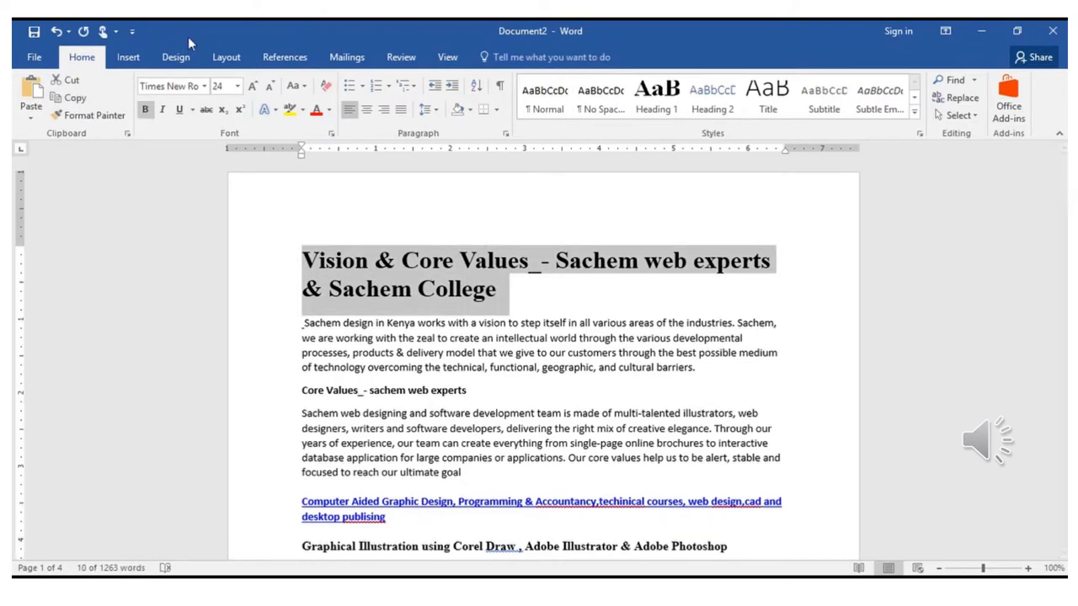
Step: Change the selected title heading's font to Bradley Hand ITC
left_click(205, 88)
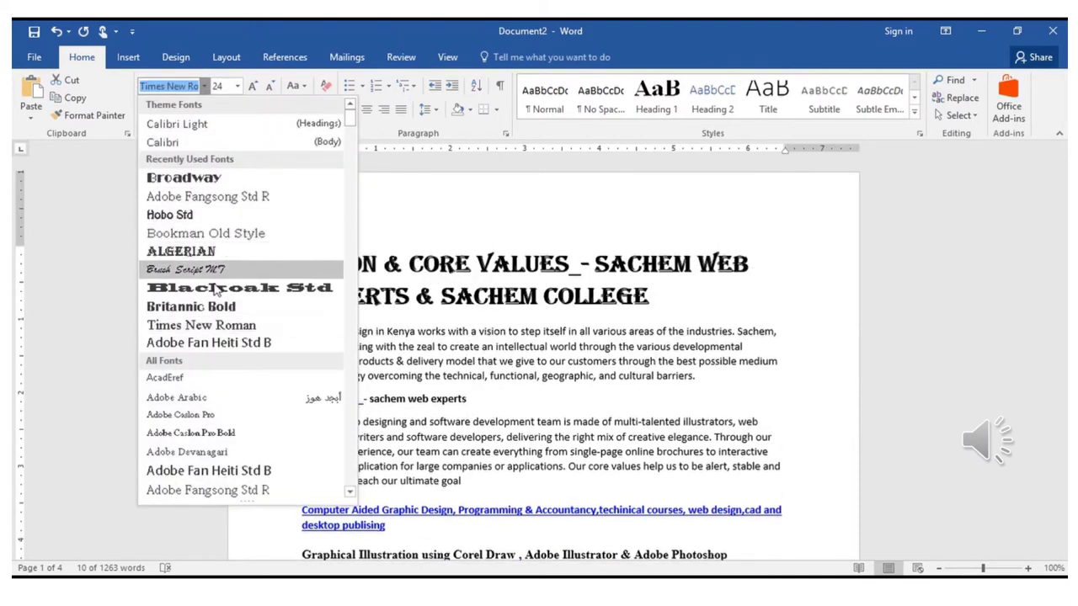
scroll(223, 324, "down", 5)
scroll(223, 324, "down", 3)
scroll(223, 324, "down", 4)
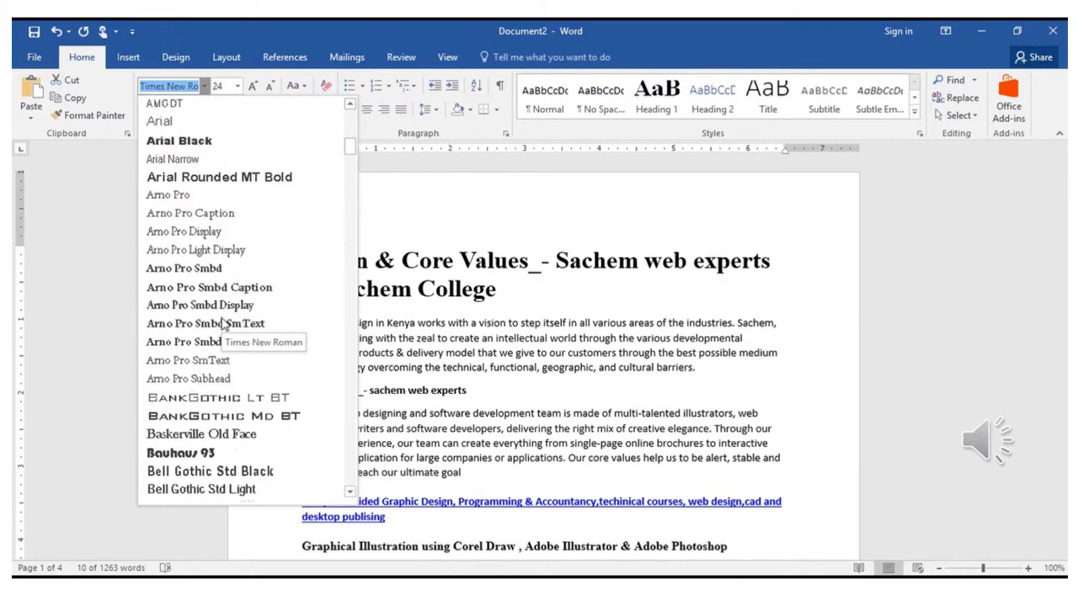
scroll(224, 324, "down", 1)
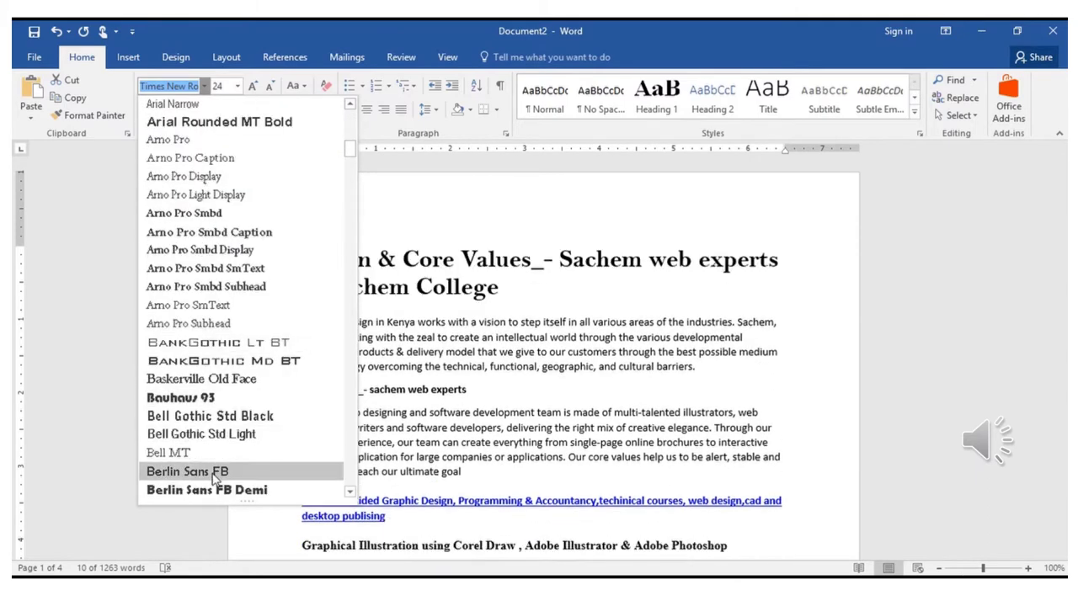
scroll(213, 496, "down", 4)
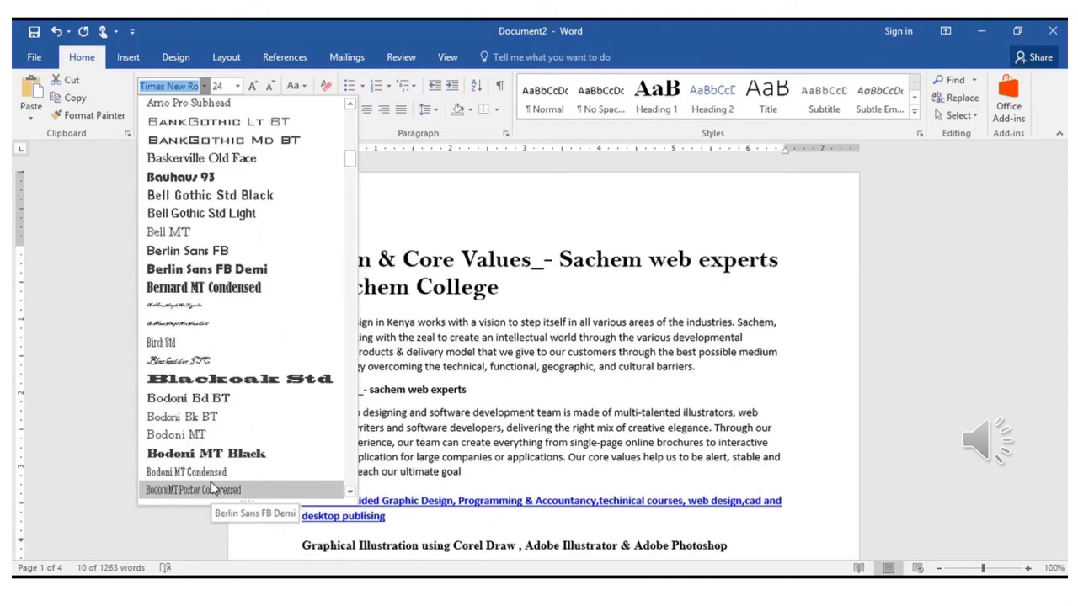
scroll(211, 489, "down", 1)
scroll(208, 433, "down", 2)
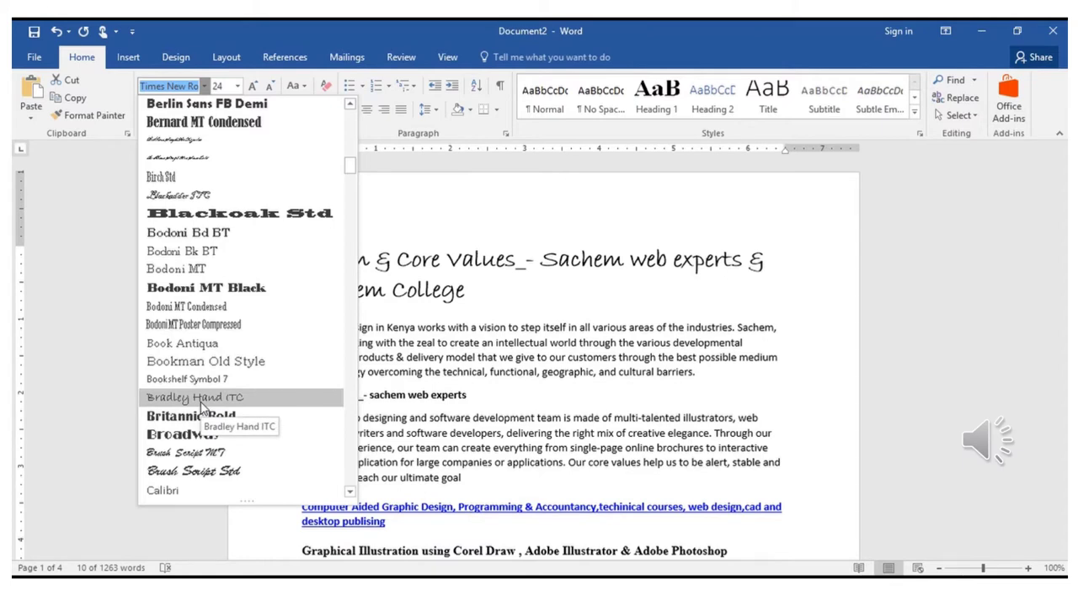
left_click(199, 397)
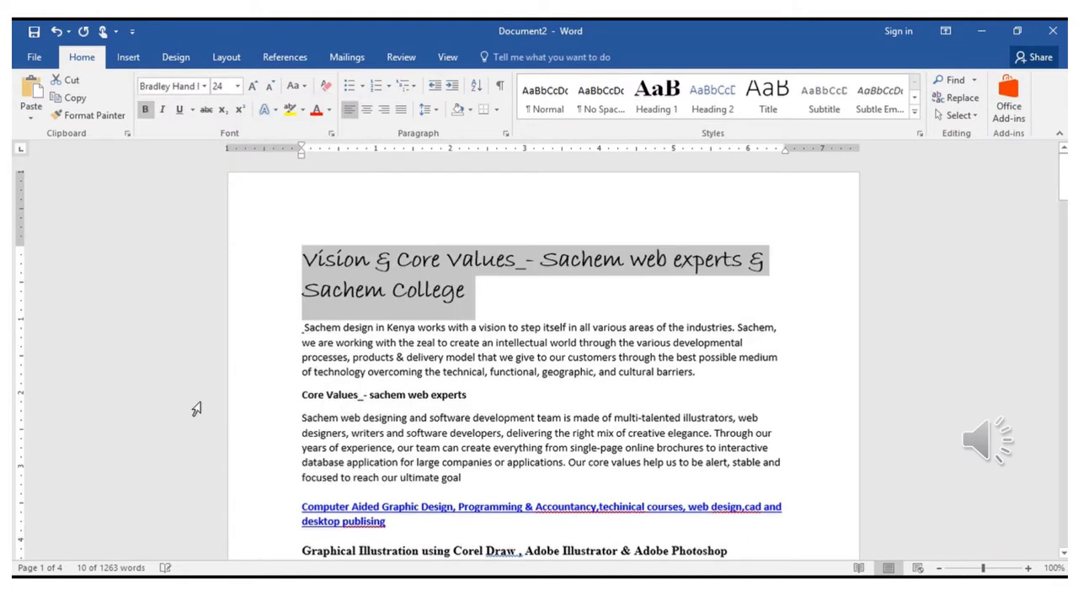
Step: Underline the title, enlarge it to 36 pt and centre it on the page
left_click(177, 112)
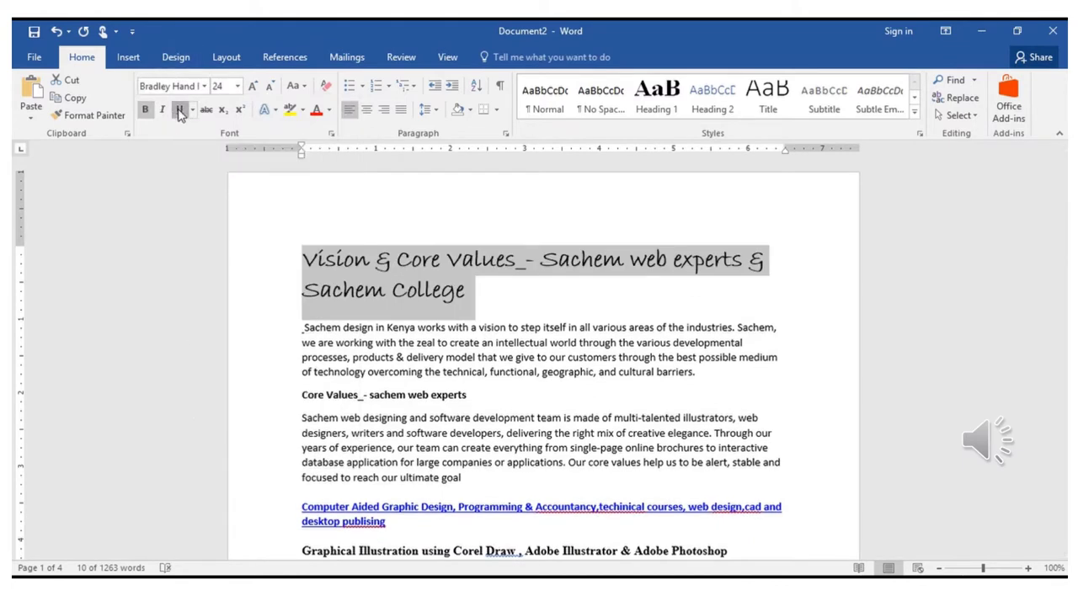
left_click(252, 88)
left_click(252, 87)
left_click(252, 87)
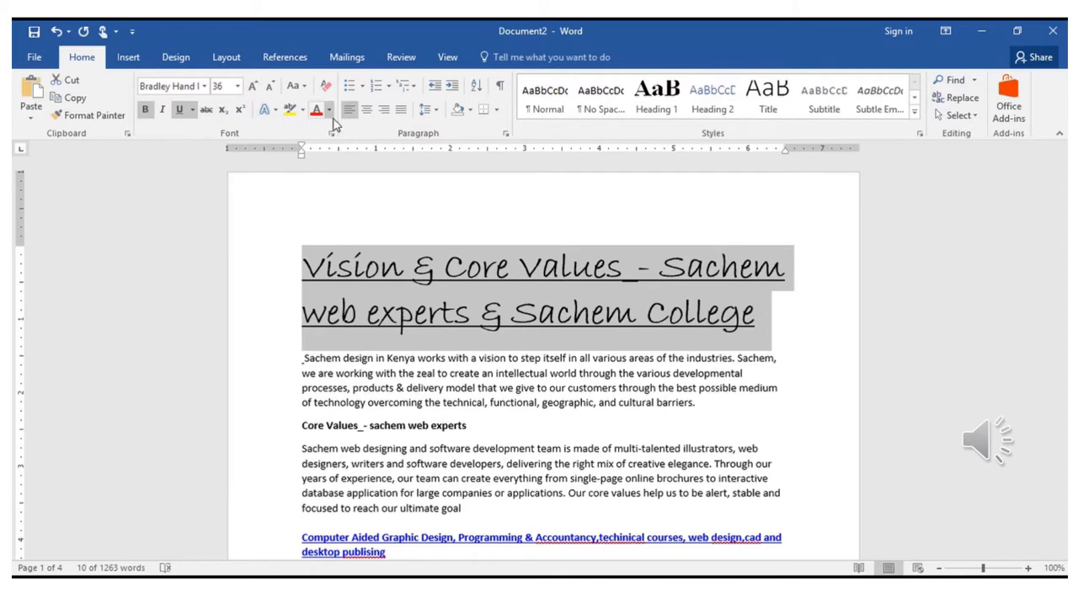
left_click(366, 110)
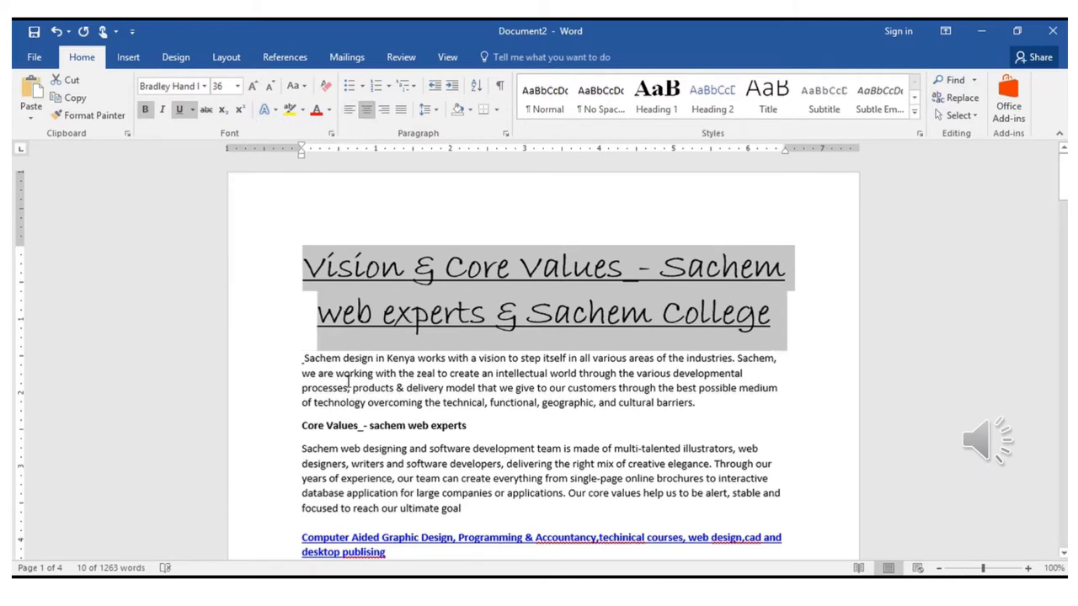
Step: Colour the title magenta using a custom colour from More Colors
left_click(329, 110)
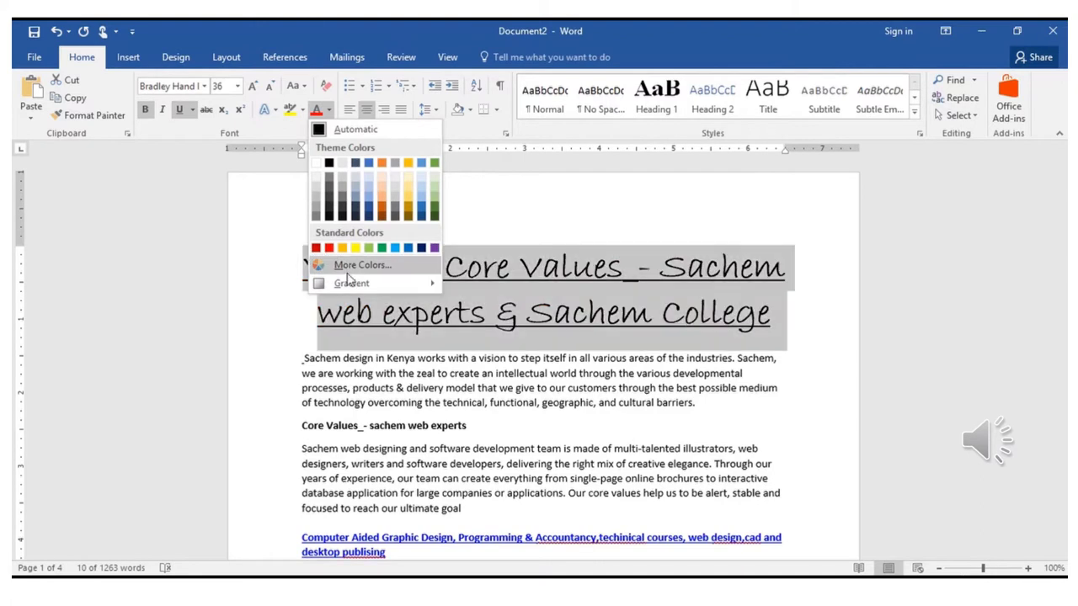
mouse_move(351, 283)
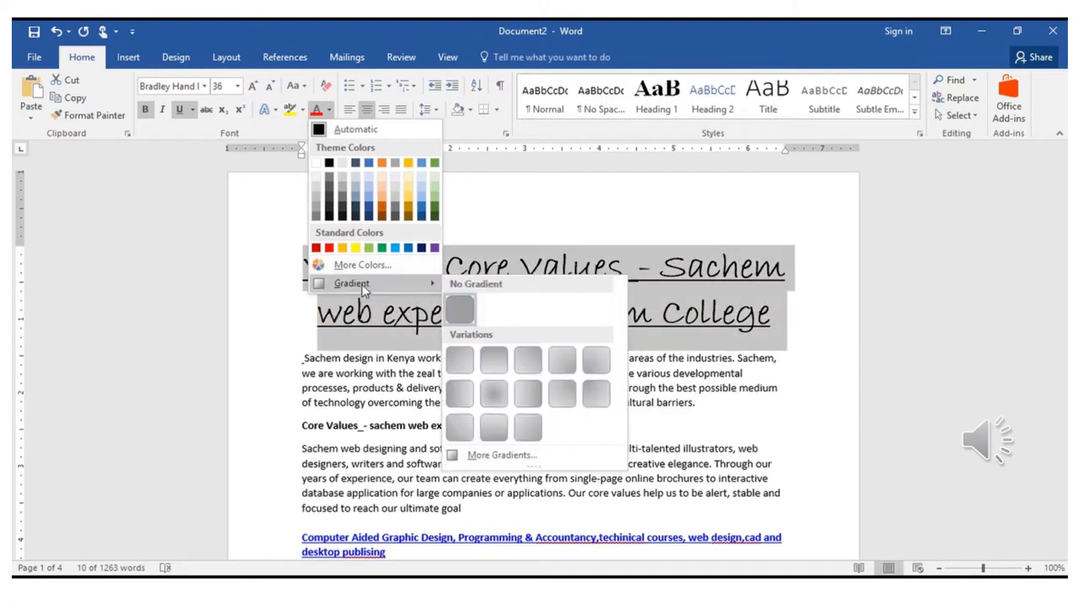
left_click(362, 266)
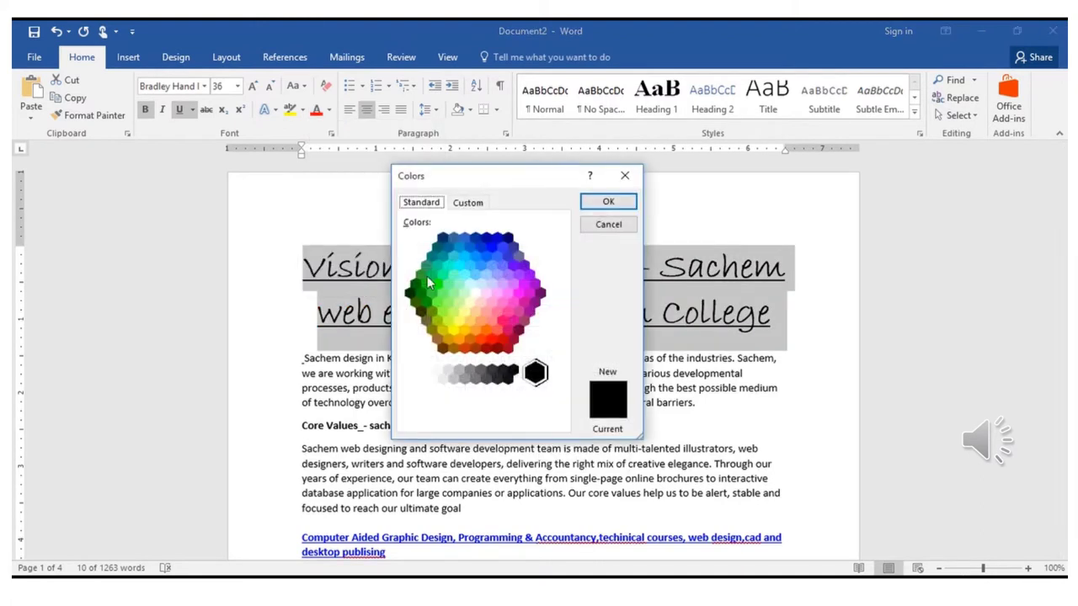
left_click(524, 285)
left_click(608, 203)
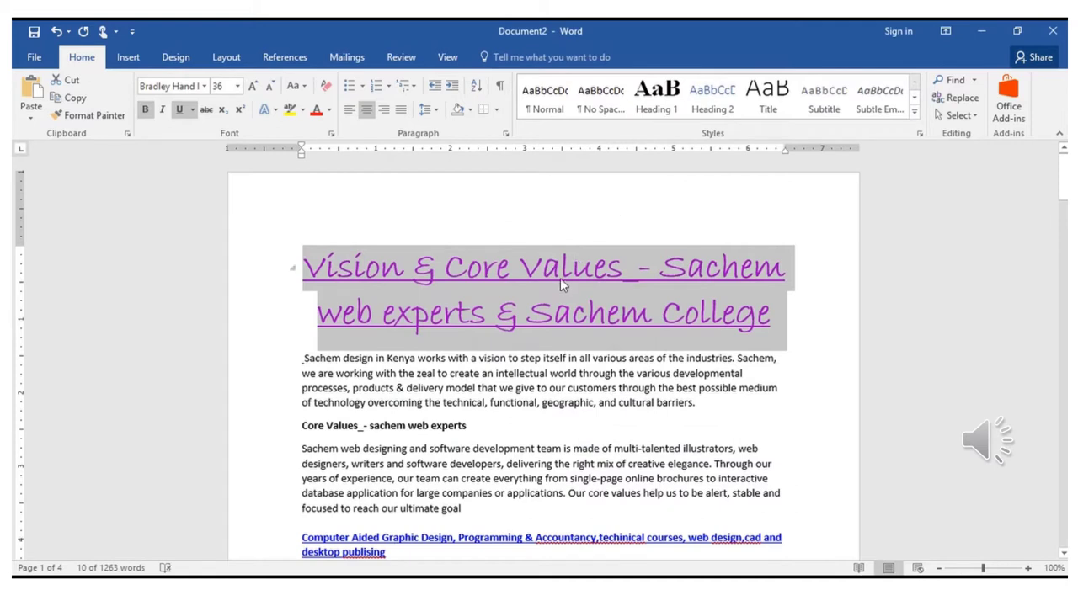
Step: Select the first body paragraph from 'Sachem design' through 'cultural barriers.'
left_click(495, 371)
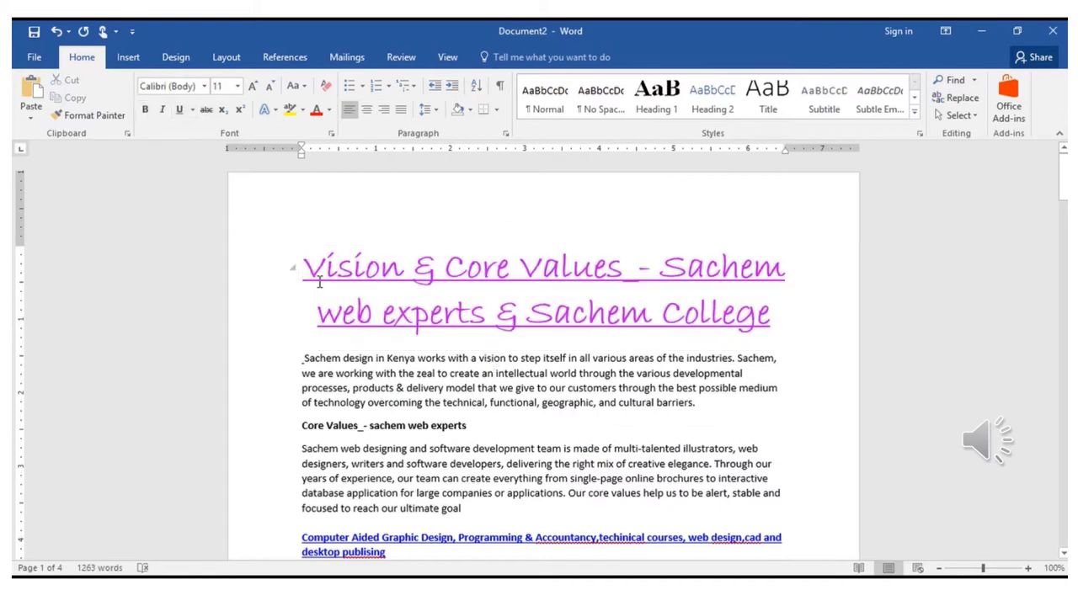
left_click_drag(304, 257, 462, 425)
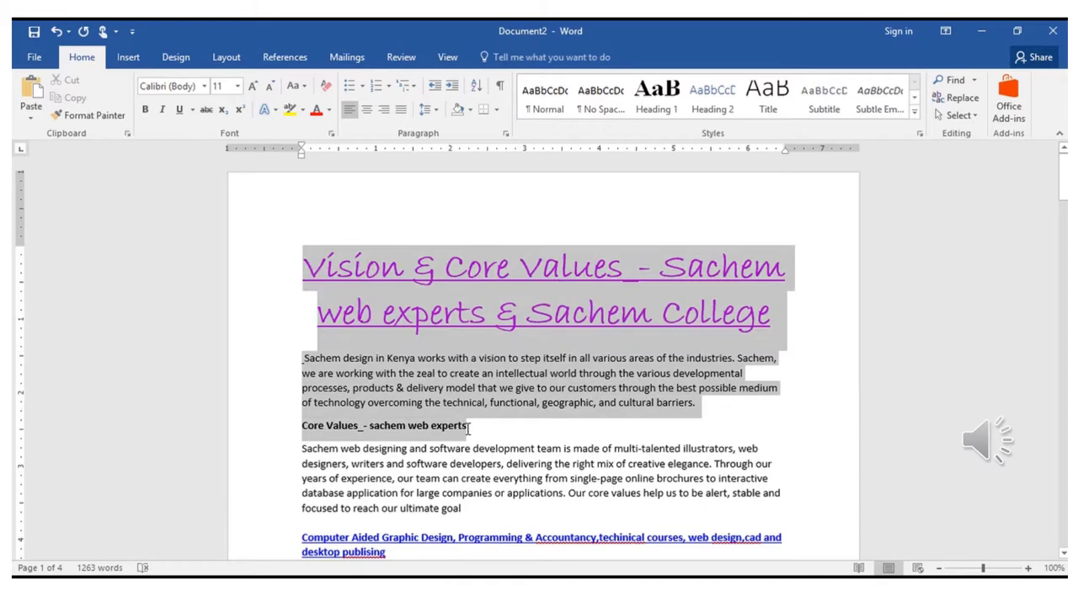
scroll(461, 425, "down", 2)
scroll(461, 425, "down", 2)
left_click(342, 218)
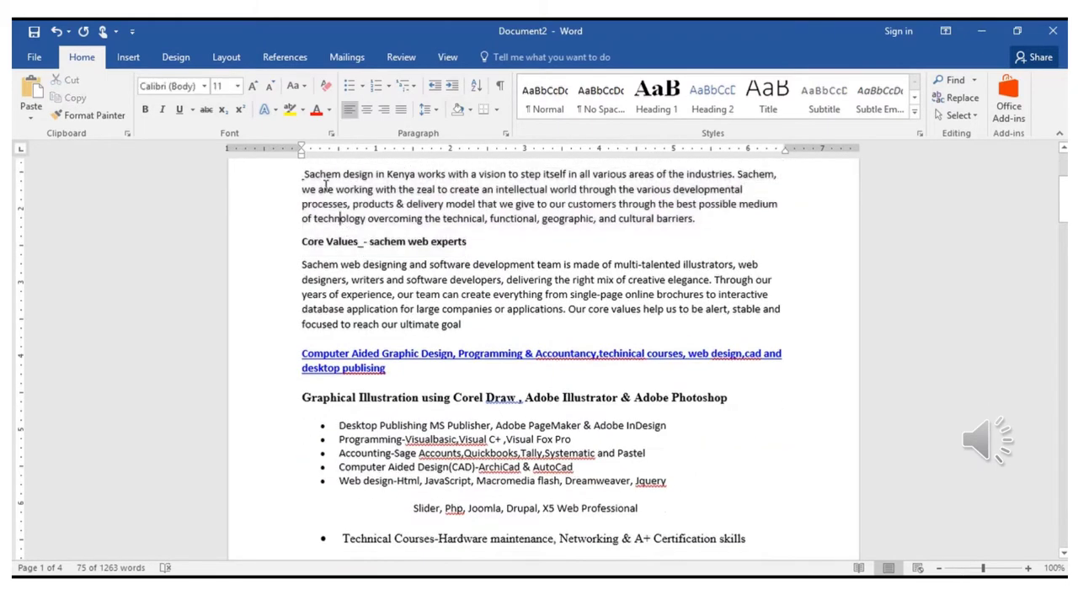
left_click_drag(303, 173, 546, 323)
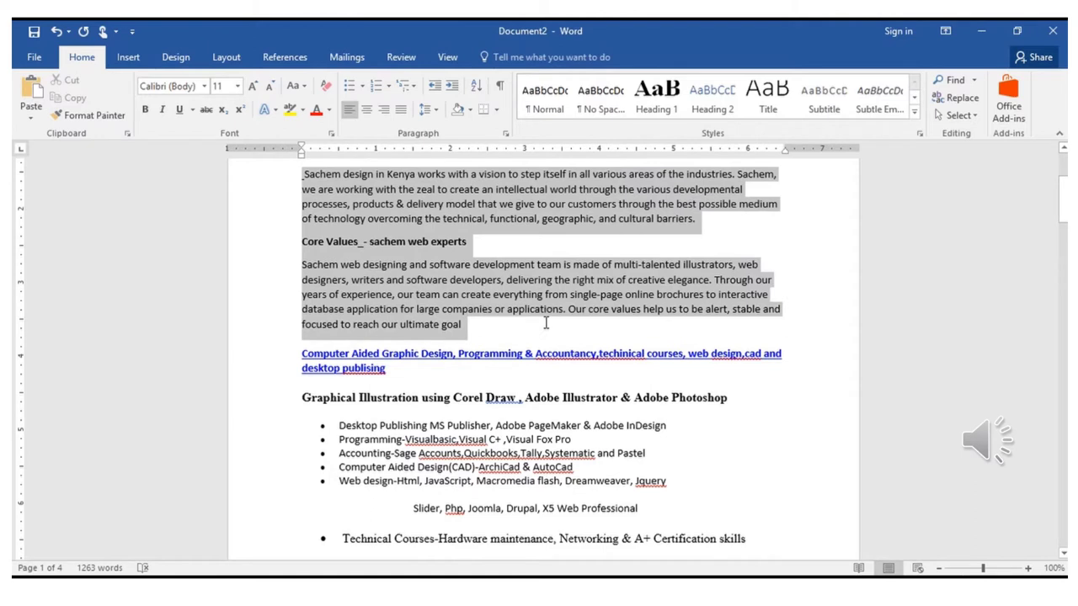
left_click_drag(545, 323, 730, 229)
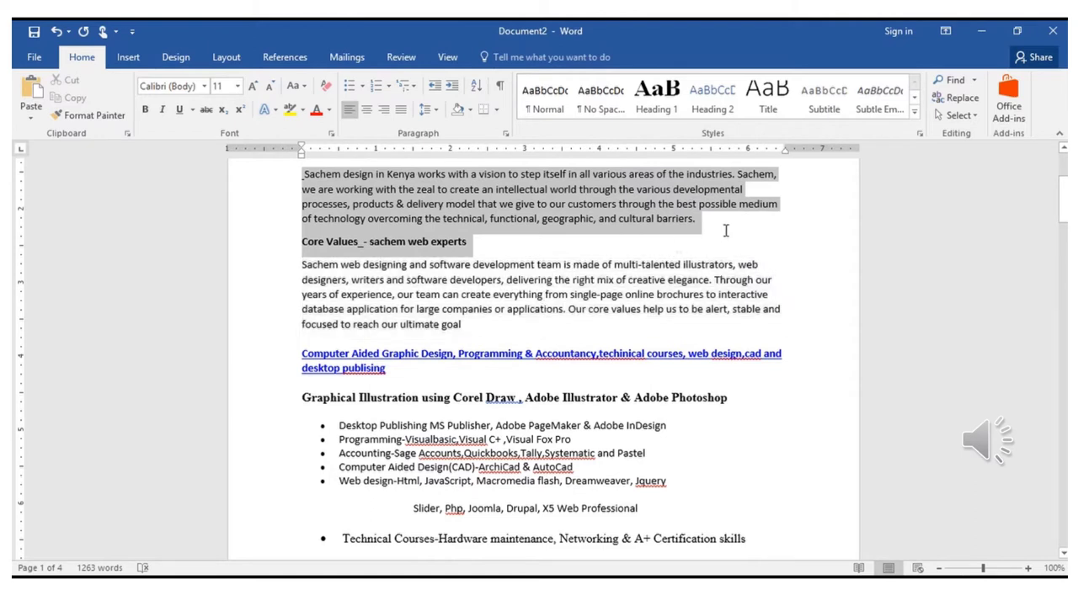
scroll(708, 244, "up", 2)
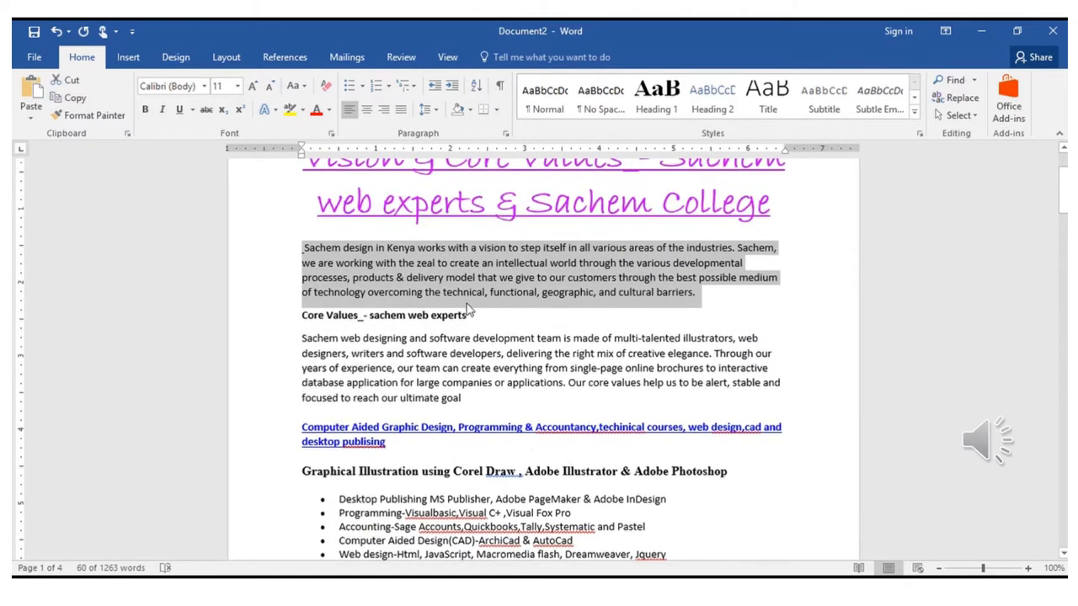
left_click_drag(468, 402, 299, 252)
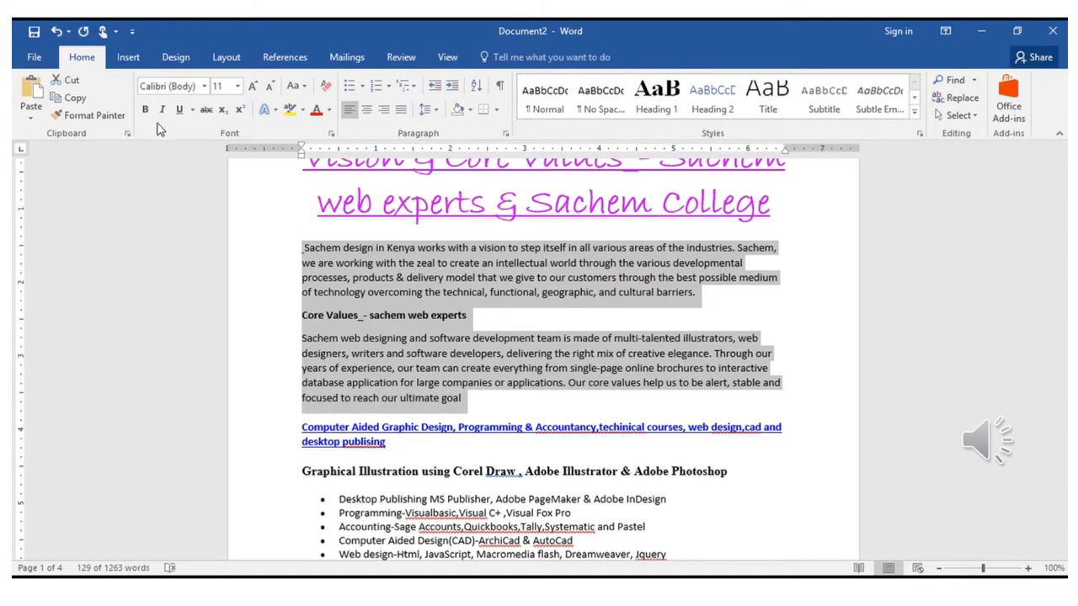
left_click(301, 247)
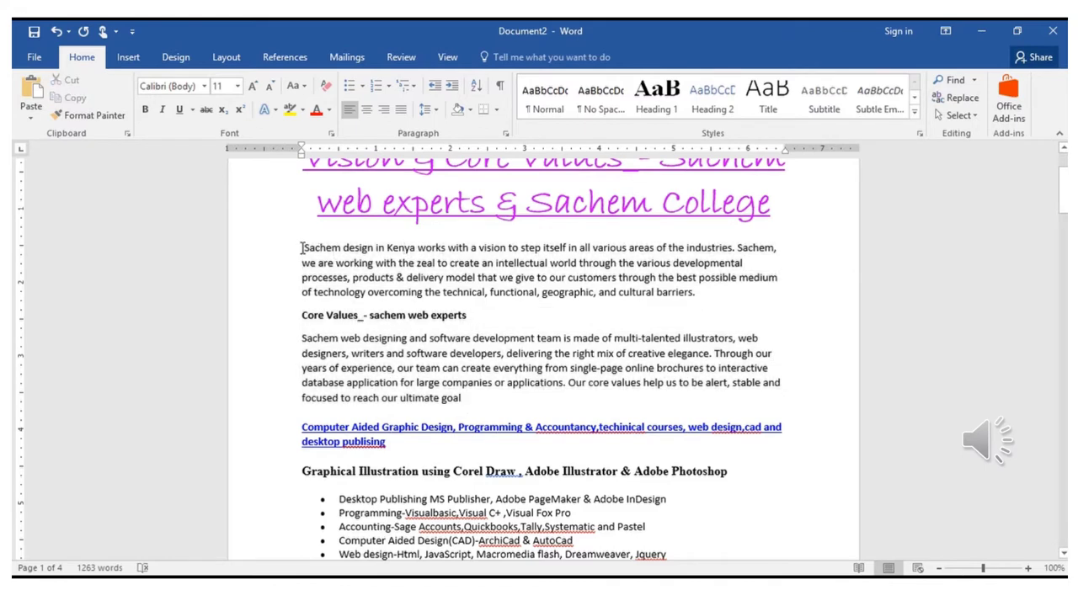
left_click_drag(301, 247, 707, 301)
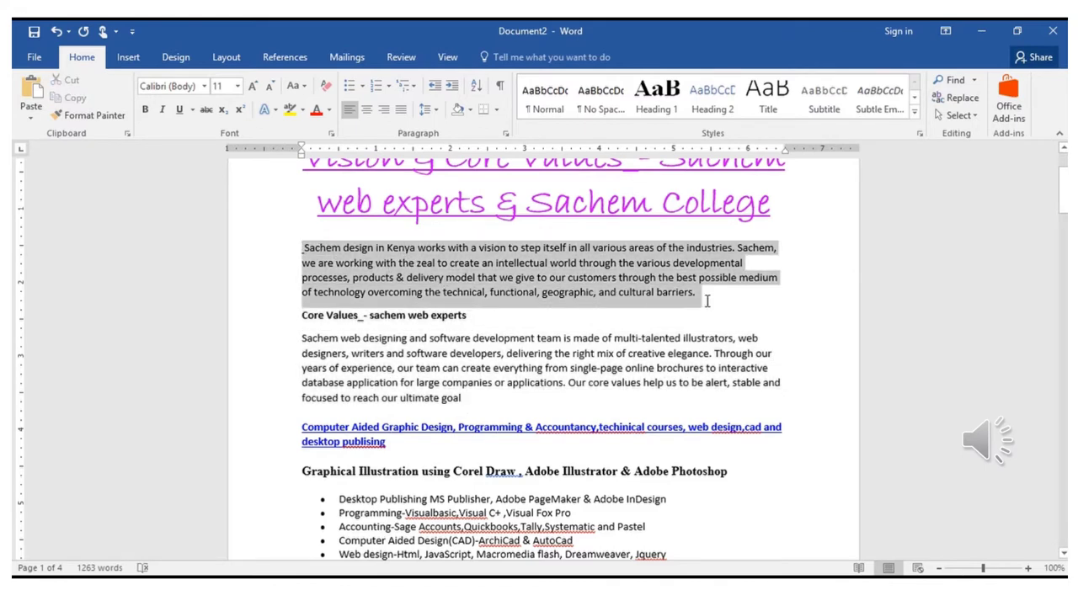
Step: Set the selected opening paragraph in the Giddyup Std font
left_click(204, 86)
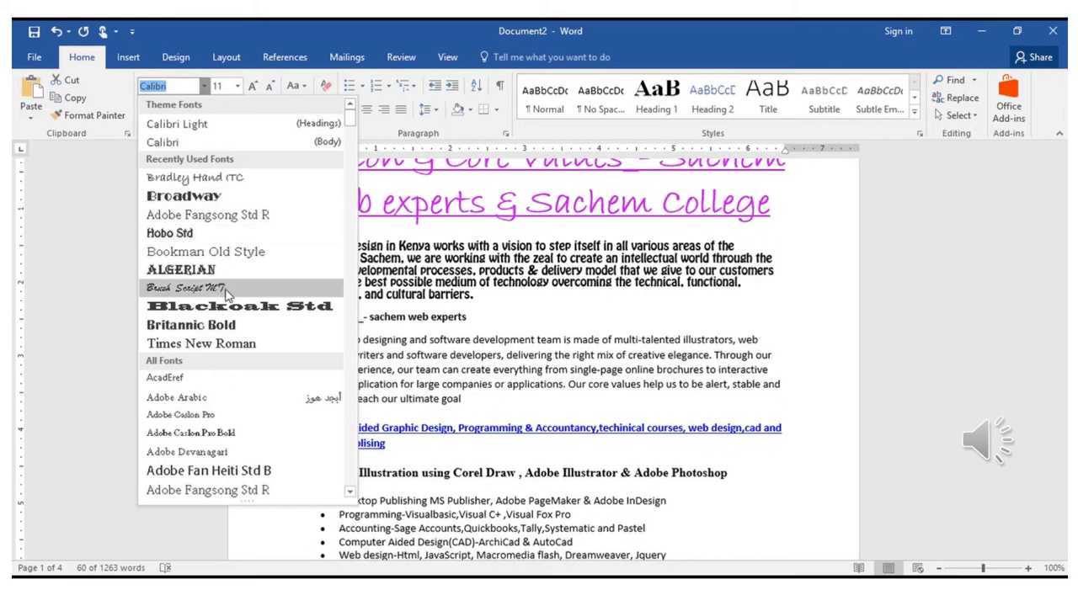
scroll(231, 383, "down", 4)
scroll(229, 387, "down", 2)
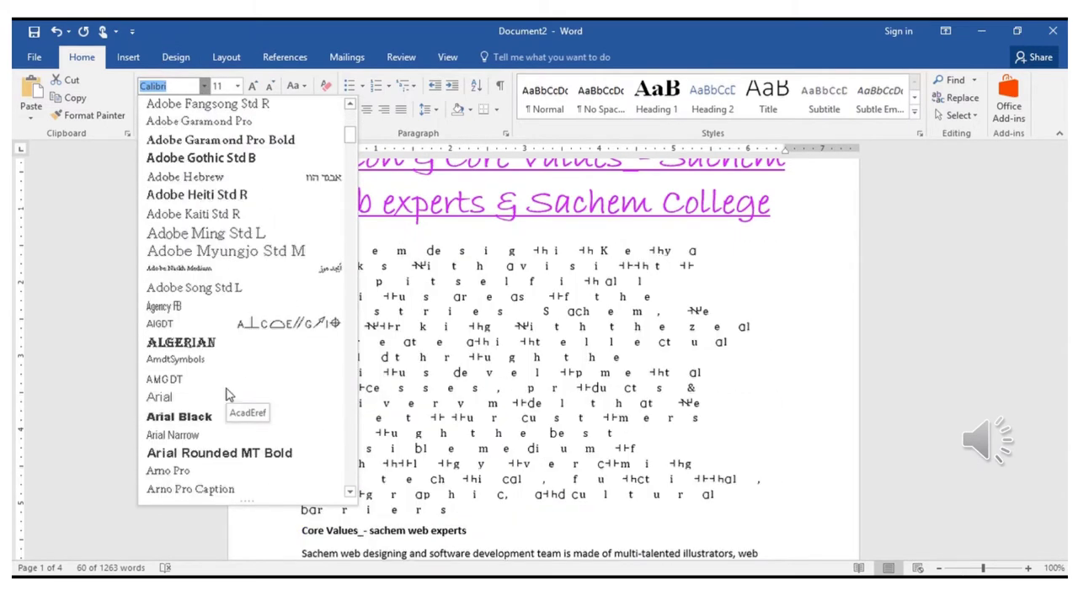
scroll(226, 392, "down", 4)
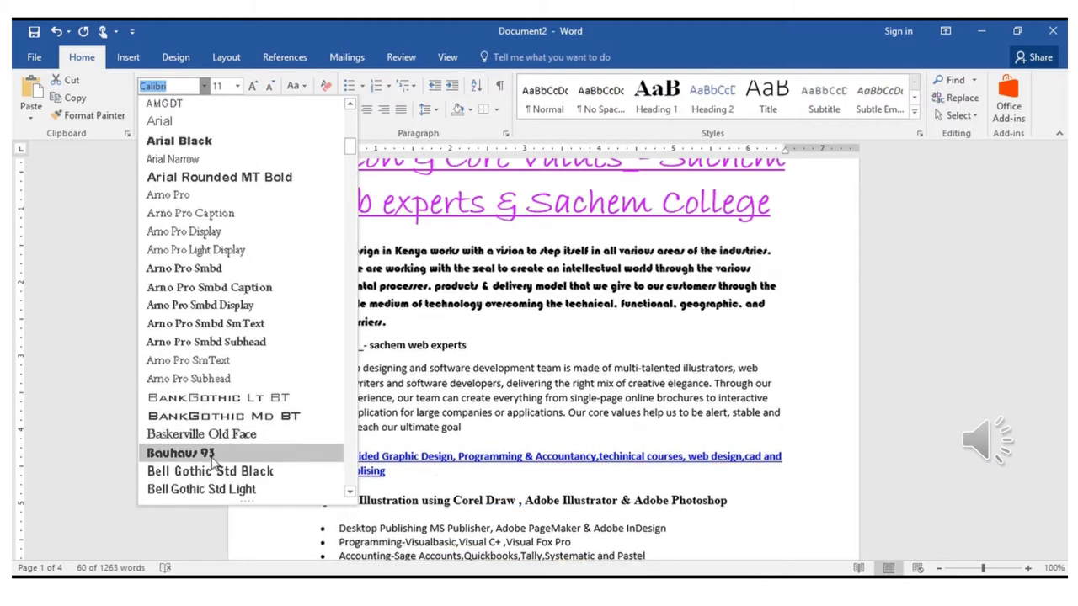
scroll(213, 455, "down", 4)
scroll(212, 463, "down", 3)
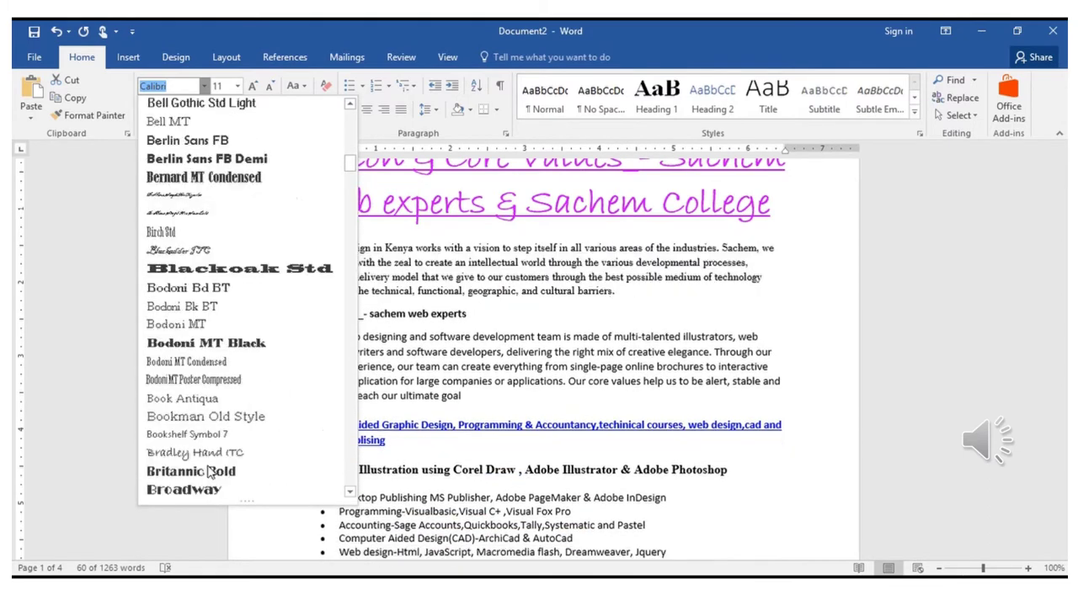
scroll(212, 472, "down", 3)
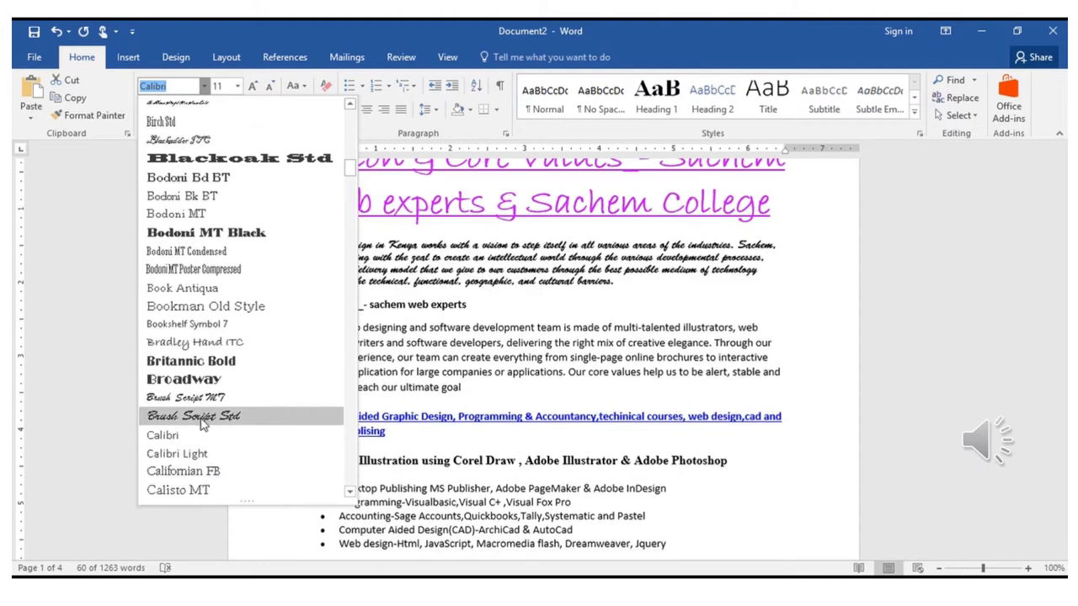
scroll(198, 467, "down", 5)
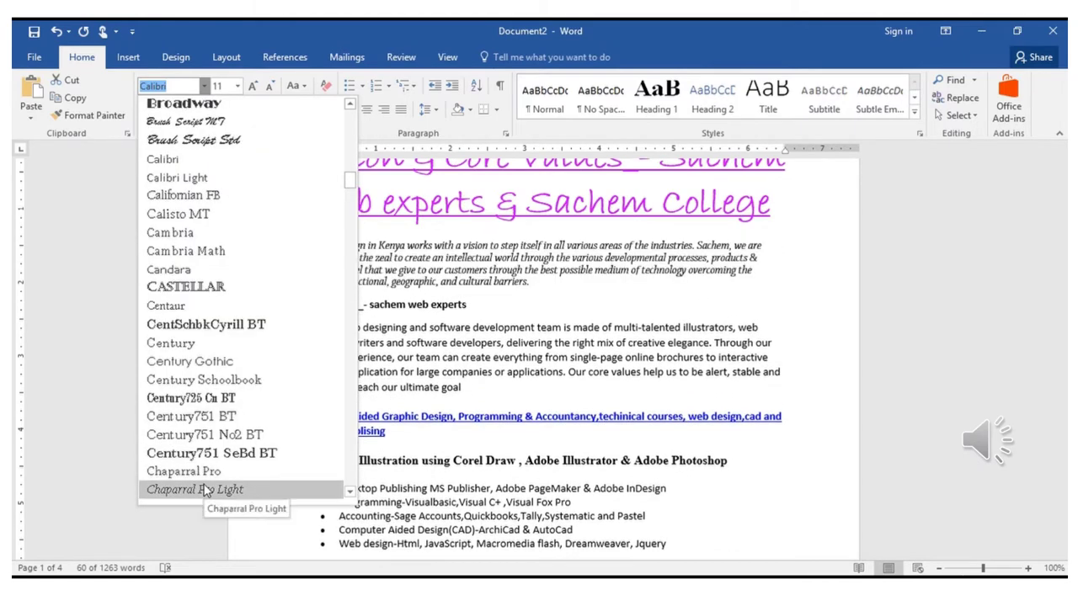
scroll(204, 491, "down", 4)
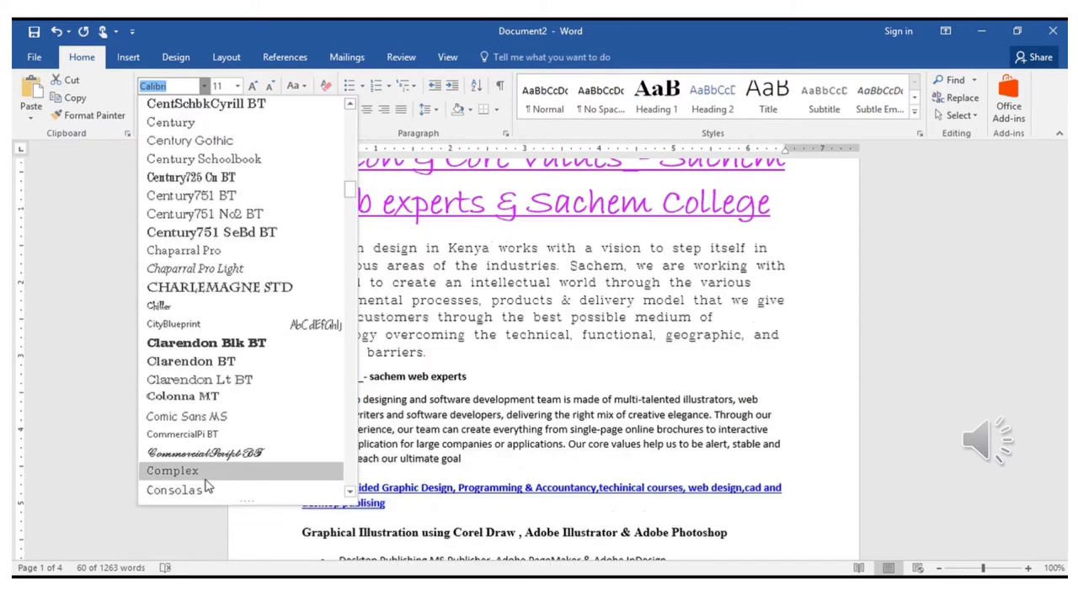
scroll(206, 487, "down", 4)
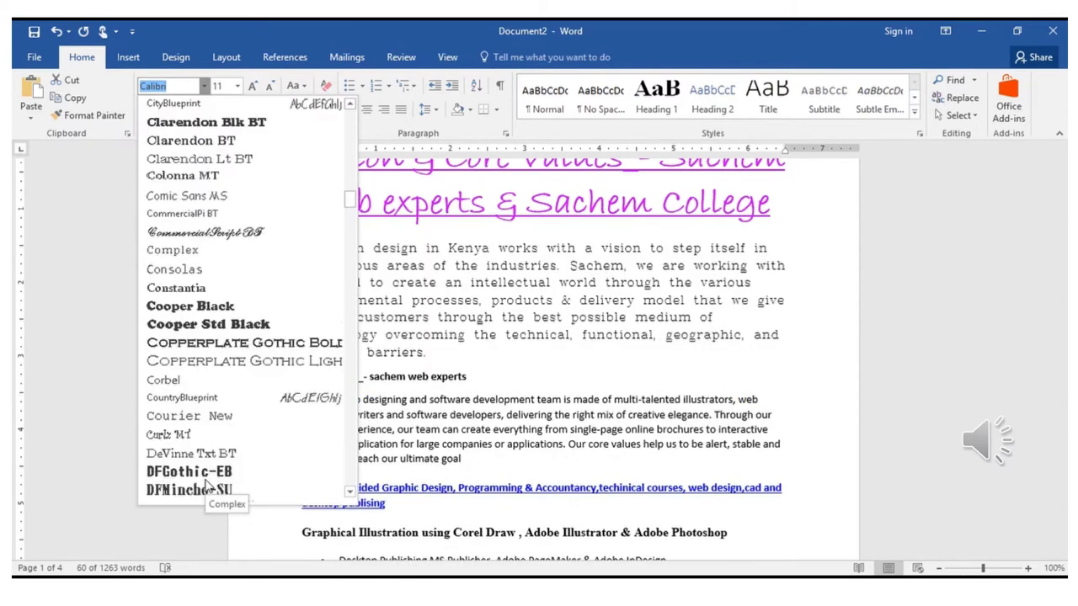
scroll(205, 486, "down", 5)
scroll(205, 486, "down", 1)
scroll(206, 487, "down", 3)
scroll(206, 487, "down", 5)
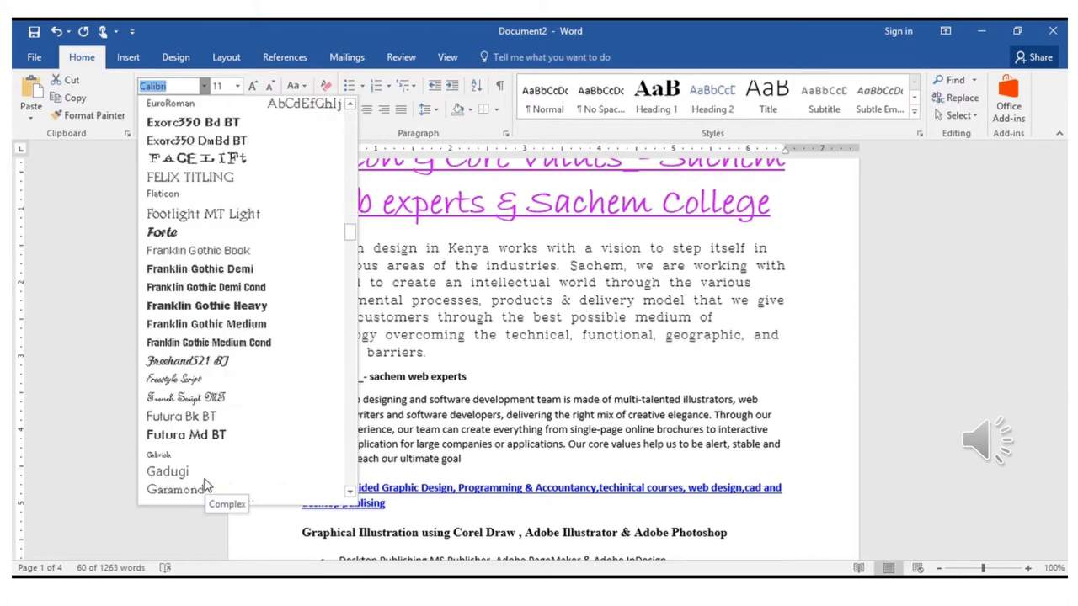
scroll(206, 487, "down", 5)
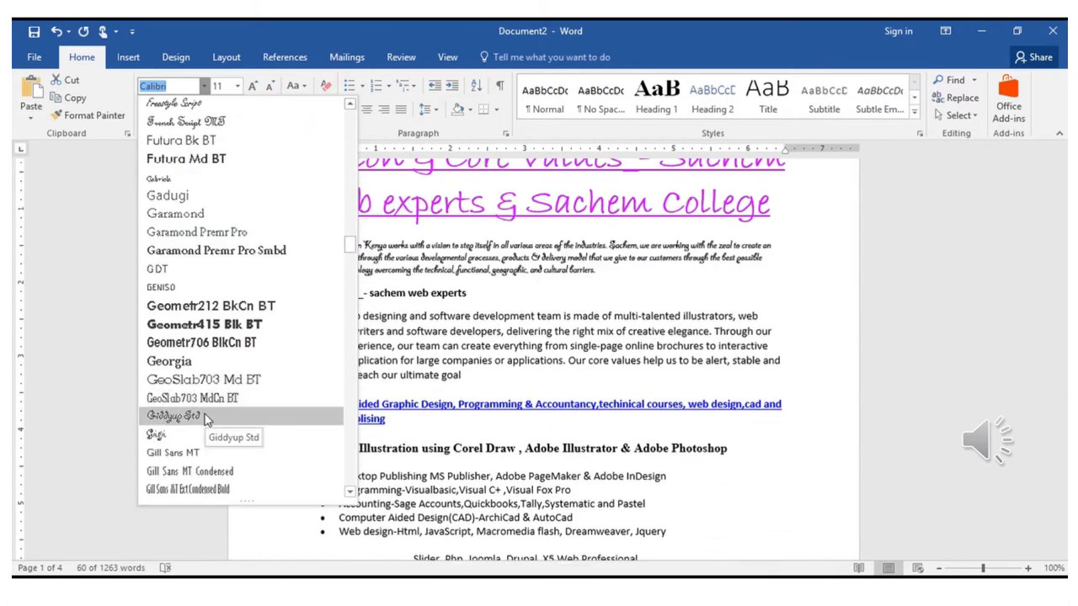
left_click(206, 416)
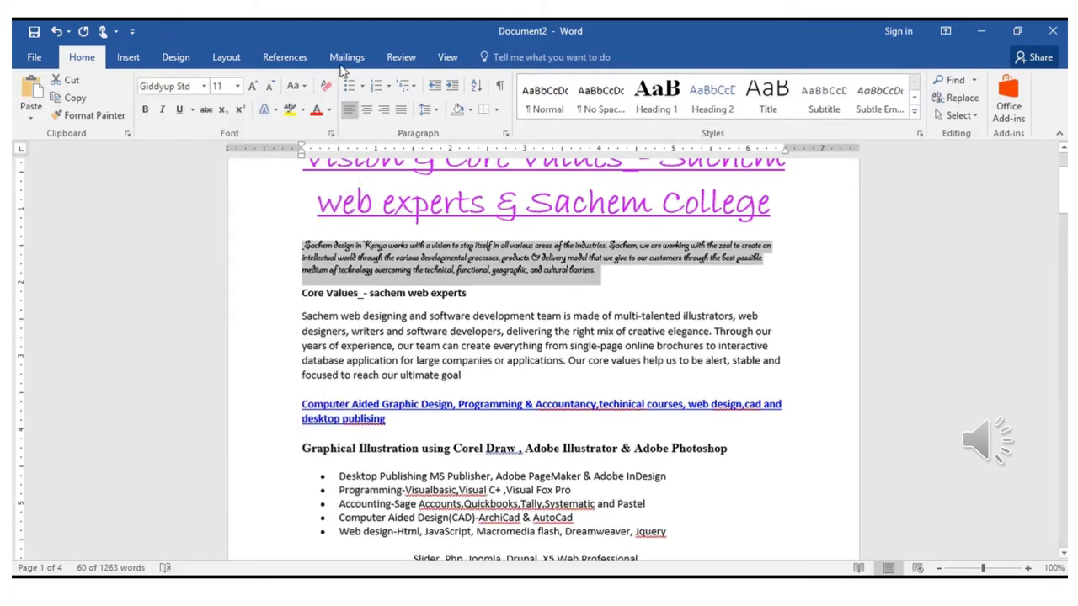
Step: Grow the opening paragraph's text size to 20 pt
left_click(253, 87)
left_click(253, 87)
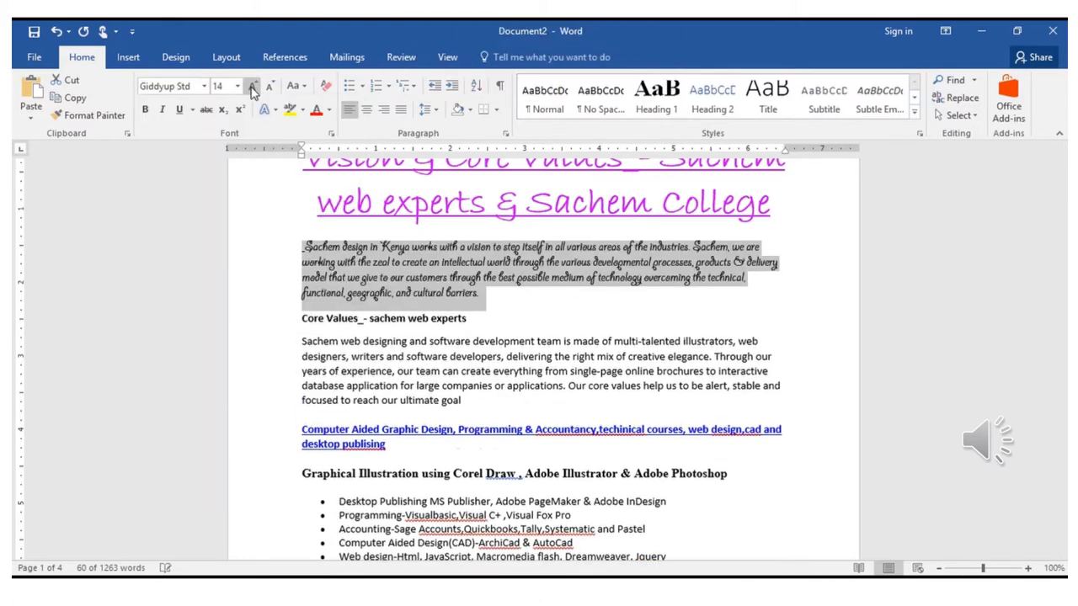
left_click(252, 87)
left_click(253, 87)
left_click(252, 87)
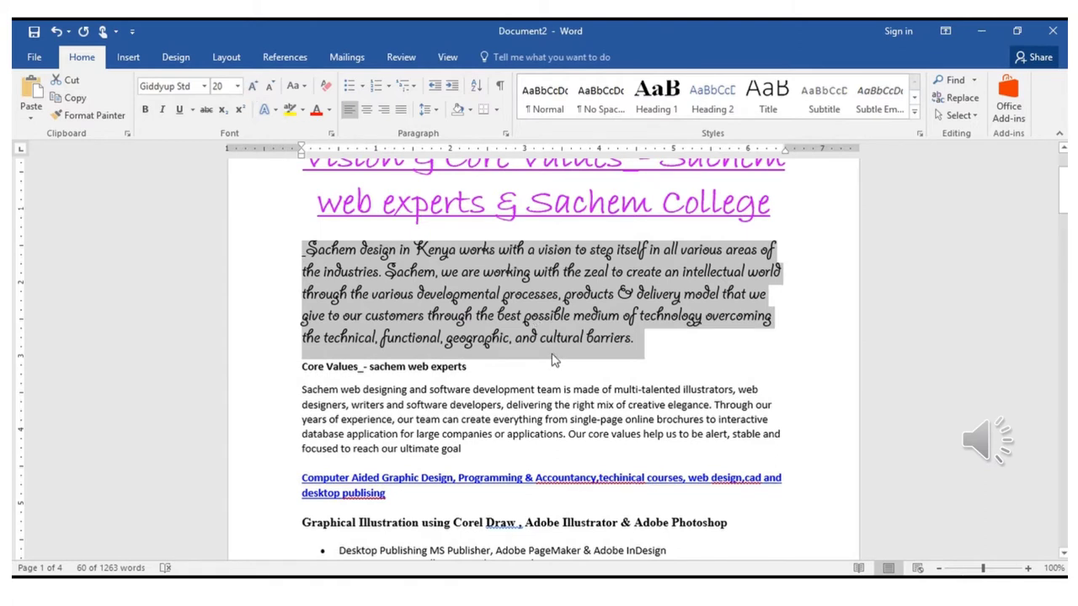
Step: Colour the opening paragraph dark blue from More Colors and align it right
left_click(328, 116)
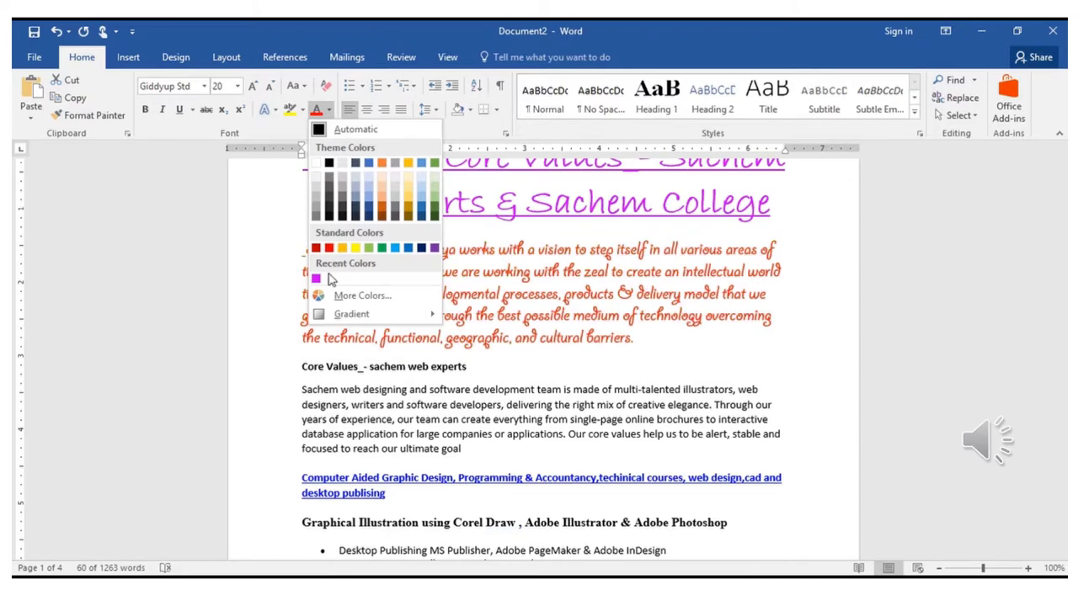
left_click(358, 296)
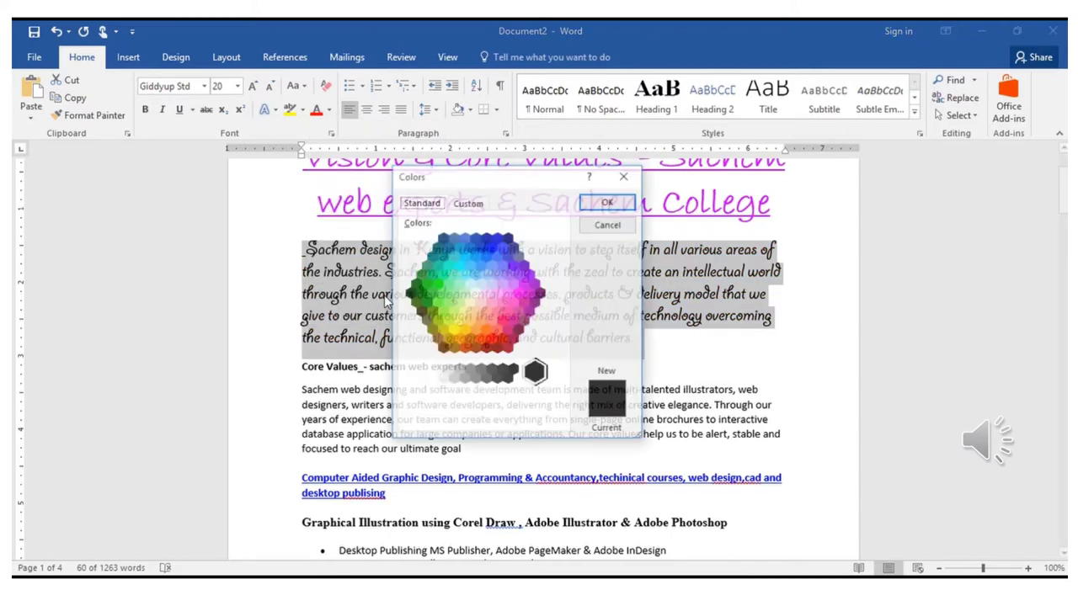
left_click(490, 245)
left_click(599, 203)
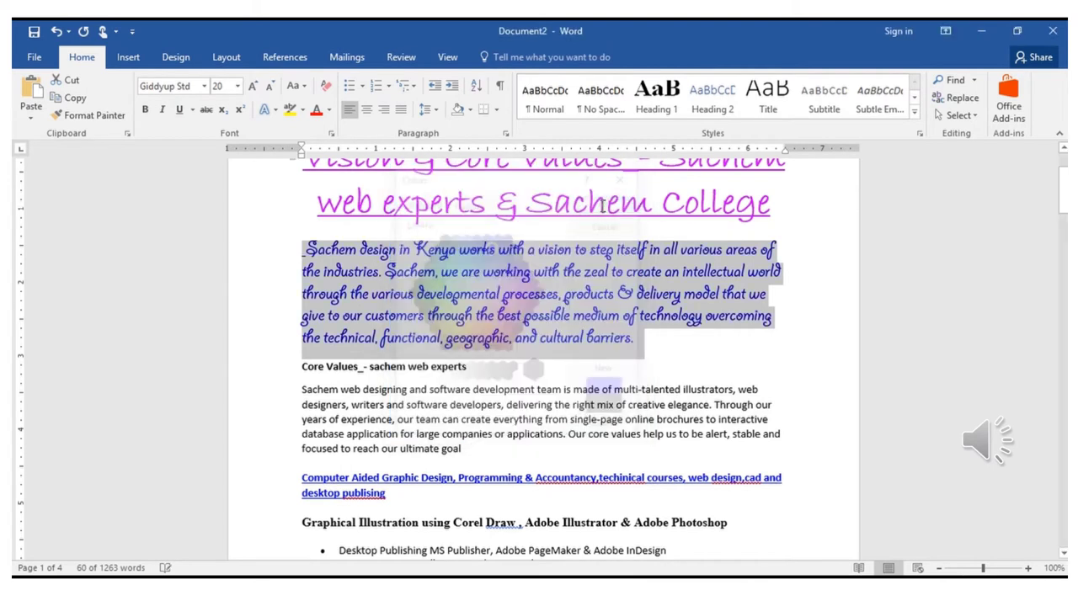
left_click(384, 117)
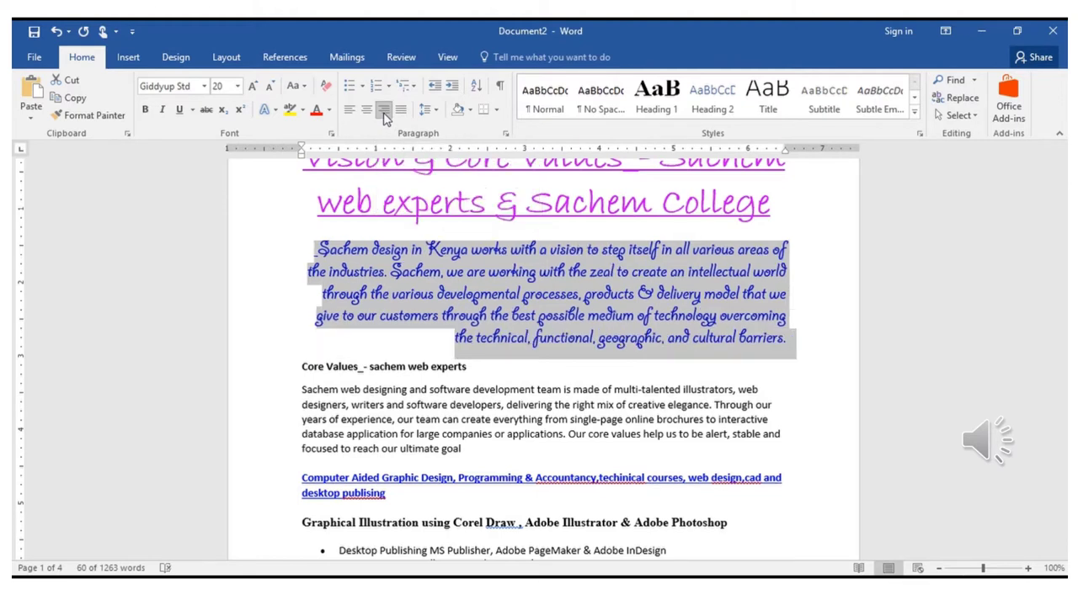
left_click(281, 378)
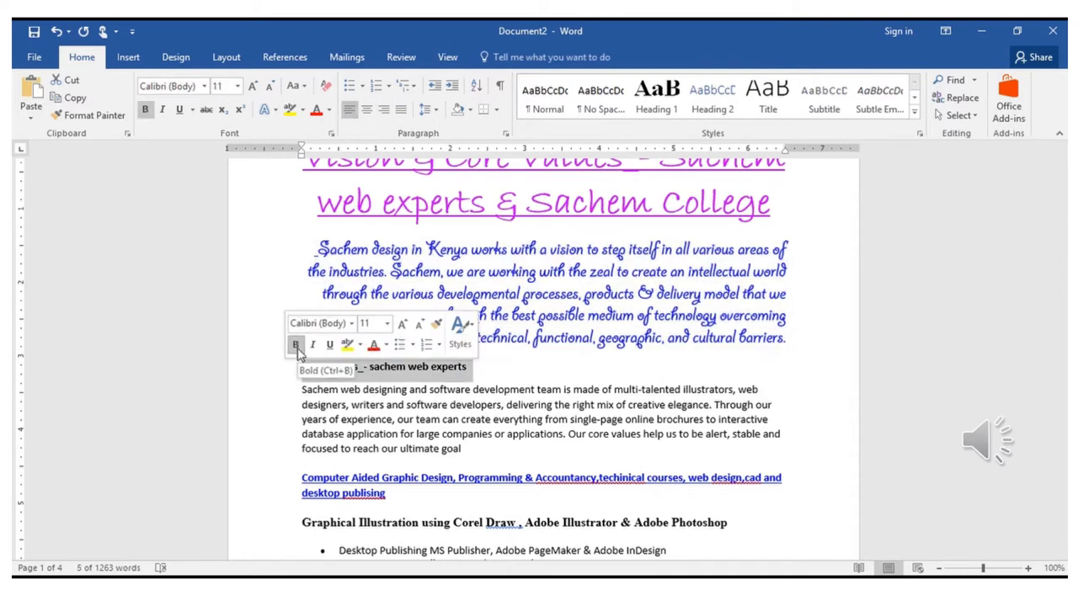
Step: Make the Core Values heading non-bold, underlined, italic and 22 pt
left_click(296, 347)
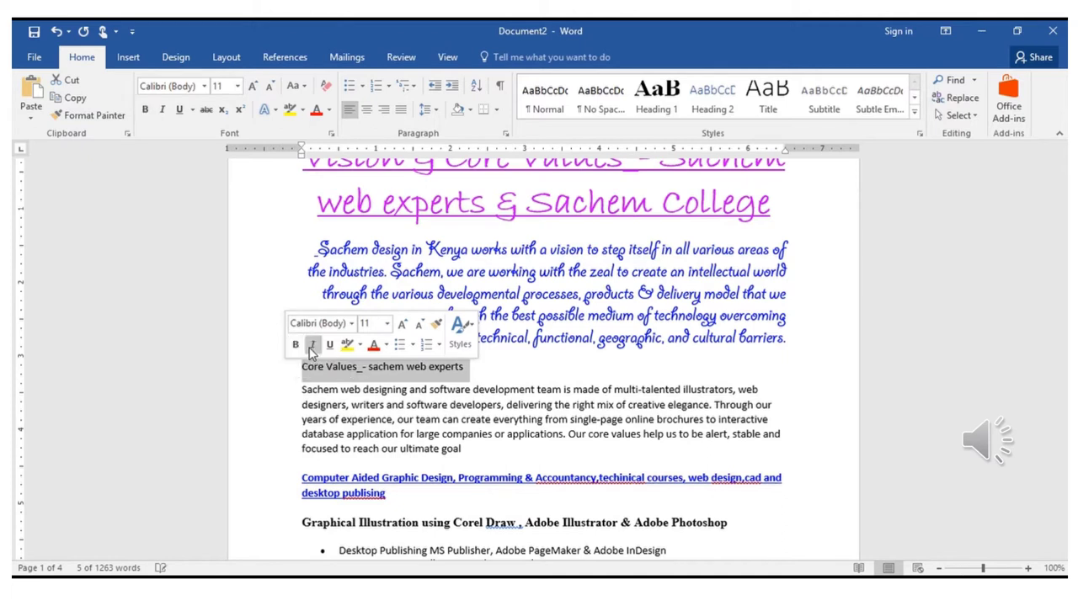
left_click(329, 345)
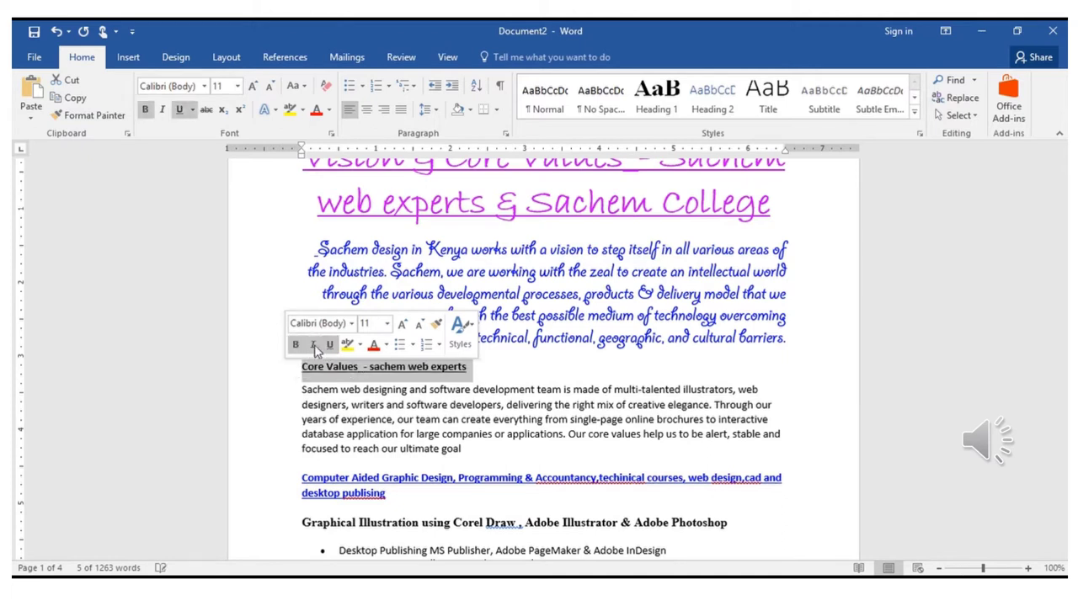
left_click(313, 347)
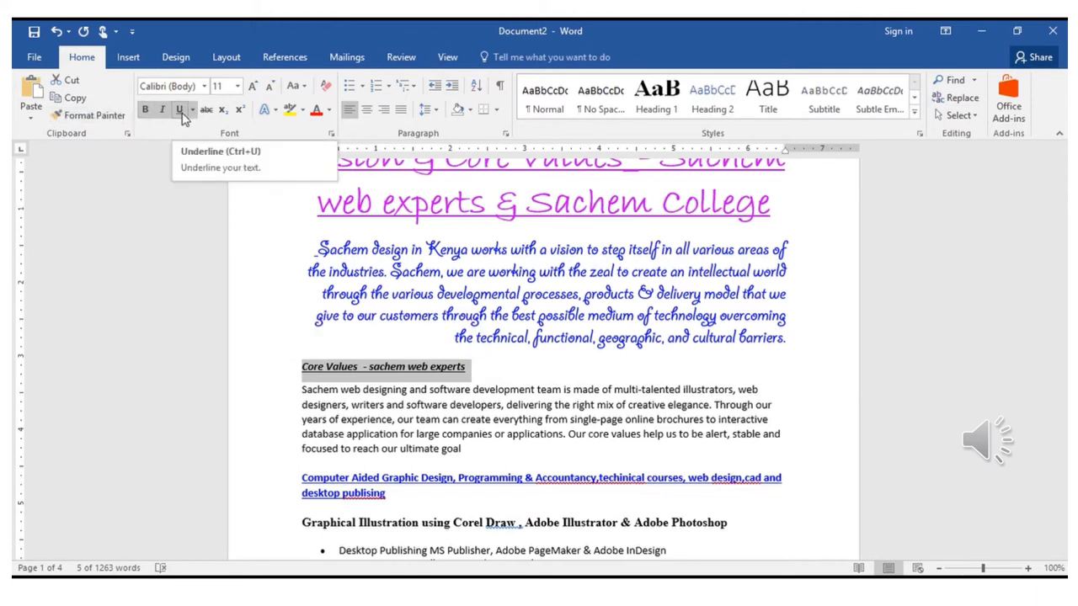
left_click(254, 87)
left_click(253, 87)
left_click(254, 87)
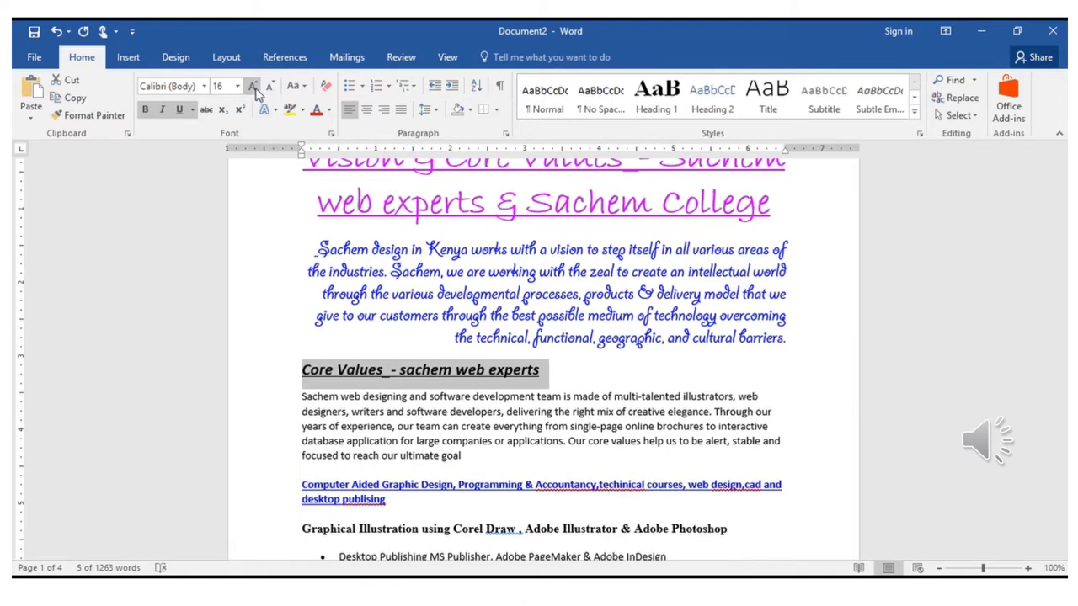
left_click(253, 87)
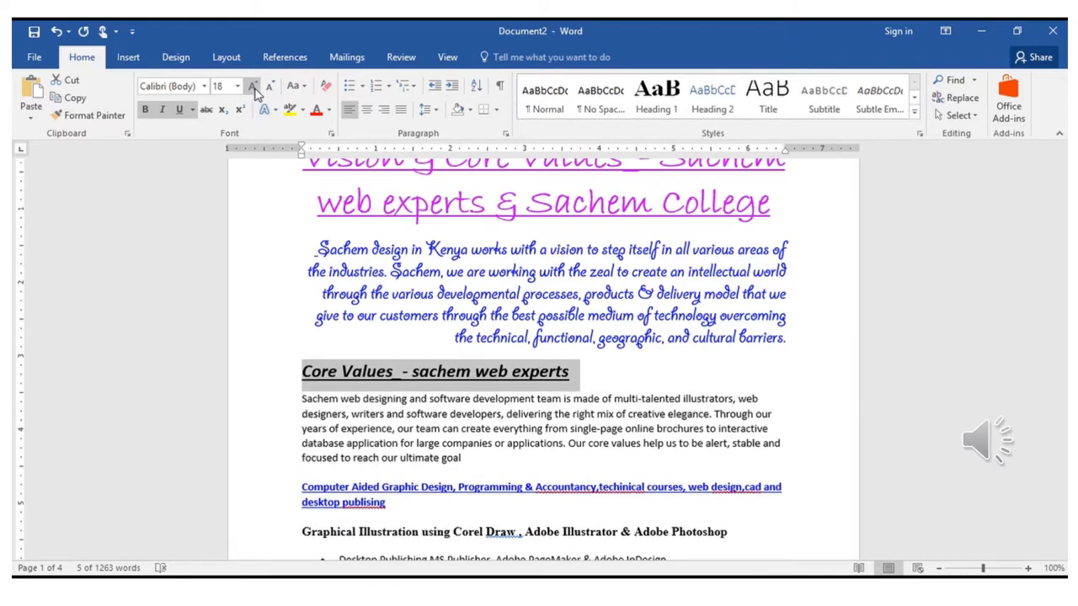
left_click(255, 87)
left_click(254, 88)
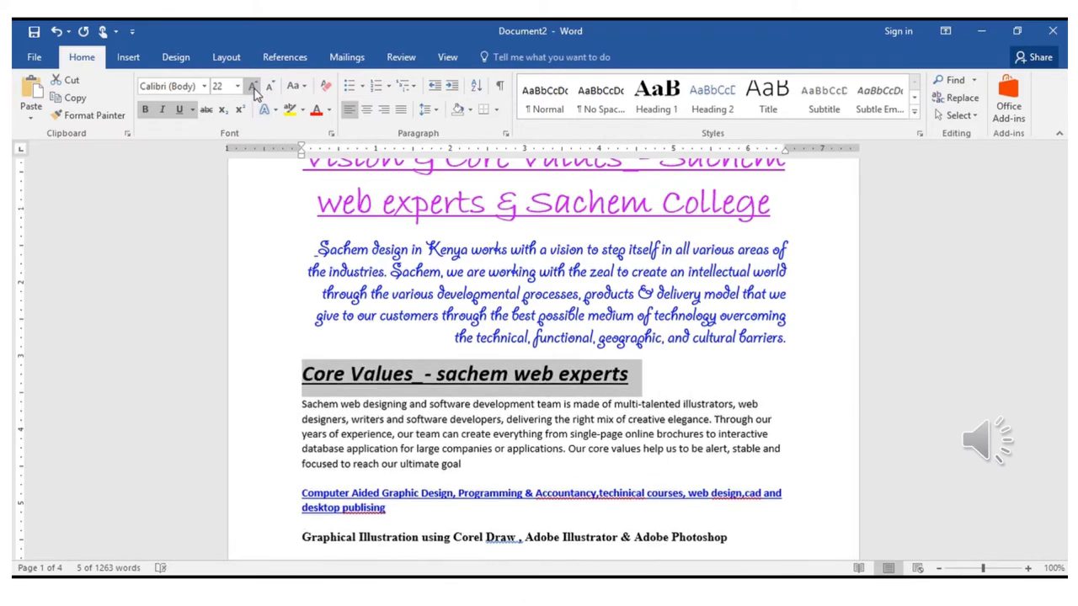
Step: Highlight the Core Values heading in turquoise
left_click(302, 110)
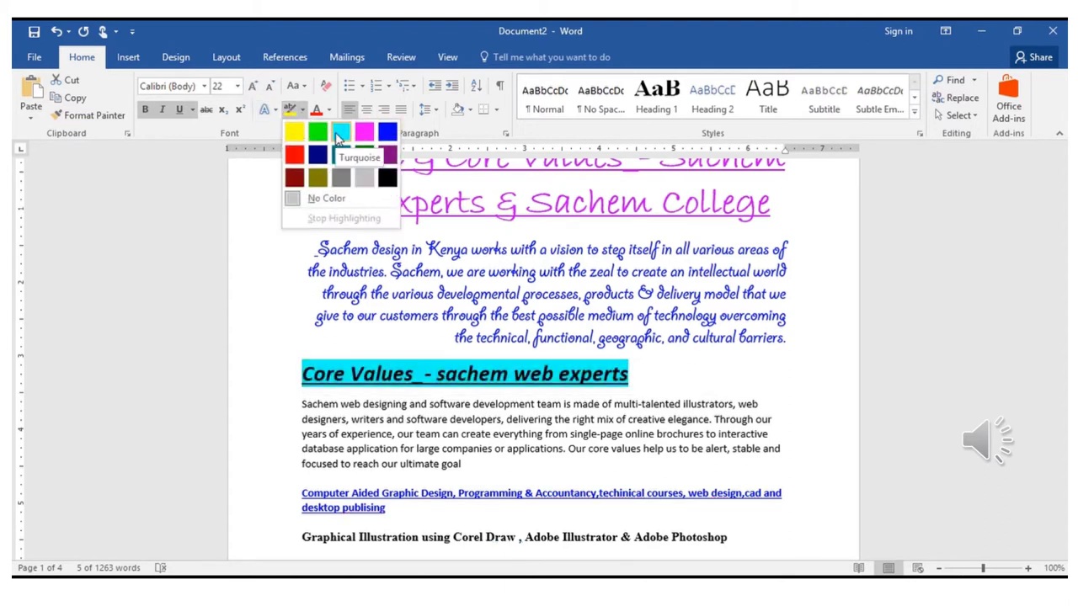
left_click(338, 133)
left_click(630, 373)
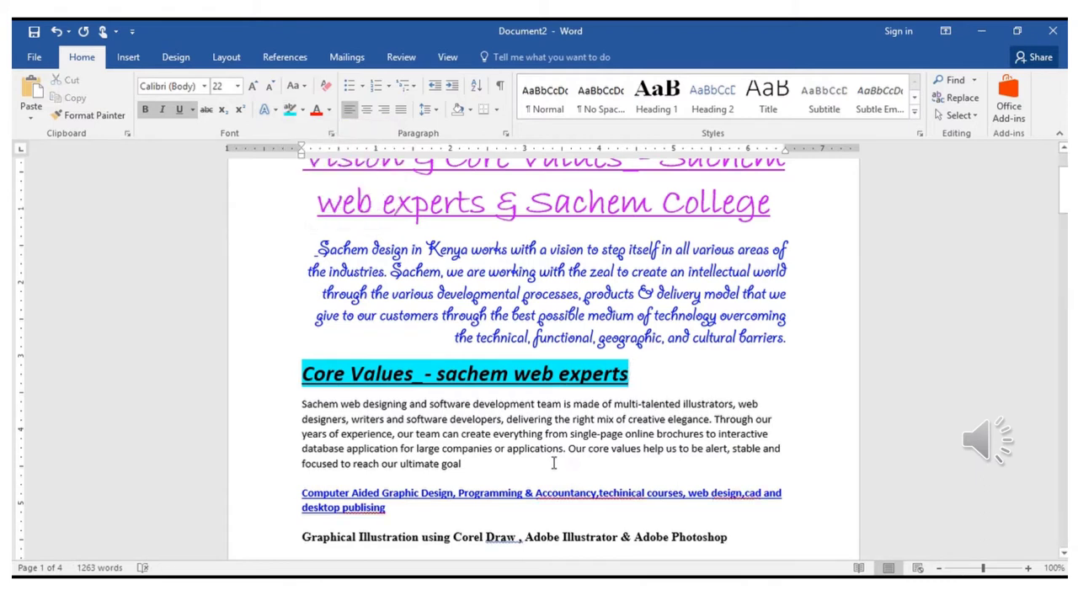
left_click(547, 438)
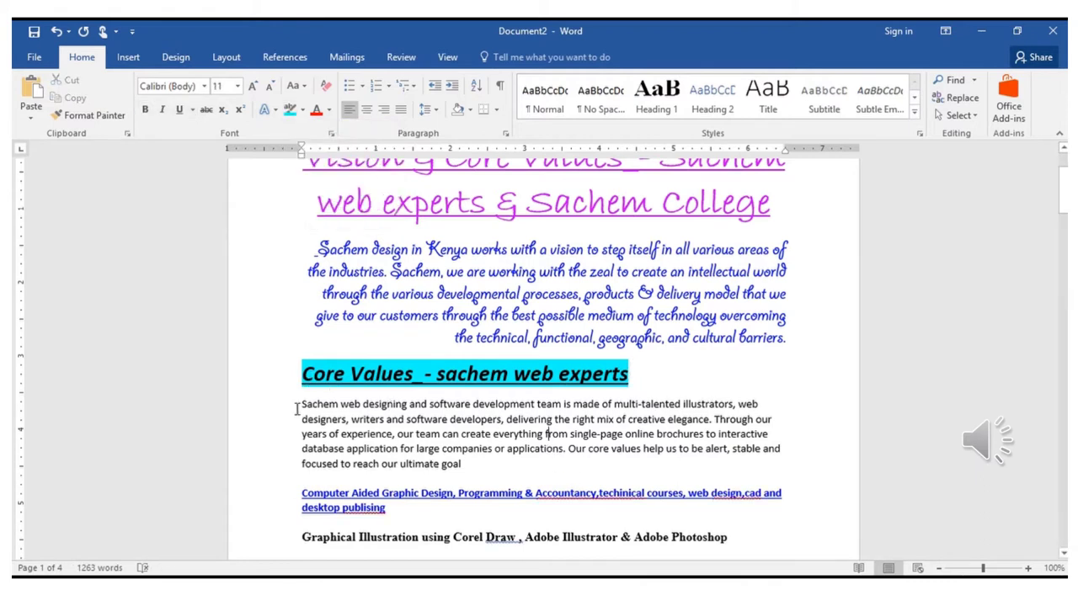
Step: Centre the Core Values paragraph and convert it to uppercase
left_click_drag(301, 405, 463, 468)
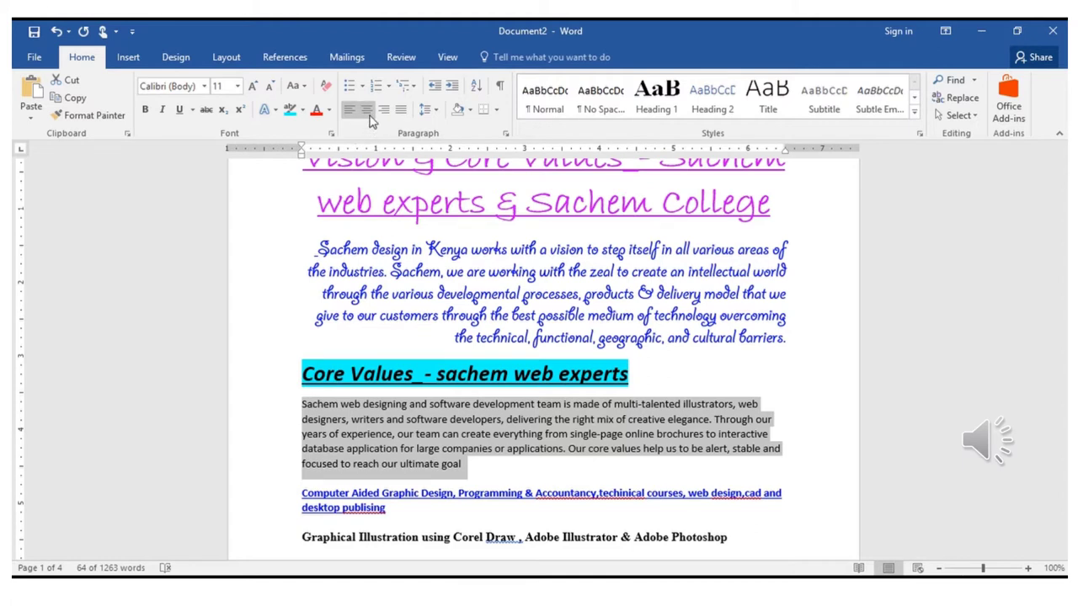
left_click(367, 110)
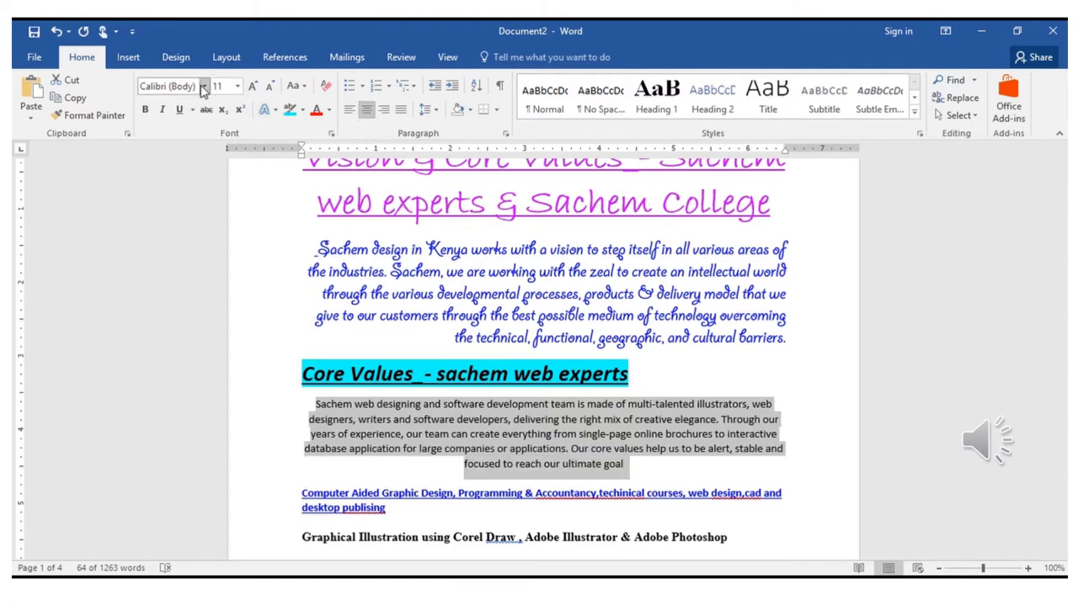
left_click(304, 93)
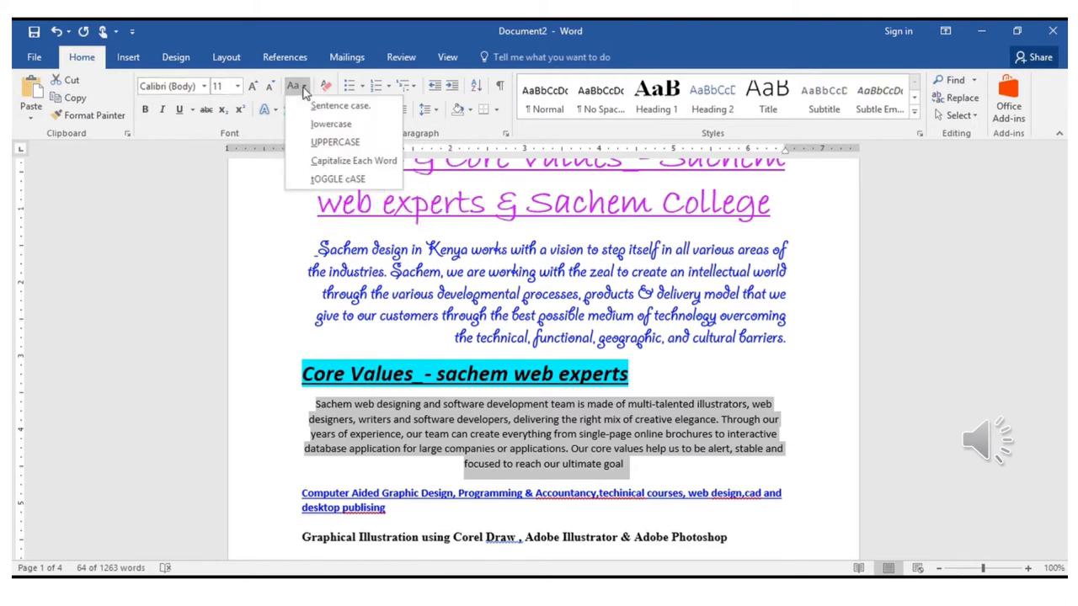
left_click(334, 143)
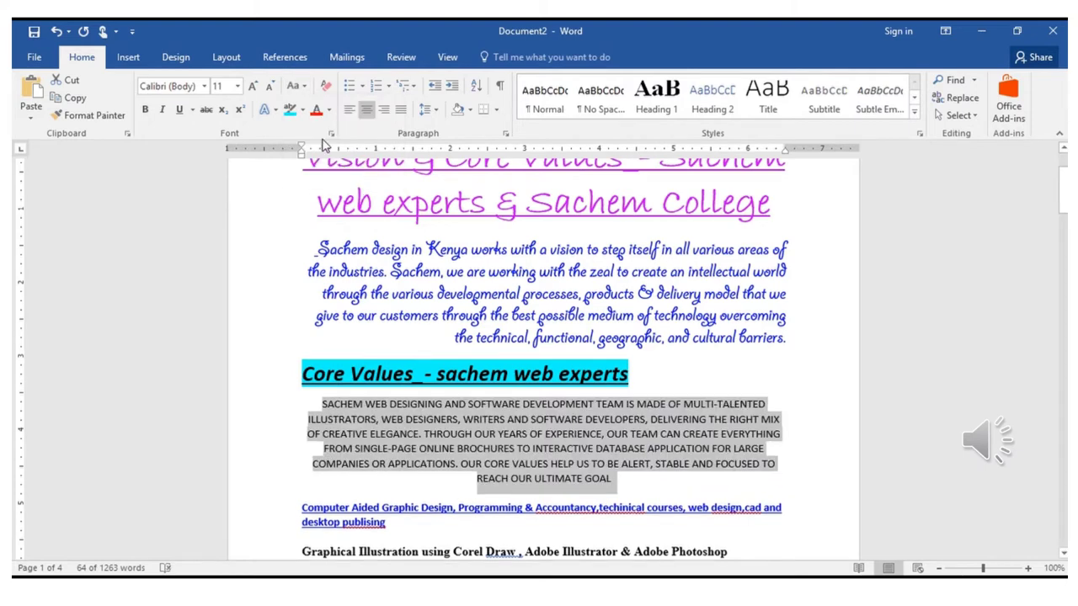
Step: Try sentence case, Capitalize Each Word and tOGGLE cASE, then return the paragraph to uppercase
left_click(305, 88)
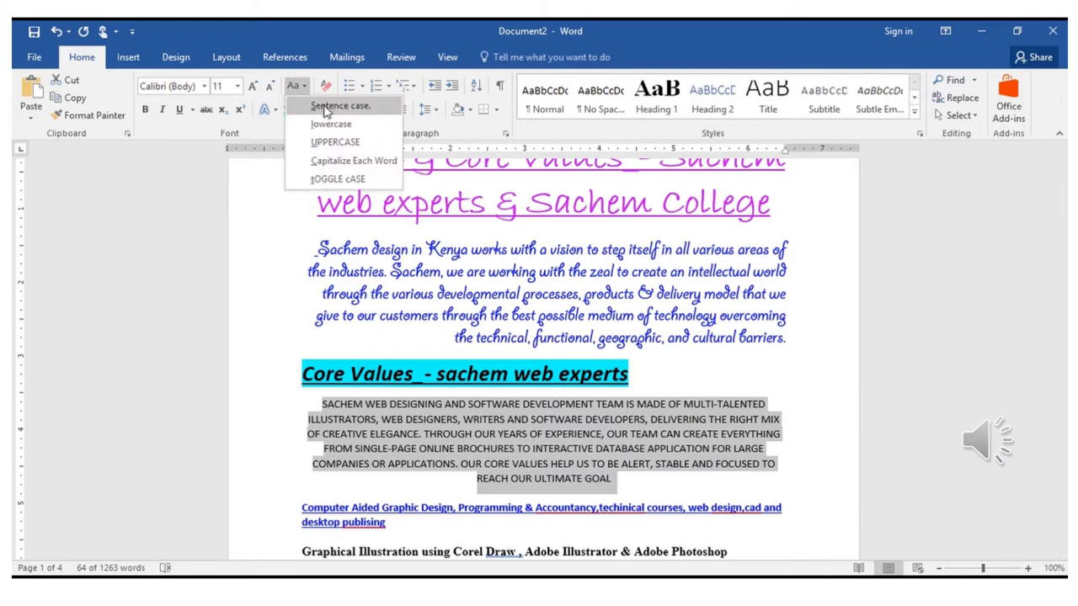
left_click(325, 111)
left_click(304, 88)
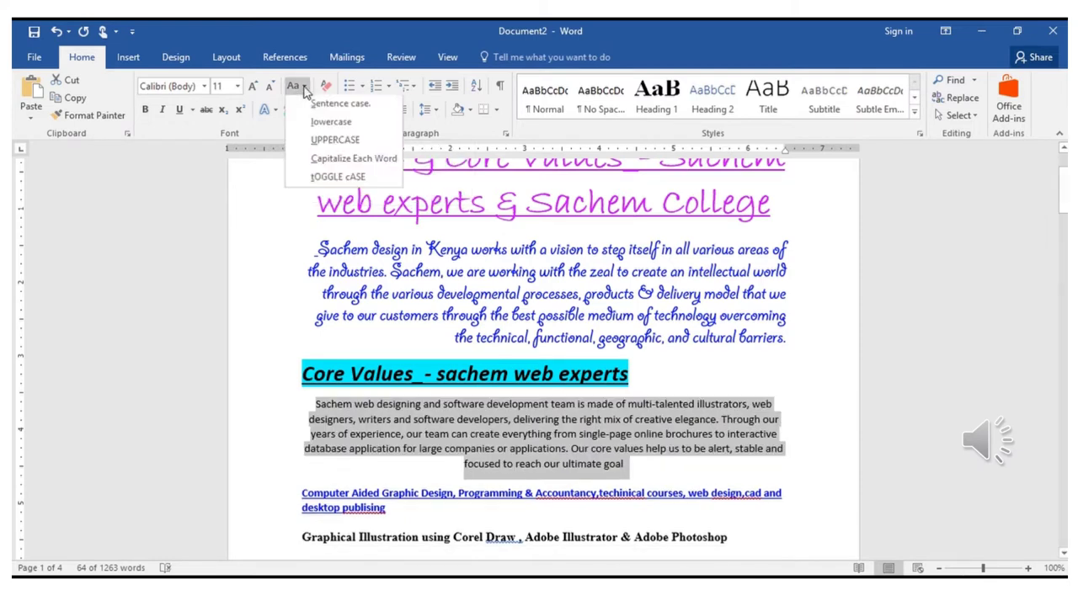
left_click(327, 162)
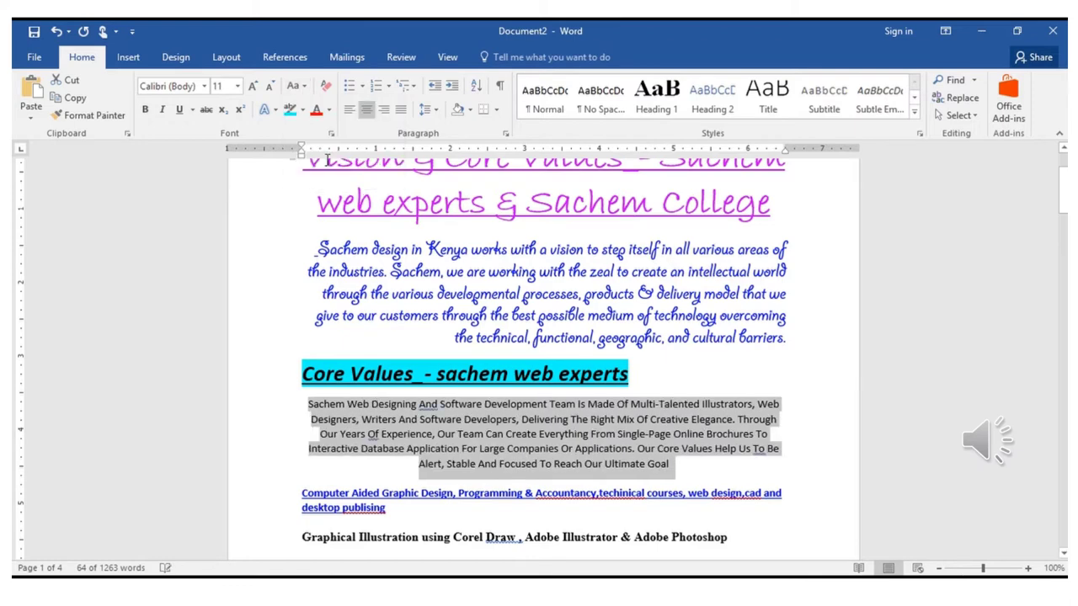
left_click(301, 86)
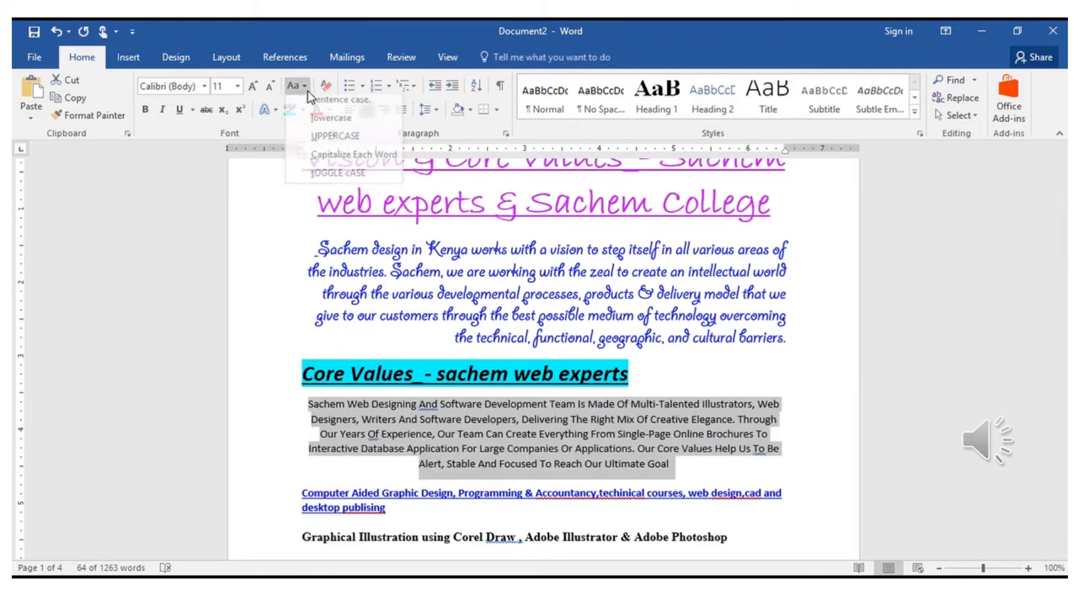
left_click(335, 179)
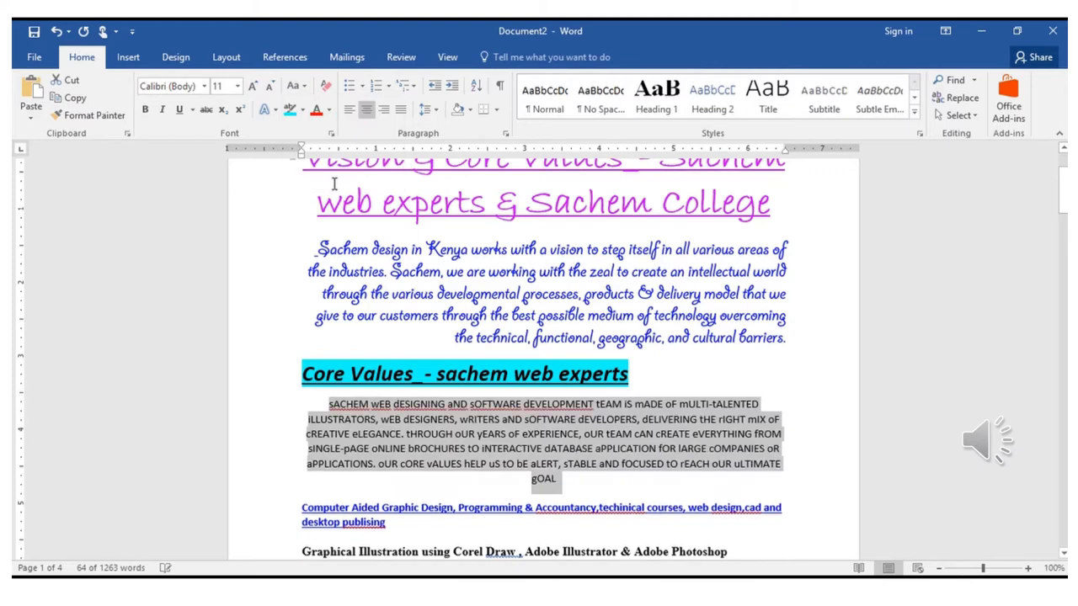
left_click(303, 87)
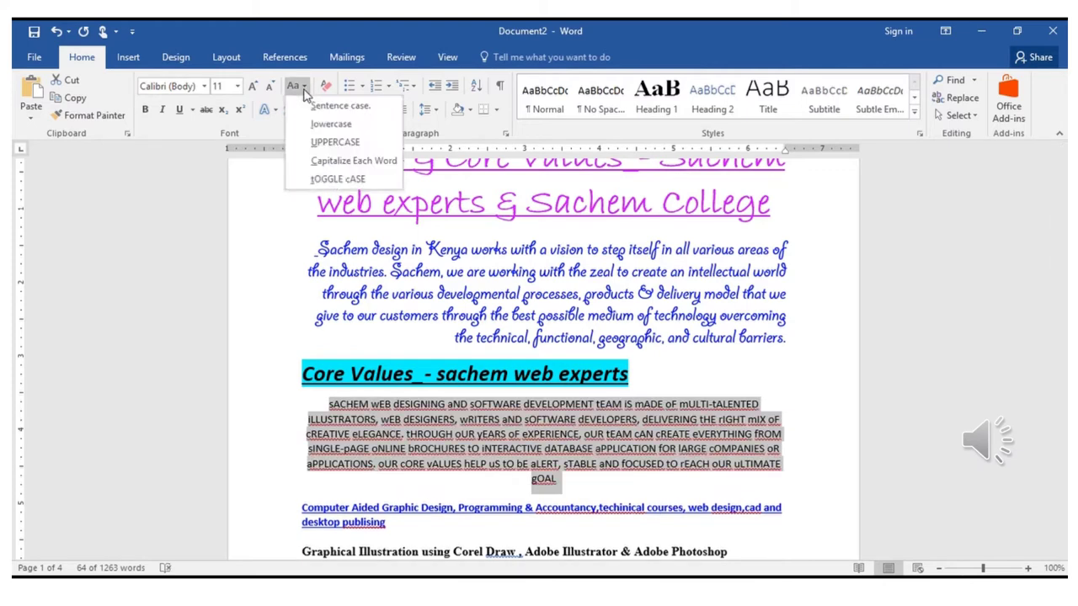
left_click(335, 144)
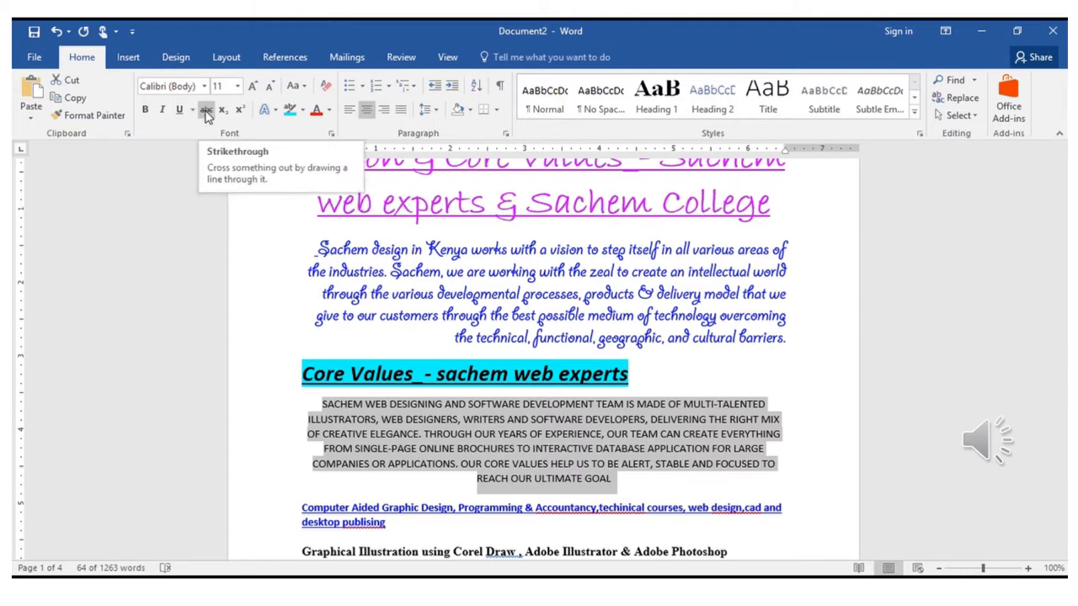
Step: Toggle strikethrough on and off so the paragraph has no strikethrough
left_click(206, 111)
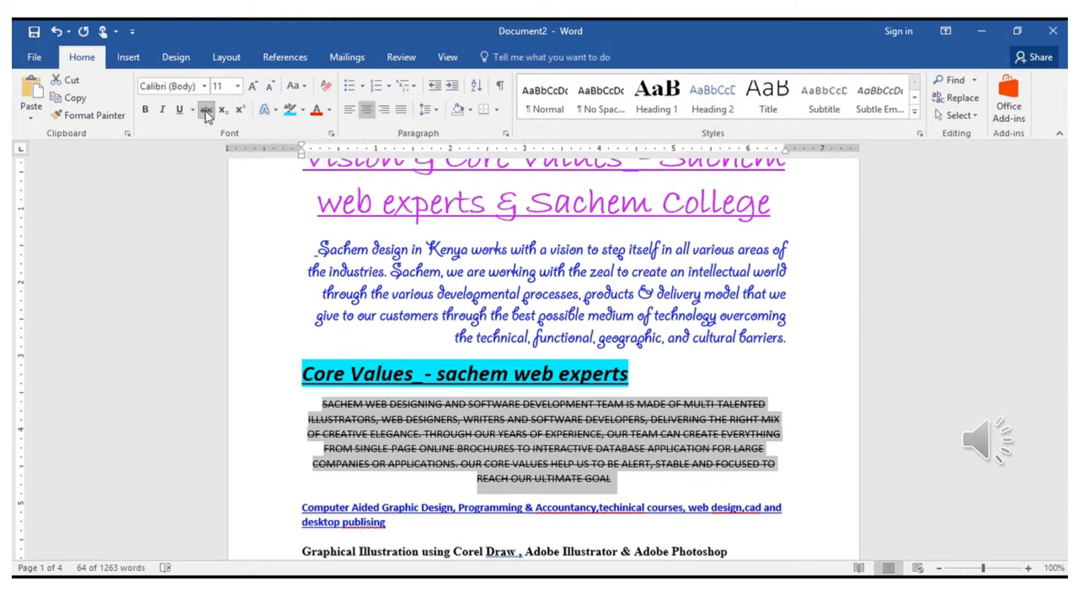
left_click(206, 111)
left_click(484, 438)
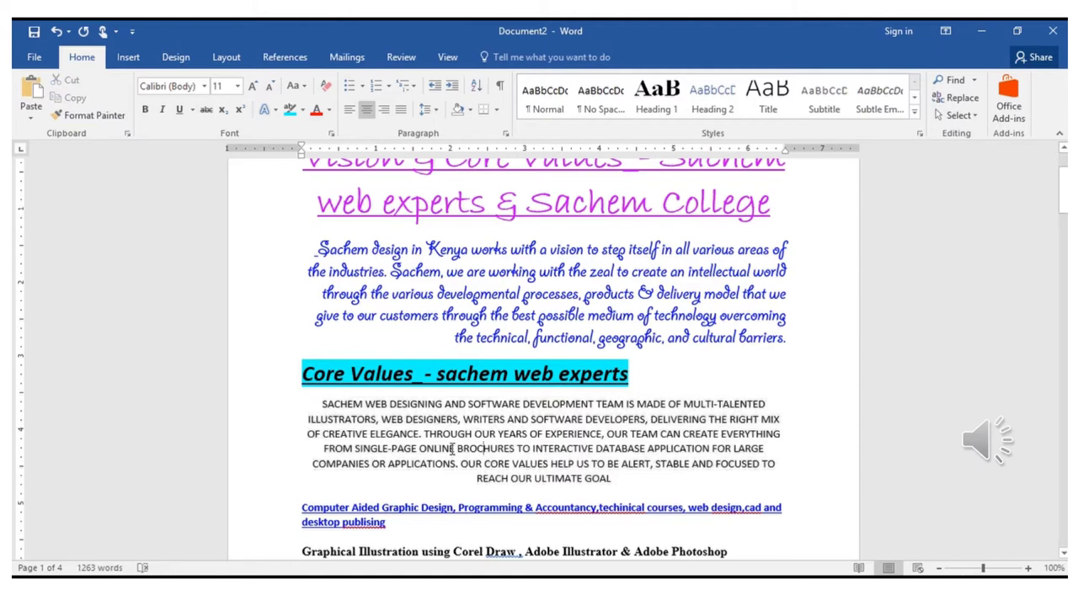
Step: Apply the Emphasis style to the Core Values paragraph after undoing a Clear All Formatting
scroll(452, 449, "down", 2)
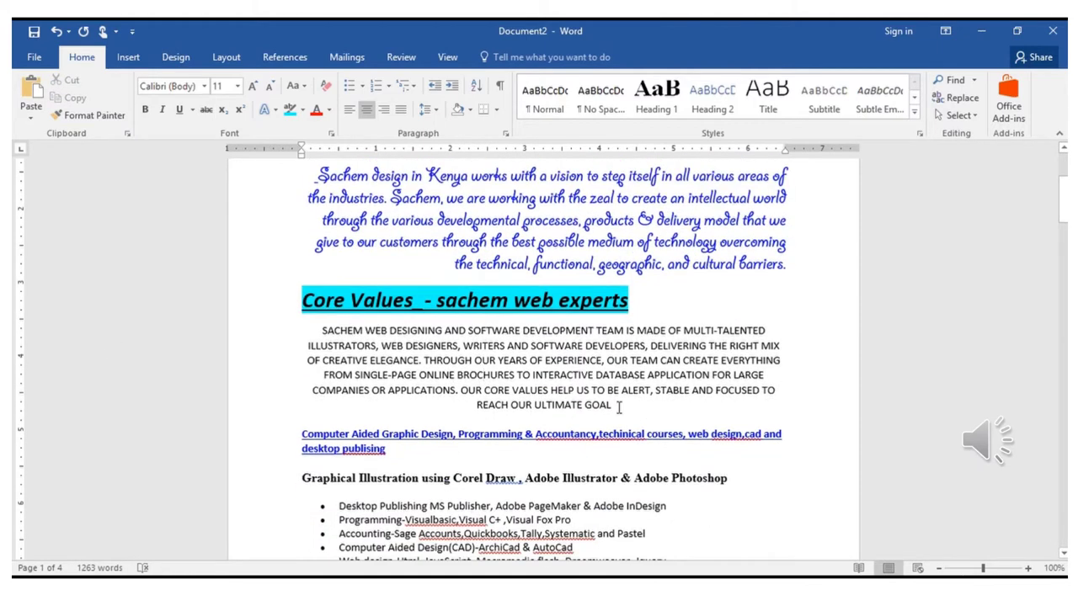
left_click_drag(615, 405, 300, 337)
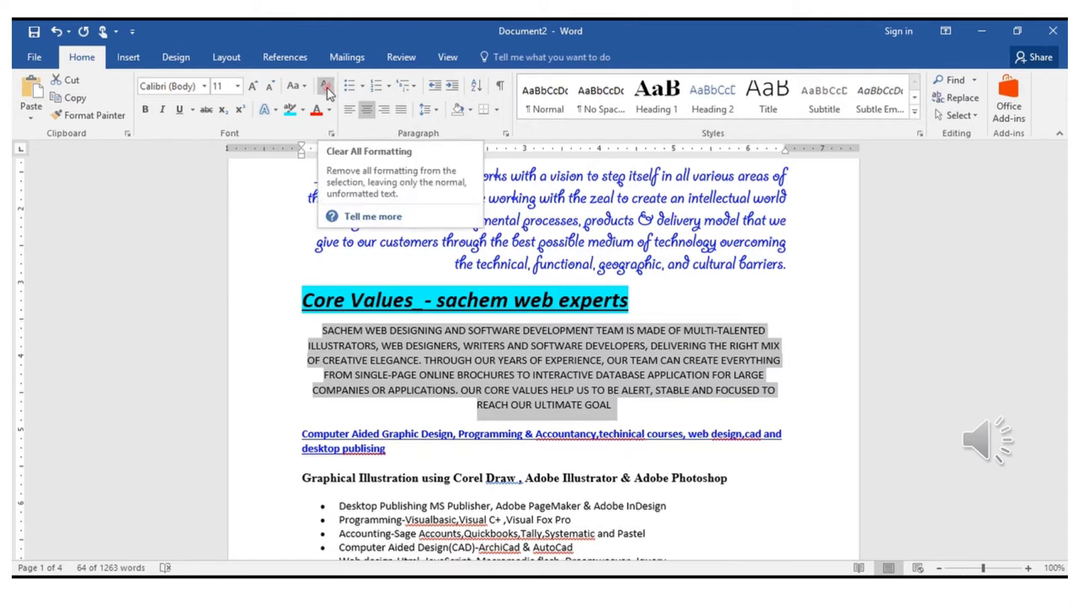
left_click(325, 88)
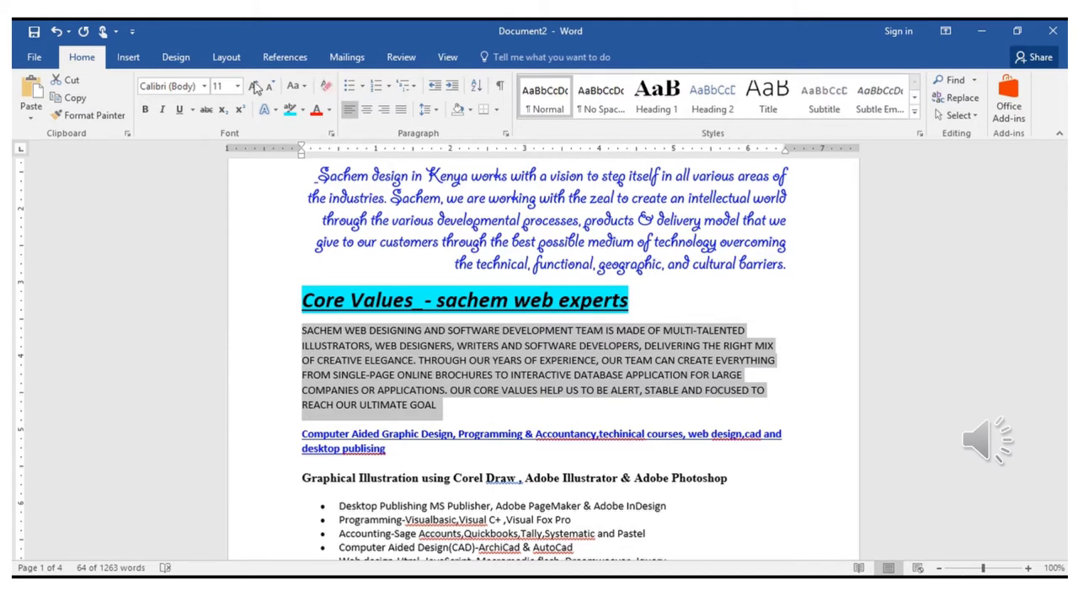
left_click(56, 34)
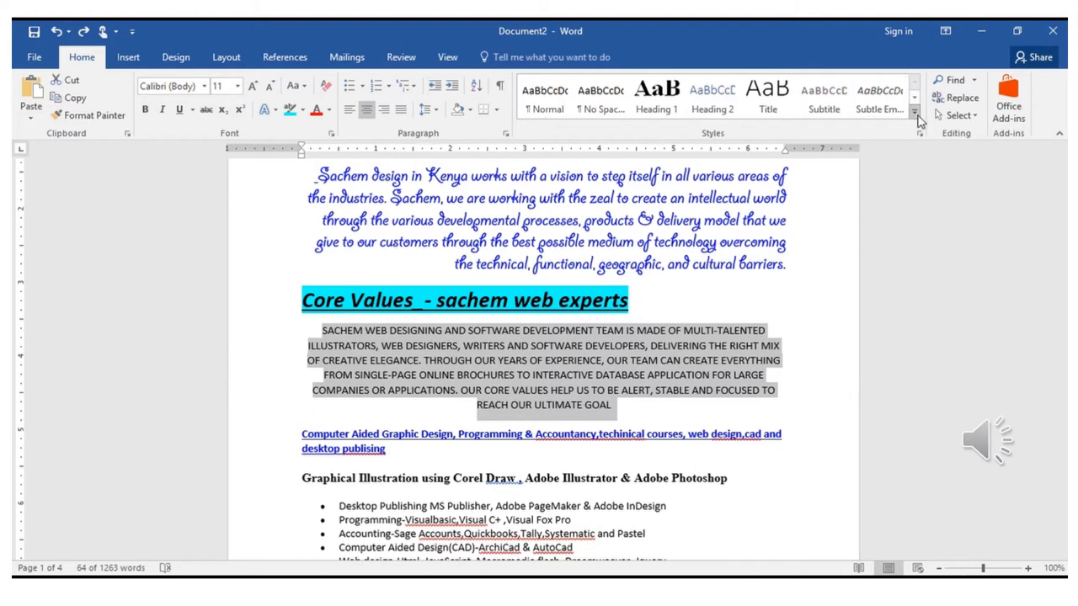
left_click(915, 111)
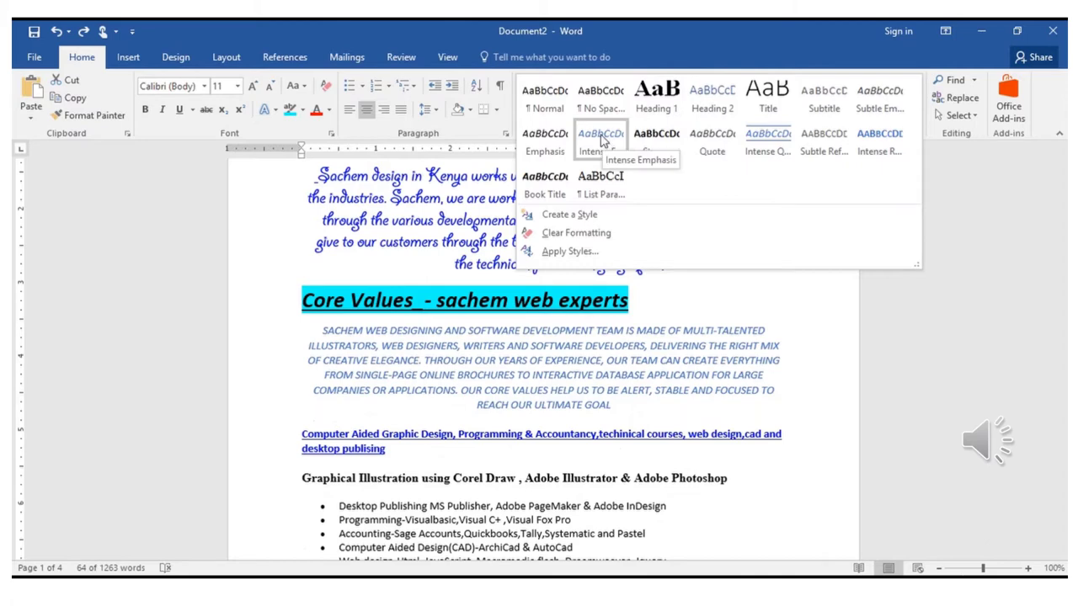
left_click(555, 145)
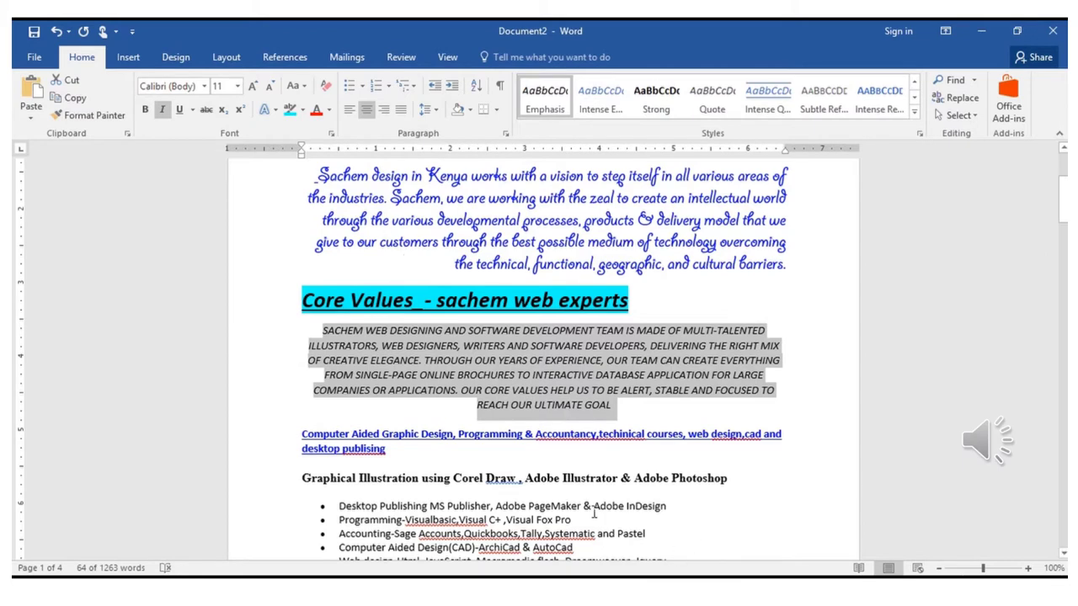
scroll(594, 512, "down", 3)
Step: Select the software list down to the Slider line and start defining a new symbol bullet
scroll(578, 469, "down", 2)
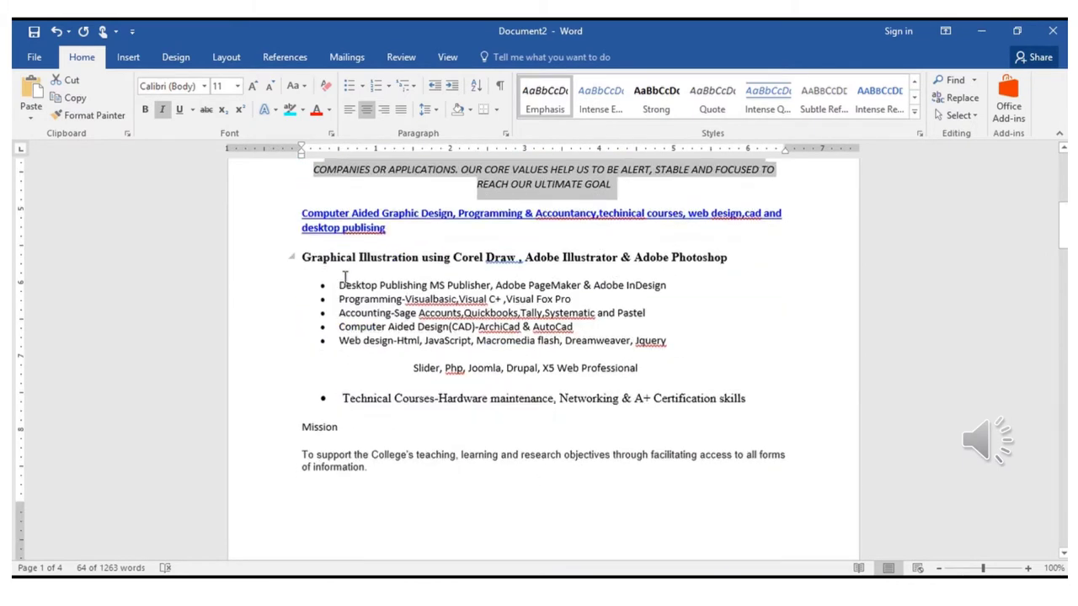
left_click_drag(342, 285, 673, 345)
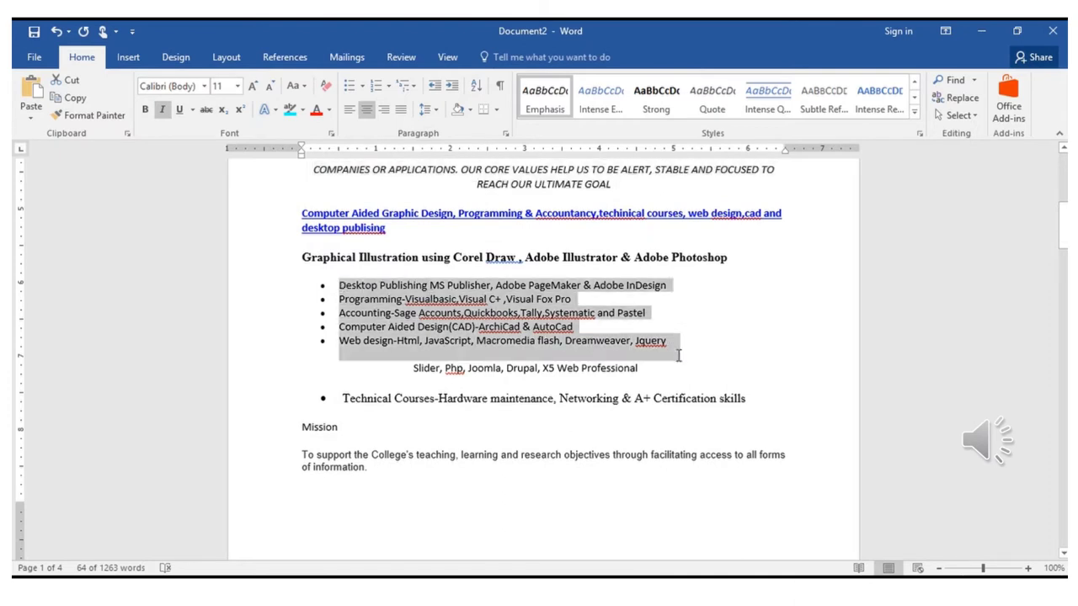
left_click_drag(679, 356, 681, 371)
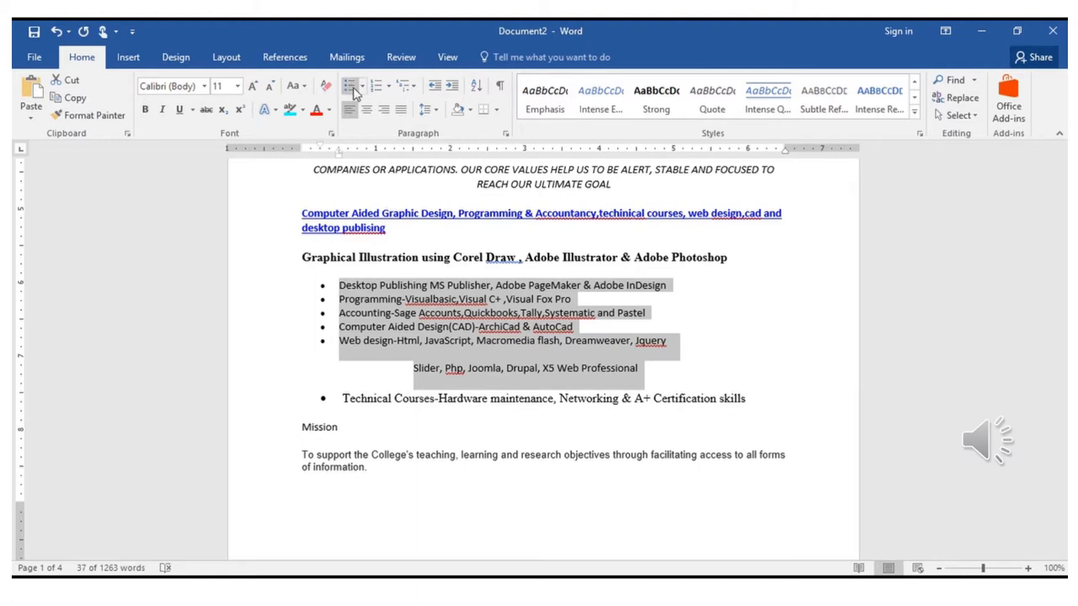
left_click(363, 87)
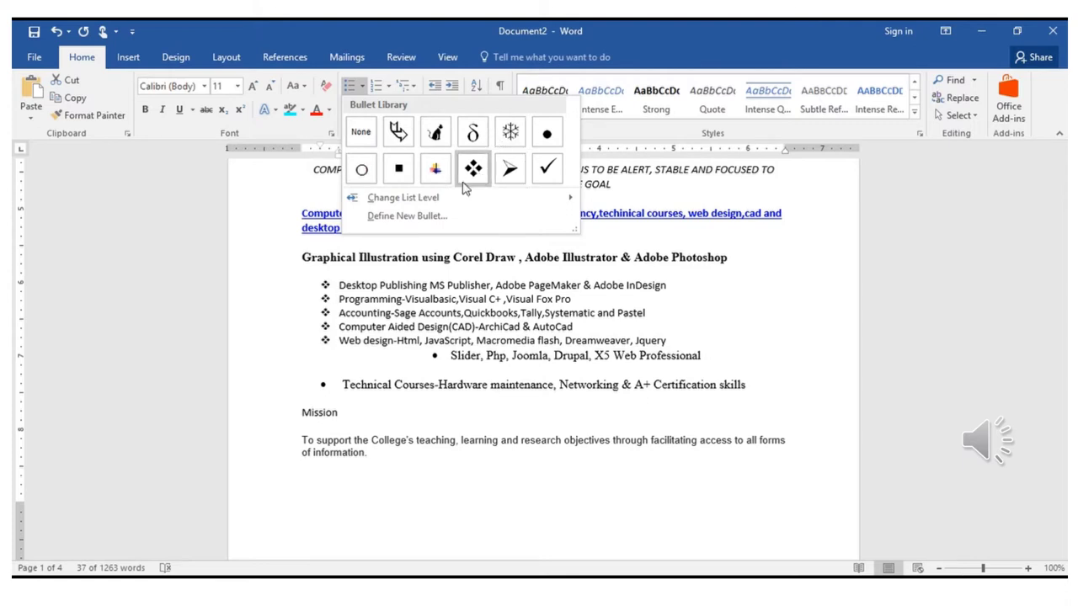
left_click(413, 221)
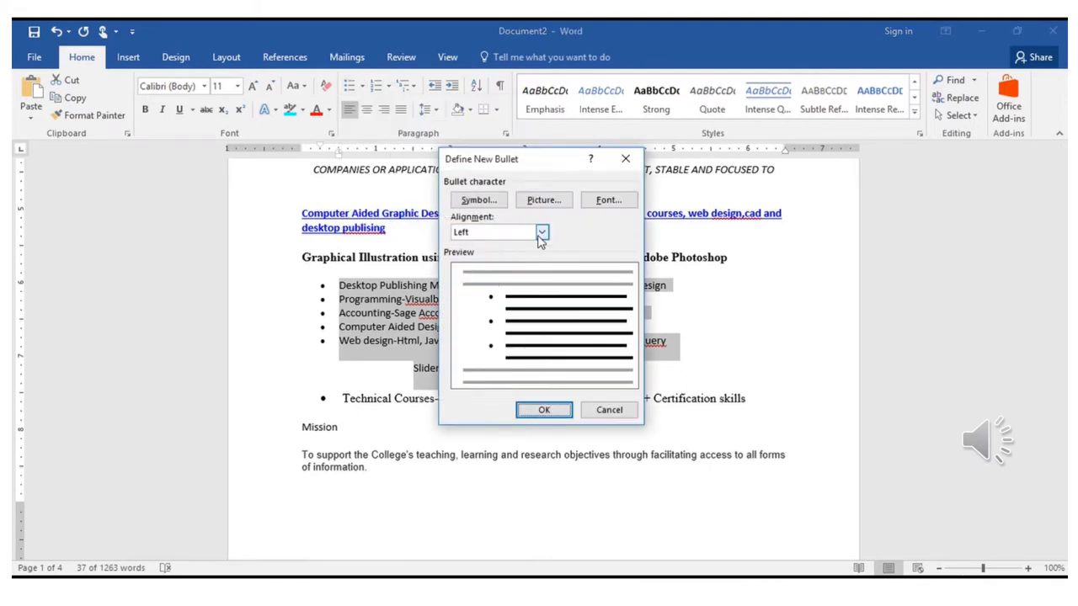
left_click(478, 200)
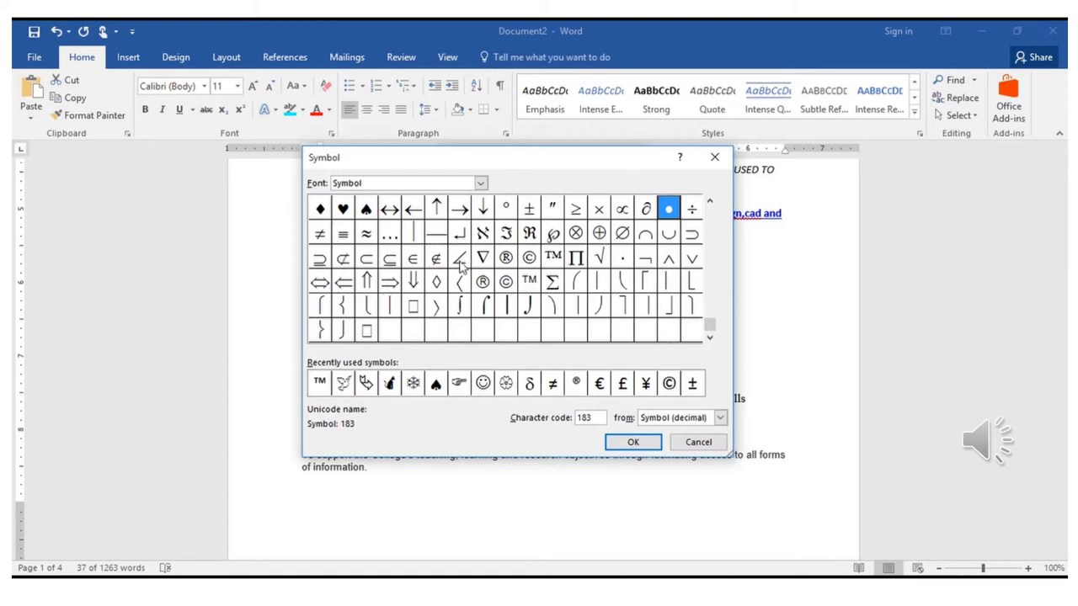
Step: Choose the Webdings wheelchair symbol as the list's bullet
left_click(481, 183)
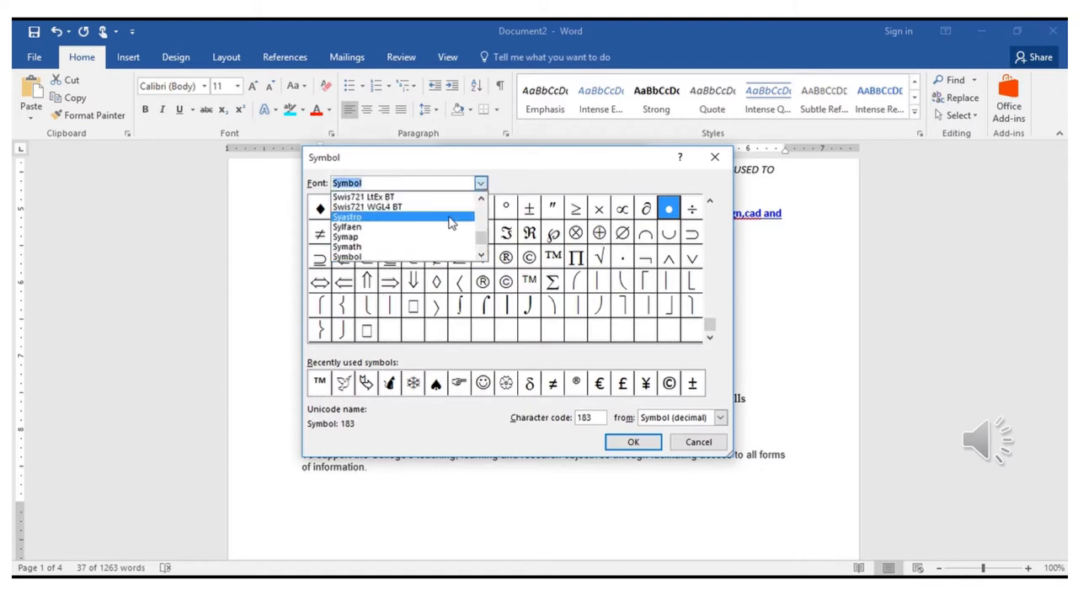
scroll(450, 221, "down", 3)
scroll(449, 221, "down", 4)
scroll(446, 223, "down", 2)
scroll(442, 225, "up", 2)
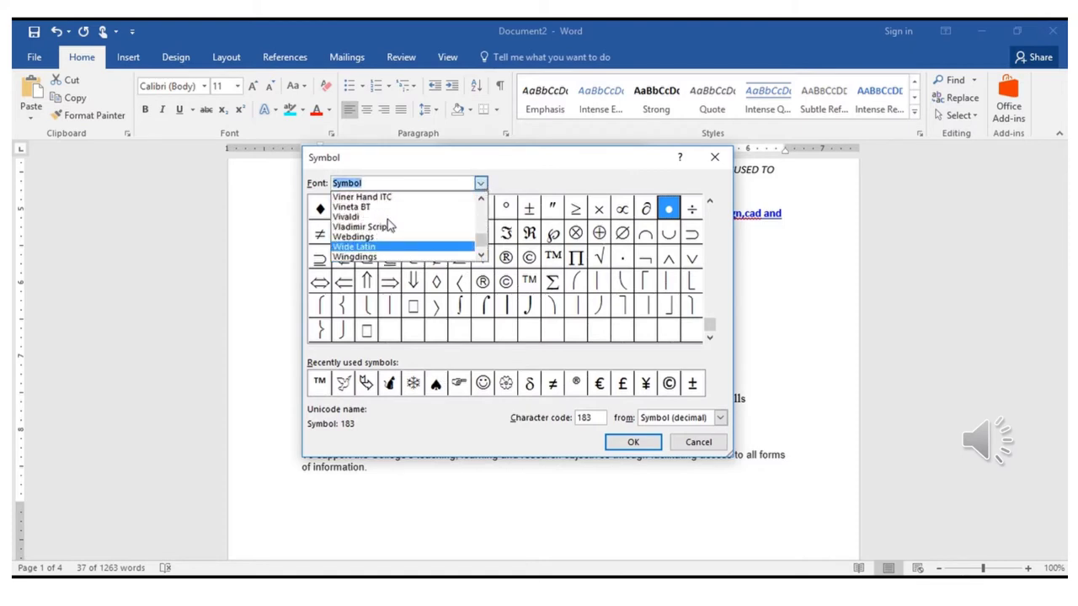
left_click(377, 239)
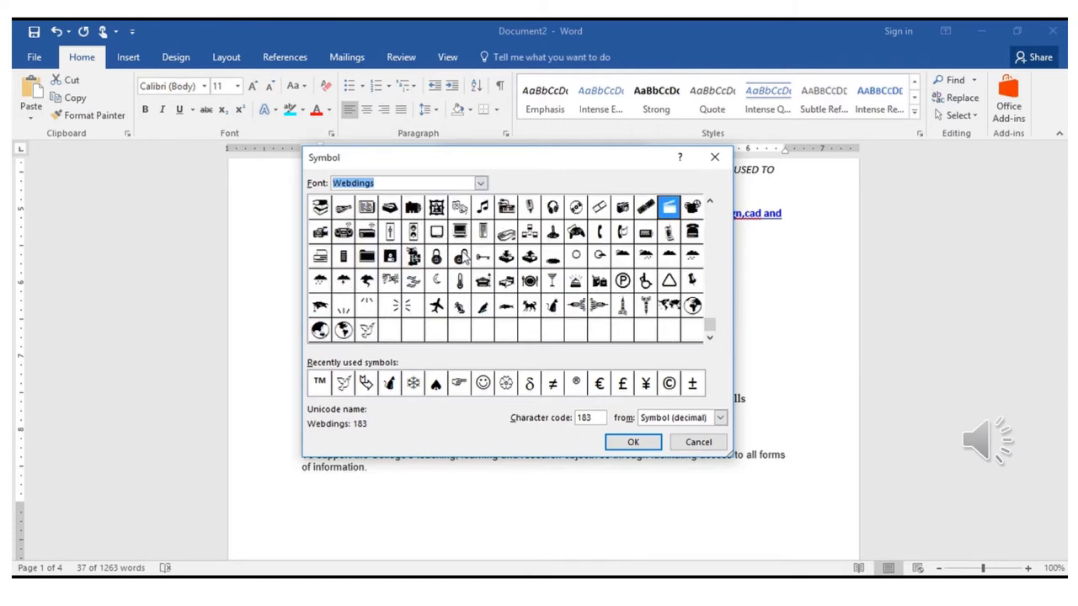
left_click(552, 307)
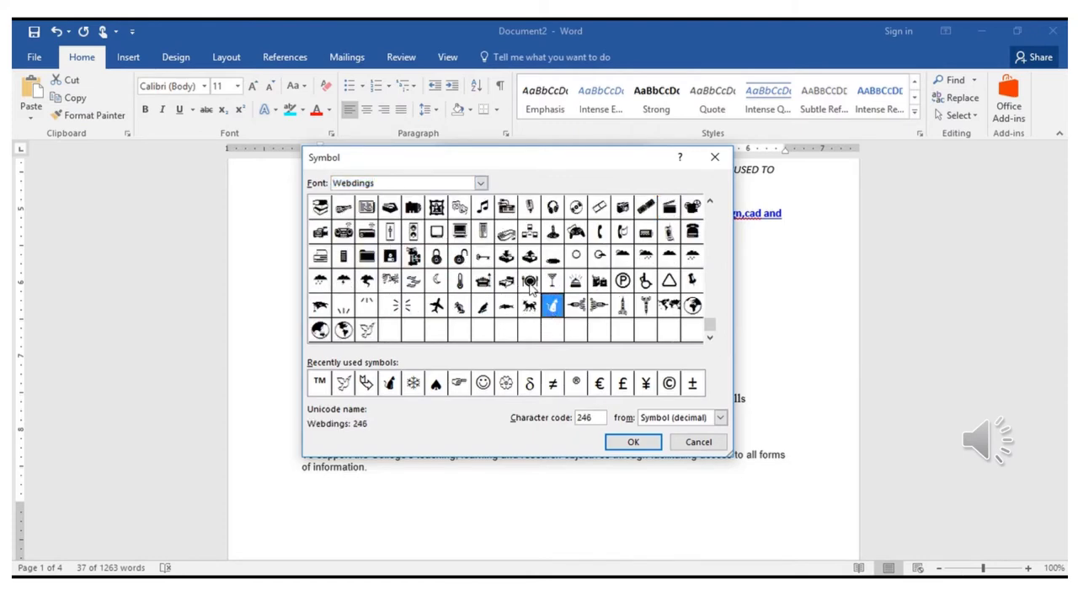
left_click(530, 284)
left_click(645, 282)
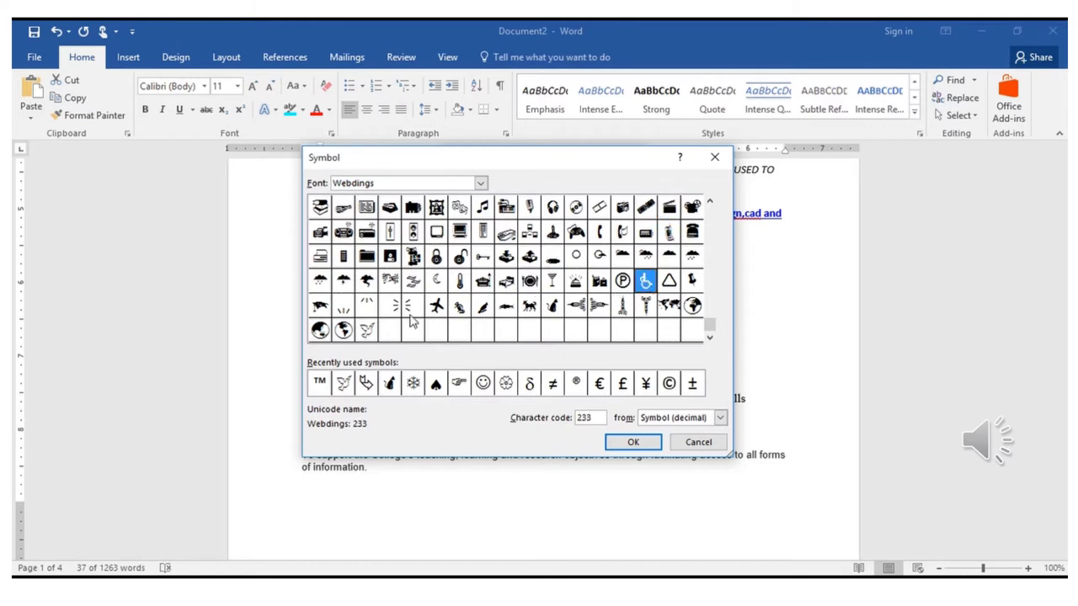
left_click(631, 447)
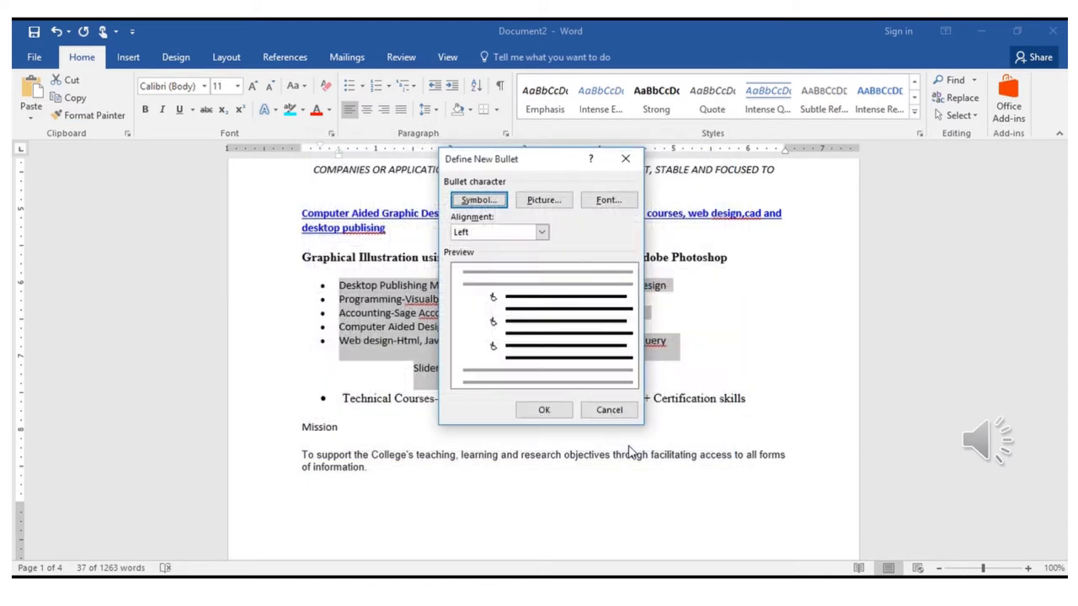
left_click(543, 412)
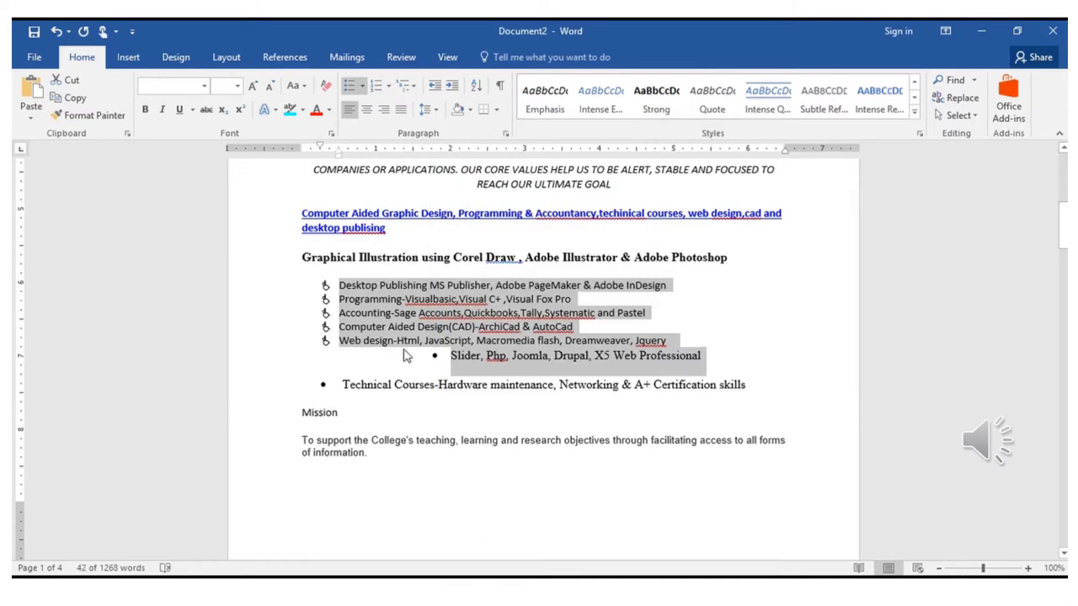
Step: Colour the list text Light Blue
left_click(329, 115)
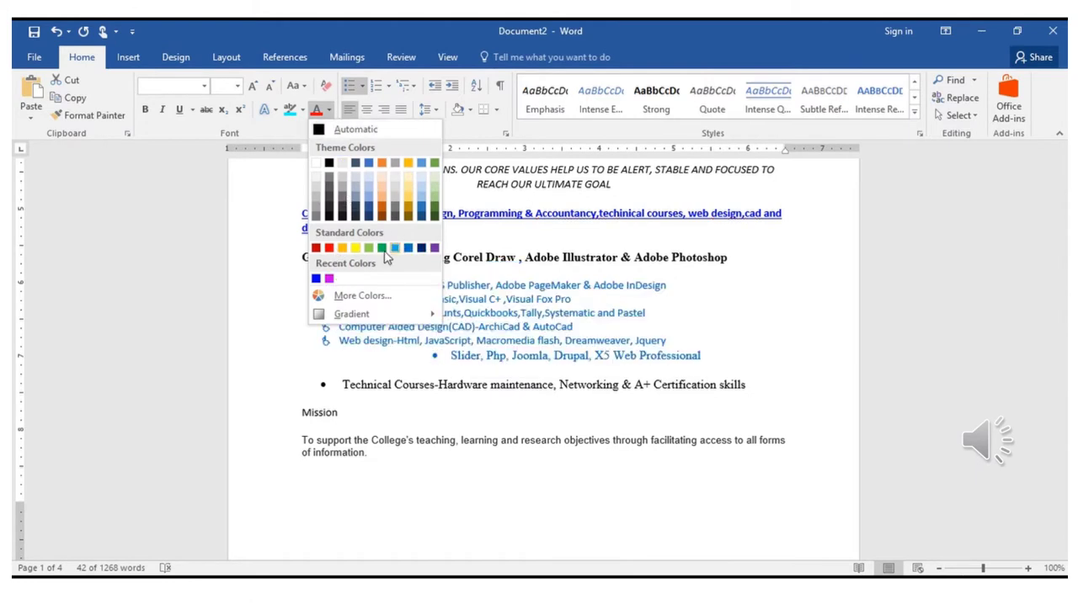
left_click(393, 249)
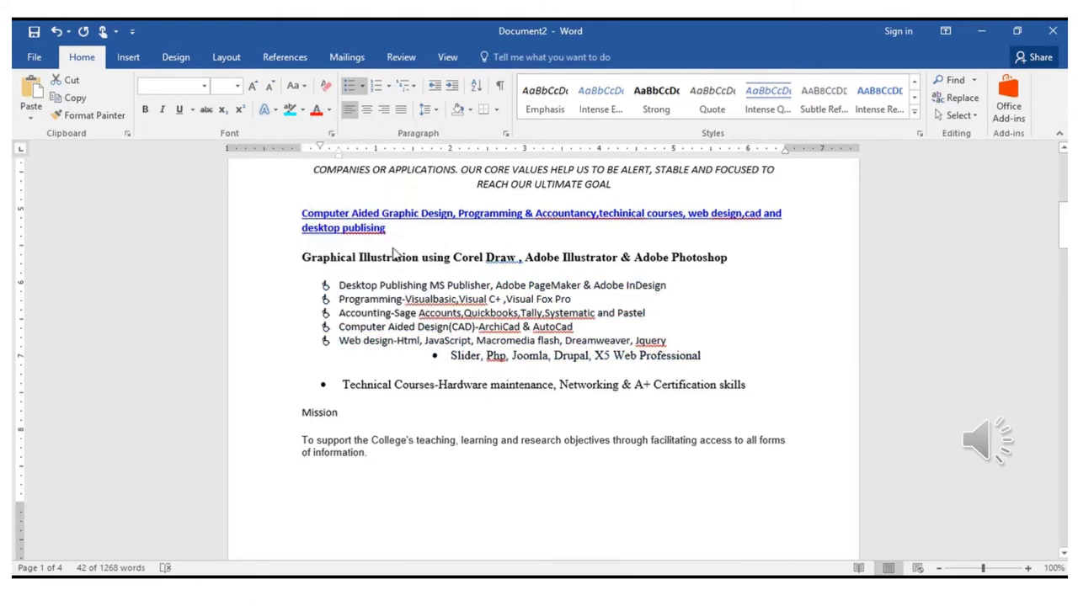
left_click(517, 360)
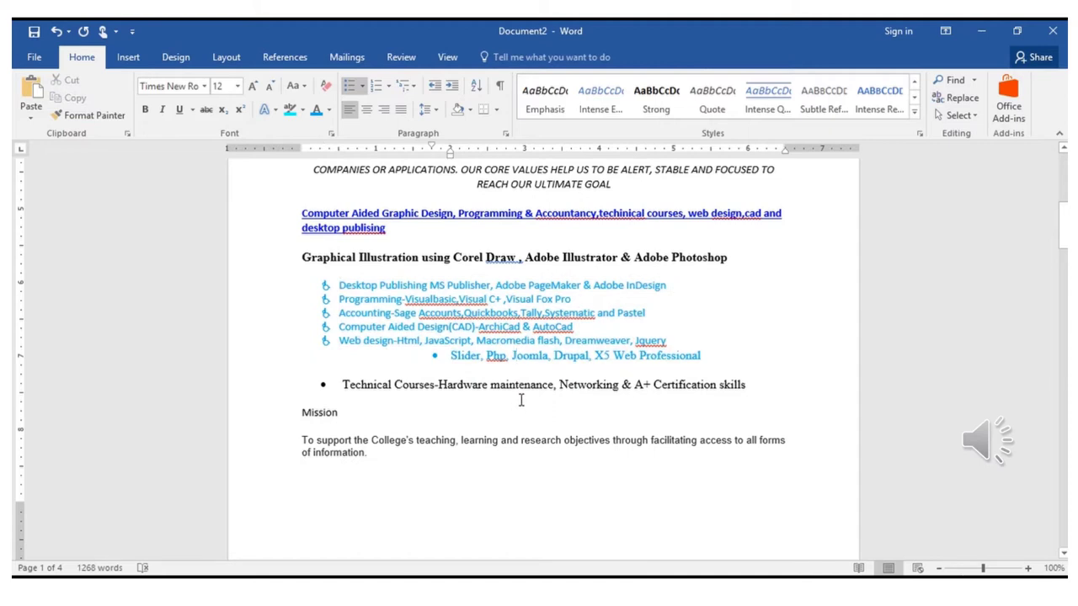
Step: Ignore Accounts, Visualbasic and Php; correct AutoCad to AutoCAD, Jquery to jQuery, ArchiCad to Archicad
right_click(448, 312)
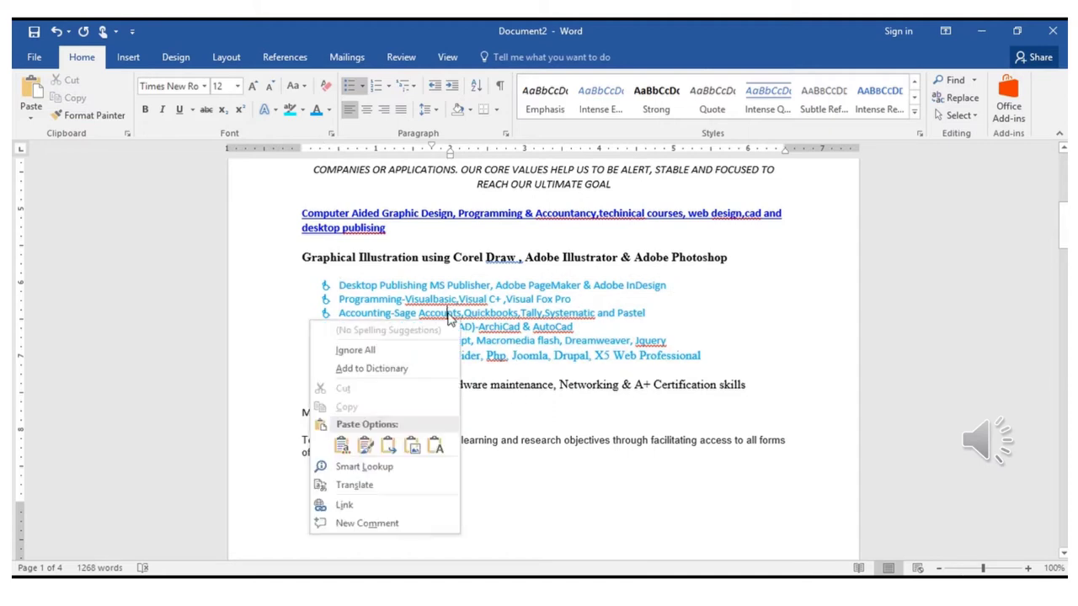
left_click(390, 351)
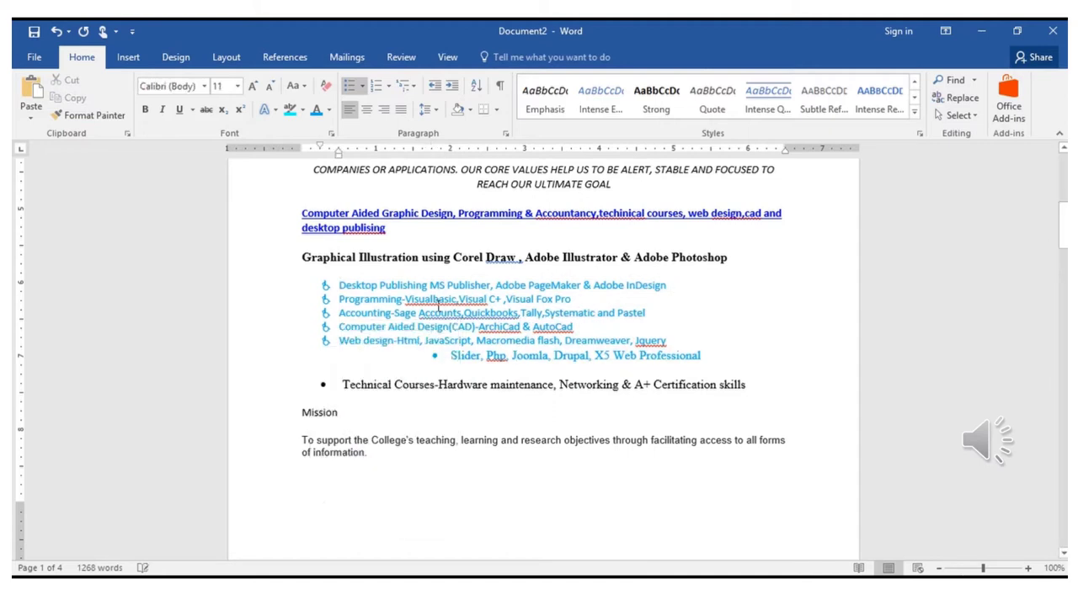
right_click(438, 299)
left_click(388, 337)
right_click(541, 327)
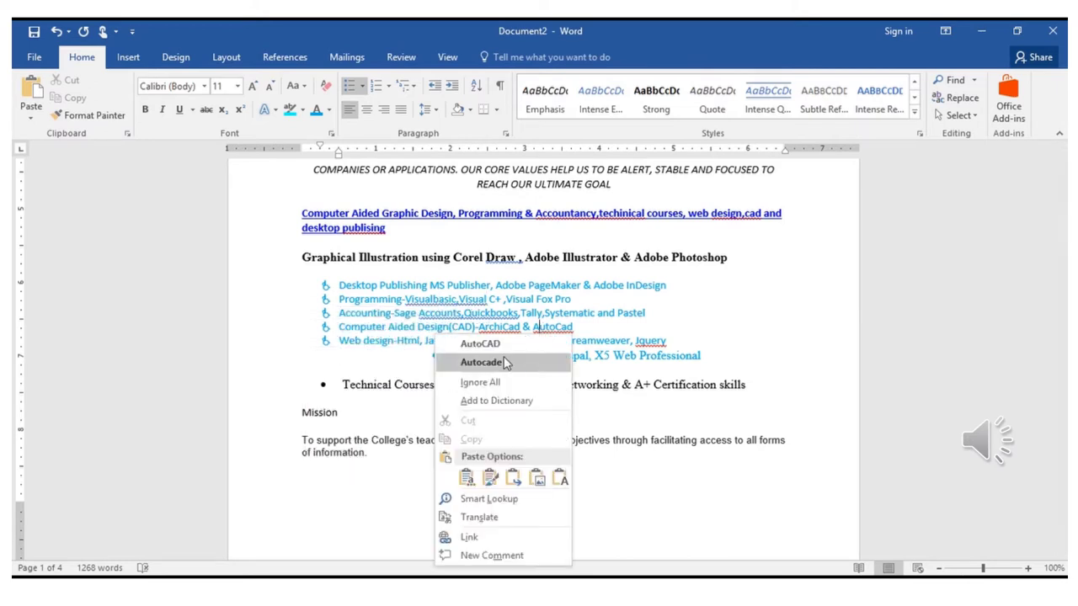
left_click(498, 344)
right_click(638, 340)
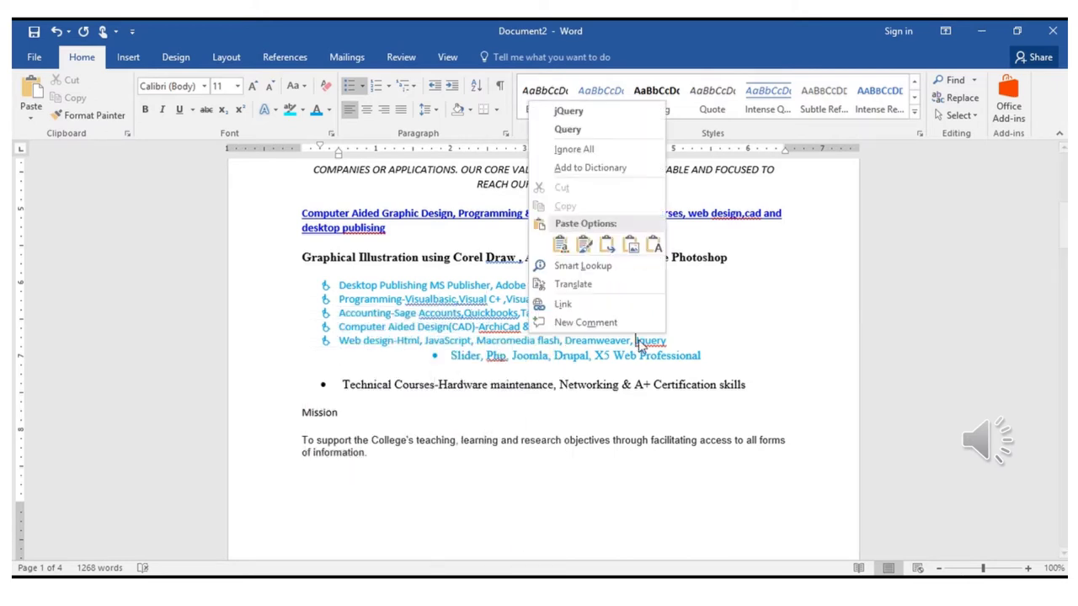
left_click(576, 111)
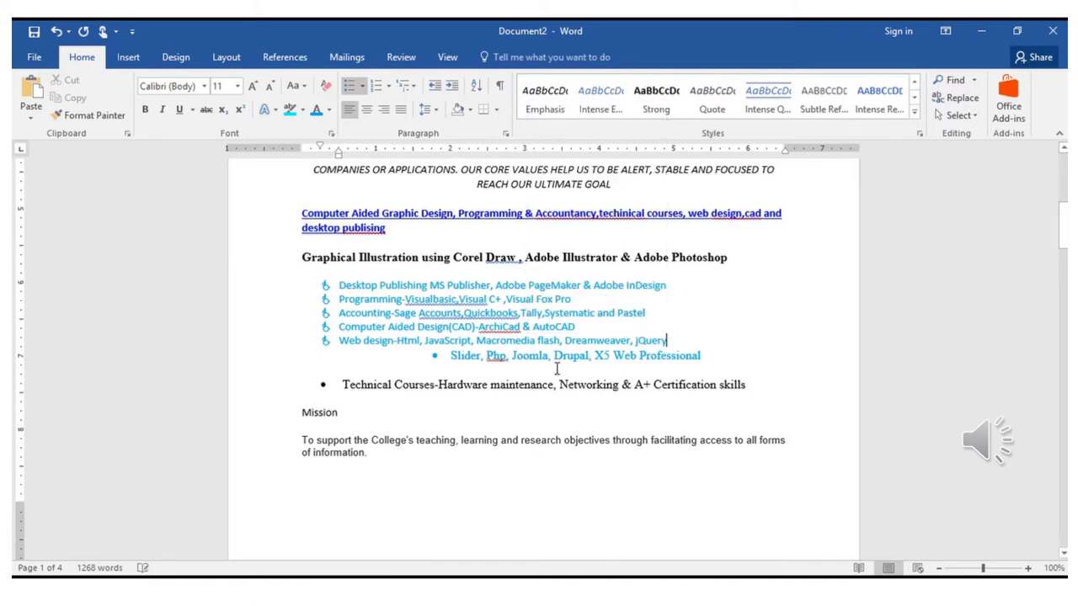
right_click(493, 356)
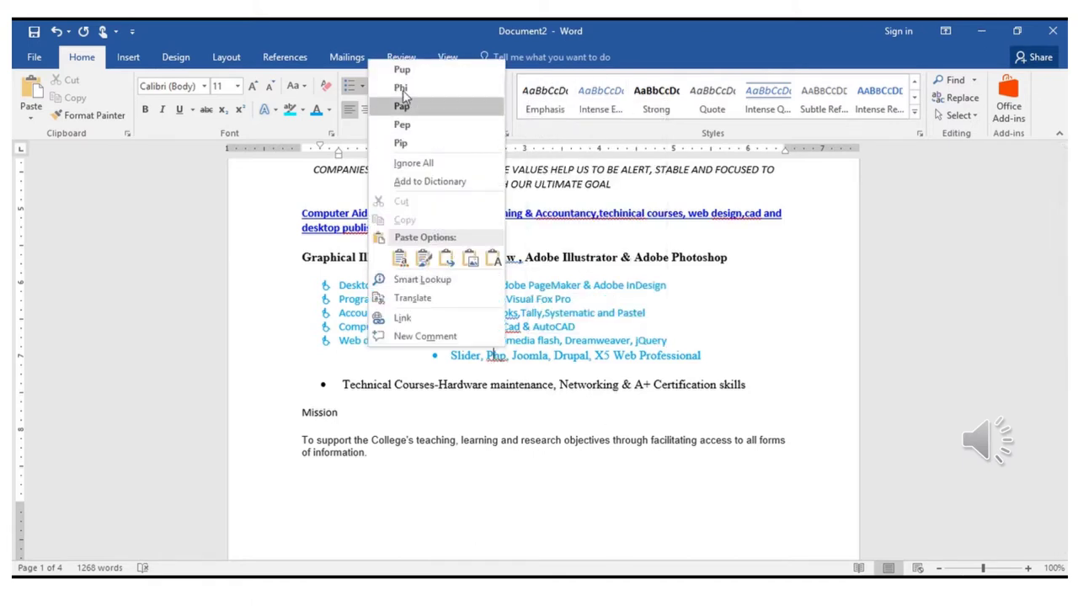
left_click(416, 163)
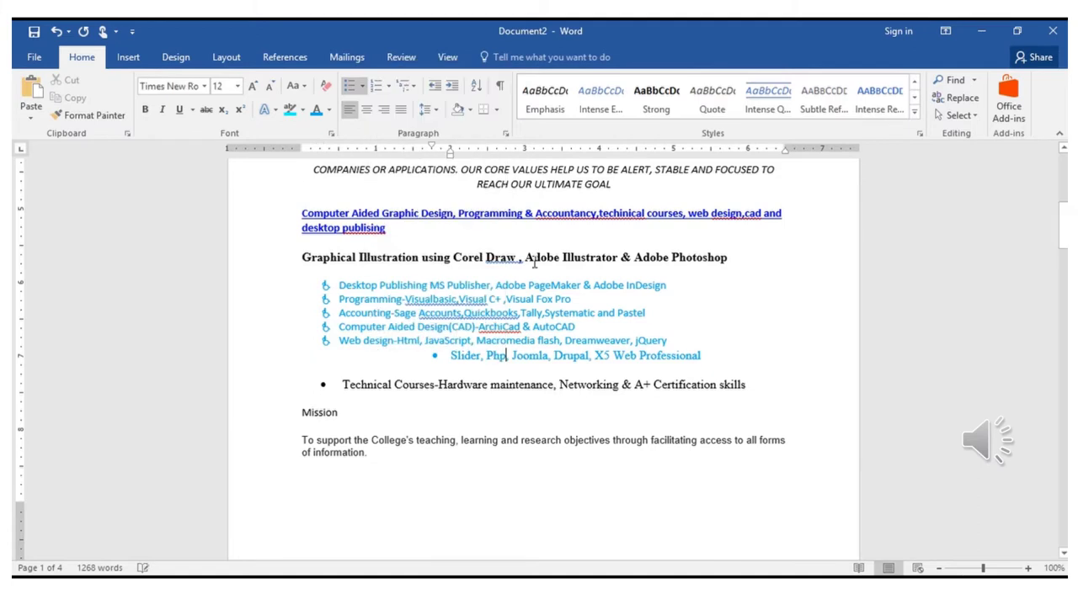
right_click(505, 327)
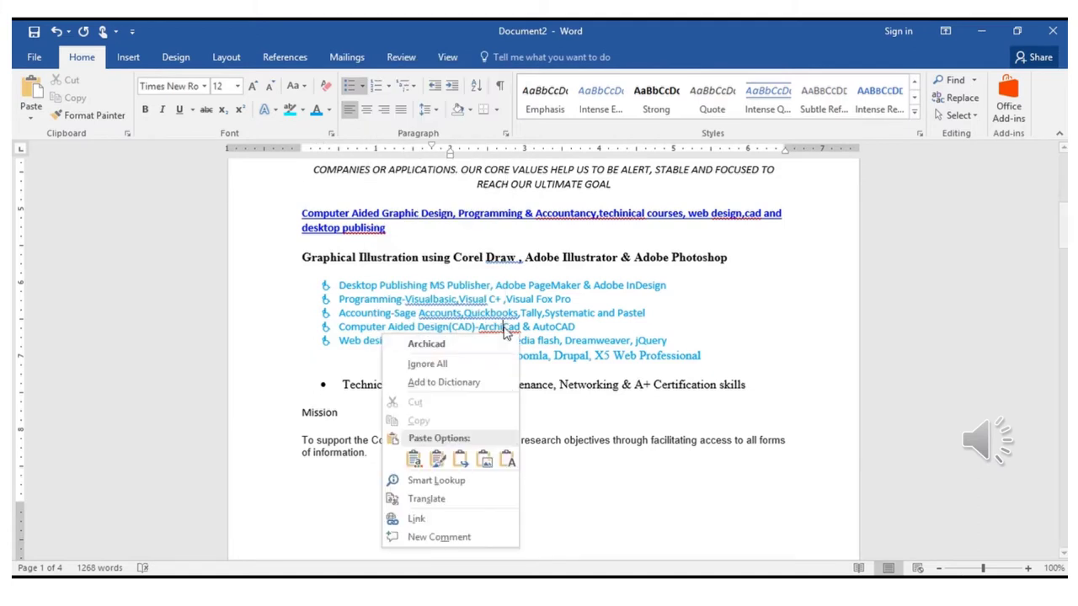
left_click(476, 347)
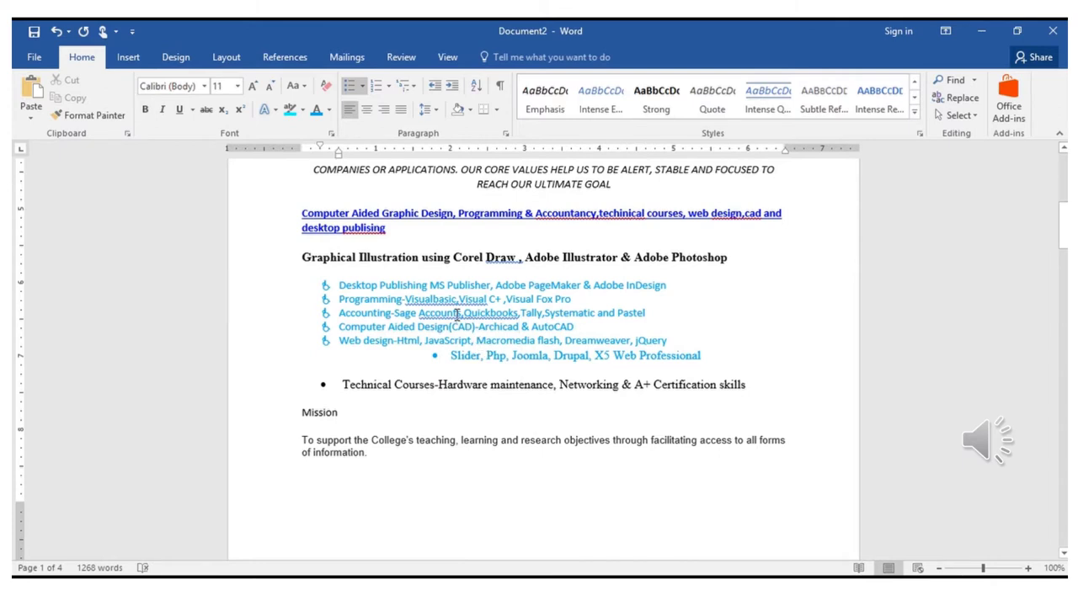
Step: Fix 'Accounts, Quickbooks' and the space before Visual C+, and split Visualbasic into 'Visual basic'
right_click(457, 315)
left_click(438, 329)
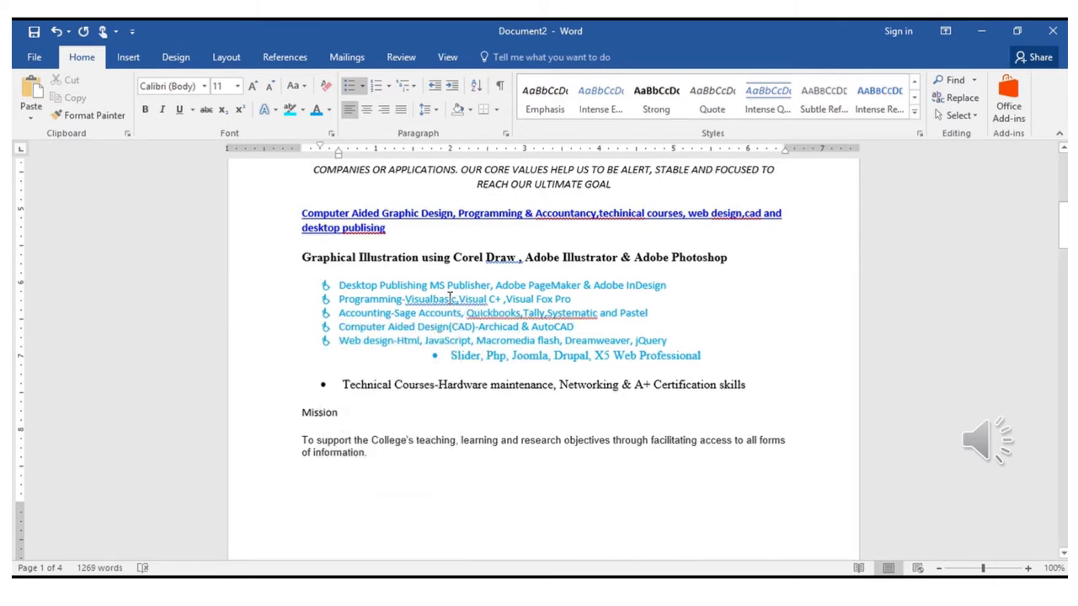
right_click(450, 299)
left_click(411, 316)
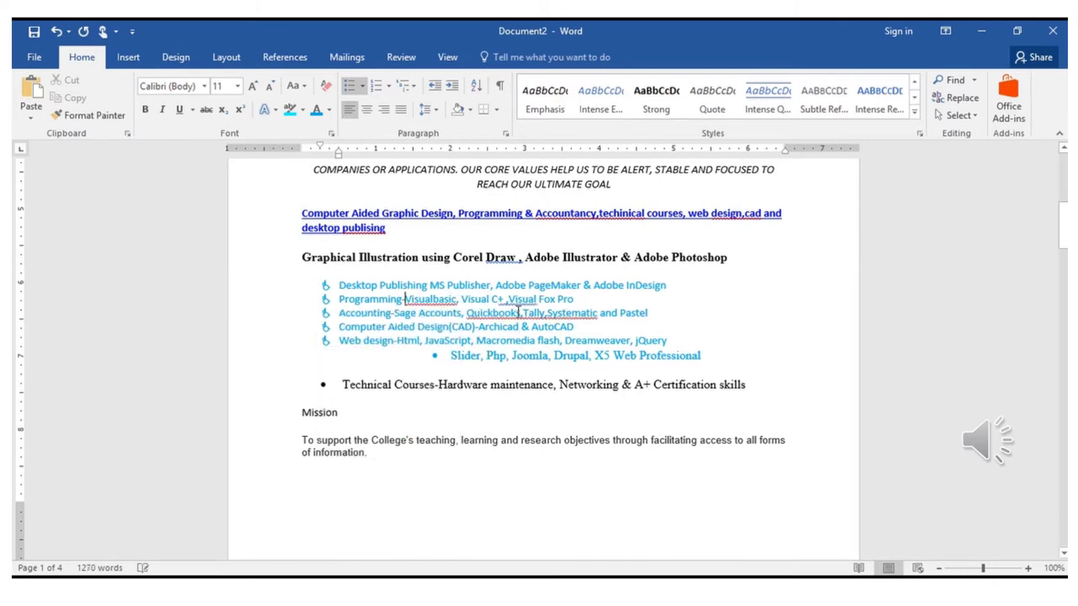
right_click(519, 313)
left_click(413, 335)
right_click(425, 298)
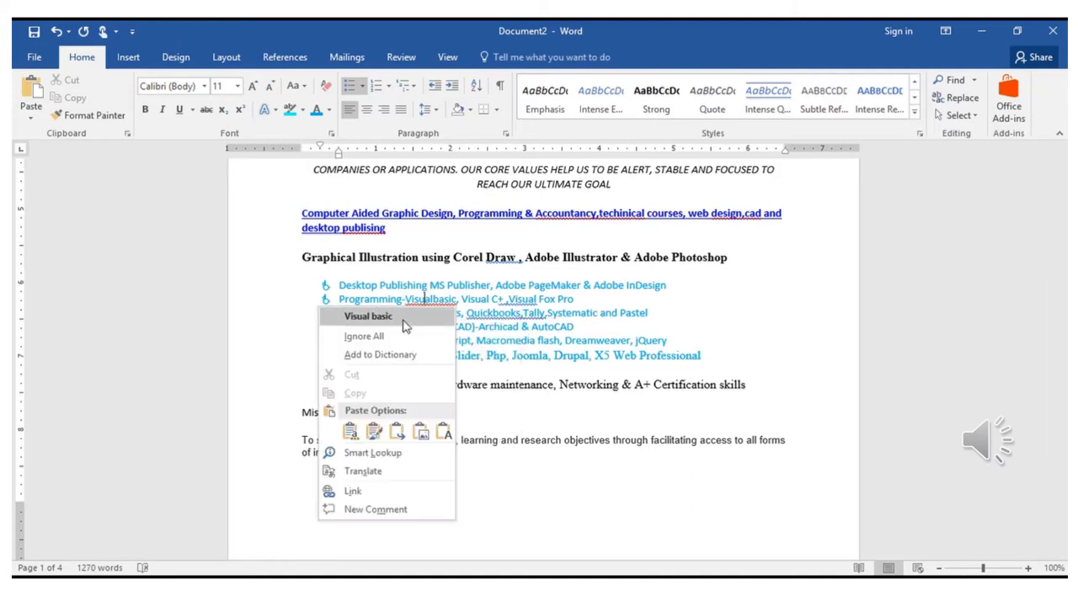
left_click(405, 320)
Step: Space out 'Quickbooks, Tally, Systematic', capitalise QuickBooks and tidy the comma before Visual Fox Pro
right_click(495, 313)
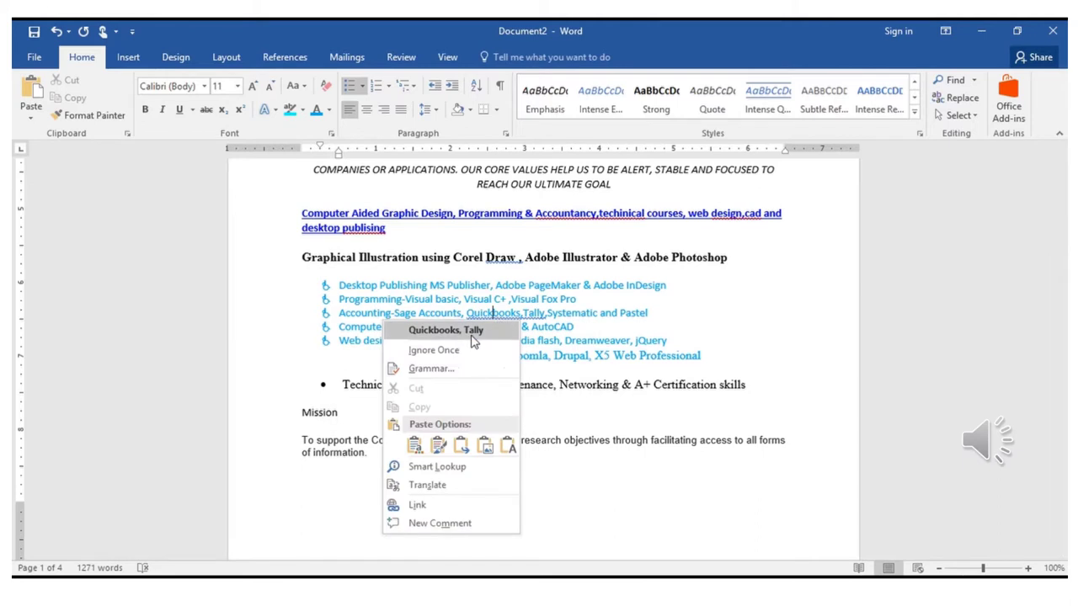
left_click(470, 332)
right_click(561, 316)
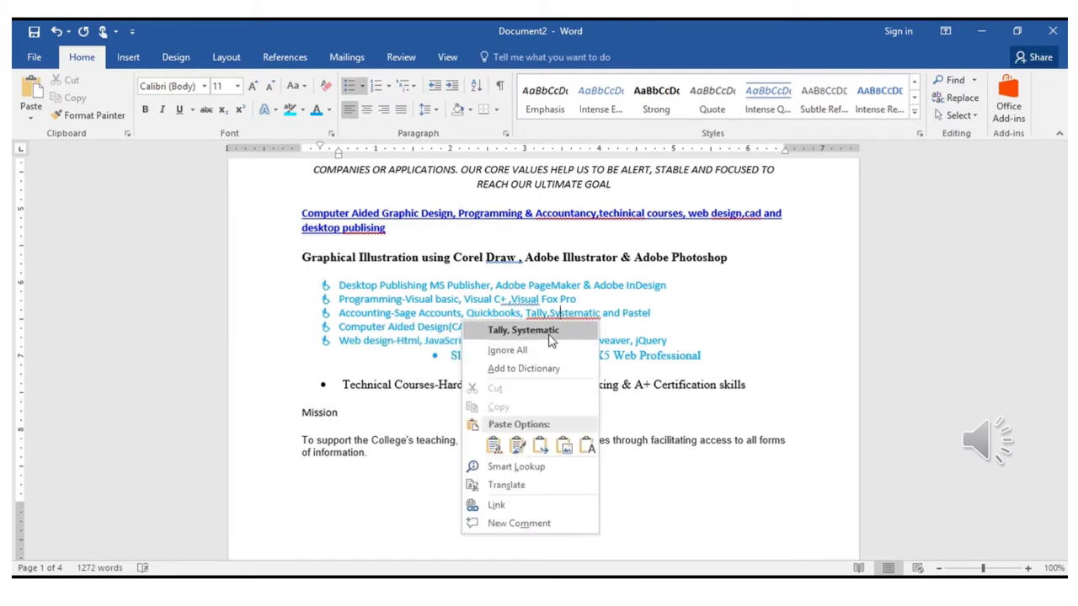
left_click(555, 330)
right_click(500, 313)
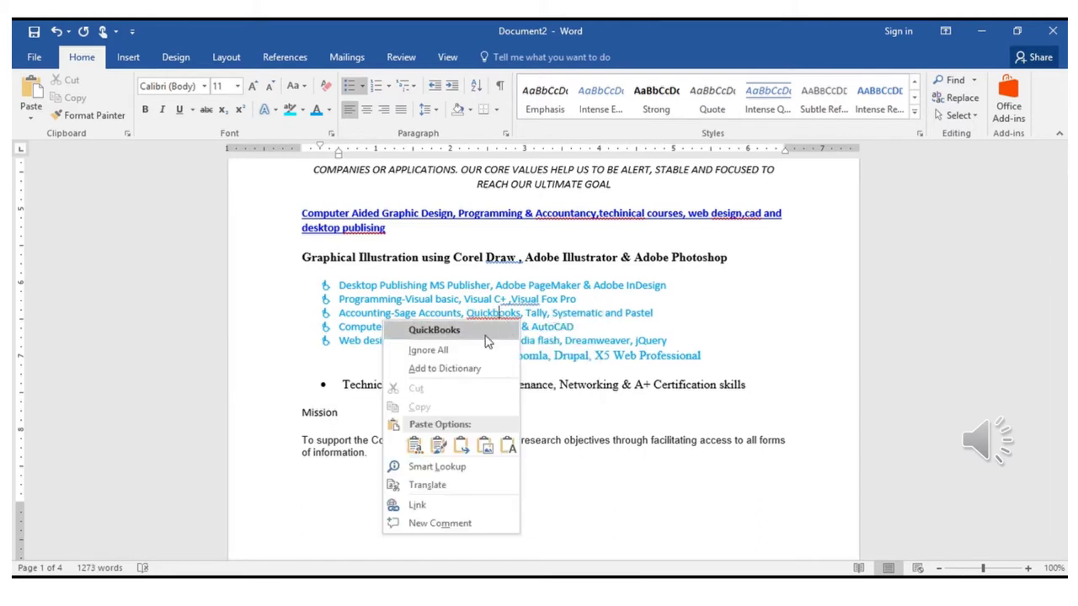
left_click(485, 326)
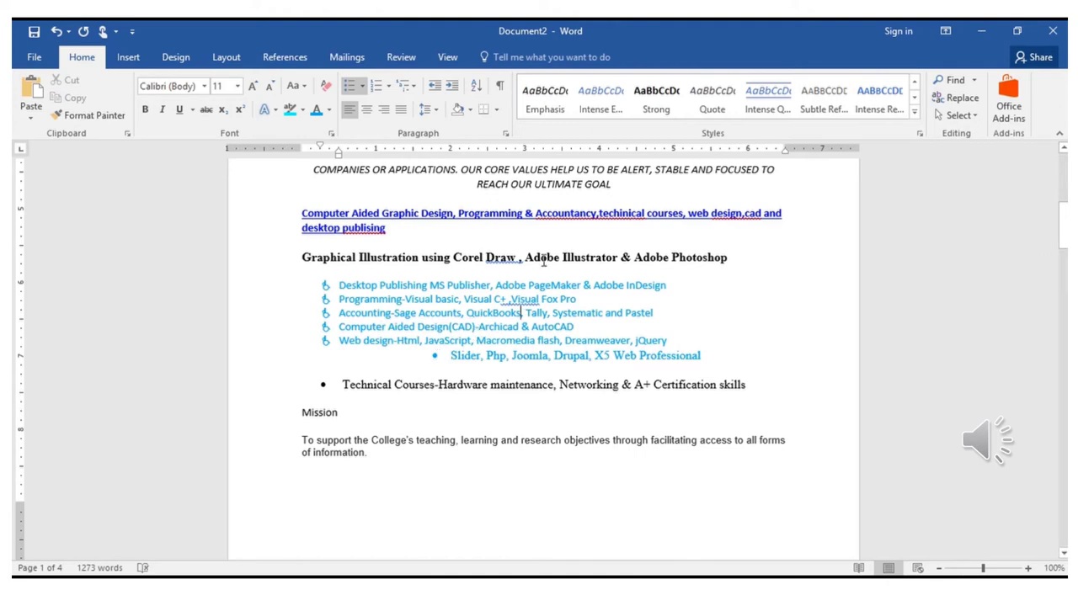
right_click(503, 299)
left_click(459, 319)
Step: Format the word 'Mission' as Brush Script Std, Bold Italic, 20 pt, All caps
scroll(338, 384, "down", 2)
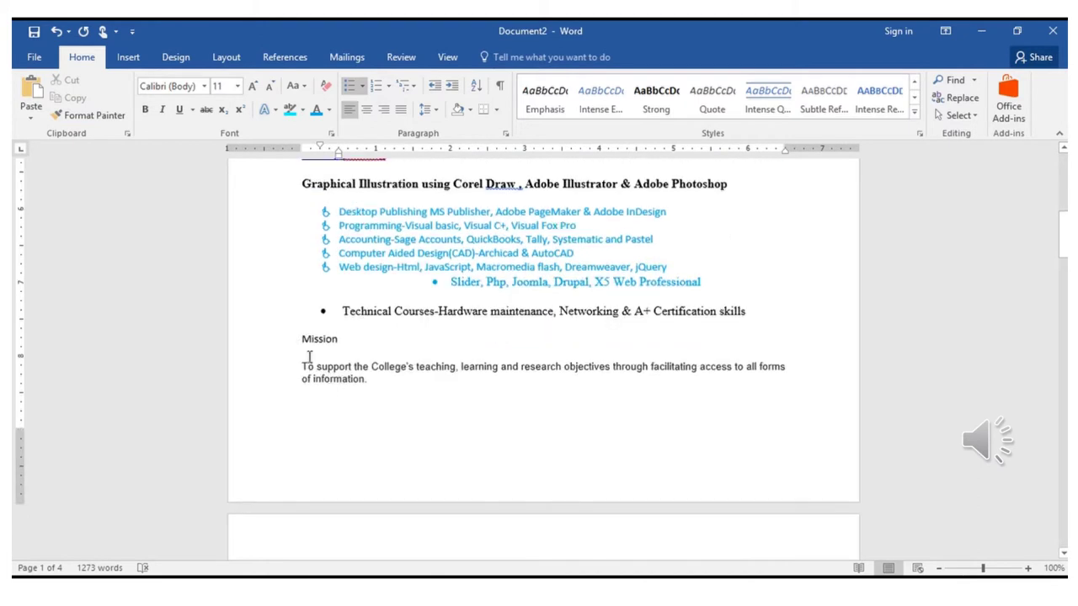
left_click_drag(295, 339, 349, 340)
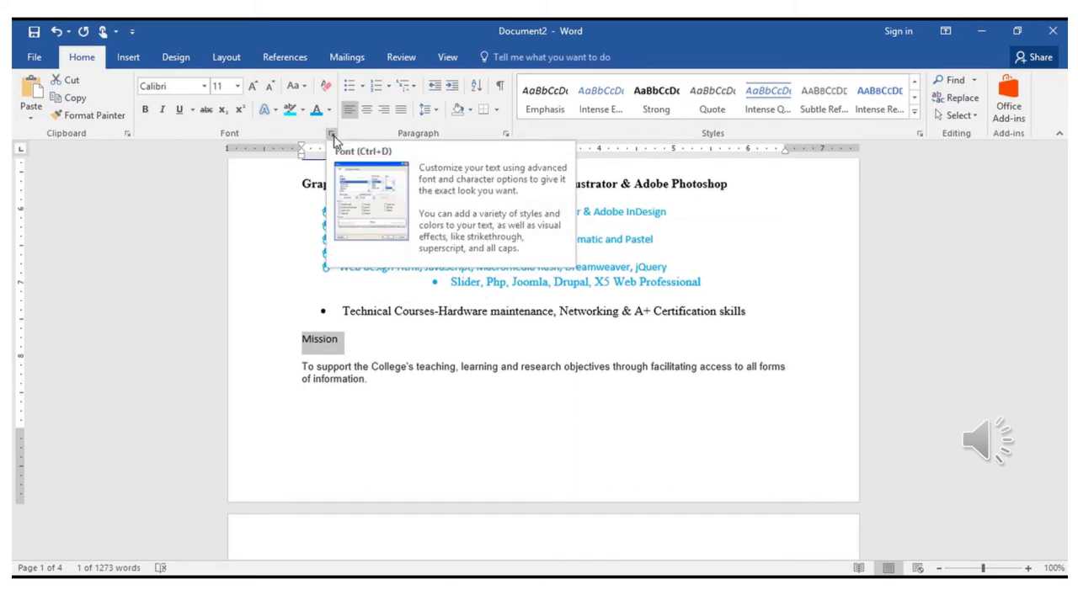
left_click(333, 135)
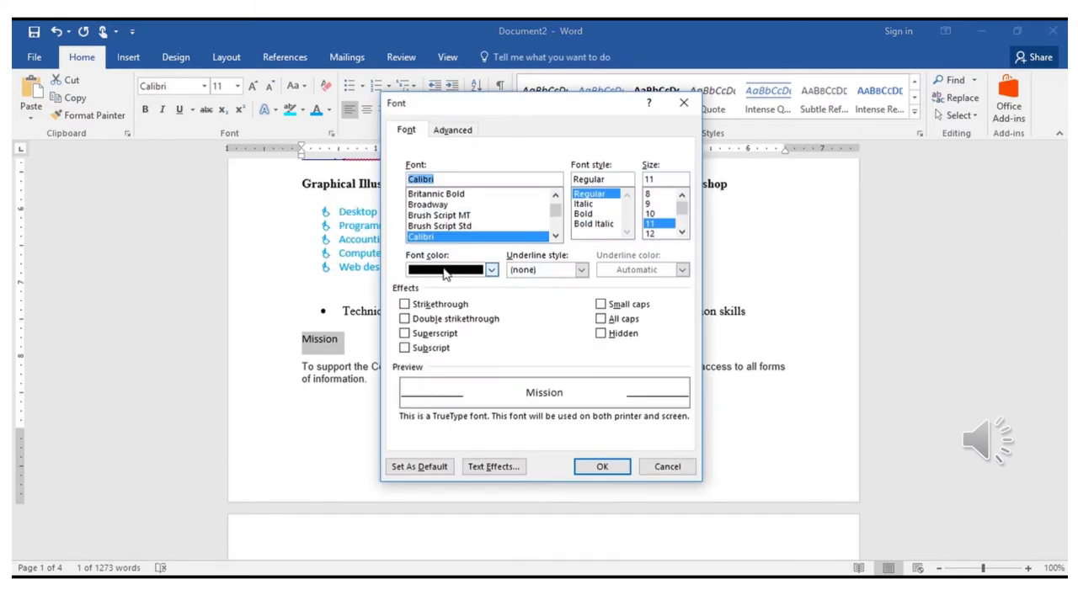
left_click(437, 216)
left_click(439, 227)
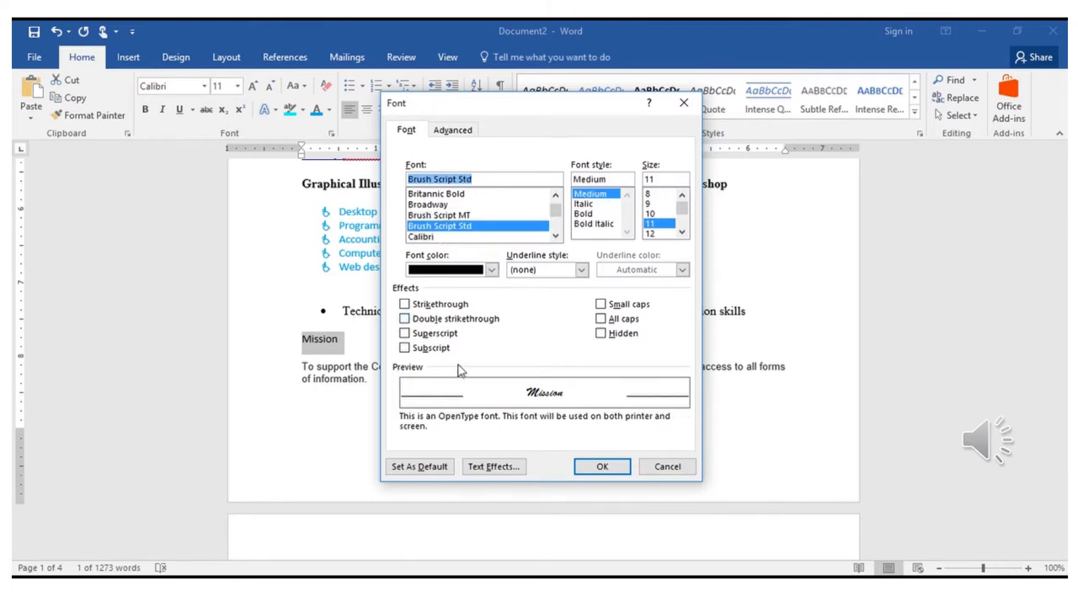
left_click(600, 319)
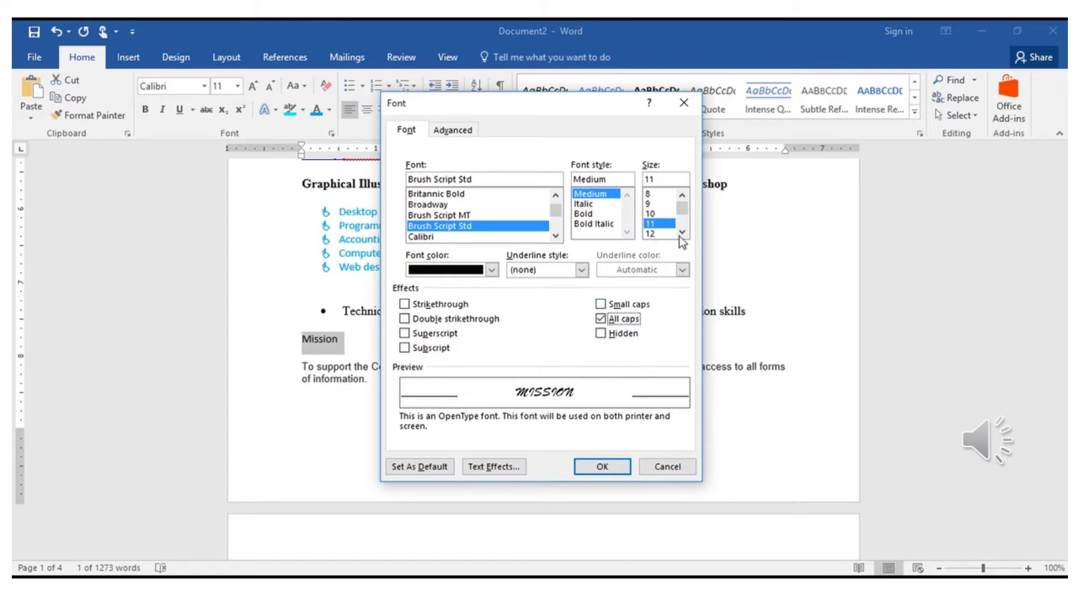
left_click(595, 224)
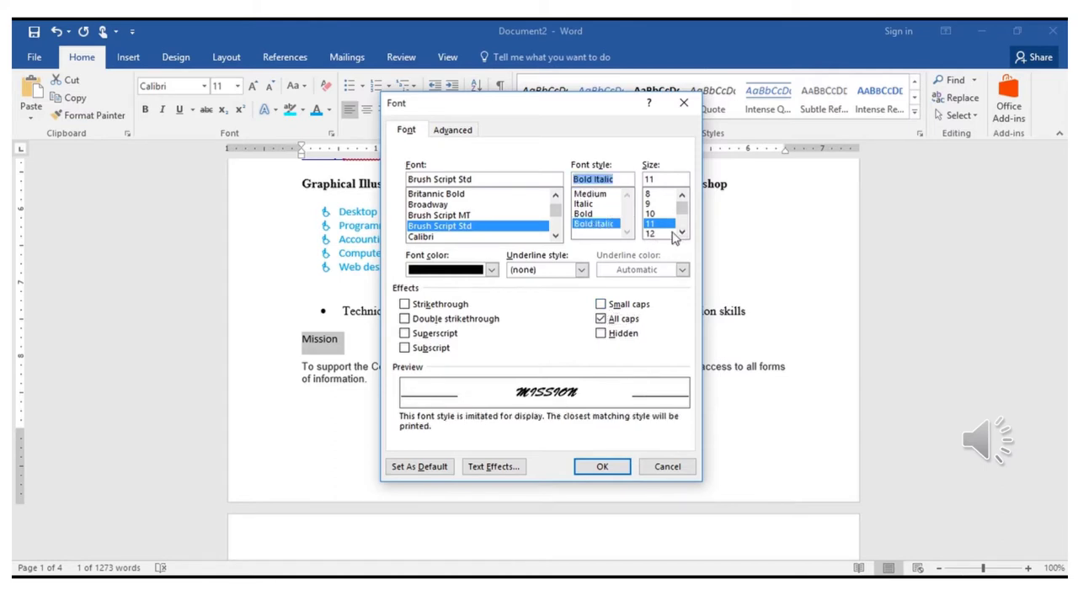
left_click(682, 232)
left_click(682, 232)
left_click(659, 233)
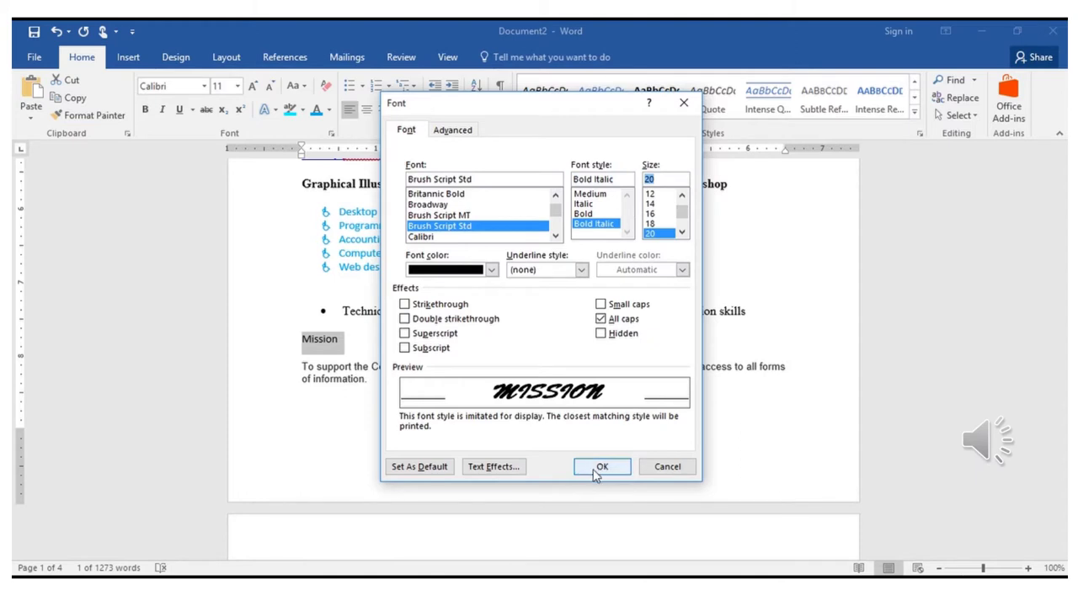
Step: Give the Mission heading a gold preset gradient text fill as a first try
left_click(505, 467)
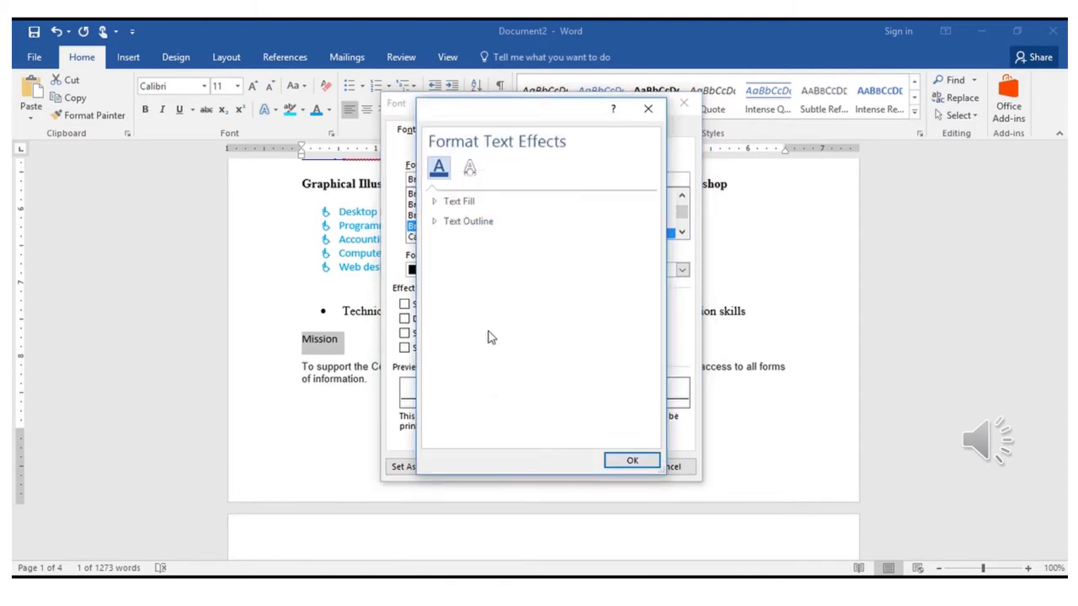
left_click(463, 205)
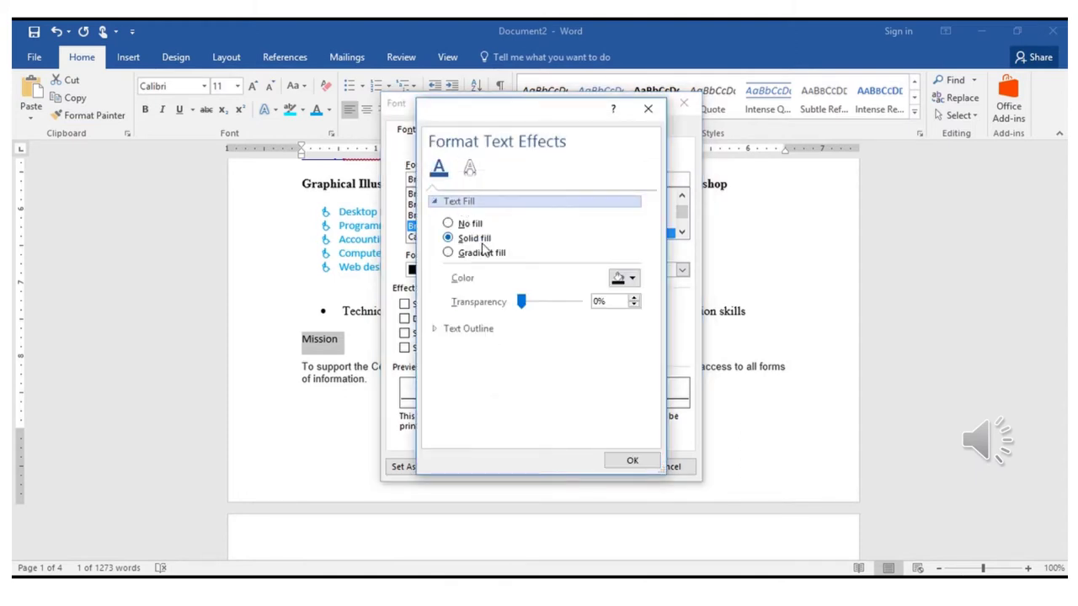
left_click(450, 252)
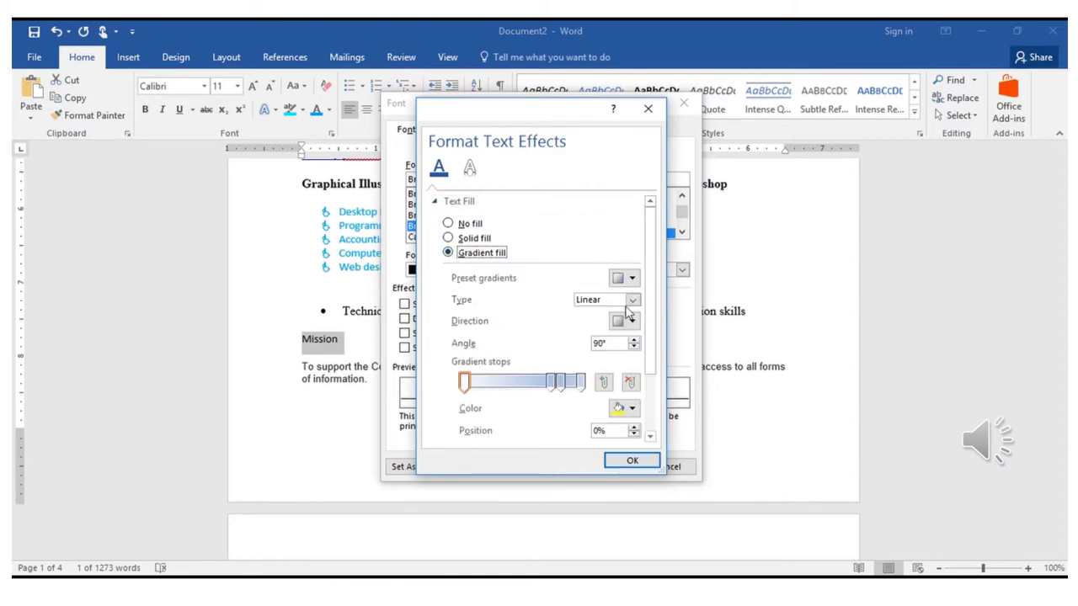
left_click(632, 278)
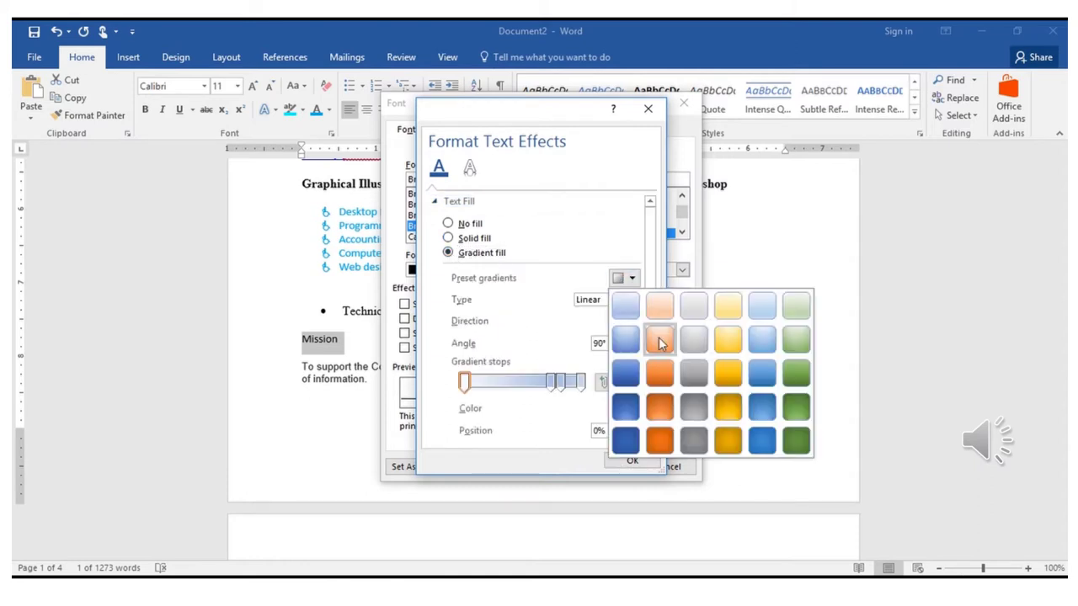
left_click(726, 373)
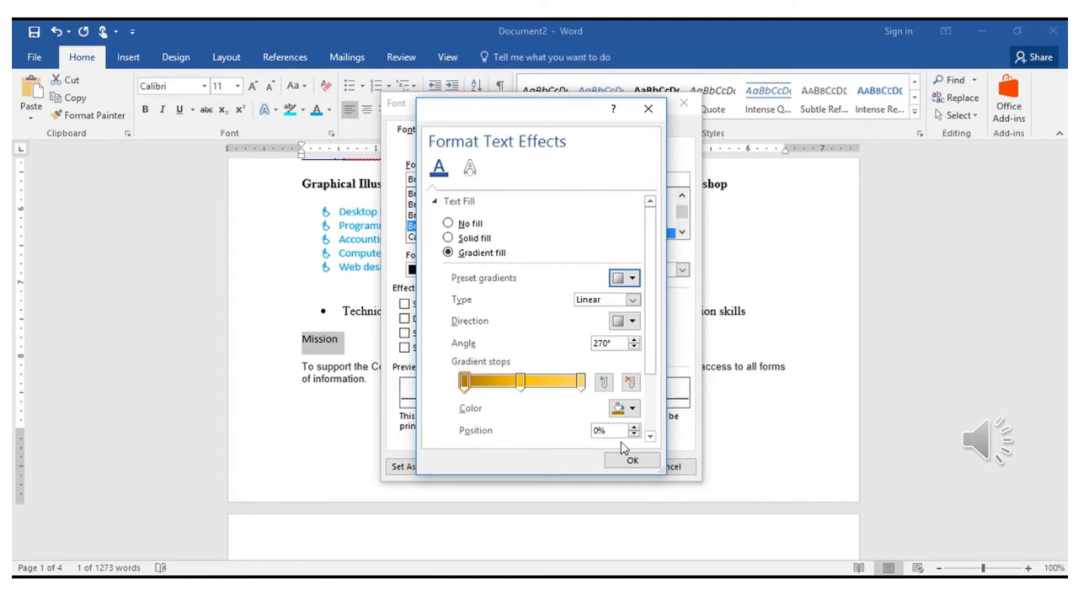
left_click(627, 320)
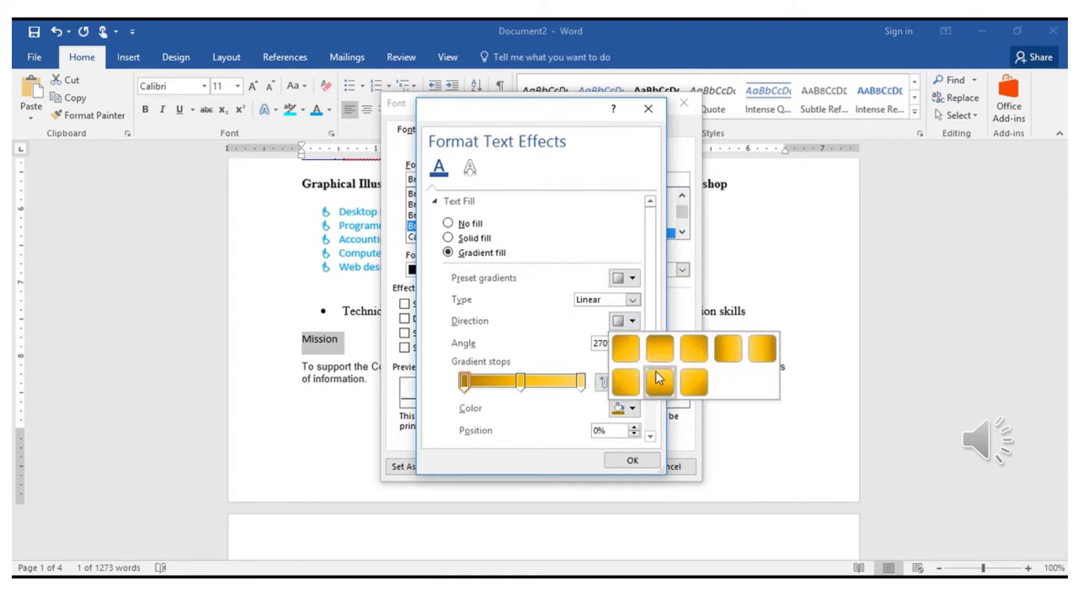
left_click(658, 379)
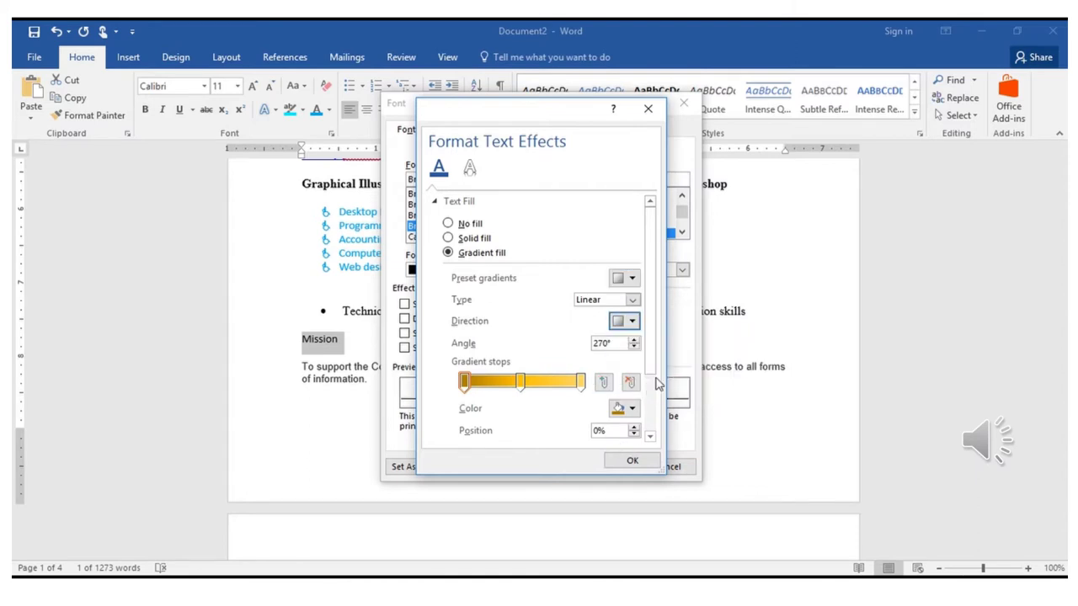
left_click(626, 468)
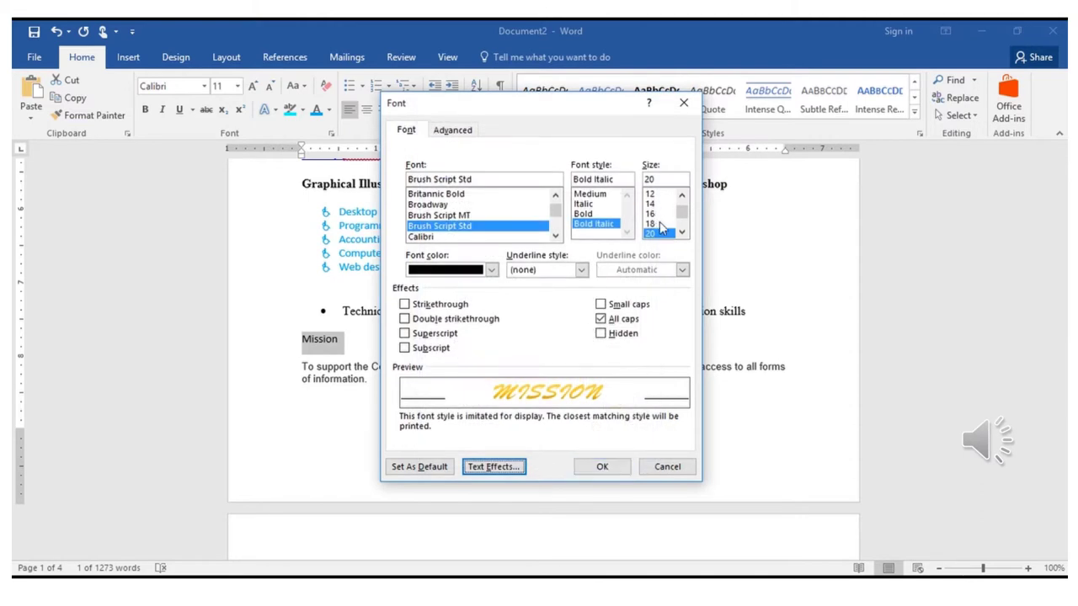
Step: Switch the text fill to the Bottom Spotlight - Accent 2 preset with a centred radial direction
left_click(493, 468)
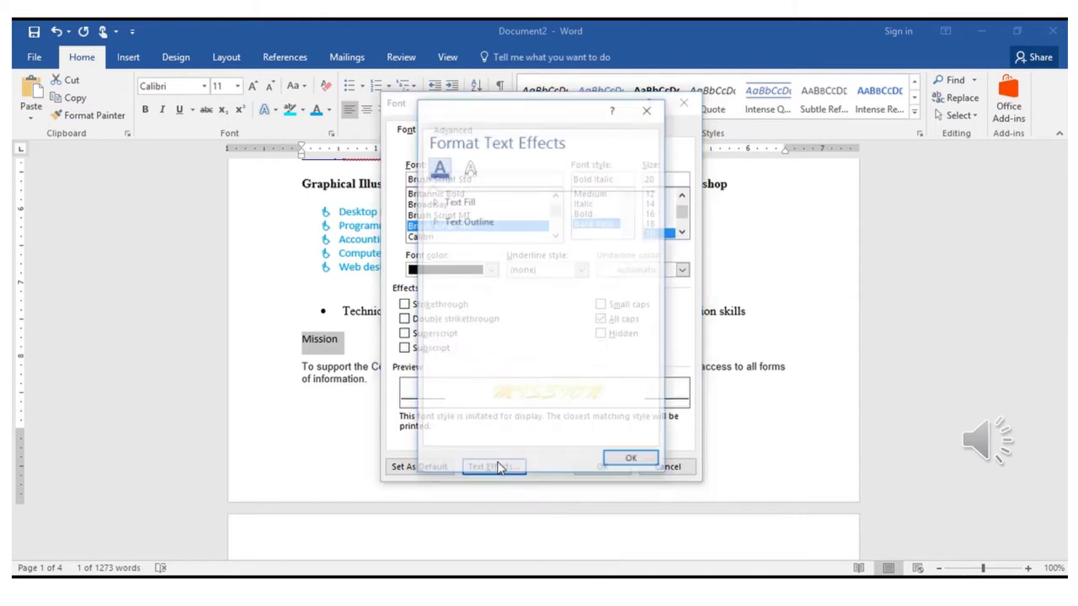
left_click(470, 209)
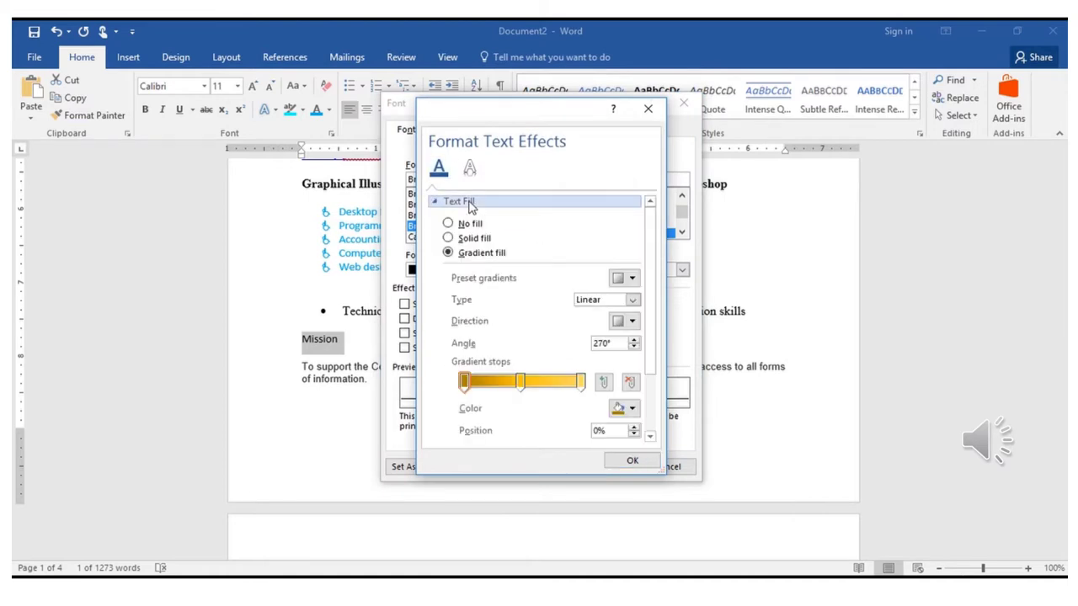
left_click(448, 238)
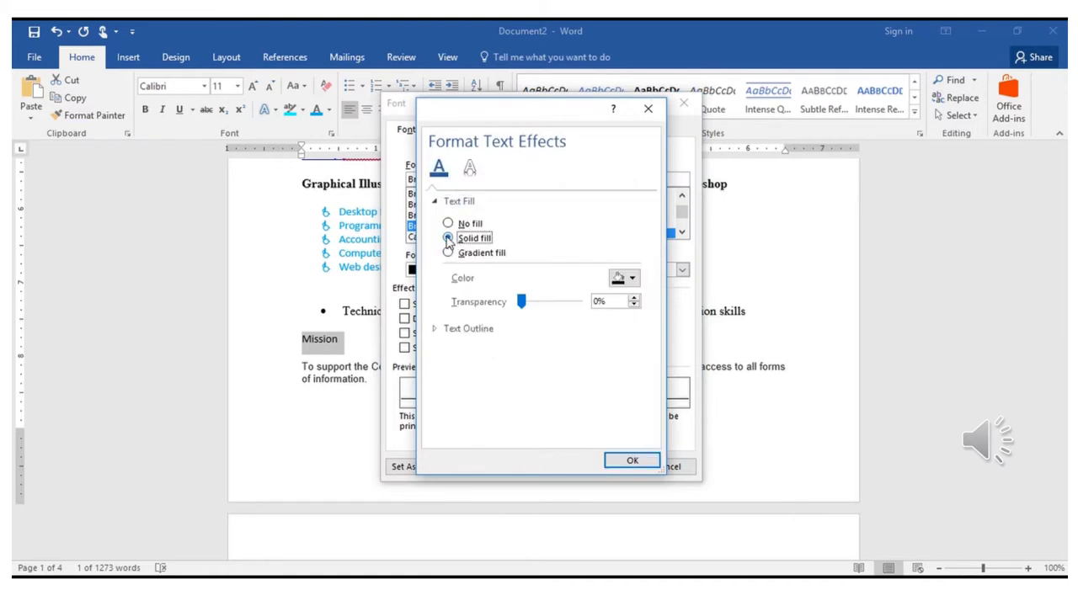
left_click(633, 279)
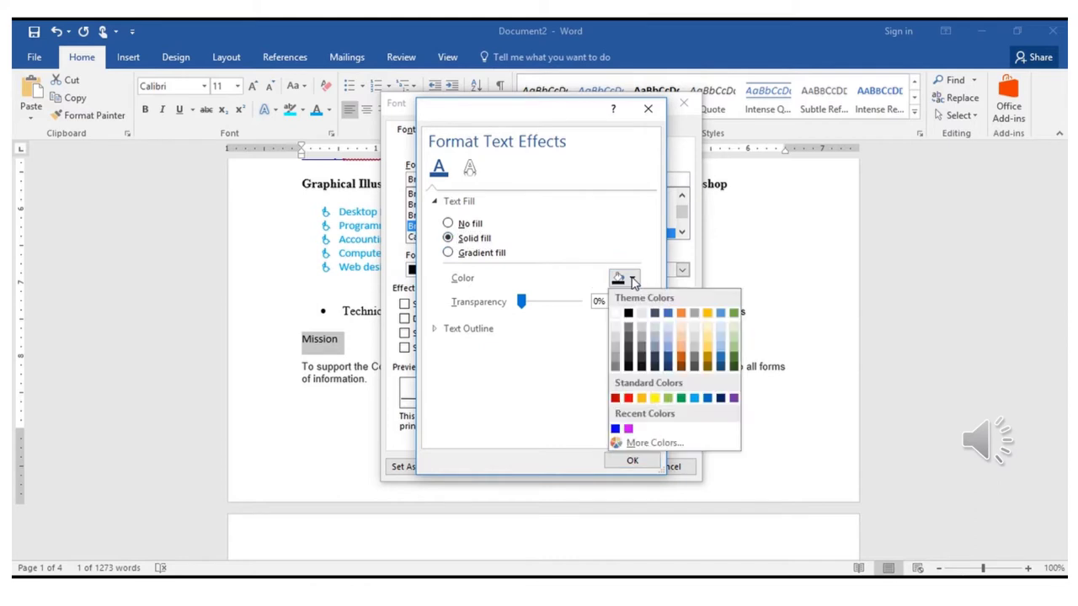
left_click(449, 253)
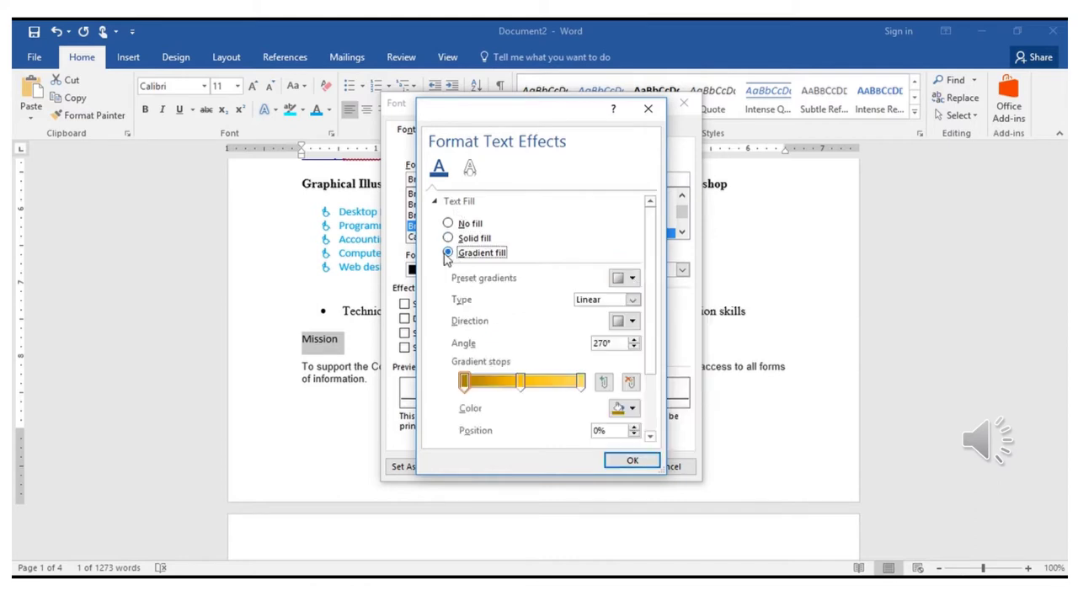
left_click(633, 279)
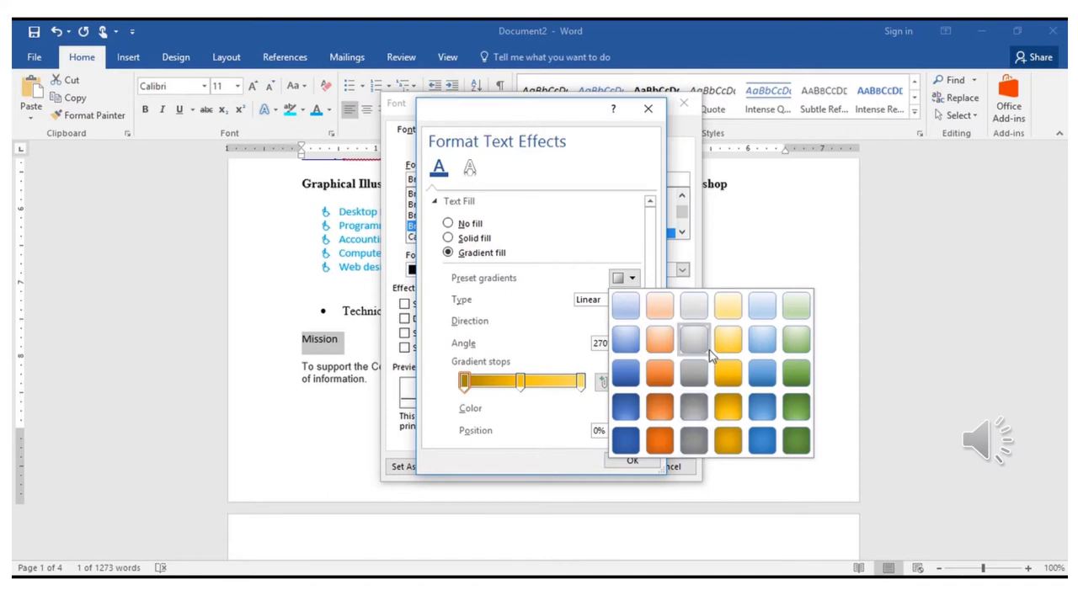
left_click(659, 413)
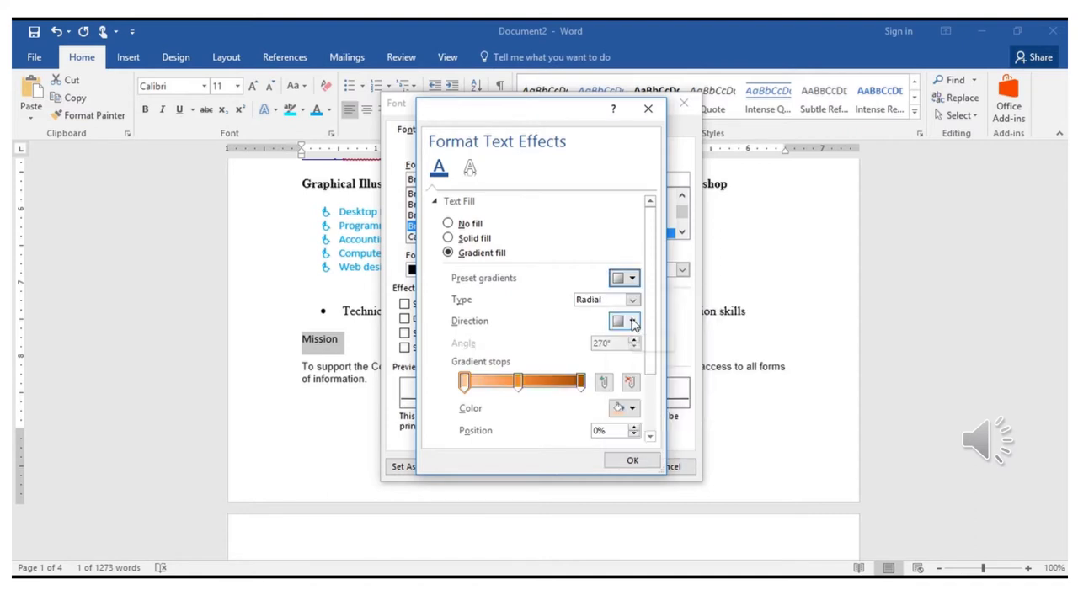
left_click(633, 322)
left_click(693, 351)
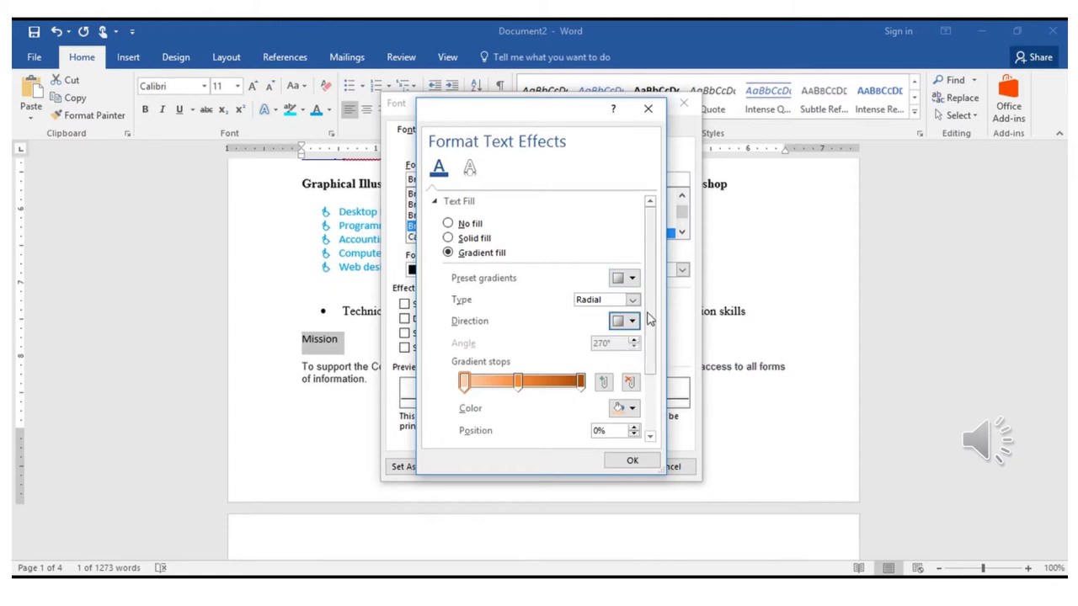
Step: Recolour the first gradient stop green and apply the font settings to the heading
left_click(630, 407)
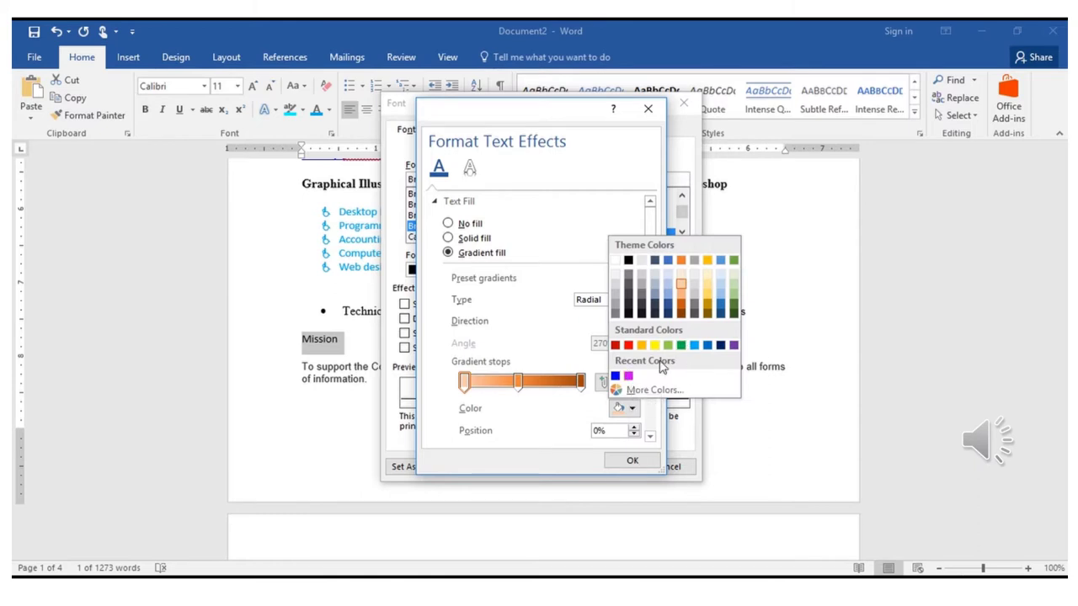
left_click(660, 390)
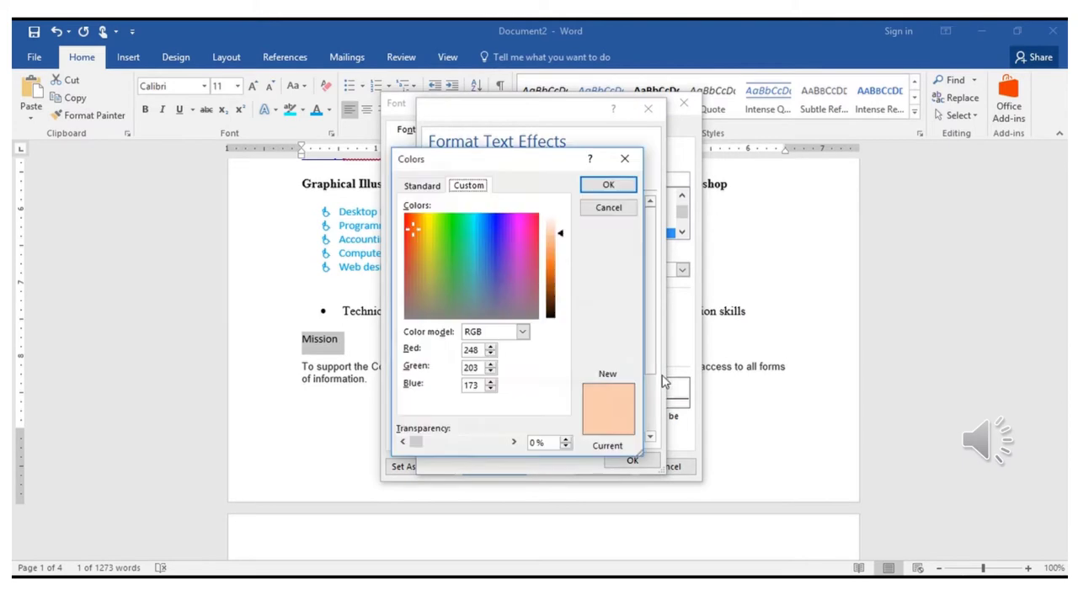
left_click(451, 225)
left_click(607, 185)
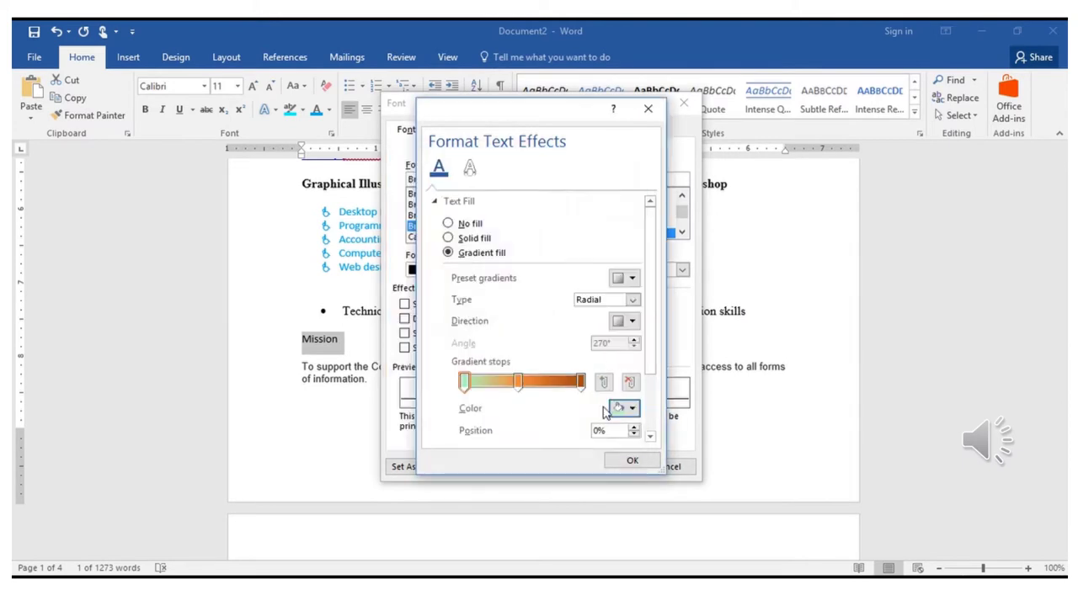
left_click(624, 462)
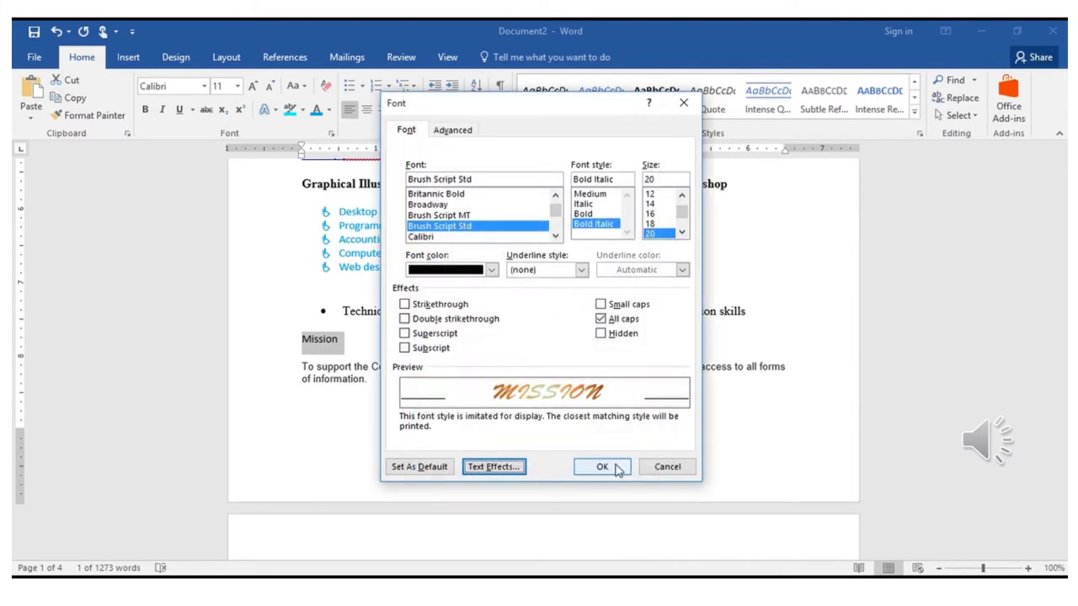
left_click(603, 467)
Step: Select the mission paragraph, grow it from 10 to 12 pt and set it in Brush Script Std
left_click(519, 417)
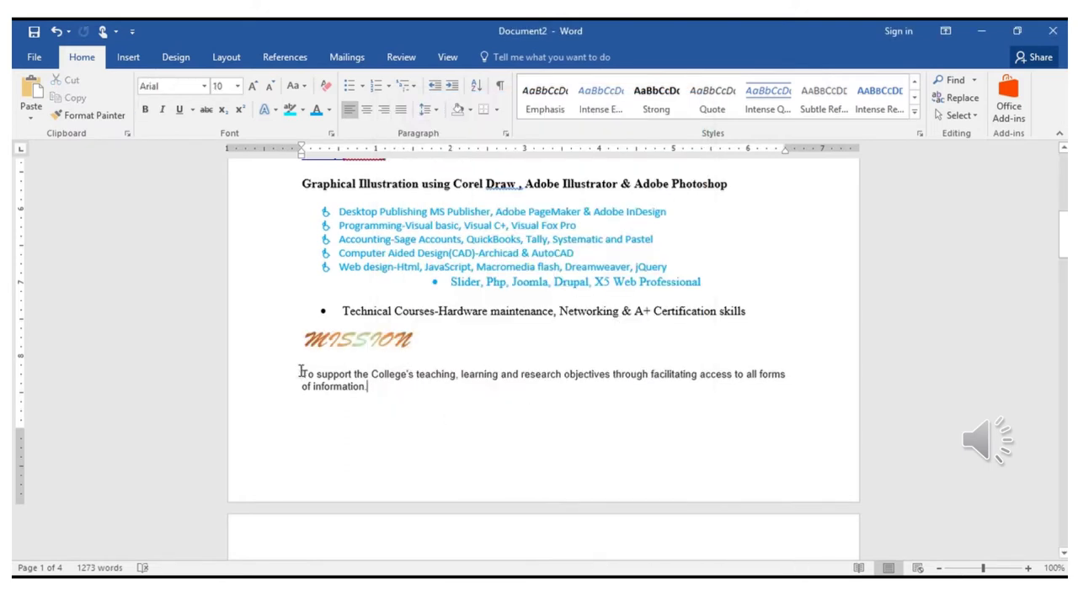
left_click_drag(300, 373, 367, 390)
scroll(375, 392, "down", 2)
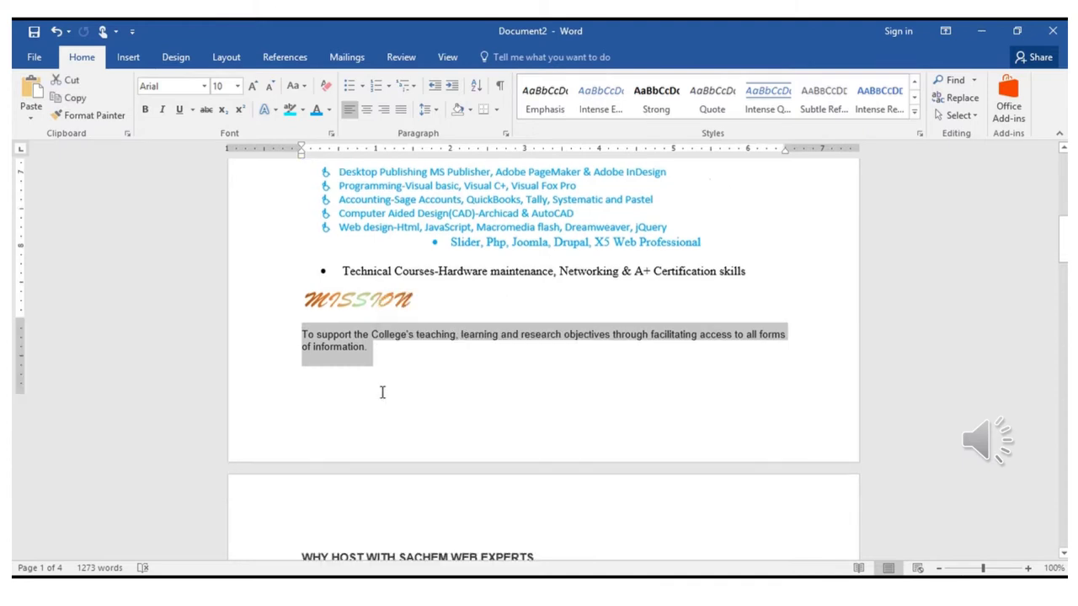
scroll(382, 391, "down", 2)
scroll(387, 395, "down", 1)
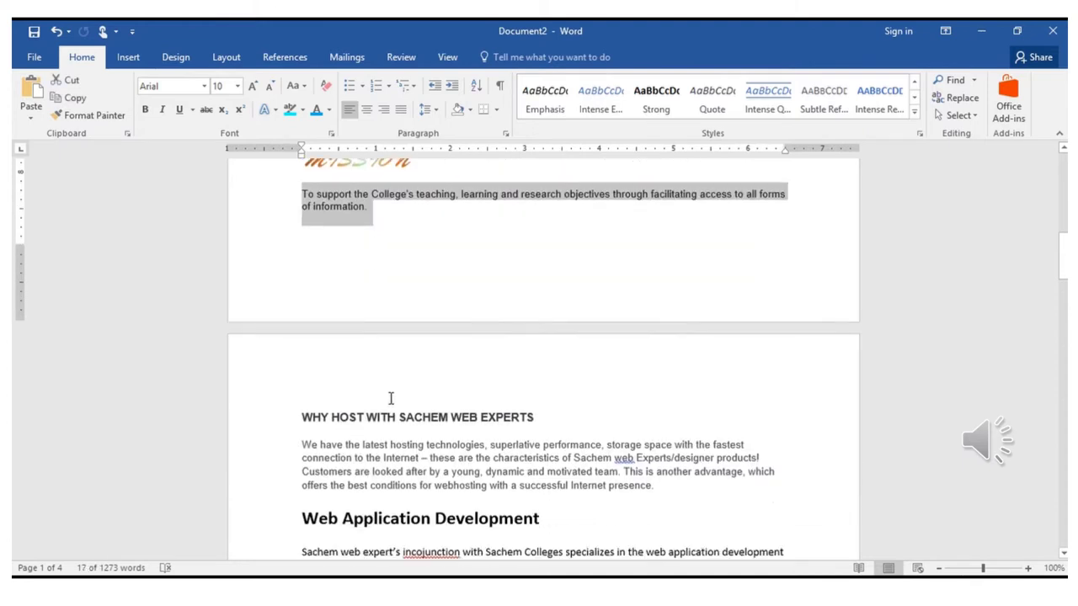
left_click(253, 88)
left_click(254, 87)
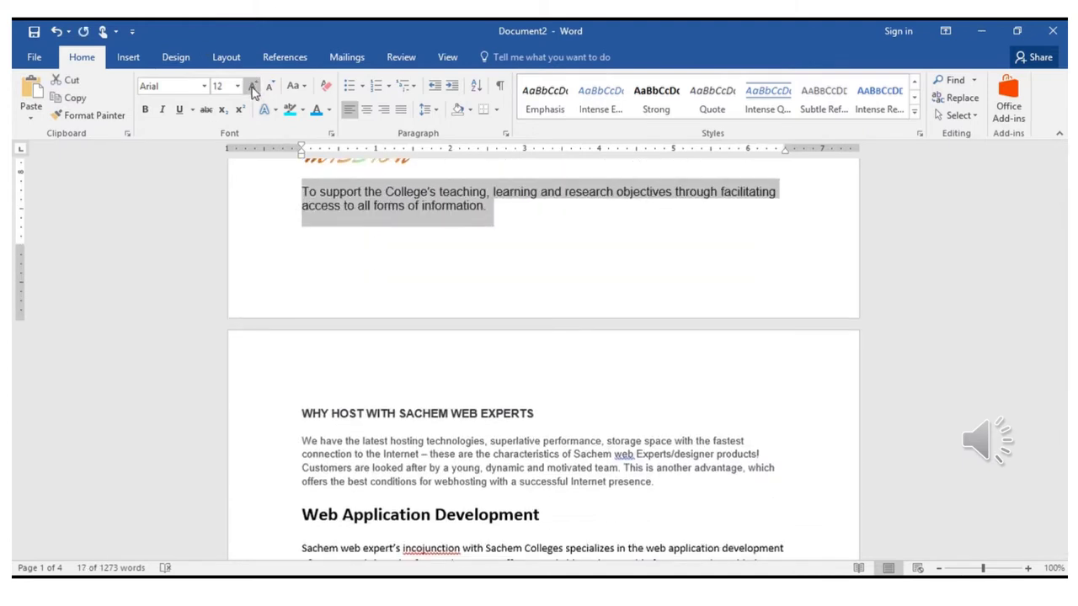
left_click(204, 85)
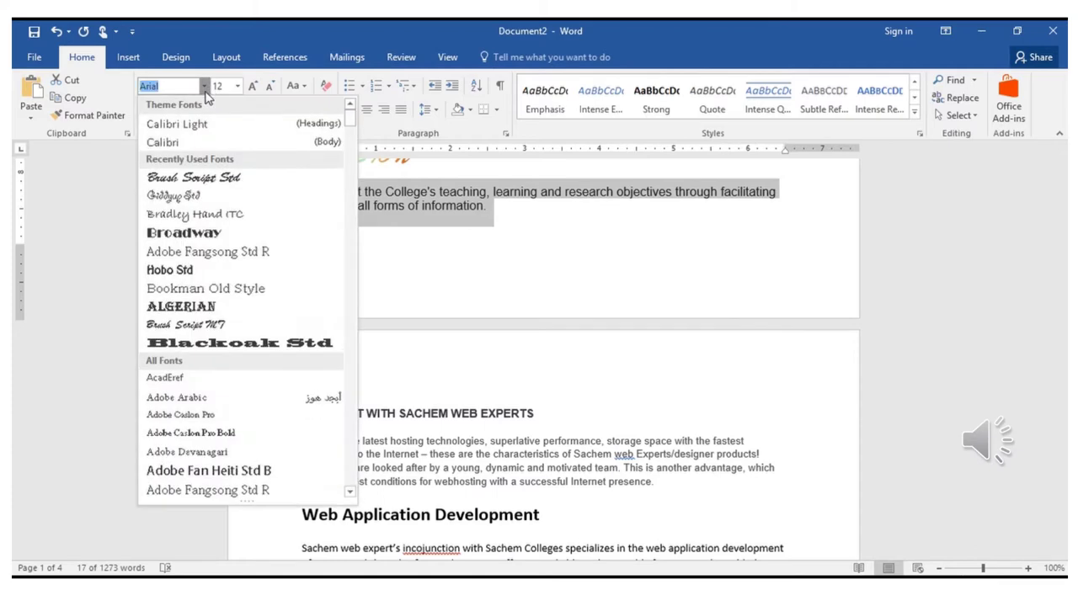
left_click(211, 186)
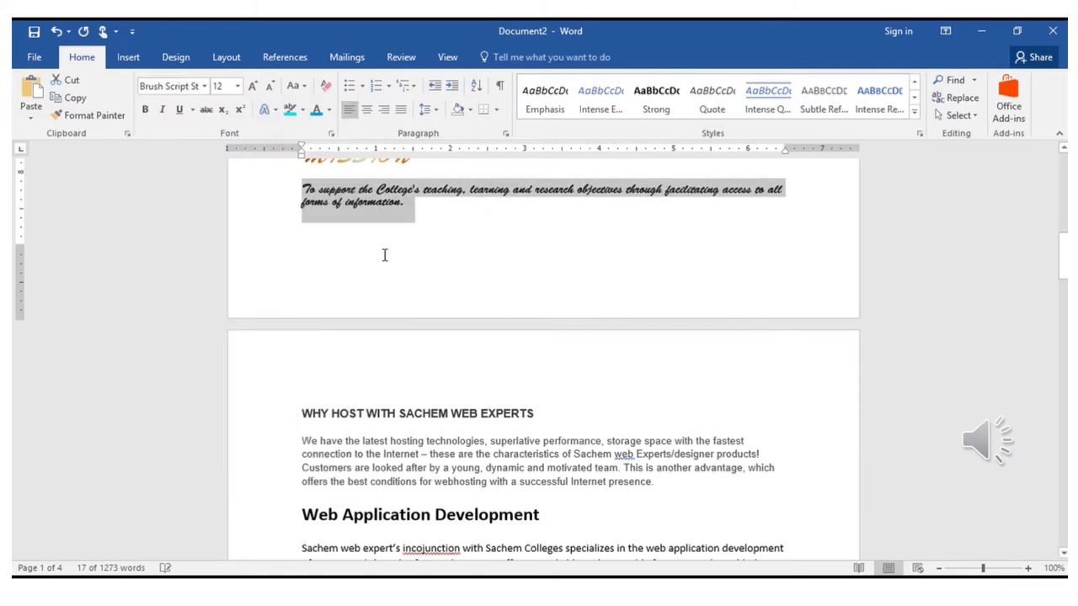
left_click(480, 490)
Step: Select the Our designing Team section to its last paragraph and show the Design ribbon
scroll(476, 501, "down", 2)
scroll(471, 505, "down", 2)
scroll(470, 455, "down", 3)
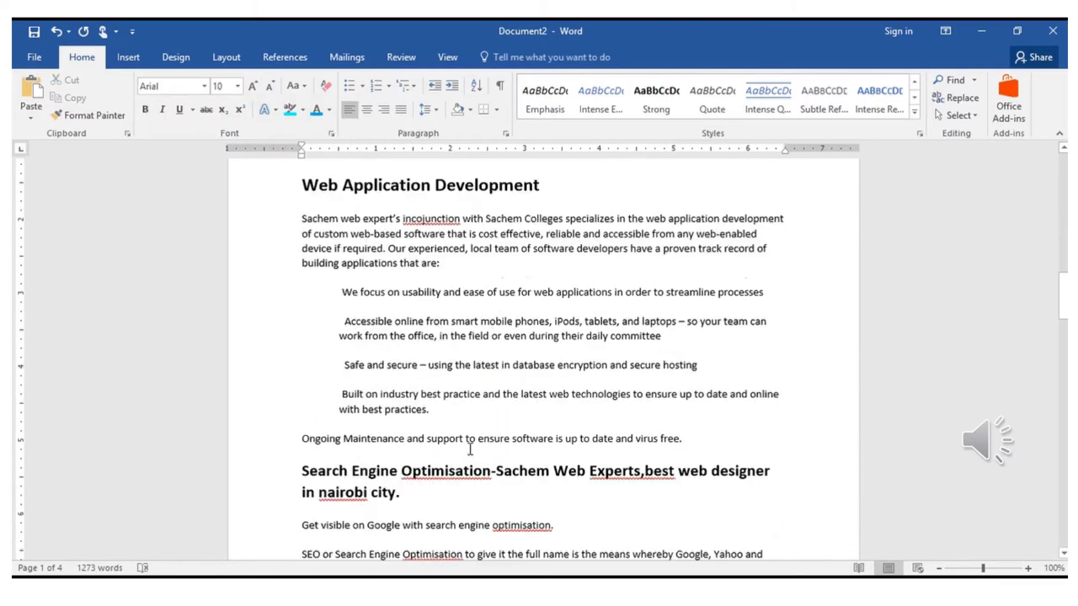
scroll(470, 451, "down", 2)
scroll(470, 450, "down", 5)
scroll(470, 451, "down", 6)
scroll(469, 448, "down", 4)
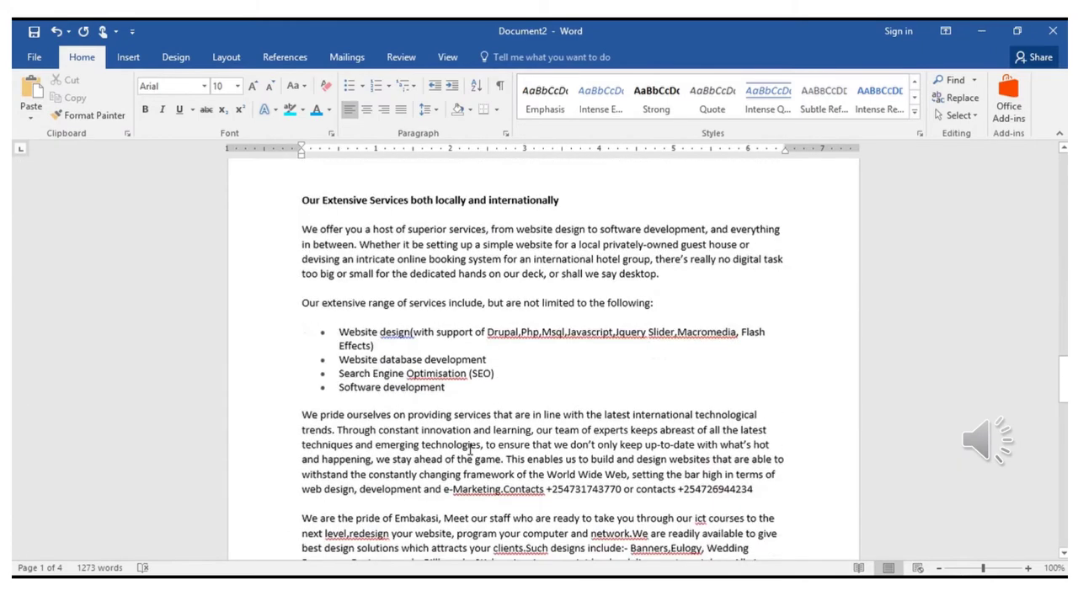
scroll(470, 450, "down", 1)
scroll(470, 451, "down", 3)
scroll(470, 449, "down", 3)
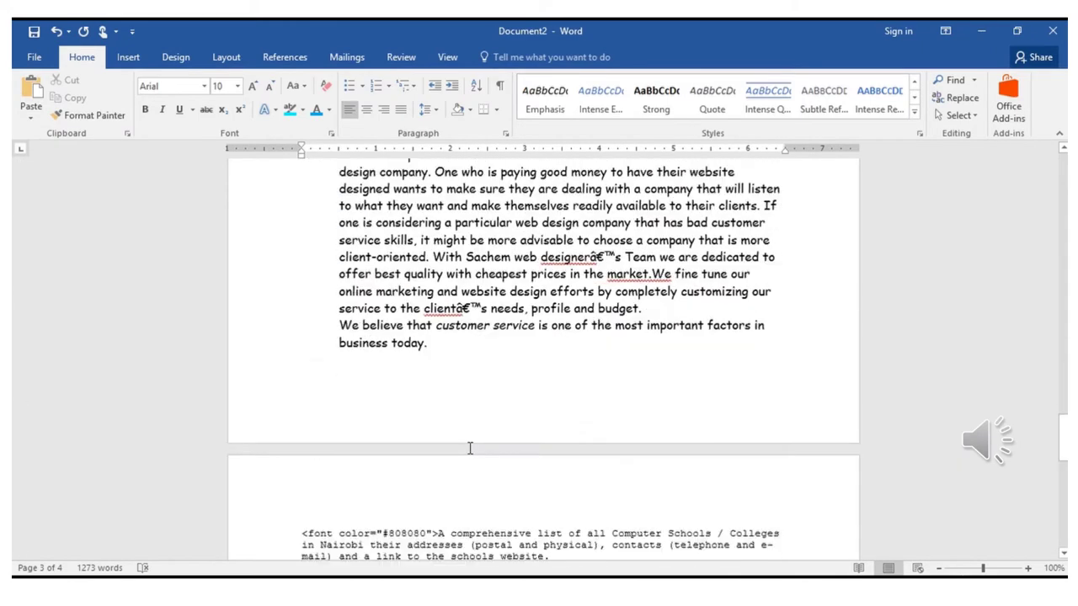
scroll(470, 447, "down", 2)
scroll(470, 449, "up", 1)
scroll(470, 449, "up", 3)
scroll(470, 449, "down", 5)
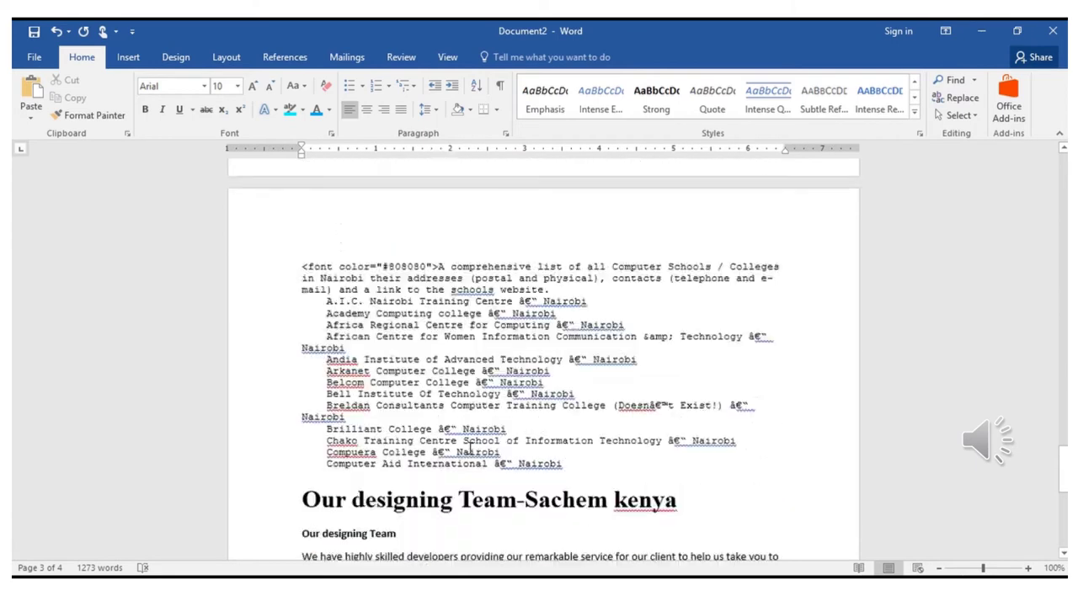
scroll(470, 449, "down", 3)
scroll(469, 448, "down", 3)
scroll(470, 448, "up", 5)
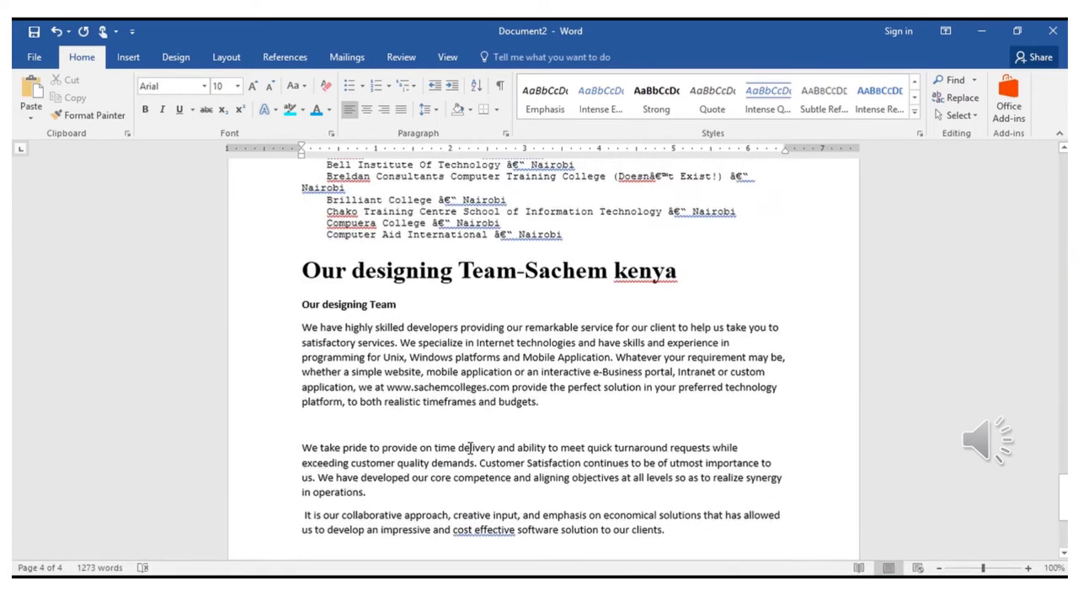
scroll(470, 448, "down", 1)
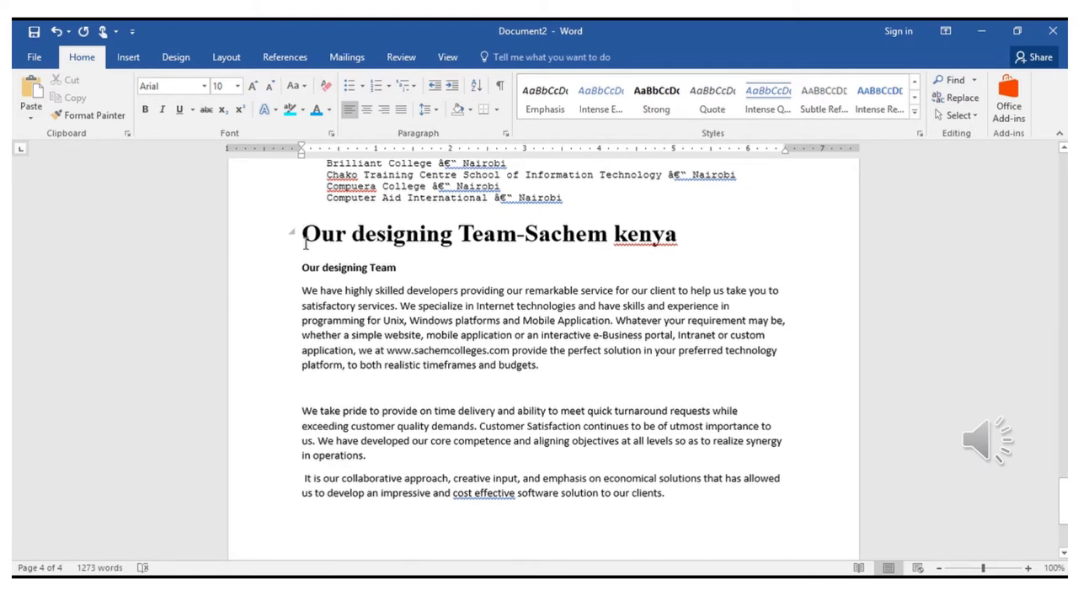
left_click_drag(300, 267, 666, 494)
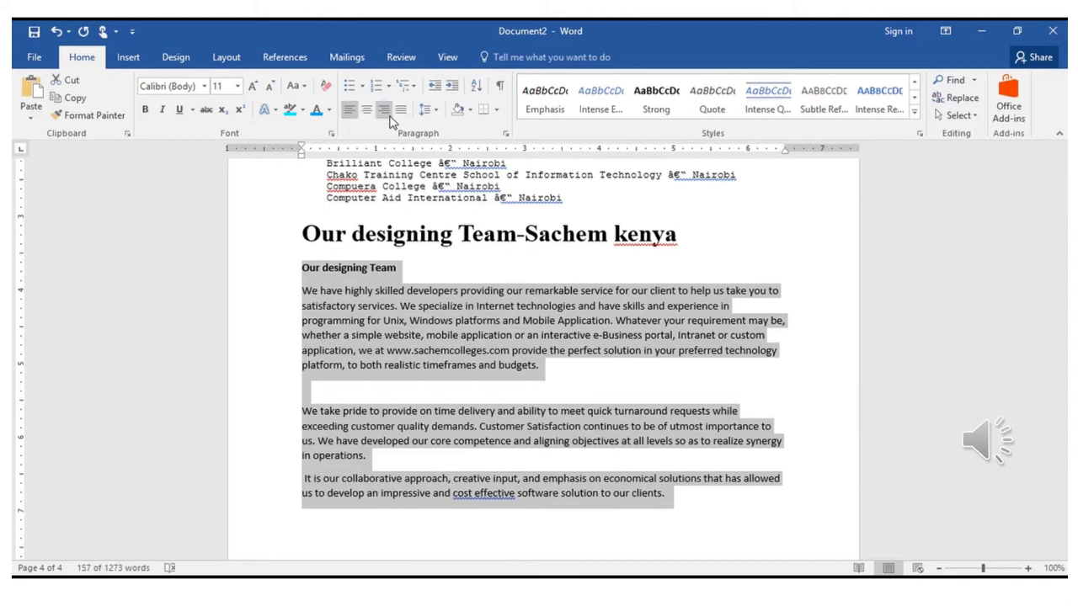
left_click(189, 64)
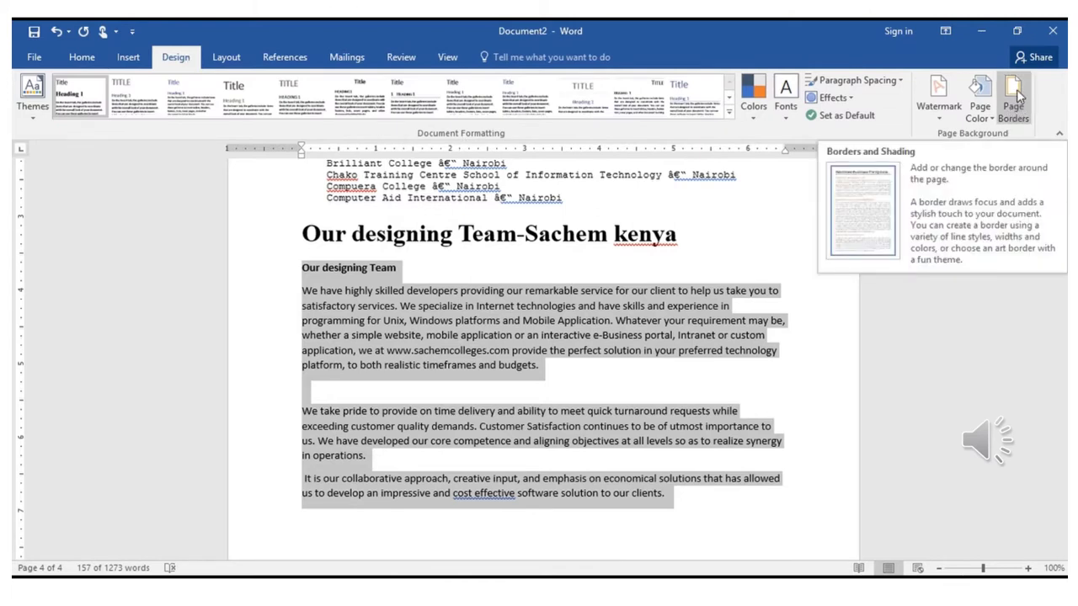
Step: In Borders and Shading, set a 3-D, thick triple-line, magenta page border
left_click(1014, 99)
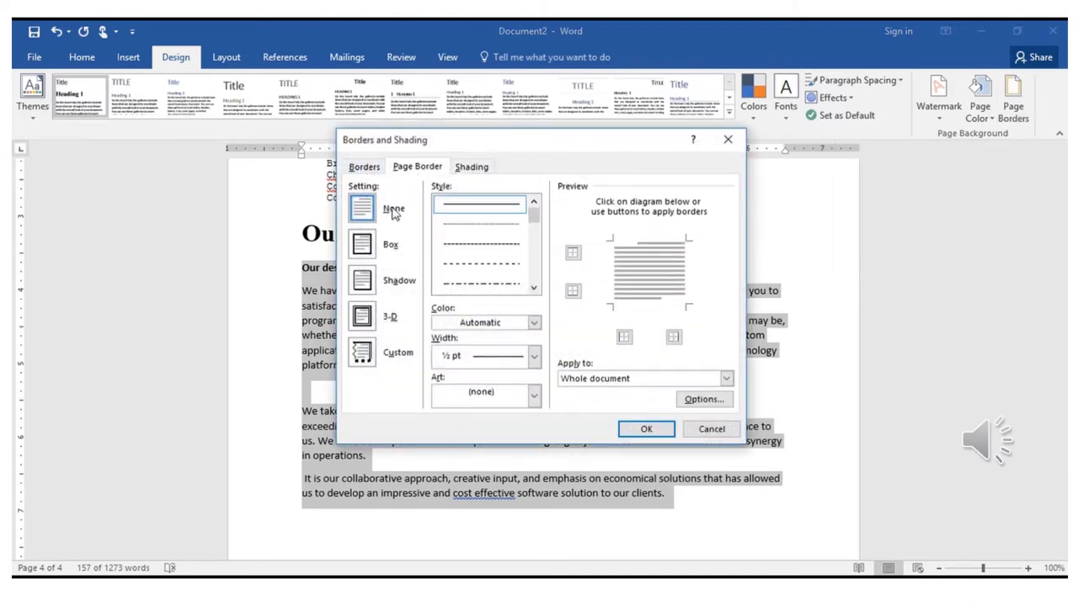
left_click(362, 315)
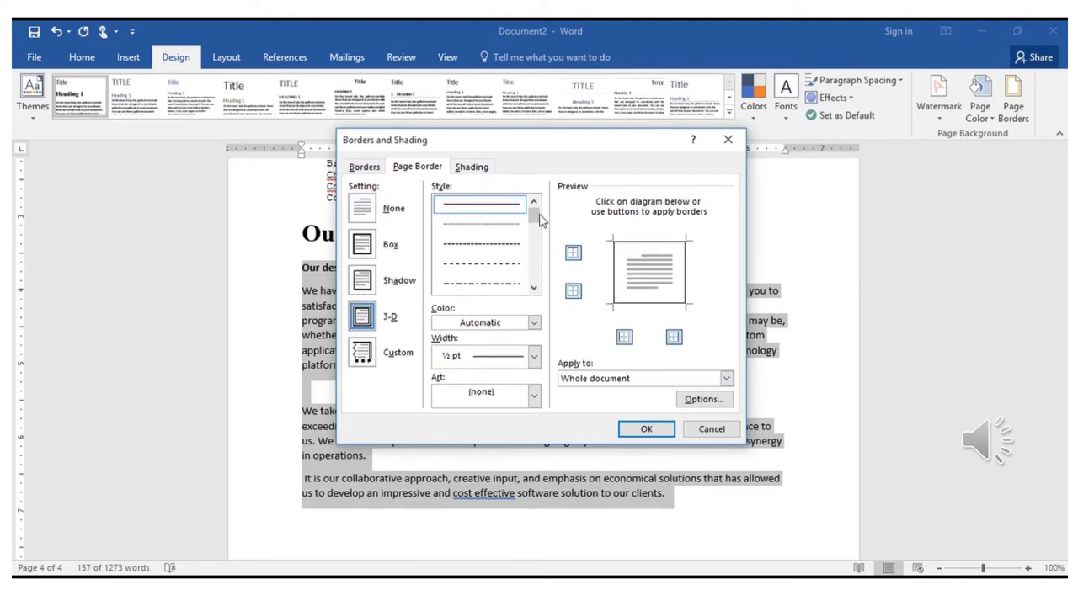
left_click_drag(539, 221, 540, 254)
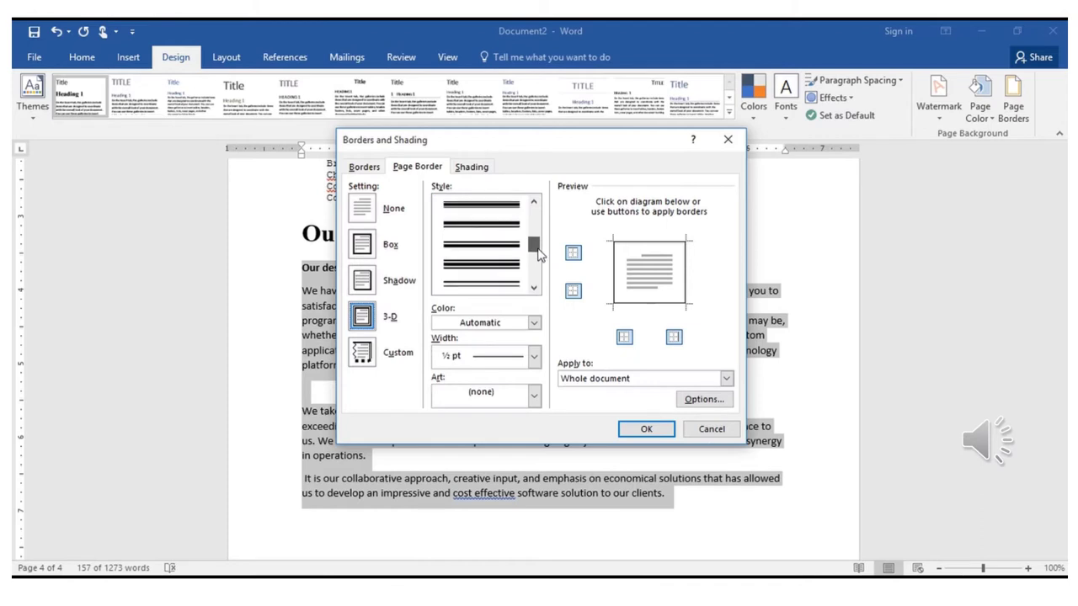
left_click(501, 279)
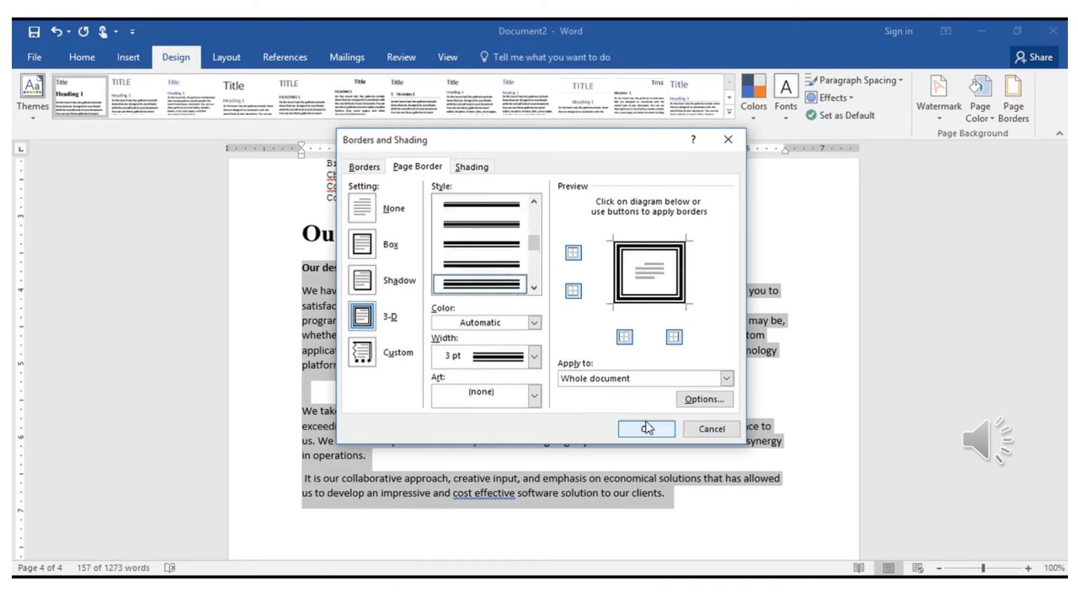
left_click(534, 323)
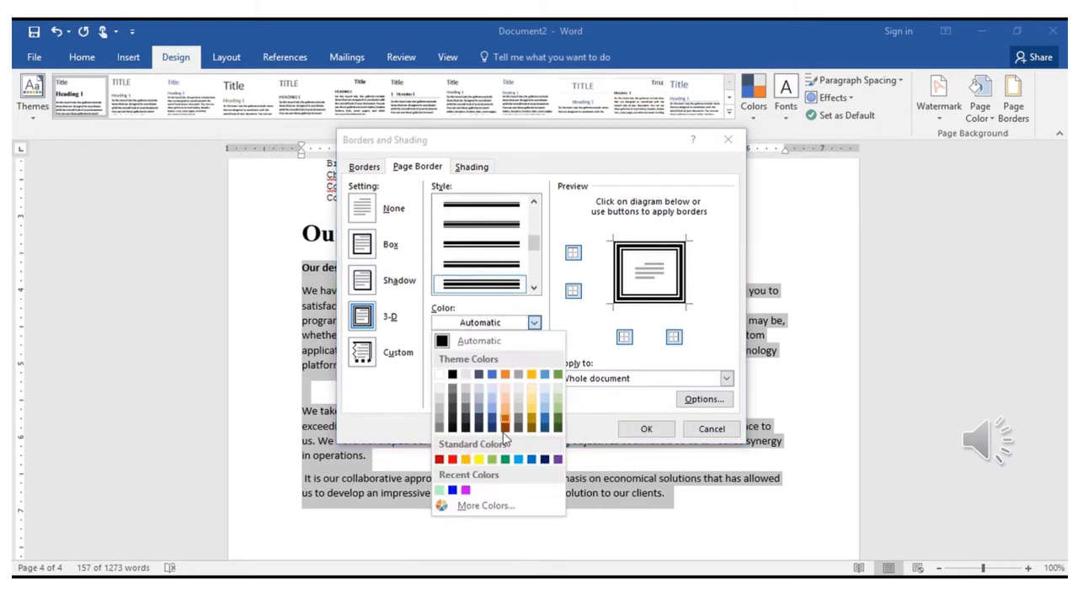
left_click(464, 490)
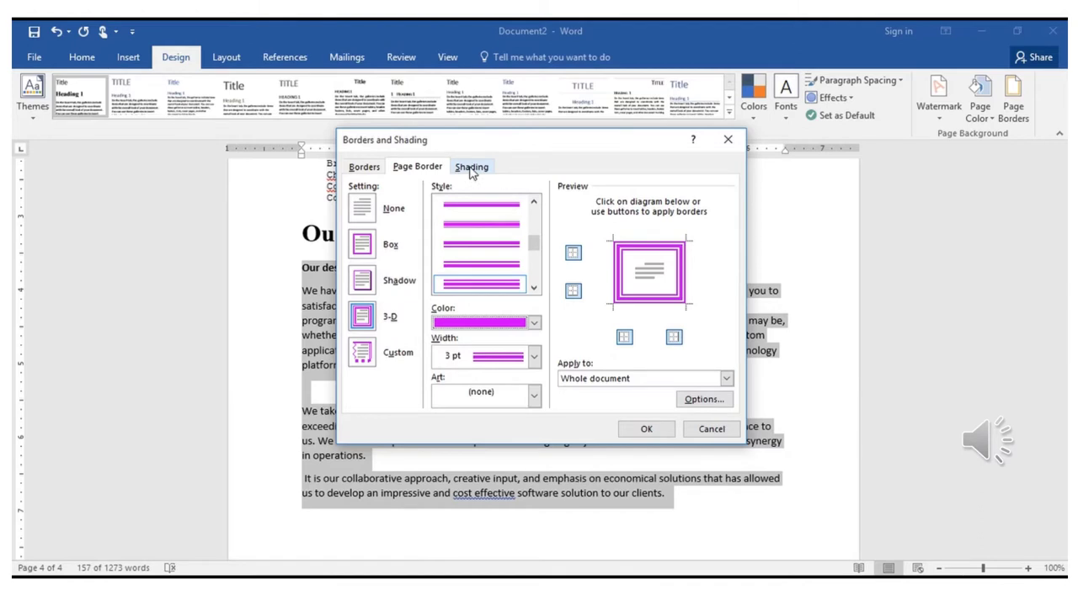
Step: Shade the selected Our designing Team paragraphs with a yellow fill
left_click(471, 168)
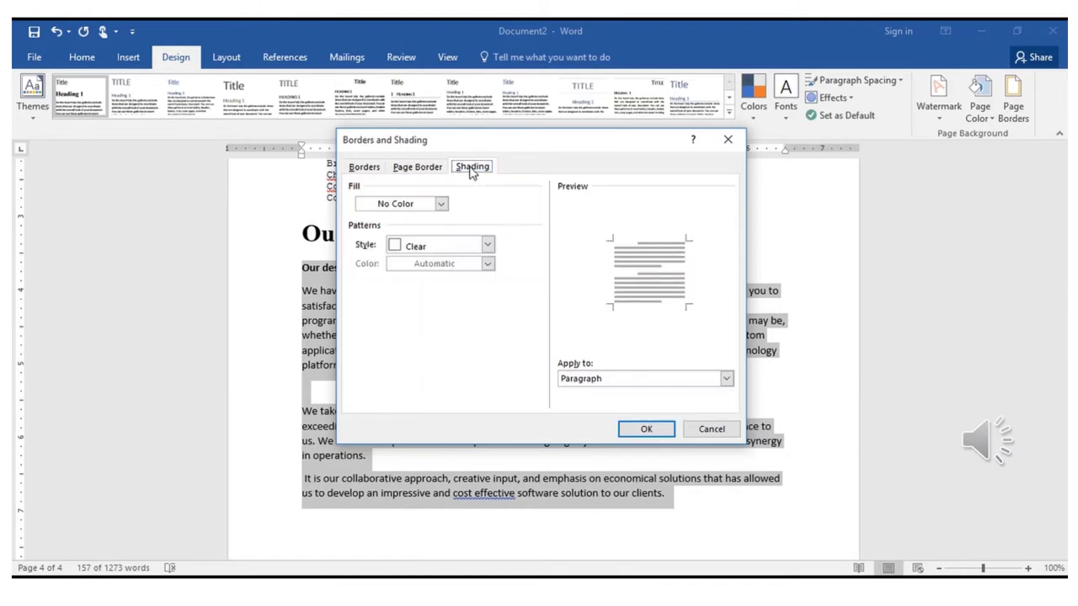
left_click(440, 205)
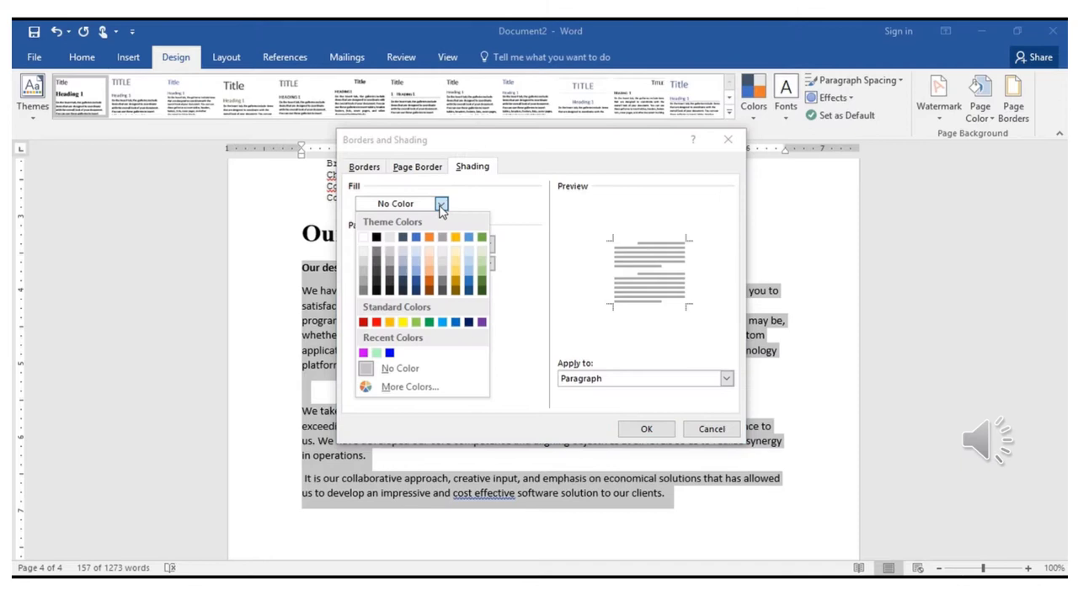
left_click(404, 324)
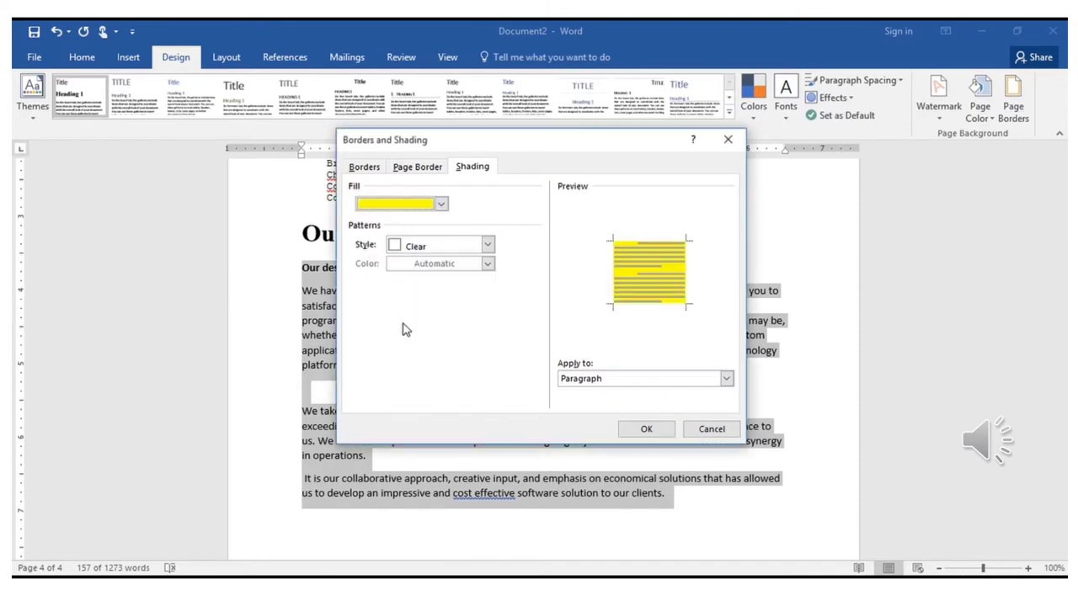
left_click(410, 168)
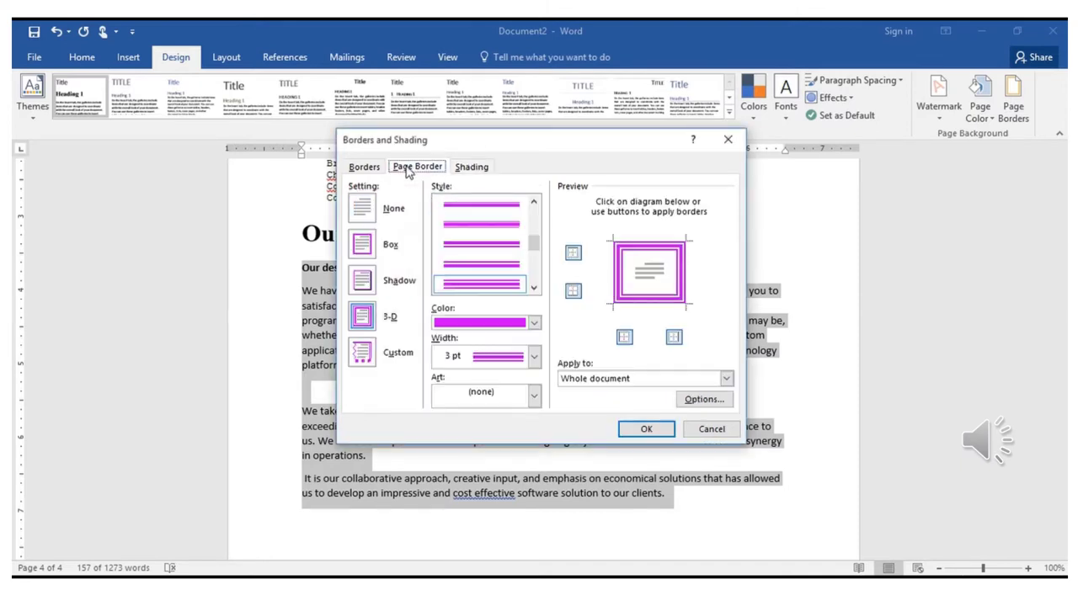
left_click(474, 167)
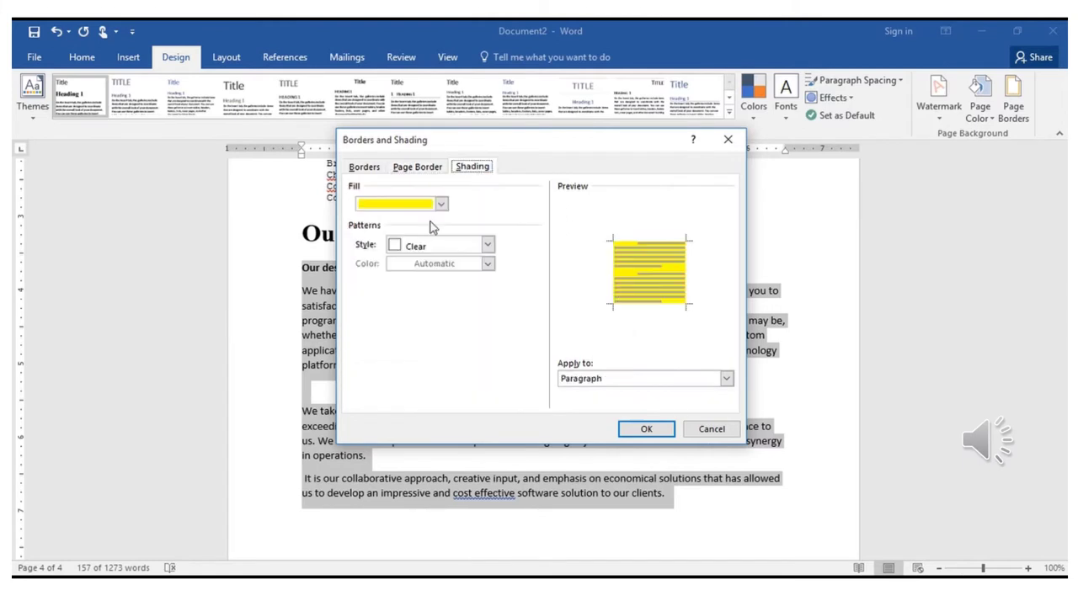
Step: Give the yellow paragraphs a 3-D, thick 3 pt magenta border
left_click(370, 171)
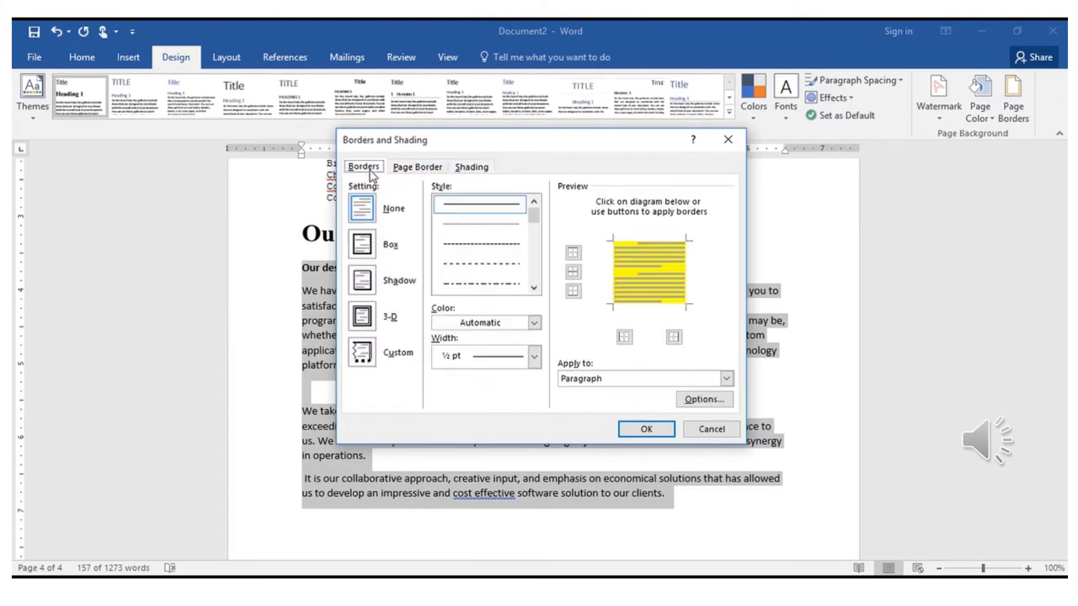
left_click(370, 315)
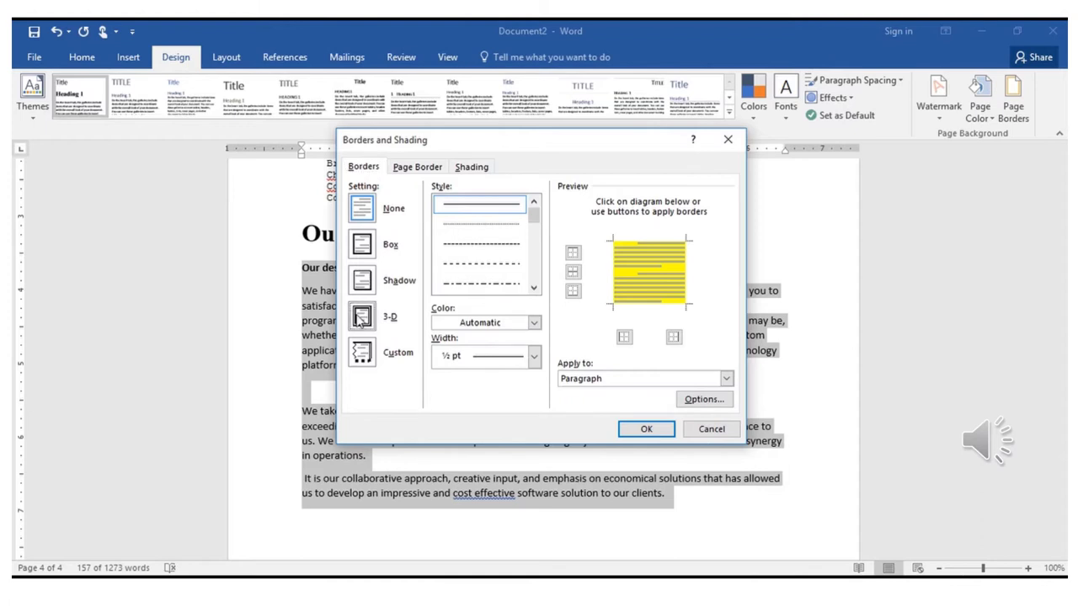
left_click(533, 289)
left_click(533, 289)
left_click(533, 289)
left_click(533, 289)
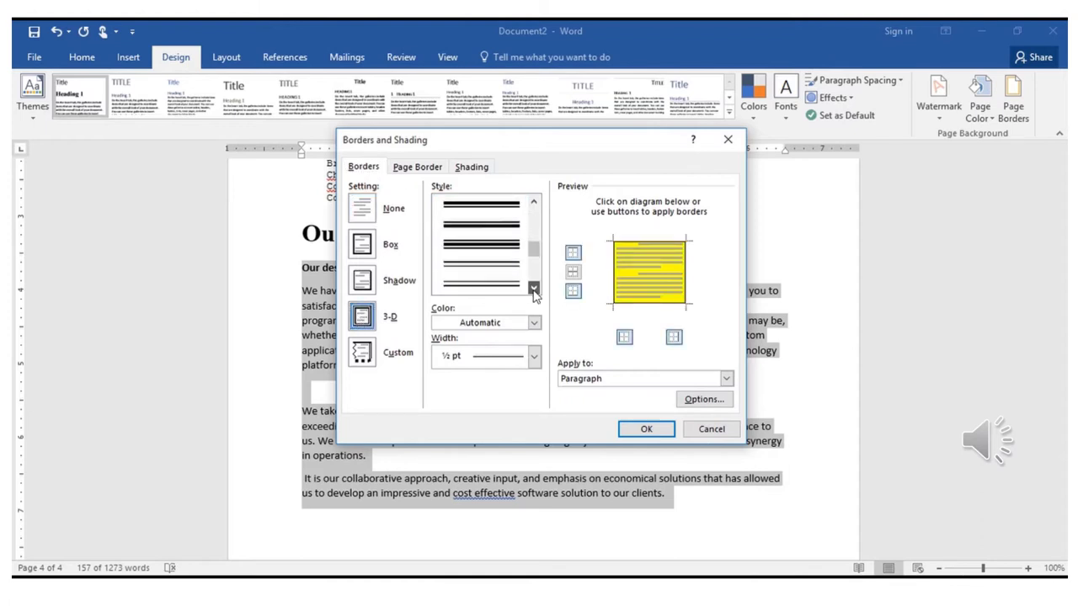
left_click(533, 288)
left_click(533, 288)
left_click(535, 289)
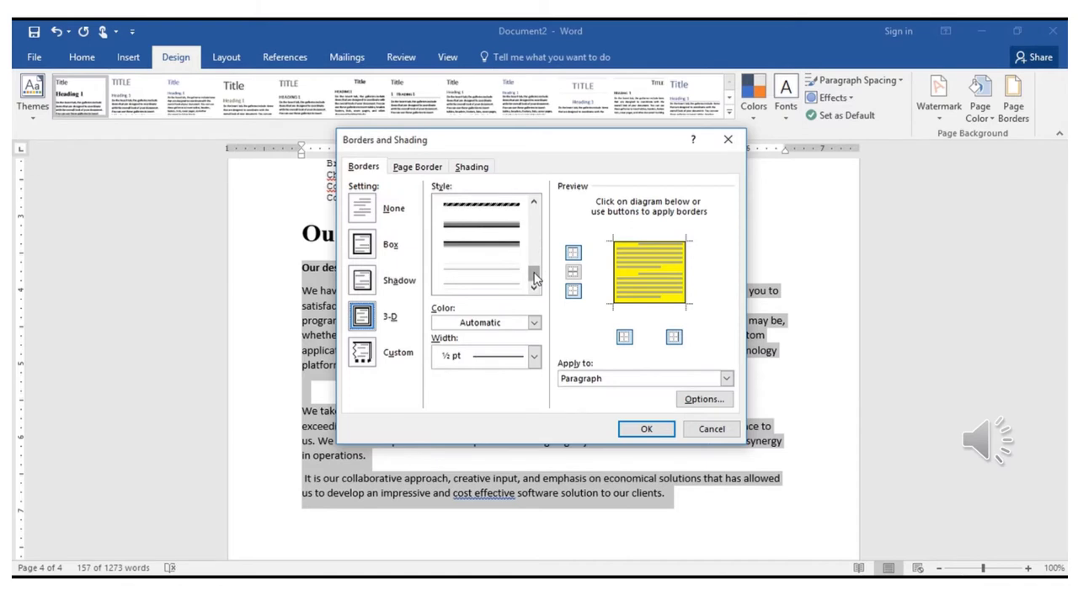
left_click(481, 229)
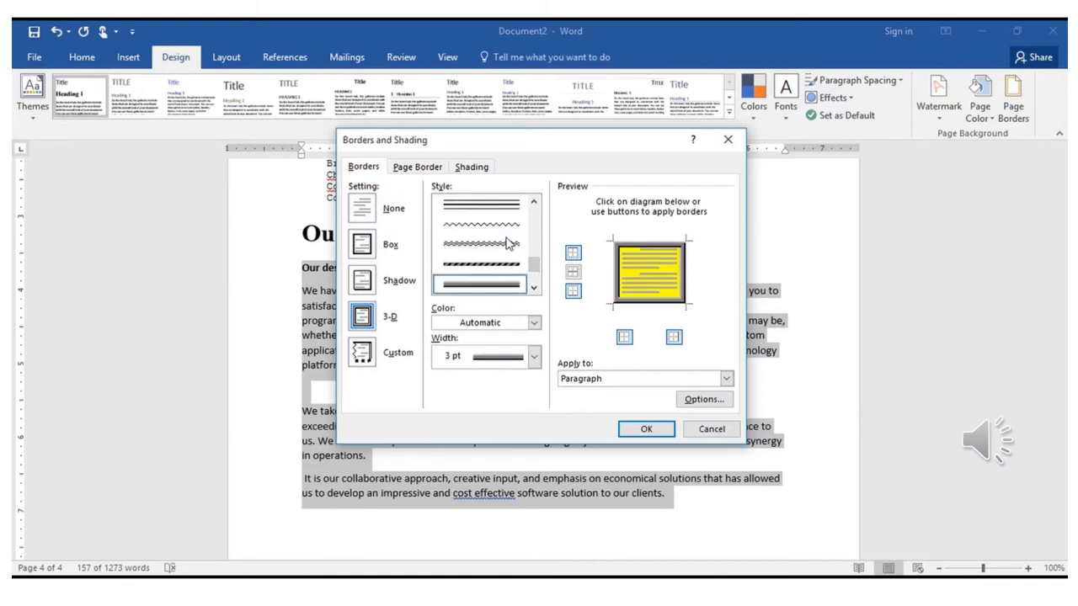
scroll(508, 243, "up", 3)
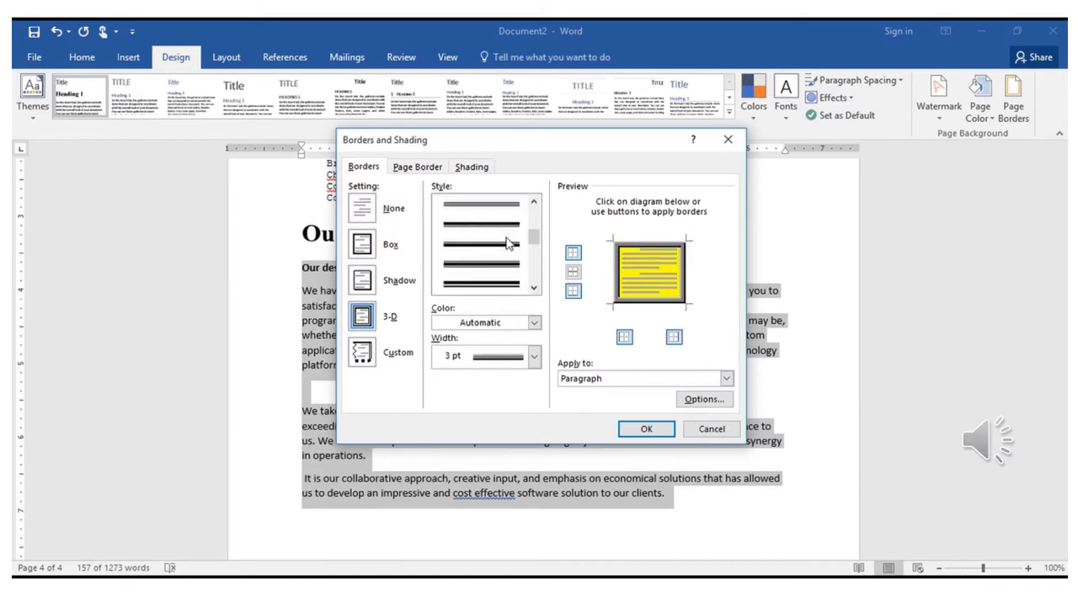
left_click(534, 322)
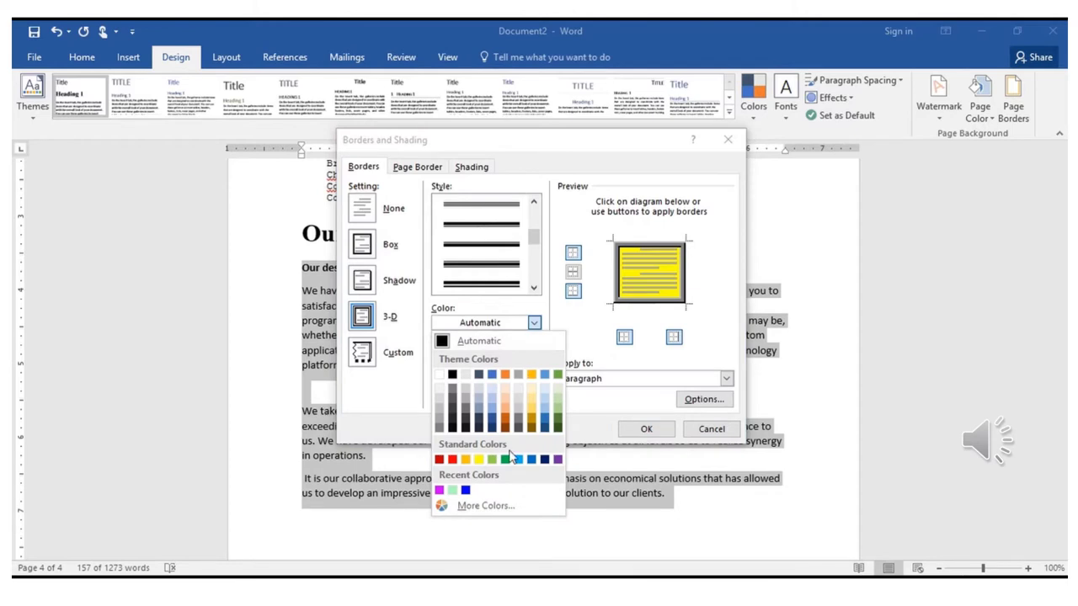
left_click(438, 489)
scroll(530, 290, "down", 3)
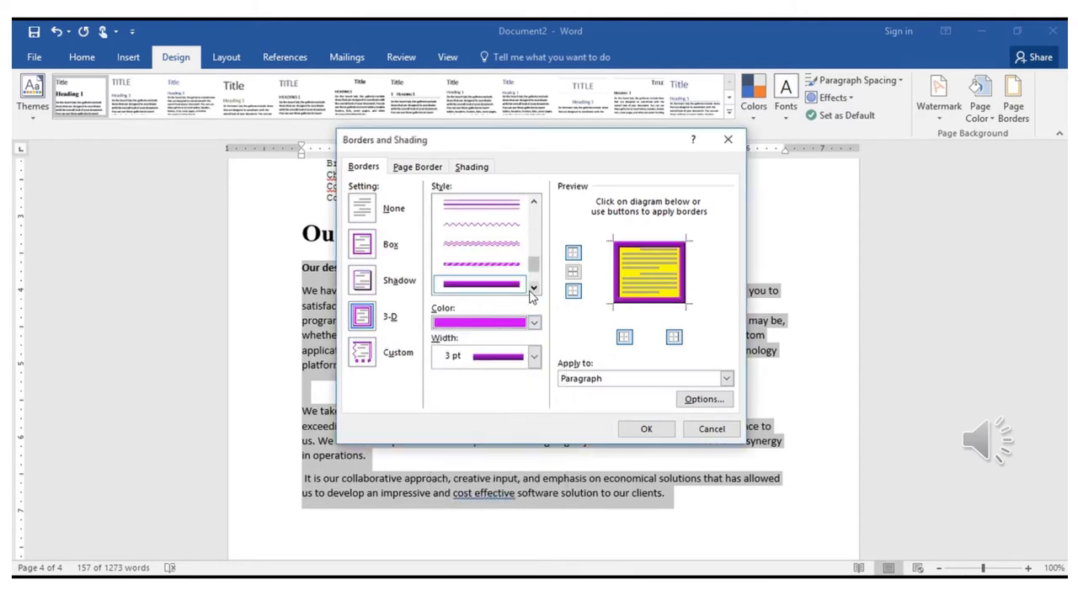
left_click(421, 169)
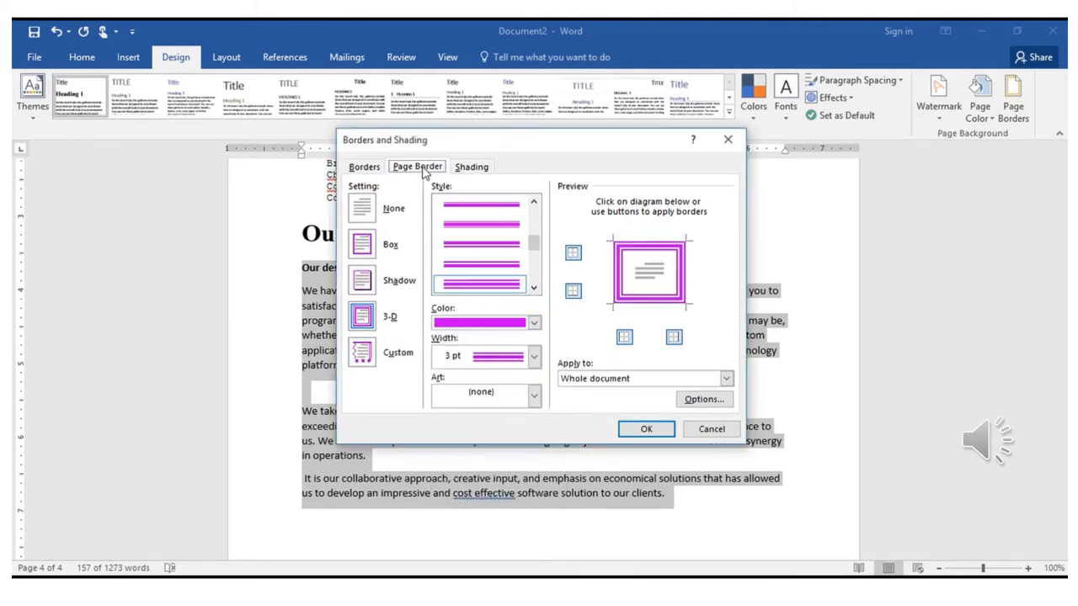
Step: Set the page border art to red flowers at 31 pt width and confirm
left_click(534, 396)
mouse_move(536, 435)
left_mouse_down()
mouse_move(536, 498)
mouse_move(541, 442)
left_mouse_up()
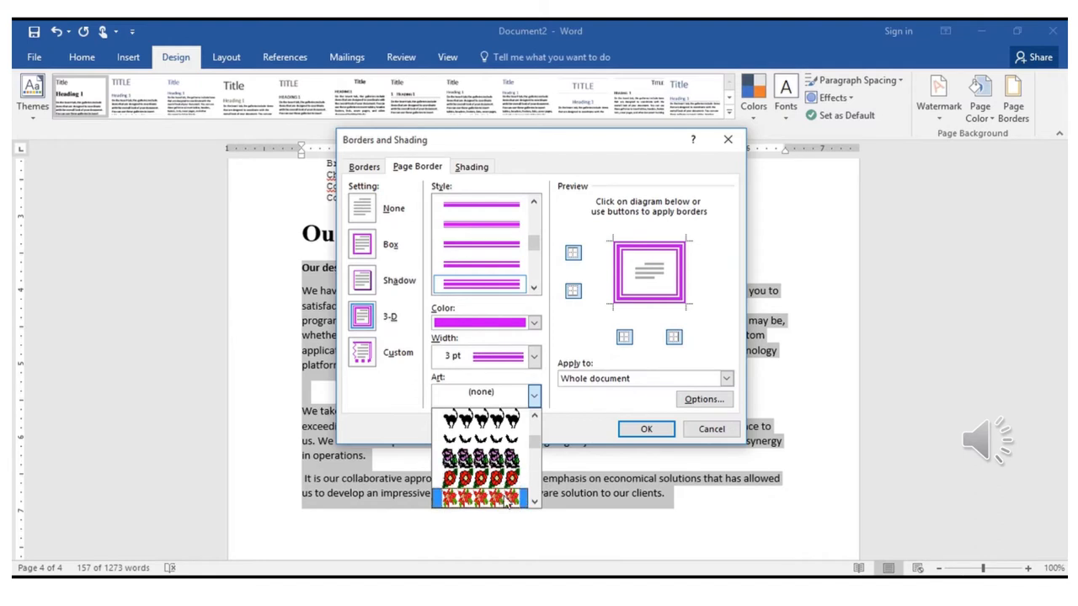
left_click(504, 499)
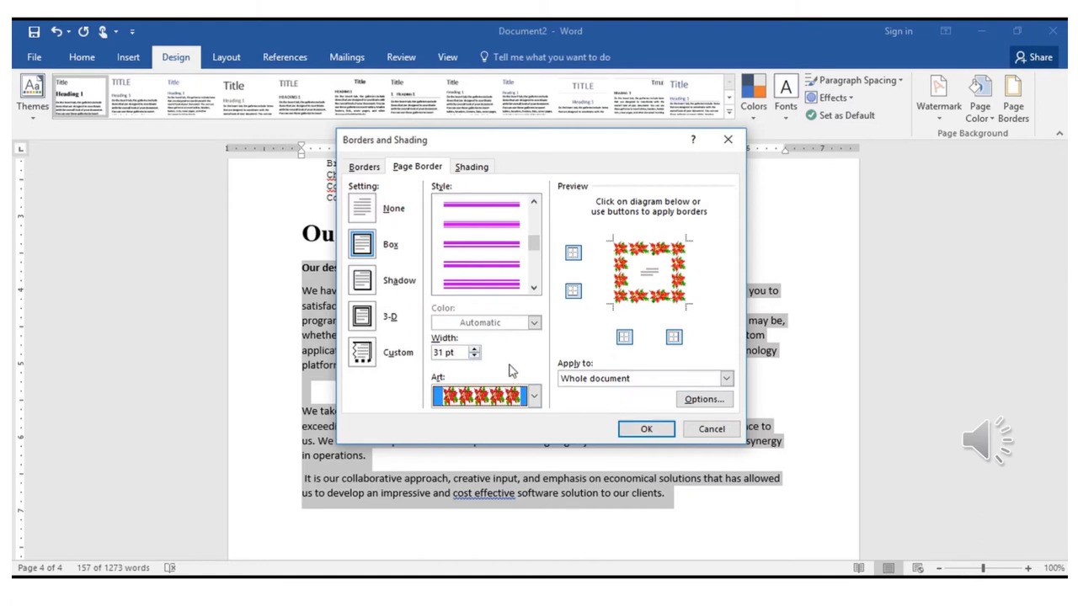
left_click(493, 399)
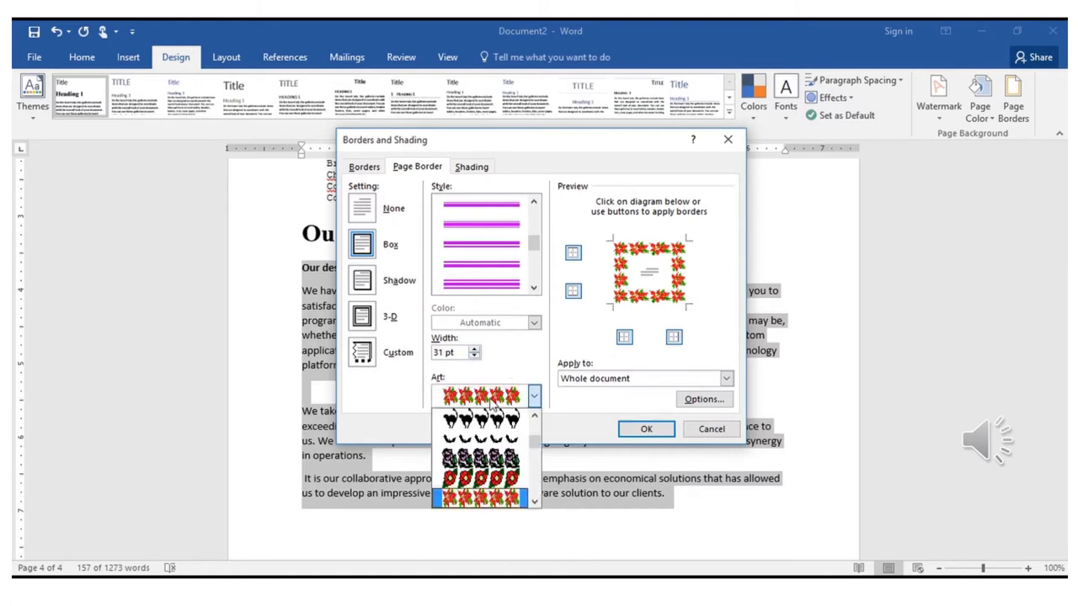
left_click(495, 478)
left_click(473, 352)
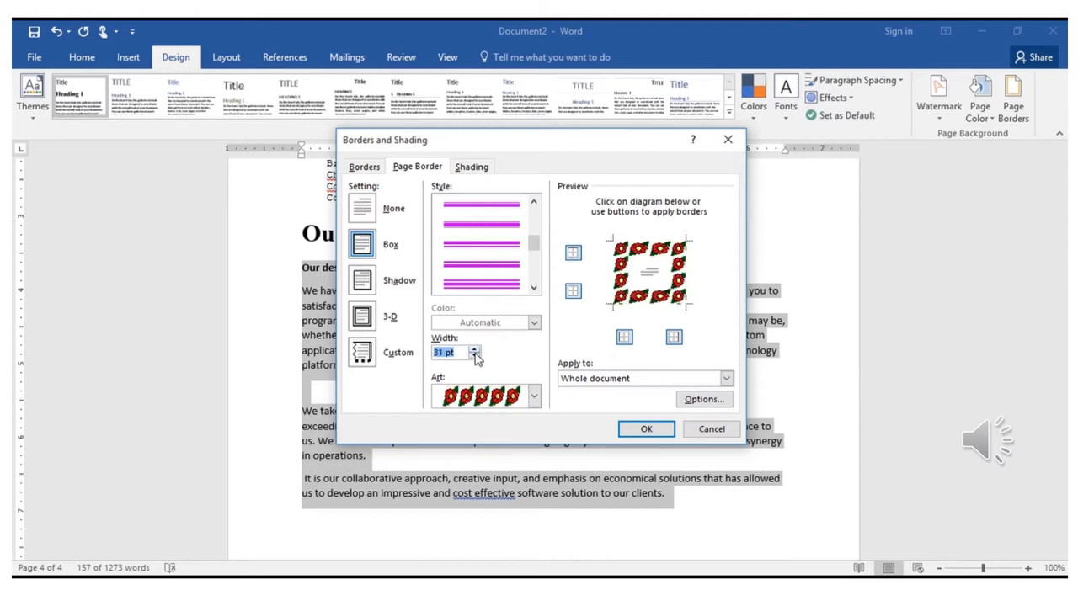
left_click(648, 432)
Step: Apply the flower page border, then make the paragraph's first 'O' an in-margin drop cap inside the yellow box
left_click(646, 430)
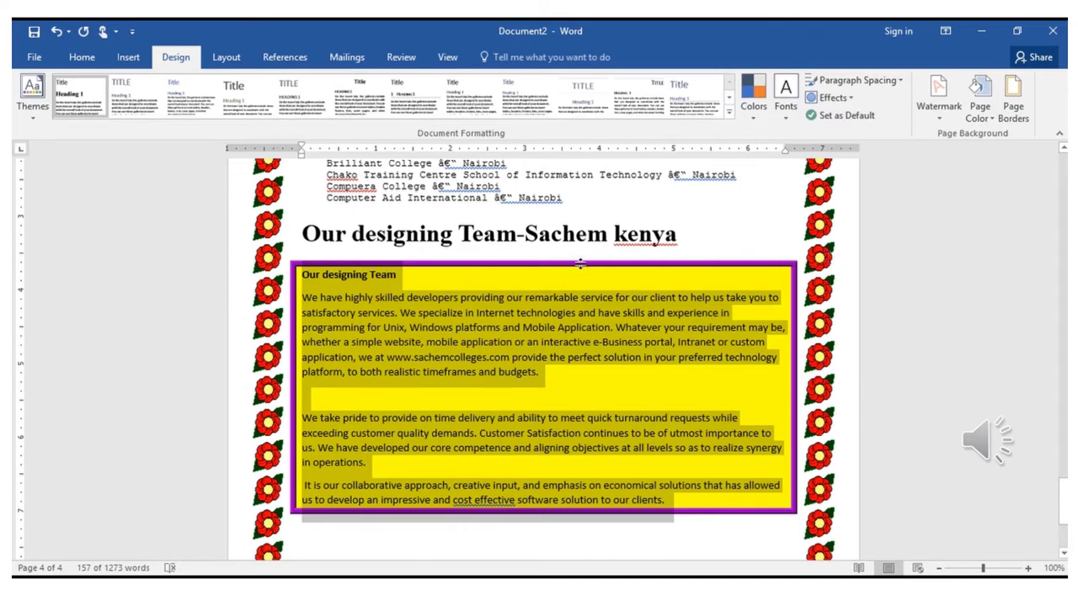
left_click(496, 315)
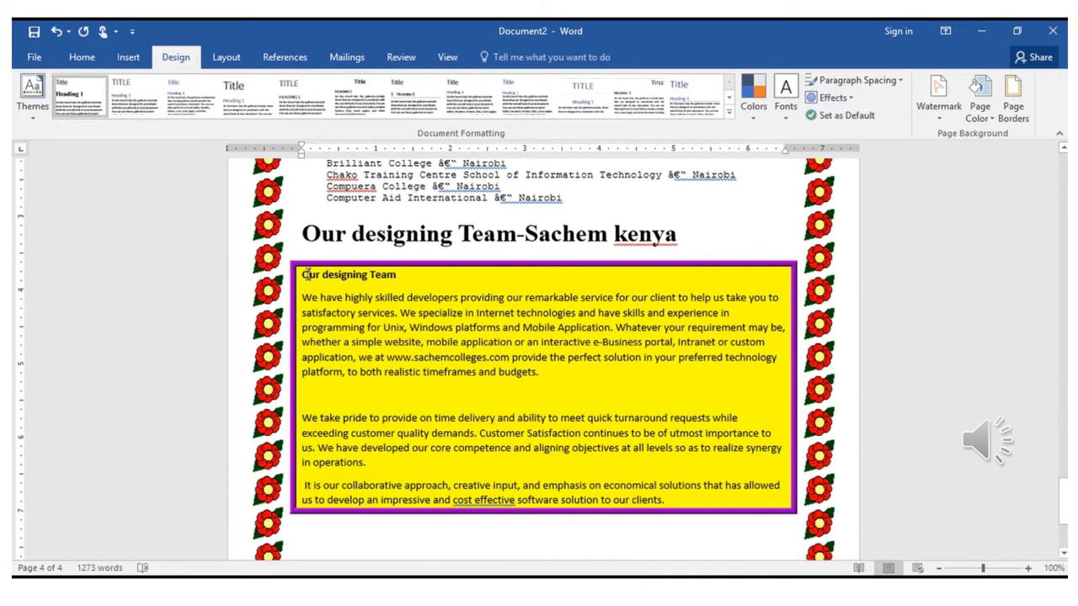
left_click_drag(305, 275, 311, 274)
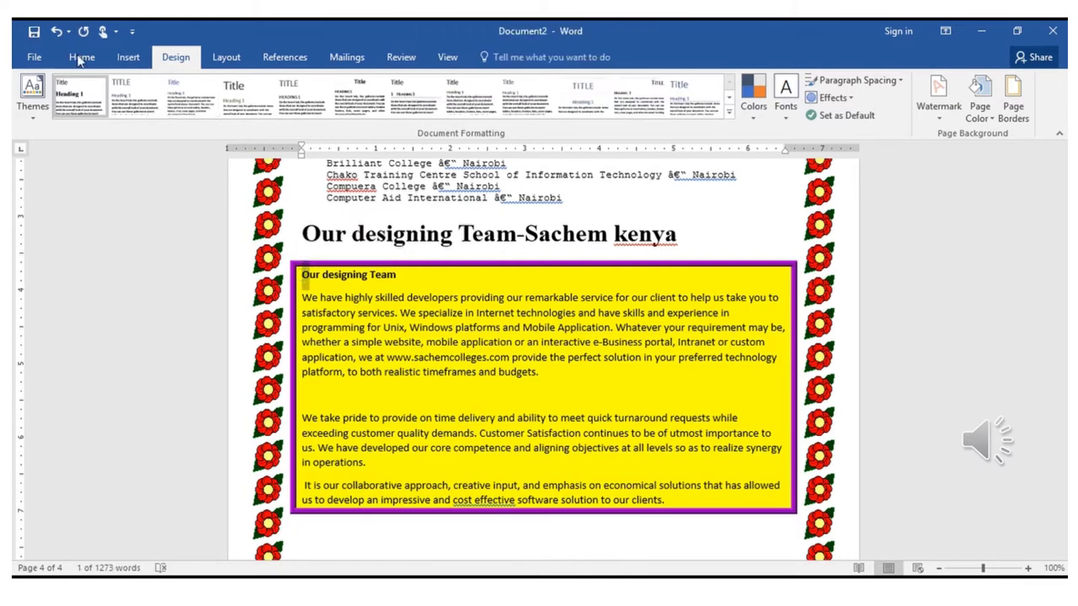
left_click(128, 58)
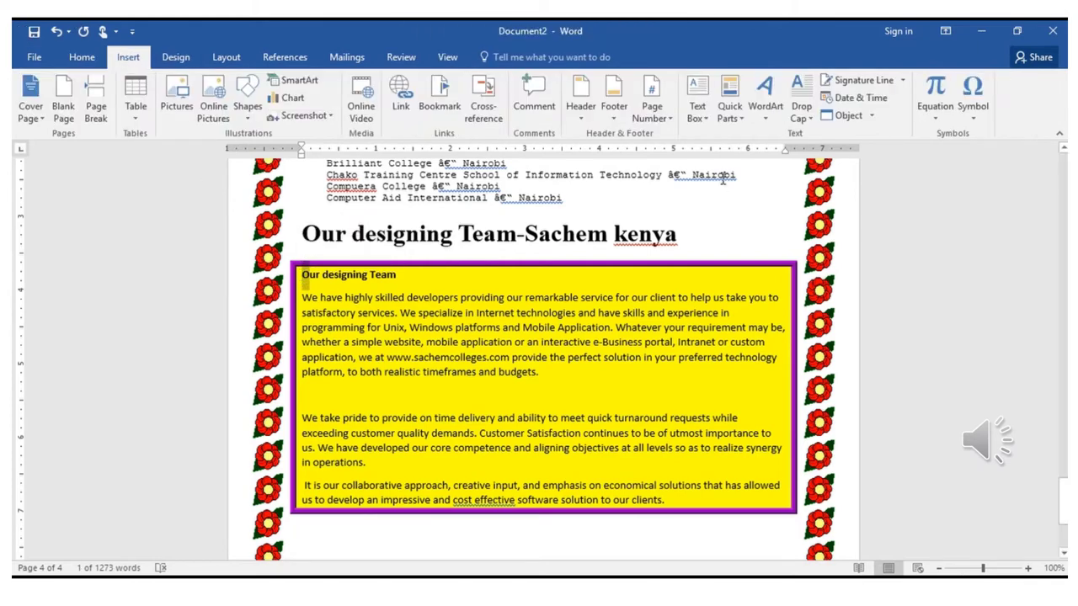
left_click(810, 123)
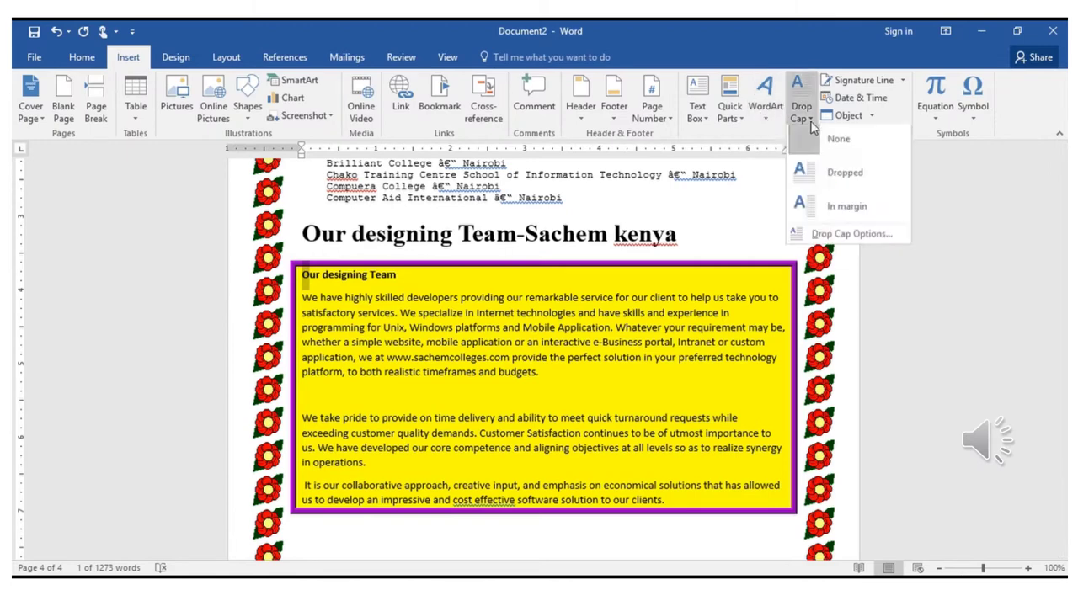
left_click(851, 209)
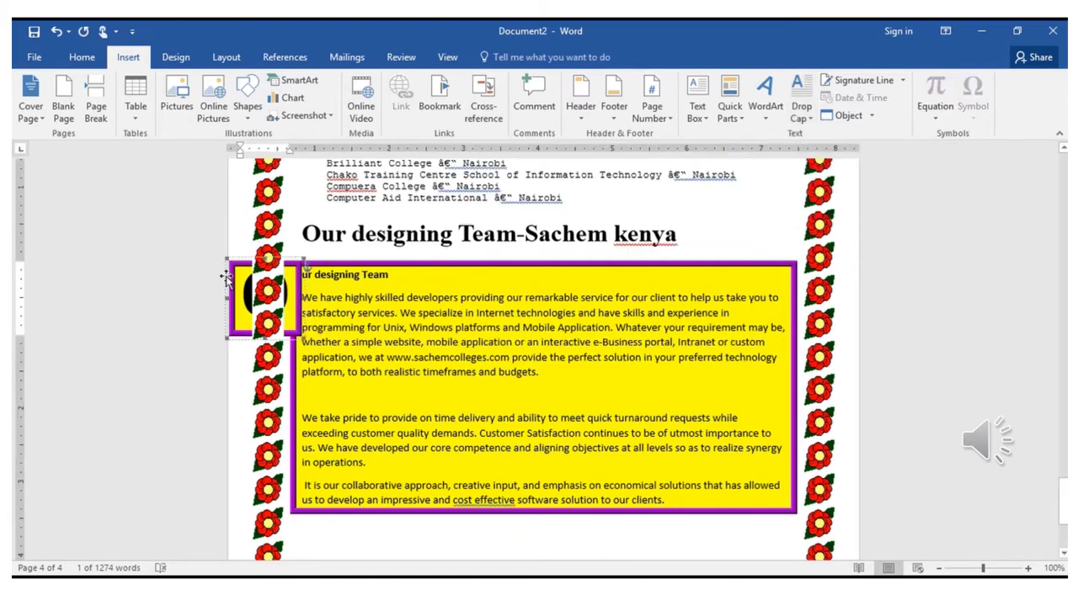
left_click_drag(227, 280, 291, 279)
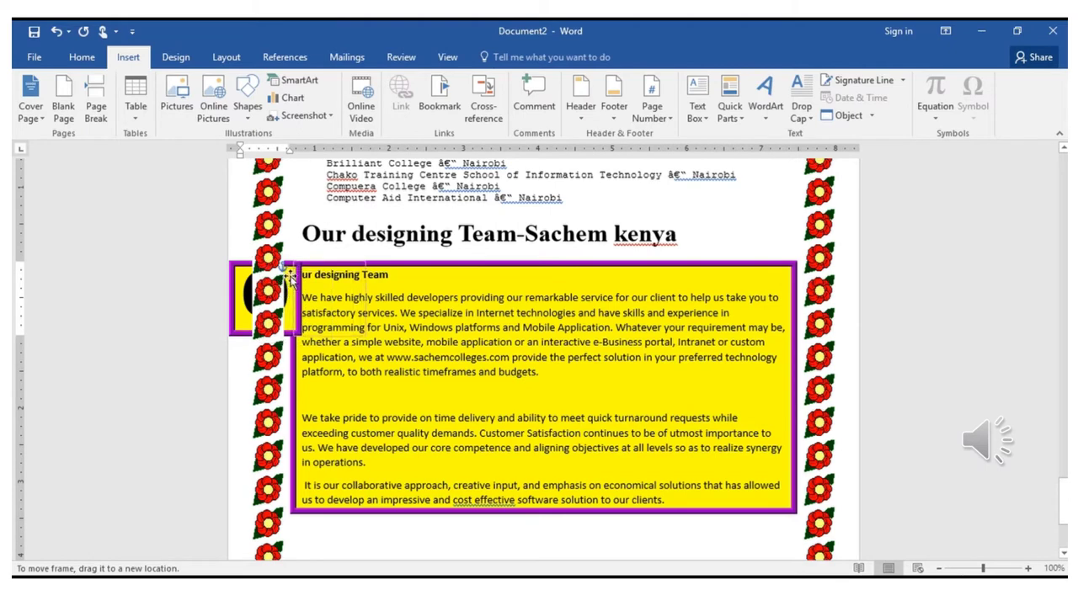
left_click(454, 313)
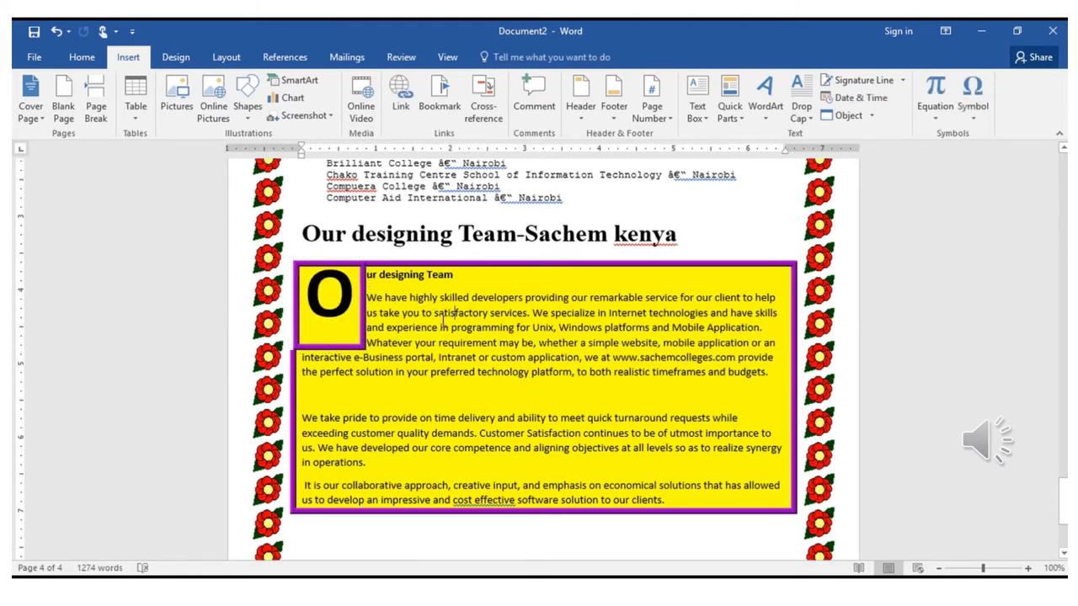
Step: Select the 'Customer Service-Sachem Web Experts' heading on page 3 and apply the orange-outline WordArt style
scroll(455, 314, "up", 2)
scroll(451, 316, "up", 2)
scroll(446, 320, "up", 2)
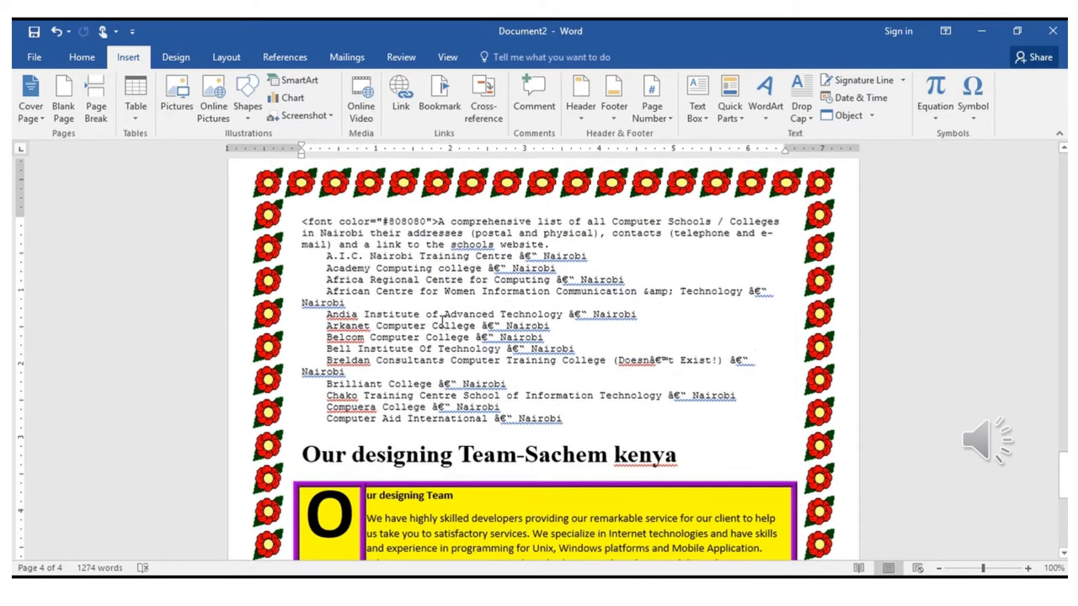
scroll(442, 322, "up", 2)
scroll(442, 321, "up", 3)
scroll(438, 320, "up", 4)
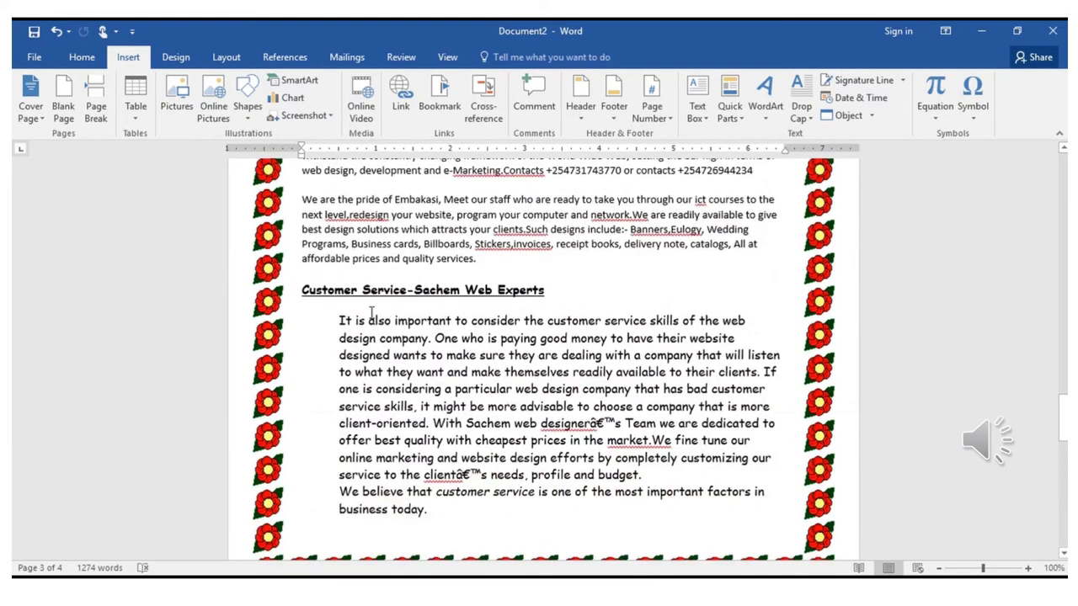
mouse_move(341, 321)
left_mouse_down()
mouse_move(440, 437)
mouse_move(466, 503)
left_mouse_up()
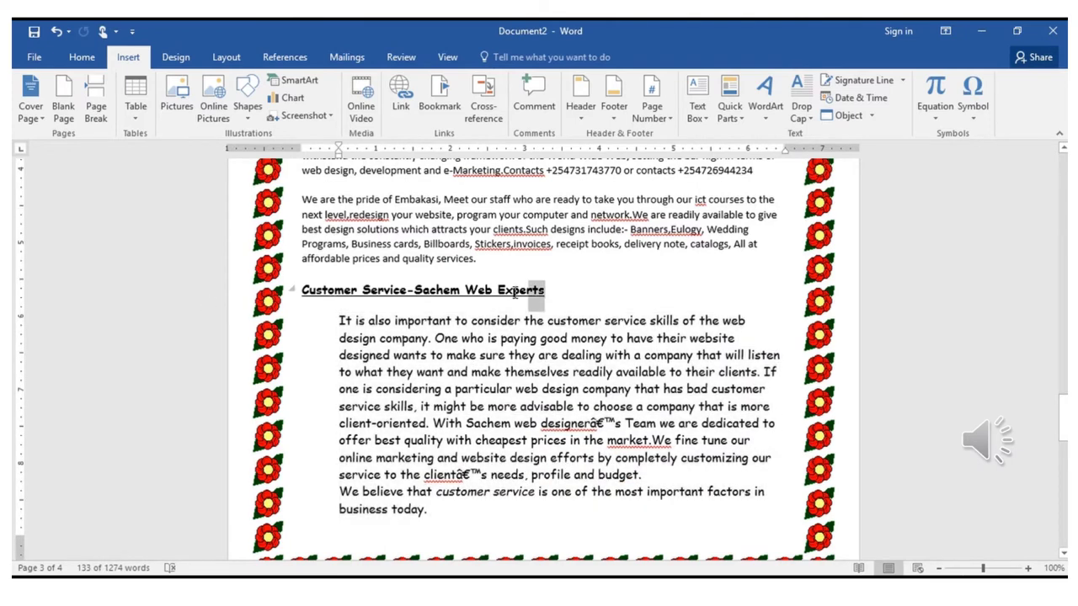
left_click_drag(560, 291, 300, 290)
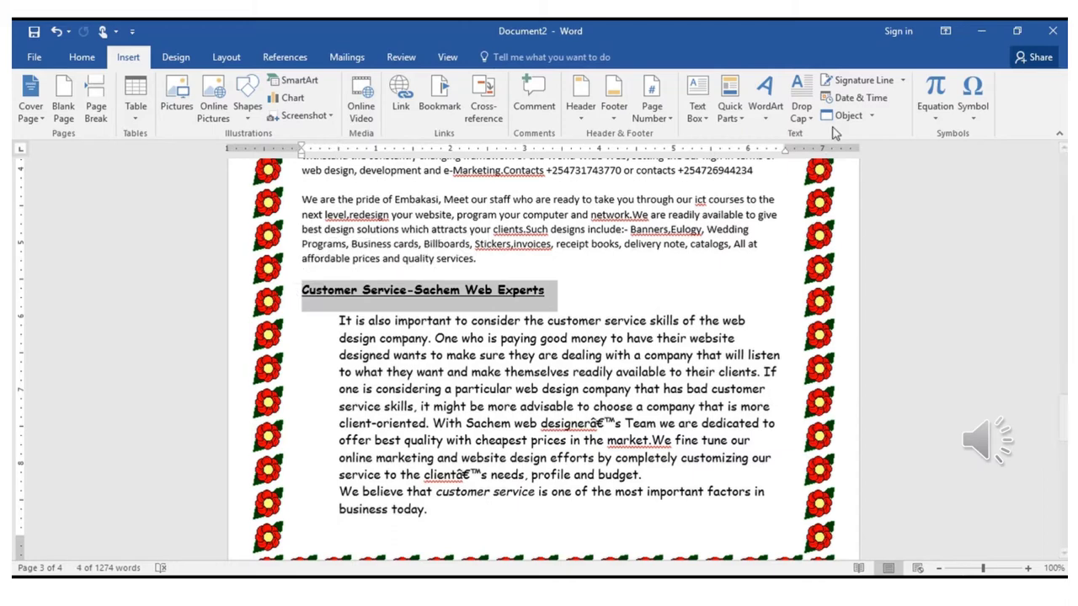
left_click(766, 118)
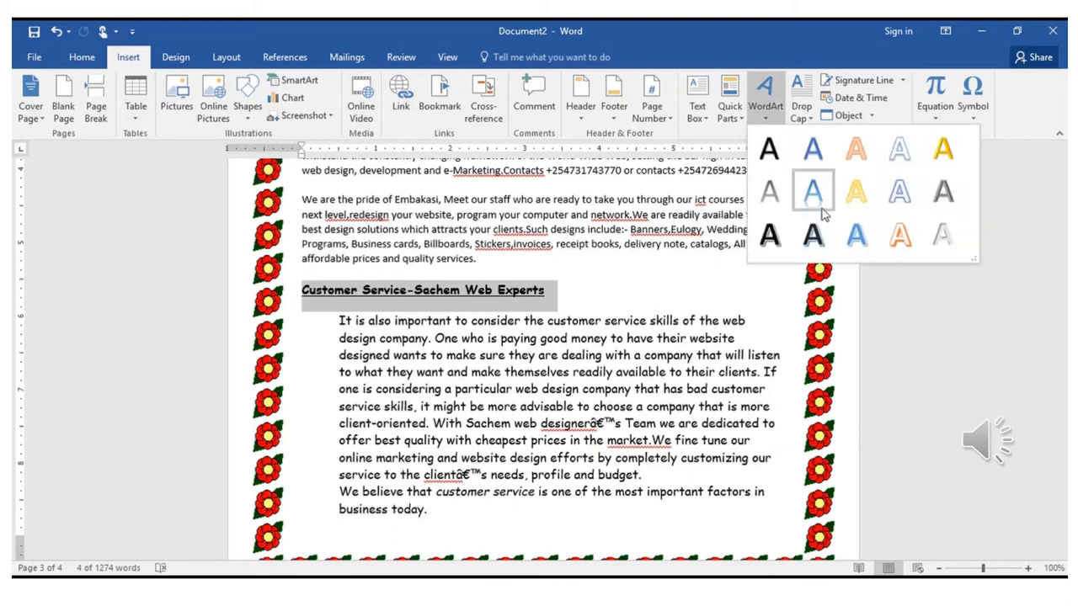
left_click(900, 237)
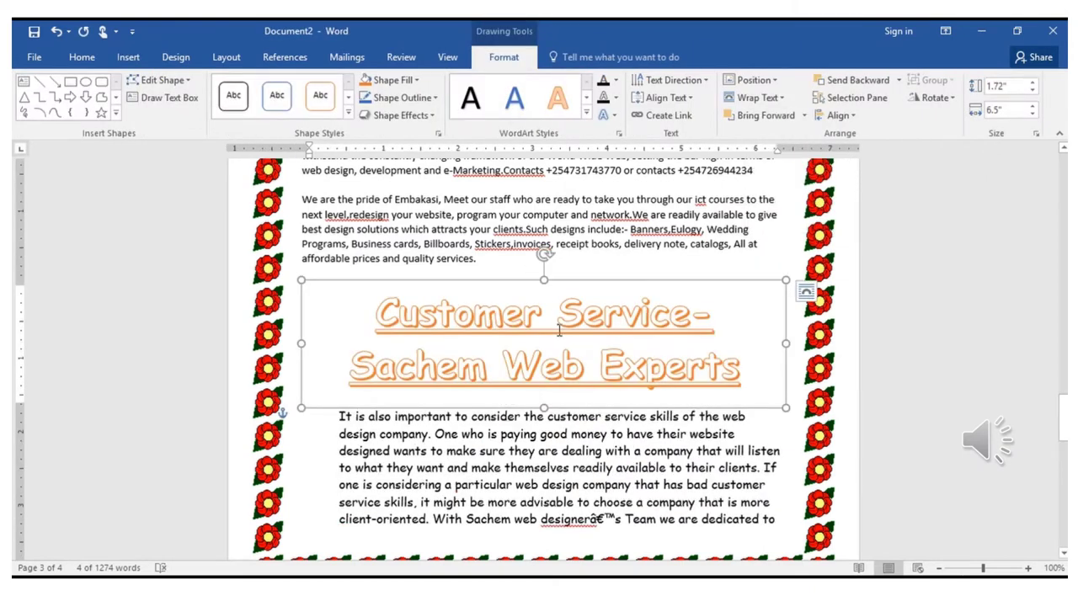
scroll(558, 329, "up", 3)
scroll(559, 328, "up", 1)
scroll(559, 328, "up", 5)
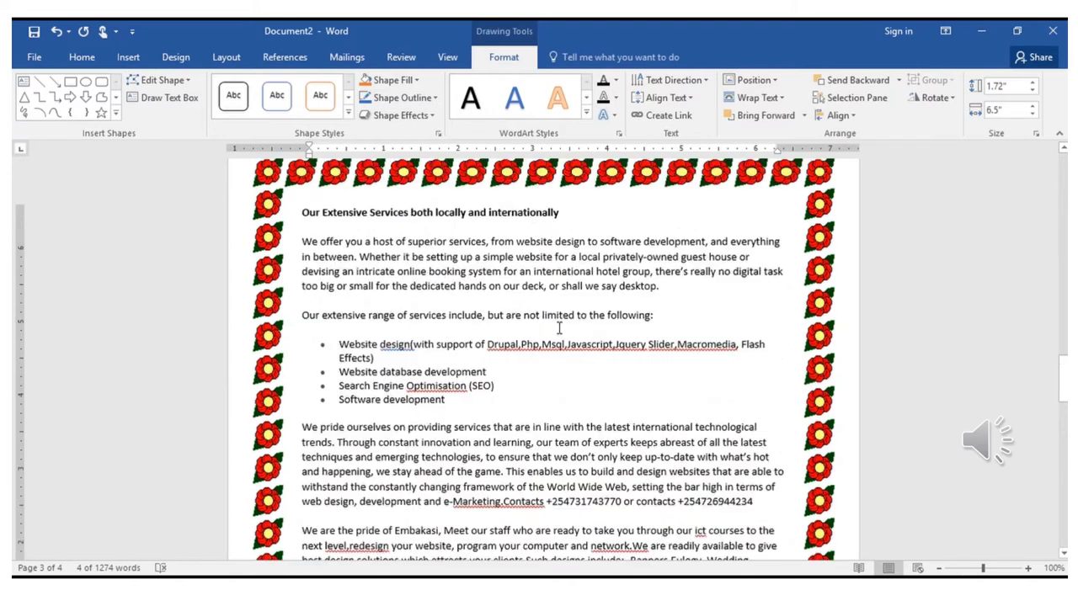
scroll(559, 328, "up", 1)
Step: Make the 'O' of 'Our Extensive Services' a Dropped capital spanning several lines
left_click_drag(548, 323, 296, 321)
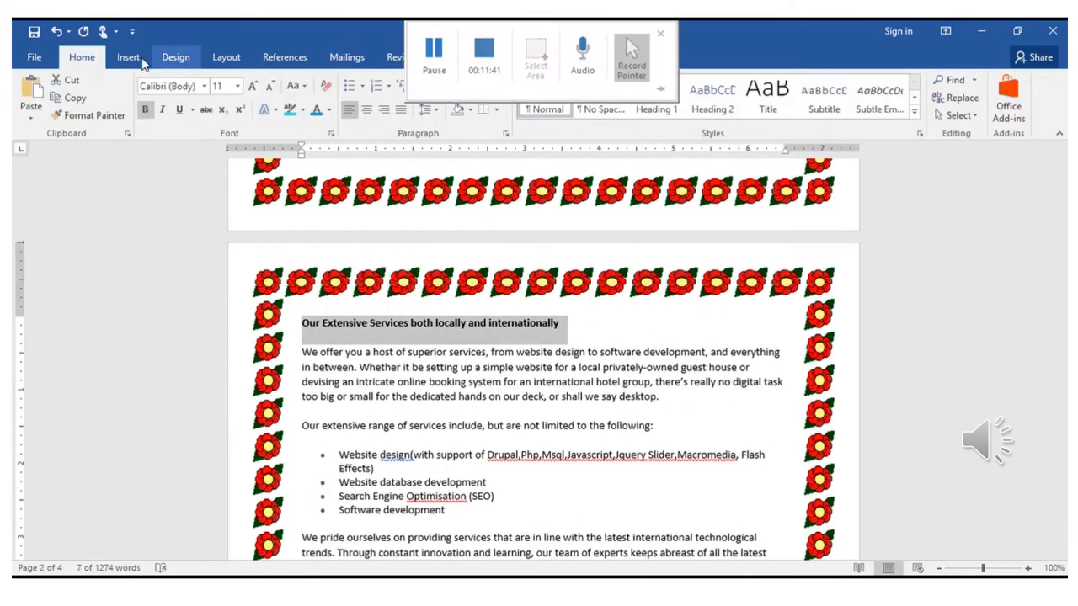
left_click(128, 56)
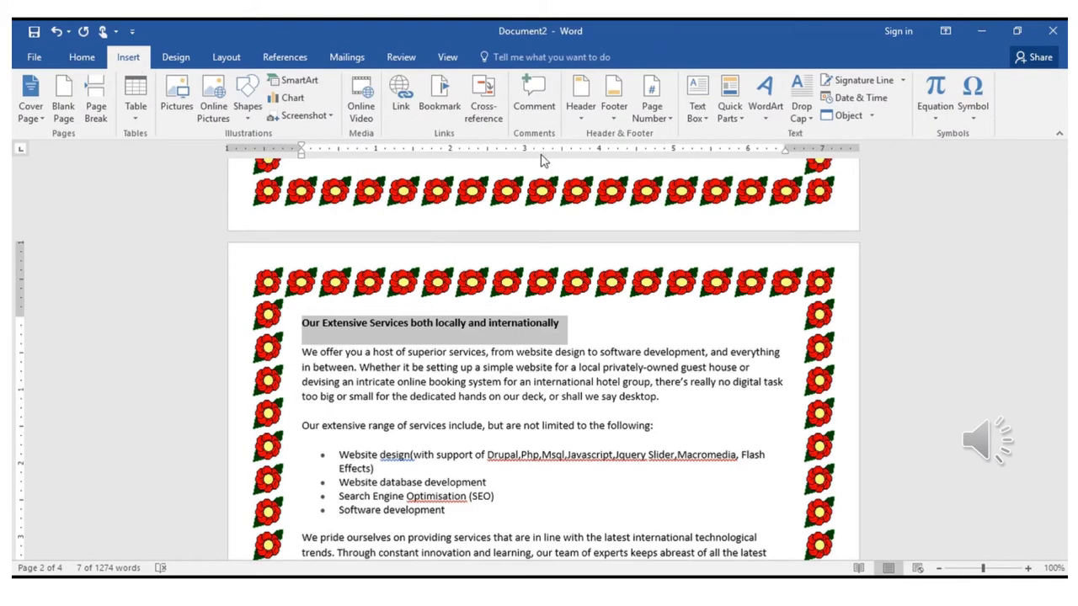
left_click(801, 114)
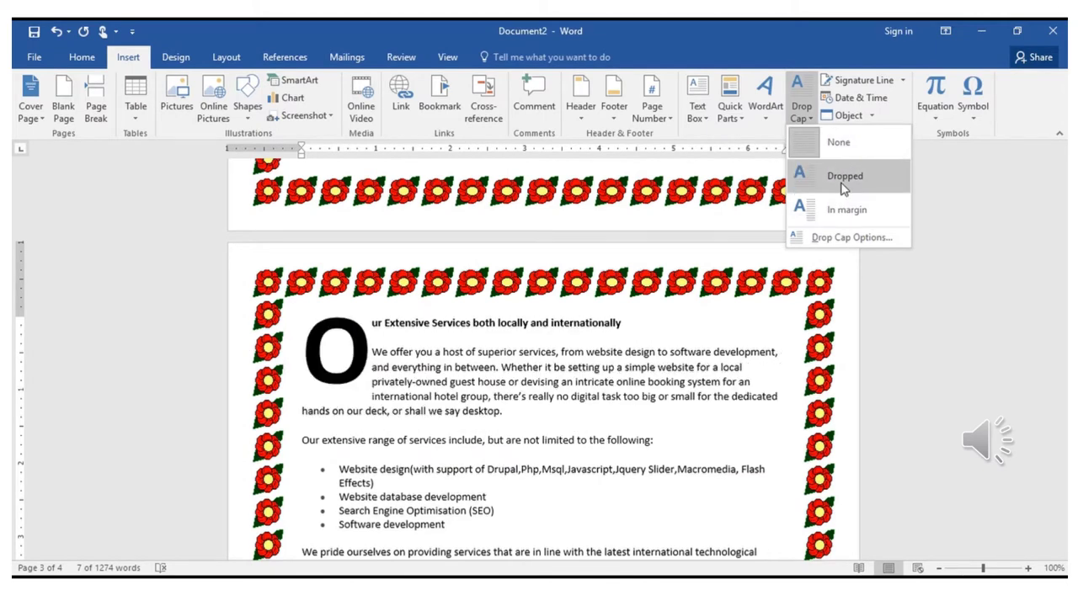
left_click(842, 183)
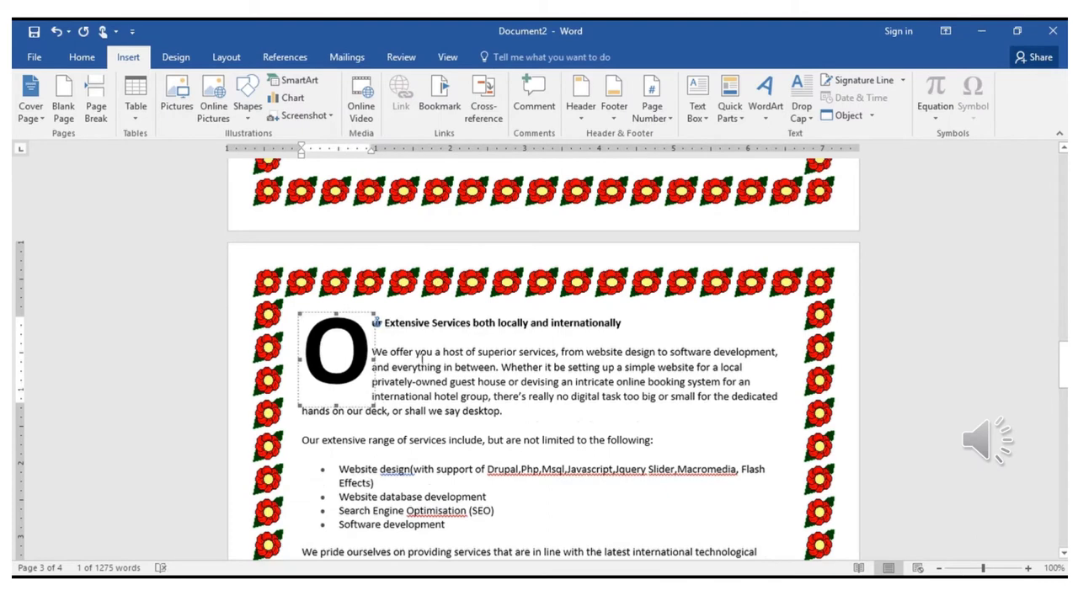
left_click(473, 383)
scroll(473, 381, "down", 2)
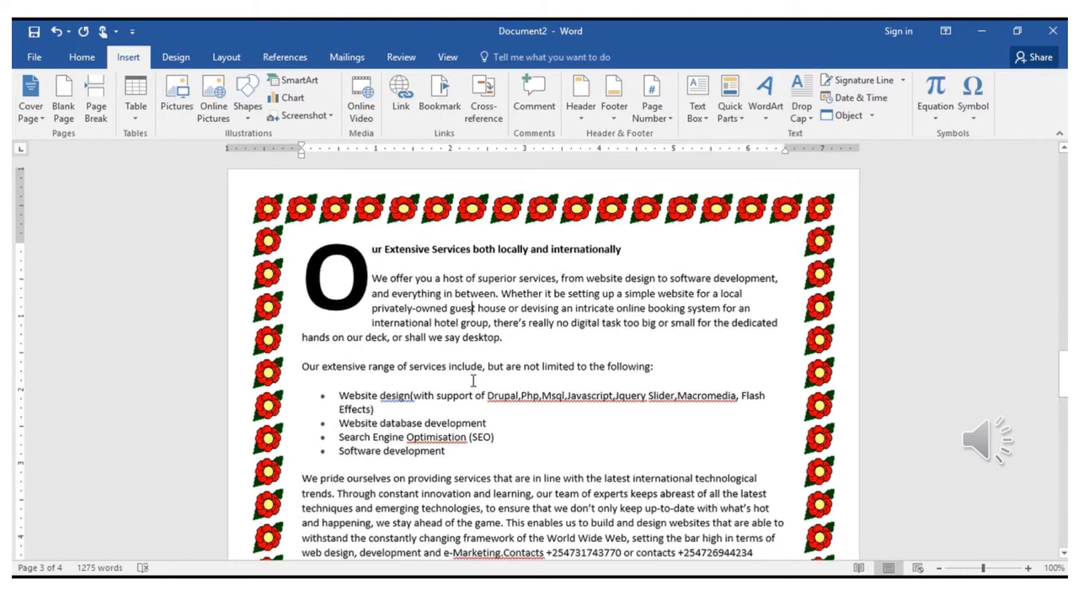
scroll(473, 378, "down", 3)
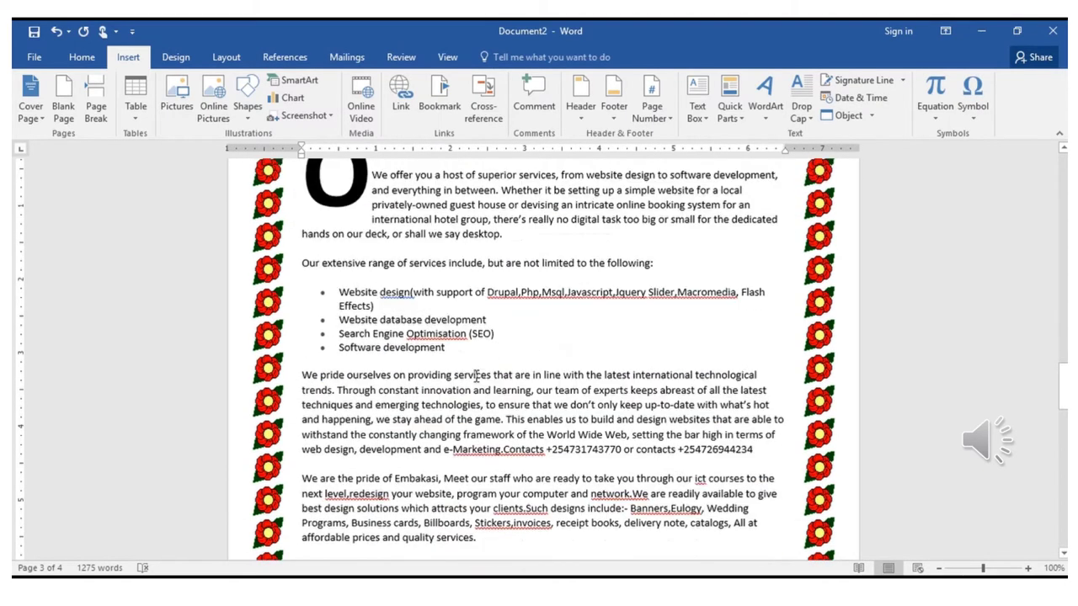
scroll(476, 377, "down", 3)
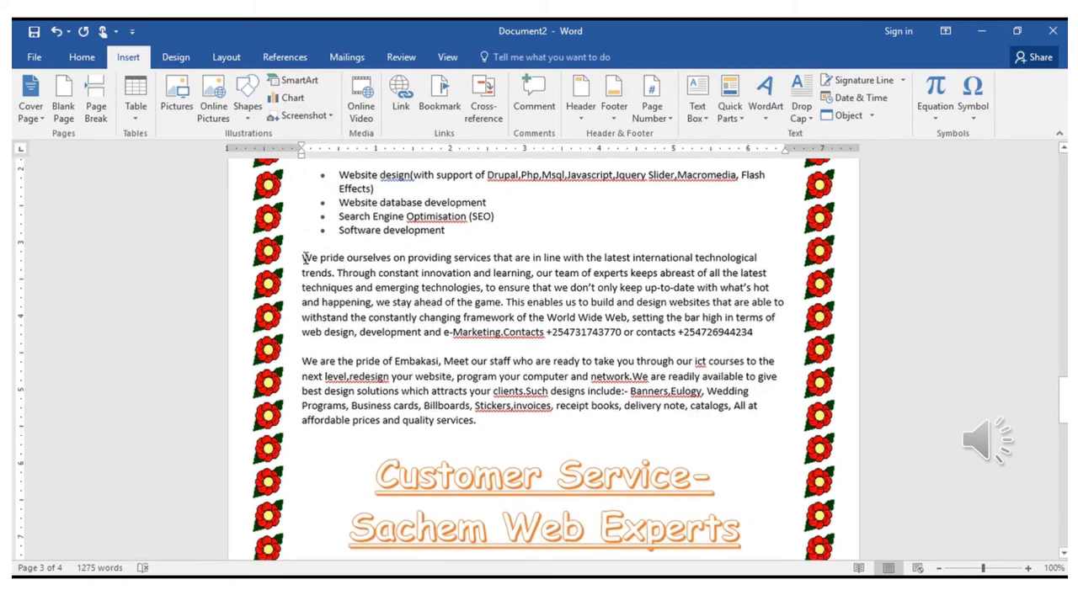
Step: Set the 'We pride ourselves'…'quality services.' paragraphs in two columns, then select the word 'We'
left_click_drag(304, 258, 499, 430)
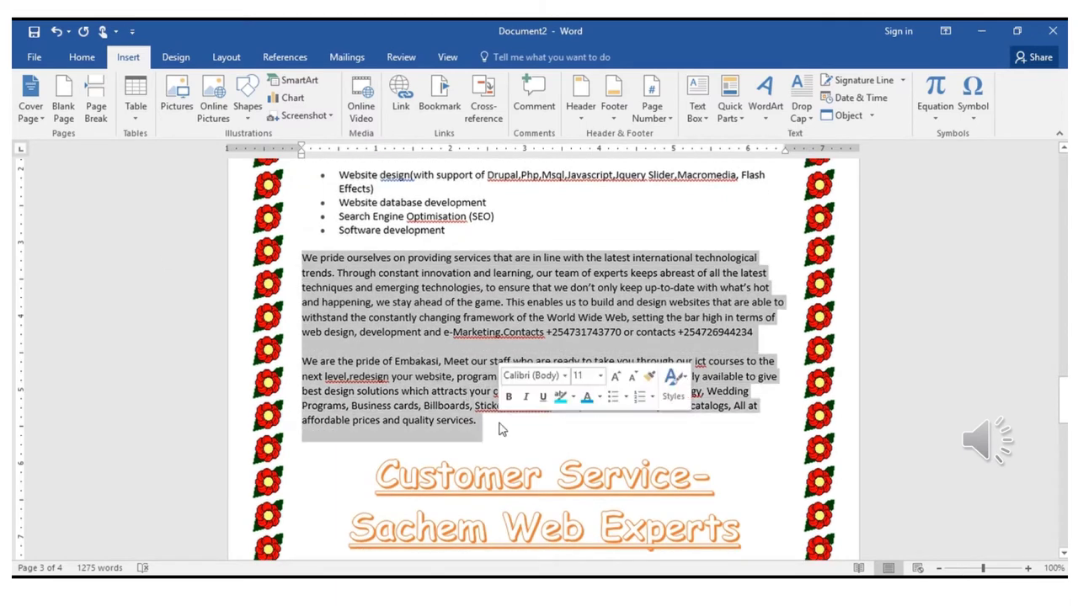
left_click(225, 57)
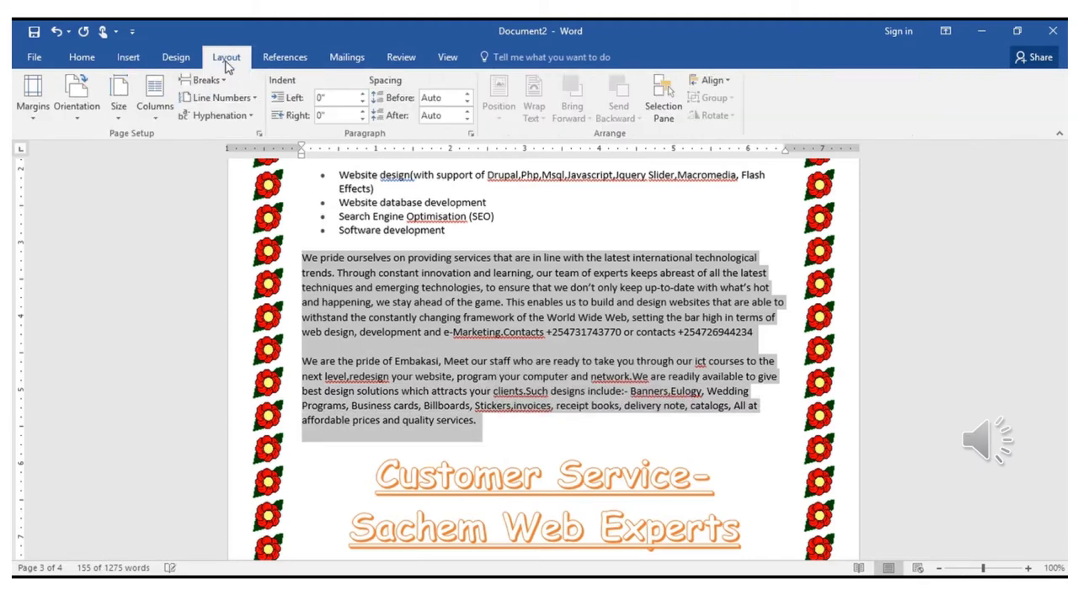
left_click(156, 117)
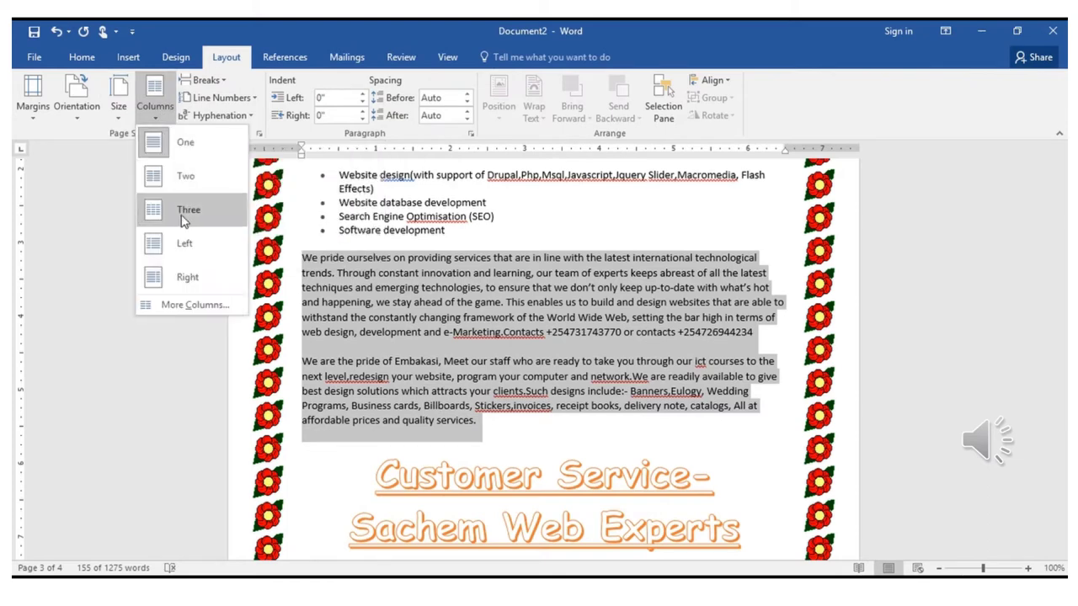
left_click(186, 177)
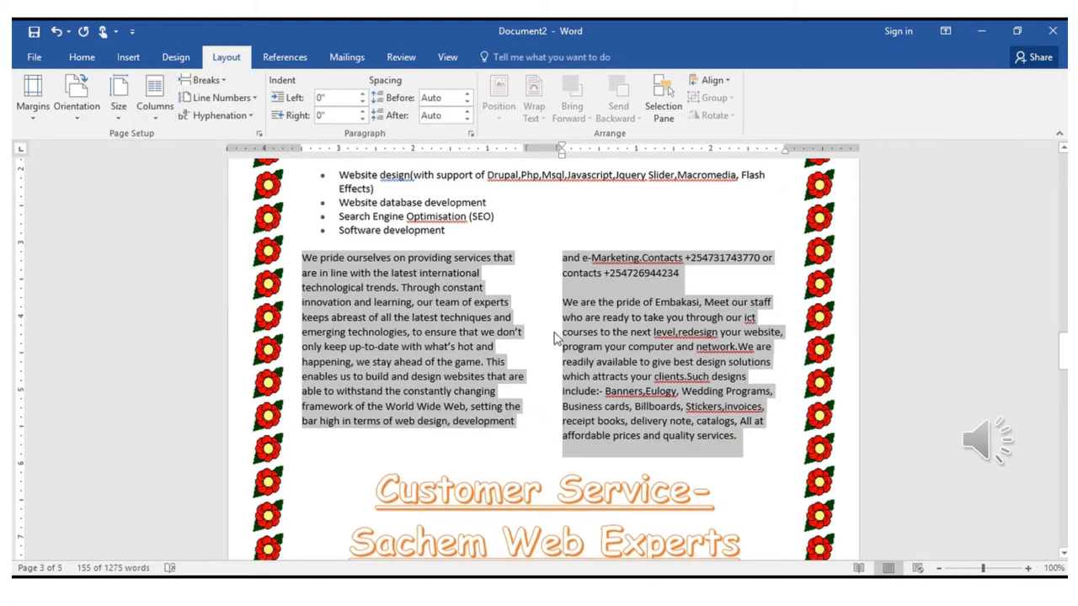
left_click(474, 320)
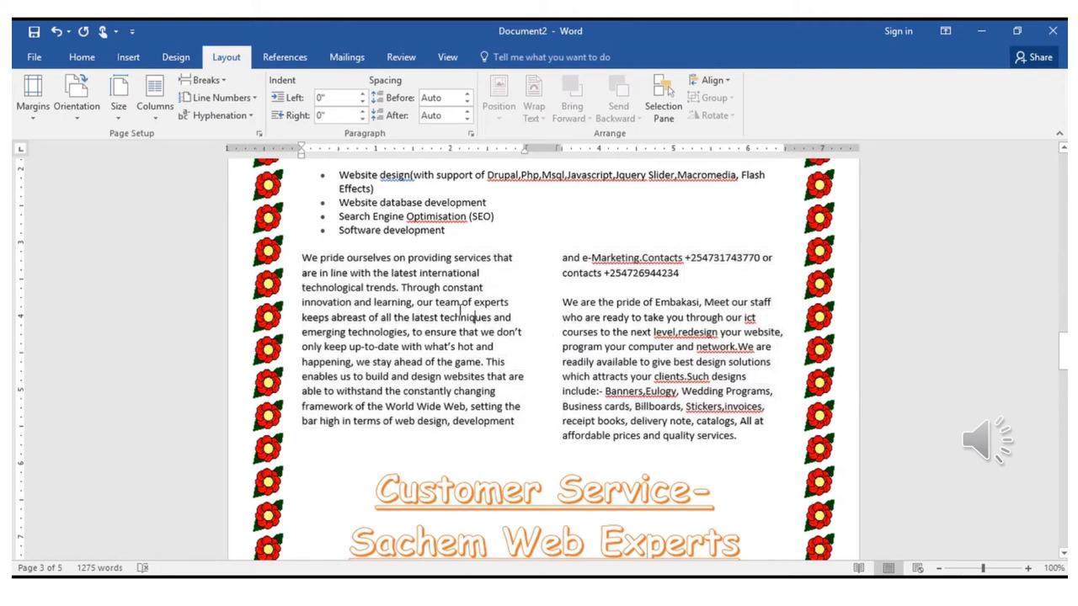
double_click(308, 258)
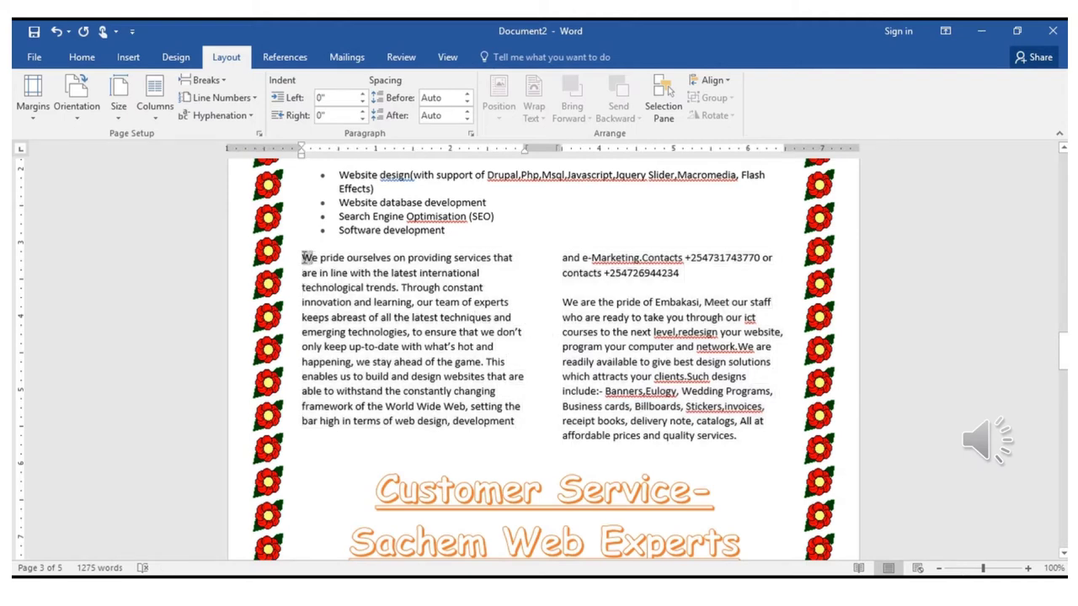
Step: Make the 'W' opening the left column a dropped capital
left_click(124, 62)
left_click(802, 114)
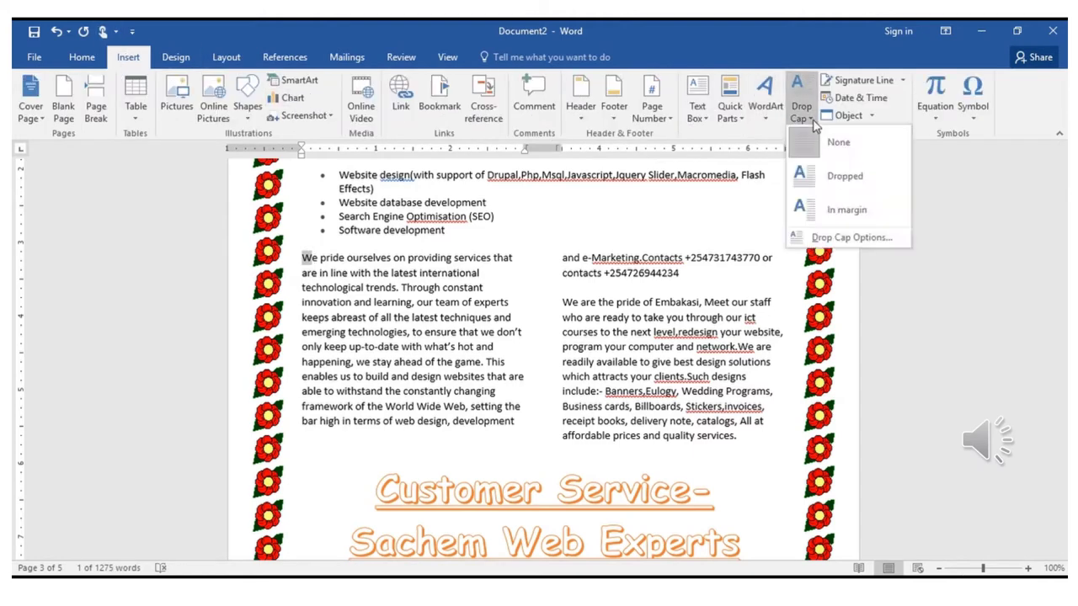
left_click(841, 182)
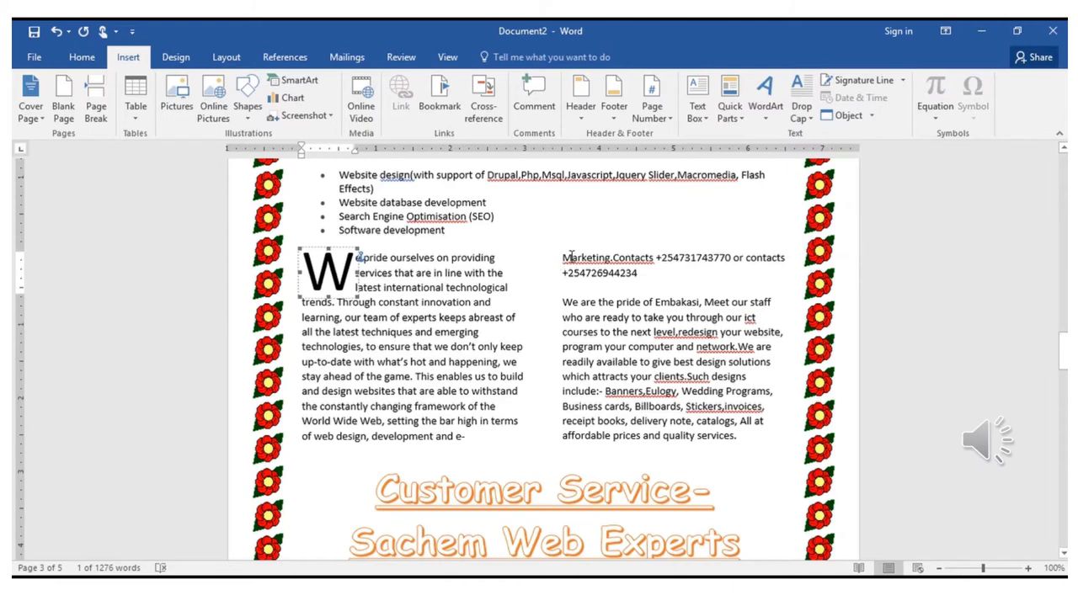
Step: Start 'Marketing' as a new paragraph and give its 'M' a dropped capital
left_click_drag(571, 256, 562, 258)
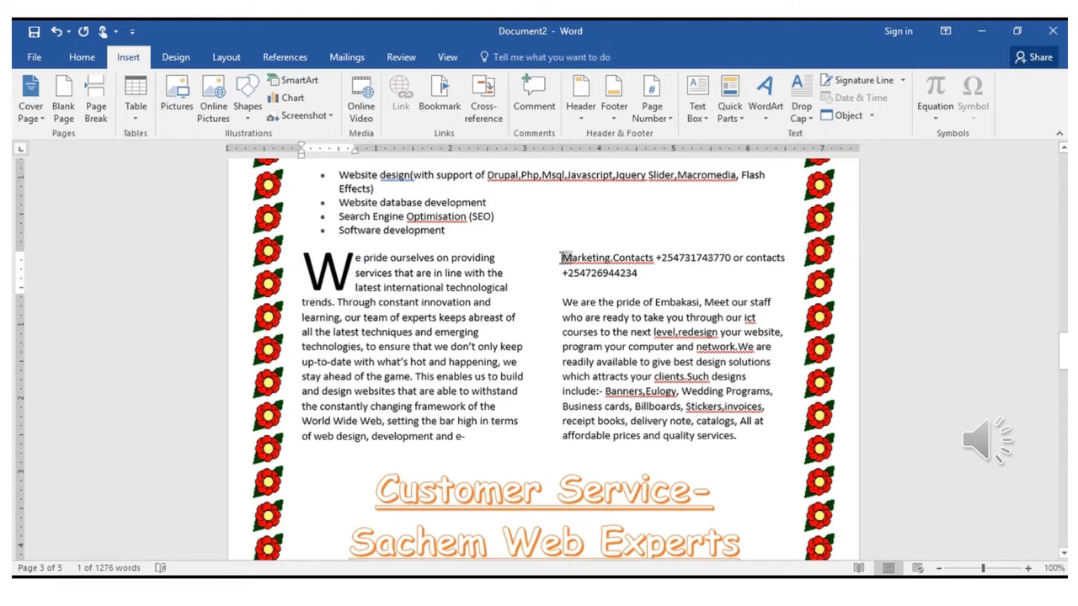
left_click(806, 122)
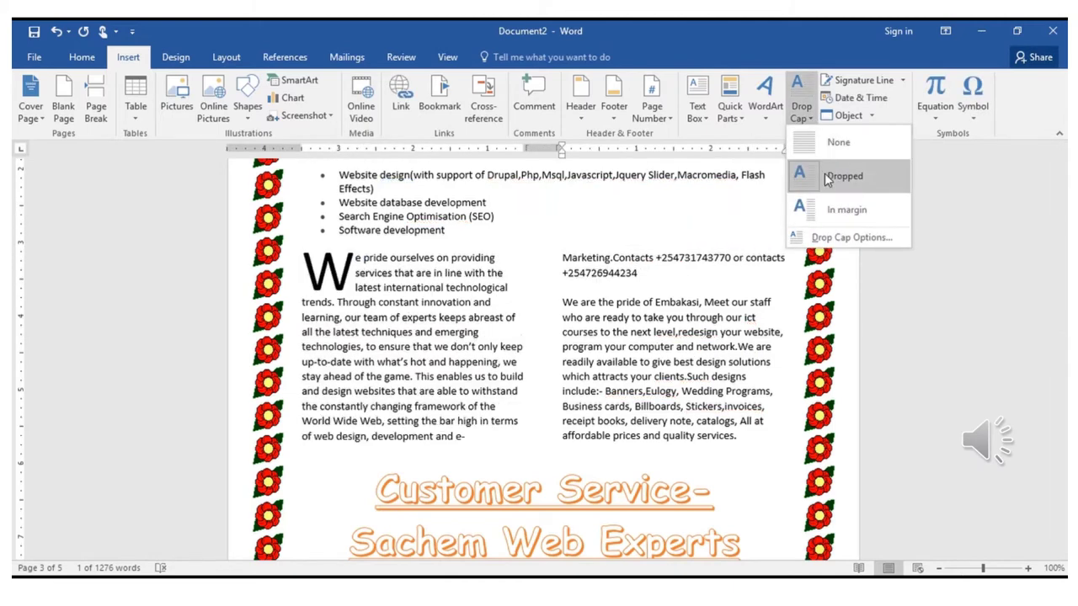
left_click(467, 444)
left_click(466, 438)
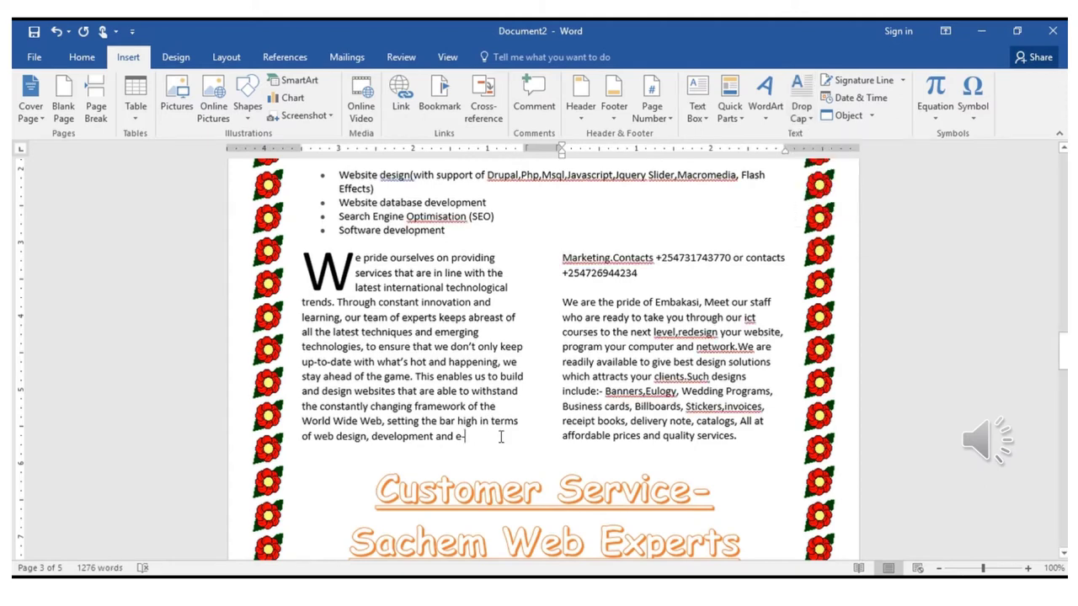
key("Return")
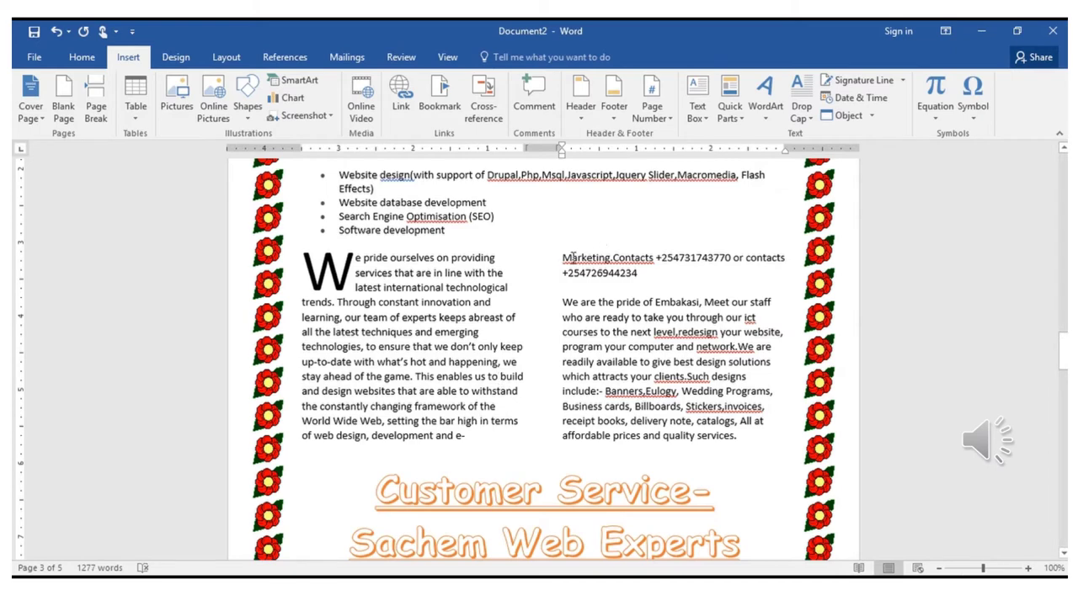
left_click_drag(573, 256, 562, 257)
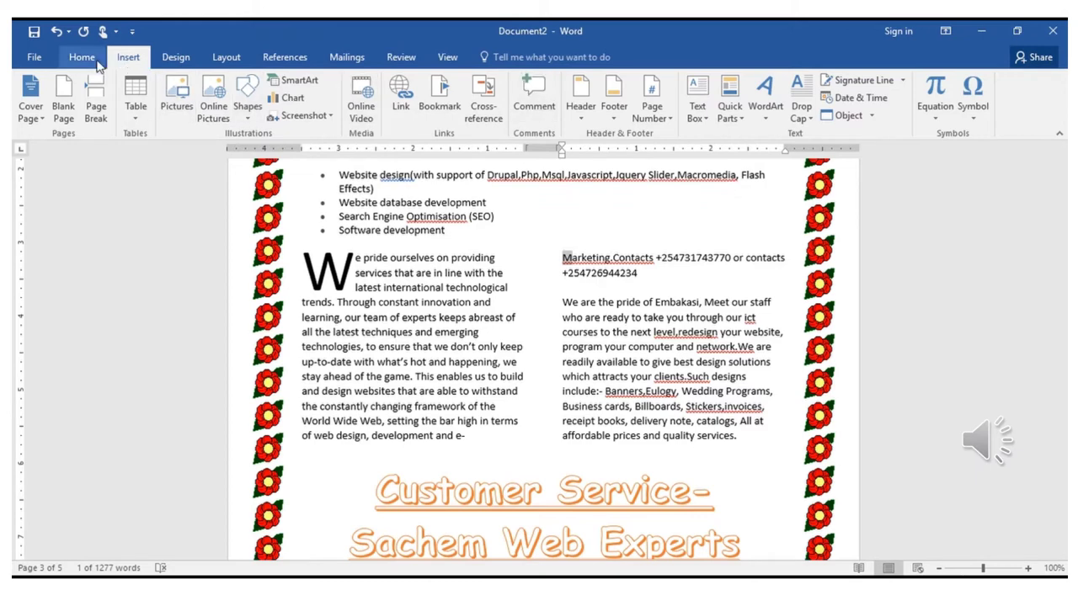
left_click(801, 108)
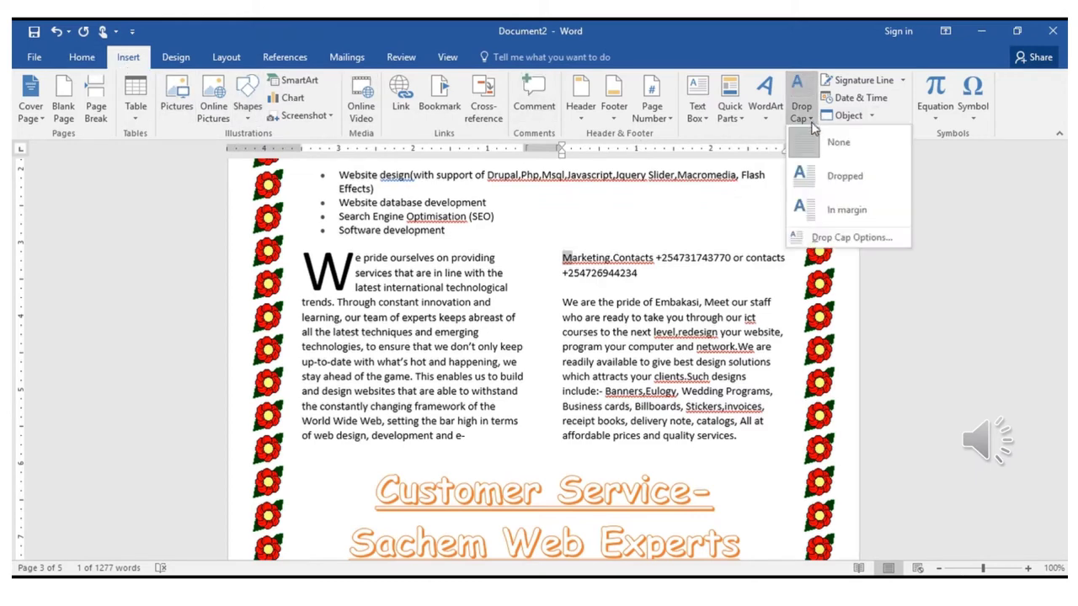
left_click(838, 188)
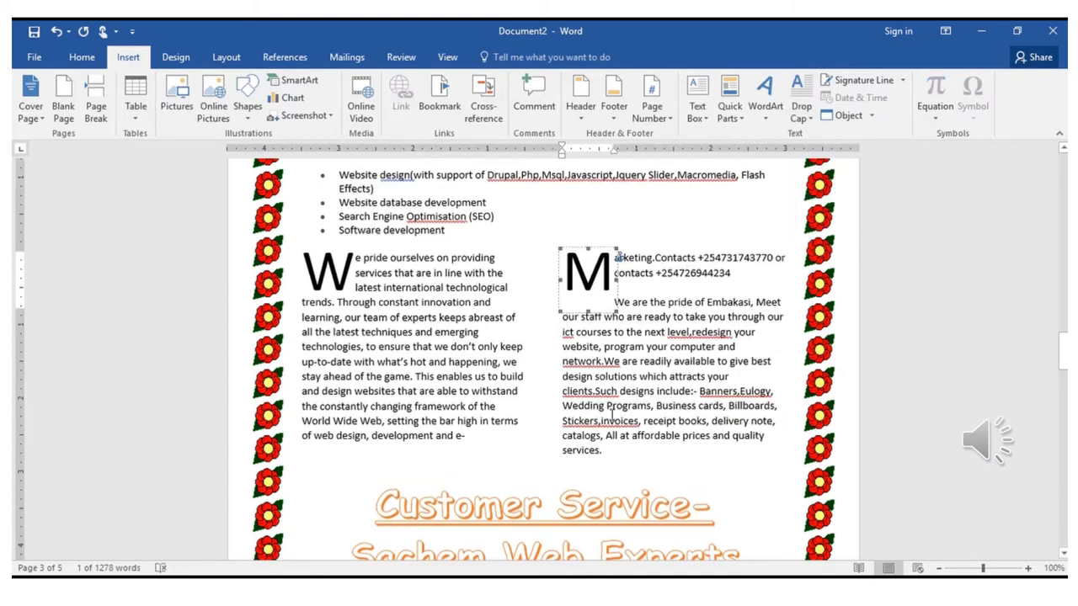
left_click(648, 439)
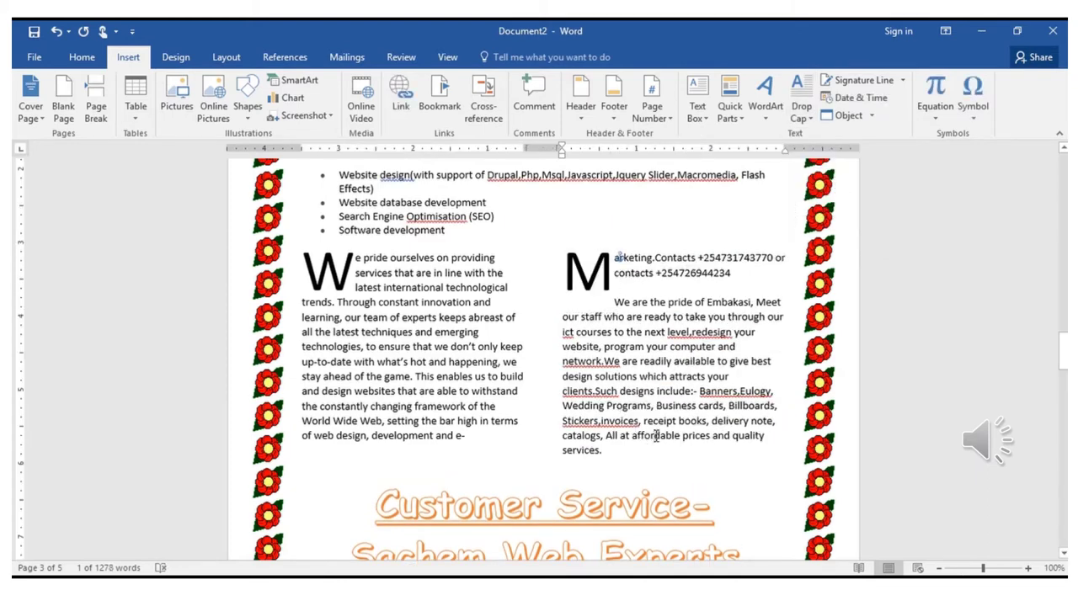
Step: Turn the 'Search Engine Optimisation' heading into grey WordArt
scroll(657, 421, "up", 4)
scroll(662, 408, "up", 3)
scroll(662, 408, "up", 5)
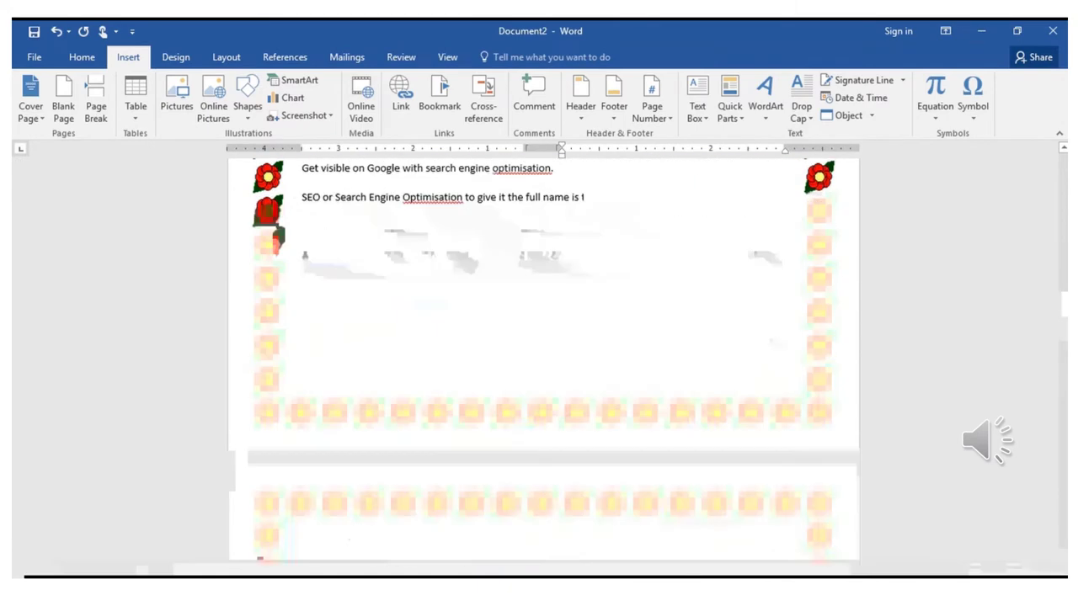
scroll(662, 407, "down", 4)
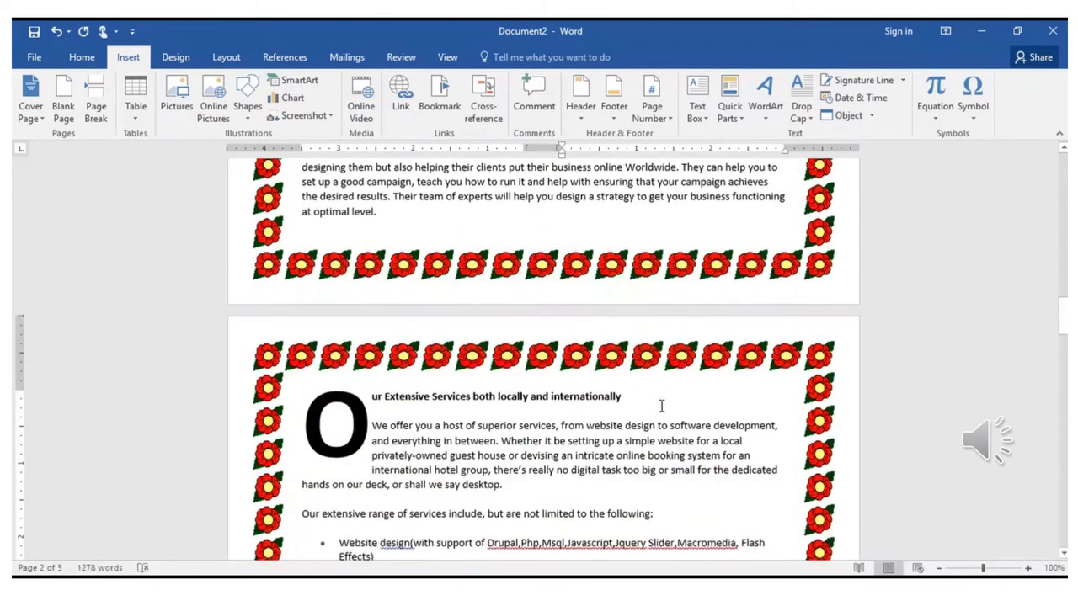
scroll(662, 407, "up", 5)
scroll(662, 408, "up", 4)
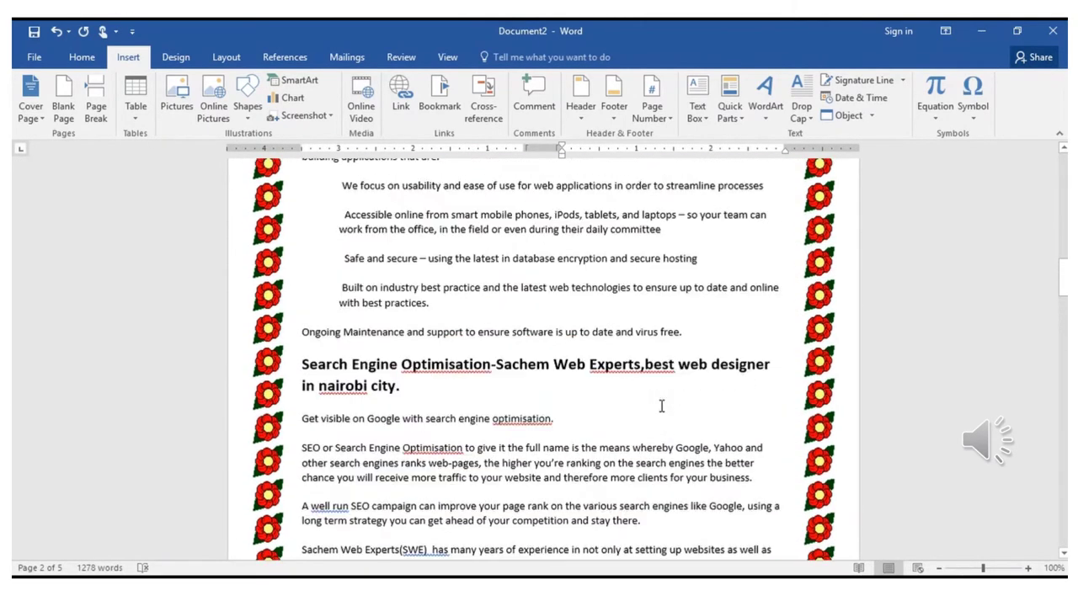
scroll(661, 405, "down", 1)
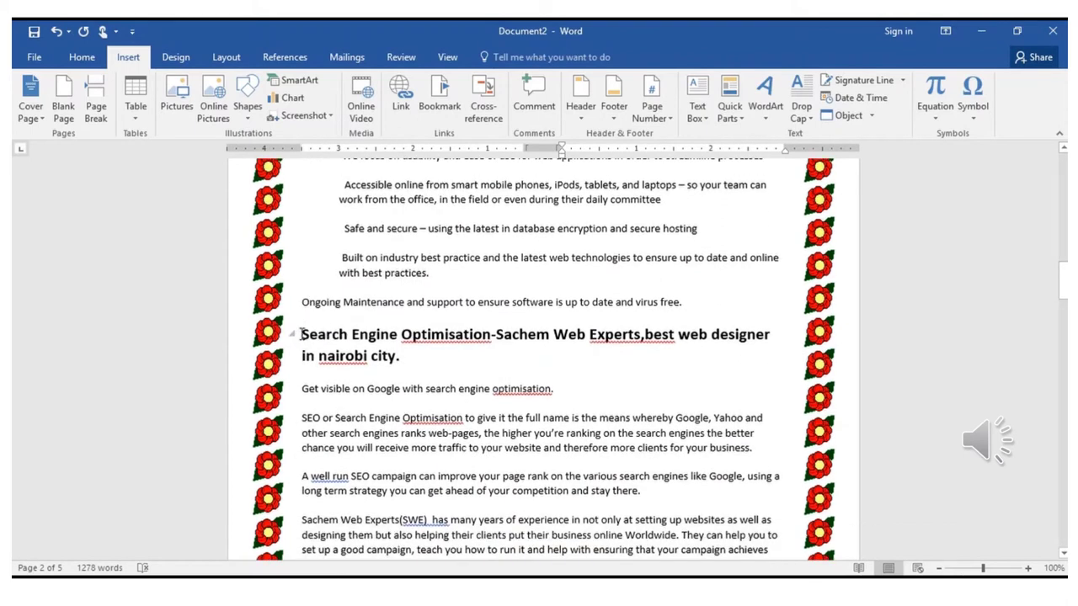
left_click_drag(302, 334, 403, 358)
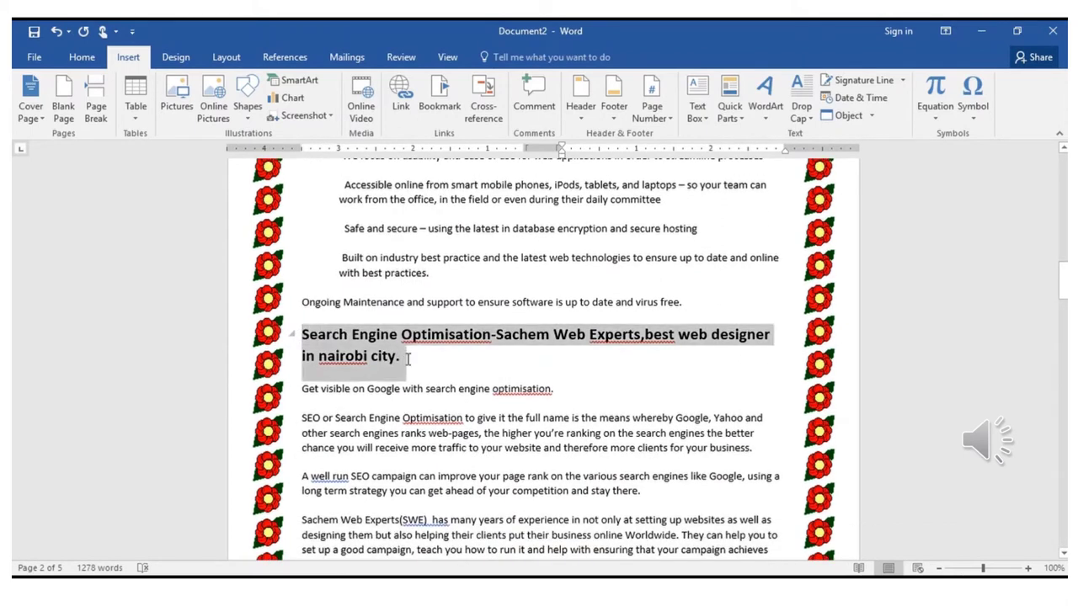
left_click(765, 97)
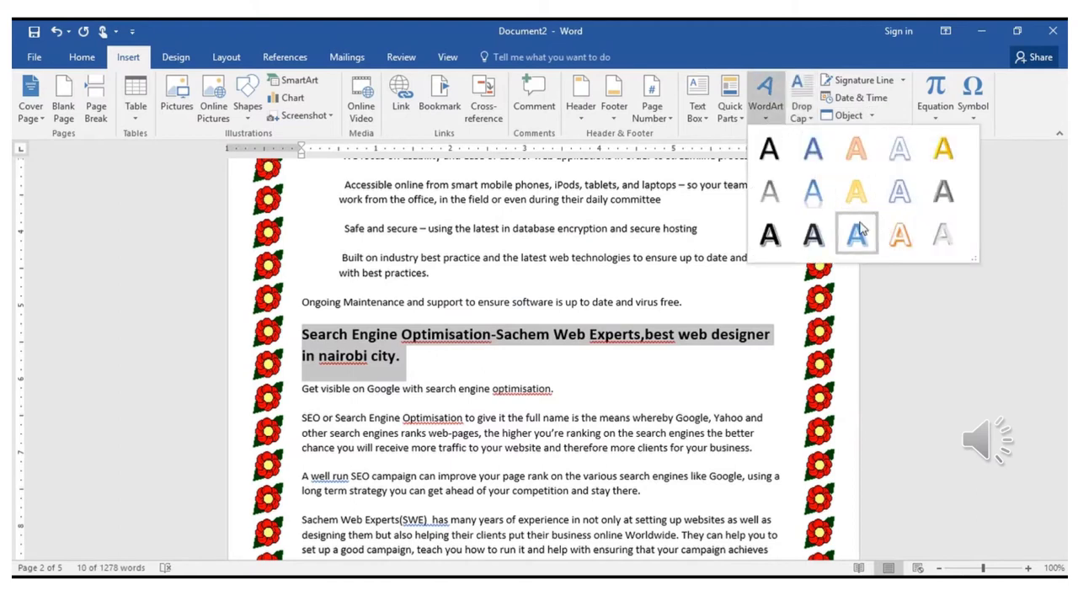
left_click(942, 195)
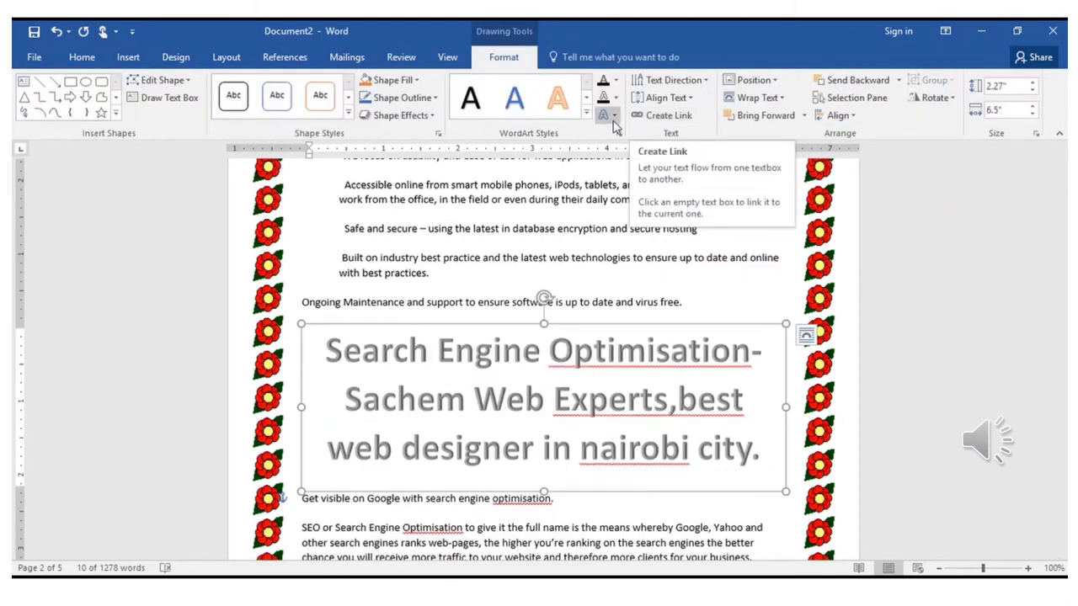
Step: Give the WordArt heading an Angle bevel text effect
left_click(587, 113)
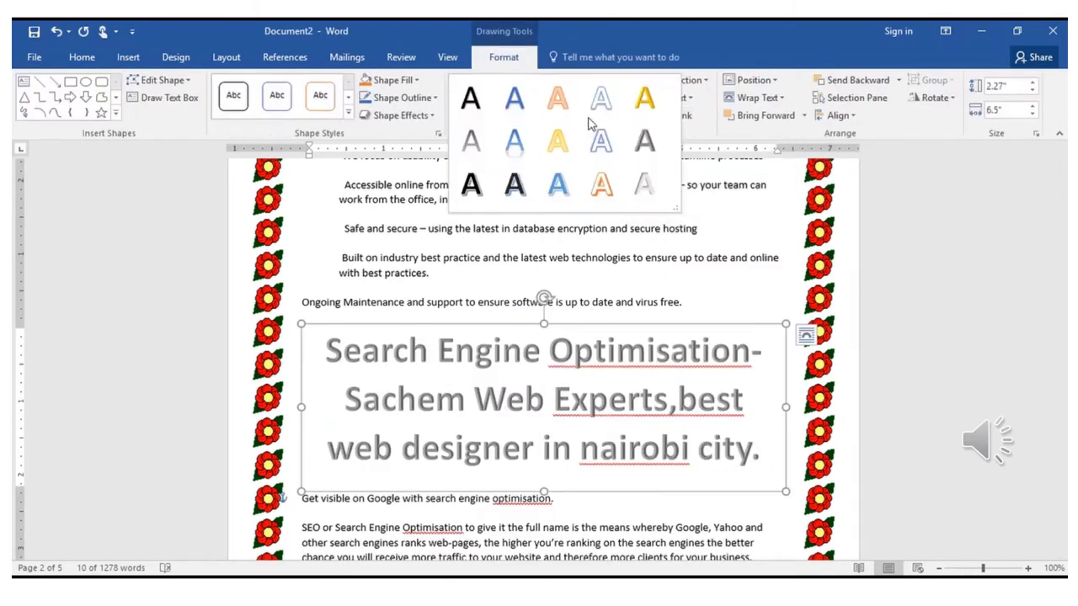
left_click(654, 55)
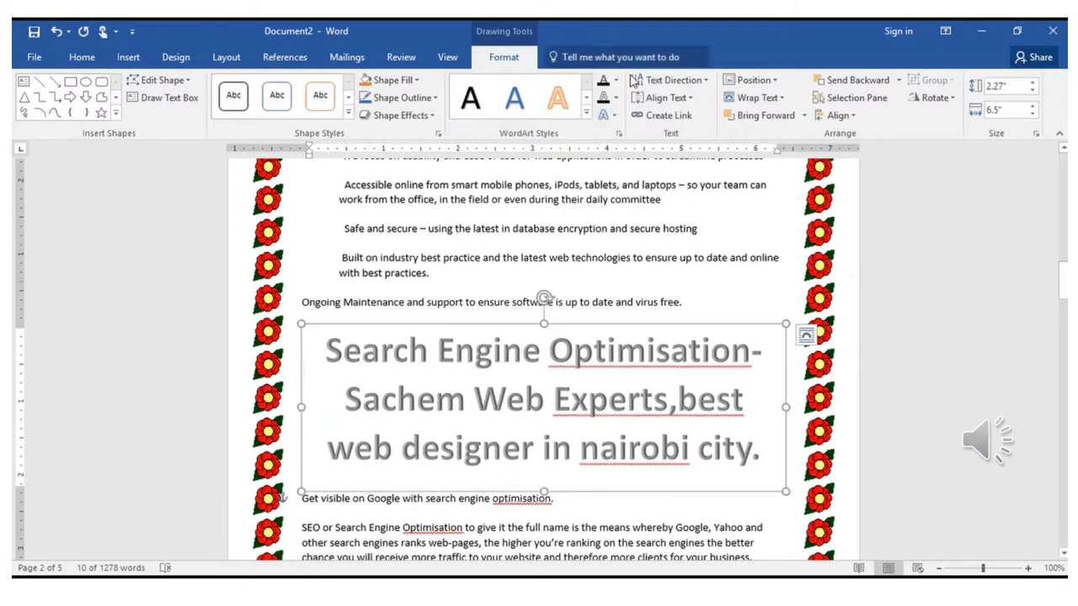
left_click(615, 116)
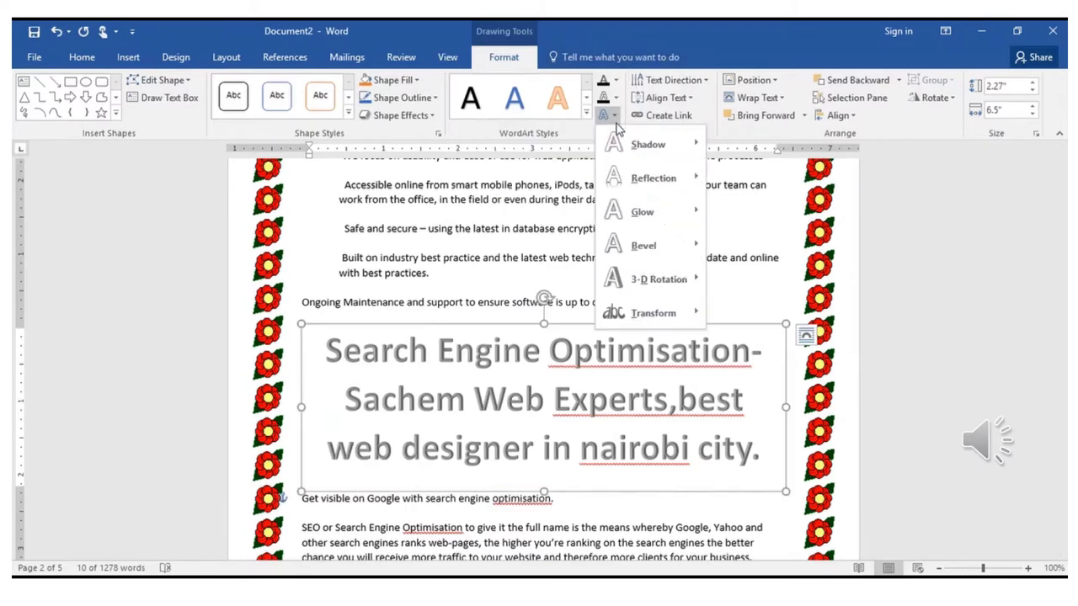
mouse_move(648, 245)
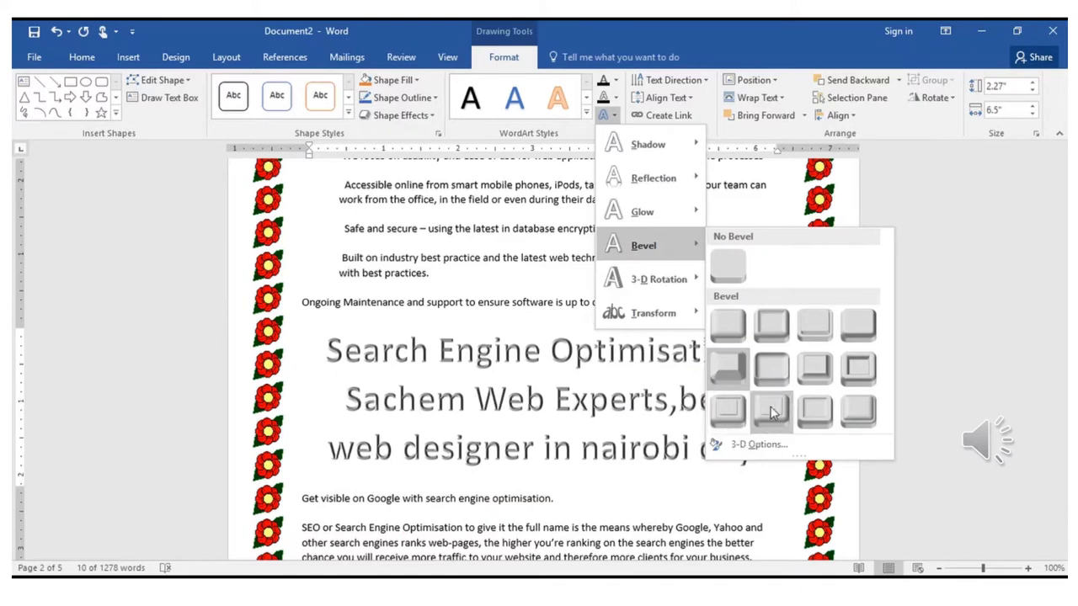
left_click(729, 366)
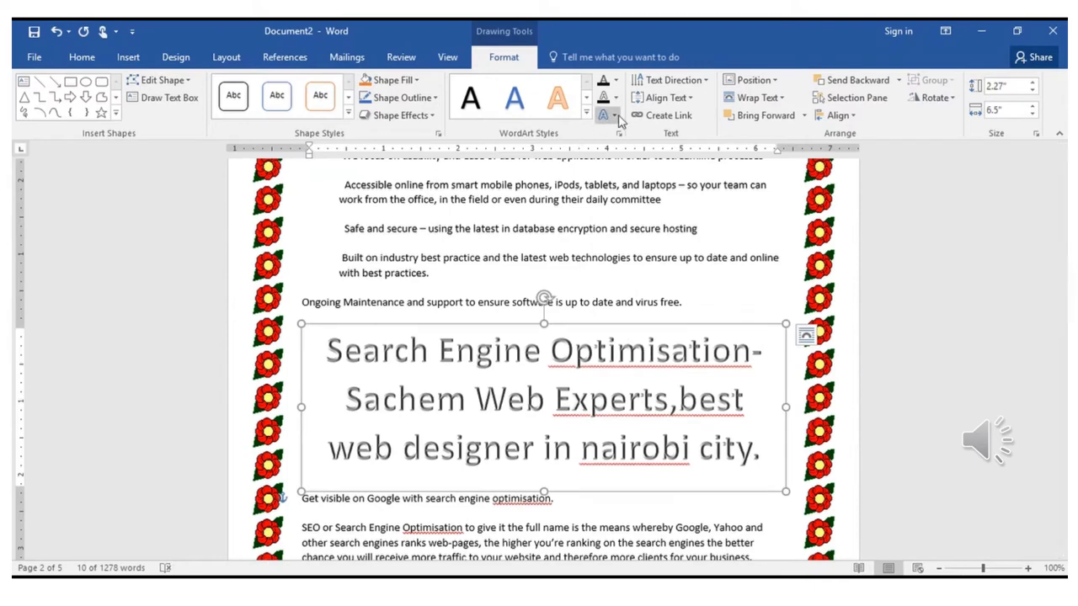
Step: Fill the heading letters light blue (RGB 79/222/251) and outline them in red
left_click(615, 80)
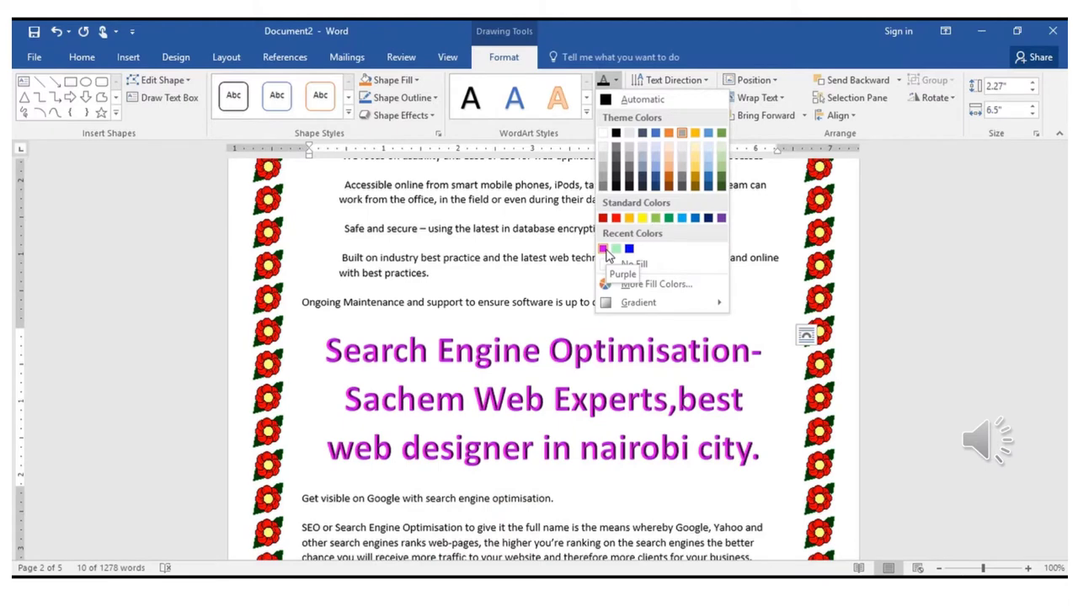
left_click(633, 284)
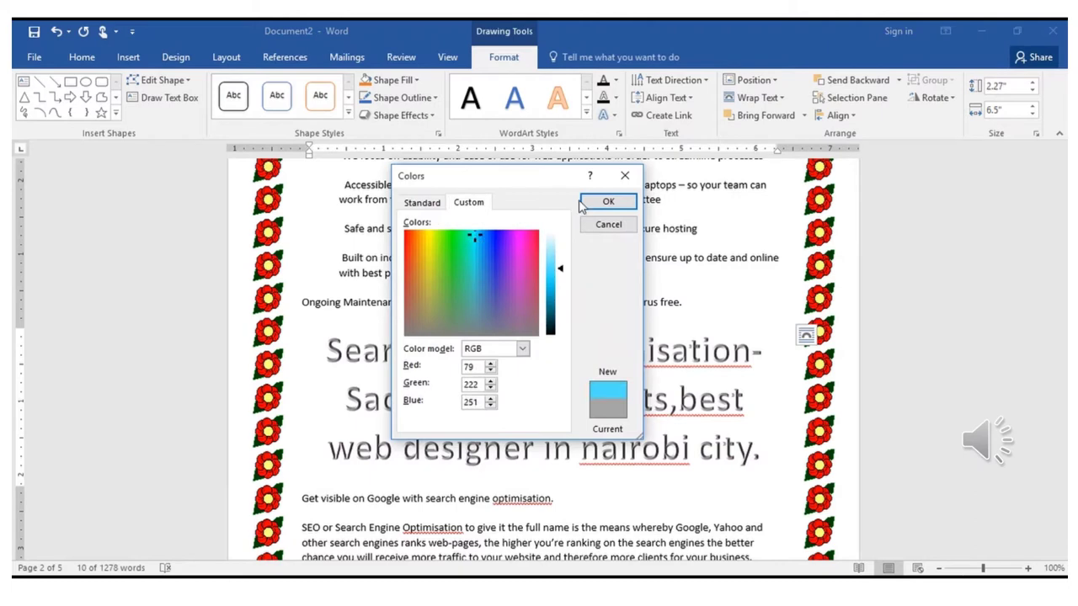
left_click(608, 202)
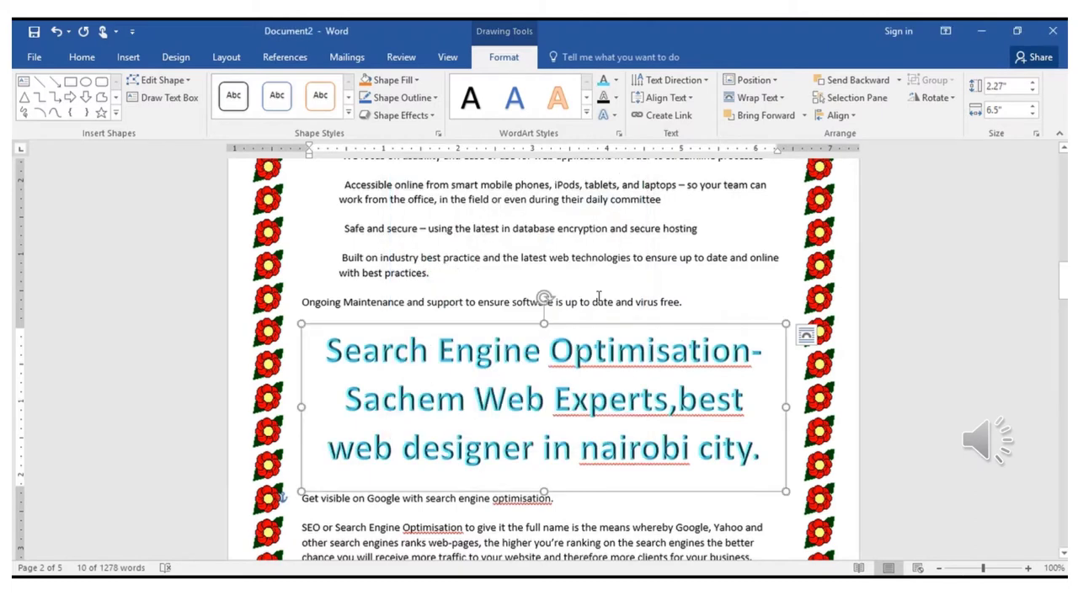
left_click(615, 98)
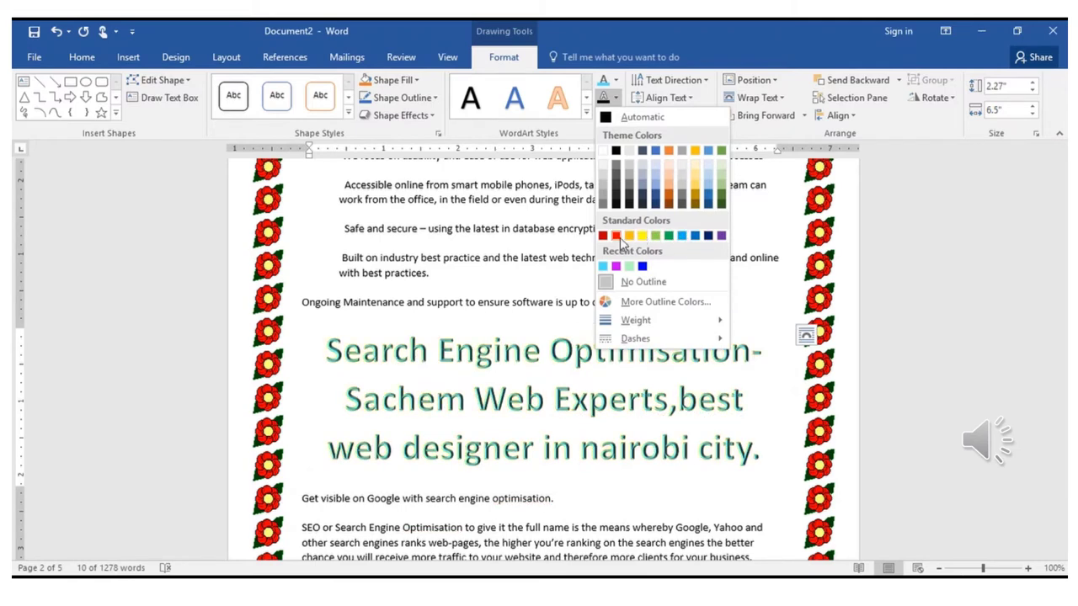
left_click(615, 236)
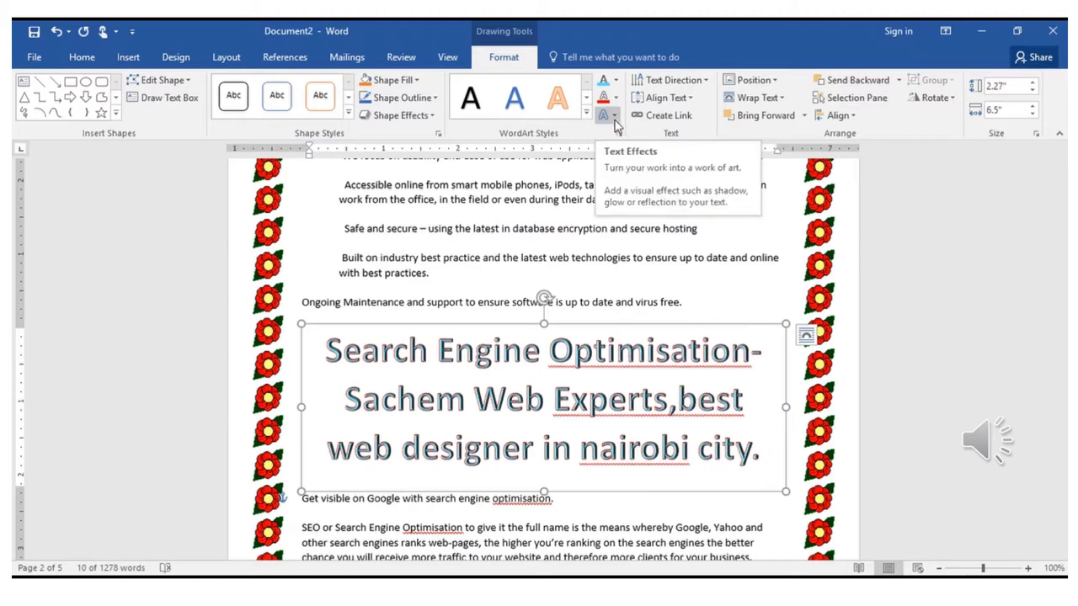
Step: Try the heading at 90° and 270° text direction, then return it to horizontal
left_click(673, 84)
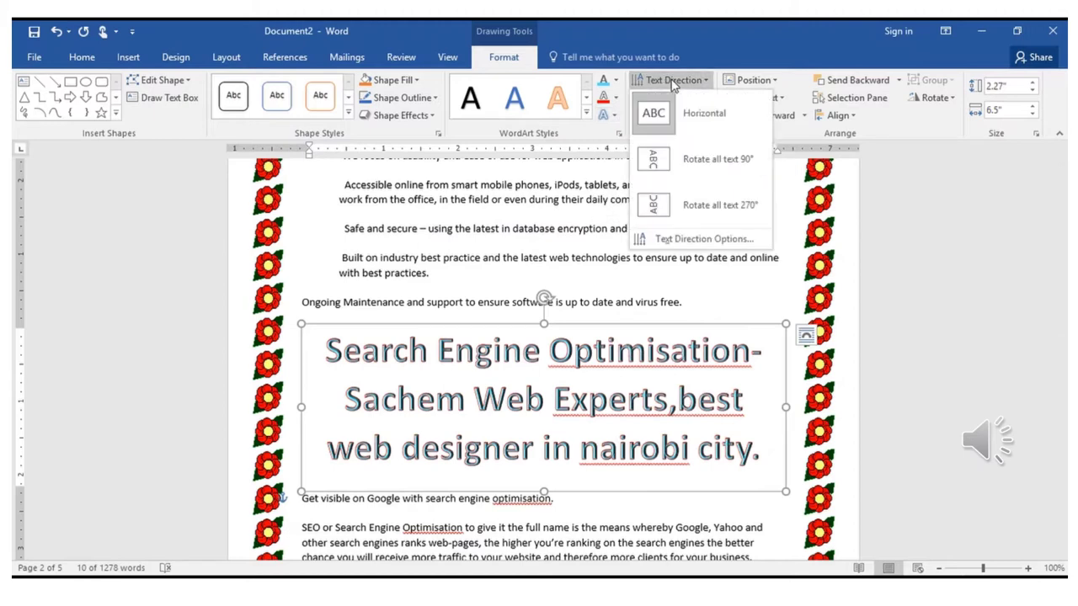
left_click(674, 158)
scroll(665, 353, "down", 3)
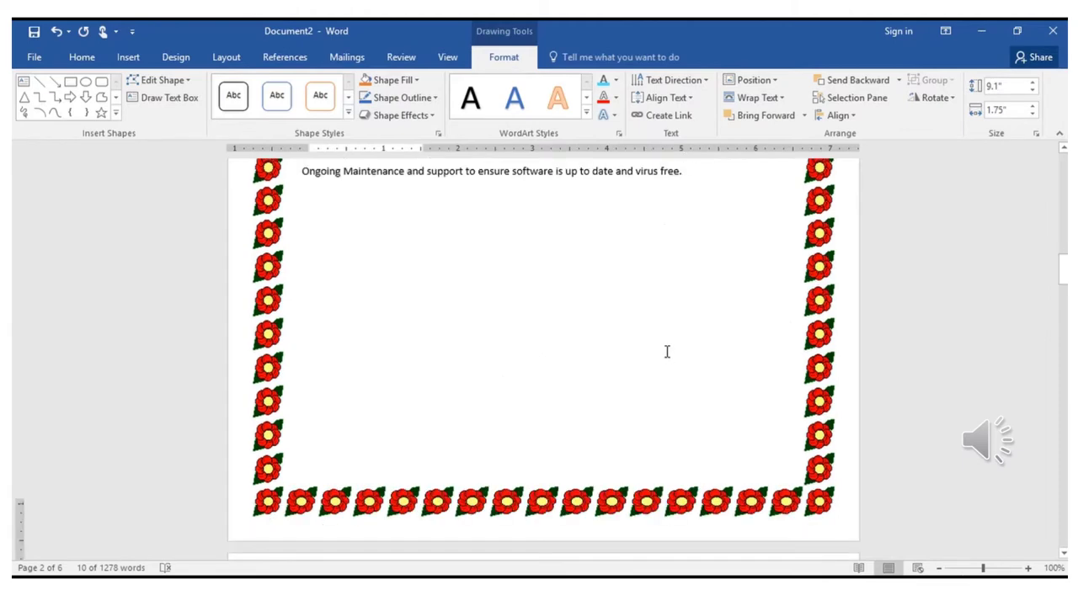
scroll(664, 354, "down", 3)
scroll(664, 354, "down", 3)
scroll(662, 344, "down", 1)
scroll(662, 344, "down", 3)
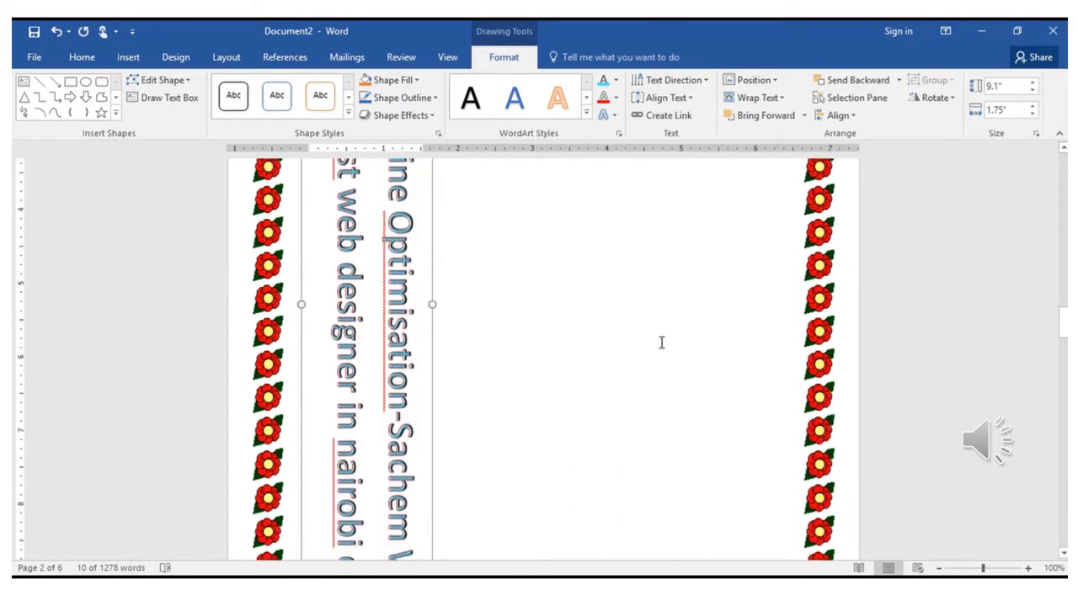
scroll(662, 344, "down", 2)
scroll(661, 343, "up", 2)
scroll(661, 342, "up", 2)
scroll(661, 341, "up", 3)
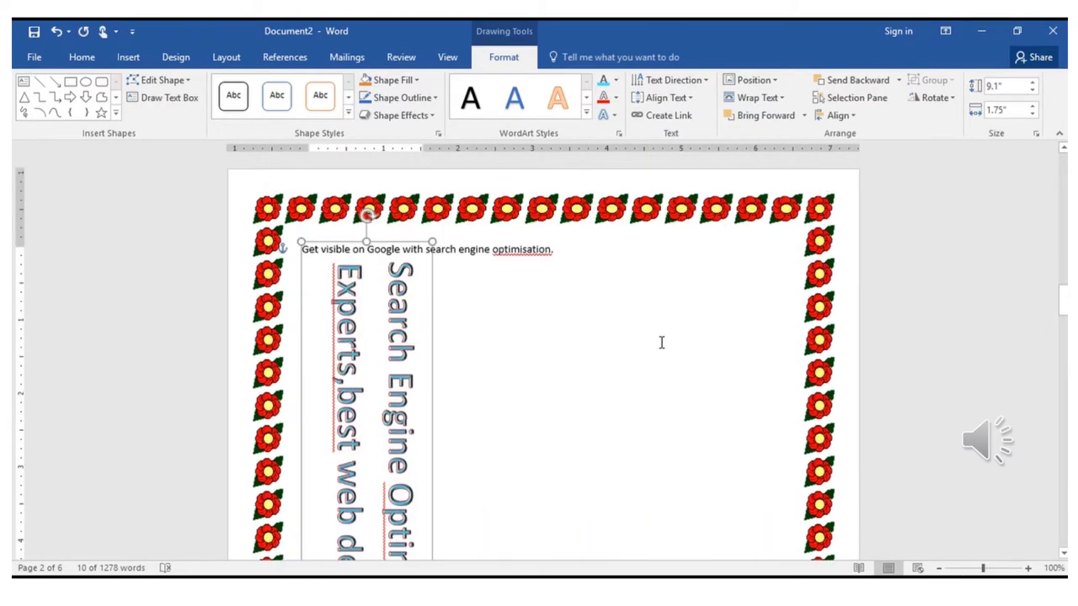
left_click(708, 87)
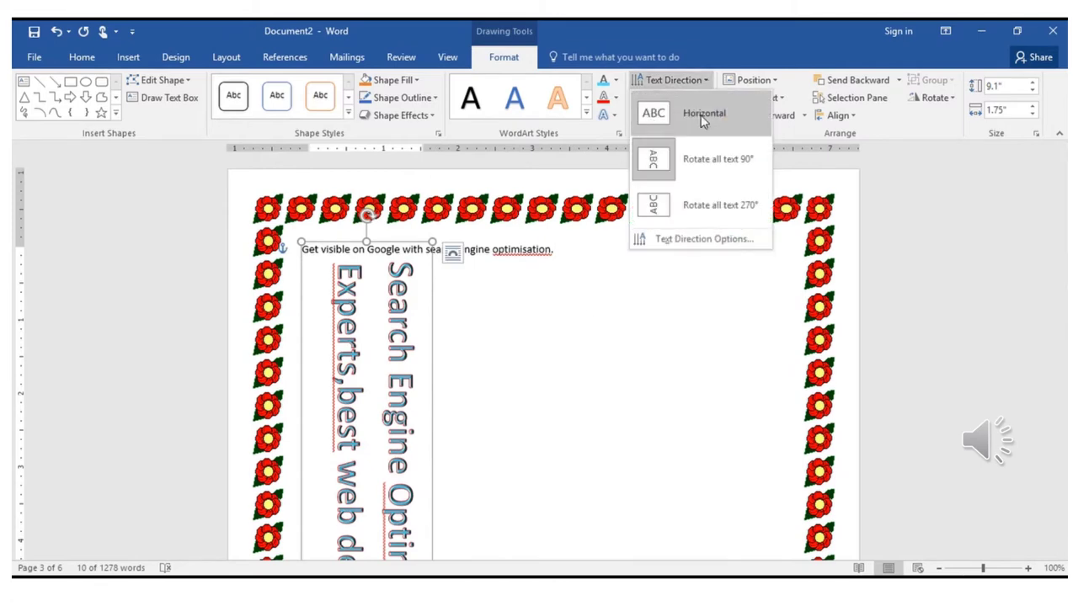
left_click(695, 206)
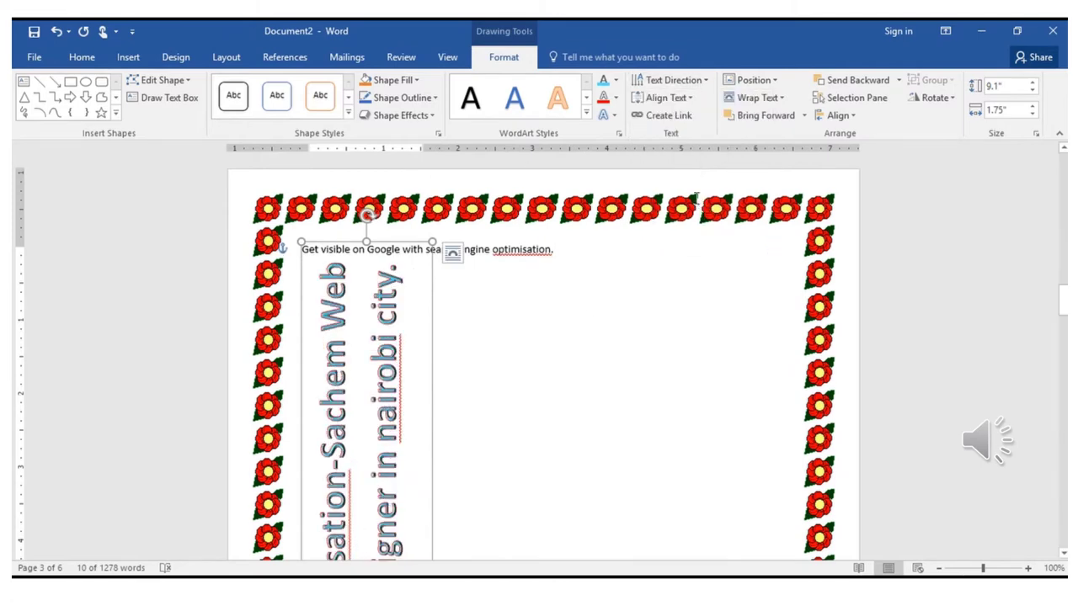
left_click(665, 80)
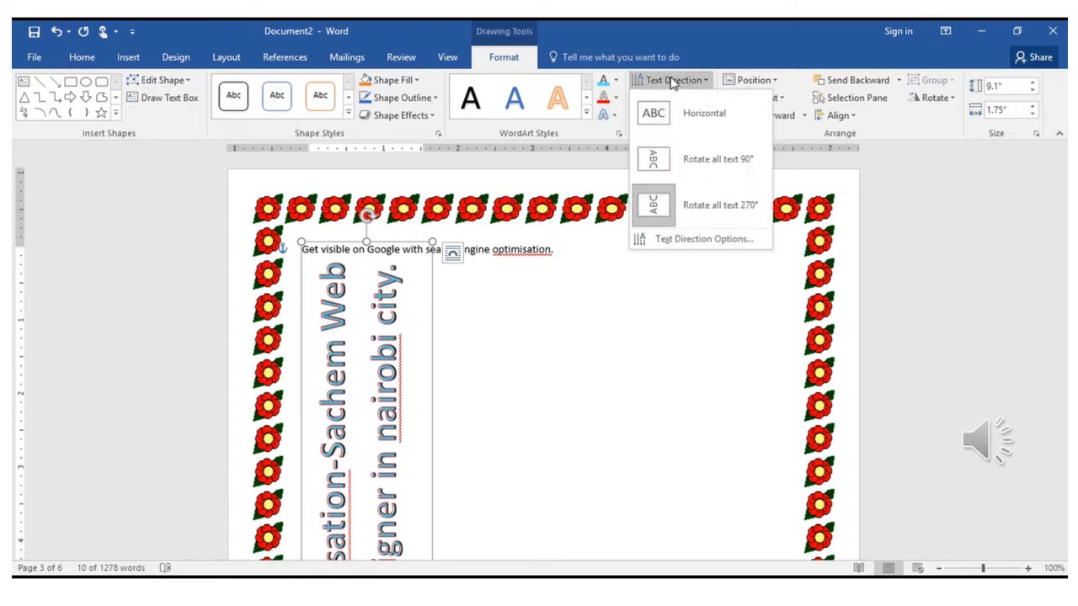
left_click(678, 114)
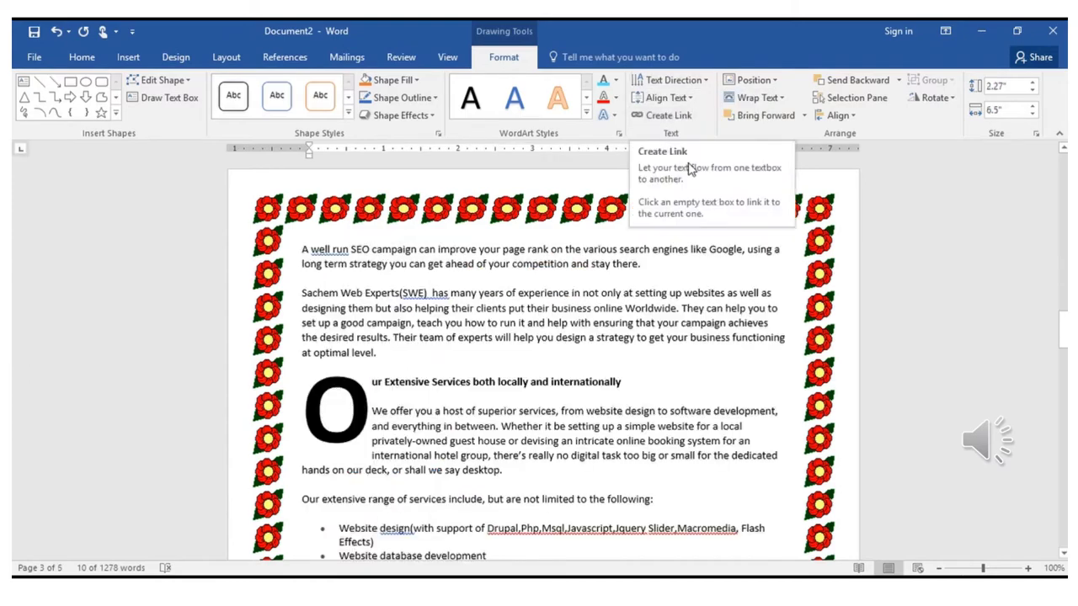
Step: Rotate the heading text 90° so it reads top to bottom
scroll(621, 229, "up", 4)
scroll(615, 240, "up", 3)
scroll(602, 253, "up", 4)
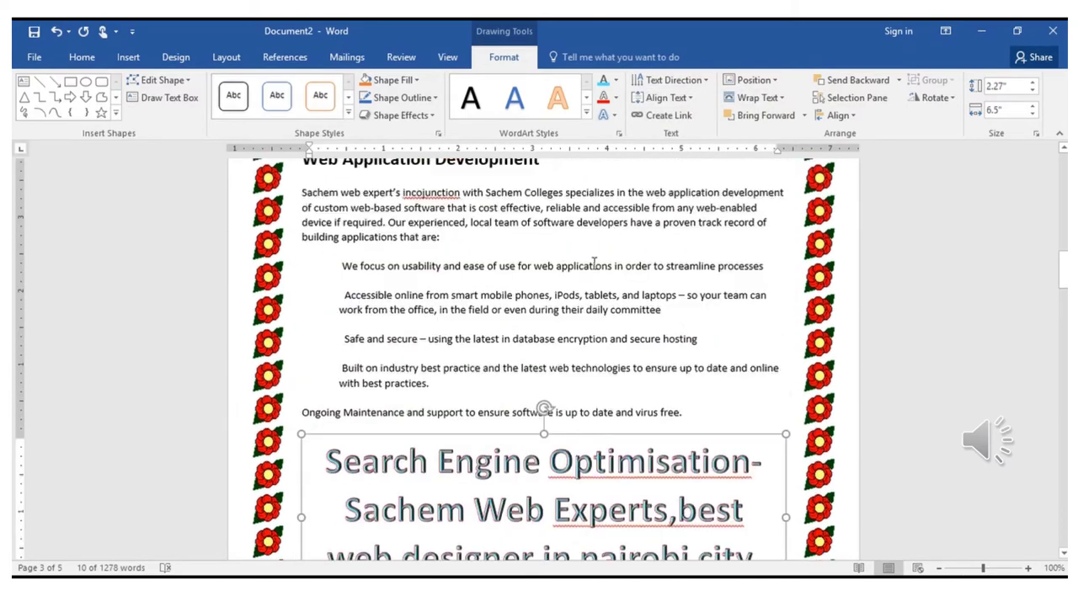
scroll(594, 263, "up", 2)
scroll(594, 264, "down", 5)
scroll(594, 263, "down", 2)
scroll(594, 264, "down", 1)
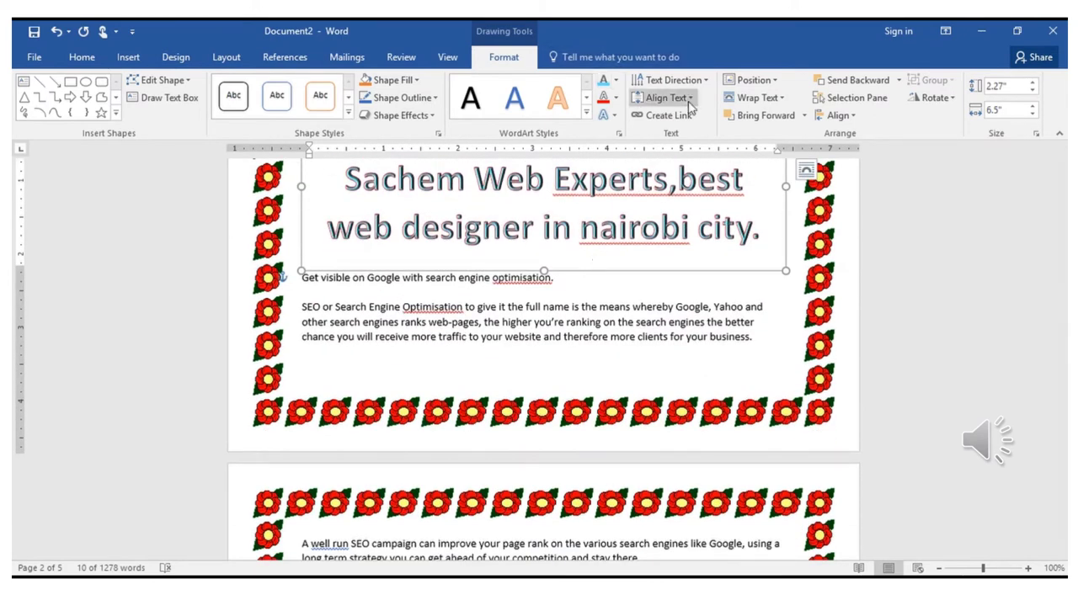
left_click(704, 80)
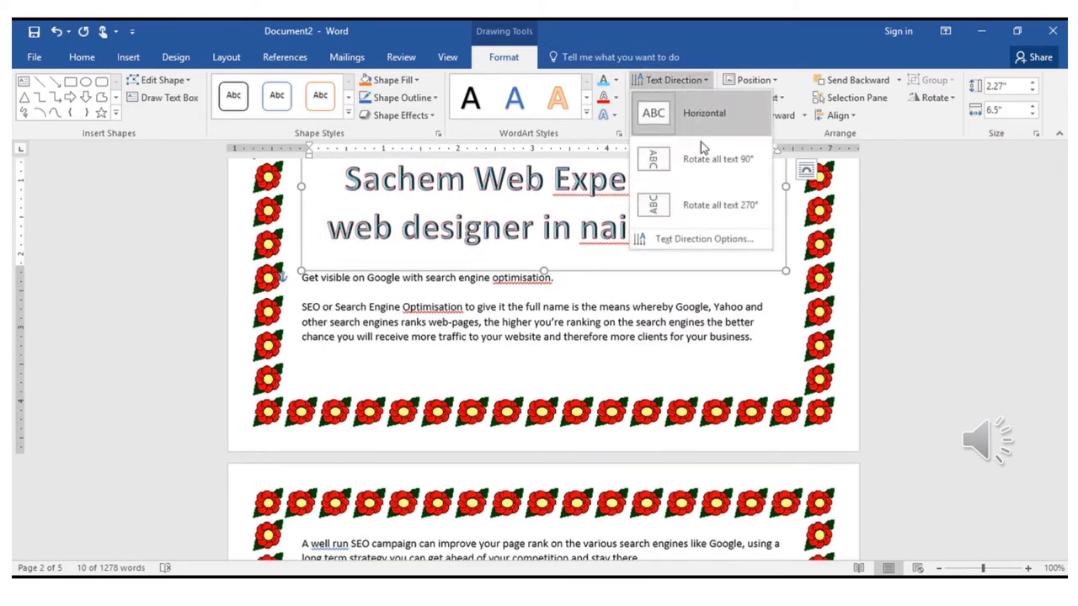
key("Escape")
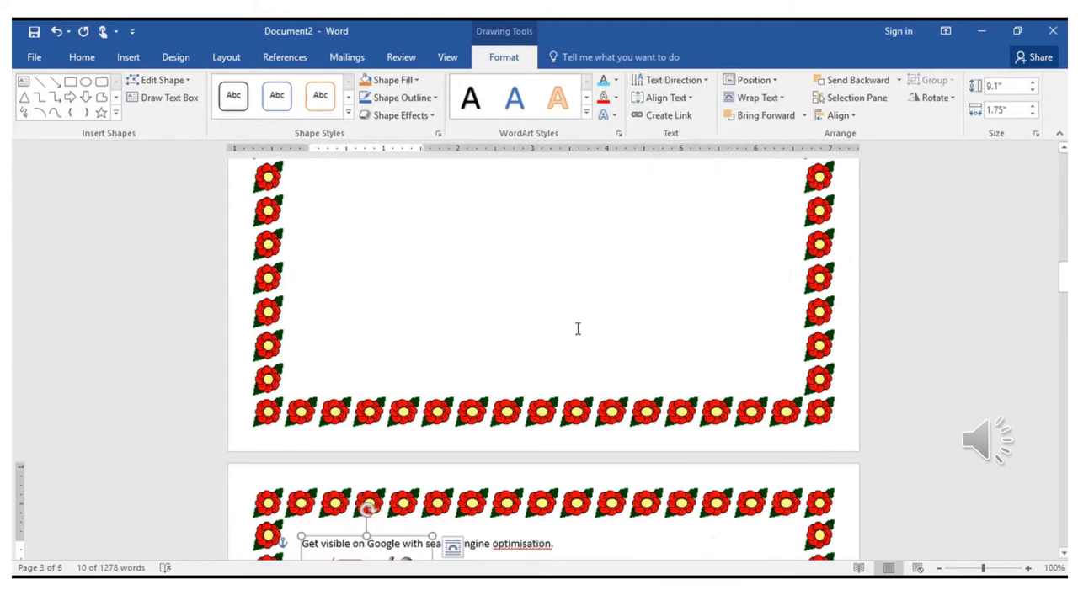
scroll(577, 329, "down", 4)
scroll(573, 311, "down", 6)
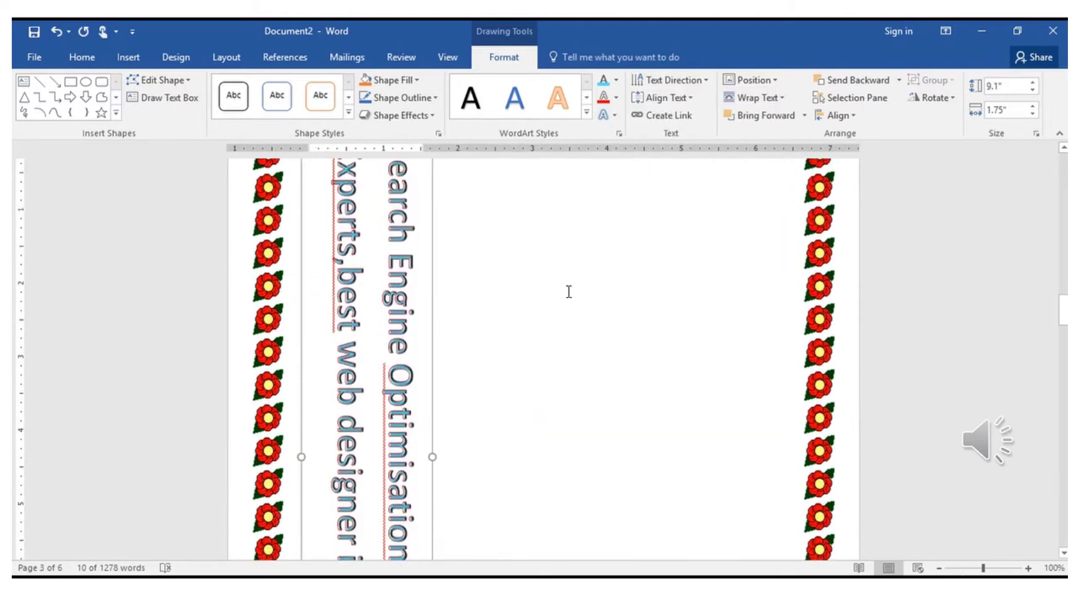
scroll(568, 291, "up", 3)
Step: Correct 'Experts,best' to 'Experts, best' in the vertical heading, then show the Insert tools
left_click(529, 308)
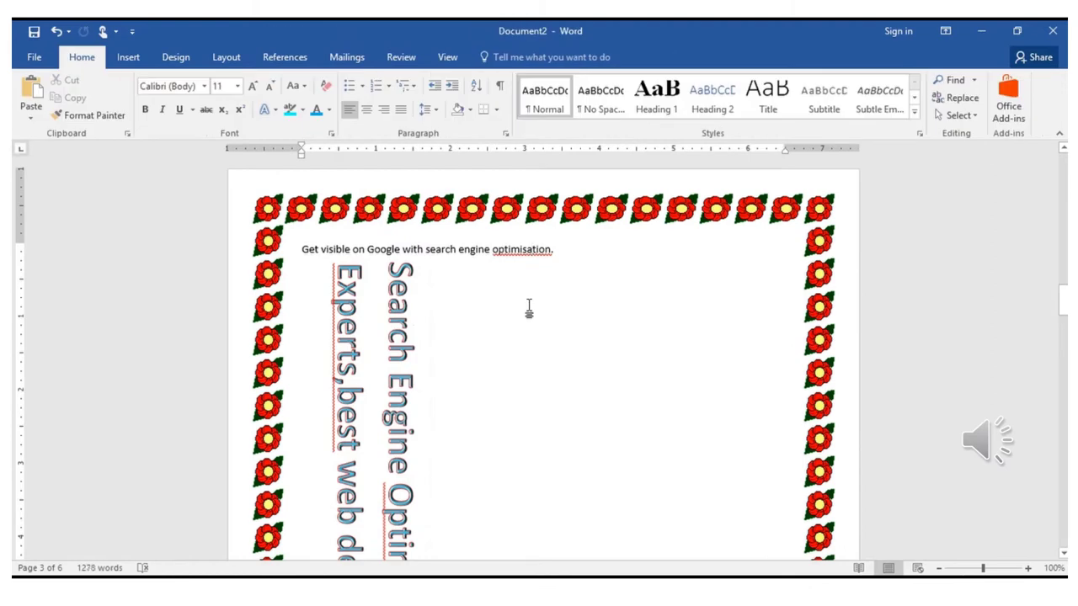
scroll(529, 308, "down", 2)
right_click(333, 276)
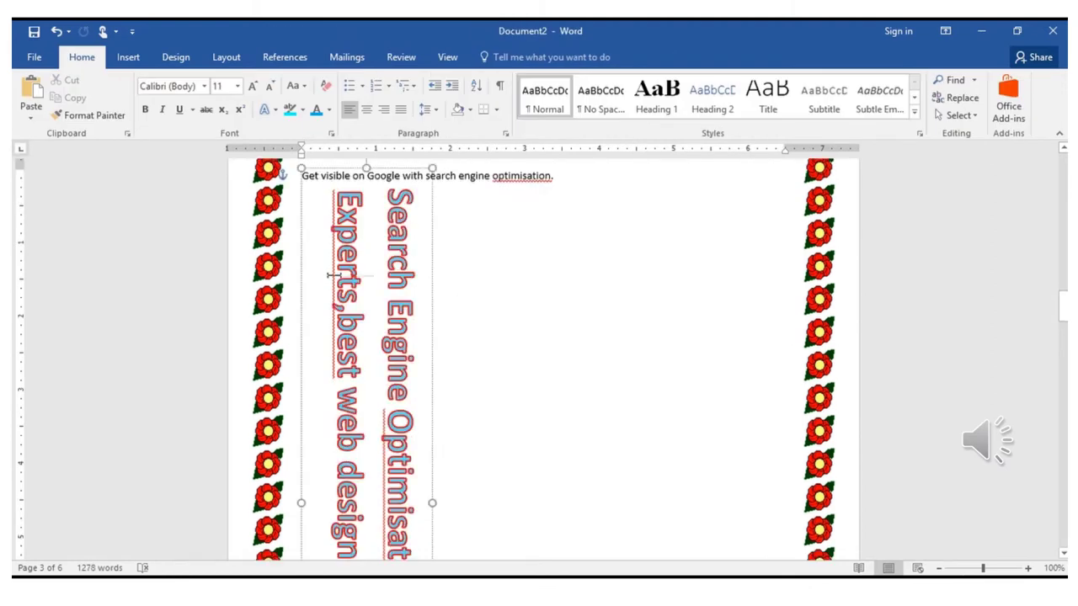
left_click(305, 202)
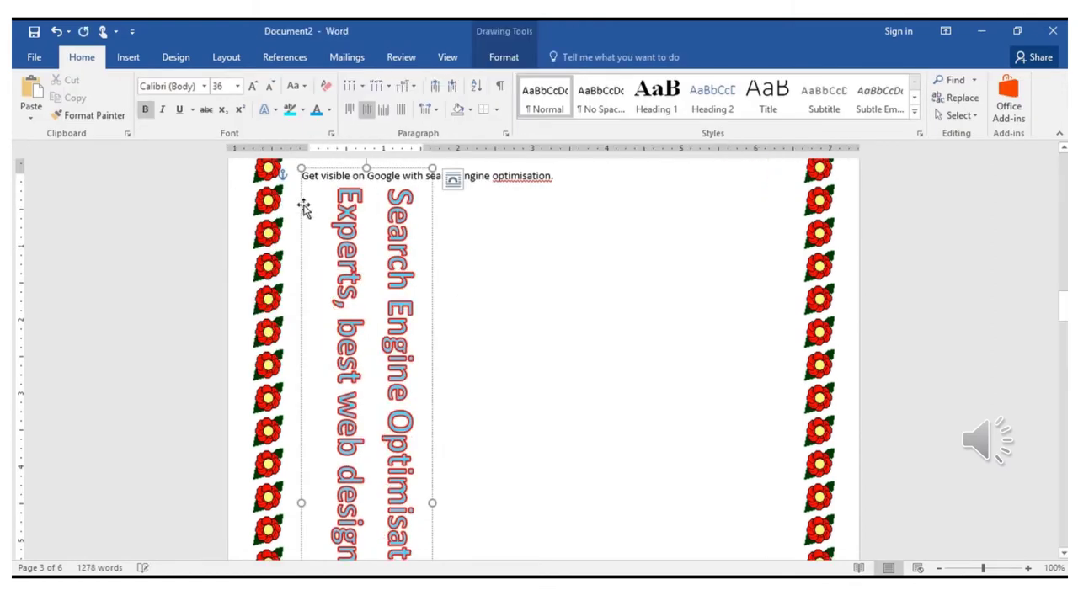
left_click(484, 282)
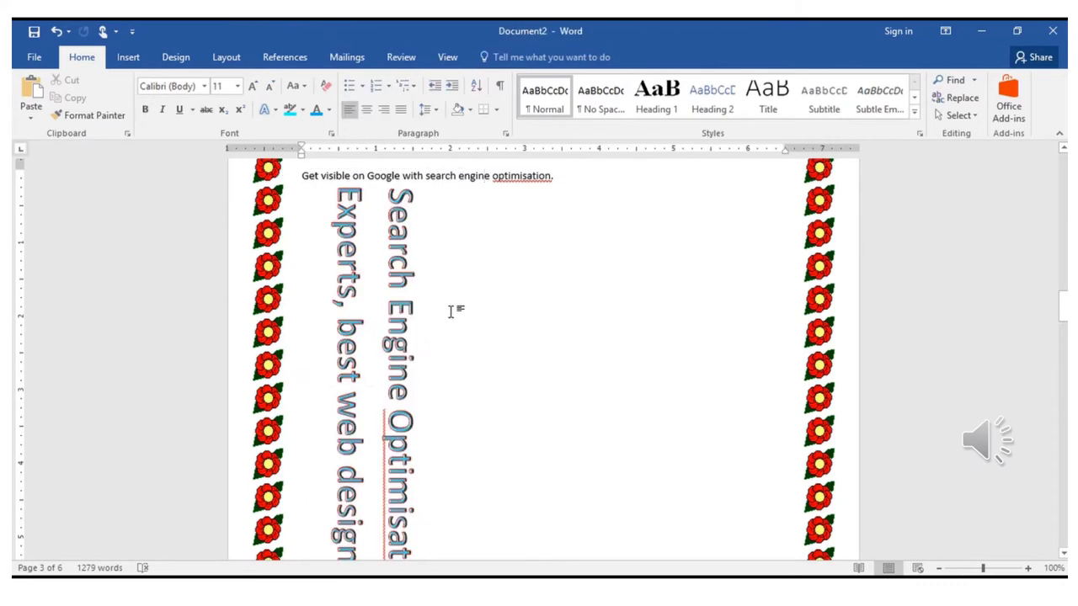
scroll(433, 362, "down", 2)
scroll(433, 360, "down", 4)
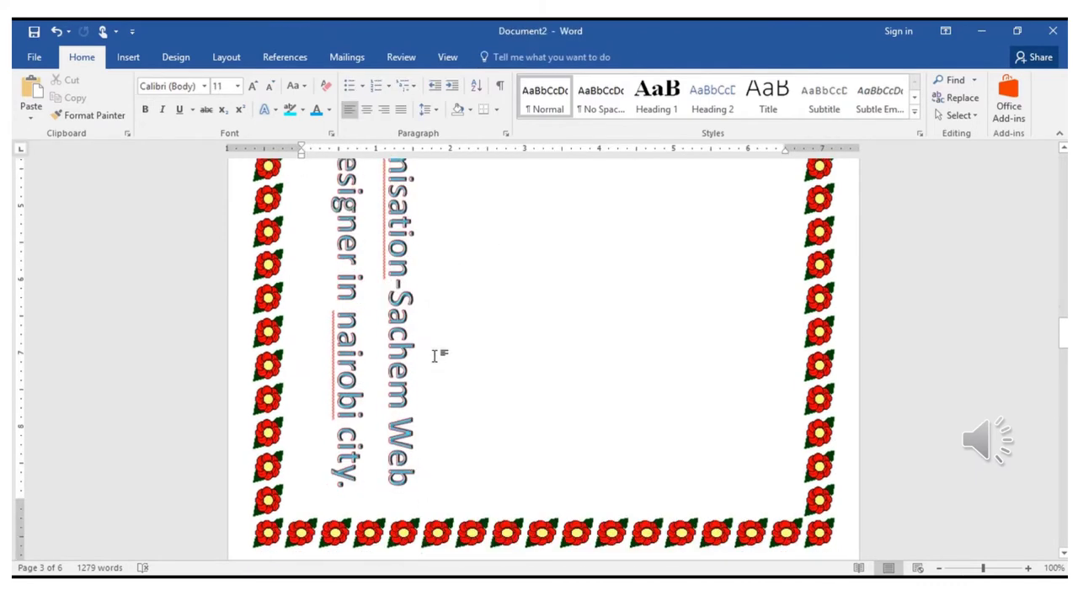
scroll(434, 358, "up", 5)
scroll(434, 356, "up", 2)
scroll(434, 356, "up", 1)
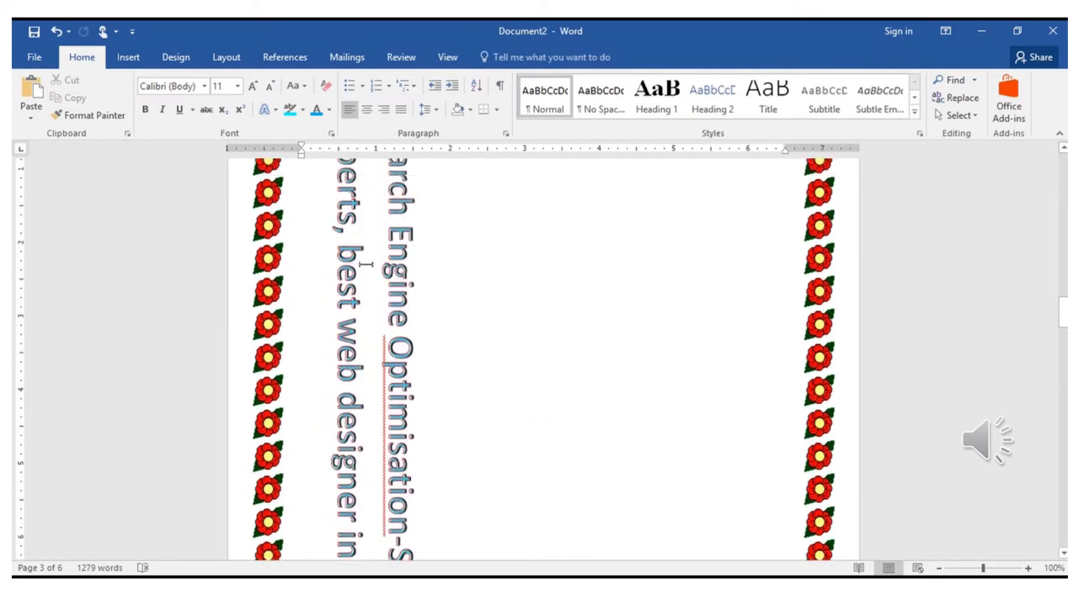
left_click(128, 57)
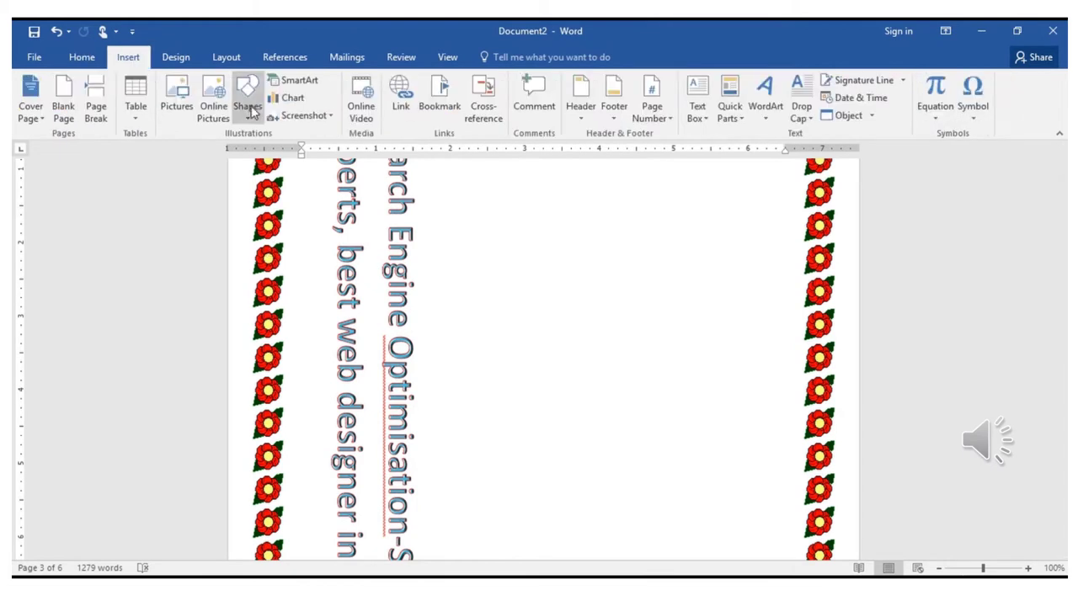
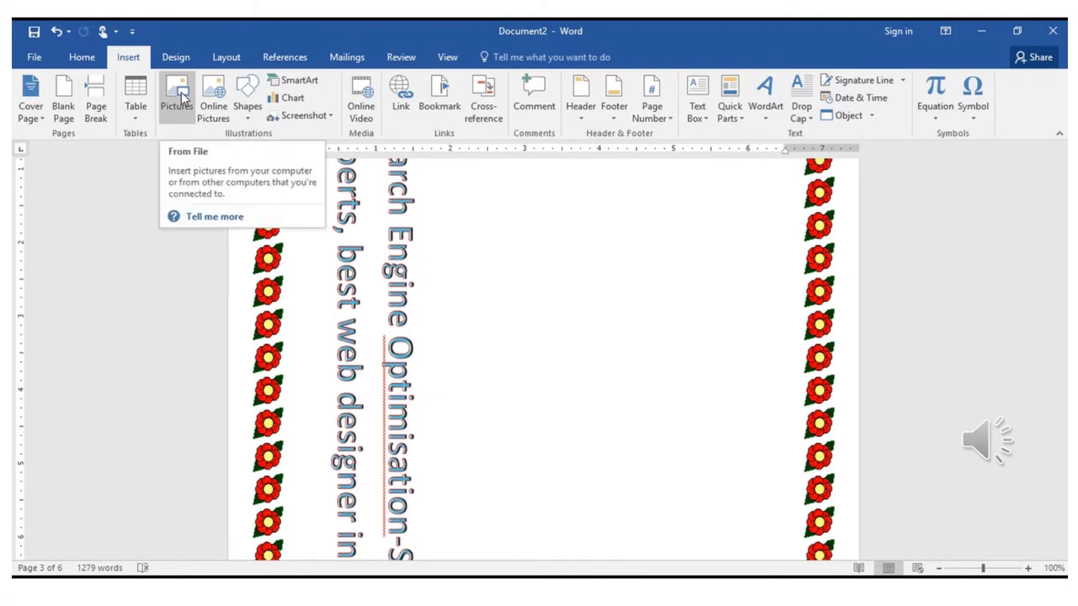
Step: Insert the Austin Sidebar built-in text box beside the vertical WordArt on page 3
left_click(698, 99)
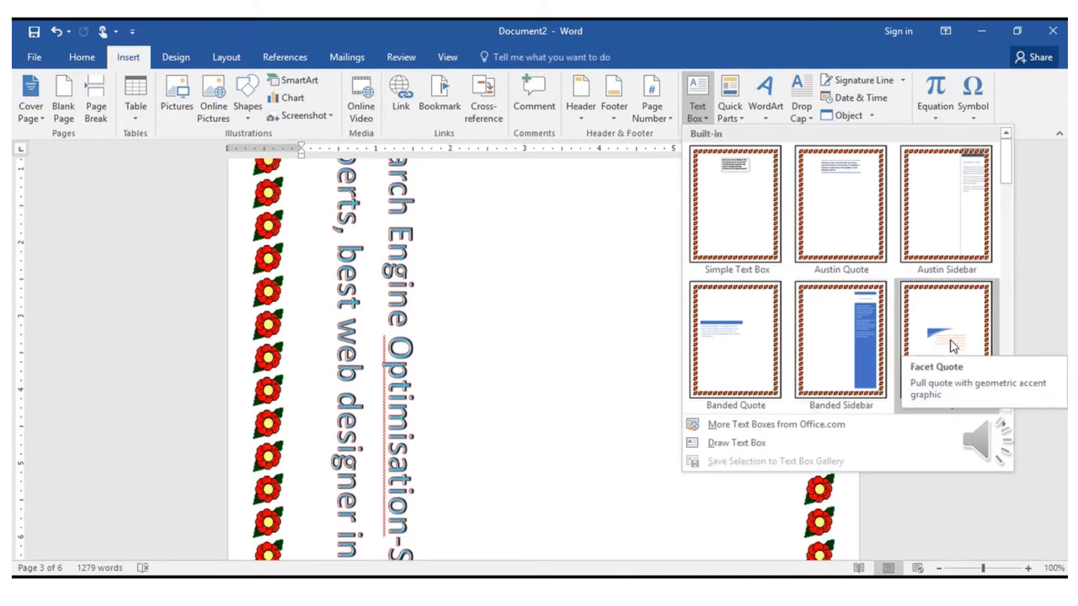
left_click(958, 216)
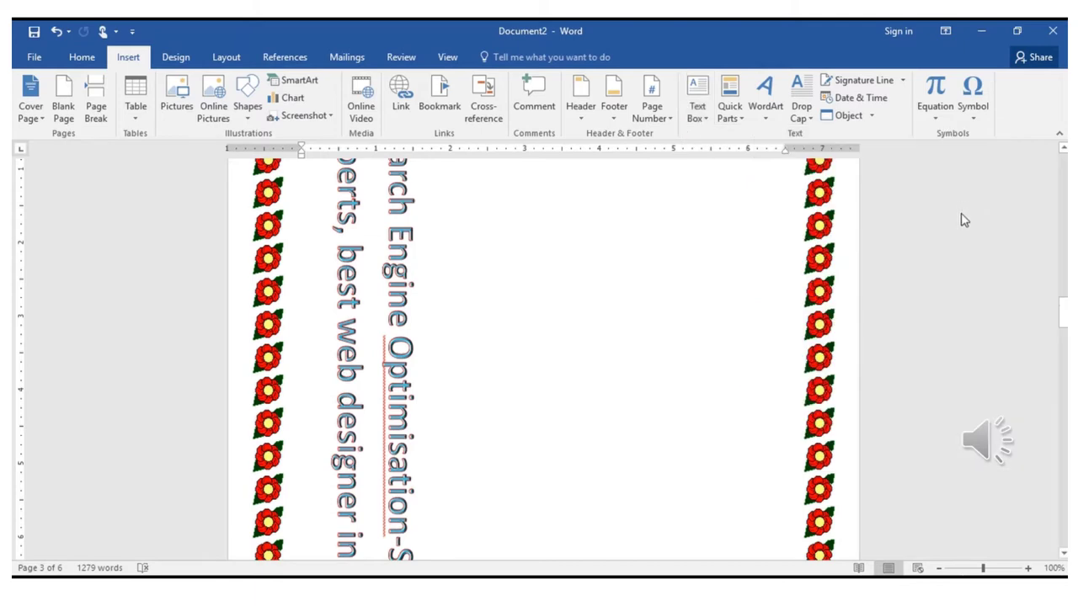
scroll(671, 310, "down", 2)
Step: Type 'Sachem Kenya' into the sidebar's [Sidebar Title] placeholder
scroll(671, 310, "down", 2)
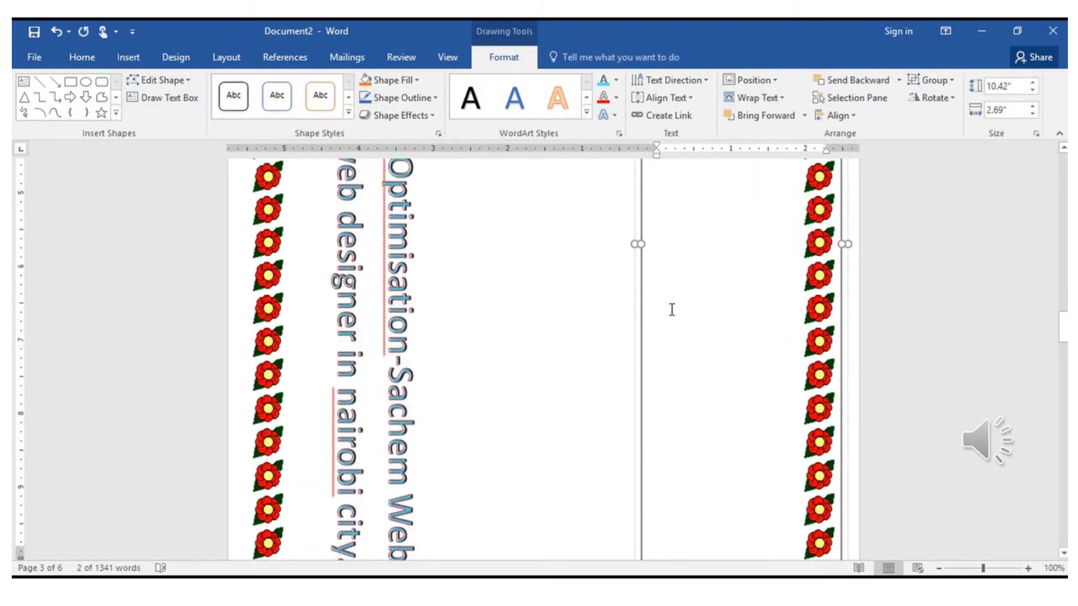
scroll(671, 310, "down", 3)
scroll(671, 310, "up", 2)
scroll(671, 310, "up", 4)
scroll(671, 310, "up", 3)
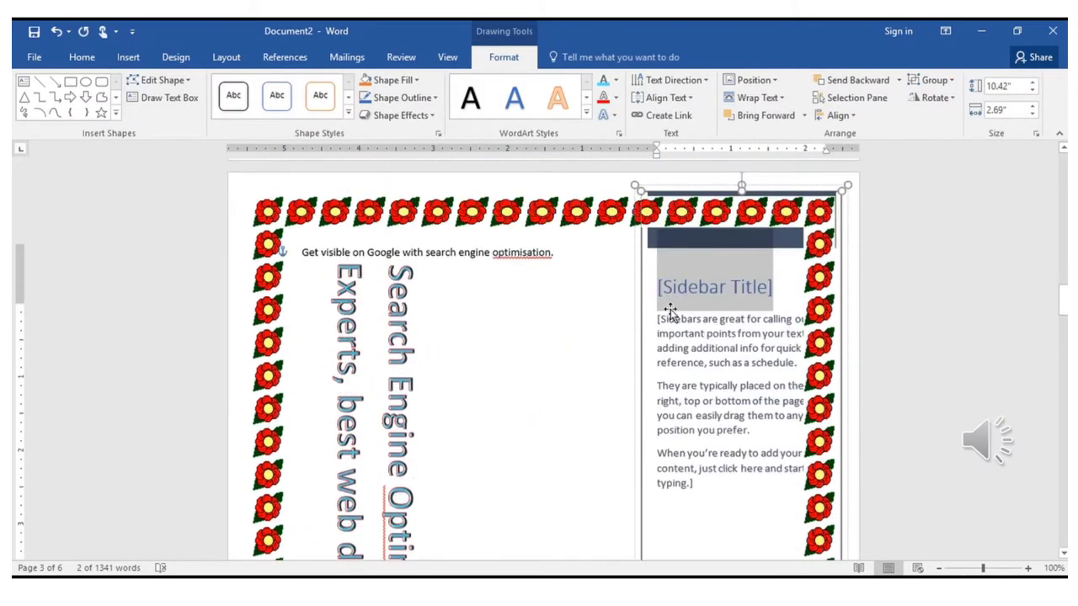
scroll(726, 403, "up", 2)
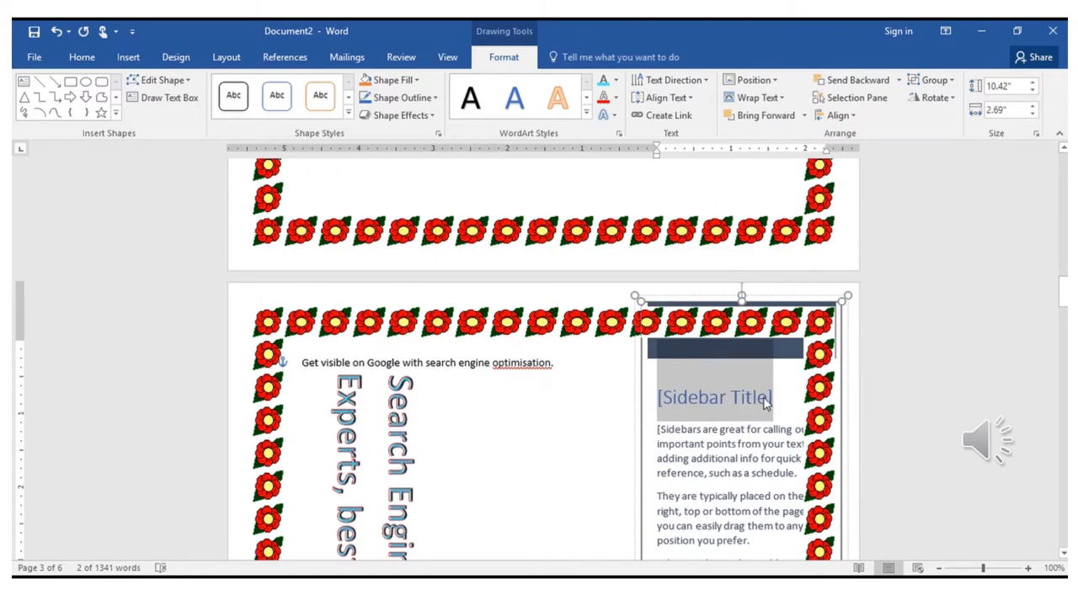
type("Sachem Kenya")
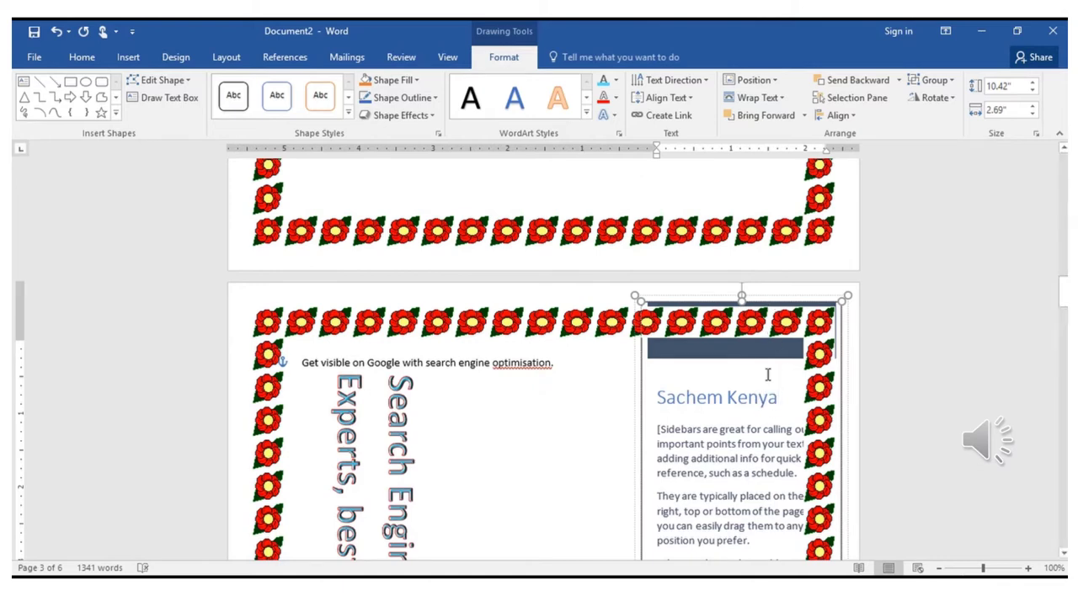
Step: Make the sidebar box shorter and widen it toward the WordArt, to 4.53" wide by 7.76" high
left_click_drag(846, 296, 755, 418)
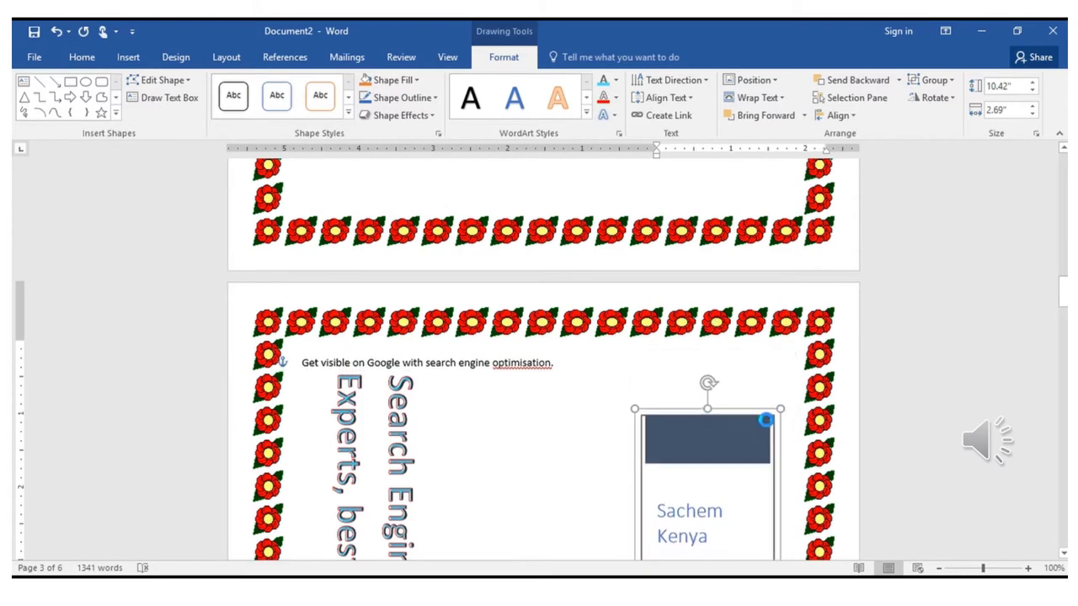
scroll(688, 354, "down", 10)
scroll(688, 355, "down", 3)
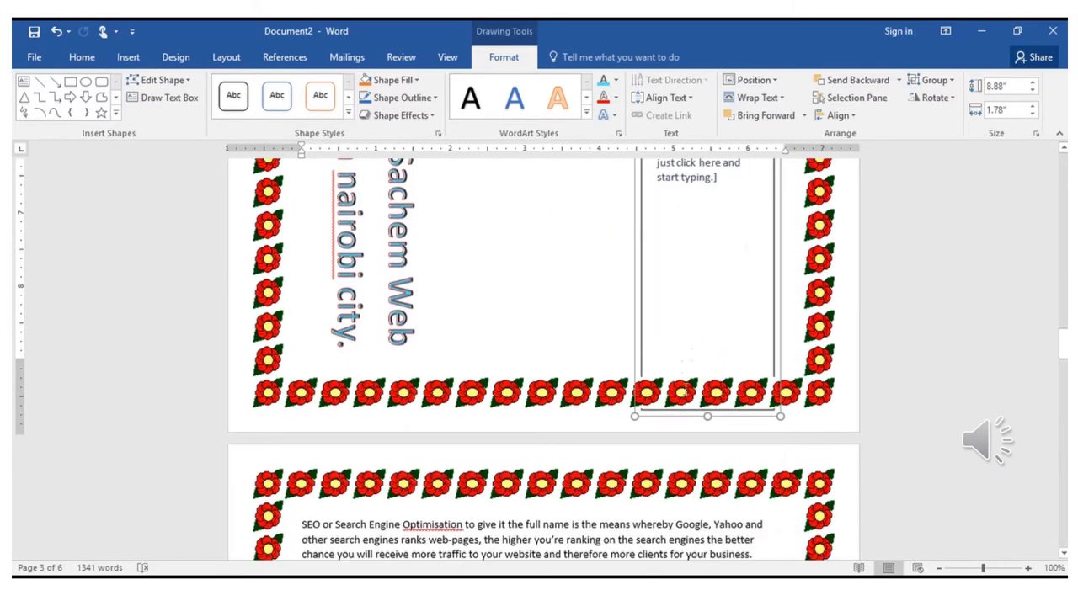
left_click_drag(707, 414, 722, 336)
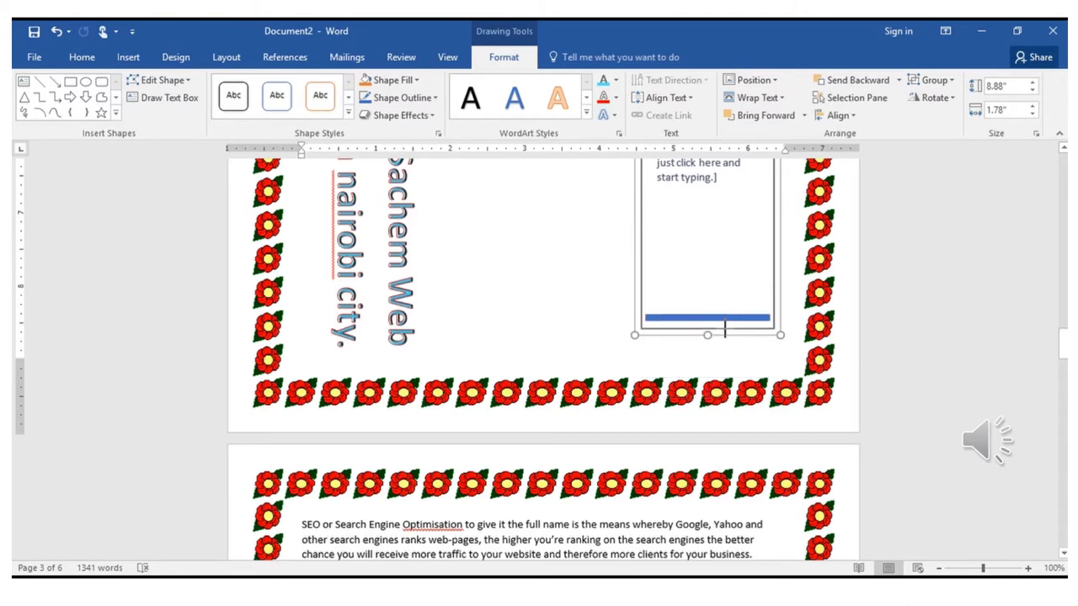
scroll(638, 507, "up", 5)
scroll(637, 508, "up", 5)
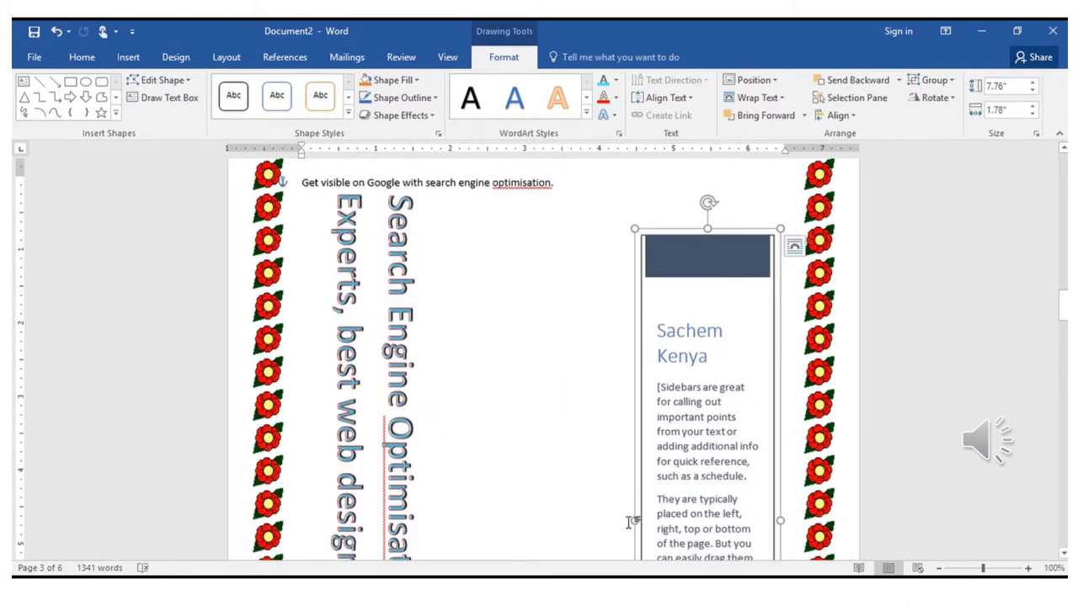
left_click_drag(634, 522, 429, 521)
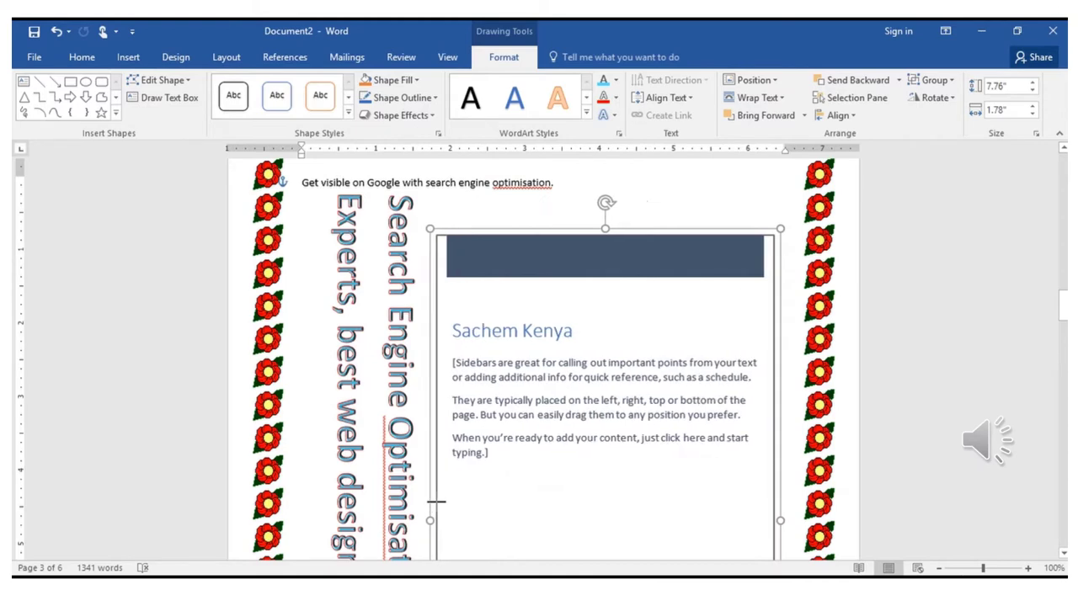
scroll(567, 406, "down", 5)
scroll(567, 406, "up", 2)
scroll(567, 405, "up", 2)
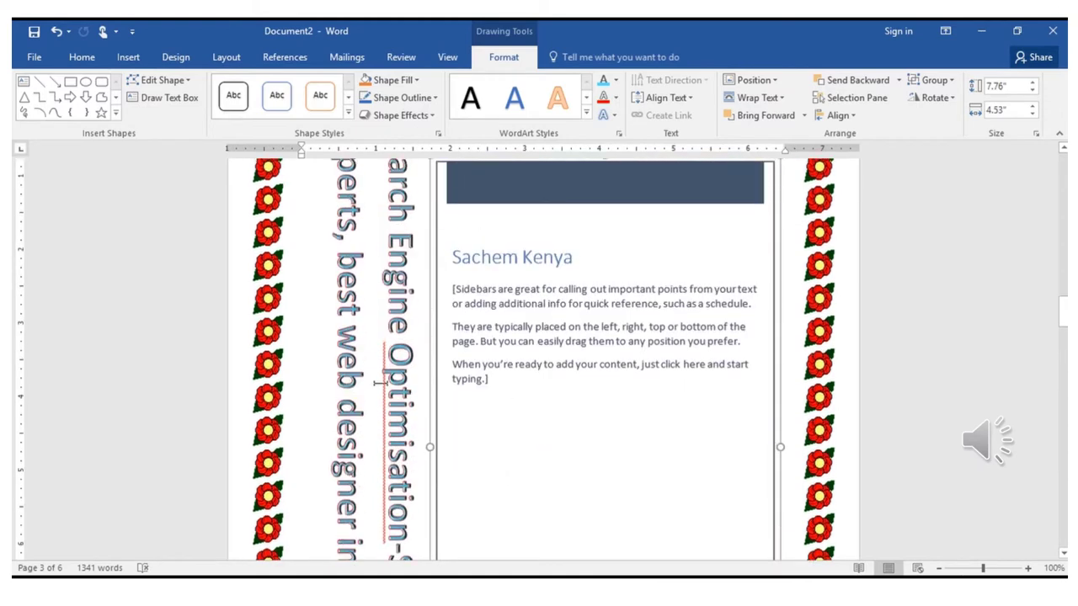
Step: Ignore all spelling flags on 'Optimisation' and select all of the sidebar's placeholder text
right_click(384, 394)
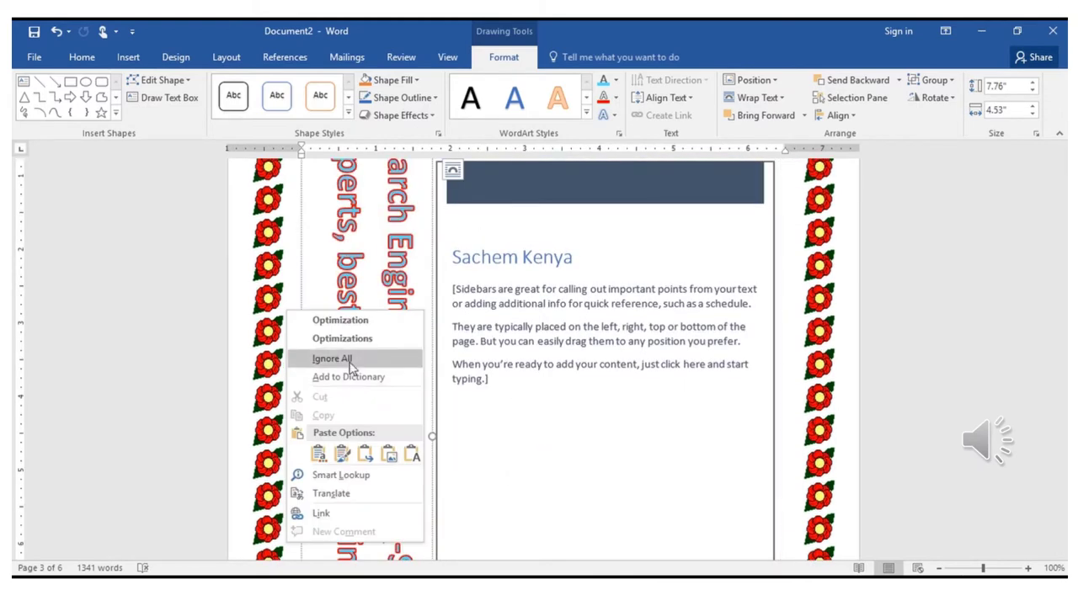
left_click(337, 357)
left_click(483, 410)
right_click(387, 427)
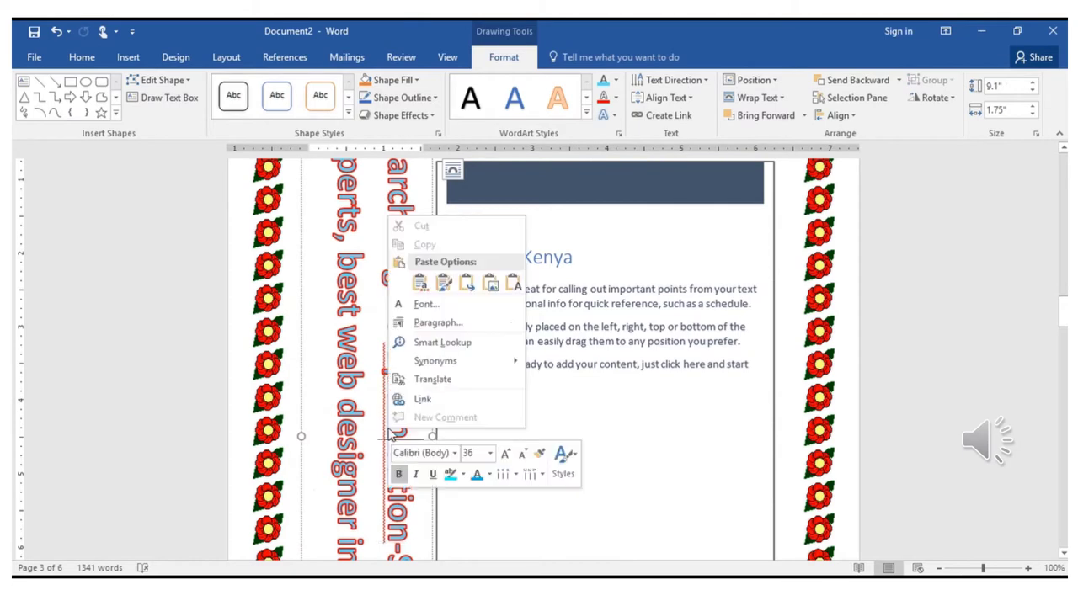
left_click(614, 409)
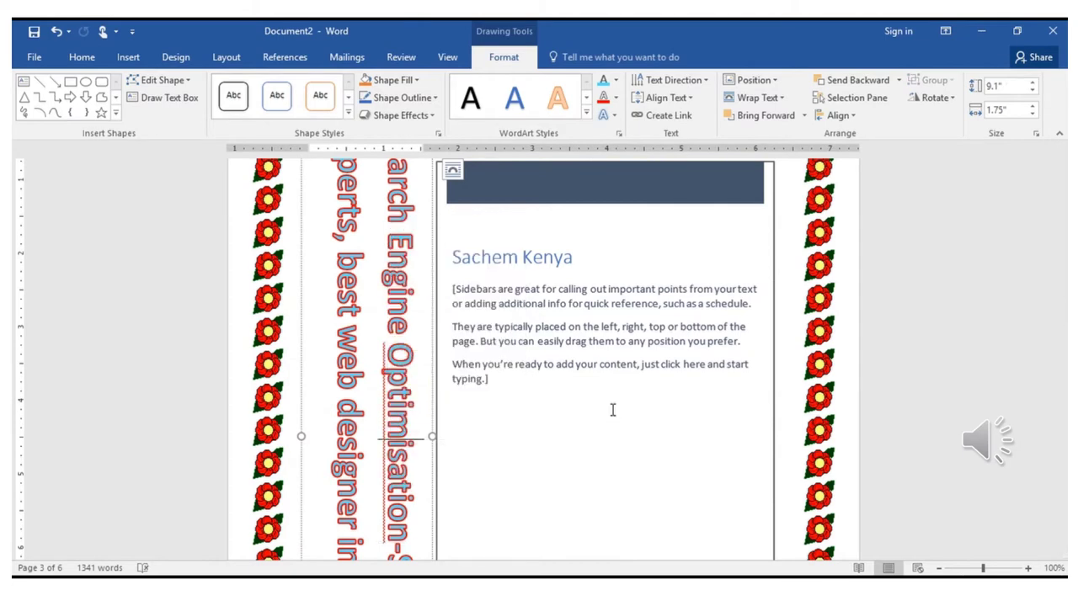
key("ctrl+a")
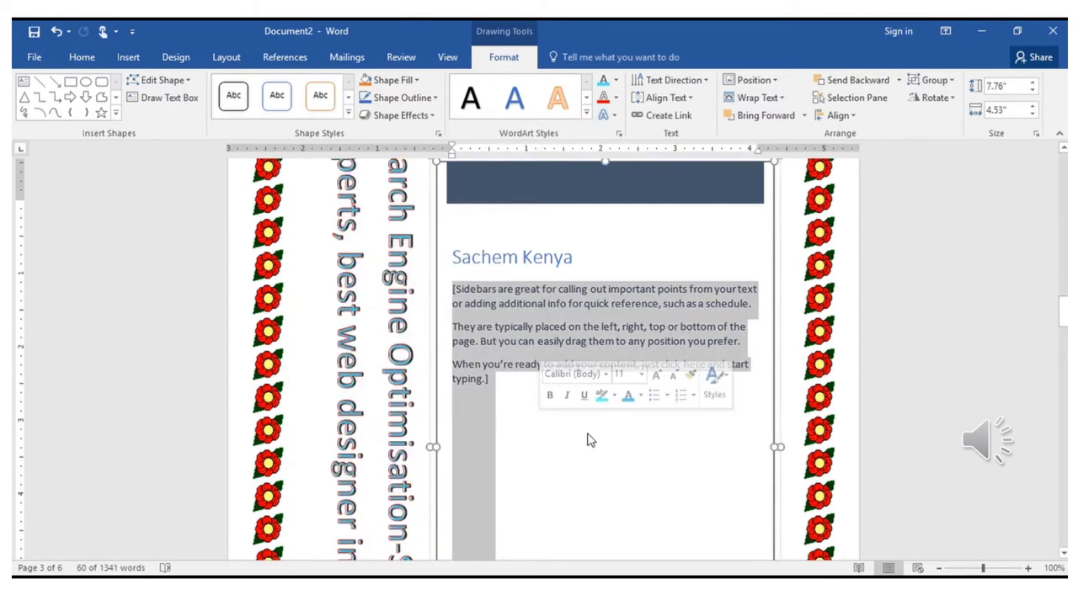
scroll(599, 479, "down", 2)
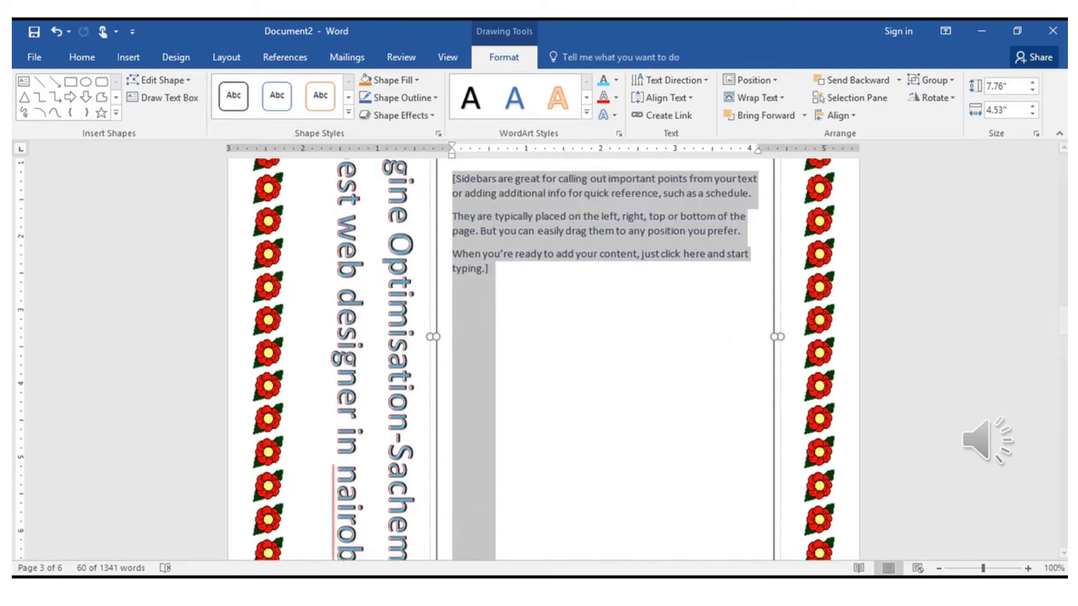
Step: Copy the Our designing Team-Sachem kenya heading and first paragraph from Document1
left_click(628, 589)
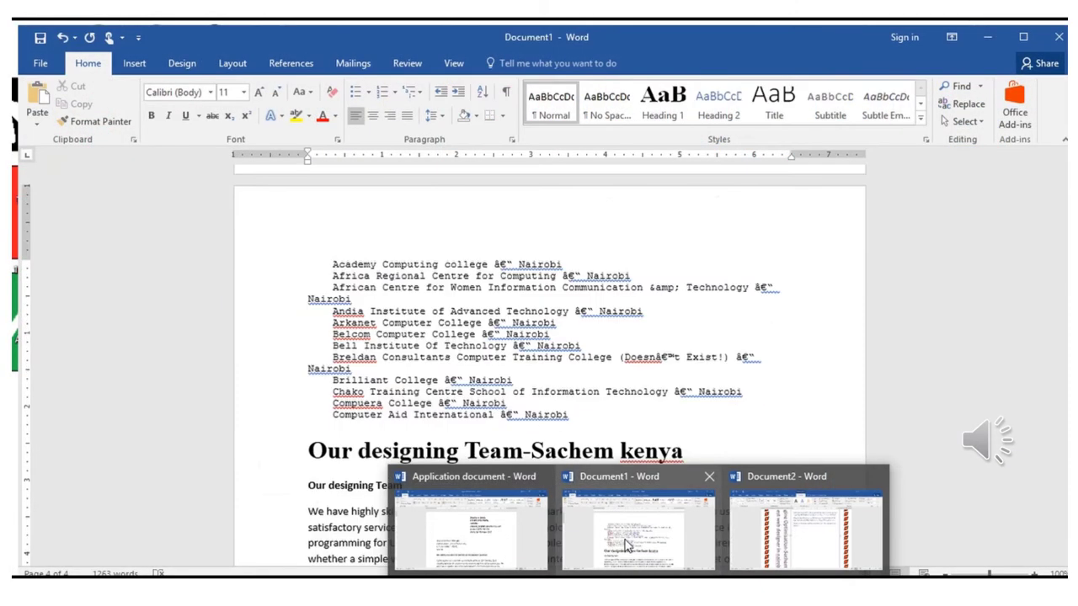
left_click(627, 547)
scroll(508, 451, "down", 4)
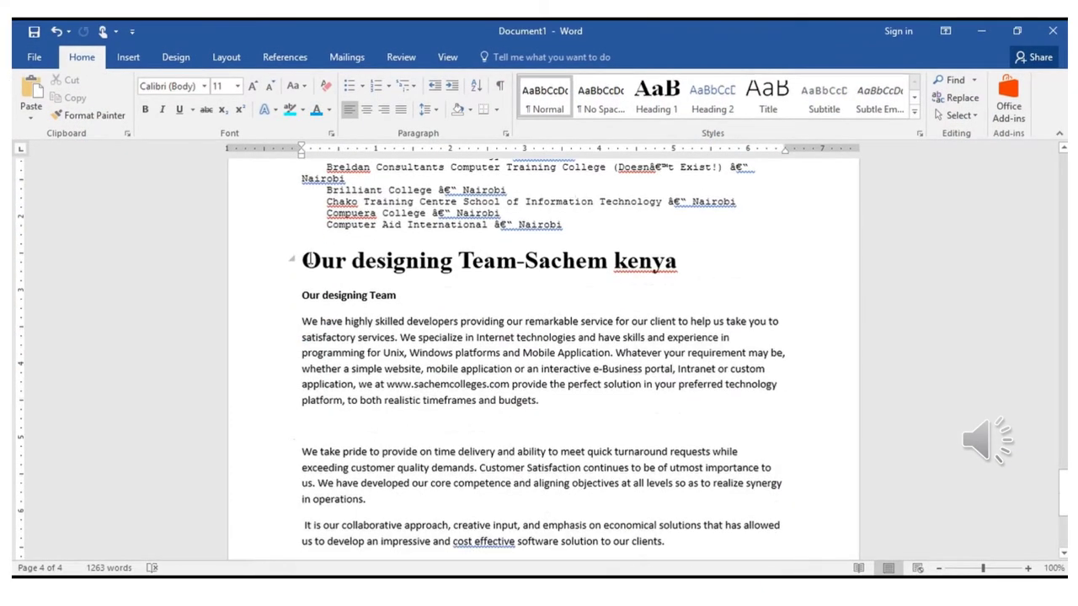
left_click_drag(304, 262, 543, 401)
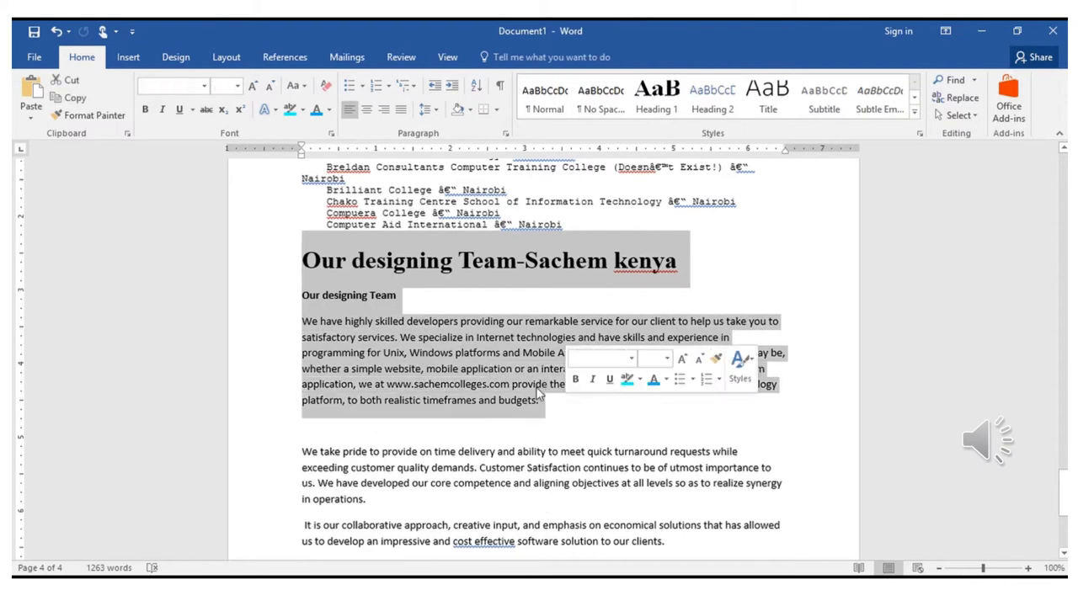
right_click(524, 384)
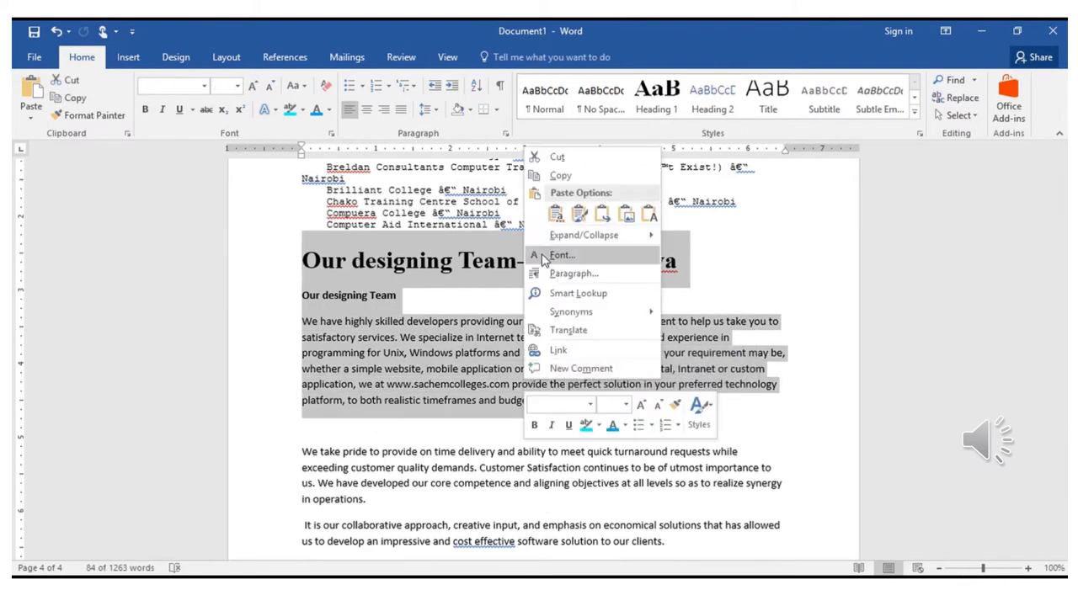
left_click(559, 176)
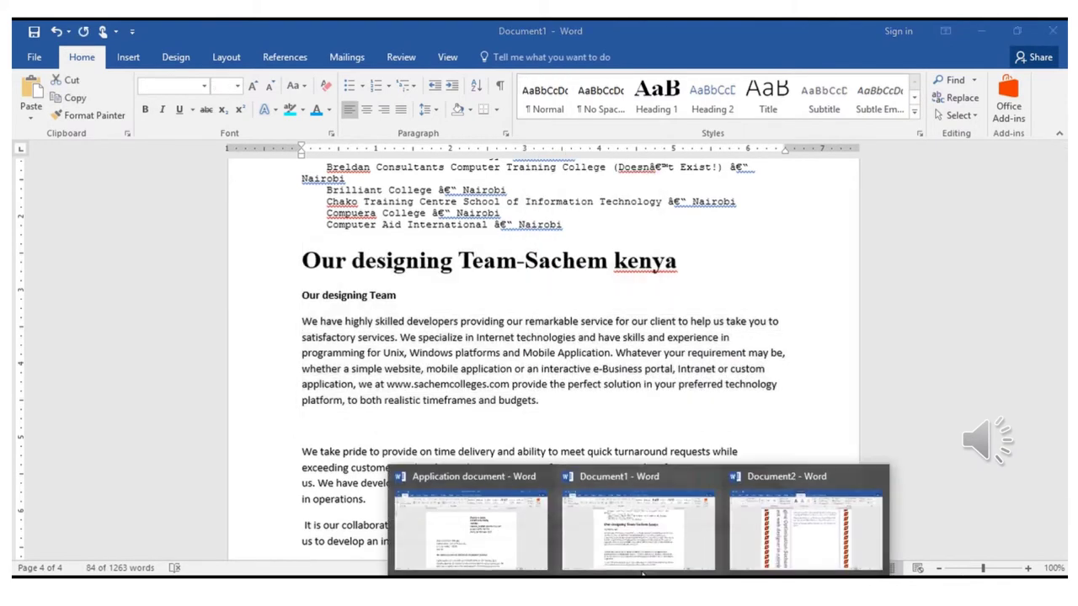
Step: Paste the copied team section over the sidebar's placeholder body in Document2
left_click(771, 543)
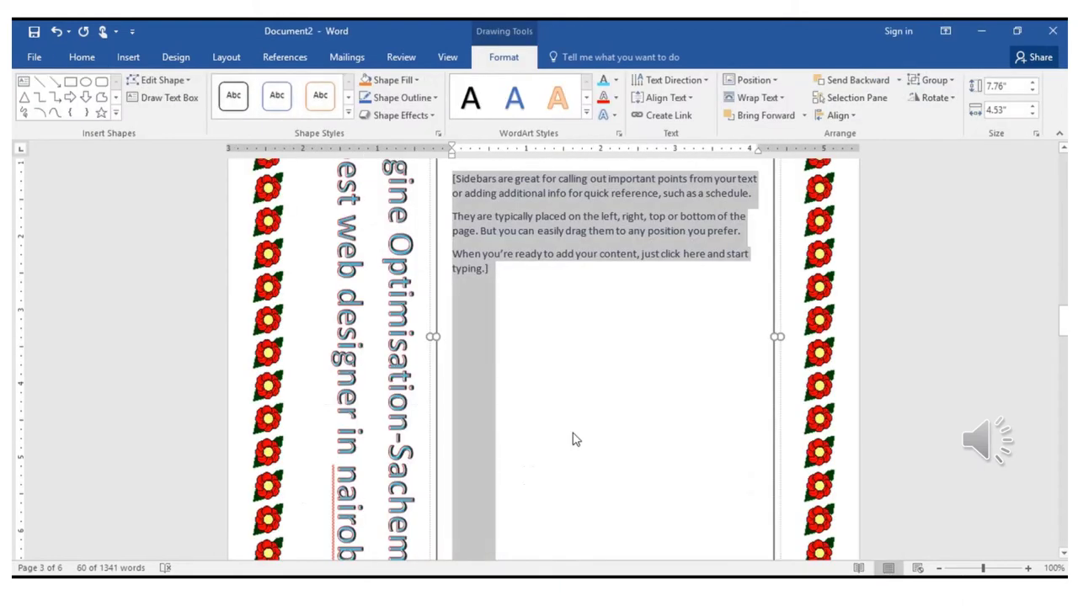
right_click(525, 234)
left_click(557, 287)
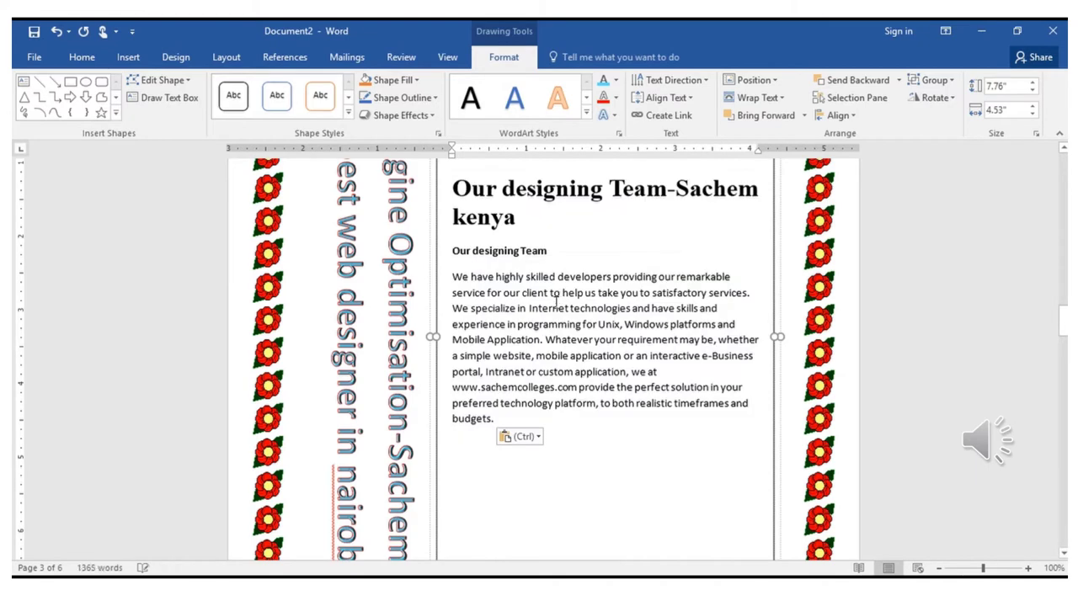
scroll(556, 299, "up", 3)
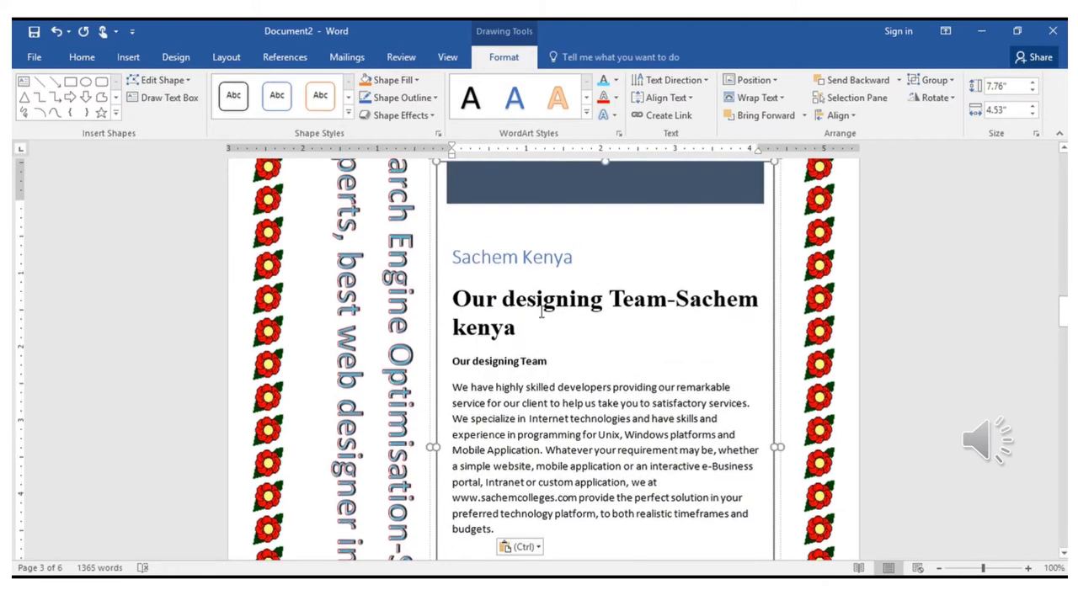
Step: Fill the sidebar's dark header bar with solid Blue
scroll(550, 339, "up", 4)
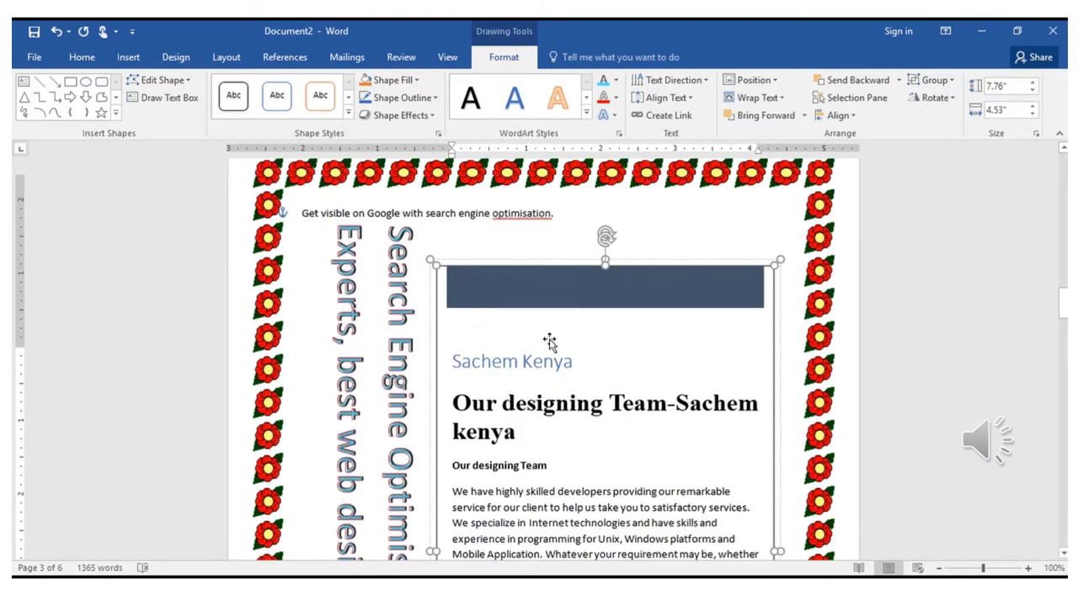
left_click(545, 332)
right_click(544, 330)
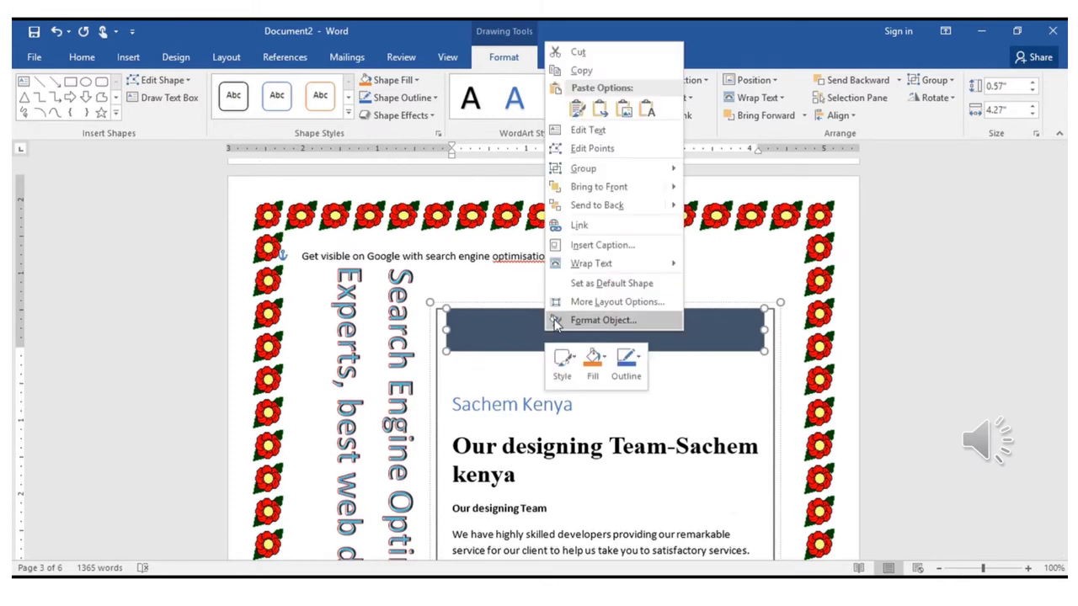
left_click(608, 362)
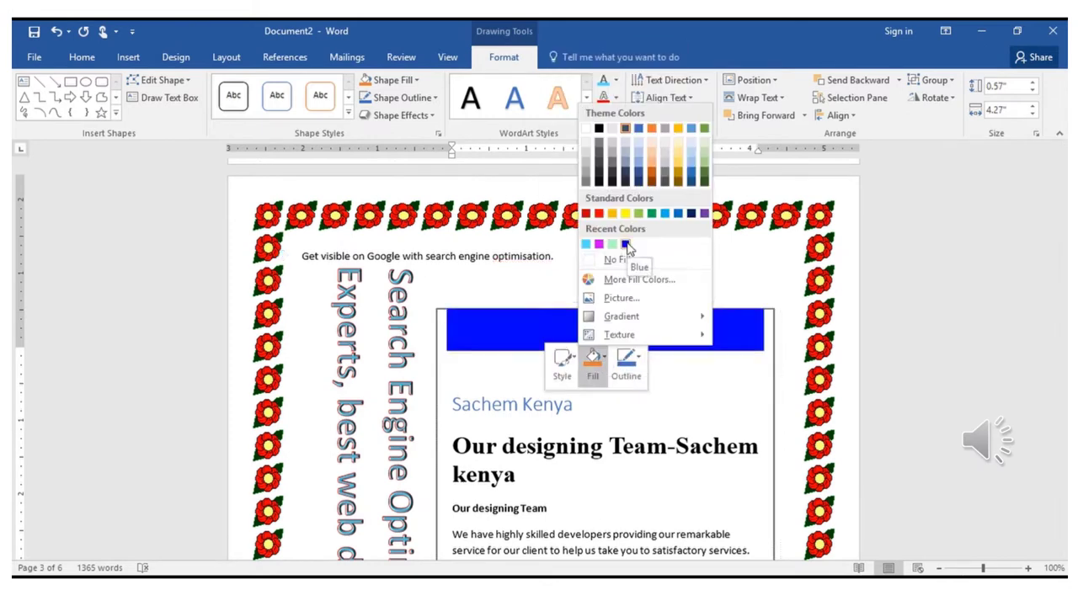
left_click(626, 245)
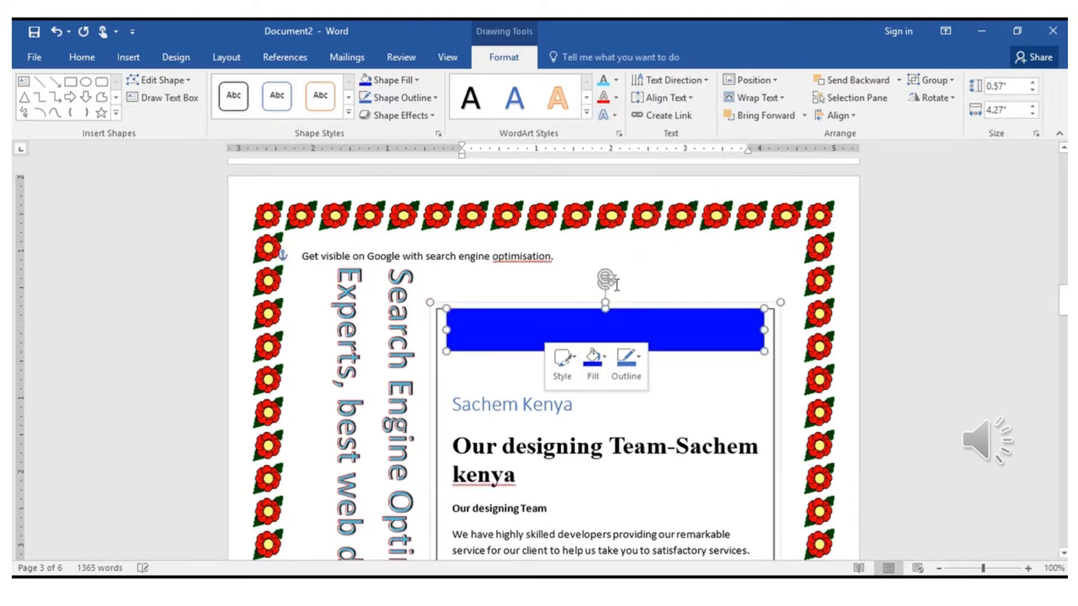
Step: Deepen the blue header bar to about 0.94" tall above the Sachem Kenya title
triple_click(578, 405)
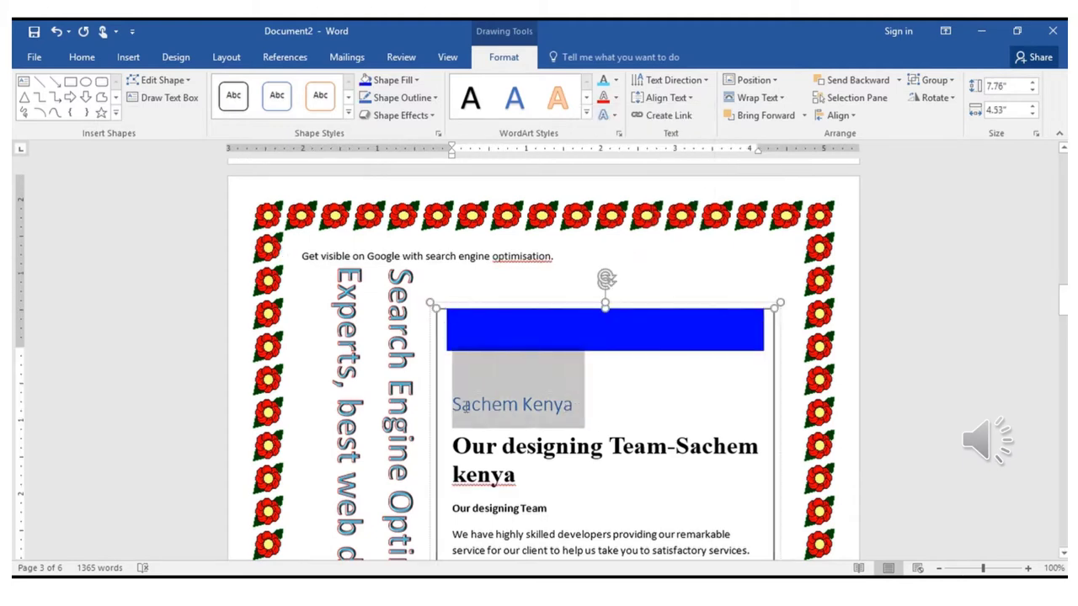
left_click(722, 418)
left_click(650, 336)
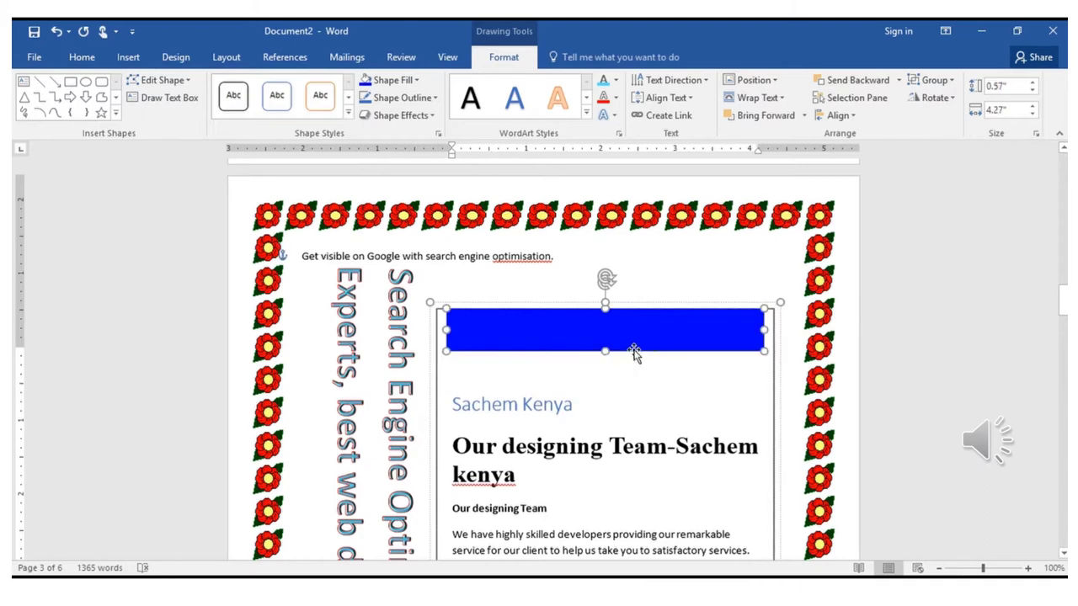
left_click_drag(606, 352, 606, 379)
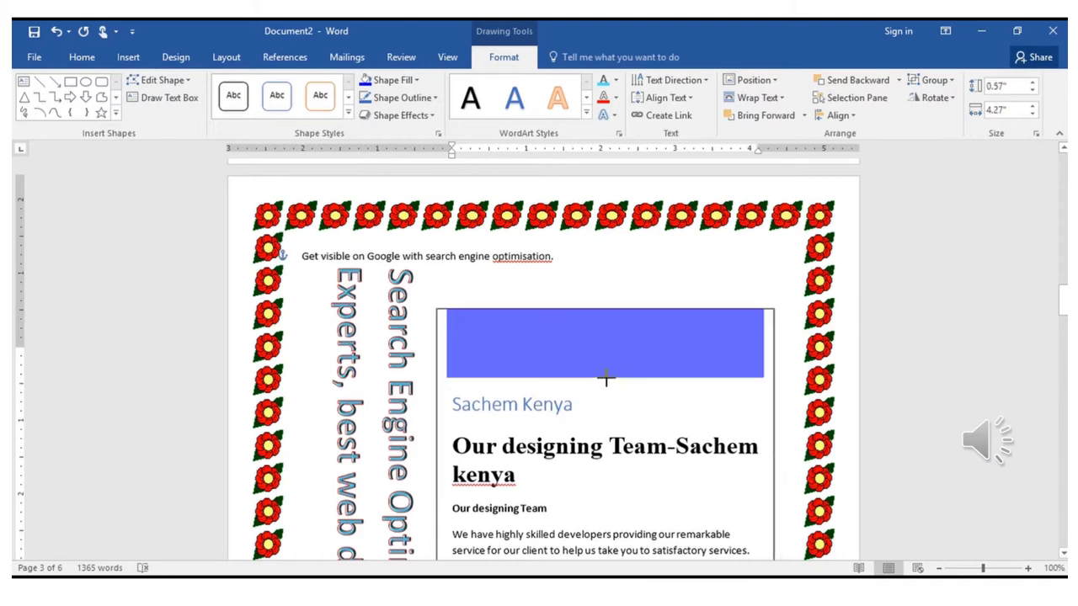
left_click(675, 399)
Step: Correct 'kenya' to 'Kenya' in the team heading using the spelling suggestion
scroll(666, 380, "down", 6)
scroll(662, 368, "down", 6)
scroll(618, 335, "up", 1)
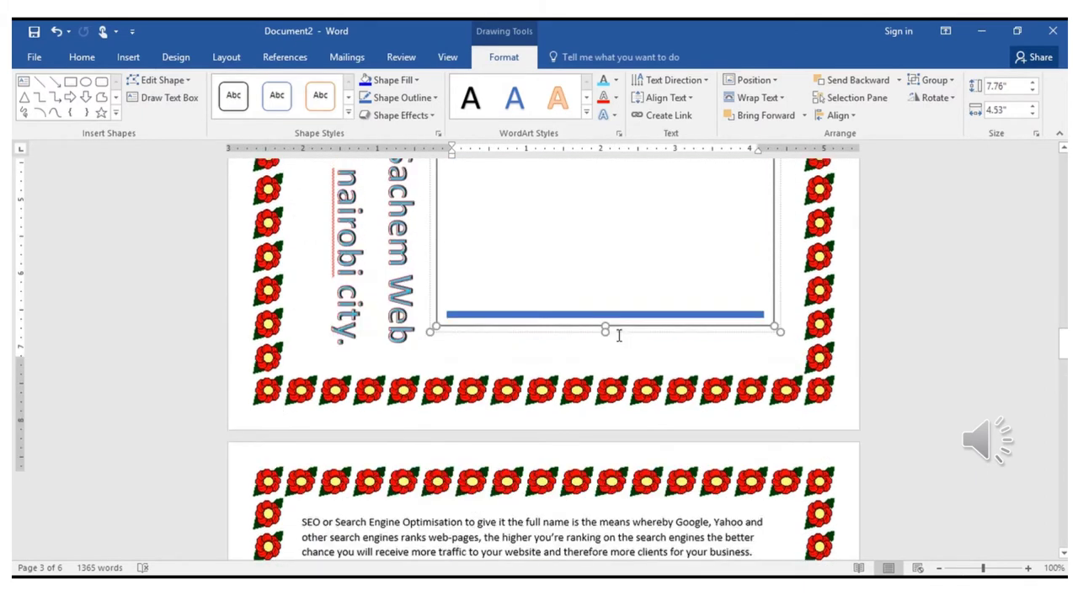
scroll(618, 335, "up", 3)
scroll(619, 335, "up", 3)
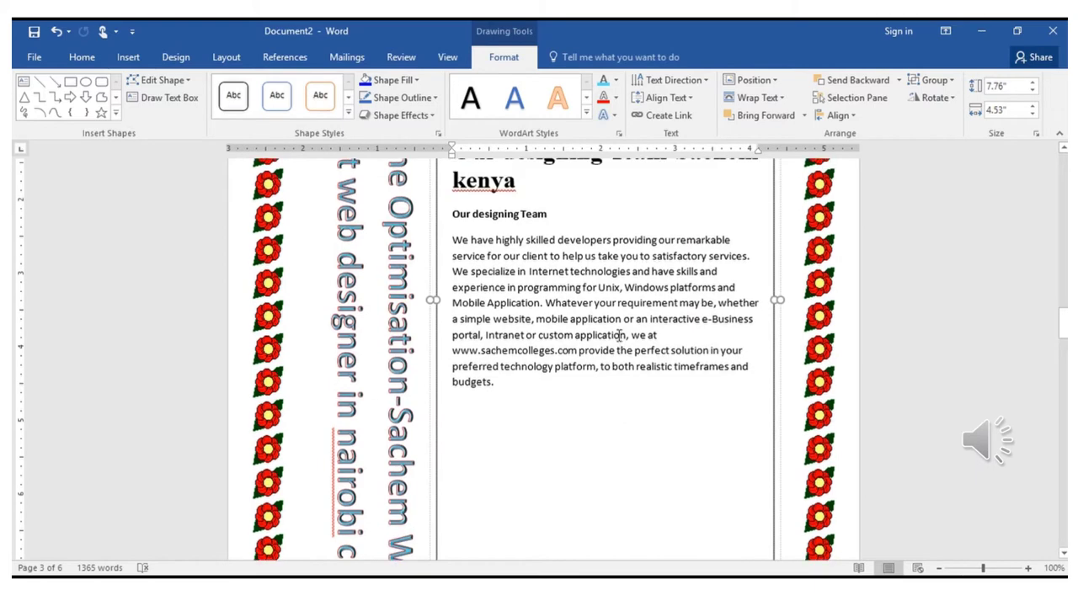
right_click(476, 182)
left_click(468, 221)
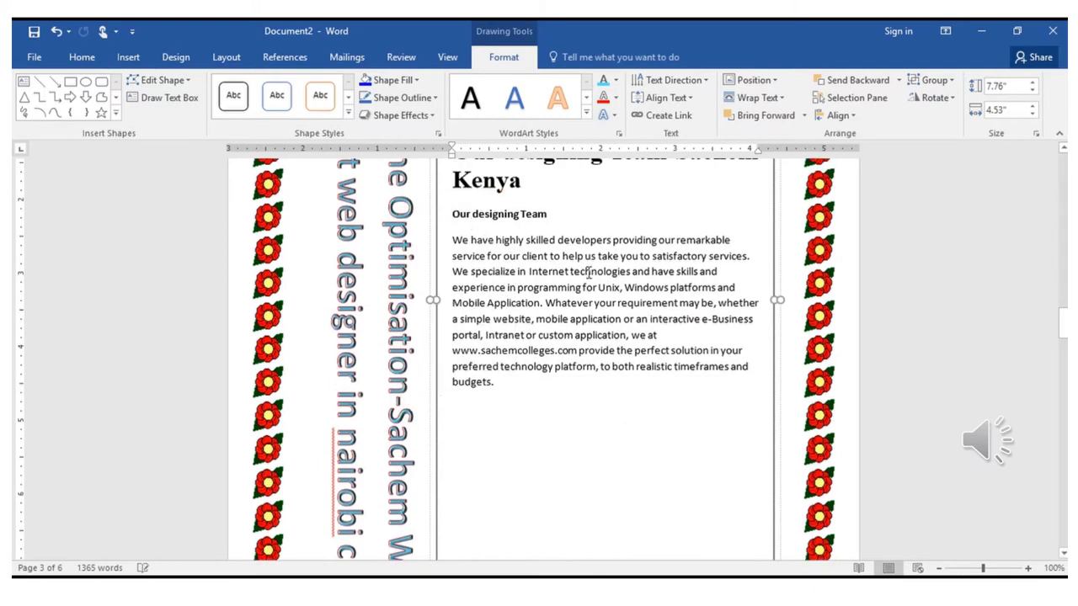
scroll(590, 272, "up", 3)
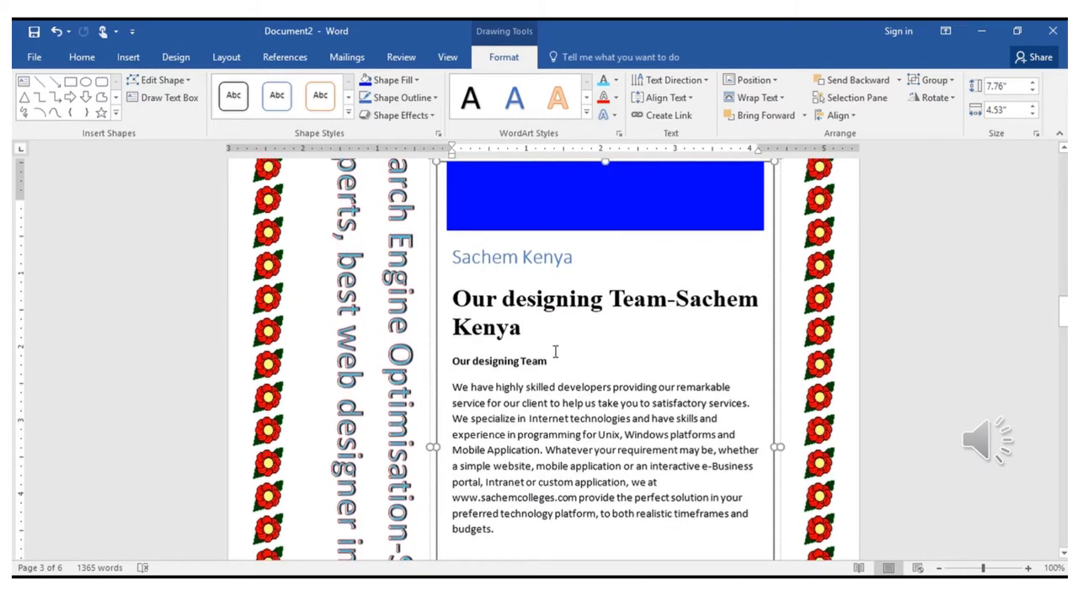
Step: Make the Our designing Team subheading underlined, 22 pt, in Broadway
left_click_drag(555, 360, 452, 360)
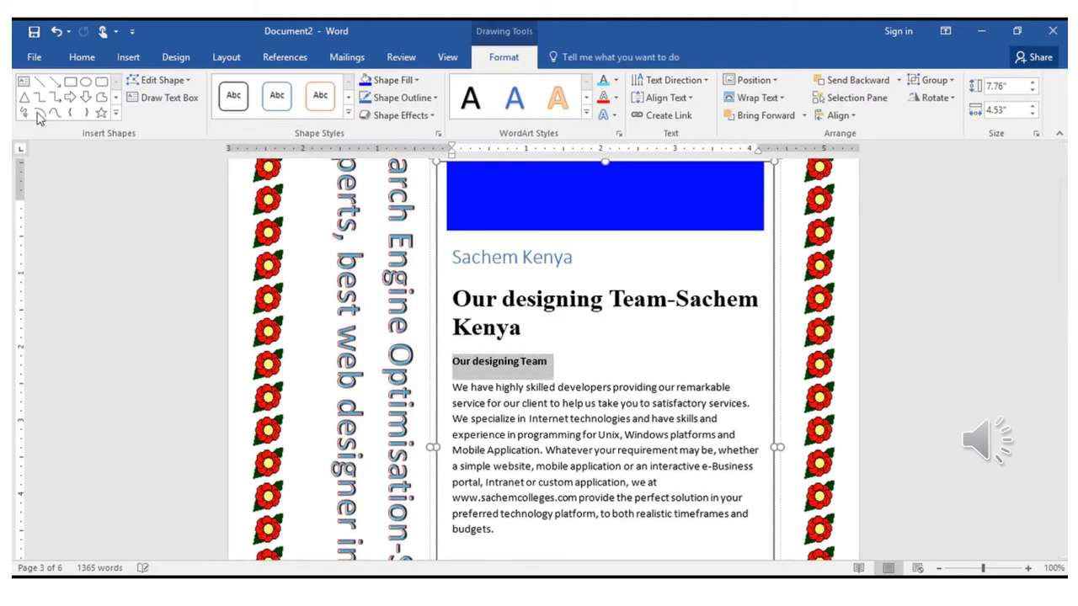
left_click(84, 59)
left_click(181, 111)
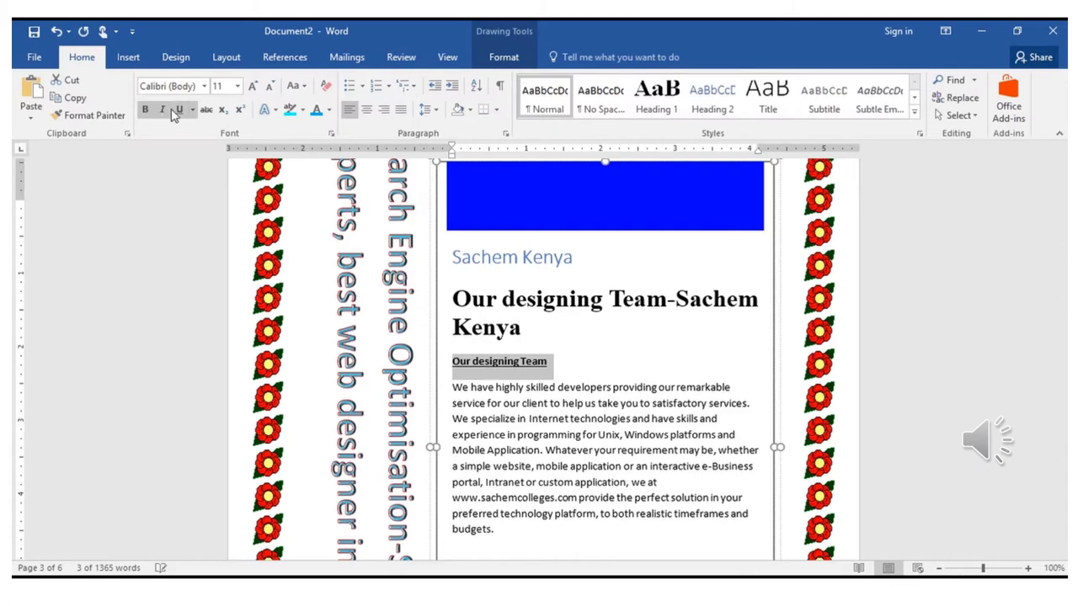
left_click(252, 86)
left_click(237, 87)
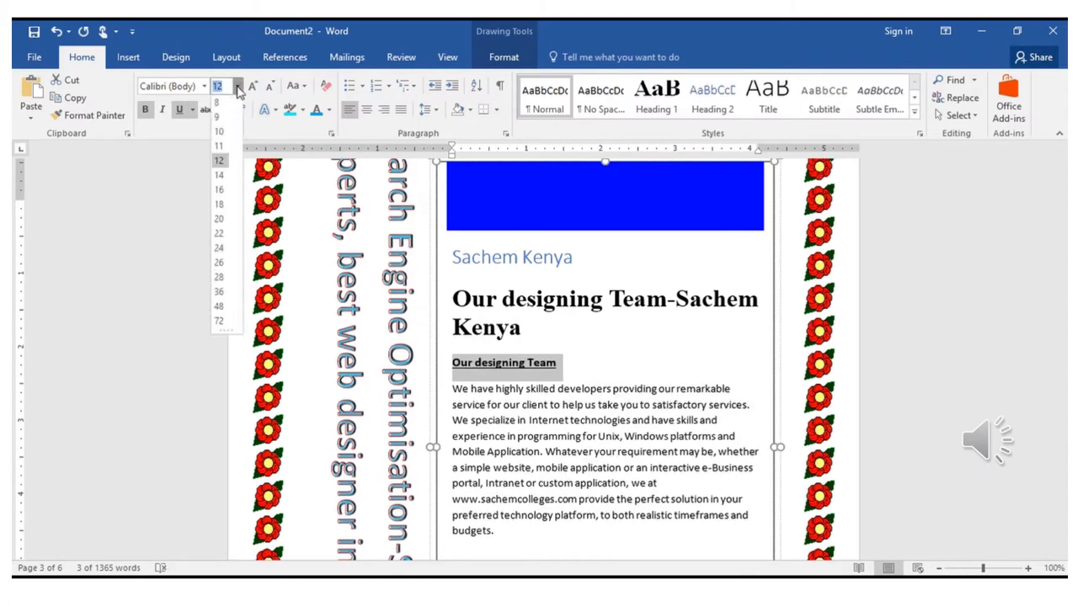
left_click(217, 202)
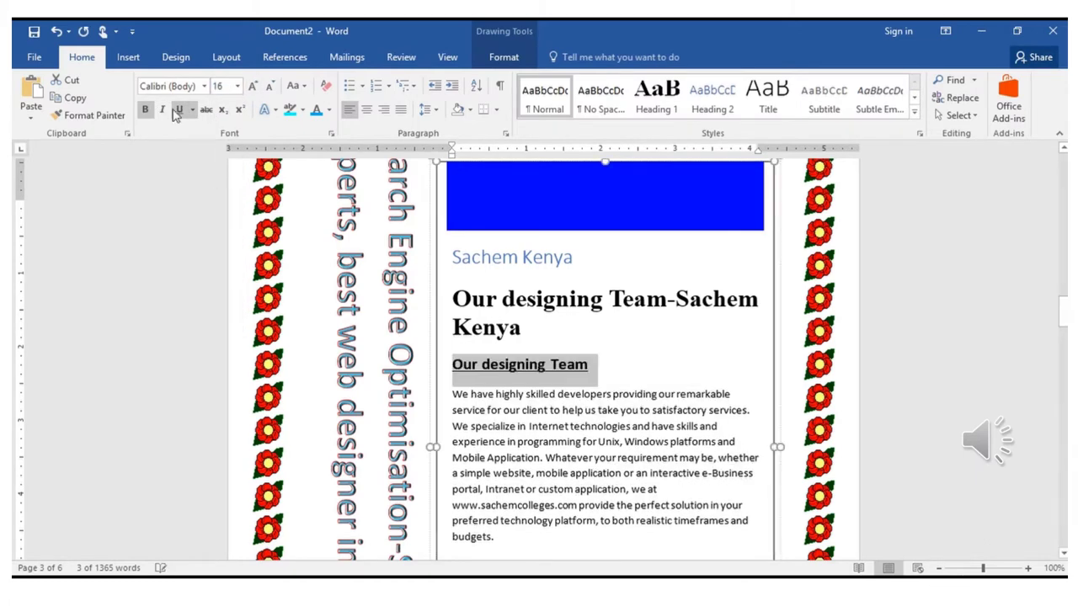
left_click(251, 86)
left_click(251, 88)
left_click(252, 87)
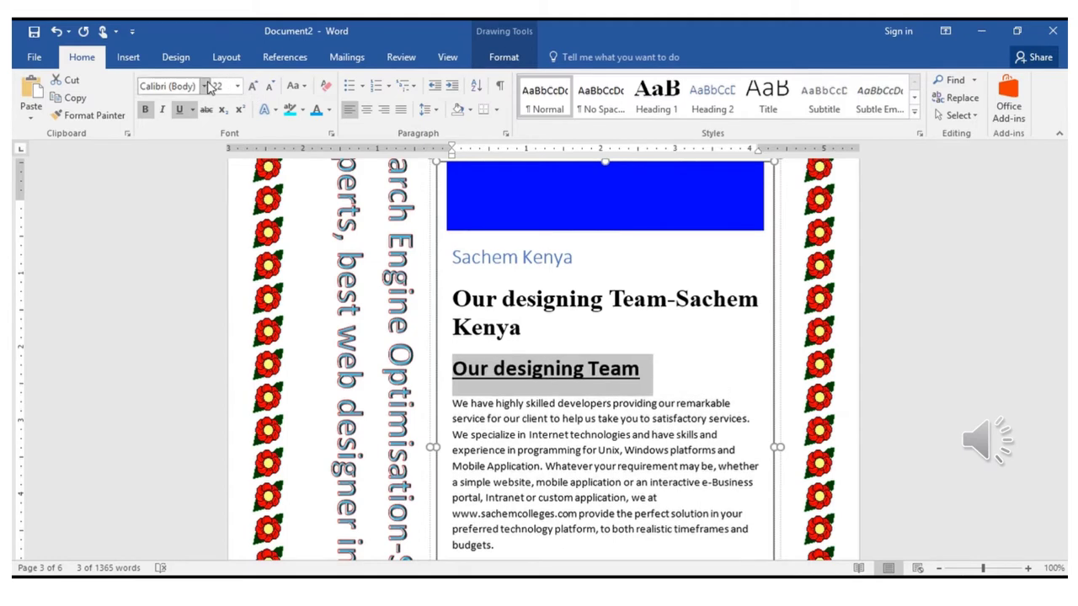
left_click(206, 87)
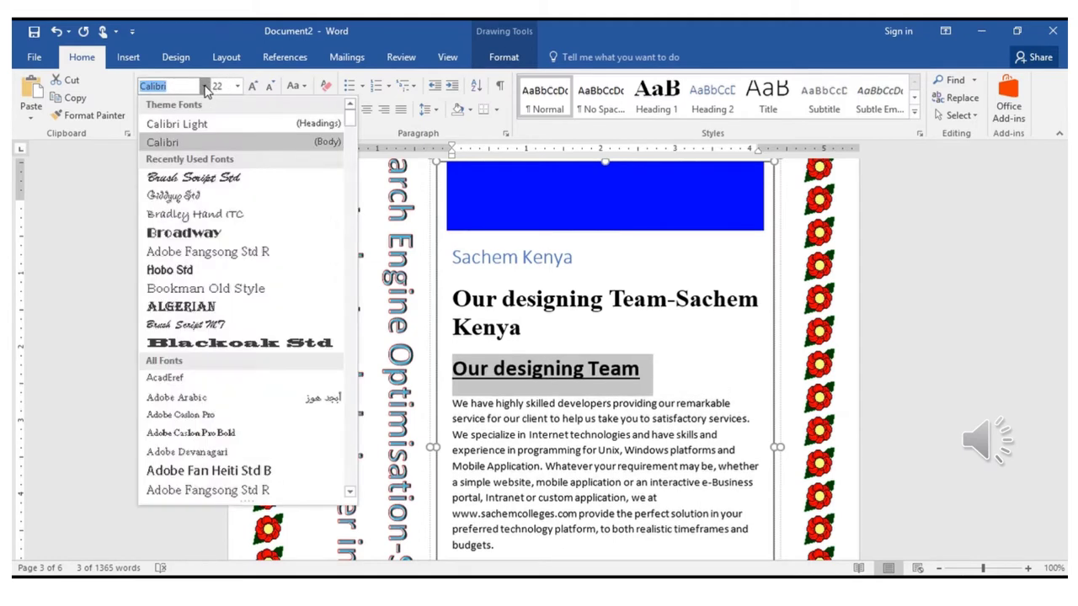
left_click(220, 241)
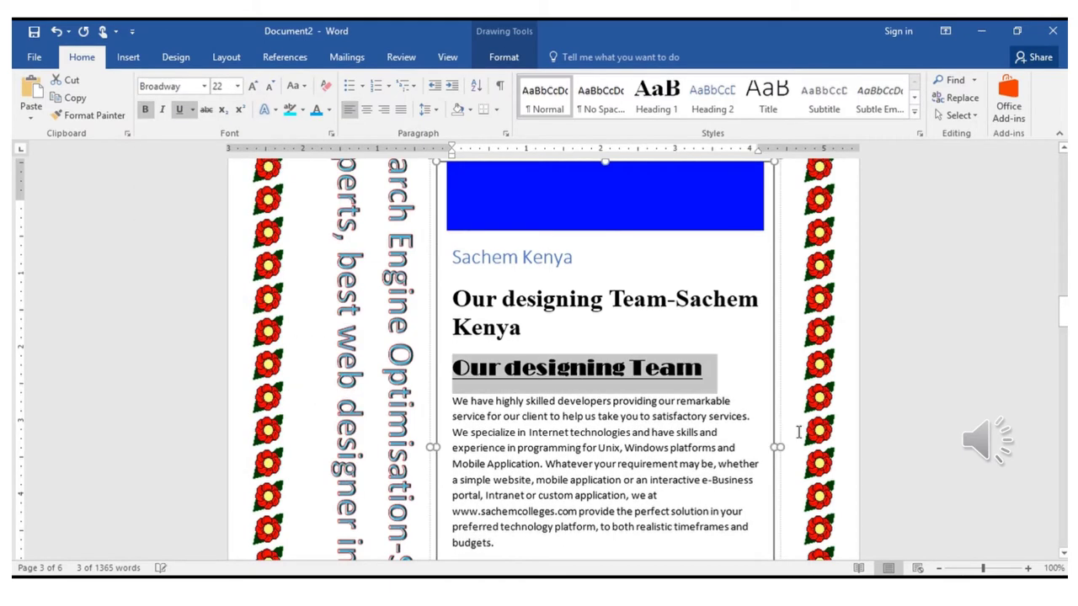
Step: Review the formatted sidebar and place the caret in the SEO text
left_click(576, 447)
scroll(581, 412, "down", 3)
scroll(581, 412, "down", 2)
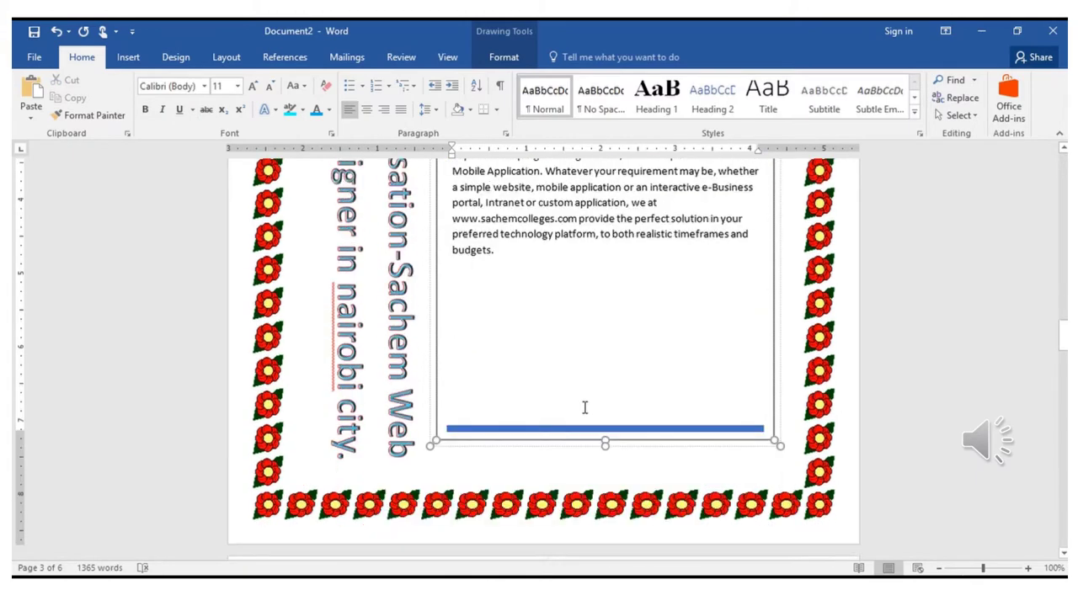
scroll(581, 412, "down", 4)
scroll(585, 405, "down", 2)
scroll(585, 405, "up", 3)
scroll(585, 405, "up", 4)
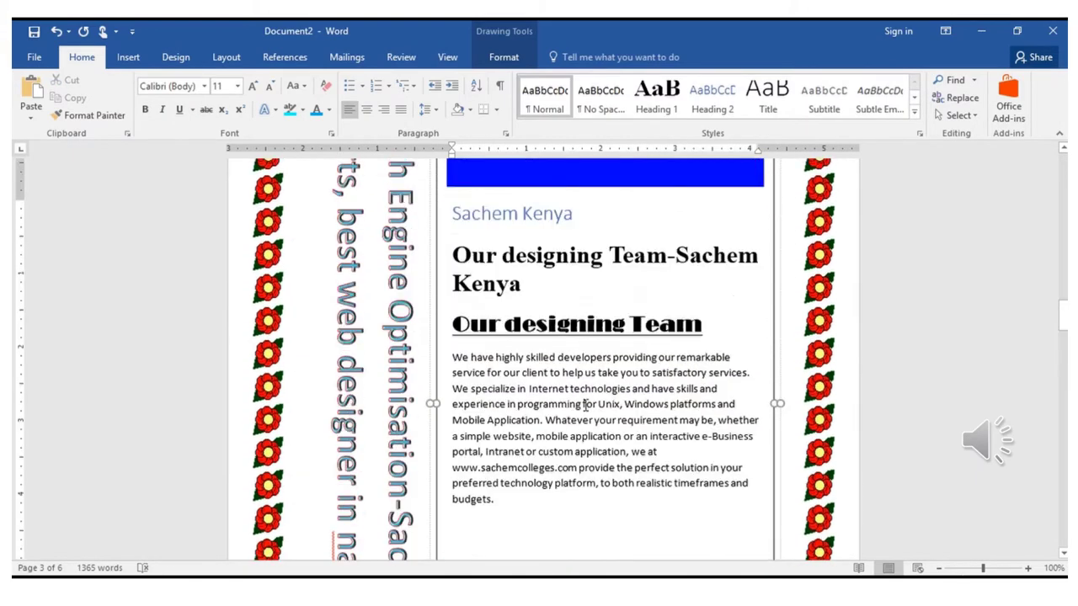
scroll(586, 405, "up", 3)
scroll(585, 405, "down", 4)
scroll(585, 405, "down", 4)
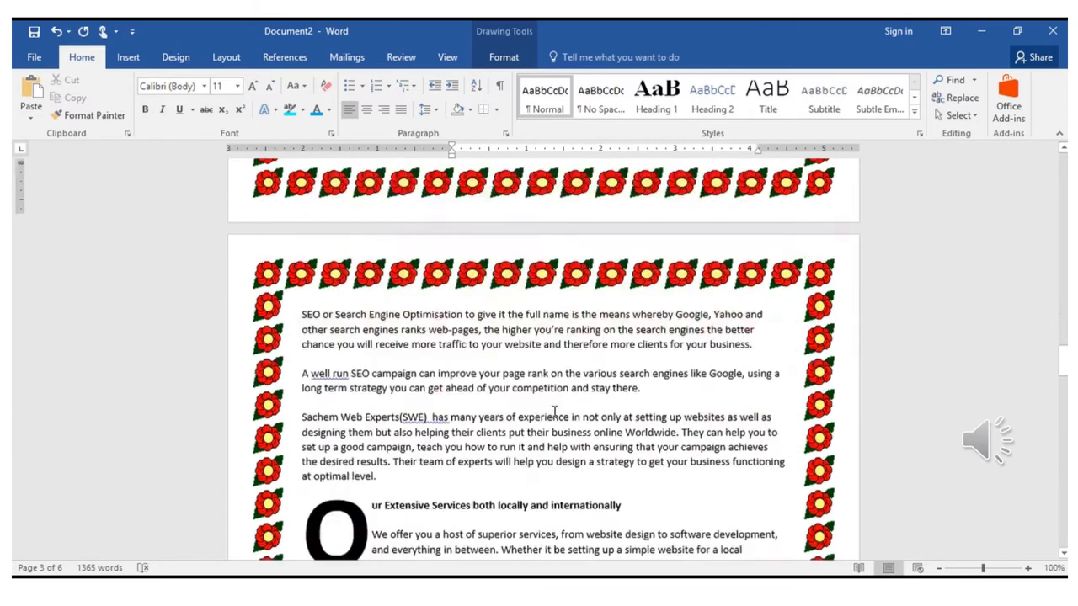
left_click(475, 378)
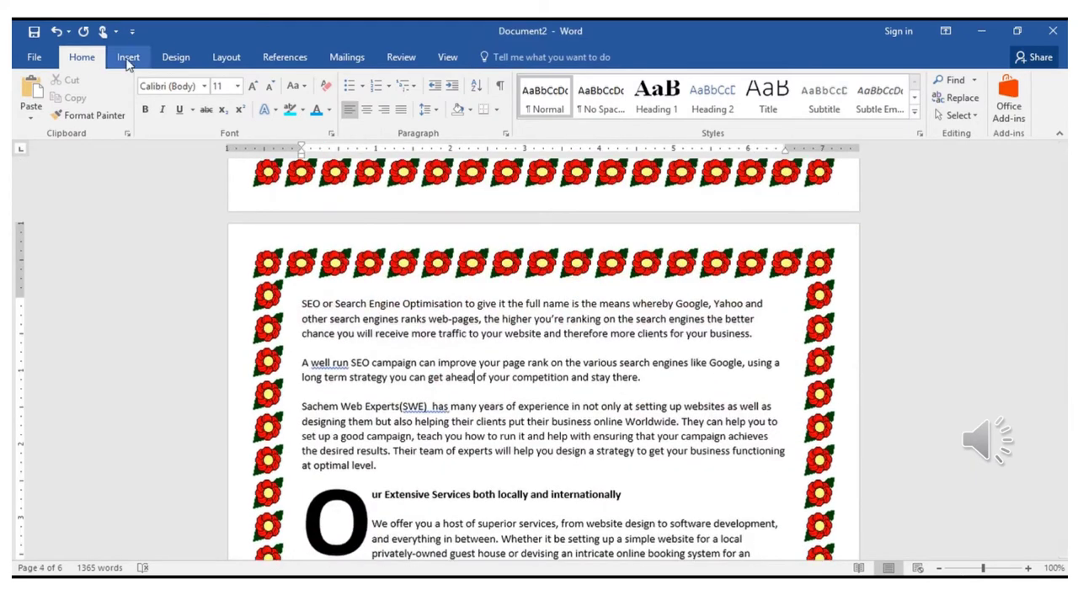
Step: Set the page colour to Aqua from Recent Colors on the Design tab
left_click(128, 57)
left_click(172, 58)
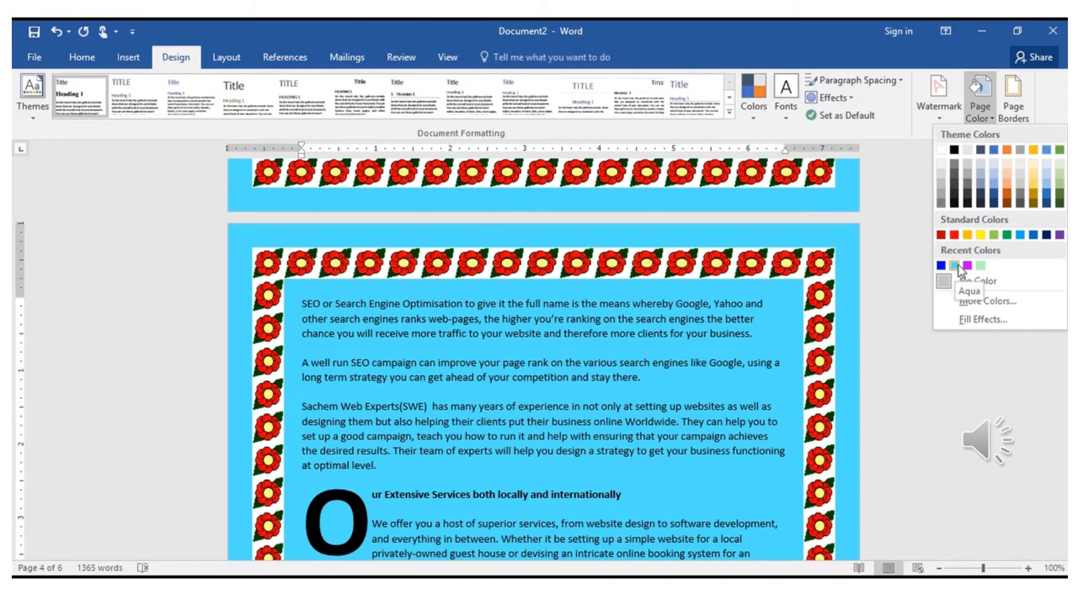
left_click(957, 266)
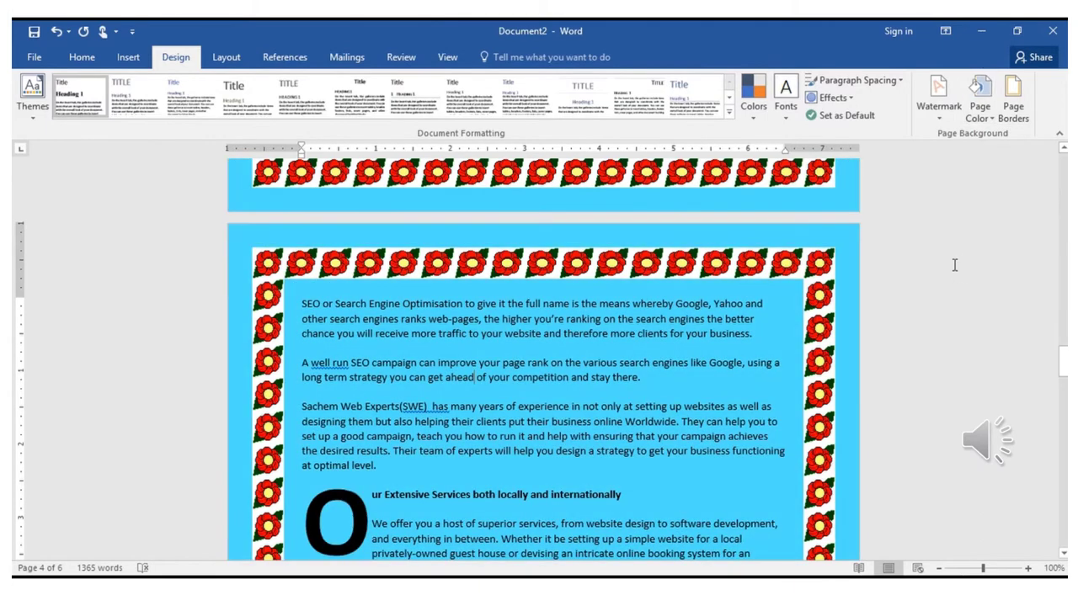
scroll(829, 271, "down", 6)
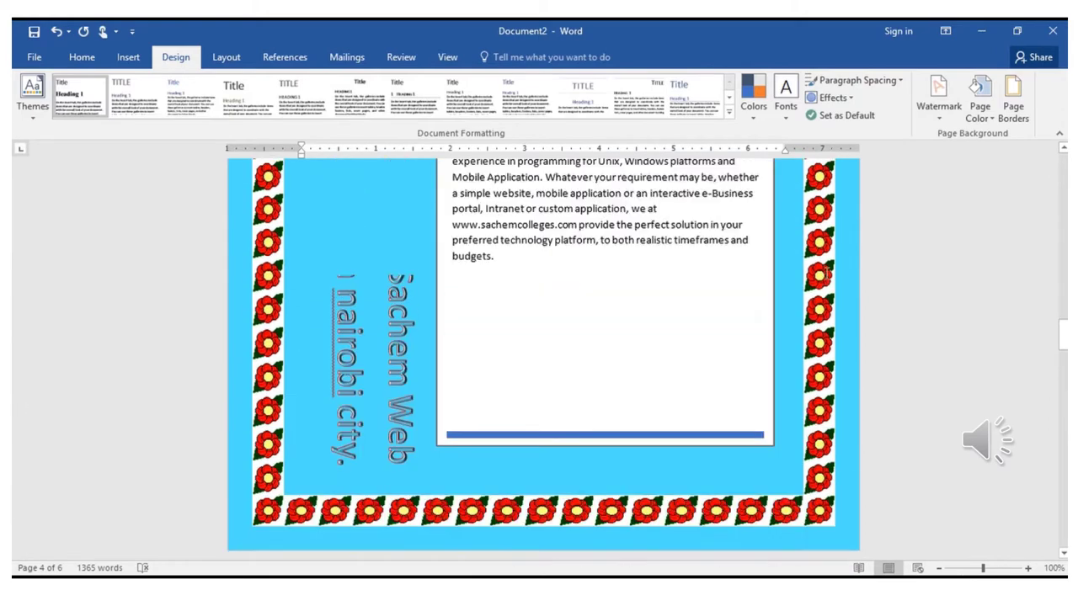
scroll(829, 271, "up", 1)
scroll(830, 271, "up", 3)
scroll(830, 271, "up", 2)
scroll(829, 271, "up", 3)
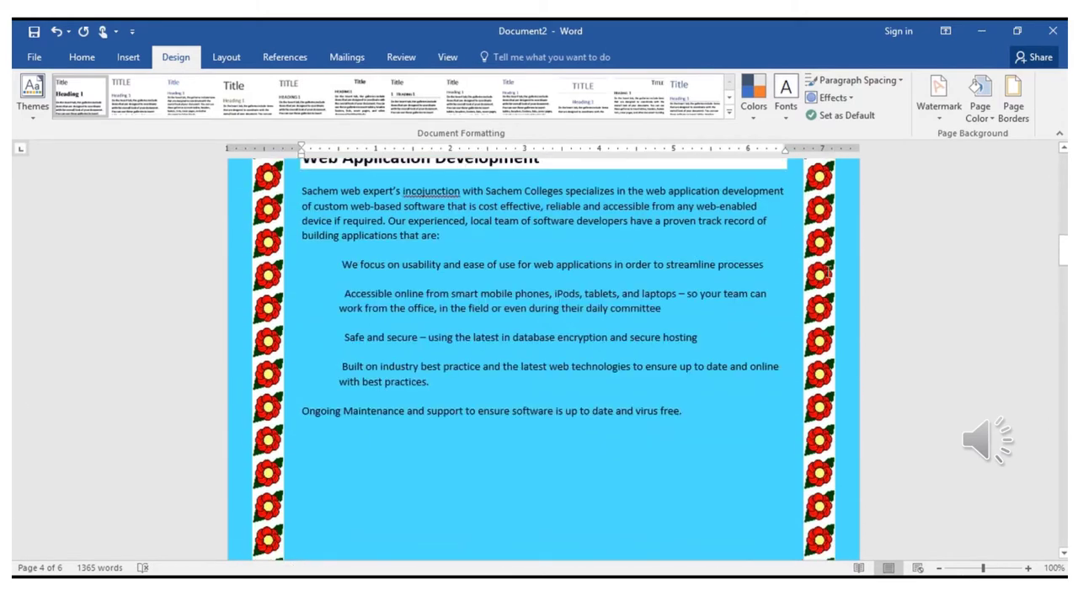
scroll(829, 271, "up", 3)
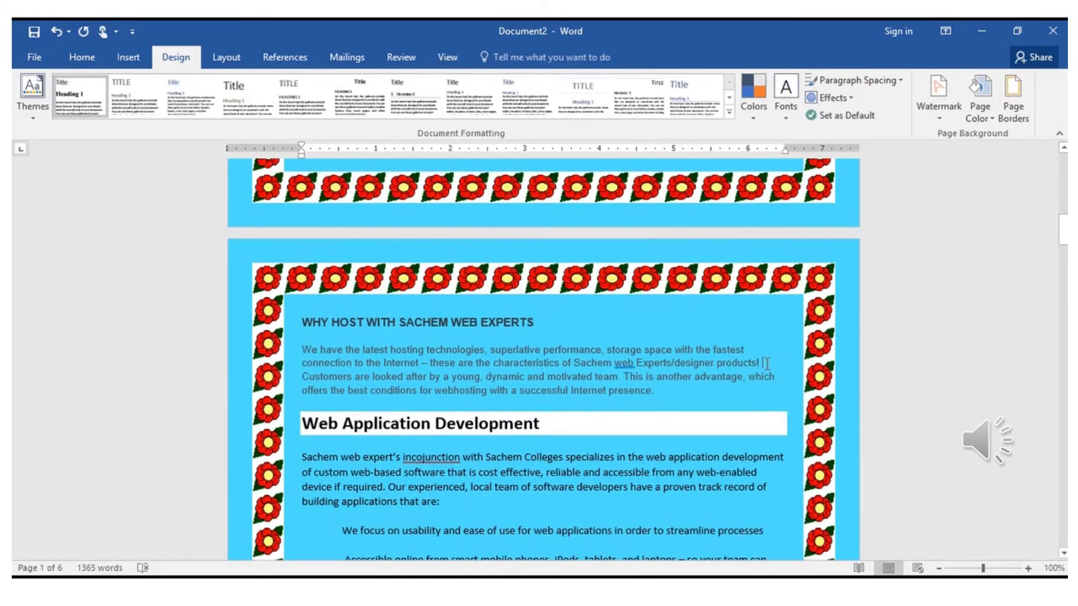
left_click(766, 364)
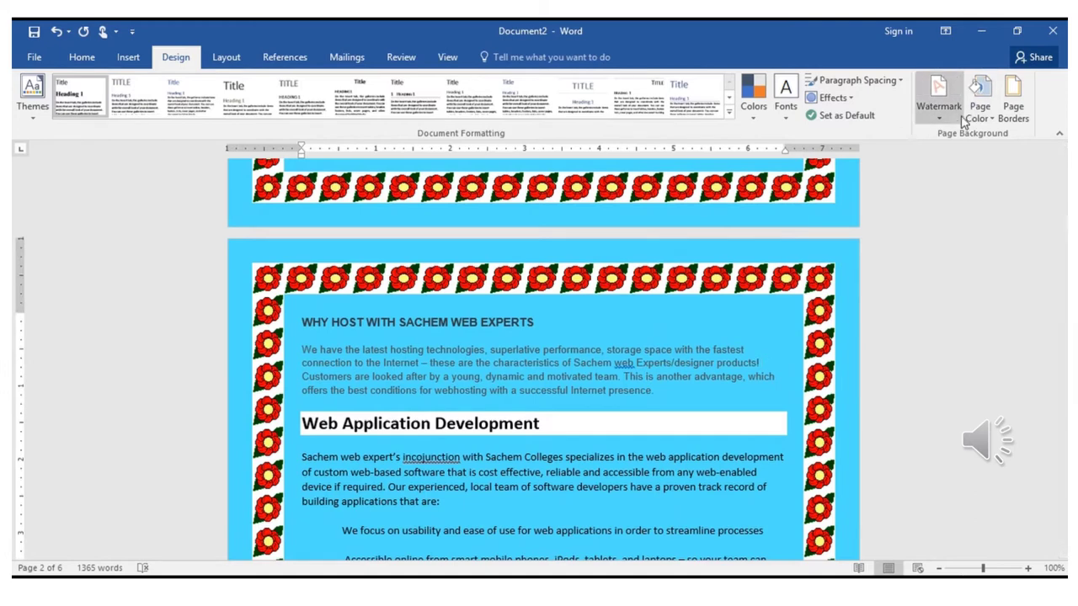
Step: Change the page background to a two-colour aqua-to-white gradient with Diagonal down shading
left_click(991, 123)
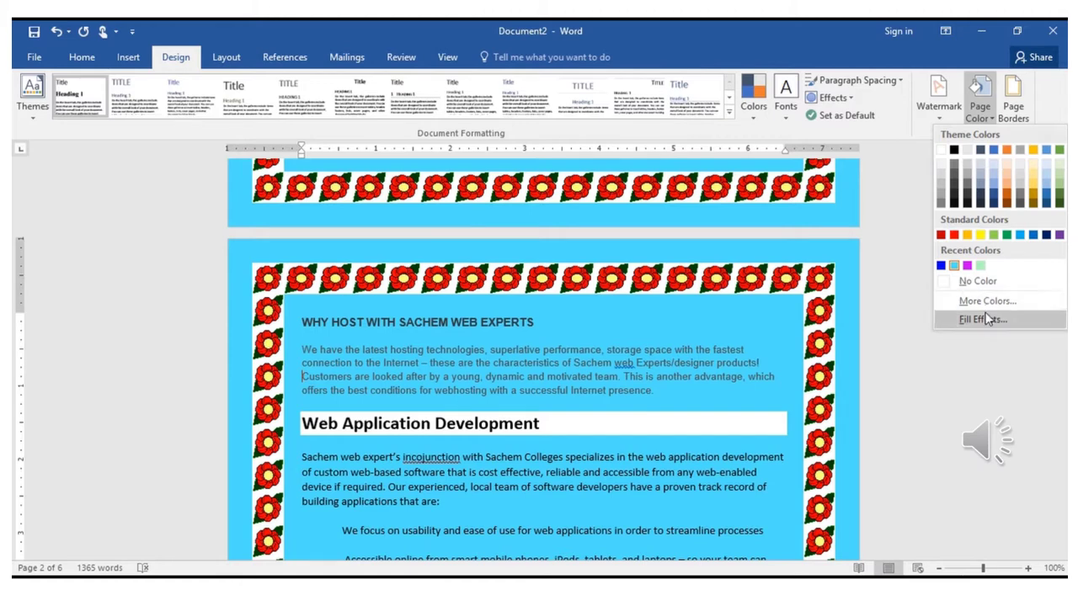
left_click(982, 320)
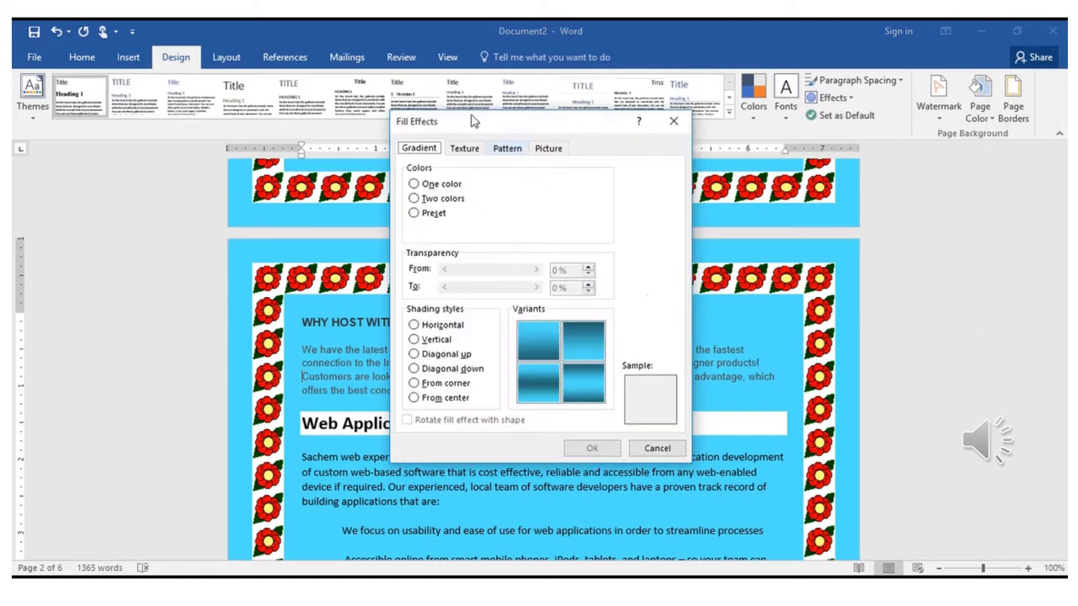
left_click(416, 199)
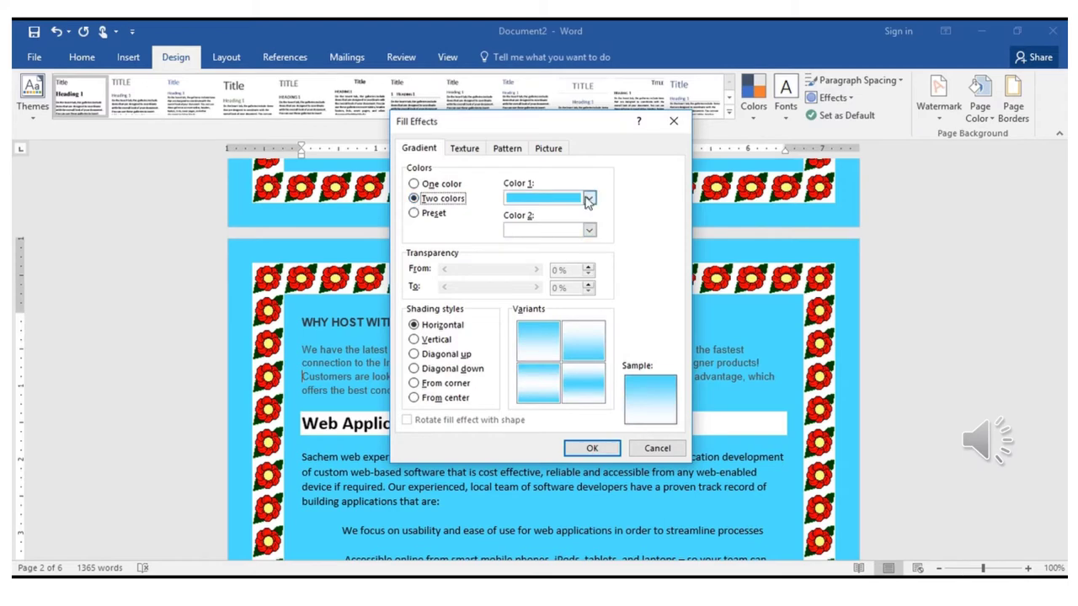
left_click(535, 386)
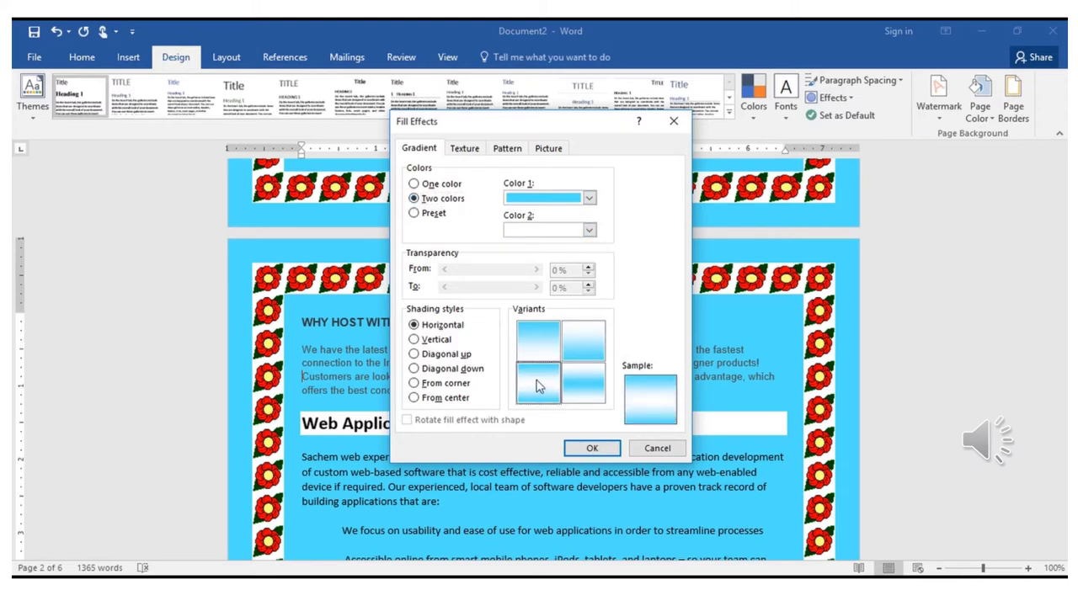
left_click(414, 369)
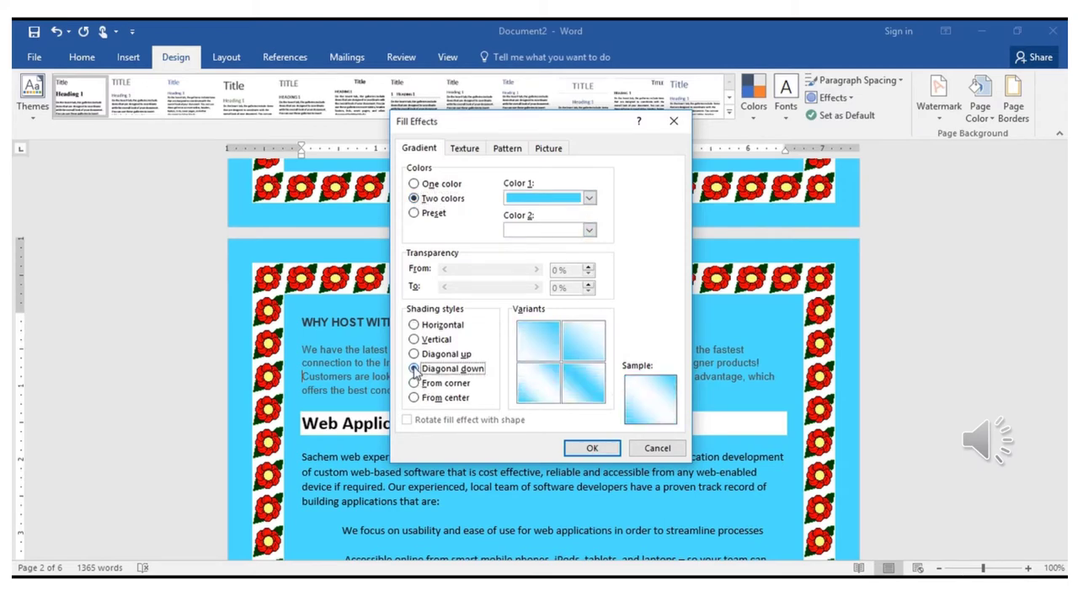
left_click(593, 453)
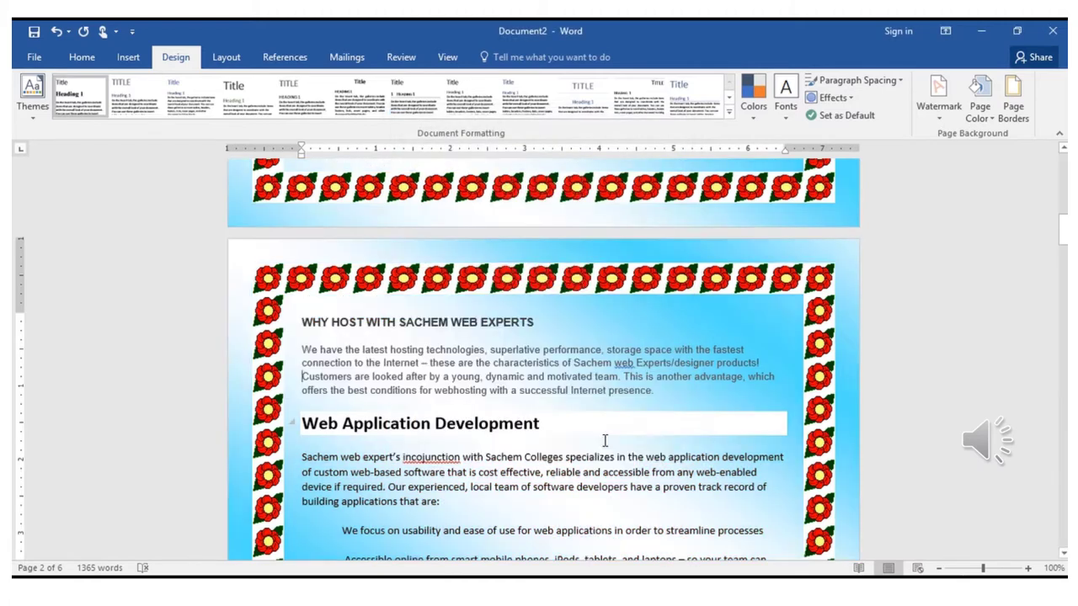
scroll(602, 404, "down", 5)
scroll(598, 378, "down", 1)
scroll(599, 378, "down", 5)
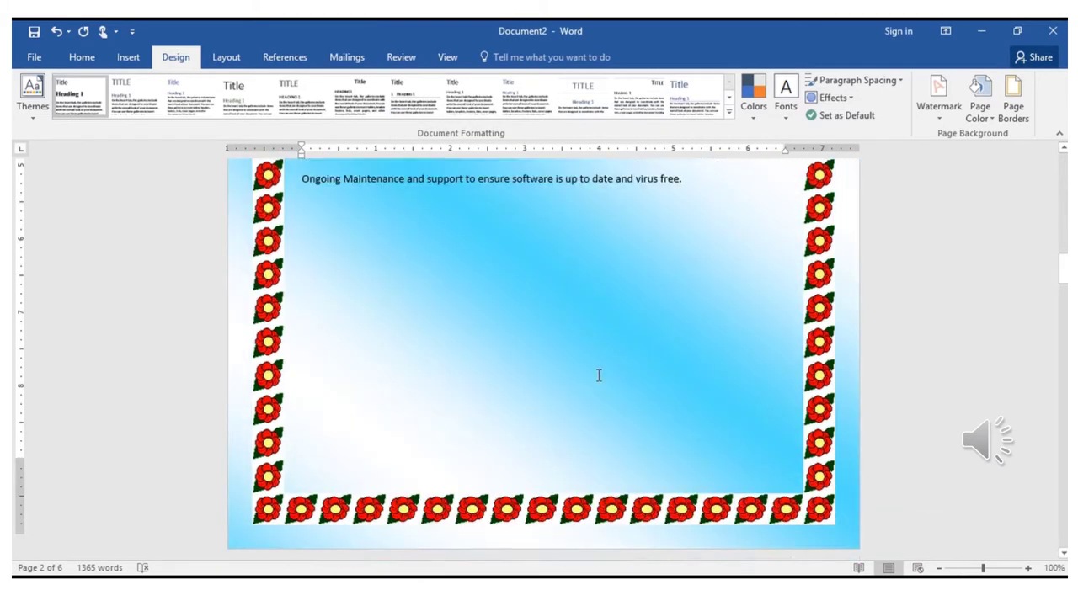
Step: In Fill Effects, try the Silver, Sapphire and Chrome presets, then choose Rainbow
left_click(991, 118)
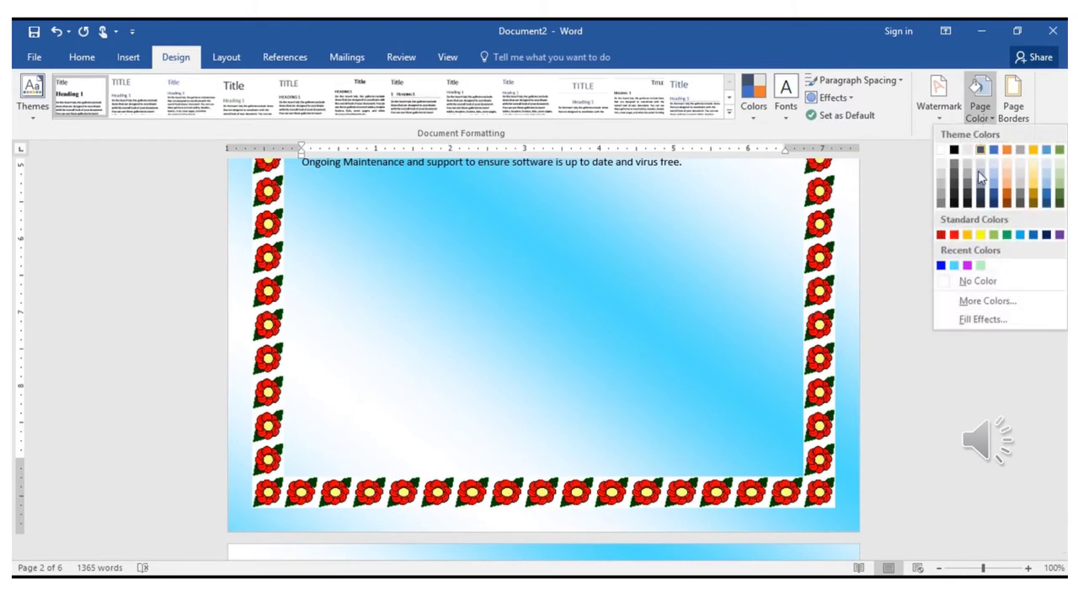
left_click(981, 323)
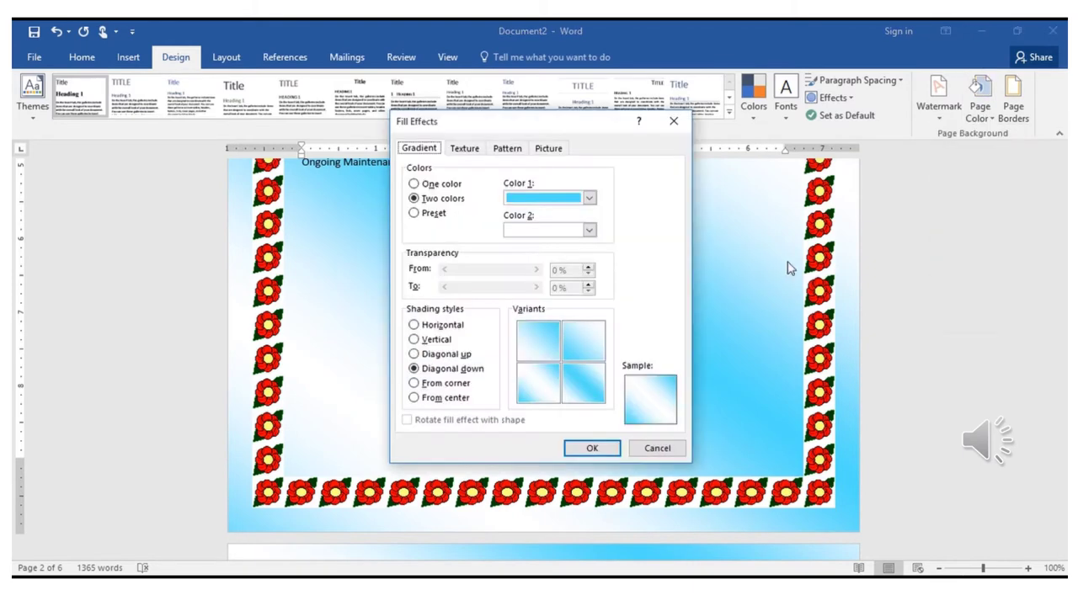
left_click(415, 213)
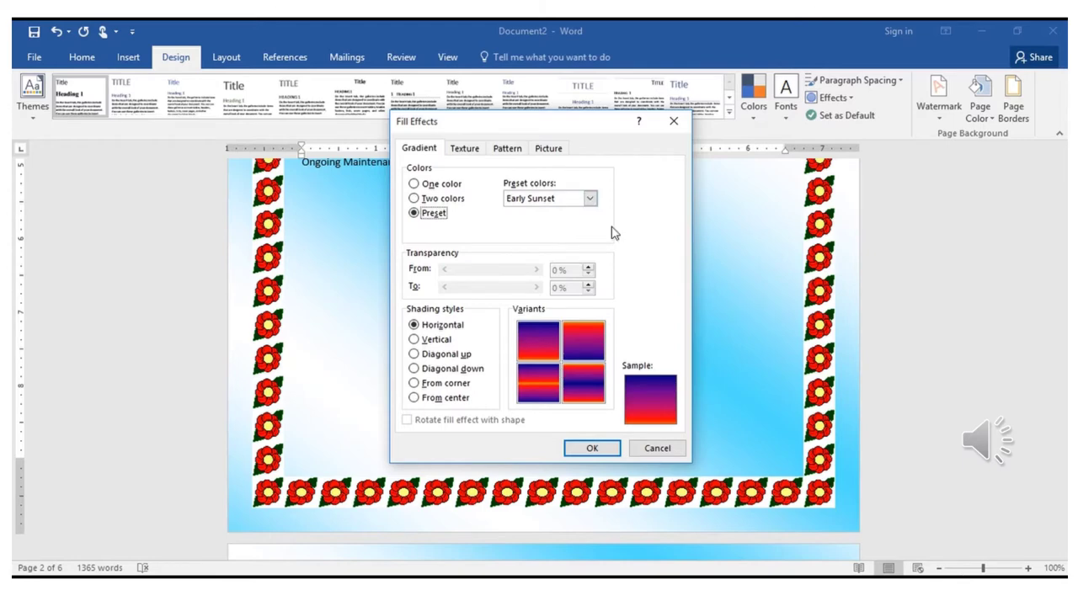
left_click(589, 199)
scroll(569, 238, "down", 2)
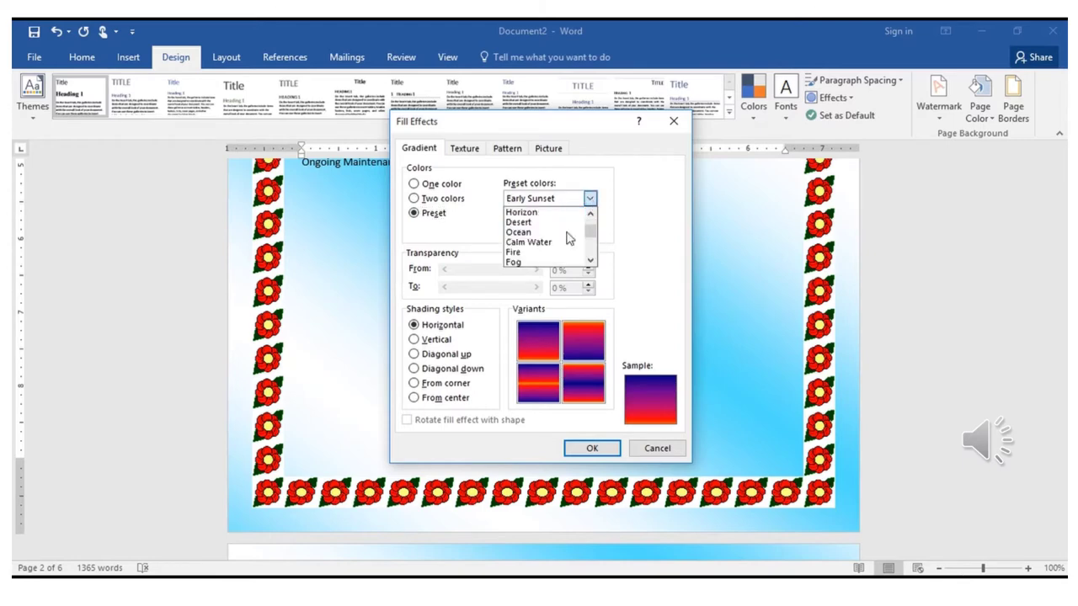
scroll(568, 239, "down", 1)
scroll(568, 239, "down", 1)
scroll(569, 238, "down", 1)
scroll(568, 239, "down", 1)
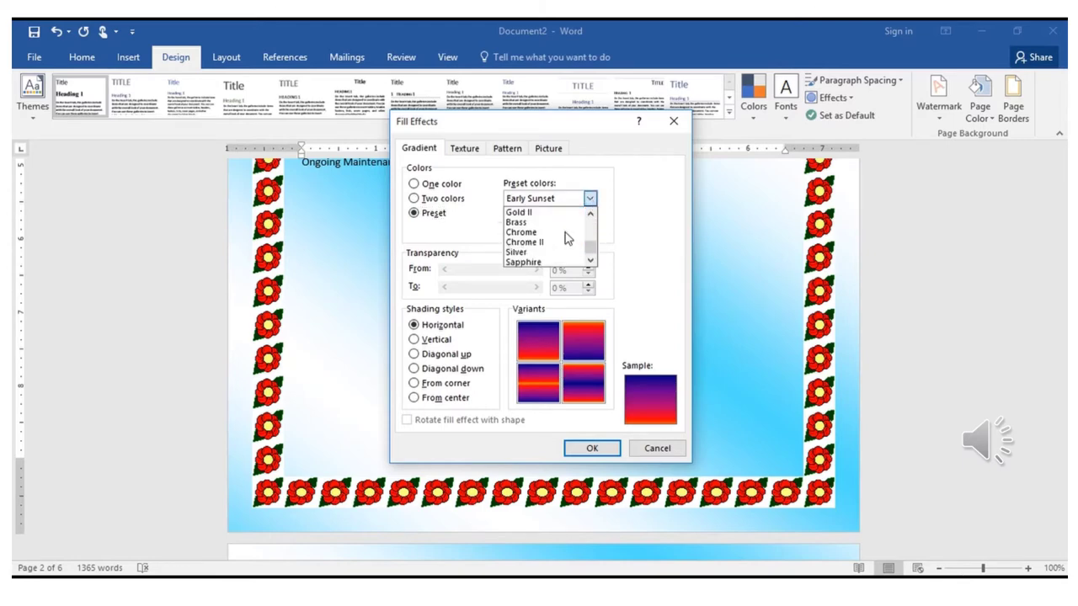
left_click(532, 253)
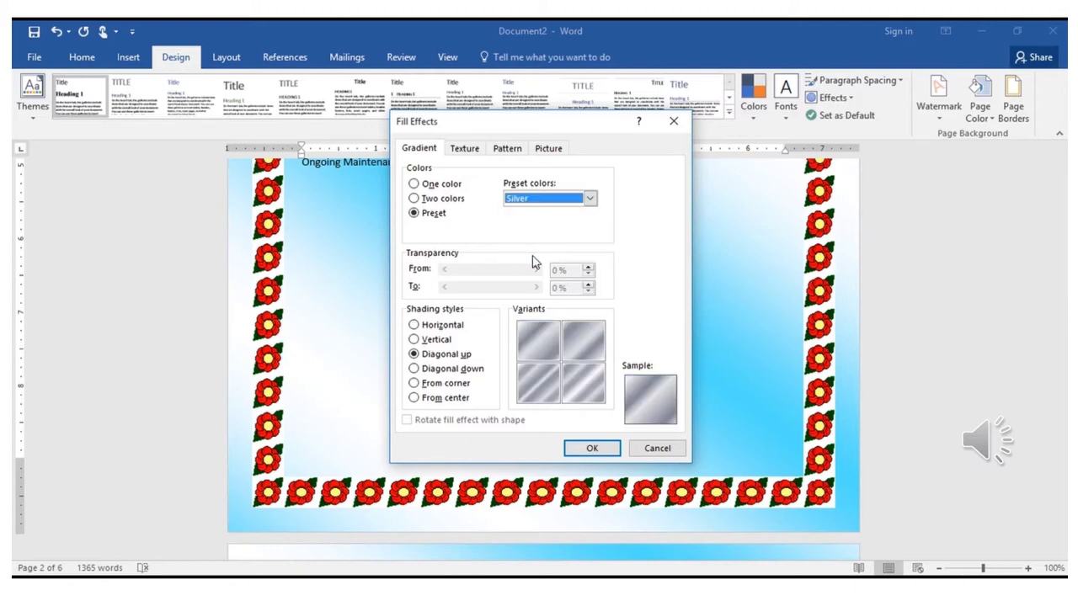
left_click(554, 200)
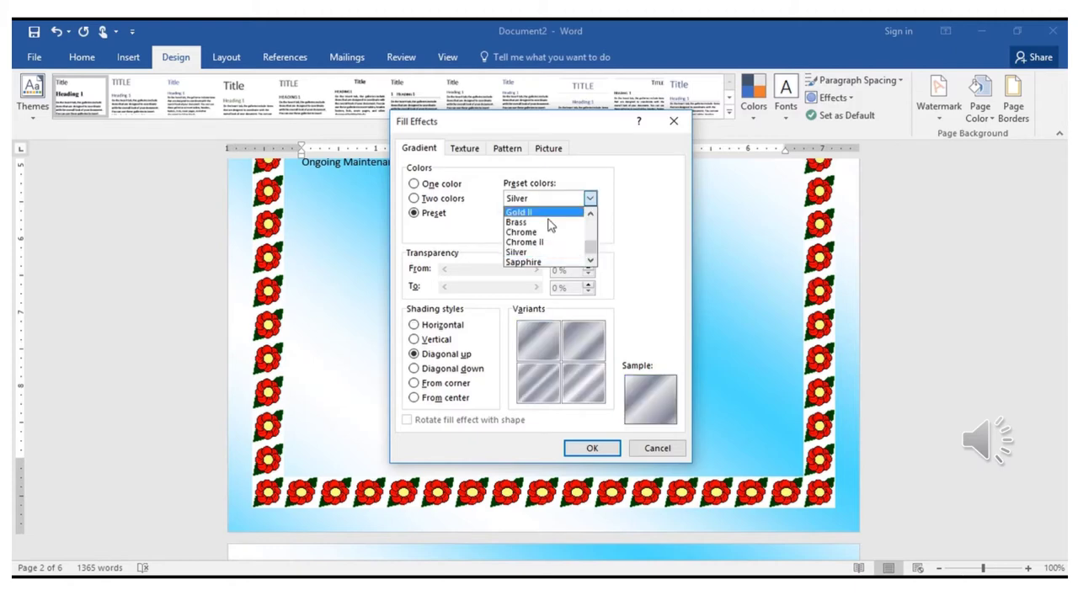
left_click(530, 261)
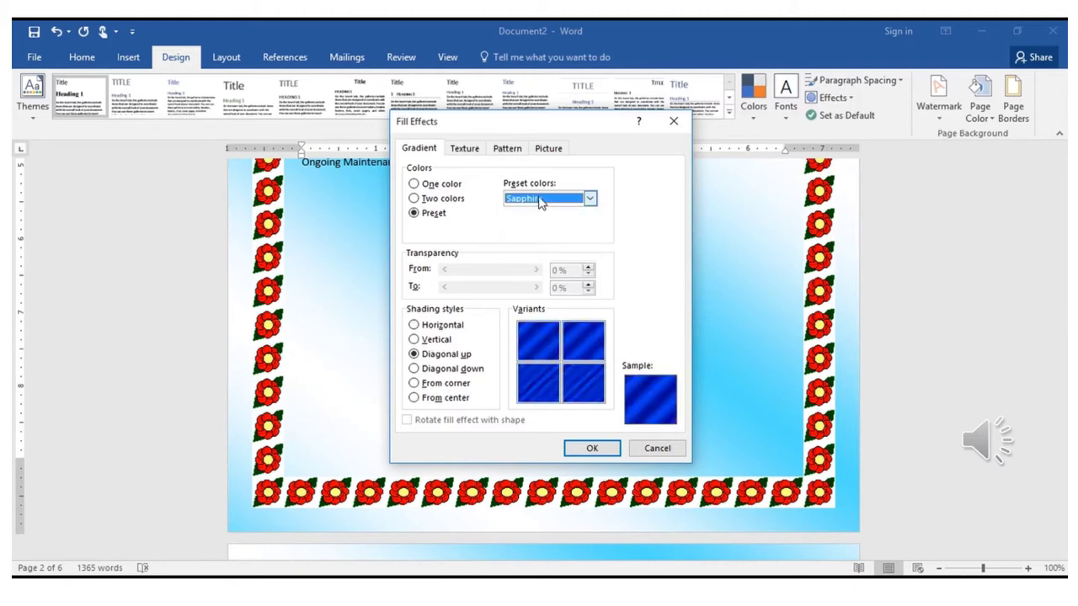
left_click(539, 200)
left_click(532, 222)
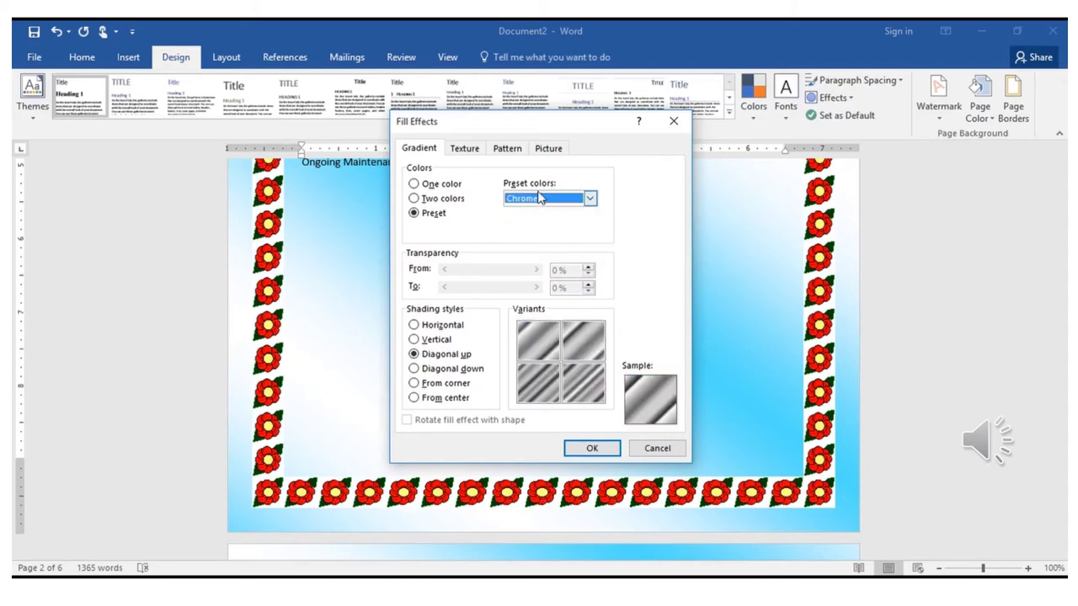
left_click(542, 198)
scroll(538, 227, "up", 2)
left_click(536, 214)
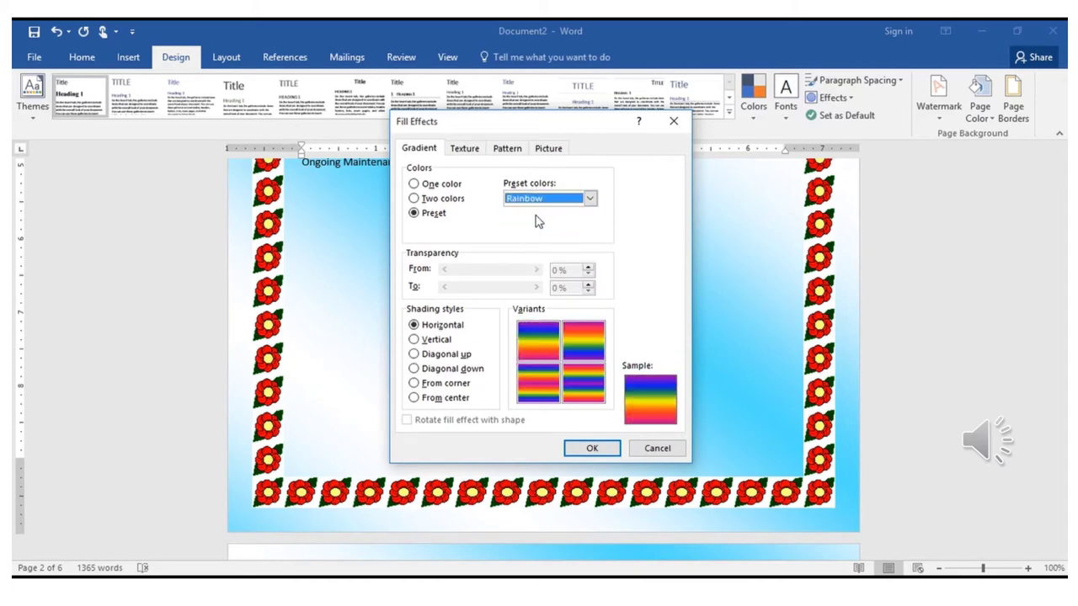
Step: Shade the Rainbow gradient From center using the first variant and apply it to the pages
left_click(545, 375)
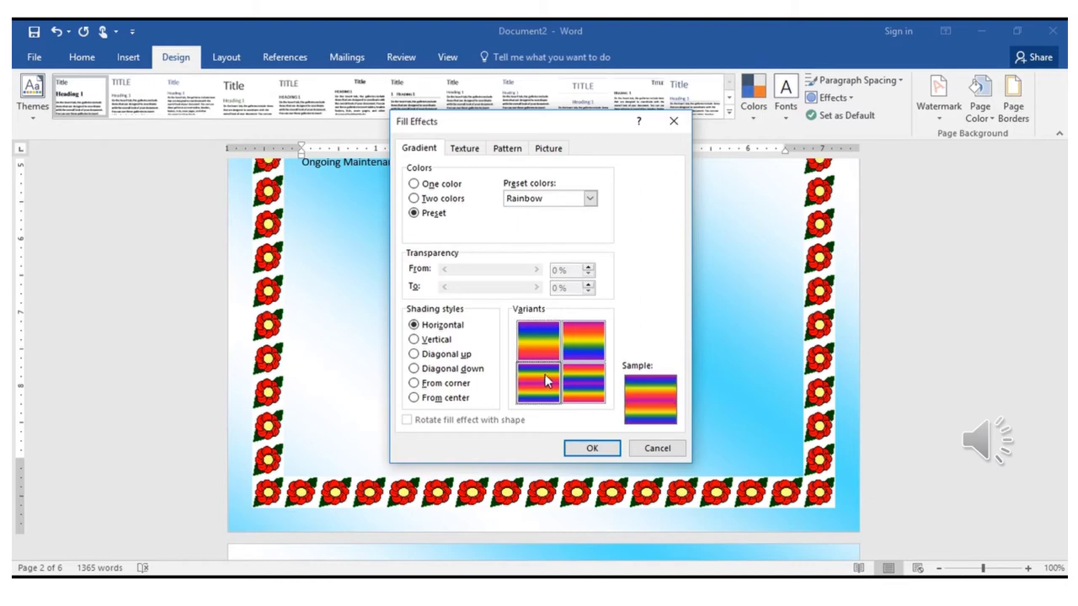
left_click(414, 369)
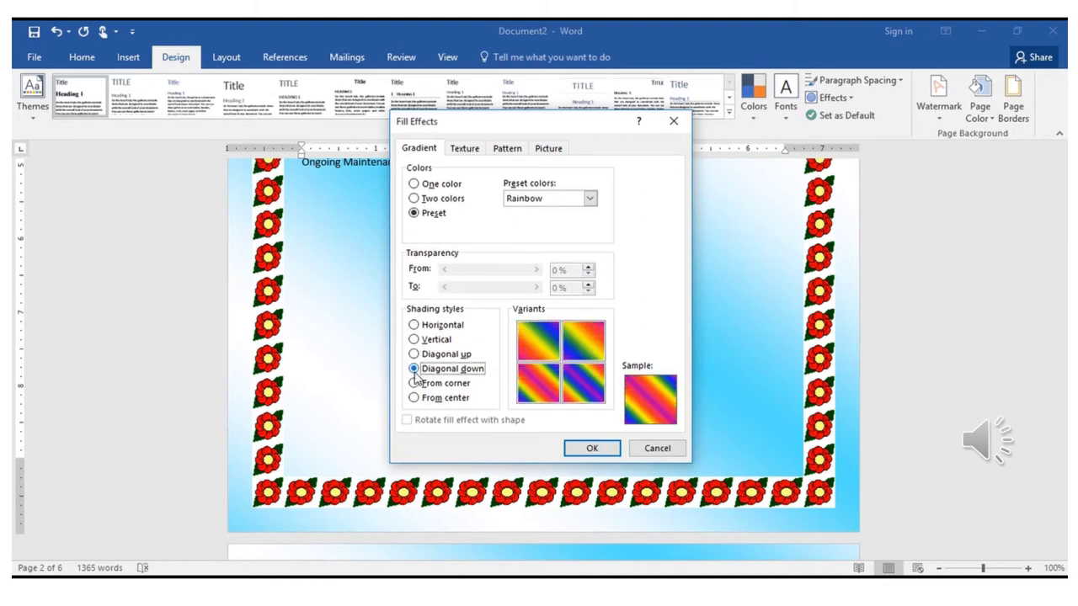
left_click(414, 383)
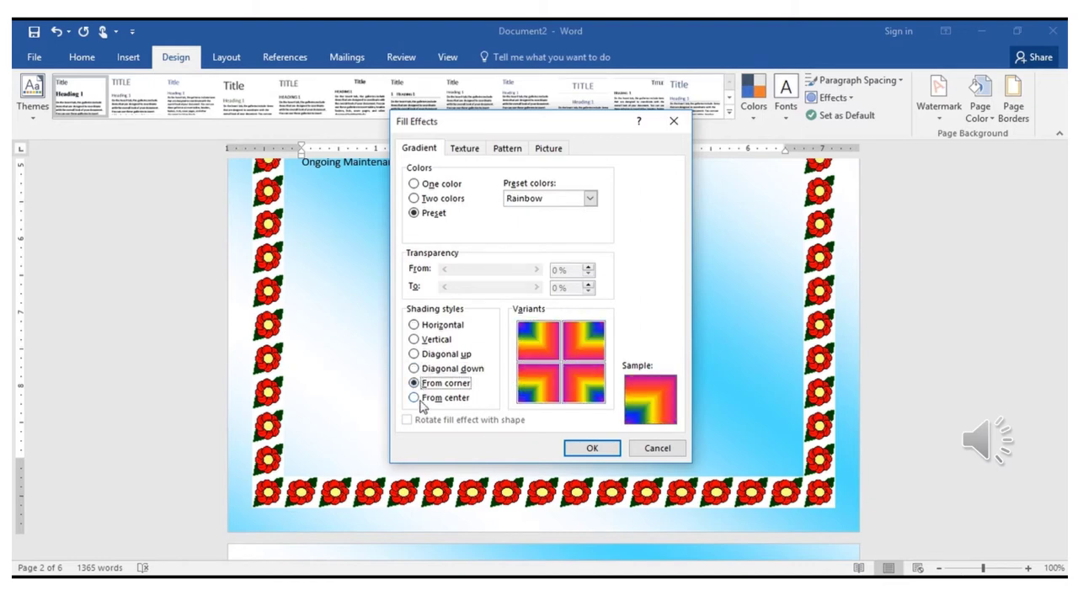
left_click(415, 397)
left_click(532, 343)
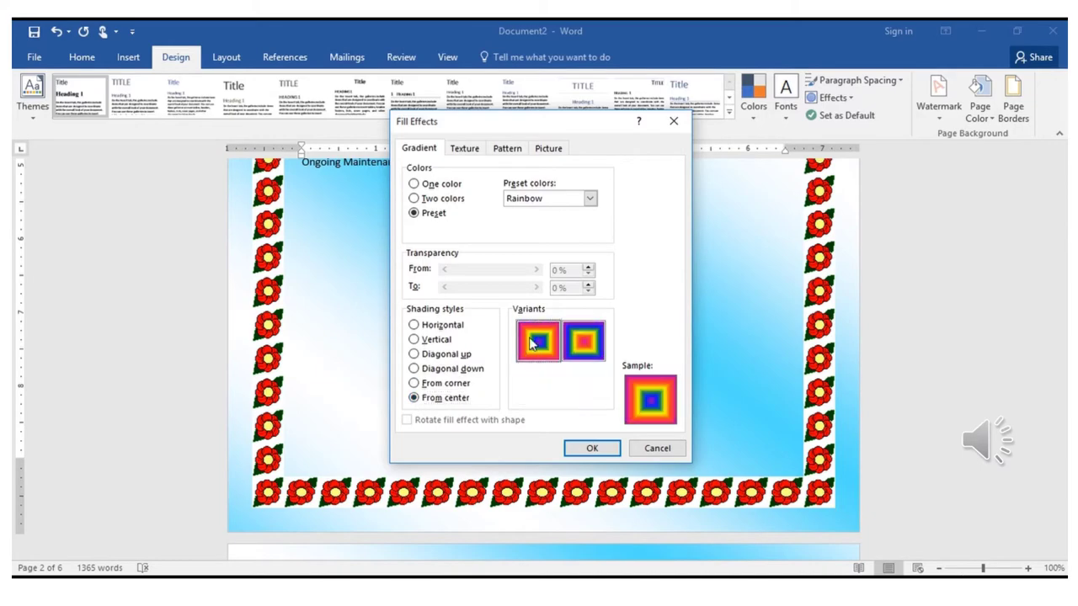
left_click(593, 448)
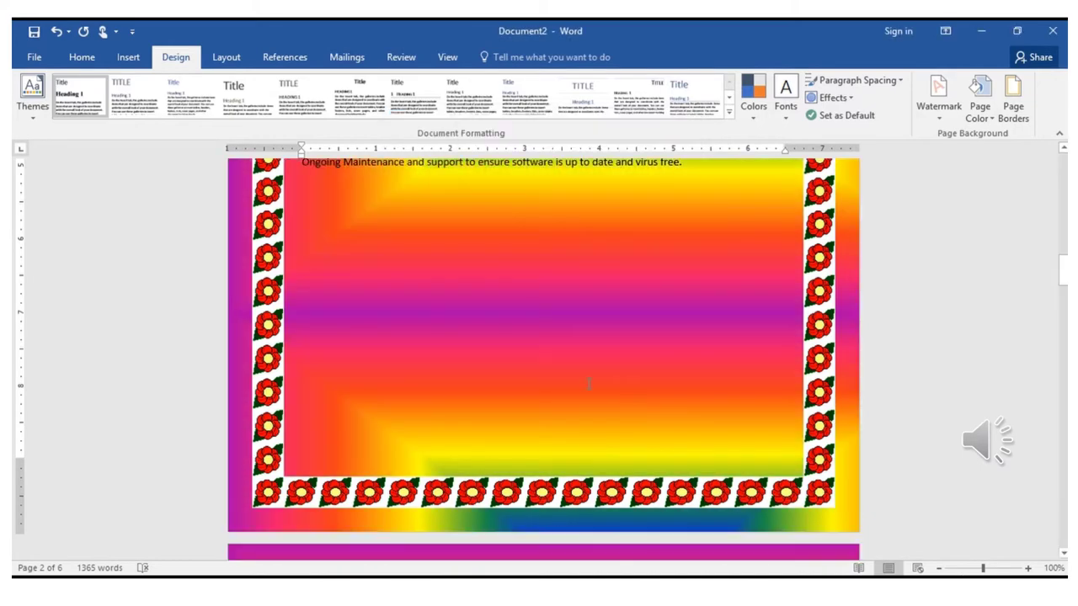
scroll(587, 365, "up", 5)
scroll(587, 365, "up", 5)
scroll(581, 362, "up", 5)
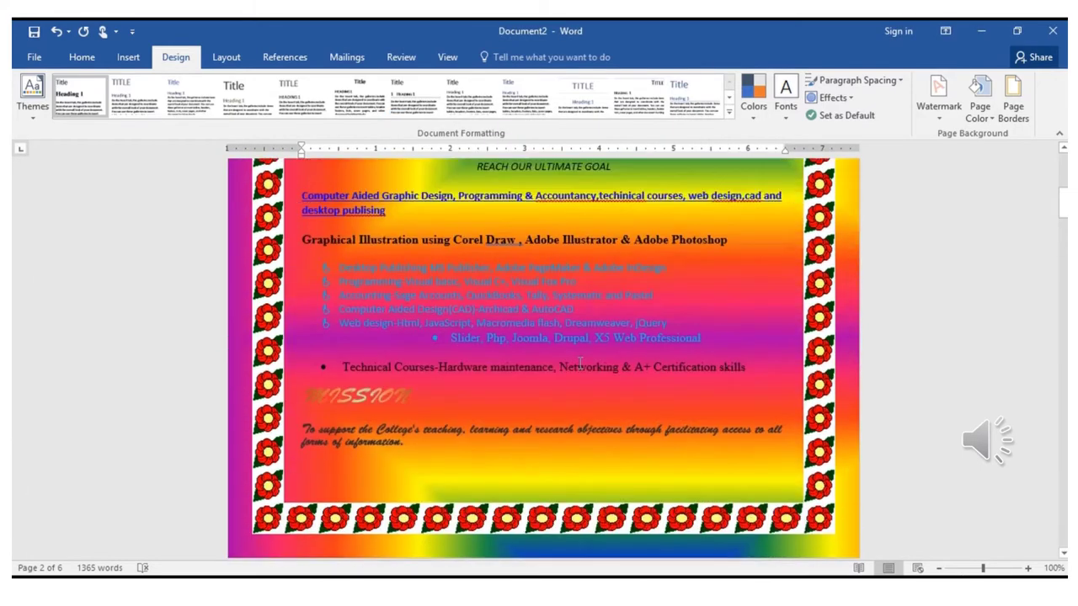
scroll(577, 362, "up", 5)
scroll(578, 361, "up", 5)
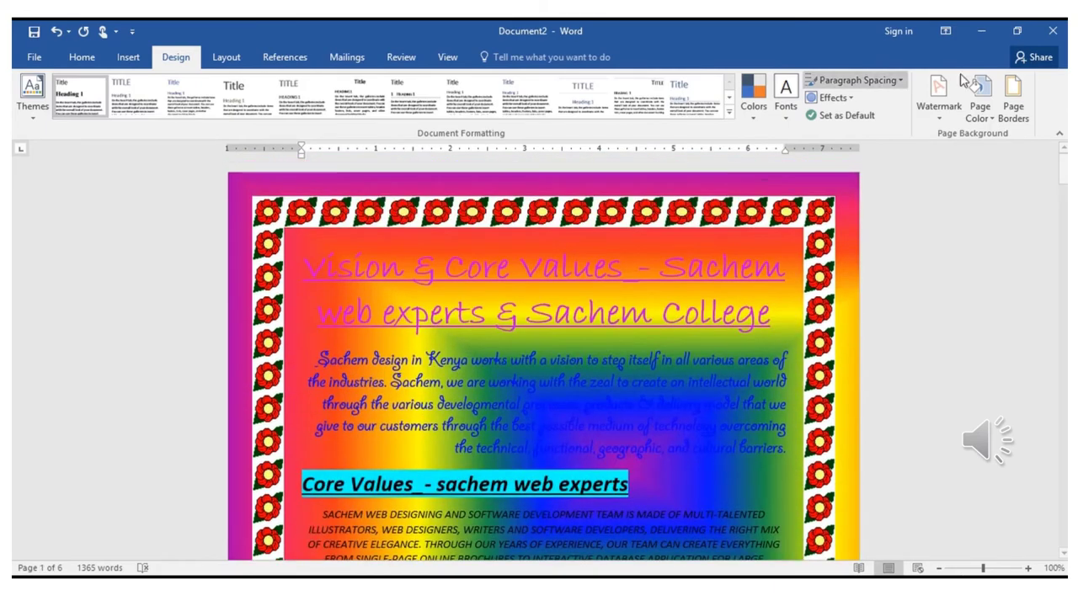
Step: Open the Fill Effects textures and preview Canvas, White marble, Parchment, Stationery, Granite, Sand, Fish fossil and Denim
left_click(979, 97)
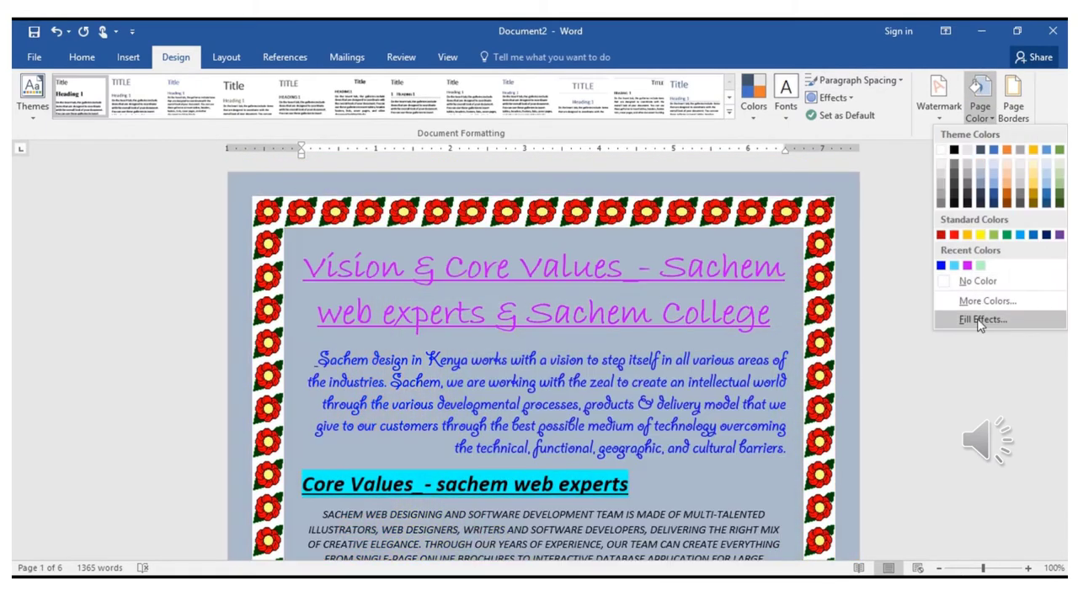
left_click(979, 320)
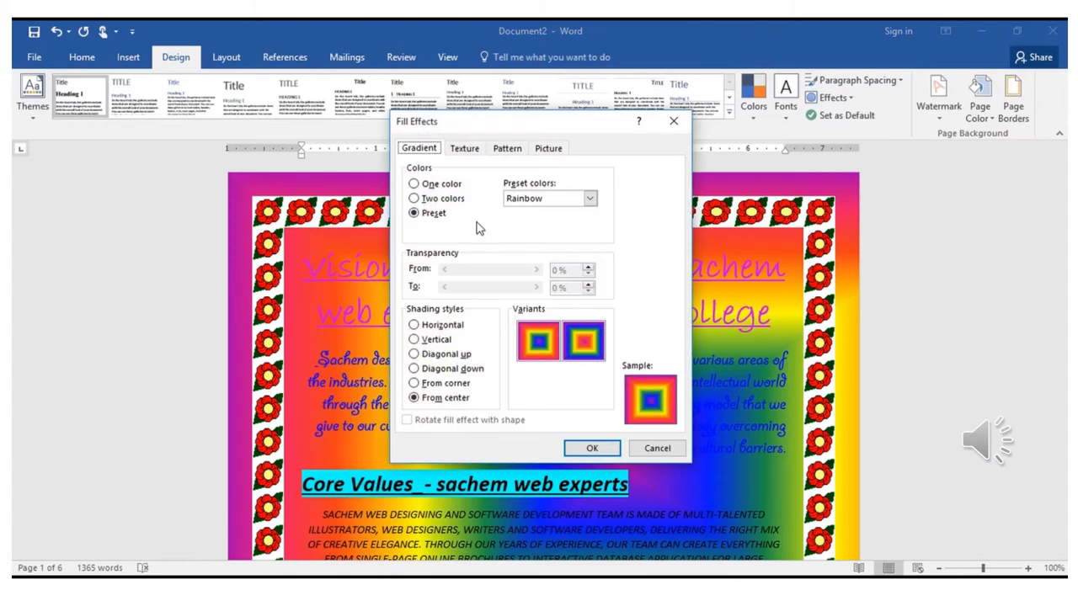
left_click(464, 149)
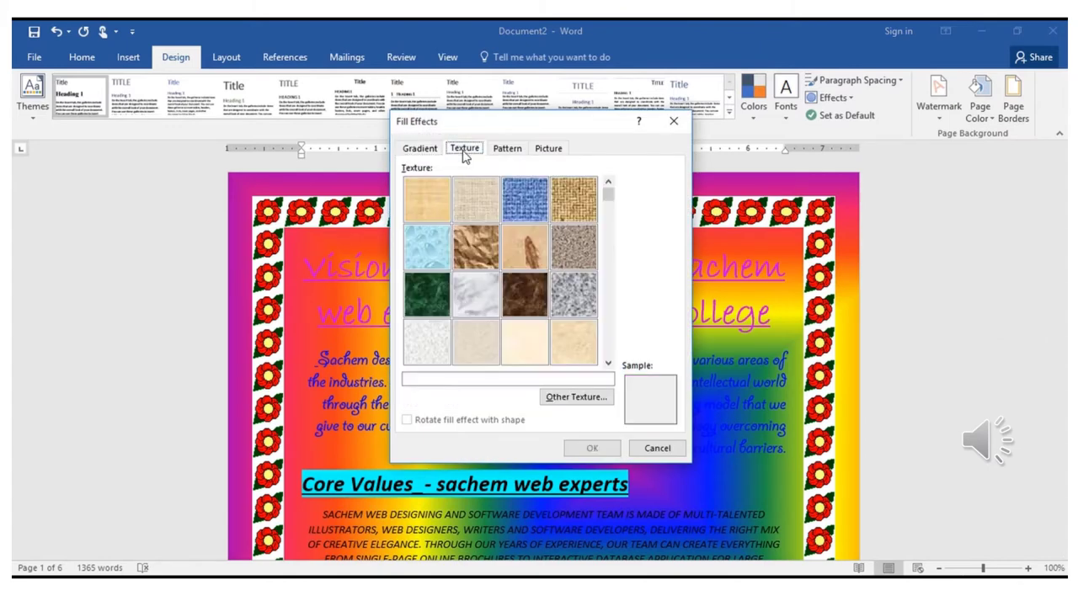
left_click(473, 211)
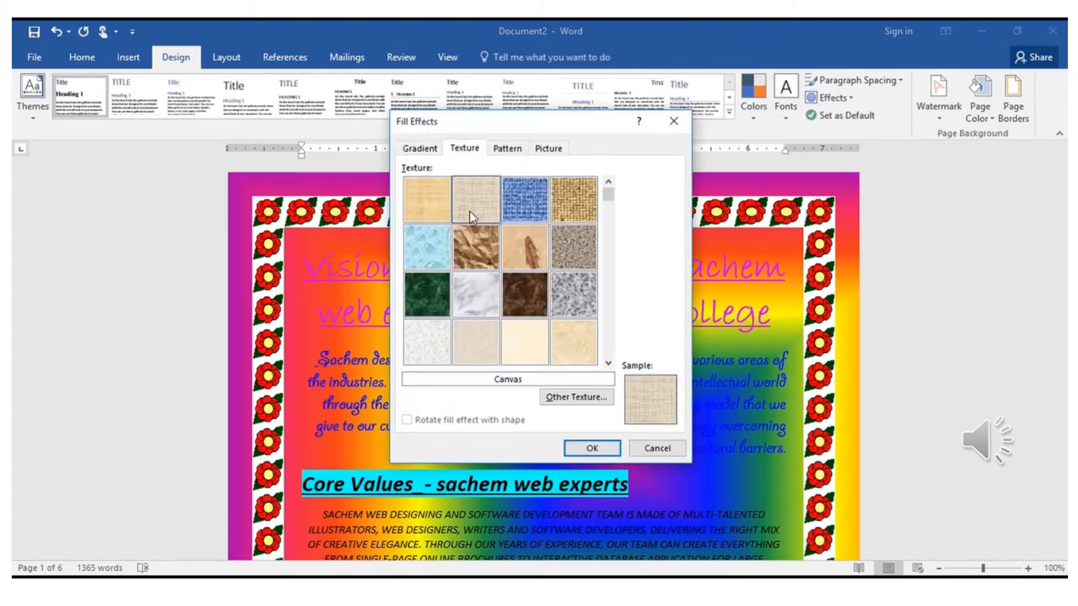
left_click(477, 290)
left_click(522, 345)
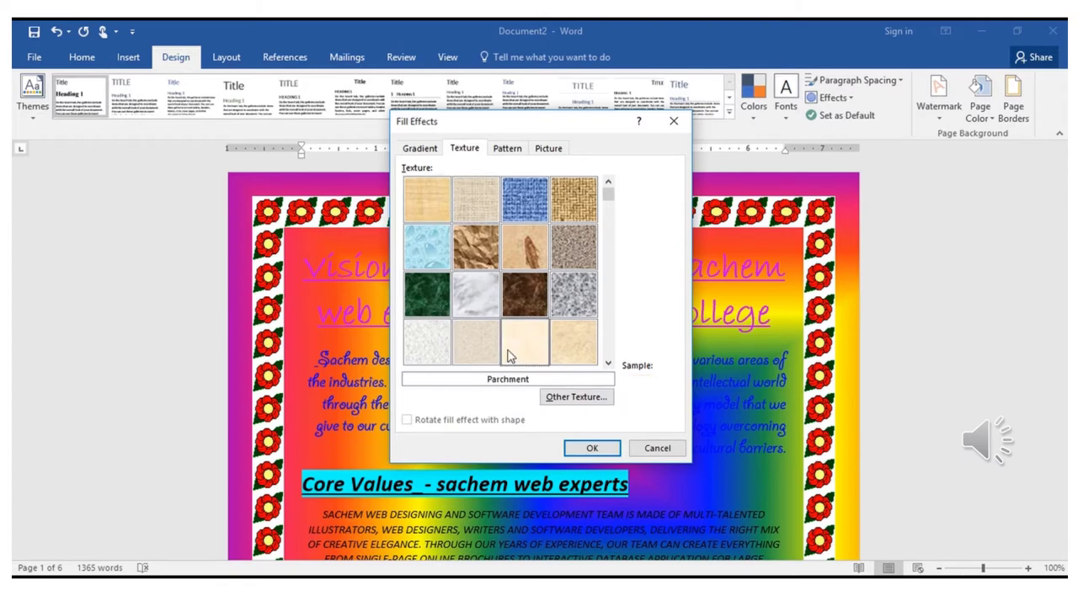
left_click(578, 351)
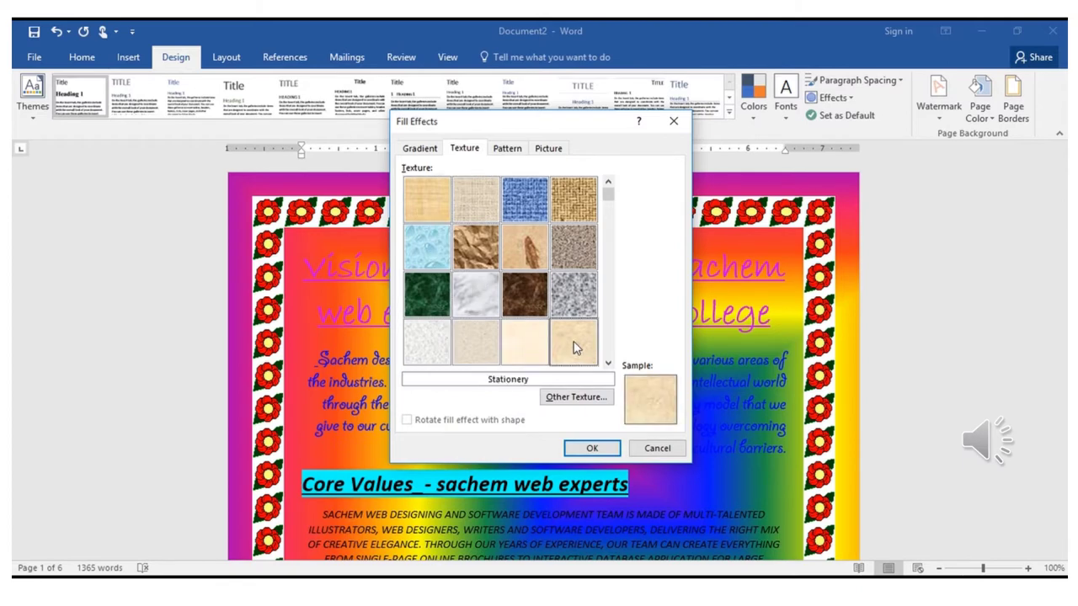
left_click(567, 312)
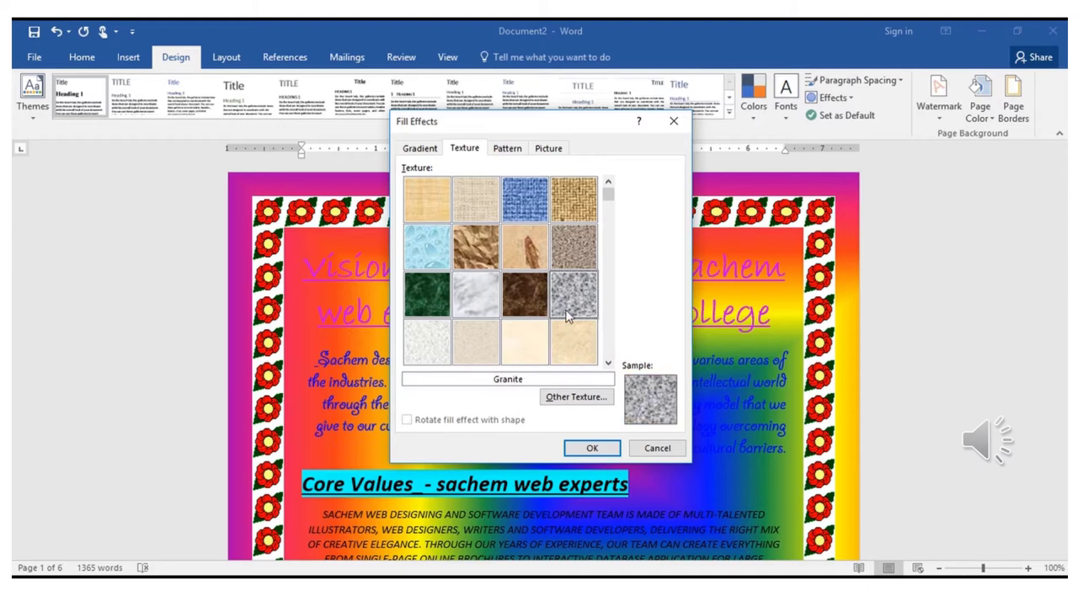
left_click(566, 261)
left_click(504, 243)
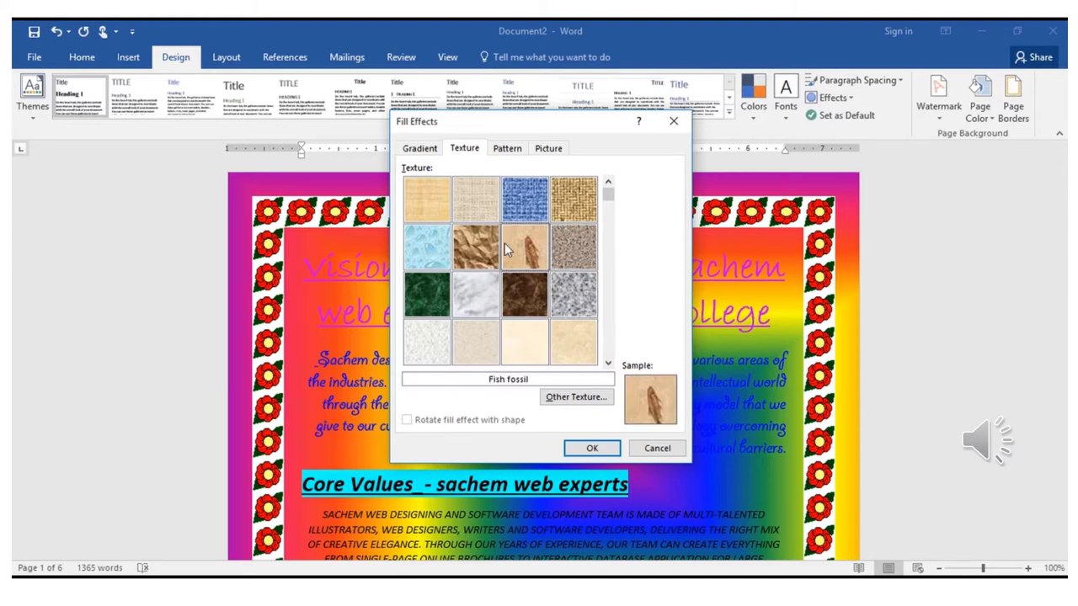
left_click(516, 209)
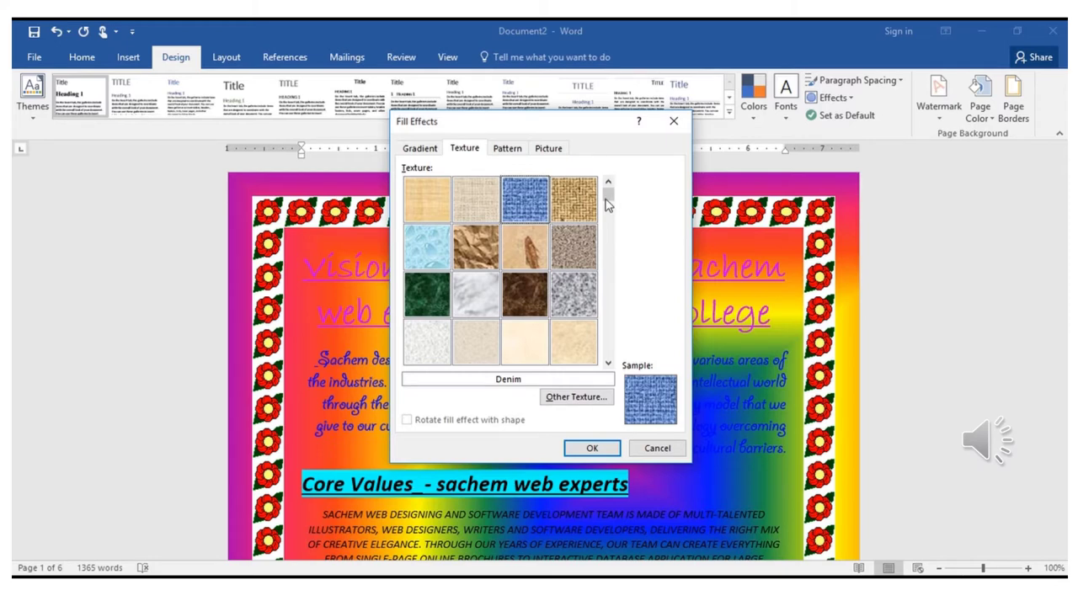
Step: Preview Purple mesh, Bouquet, Blue tissue paper and Newsprint, then apply Water droplets as the background
left_click_drag(608, 205, 594, 289)
left_click(523, 347)
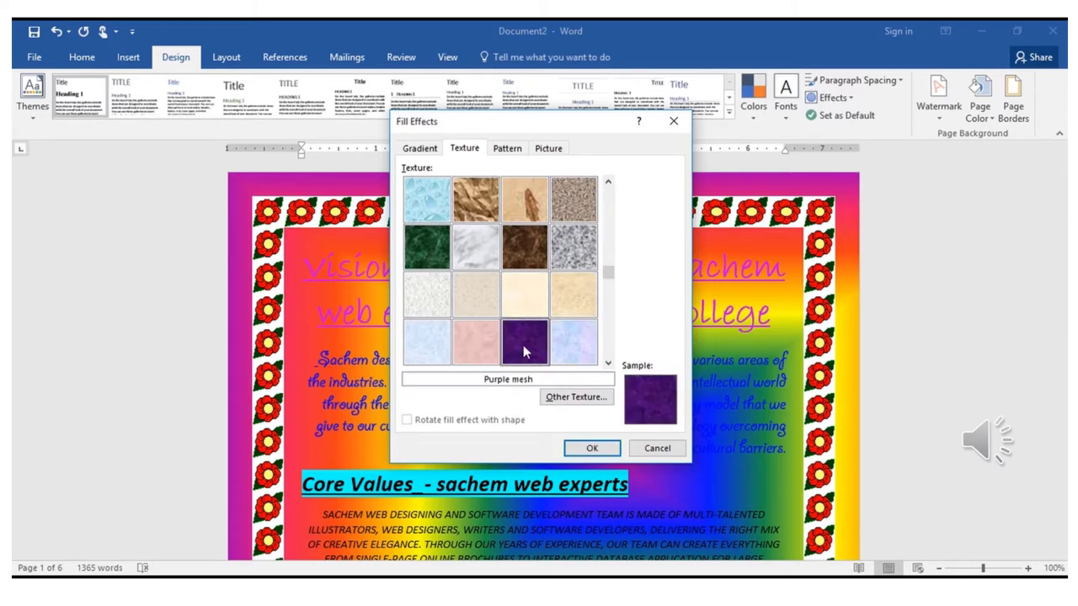
left_click(565, 346)
left_click(426, 347)
left_click(429, 296)
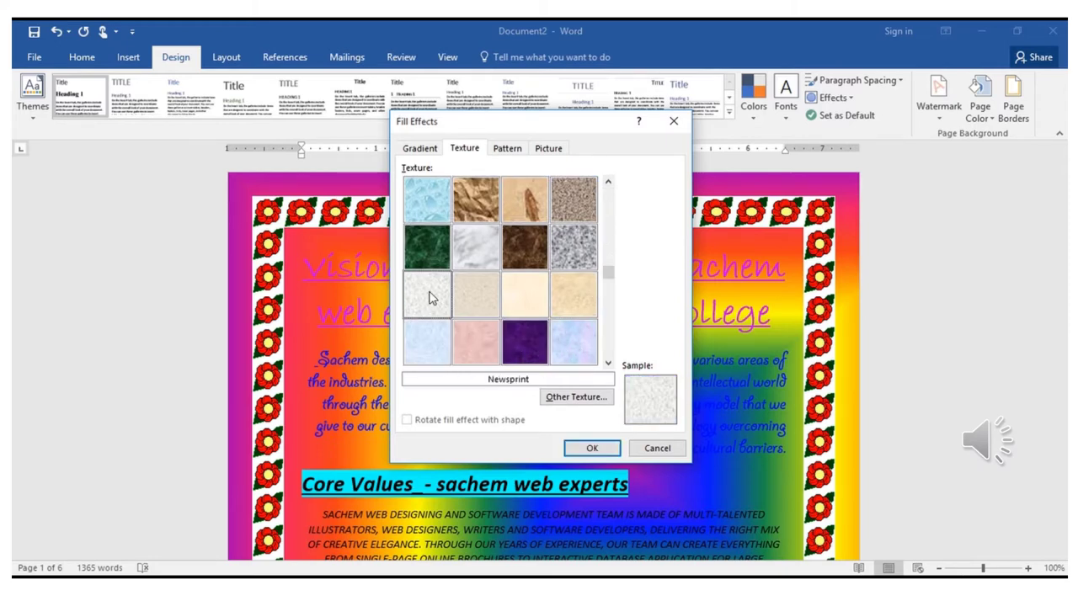
left_click(432, 221)
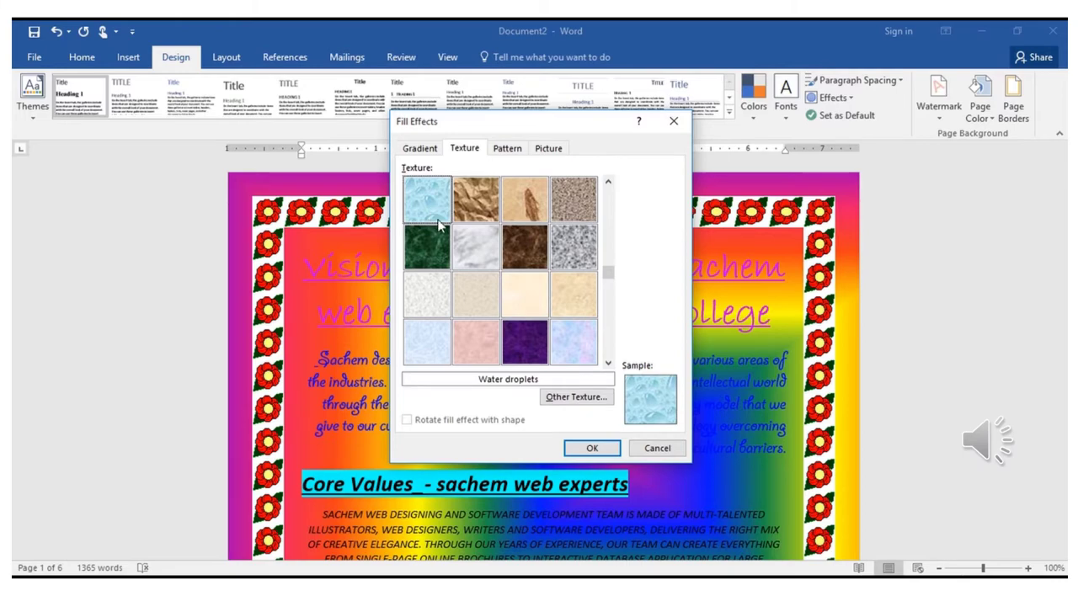
left_click(592, 450)
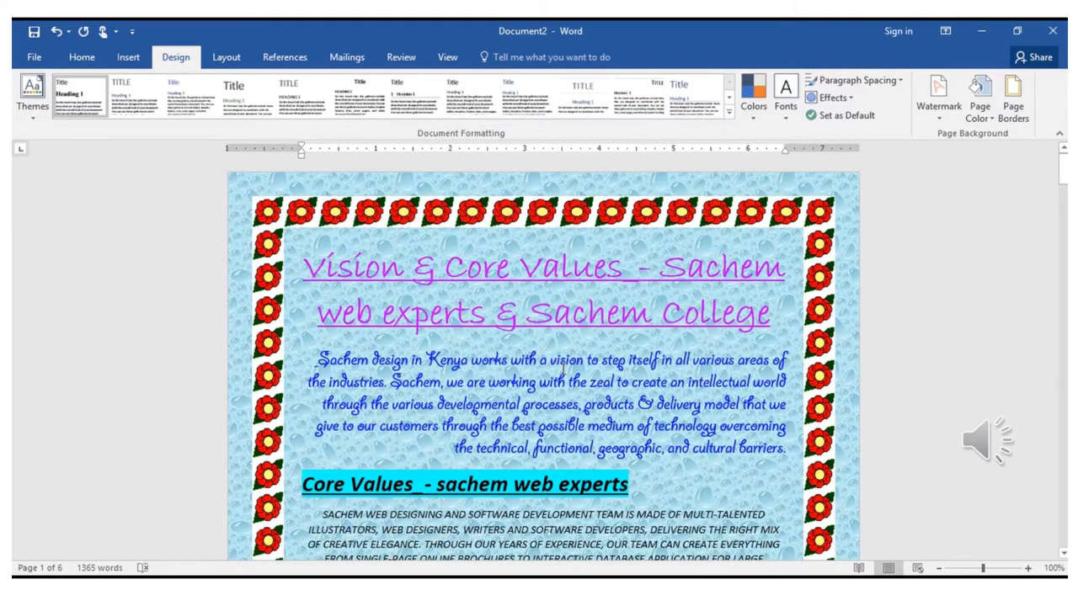
scroll(558, 362, "down", 5)
Step: Colour the bulleted course lines from Desktop Publishing through Slider, Php, Joomla red
scroll(558, 363, "down", 4)
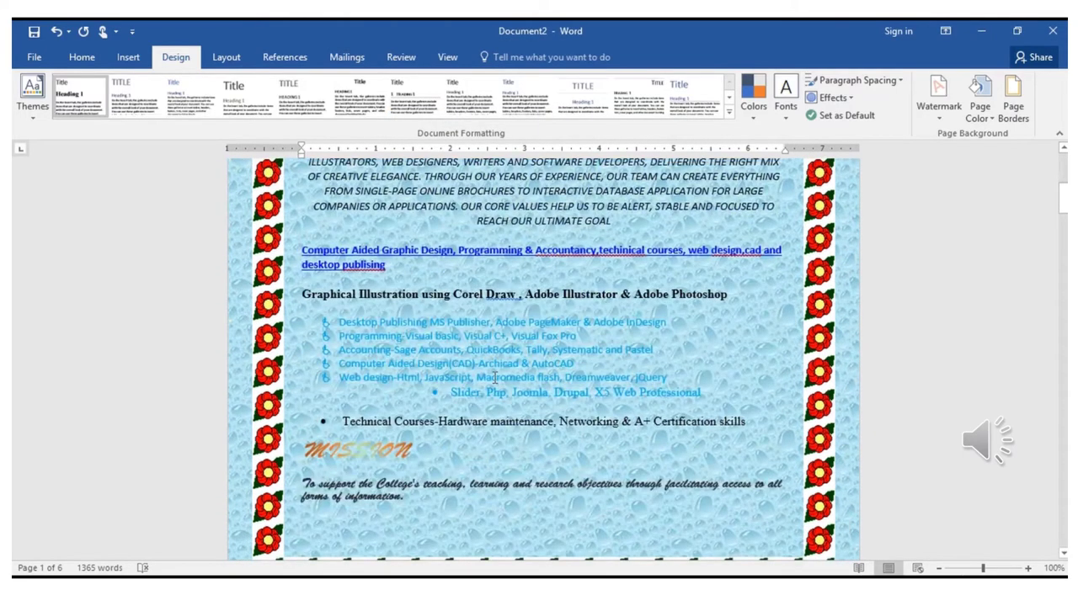
left_click_drag(707, 393, 380, 322)
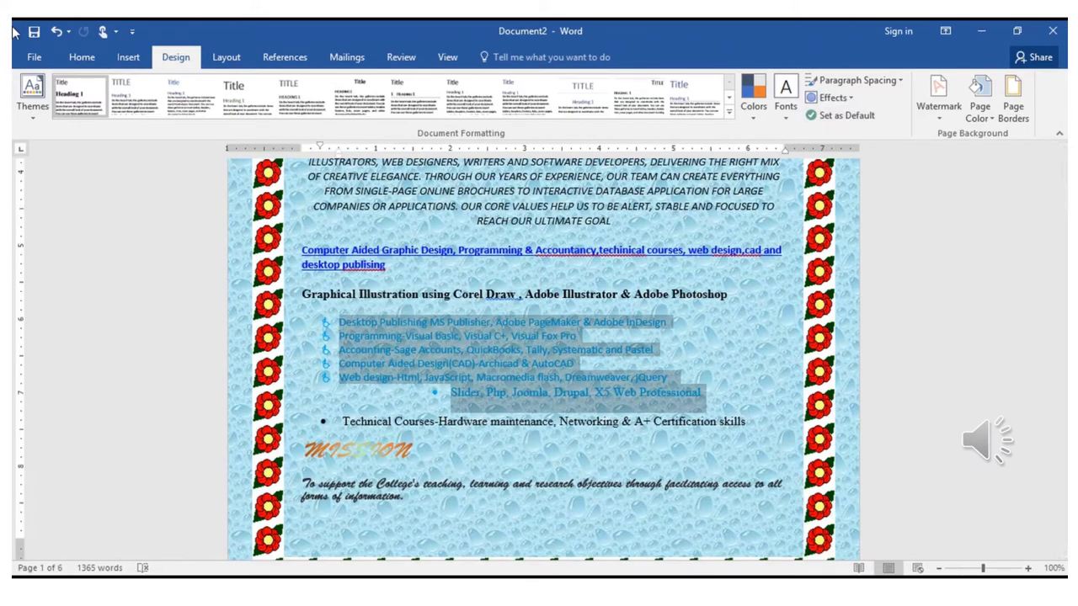
left_click(81, 56)
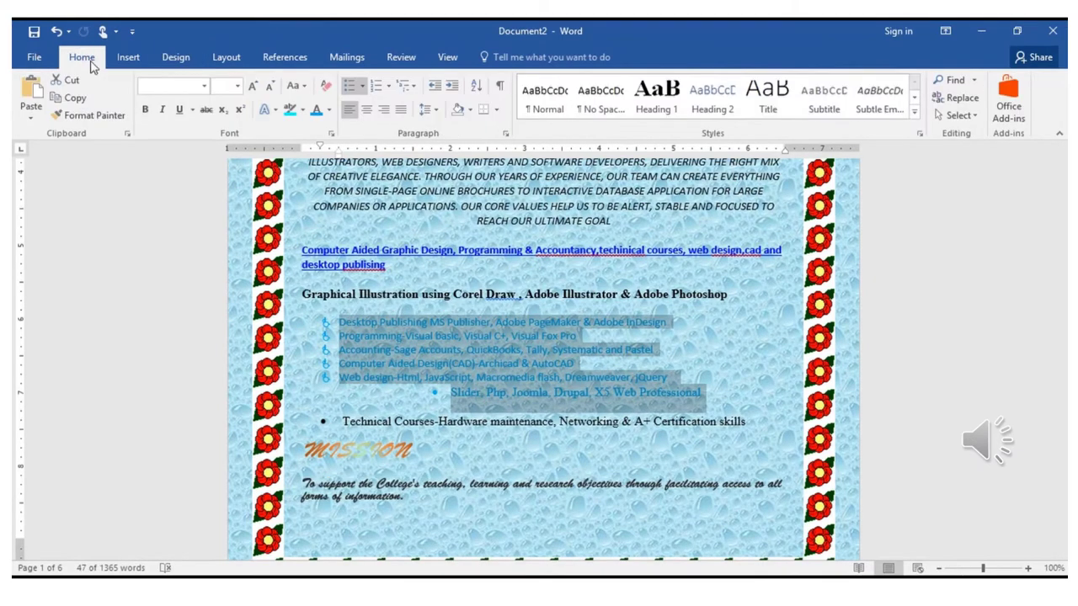
left_click(330, 110)
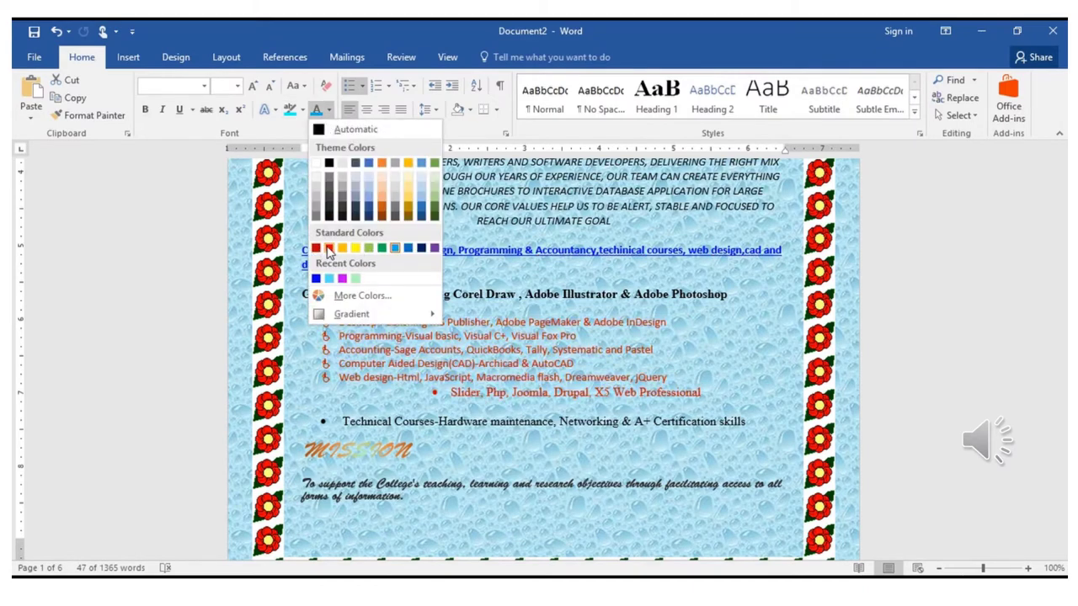
left_click(329, 249)
left_click(668, 324)
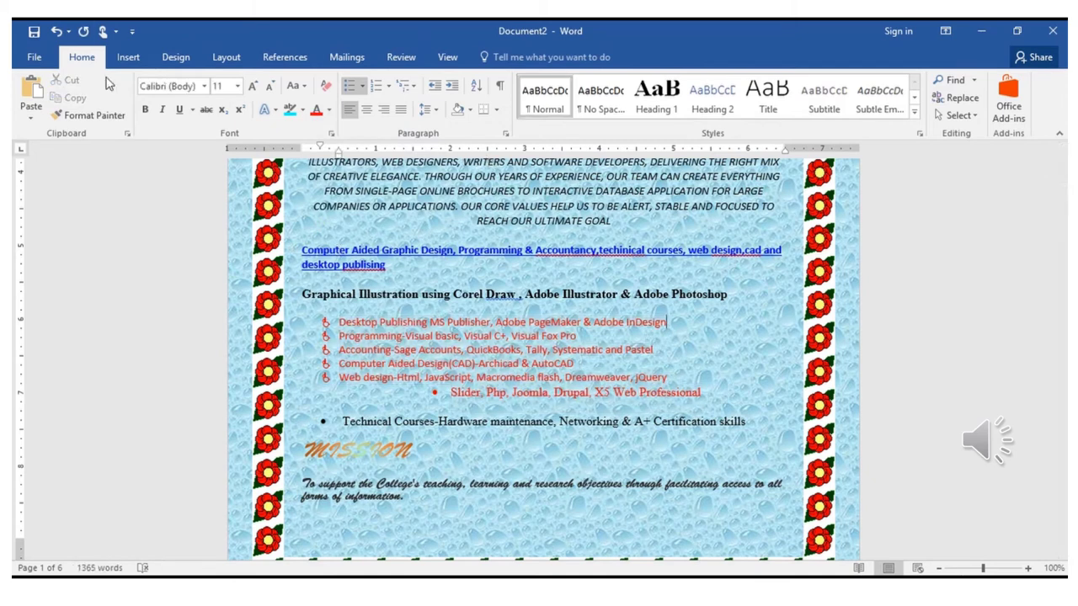
left_click(130, 58)
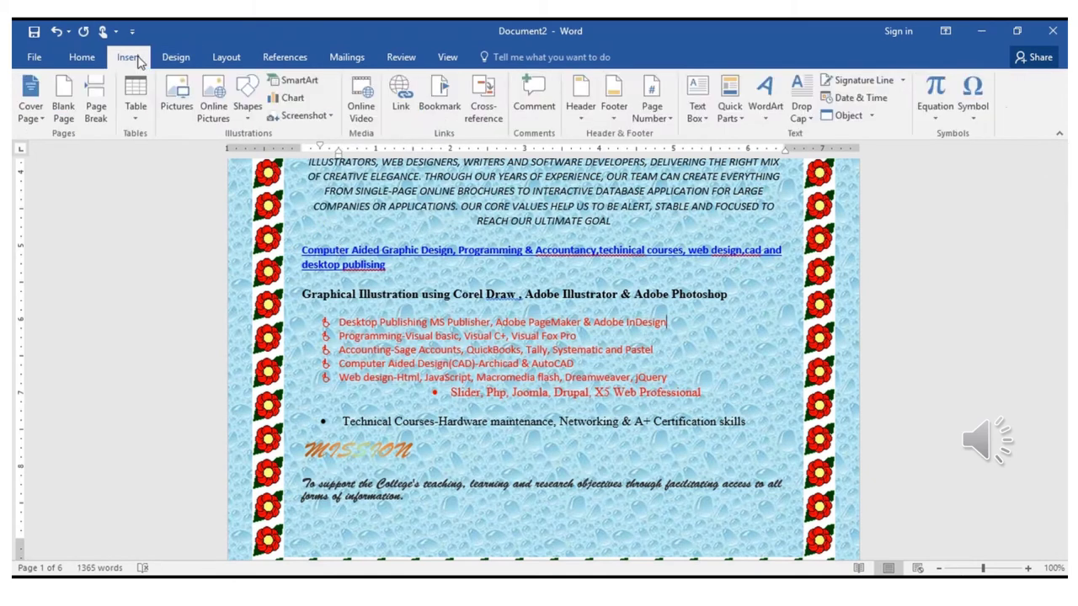
left_click(176, 57)
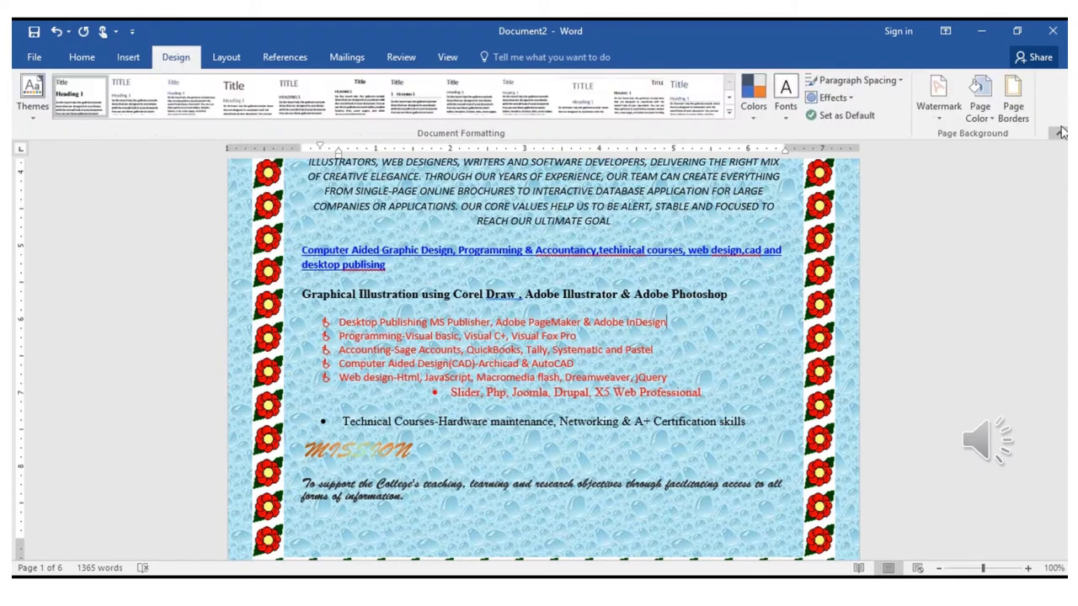
left_click(939, 118)
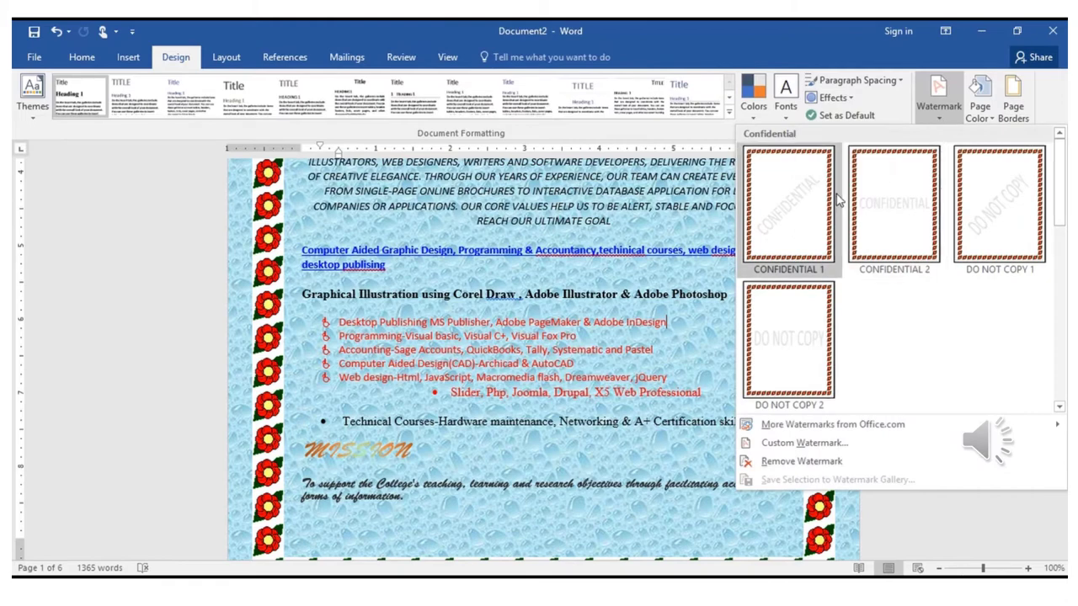
left_click(811, 210)
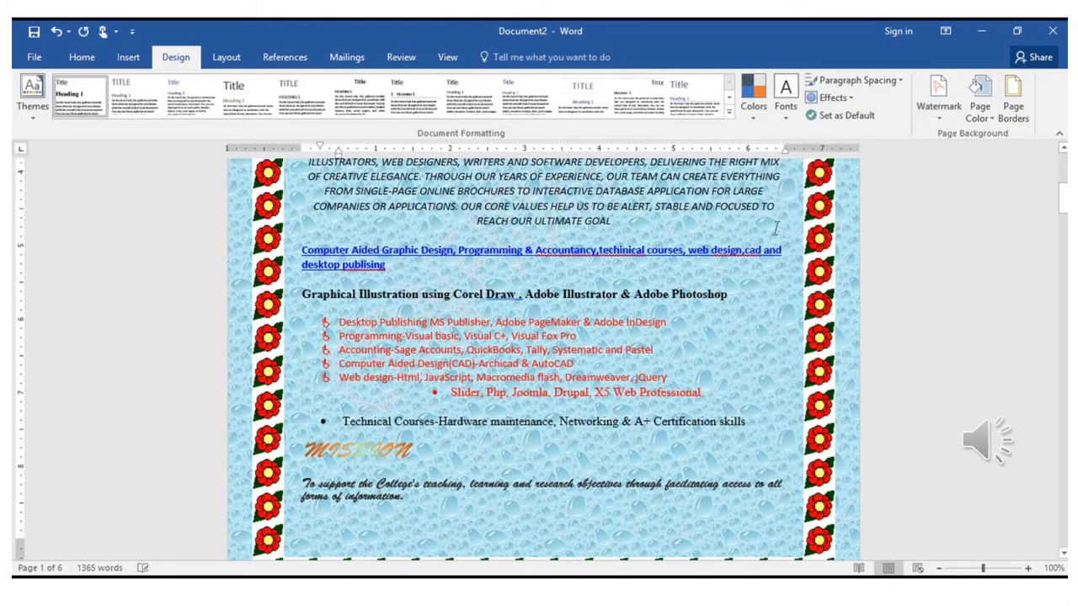
scroll(599, 345, "down", 5)
scroll(606, 336, "down", 5)
scroll(614, 333, "down", 5)
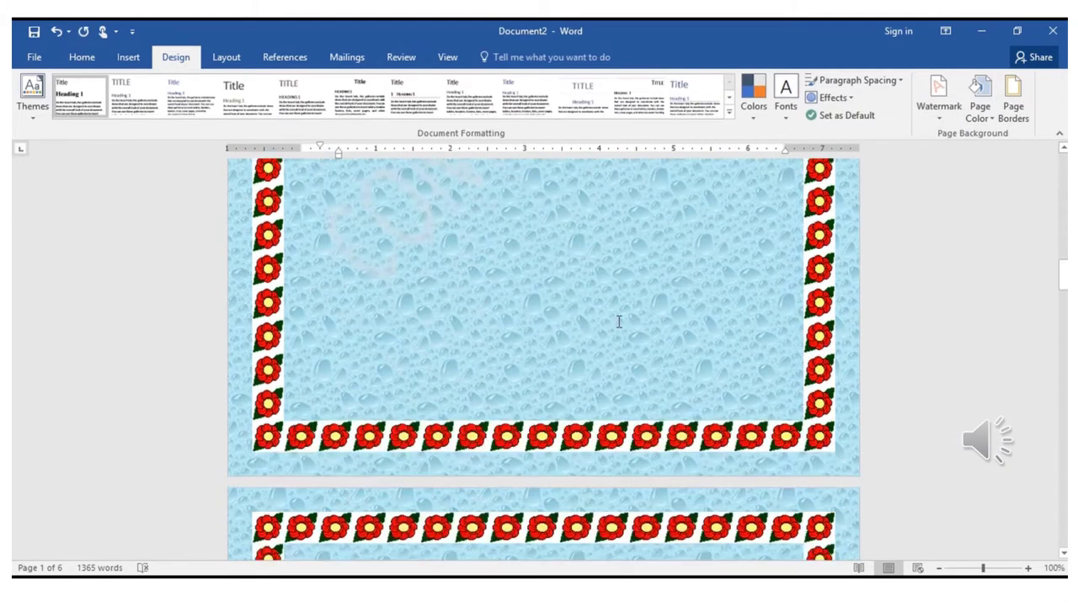
scroll(623, 326, "down", 5)
scroll(622, 324, "down", 5)
scroll(631, 326, "down", 5)
scroll(644, 327, "down", 5)
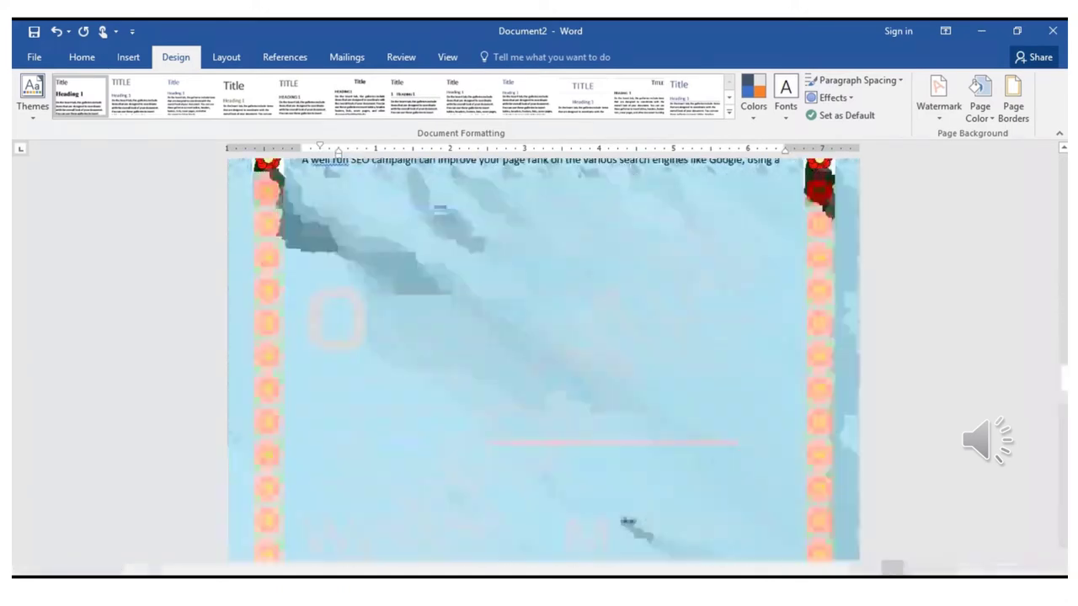
scroll(657, 328, "down", 5)
scroll(648, 320, "down", 5)
scroll(562, 263, "up", 3)
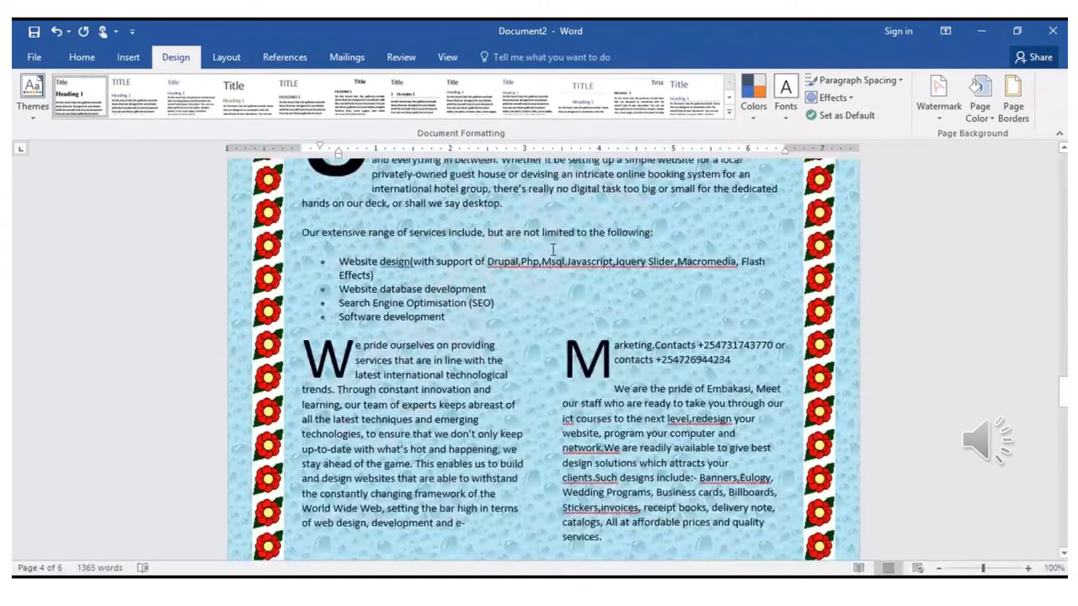
scroll(680, 244, "up", 2)
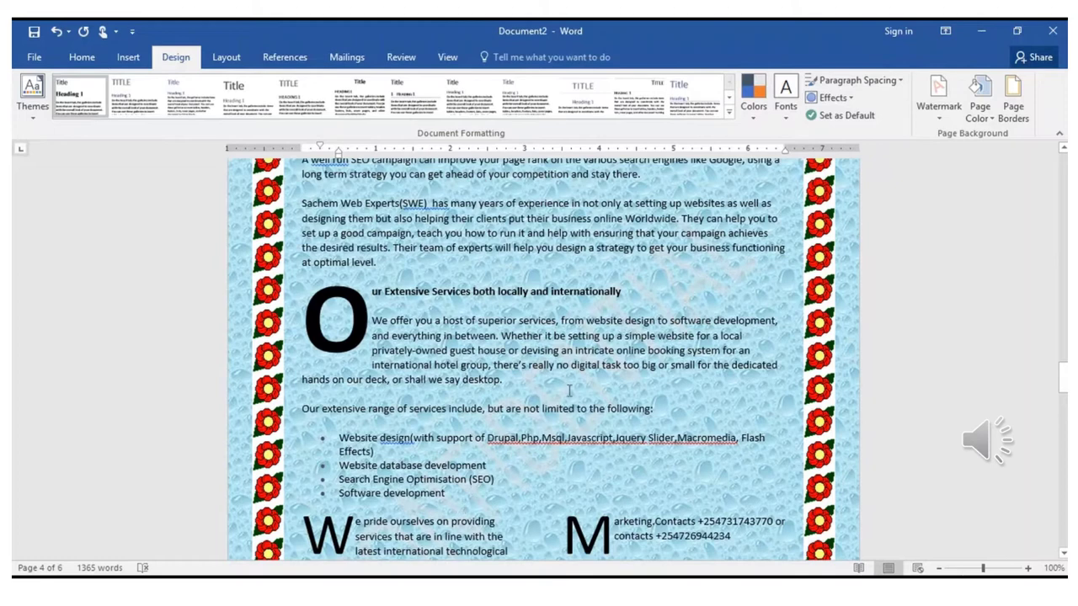
Step: Replace CONFIDENTIAL with a diagonal magenta 'SACHEM KENYA' custom text watermark and apply it
left_click(939, 123)
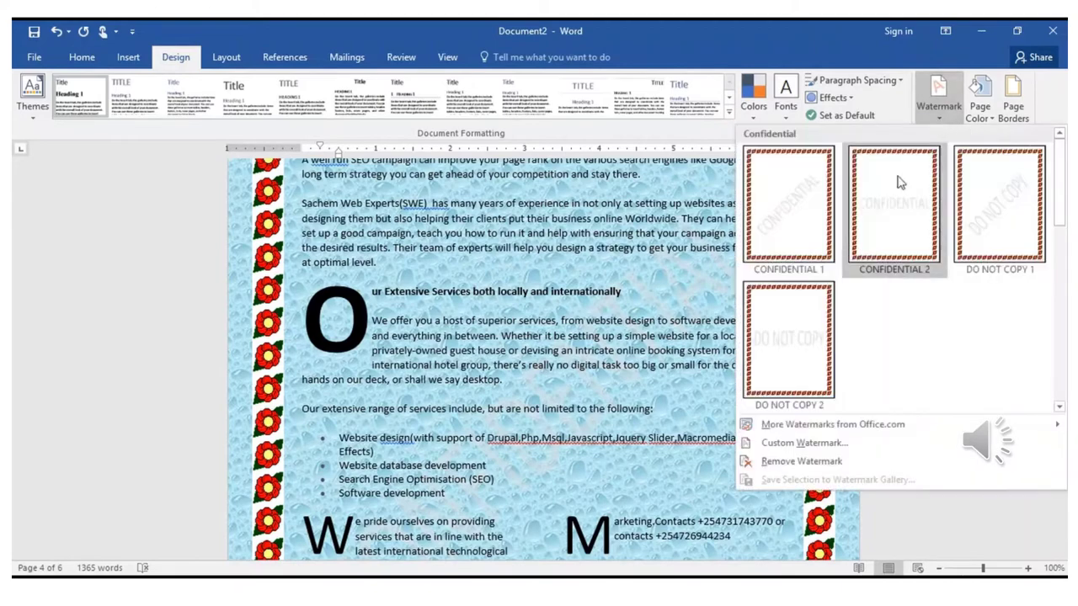
left_click(831, 446)
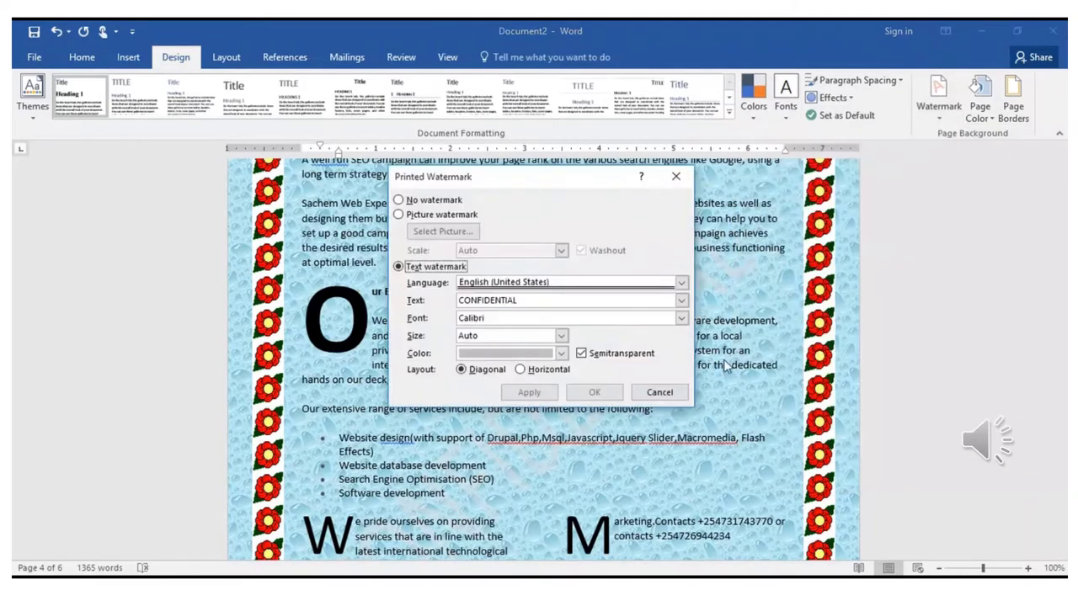
double_click(535, 301)
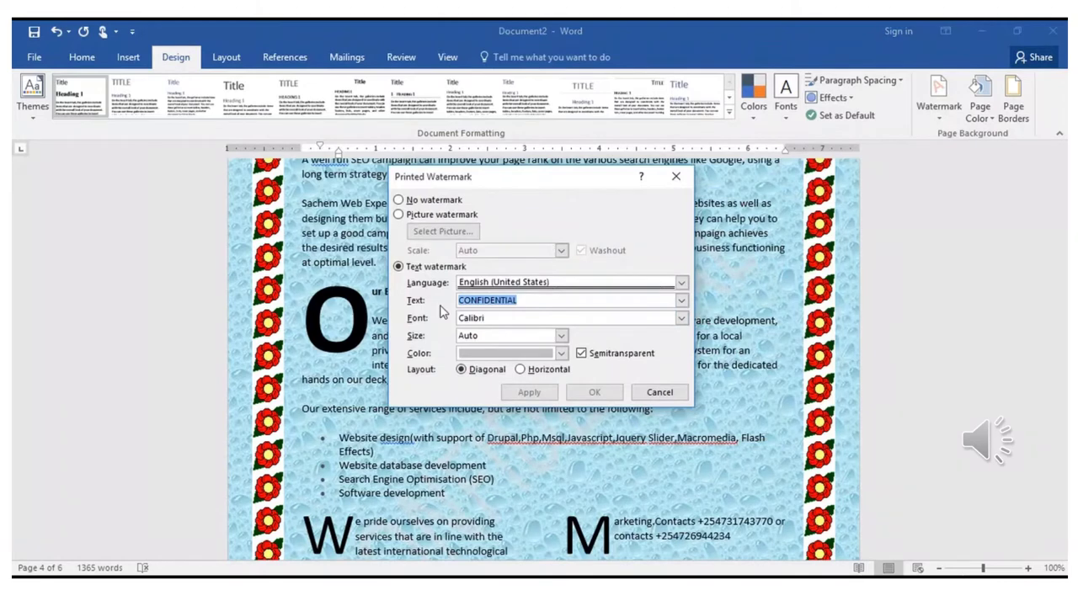
type("SACH")
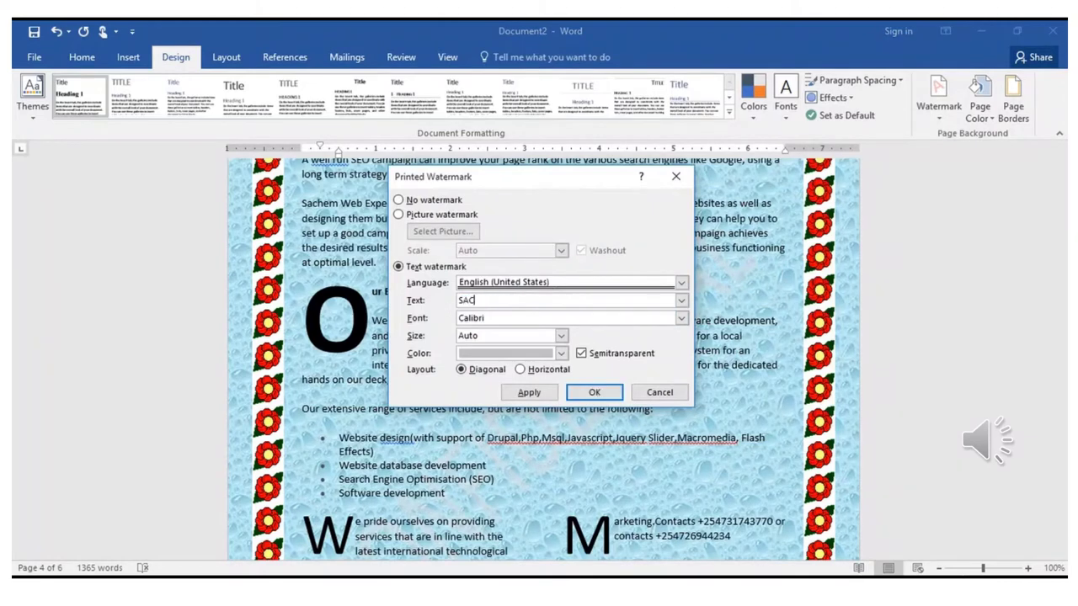
type("RE")
left_click(560, 353)
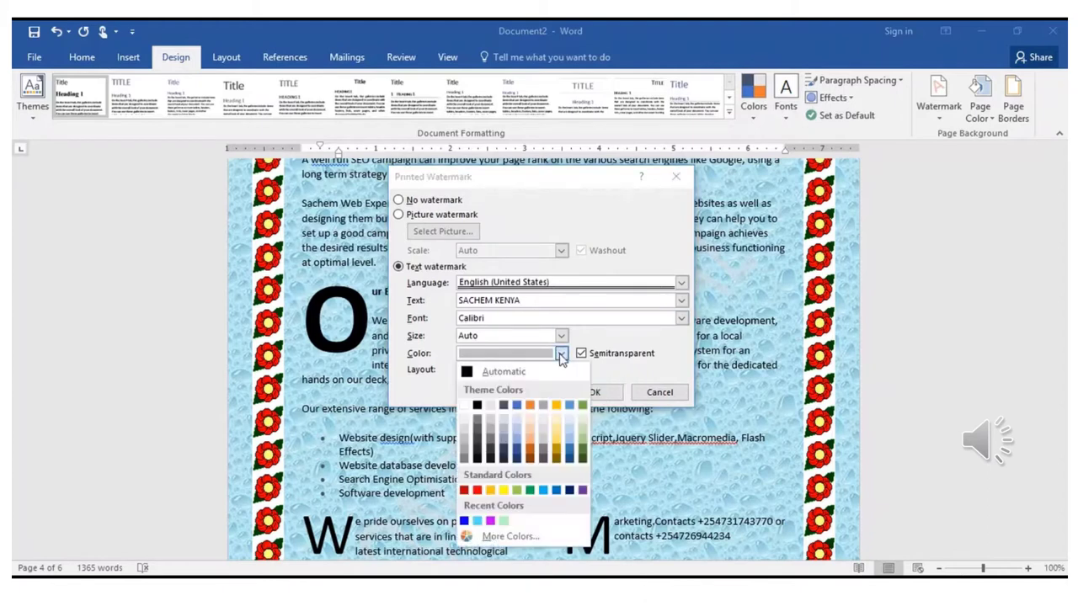
left_click(491, 522)
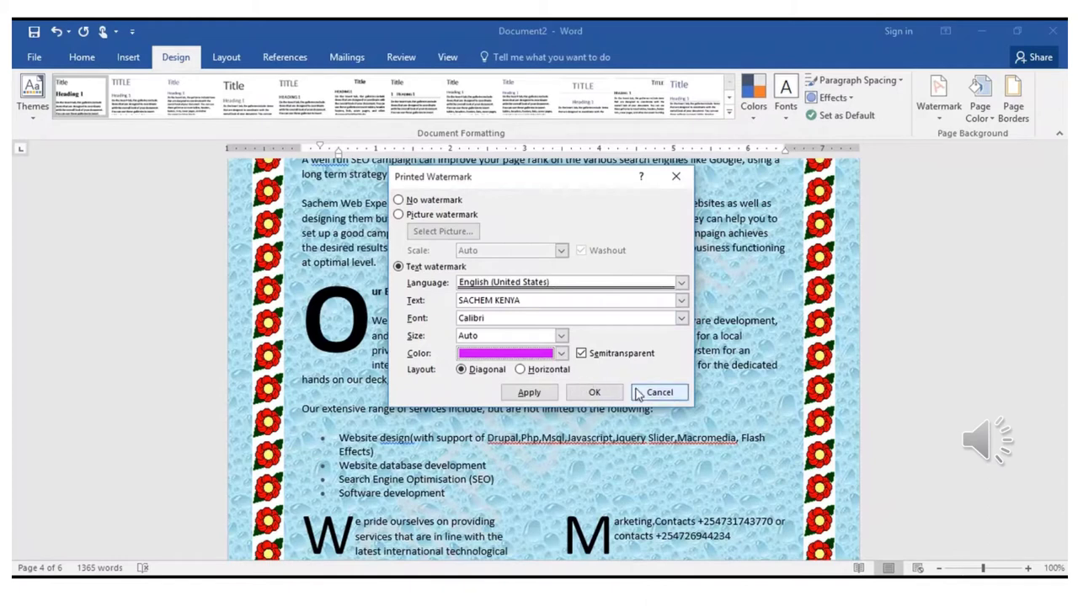
left_click(532, 394)
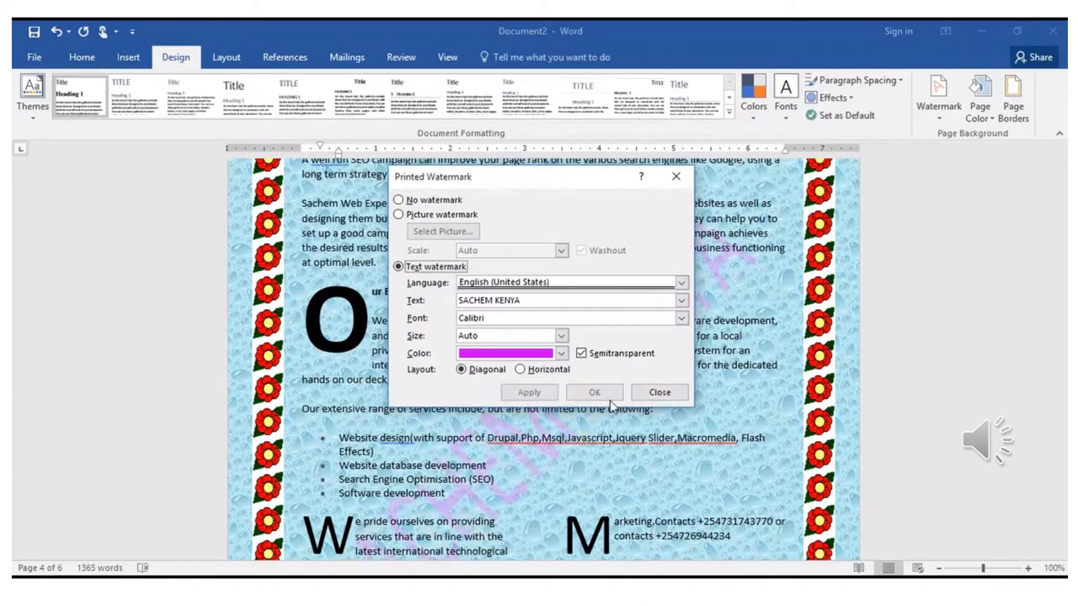
left_click(659, 392)
scroll(688, 415, "down", 3)
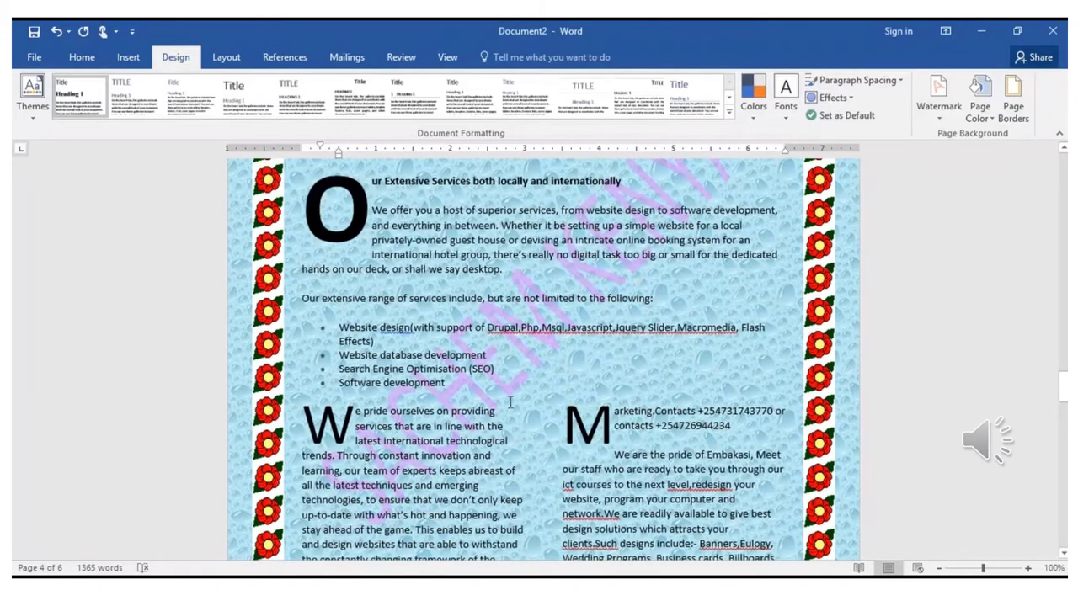
scroll(546, 351, "up", 3)
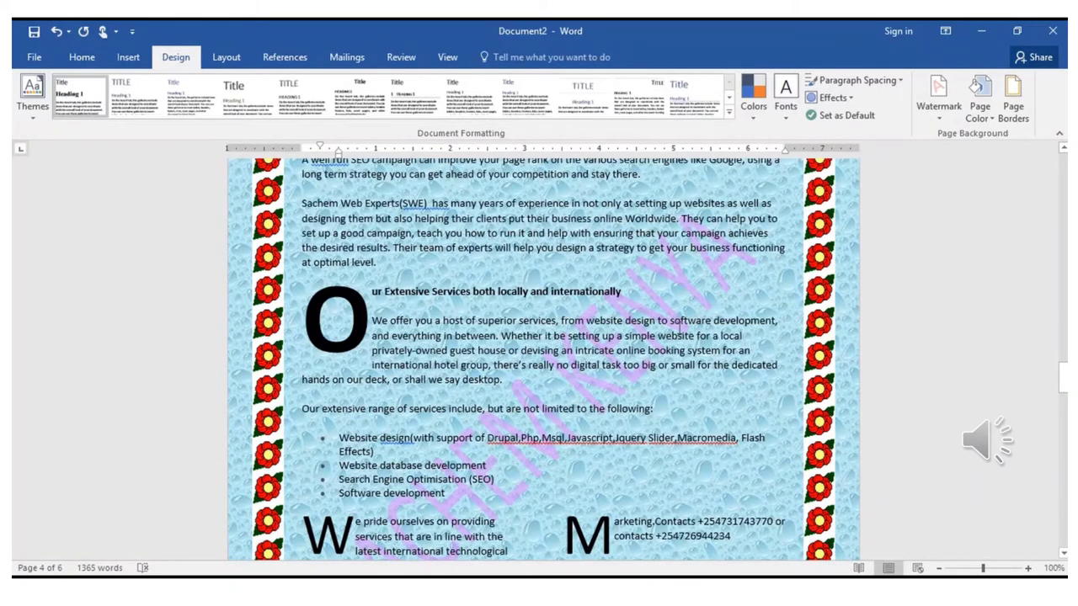
scroll(684, 298, "down", 9)
scroll(684, 298, "down", 2)
scroll(684, 298, "up", 4)
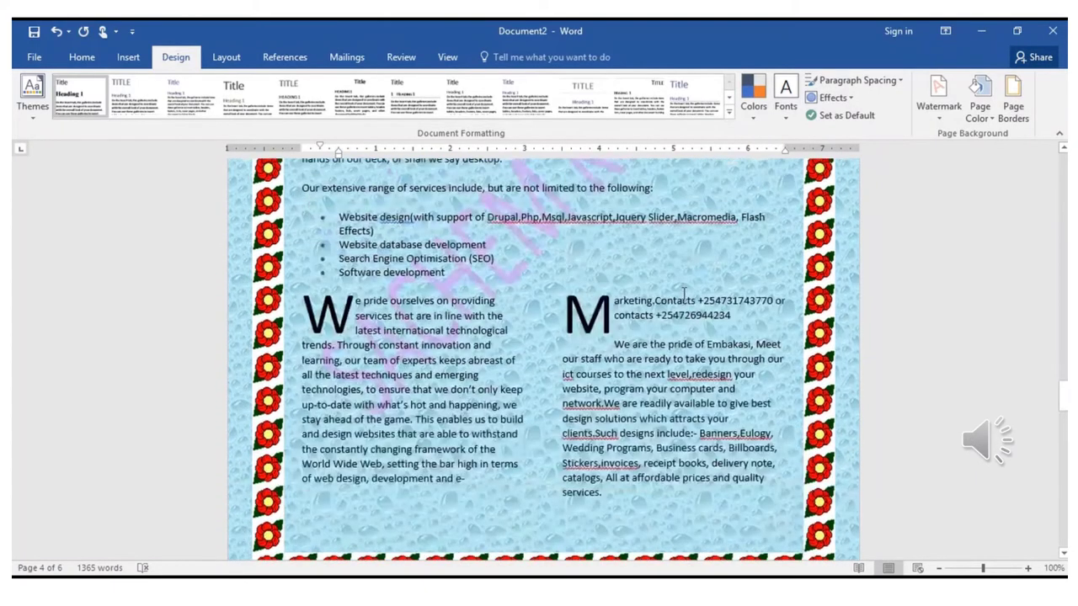
scroll(683, 295, "up", 3)
scroll(684, 293, "up", 1)
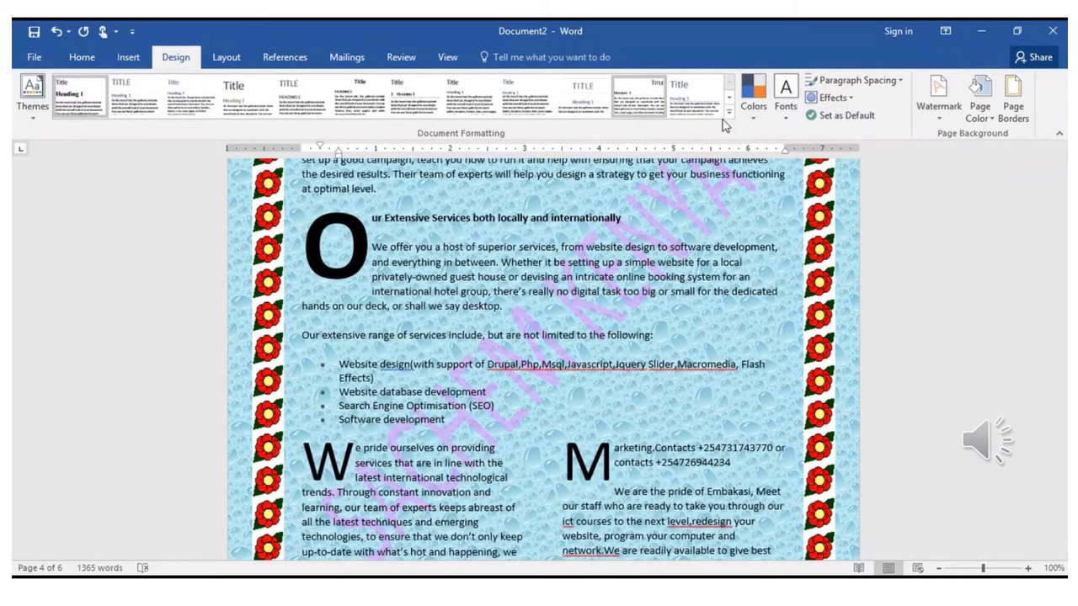
Step: Apply a different built-in style set and look over the pages
left_click(729, 111)
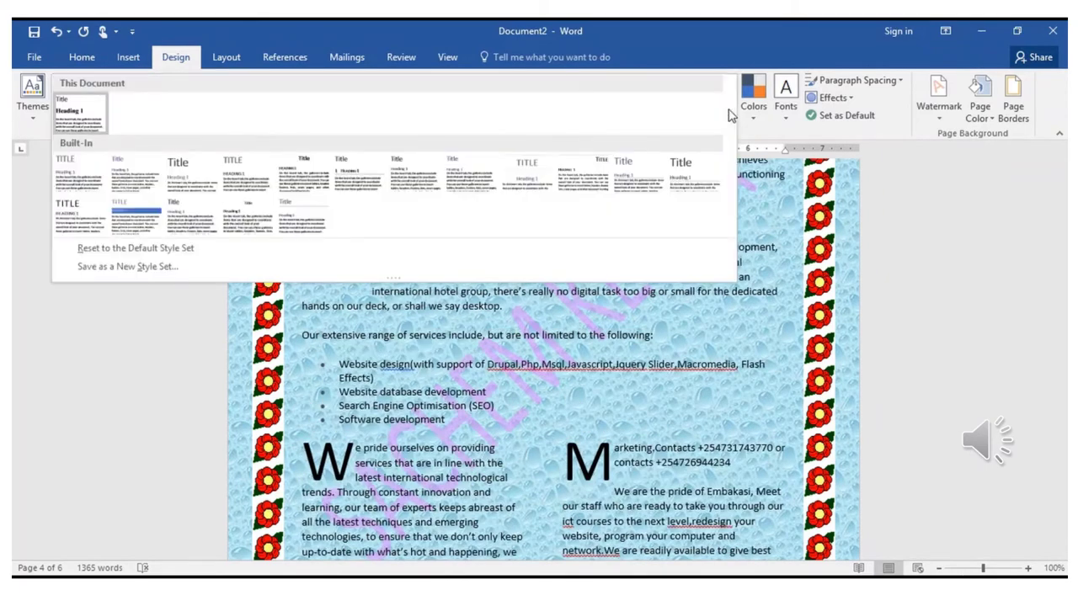
left_click(131, 217)
scroll(526, 287, "up", 7)
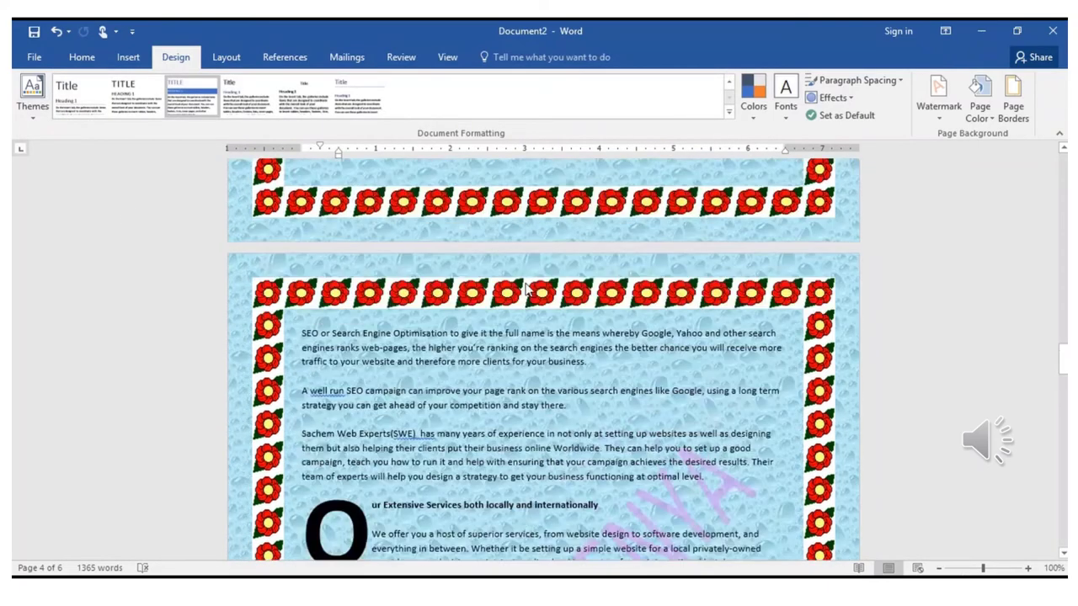
scroll(527, 286, "up", 3)
scroll(527, 286, "up", 5)
scroll(527, 286, "up", 3)
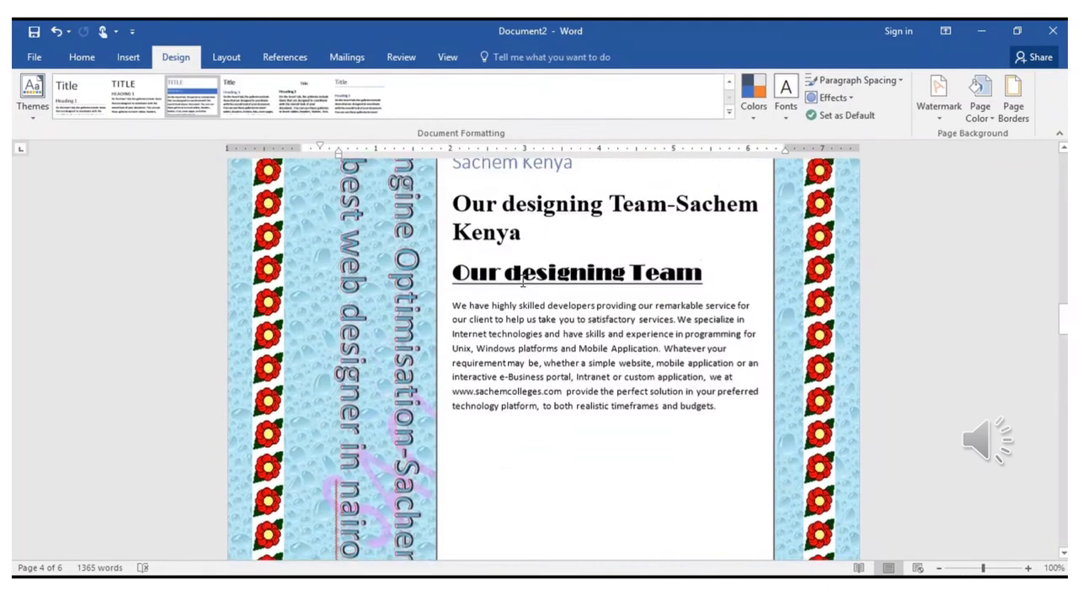
scroll(514, 270, "down", 4)
scroll(509, 262, "down", 6)
scroll(508, 261, "down", 5)
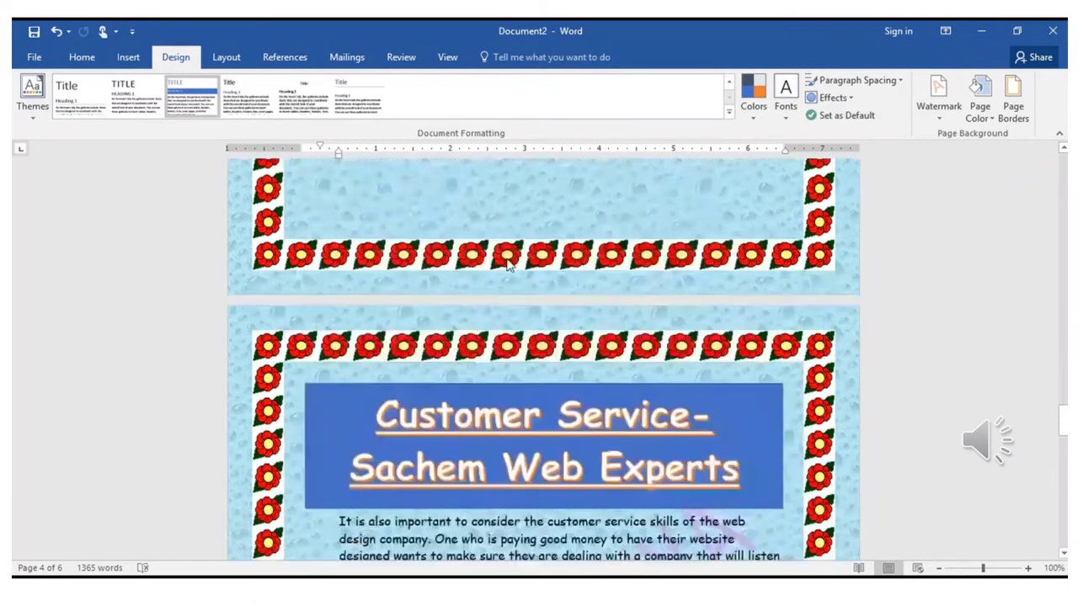
scroll(507, 262, "down", 1)
scroll(508, 262, "down", 3)
scroll(508, 259, "down", 1)
scroll(508, 260, "up", 4)
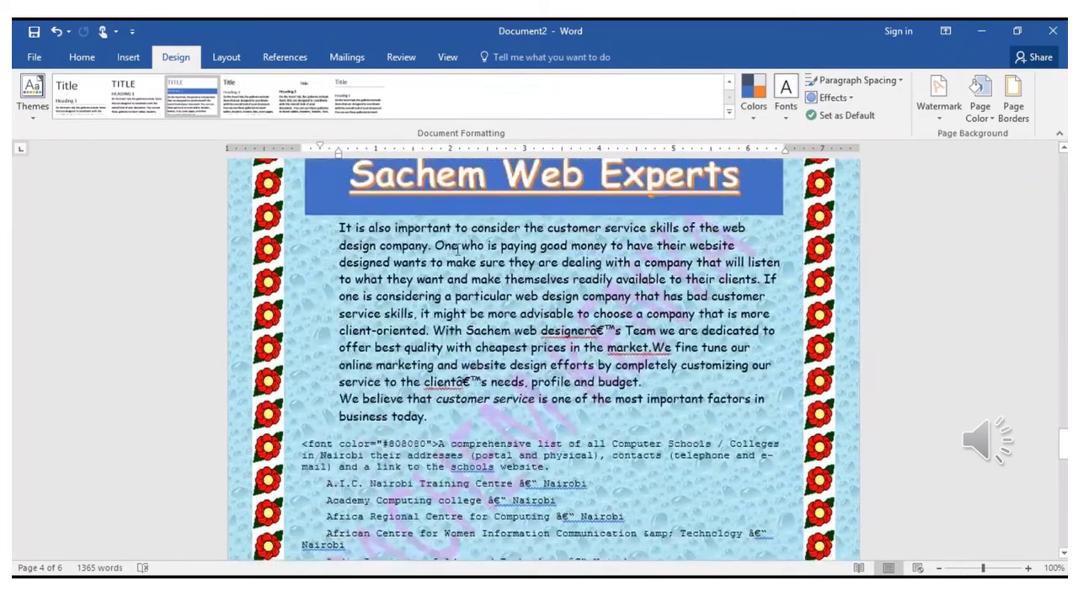
scroll(509, 259, "up", 1)
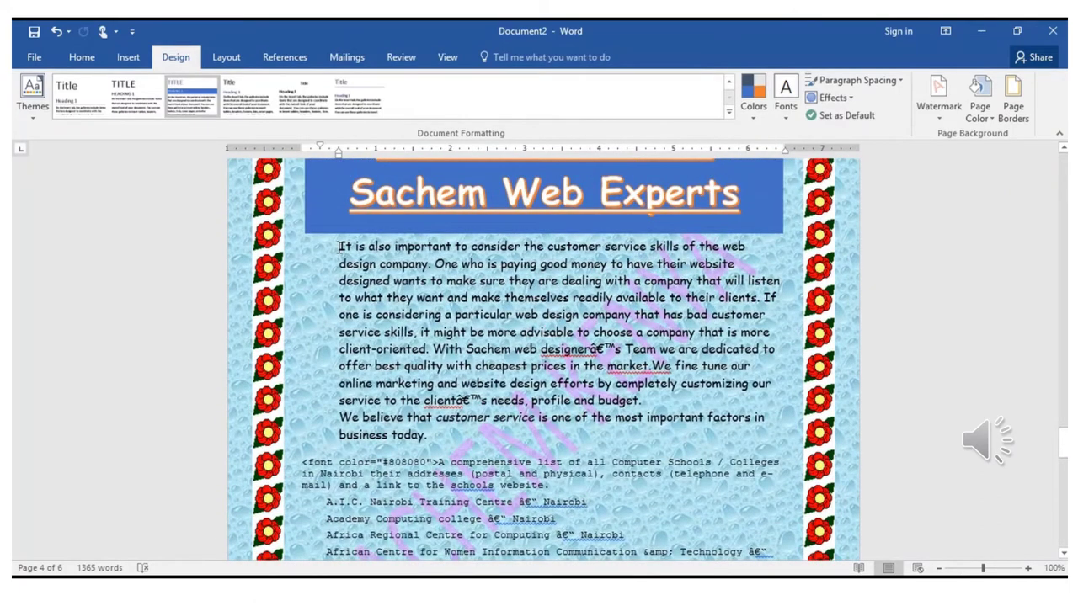
Step: Select the Customer Service paragraph, show the Insert commands, and put the cursor atop page 6
left_click_drag(339, 247, 522, 429)
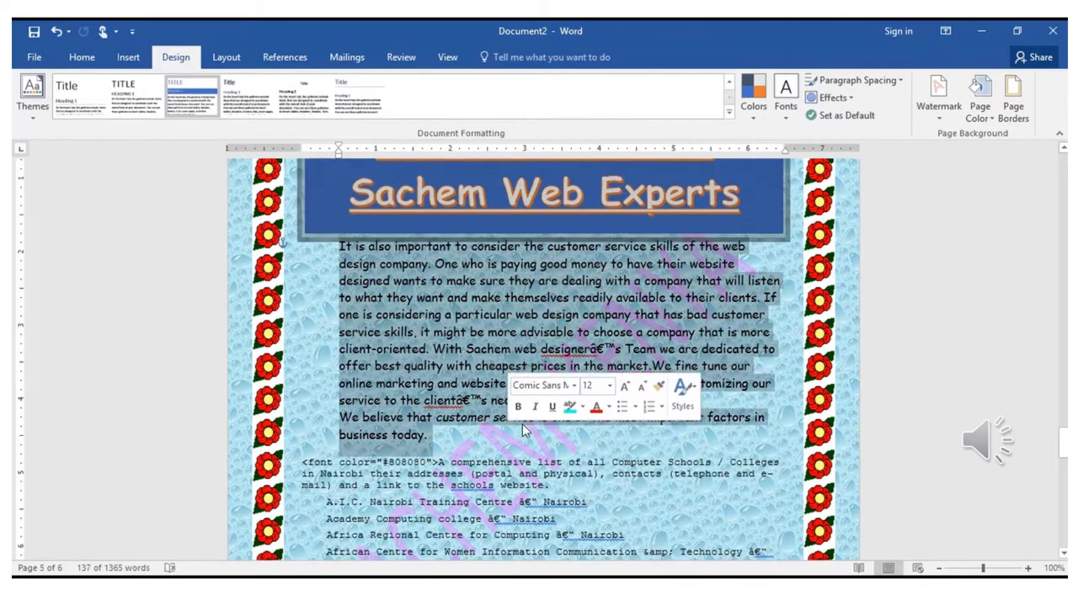
left_click(129, 59)
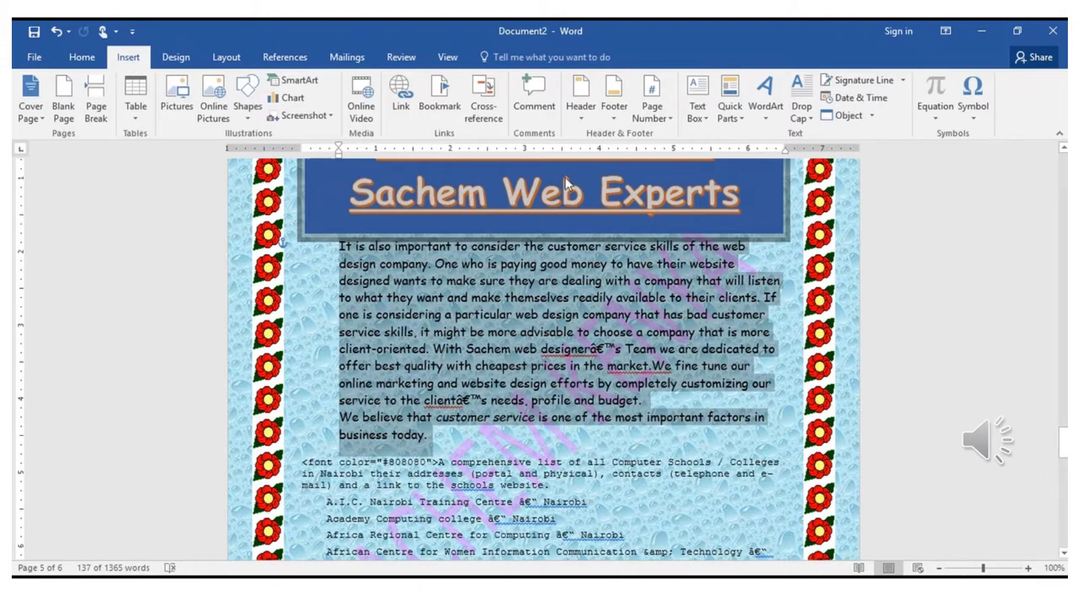
scroll(587, 311, "down", 1)
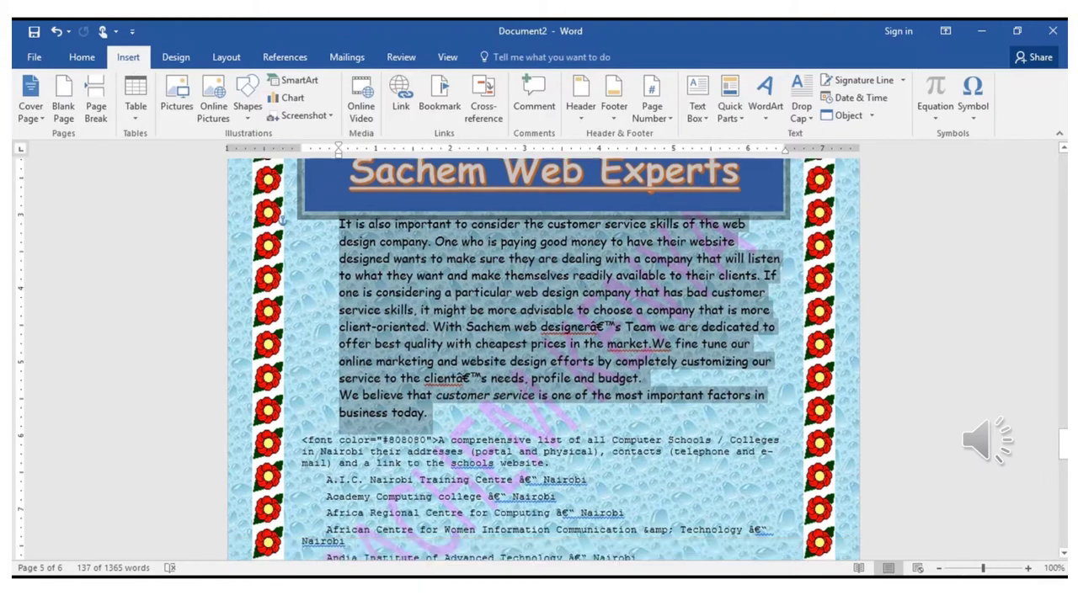
scroll(587, 312, "down", 5)
scroll(581, 307, "down", 5)
scroll(574, 301, "down", 5)
scroll(573, 300, "down", 5)
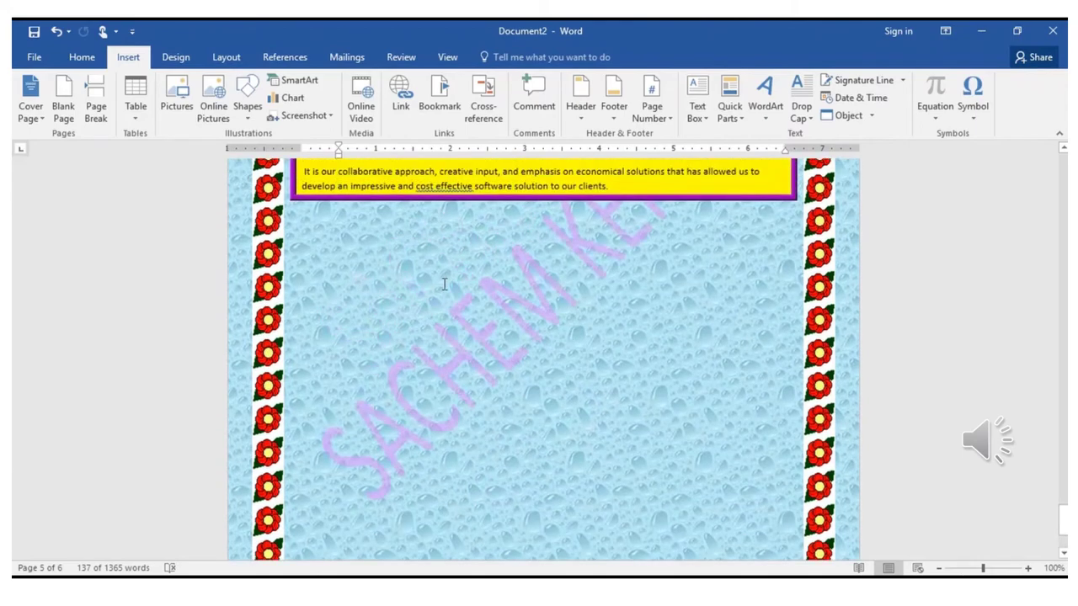
left_click(312, 233)
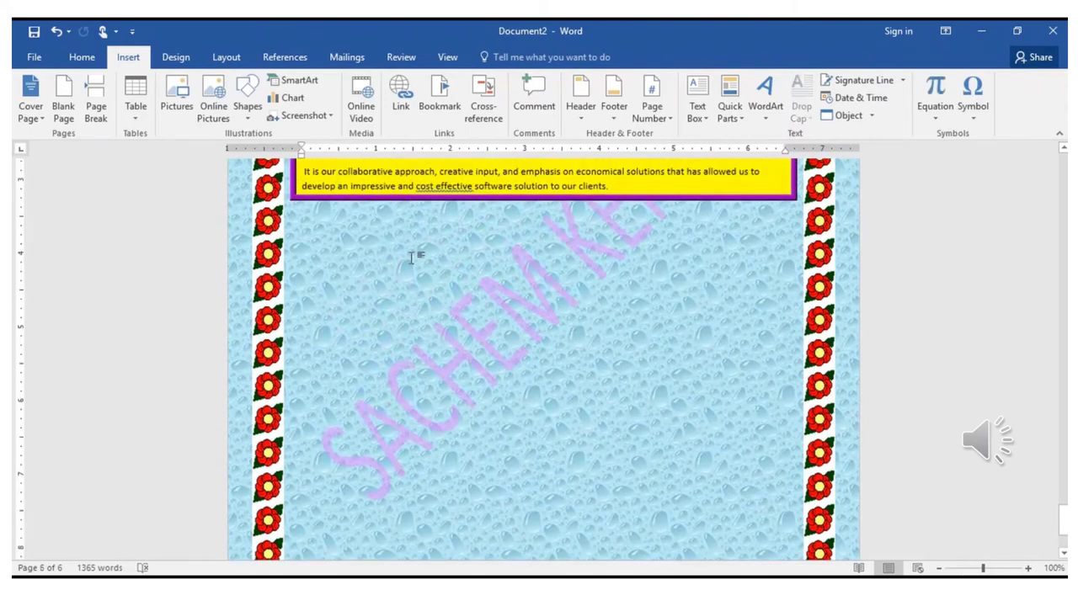
Step: Scroll back up to the Web Application Development section on page 2
scroll(413, 257, "up", 3)
scroll(412, 257, "up", 4)
scroll(413, 257, "up", 5)
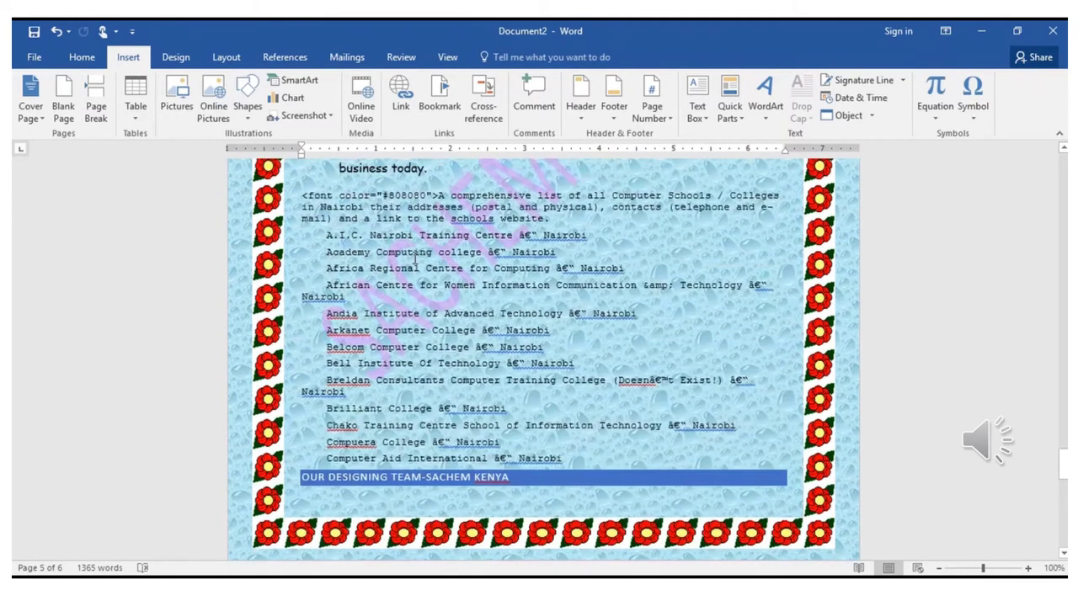
scroll(414, 258, "up", 3)
scroll(413, 259, "up", 4)
scroll(429, 283, "up", 4)
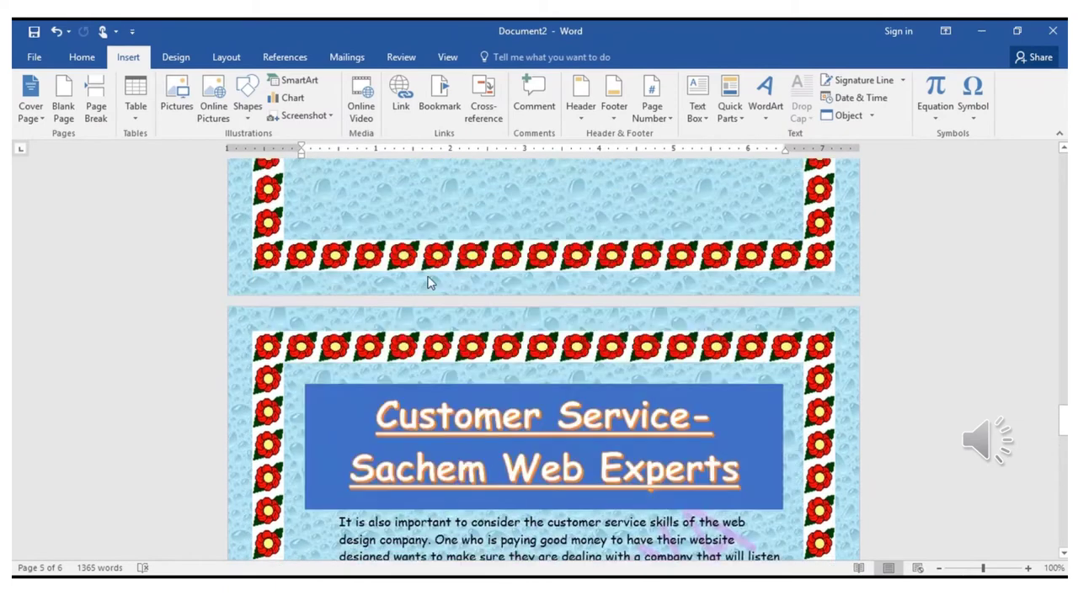
scroll(428, 283, "up", 4)
scroll(428, 283, "up", 4)
scroll(429, 283, "up", 4)
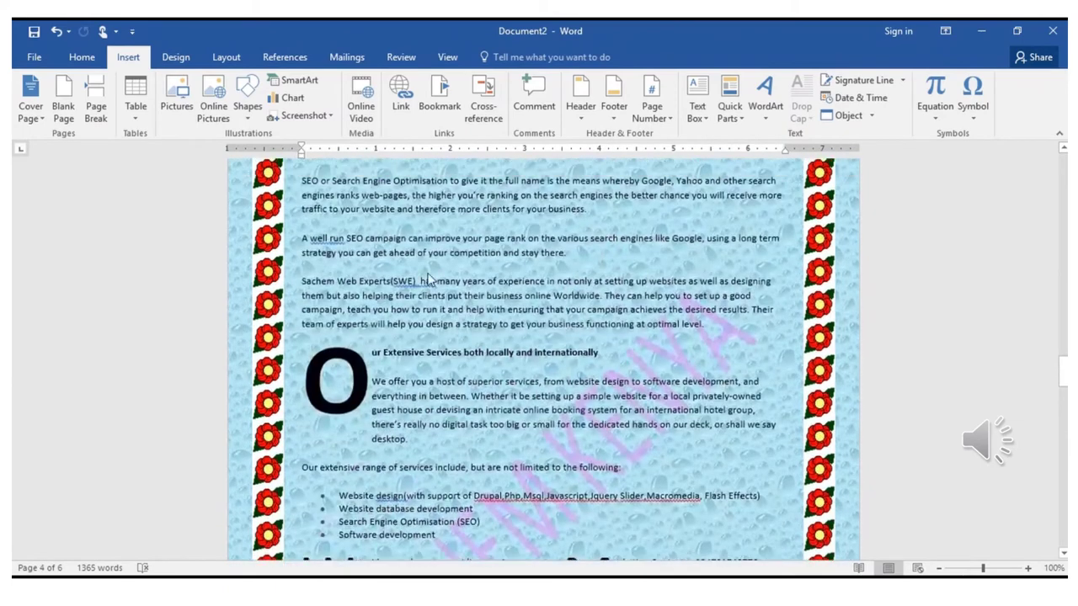
scroll(429, 283, "up", 3)
scroll(429, 283, "up", 3)
scroll(429, 282, "up", 3)
scroll(428, 271, "up", 3)
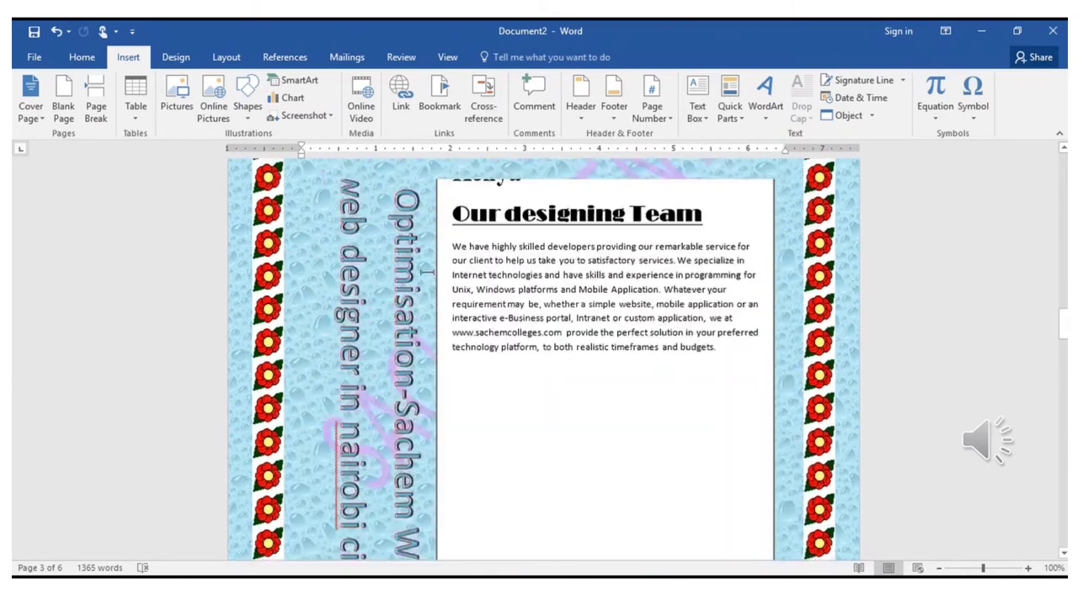
scroll(428, 271, "up", 3)
scroll(428, 271, "up", 3)
scroll(428, 271, "up", 3)
scroll(429, 271, "up", 3)
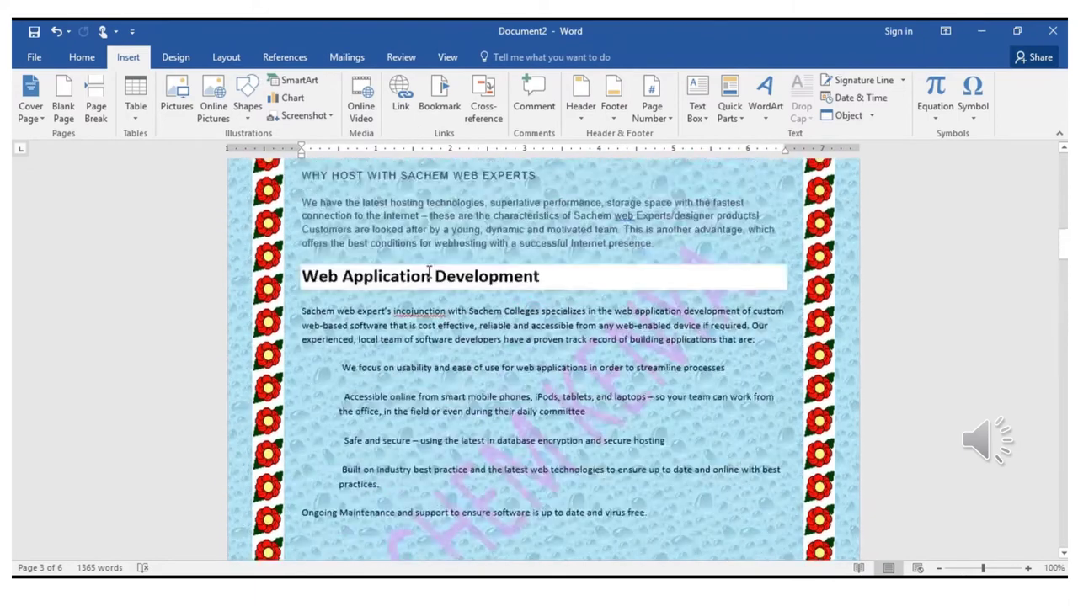
scroll(429, 271, "up", 1)
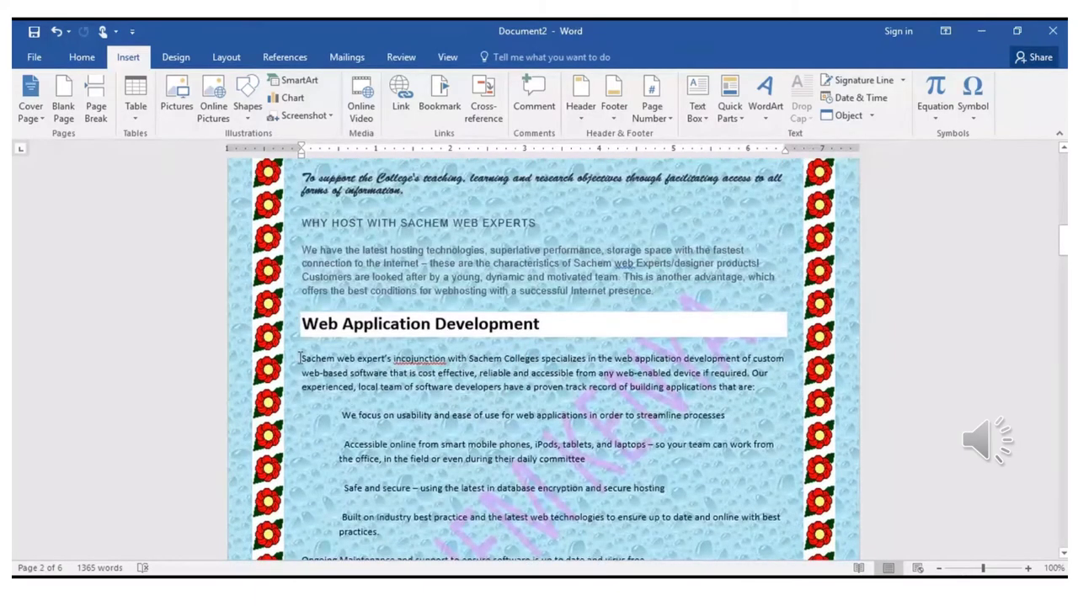
Step: Give the Sachem web expert intro a snowflake bullet and split it into two bullets
left_click_drag(303, 358, 762, 387)
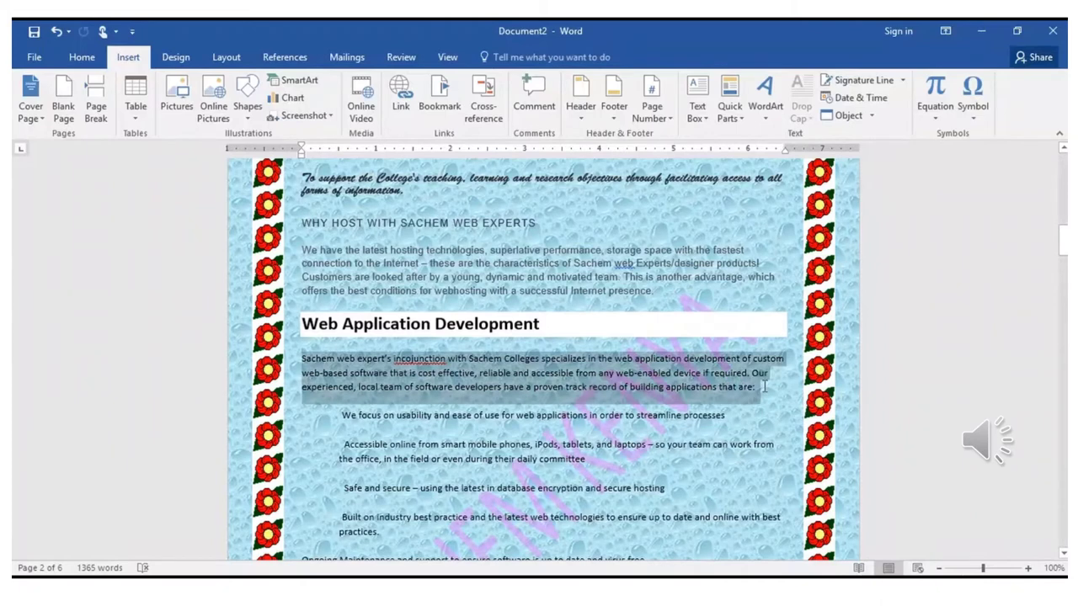
left_click(82, 57)
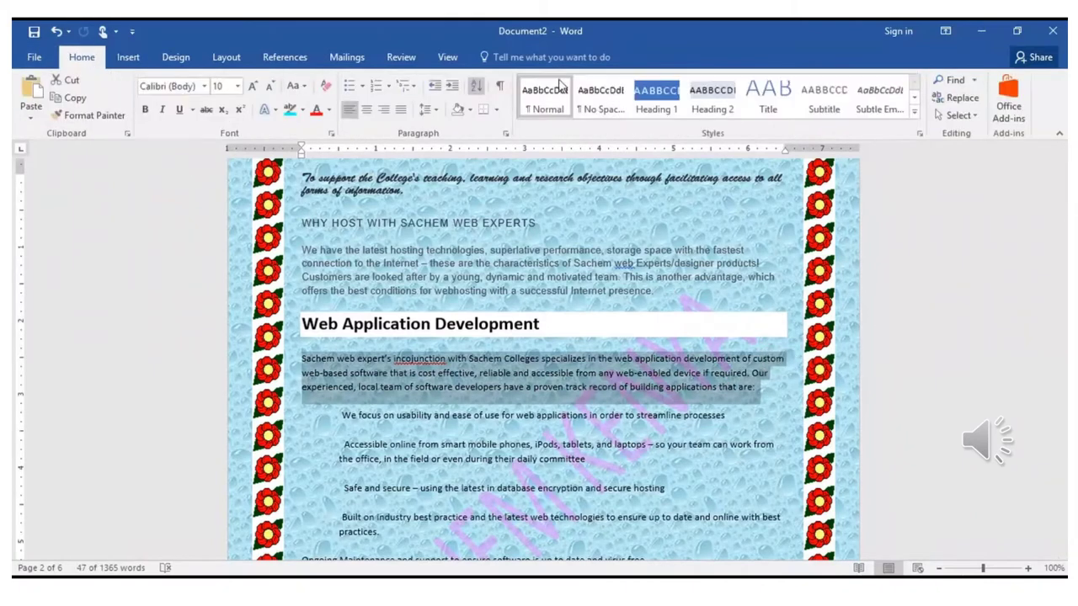
left_click(362, 86)
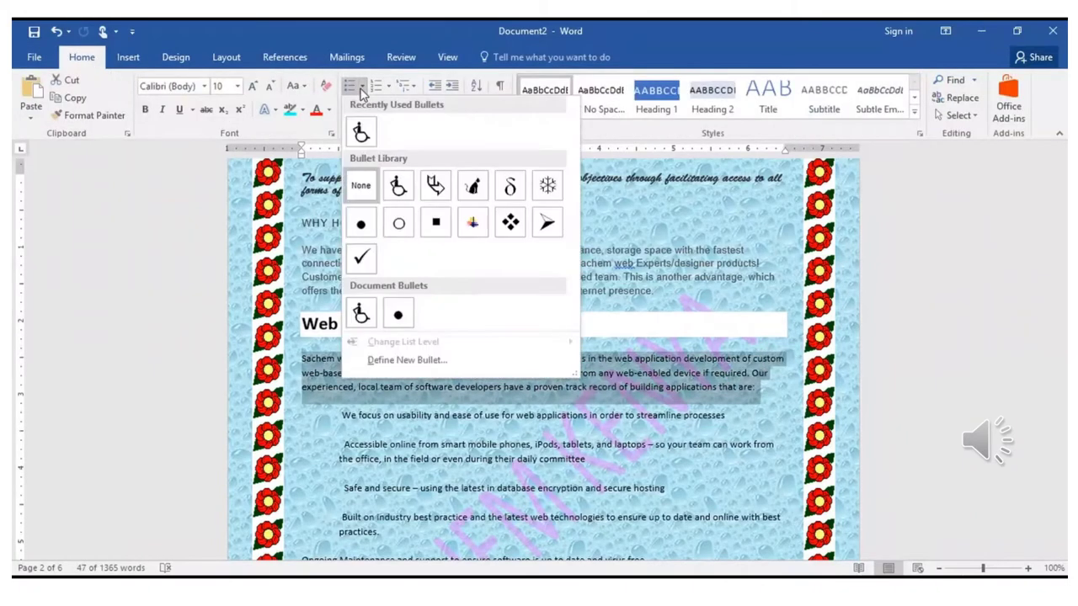
left_click(547, 189)
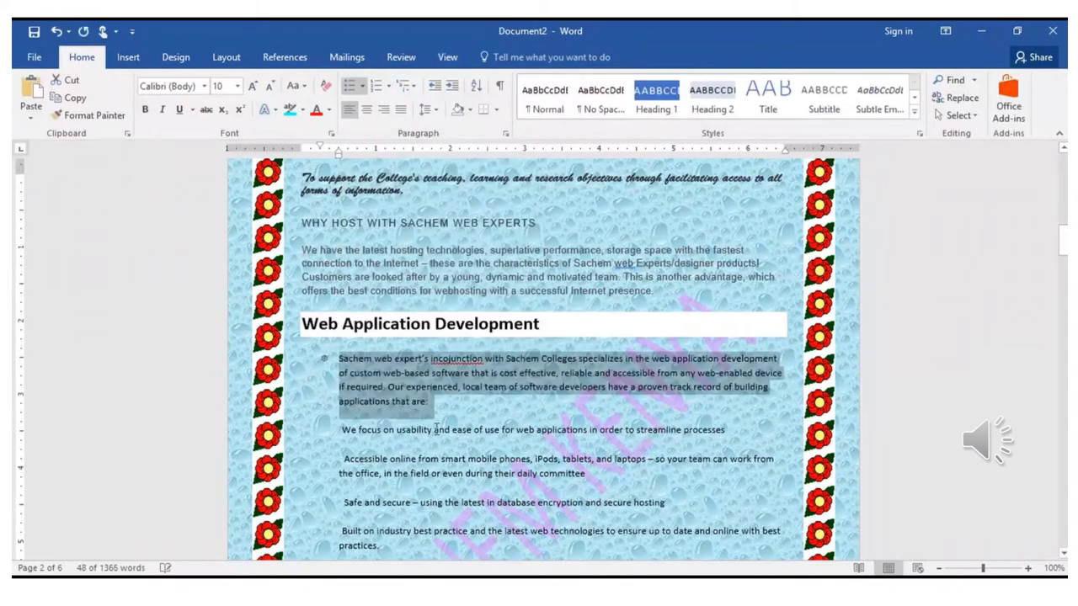
left_click(337, 383)
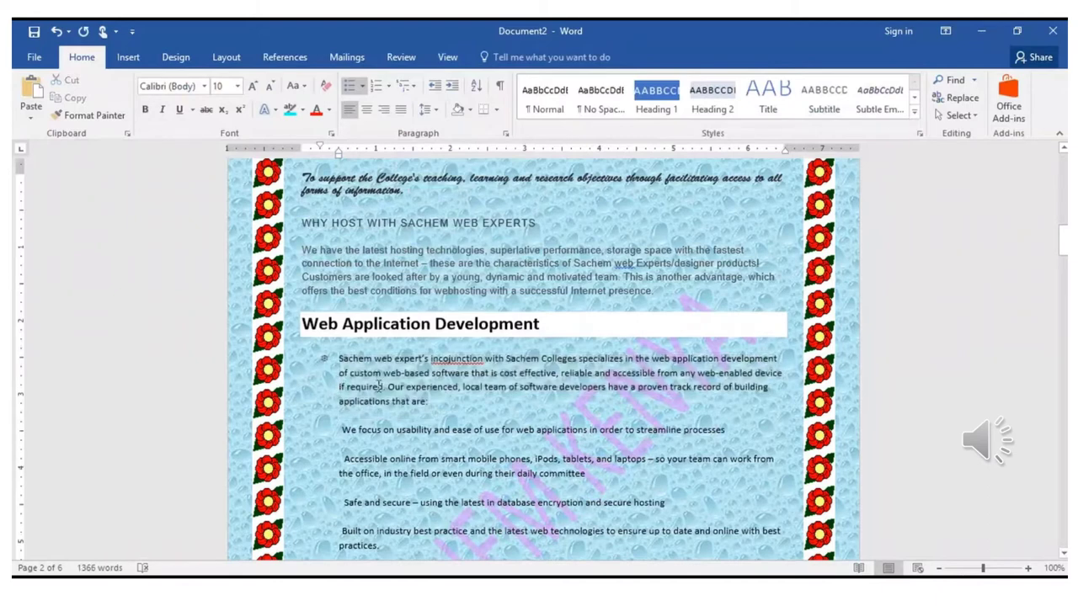
key("Return")
left_click_drag(422, 401, 334, 358)
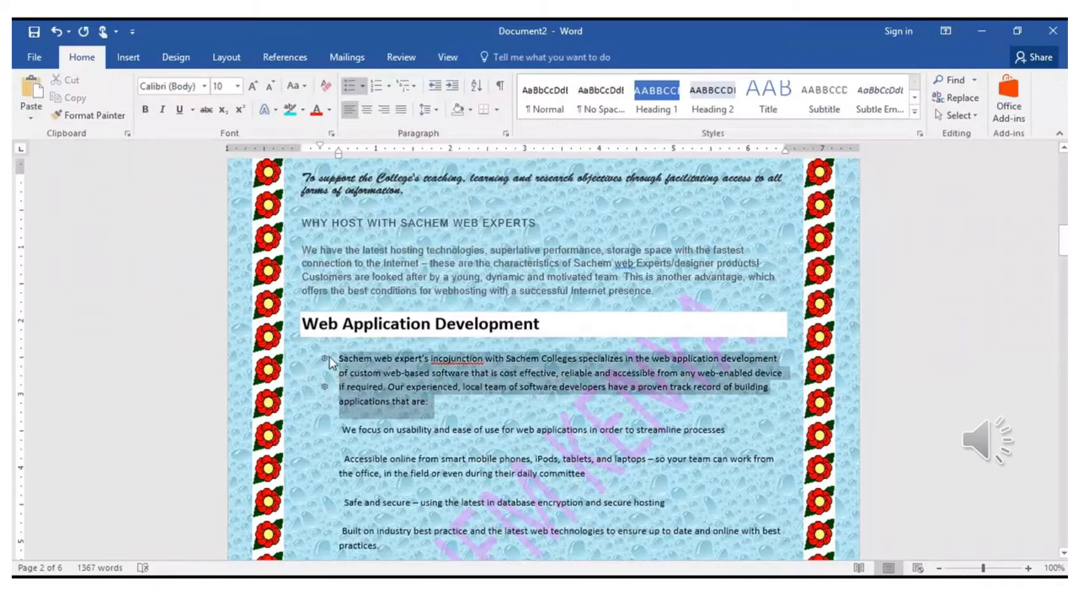
Step: Number the lines from We focus to daily committee with roman numerals
mouse_move(341, 428)
left_mouse_down()
mouse_move(582, 484)
mouse_move(653, 515)
left_mouse_up()
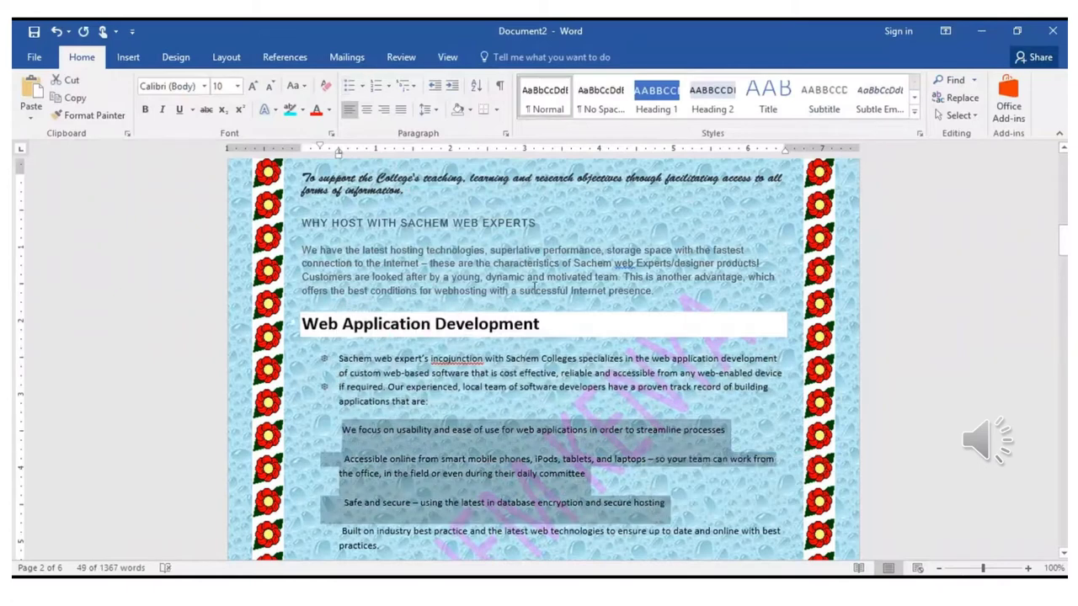
left_click(390, 85)
left_click(404, 223)
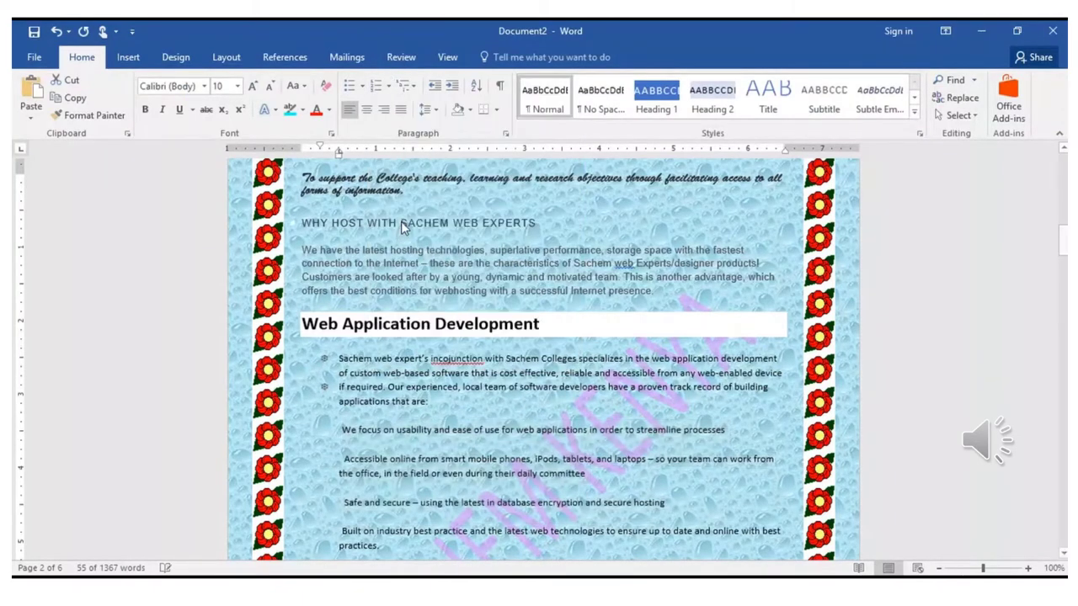
scroll(509, 517, "down", 2)
scroll(362, 333, "down", 2)
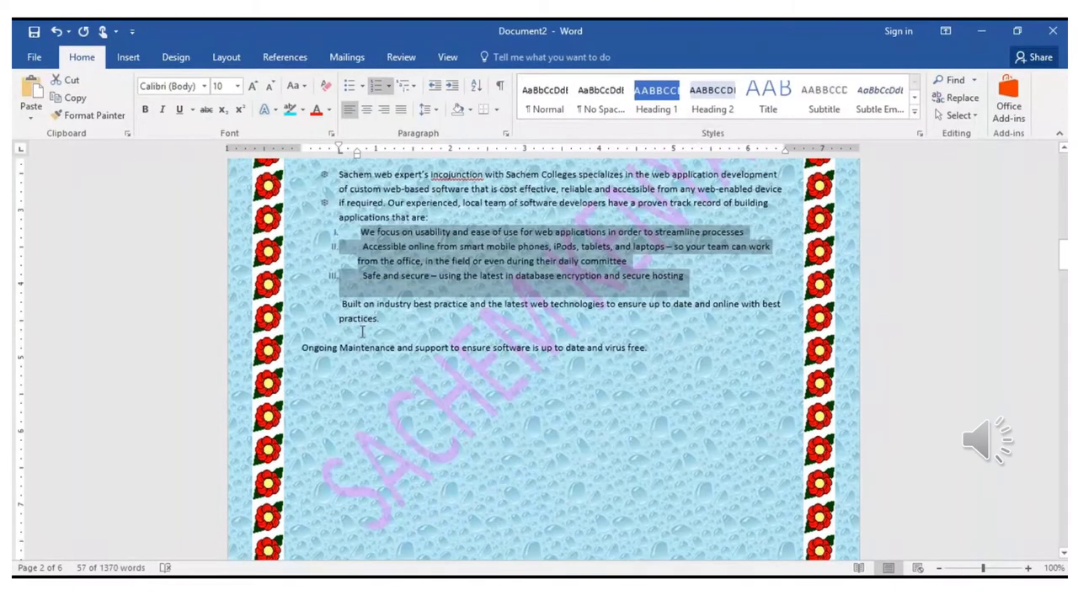
Step: Letter the Built on industry best practice and Ongoing Maintenance lines a) and b)
left_click_drag(343, 305, 663, 347)
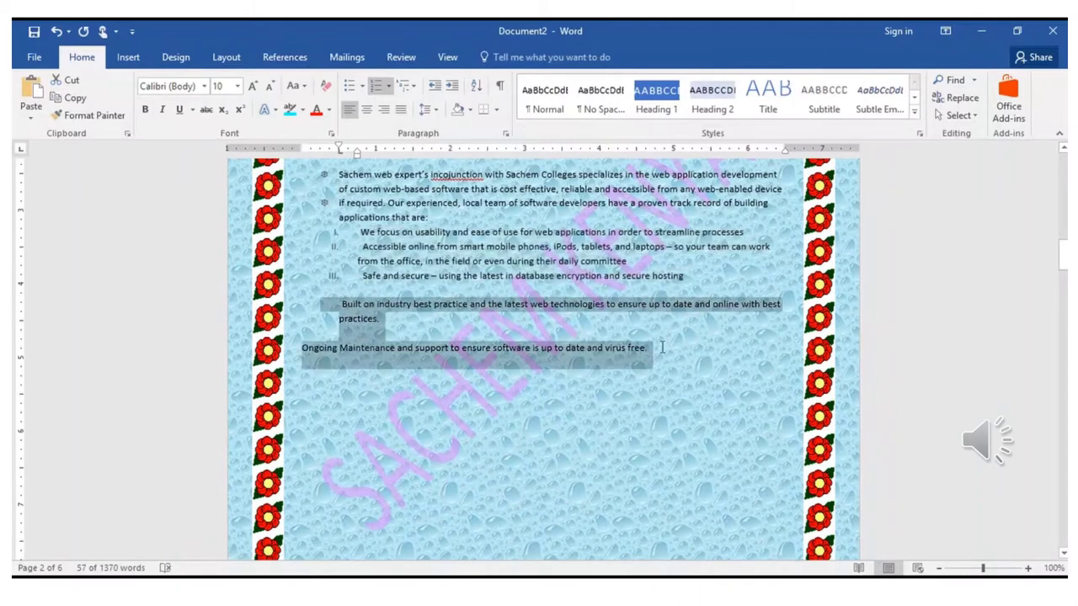
left_click(388, 86)
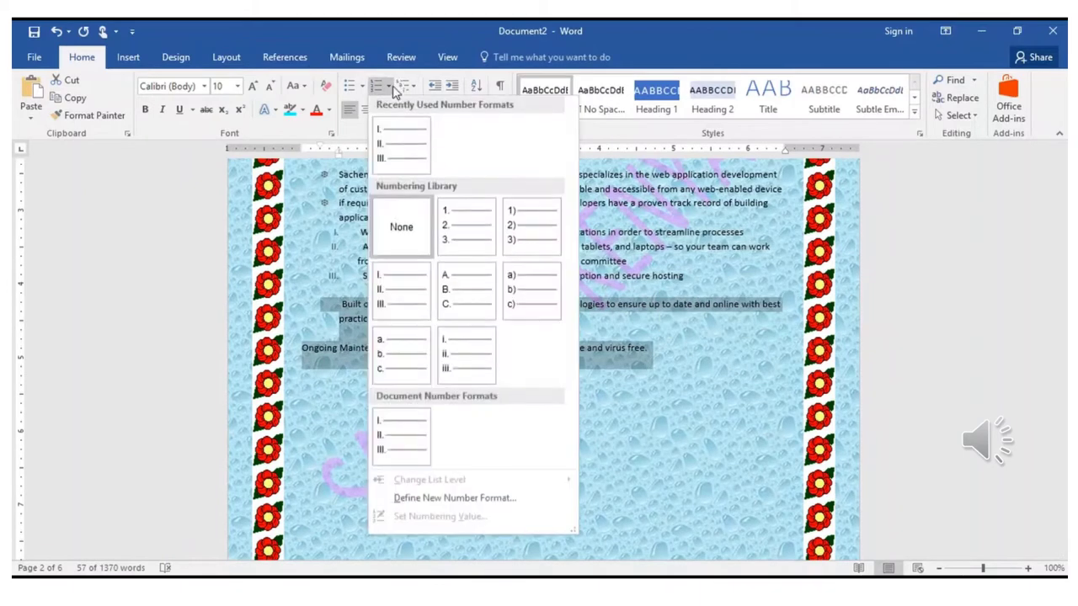
left_click(530, 296)
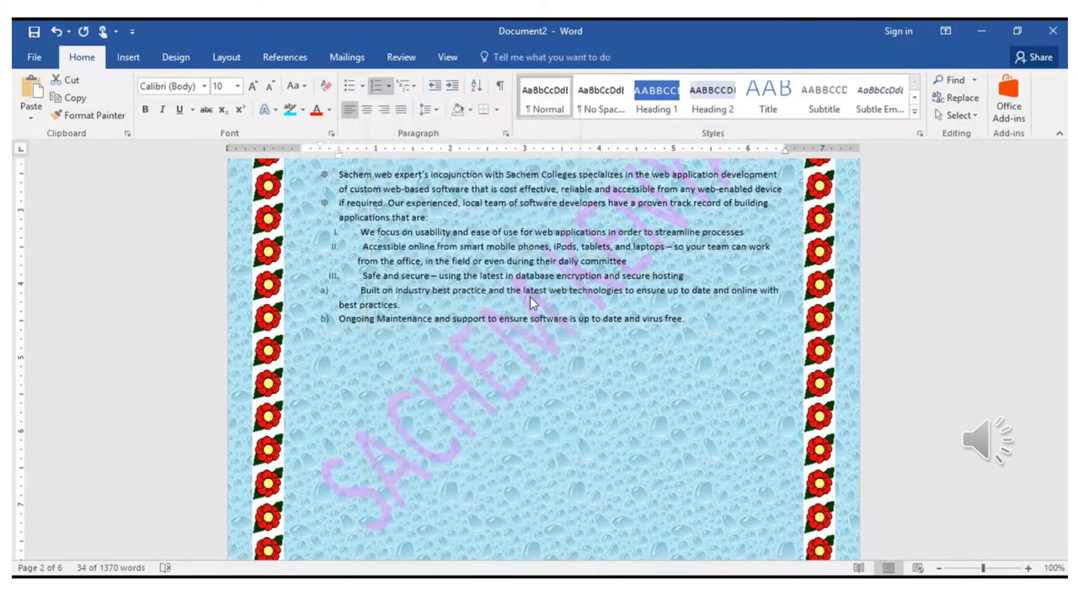
left_click(411, 407)
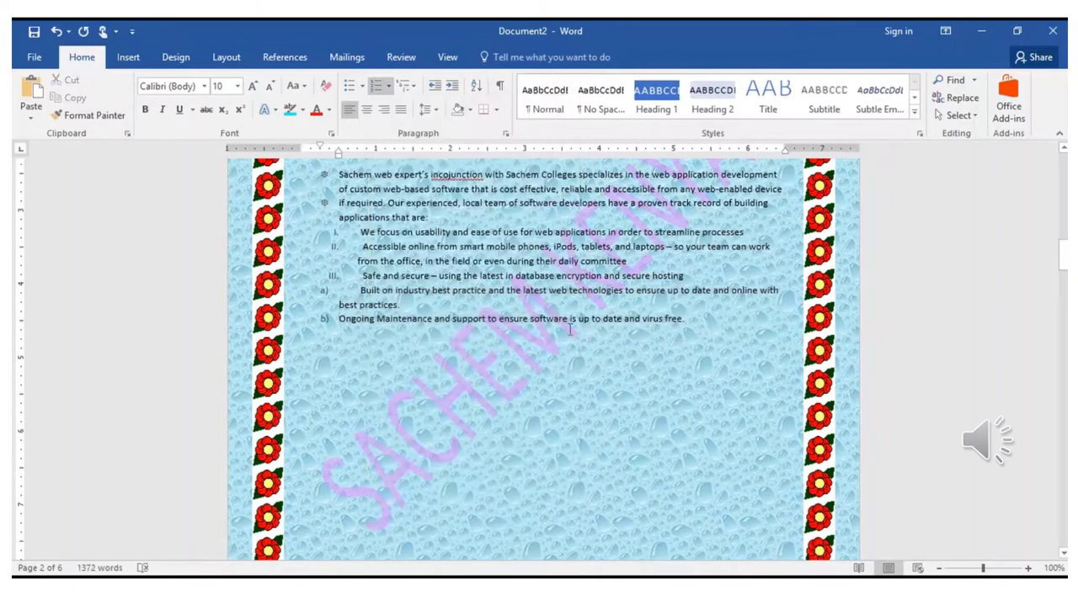
scroll(697, 319, "up", 3)
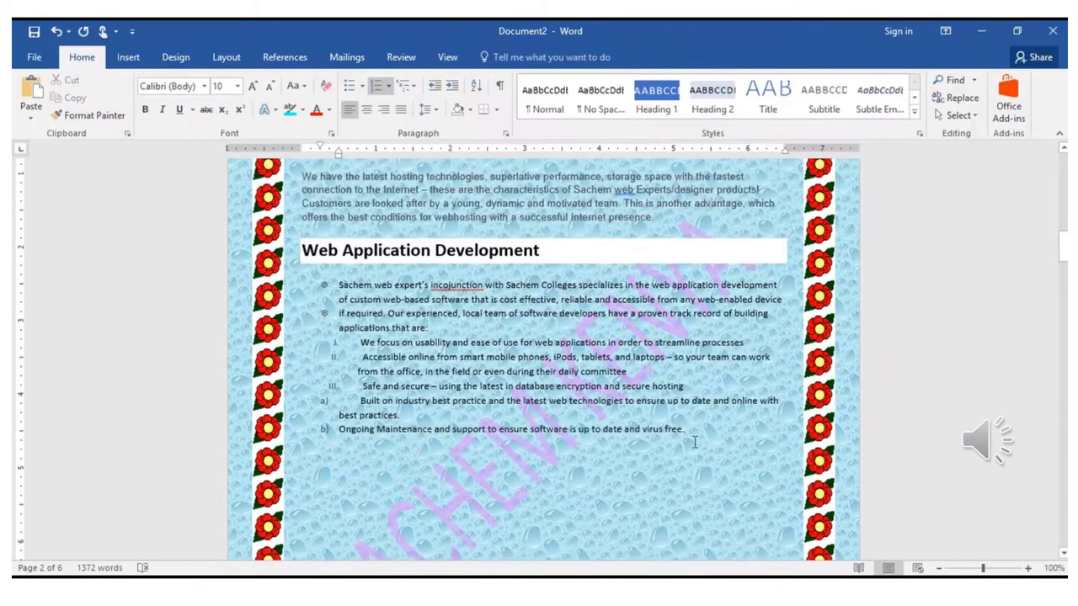
Step: Highlight the list yellow, from the snowflake bullets through item b)
left_click_drag(661, 427, 337, 282)
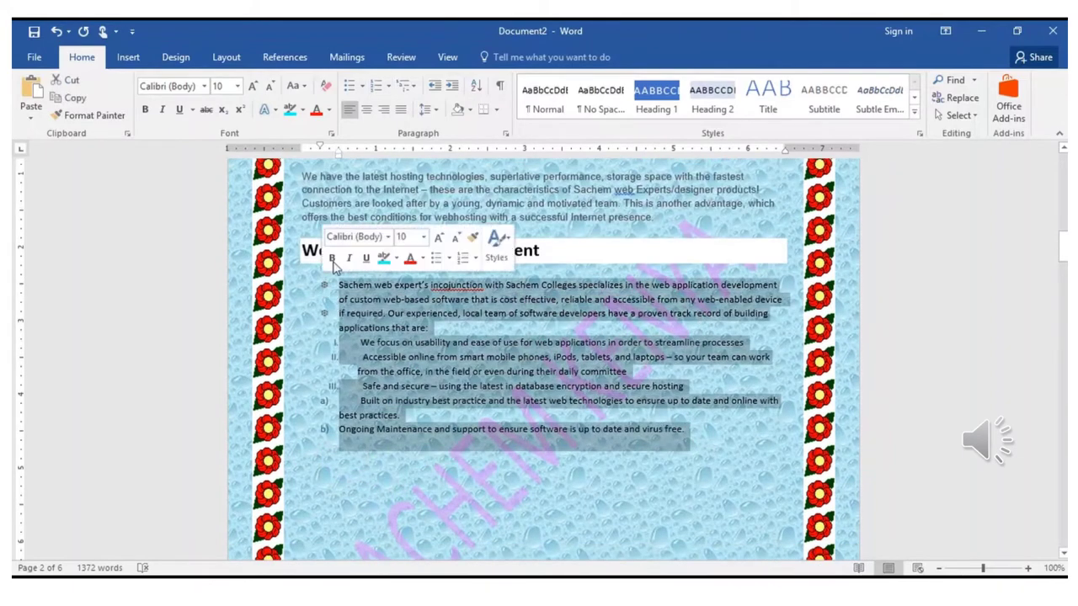
left_click(328, 110)
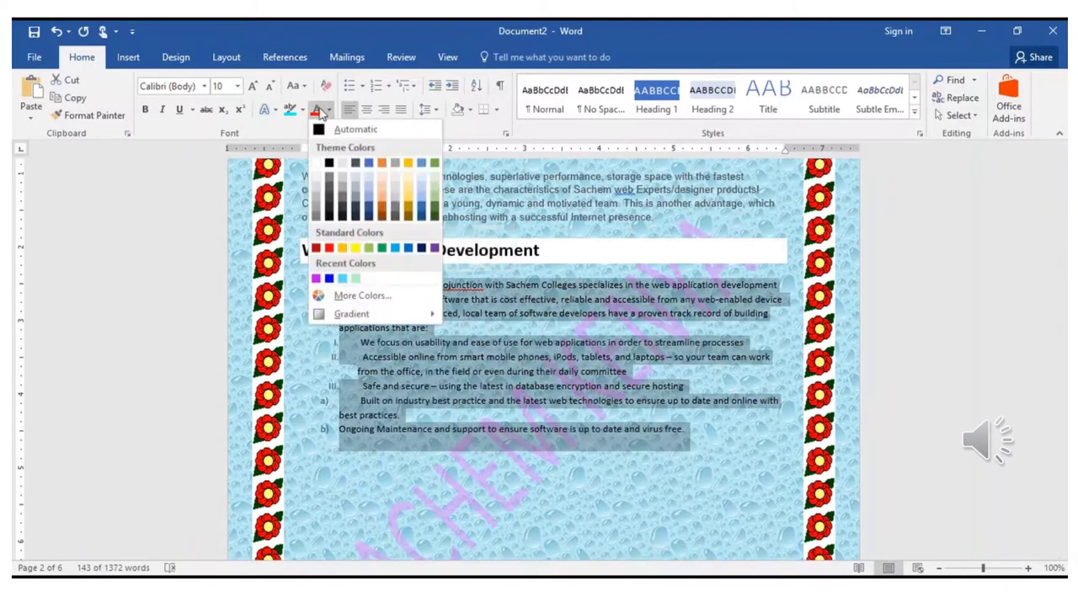
left_click(301, 110)
left_click(301, 110)
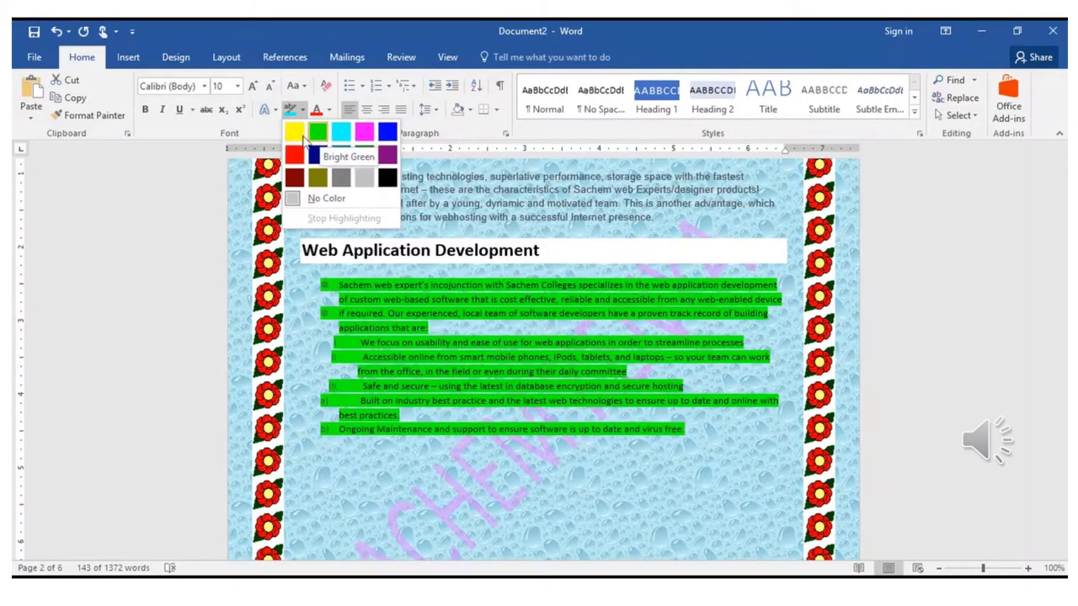
left_click(293, 132)
left_click(469, 506)
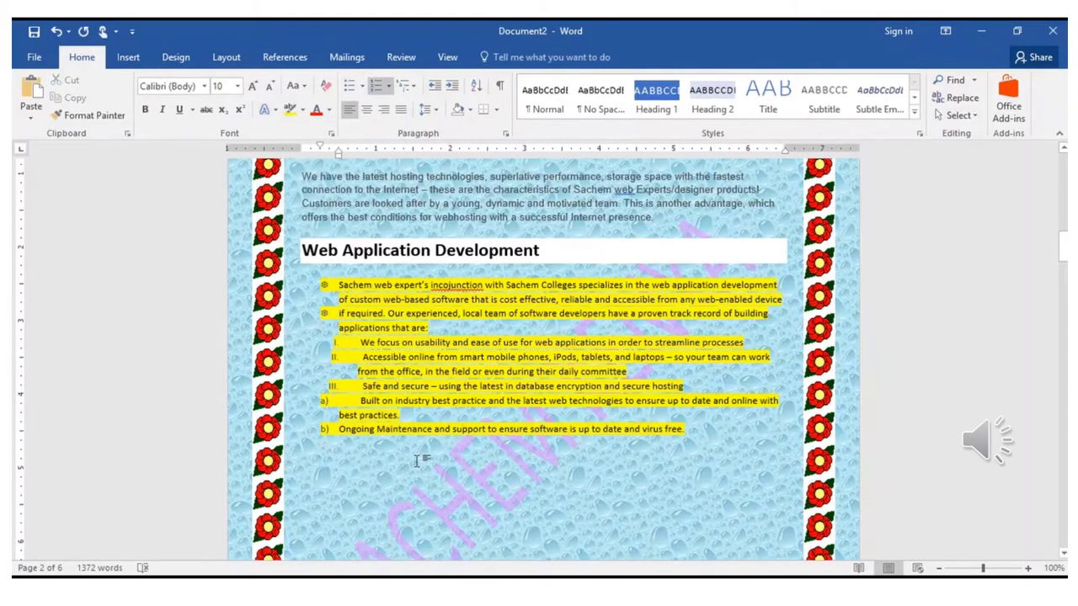
left_click(338, 468)
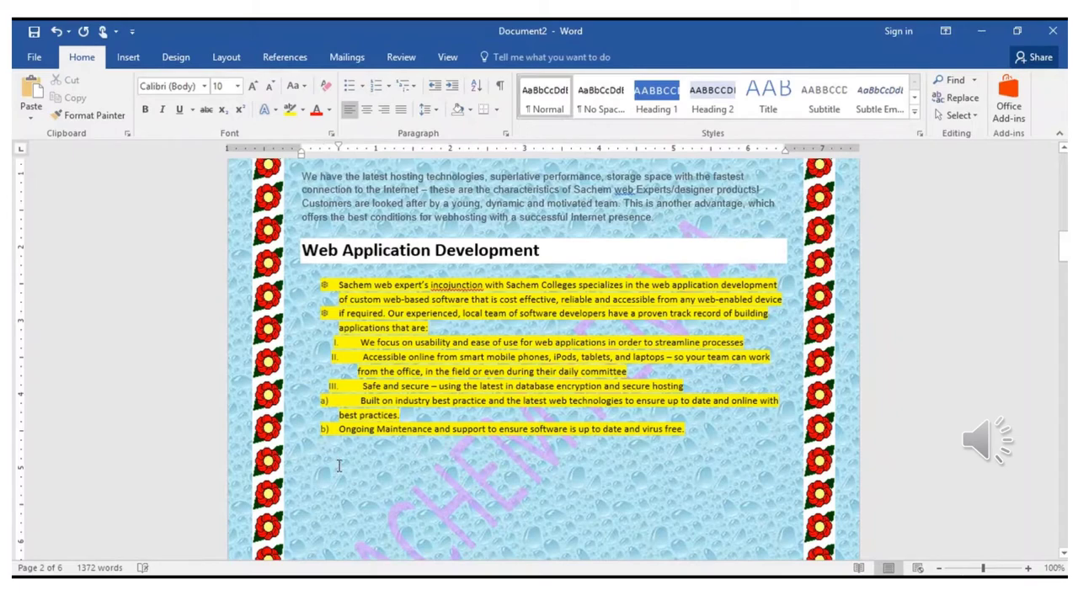
Step: Scroll down and place the insertion point below the yellow-highlighted box
scroll(387, 328, "down", 6)
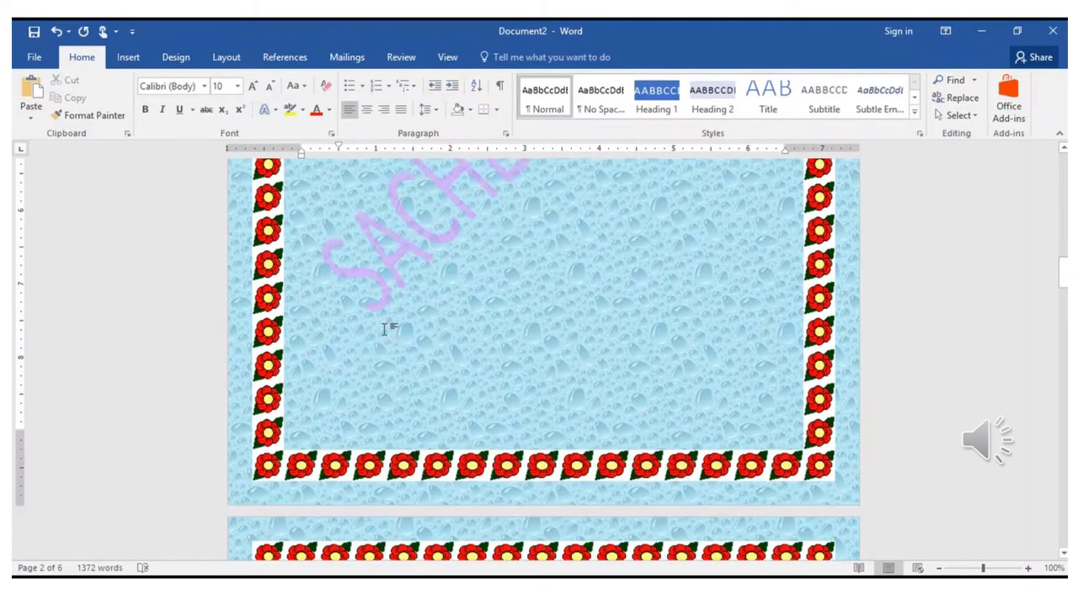
scroll(384, 336, "up", 1)
scroll(384, 333, "down", 5)
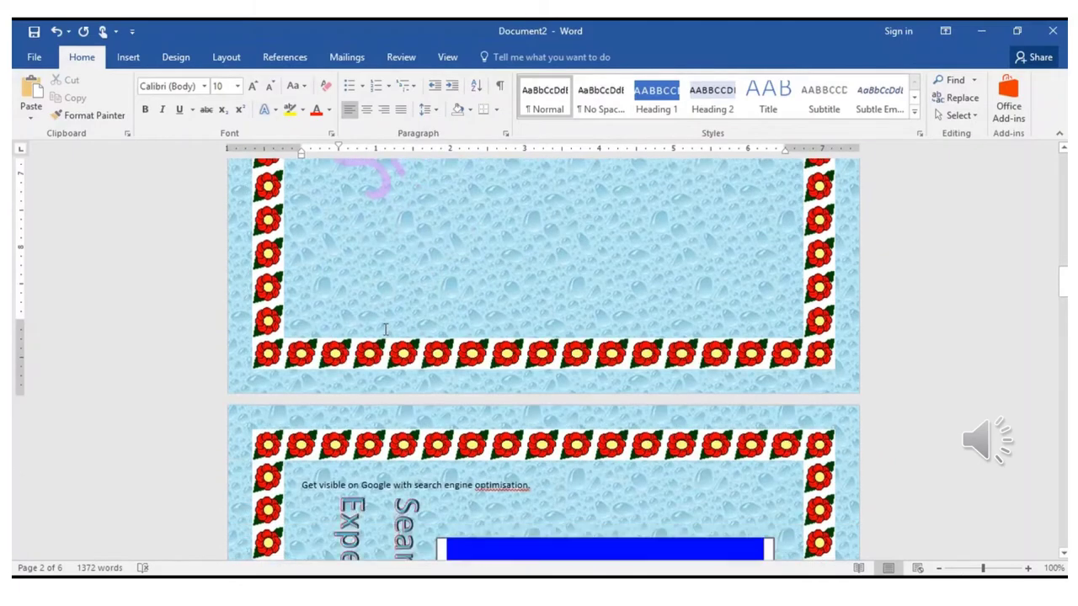
scroll(384, 335, "down", 5)
scroll(384, 335, "down", 5)
scroll(384, 335, "down", 5)
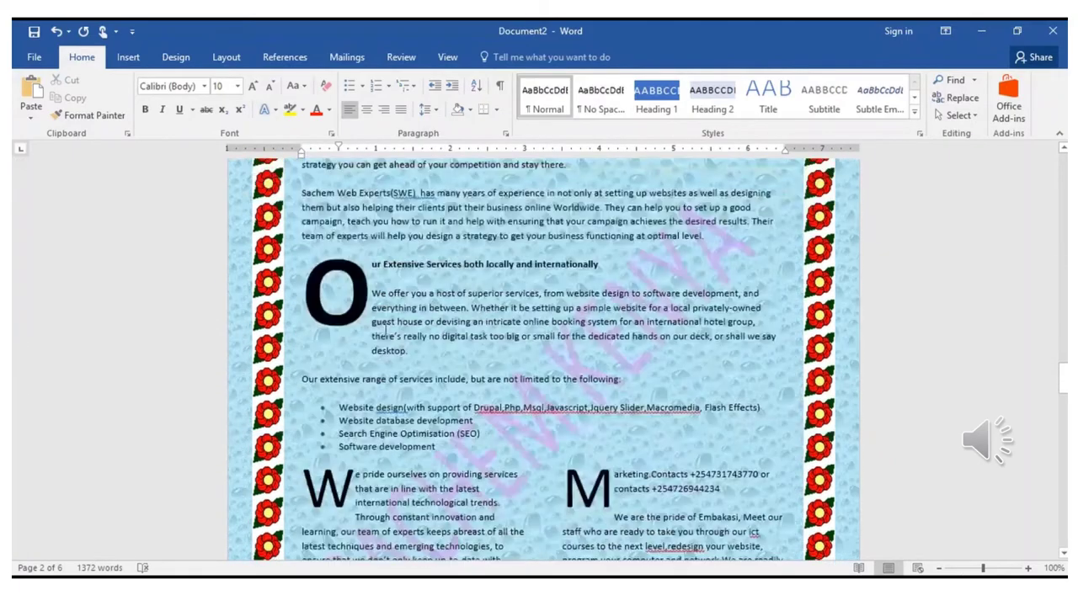
scroll(386, 325, "down", 5)
scroll(386, 325, "down", 5)
scroll(386, 325, "down", 5)
scroll(386, 326, "down", 5)
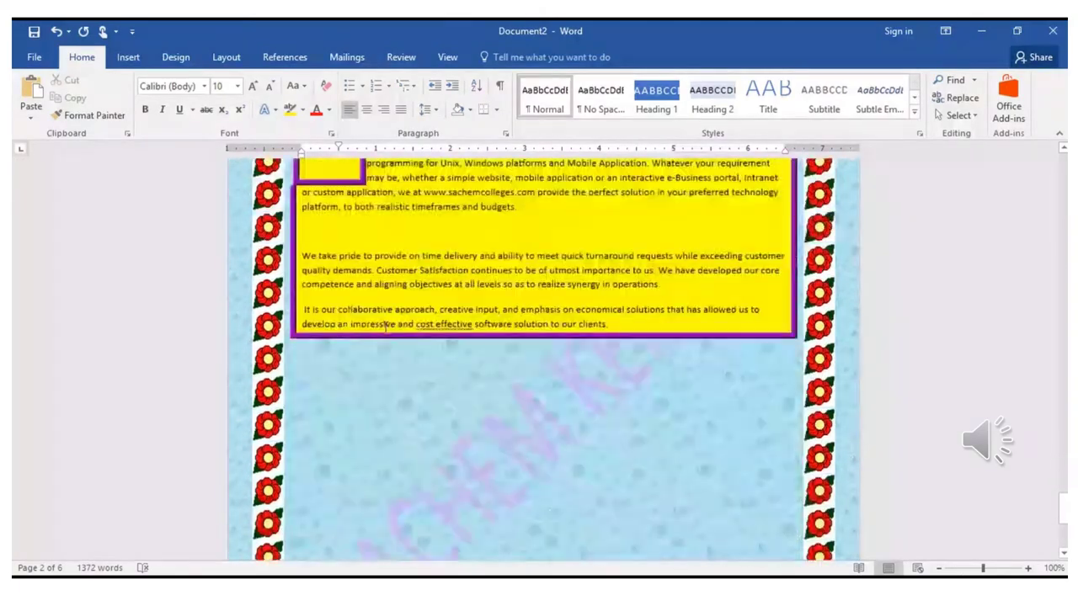
scroll(386, 328, "down", 5)
scroll(385, 327, "down", 5)
scroll(362, 286, "down", 5)
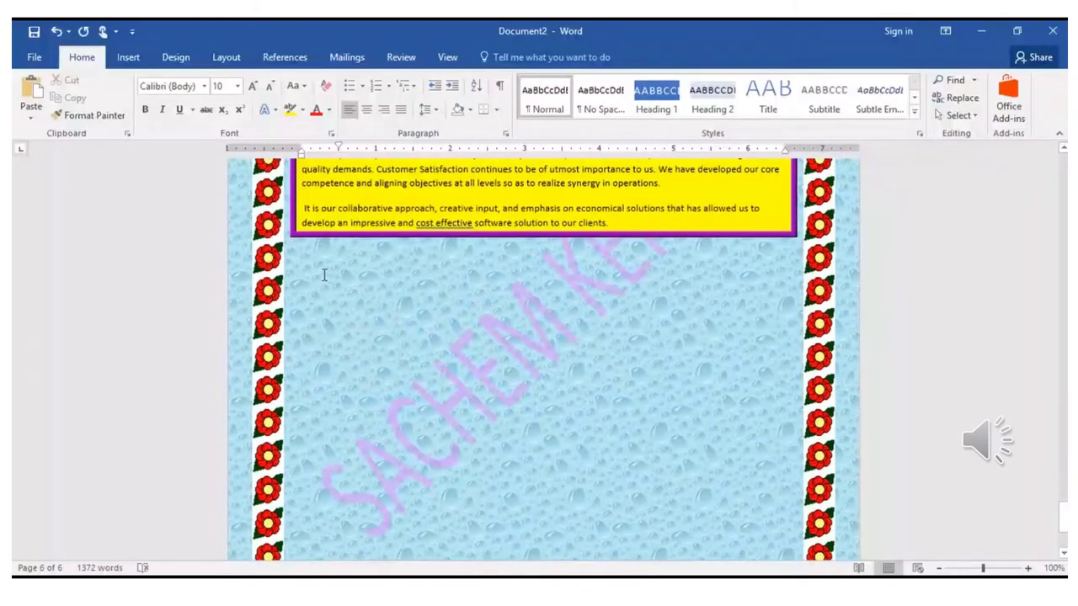
left_click(324, 274)
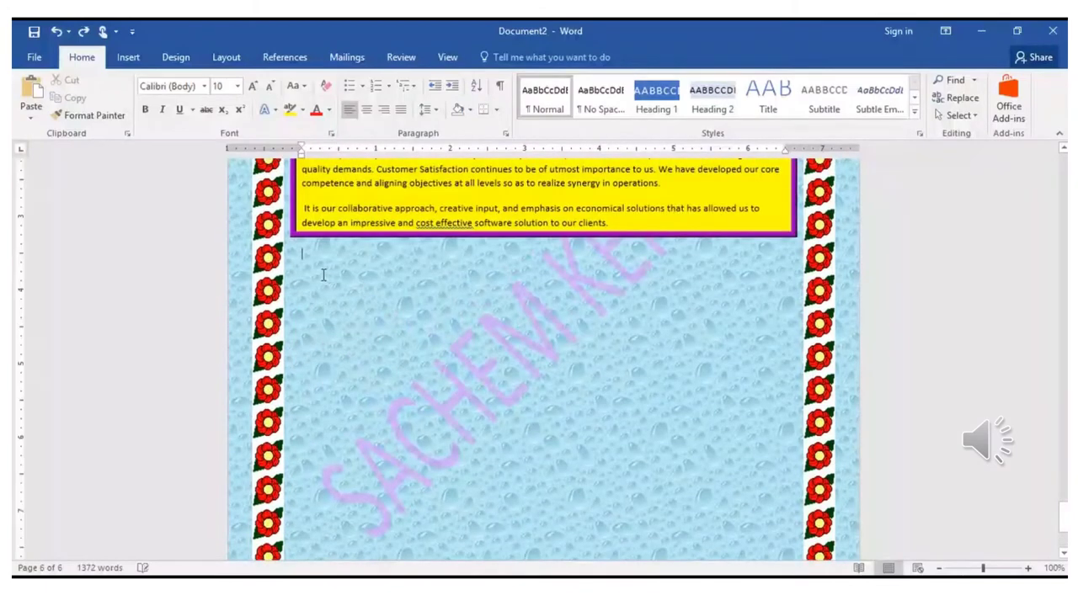
Step: Browse the Insert tab's gallery of built-in cover page designs
left_click(128, 57)
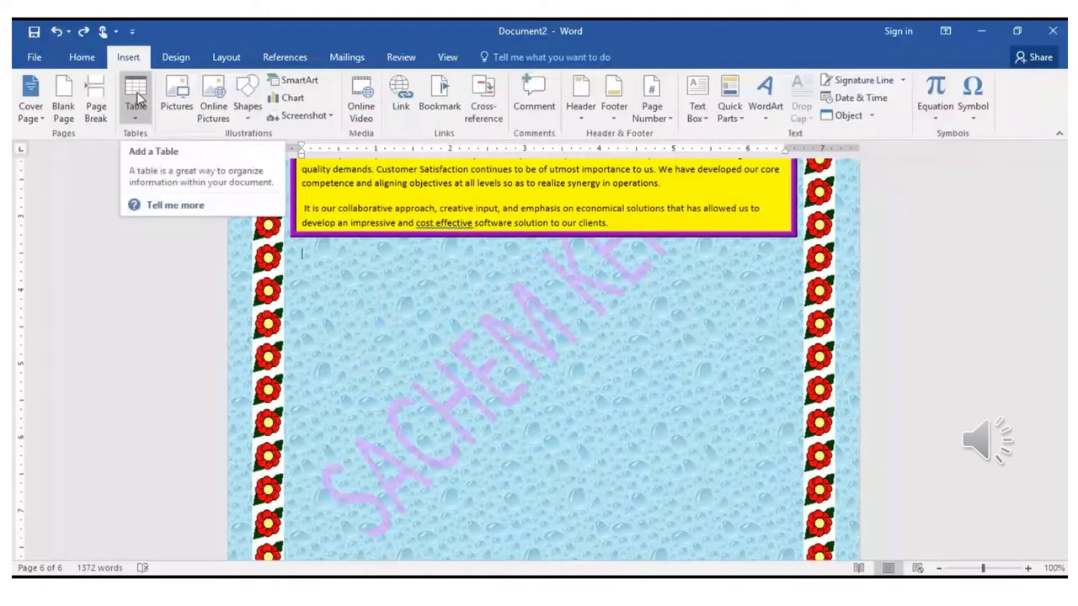
left_click(32, 94)
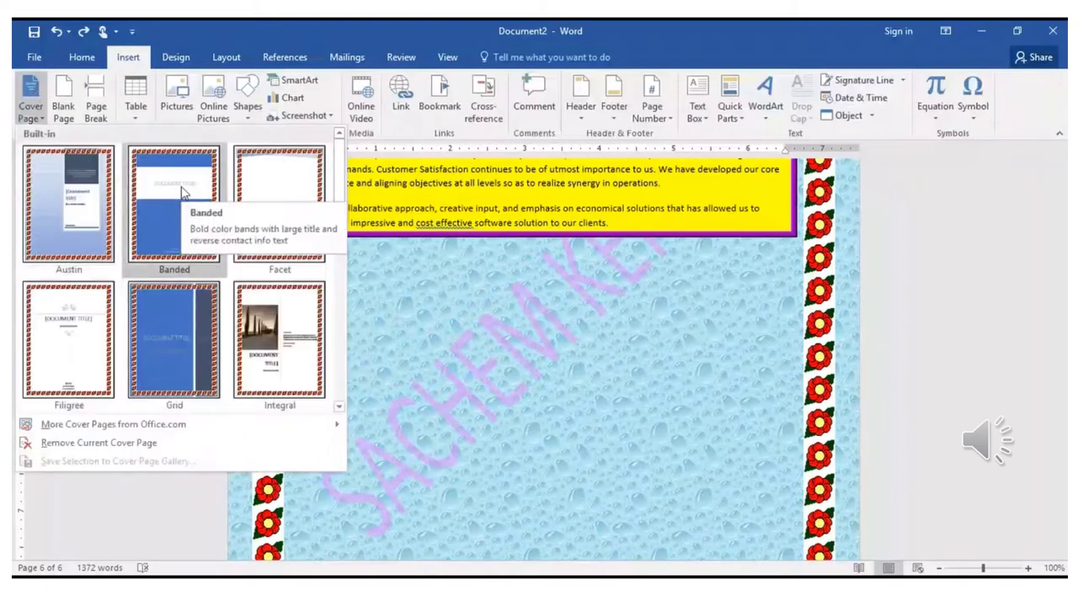
key("Escape")
scroll(440, 286, "up", 10)
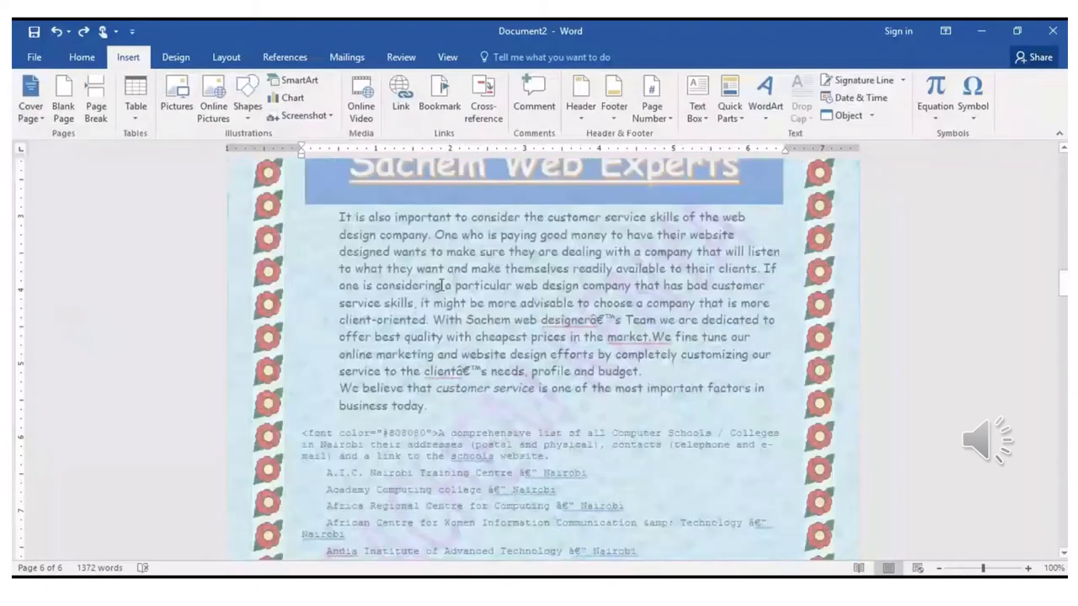
Step: Type 'SACHEM COLLEGE' into the title placeholder and 'CENTRE FOR I.C.T COURSES' as subtitle
left_click(619, 380)
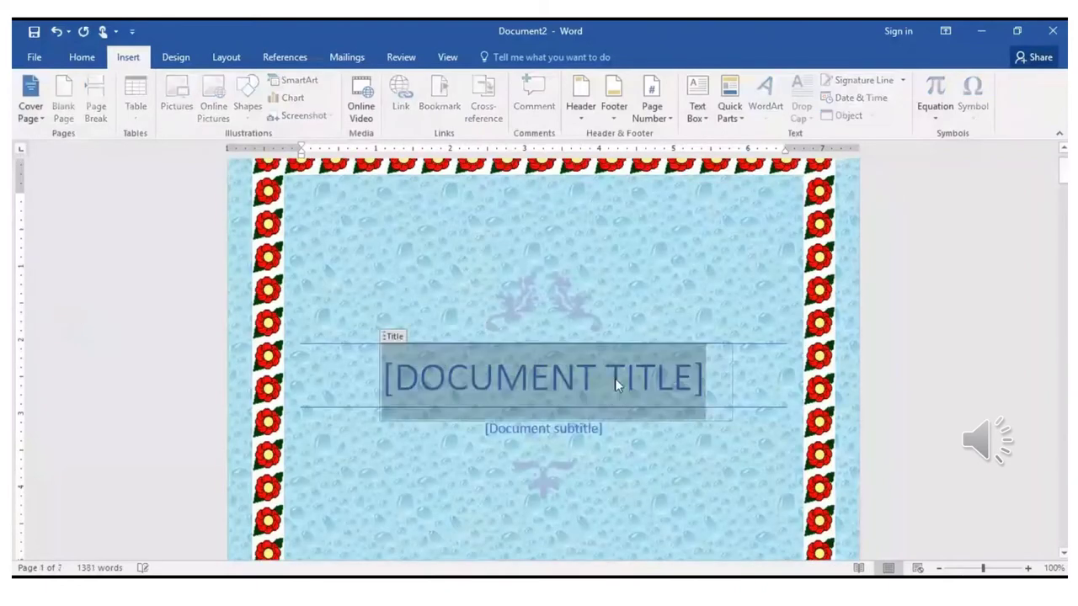
type("SA")
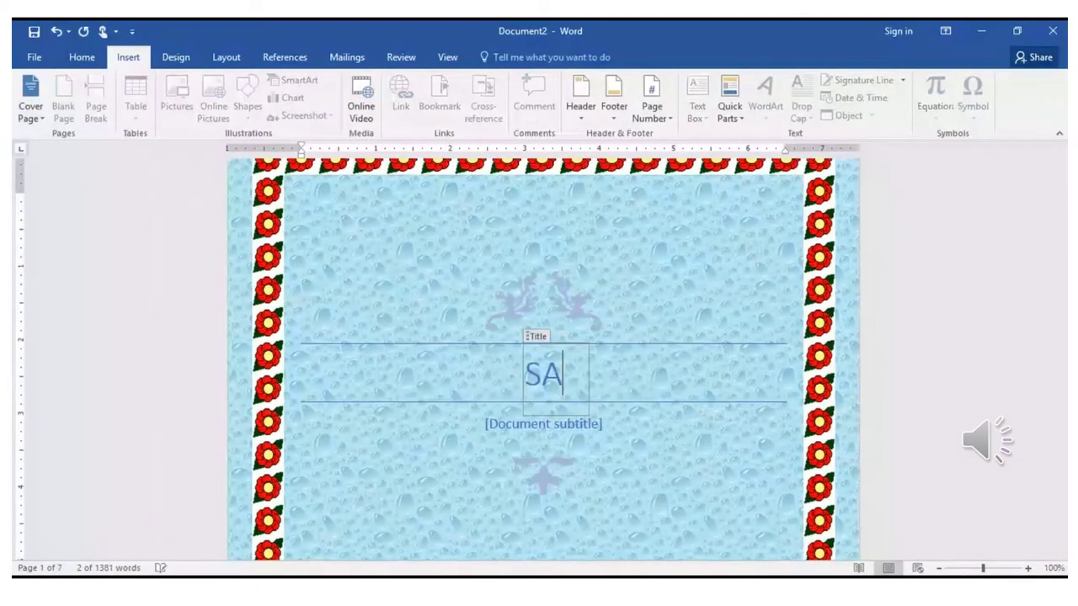
type("CH")
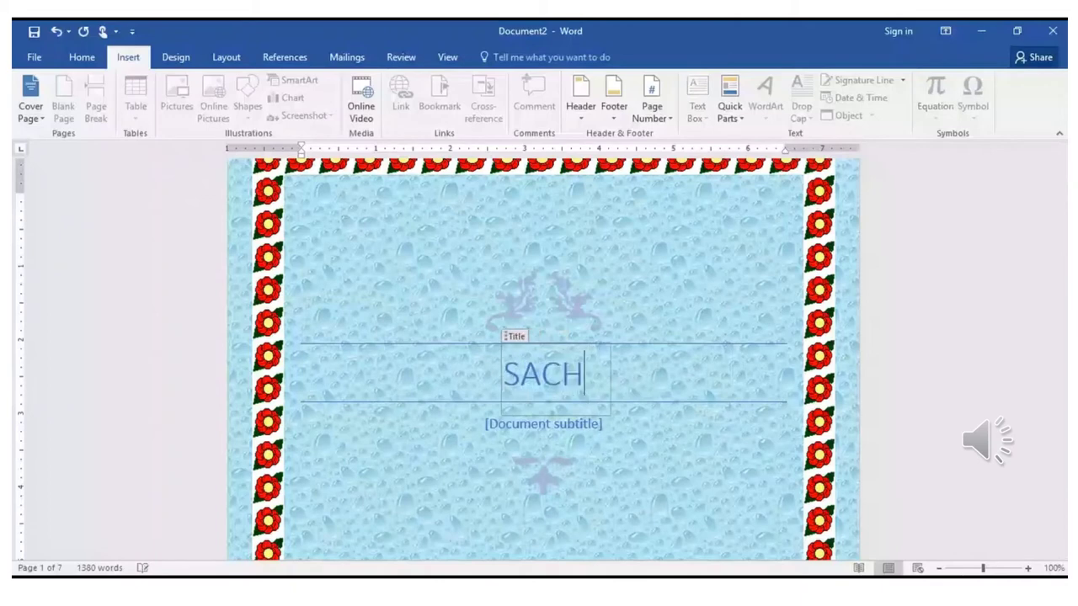
type("EM ")
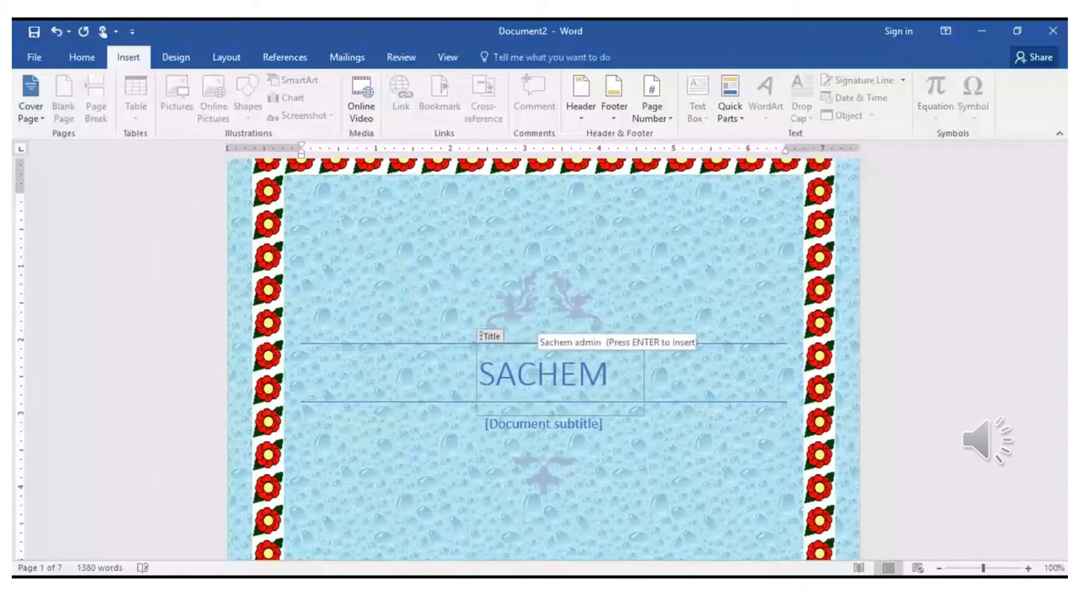
type("COLLE")
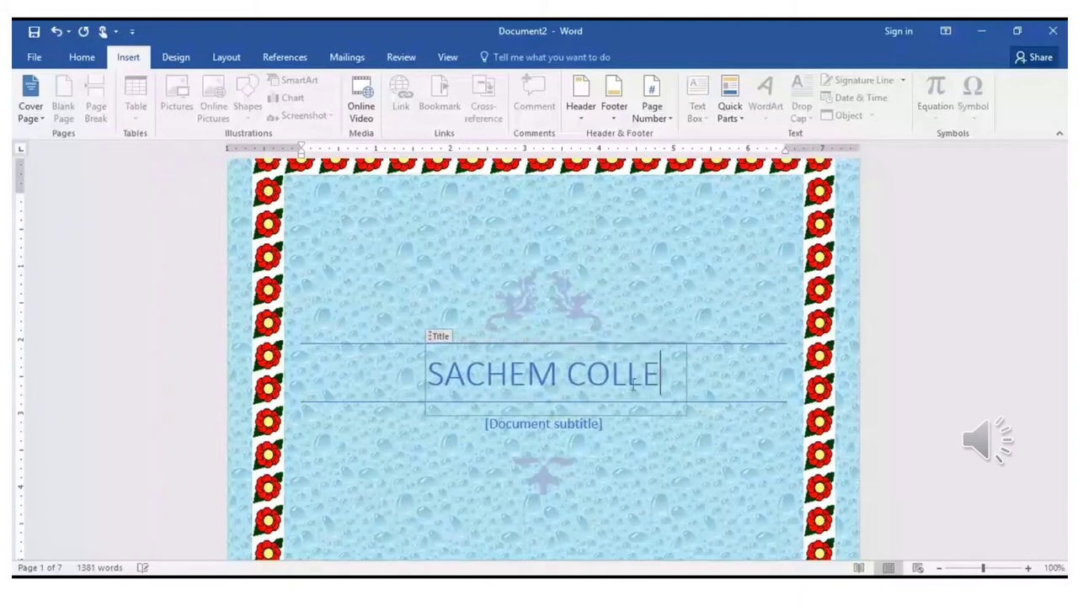
type("GE")
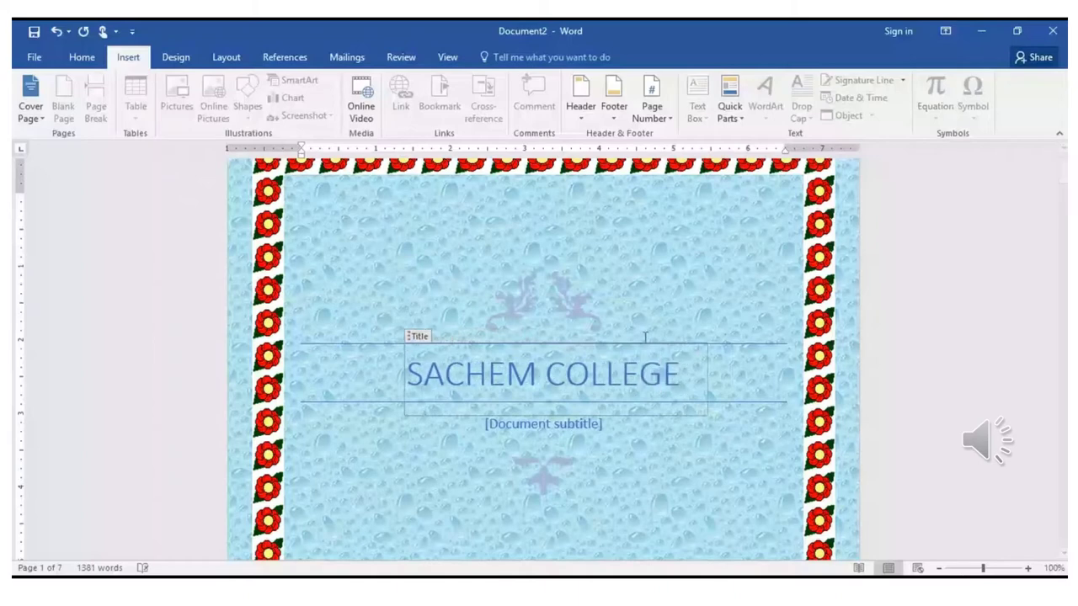
left_click(587, 430)
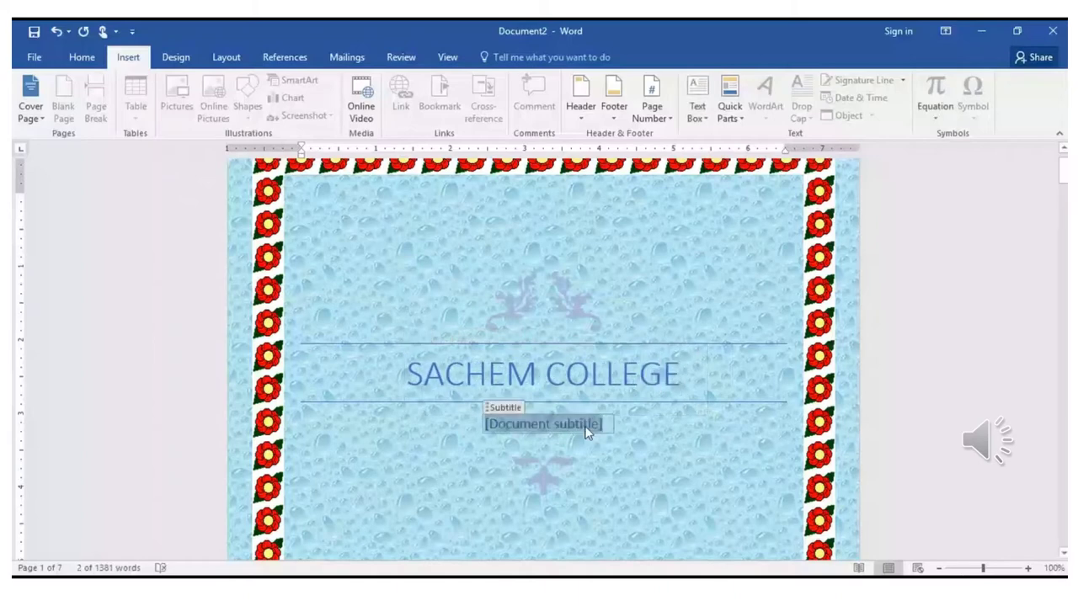
type("CENTRE ")
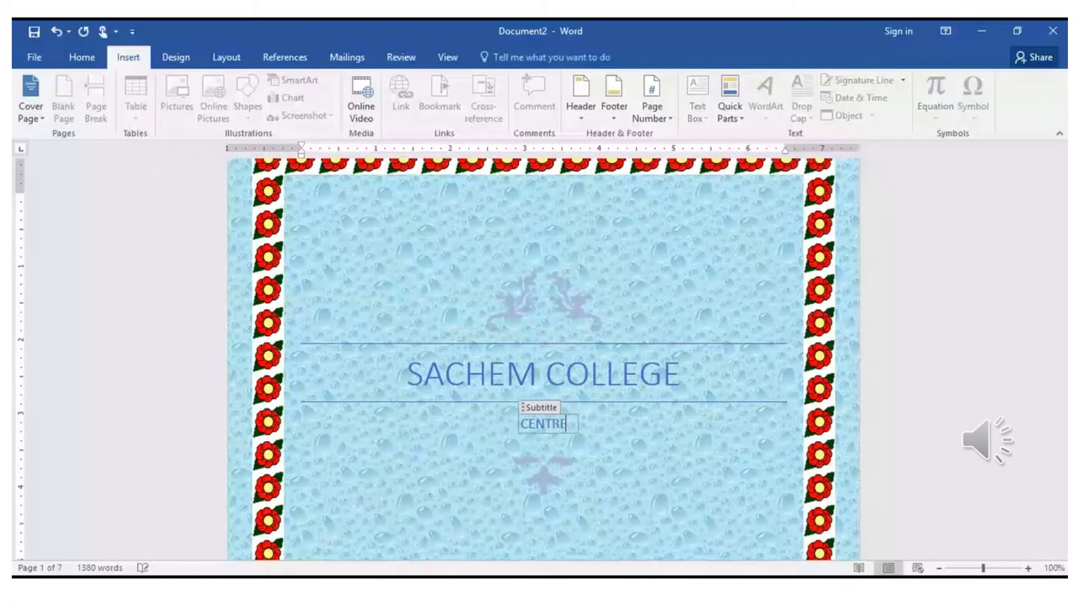
type("FO")
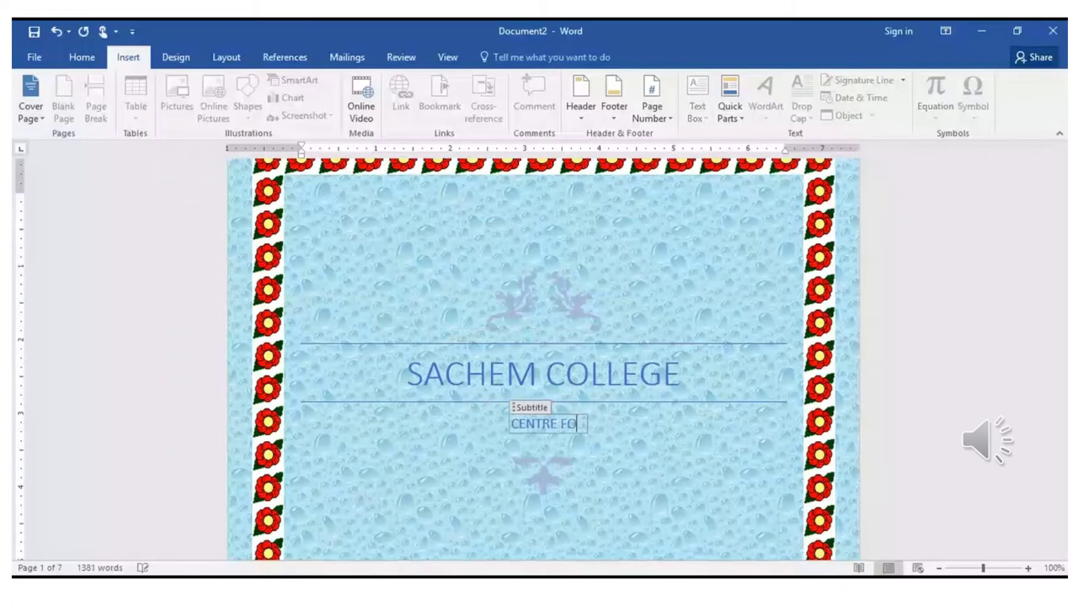
type("R C")
key("BackSpace")
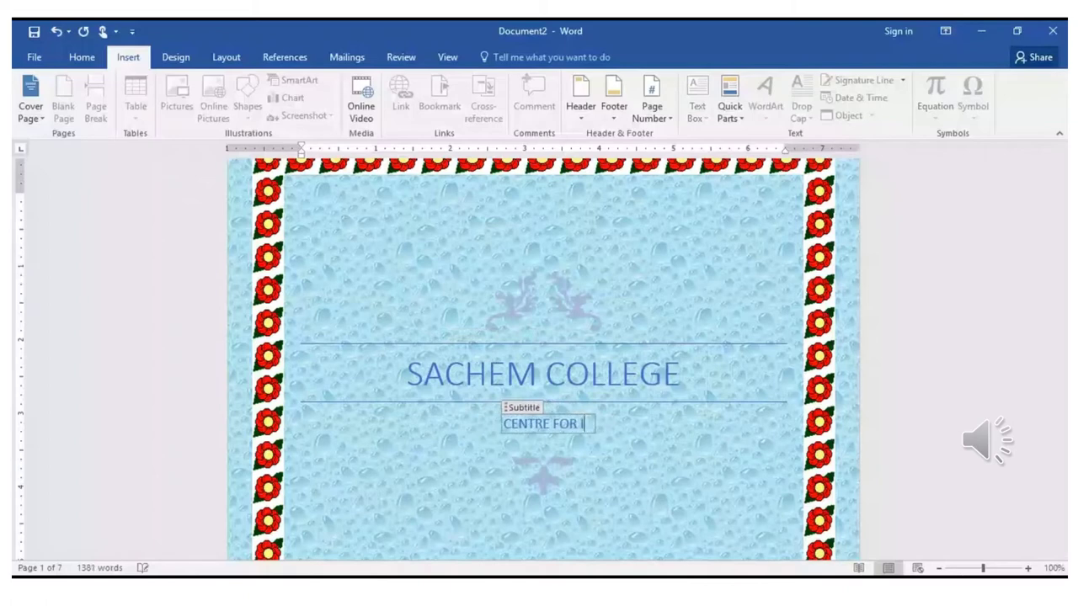
type(".C.")
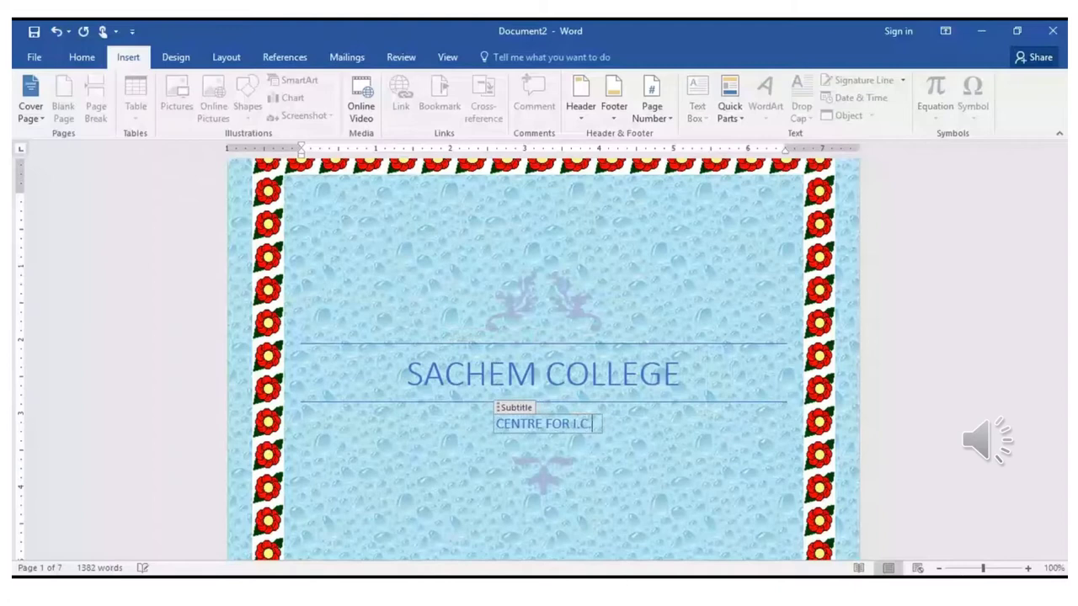
type("T")
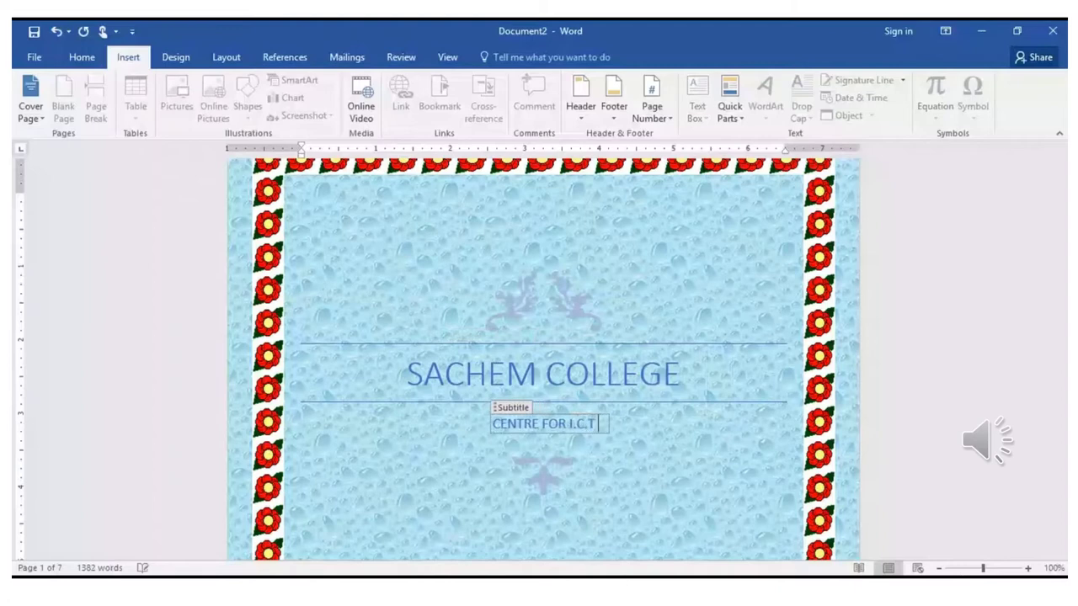
type(" COURSE")
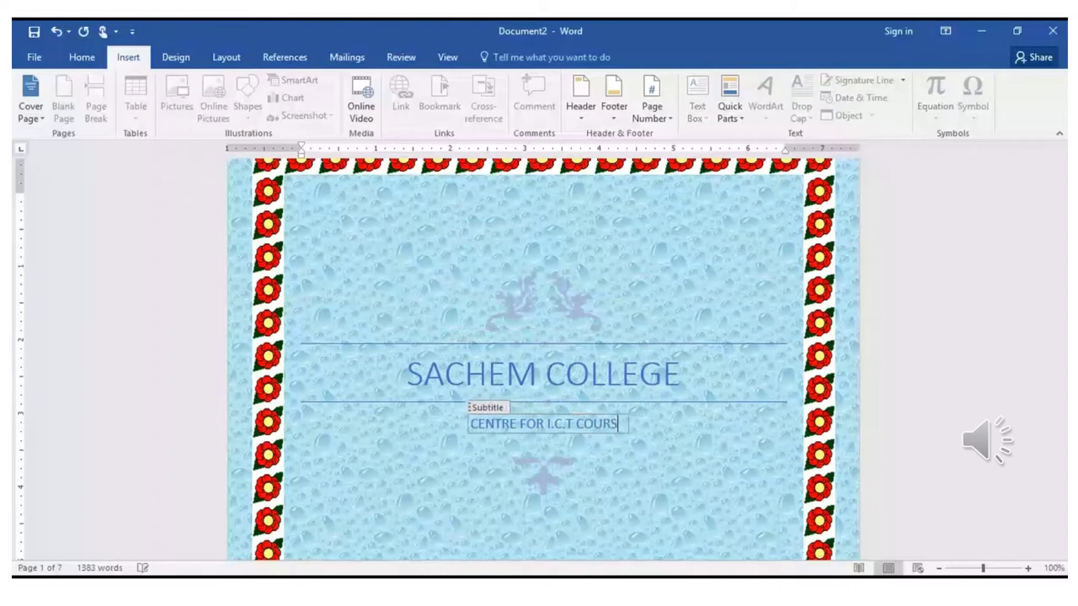
type("S")
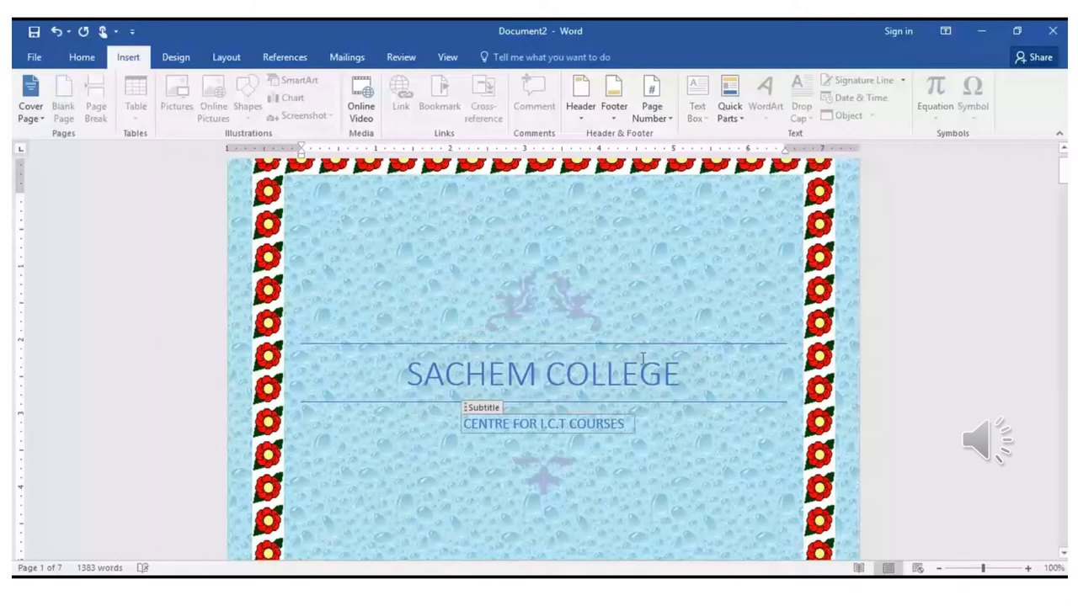
scroll(649, 436, "down", 5)
scroll(649, 435, "down", 3)
Step: Set the cover date to November 4, 2017 and the company name to SACHEM KENYA
scroll(649, 444, "down", 1)
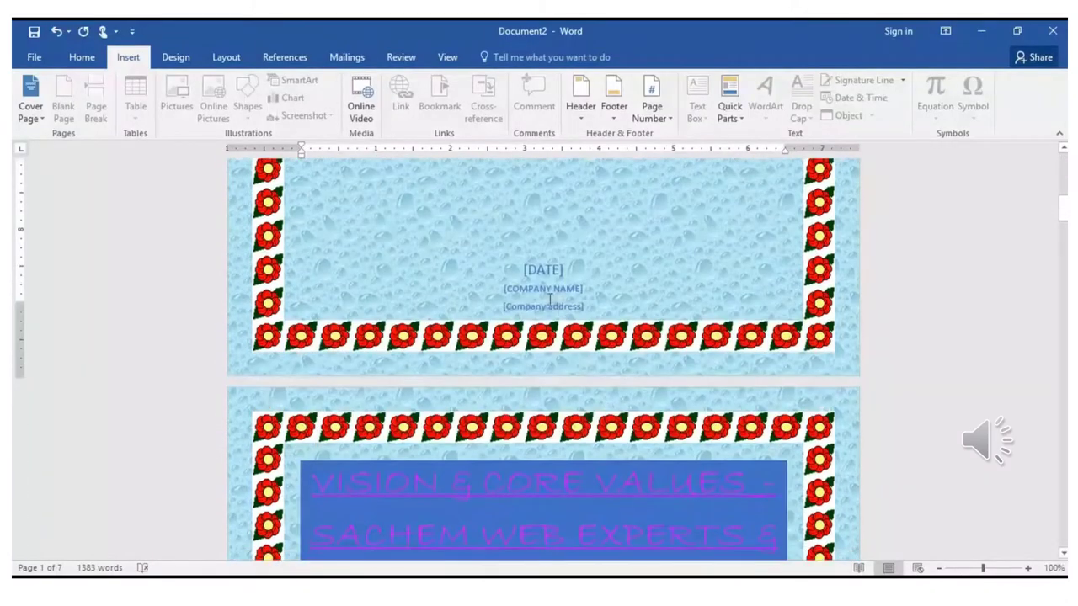
left_click(546, 270)
left_click(585, 270)
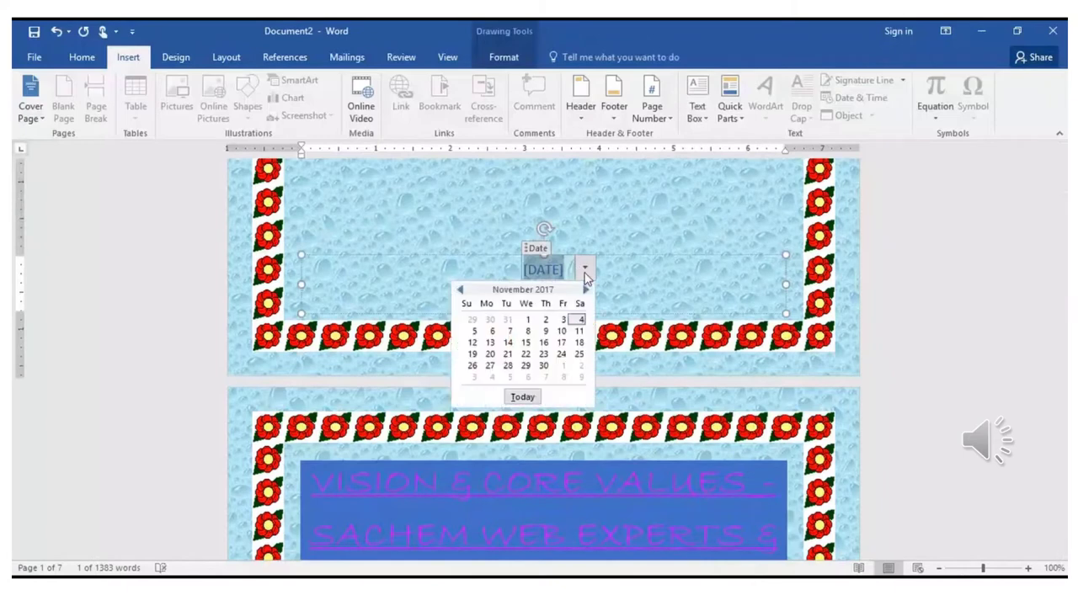
left_click(522, 396)
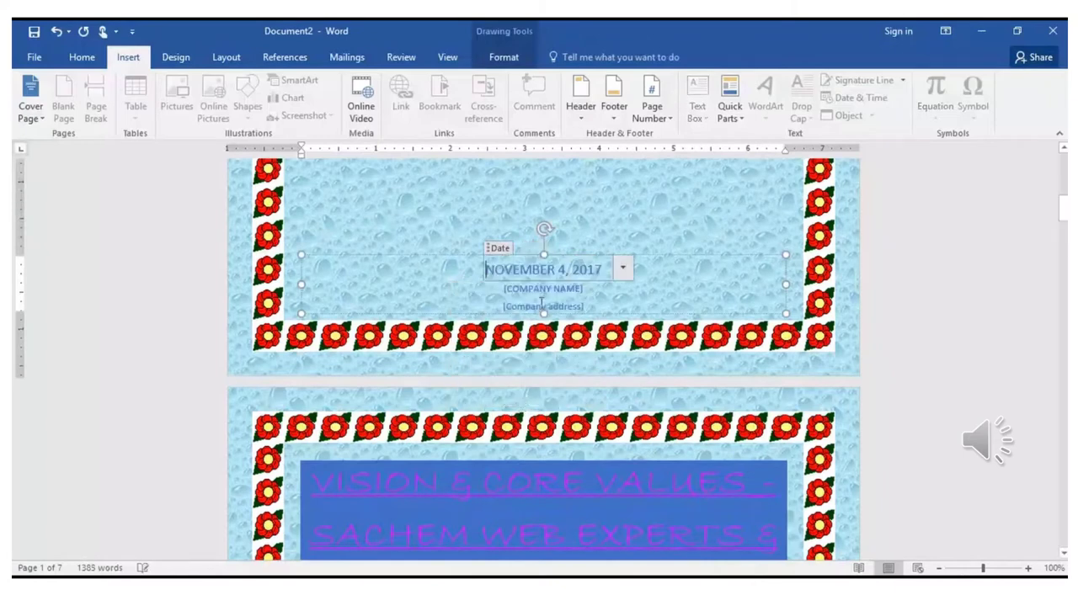
left_click(551, 289)
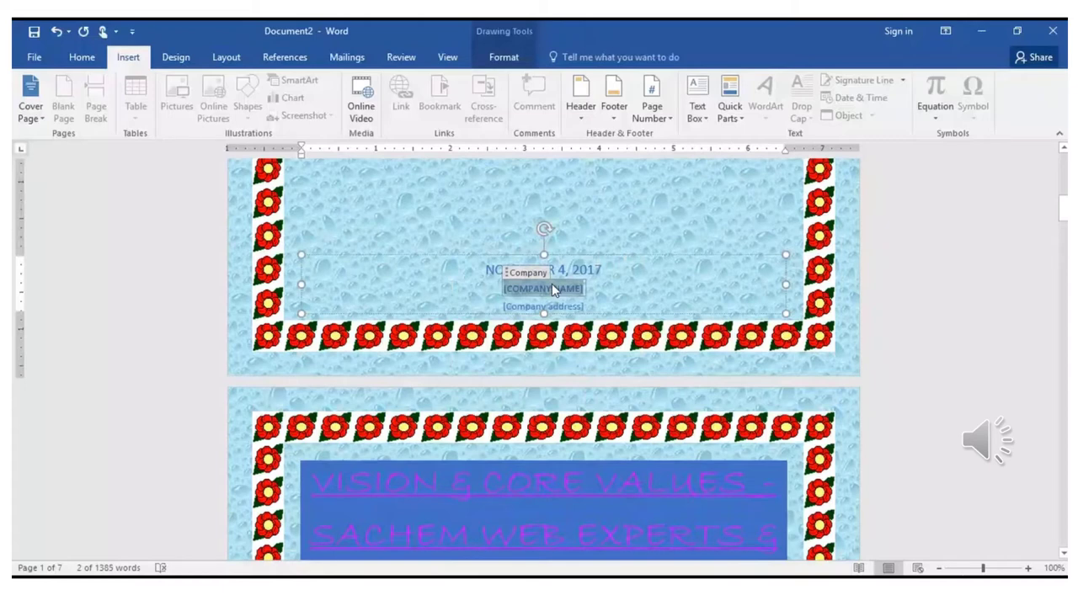
type("SA")
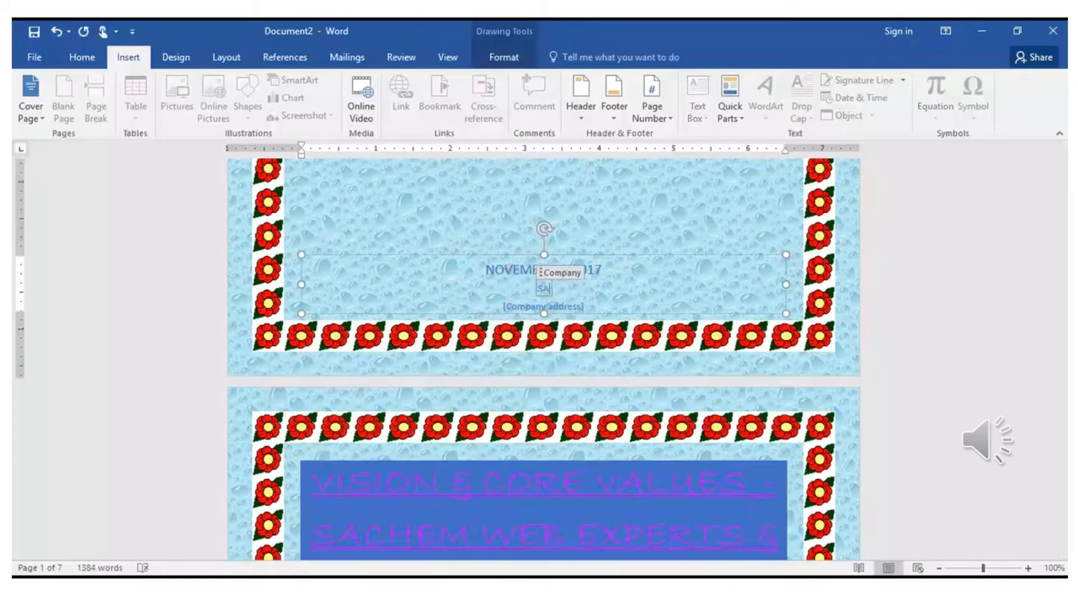
type("CHEM")
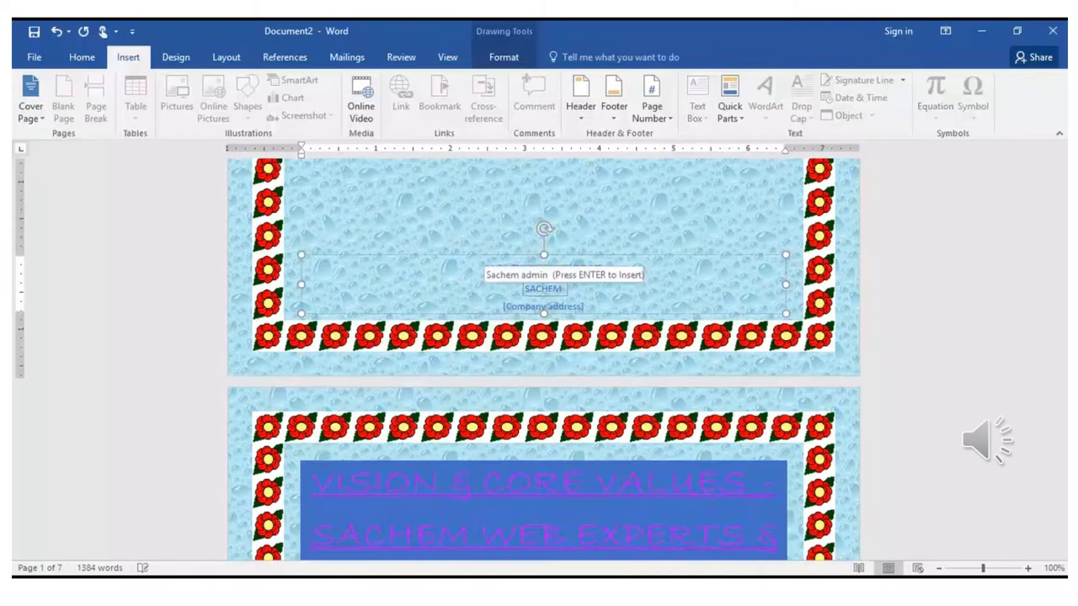
type(" KEN")
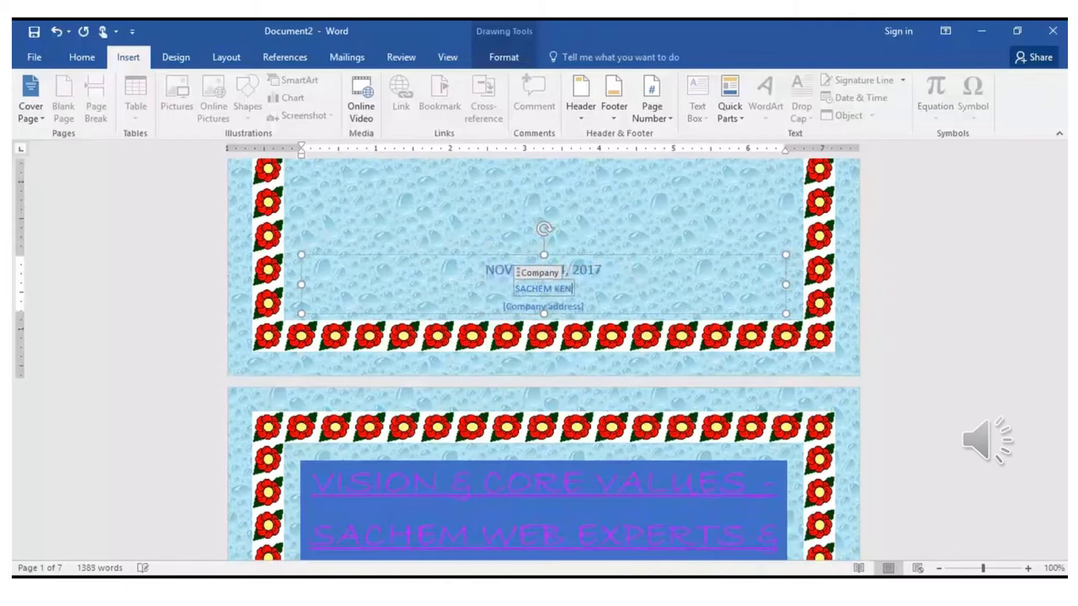
type("YA")
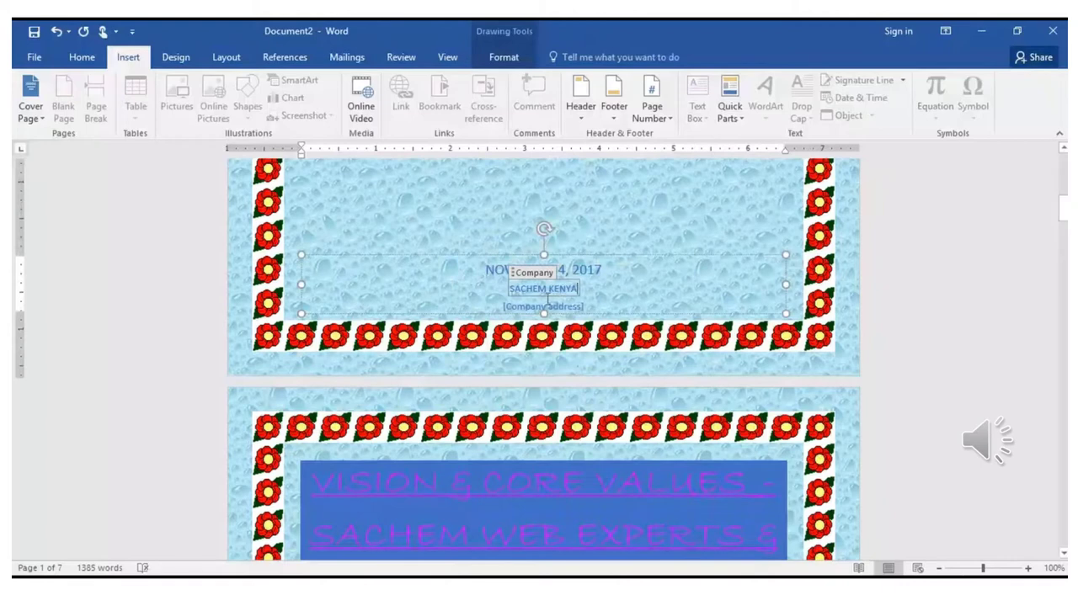
Step: Type the company e-mail address into the Company address field and select that line
left_click(523, 308)
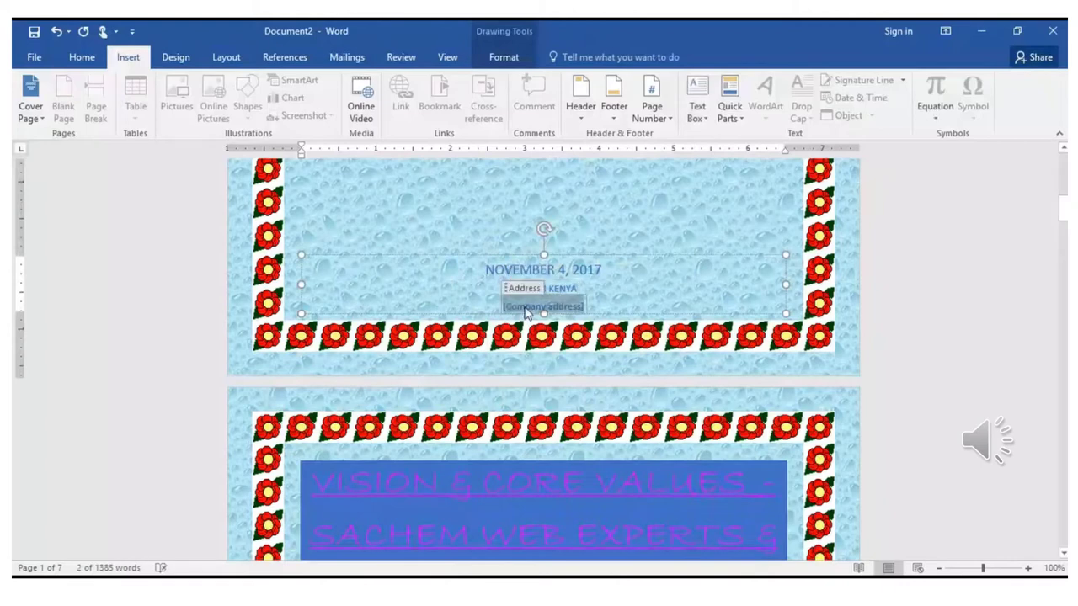
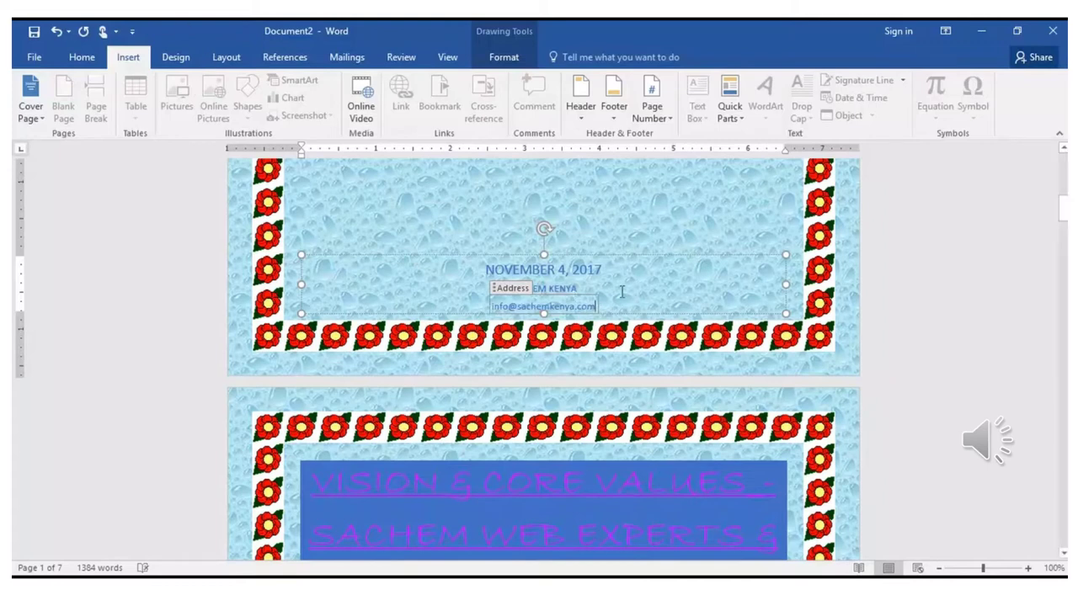
left_click(647, 292)
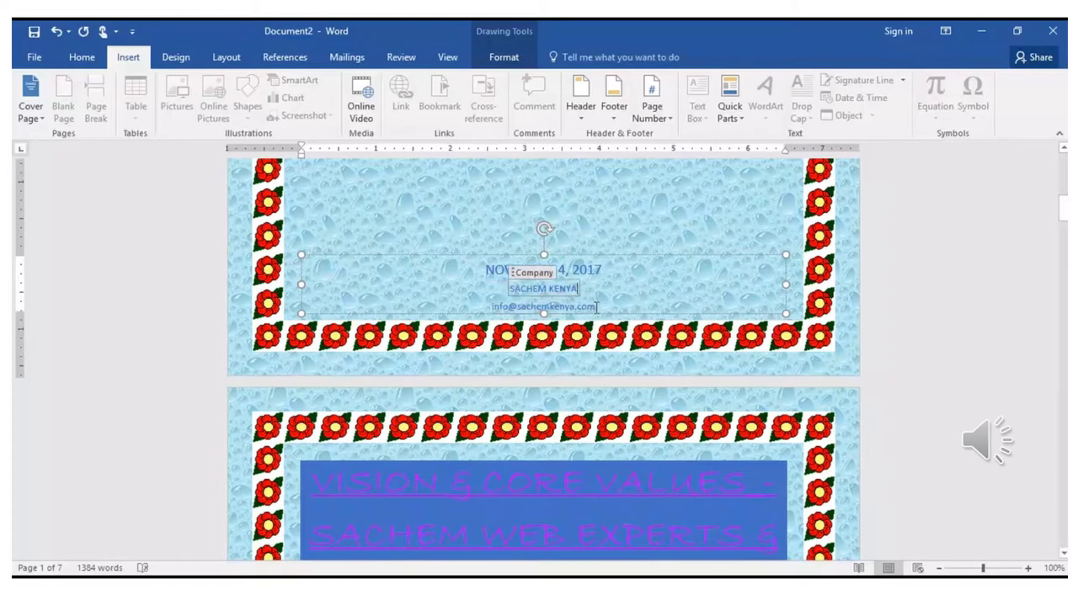
left_click_drag(594, 308, 492, 307)
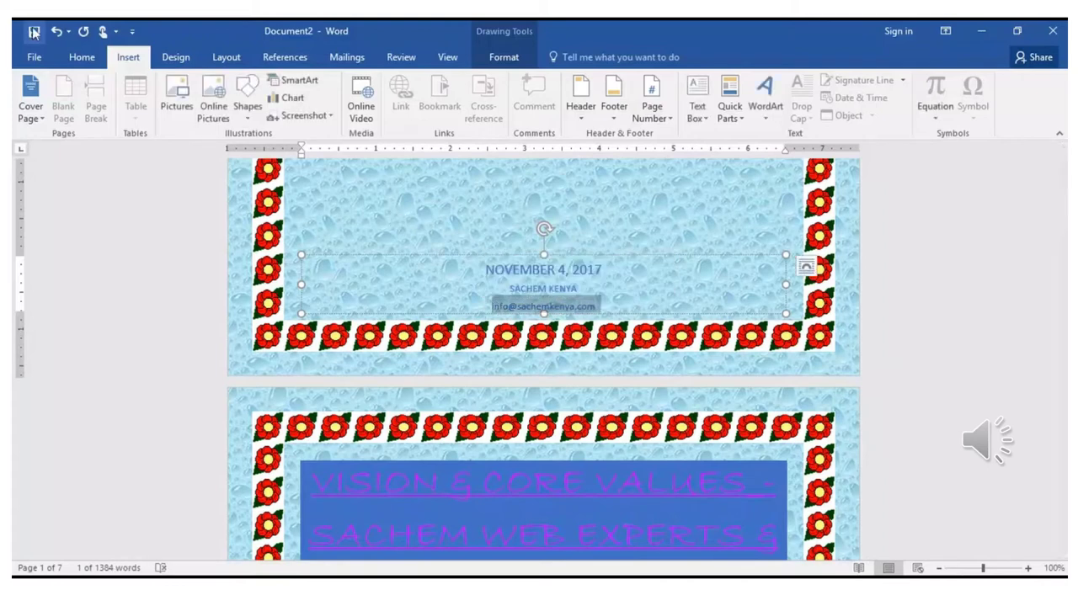
Step: Make the e-mail line red and highlight SACHEM KENYA in yellow
left_click(81, 57)
left_click(316, 110)
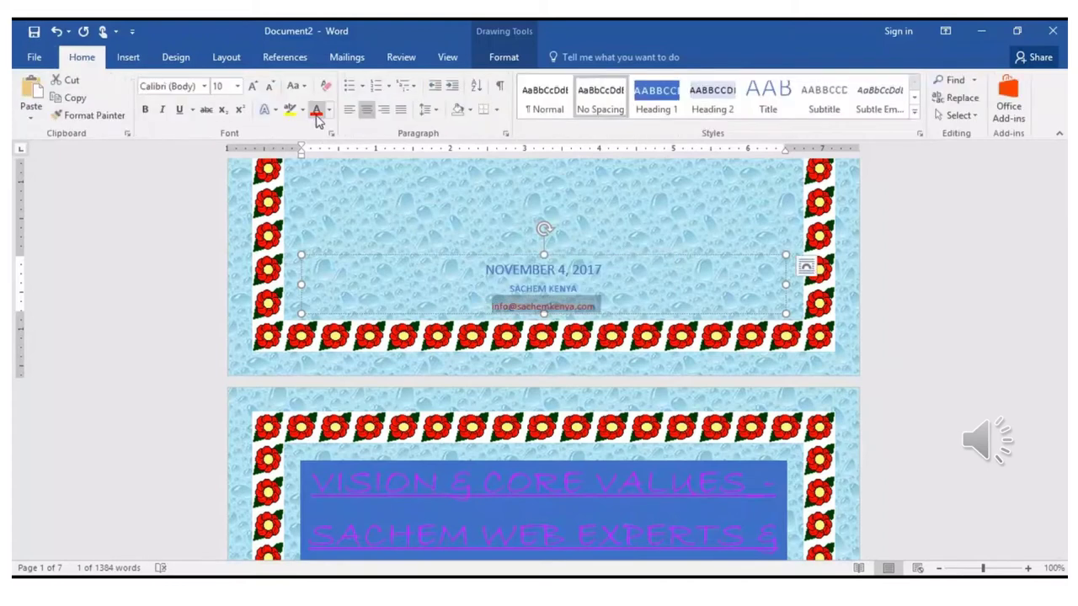
left_click_drag(578, 289, 509, 289)
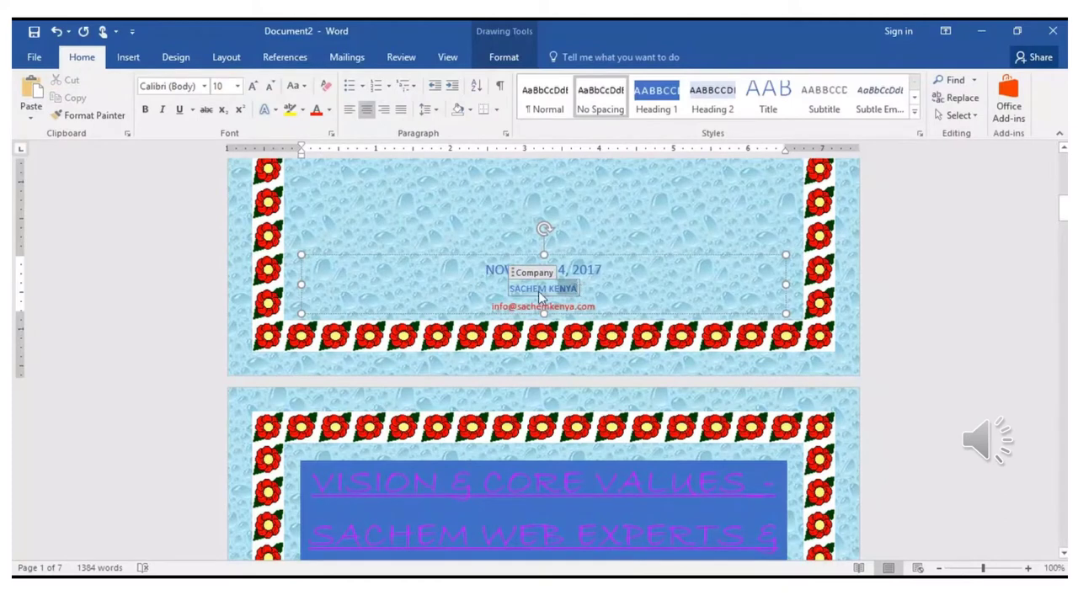
left_click(289, 110)
left_click(627, 261)
Step: Highlight the cover page's date line in magenta
left_click(606, 270)
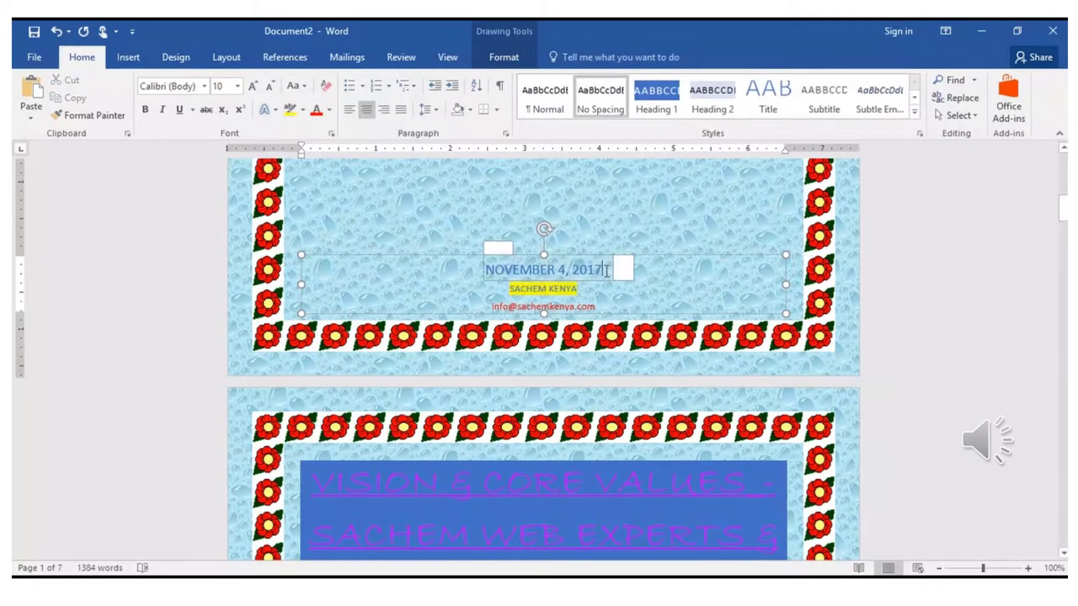
left_click_drag(604, 270, 486, 270)
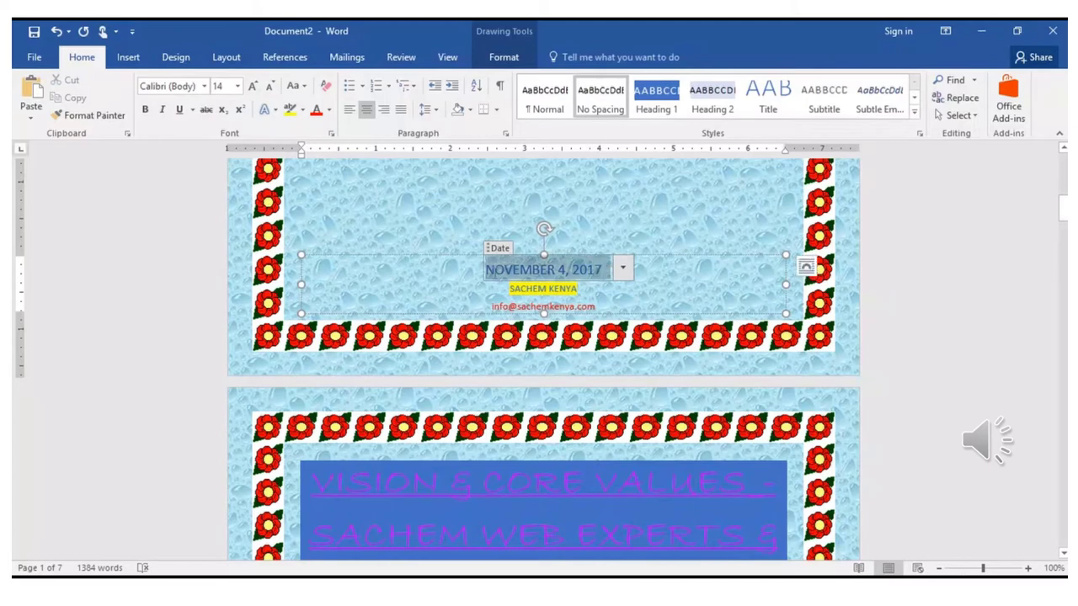
left_click(304, 112)
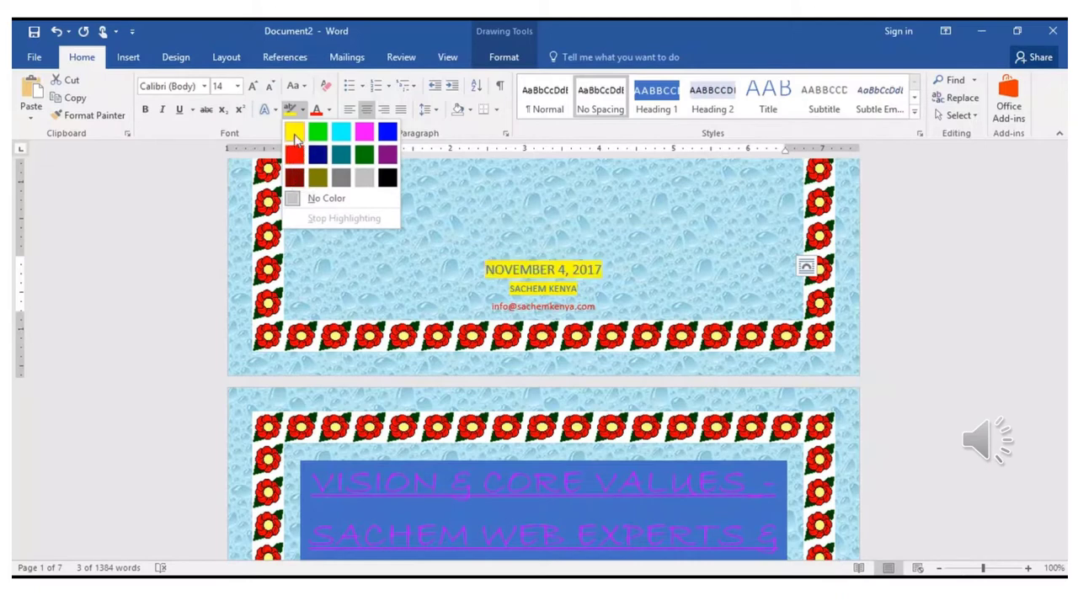
left_click(364, 130)
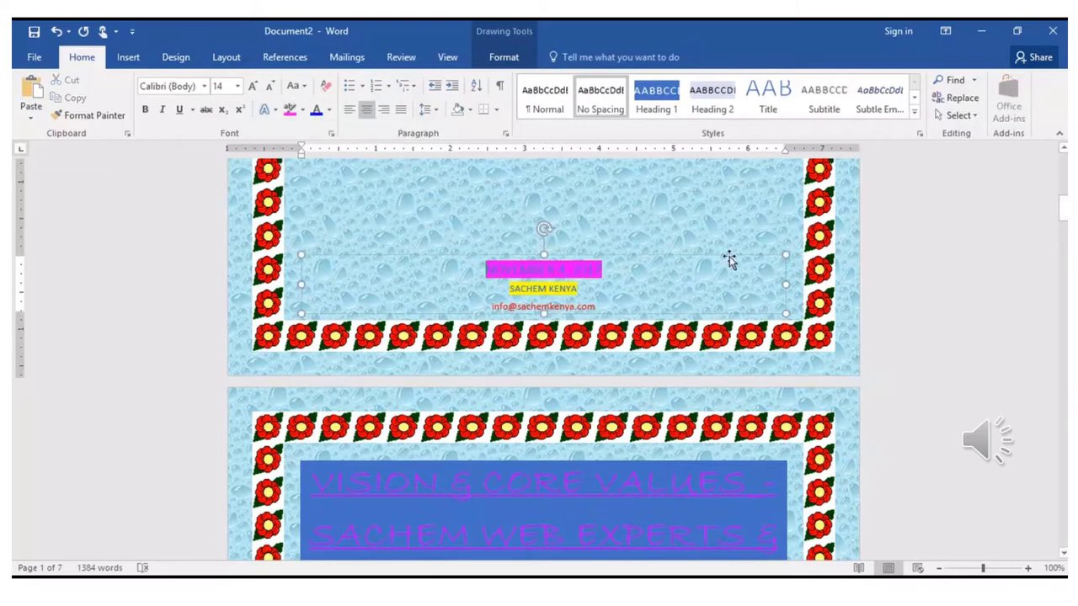
Step: Scroll through the document to the empty area below the yellow text box on page 7
left_click(673, 223)
scroll(662, 217, "up", 3)
scroll(662, 216, "up", 2)
scroll(659, 219, "down", 4)
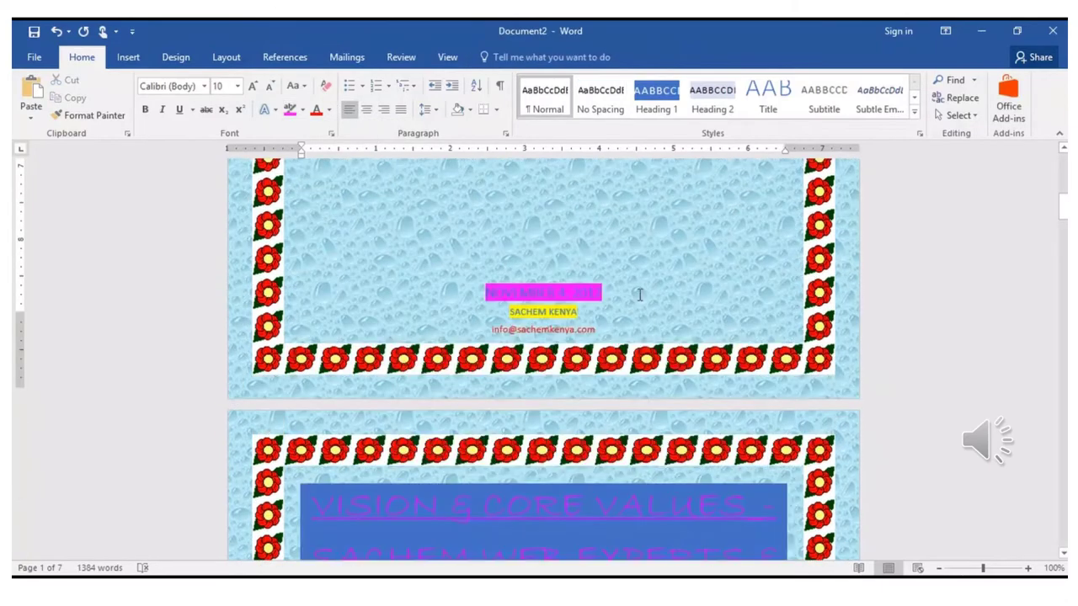
scroll(640, 295, "up", 5)
scroll(590, 311, "up", 3)
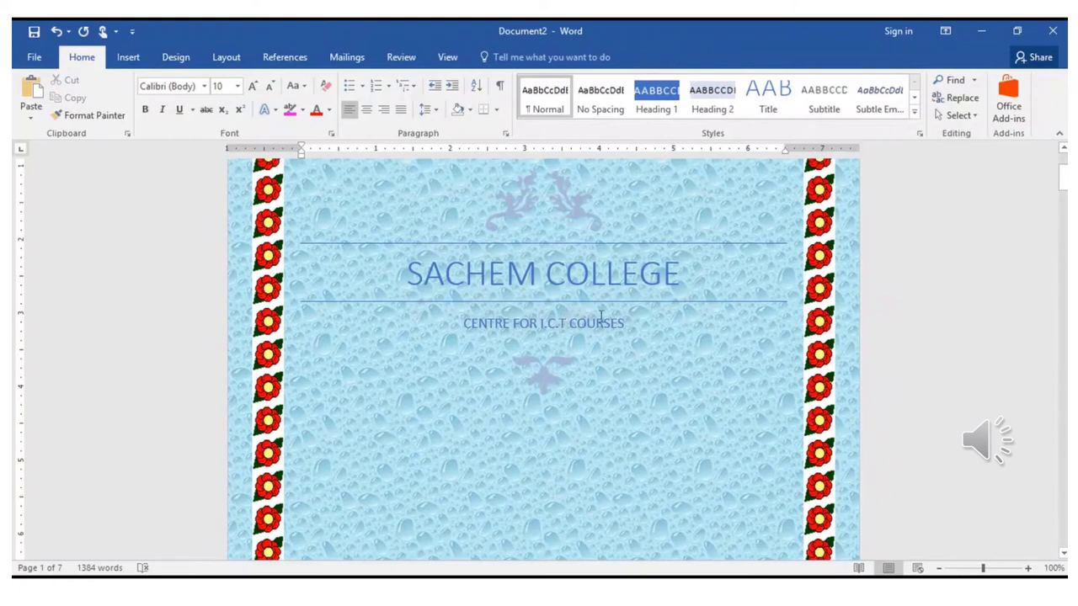
scroll(600, 322, "up", 2)
scroll(601, 322, "up", 2)
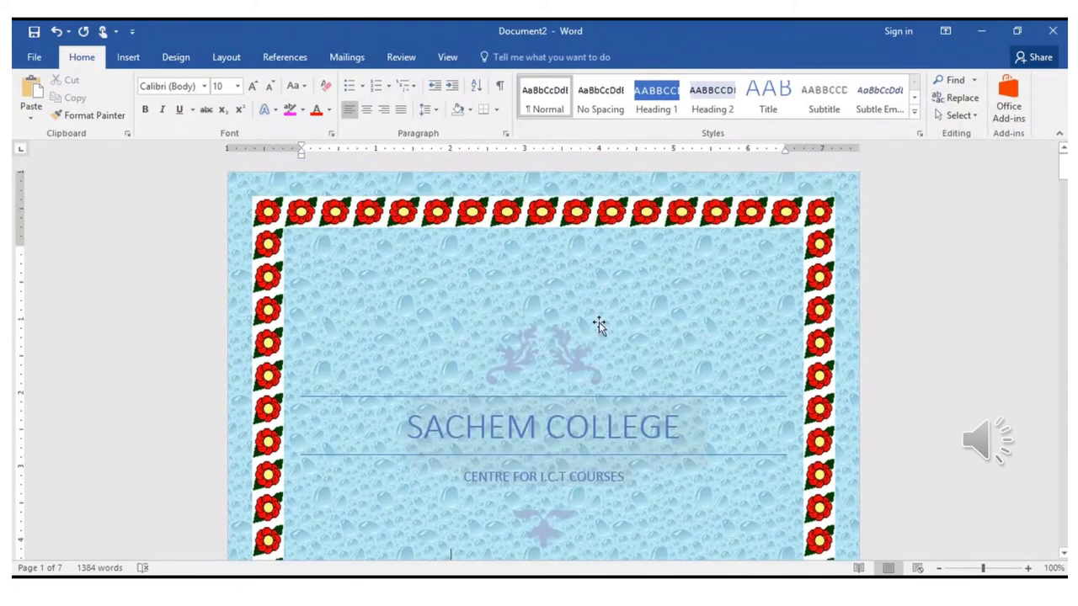
scroll(599, 321, "down", 4)
scroll(599, 322, "down", 6)
scroll(601, 322, "down", 2)
scroll(604, 322, "down", 6)
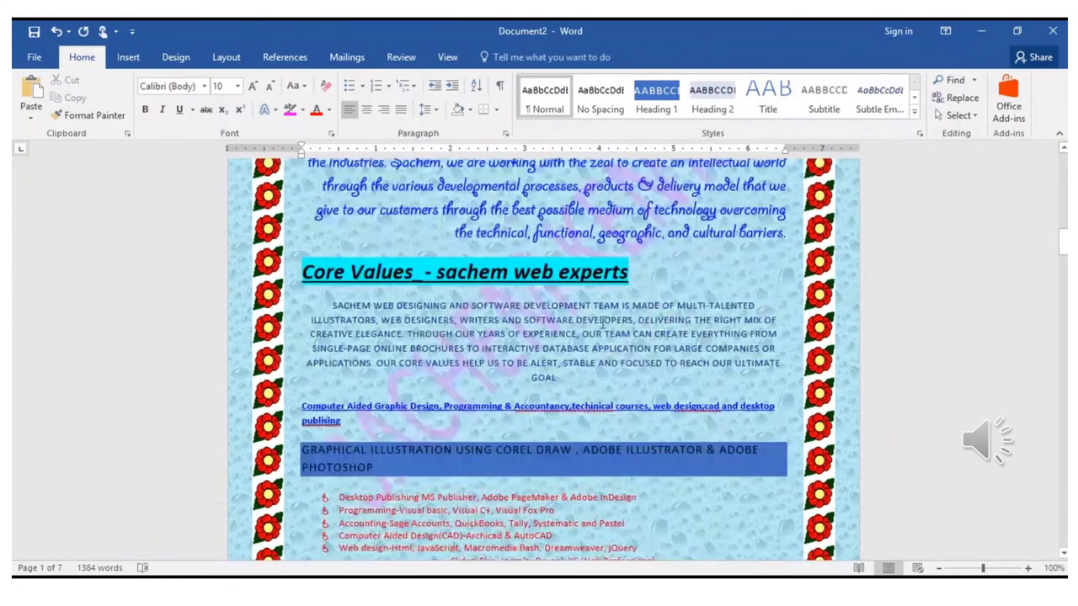
scroll(603, 321, "down", 5)
scroll(604, 321, "down", 8)
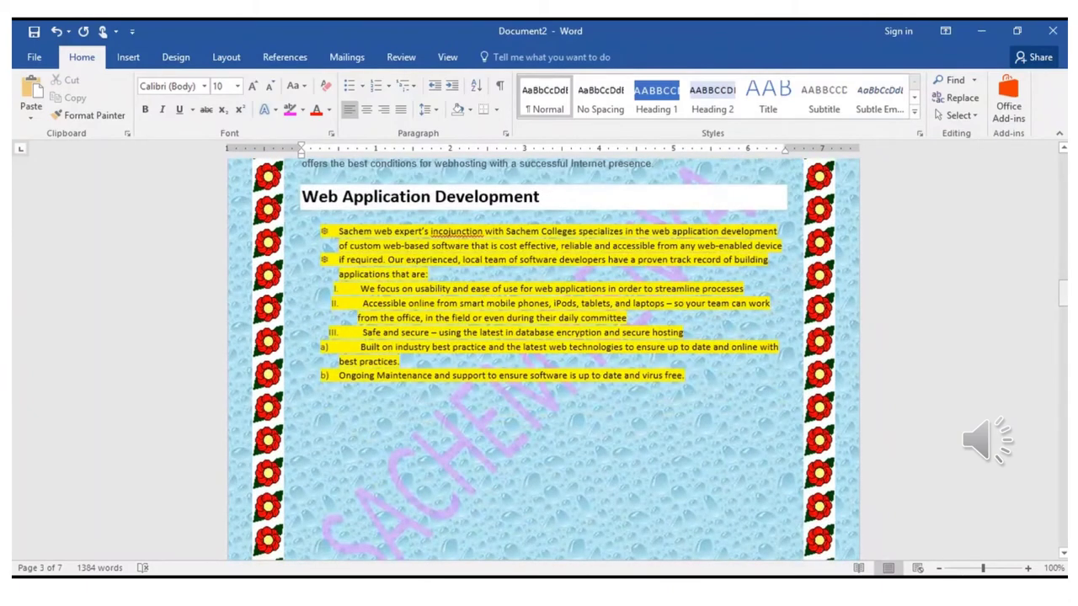
left_click_drag(1063, 303, 1052, 548)
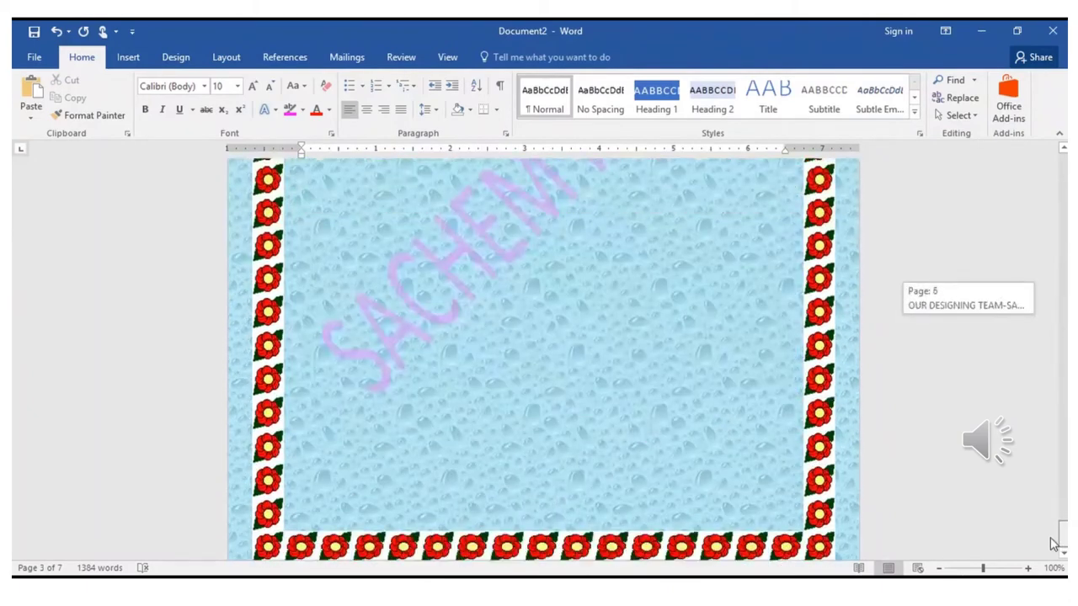
left_click_drag(1052, 547, 1060, 191)
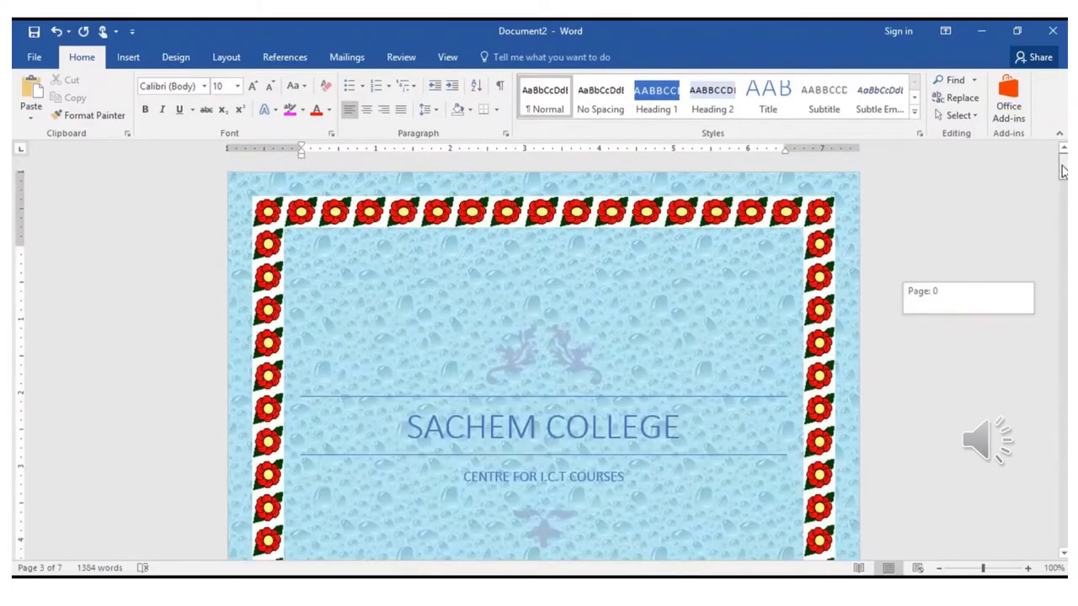
mouse_move(1061, 190)
left_mouse_down()
mouse_move(1027, 423)
mouse_move(1034, 546)
mouse_move(1020, 515)
left_mouse_up()
Step: Insert a page break below the yellow Our designing Team box, adding a blank eighth page
left_click(324, 332)
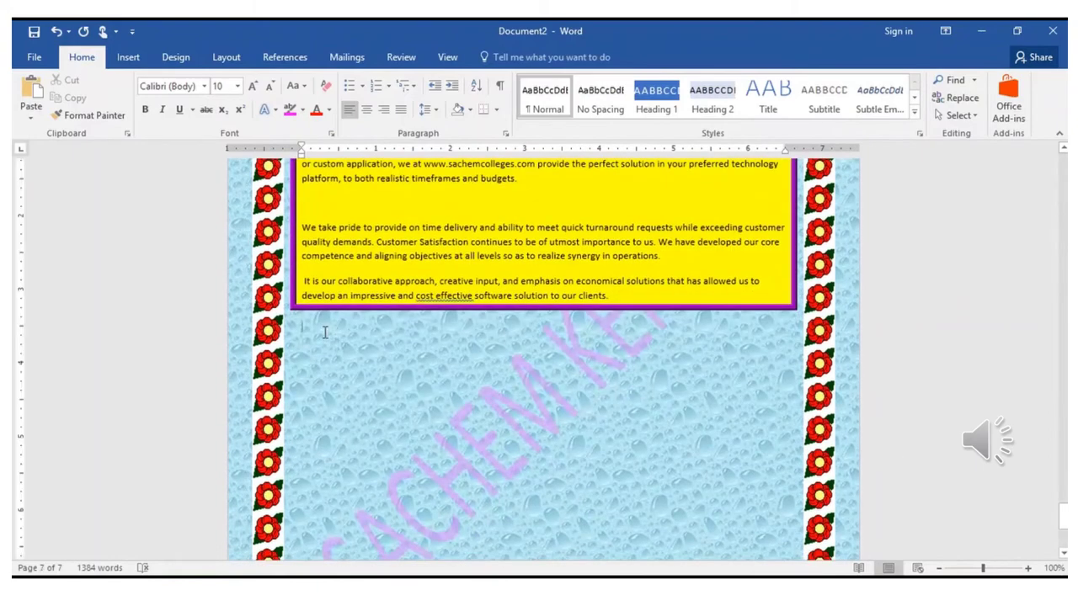
left_click(127, 57)
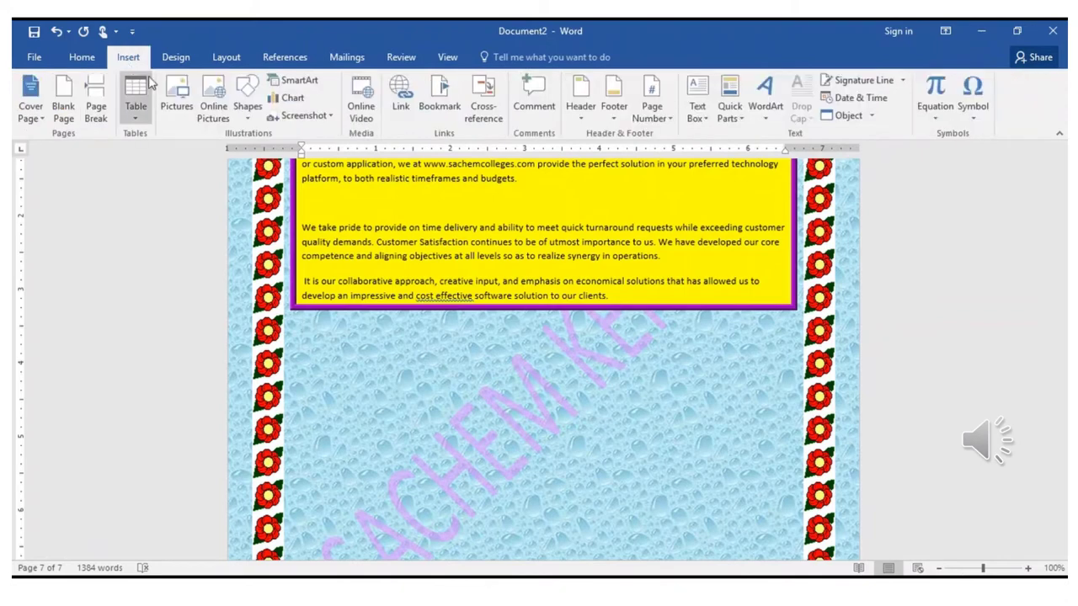
left_click(94, 95)
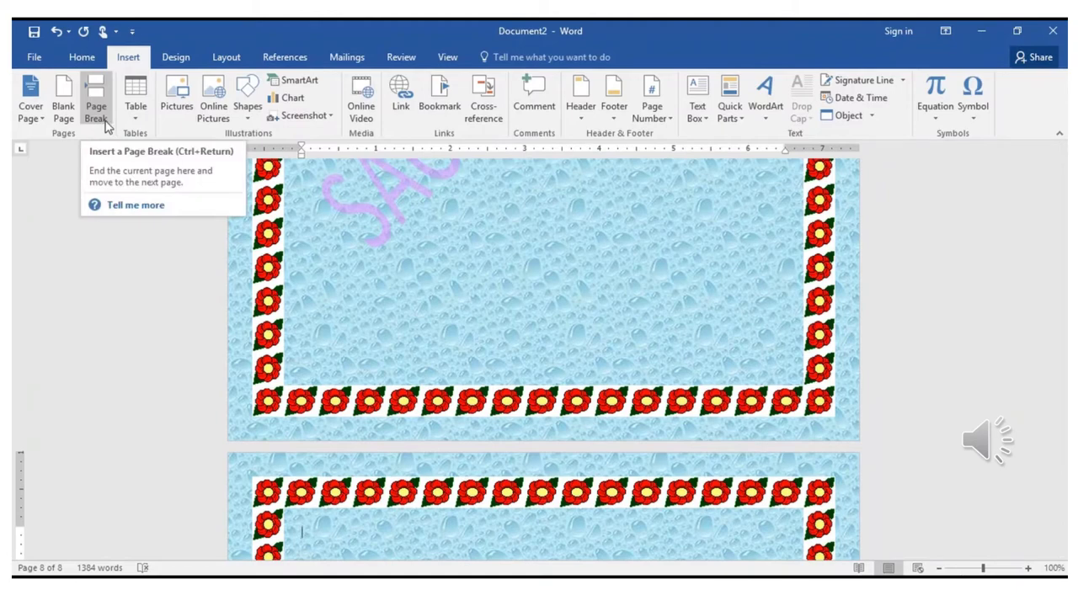
scroll(522, 286, "up", 5)
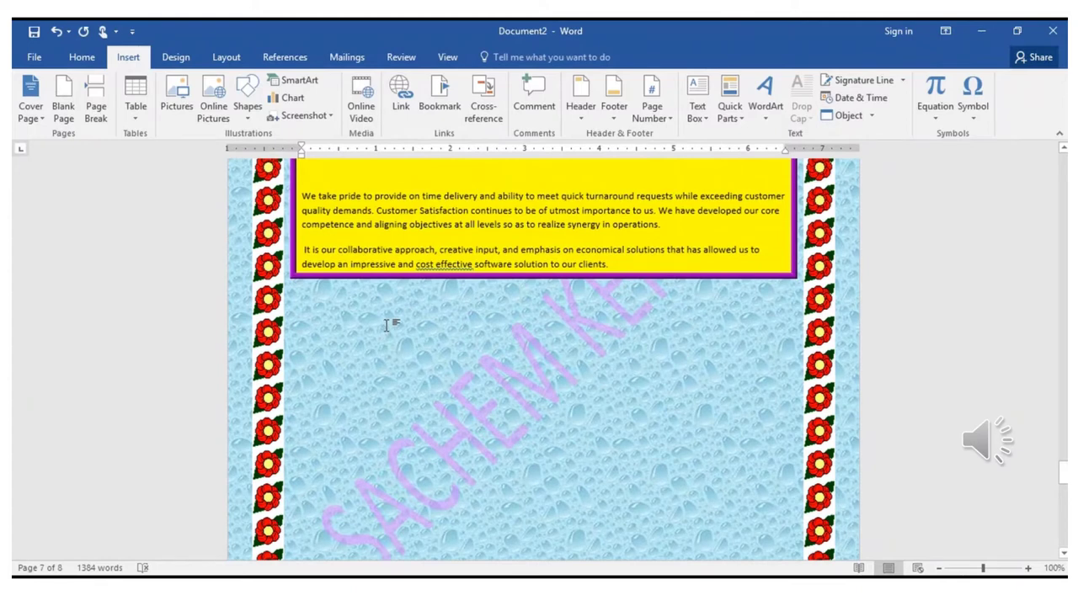
Step: Insert an empty 7-column, 9-row table beneath the yellow Our designing Team box
left_click(353, 317)
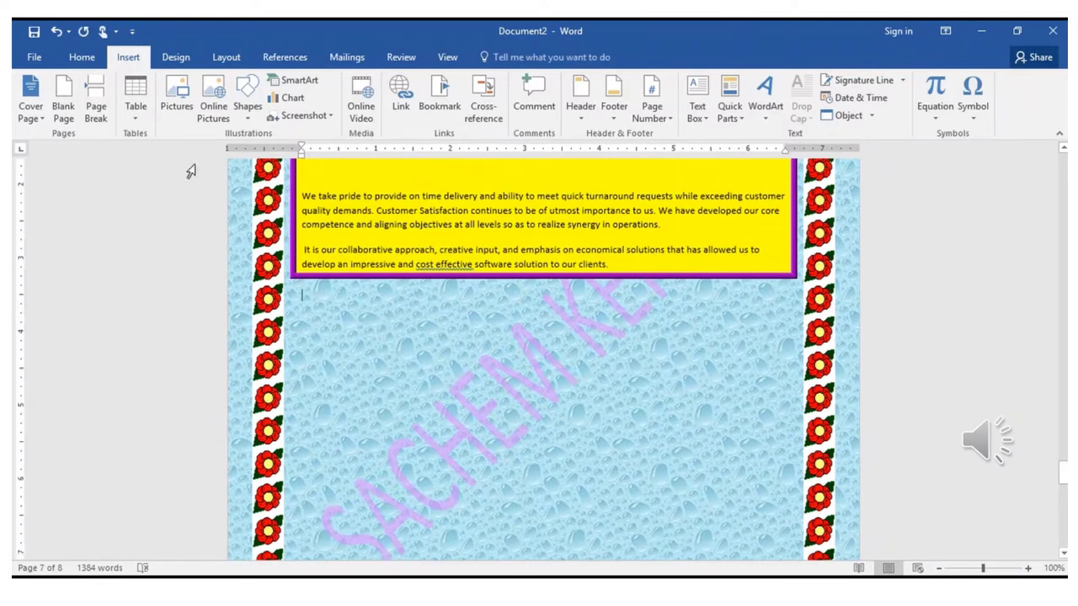
left_click(137, 118)
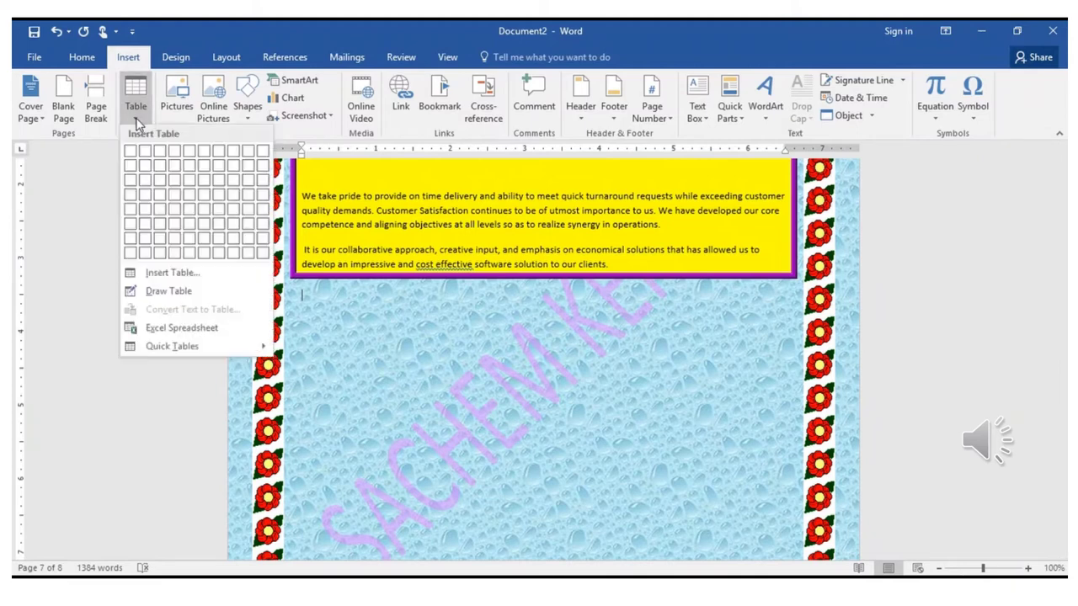
left_click(182, 276)
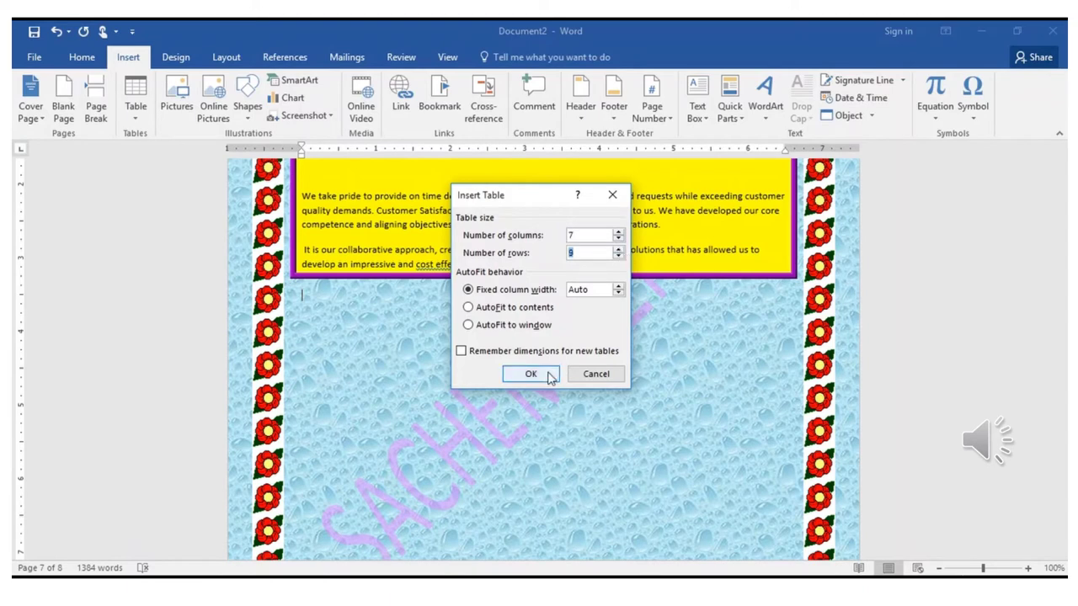
left_click(530, 374)
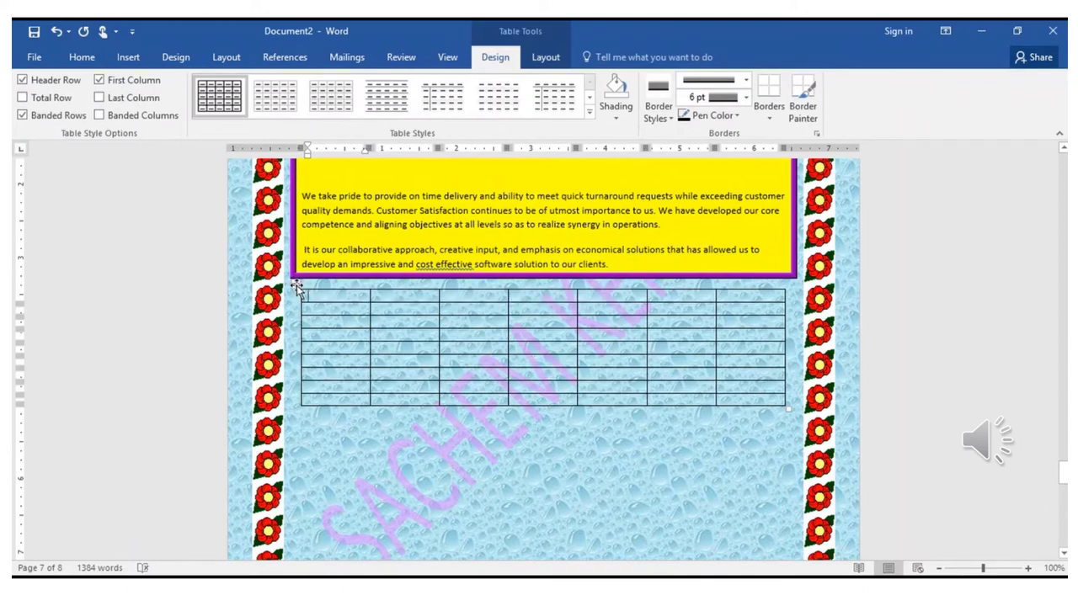
Step: Undo an accidental table move that put the table in the wrong place
left_click_drag(298, 289, 309, 336)
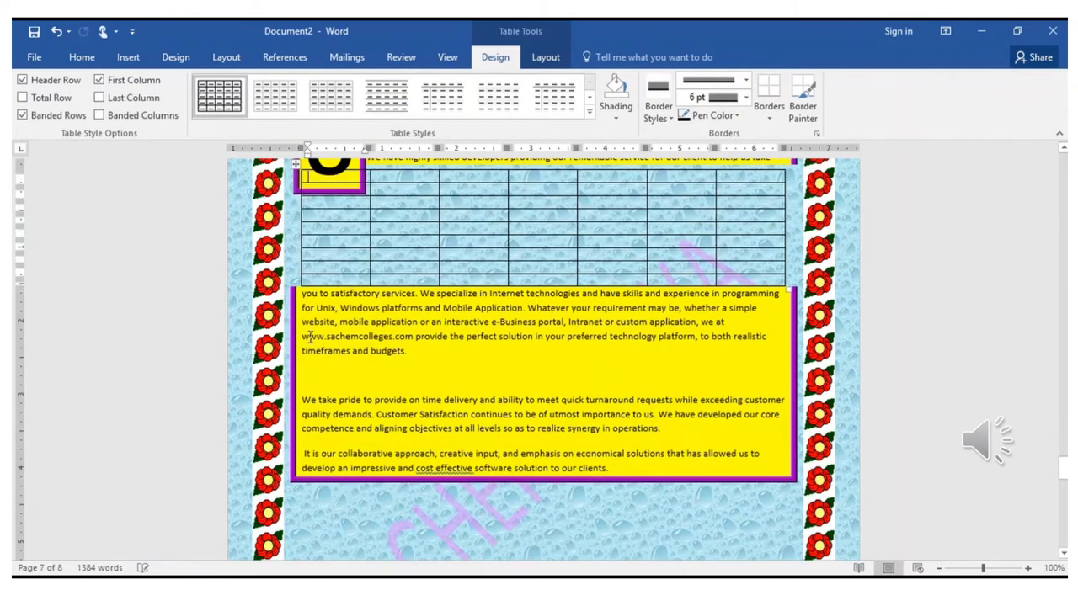
scroll(358, 275, "up", 4)
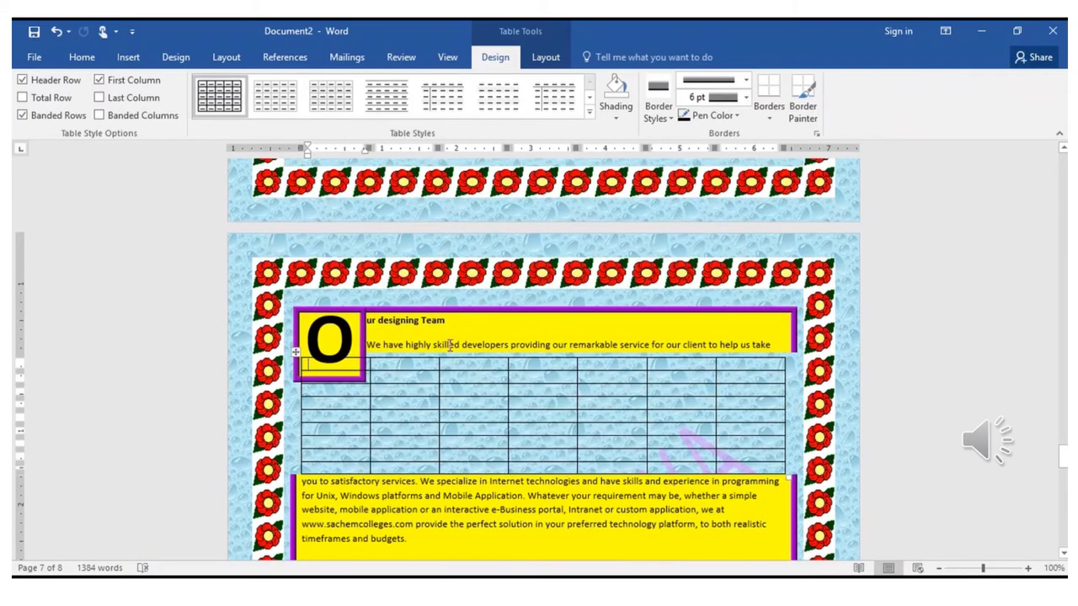
left_click(57, 31)
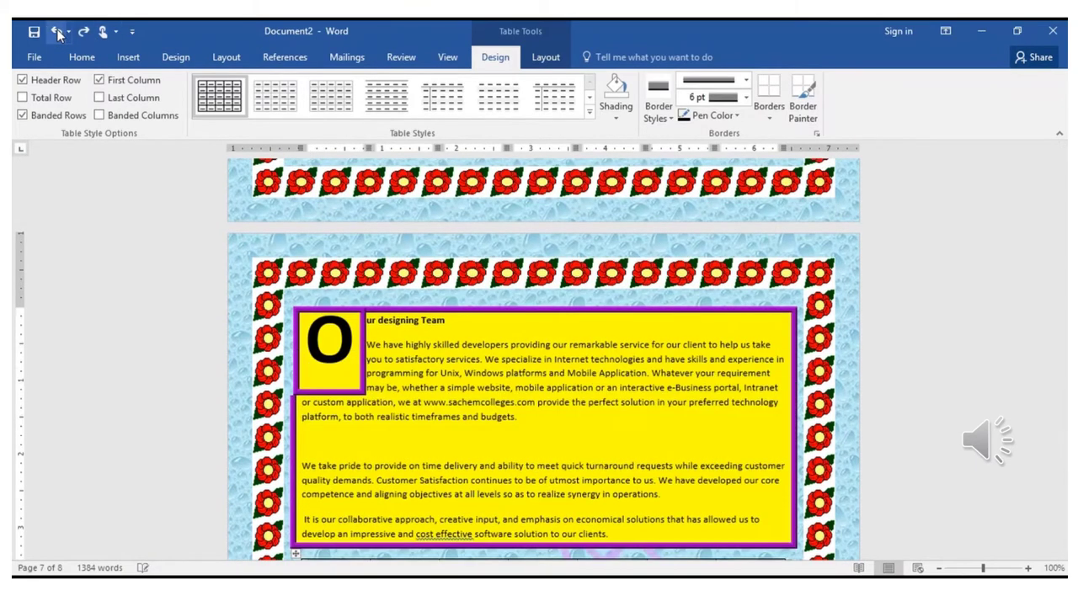
scroll(566, 505, "down", 5)
scroll(486, 410, "down", 4)
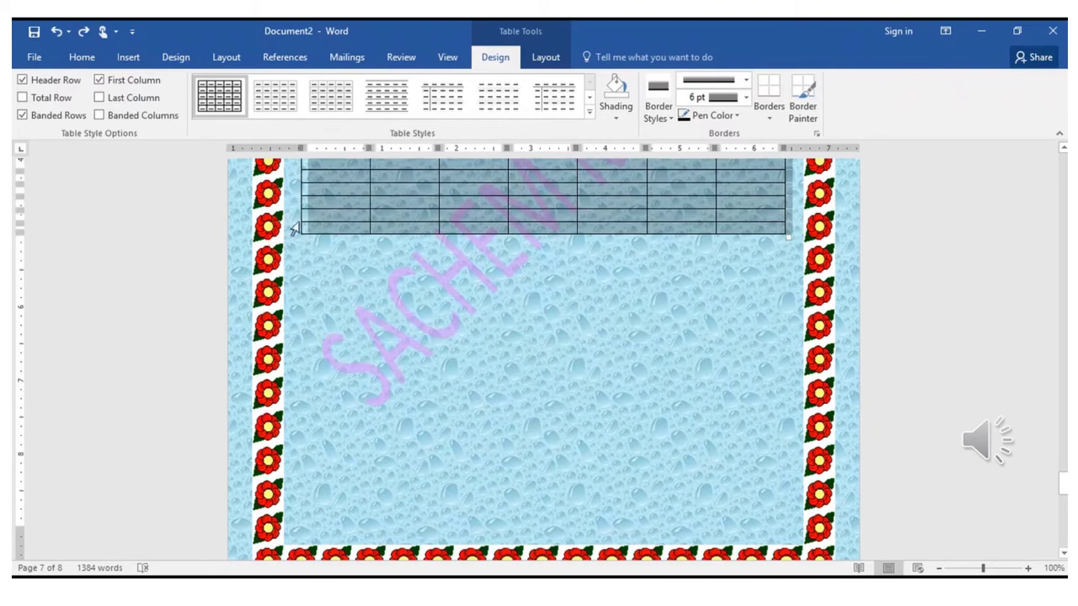
scroll(294, 229, "up", 2)
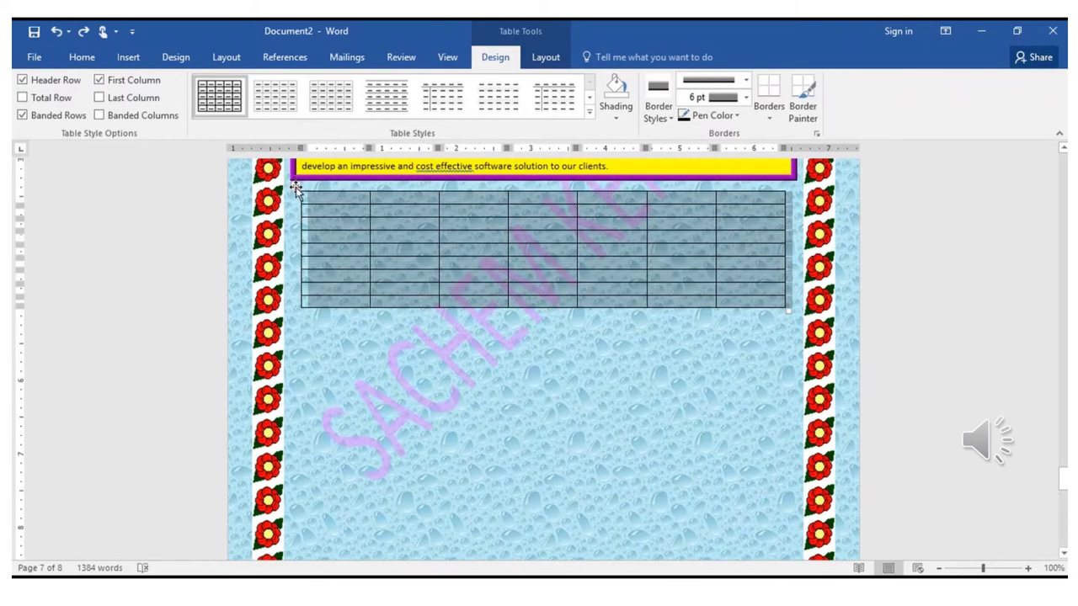
Step: Nudge the table slightly lower so it sits clear of the text box
left_click(296, 188)
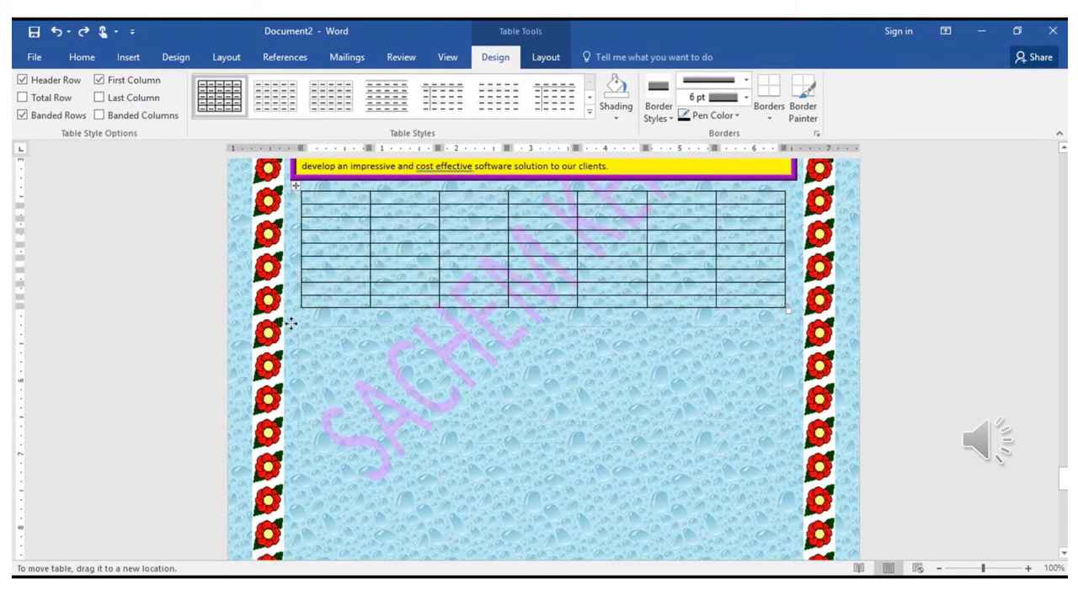
left_click_drag(290, 324, 293, 325)
left_click(338, 190)
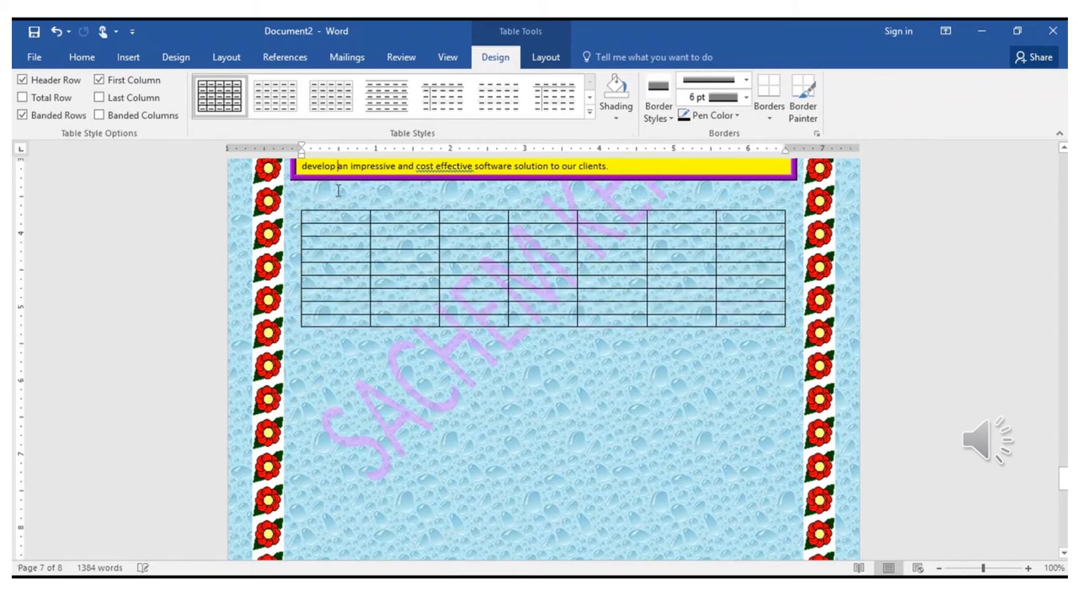
left_click(337, 192)
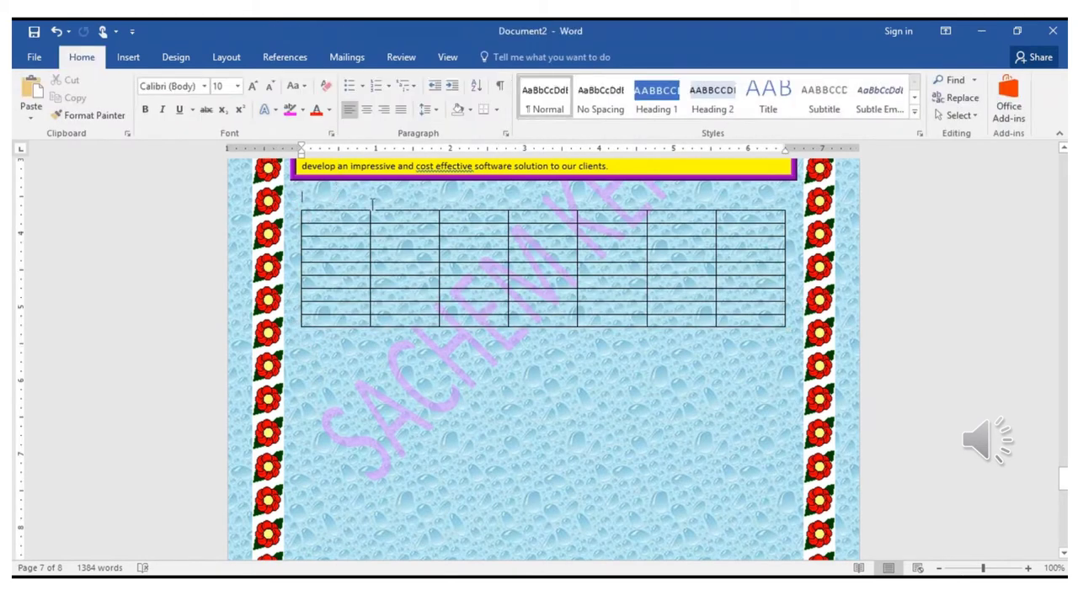
Step: Drag the table further down the page and select it
left_click(301, 407)
left_click_drag(295, 207, 299, 268)
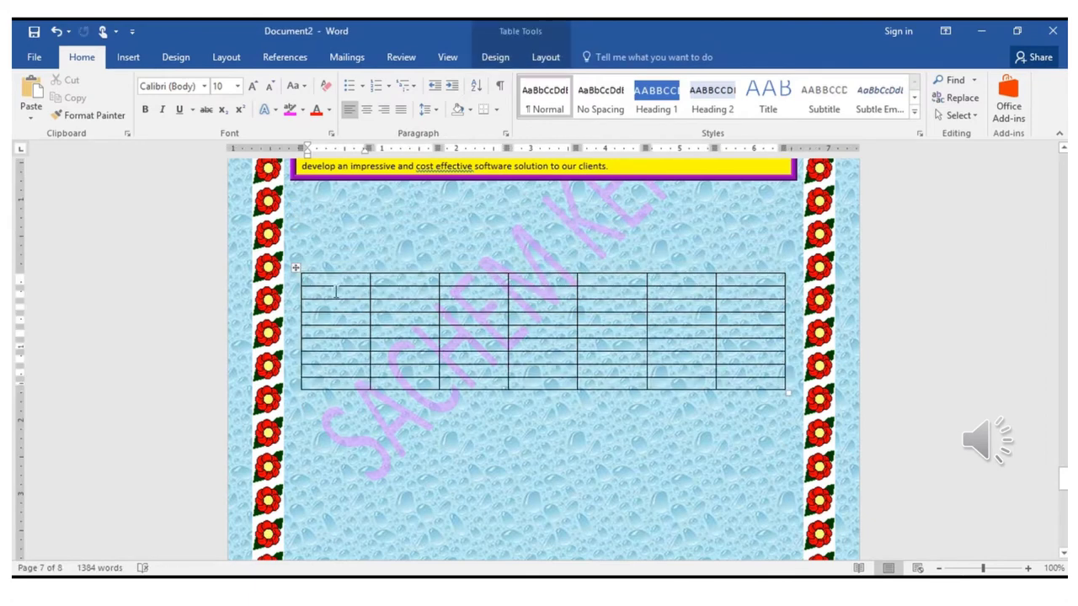
left_click(295, 267)
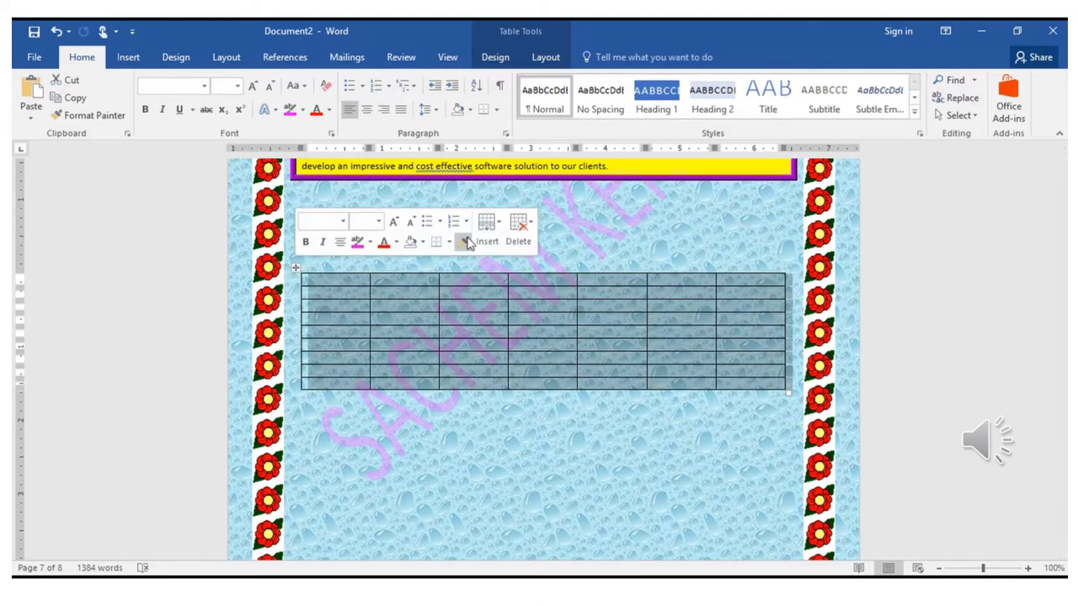
Step: Shade all table cells a custom olive-yellow chosen from More Colors
left_click(421, 243)
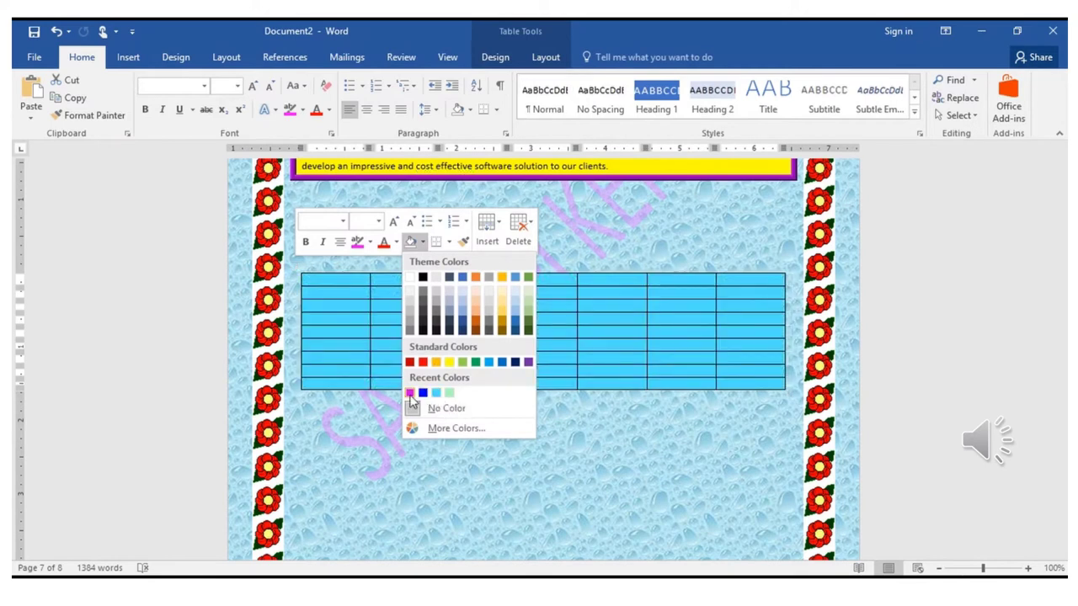
left_click(450, 437)
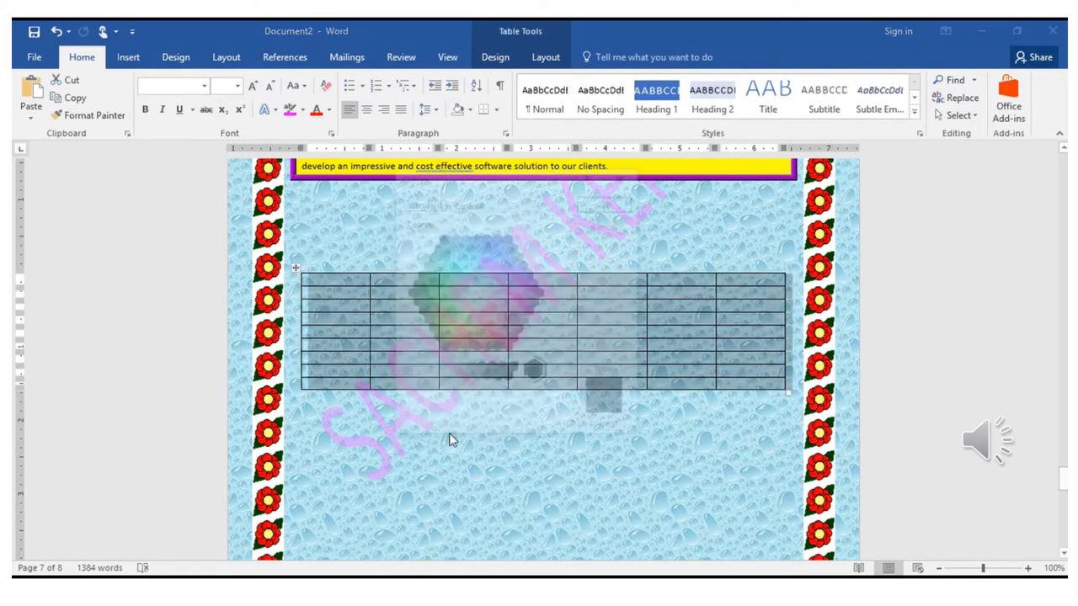
left_click(469, 302)
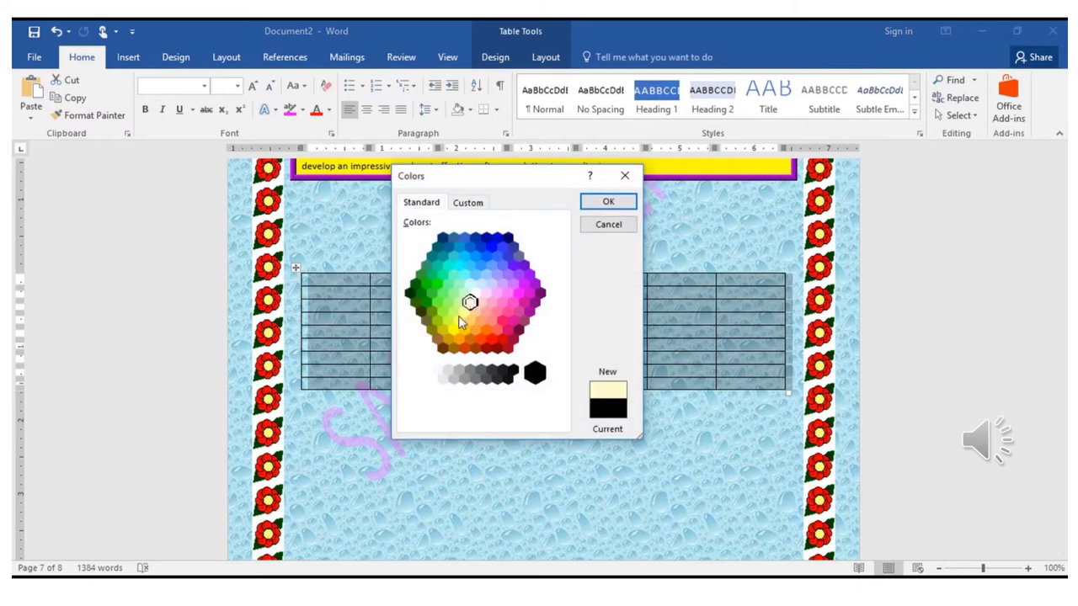
left_click(459, 320)
left_click(607, 202)
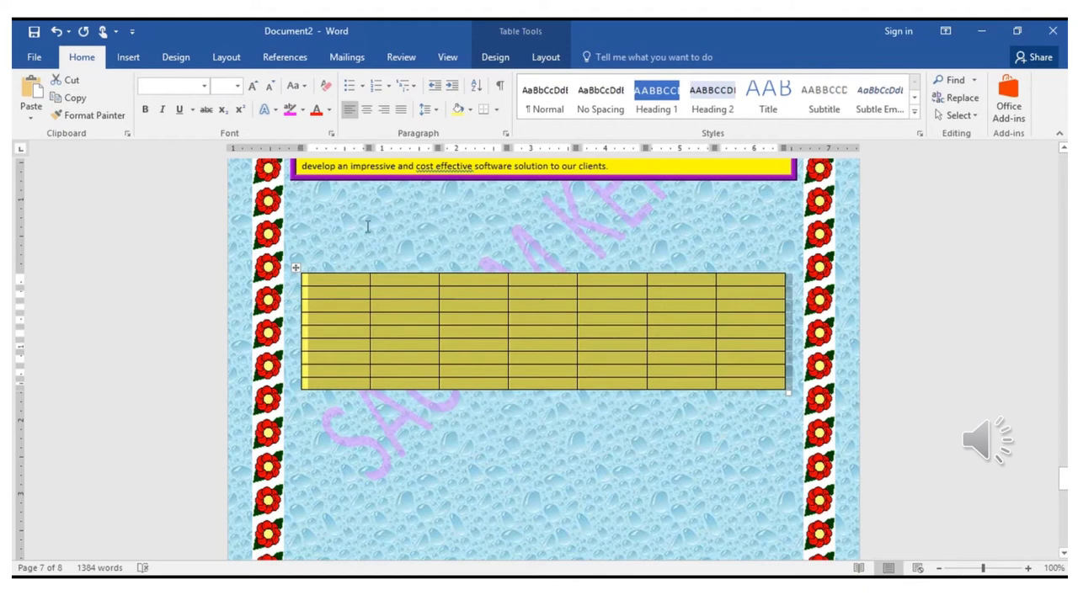
left_click(495, 59)
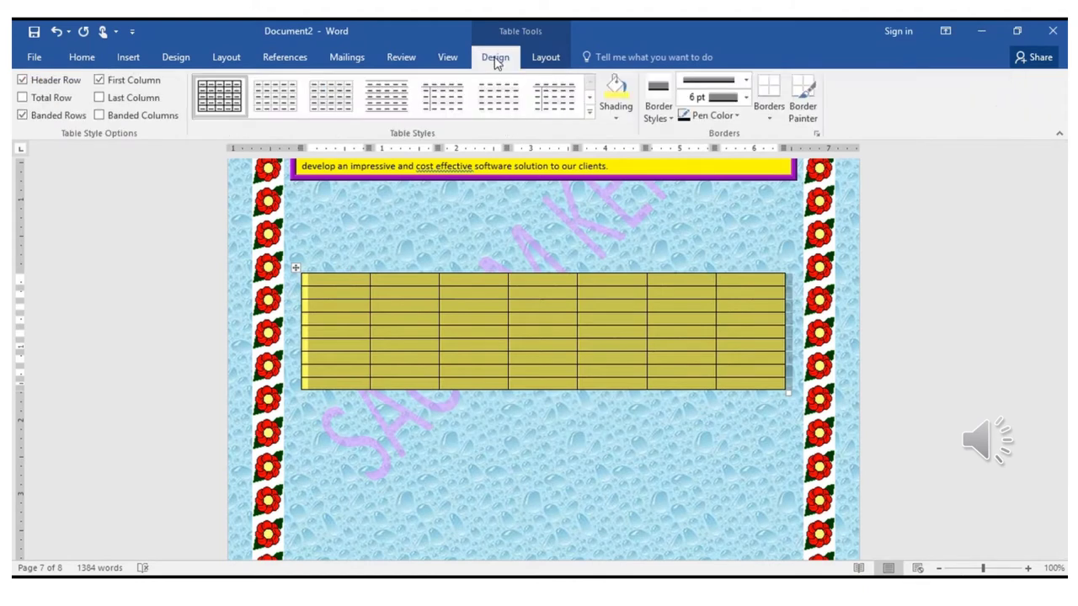
Step: Expand the Table Styles gallery and scroll down to the List Tables designs
left_click(591, 114)
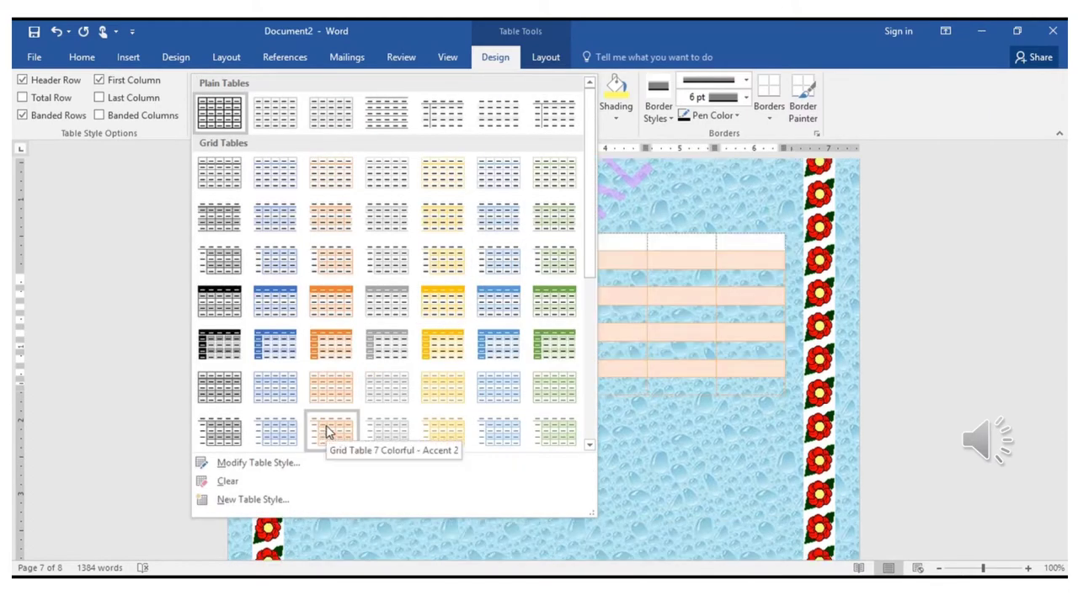
scroll(328, 431, "down", 5)
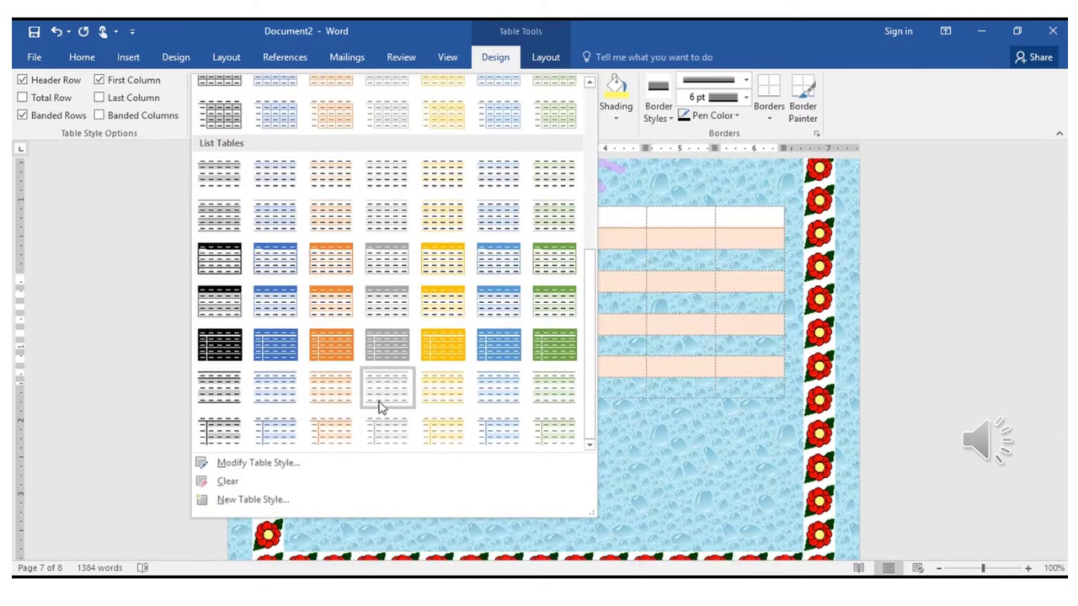
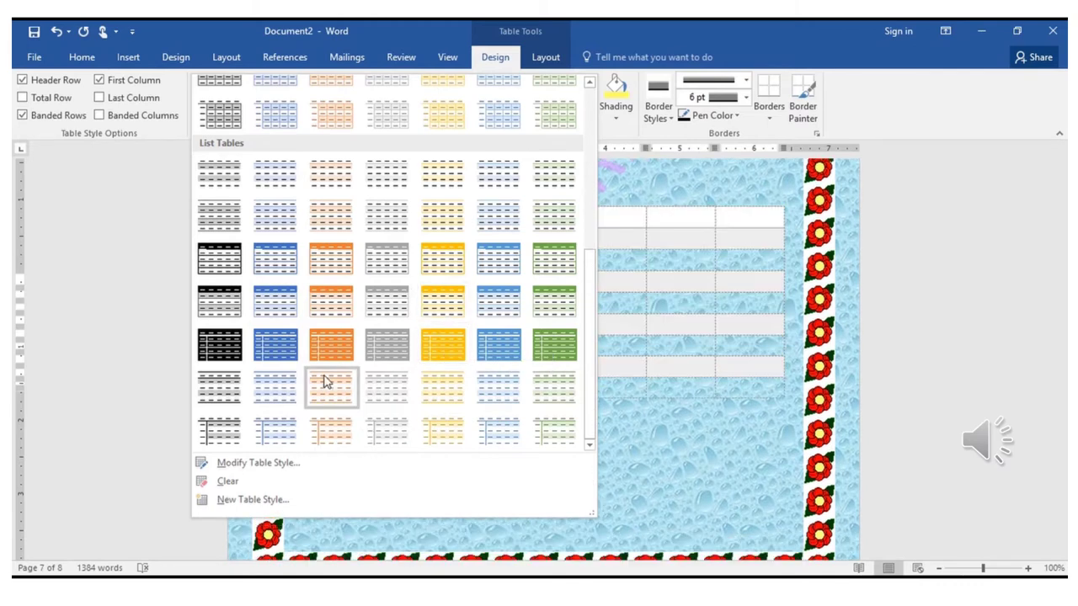
Step: Apply the orange Grid Table 4 - Accent 2 style to the table, then select the whole table
scroll(295, 329, "up", 3)
scroll(295, 328, "up", 2)
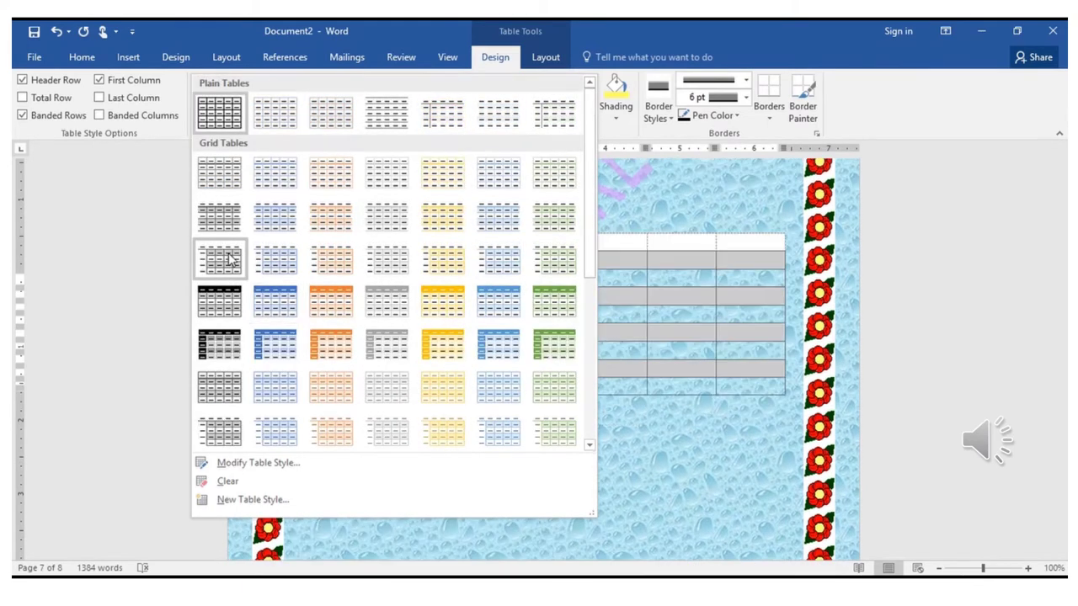
left_click(341, 307)
mouse_move(337, 307)
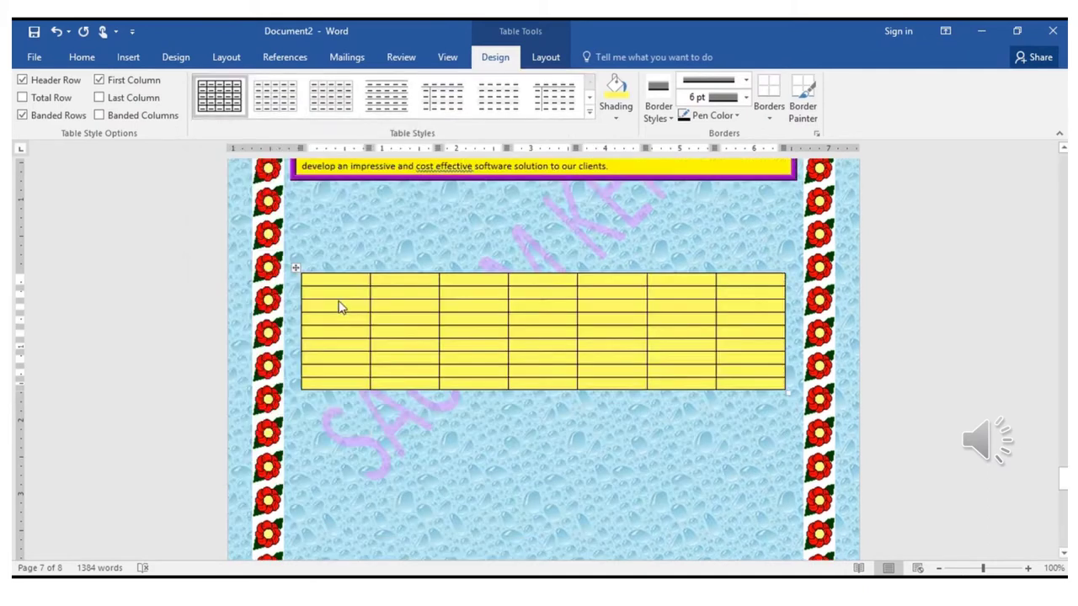
left_click(455, 455)
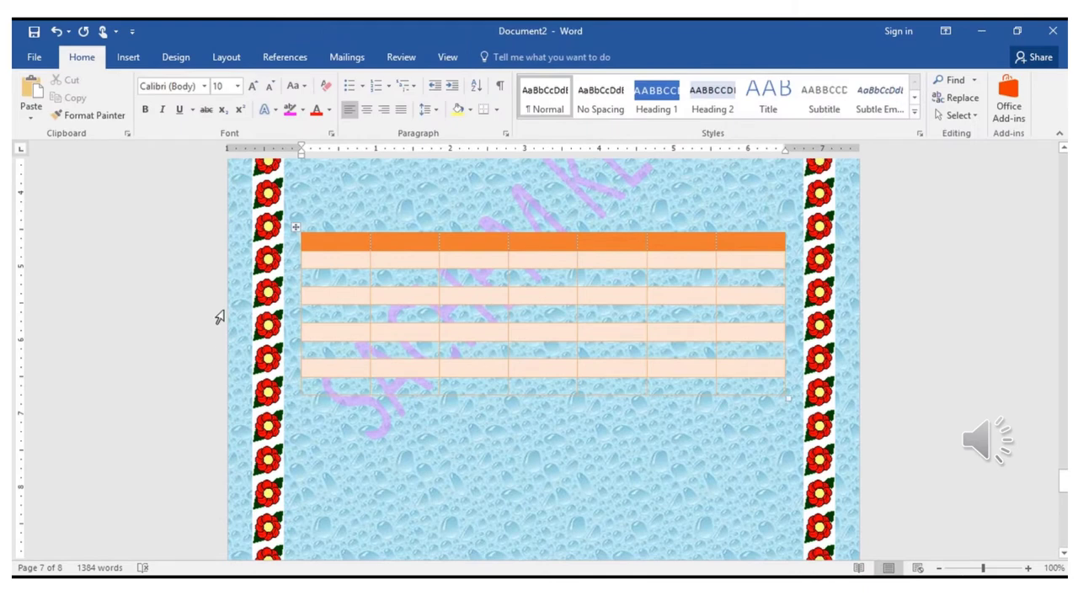
left_click(295, 227)
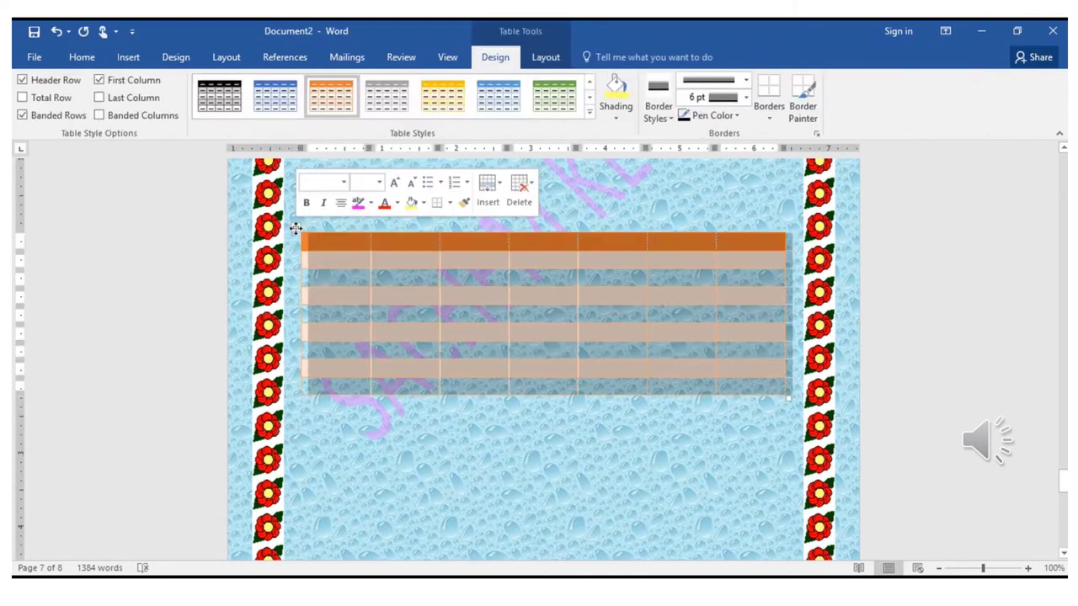
right_click(295, 228)
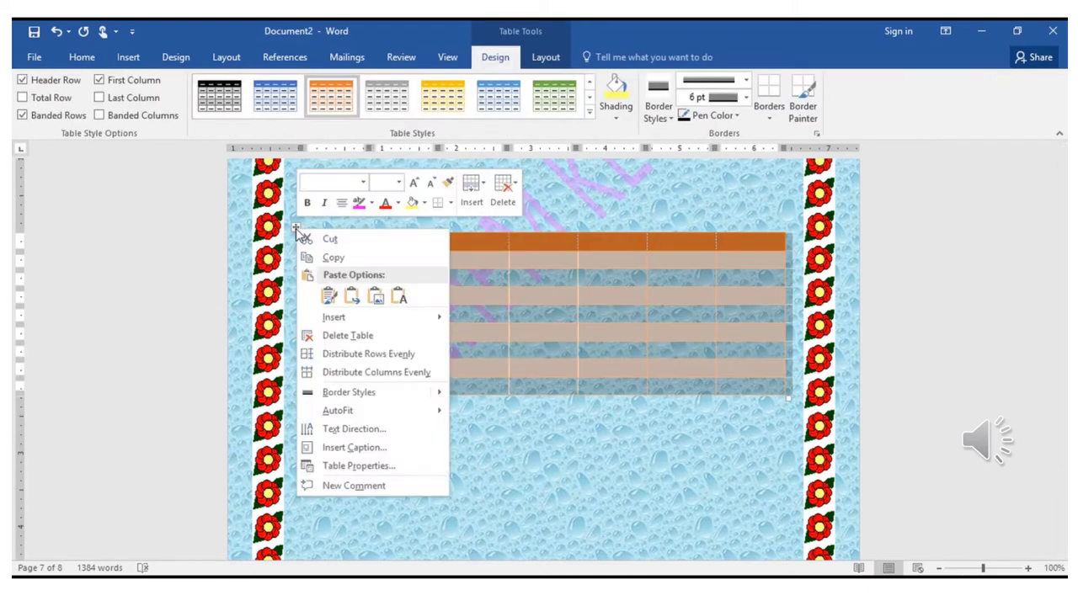
Step: Paint a solid black 1½ pt border along the table's top, right, bottom and left edges
left_click(659, 108)
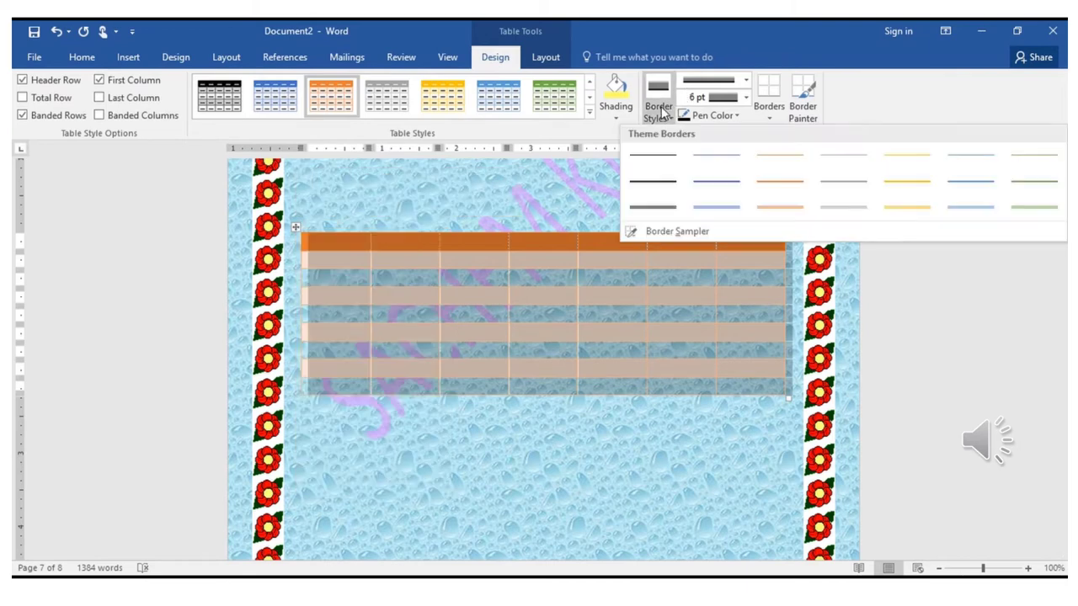
left_click(664, 196)
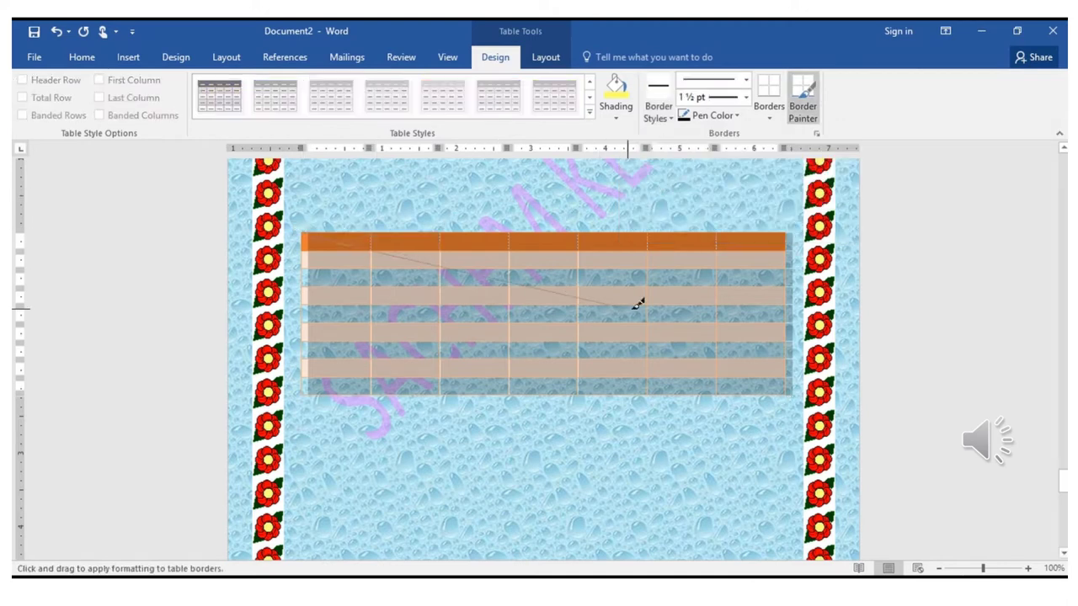
left_click(792, 229)
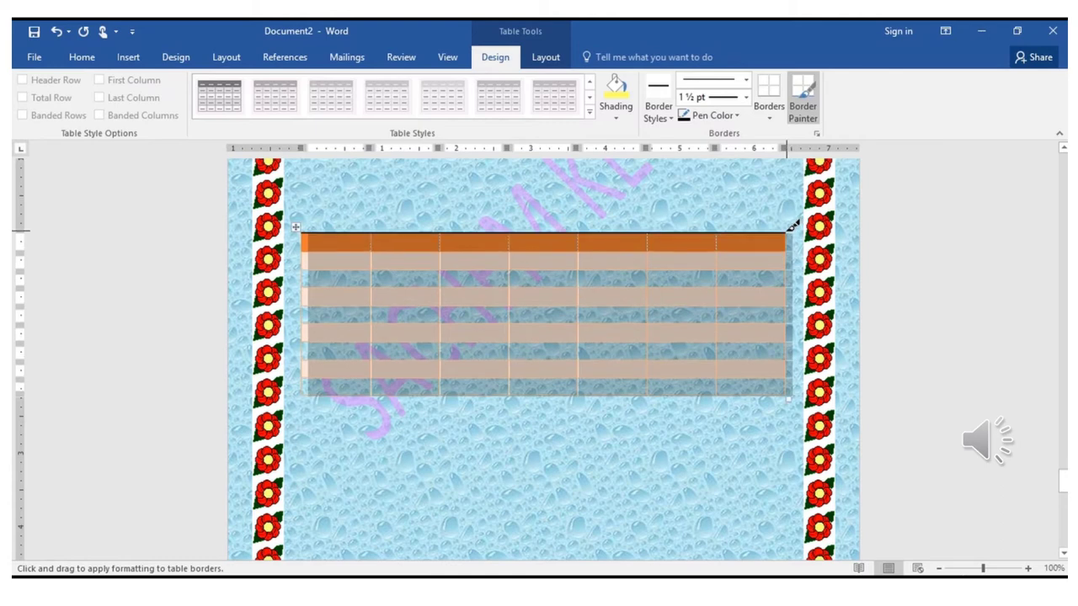
mouse_move(792, 231)
left_mouse_down()
mouse_move(813, 357)
mouse_move(789, 388)
mouse_move(352, 365)
mouse_move(308, 389)
left_mouse_up()
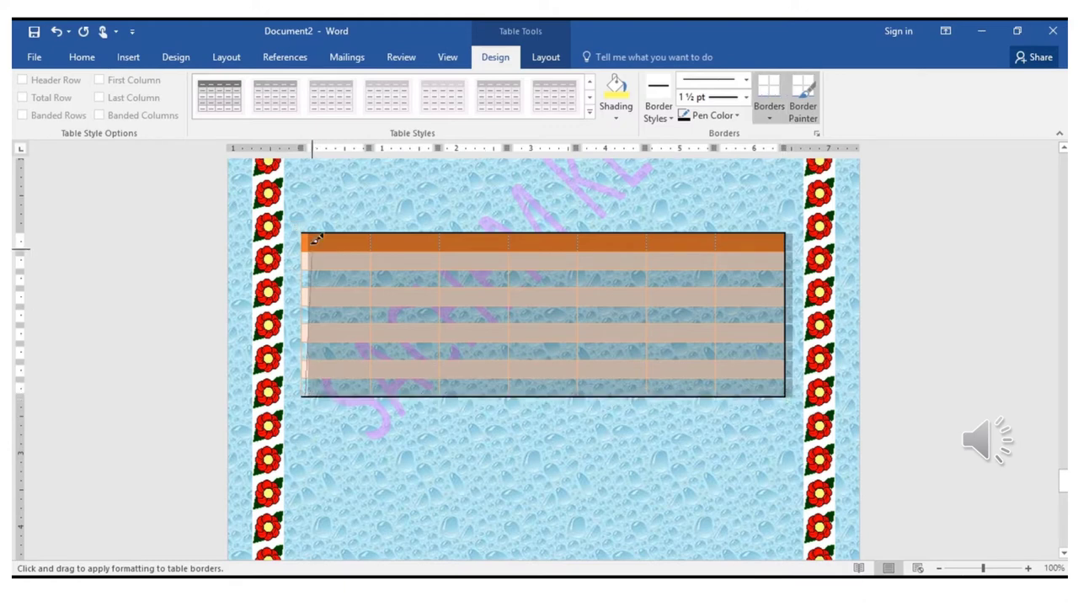
left_click_drag(312, 352, 308, 233)
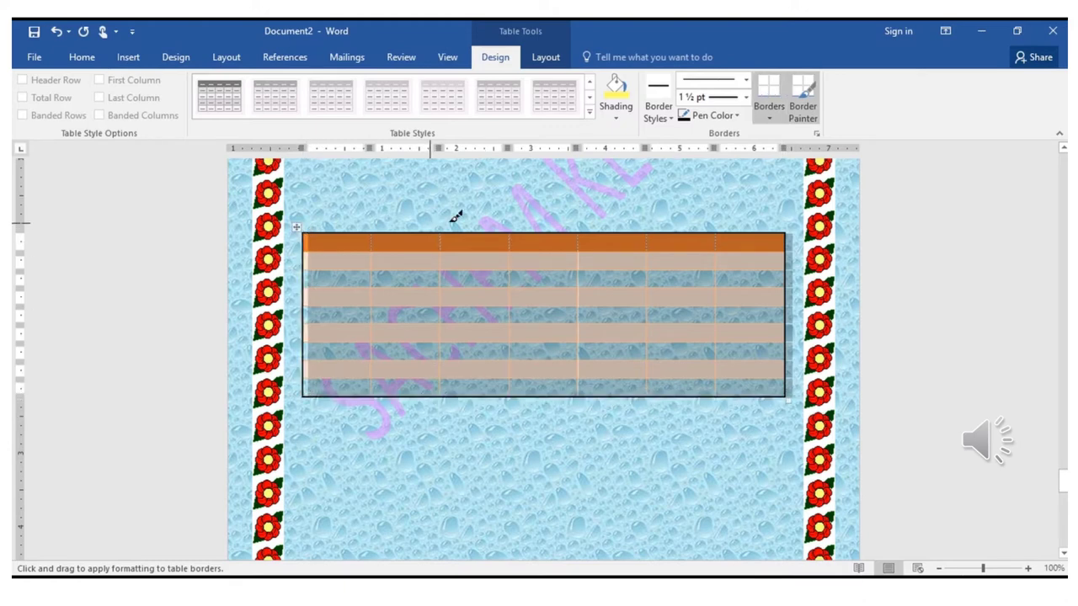
Step: Review the border pen colour and style options, then stop painting borders
left_click(729, 118)
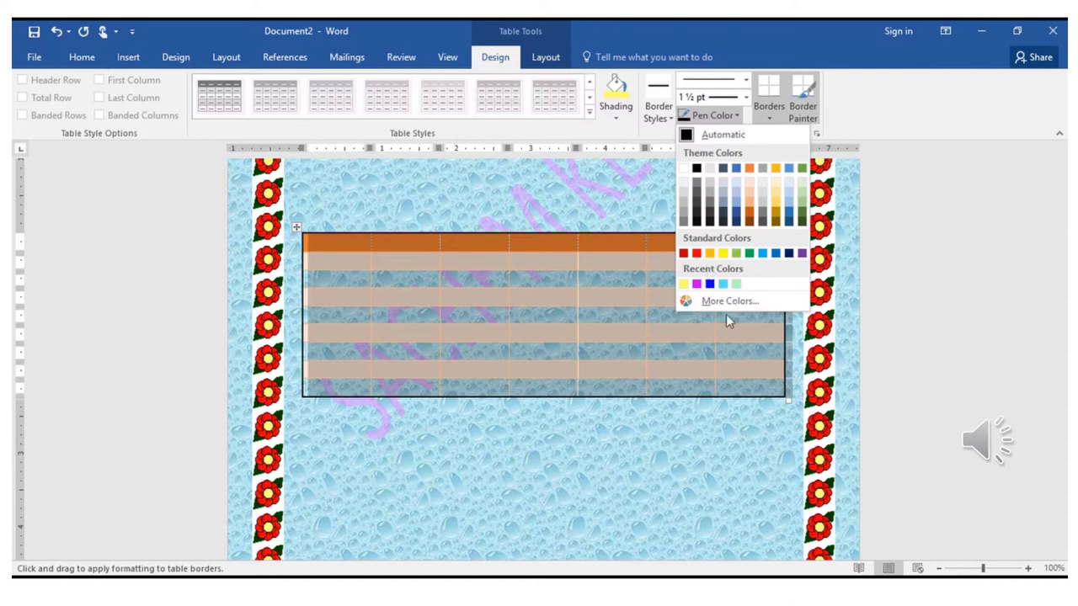
left_click(674, 100)
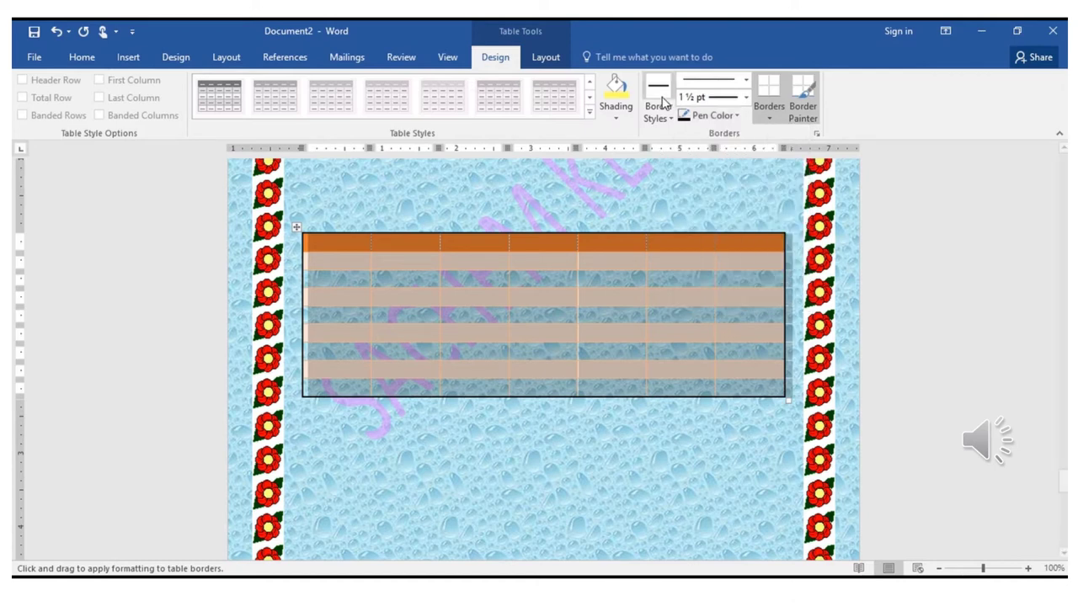
left_click(665, 117)
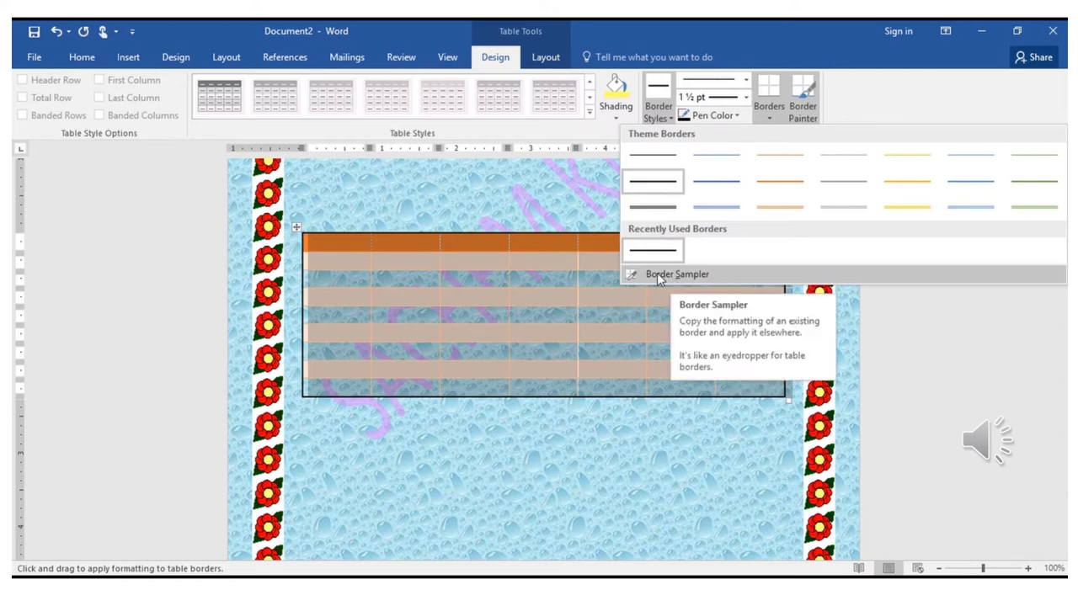
left_click(296, 225)
left_click(309, 199)
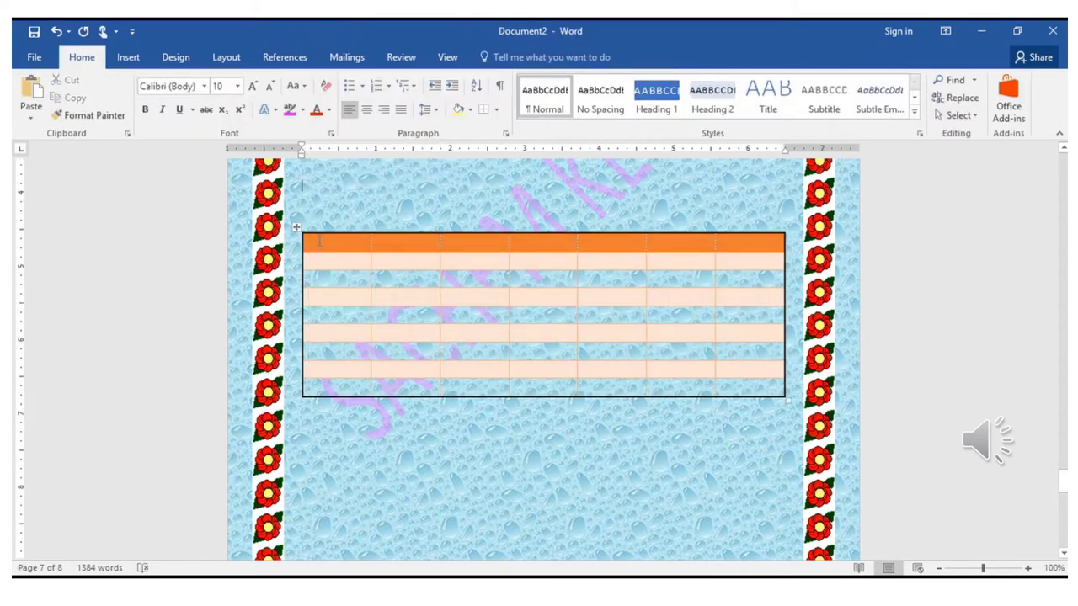
Step: Merge the header row cells and type 'SACHEM COMPUTER COLLEGE STUDENTS EXAM TIME TABLE' into them
left_click_drag(319, 241, 744, 249)
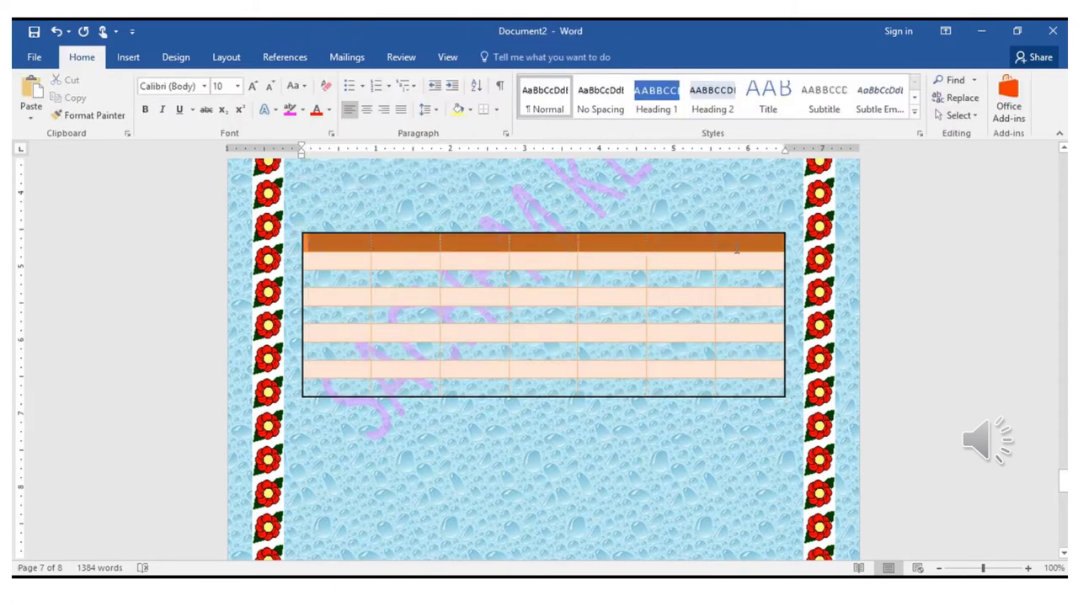
right_click(744, 249)
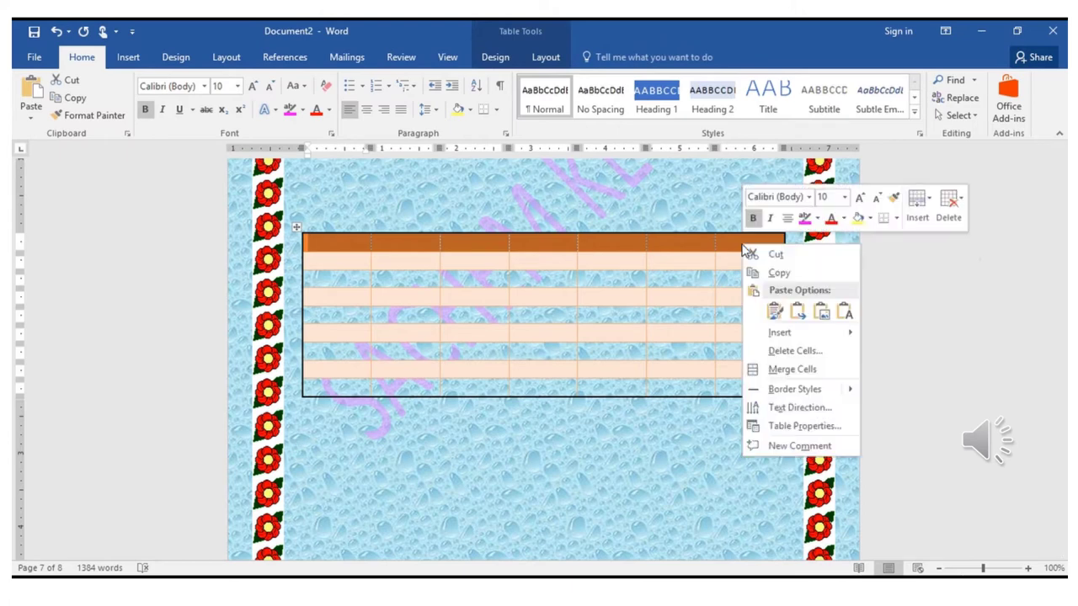
left_click(789, 377)
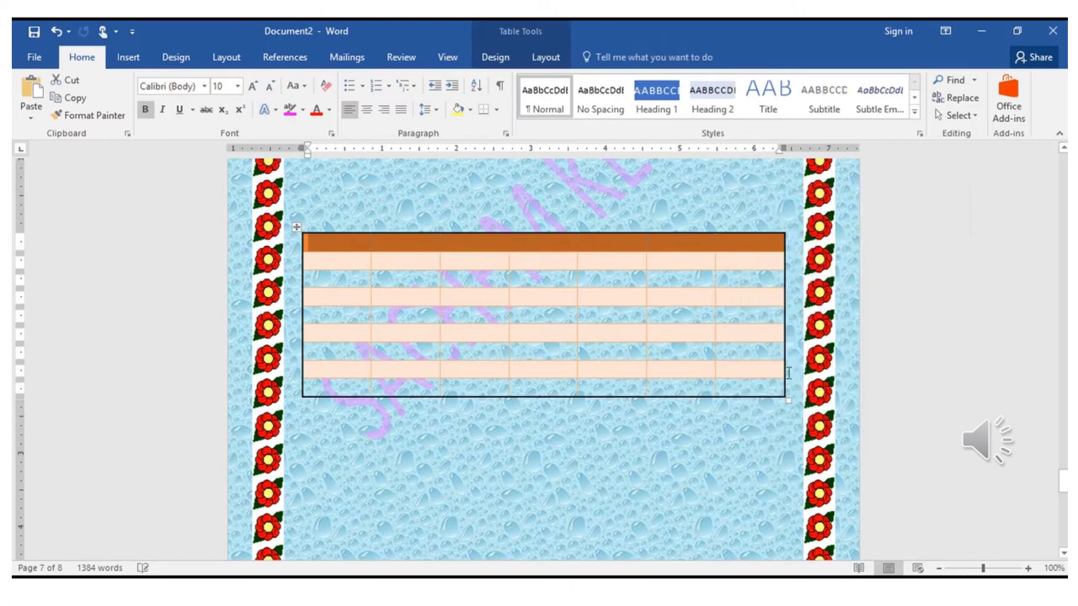
left_click(474, 243)
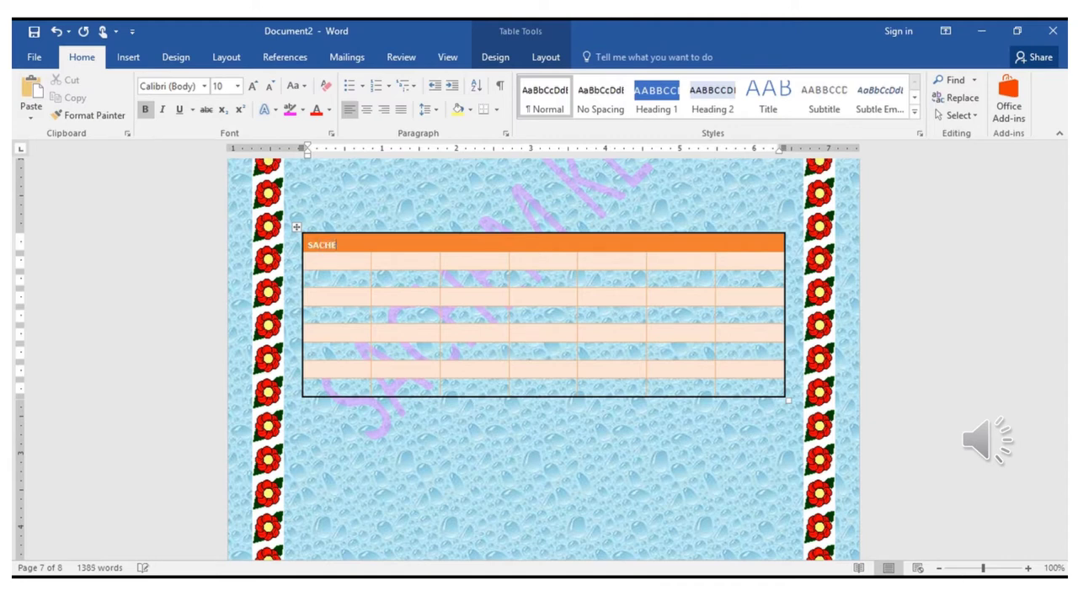
type("M COMPU")
type("TER C")
type("OLLEGE STUDENTS")
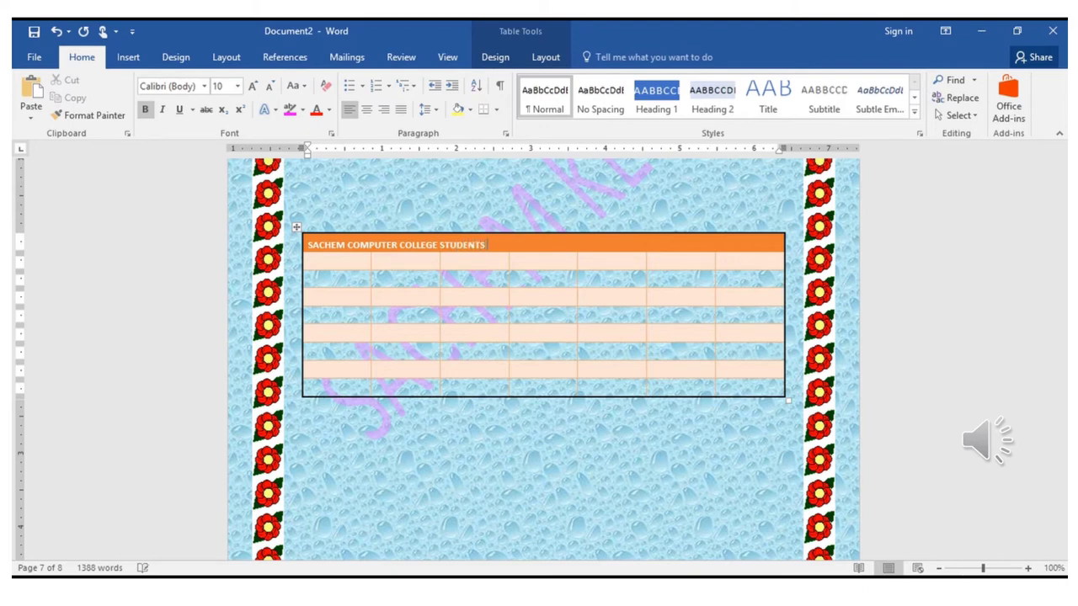
type("EXA")
type("M T")
type("IME TABLE")
Step: Enlarge the table title to 18 pt and underline it
triple_click(549, 258)
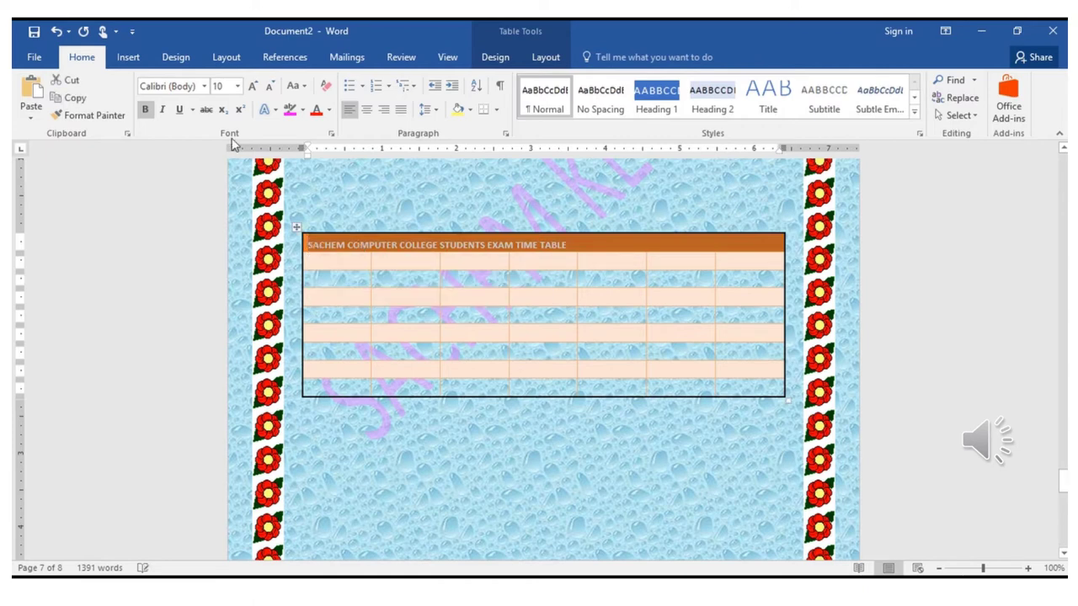
left_click(252, 86)
left_click(252, 86)
left_click(252, 86)
left_click(252, 86)
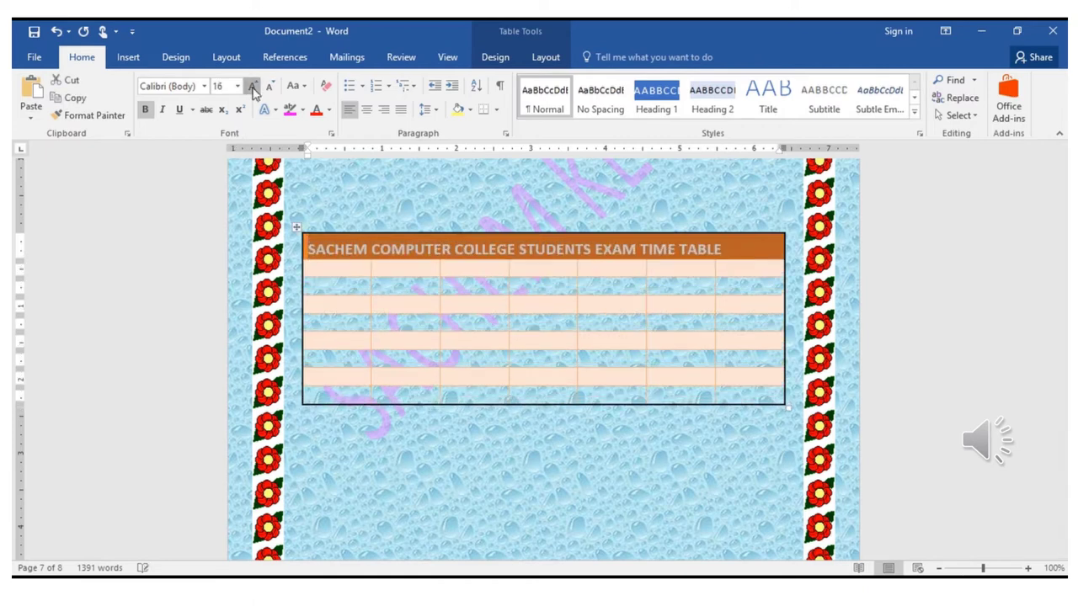
left_click(252, 86)
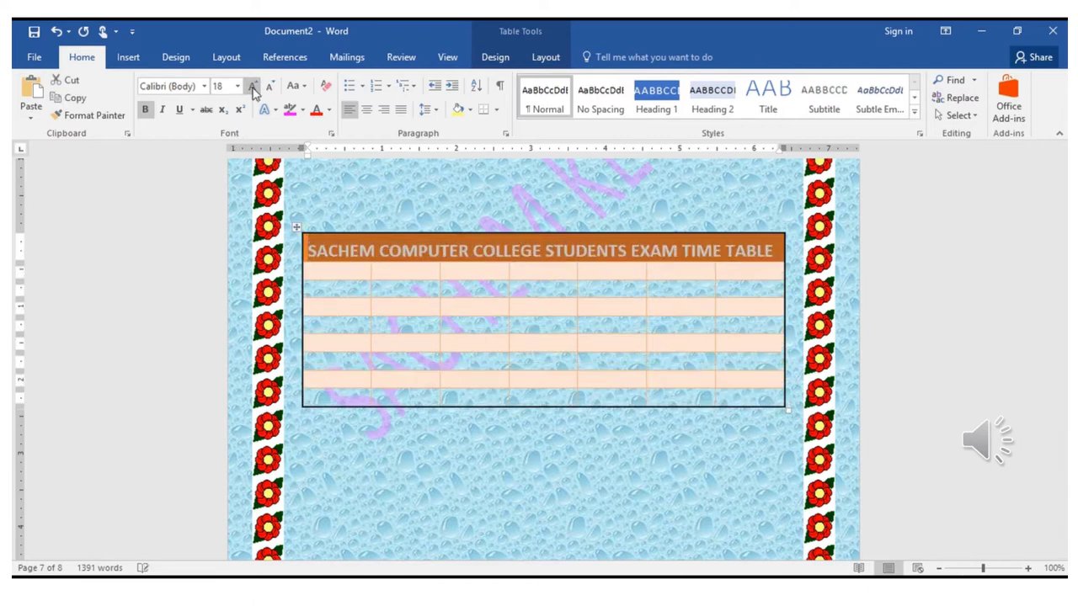
left_click(181, 115)
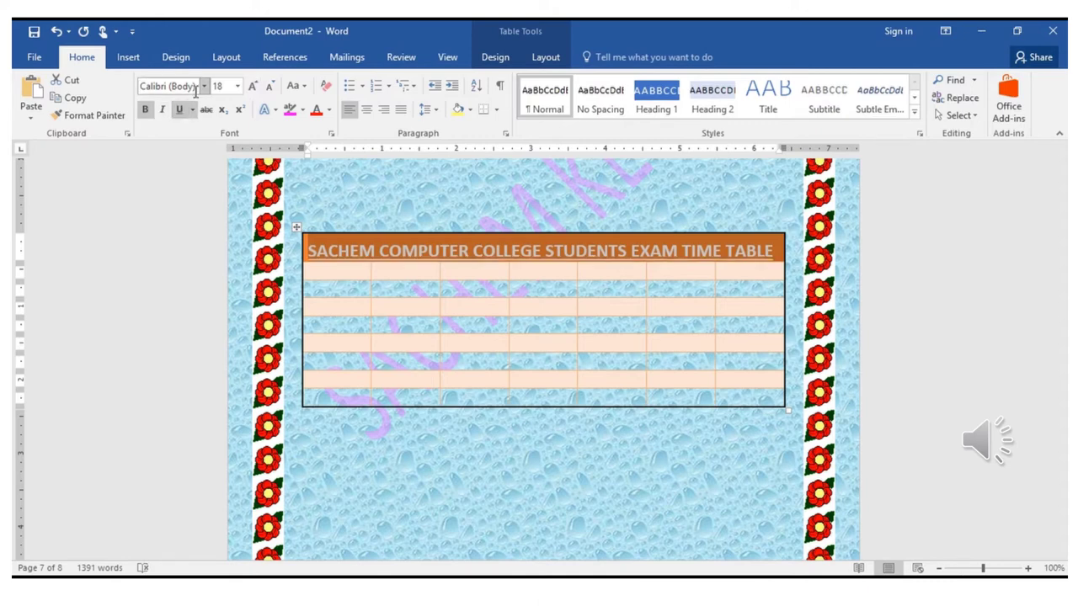
Step: Set the title font to Berlin Sans FB Demi and centre it in the header row
left_click(204, 88)
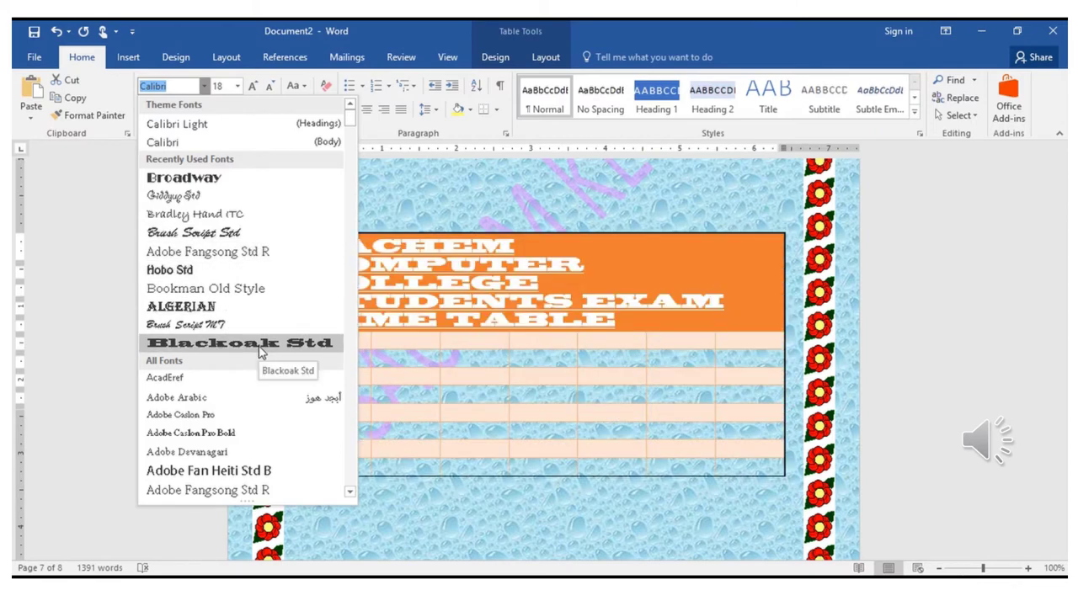
scroll(210, 408, "down", 5)
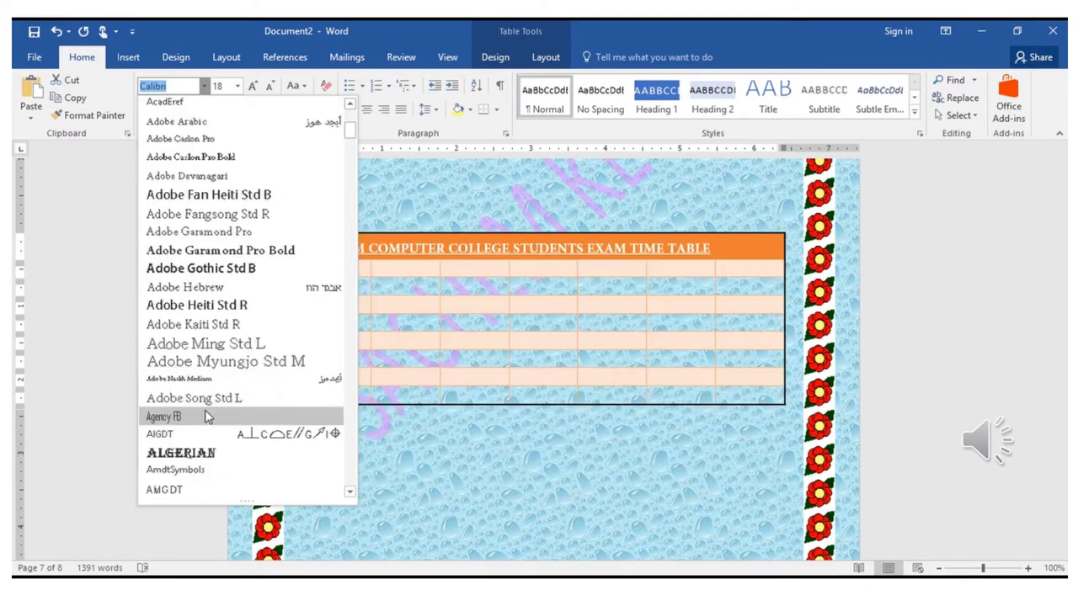
scroll(209, 418, "down", 3)
scroll(208, 418, "down", 4)
scroll(210, 421, "down", 1)
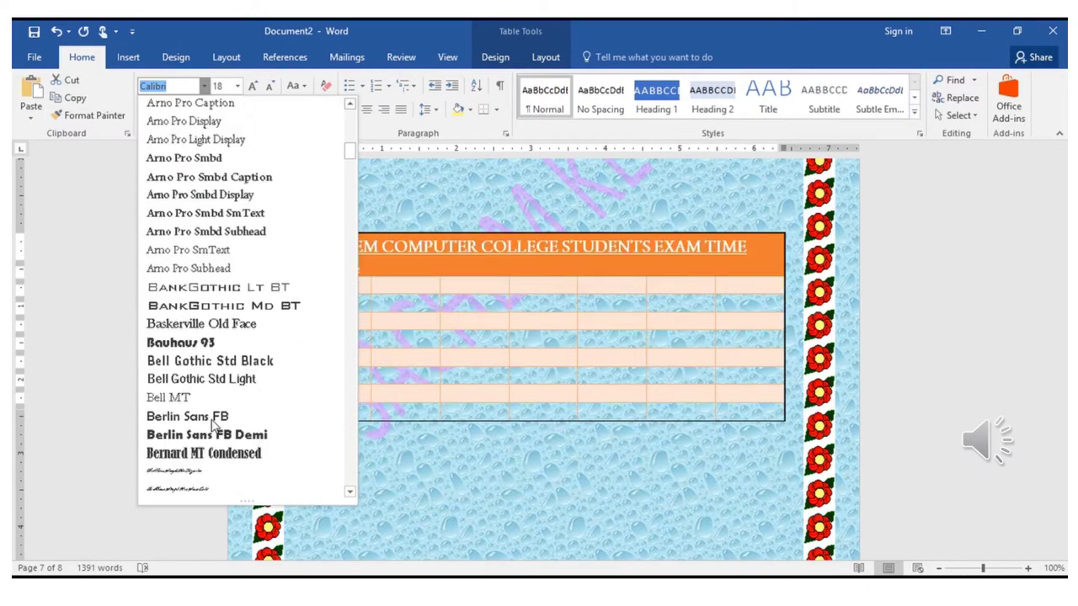
scroll(213, 423, "down", 2)
left_click(206, 325)
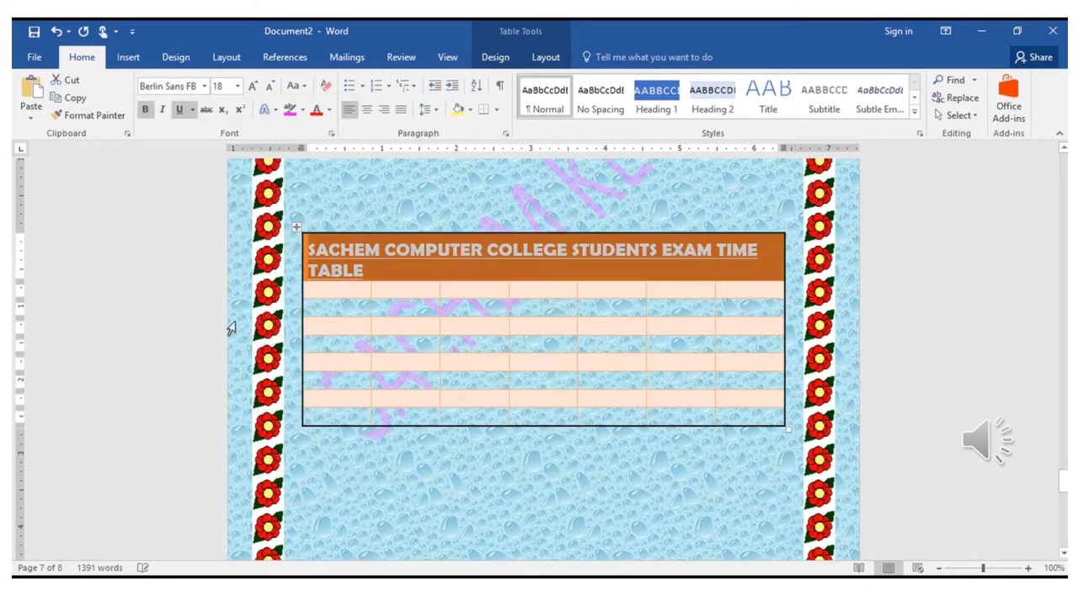
left_click(368, 110)
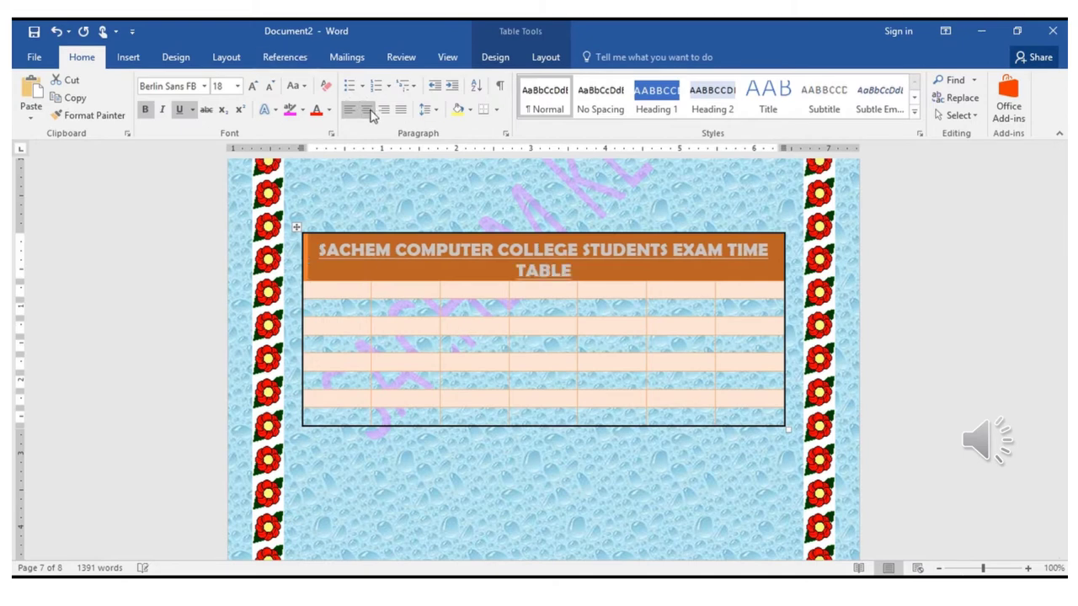
left_click(353, 290)
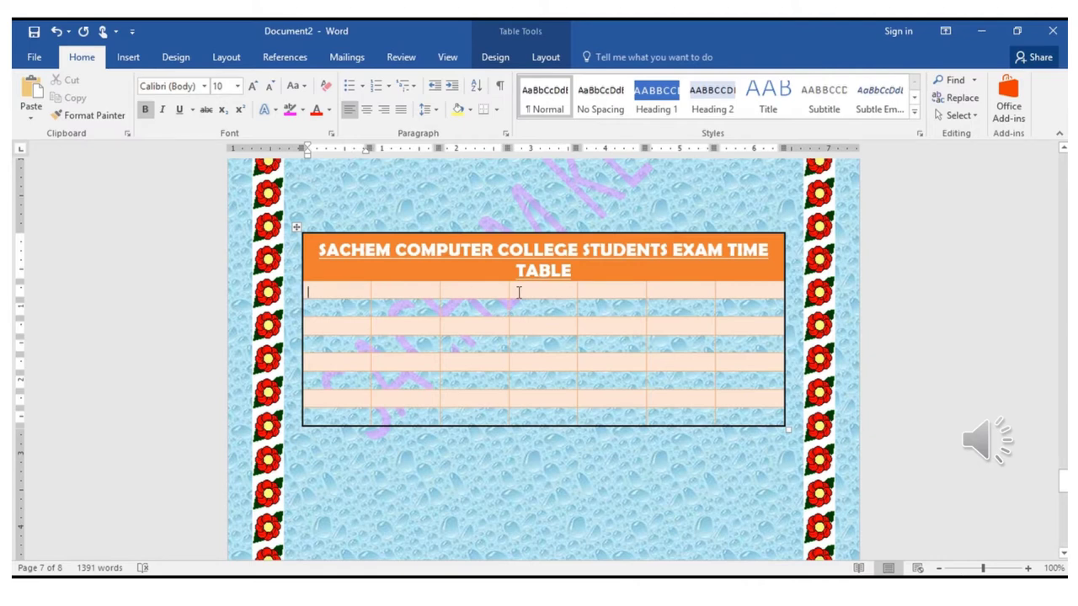
Step: Merge the fourth column's body cells into one tall cell
left_click_drag(518, 295, 561, 419)
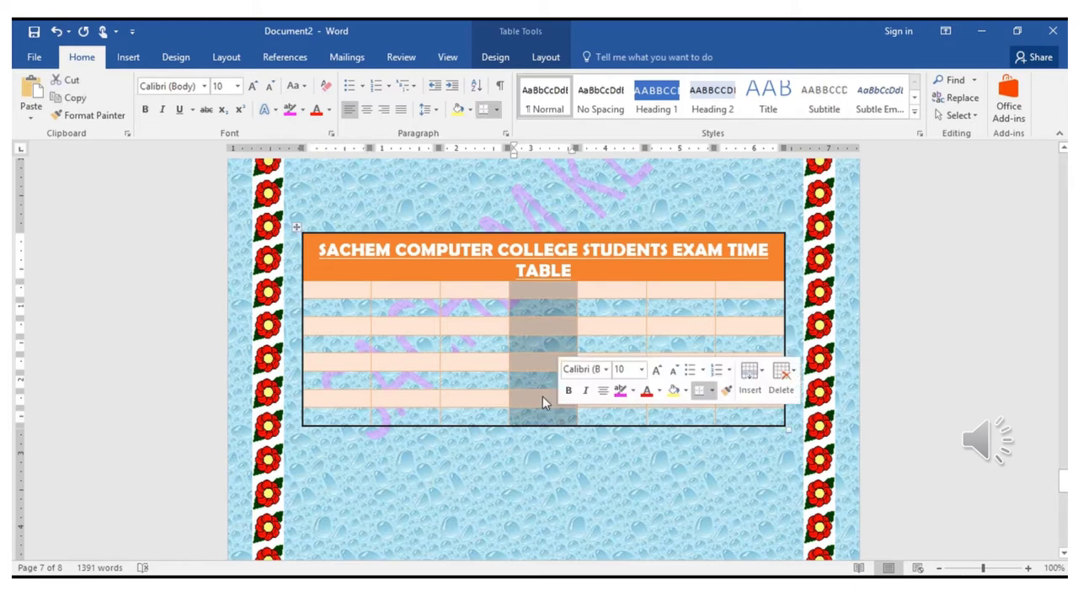
right_click(530, 378)
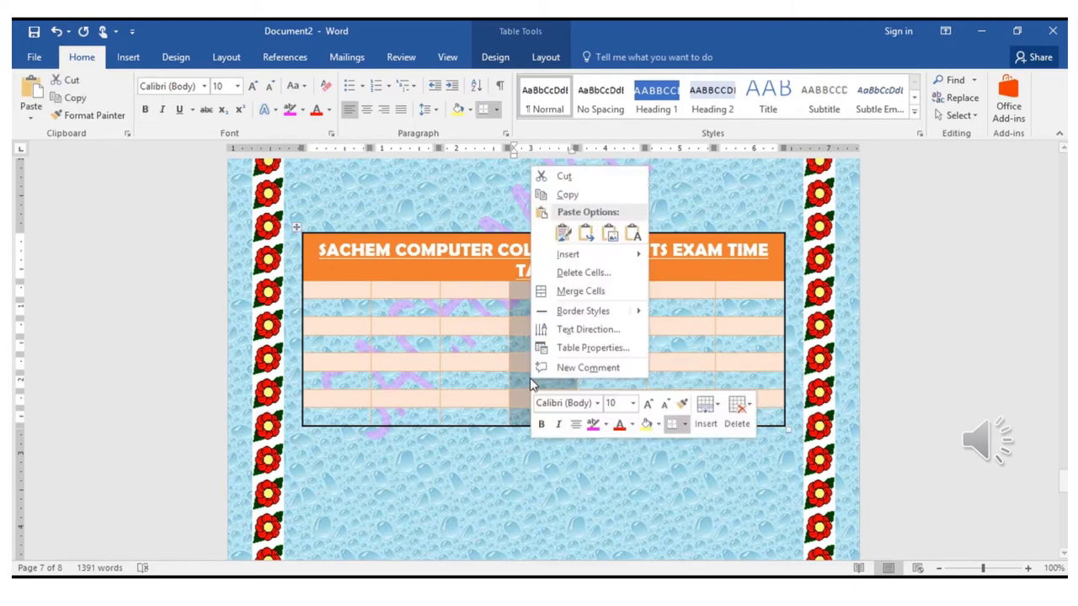
left_click(569, 290)
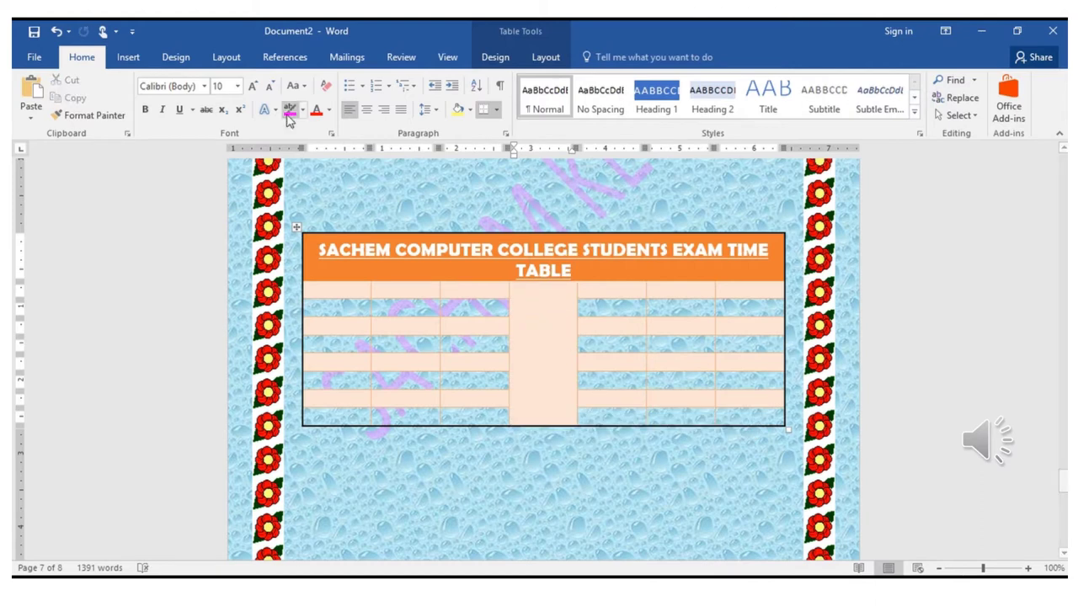
Step: Browse the ribbon tabs for the text direction command, ending on Table Tools Layout
left_click(131, 59)
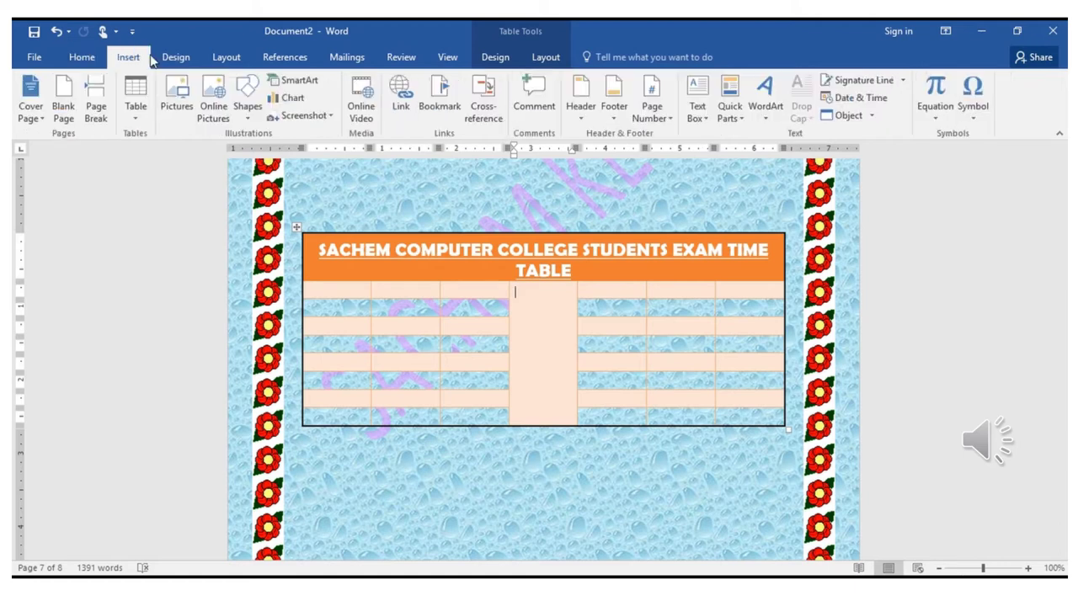
left_click(177, 59)
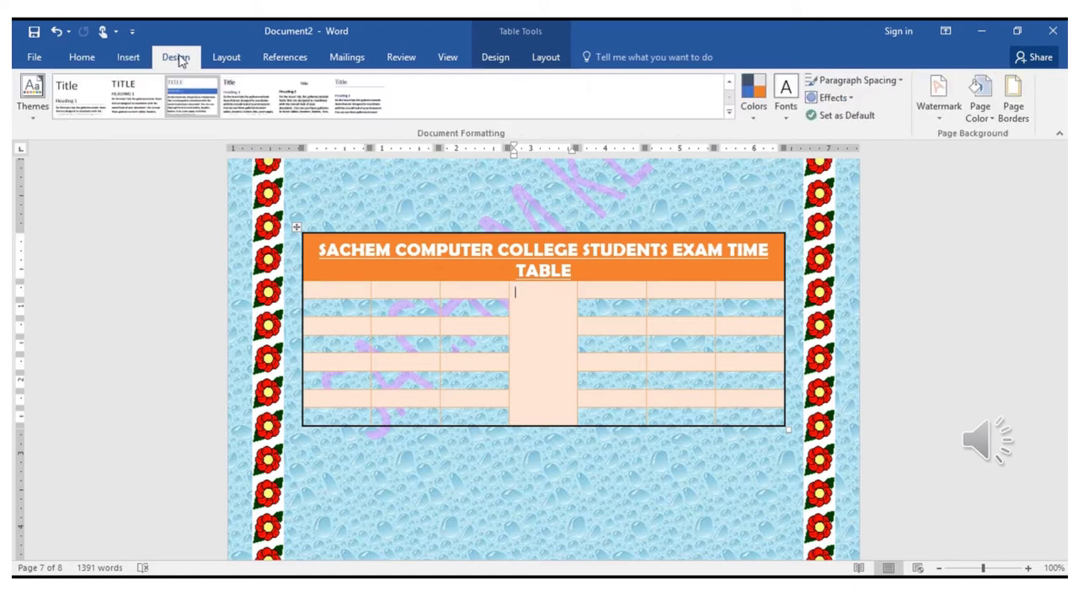
left_click(222, 62)
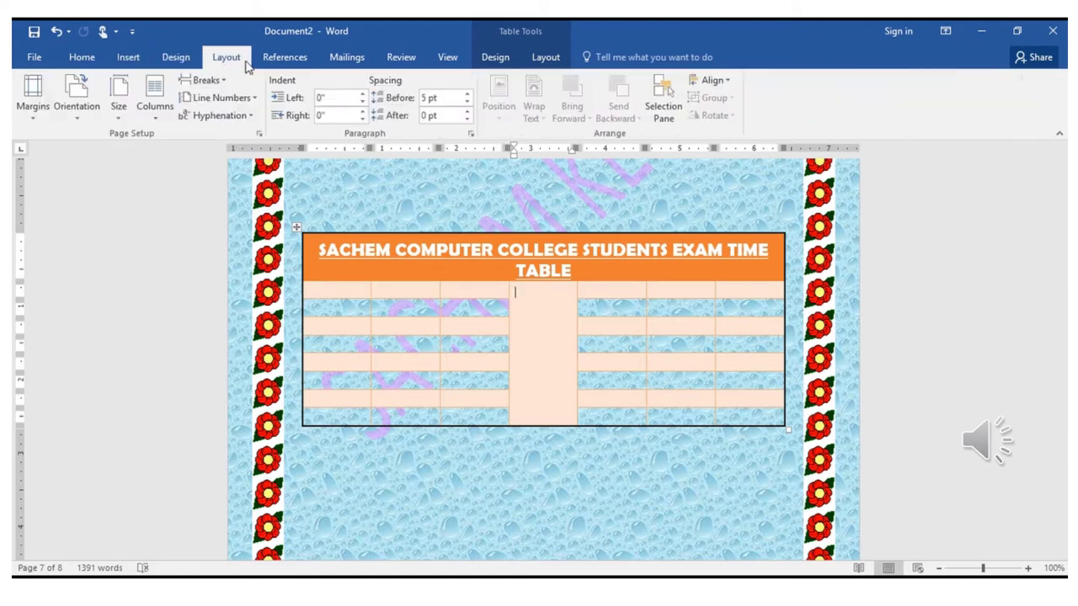
left_click(278, 61)
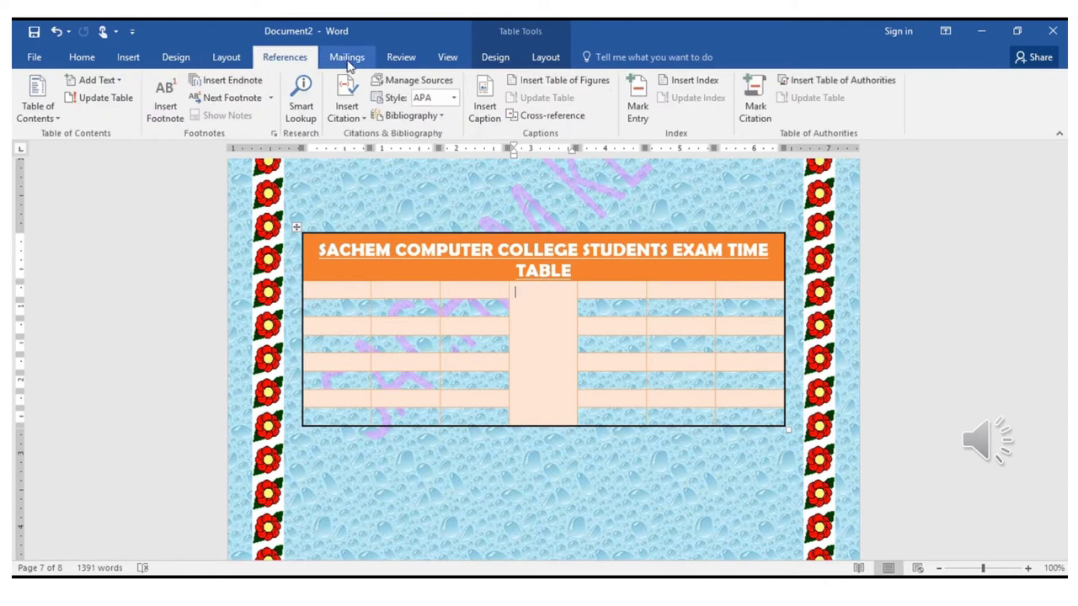
left_click(347, 60)
left_click(402, 65)
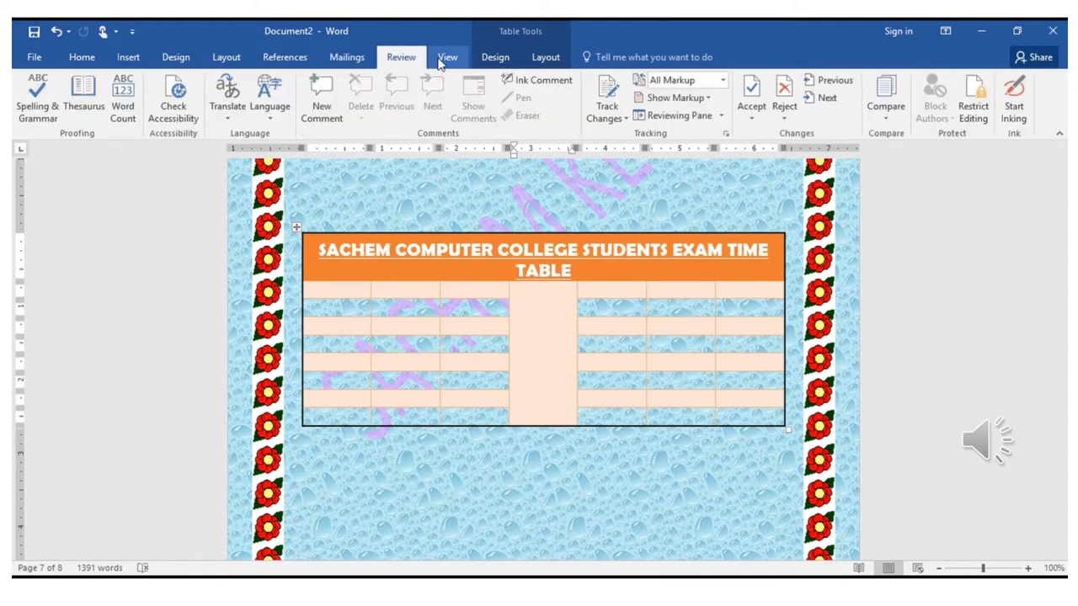
left_click(447, 61)
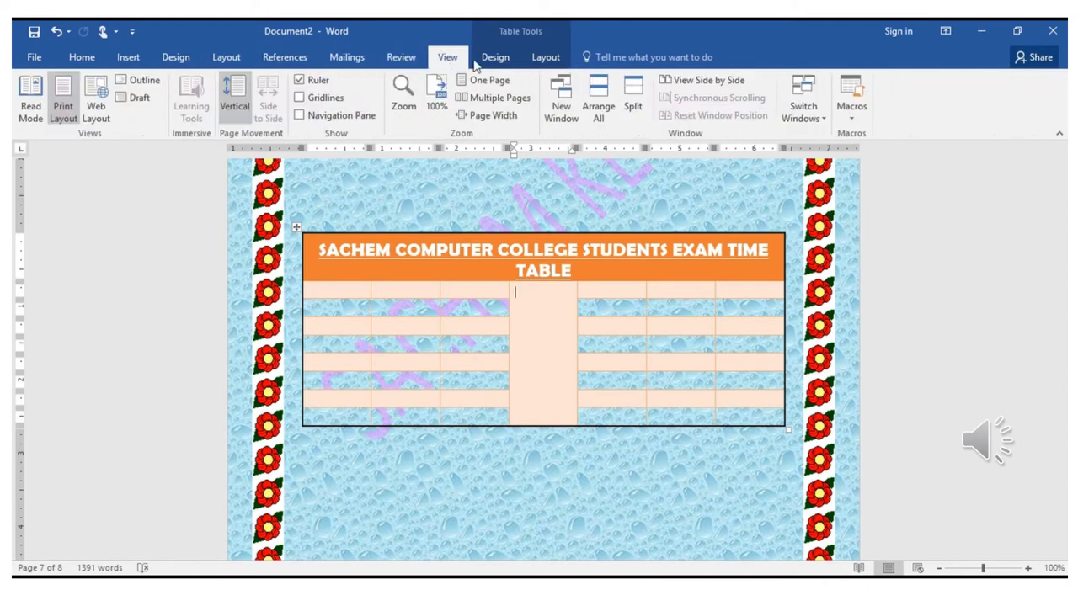
left_click(493, 63)
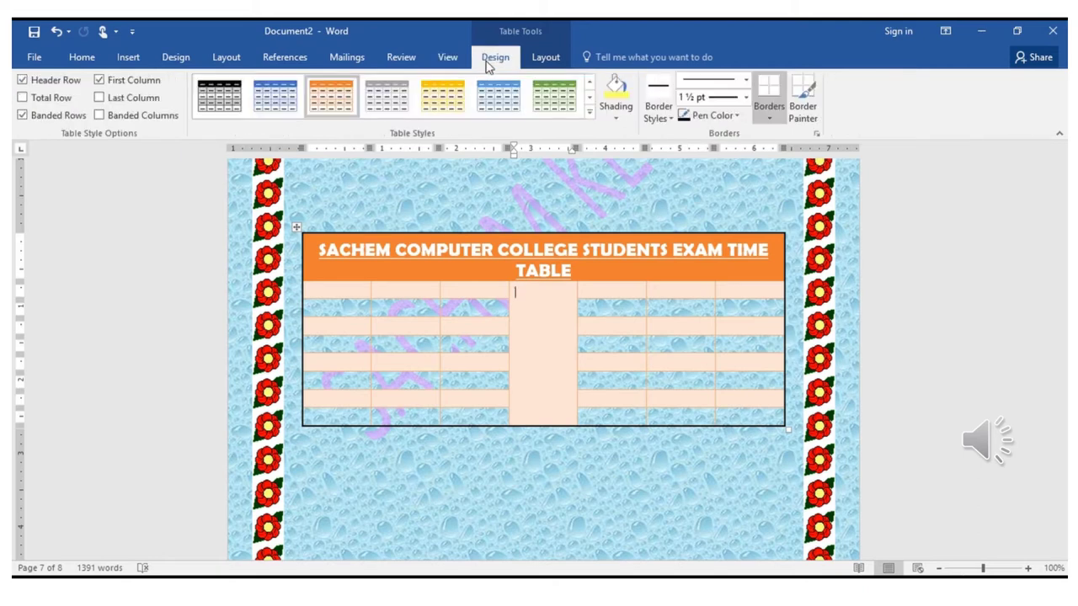
left_click(540, 63)
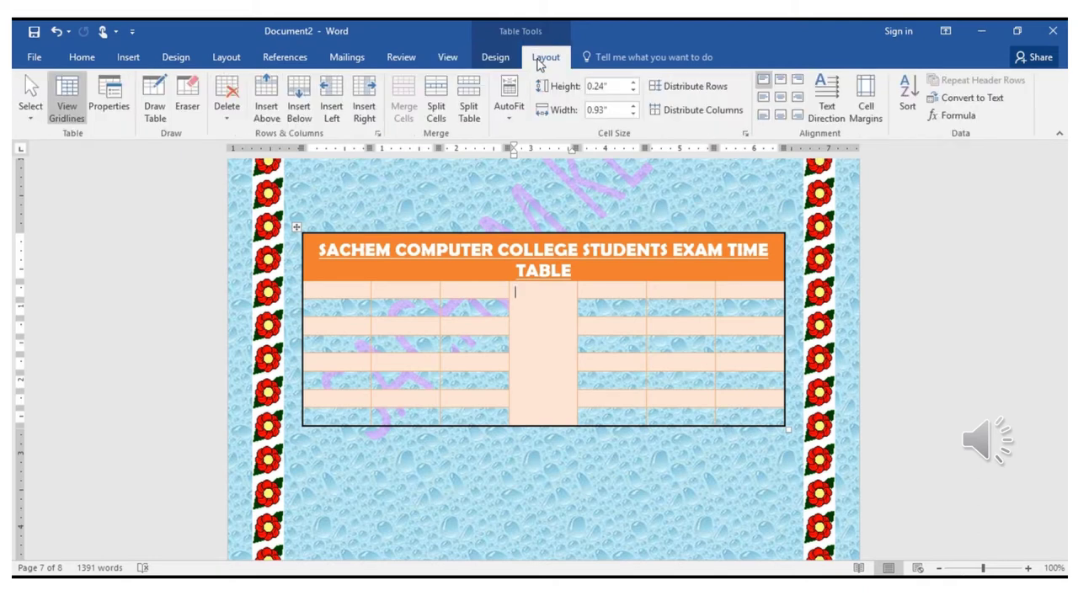
Step: Rotate the merged cell's text to run vertically and enter 'BREAK TIME'
left_click(827, 97)
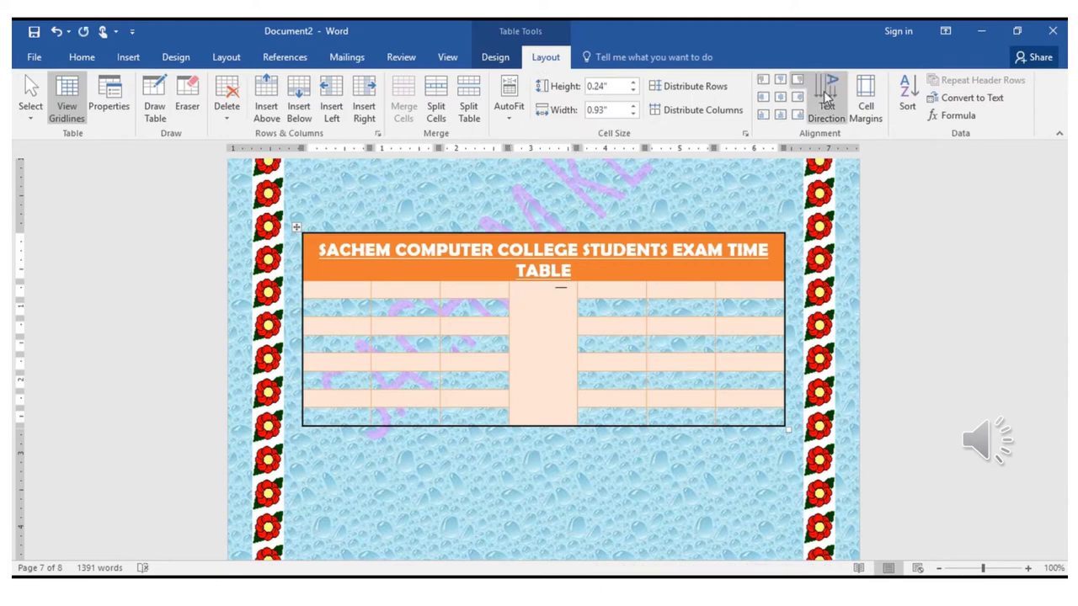
type("BREA")
type("K ")
type("TIME")
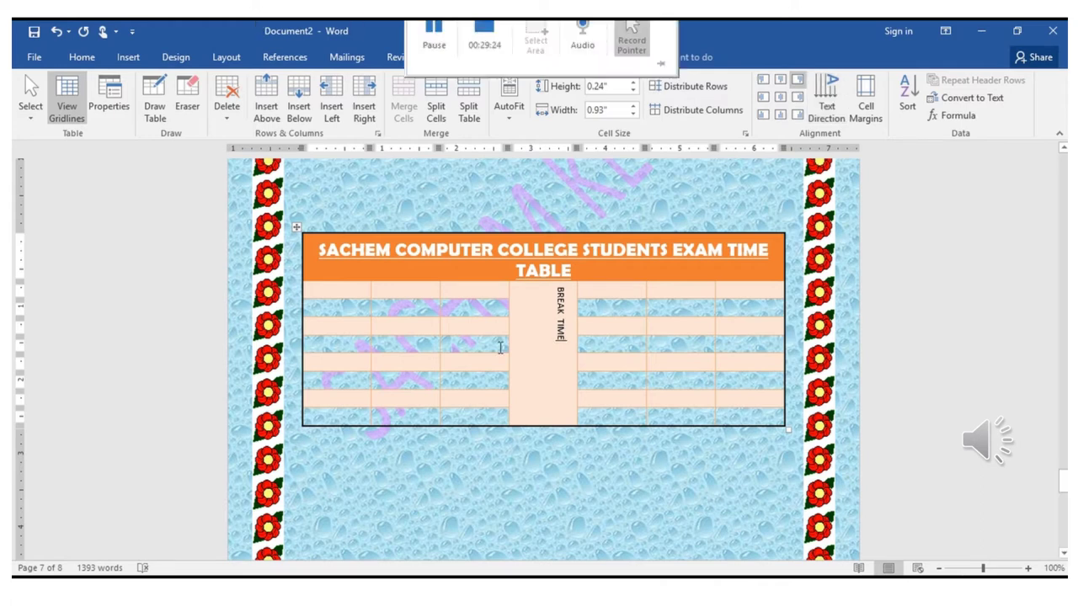
left_click(283, 294)
mouse_move(290, 298)
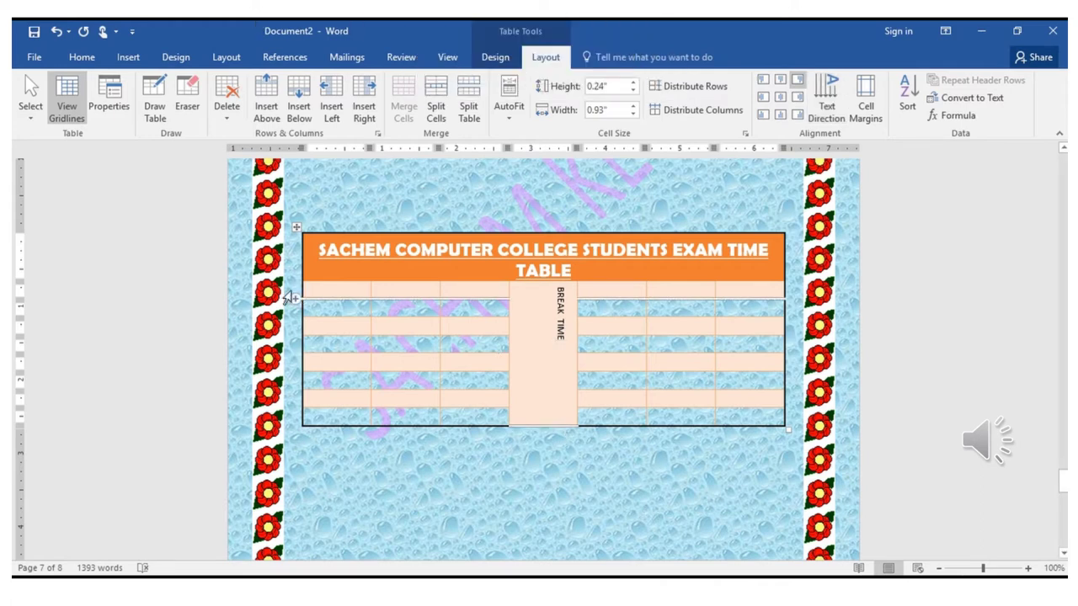
left_click(323, 296)
left_click(324, 293)
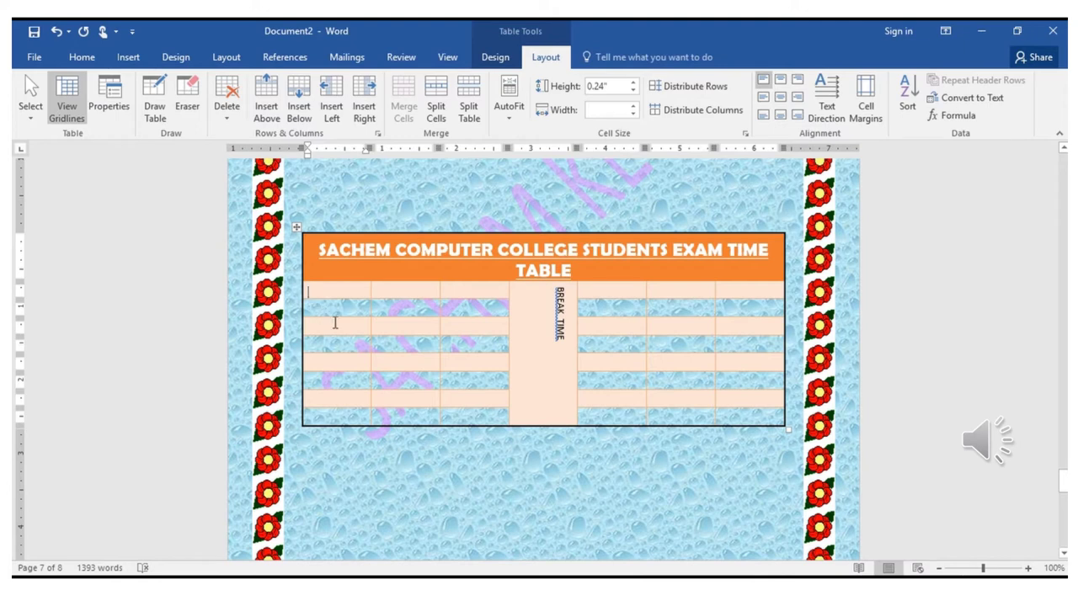
Step: Merge the two lower first-column cells into one labelled 'DIPLOMA'
left_click_drag(320, 365, 322, 411)
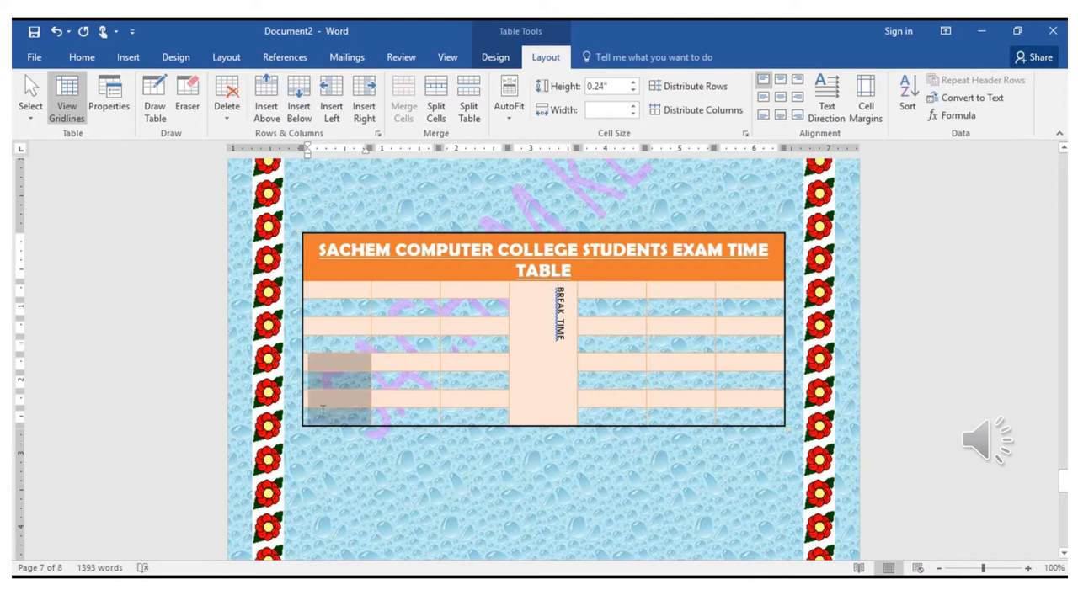
right_click(321, 399)
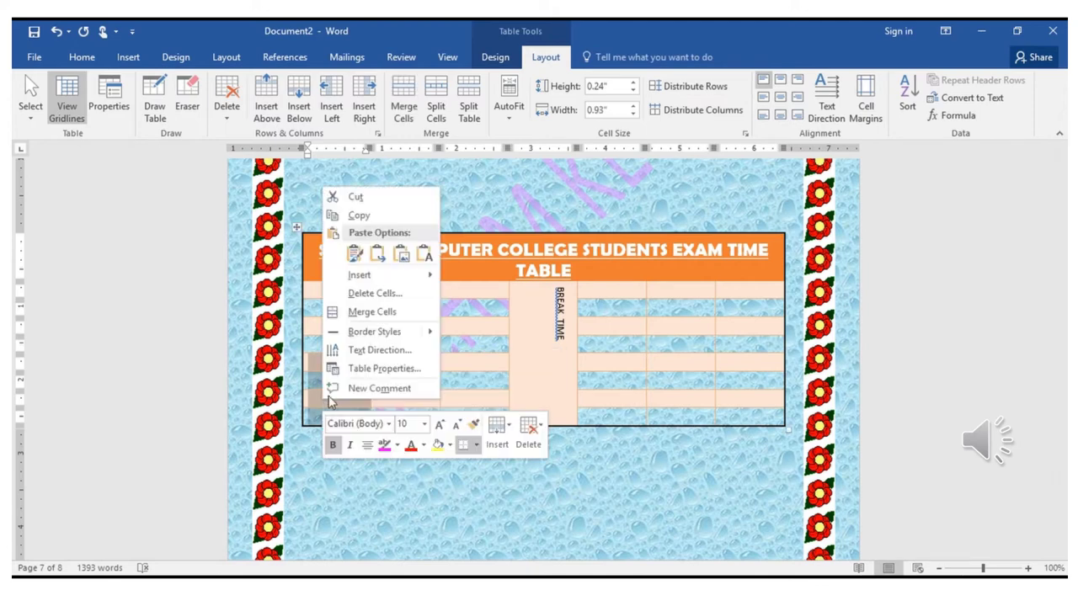
left_click(337, 312)
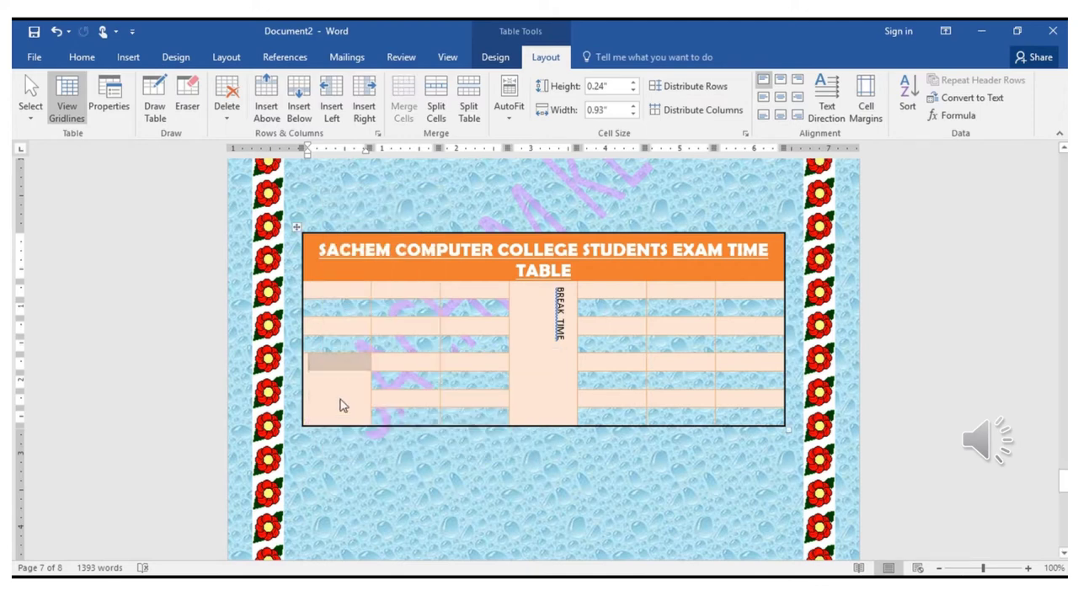
type("DI")
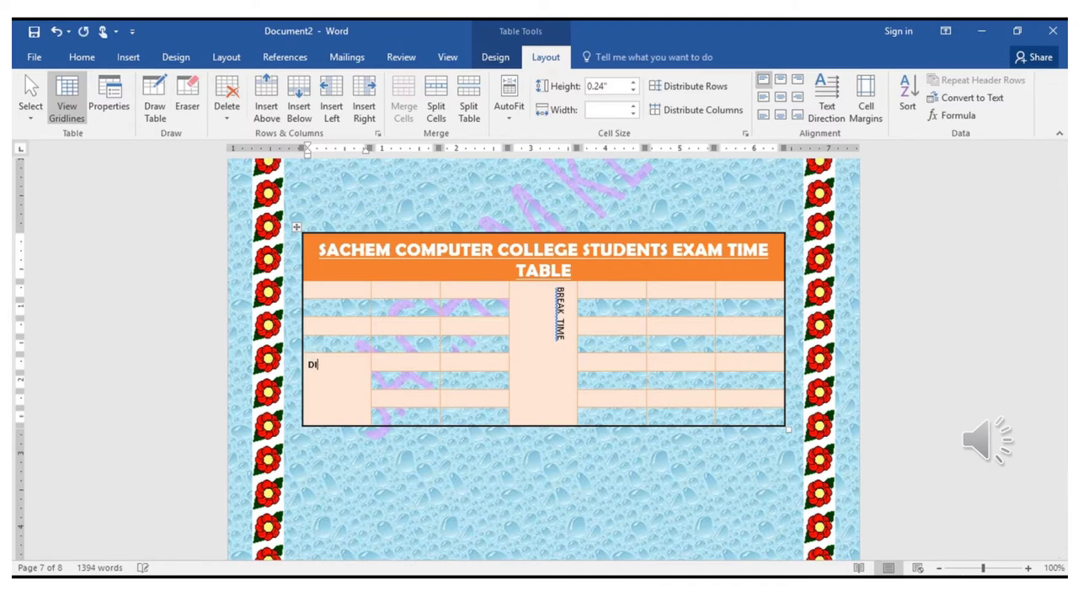
type("PLOMA")
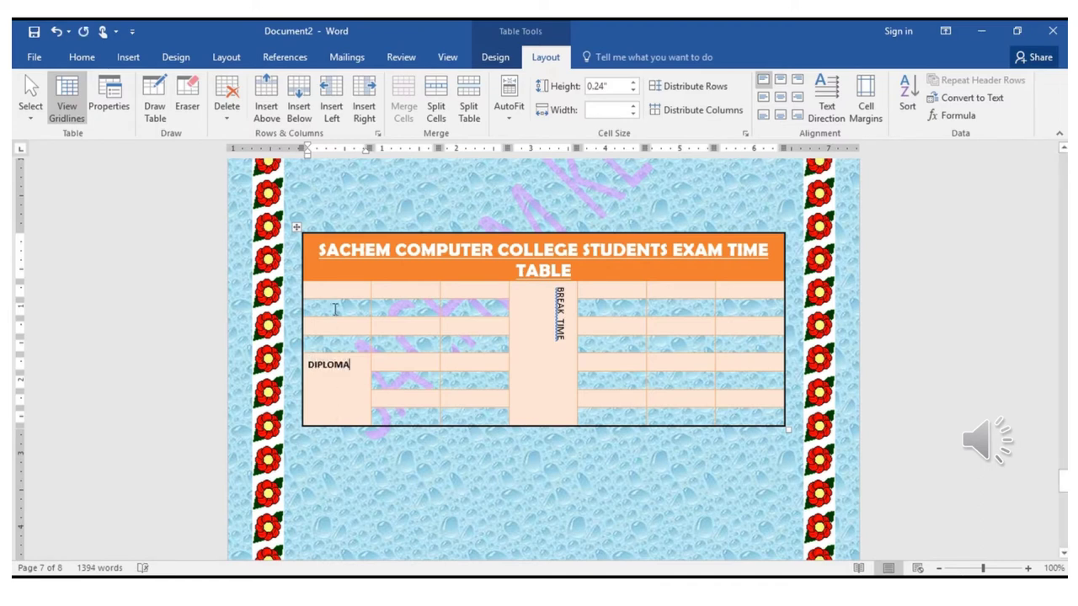
left_click_drag(330, 288, 335, 322)
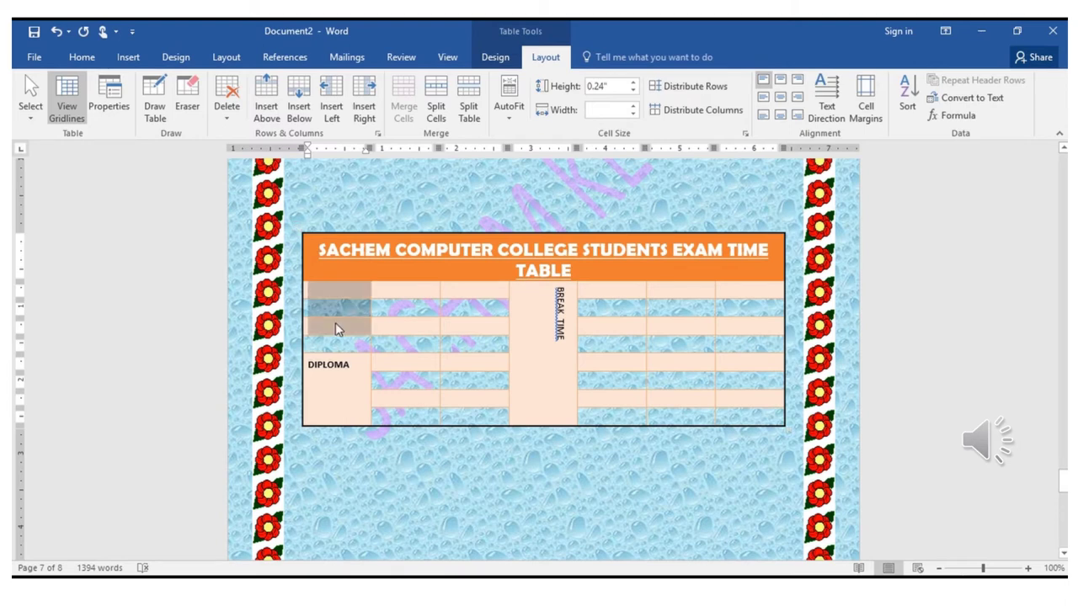
Step: Merge the top first-column cells into one labelled 'CERTIFICATE'
right_click(336, 327)
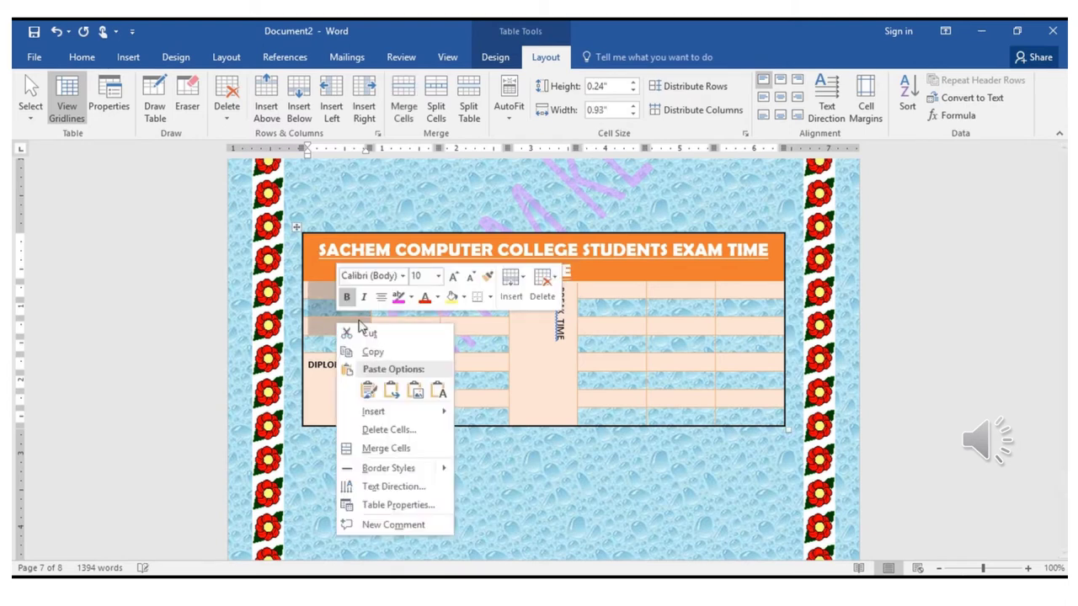
left_click(371, 449)
type("CER")
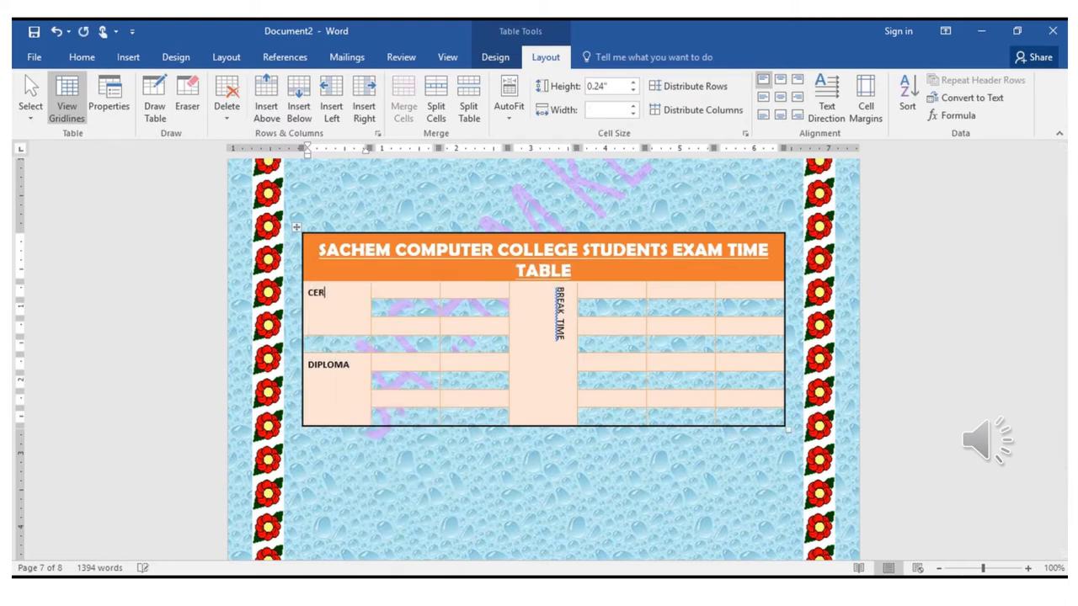
type("TIFIC")
type("ATE")
left_click(400, 292)
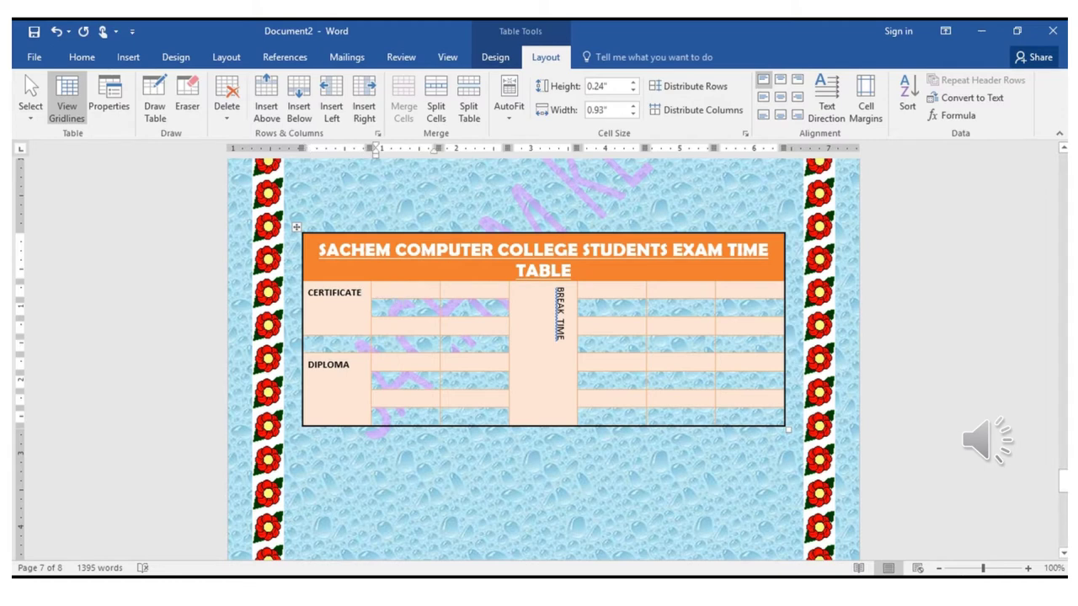
type("INTR")
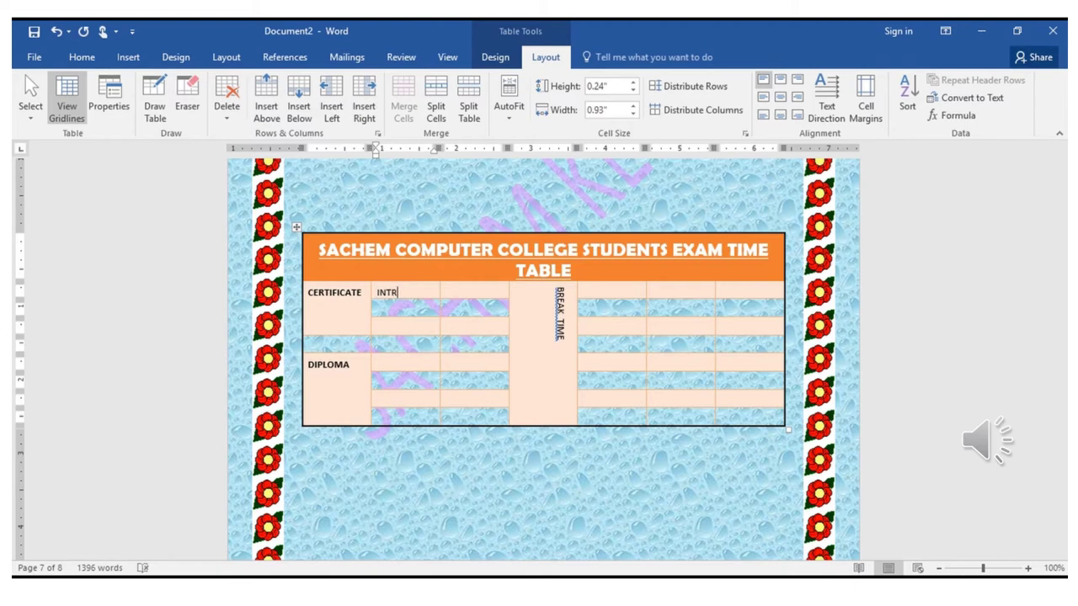
key("BackSpace")
key("BackSpace")
key("BackSpace")
Step: Split the cell beside CERTIFICATE into two columns
right_click(398, 291)
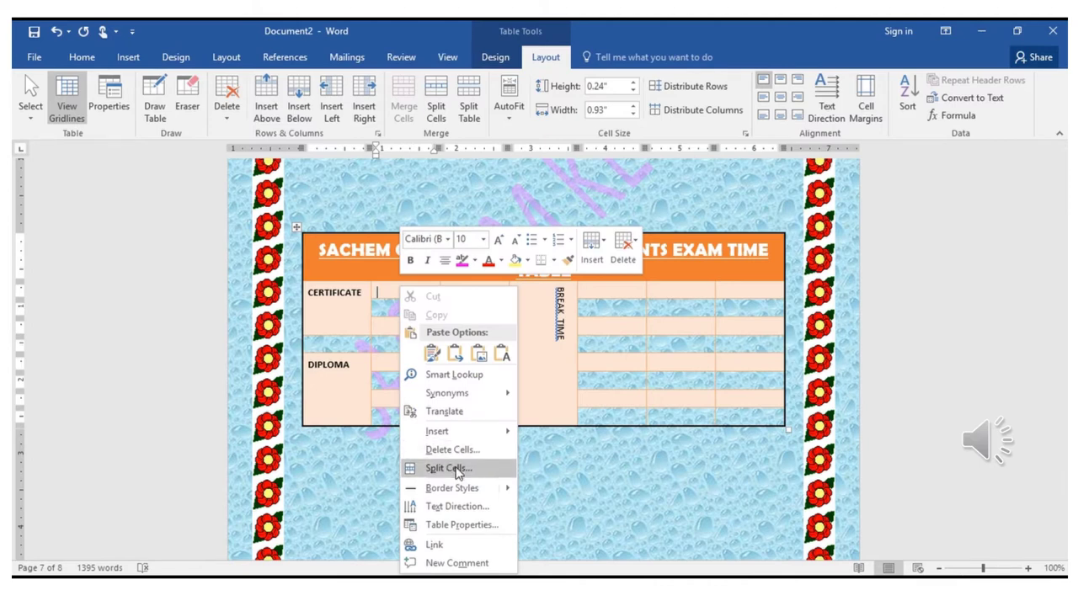
left_click(459, 470)
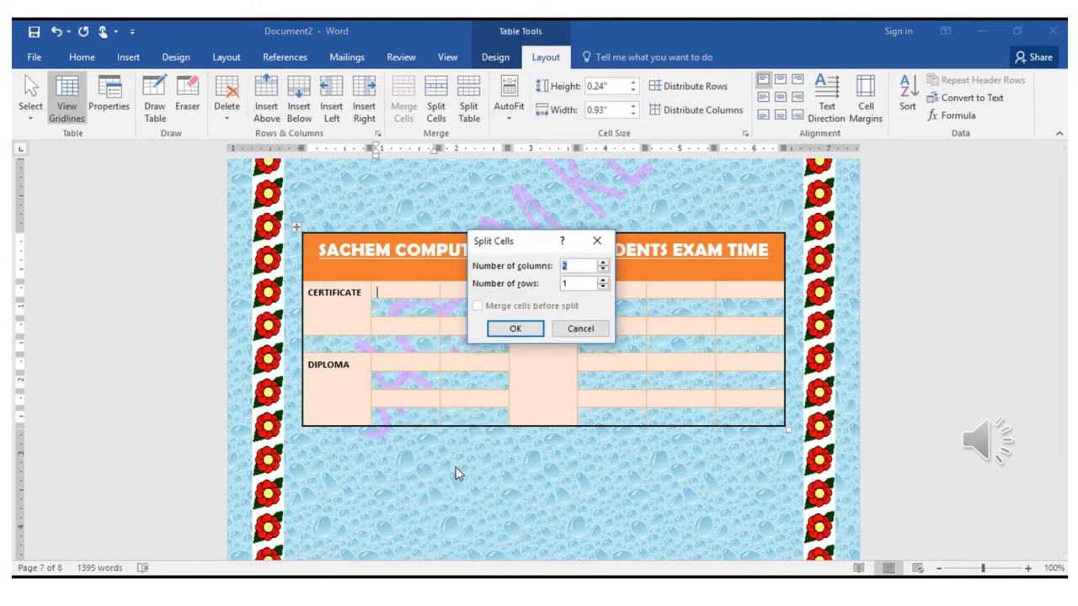
left_click(522, 331)
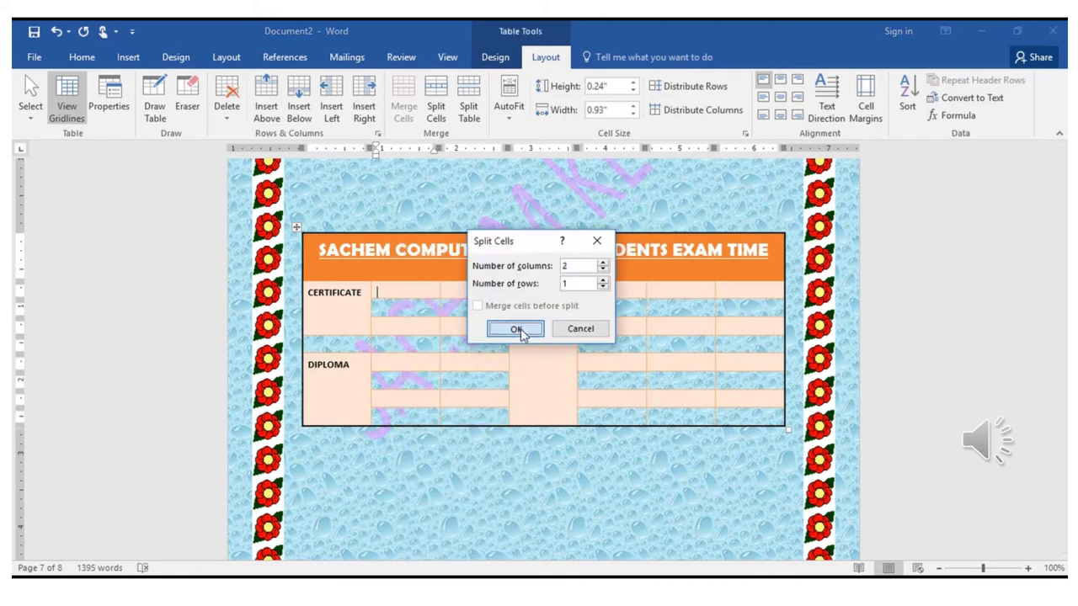
Step: Enter the subjects INTRO, MS DOS, MS WORD and MS EXCEL in the Certificate rows
left_click(383, 292)
type("IN")
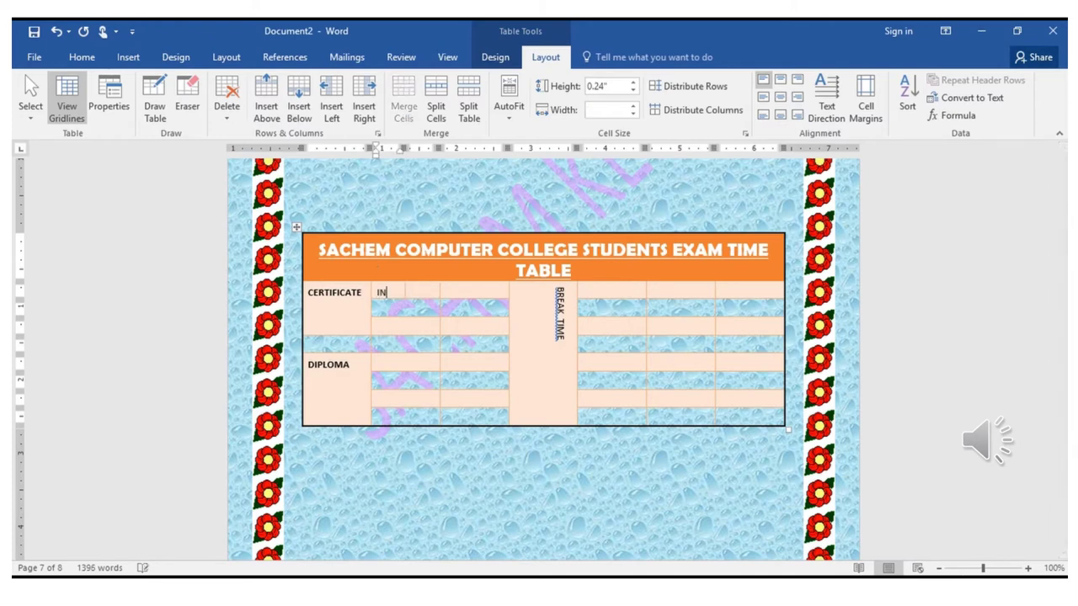
type("TRO")
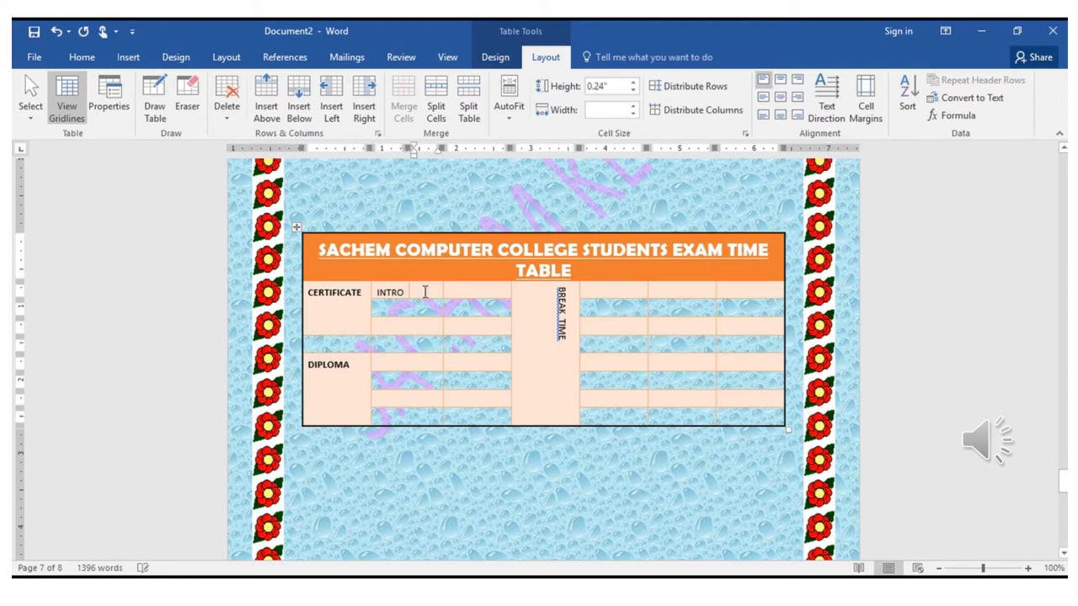
type(" MS DO")
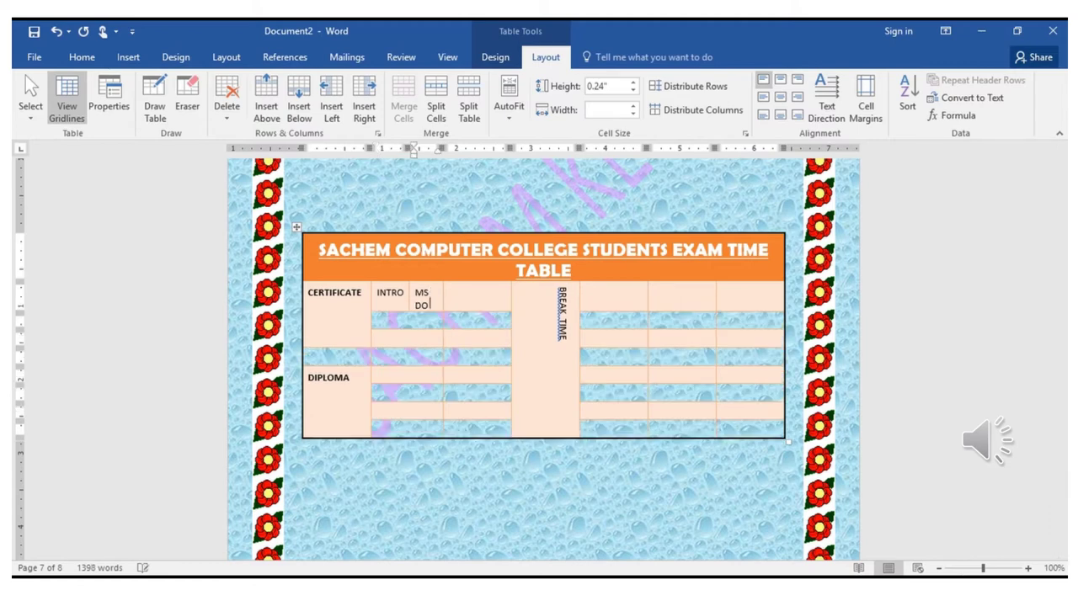
type("S")
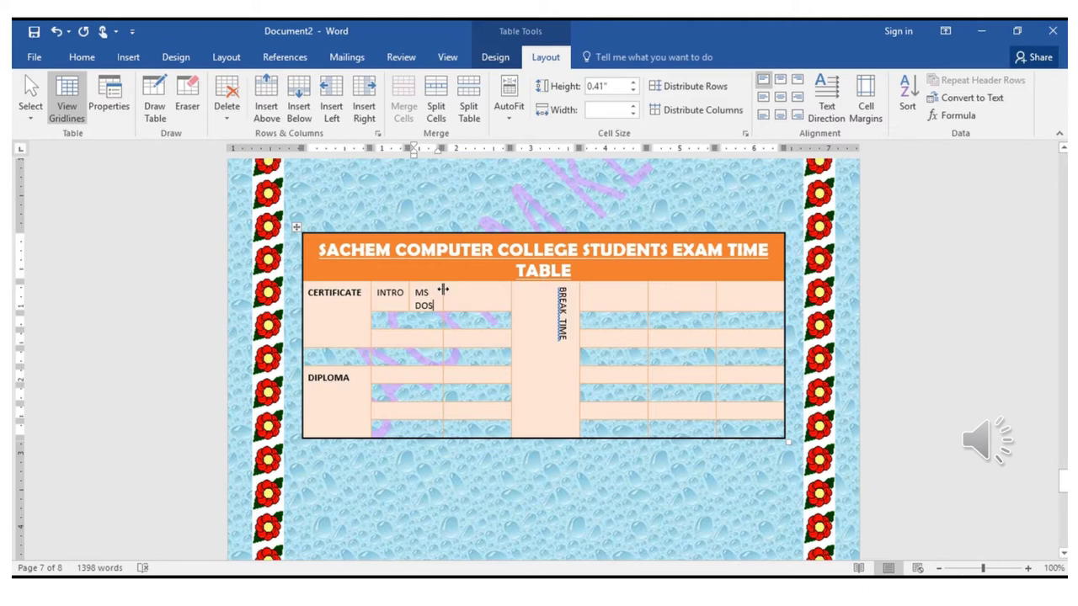
left_click(462, 293)
type("MS WO")
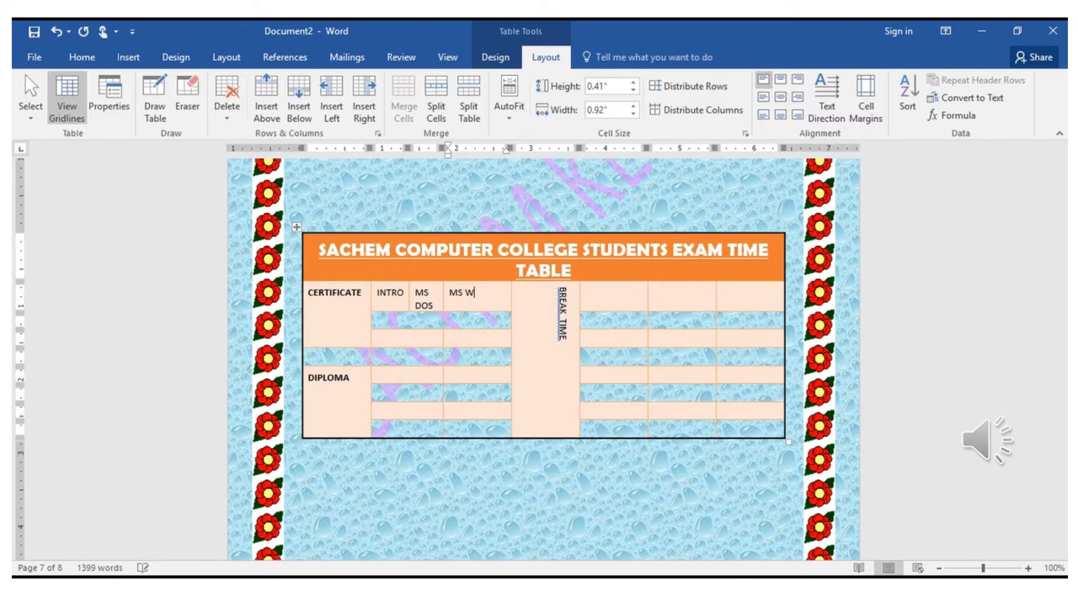
type("RD")
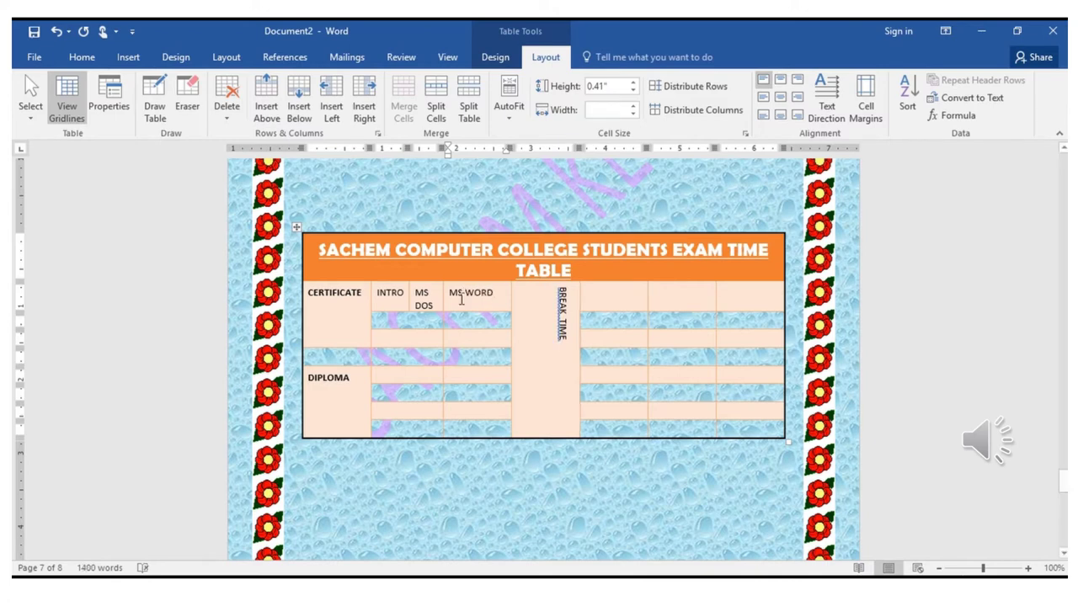
left_click(415, 323)
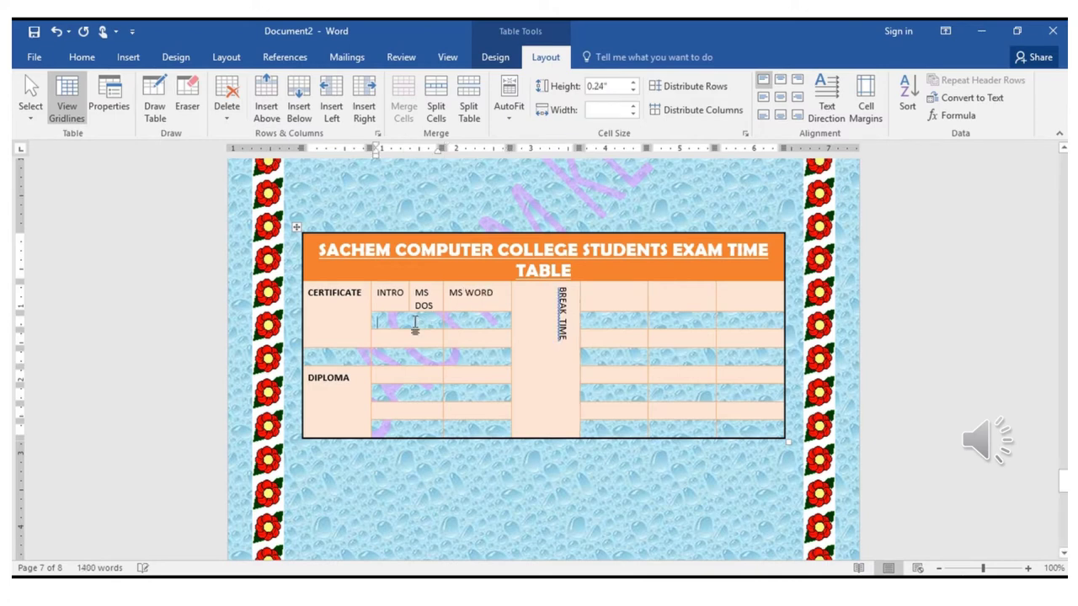
type("MS EXCEL")
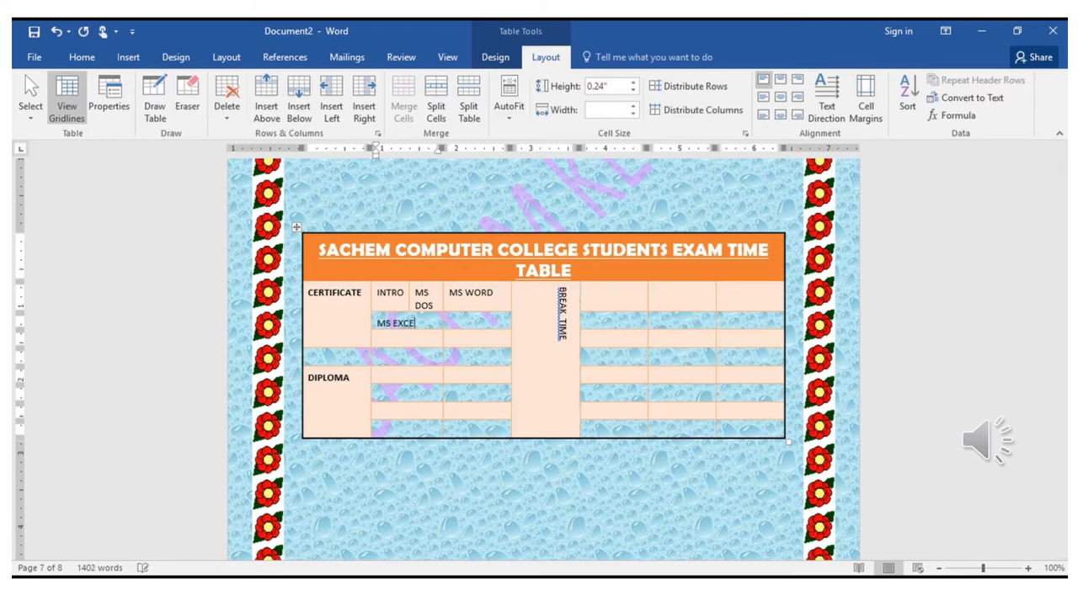
Step: Split the cell beside MS EXCEL into two columns
left_click(463, 323)
right_click(462, 322)
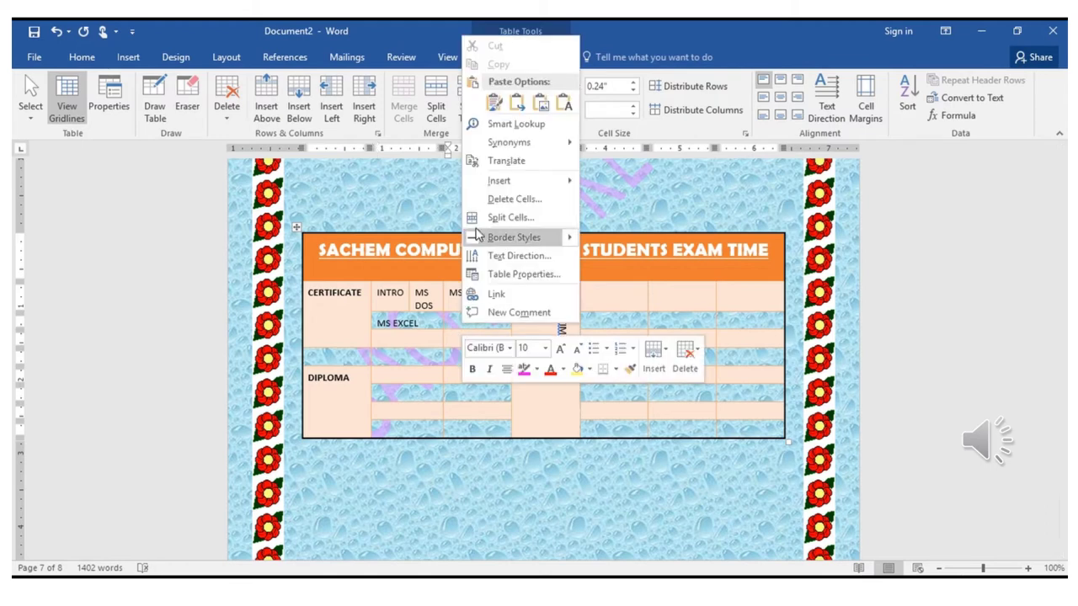
left_click(511, 221)
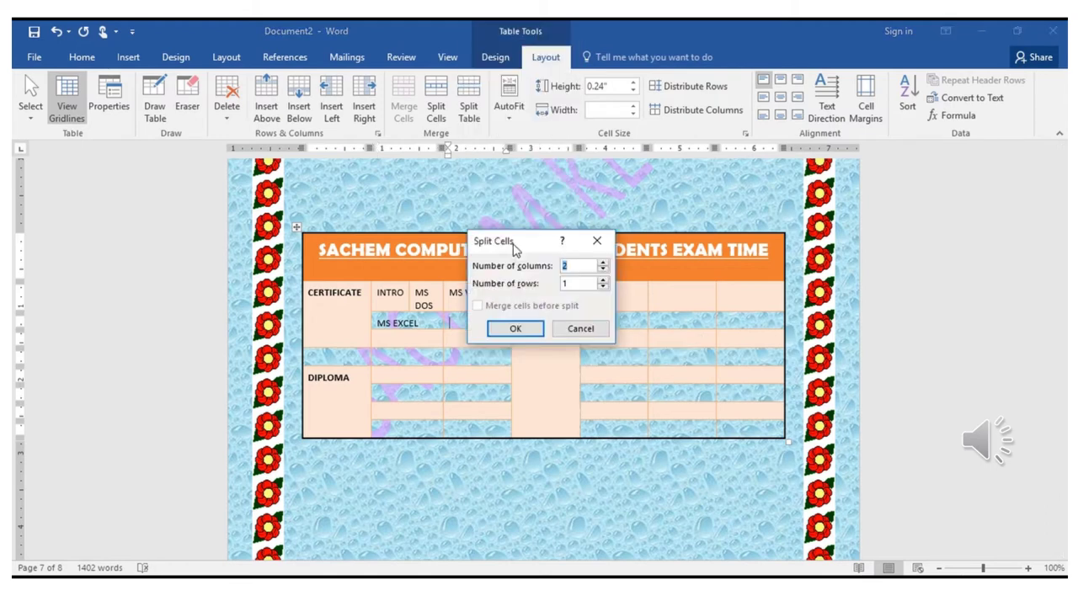
left_click(517, 328)
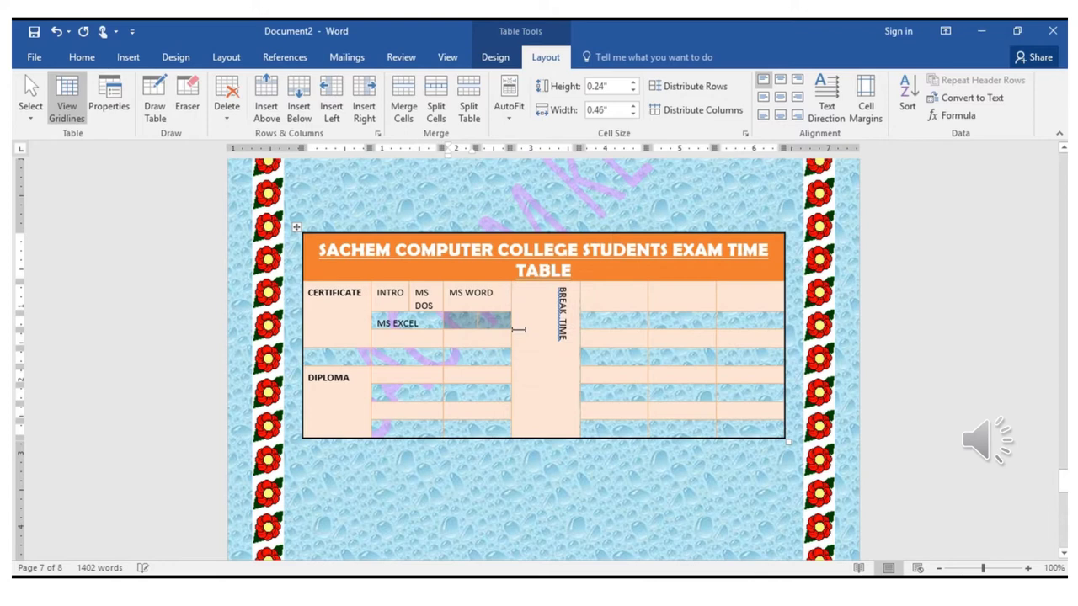
Step: Fill the two new cells with 'POWERPOINT' and 'MS ACCESS'
left_click(461, 324)
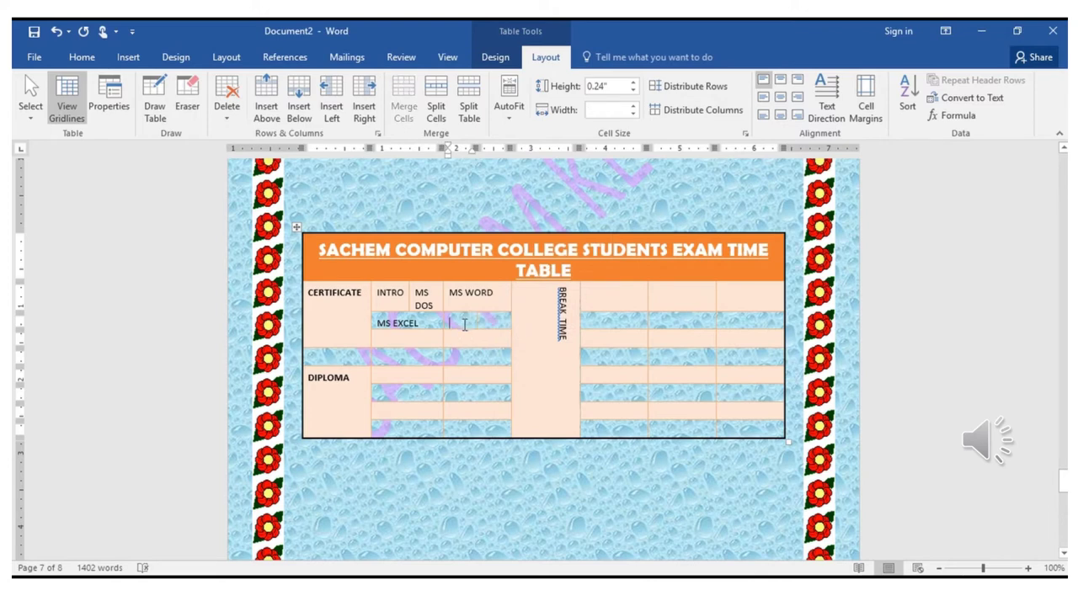
type("PO")
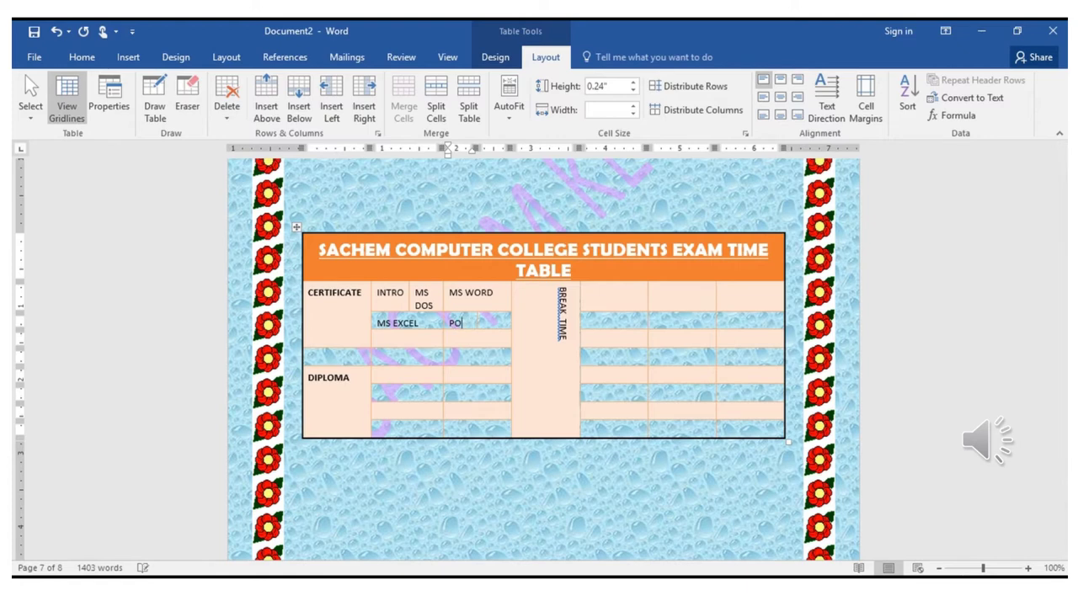
type("ER")
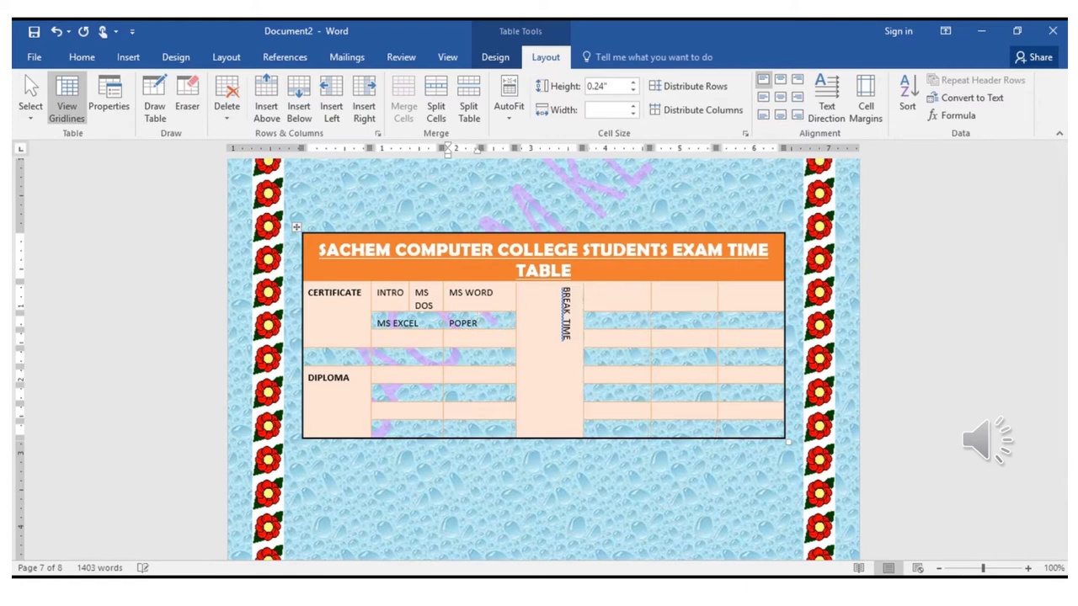
key("BackSpace")
key("BackSpace")
key("BackSpace")
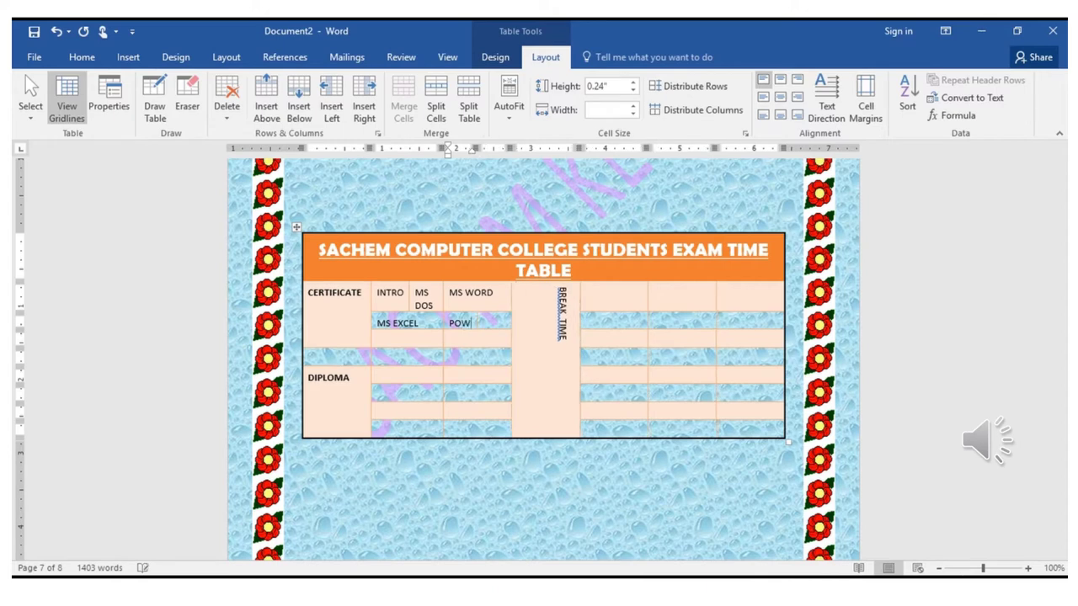
type("ERPOI")
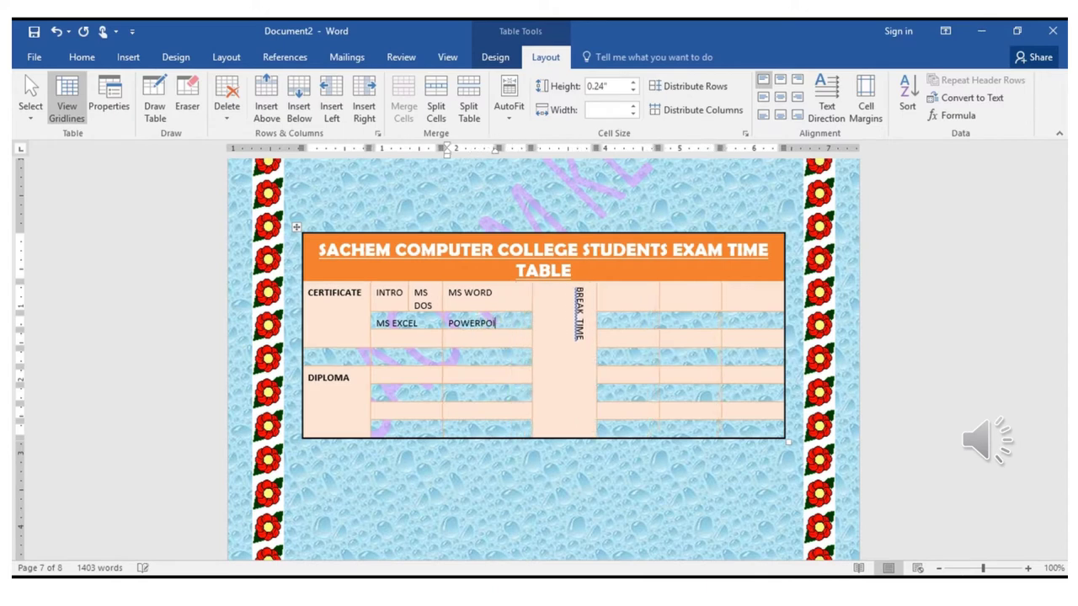
type("NT")
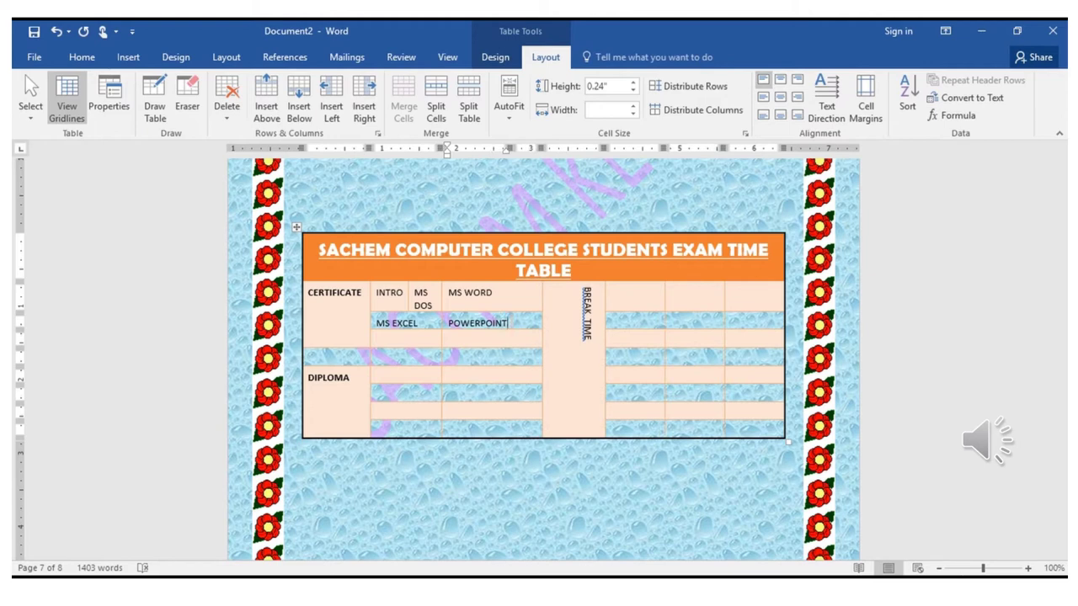
left_click(526, 321)
type("M")
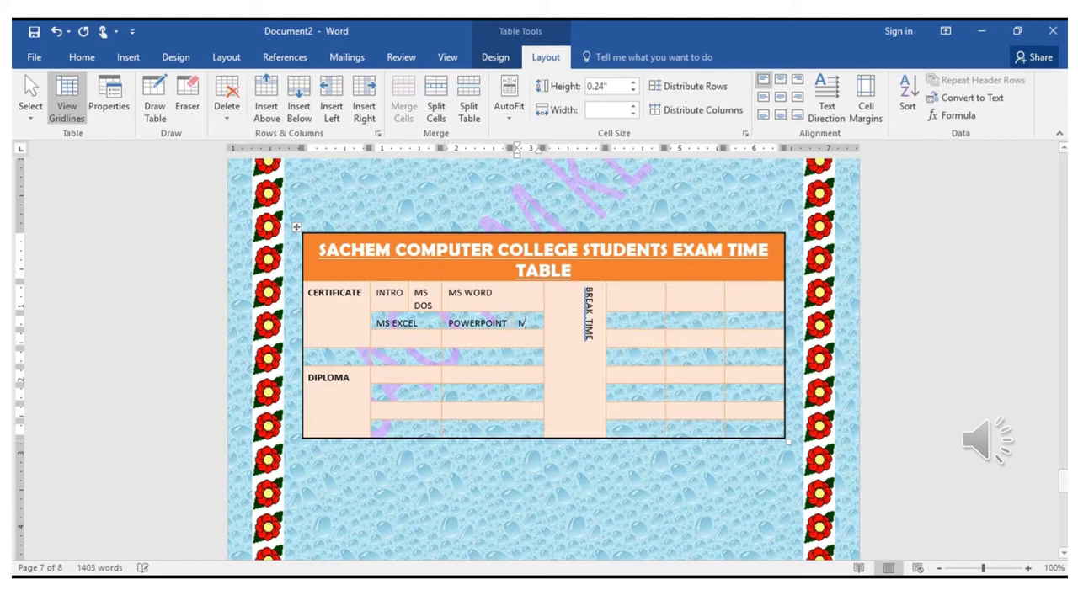
type("S ACC")
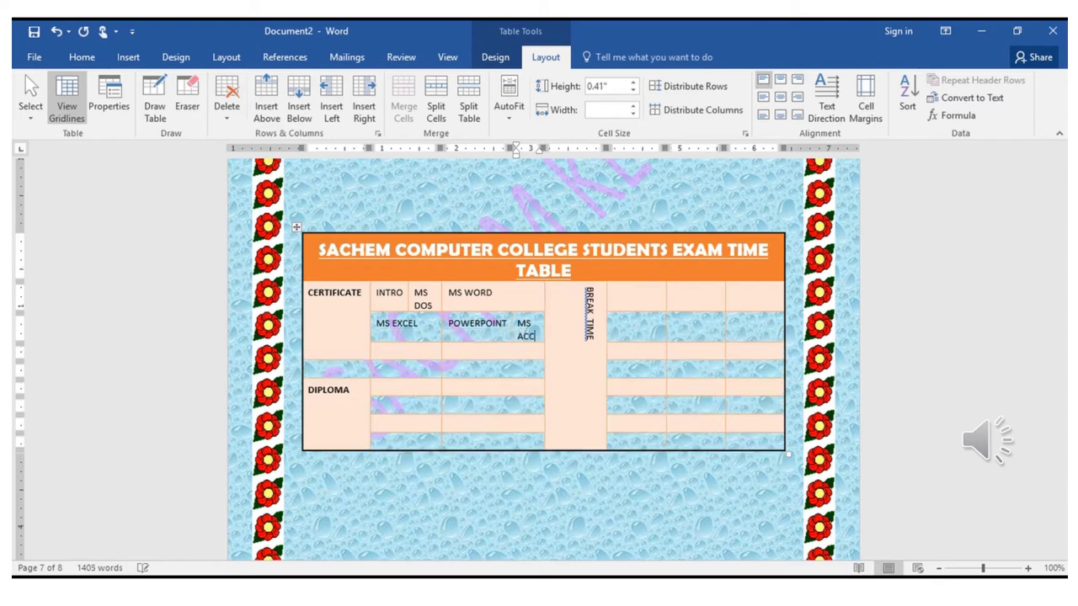
type("ESS")
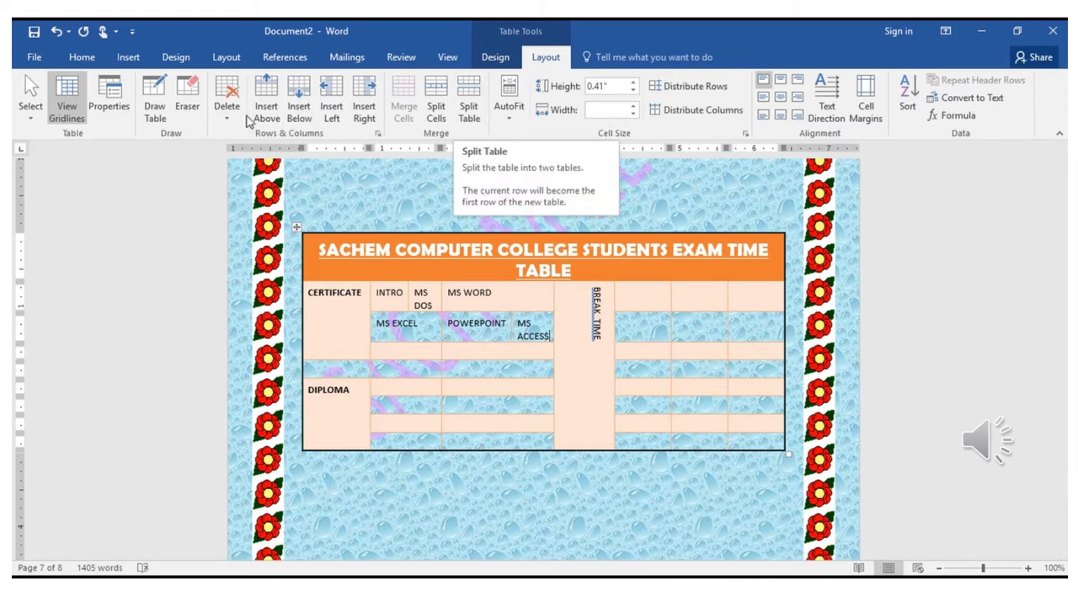
Step: Erase the cell divider in the timetable's bottom-right row so MS ACCESS completes the Certificate row
left_click(194, 101)
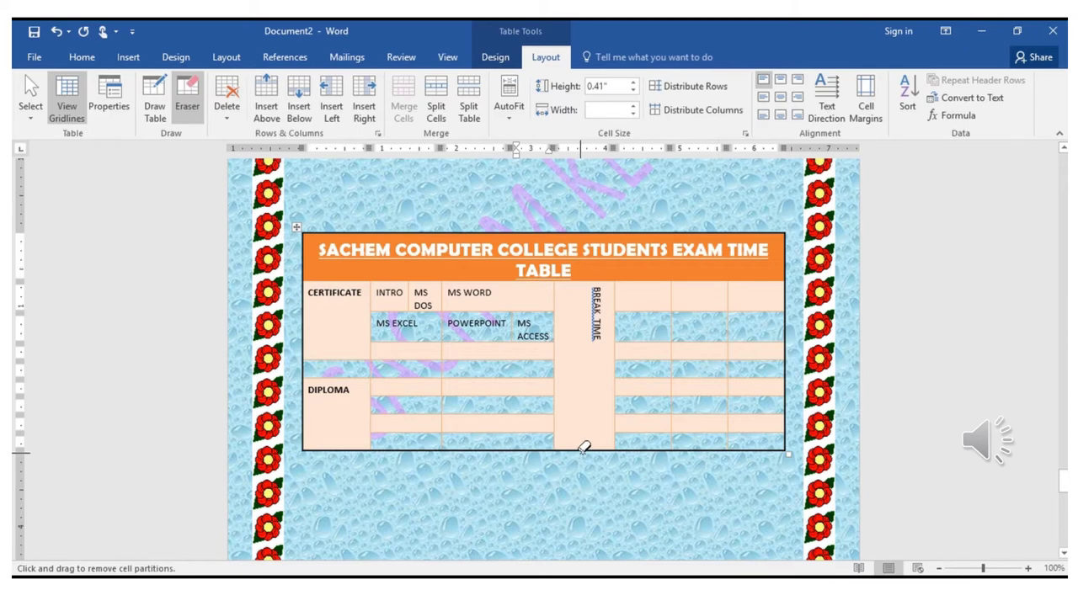
left_click(679, 442)
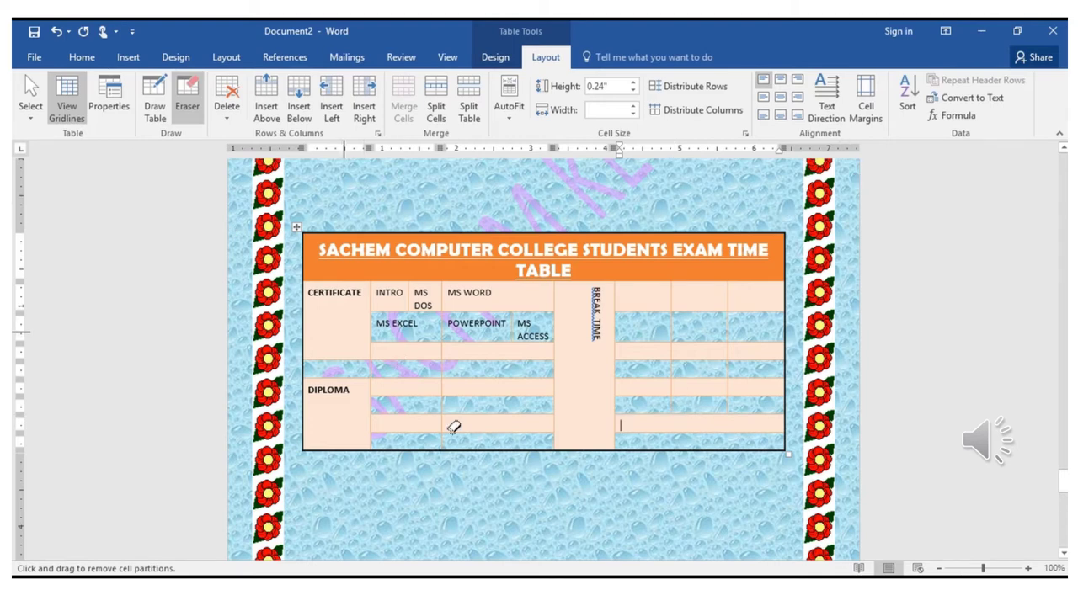
left_click(512, 508)
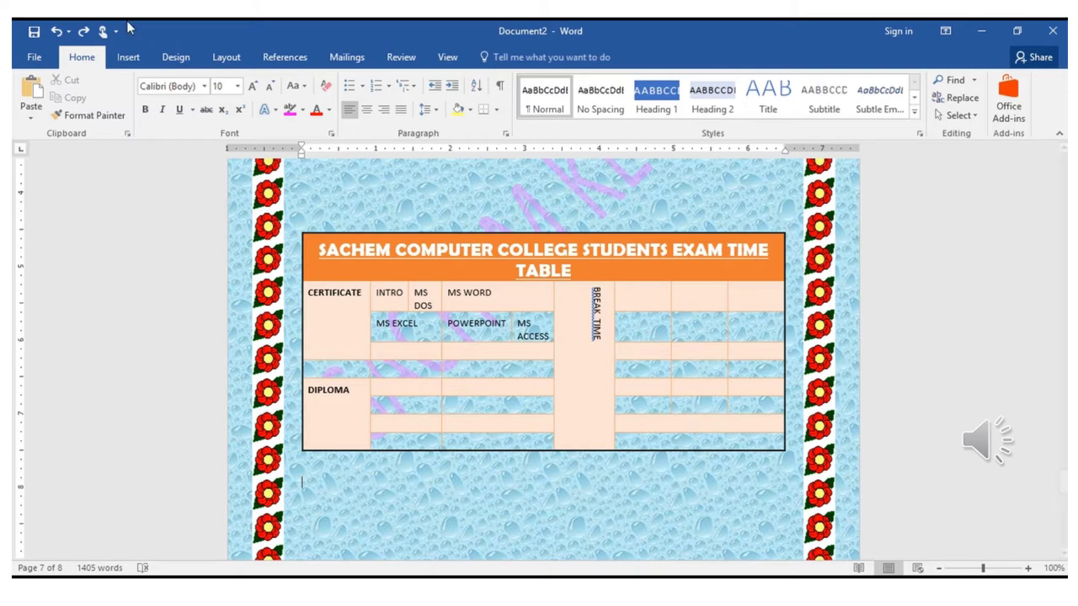
Step: Insert the IMG-20170704 'Give thanks' Good Morning photo and shrink it to about 2 by 2.11 inches
left_click(128, 57)
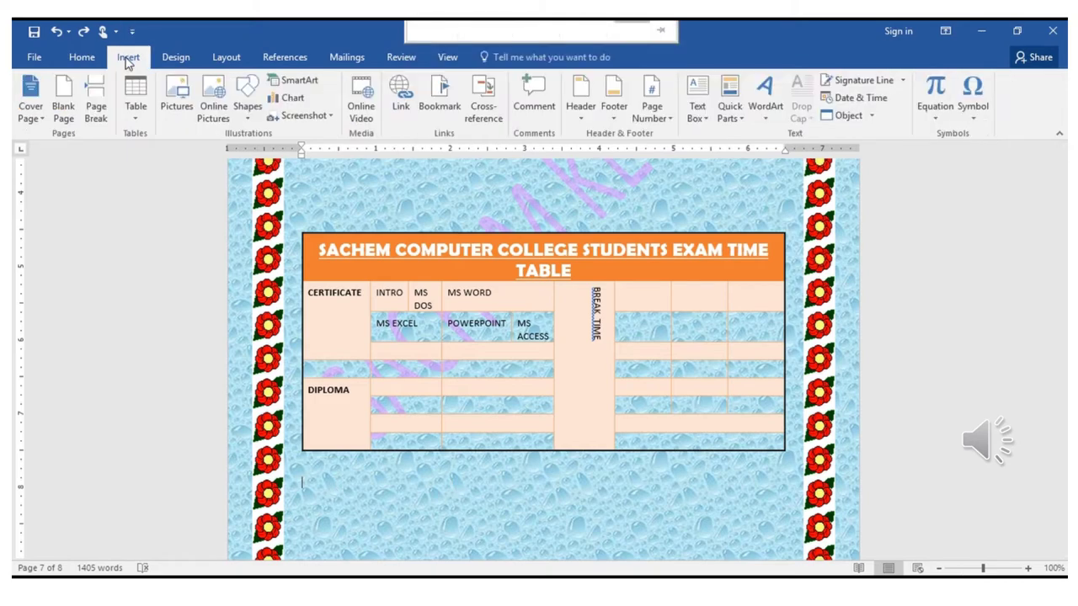
left_click(177, 101)
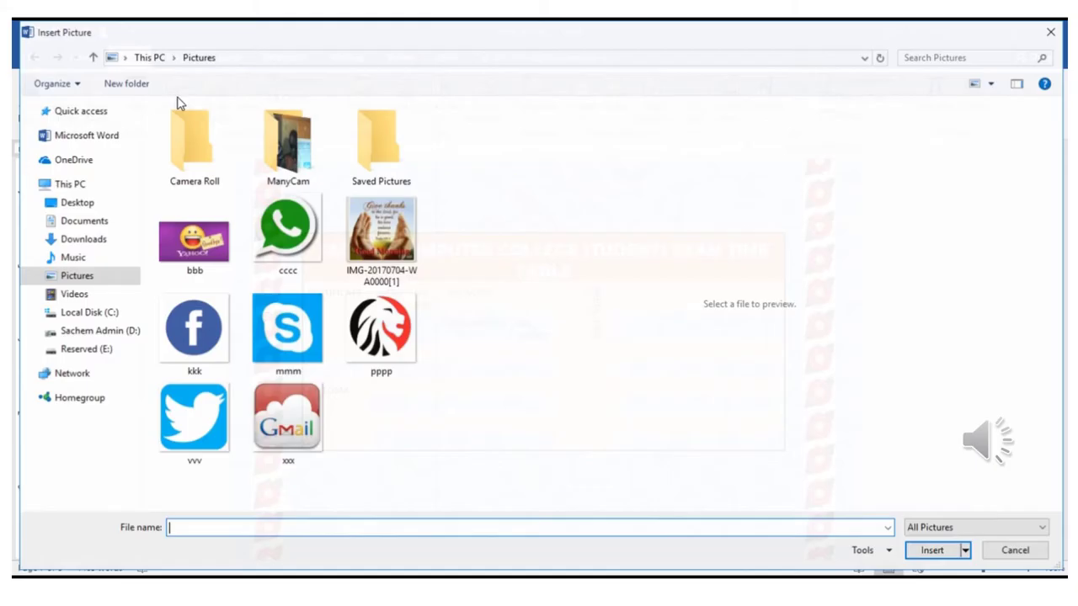
double_click(381, 244)
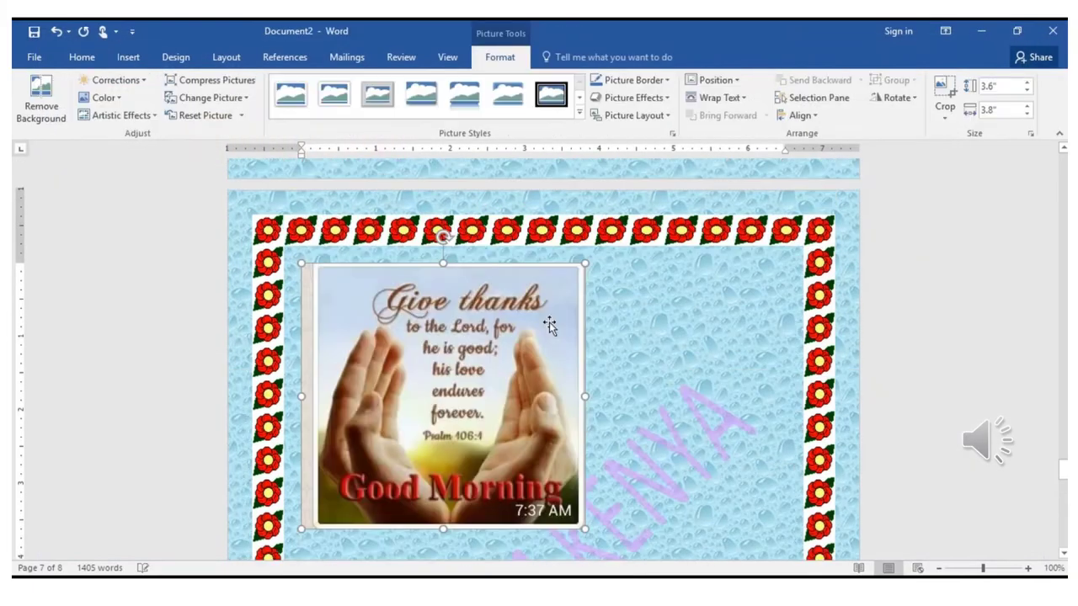
left_click_drag(584, 265, 440, 381)
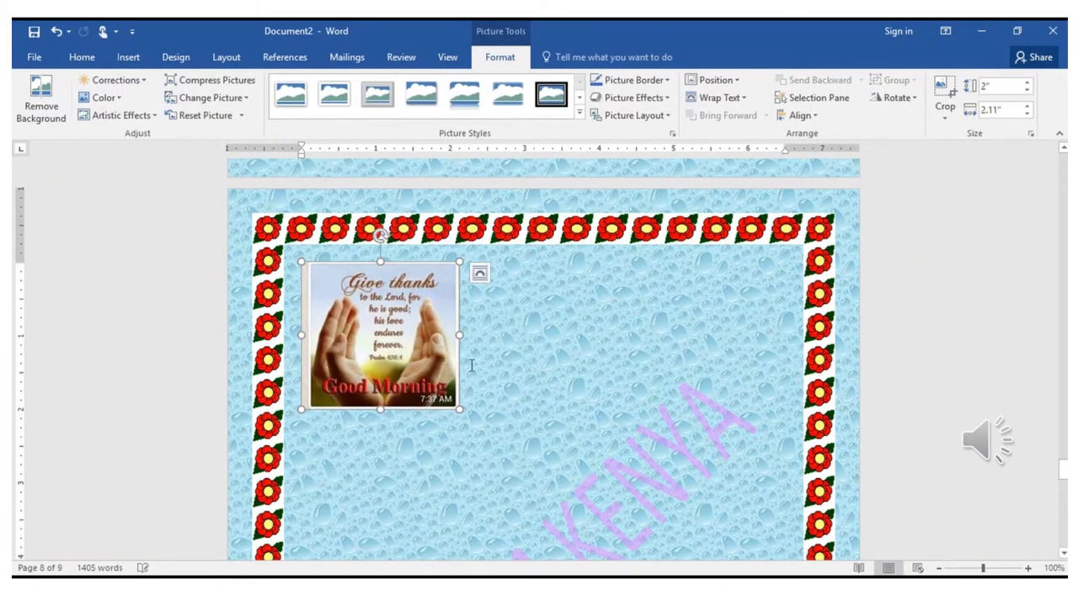
left_click(498, 357)
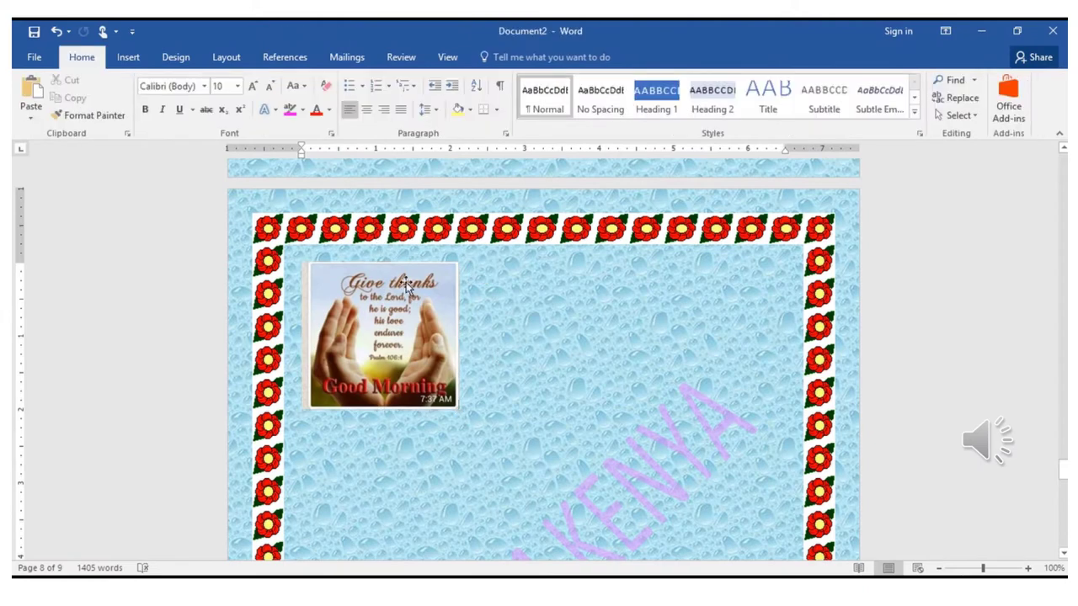
Step: Insert the WhatsApp logo beside the photo and shrink it to about 1.4 inches
left_click(128, 59)
left_click(175, 97)
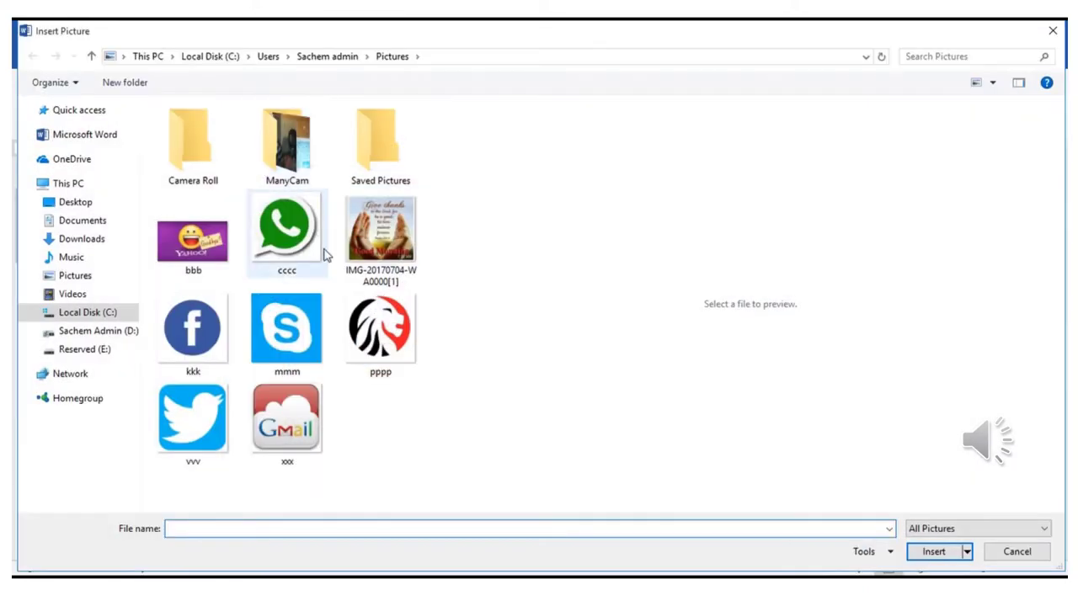
double_click(291, 240)
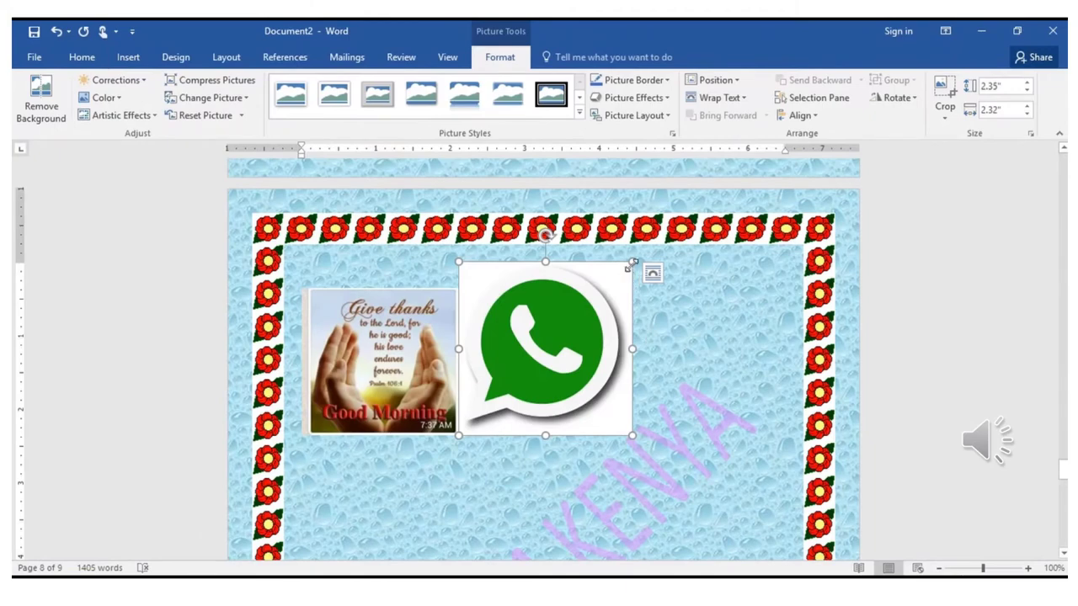
left_click_drag(633, 262, 562, 307)
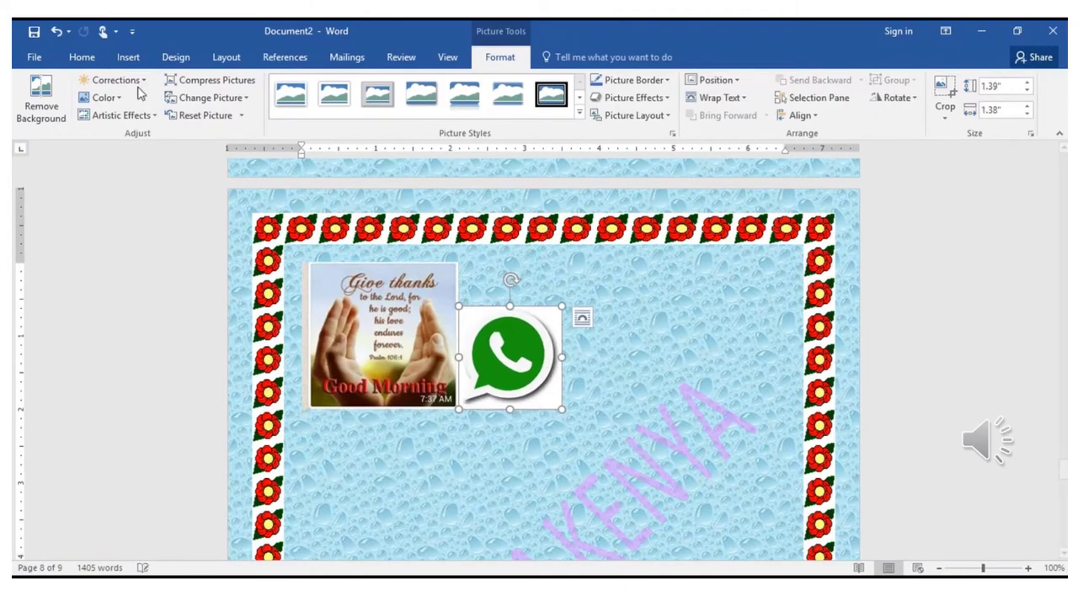
Step: Add the Skype and Twitter pictures to the top row of icons
left_click(133, 59)
left_click(176, 96)
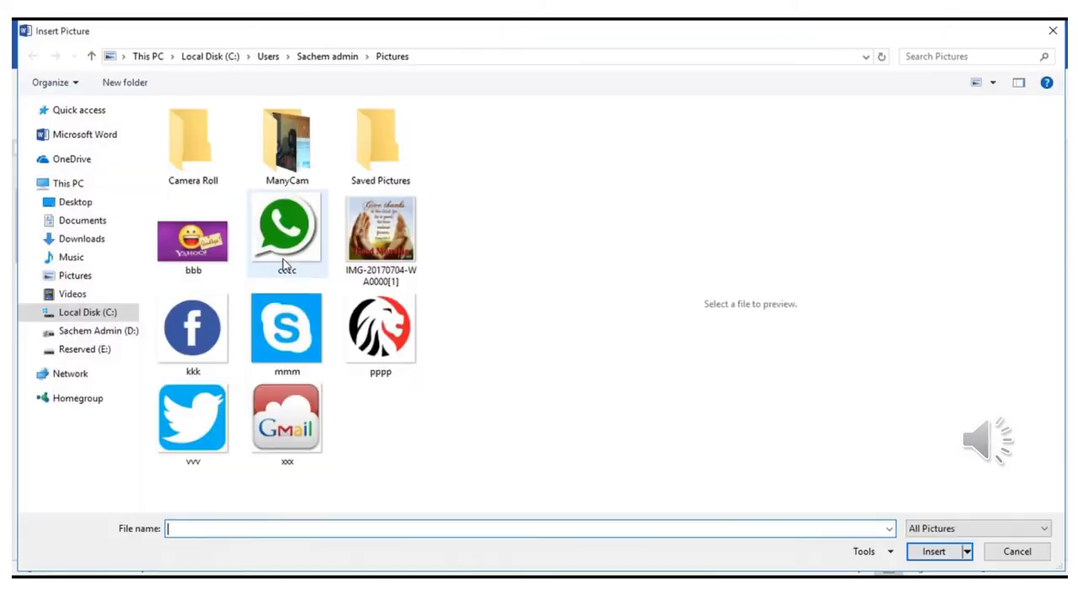
double_click(286, 329)
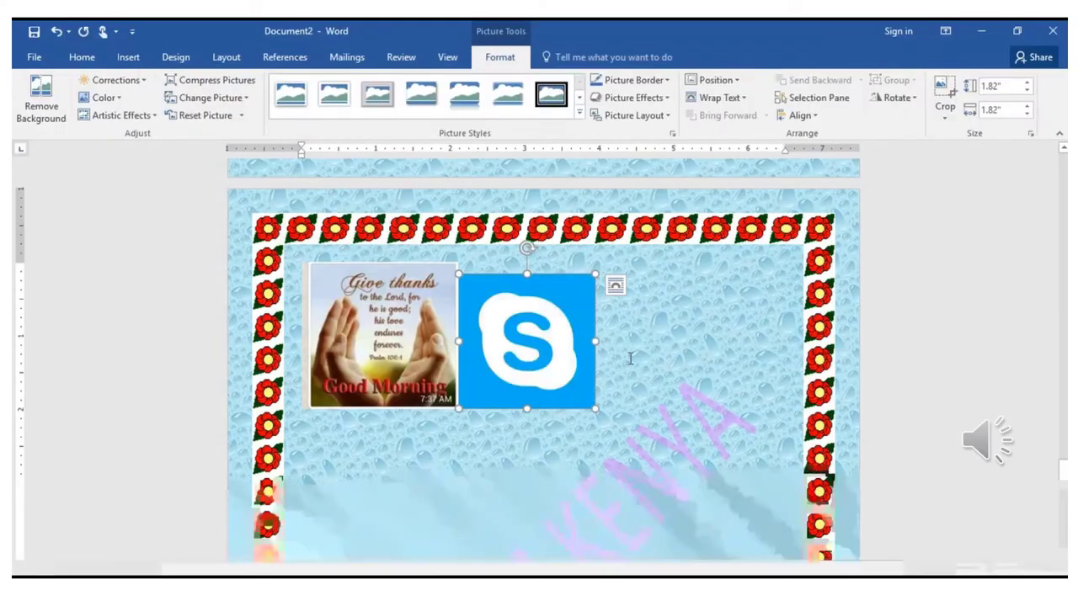
left_click(632, 360)
left_click(128, 57)
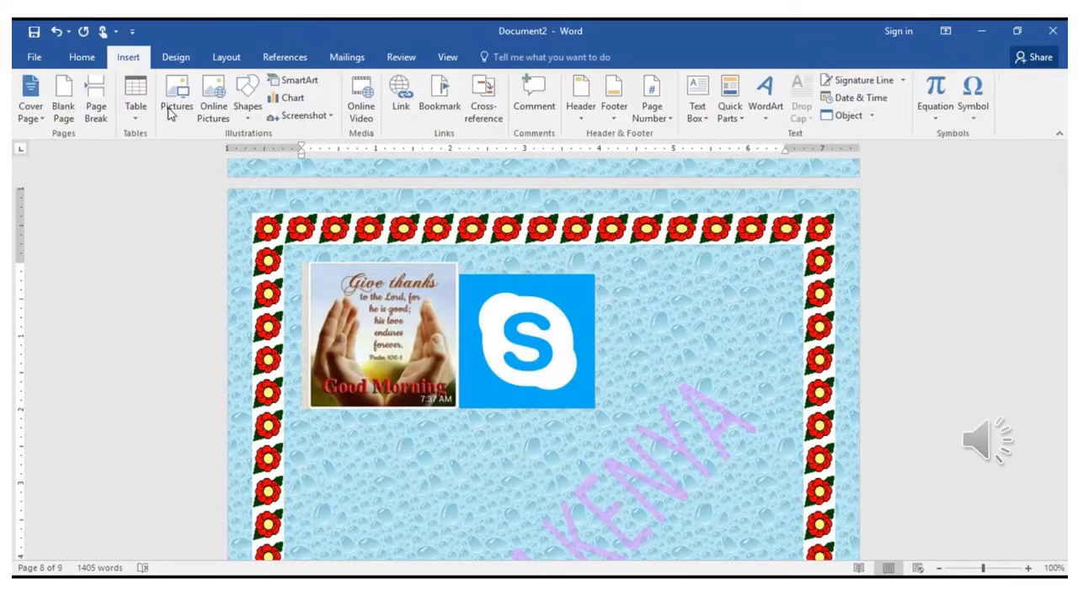
left_click(180, 103)
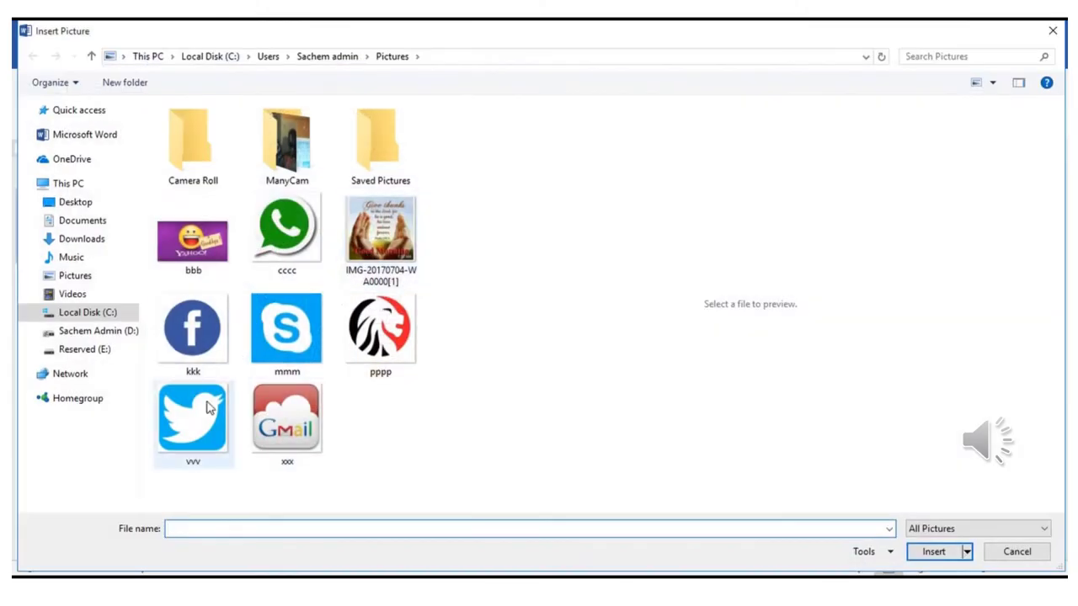
double_click(210, 409)
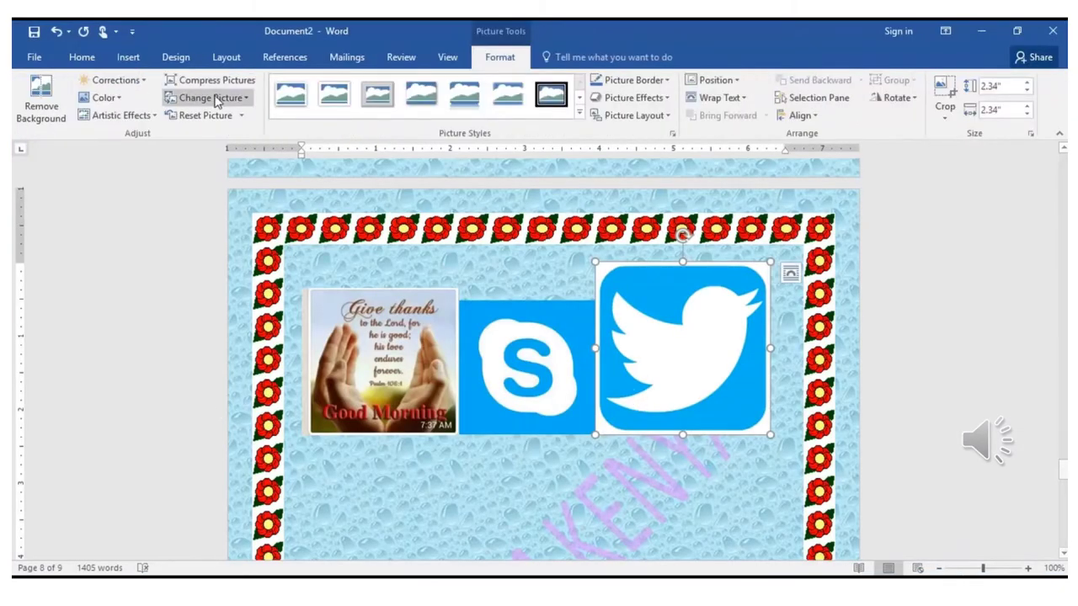
Step: Insert the Facebook picture in place of Twitter beside the Skype icon
left_click(131, 59)
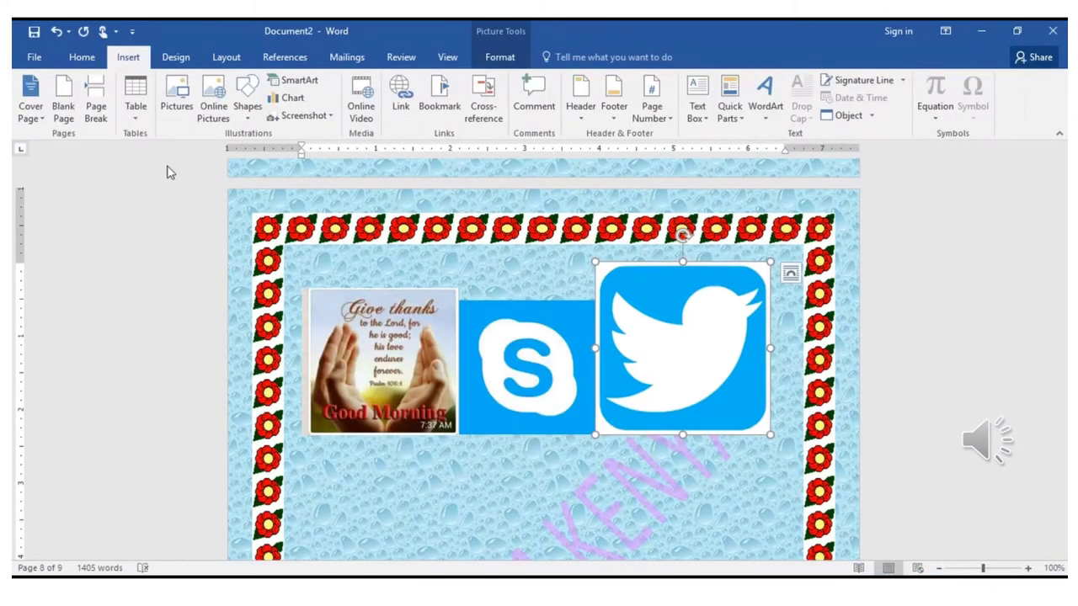
left_click(180, 102)
left_click(209, 328)
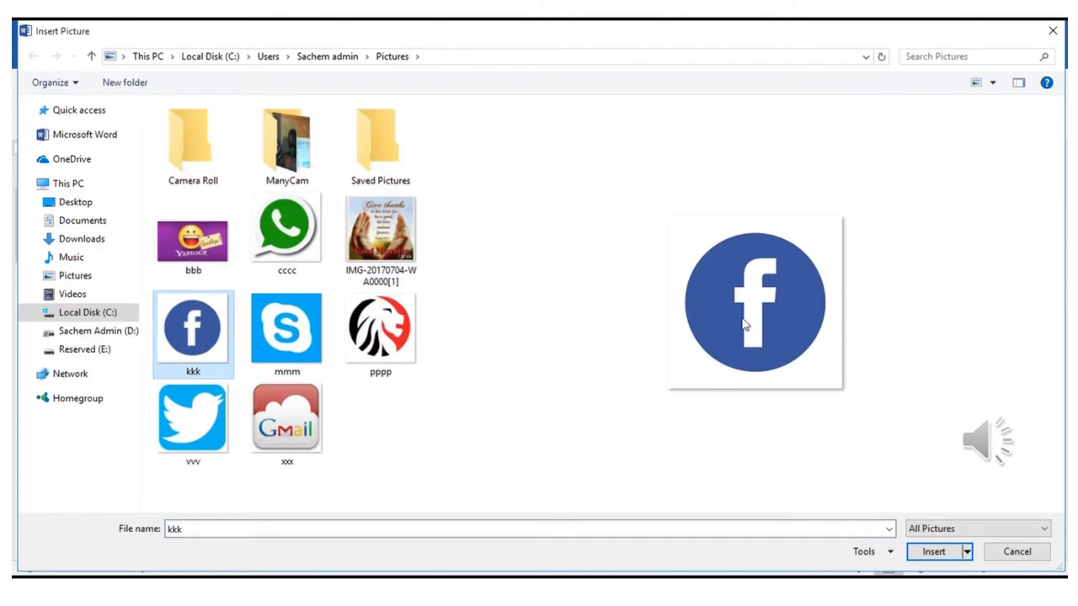
double_click(195, 337)
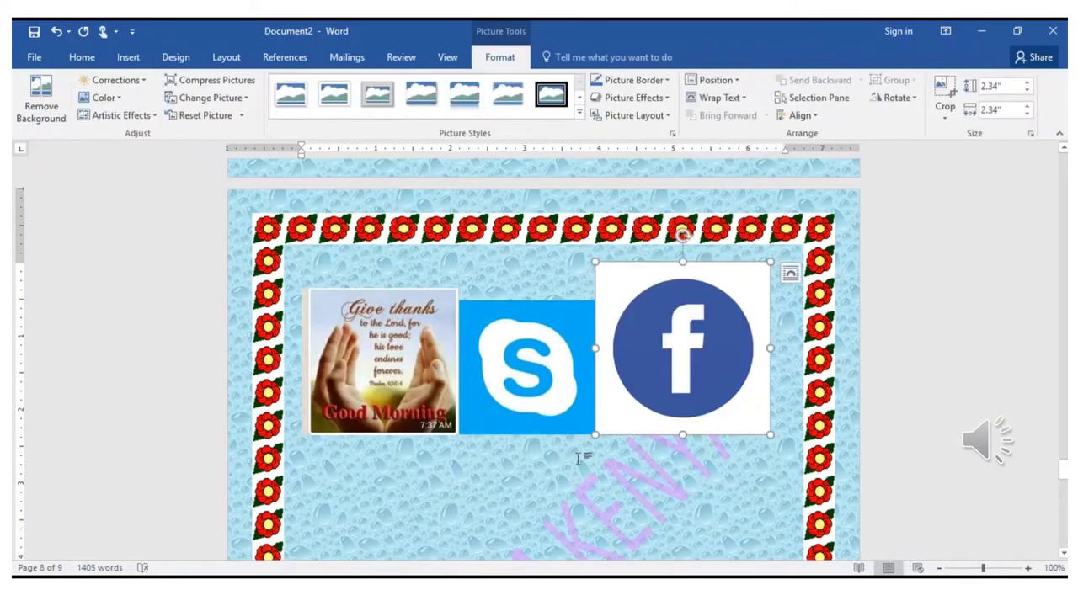
scroll(578, 447, "down", 5)
scroll(577, 435, "down", 5)
scroll(578, 432, "up", 8)
scroll(577, 428, "up", 2)
key("Tab")
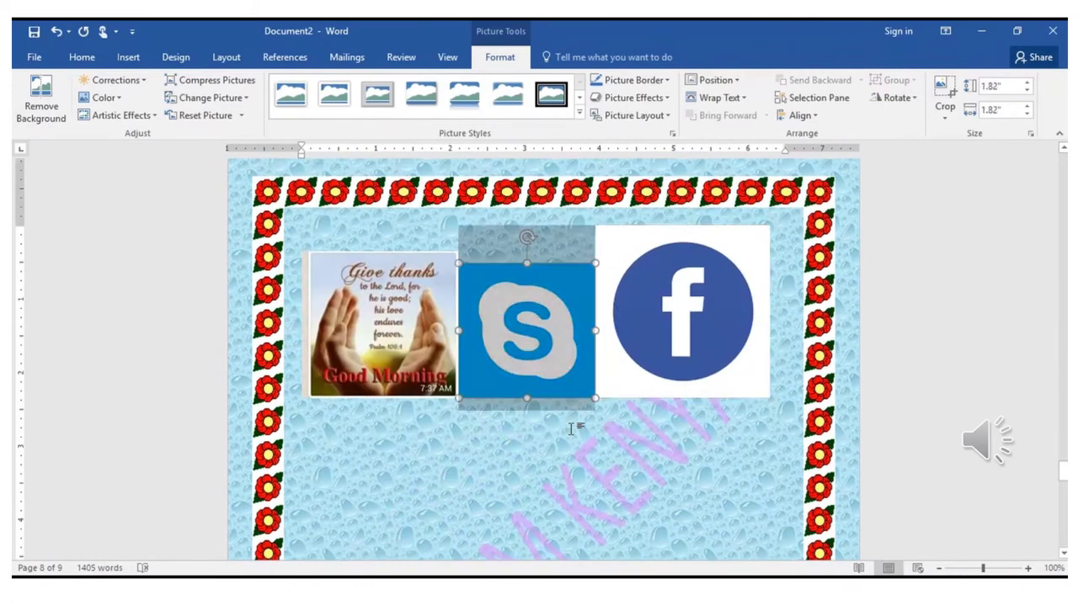
left_click(784, 381)
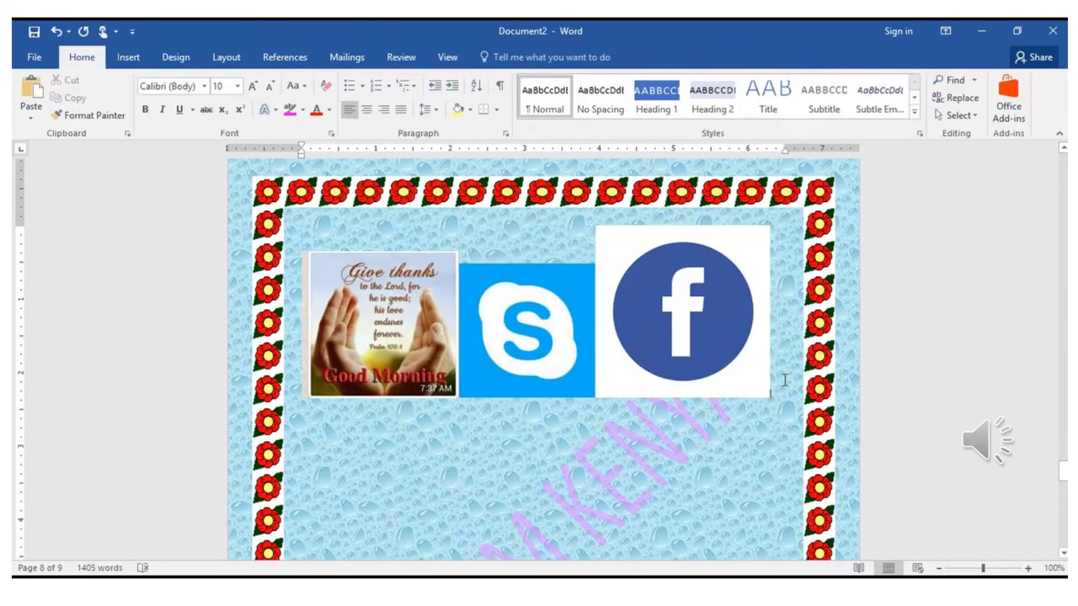
Step: Start a new line below the icons and insert the lion picture there
key("Return")
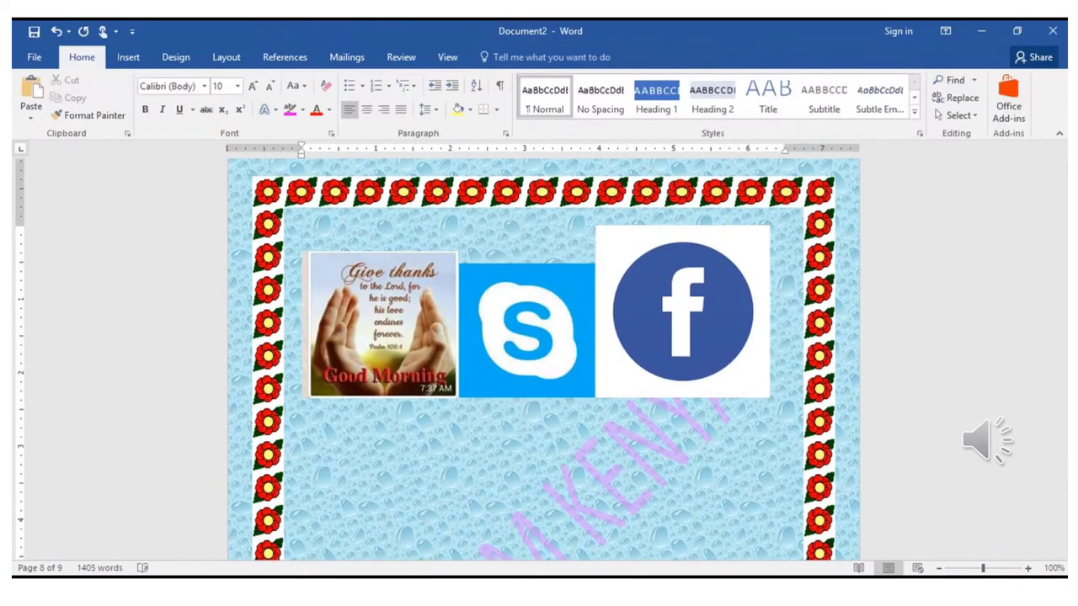
left_click(126, 56)
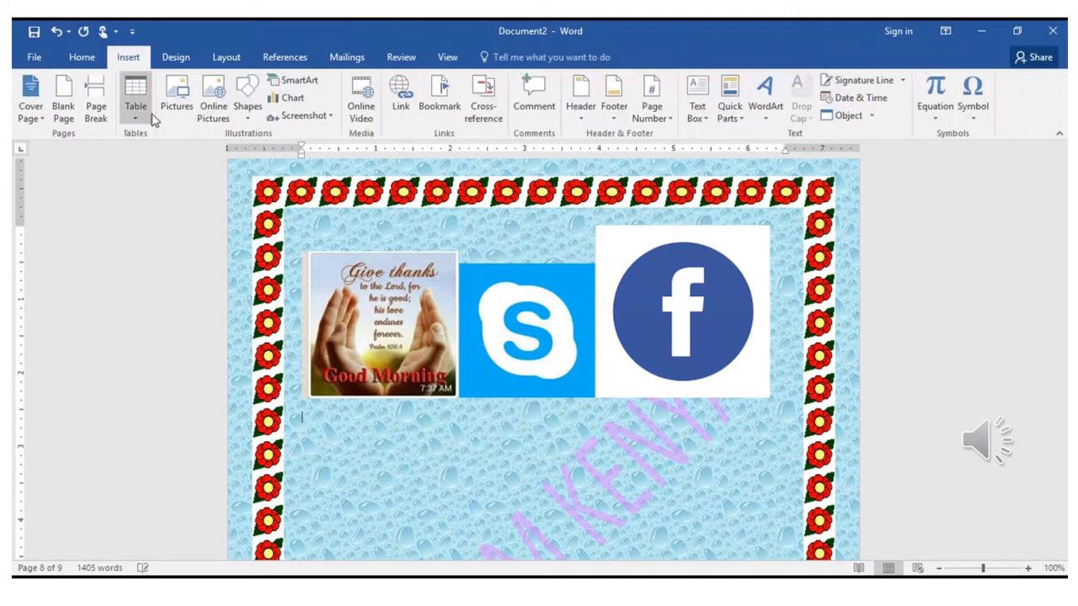
left_click(176, 97)
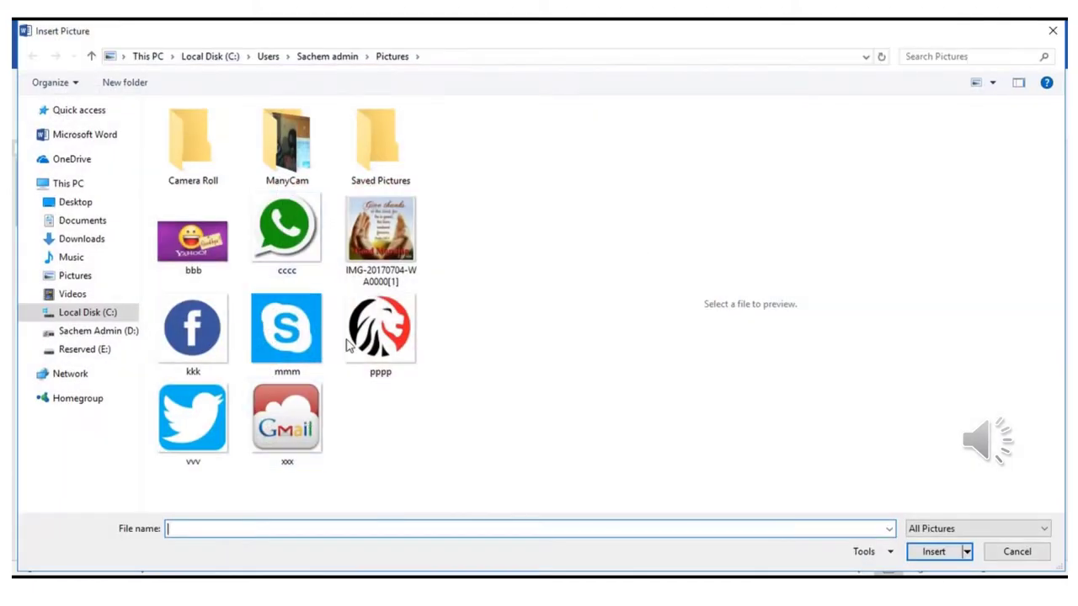
double_click(362, 339)
left_click(528, 455)
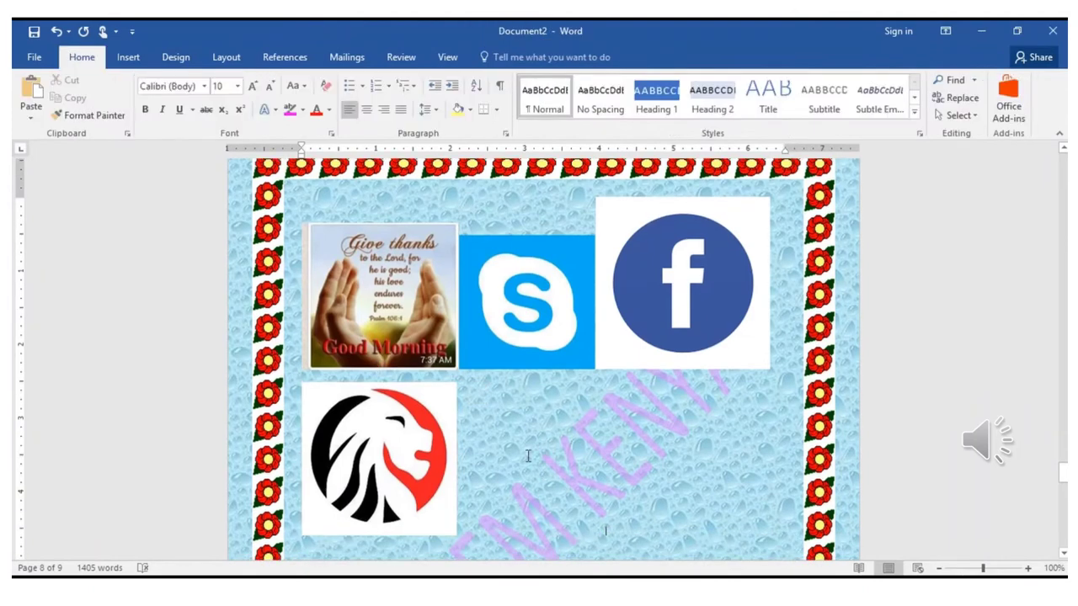
Step: Insert the Twitter picture and drag it beside the lion in the second row
left_click(128, 56)
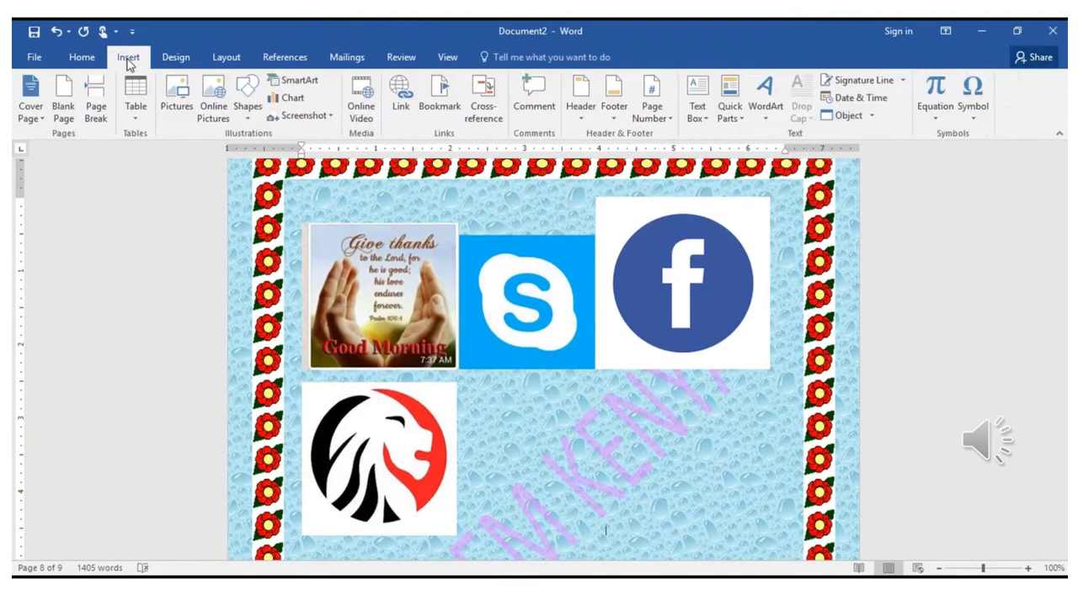
left_click(180, 107)
double_click(196, 419)
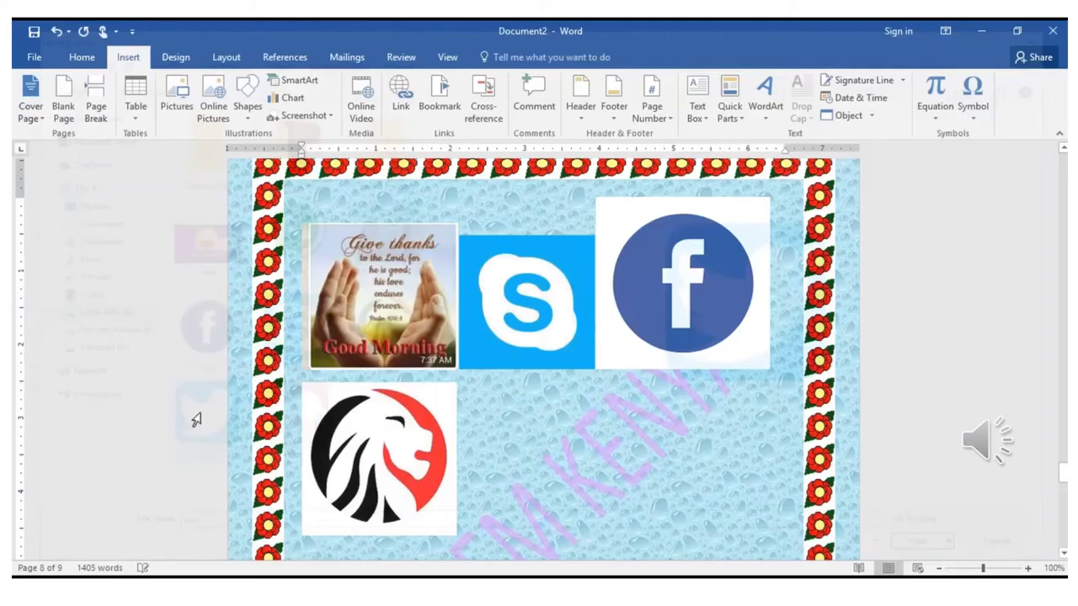
scroll(589, 355, "up", 2)
scroll(502, 355, "up", 3)
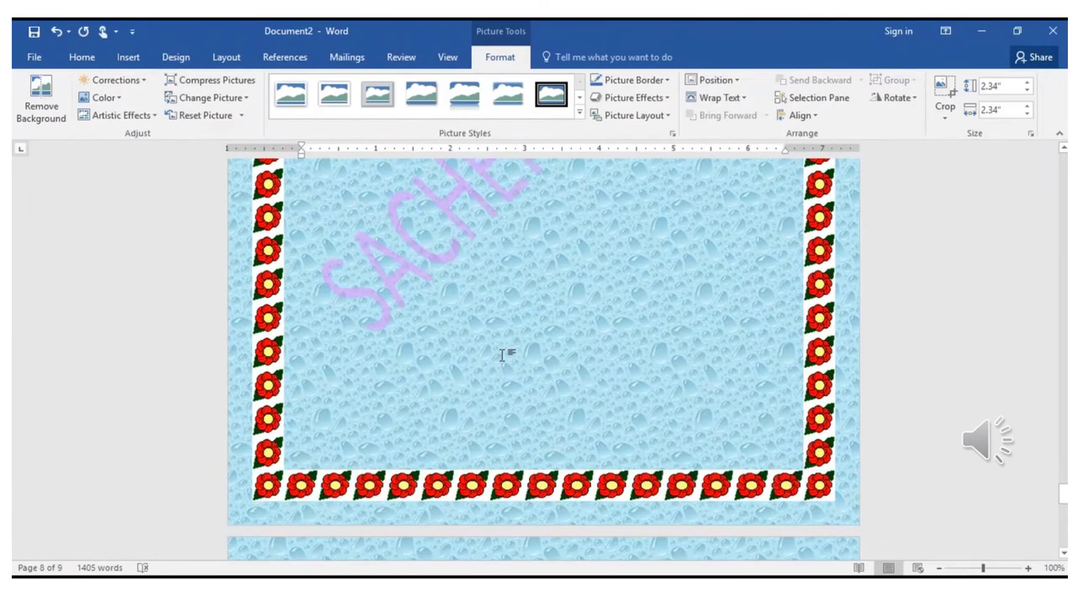
scroll(502, 355, "up", 4)
scroll(502, 355, "up", 3)
scroll(504, 352, "down", 3)
scroll(505, 347, "down", 7)
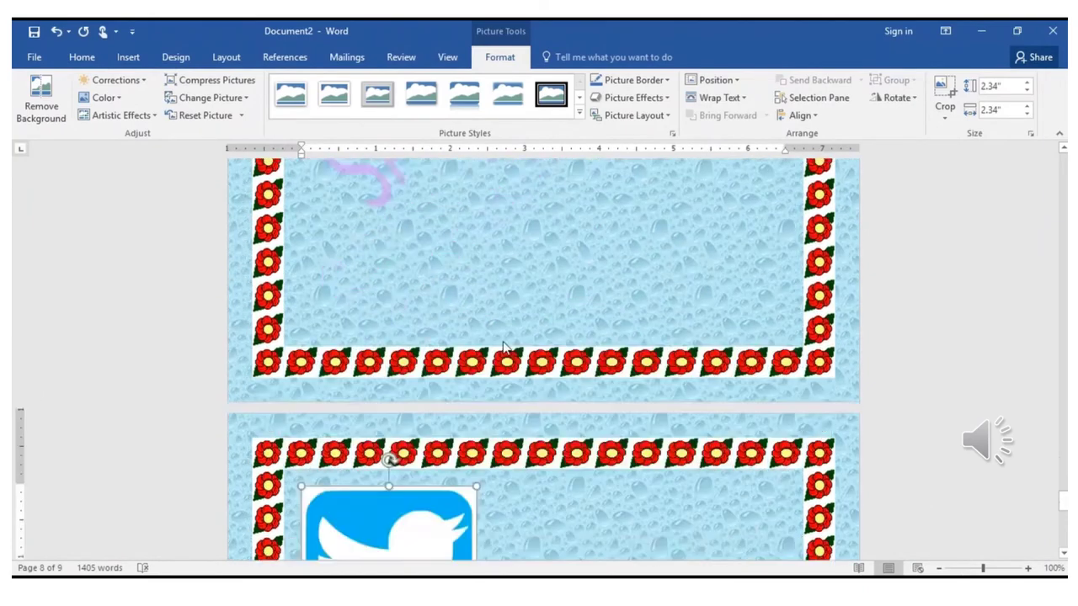
scroll(504, 347, "down", 3)
mouse_move(464, 394)
left_mouse_down()
mouse_move(450, 267)
mouse_move(488, 251)
left_mouse_up()
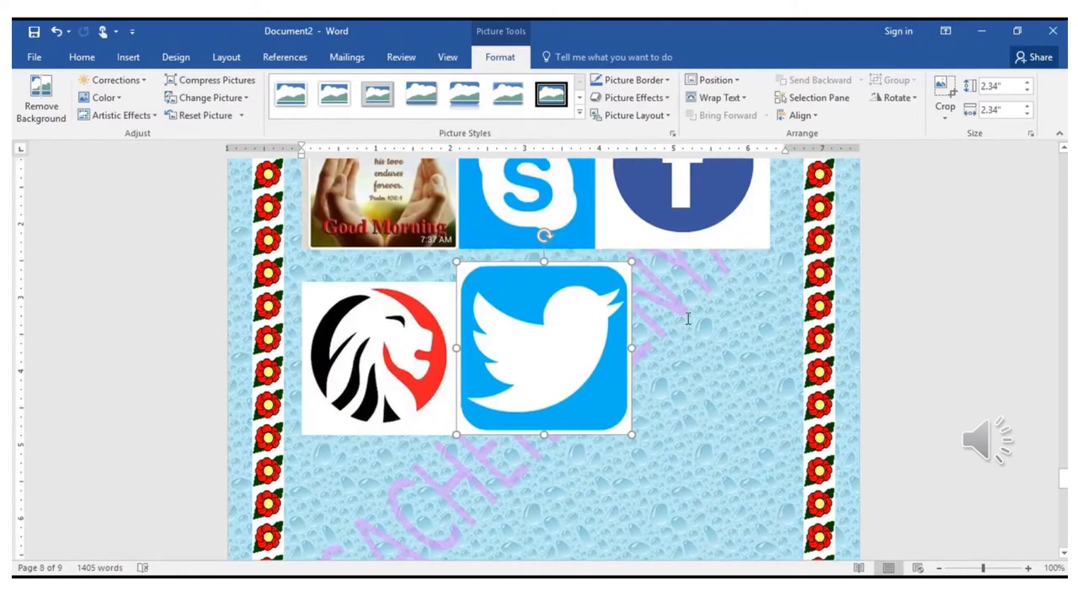
left_click(687, 319)
scroll(681, 320, "up", 3)
scroll(636, 407, "up", 3)
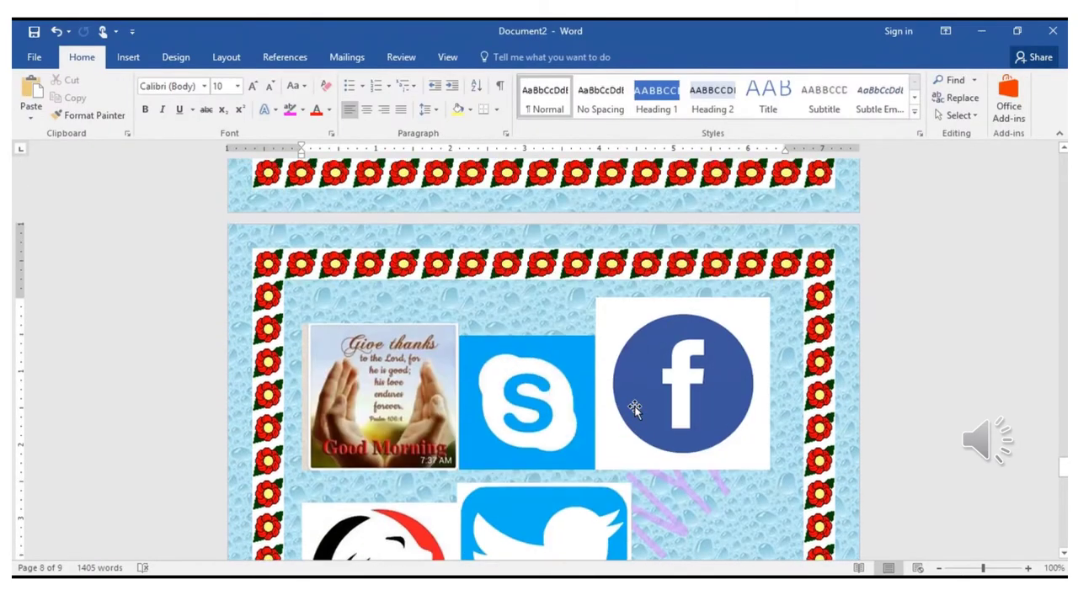
scroll(647, 430, "down", 2)
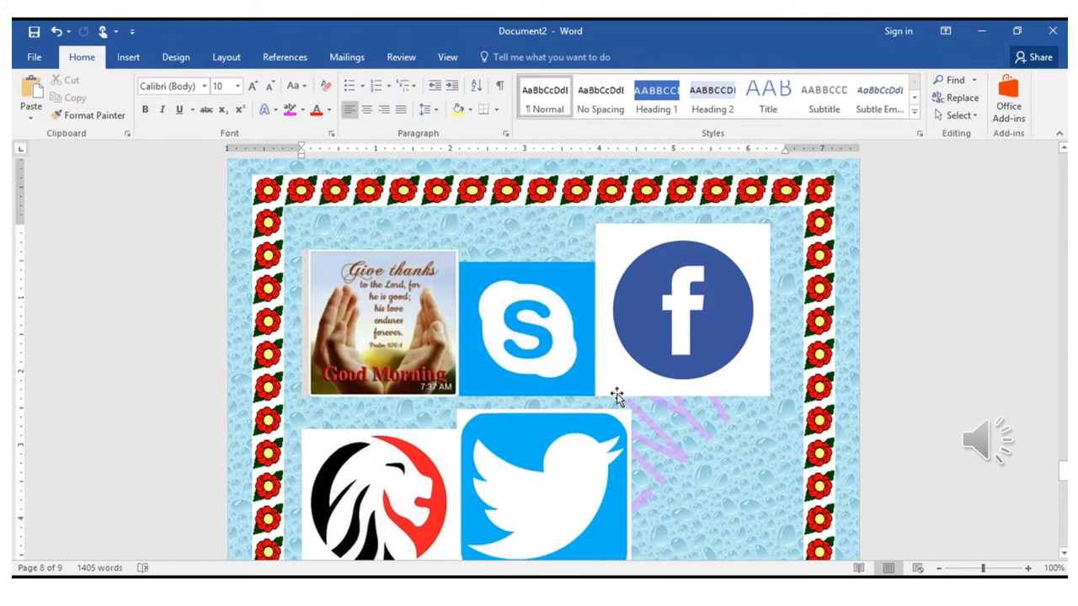
left_click(673, 320)
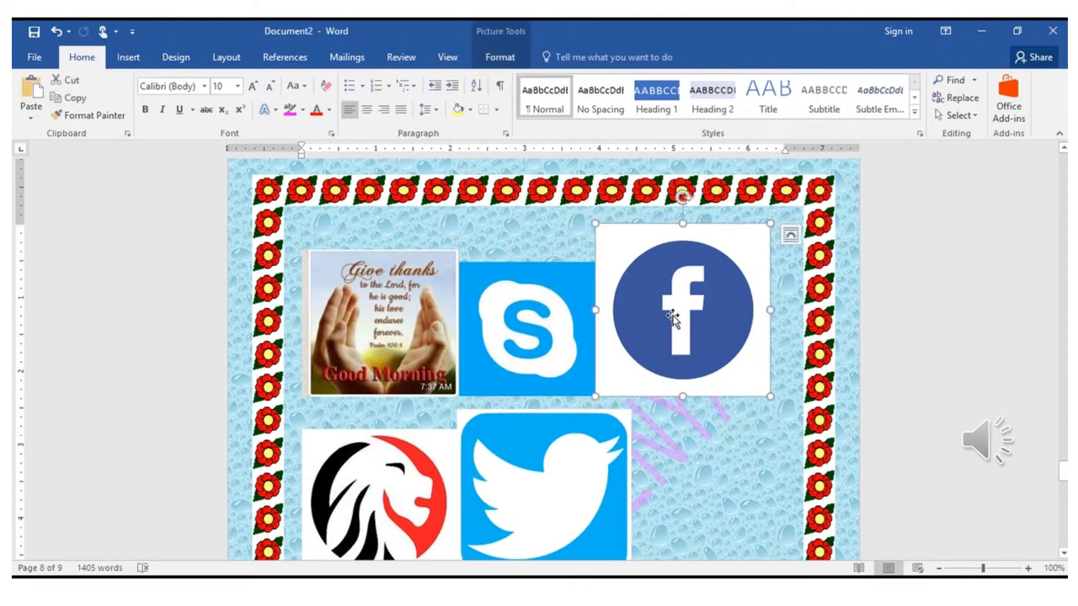
Step: Give the Facebook picture the Metal Oval style and a blue border
left_click(501, 59)
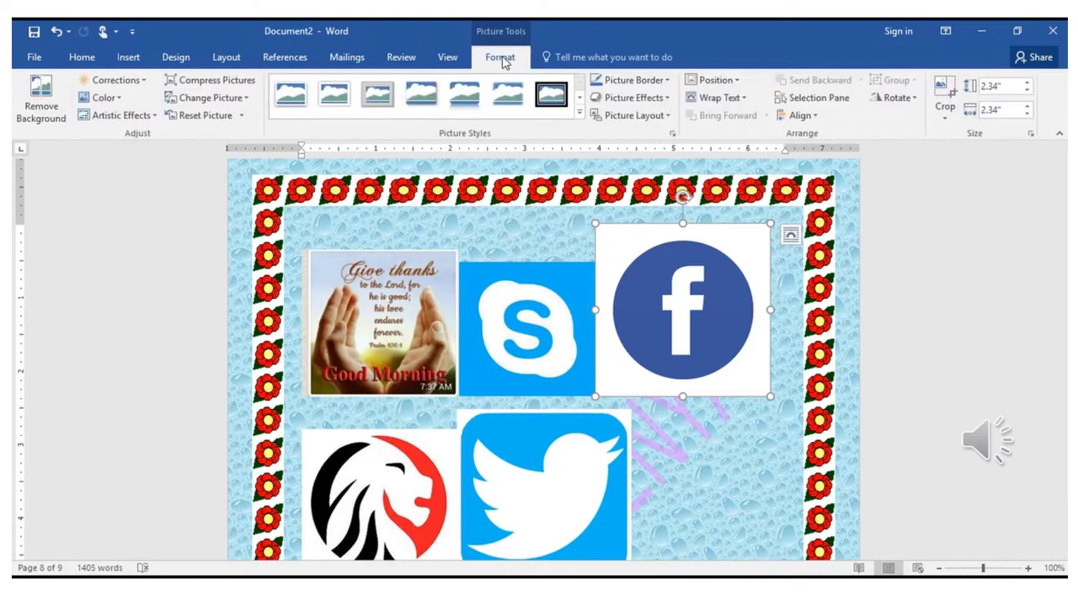
left_click(579, 112)
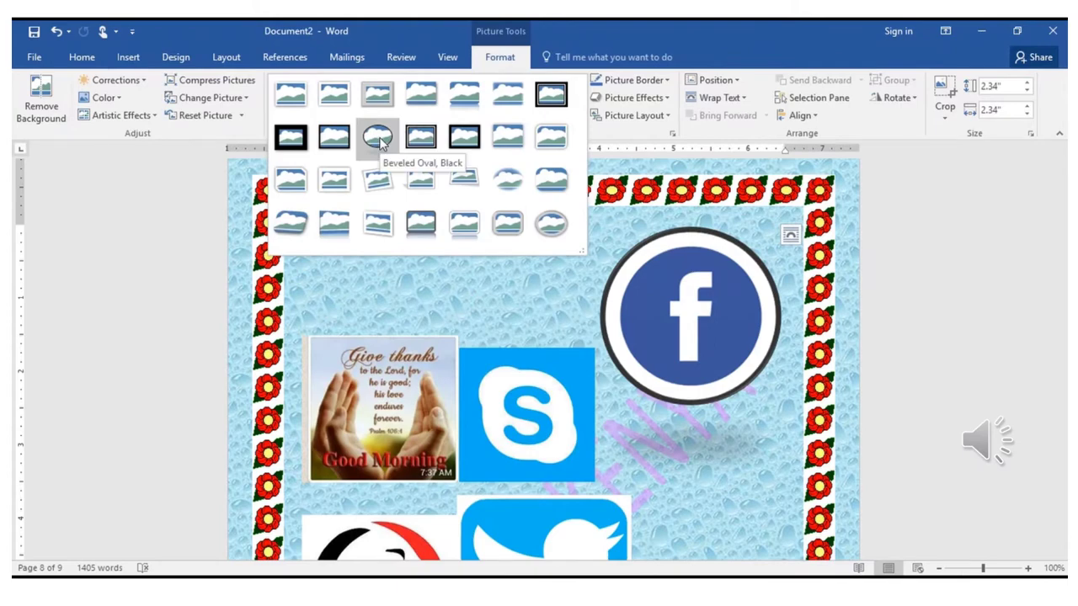
left_click(549, 224)
scroll(467, 491, "down", 3)
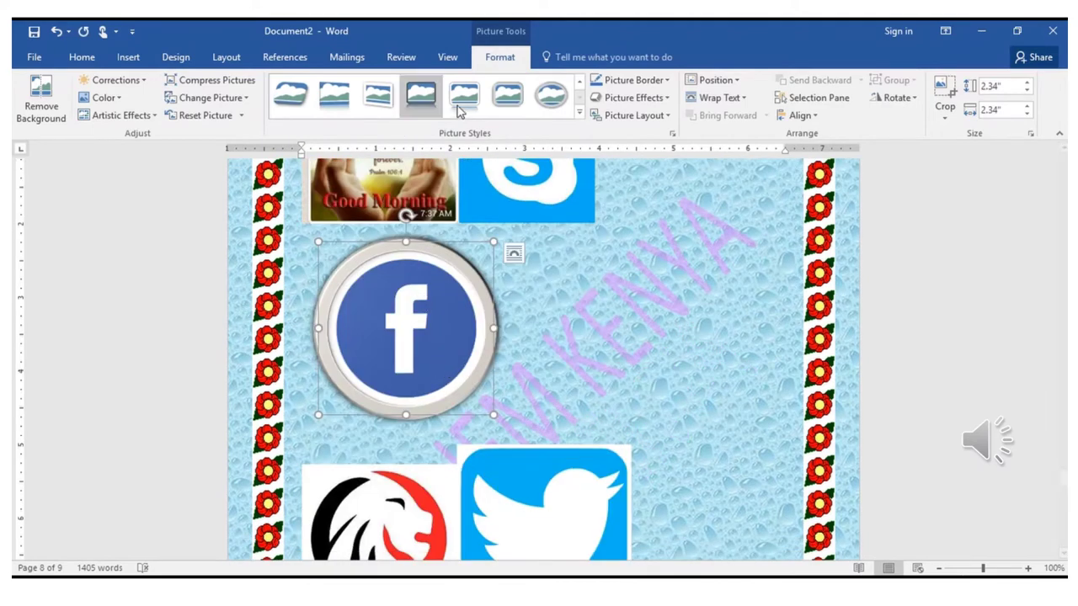
left_click(666, 80)
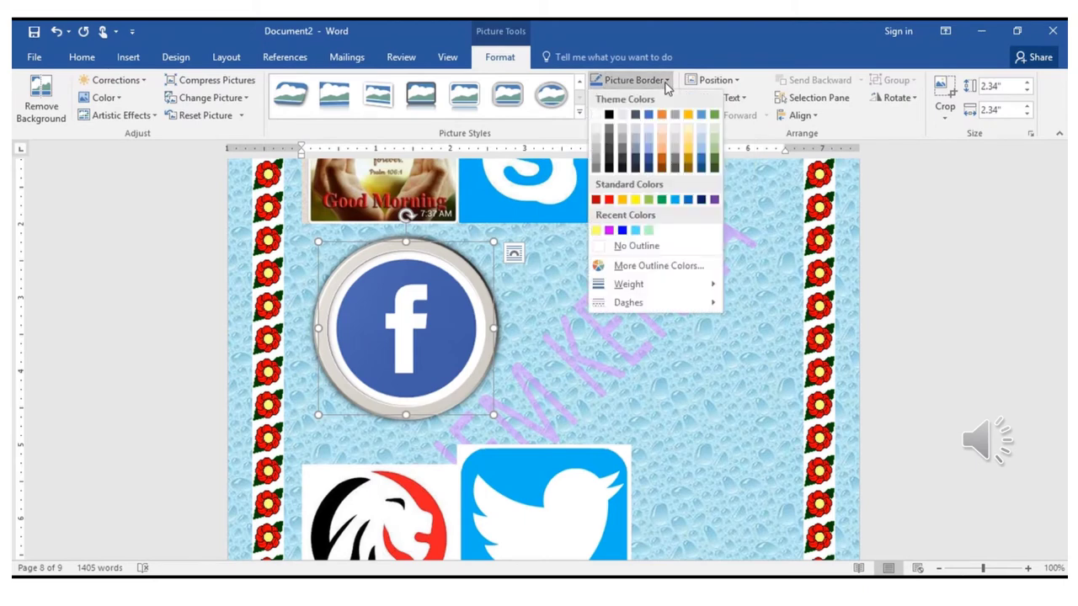
left_click(622, 231)
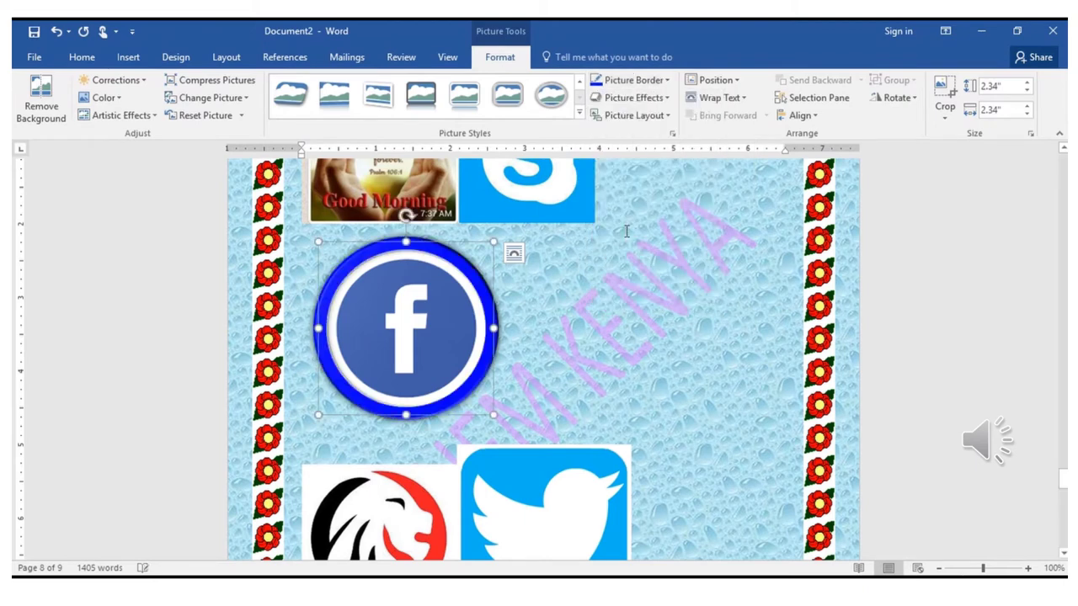
Step: Give the Skype picture a rounded metal frame and a blue border
left_click(543, 216)
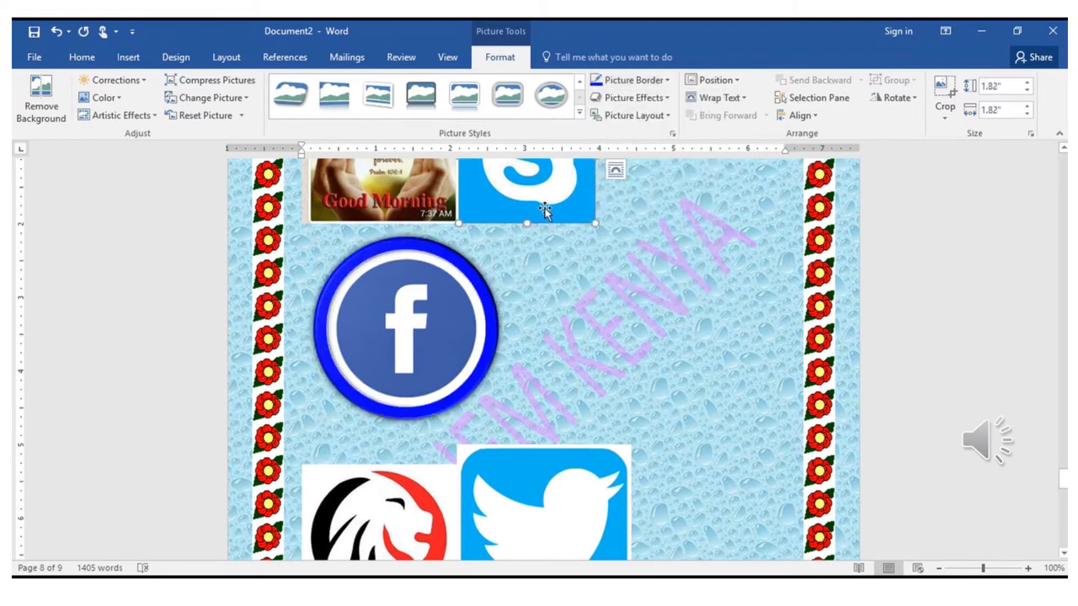
scroll(543, 212, "up", 3)
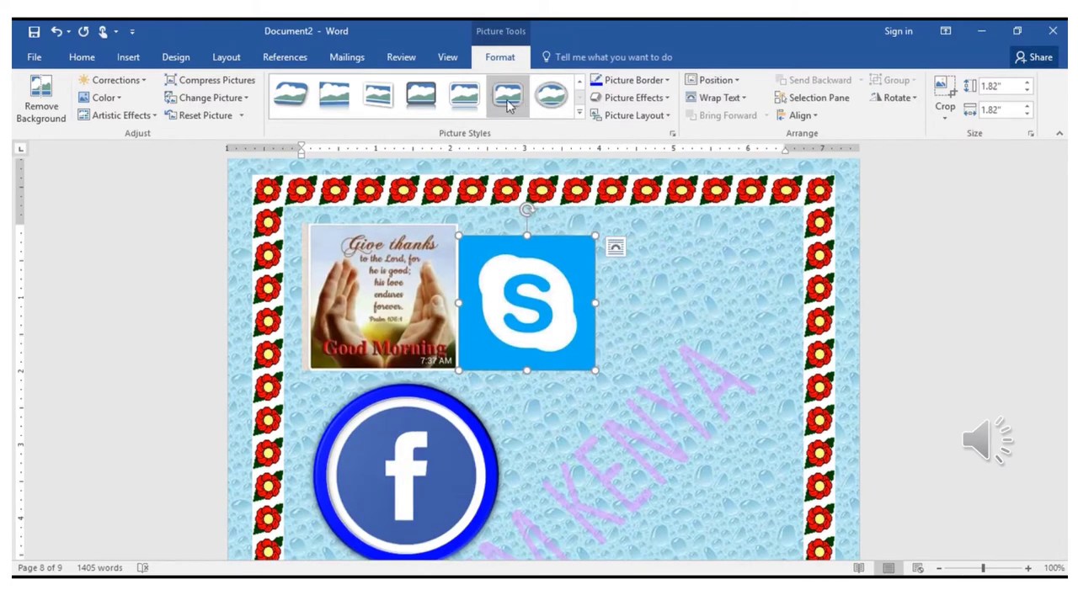
left_click(508, 101)
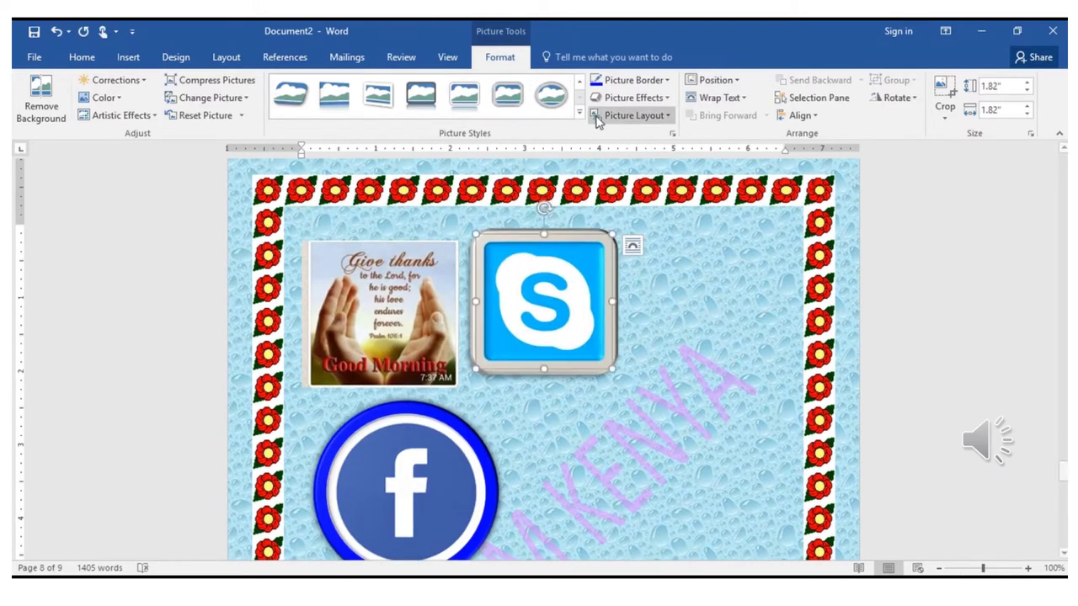
left_click(632, 81)
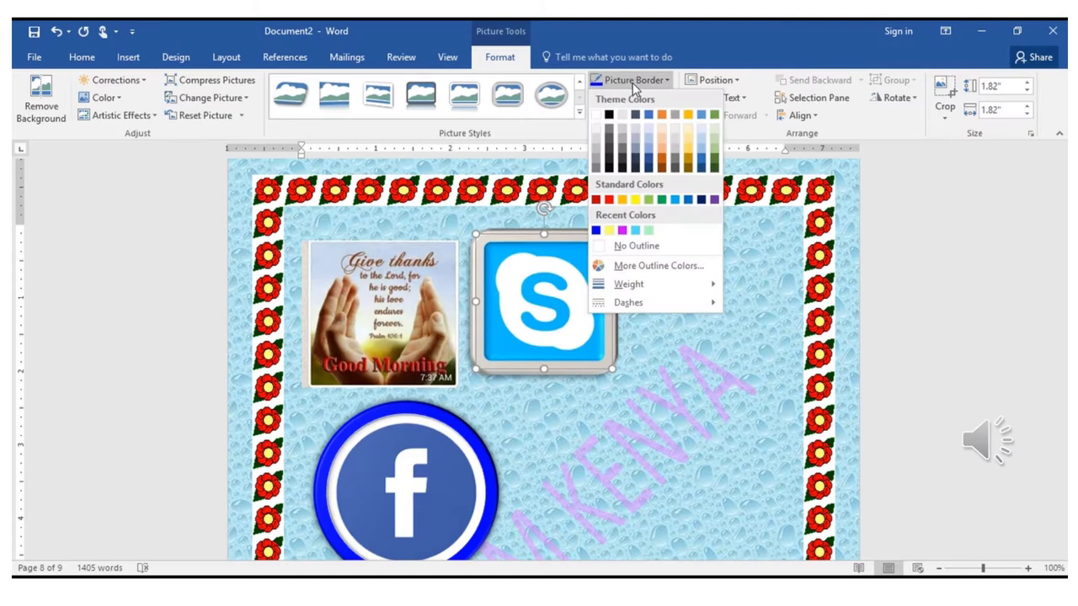
left_click(634, 231)
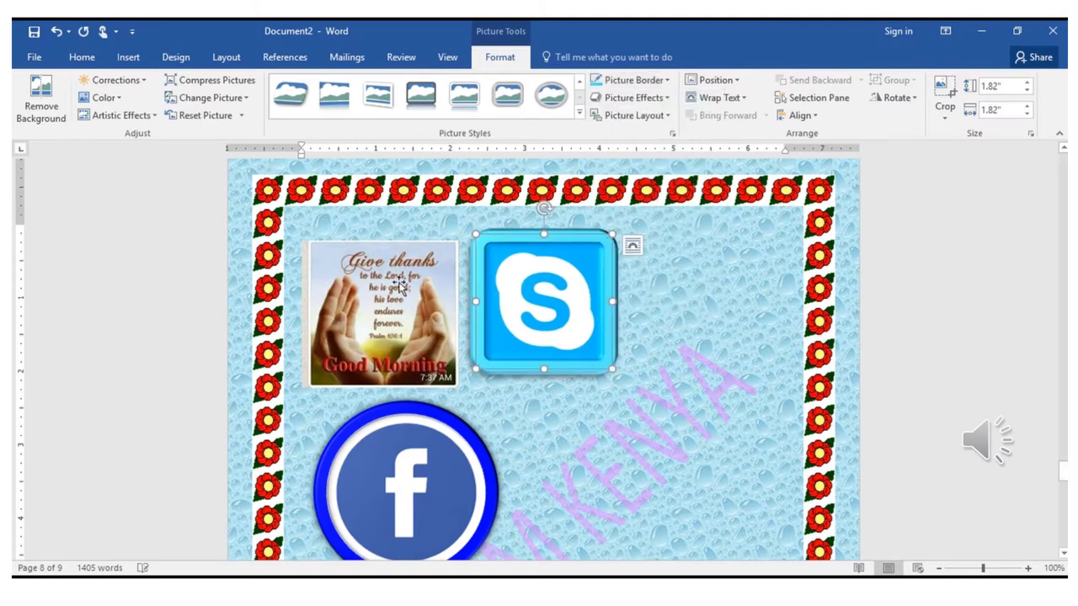
Step: Apply the white Reflected Bevel style and a yellow border to the Good Morning picture
left_click(399, 252)
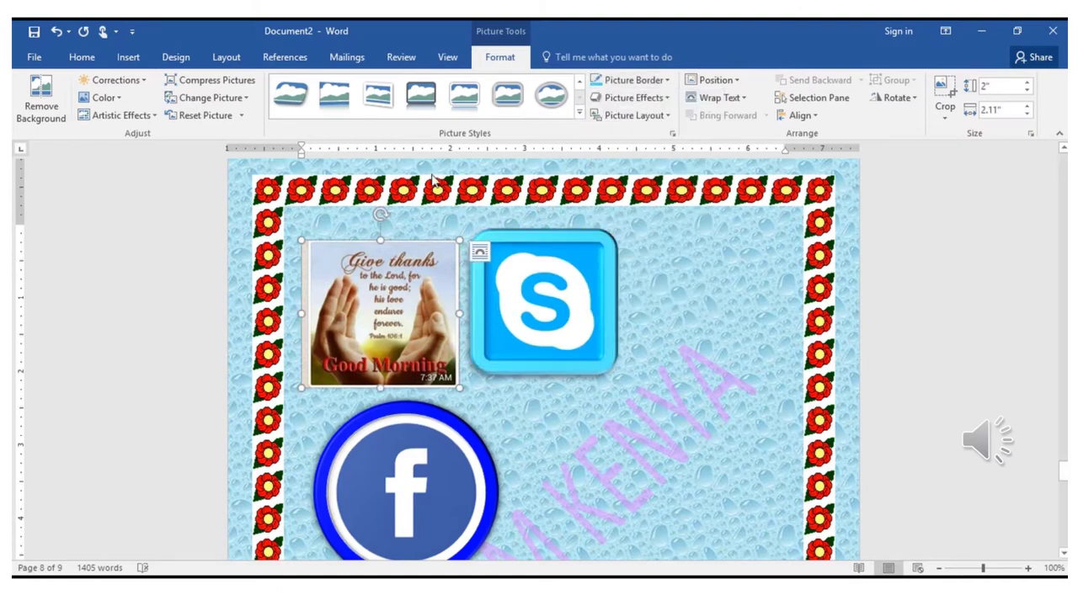
left_click(579, 112)
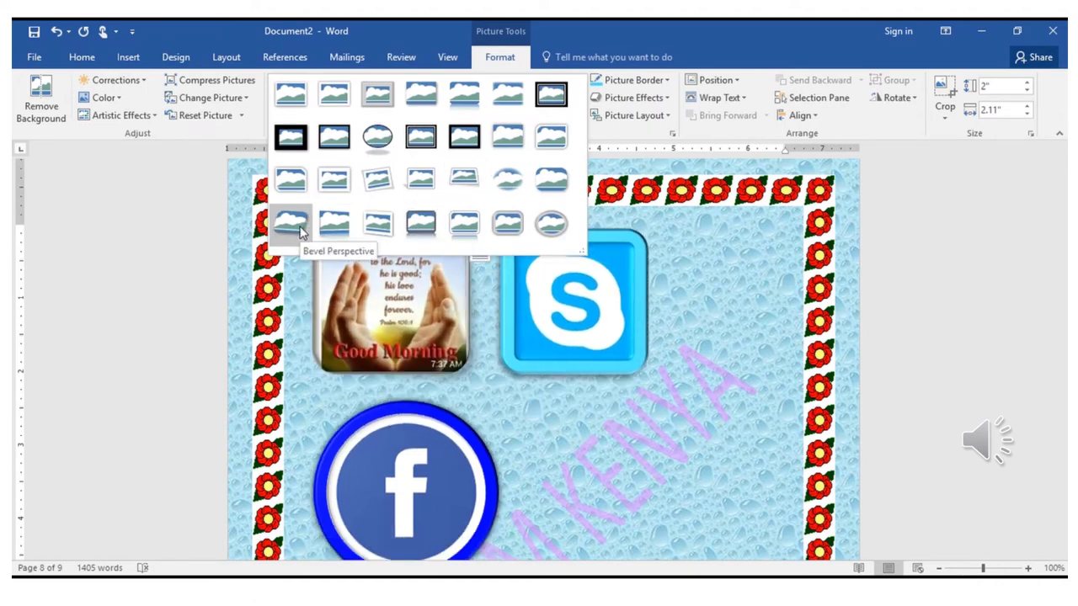
left_click(453, 228)
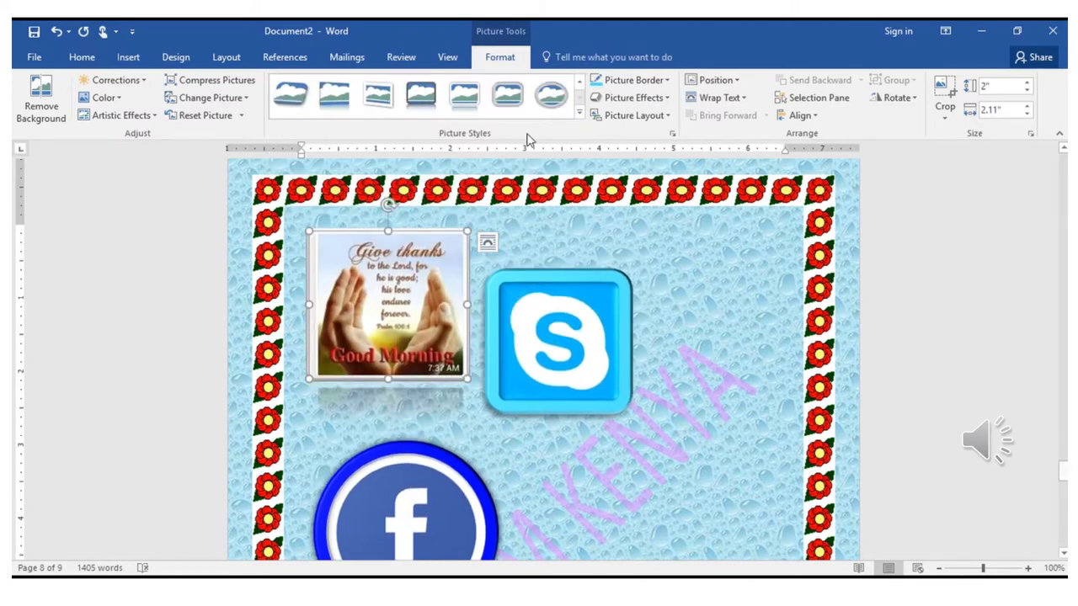
left_click(639, 82)
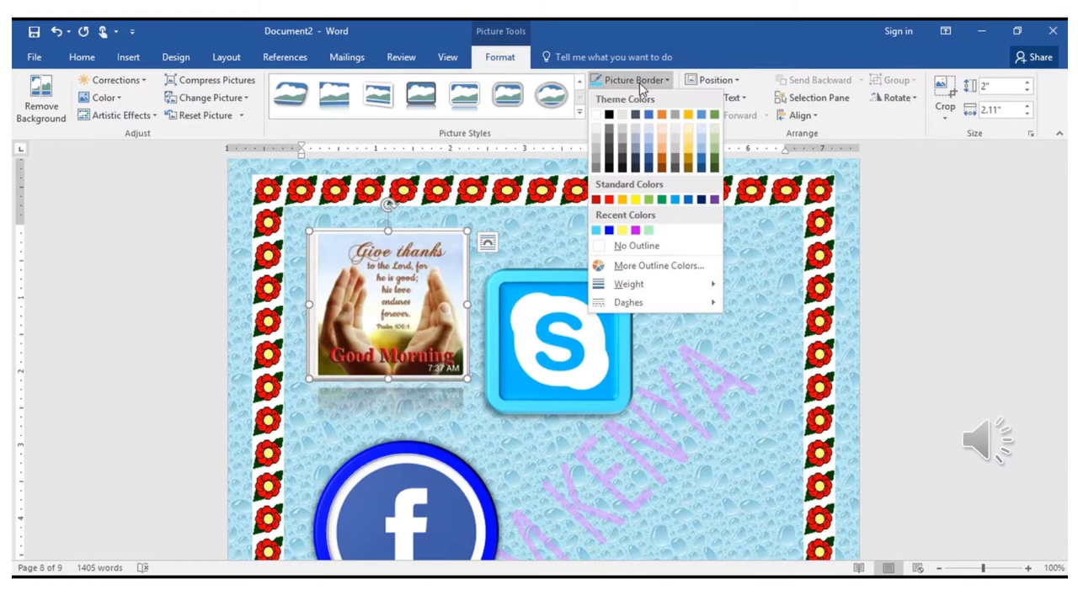
left_click(636, 201)
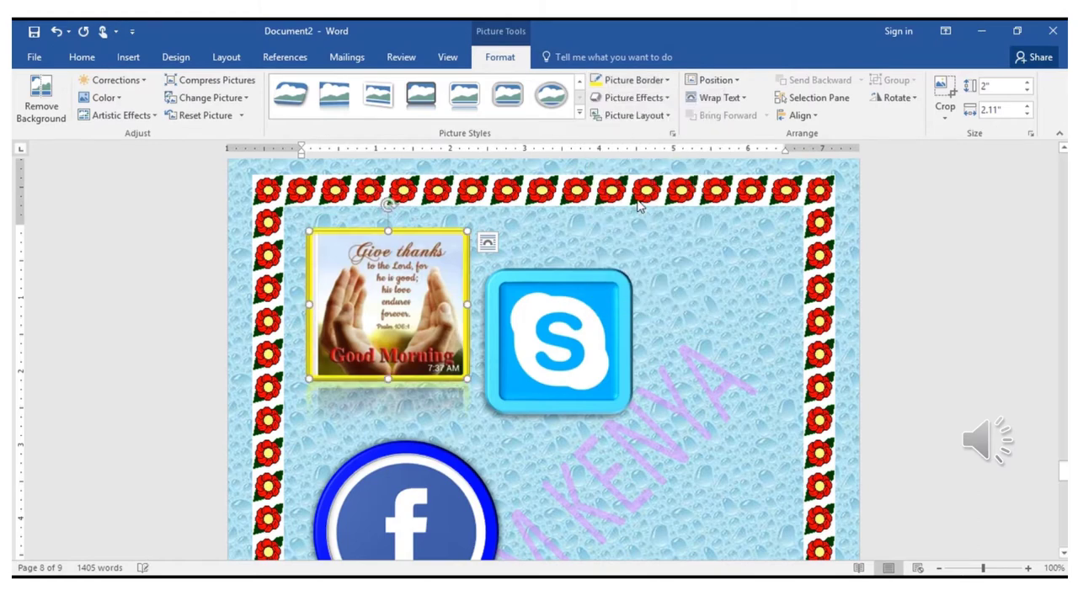
left_click(723, 344)
scroll(702, 308, "down", 8)
scroll(703, 308, "down", 1)
Step: Give the Twitter picture a dark-outlined oval picture style with a shadow
left_click(601, 320)
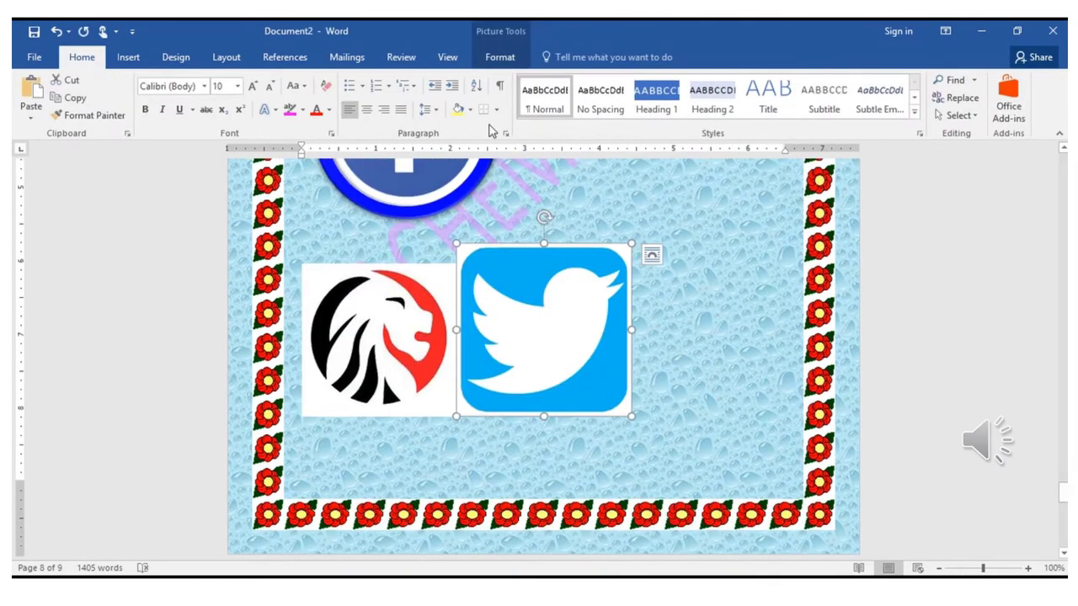
left_click(500, 59)
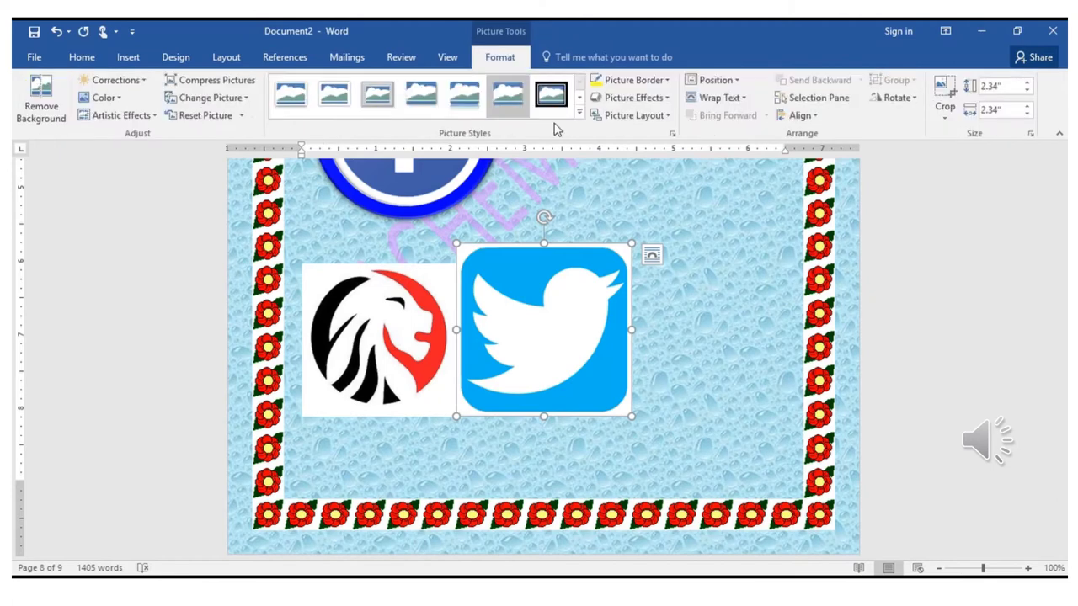
left_click(577, 119)
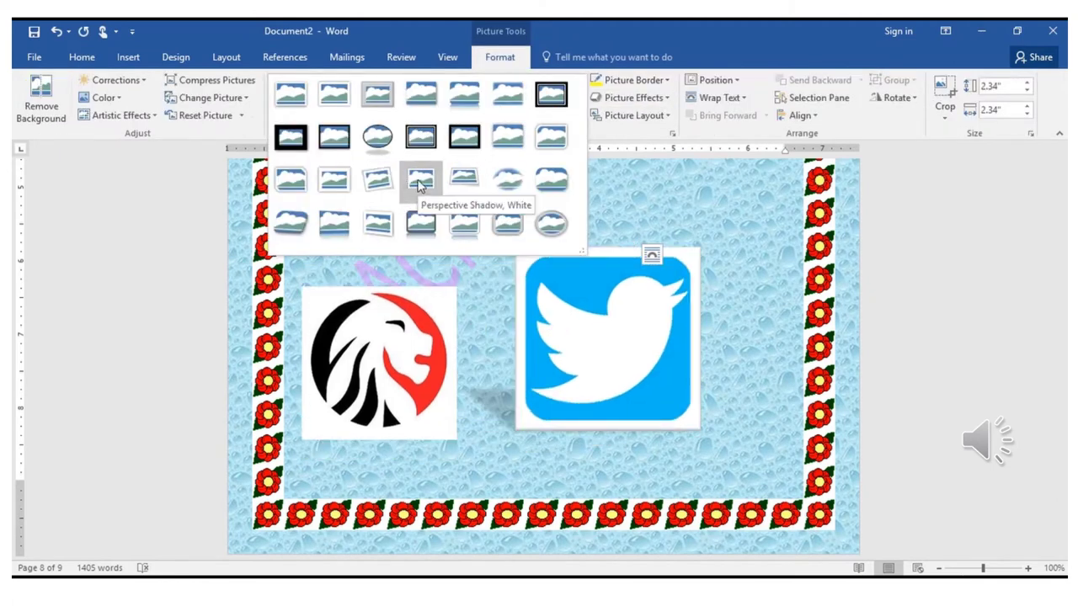
left_click(376, 140)
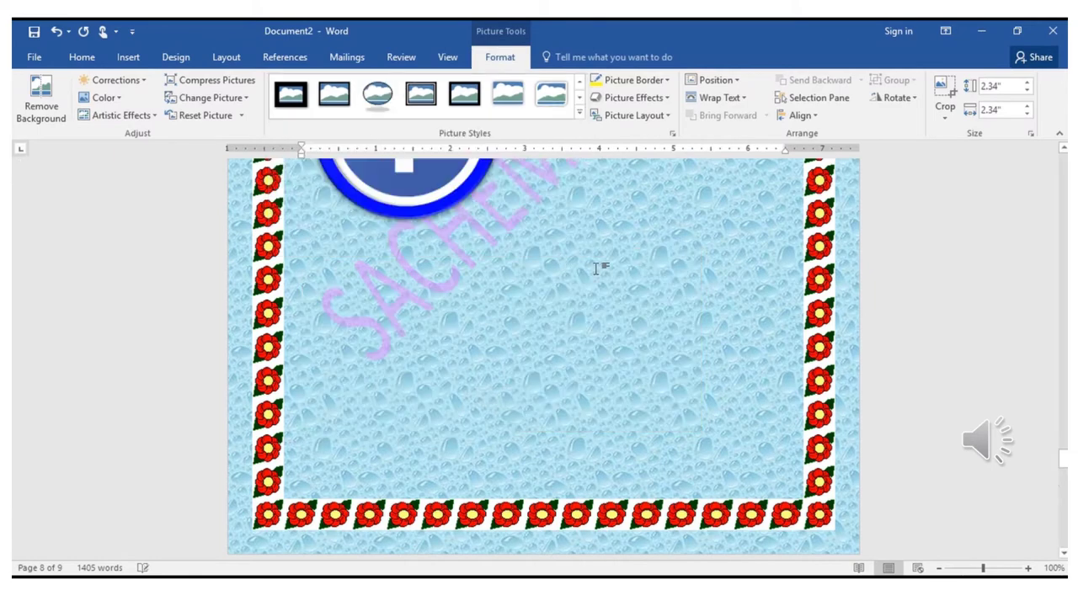
scroll(600, 267, "up", 3)
scroll(595, 268, "up", 3)
scroll(594, 252, "down", 5)
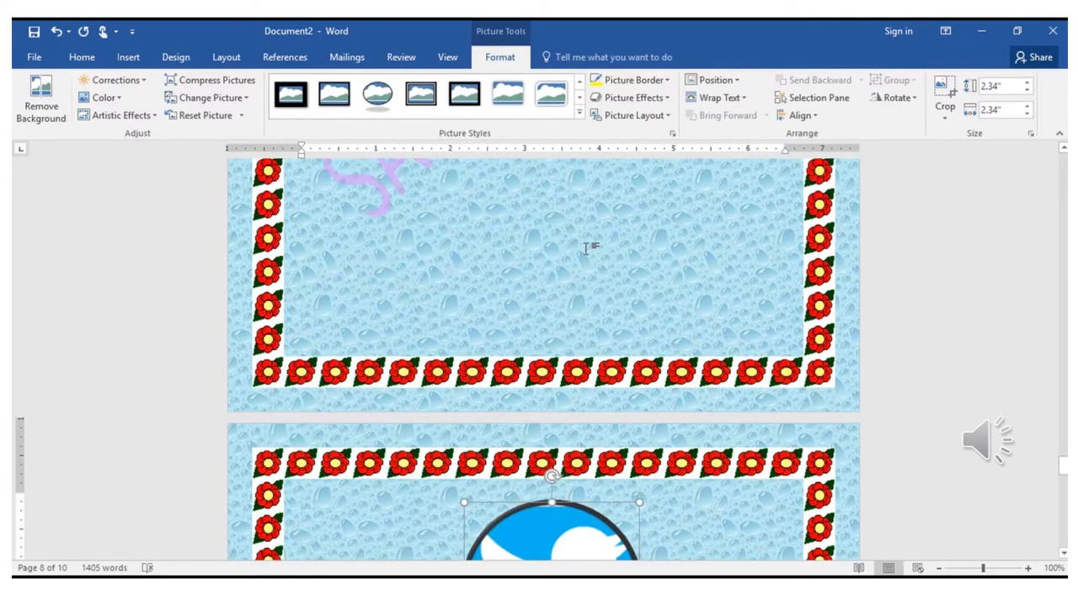
scroll(590, 241, "down", 5)
scroll(558, 180, "down", 1)
Step: Give the lion picture the round silver Metal Oval bevelled frame
left_click(387, 330)
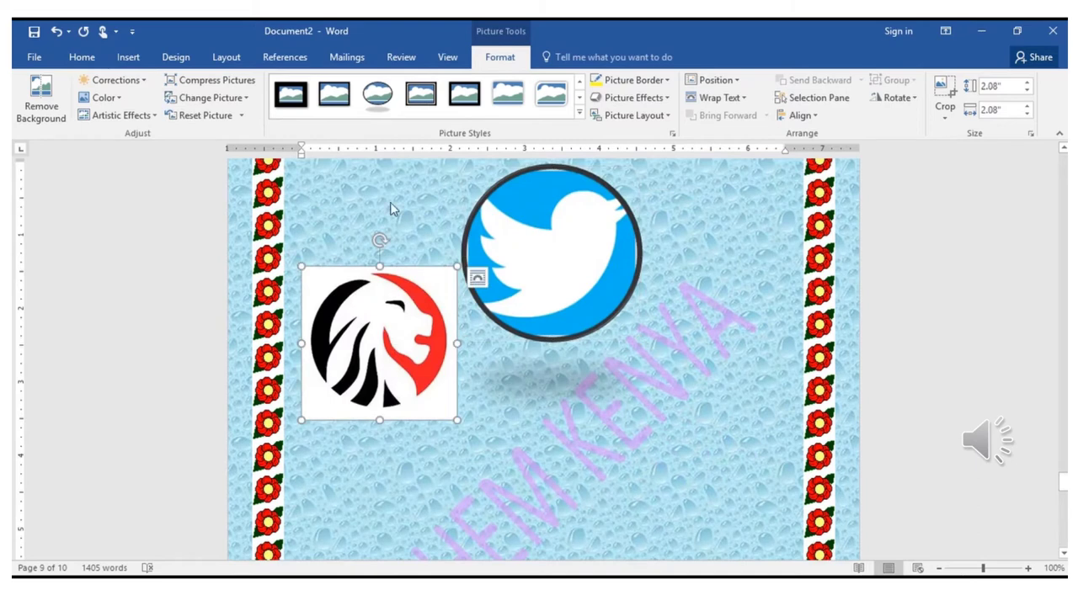
left_click(580, 115)
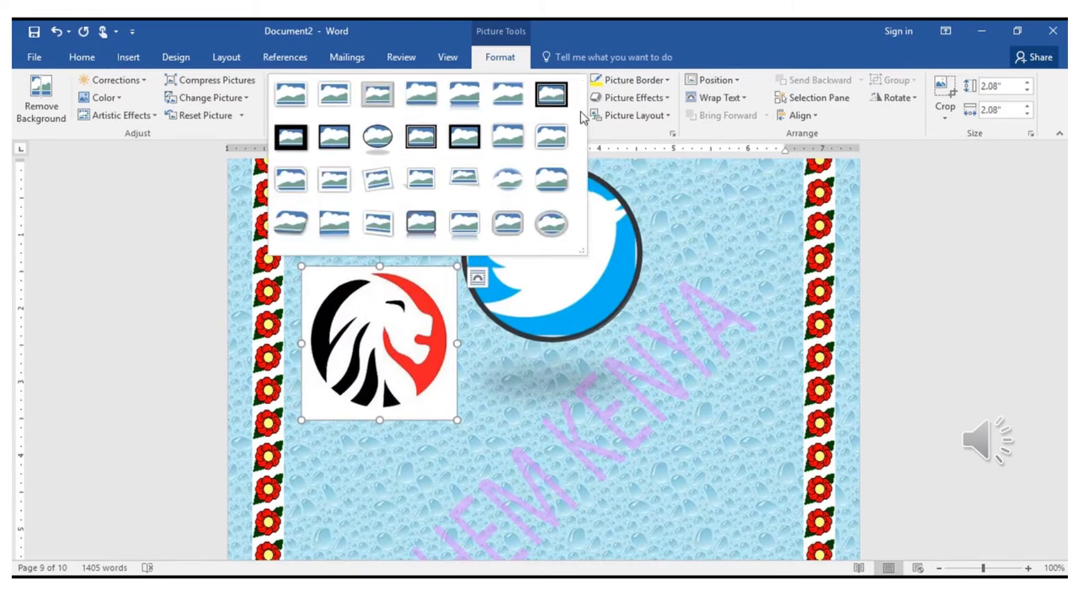
left_click(549, 226)
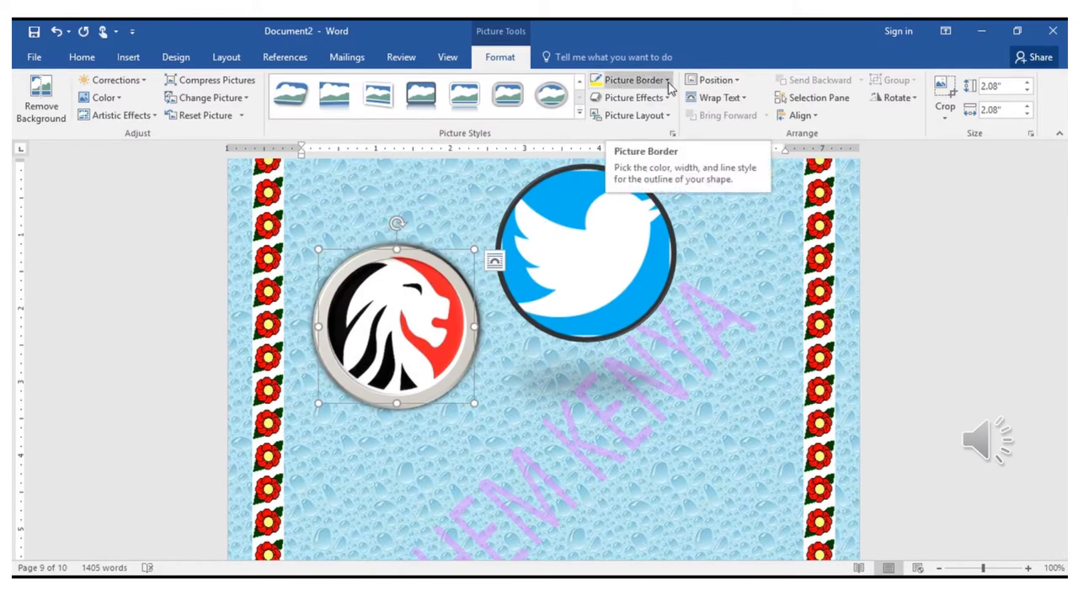
left_click(637, 247)
left_click(638, 247)
scroll(640, 242, "up", 1)
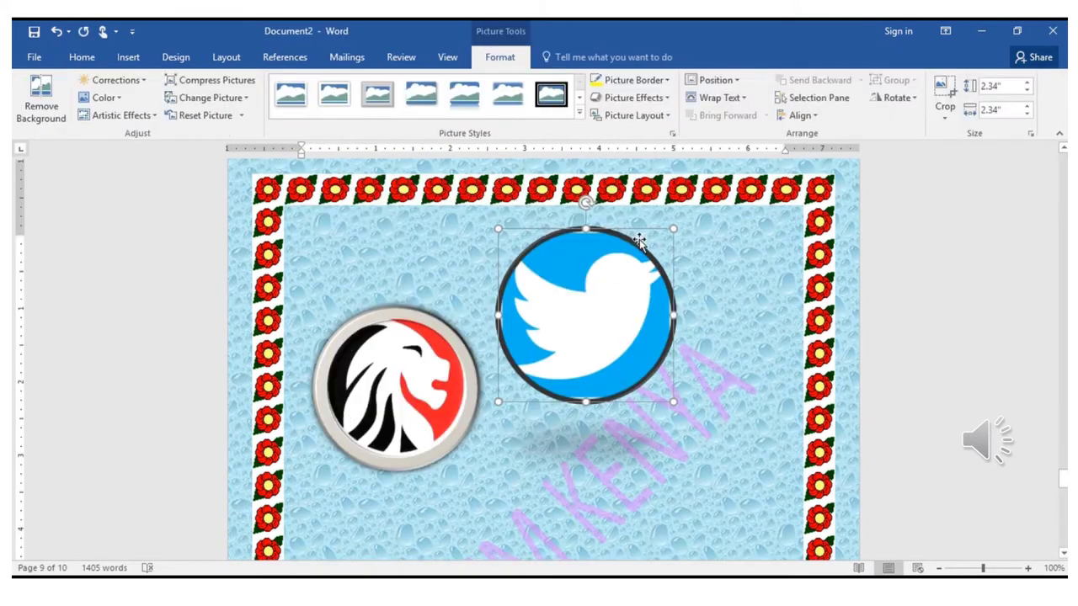
scroll(640, 242, "up", 1)
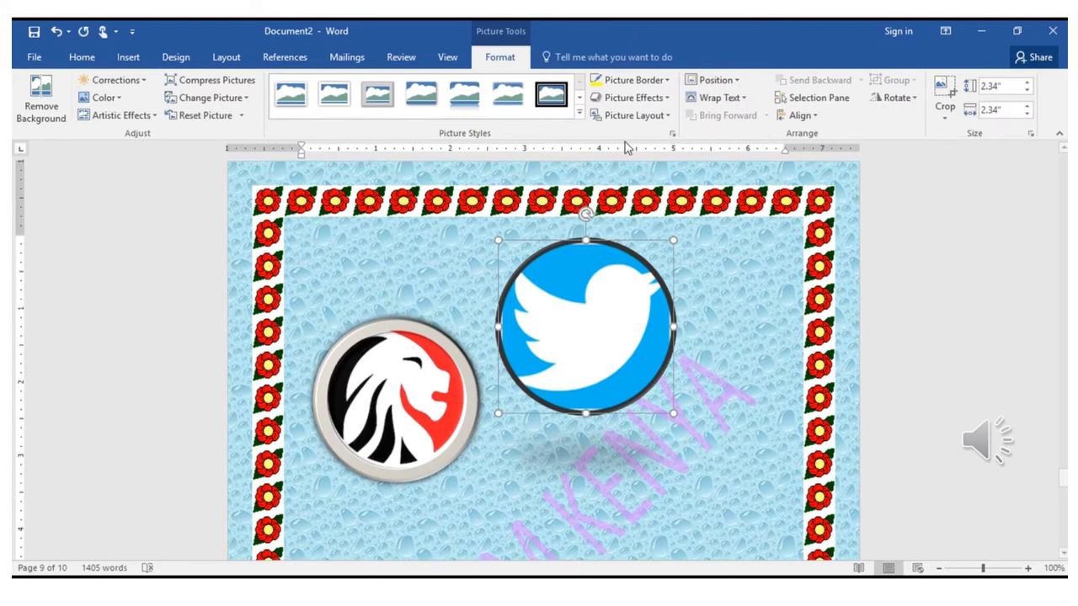
Step: Apply a 3-D preset effect to the Twitter picture and Preset 12 to the lion picture
left_click(665, 99)
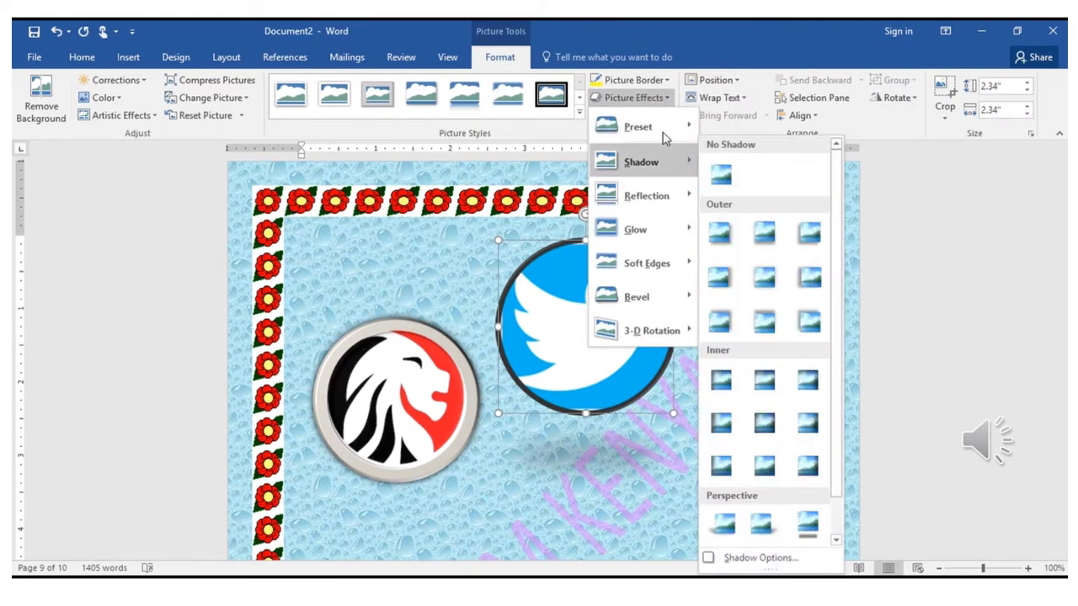
mouse_move(638, 126)
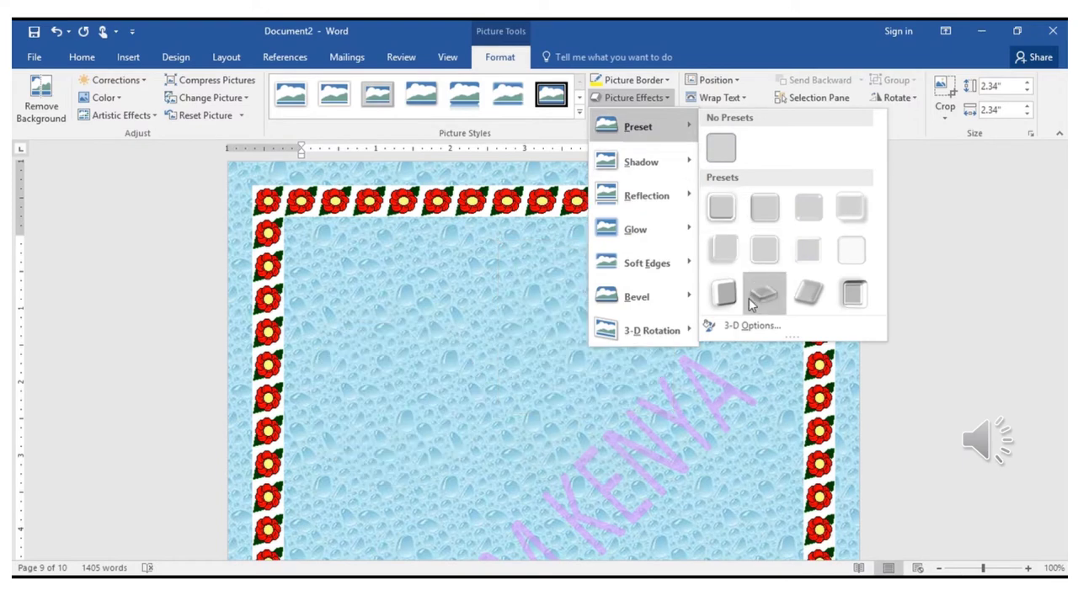
left_click(720, 251)
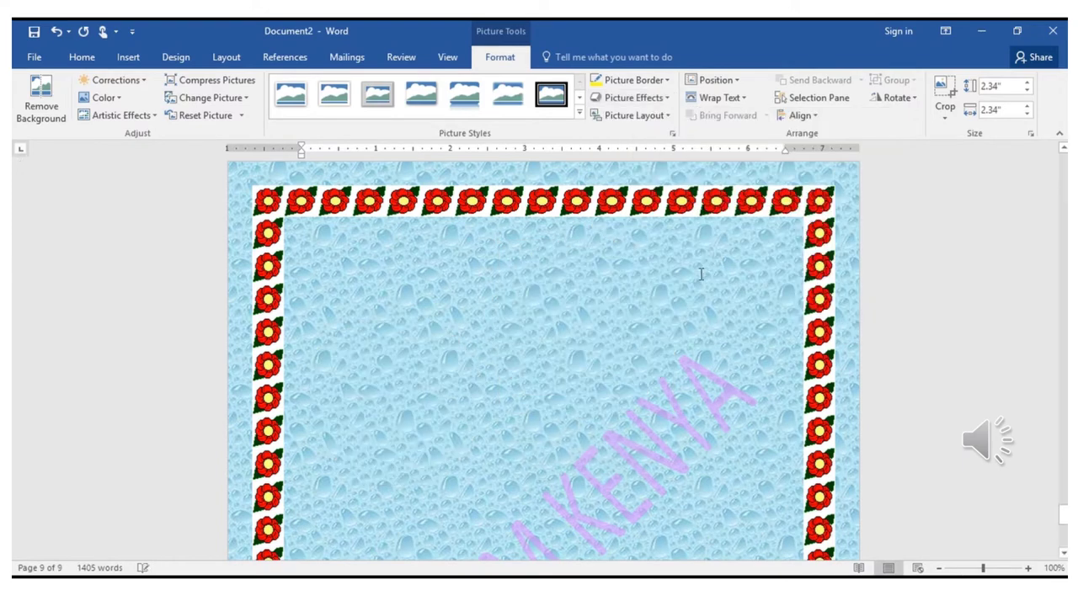
scroll(697, 280, "down", 10)
scroll(711, 268, "up", 1)
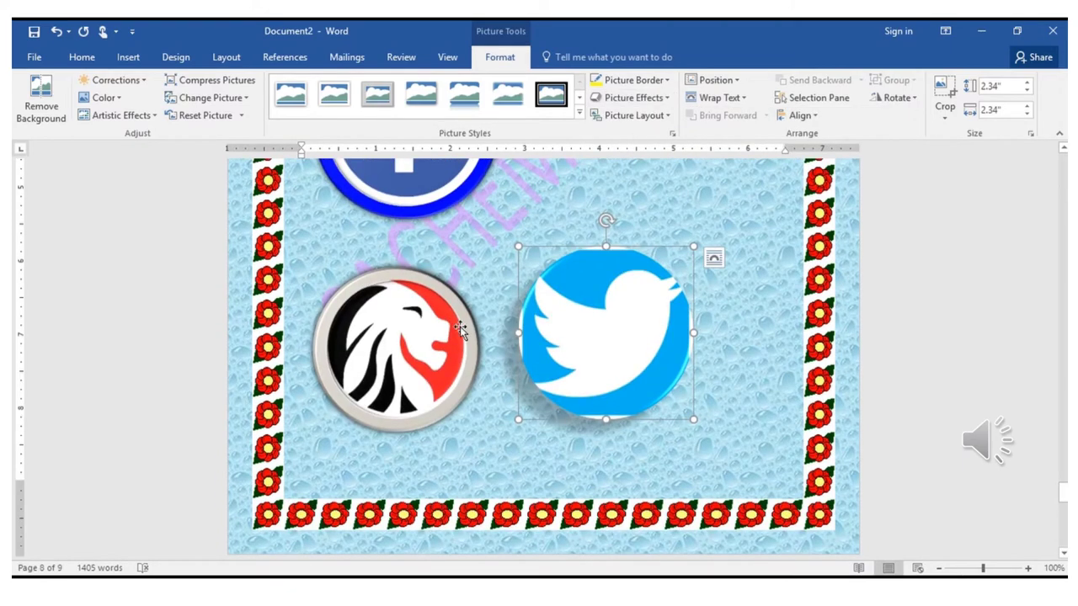
left_click(416, 321)
left_click(637, 97)
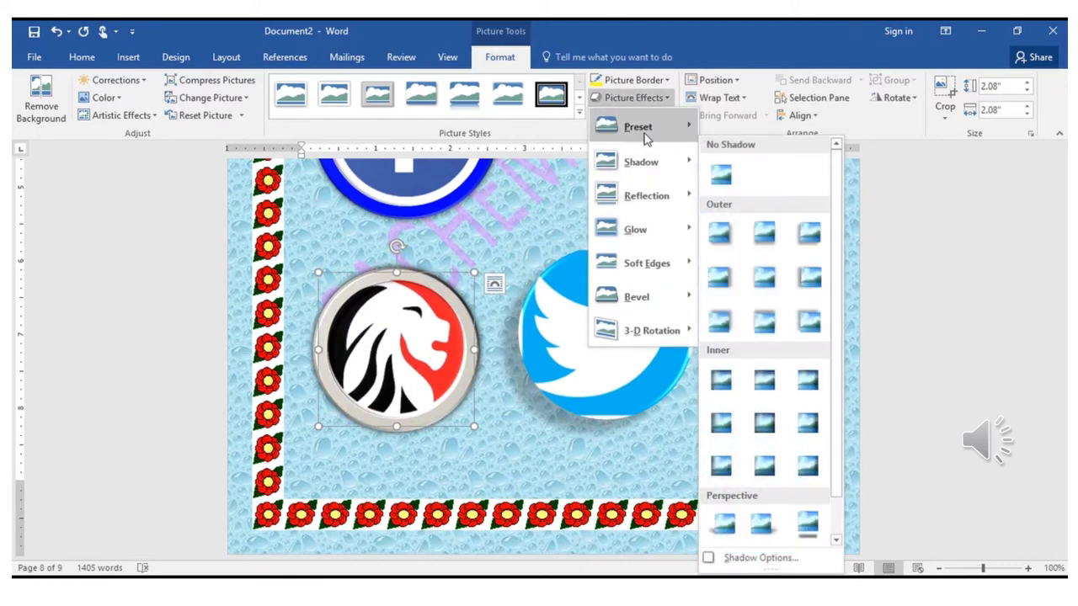
mouse_move(637, 127)
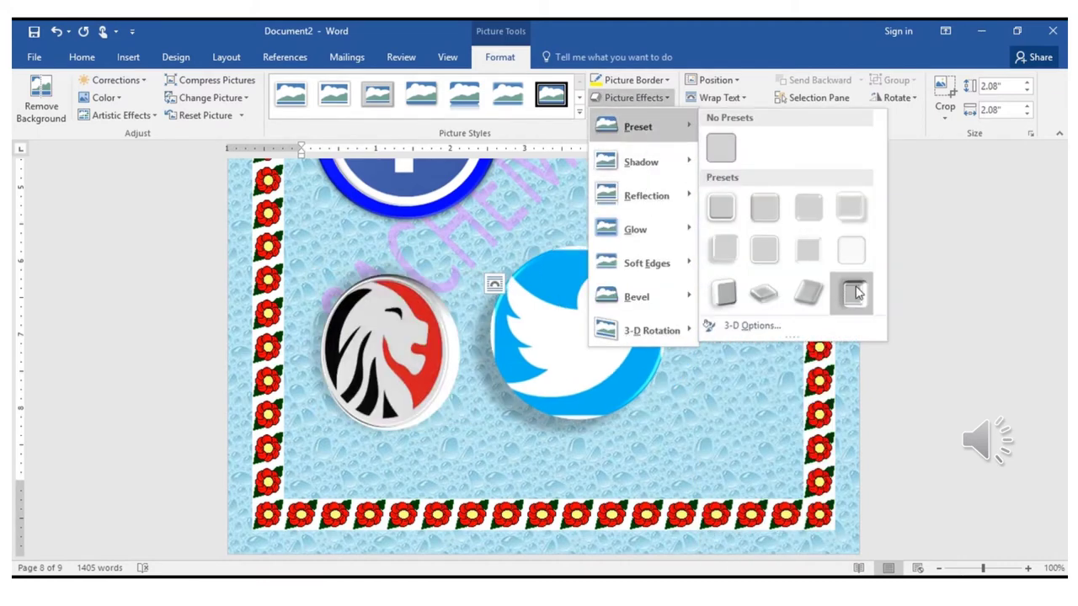
left_click(855, 292)
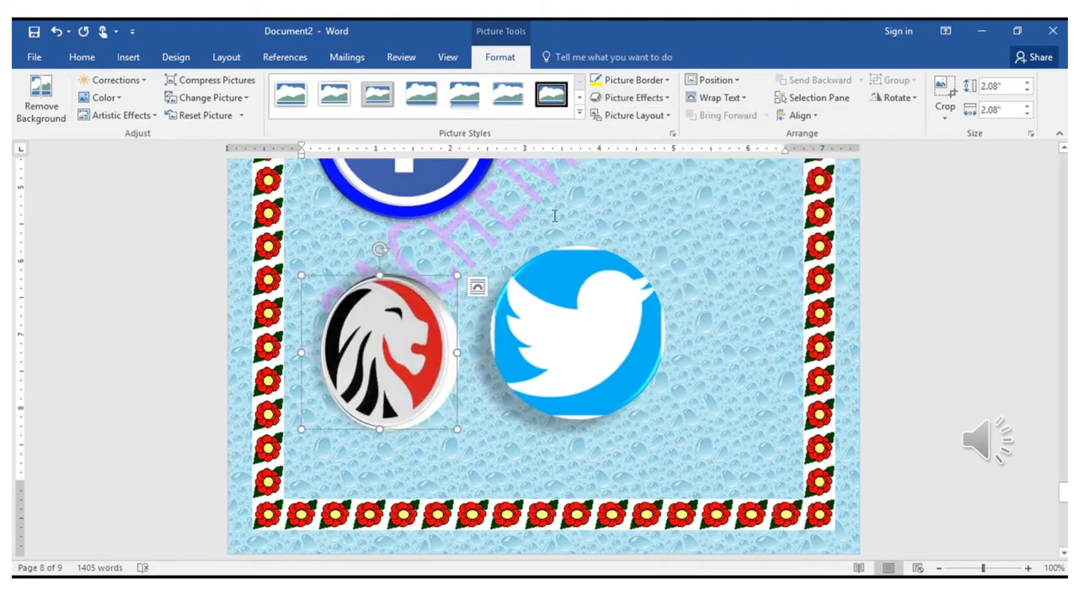
Step: Apply a tilted 3-D preset picture effect to the Facebook icon
left_click(469, 181)
scroll(470, 181, "up", 3)
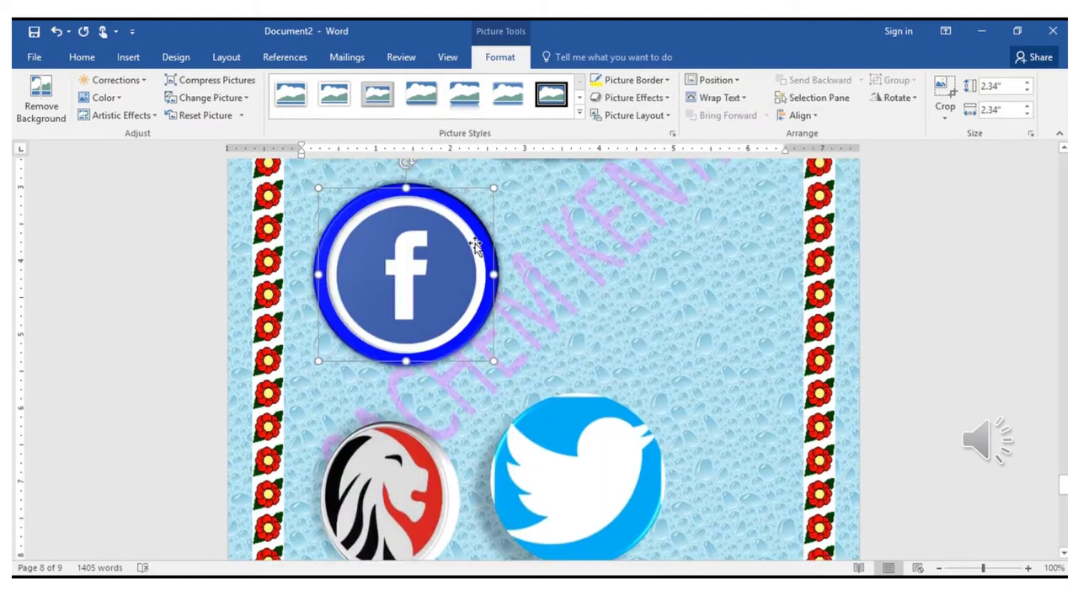
left_click(631, 97)
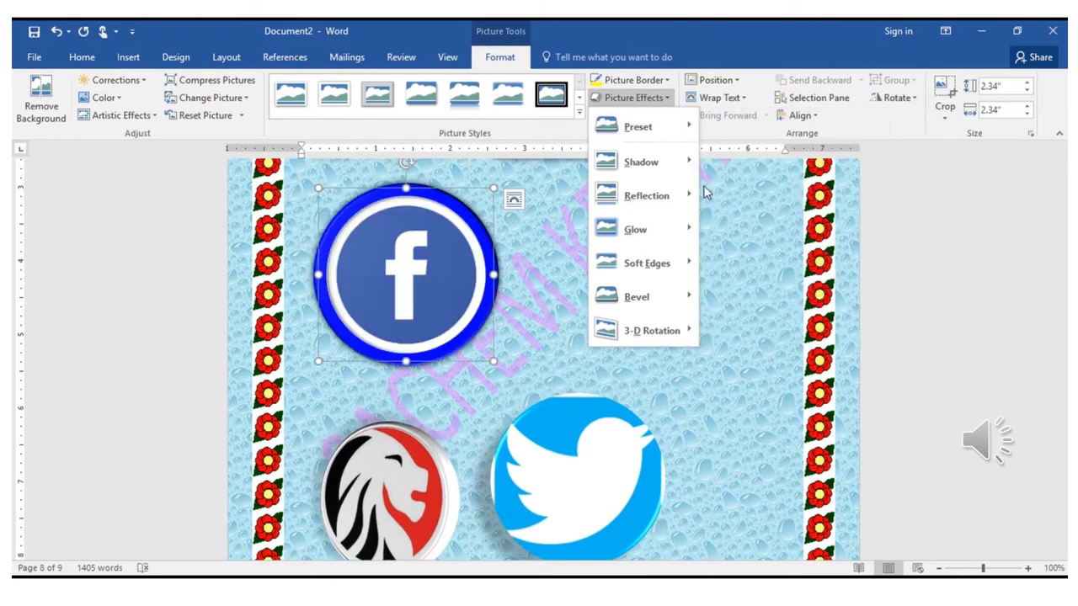
mouse_move(639, 126)
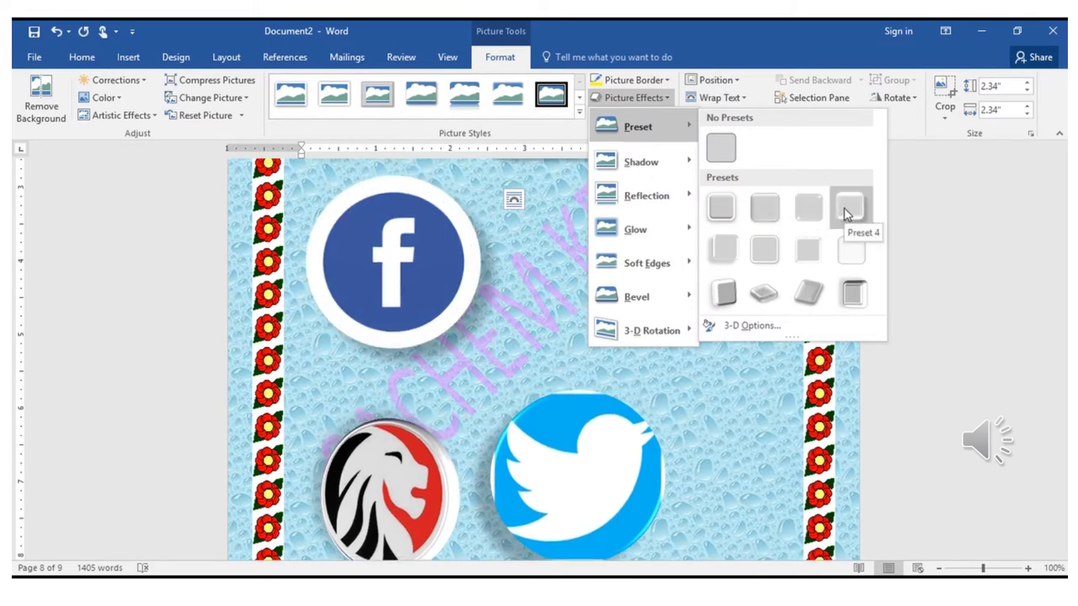
left_click(804, 297)
left_click(648, 280)
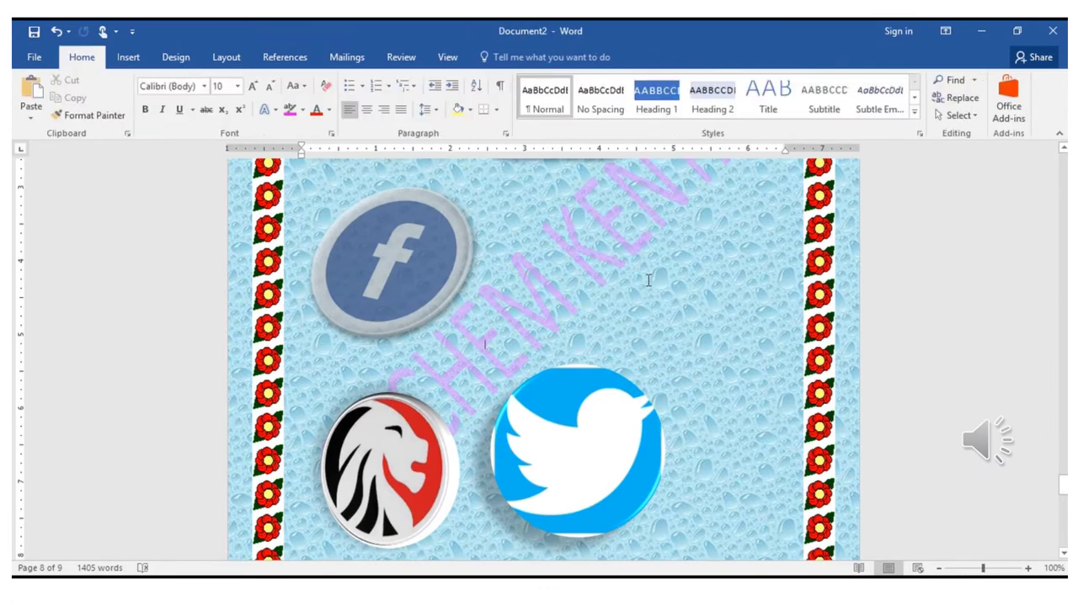
left_click(435, 257)
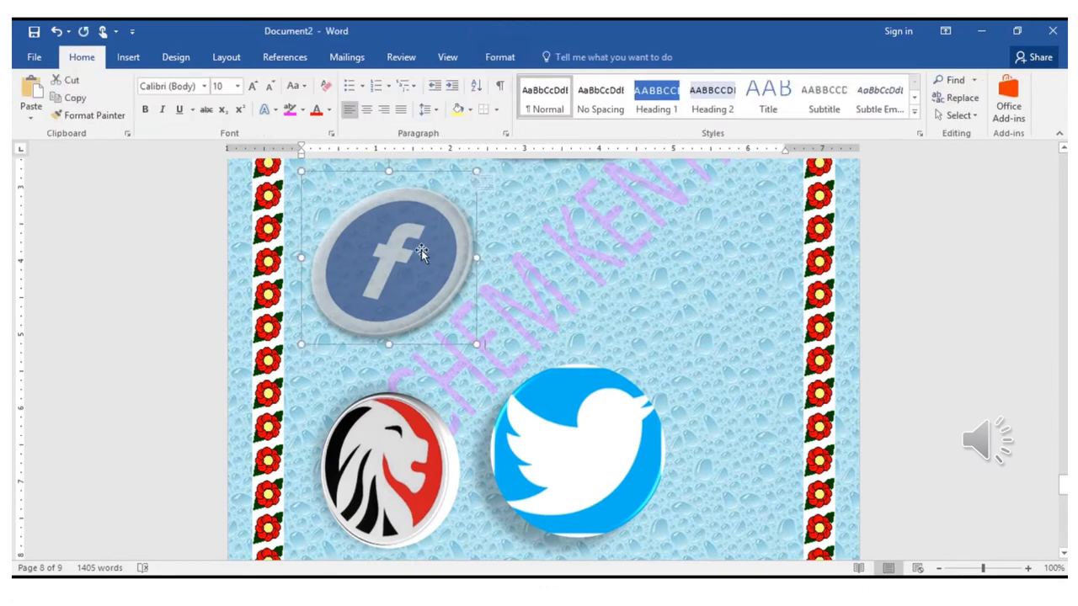
Step: Add a perspective shadow beneath the Skype picture
left_click(597, 271)
scroll(595, 271, "down", 1)
scroll(596, 271, "down", 3)
scroll(589, 270, "up", 5)
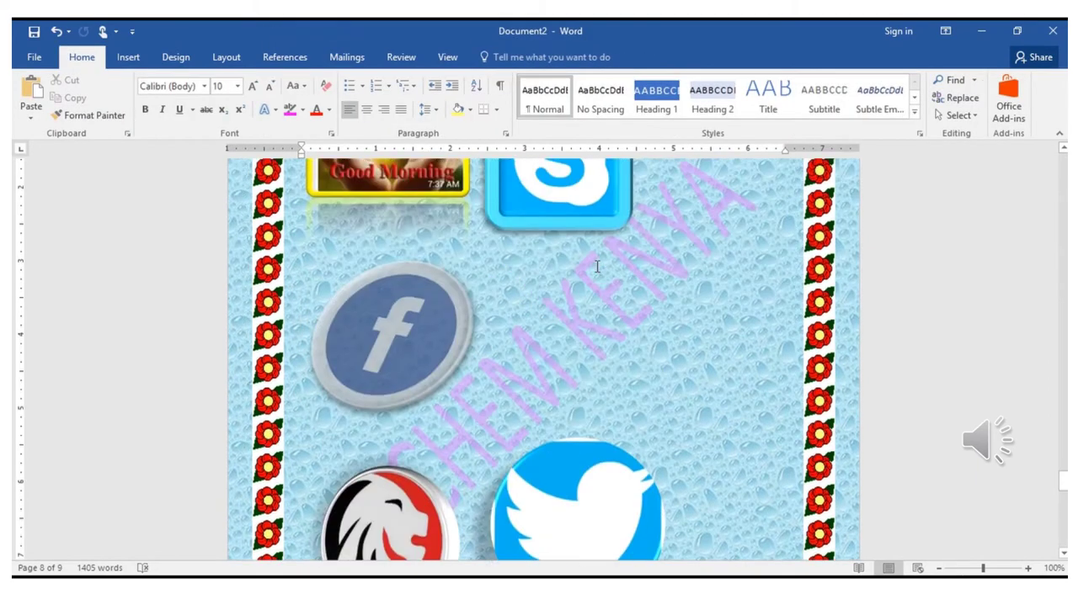
scroll(596, 266, "up", 3)
scroll(589, 270, "up", 2)
left_click(590, 271)
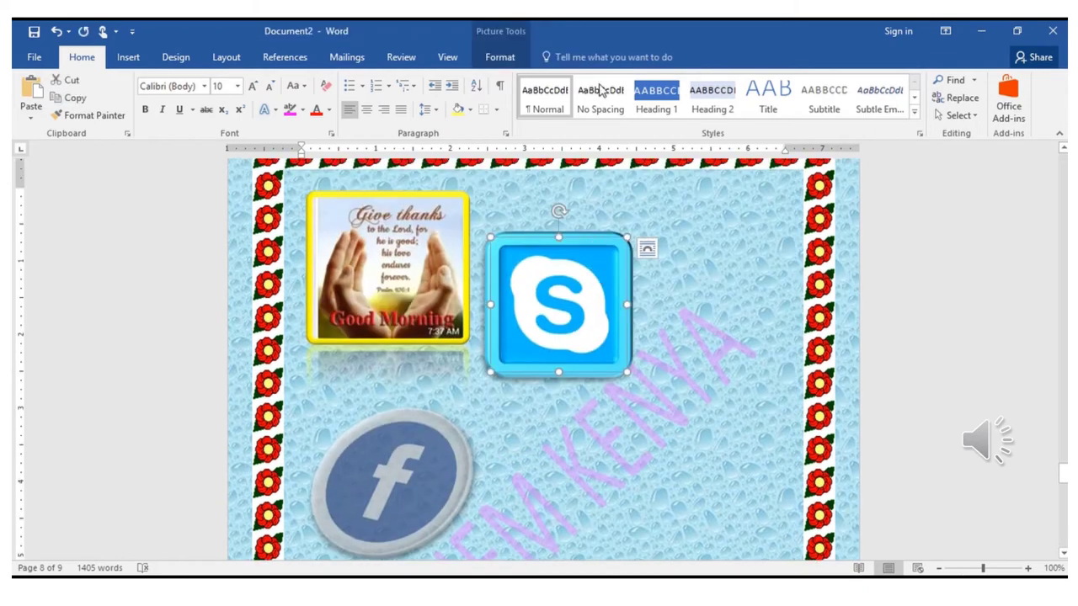
left_click(519, 59)
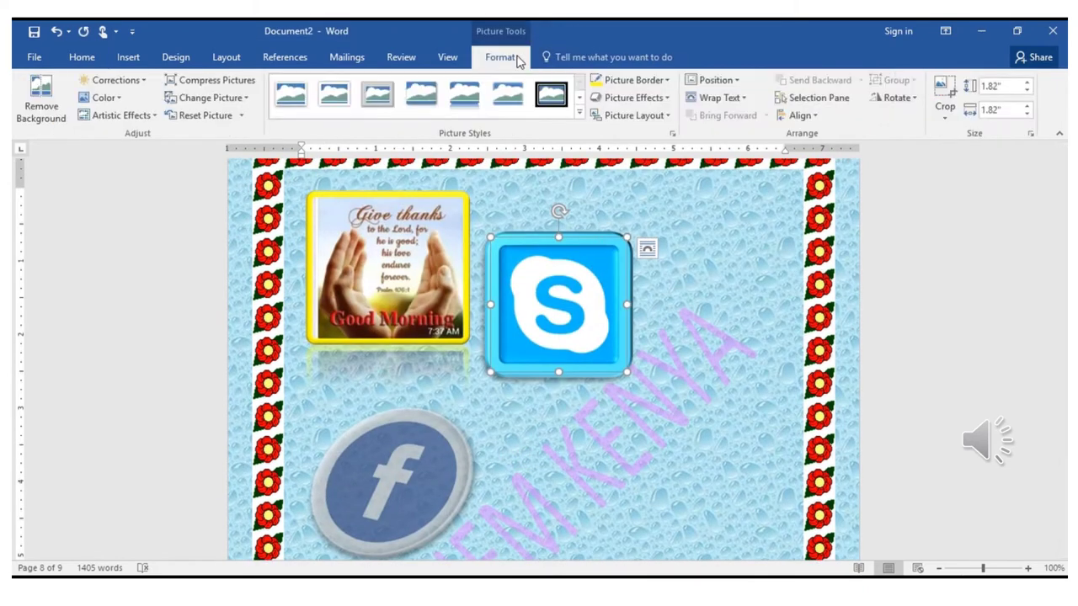
left_click(645, 100)
mouse_move(641, 162)
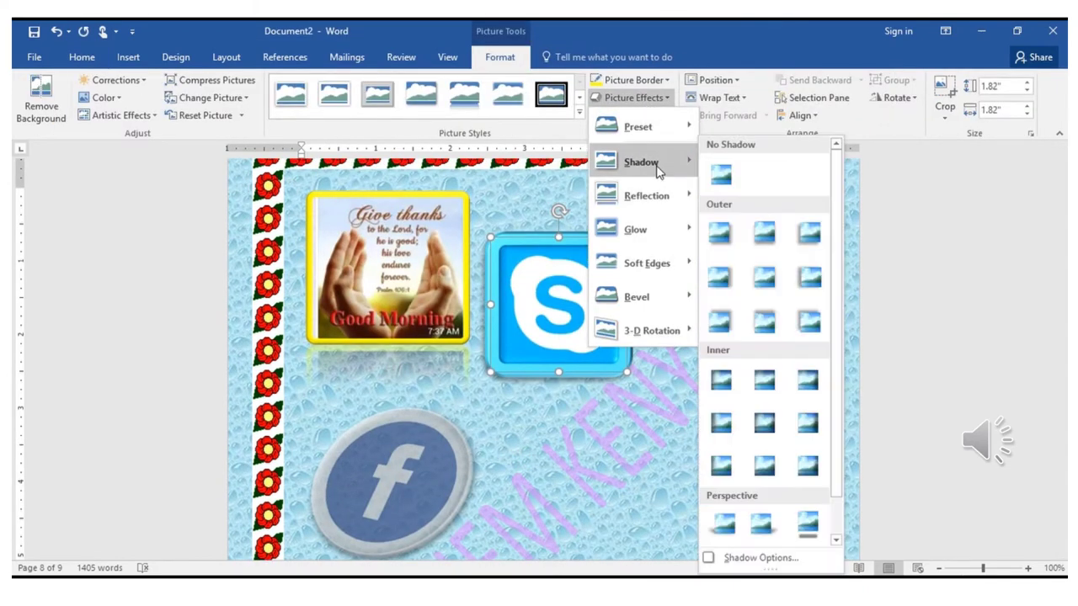
left_click(808, 524)
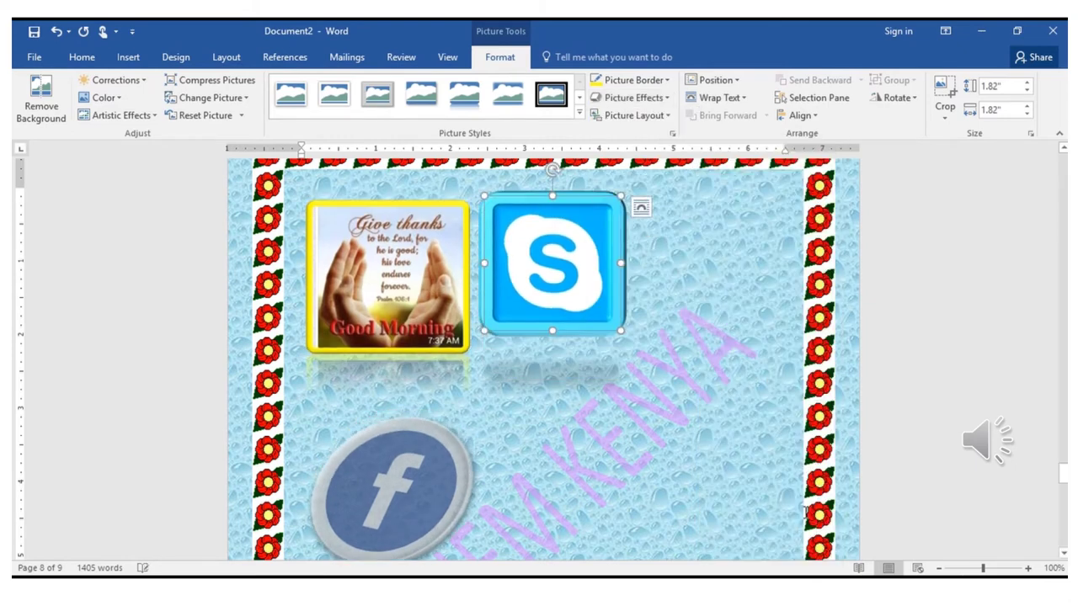
Step: Give the Good Morning picture an orange glow effect
left_click(455, 324)
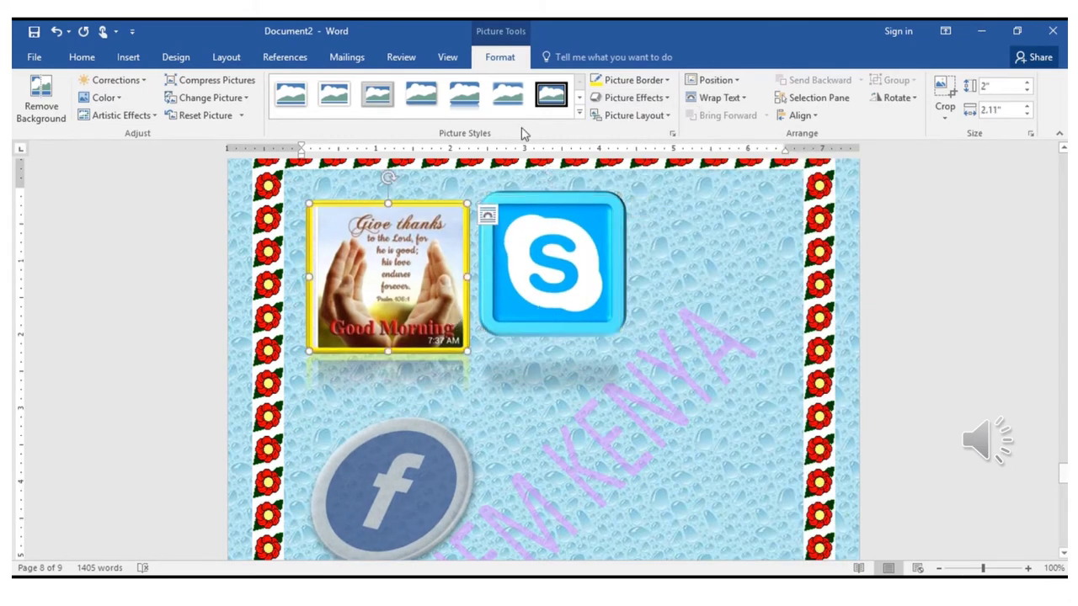
left_click(634, 98)
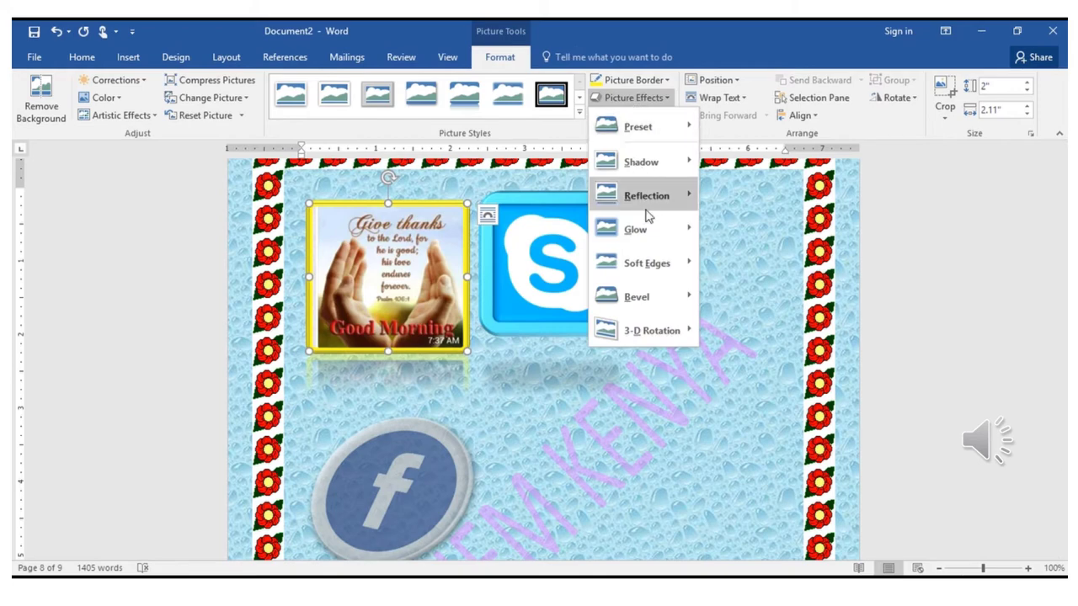
mouse_move(636, 229)
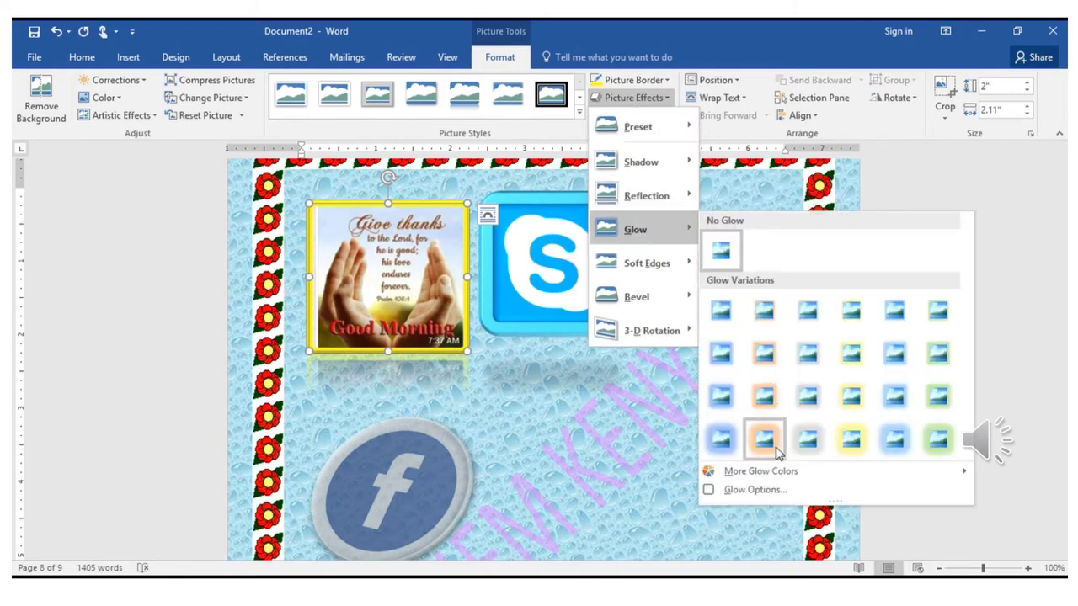
left_click(776, 449)
Step: Apply a Soft Edges effect to the Facebook icon
left_click(434, 446)
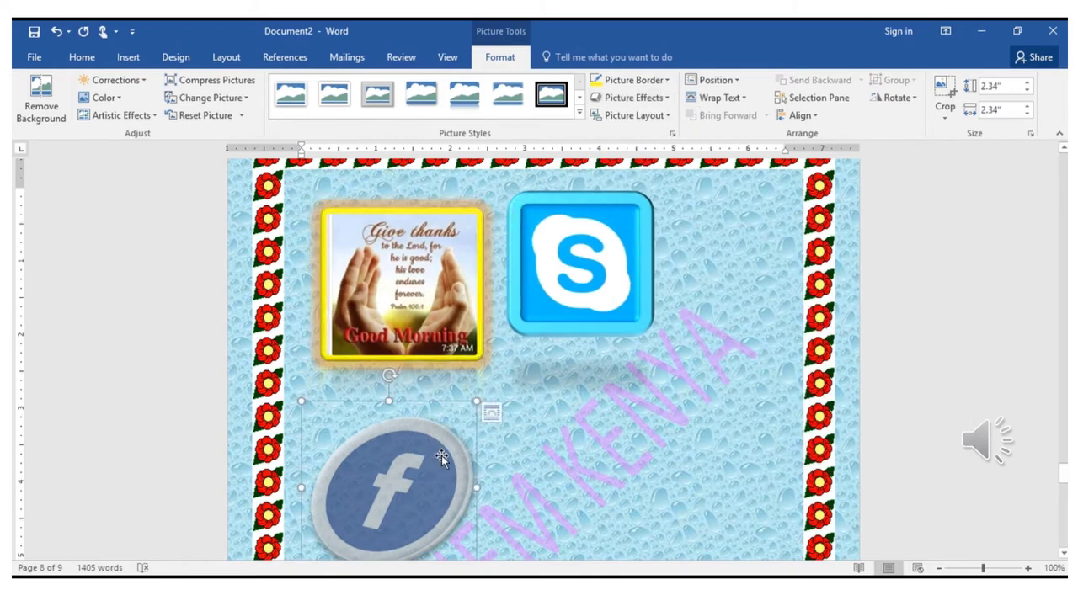
left_click(640, 98)
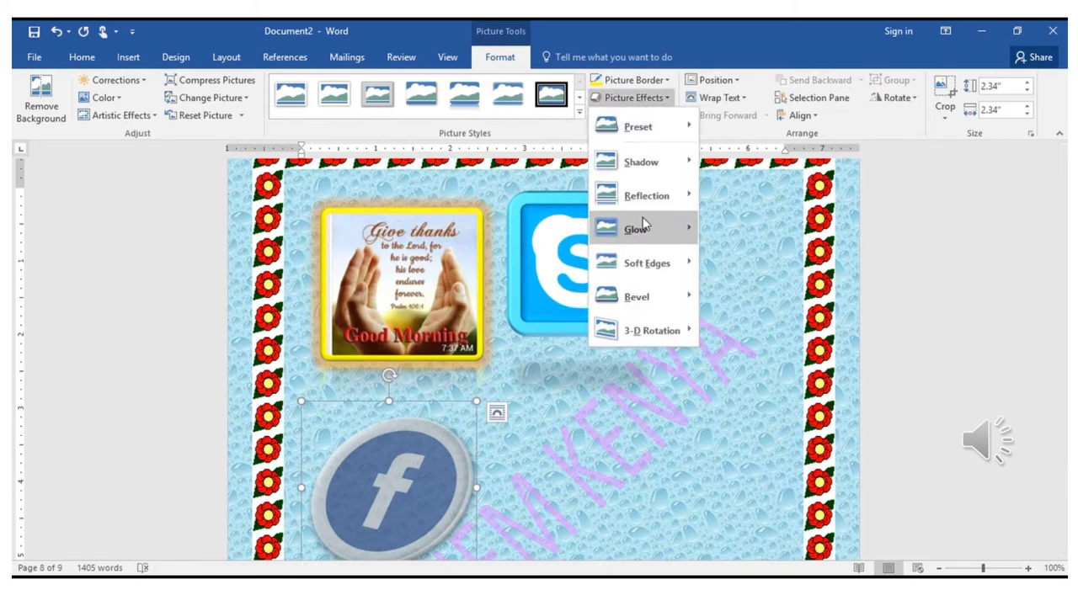
mouse_move(647, 263)
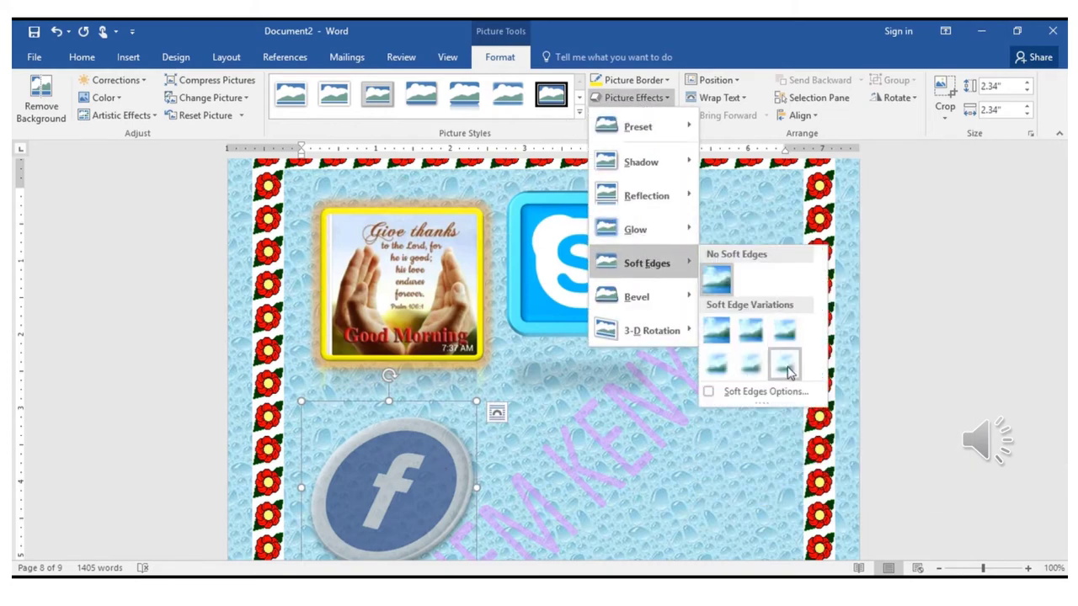
left_click(785, 366)
scroll(581, 421, "down", 3)
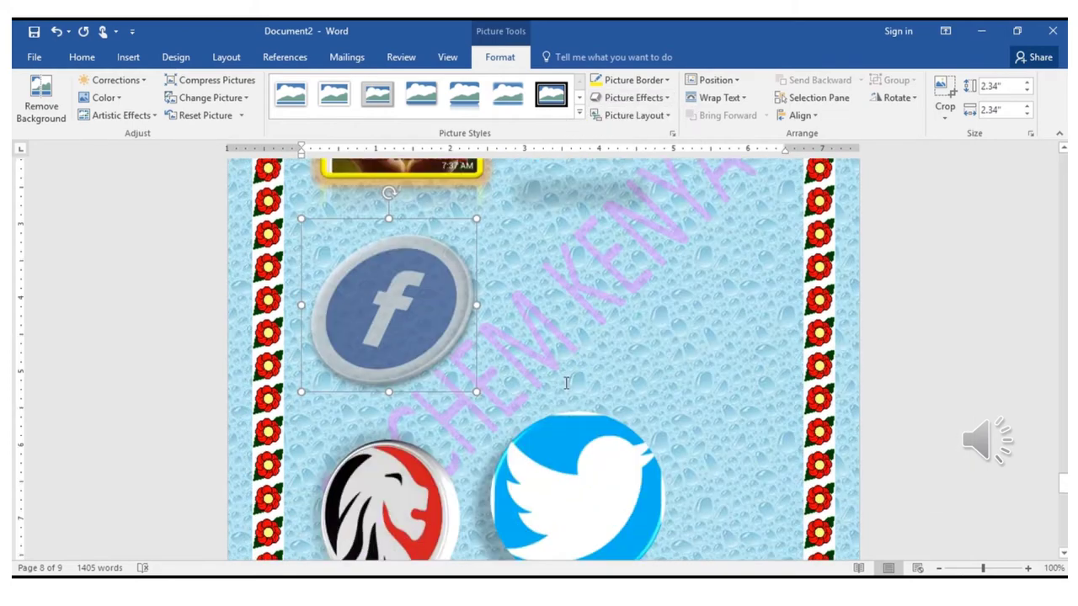
scroll(562, 392, "down", 3)
scroll(559, 378, "down", 3)
scroll(558, 374, "down", 3)
scroll(558, 374, "up", 3)
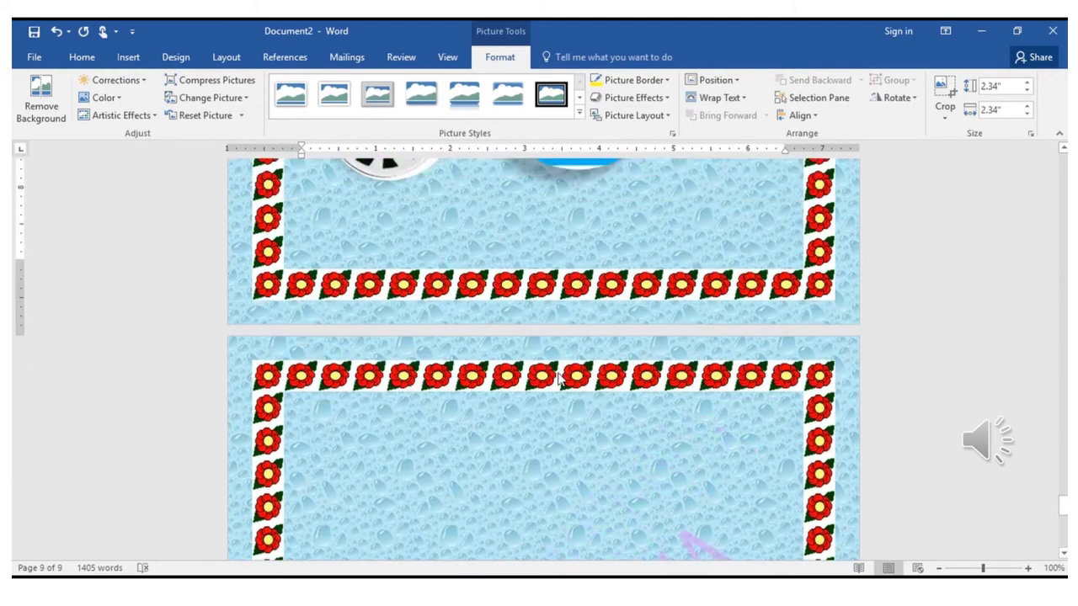
Step: Insert the Gmail image at the top of blank page 9
left_click(453, 439)
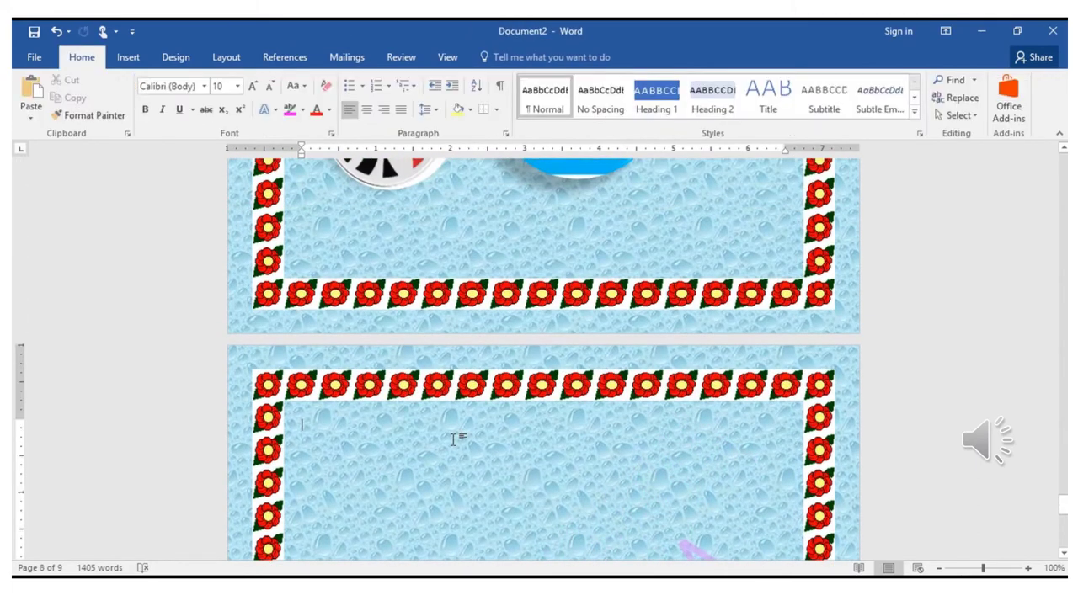
left_click(128, 57)
left_click(179, 100)
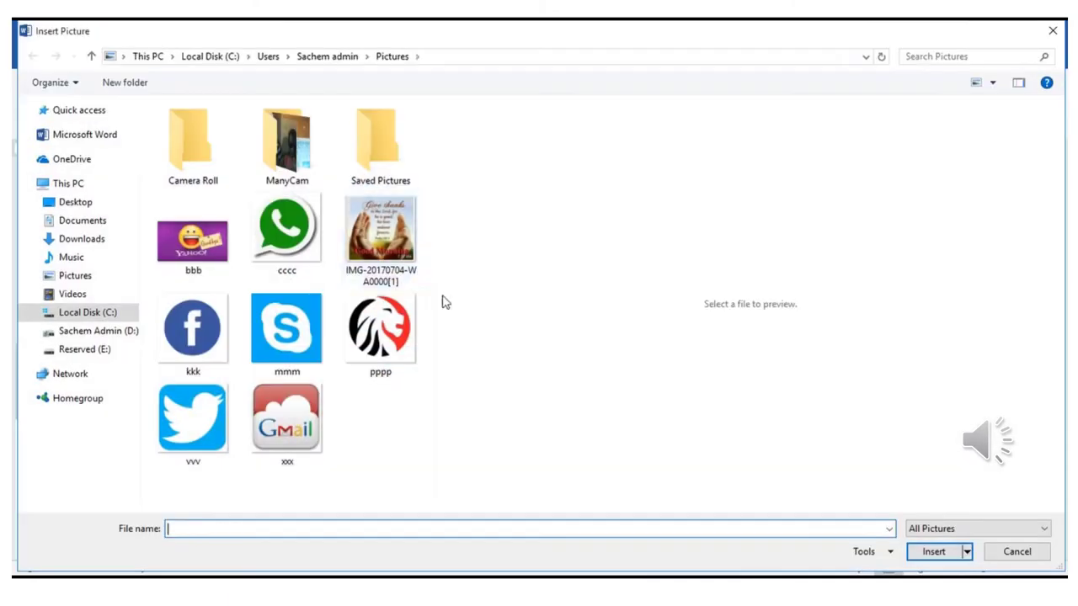
double_click(302, 444)
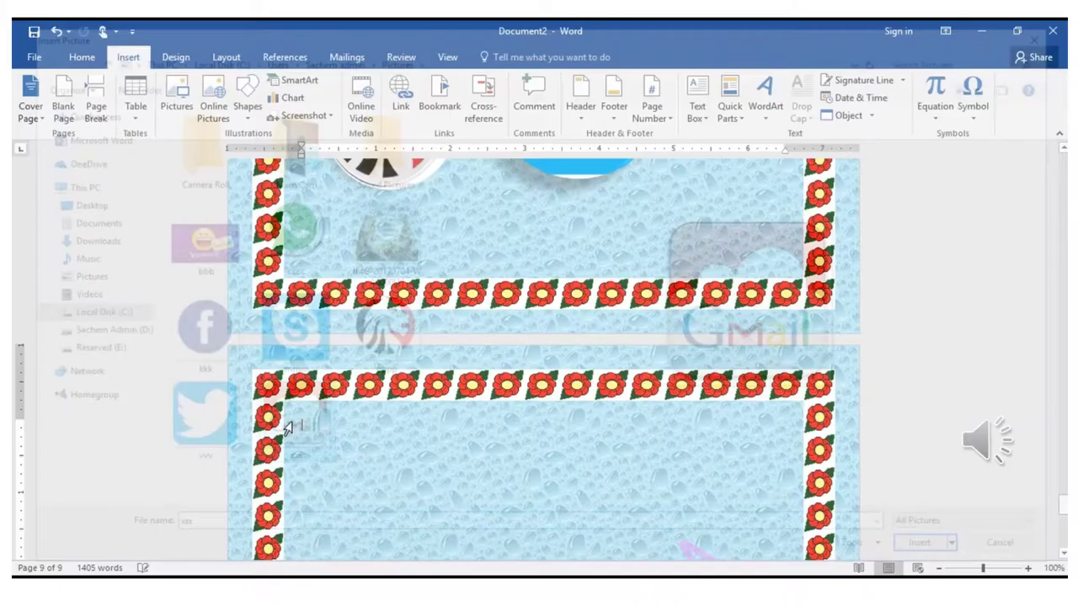
scroll(413, 395, "down", 3)
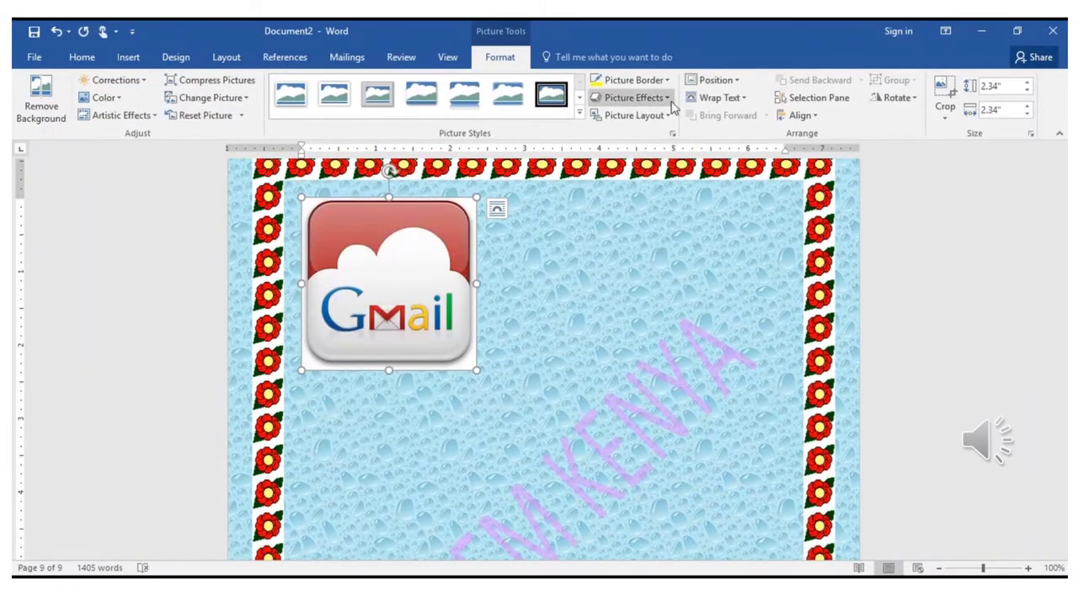
Step: Feather the Gmail picture's edges, settling on a gentler soft-edge variation
left_click(669, 97)
mouse_move(647, 263)
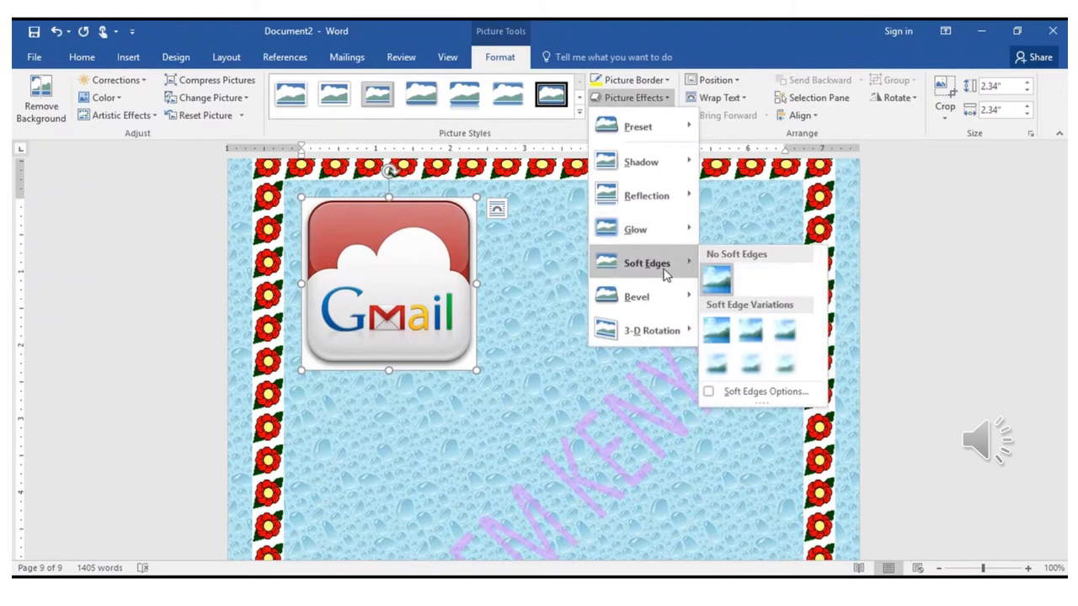
left_click(785, 365)
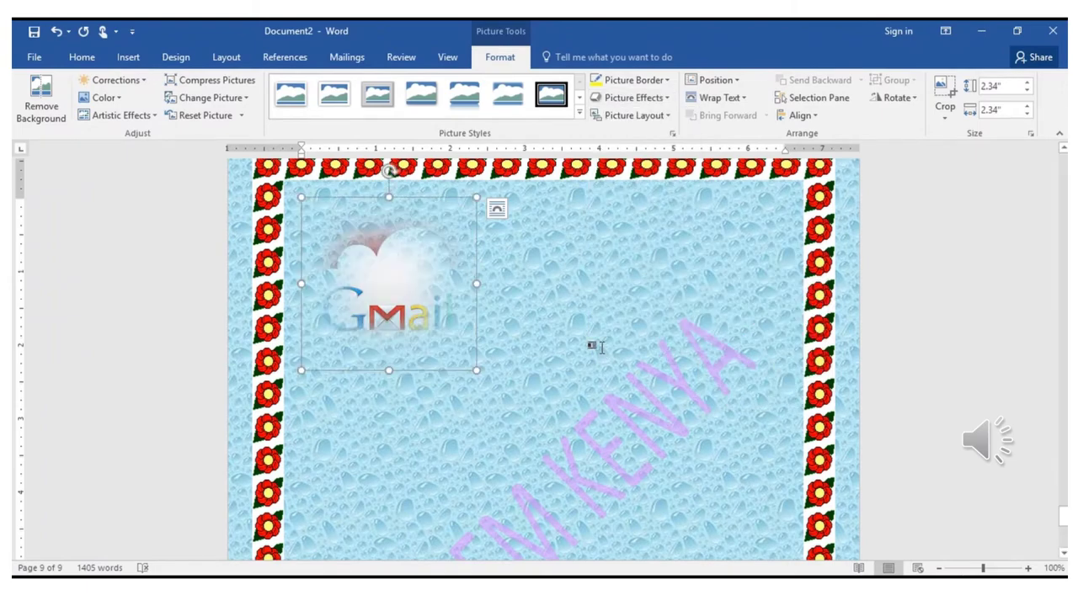
left_click(595, 346)
left_click(436, 330)
scroll(431, 290, "up", 2)
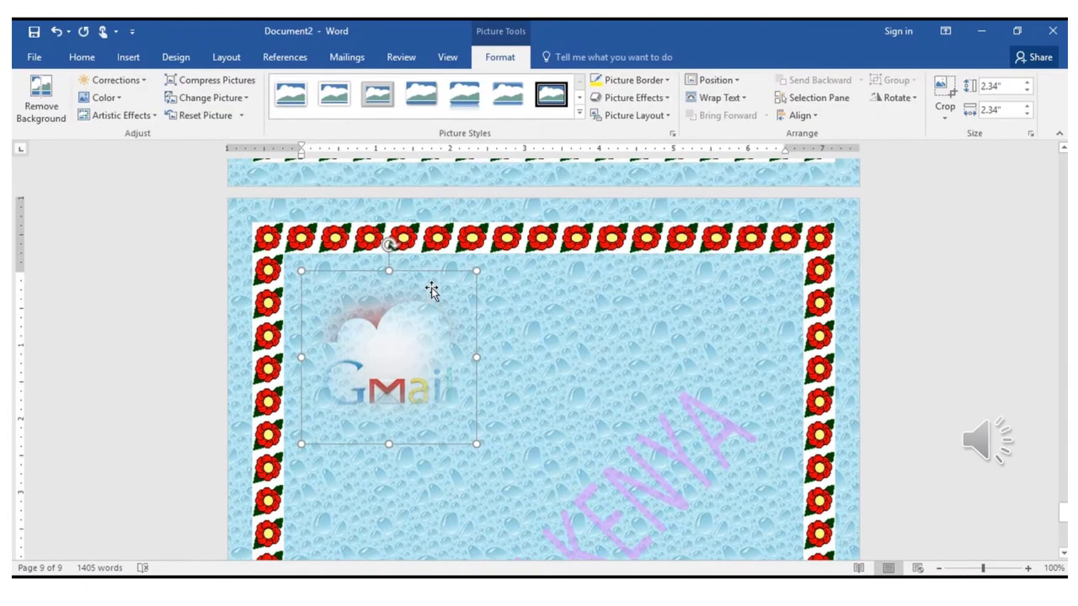
left_click(636, 99)
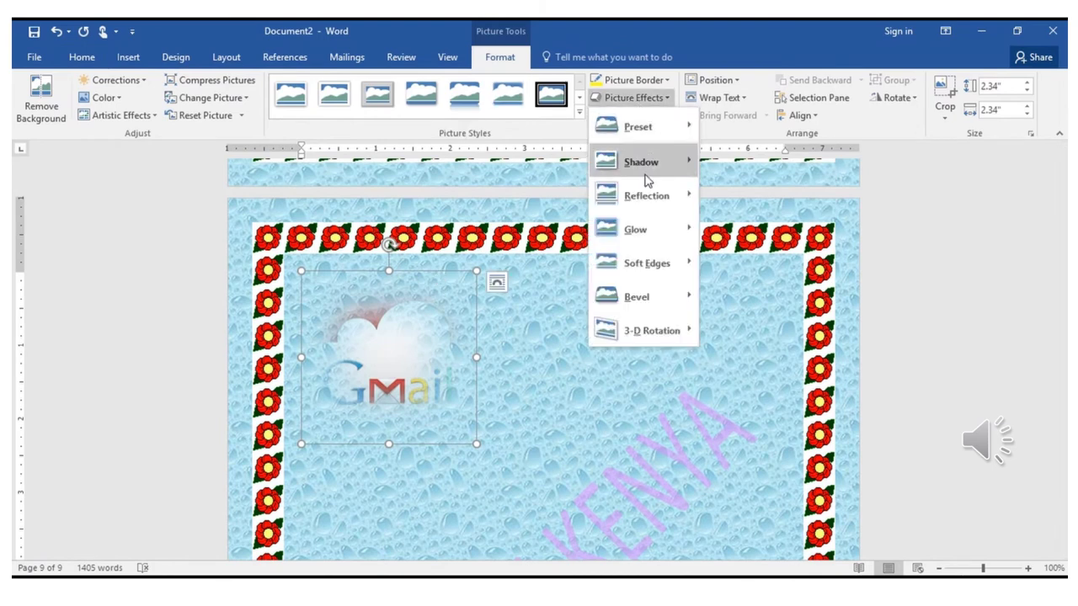
mouse_move(646, 263)
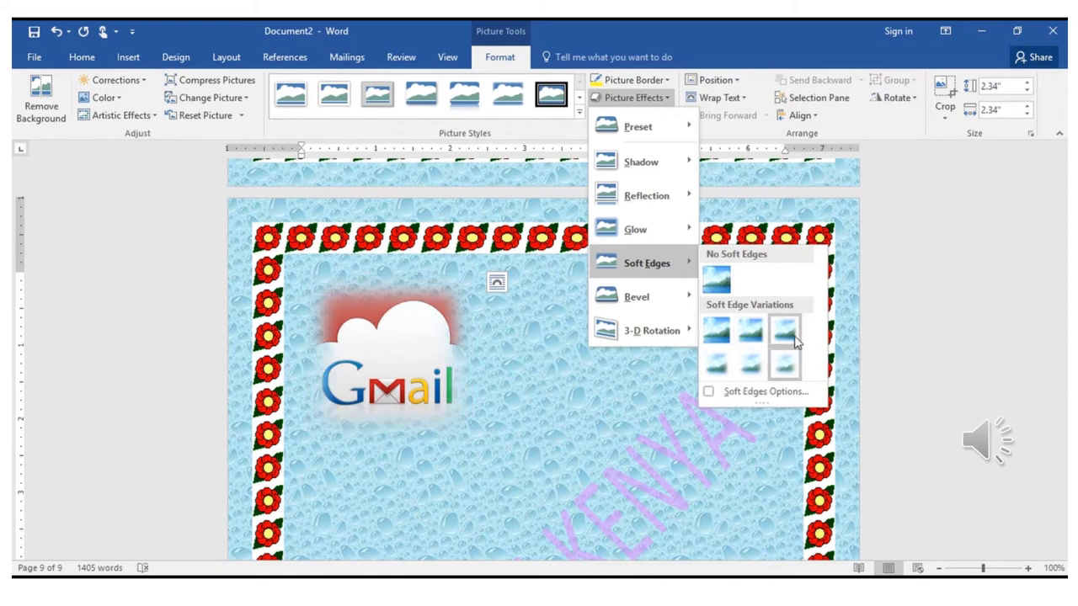
left_click(749, 371)
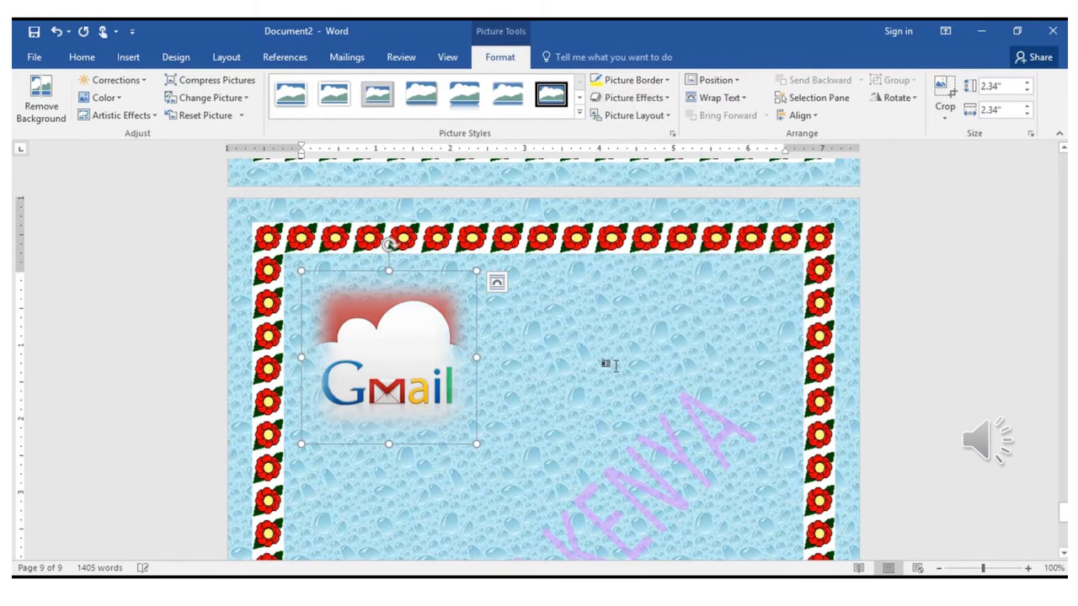
left_click(613, 365)
scroll(612, 362, "up", 5)
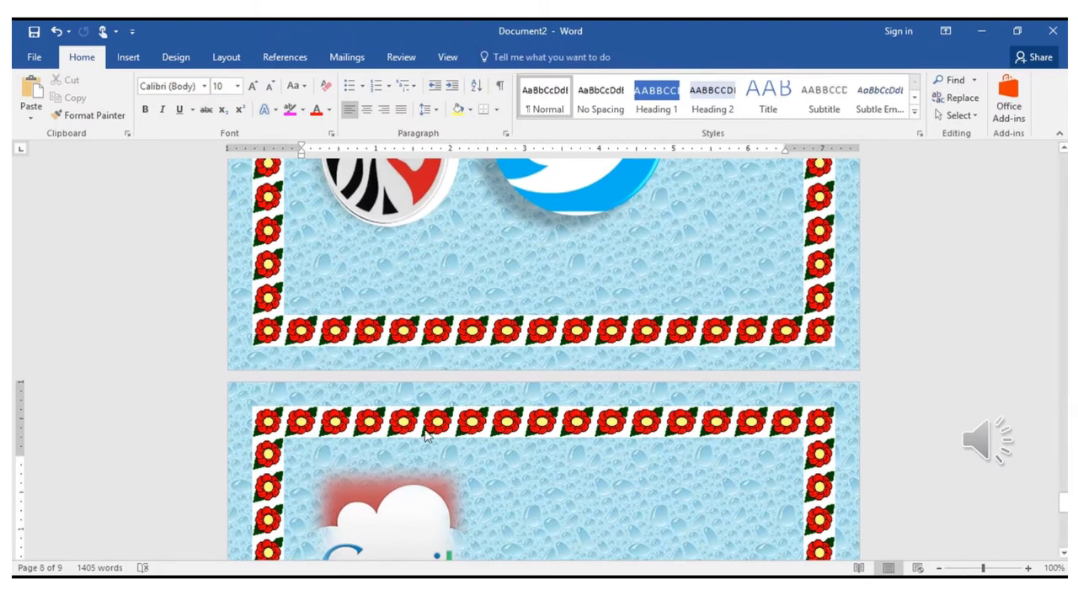
Step: Give the Gmail picture a bevelled edge from Picture Effects
left_click(404, 517)
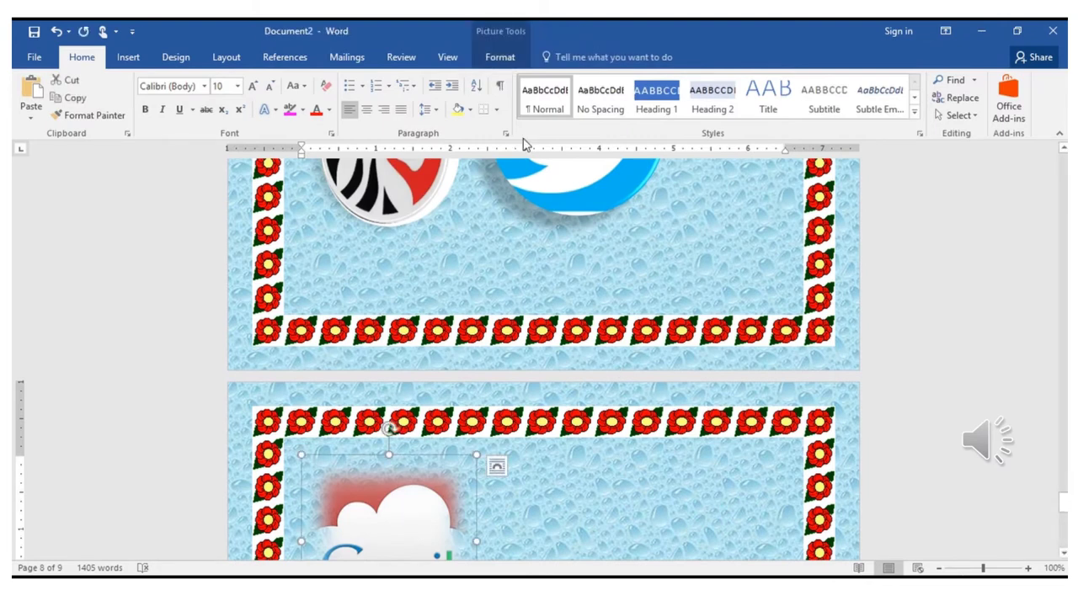
left_click(500, 57)
left_click(664, 99)
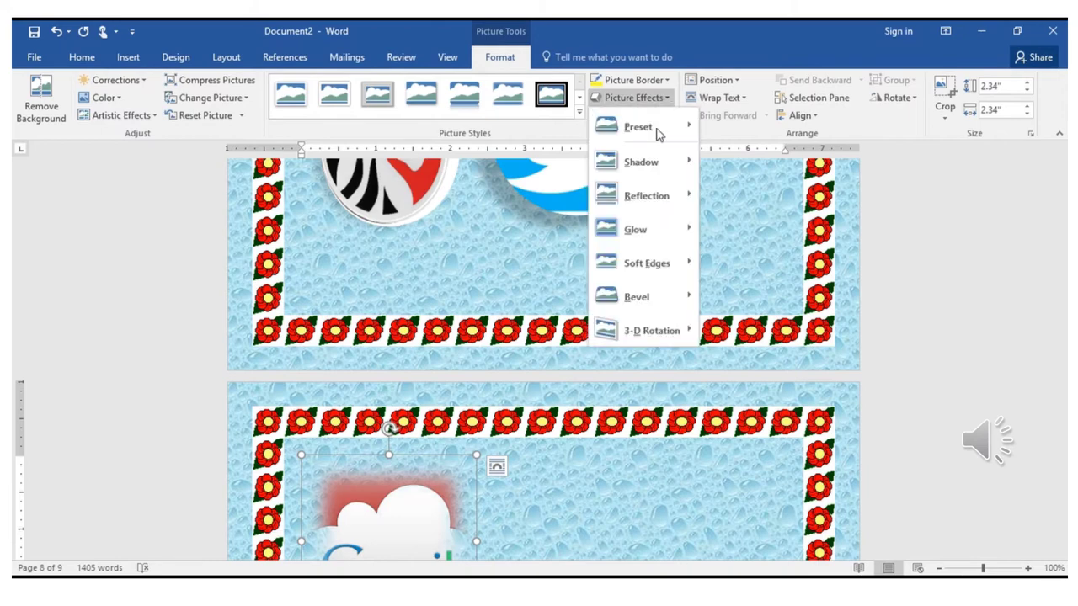
mouse_move(636, 297)
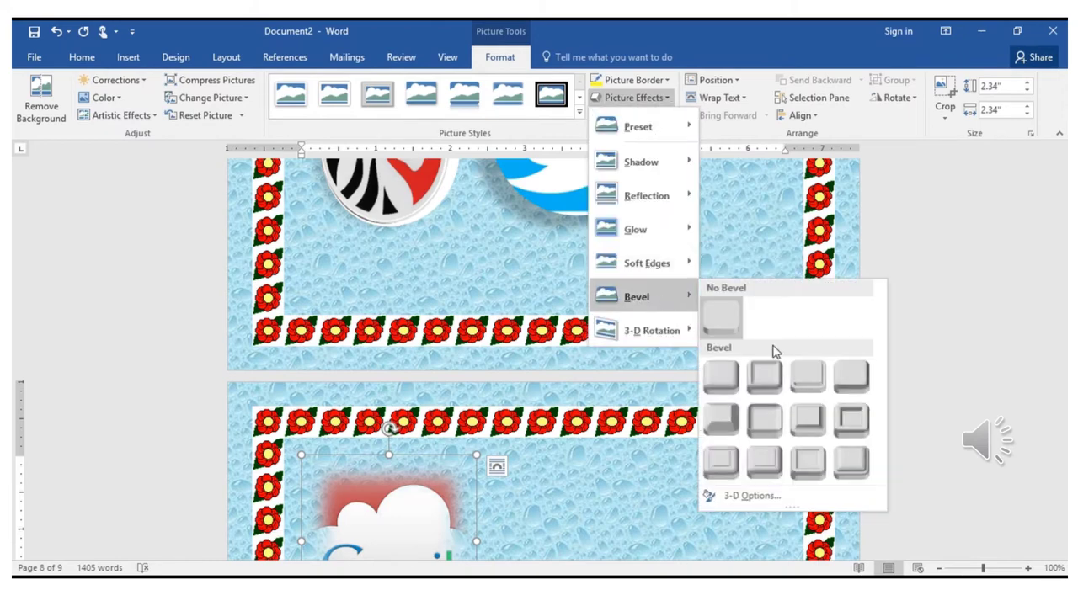
left_click(852, 421)
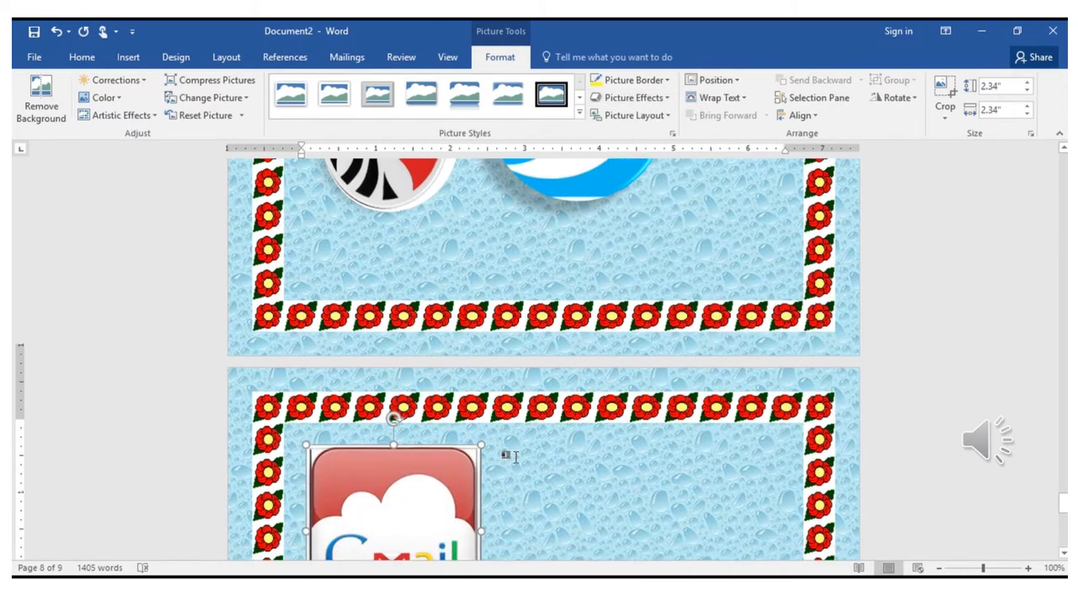
scroll(509, 430, "down", 6)
left_click(563, 293)
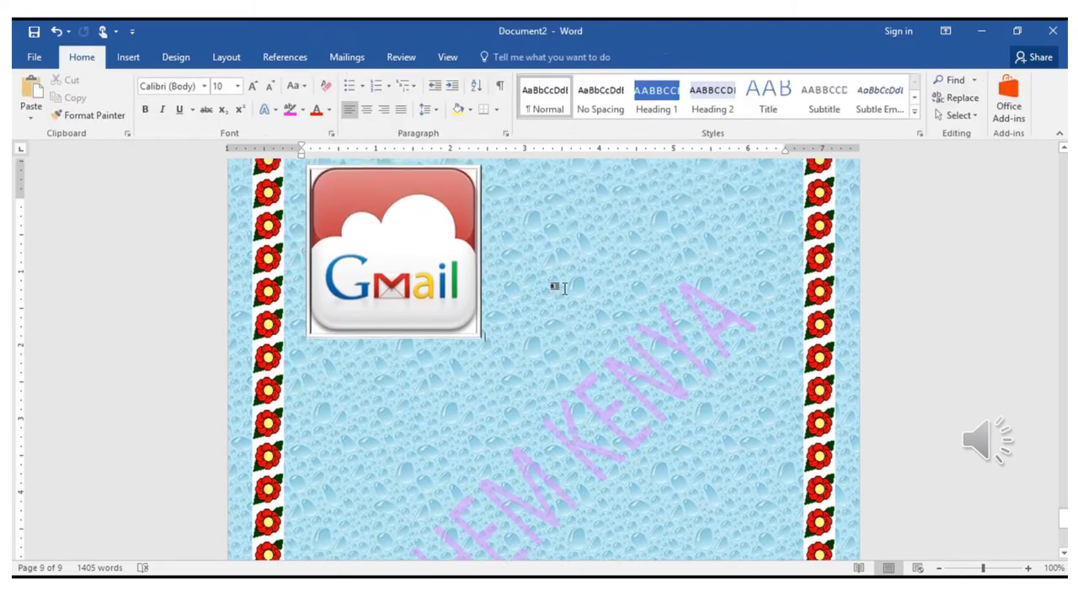
Step: Tilt the Gmail picture back with the Off Axis 1: Top 3-D rotation
scroll(539, 287, "up", 2)
left_click(474, 267)
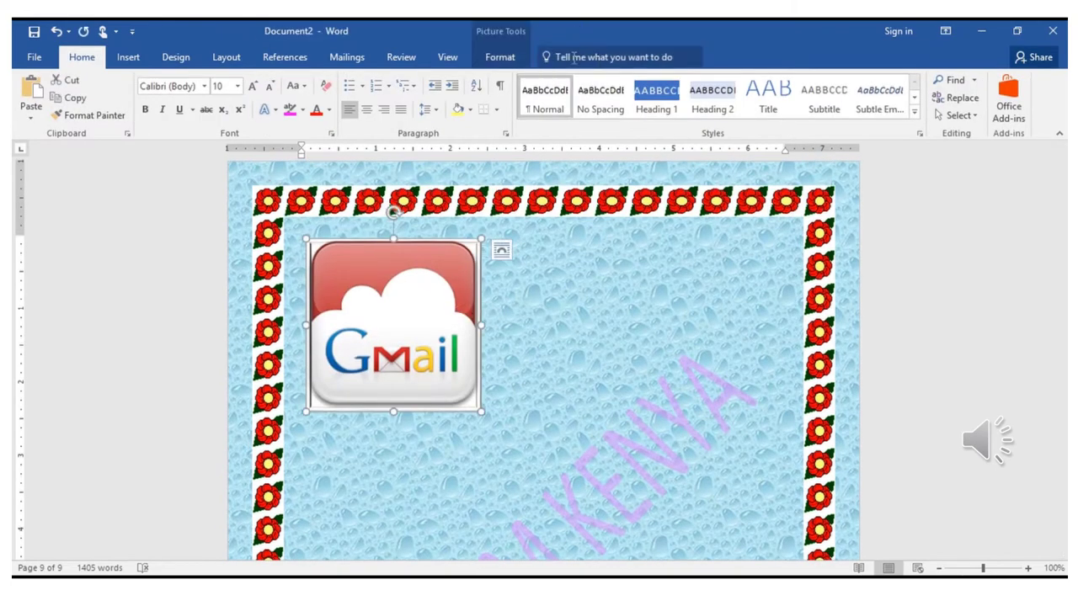
left_click(500, 56)
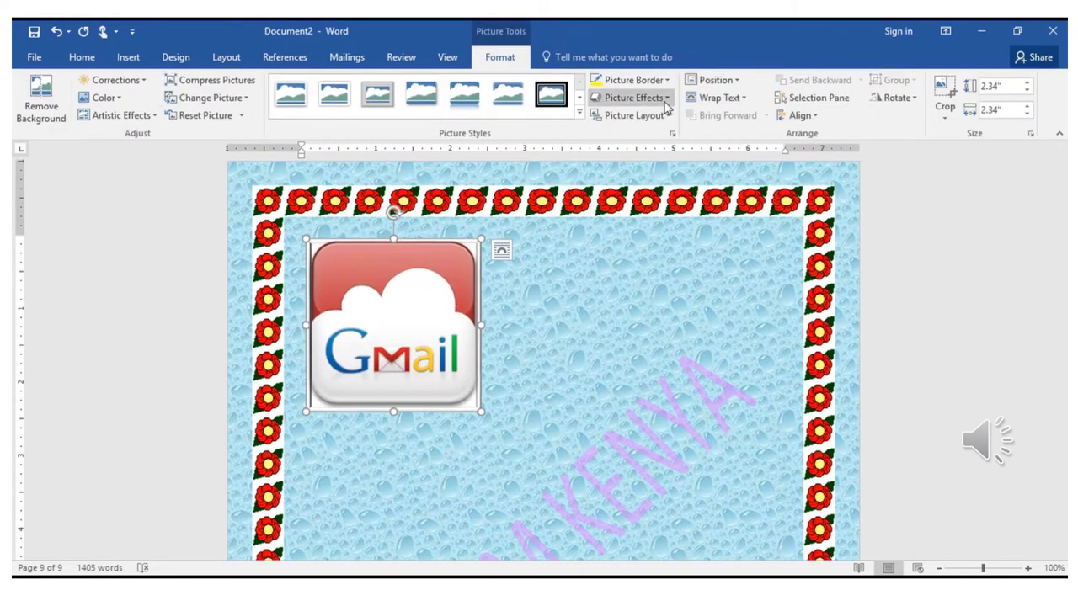
left_click(633, 98)
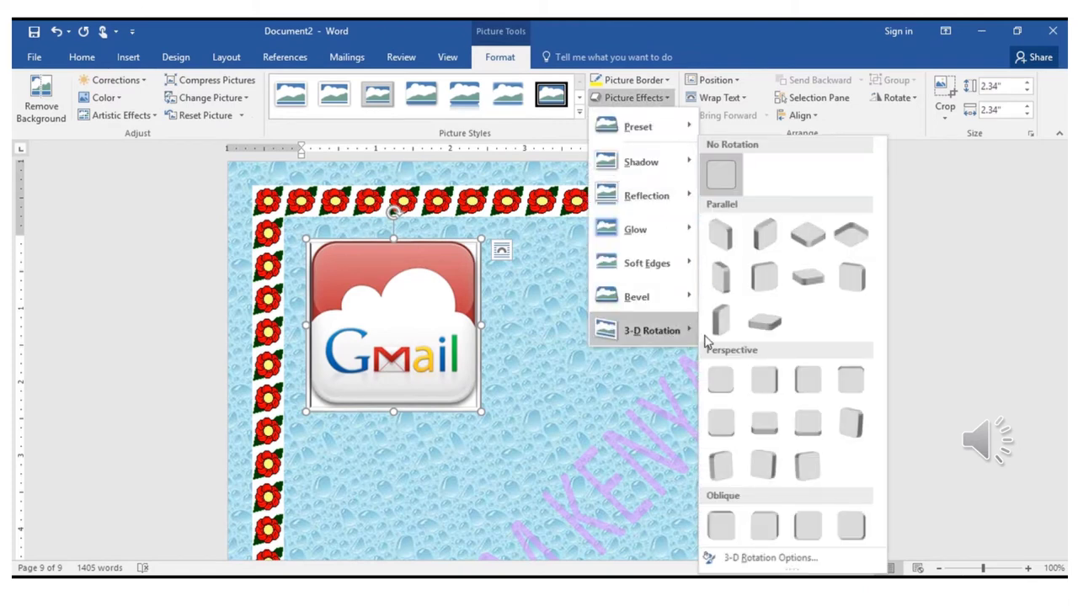
mouse_move(651, 330)
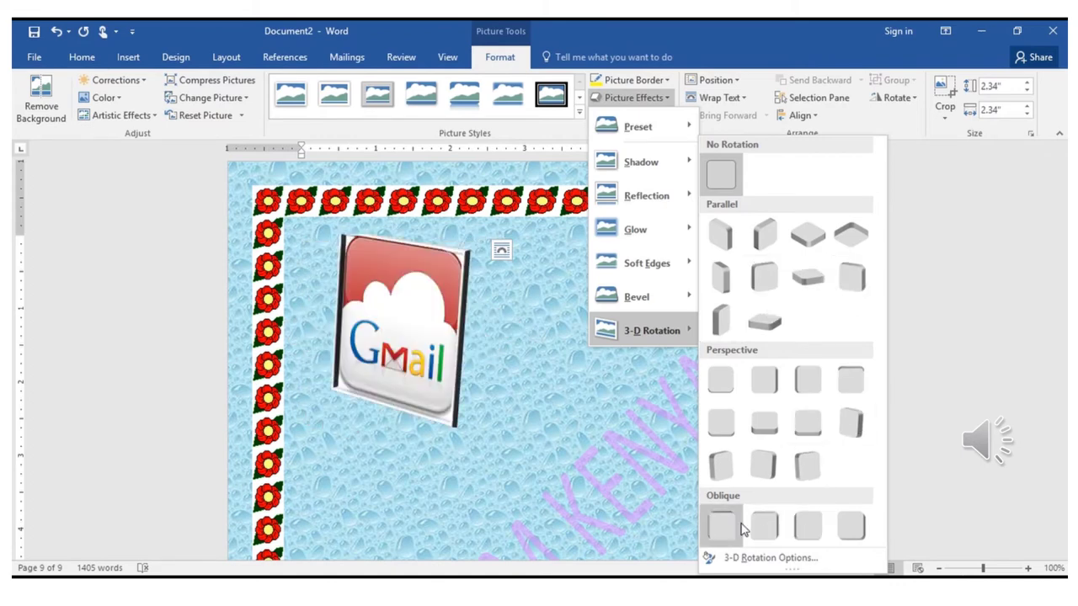
left_click(805, 281)
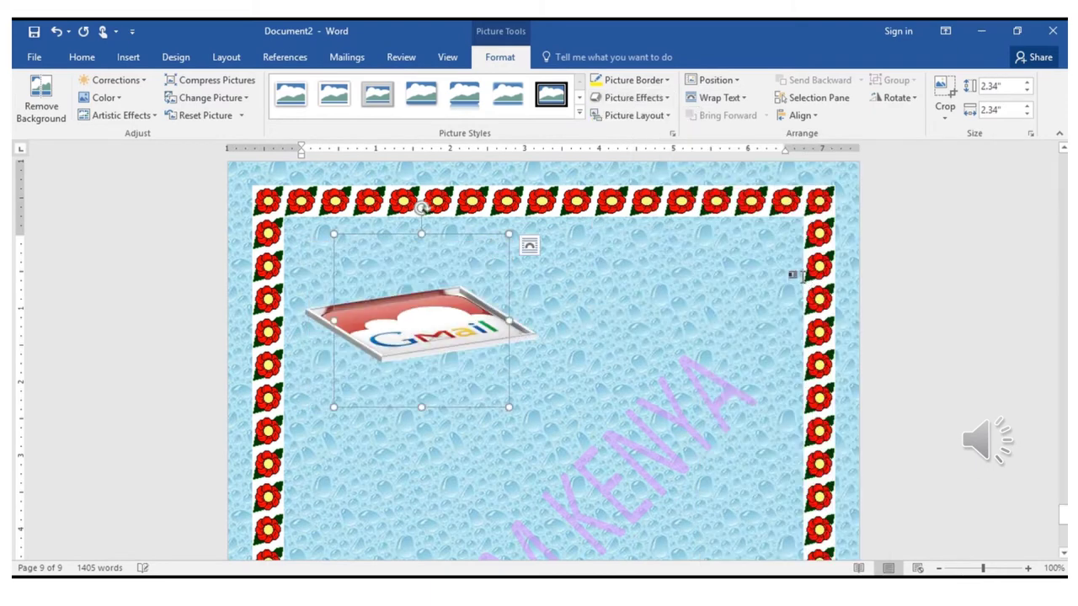
left_click(622, 312)
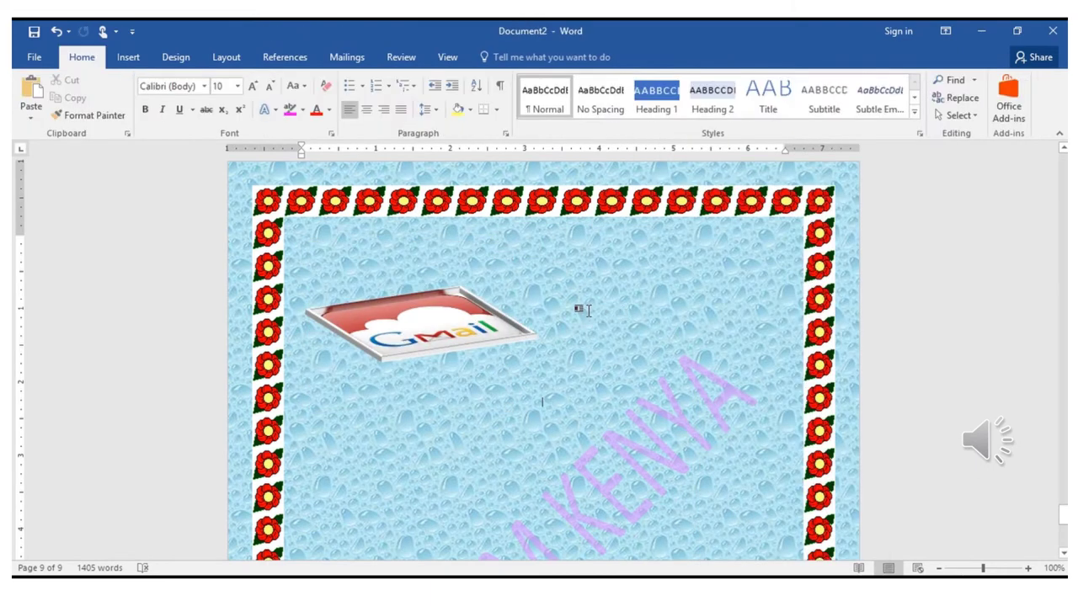
Step: Scroll up from the Gmail tile to page 8's collage and select the Facebook icon
scroll(589, 310, "up", 2)
scroll(588, 310, "up", 2)
scroll(589, 309, "up", 4)
scroll(589, 310, "down", 8)
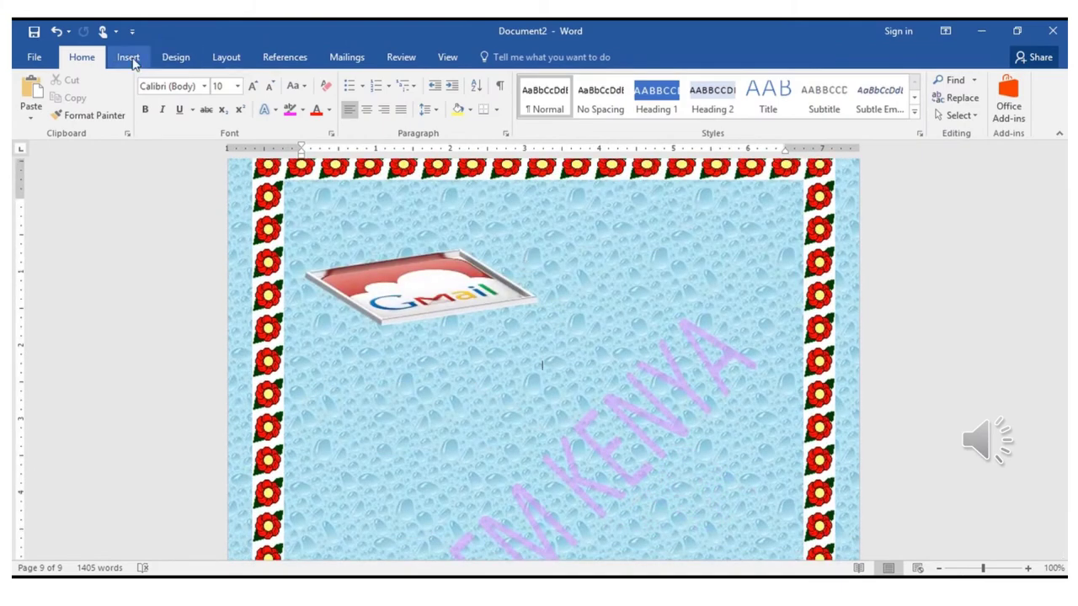
left_click(129, 59)
left_click(496, 288)
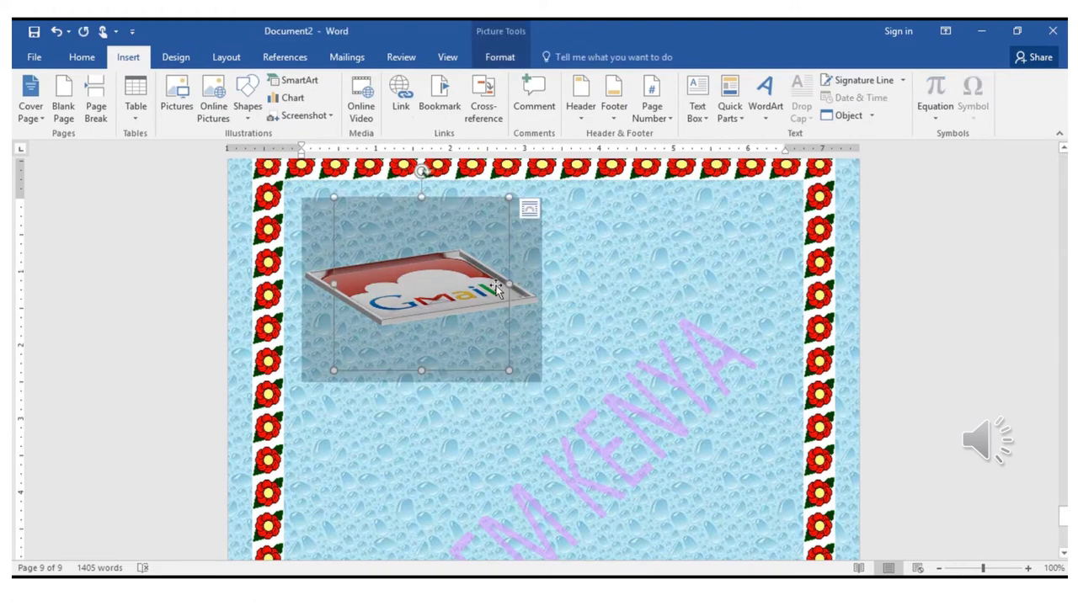
left_click(557, 284)
left_click(474, 290)
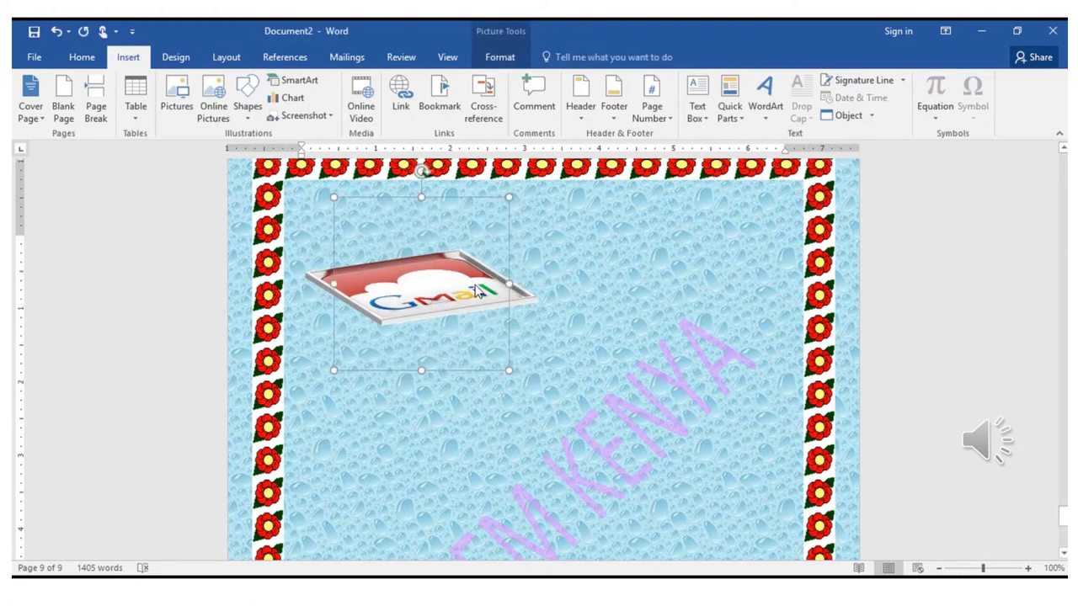
scroll(474, 286, "up", 10)
scroll(455, 288, "up", 4)
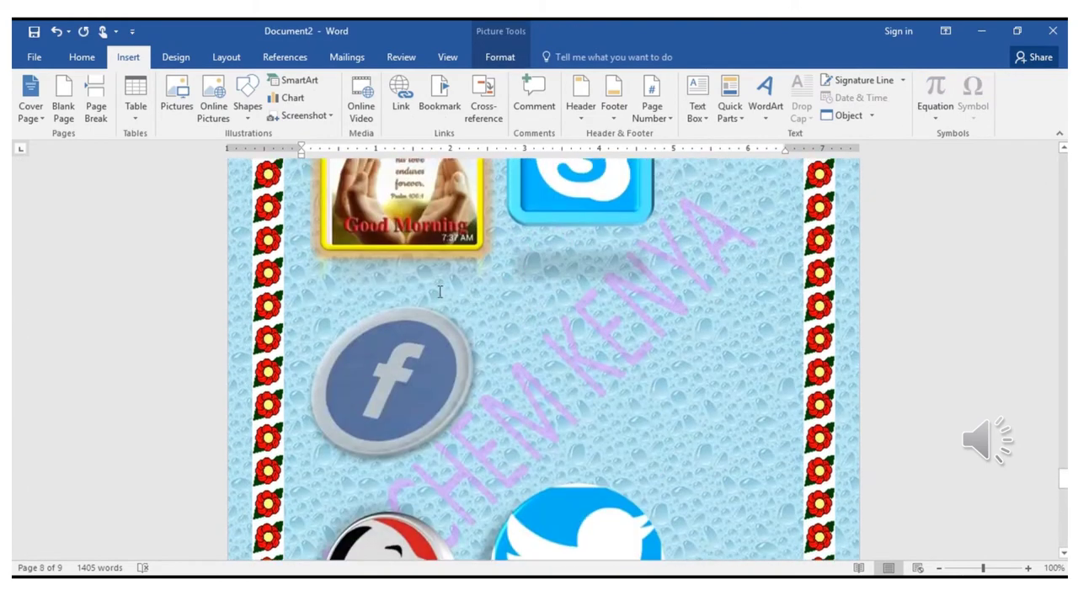
left_click(407, 367)
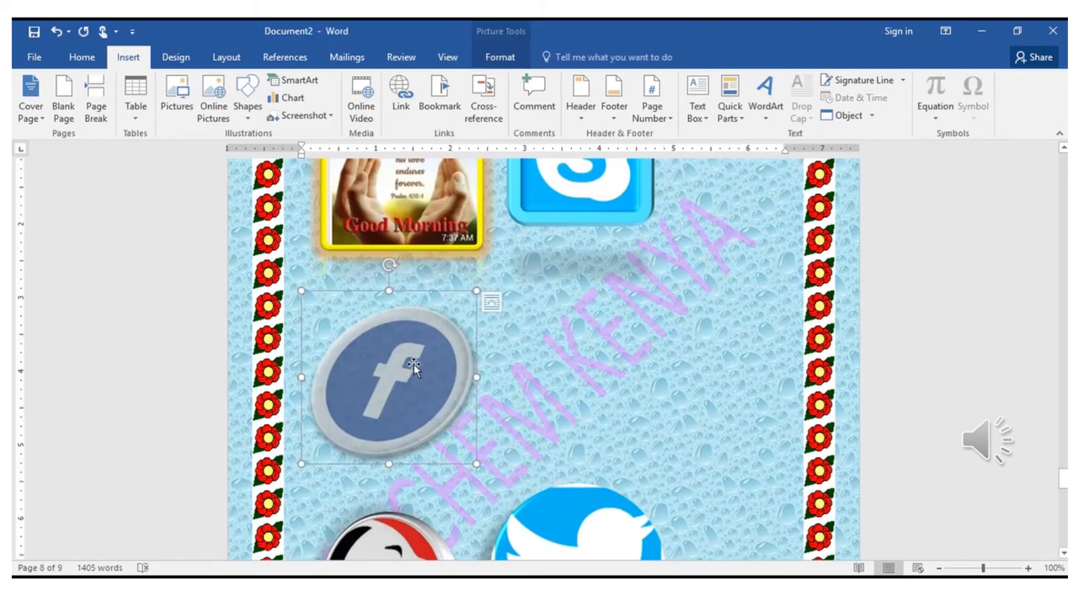
Step: Recolor the Facebook icon from blue to the dark gold Recolor swatch
left_click(503, 63)
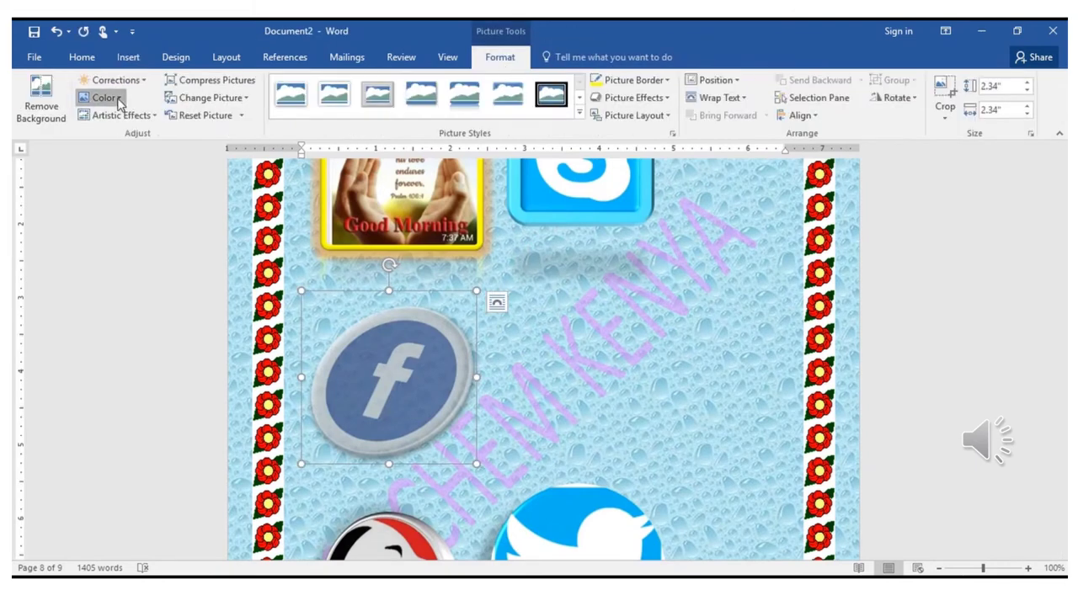
left_click(118, 99)
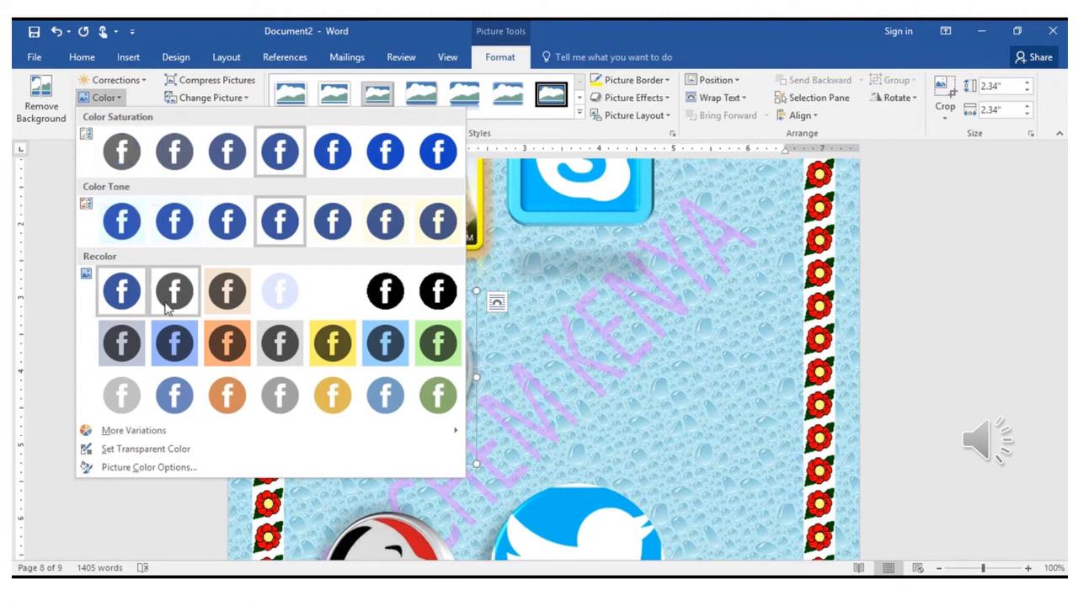
left_click(335, 350)
left_click(578, 362)
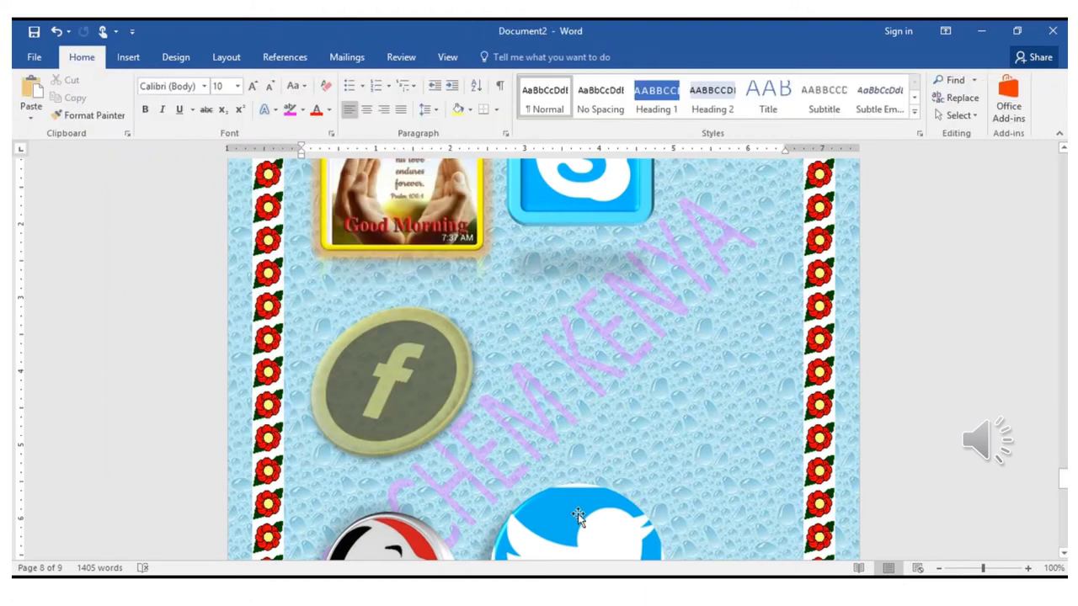
scroll(576, 506, "down", 5)
scroll(557, 428, "up", 6)
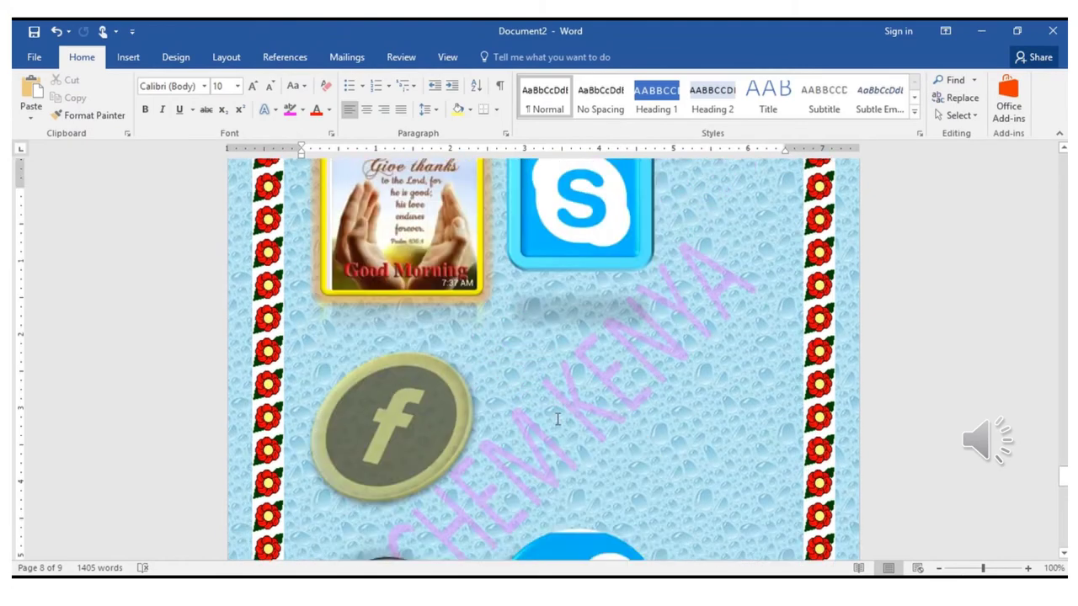
scroll(367, 312, "up", 1)
Step: Apply the Grayscale recolor option to the Good Morning picture on page 8
left_click(367, 290)
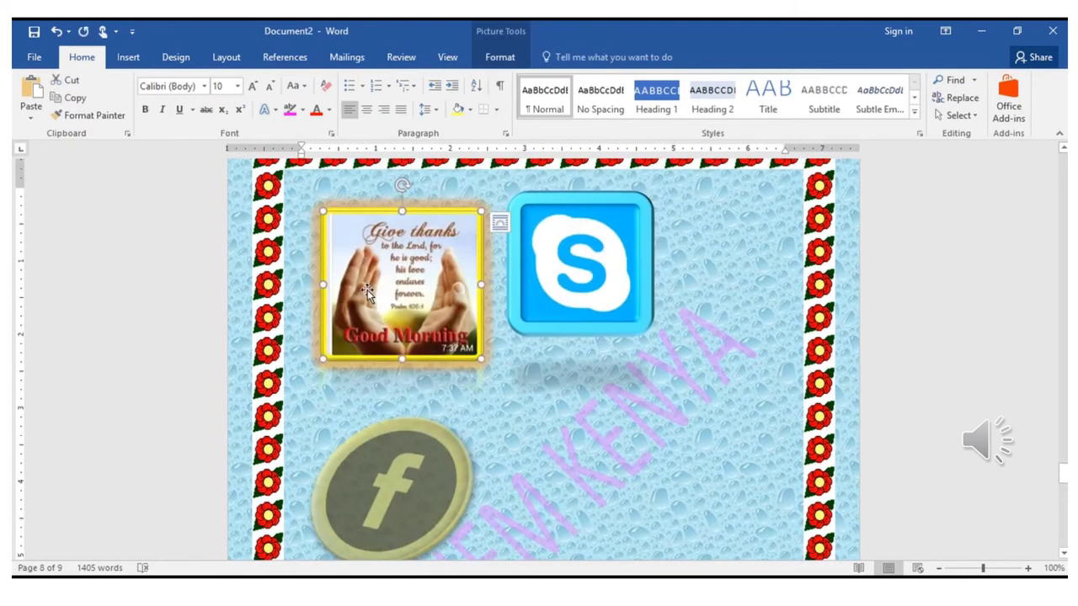
left_click(501, 57)
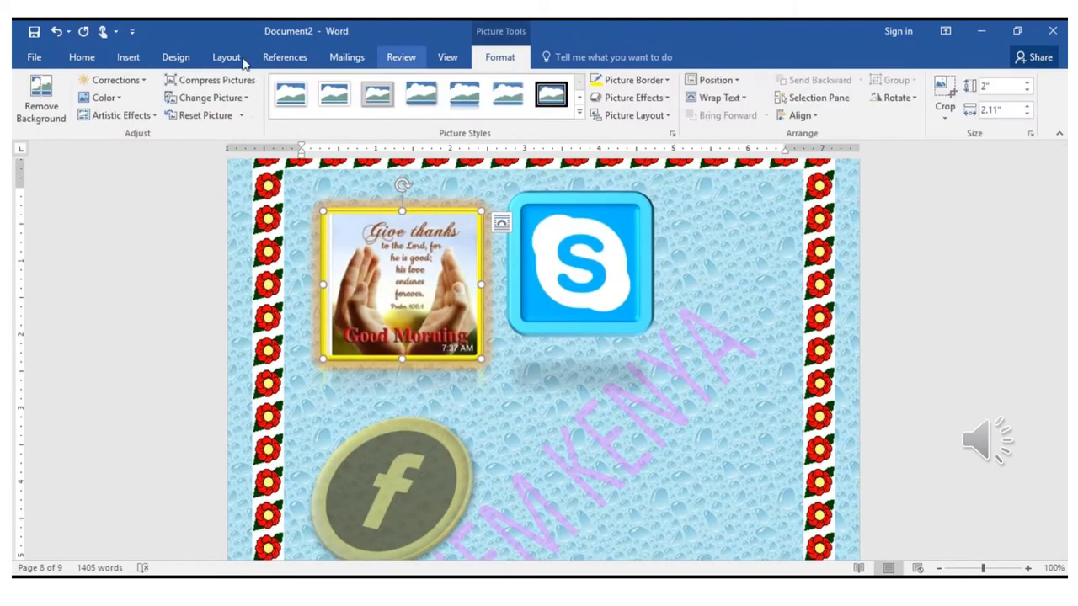
left_click(120, 99)
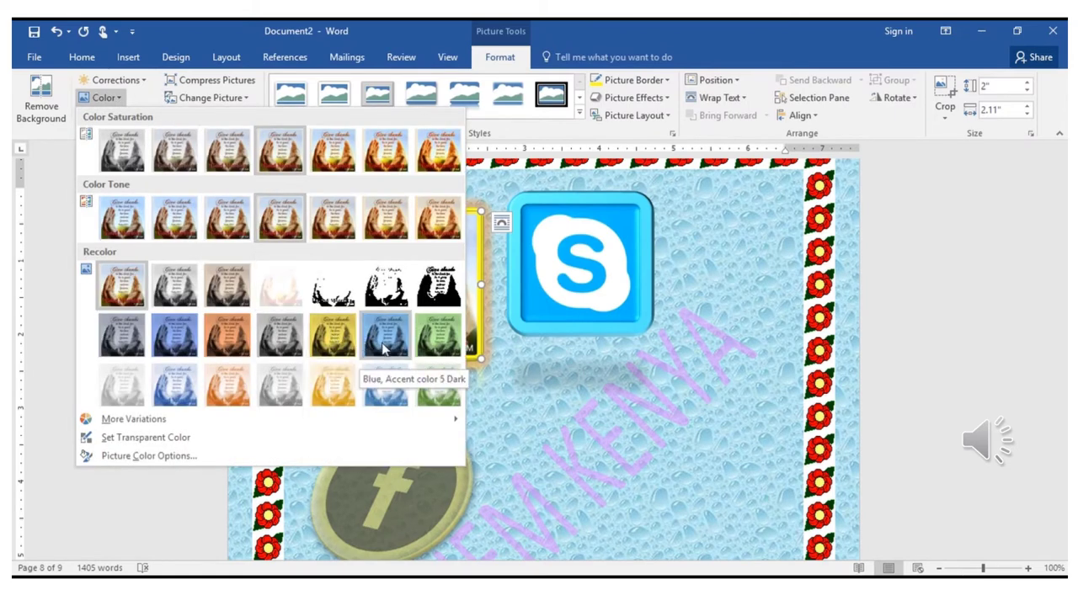
left_click(173, 292)
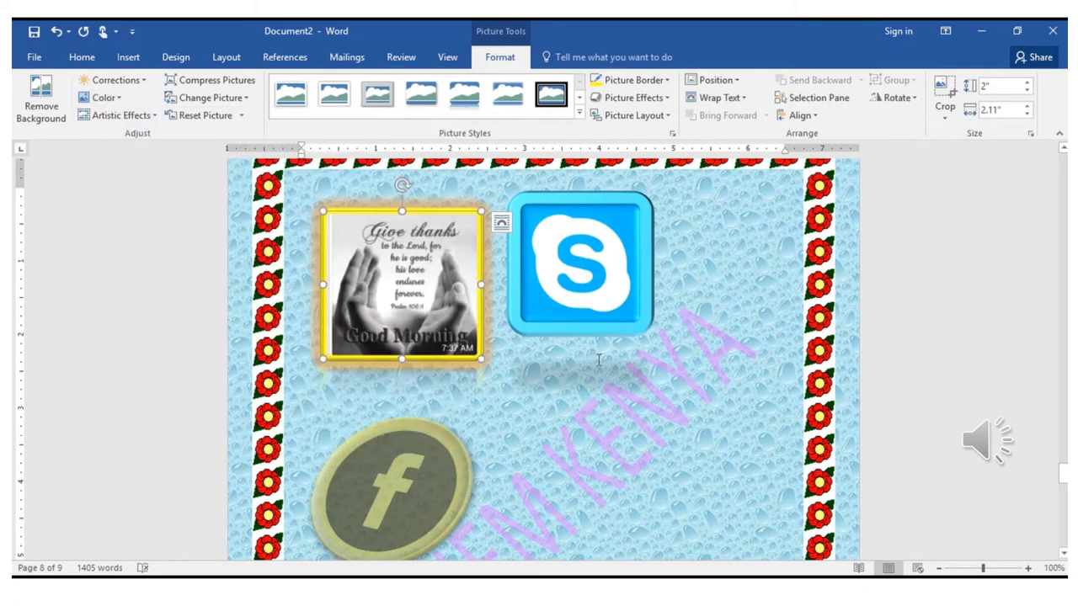
left_click(602, 409)
scroll(603, 411, "down", 1)
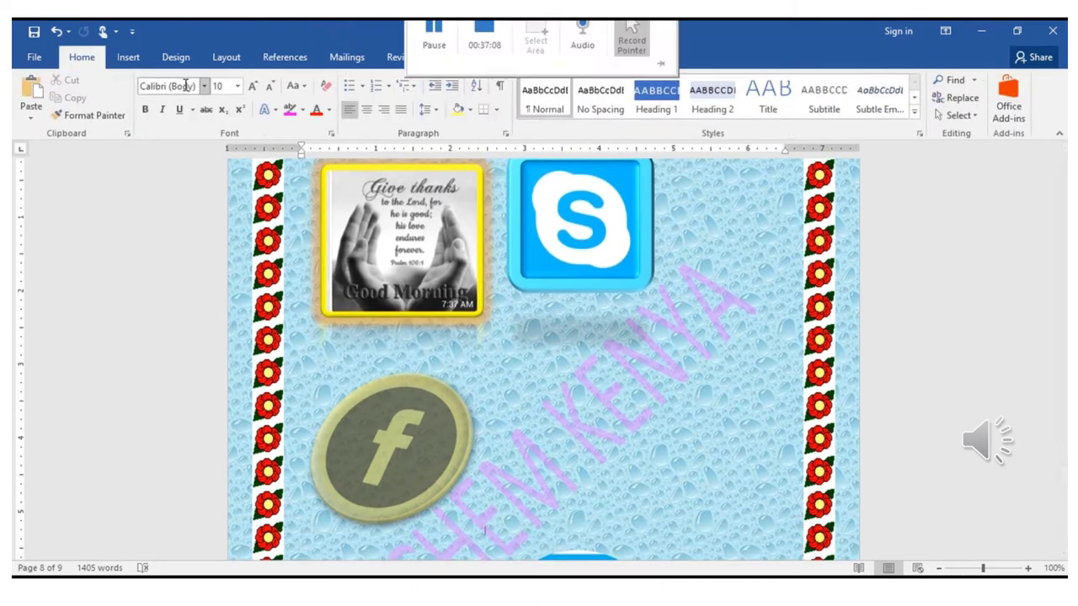
left_click(128, 57)
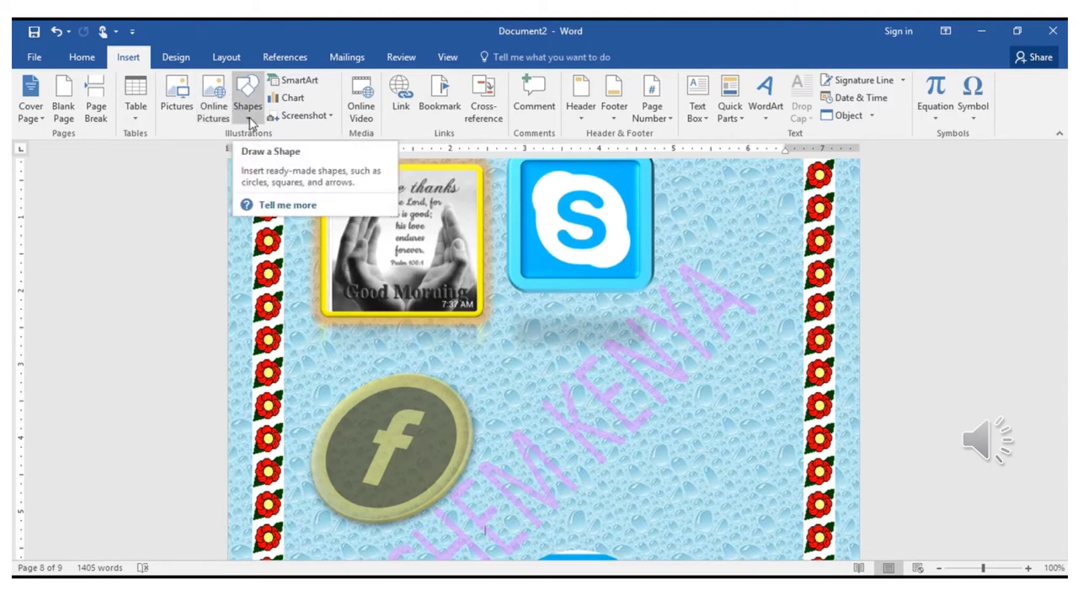
Step: Draw a rounded rectangle below the Gmail image on the last page
left_click(249, 118)
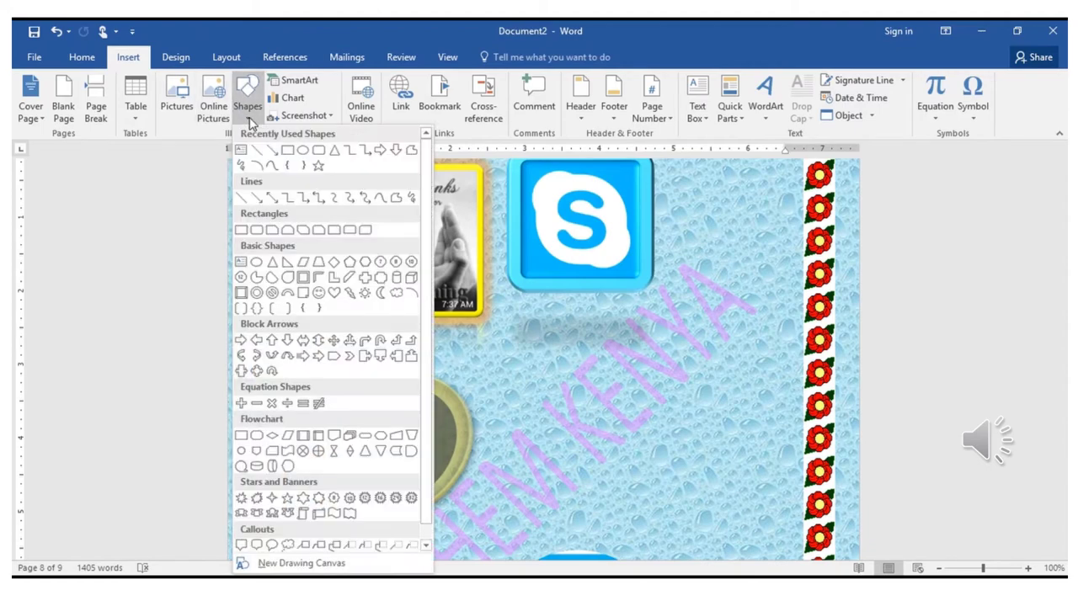
left_click(728, 462)
scroll(657, 402, "down", 5)
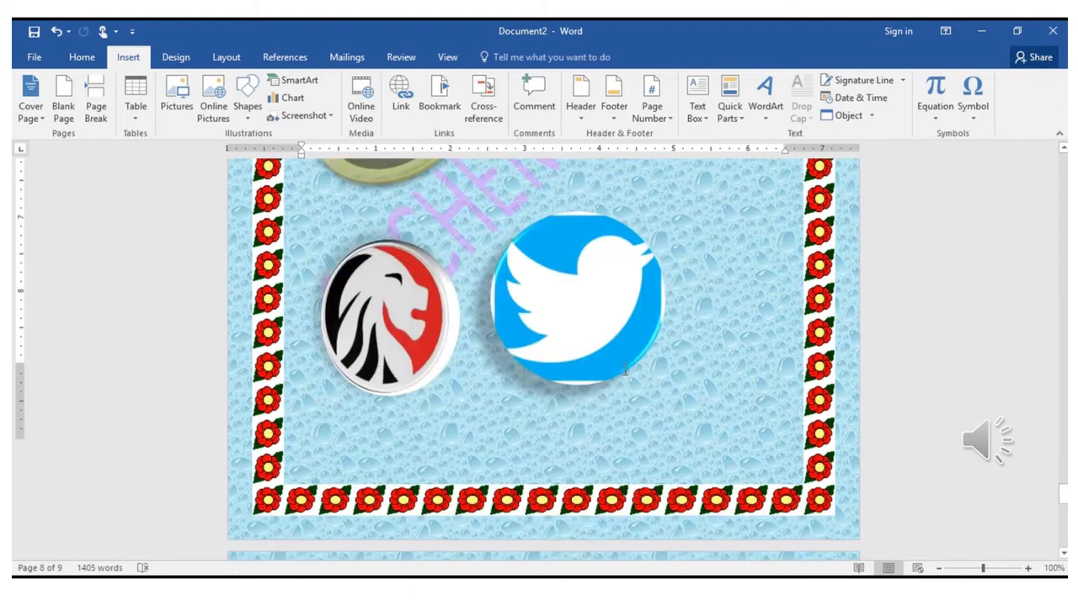
scroll(589, 353, "down", 5)
scroll(530, 312, "down", 5)
left_click(554, 205)
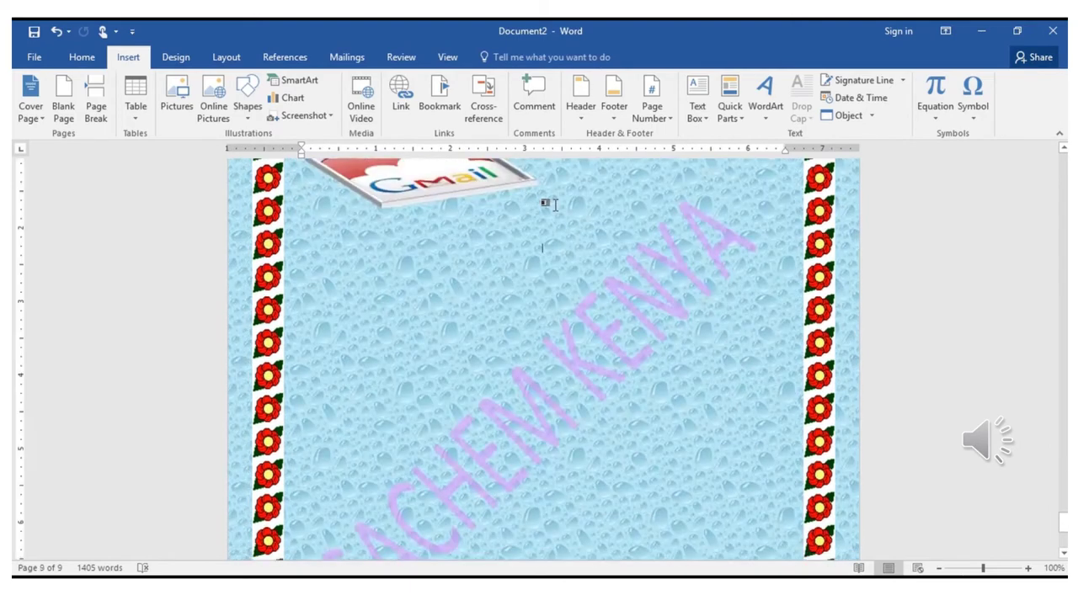
left_click(366, 233)
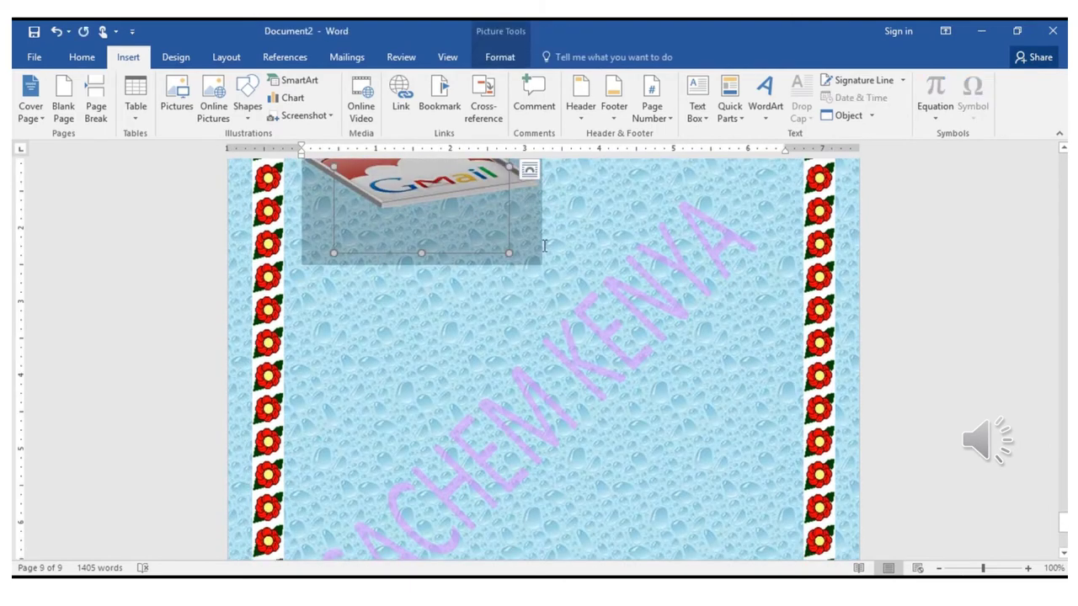
left_click(541, 246)
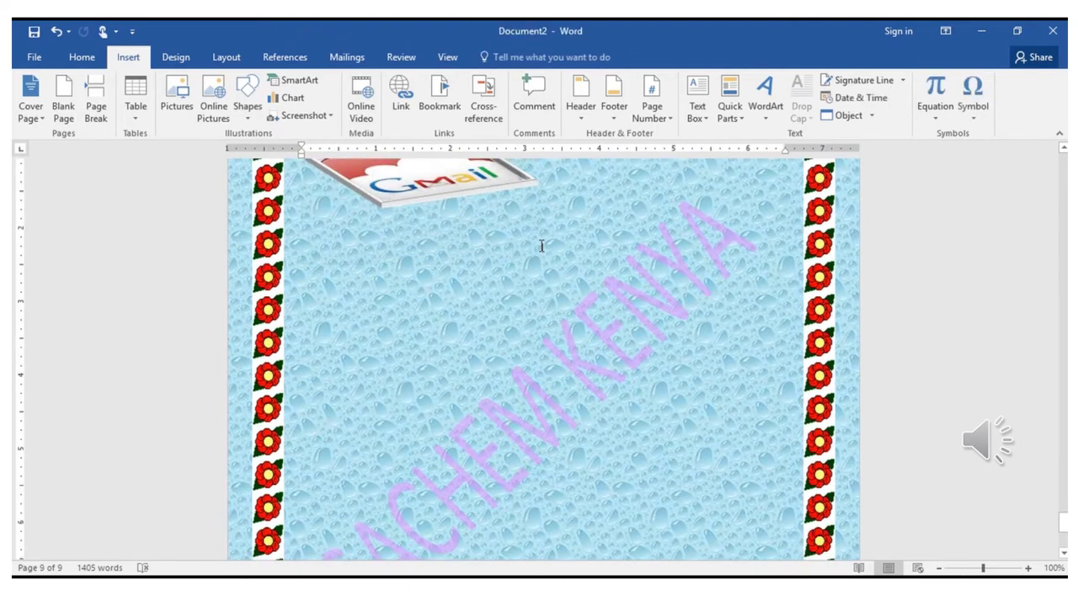
left_click(249, 118)
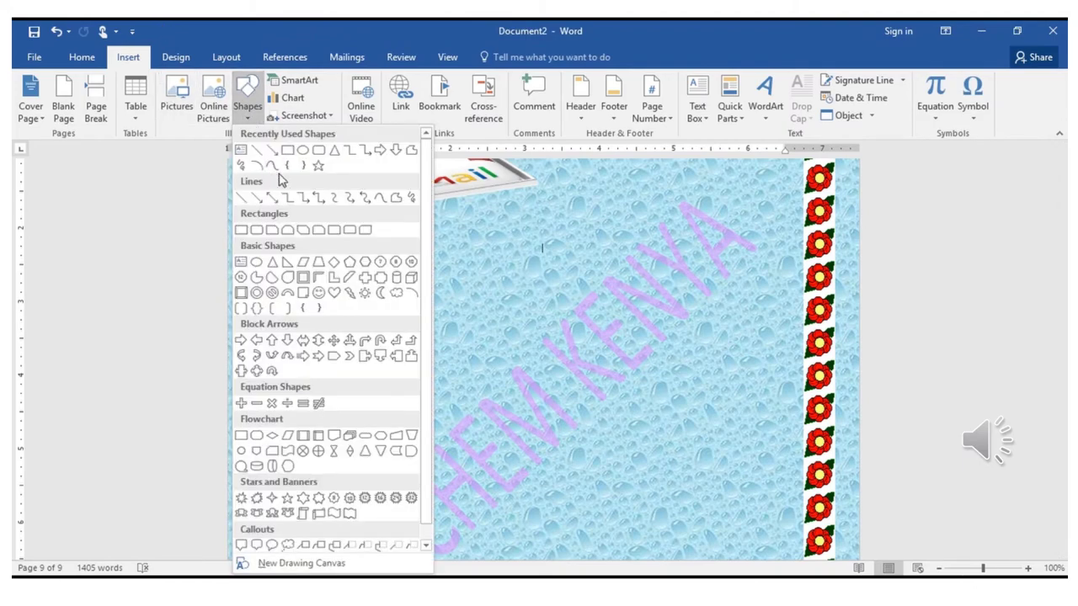
left_click(318, 150)
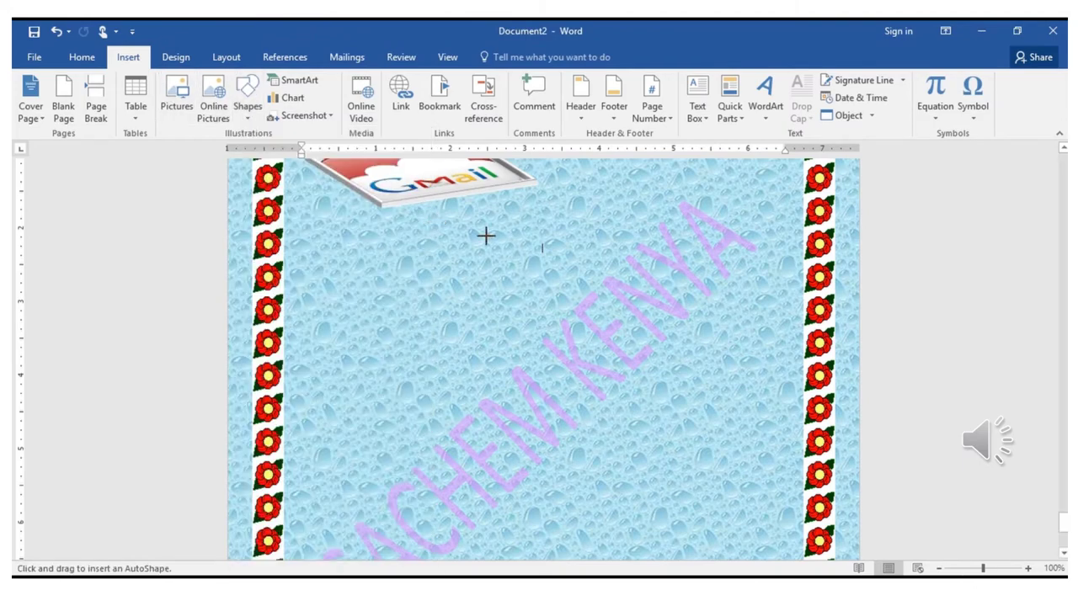
left_click_drag(442, 228, 746, 303)
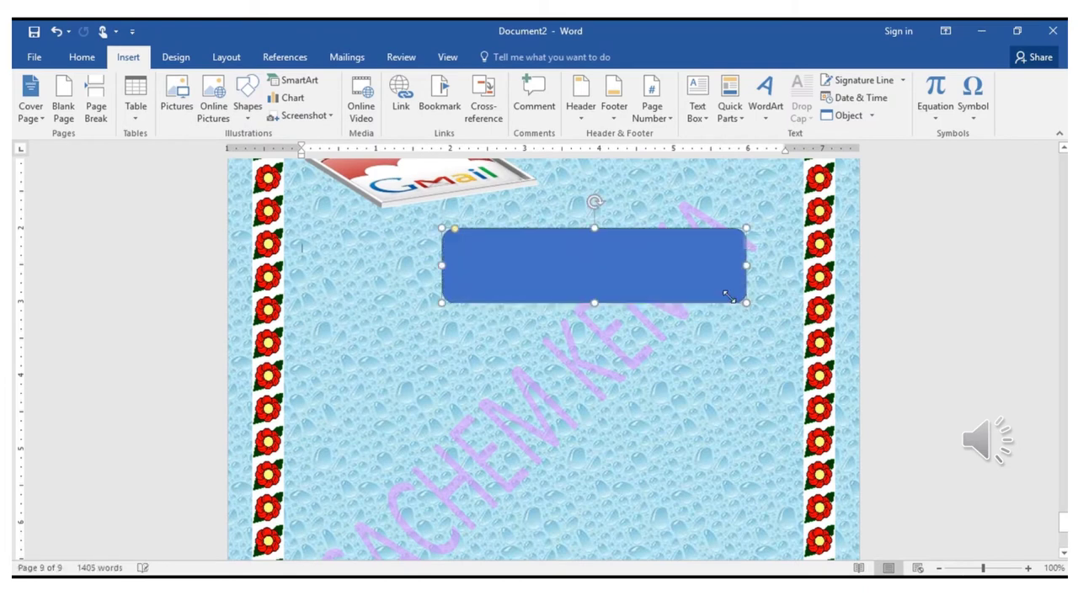
Step: Add the text 'SACHEM COMPUTER COLLEGE' inside the rounded rectangle
right_click(551, 251)
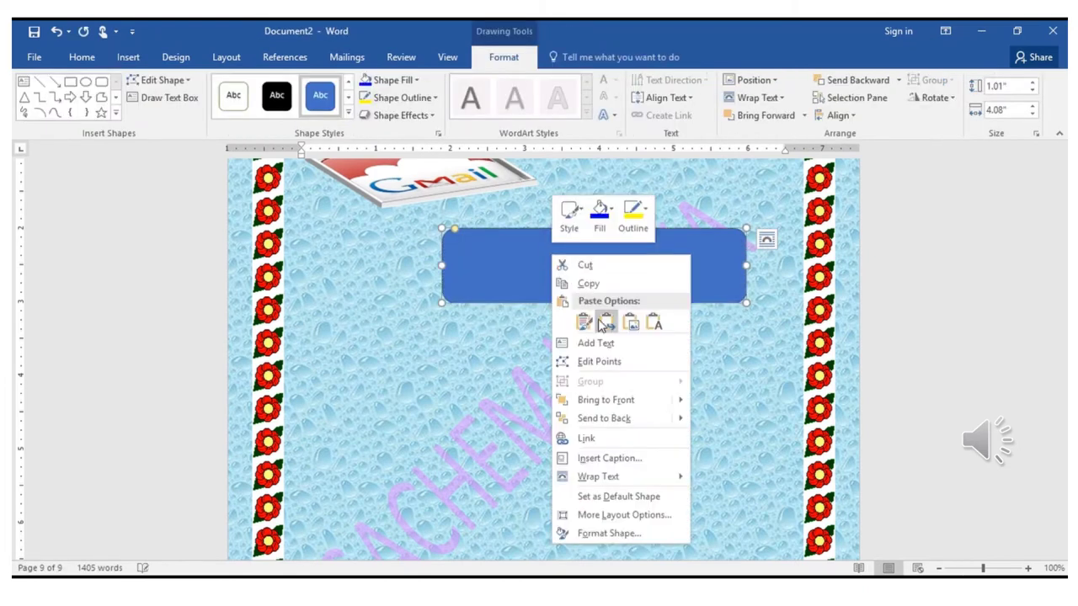
left_click(595, 343)
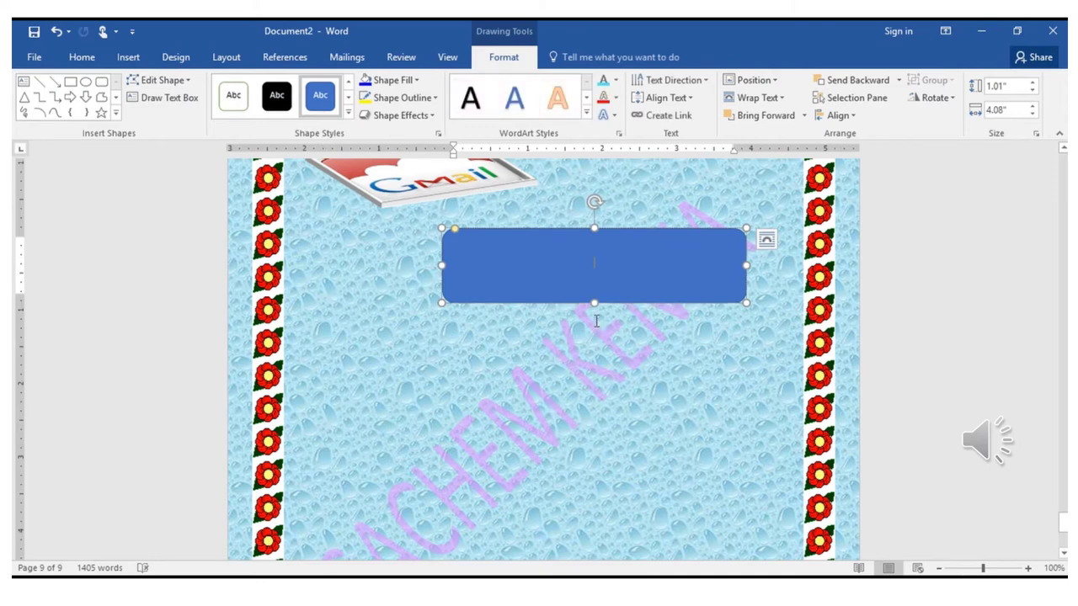
left_click(444, 296)
type("sACHE")
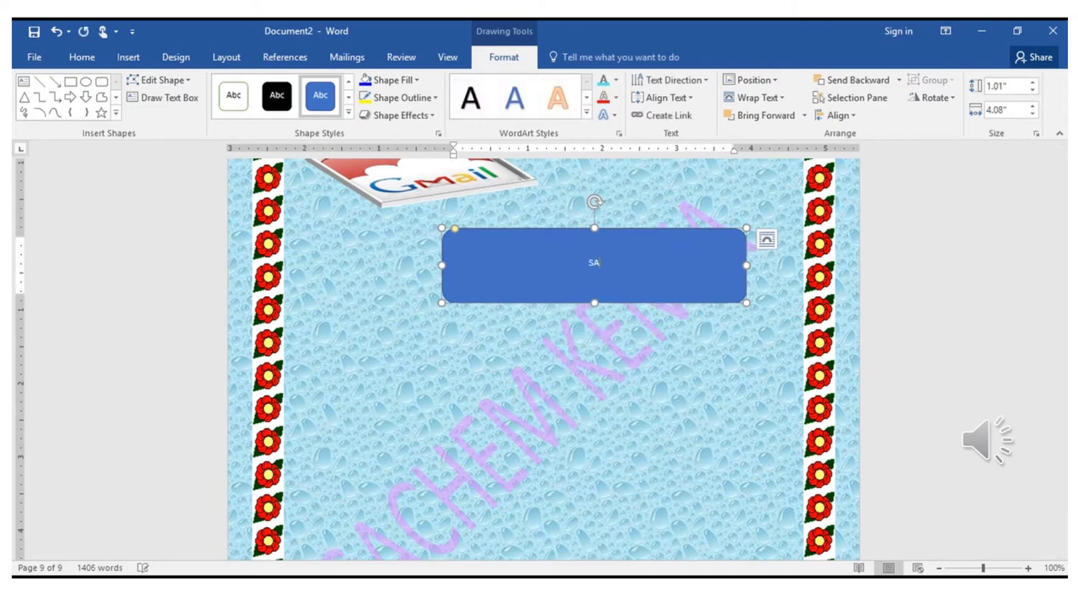
type("M")
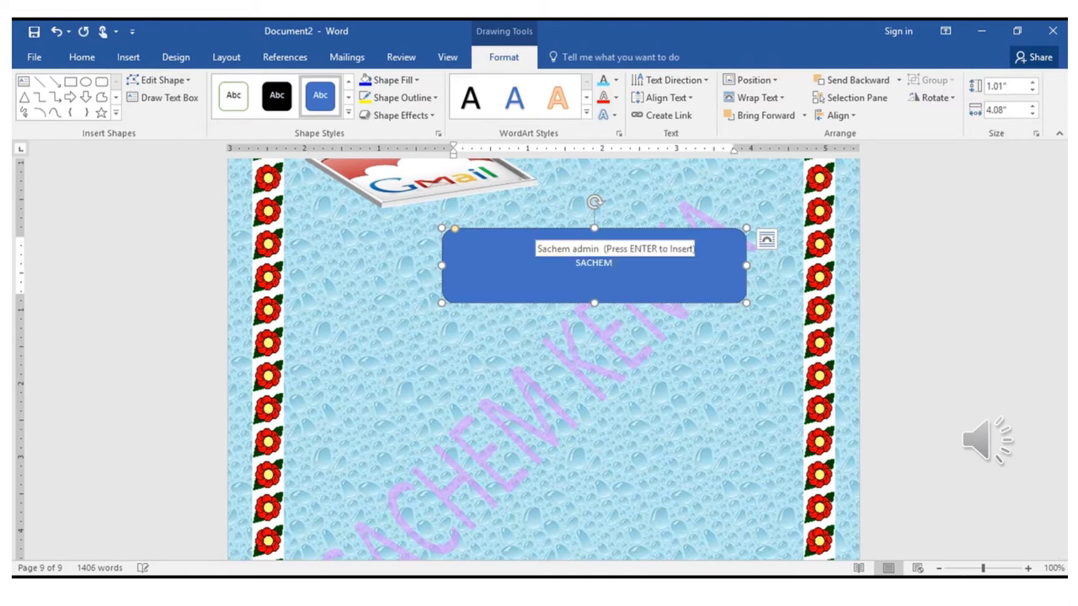
type(" COMPUT")
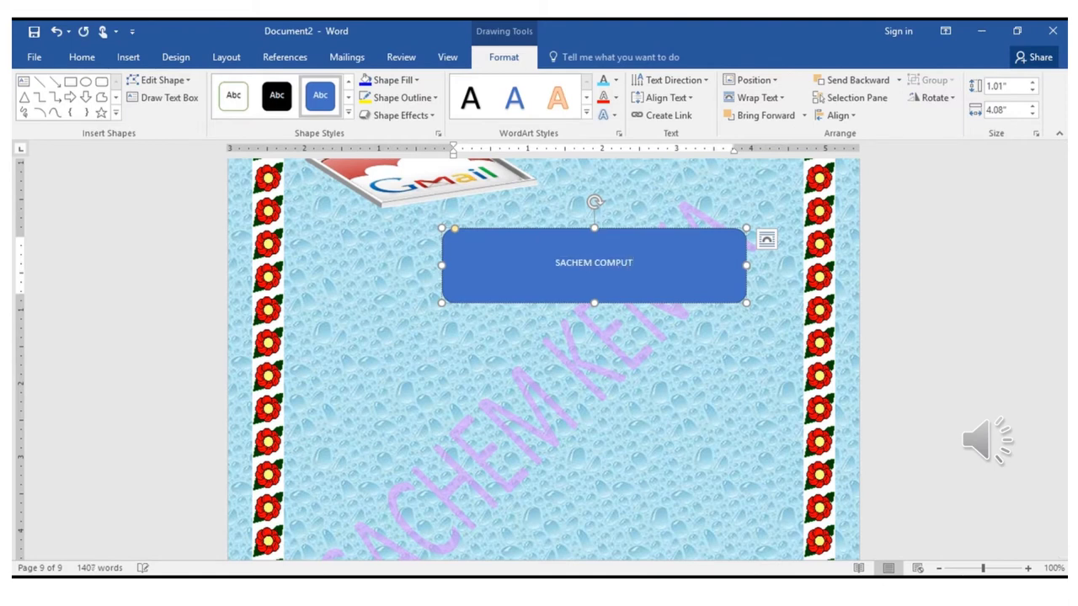
type("WR")
key("BackSpace")
key("BackSpace")
type("ER")
type(" COLLEG")
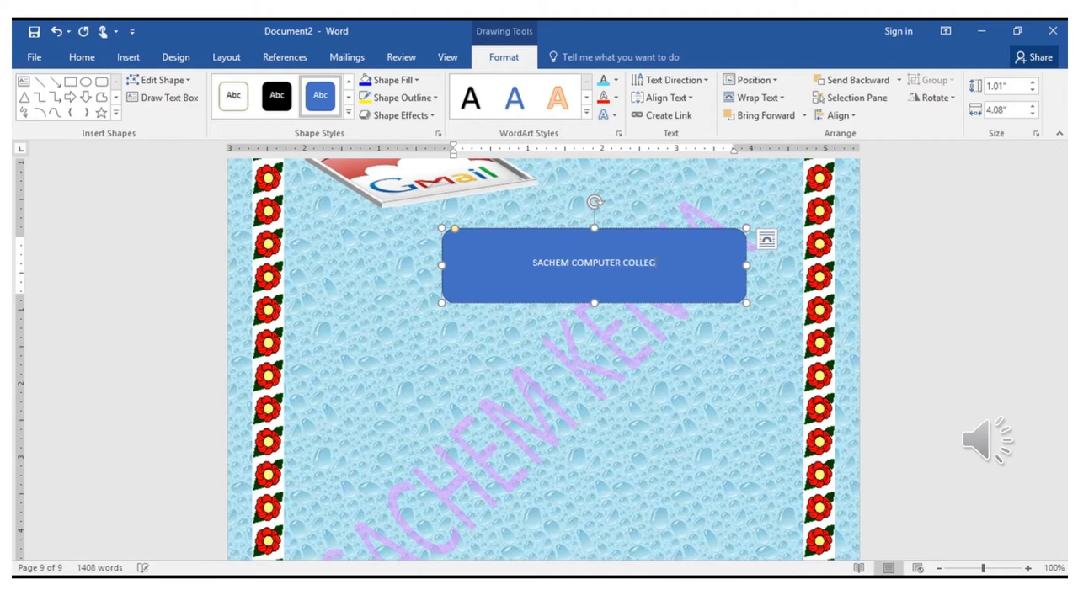
type("E")
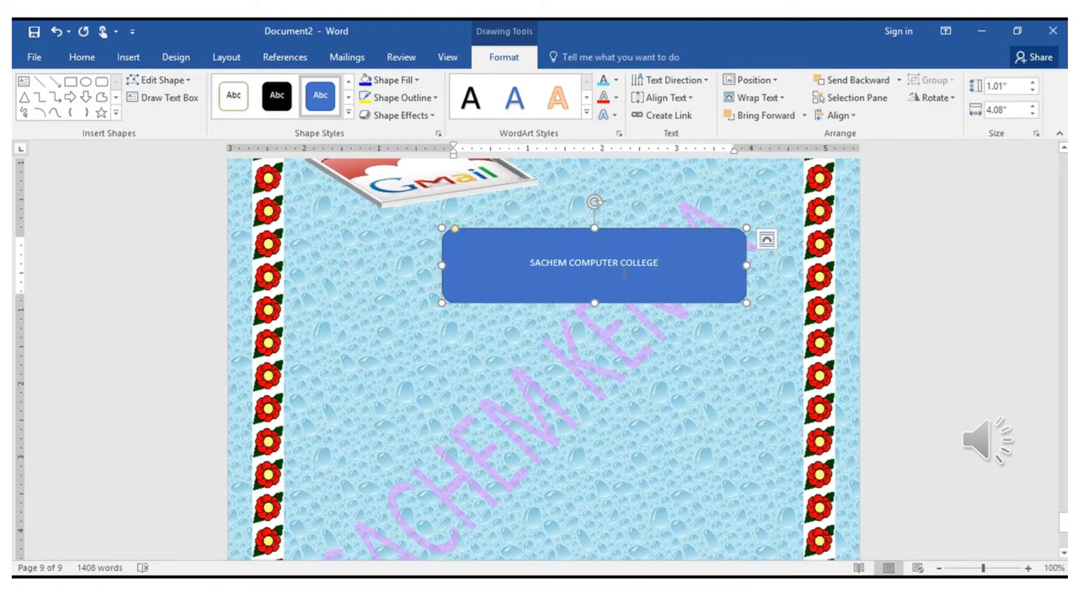
Step: Apply the black shape style to the SACHEM COMPUTER COLLEGE banner
left_click_drag(669, 266, 550, 271)
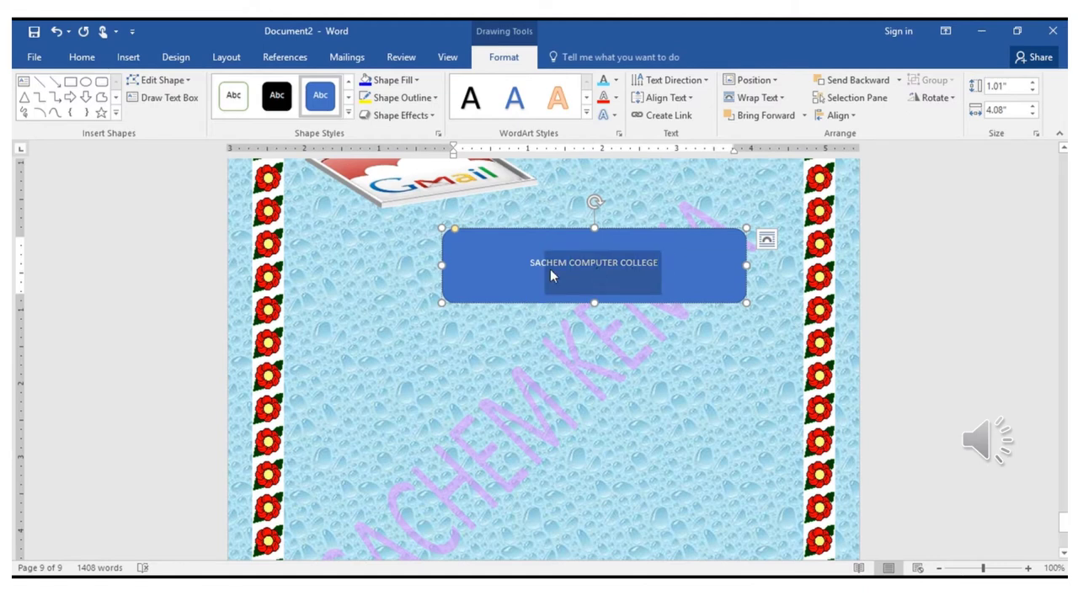
left_click(348, 112)
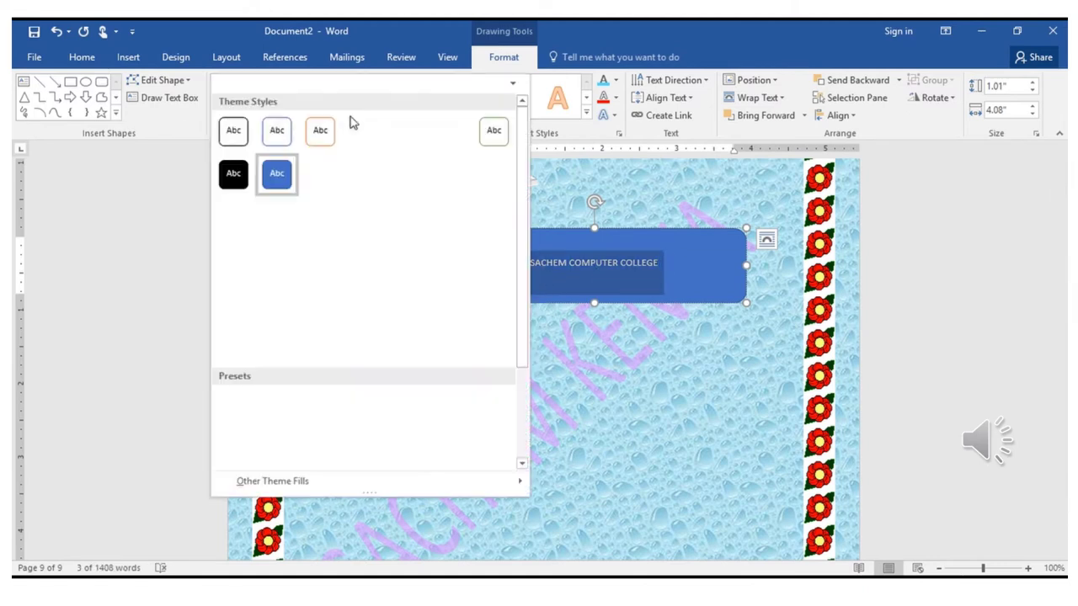
left_click(235, 177)
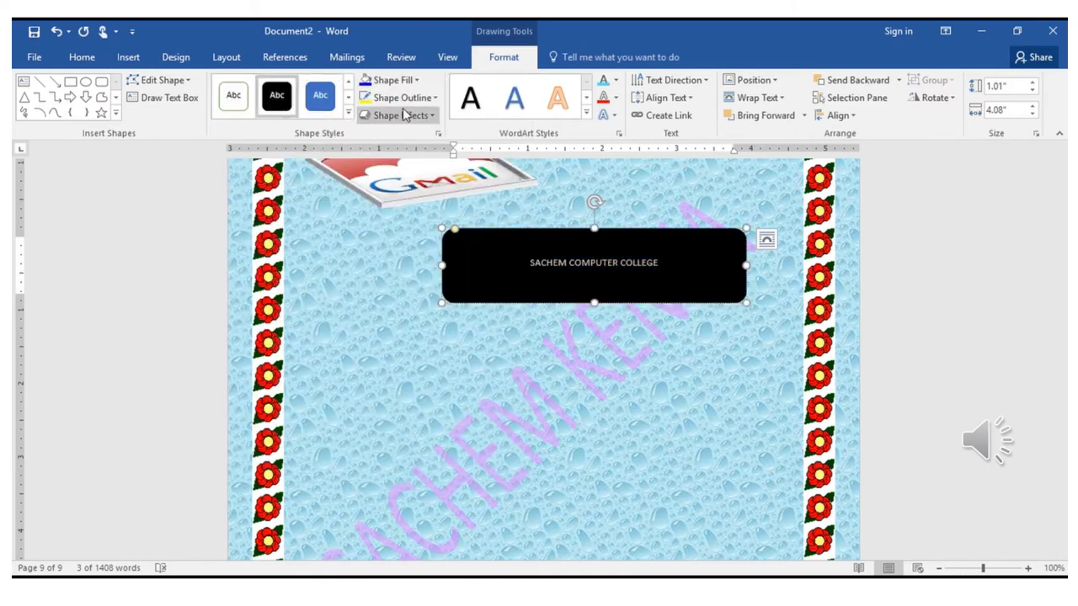
left_click(416, 80)
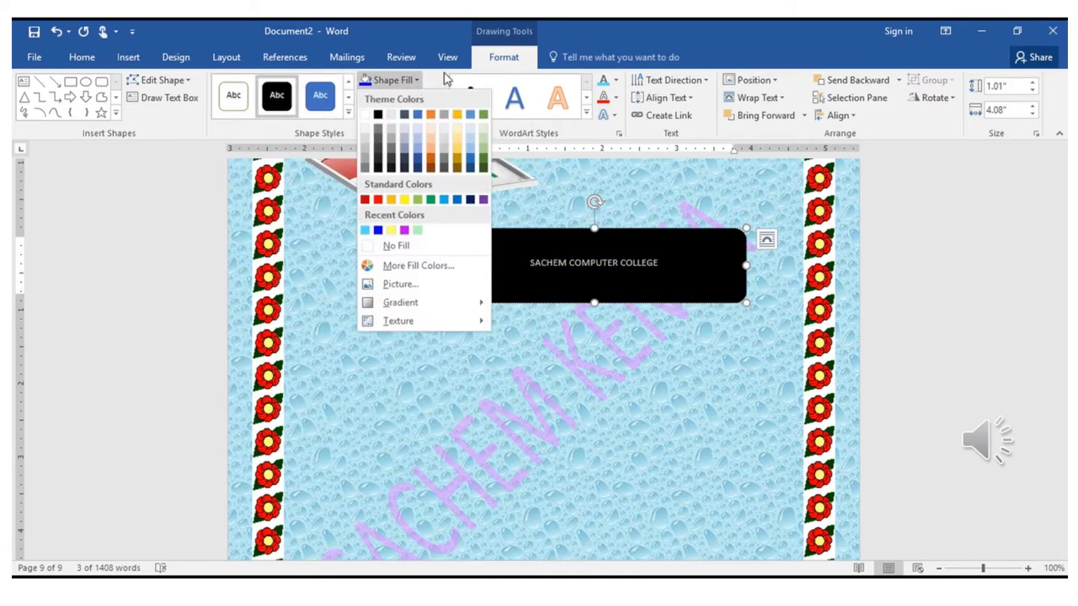
left_click(446, 78)
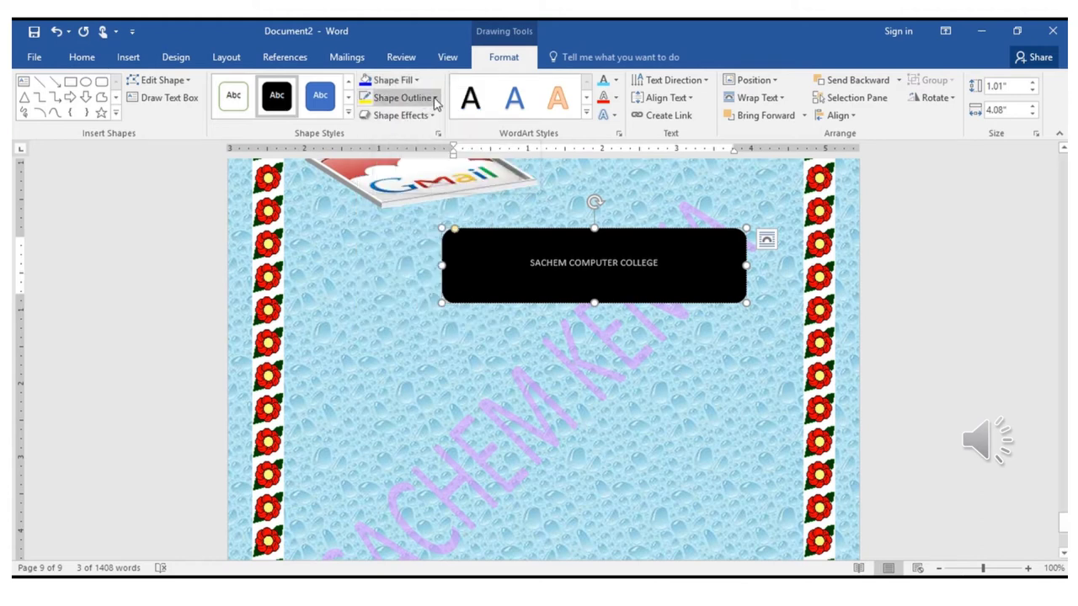
Step: Give the banner a pink outline at 6 pt weight
left_click(435, 98)
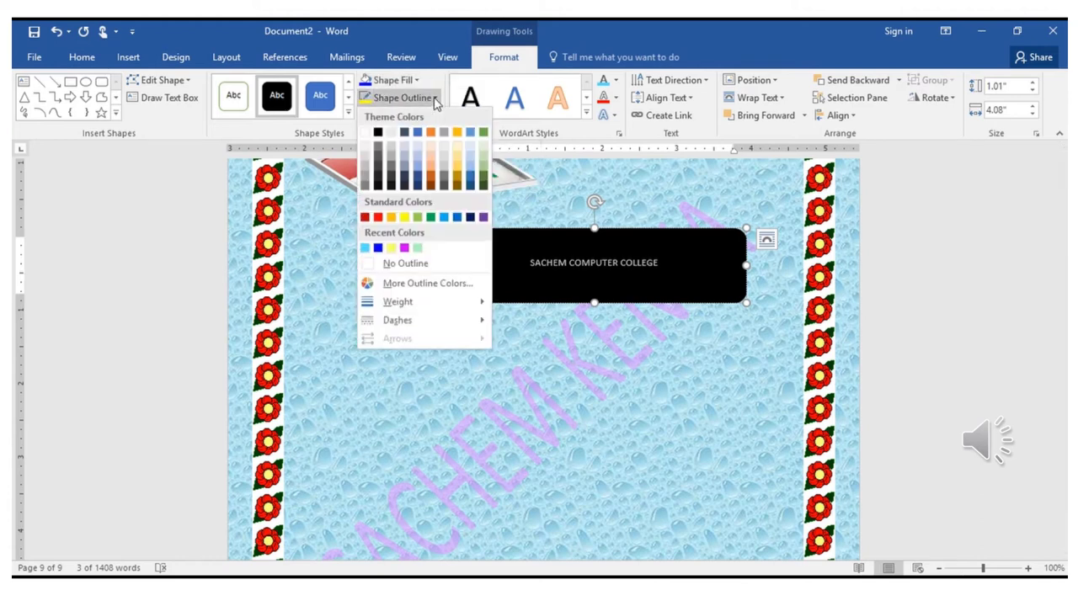
left_click(405, 250)
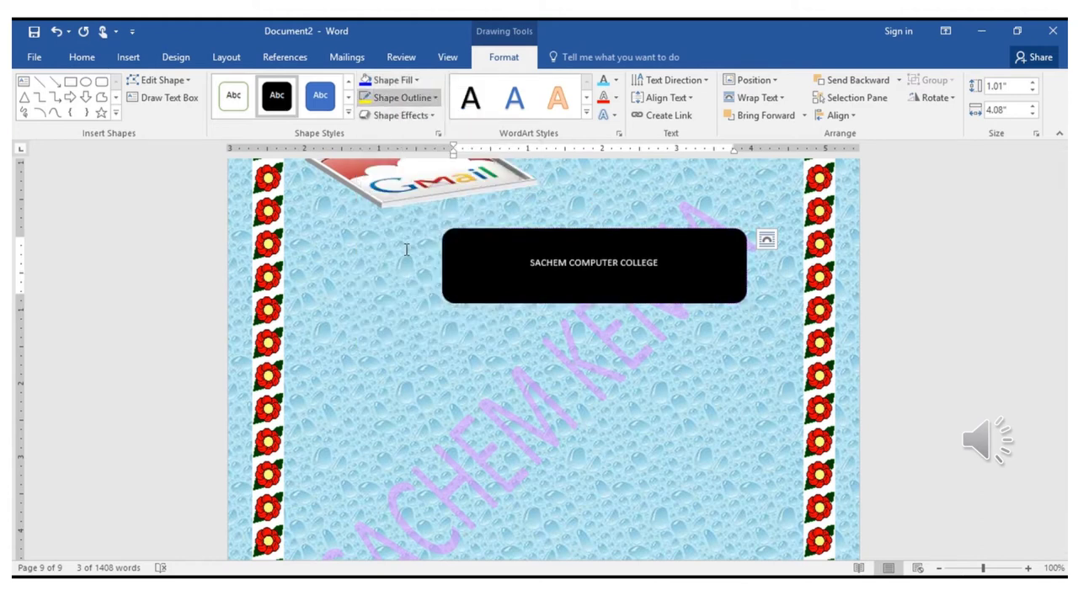
left_click(433, 99)
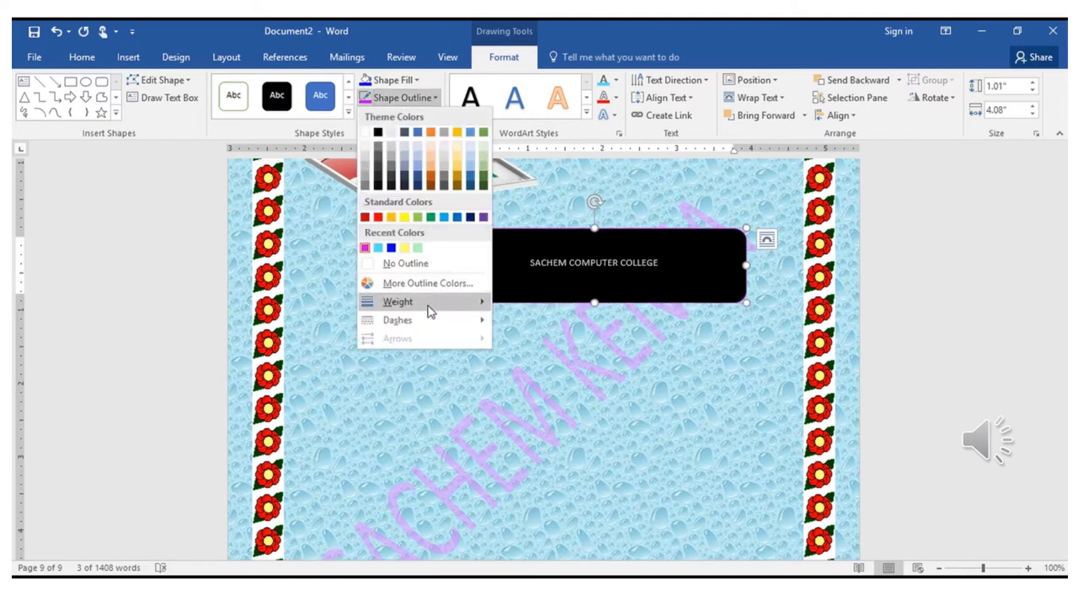
mouse_move(397, 301)
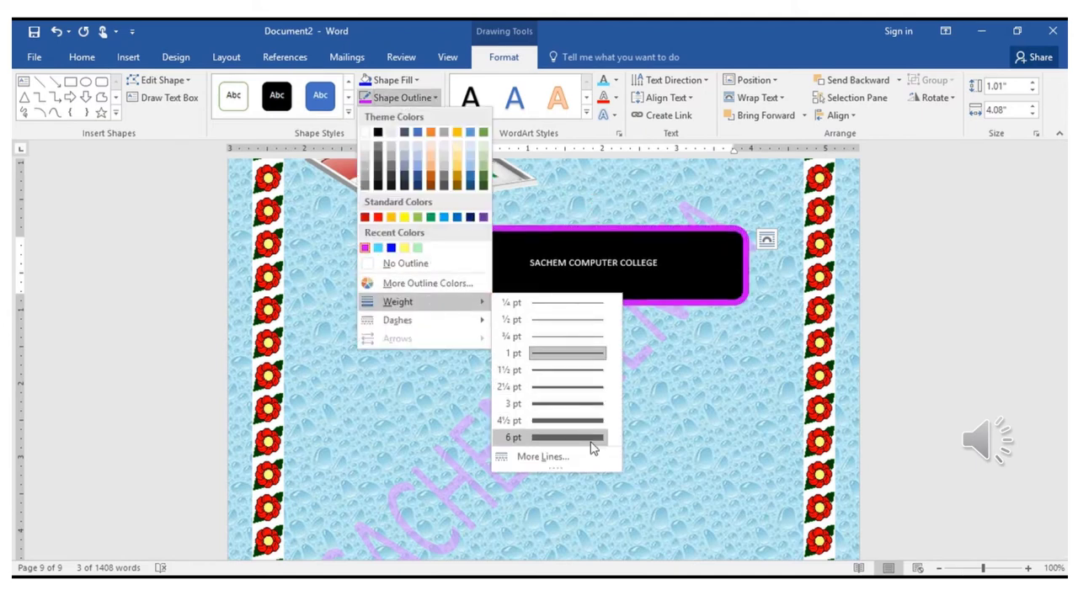
left_click(593, 438)
left_click(605, 404)
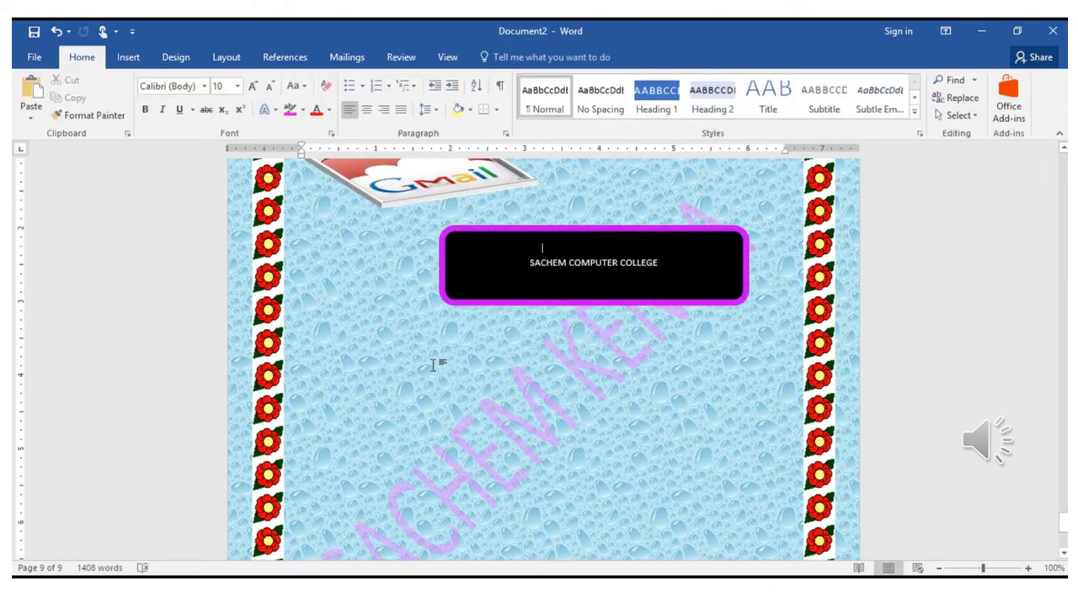
Step: Draw a smiley face in the lower left of page 9 with a light orange style
left_click(128, 57)
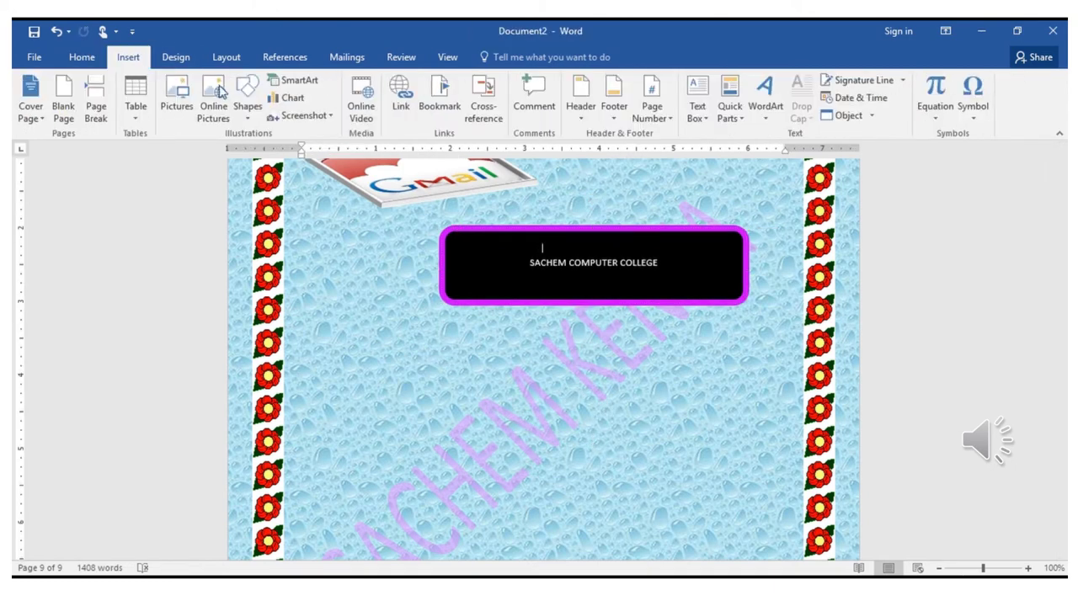
left_click(248, 109)
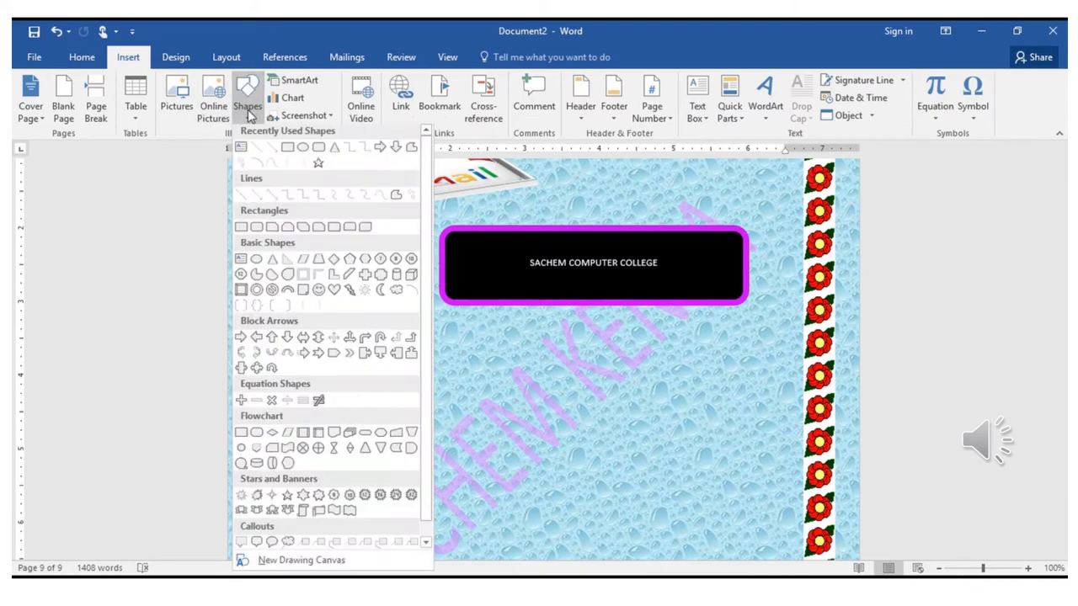
left_click(303, 295)
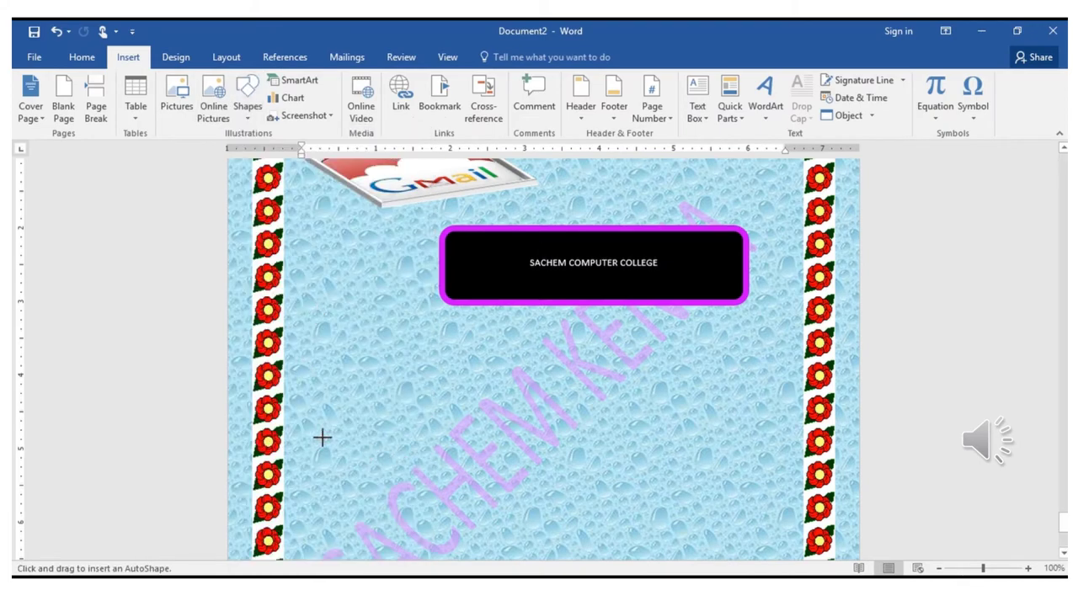
mouse_move(323, 441)
left_mouse_down()
mouse_move(501, 508)
mouse_move(522, 506)
left_mouse_up()
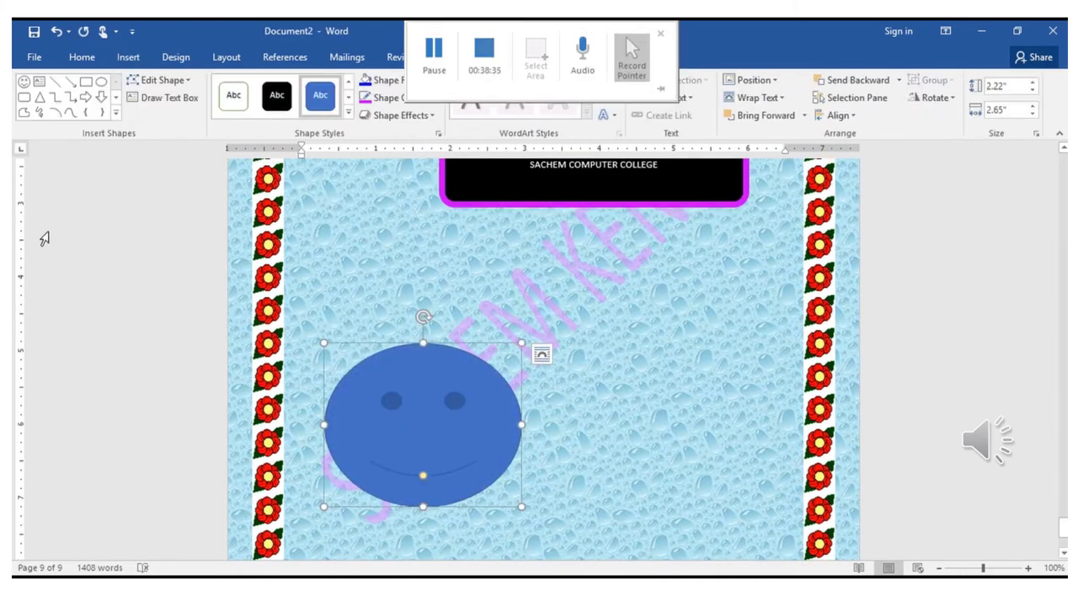
left_click(348, 112)
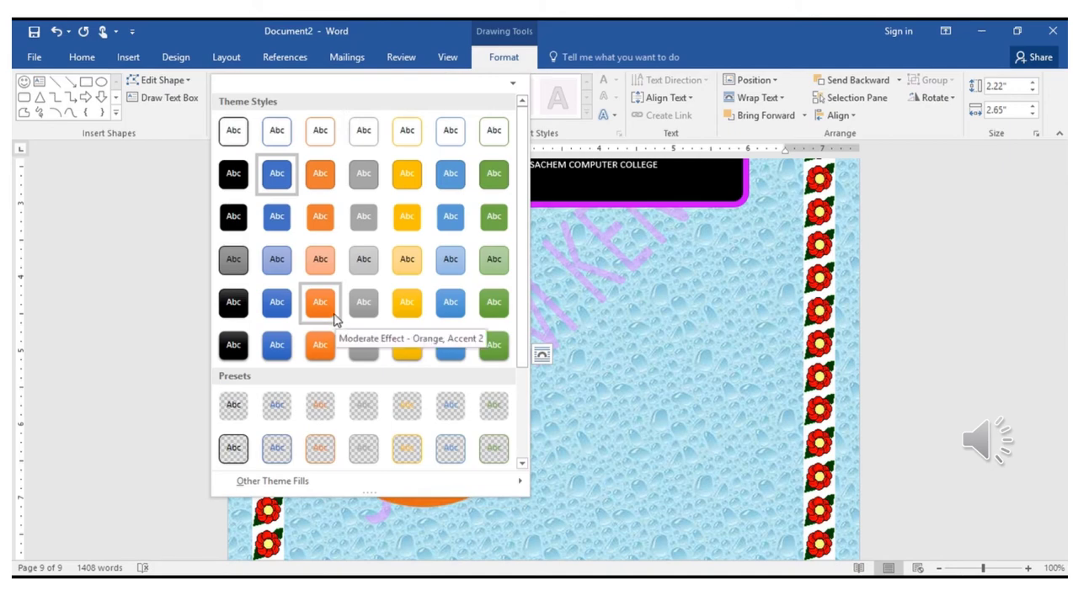
left_click(407, 258)
scroll(638, 453, "up", 1)
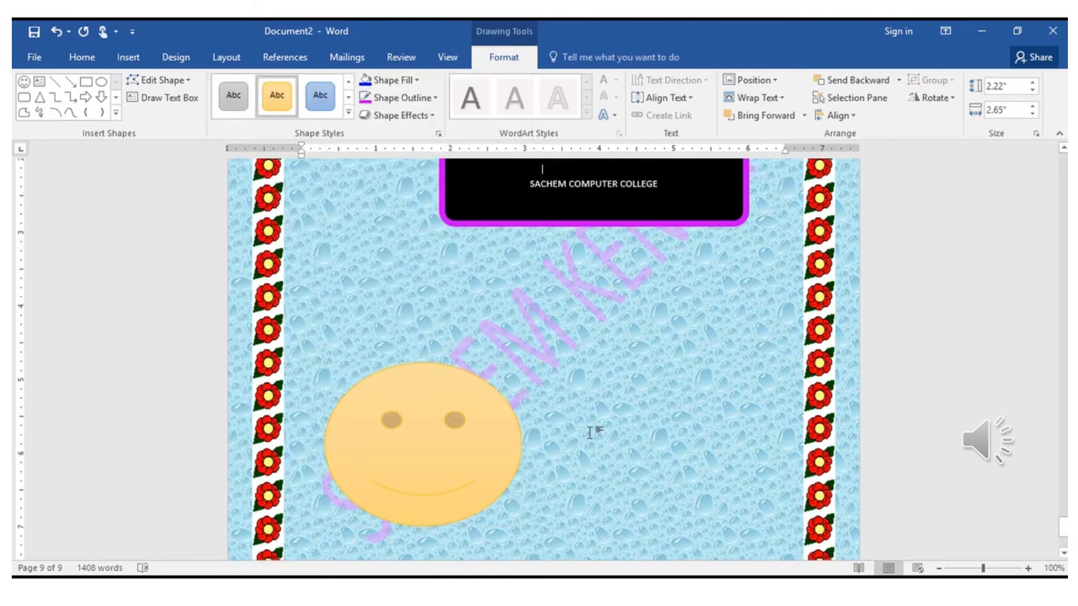
left_click(589, 433)
left_click(423, 505)
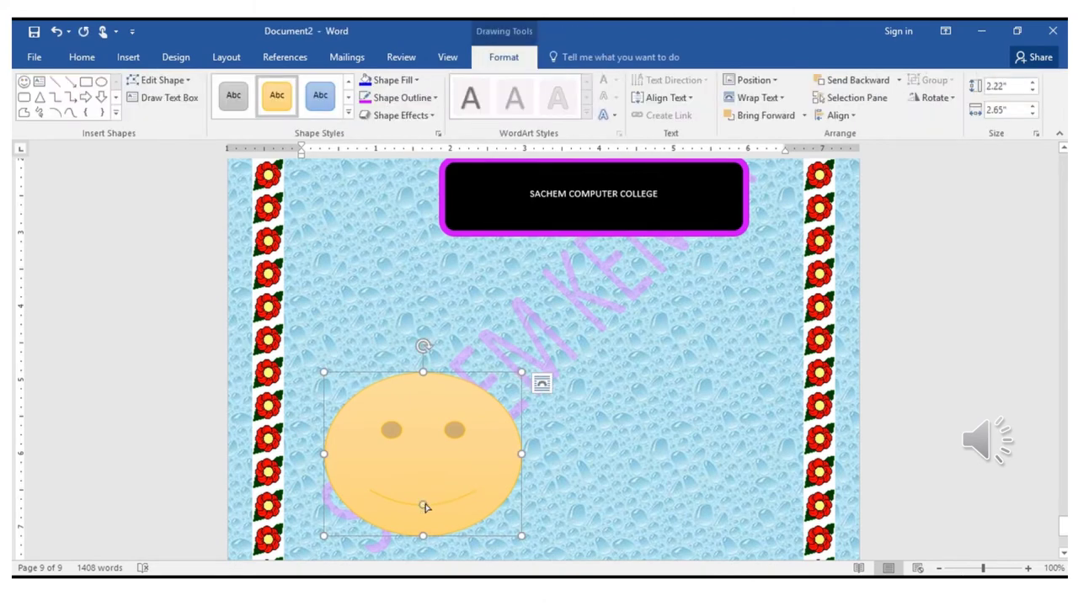
scroll(425, 497, "down", 5)
Step: Draw a cloud thought callout to the right of the smiley
left_click(128, 59)
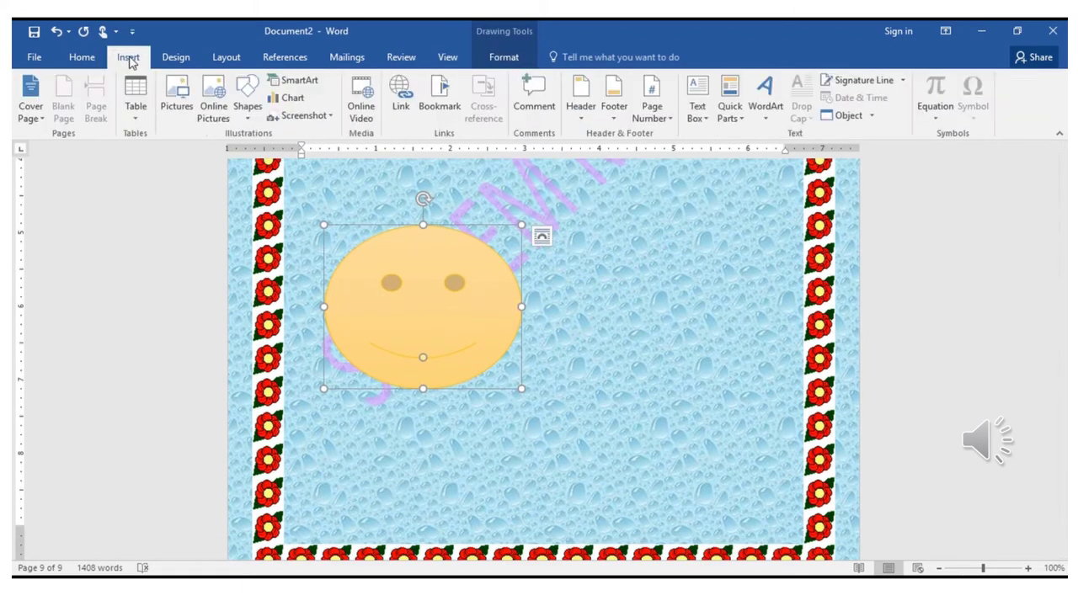
left_click(256, 110)
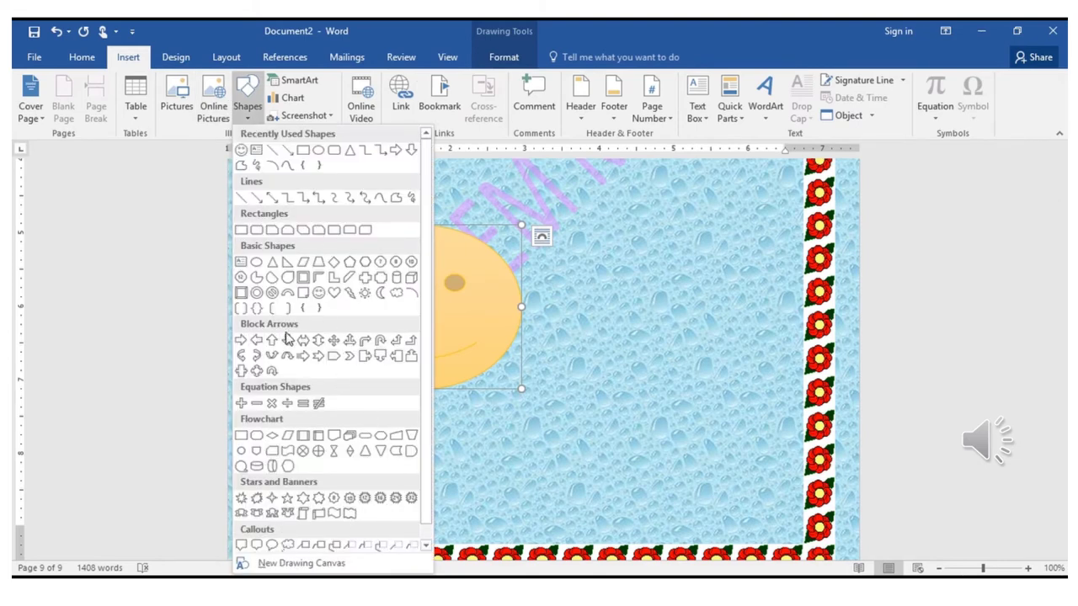
scroll(286, 338, "down", 1)
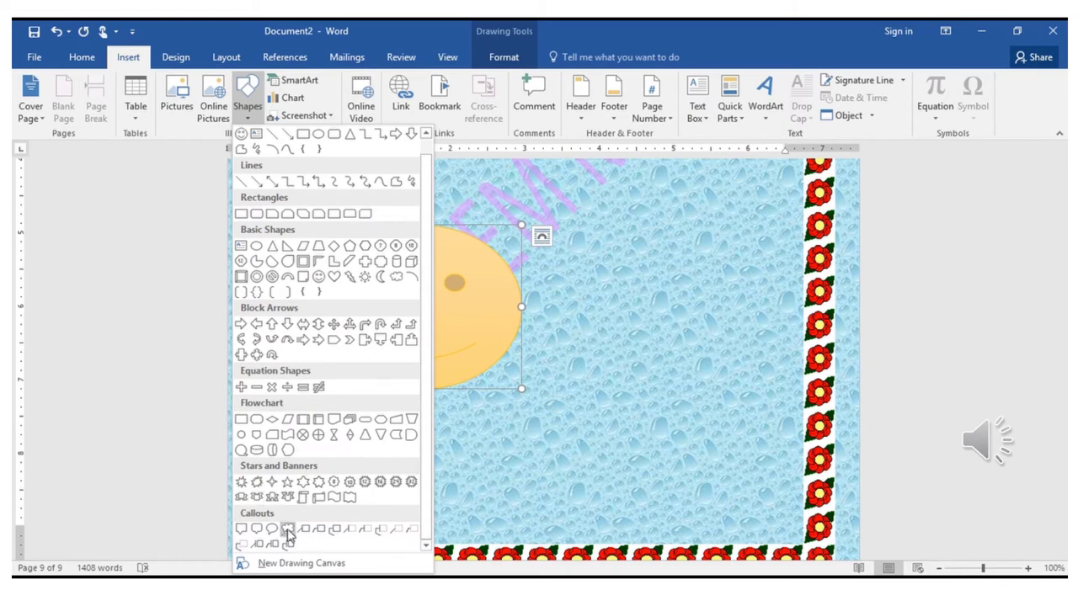
left_click(288, 530)
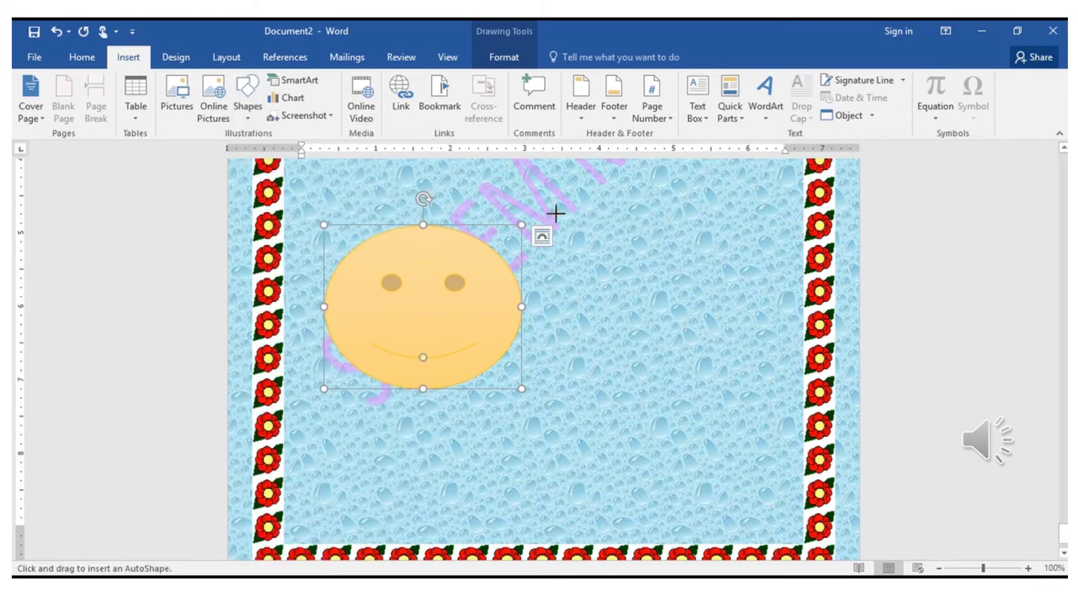
mouse_move(492, 267)
left_mouse_down()
mouse_move(625, 237)
mouse_move(776, 165)
left_mouse_up()
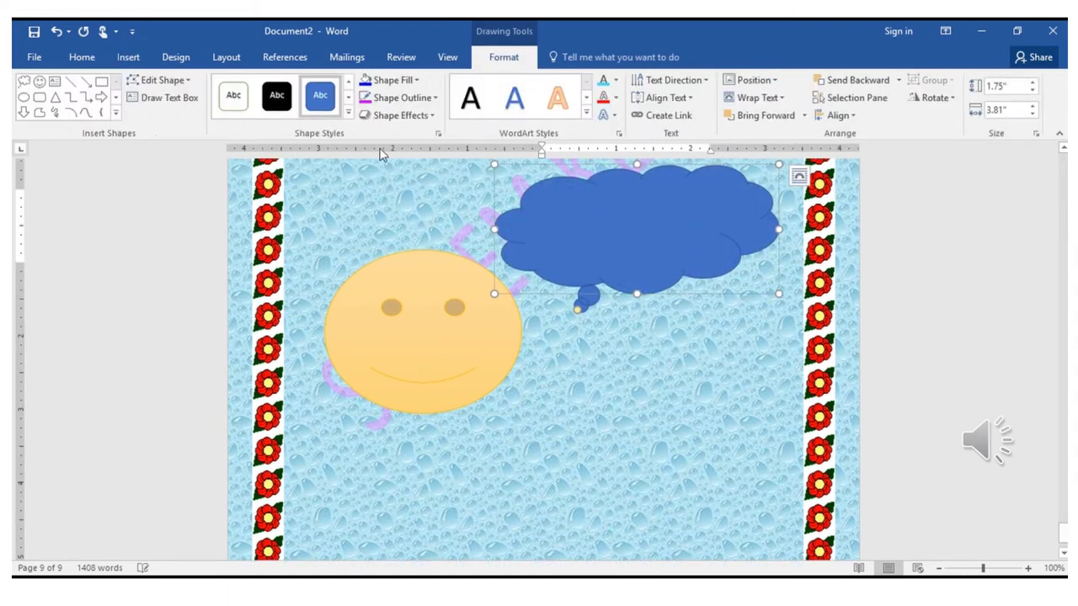
Step: Give the cloud a light orange style and type 'We don't want Secession' in it
left_click(348, 113)
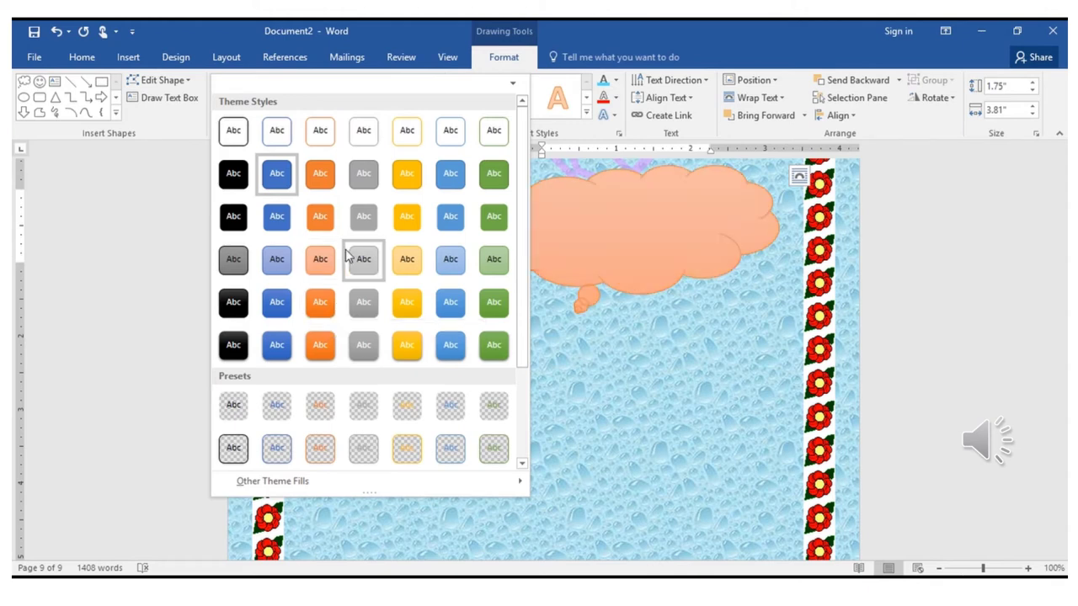
left_click(404, 263)
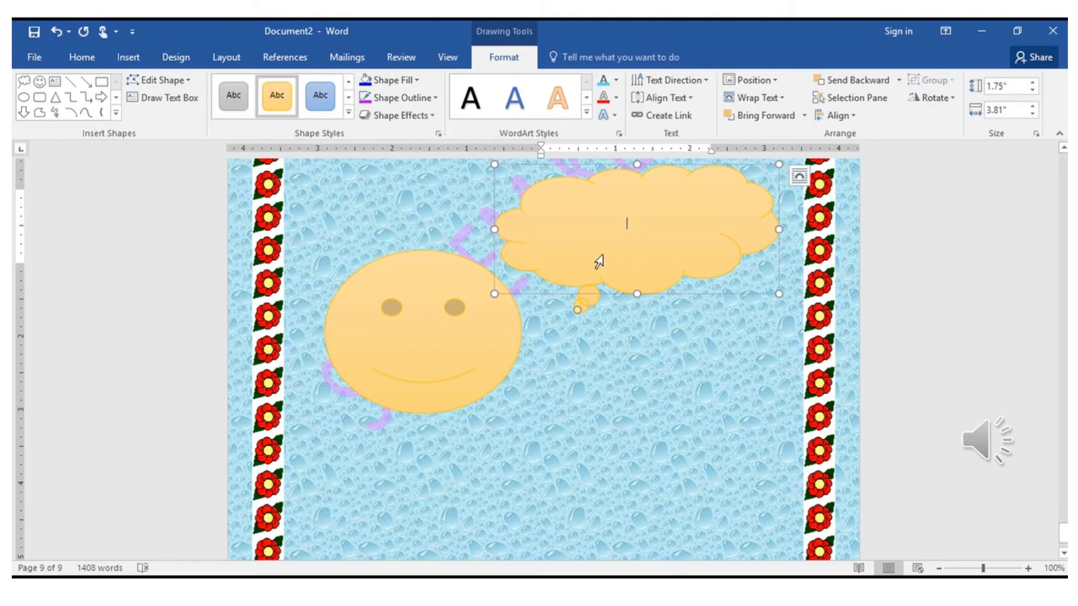
type("w")
type("do")
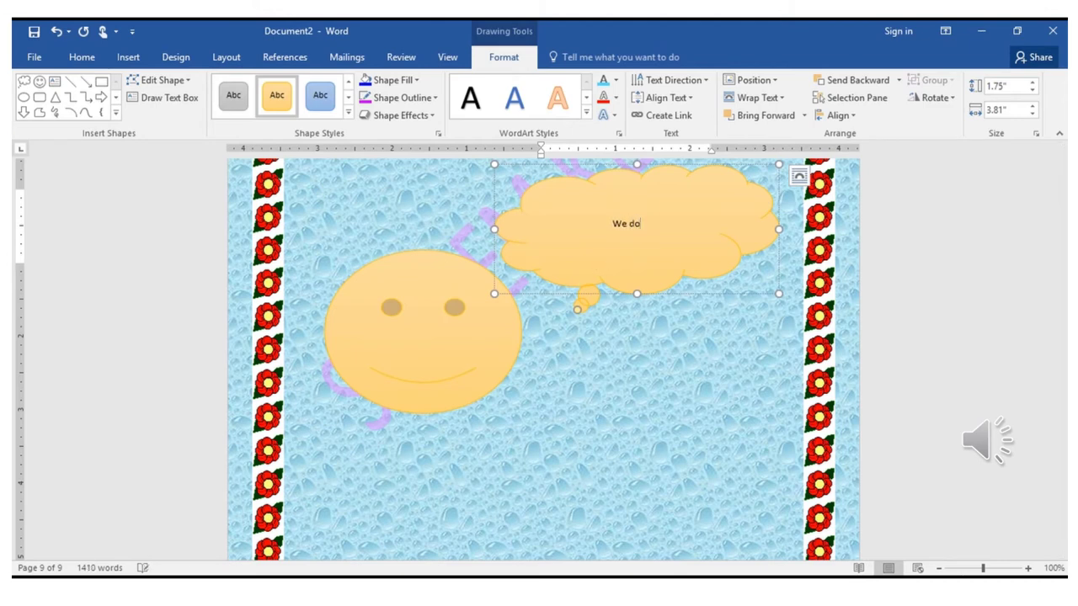
type("'")
type("t")
type("wa")
type("nt ")
type("Seccess")
type("ion")
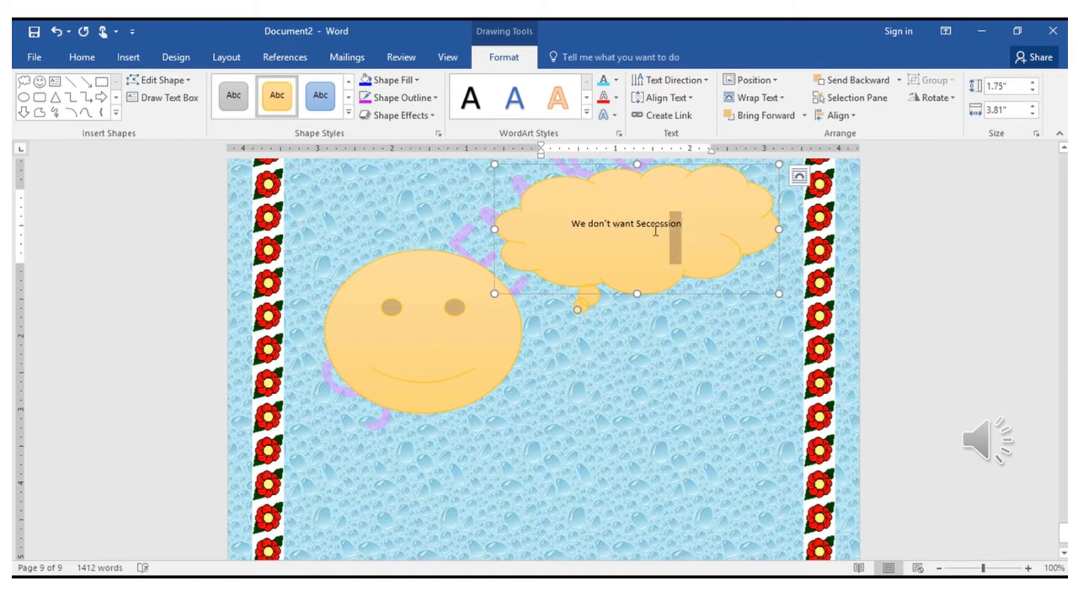
Step: Enlarge the cloud text to 18 pt, fix 'Seccession' to 'Secession', and point the tail at the smiley
left_click_drag(686, 225, 570, 229)
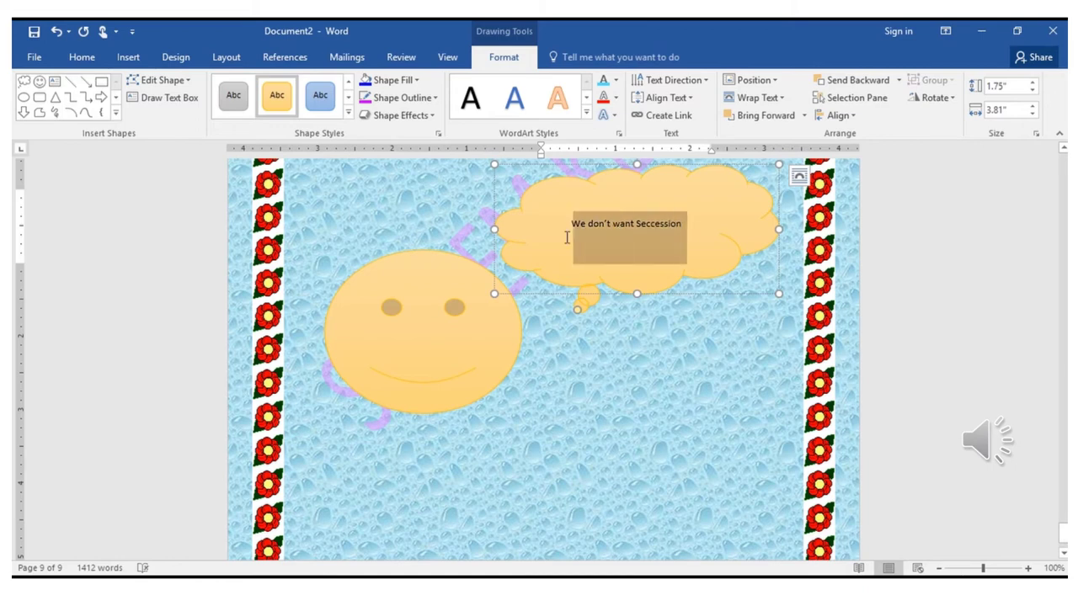
left_click(81, 57)
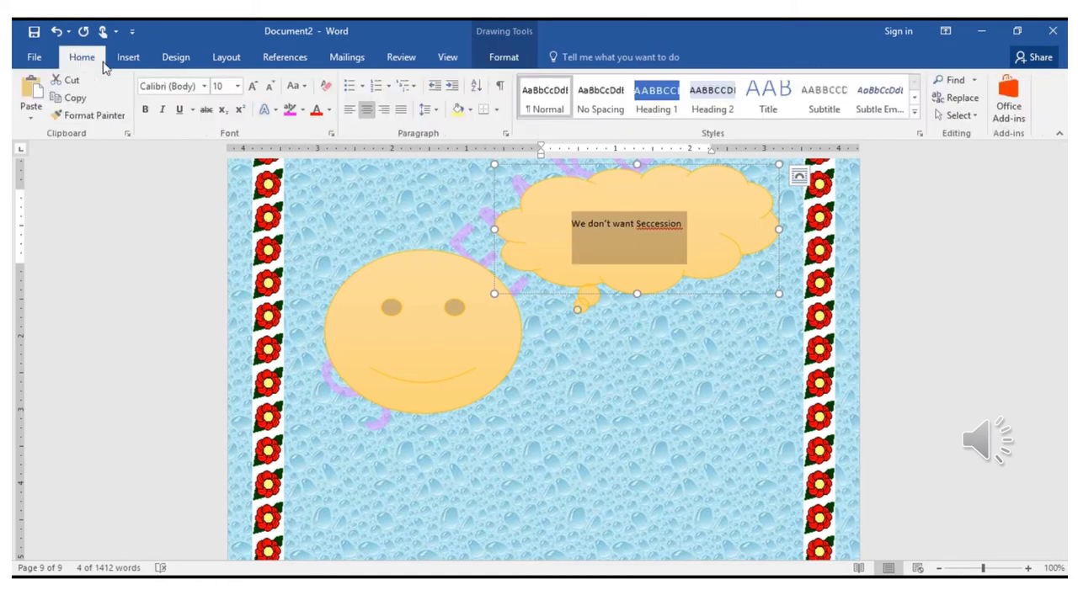
left_click(251, 86)
left_click(250, 86)
left_click(251, 86)
left_click(251, 86)
left_click(251, 86)
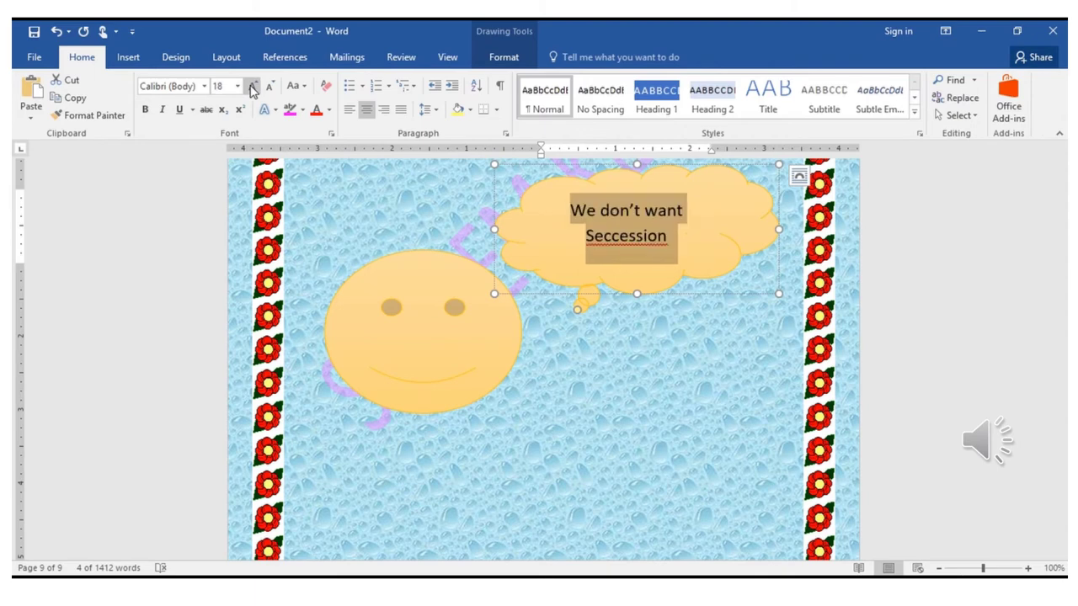
left_click(609, 237)
right_click(612, 239)
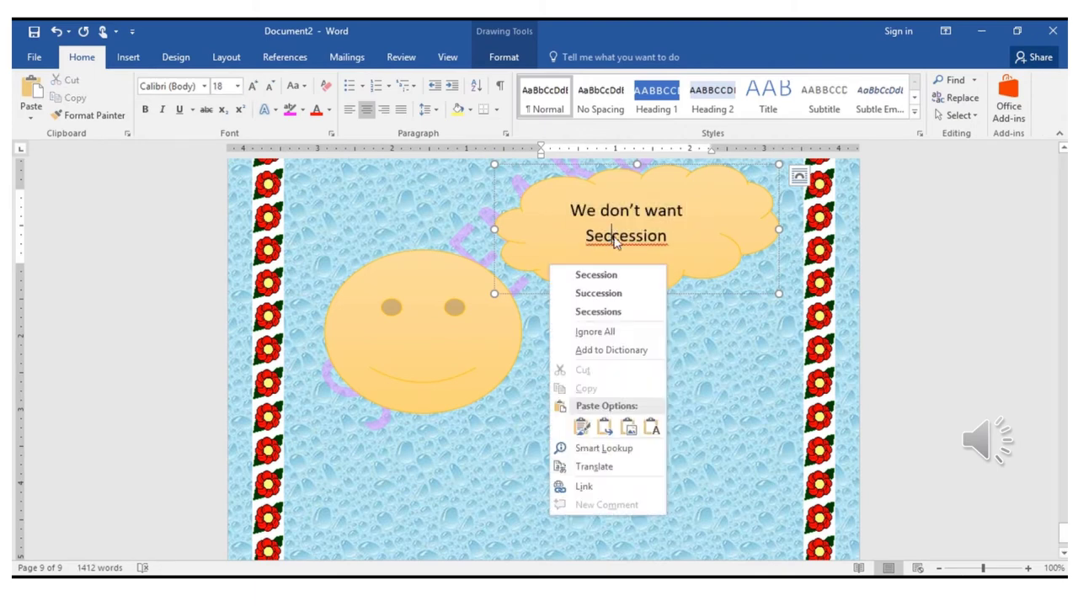
left_click(596, 275)
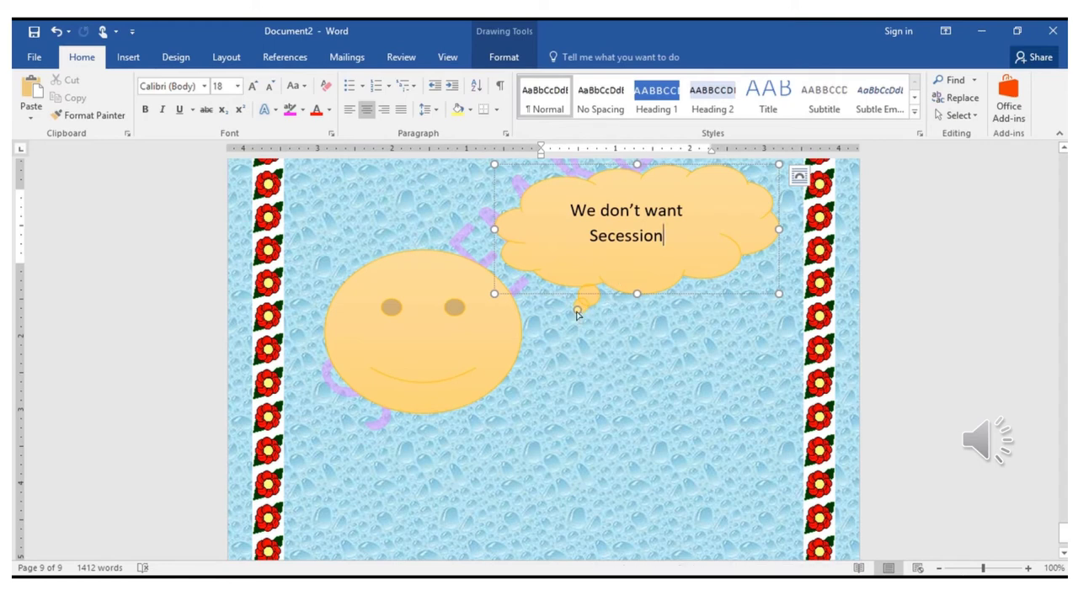
left_click_drag(578, 313, 504, 348)
Step: Turn the smiley face's smile into a frown
left_click(553, 385)
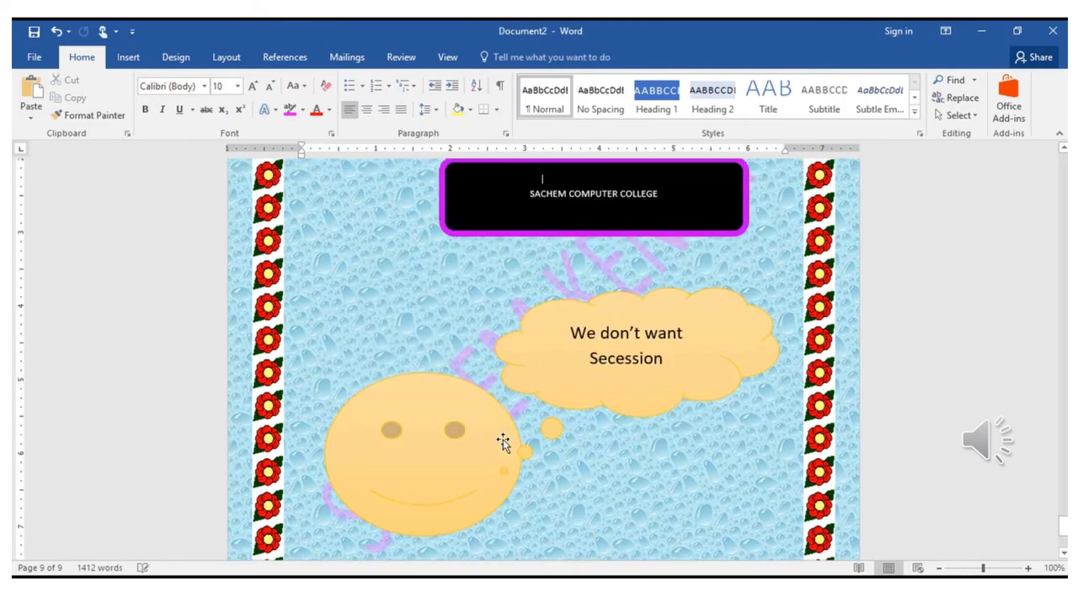
scroll(505, 431, "down", 2)
scroll(455, 416, "down", 1)
left_click(408, 396)
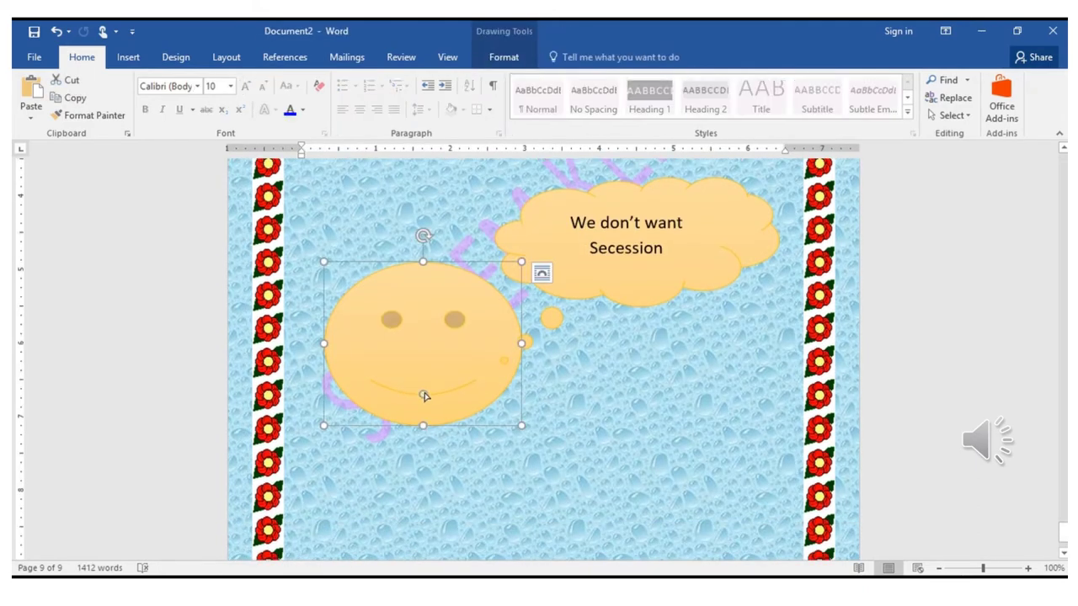
left_click_drag(424, 396, 426, 378)
left_click(596, 427)
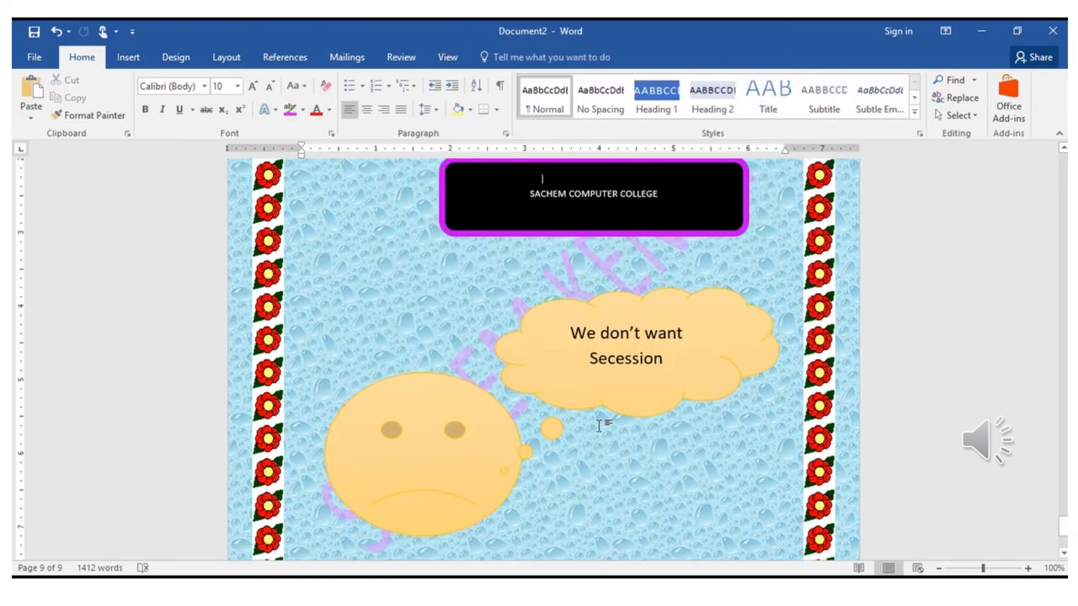
Step: Draw a U-turn arrow right of the sad face with a gold Intense Effect style
scroll(625, 447, "down", 3)
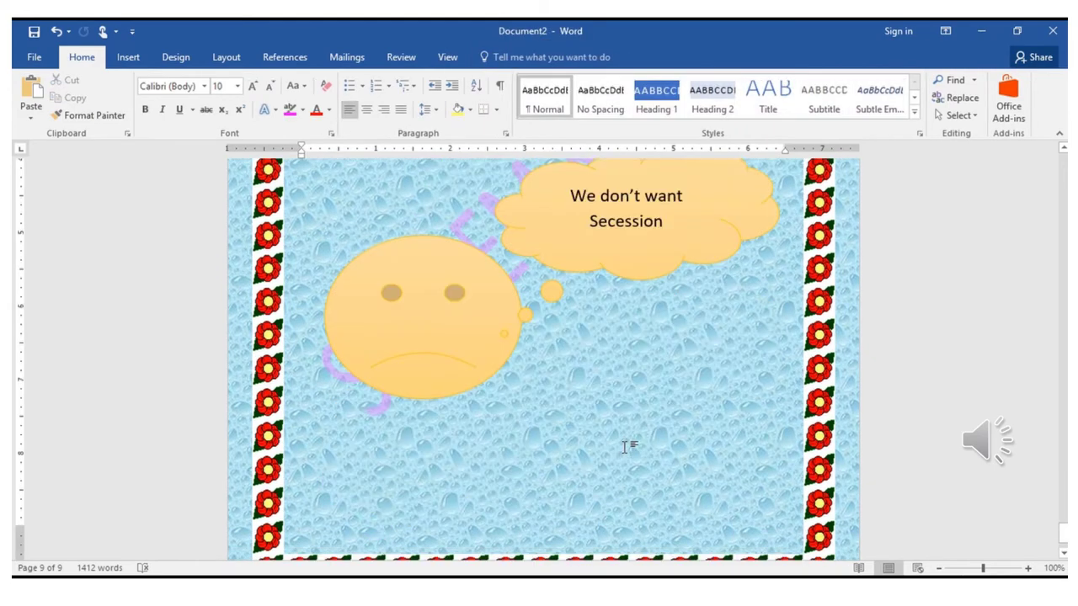
left_click(485, 398)
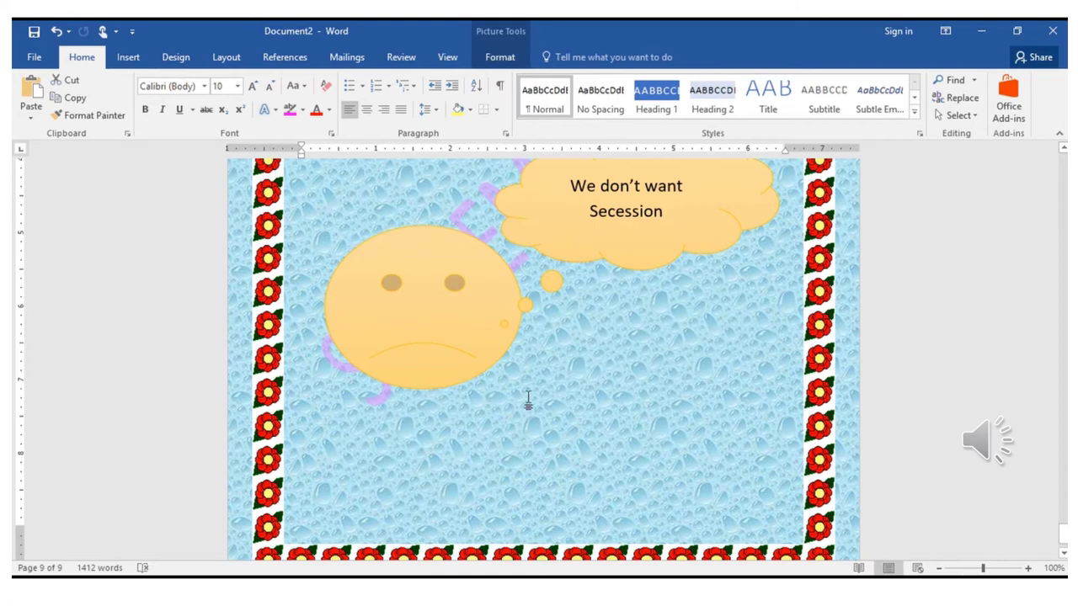
left_click(128, 59)
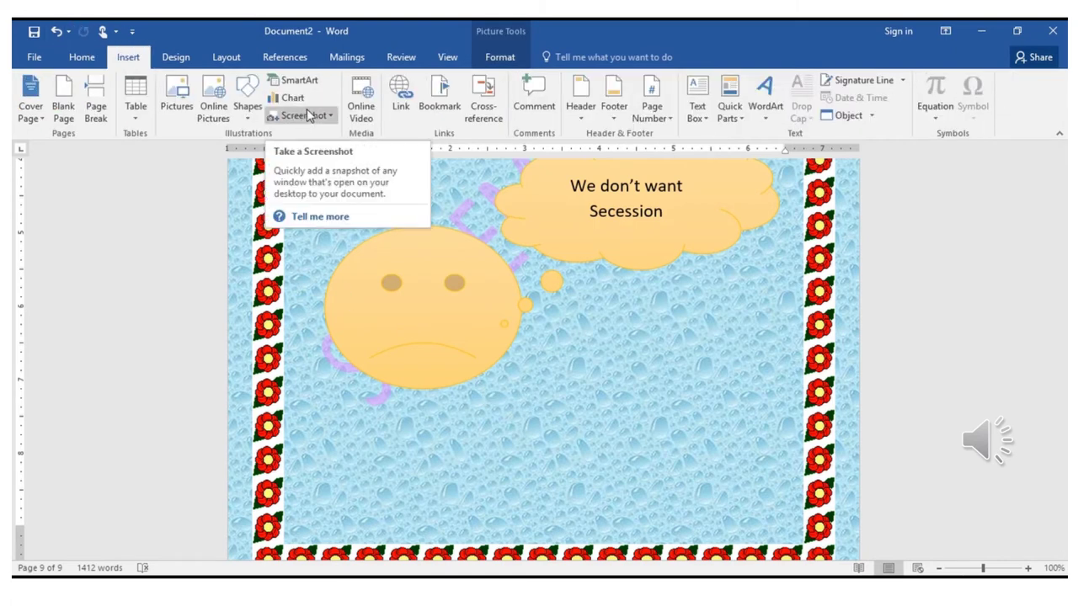
left_click(249, 110)
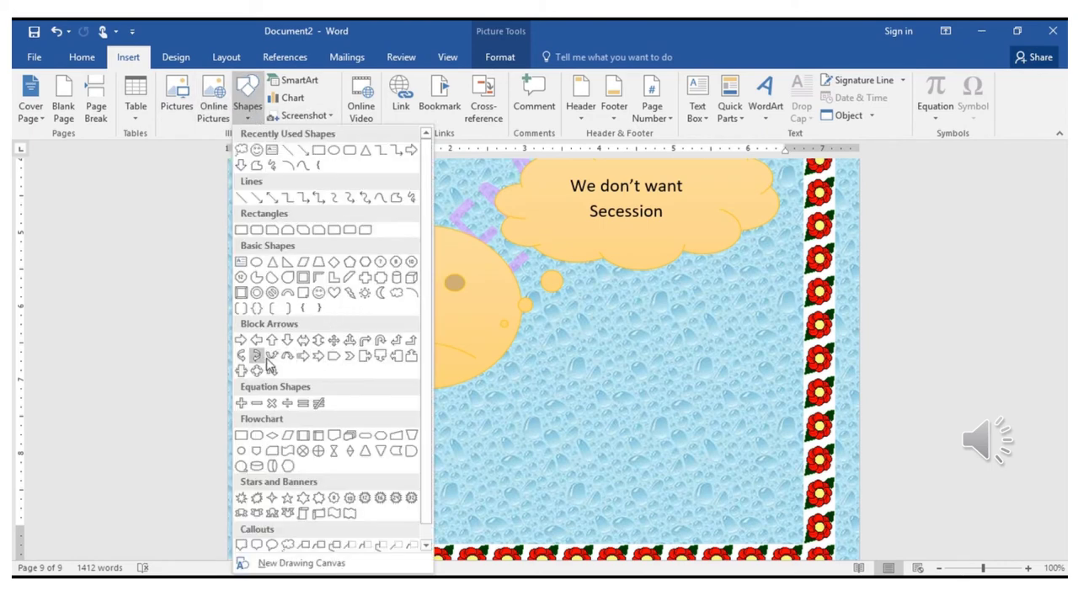
left_click(271, 356)
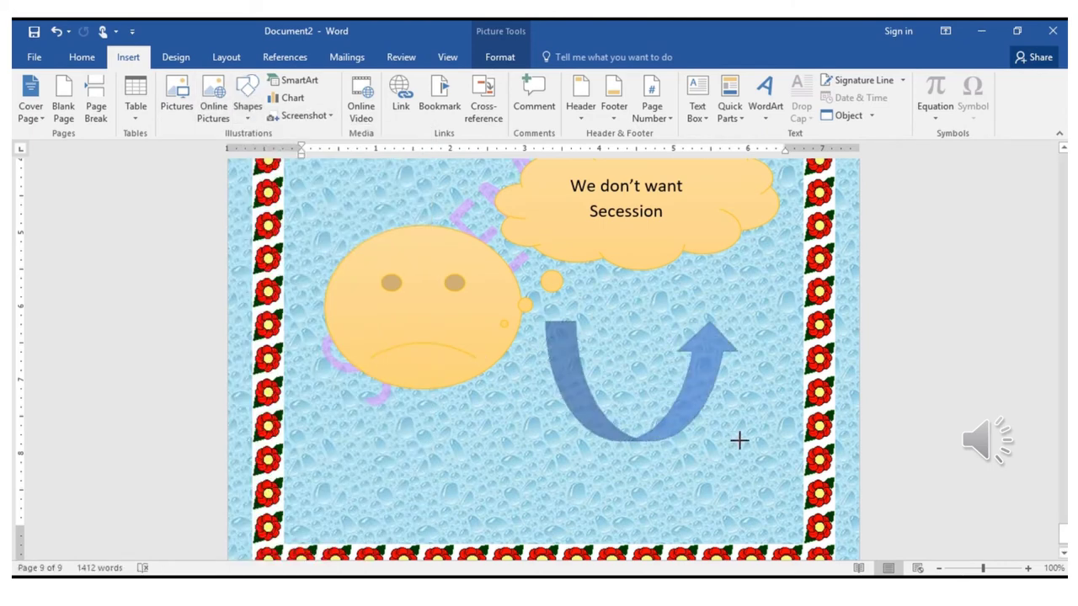
left_click_drag(610, 369, 739, 440)
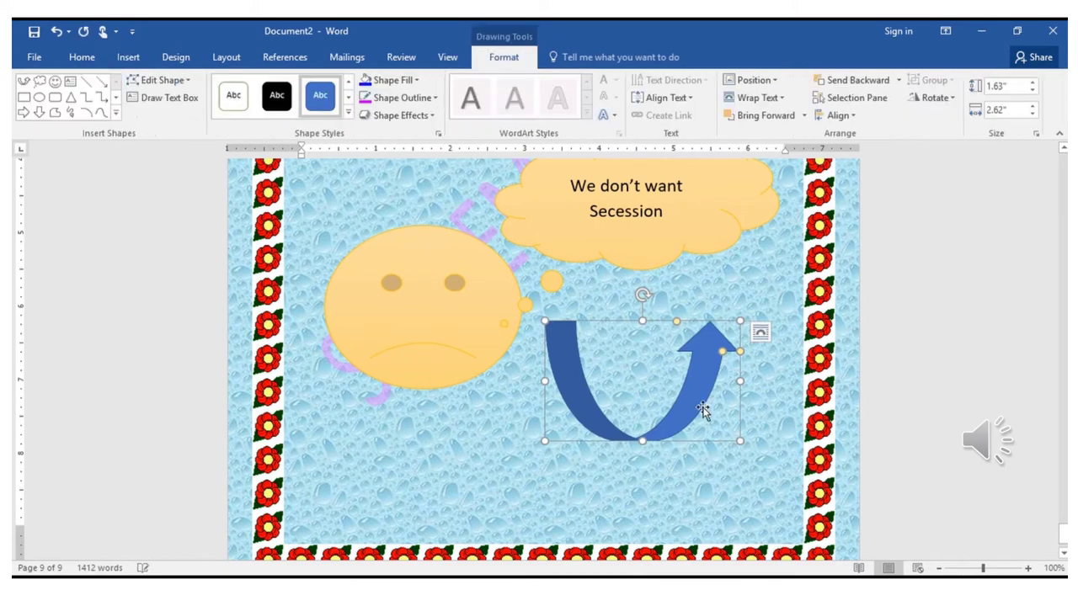
left_click(348, 115)
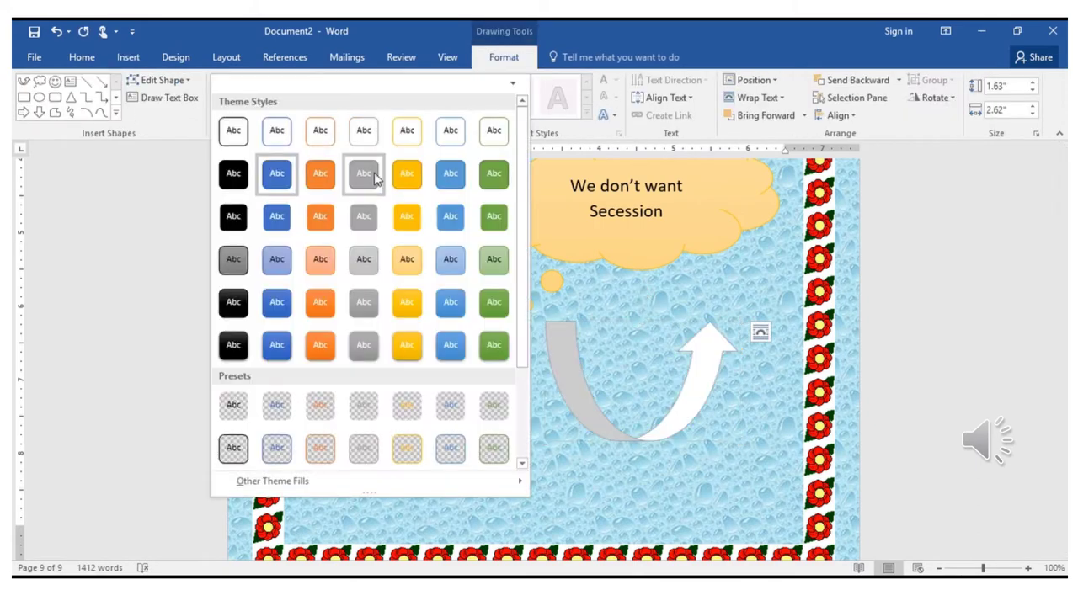
left_click(405, 340)
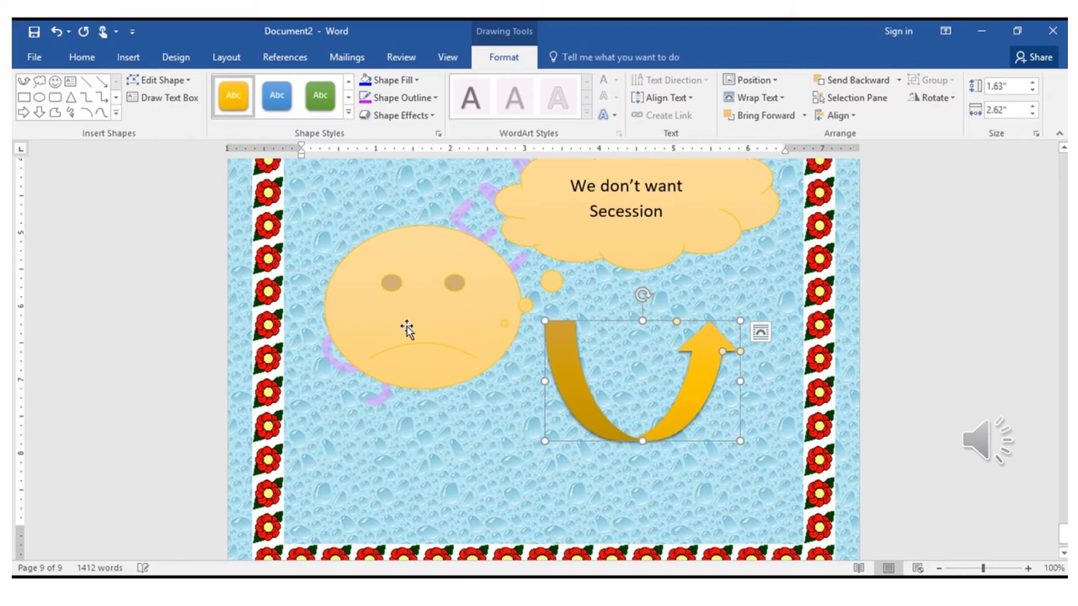
left_click(461, 436)
left_click(126, 57)
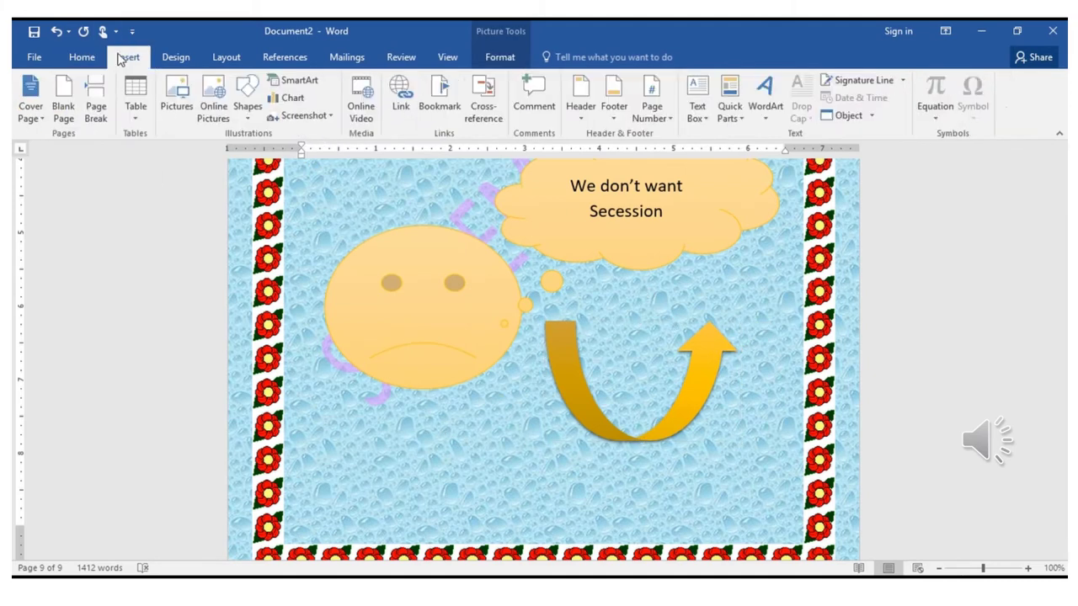
left_click(248, 94)
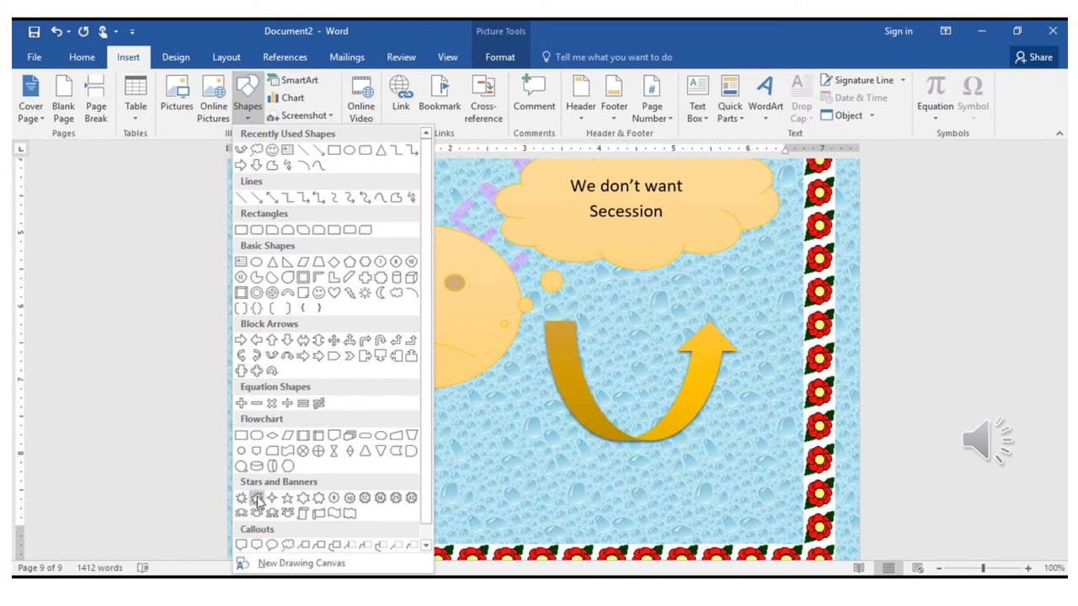
Step: Draw a ribbon banner near the bottom border reading 'Centre for ict courses'
left_click(242, 513)
scroll(312, 502, "down", 1)
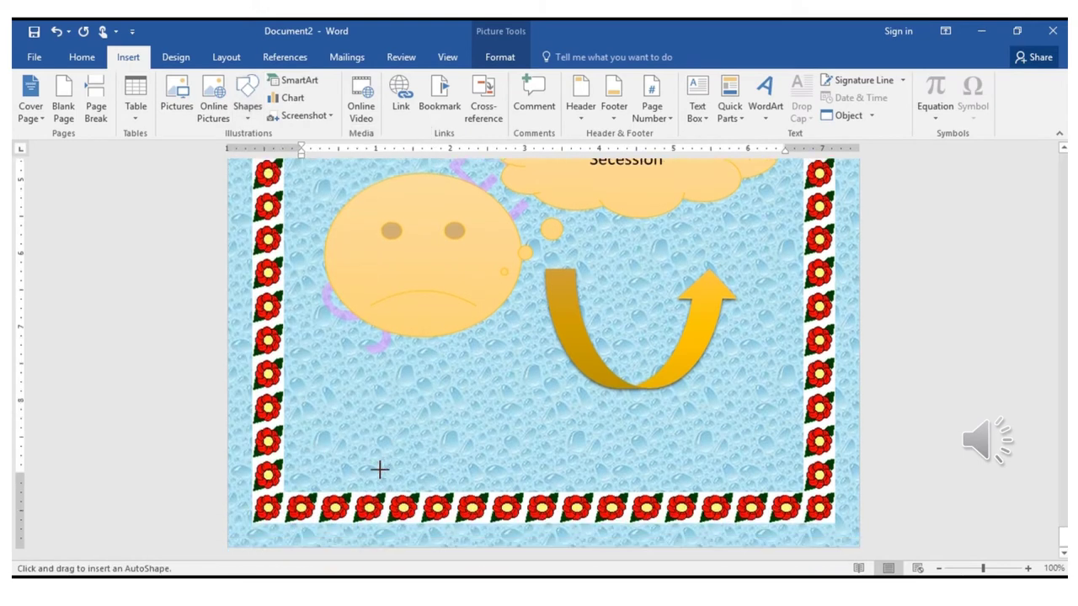
left_click_drag(383, 395, 689, 478)
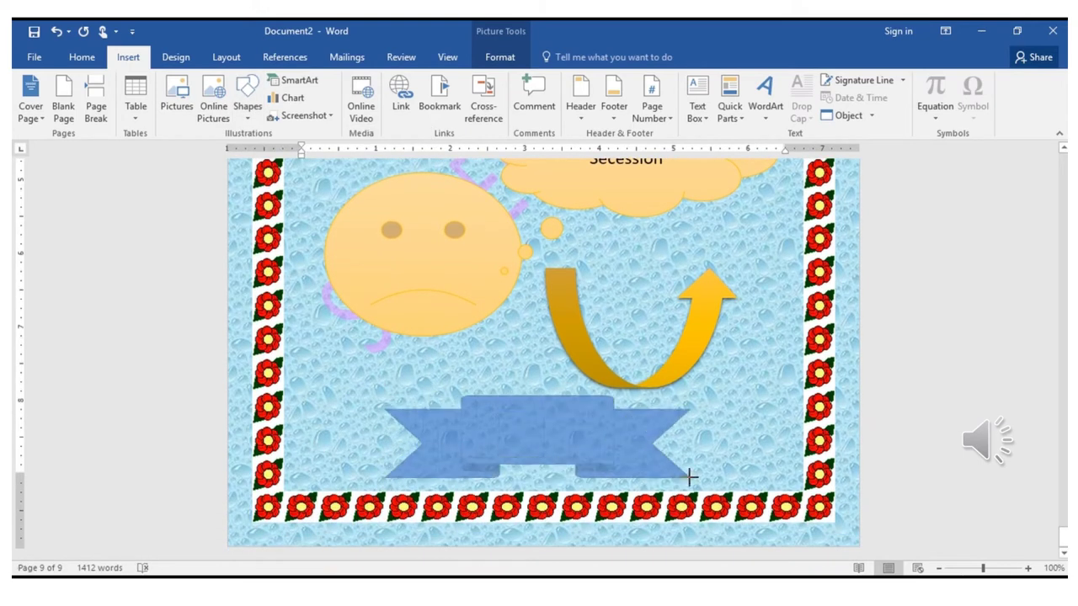
right_click(548, 448)
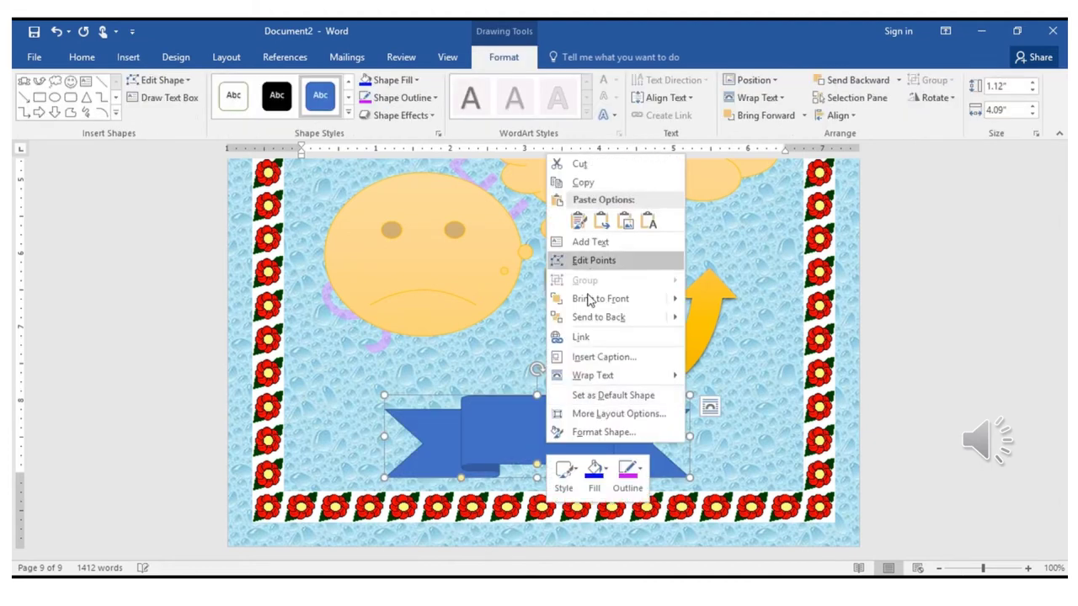
left_click(569, 242)
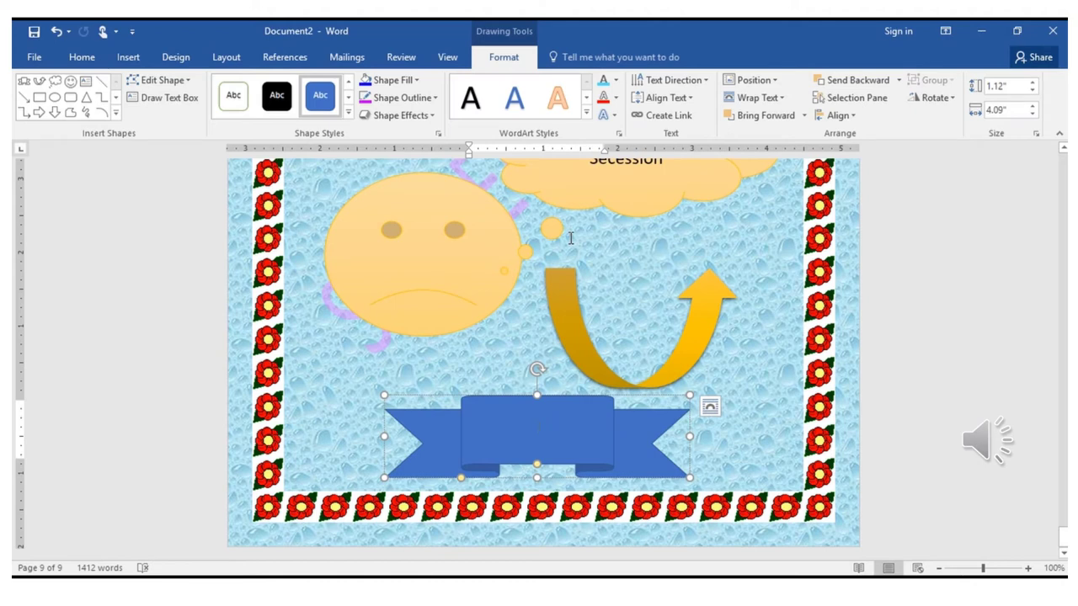
type("ce")
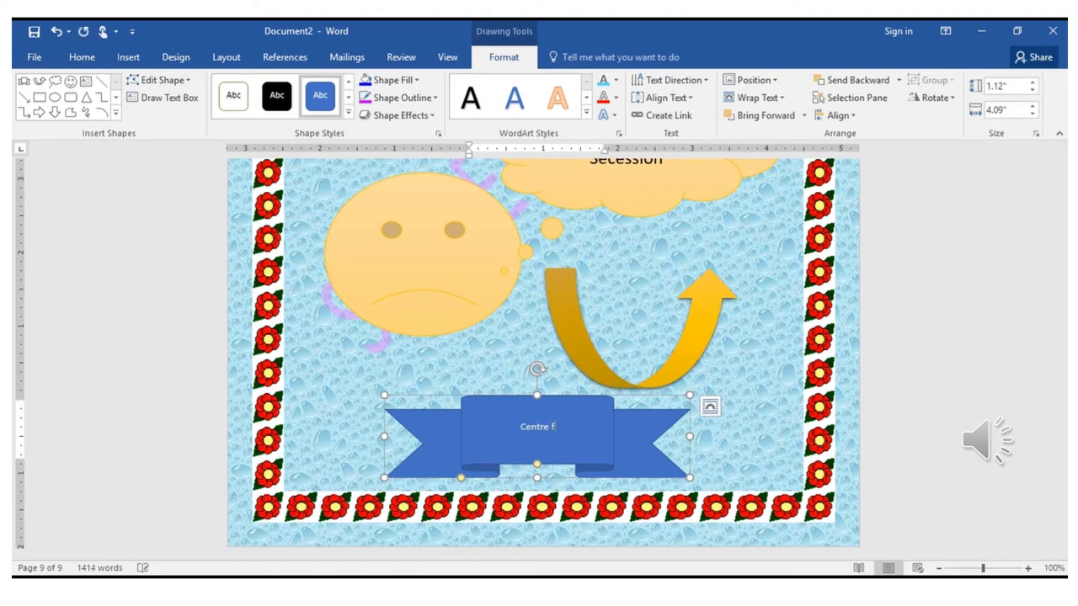
type("orict")
type(" courses")
right_click(542, 428)
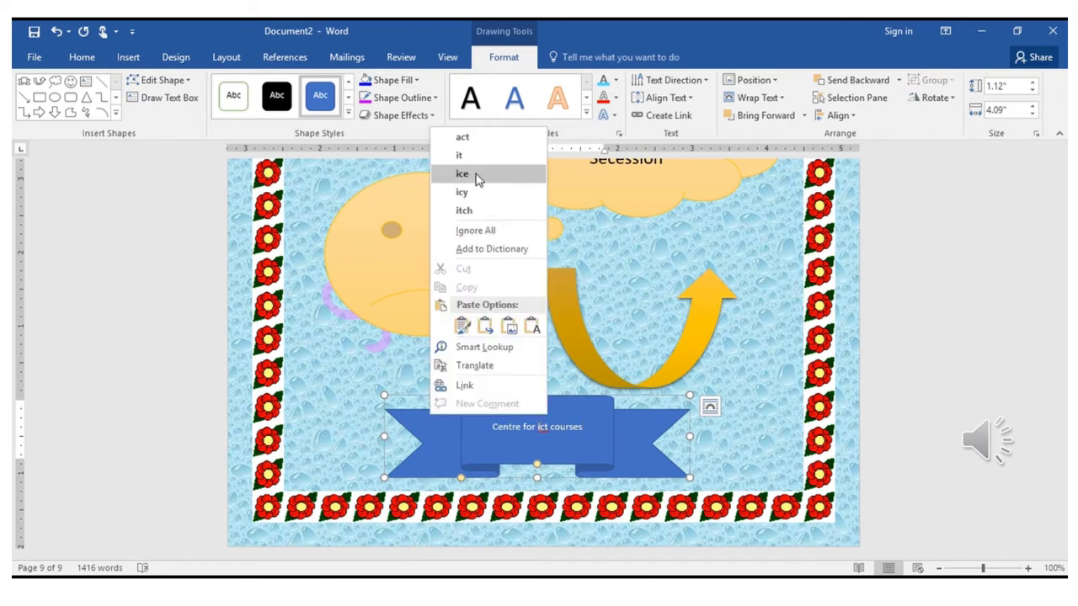
left_click(476, 230)
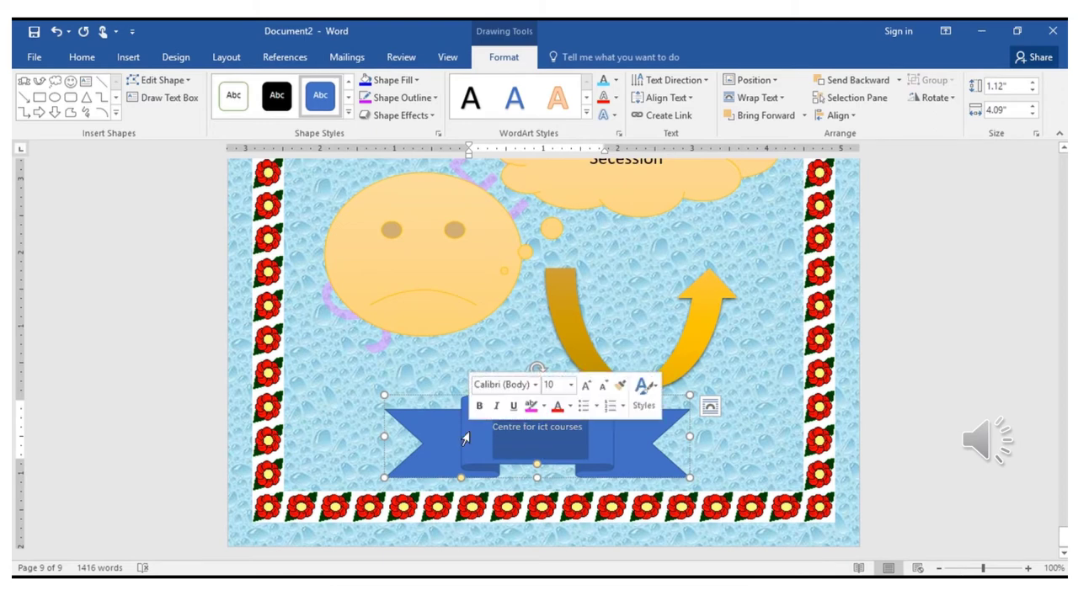
Step: Give the banner a gold shape style, a shaded WordArt text effect and 16 pt text
left_click(348, 112)
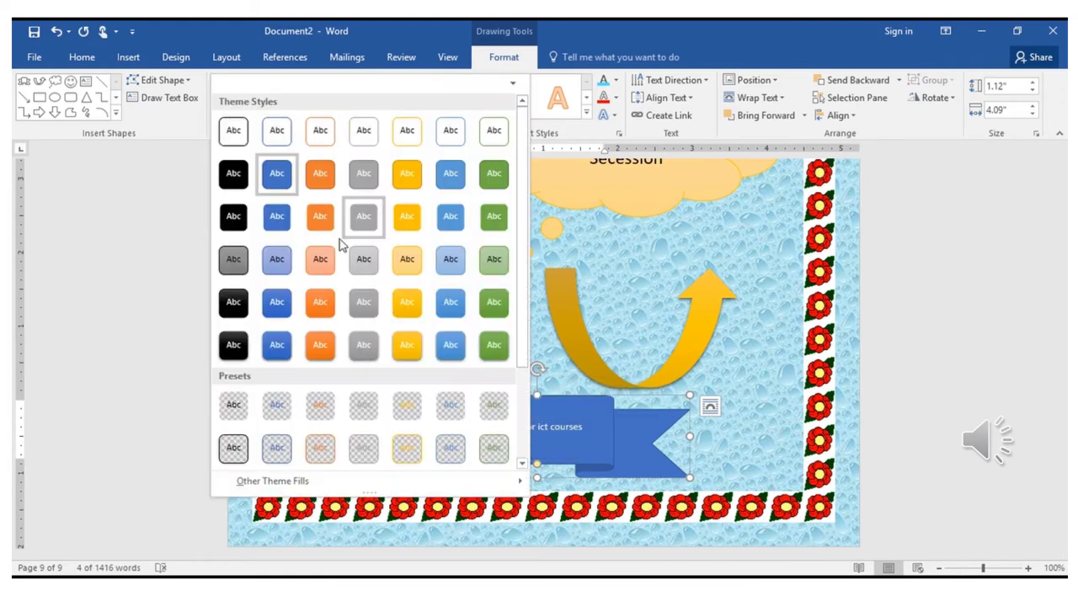
left_click(414, 352)
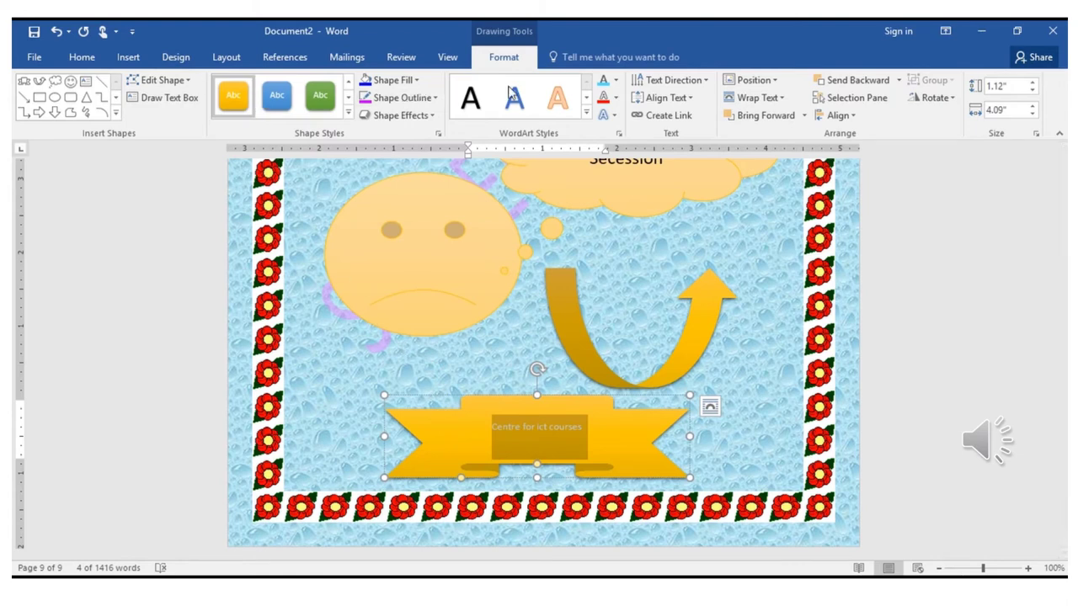
left_click(471, 102)
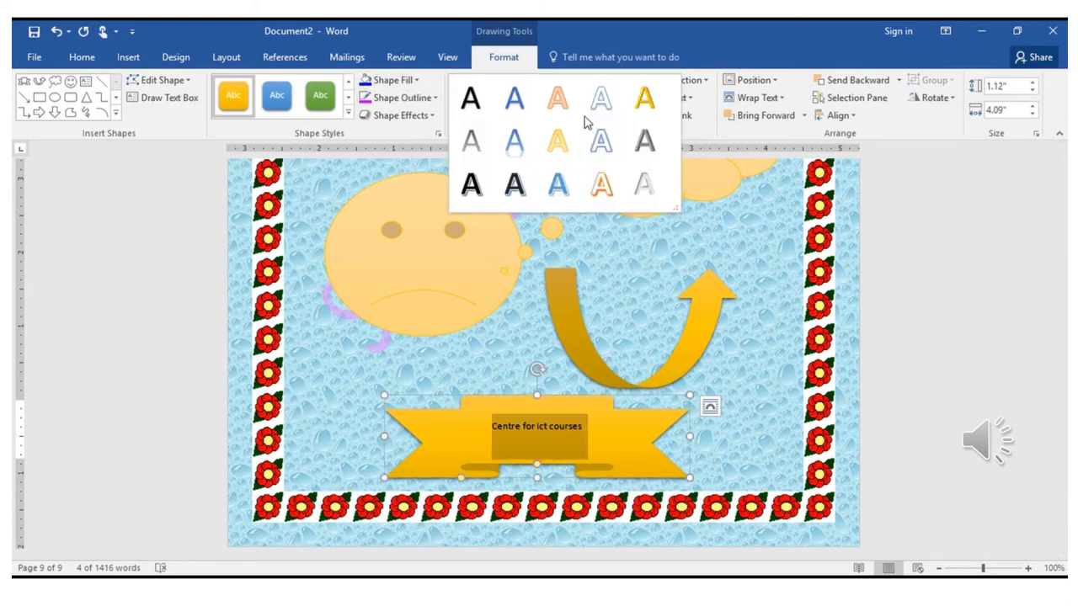
left_click(586, 113)
left_click(512, 187)
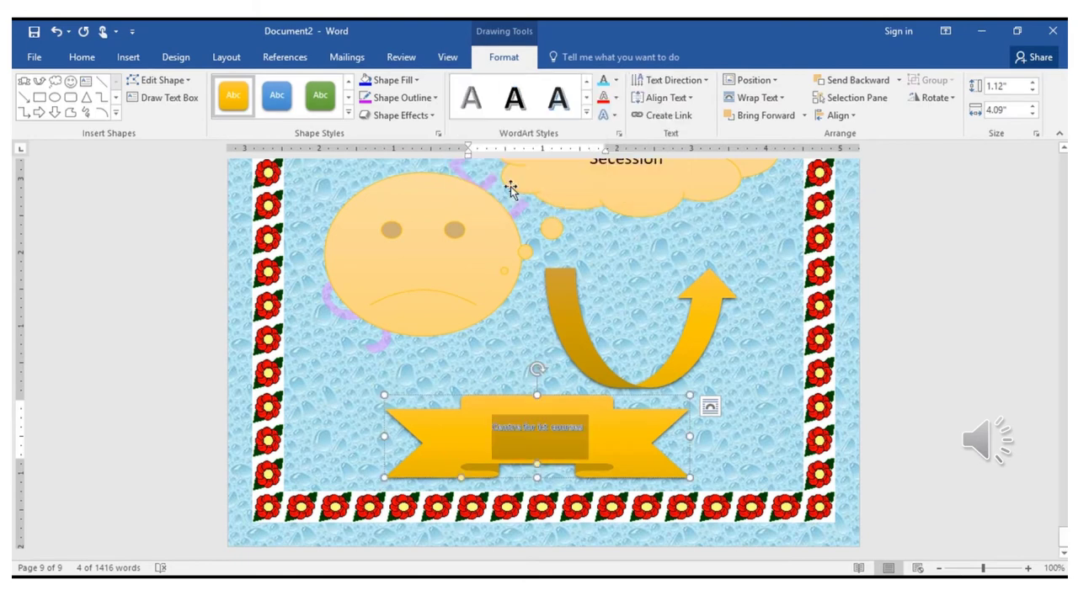
left_click(85, 57)
left_click(251, 86)
left_click(252, 86)
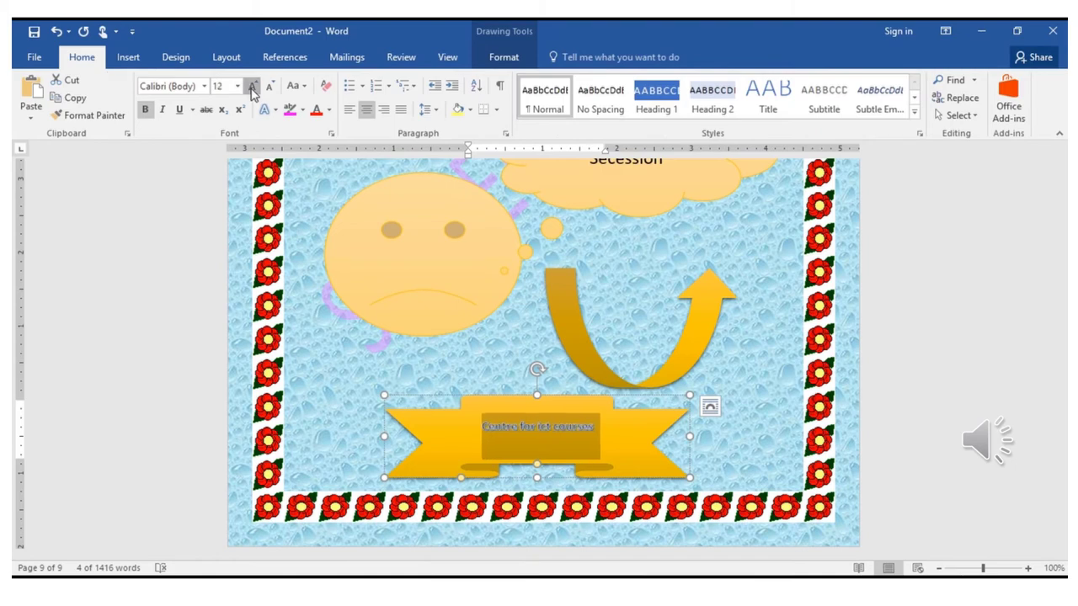
left_click(252, 86)
left_click(252, 86)
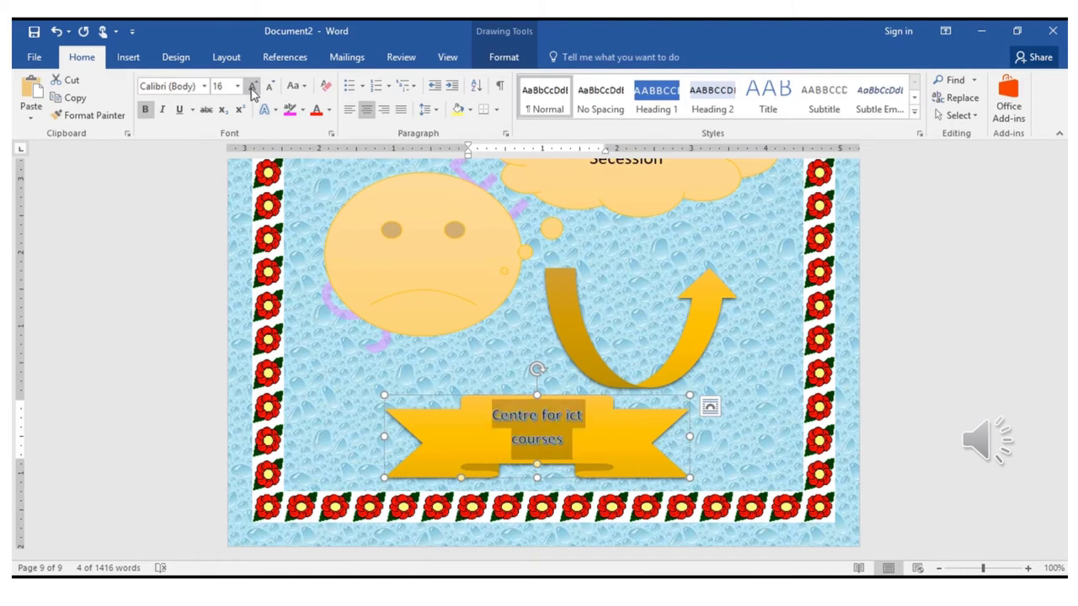
left_click(733, 388)
scroll(707, 389, "down", 5)
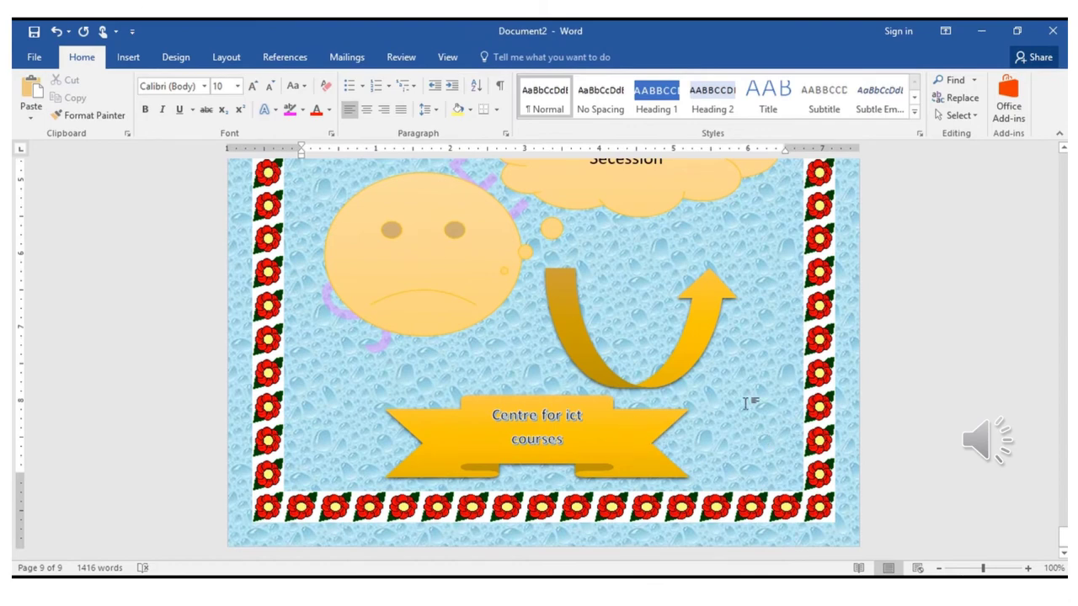
Step: Insert a page break at the end of page 9 to start a new page 10
scroll(726, 450, "up", 3)
scroll(726, 449, "up", 1)
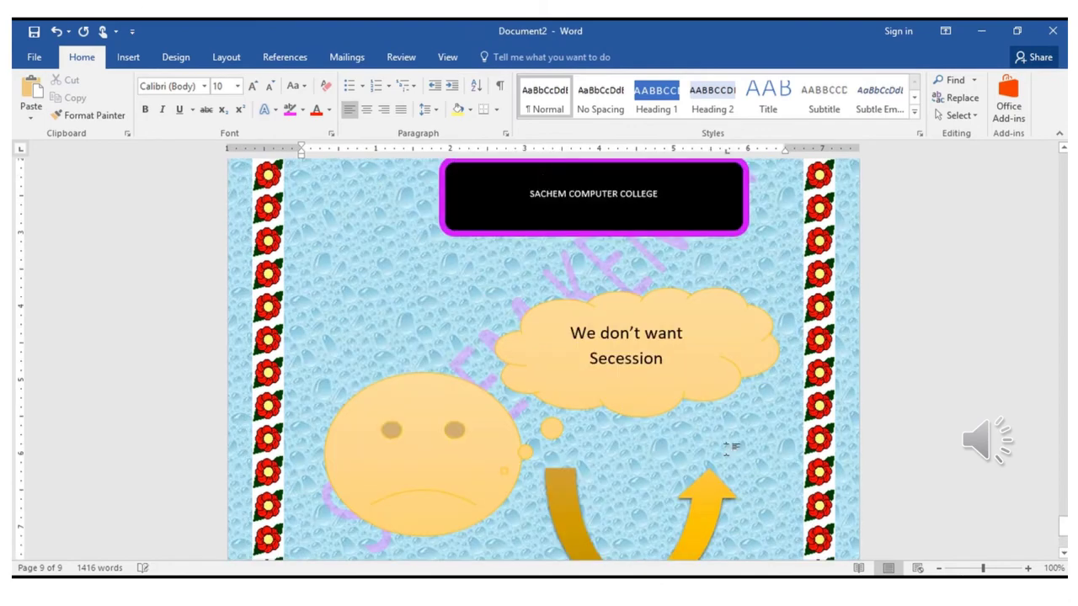
scroll(725, 450, "down", 4)
left_click(726, 448)
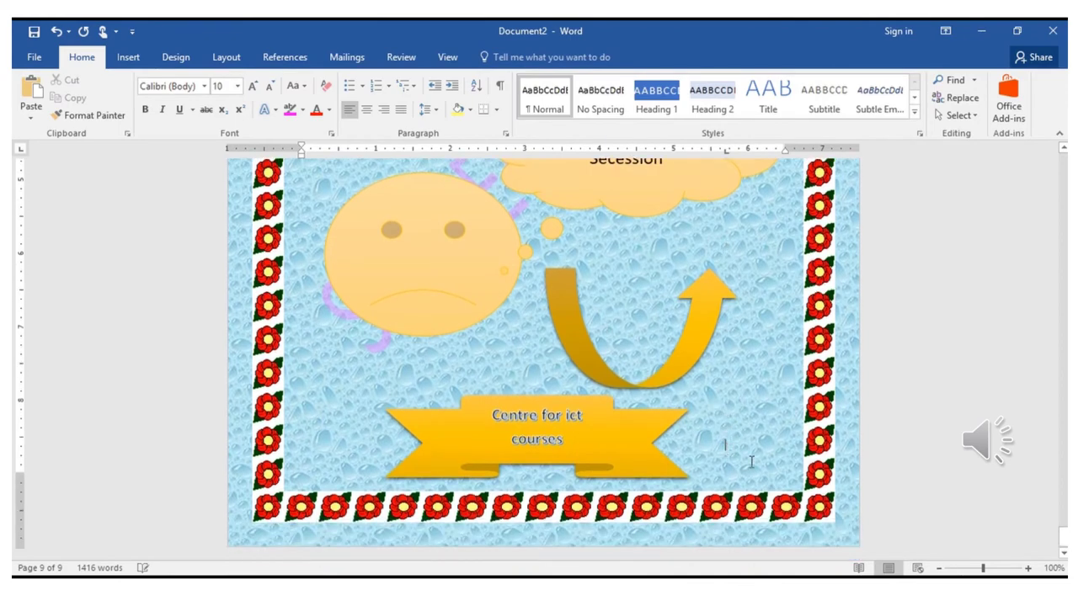
key("ctrl+Return")
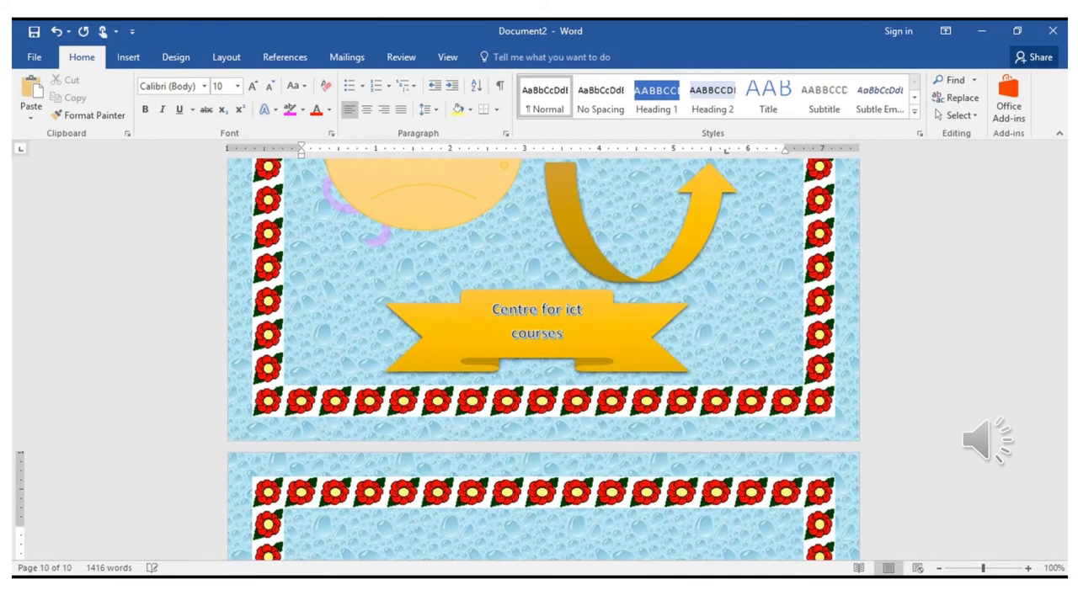
Step: On the new blank page 10, list the open windows available to insert as a screenshot
scroll(815, 468, "down", 1)
scroll(655, 265, "down", 4)
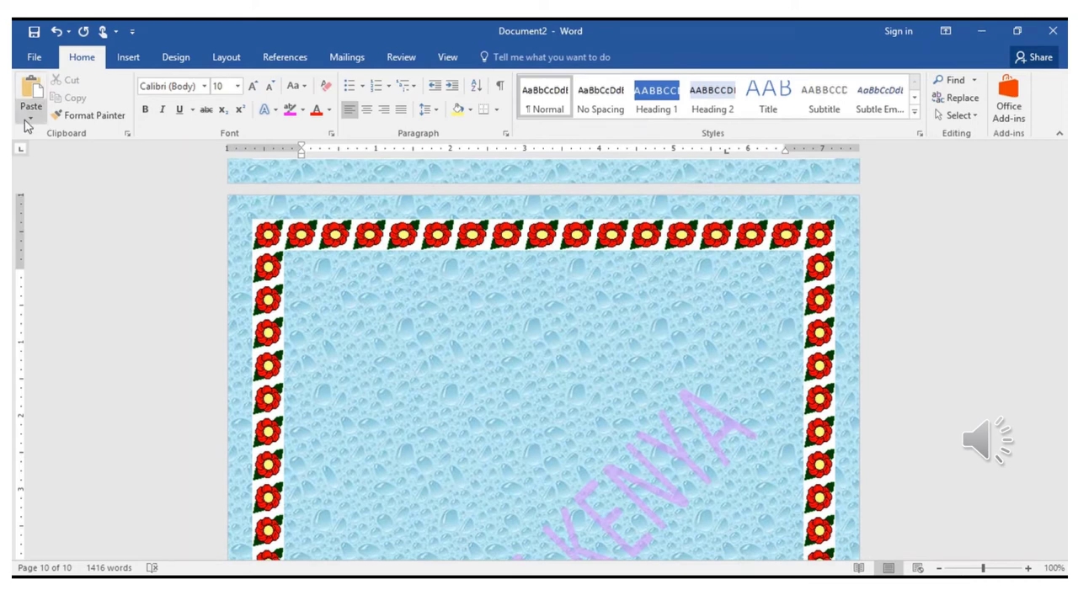
left_click(128, 56)
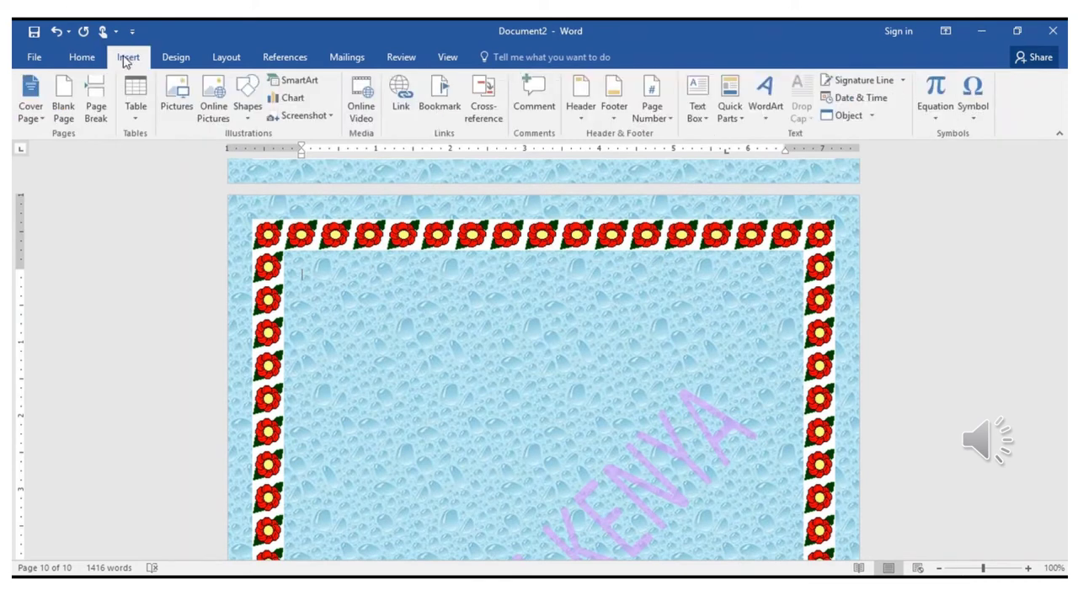
left_click(292, 118)
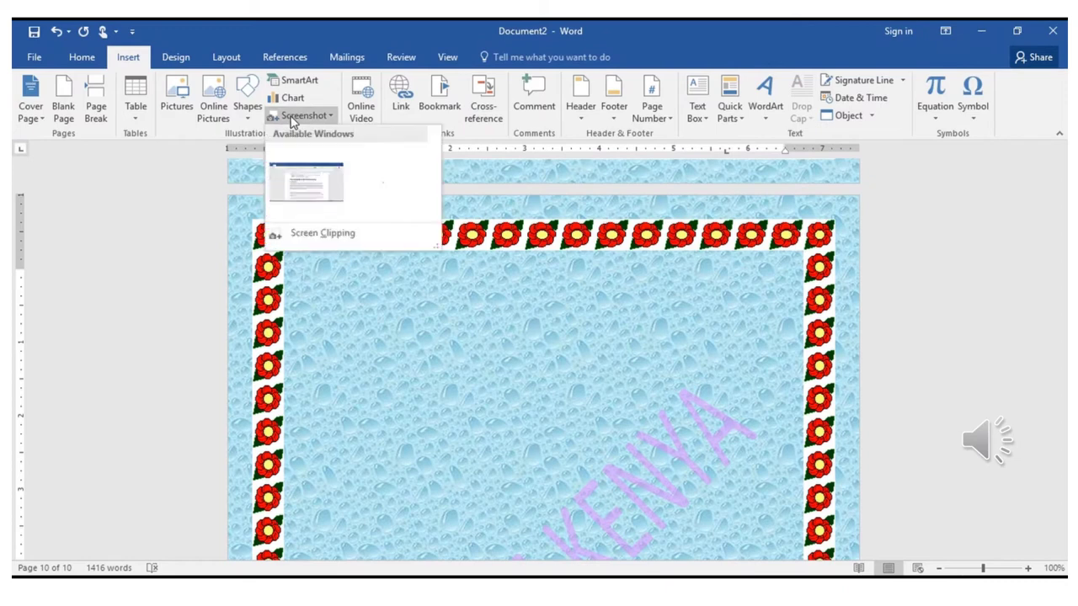
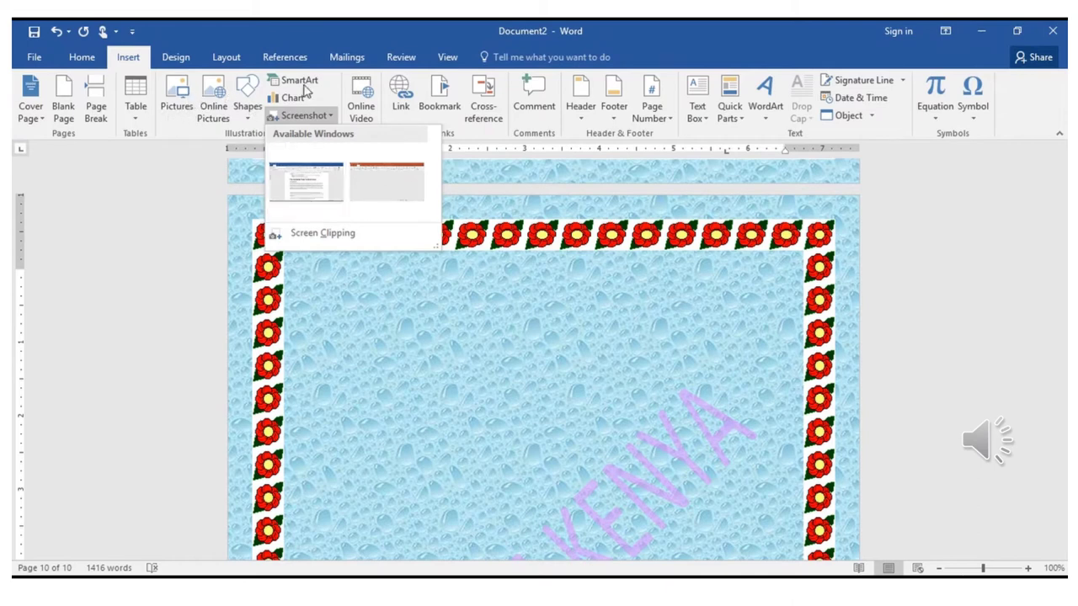
Step: Insert a Clustered Bar chart on page 10, opening its sample data sheet
left_click(302, 100)
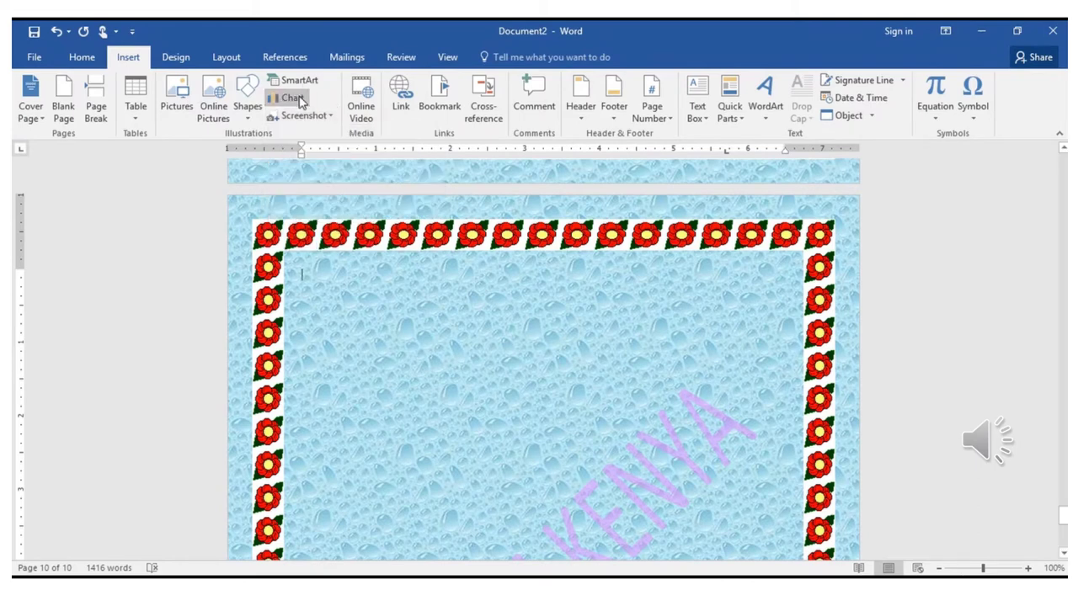
left_click(301, 99)
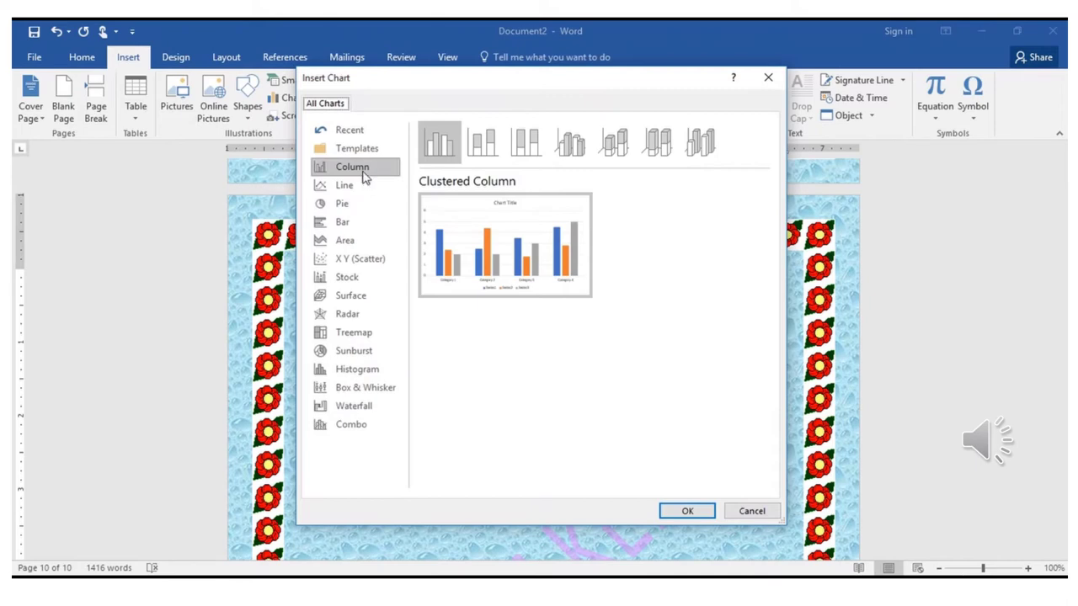
left_click(349, 224)
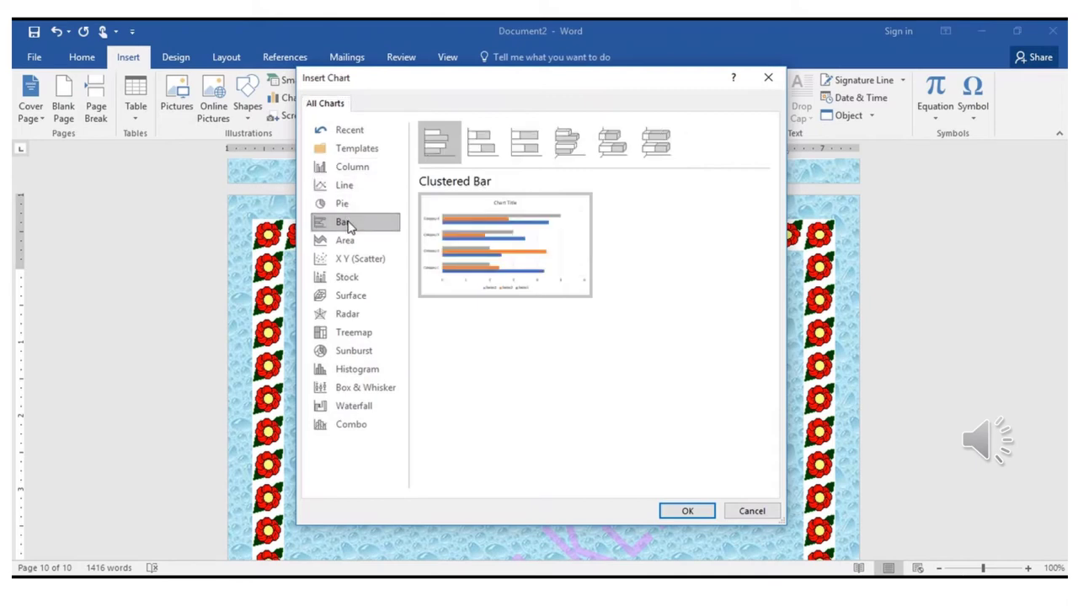
mouse_move(505, 244)
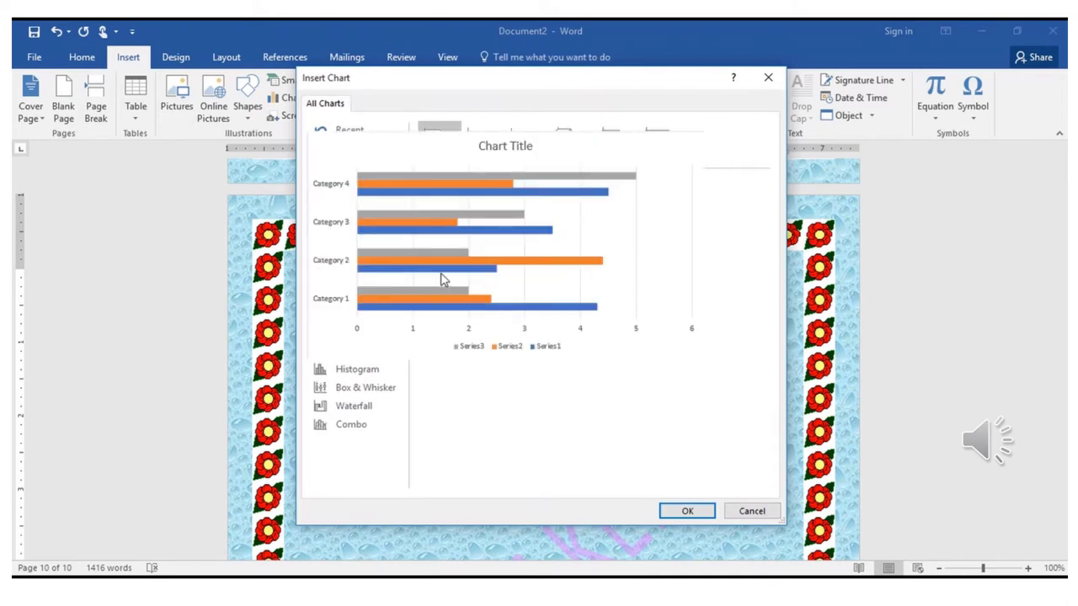
left_click(696, 515)
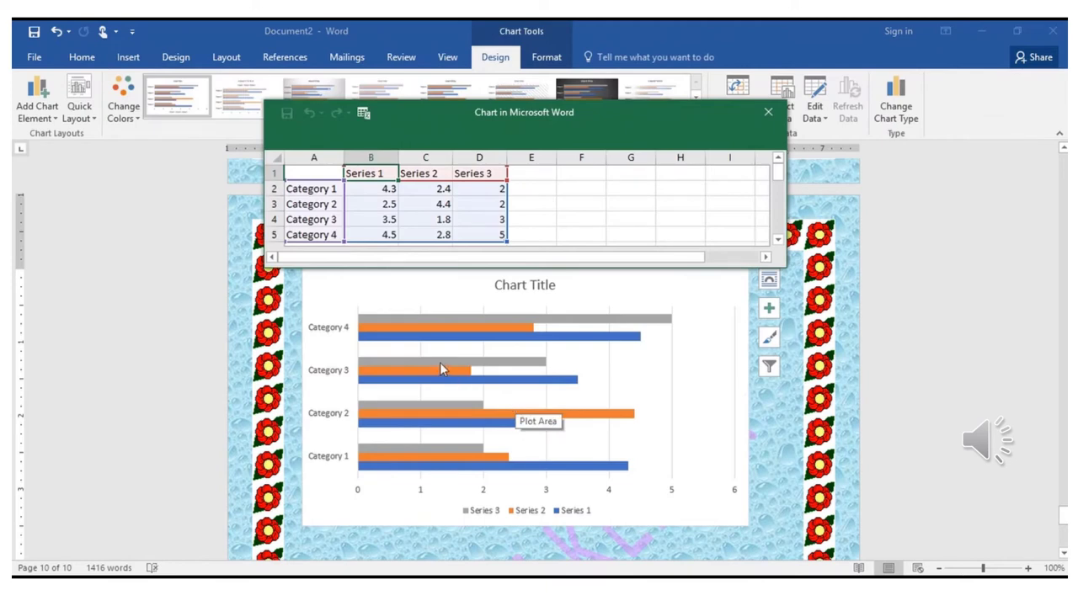
Step: Fill the data sheet header row with students, introduction, ms windows and ms word
left_click(302, 172)
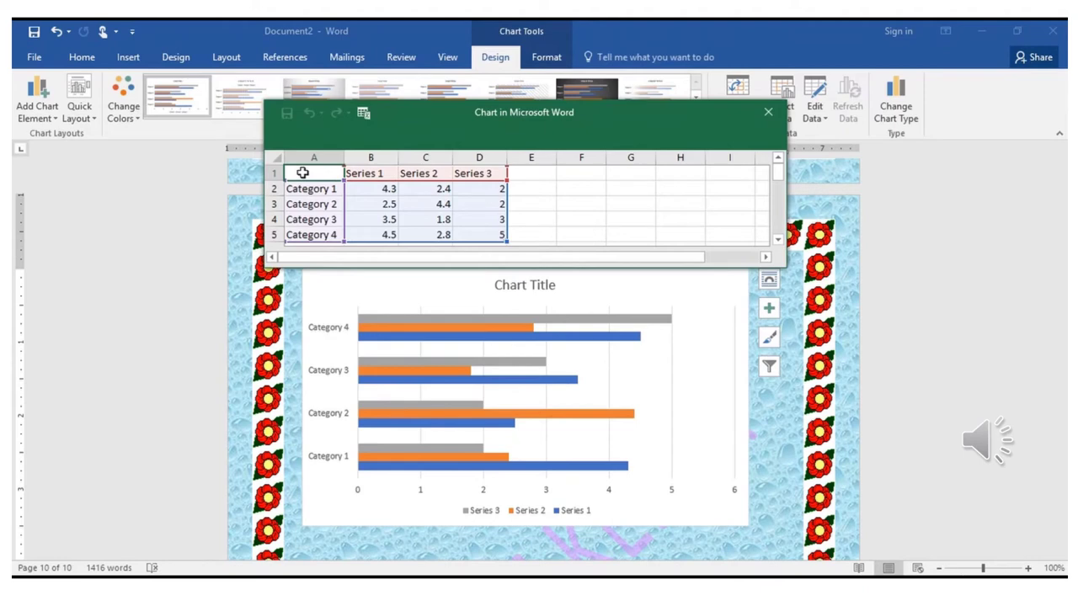
type("stiude")
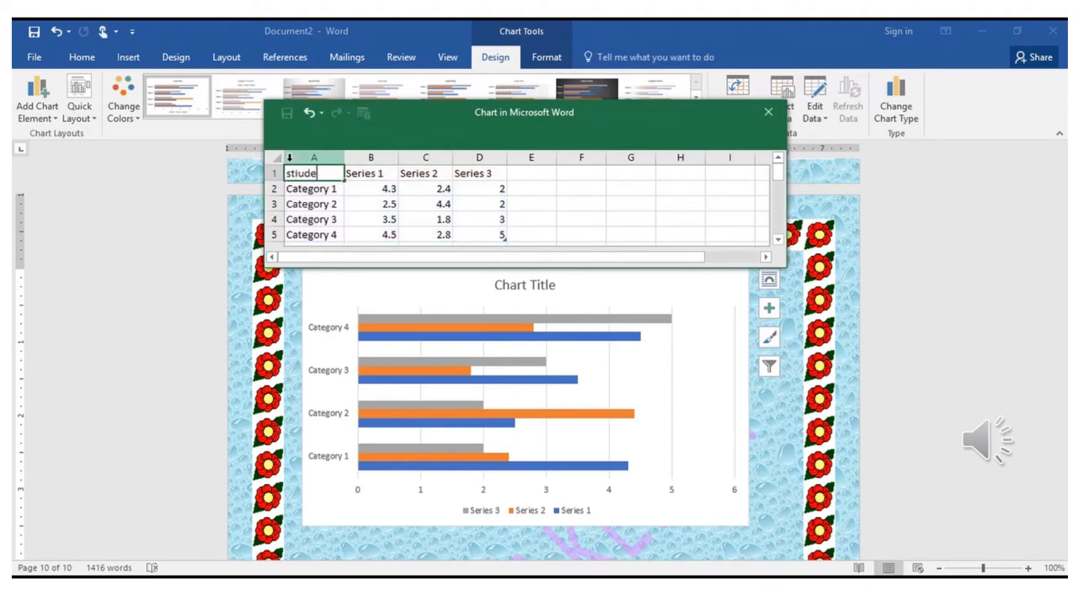
key("BackSpace")
key("BackSpace")
key("BackSpace")
type("dents")
left_click(370, 172)
type("i")
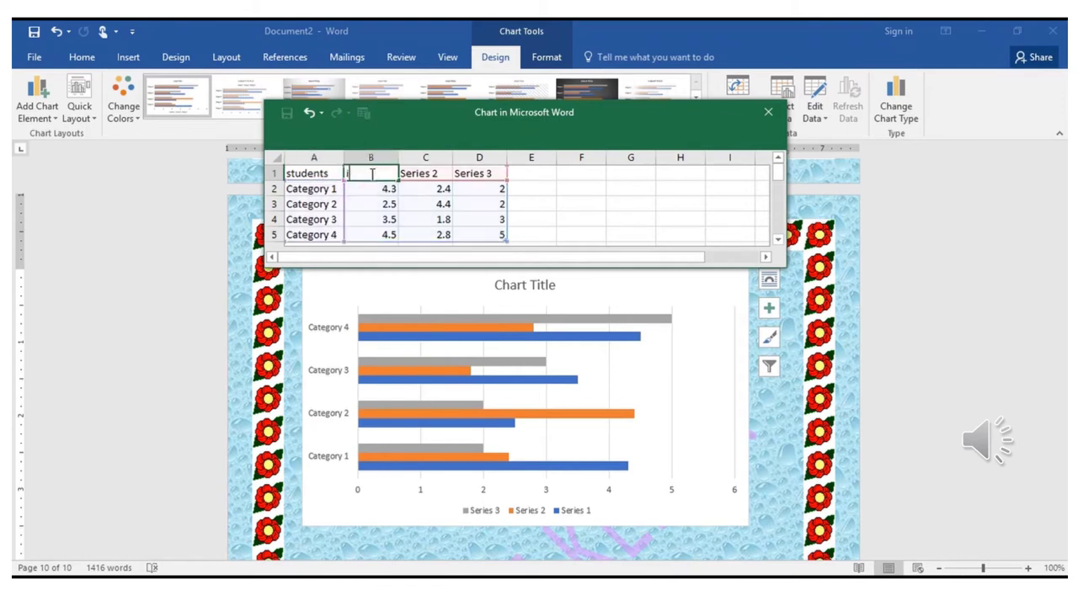
type("ntro")
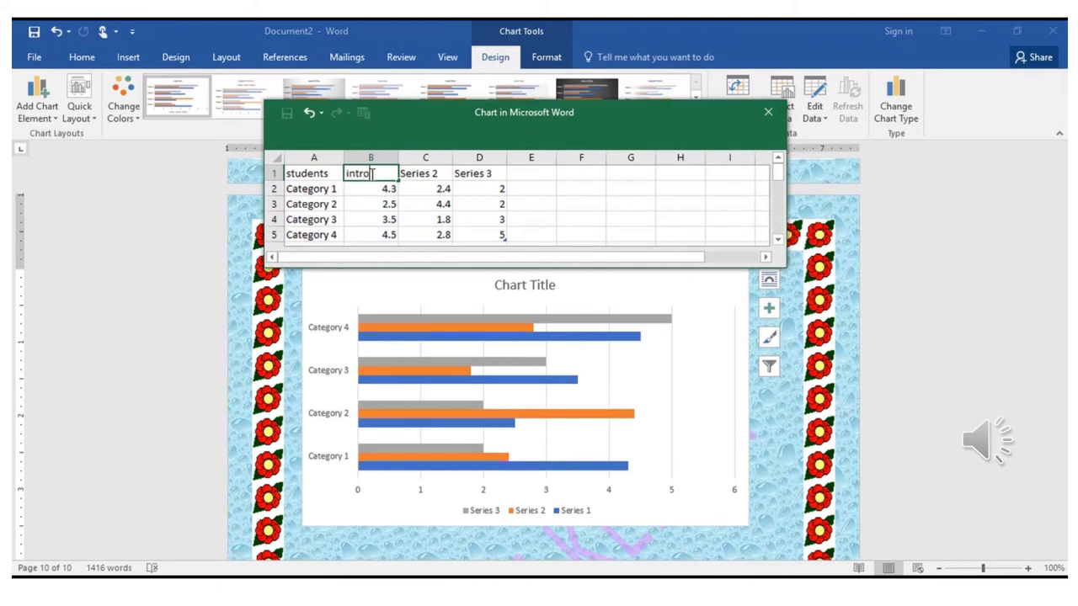
type("ducti")
type("on")
left_click(442, 178)
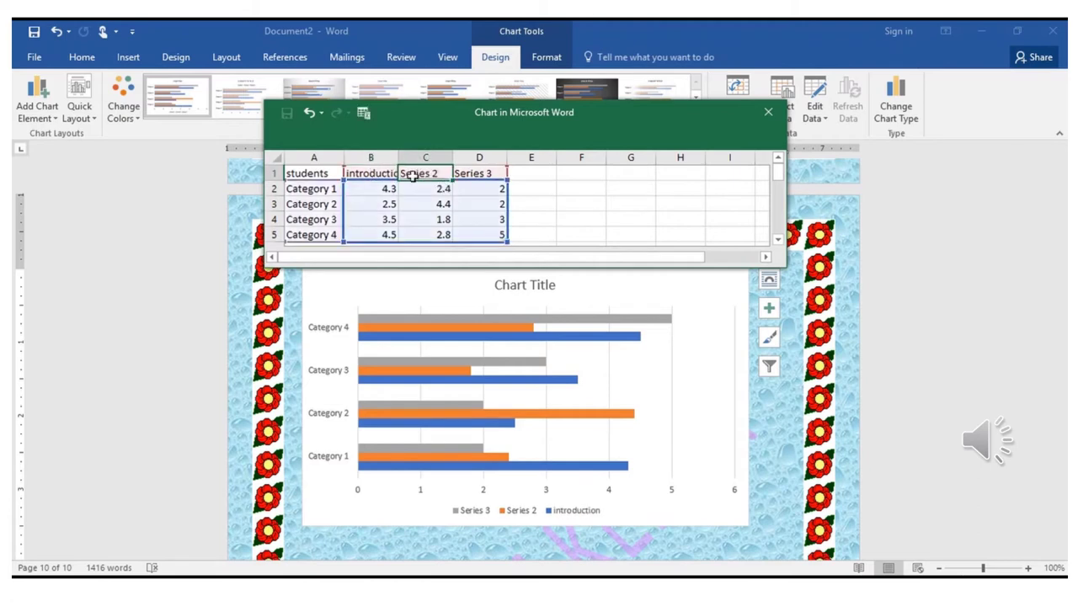
type("ms wi")
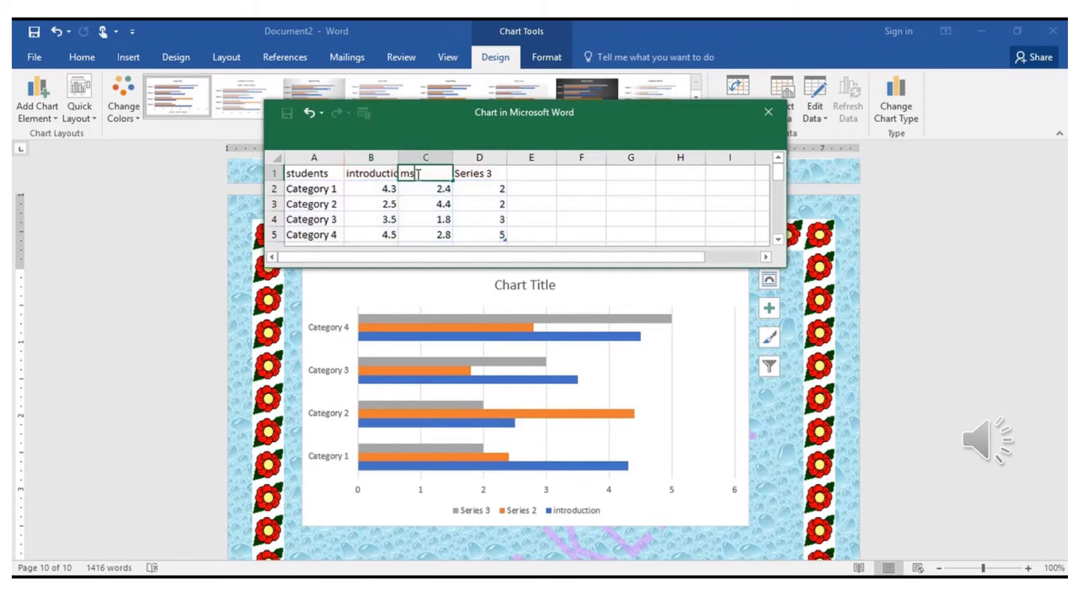
type("ndo")
type("ws")
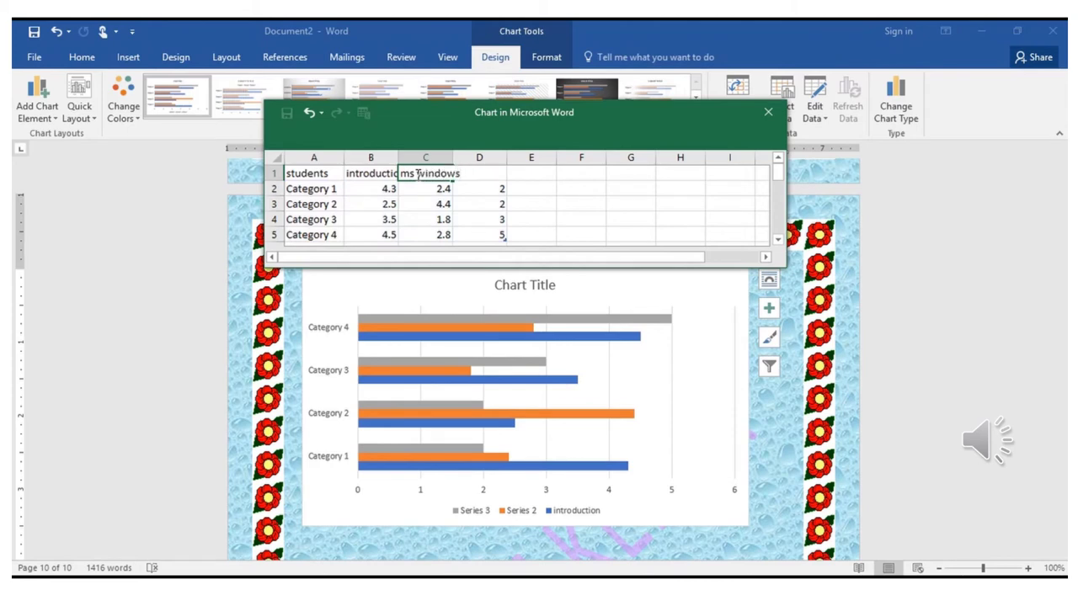
left_click(482, 187)
left_click(478, 175)
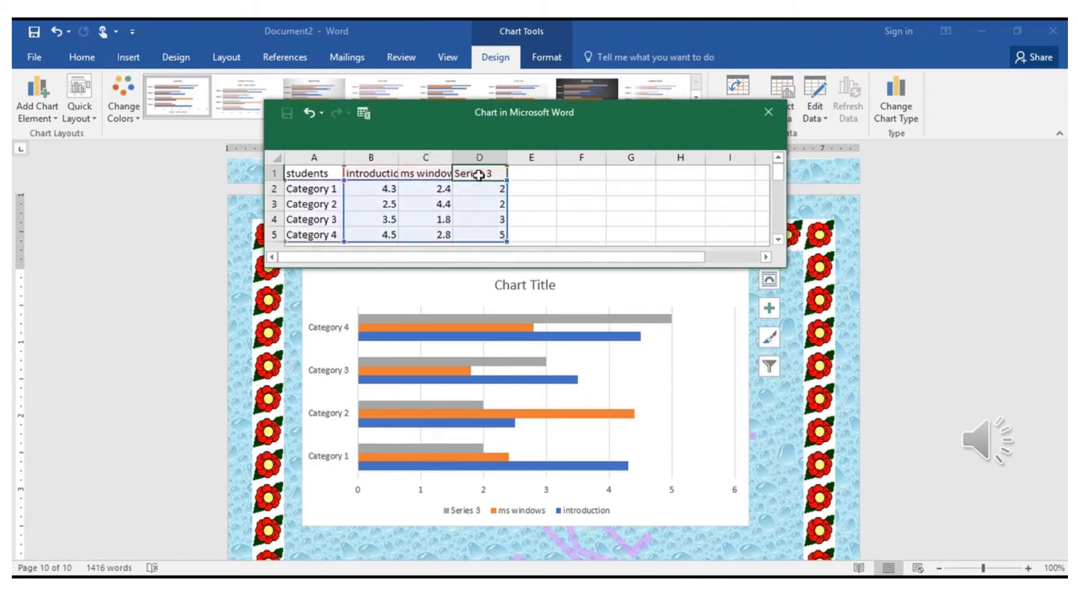
type("ms word")
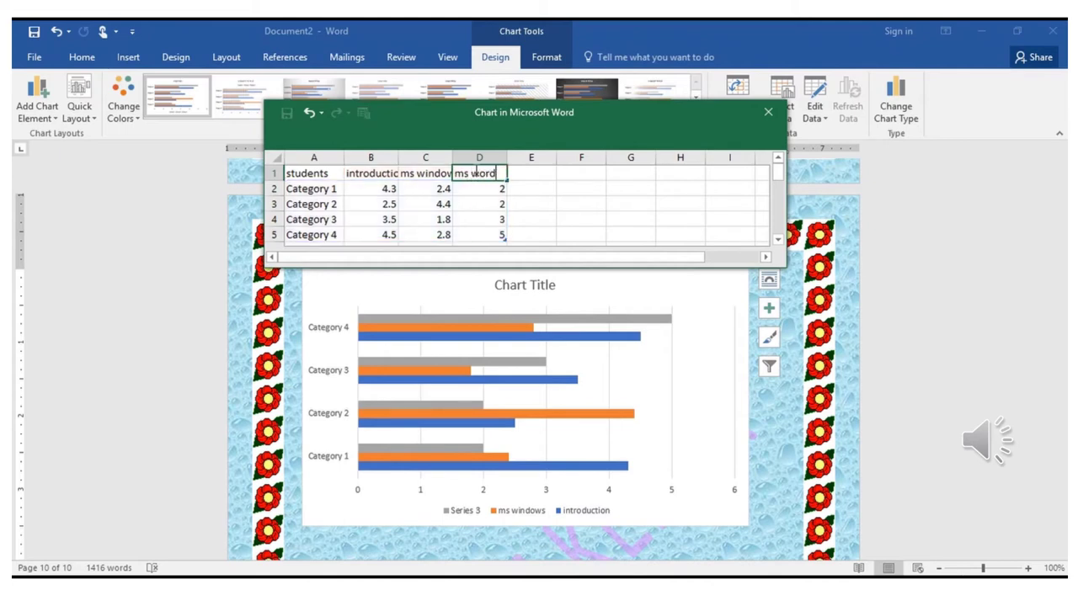
Step: Enter the four student names in cells A2 to A5
left_click(313, 190)
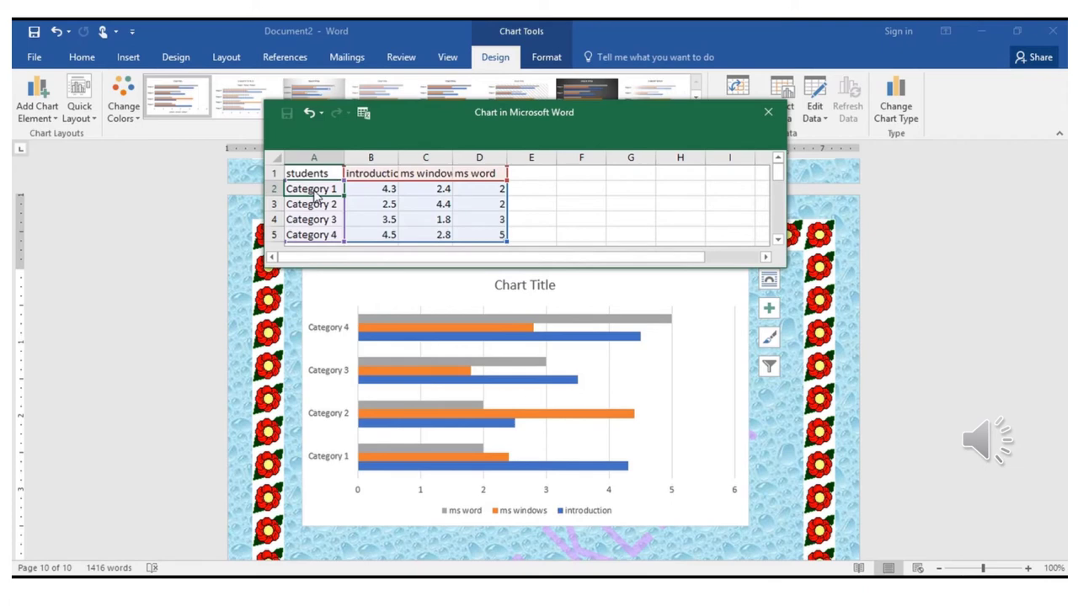
type("su")
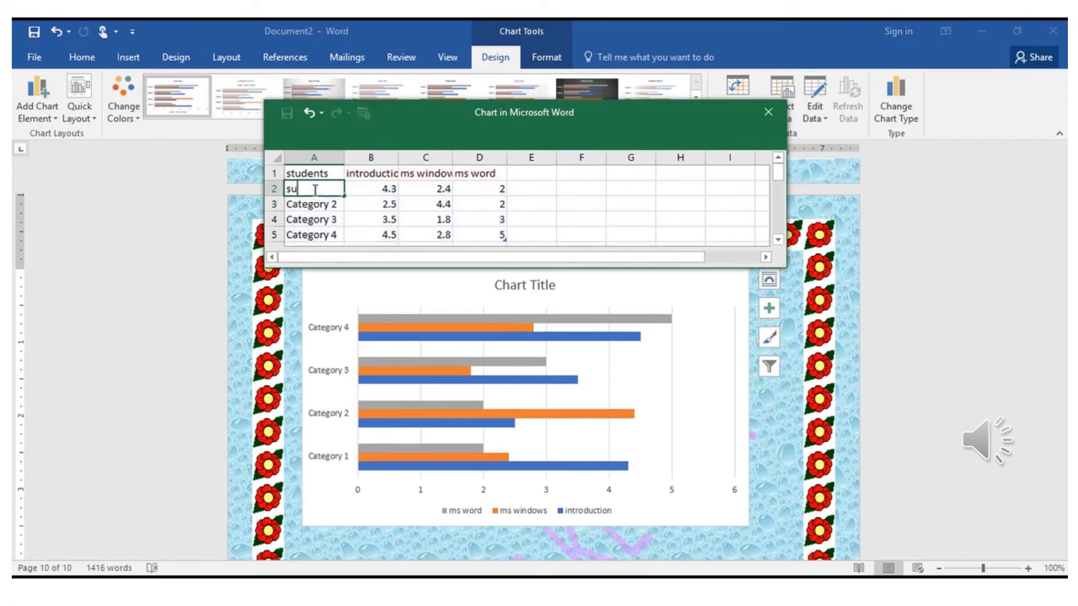
type("san")
left_click(323, 205)
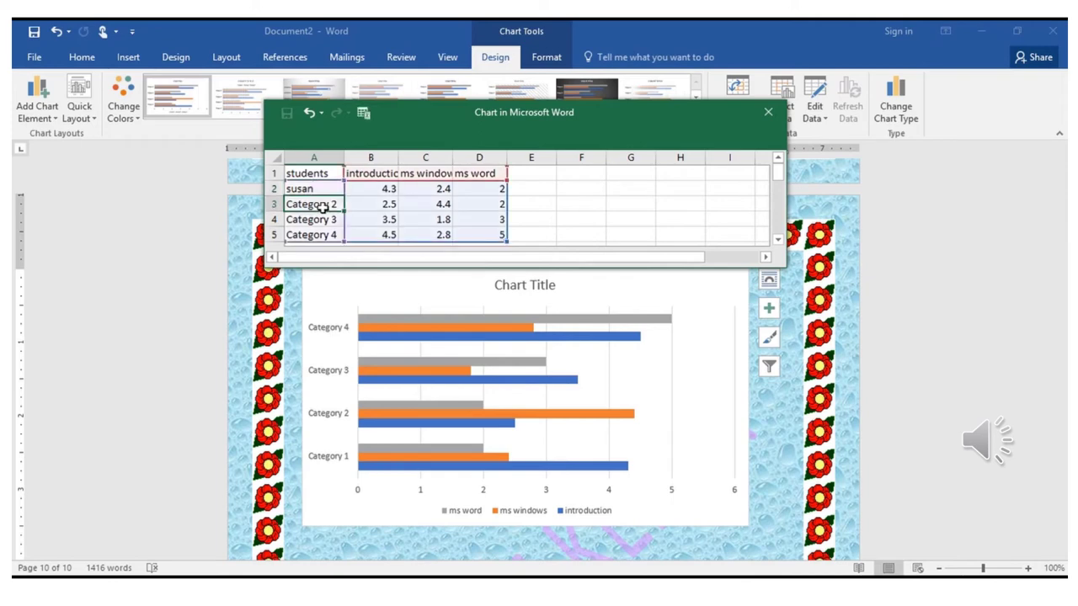
type("erick")
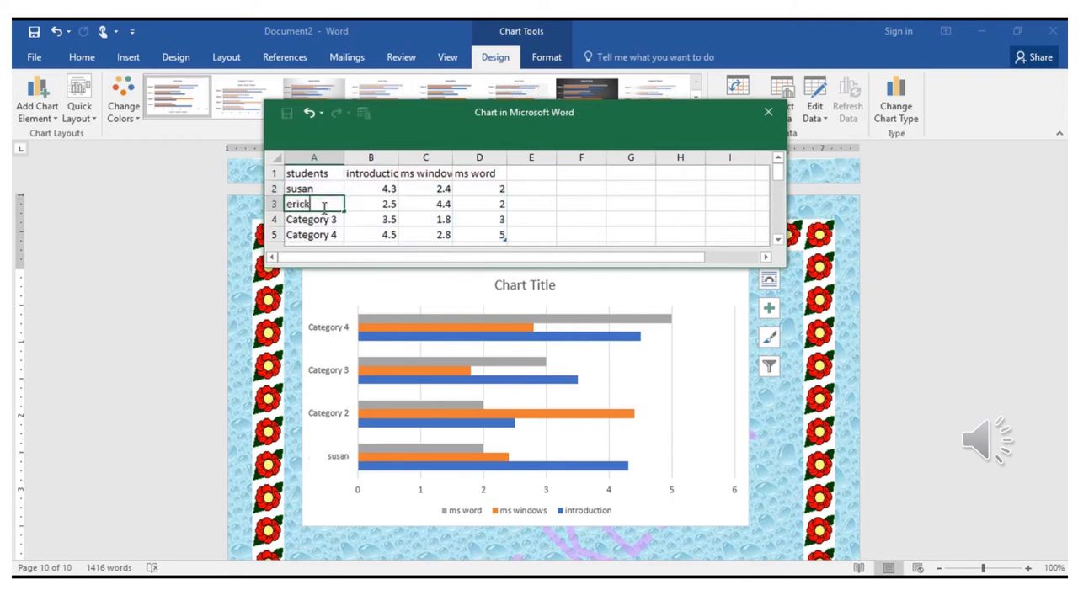
left_click(323, 225)
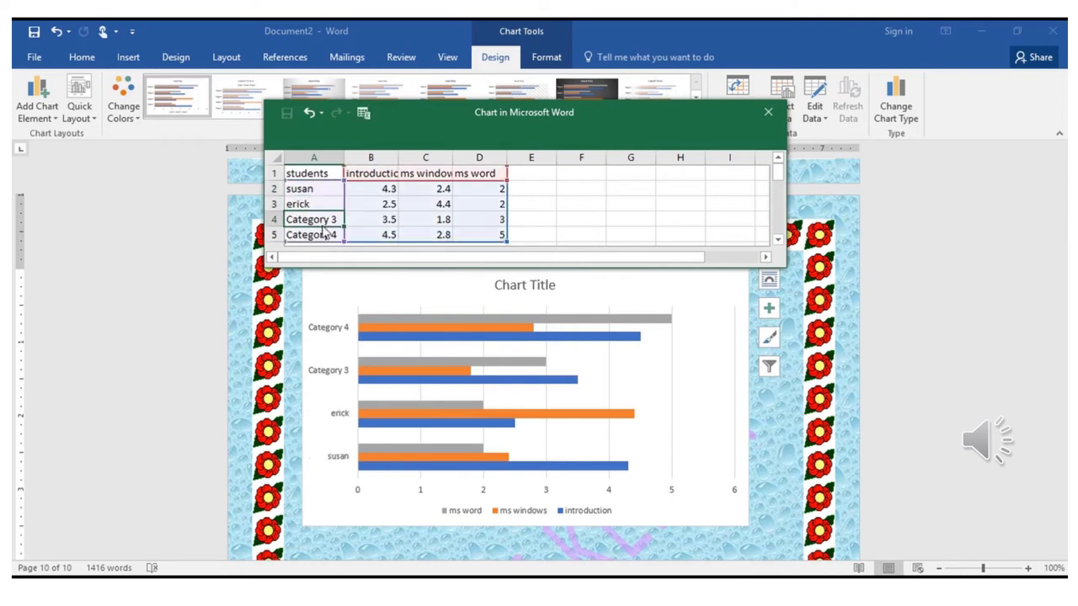
type("derik")
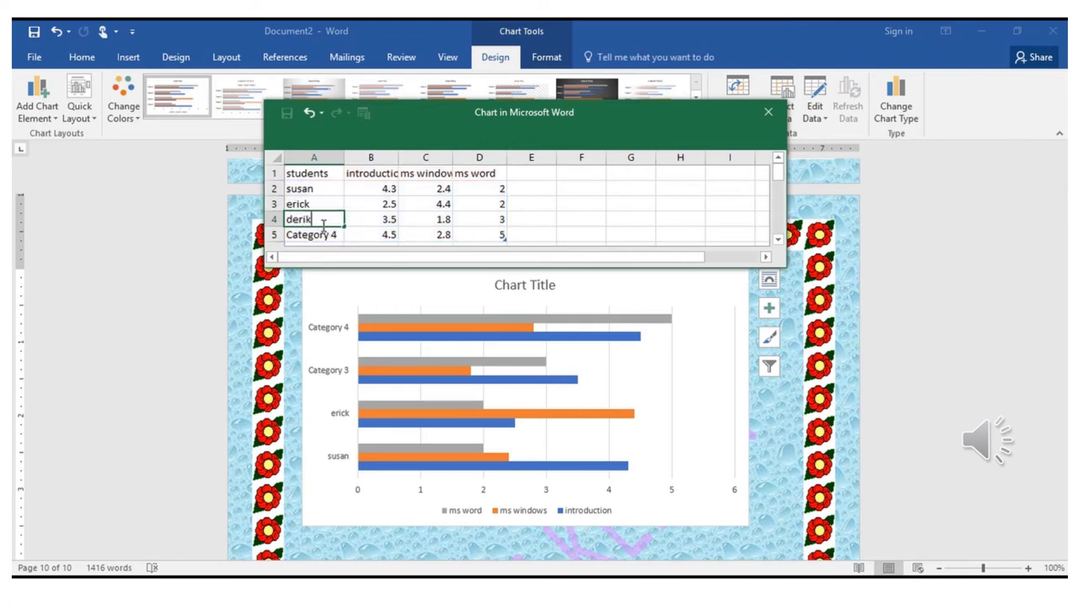
key("BackSpace")
type("c")
left_click(318, 239)
type("d")
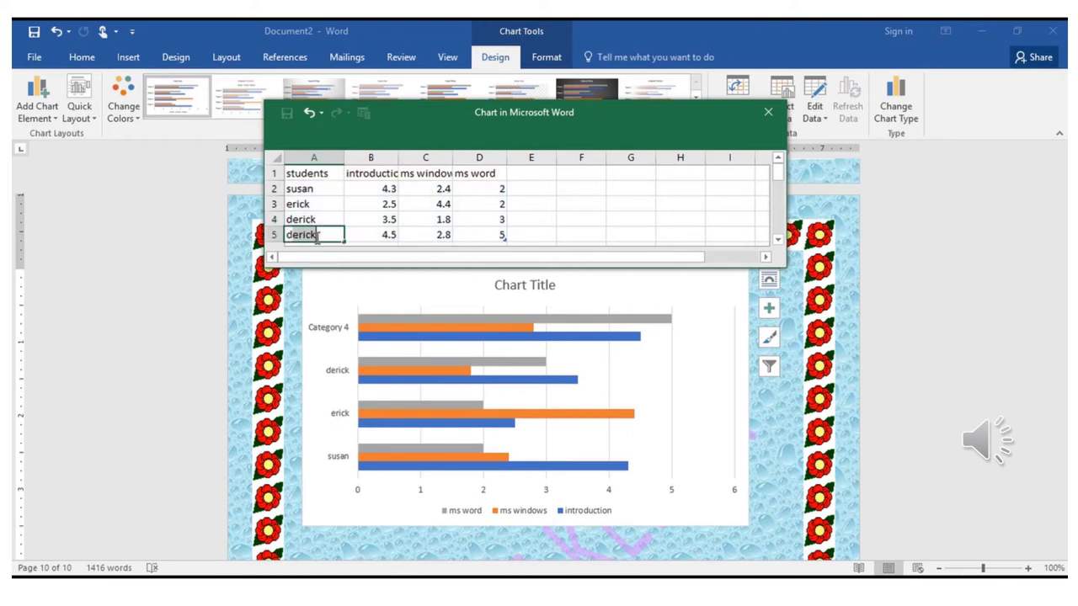
type("o")
Step: Enter introduction scores 56, 78, 98 and 62 in column B
left_click(377, 190)
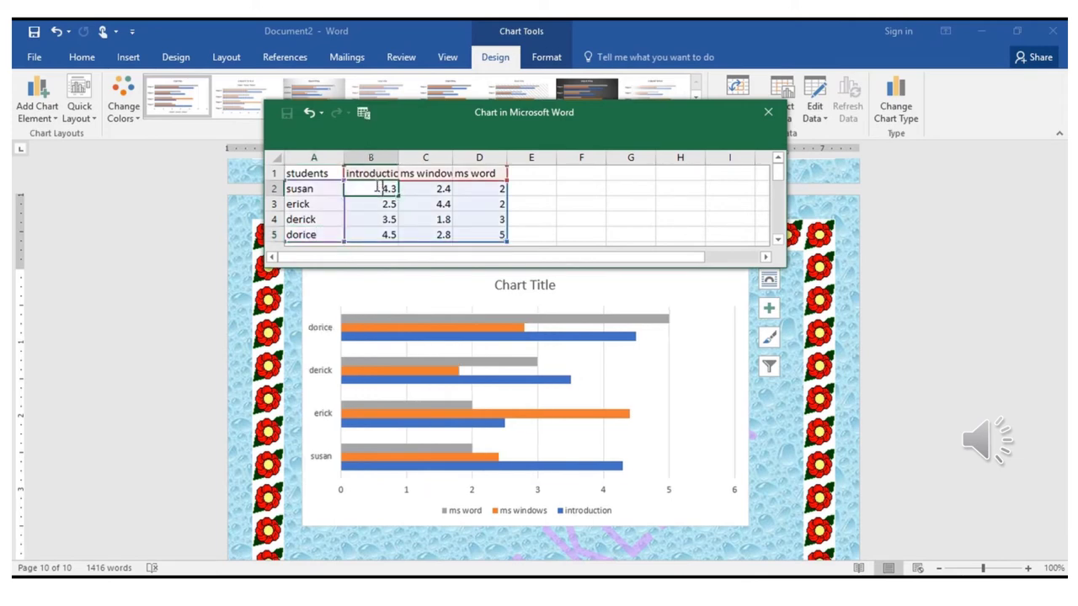
type("56")
key("Return")
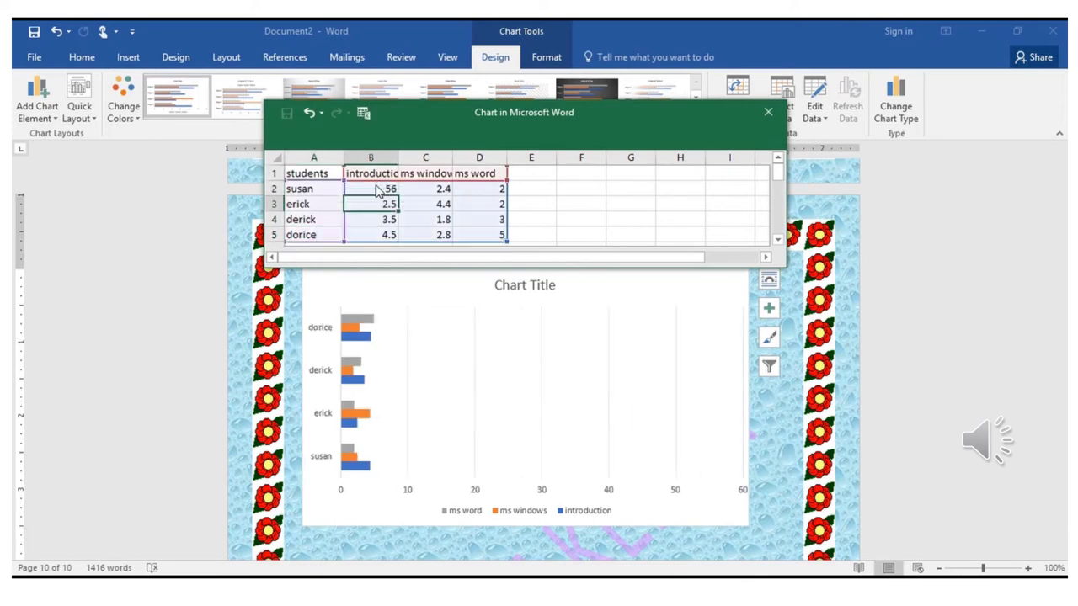
type("78")
key("Return")
type("98")
key("Return")
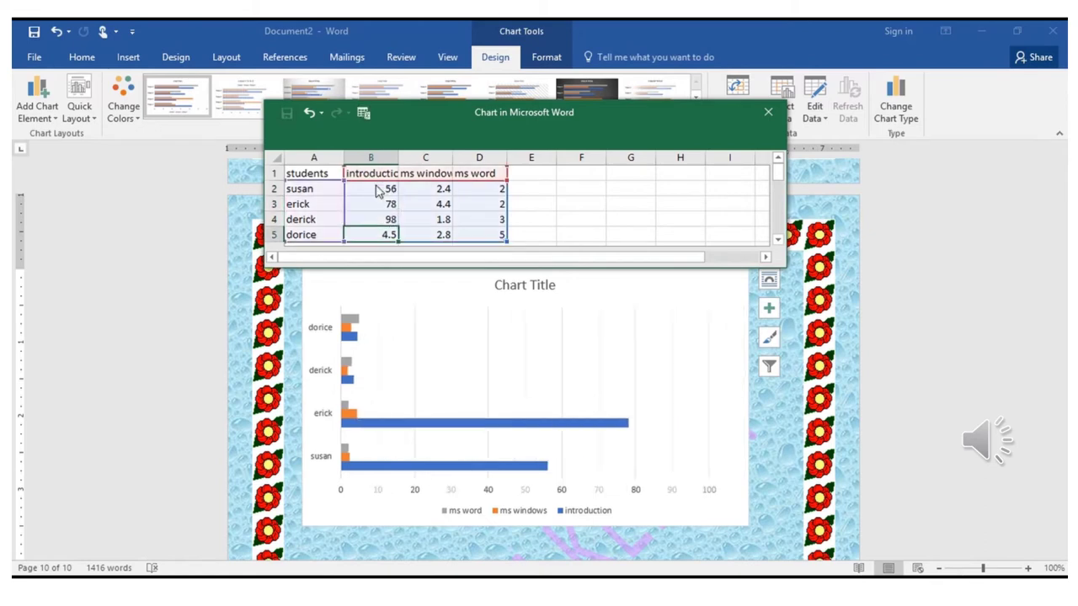
type("62")
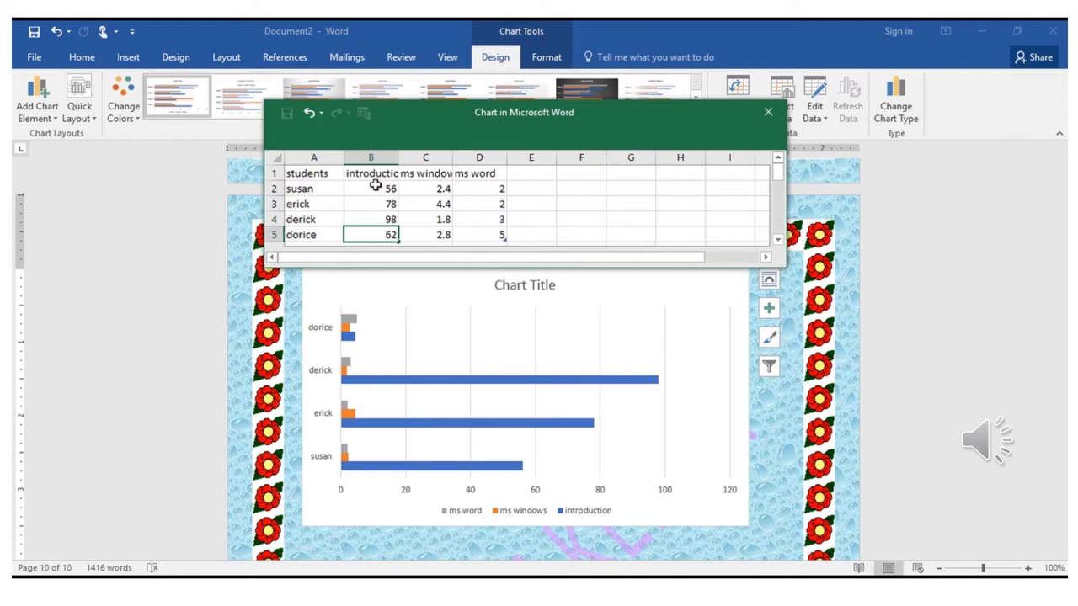
Step: Enter ms windows scores 67, 56, 89 and 30 in column C
left_click(436, 192)
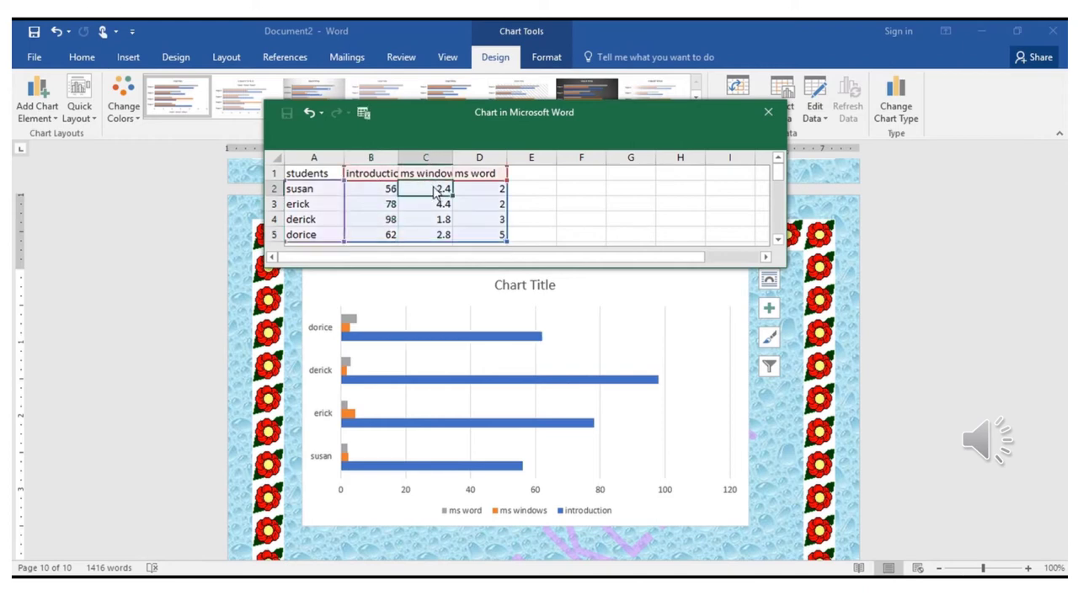
type("67")
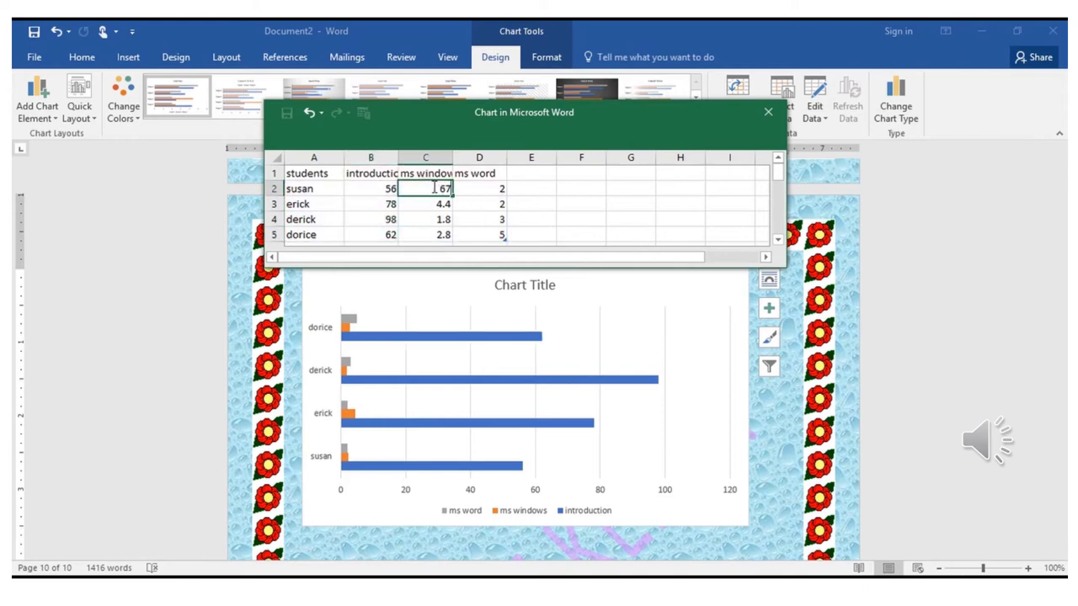
key("Return")
type("98")
key("BackSpace")
key("BackSpace")
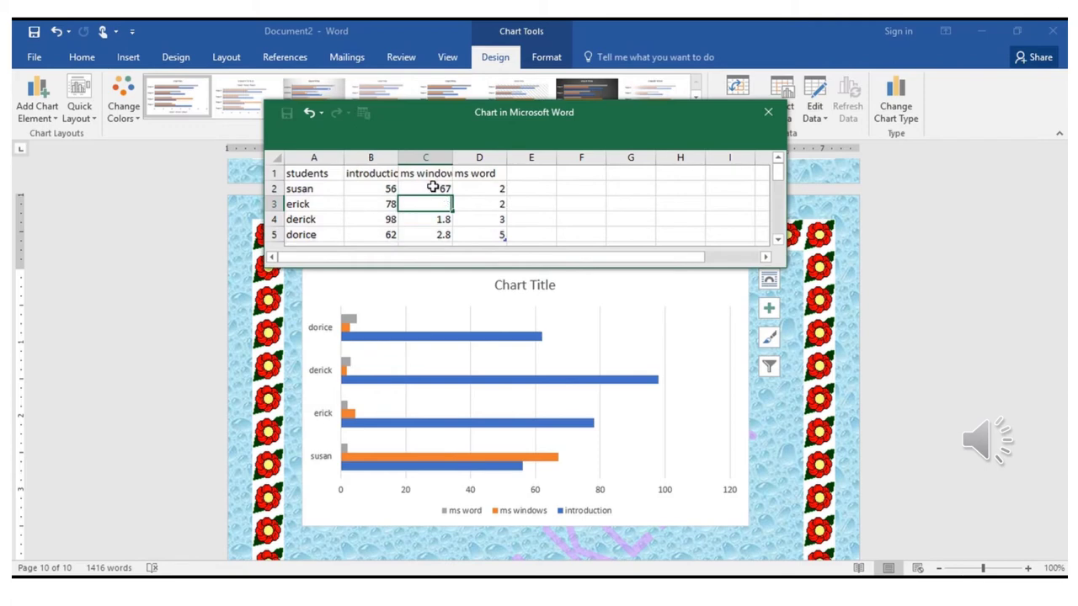
type("56")
key("Return")
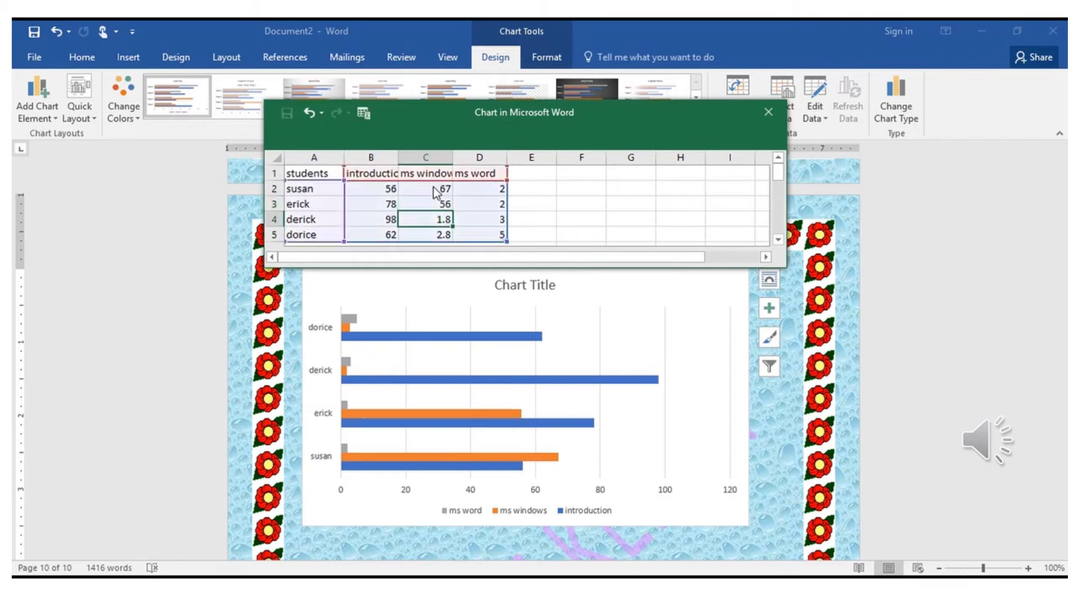
type("89")
key("Return")
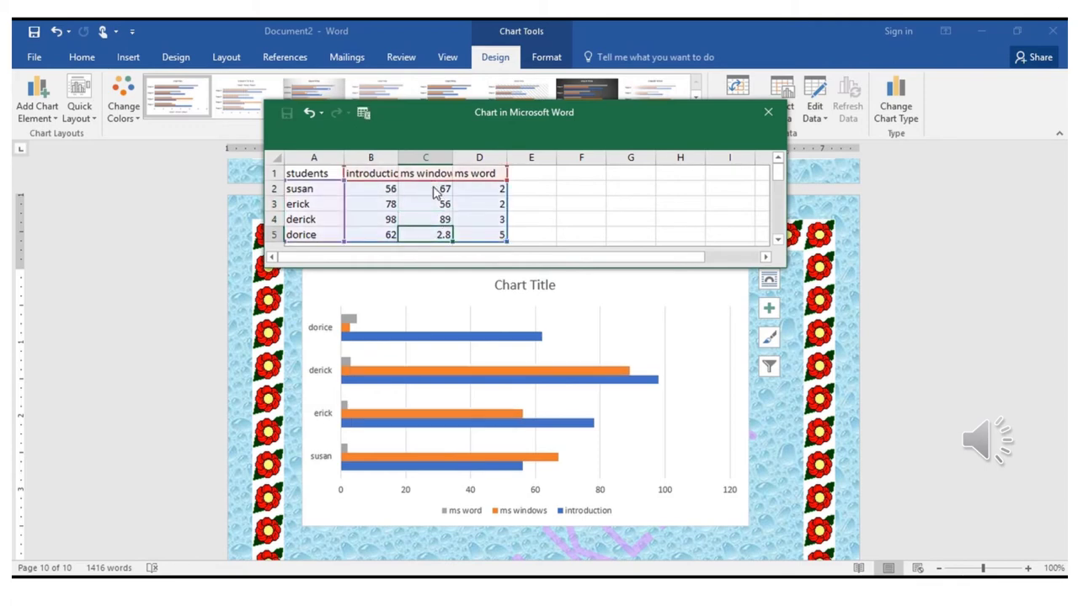
type("30")
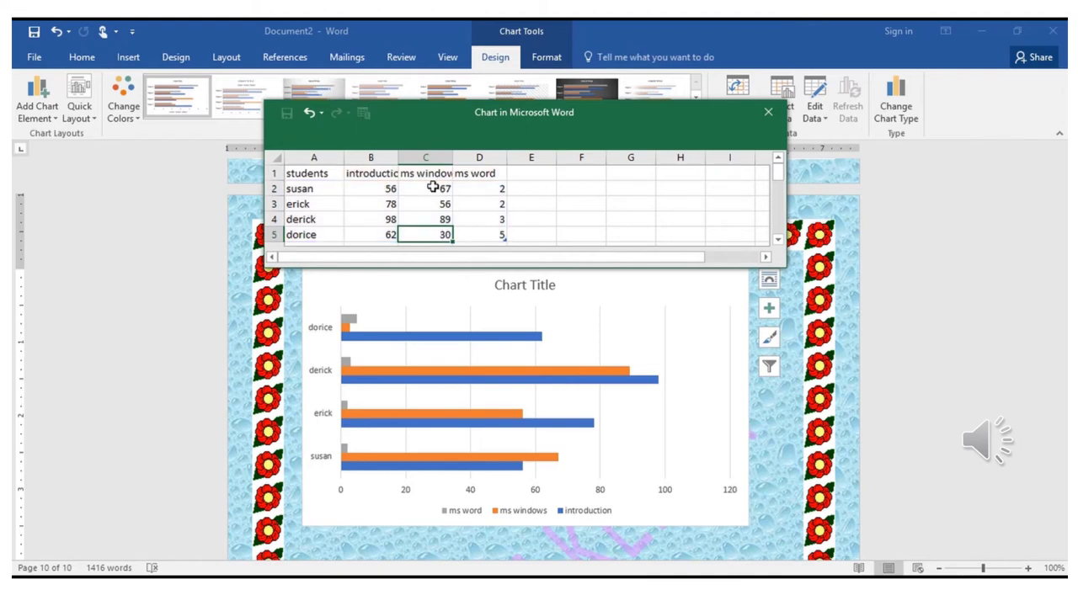
key("Return")
Step: Enter ms word scores 87, 56, 78 and 89 in column D
left_click(482, 179)
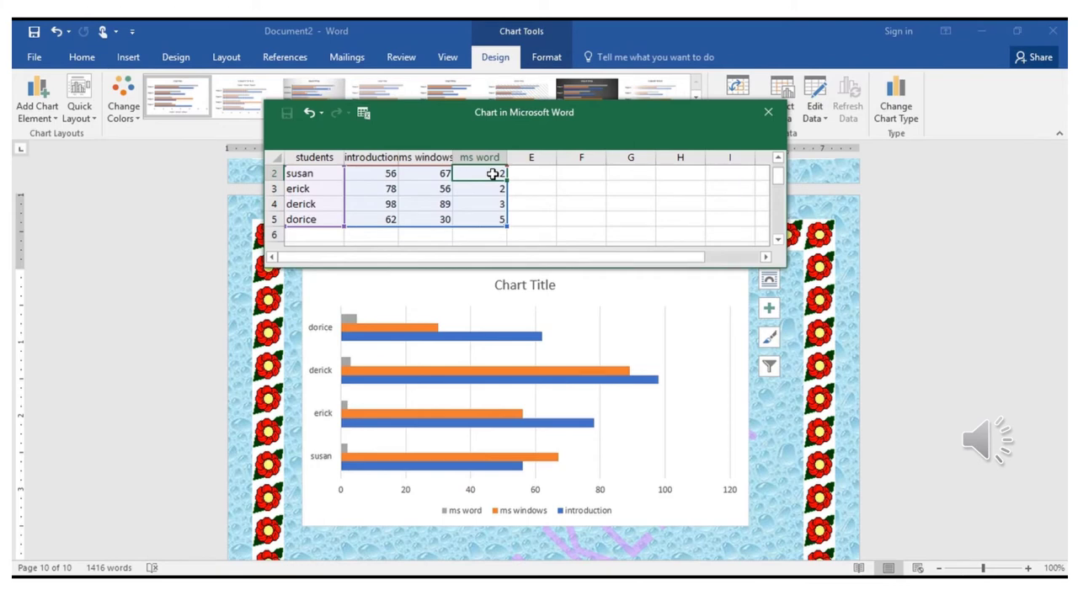
type("87")
key("Return")
type("56")
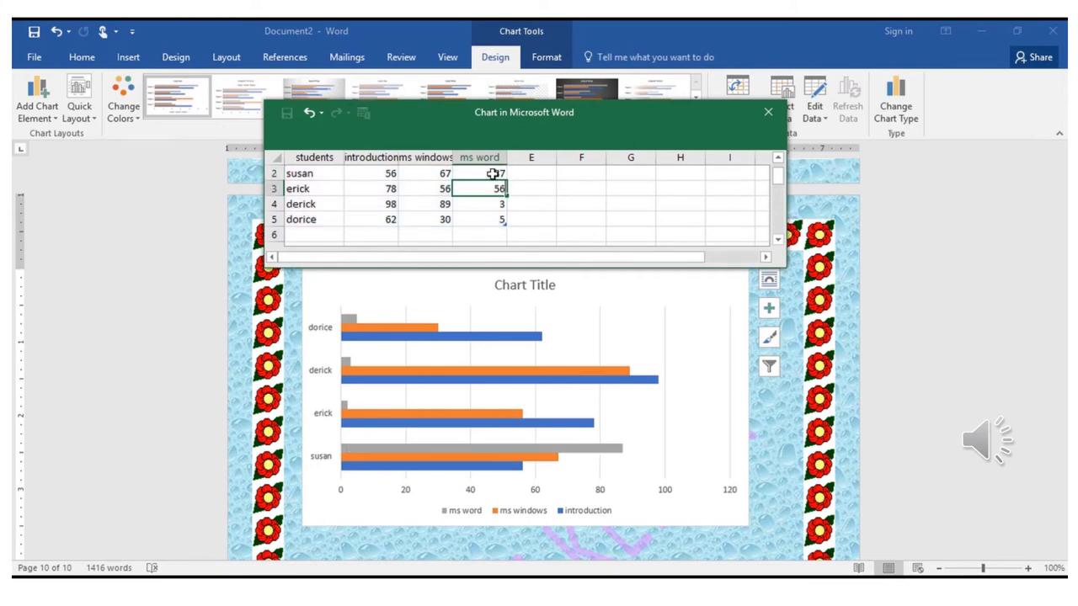
key("Return")
type("78")
key("Return")
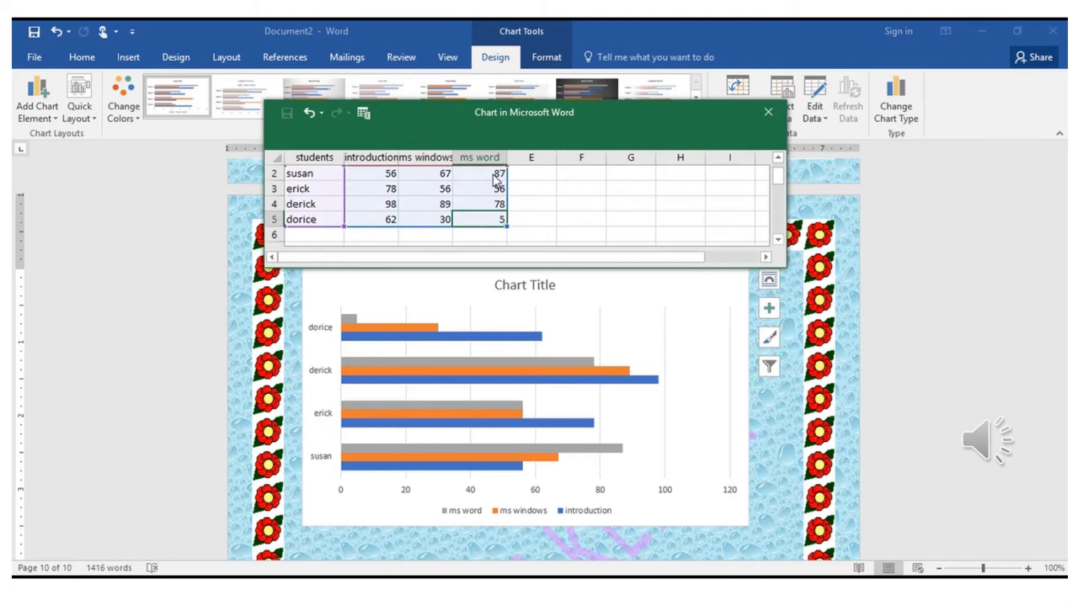
type("89")
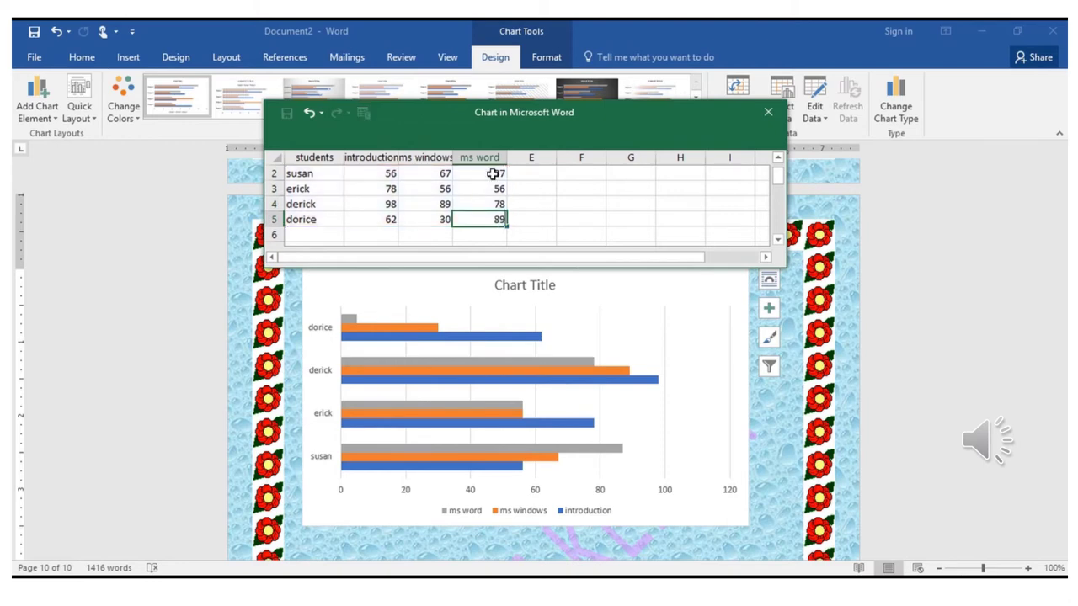
key("Return")
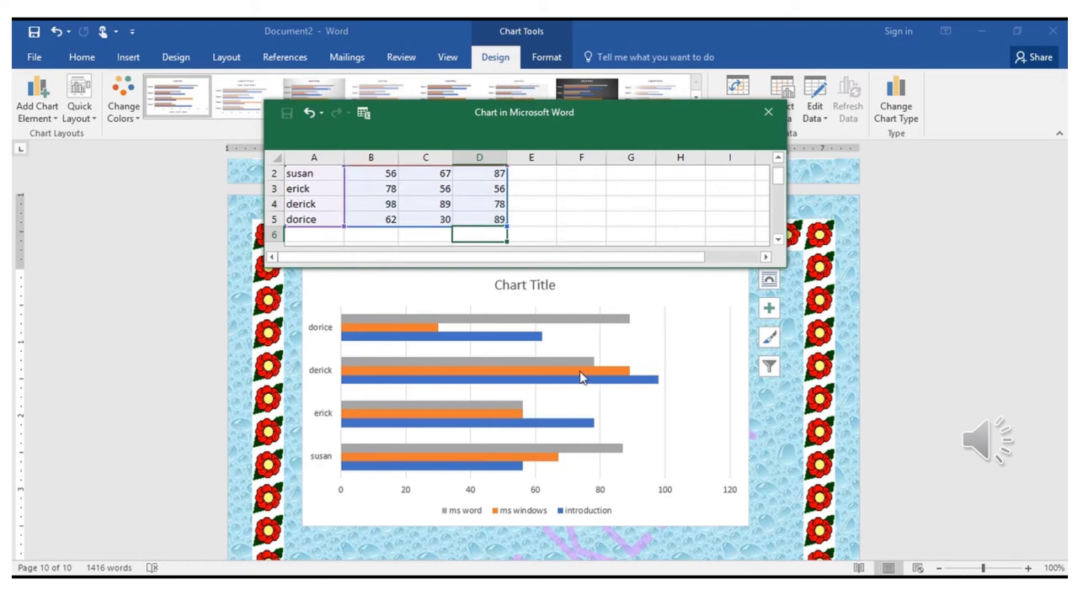
Step: Close the data sheet and replace the chart title with 'sachem computer college student exams performance'
left_click(769, 113)
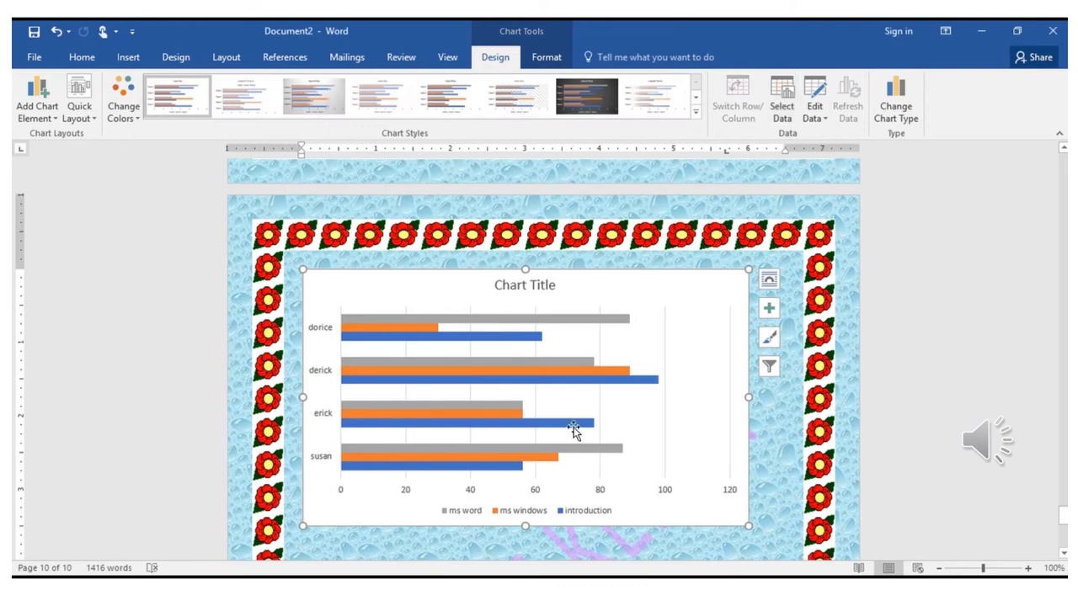
left_click(506, 287)
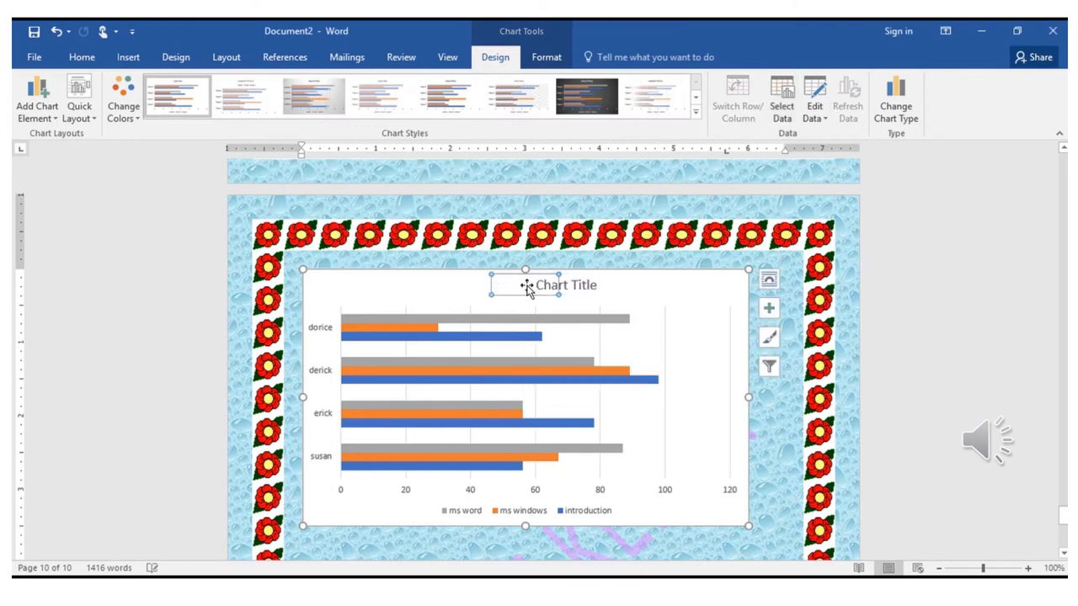
mouse_move(514, 286)
left_mouse_down()
mouse_move(596, 285)
mouse_move(527, 294)
left_mouse_up()
left_click(598, 286)
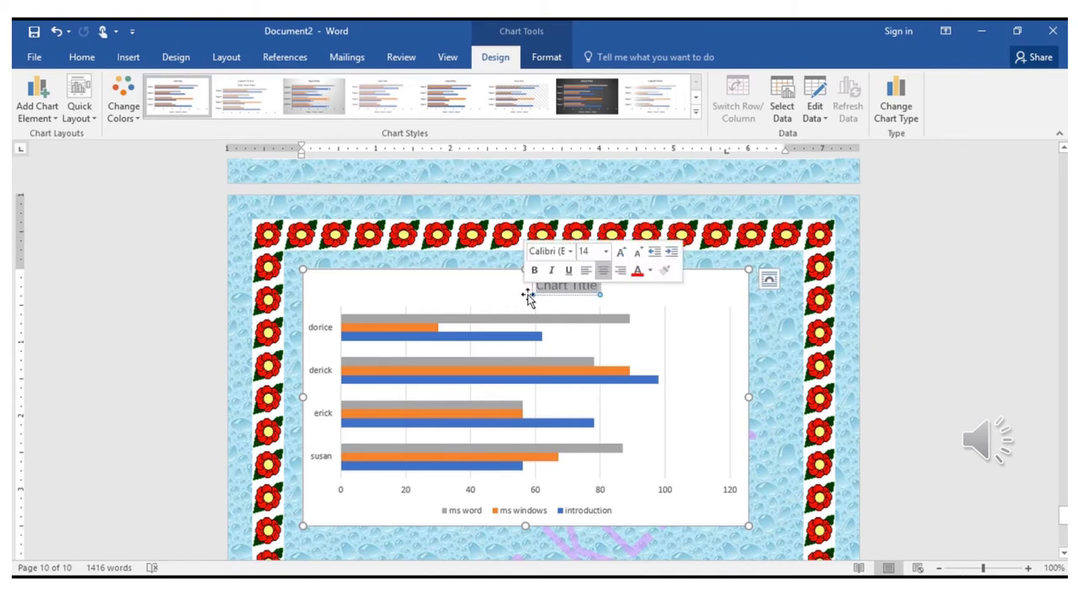
type("sac")
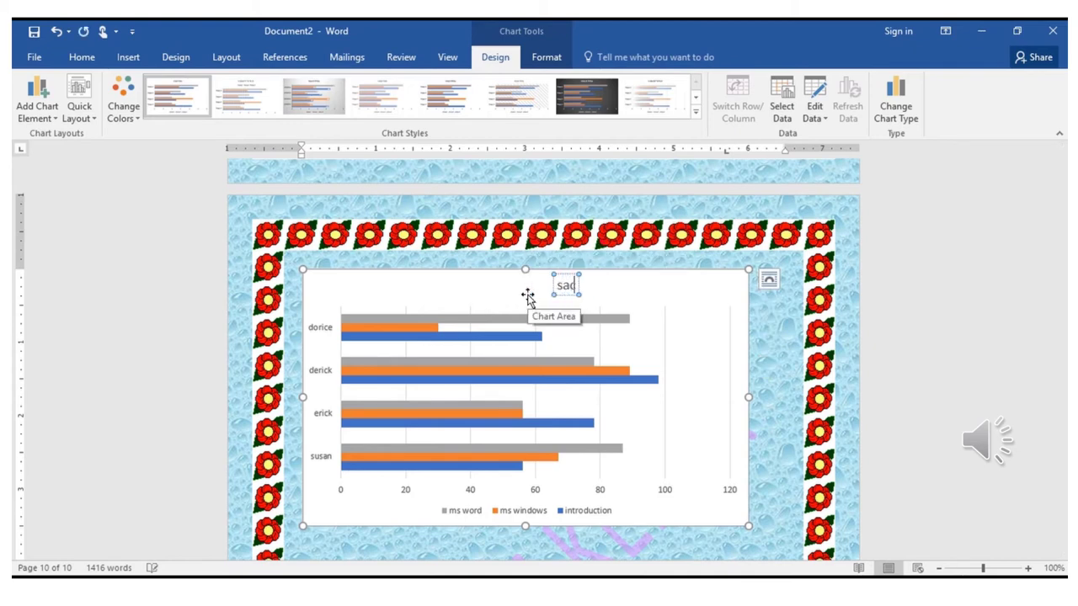
type("hem")
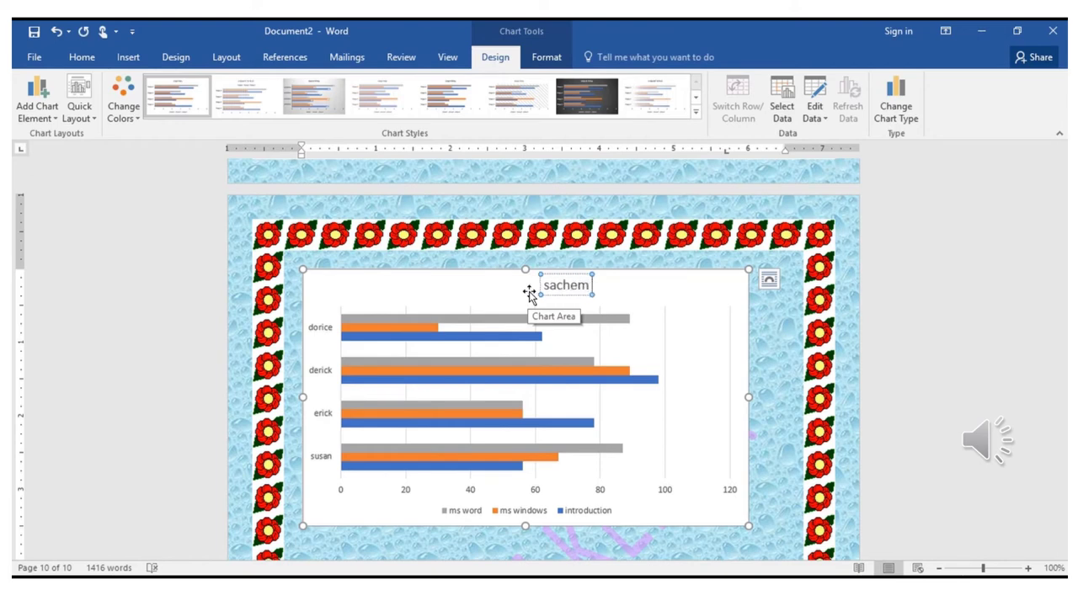
type(" comput")
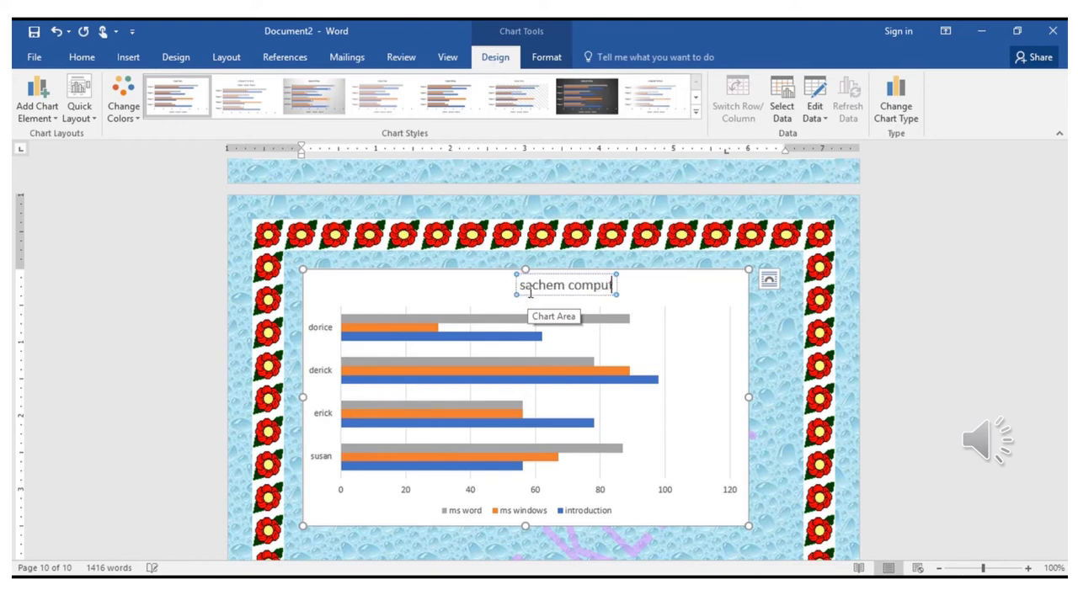
type("er coll")
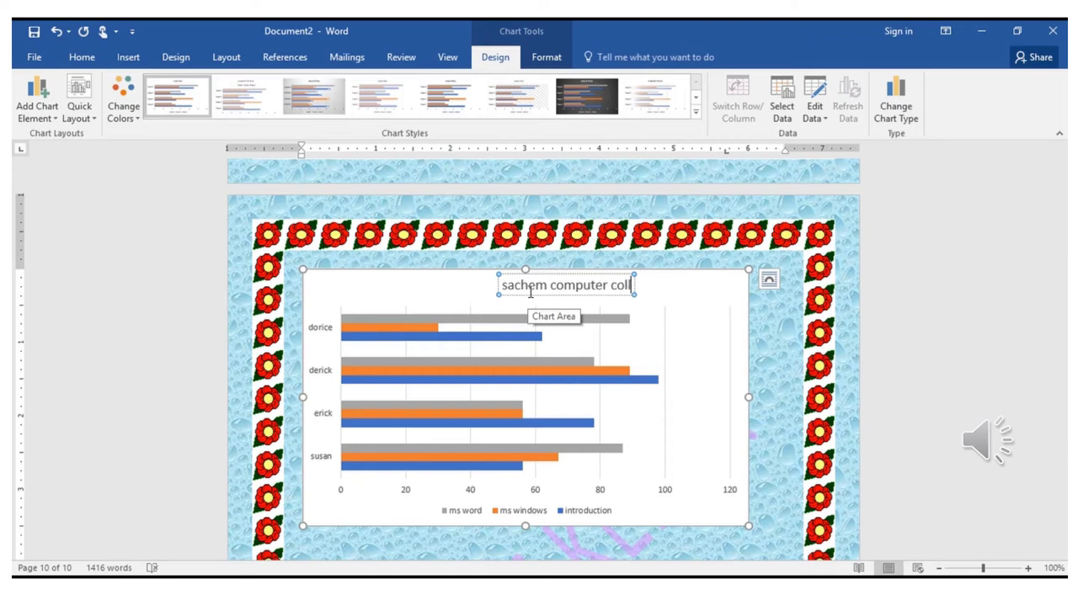
type("ege")
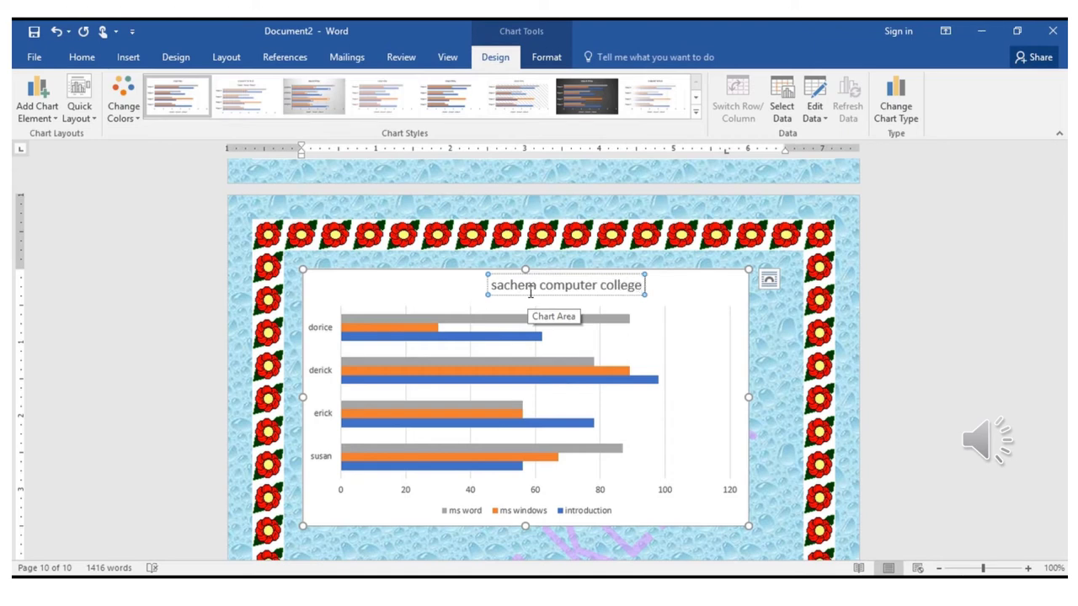
type(" stude")
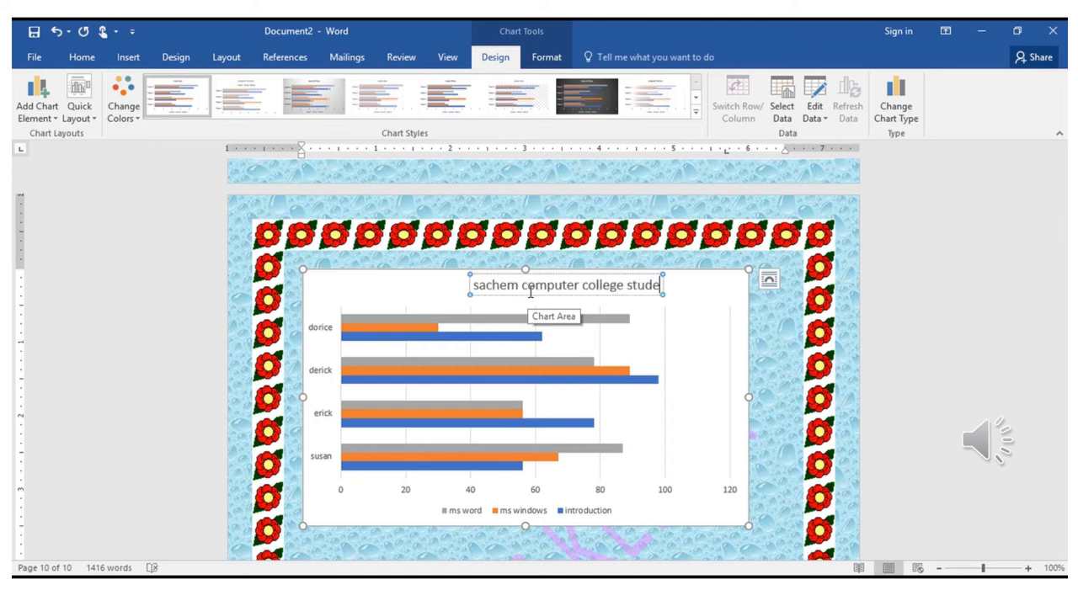
type("nt exa")
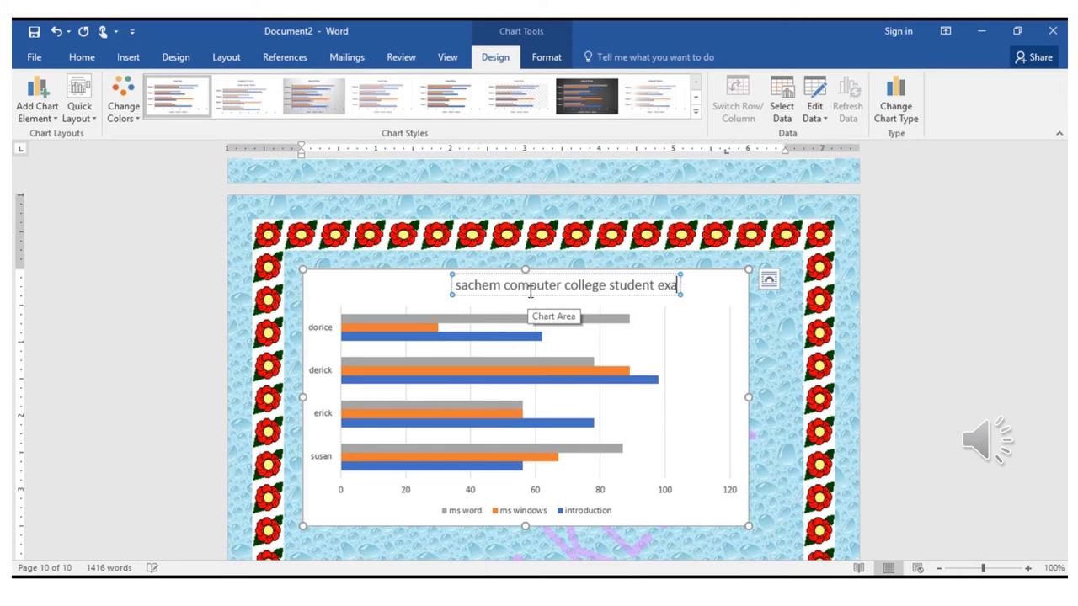
type("ms")
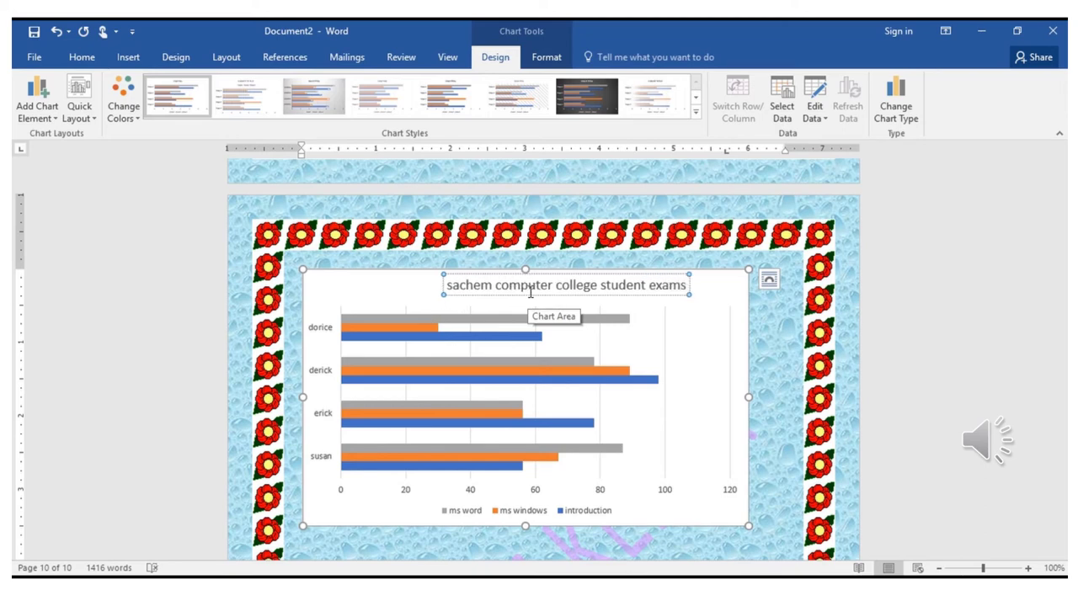
type("perf")
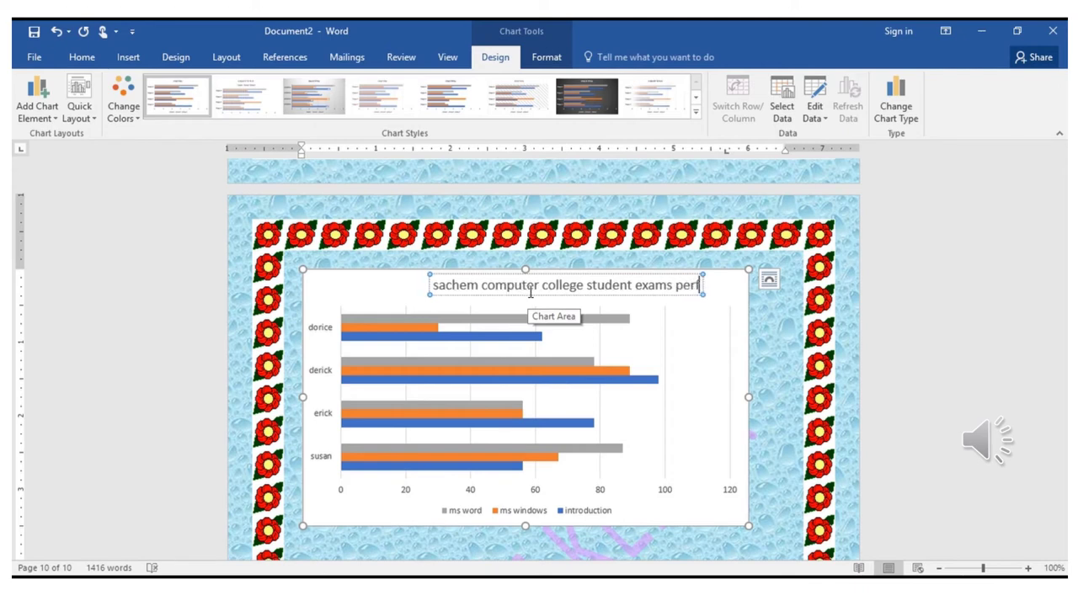
type("o")
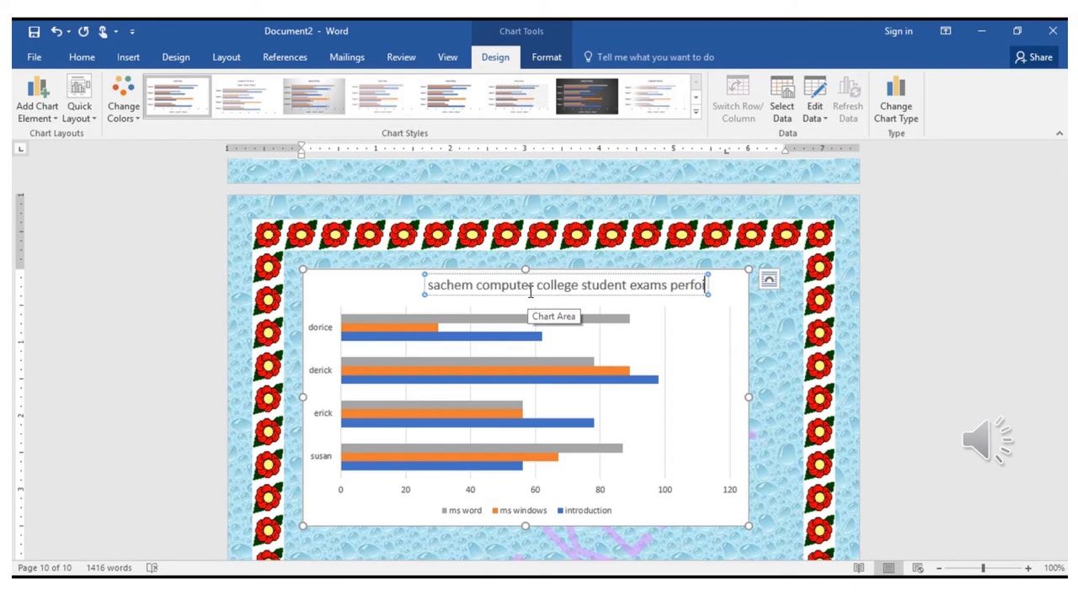
key("BackSpace")
type("r")
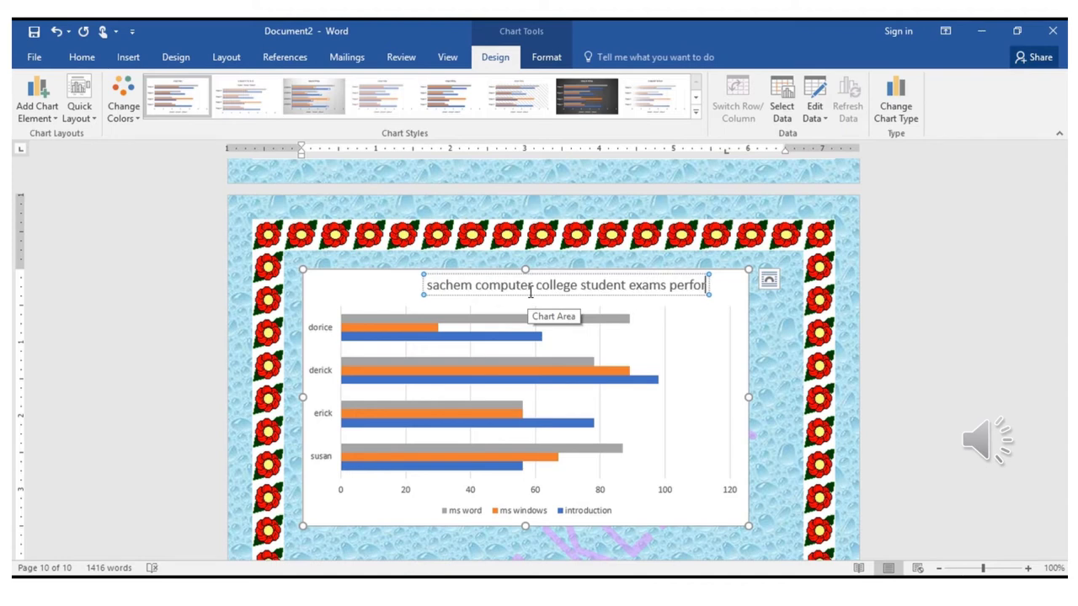
type("mance")
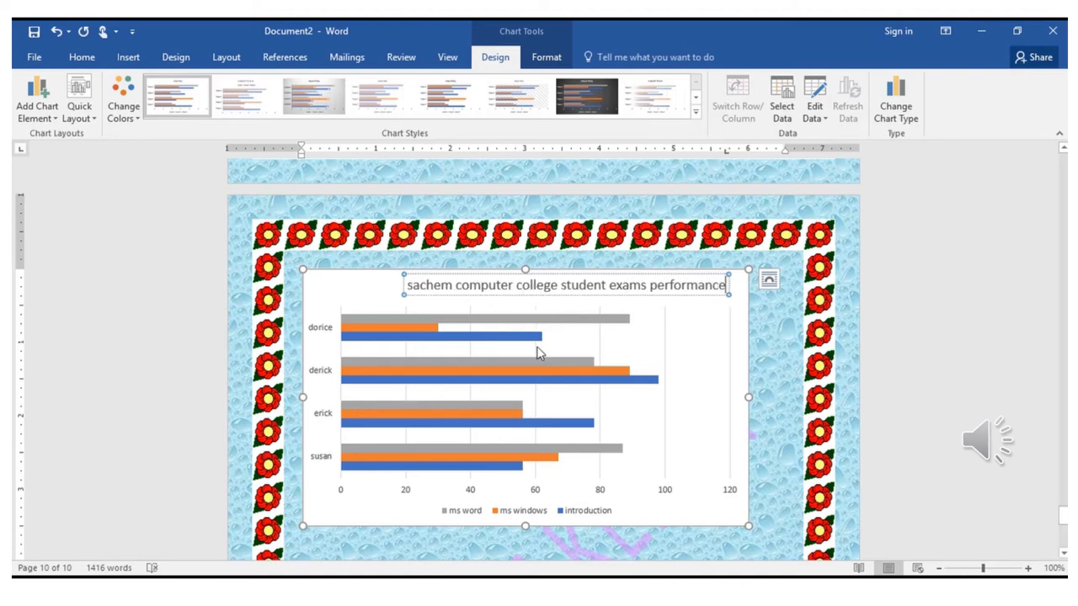
Step: Add data labels to the ms word, ms windows and introduction bar series
mouse_move(485, 319)
left_click(511, 320)
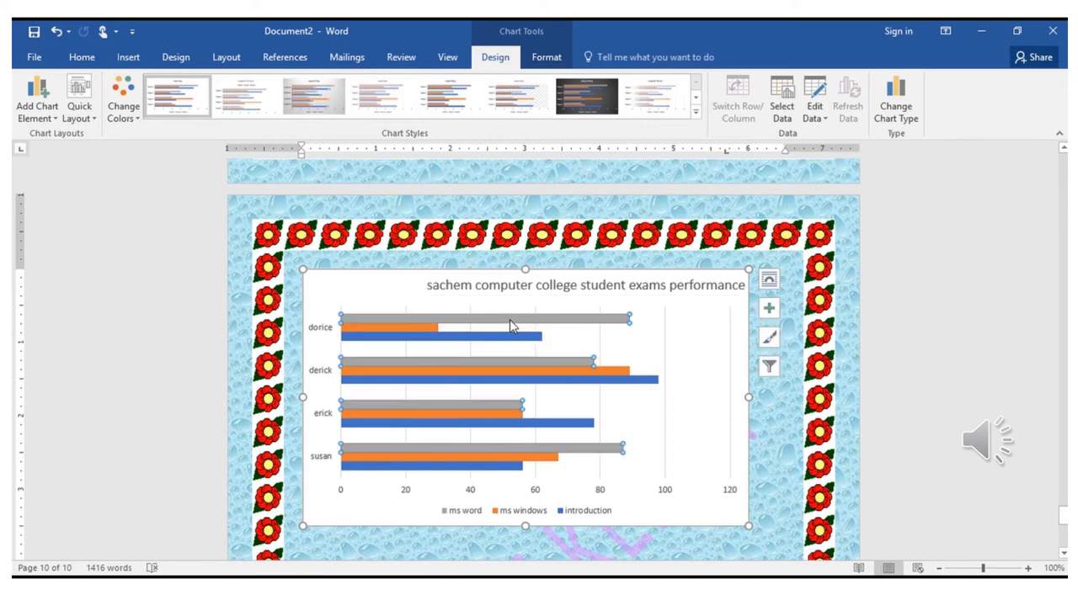
right_click(511, 326)
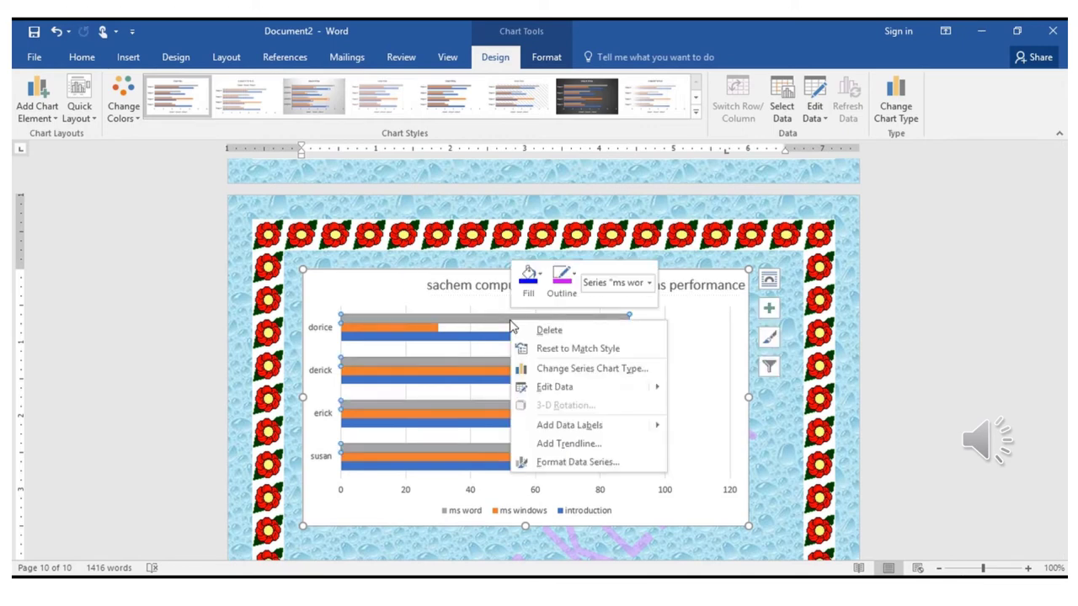
left_click(576, 427)
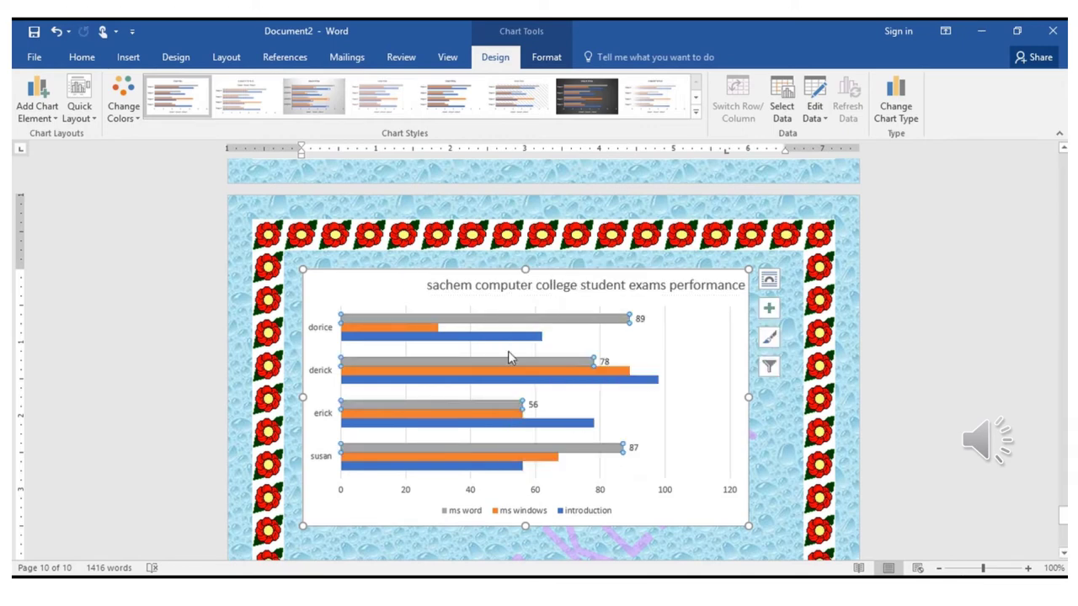
right_click(423, 331)
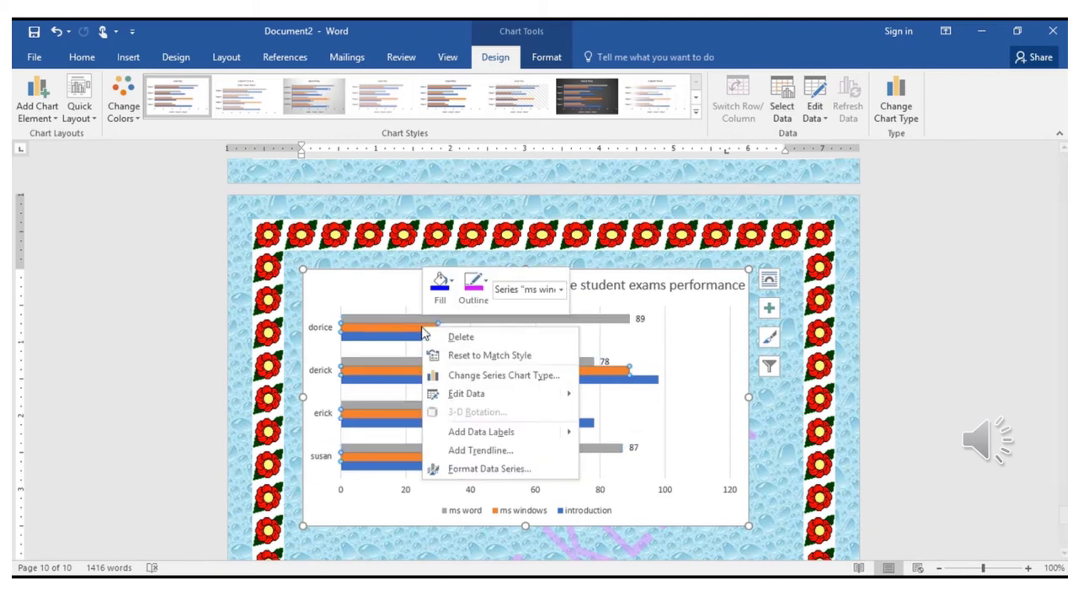
left_click(482, 431)
right_click(517, 336)
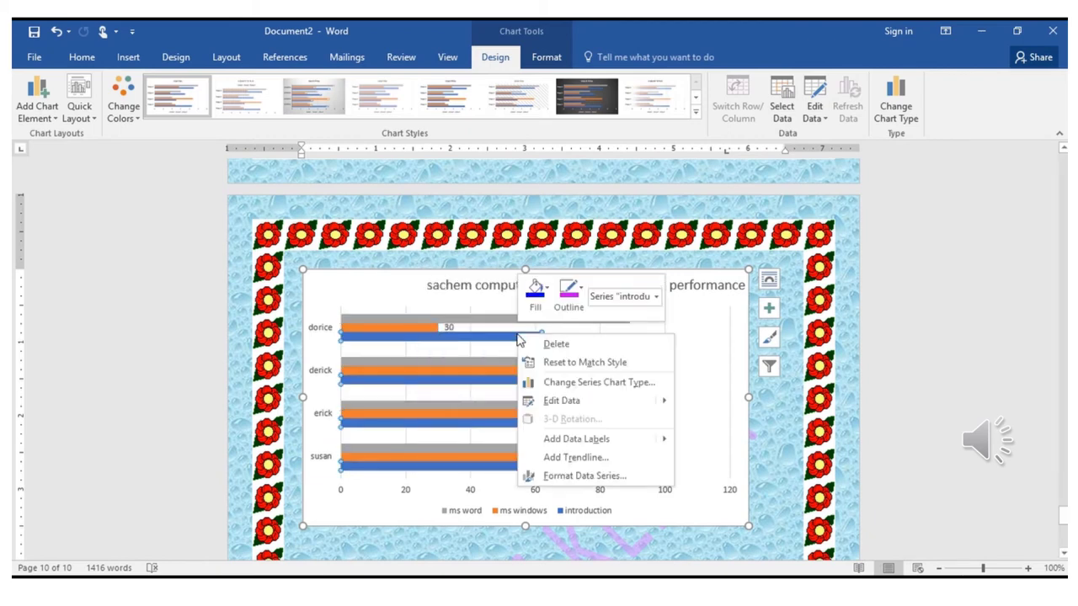
left_click(561, 442)
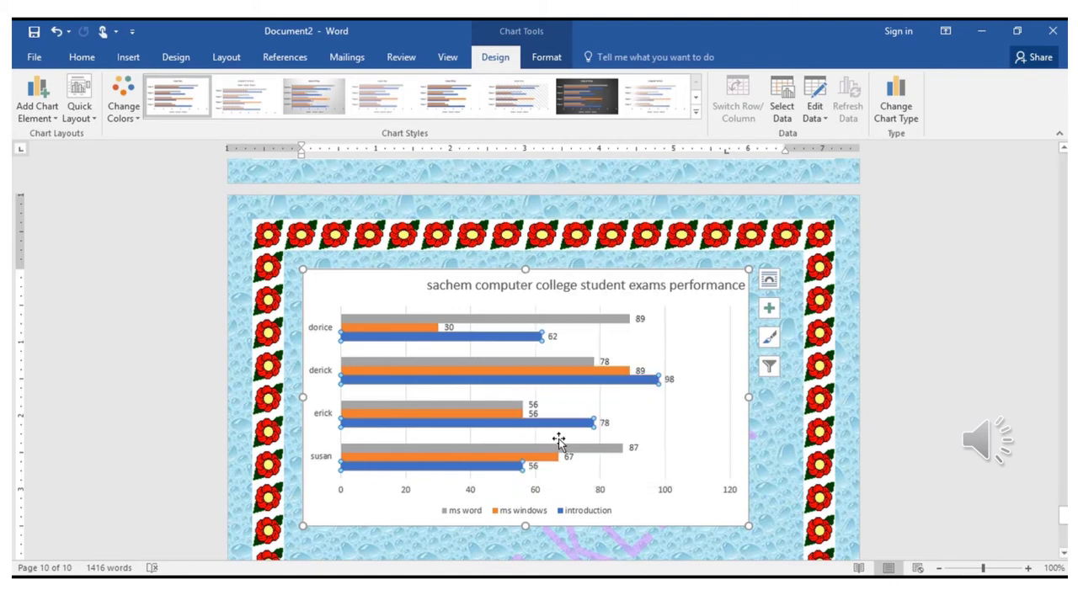
left_click(696, 112)
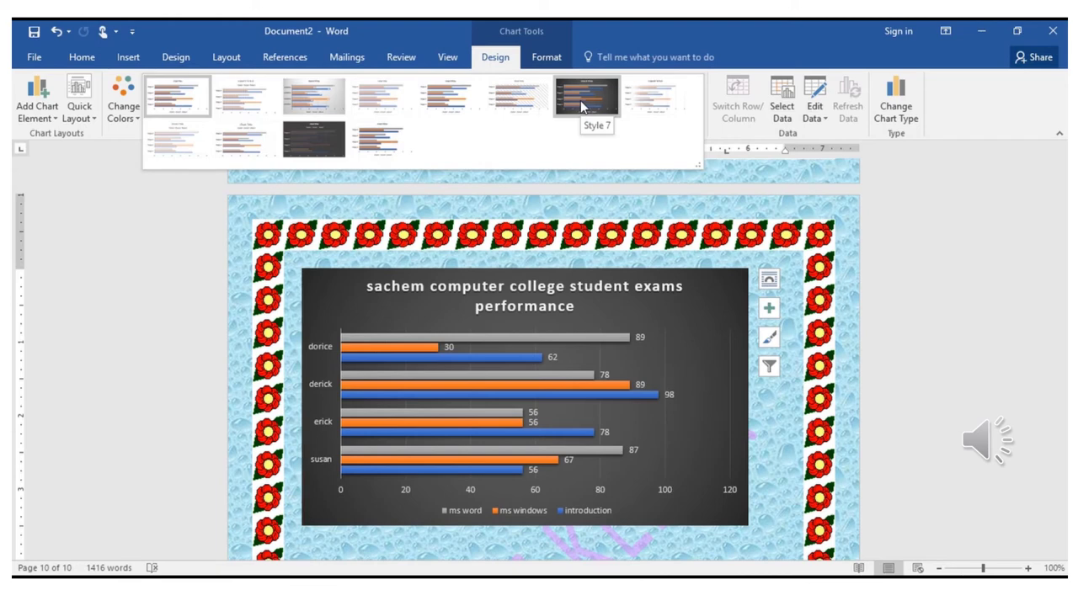
Step: Apply chart Style 7 and Colorful Palette 4 for yellow, blue and green bars
left_click(580, 100)
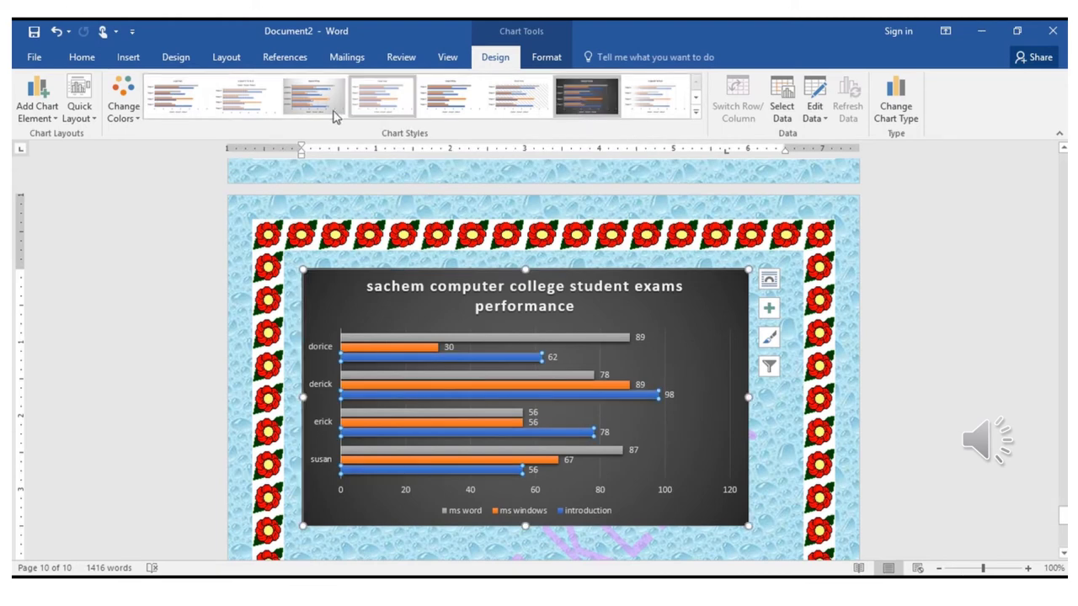
left_click(303, 110)
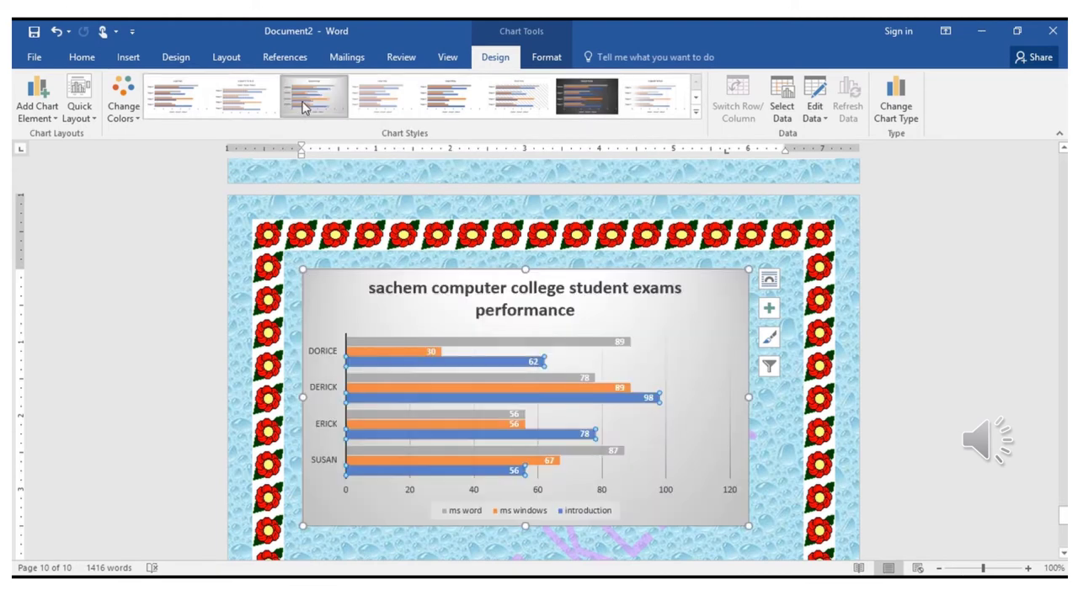
left_click(598, 96)
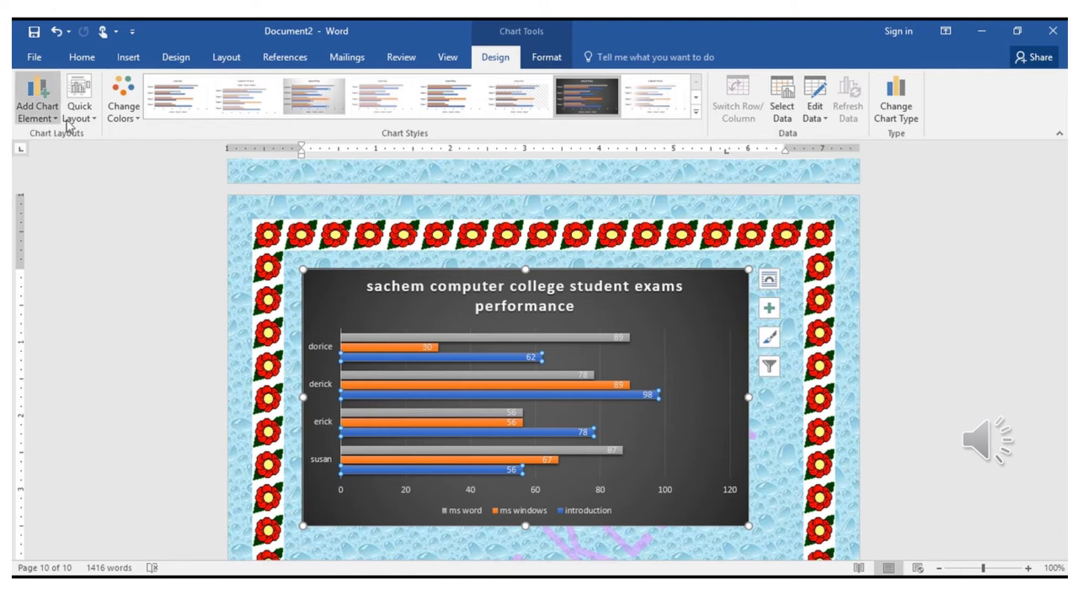
left_click(126, 118)
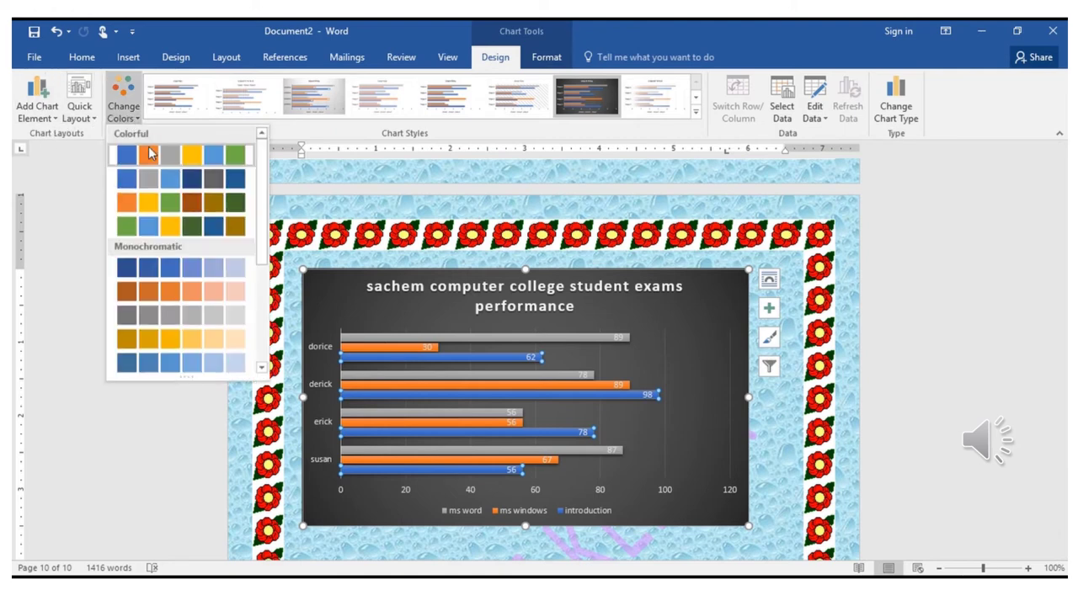
left_click(155, 235)
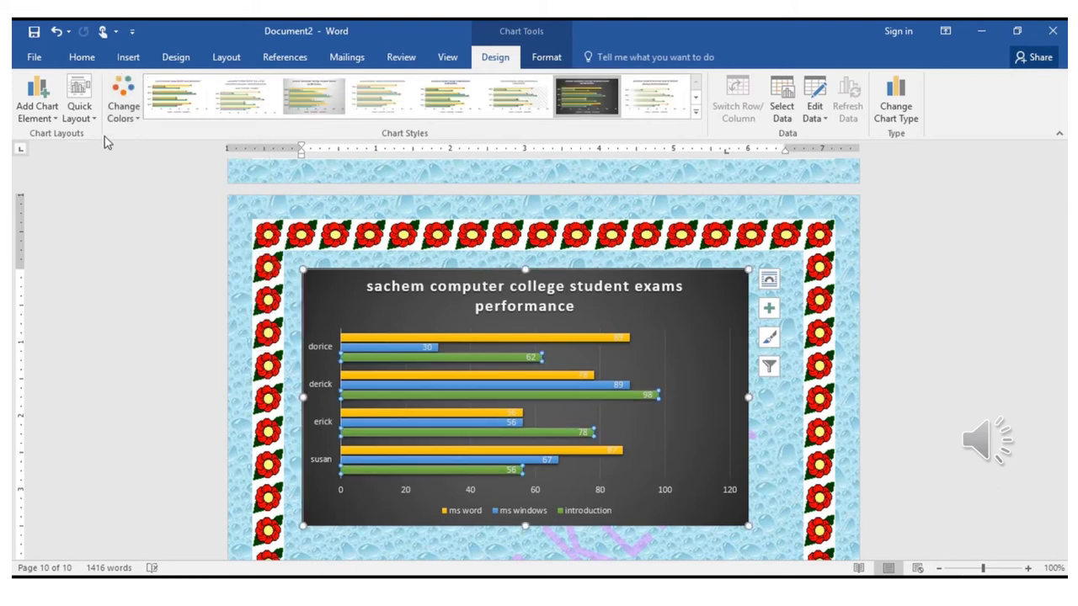
Step: Change the chart to a line chart, then to Clustered Column
left_click(905, 107)
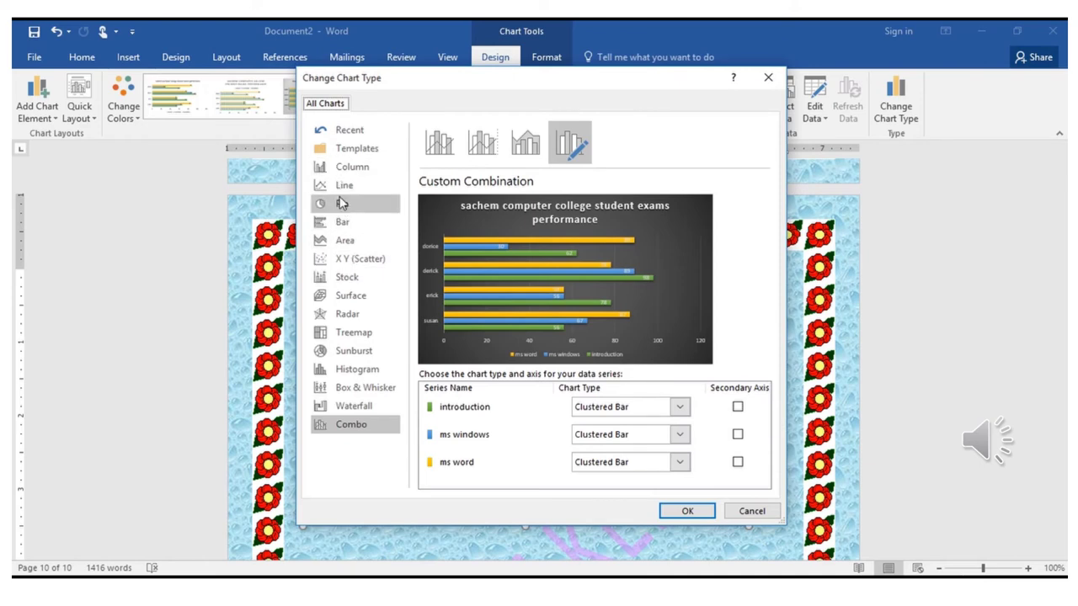
left_click(345, 185)
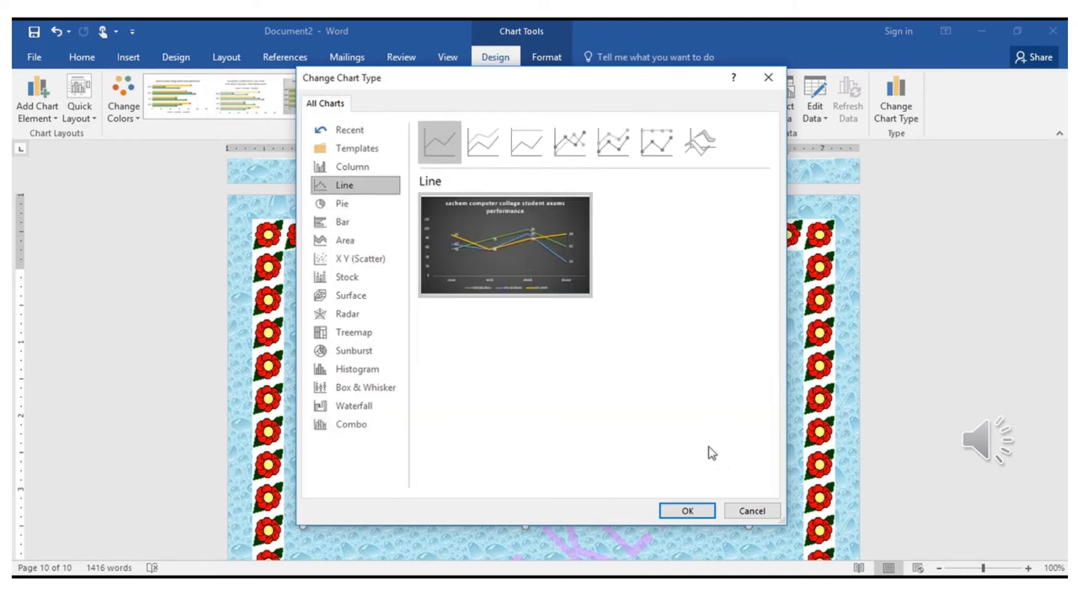
left_click(688, 514)
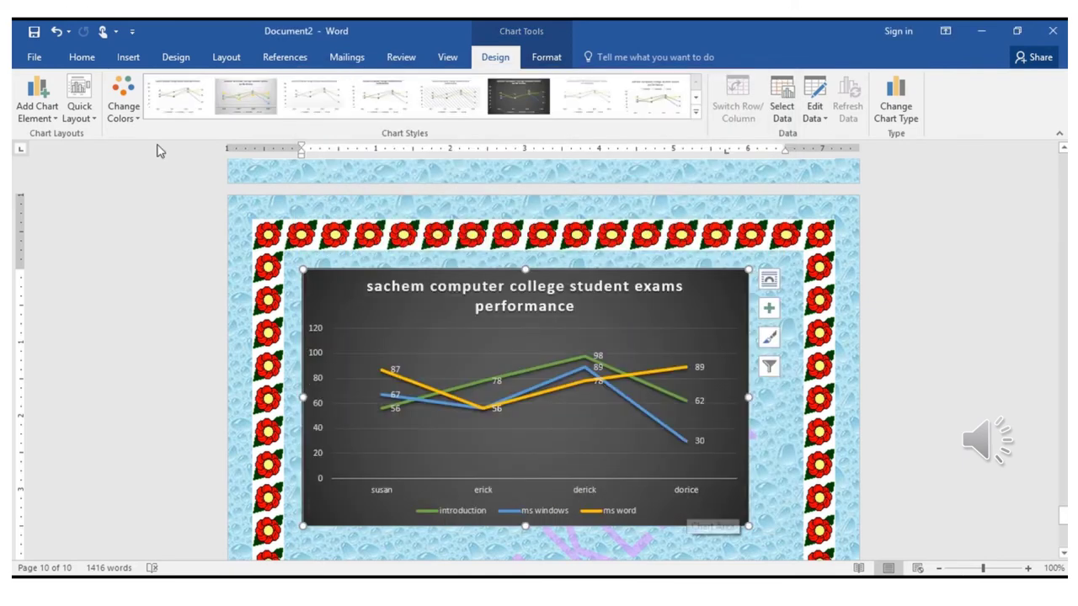
left_click(896, 109)
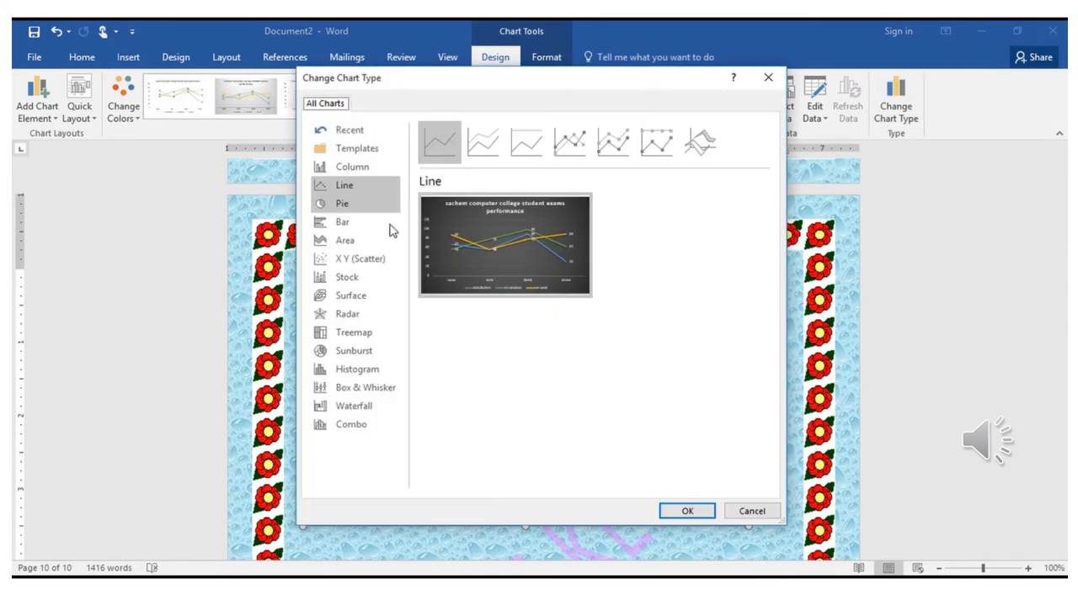
left_click(352, 167)
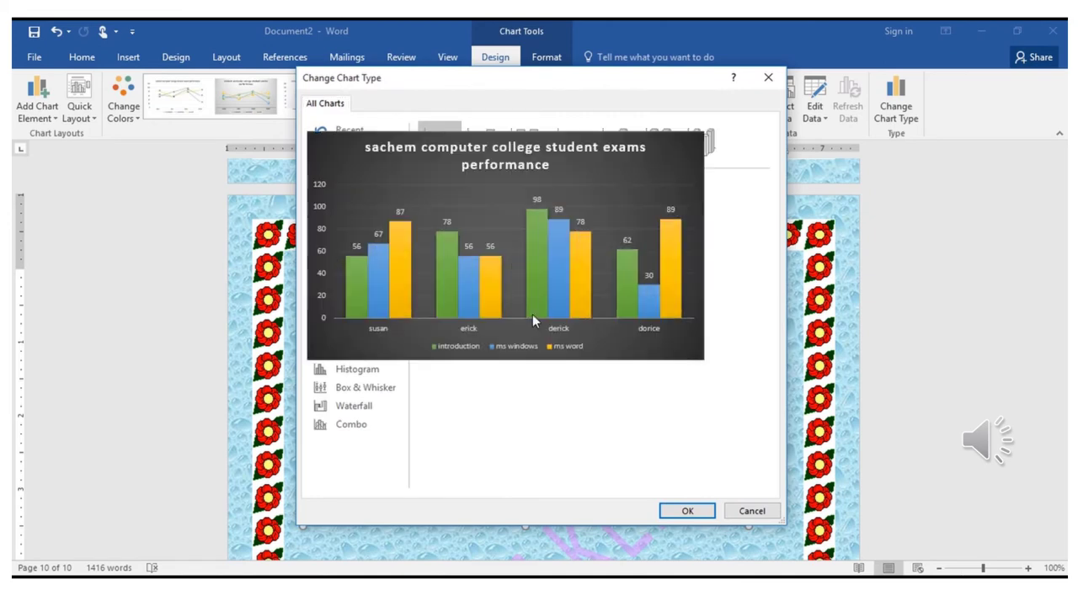
left_click(688, 511)
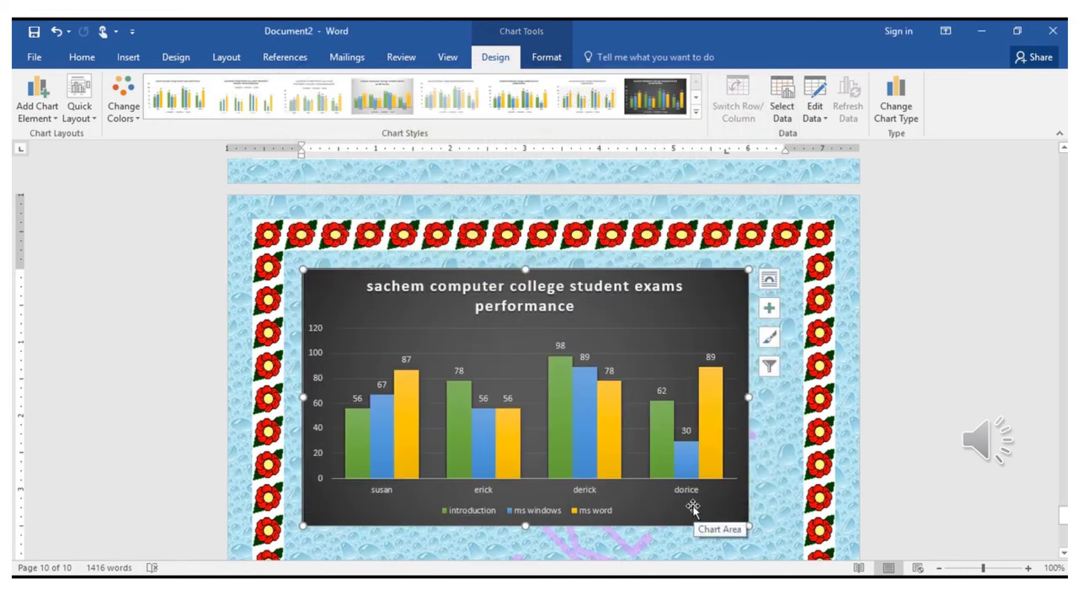
Step: Try histogram, waterfall, combo and radar types, then settle on Clustered Column
left_click(897, 110)
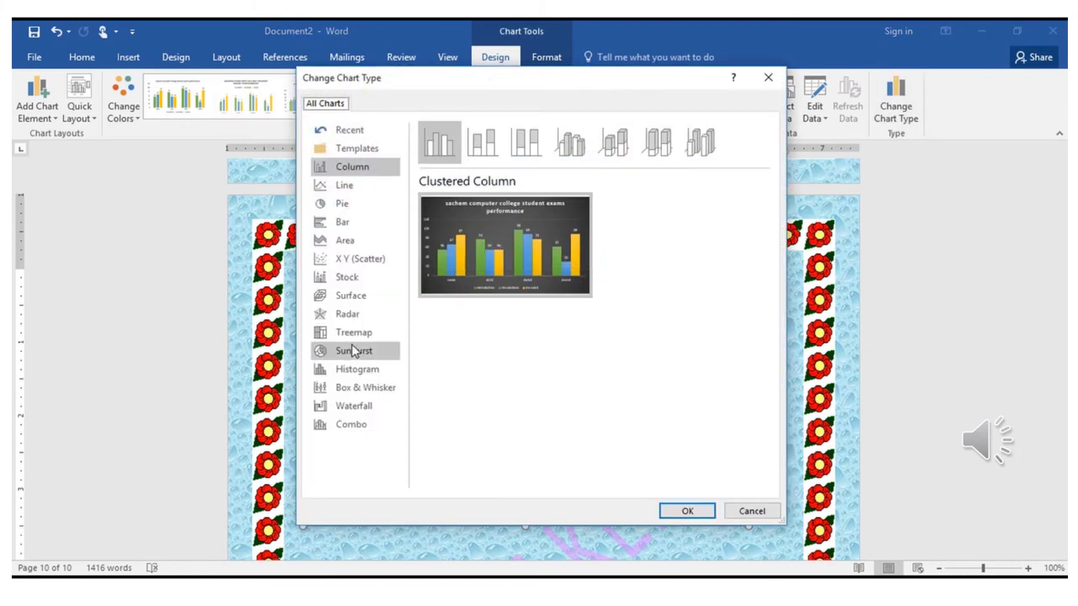
left_click(359, 372)
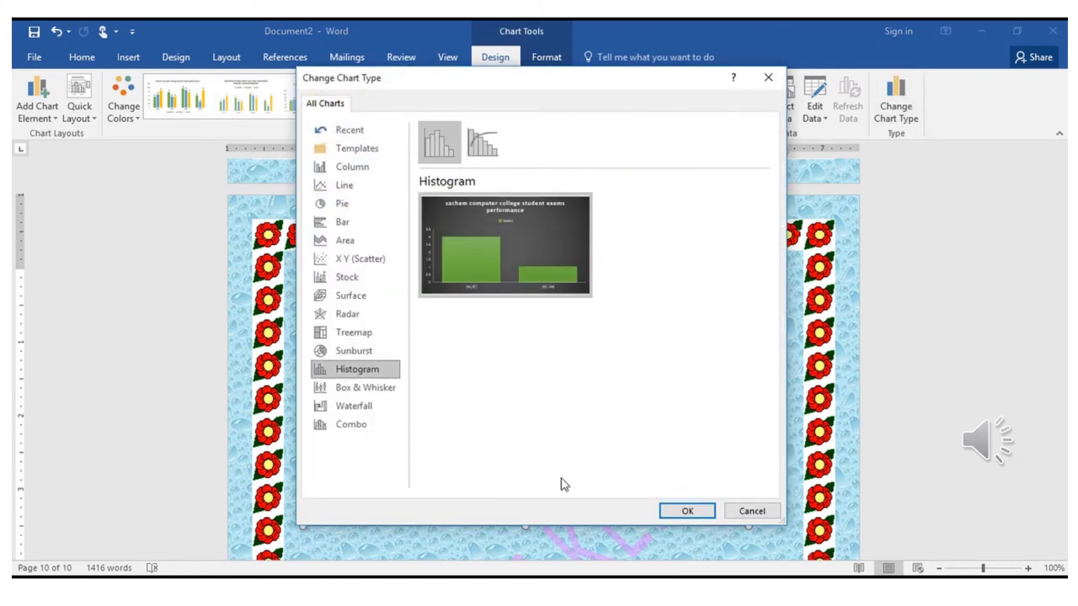
left_click(347, 408)
left_click(349, 425)
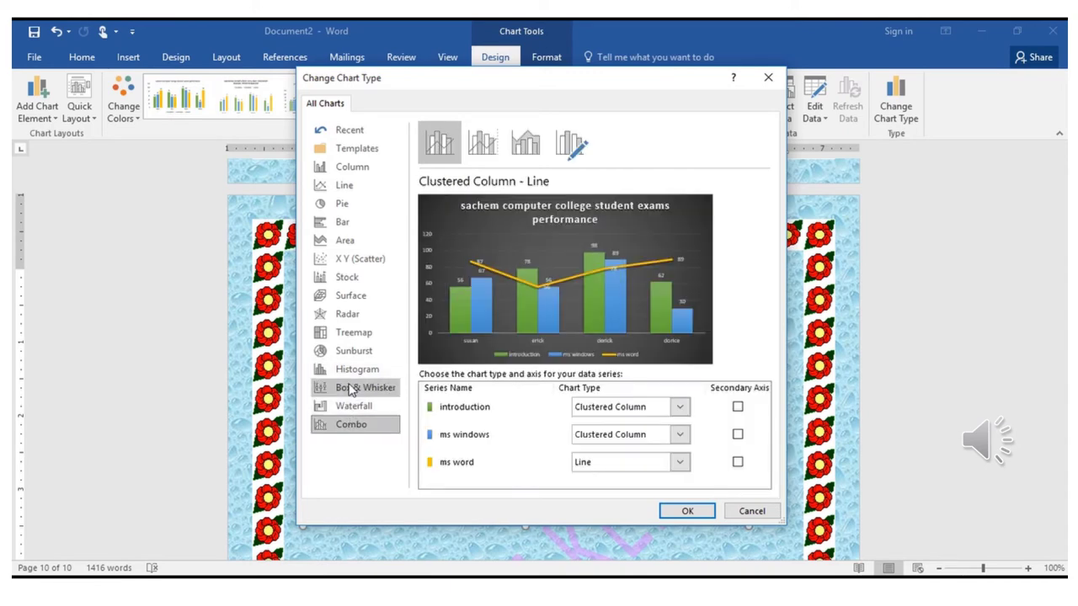
left_click(346, 314)
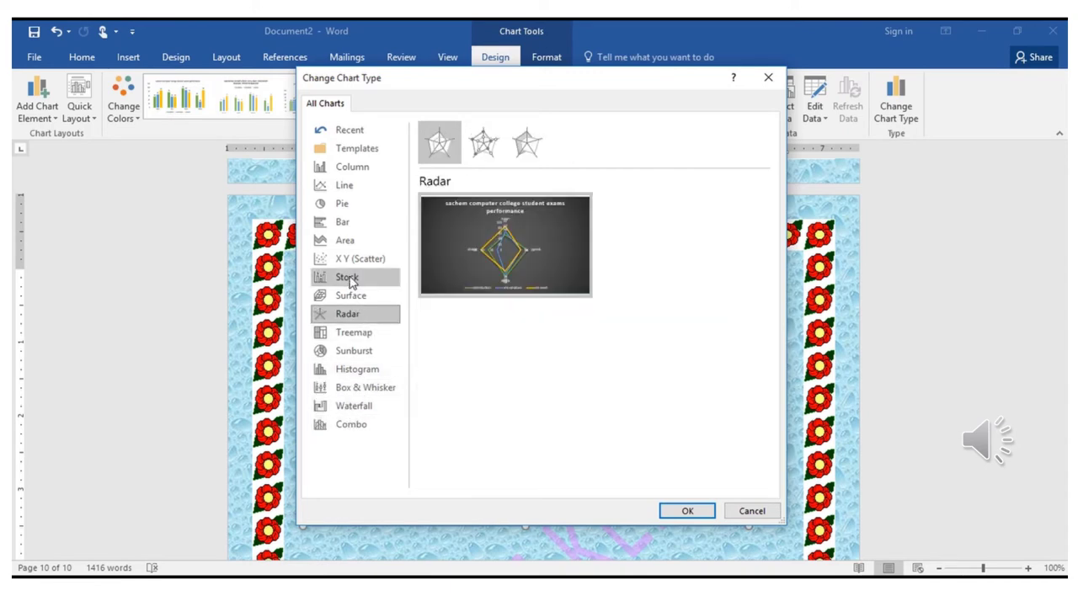
left_click(703, 513)
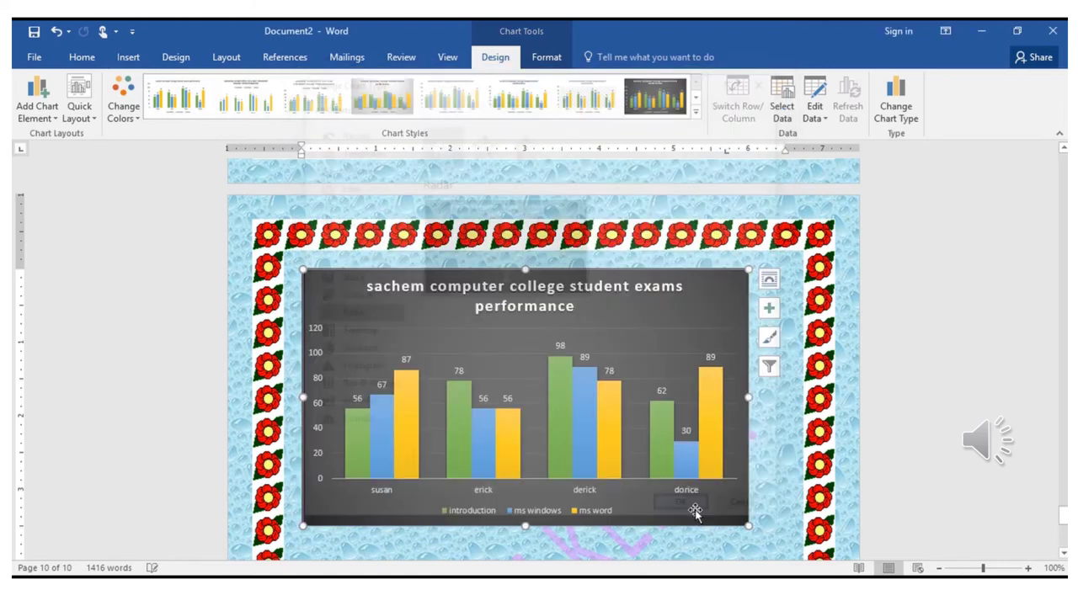
left_click(900, 122)
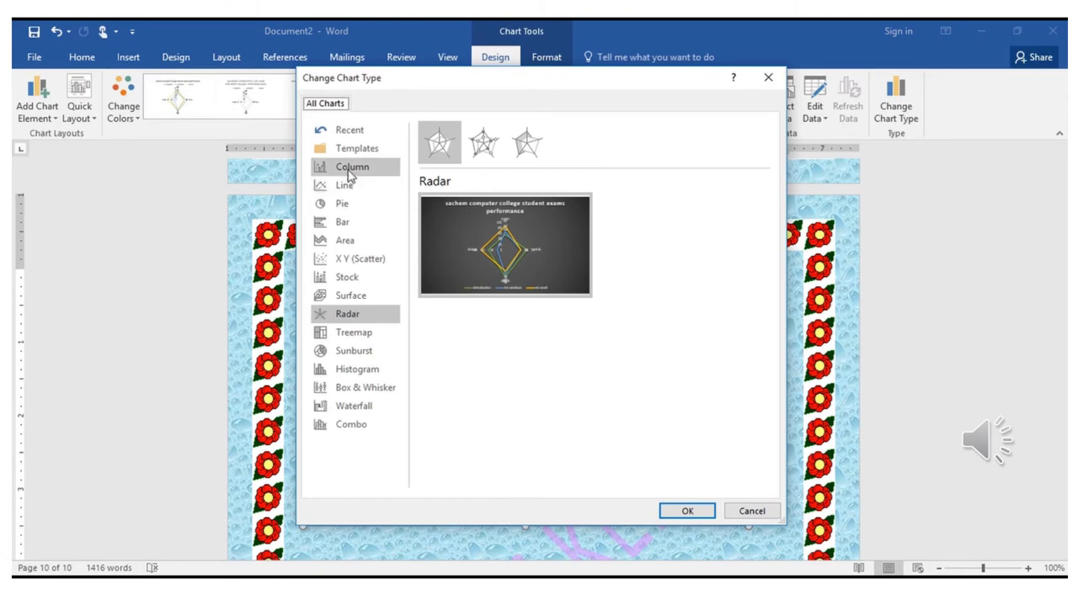
left_click(344, 167)
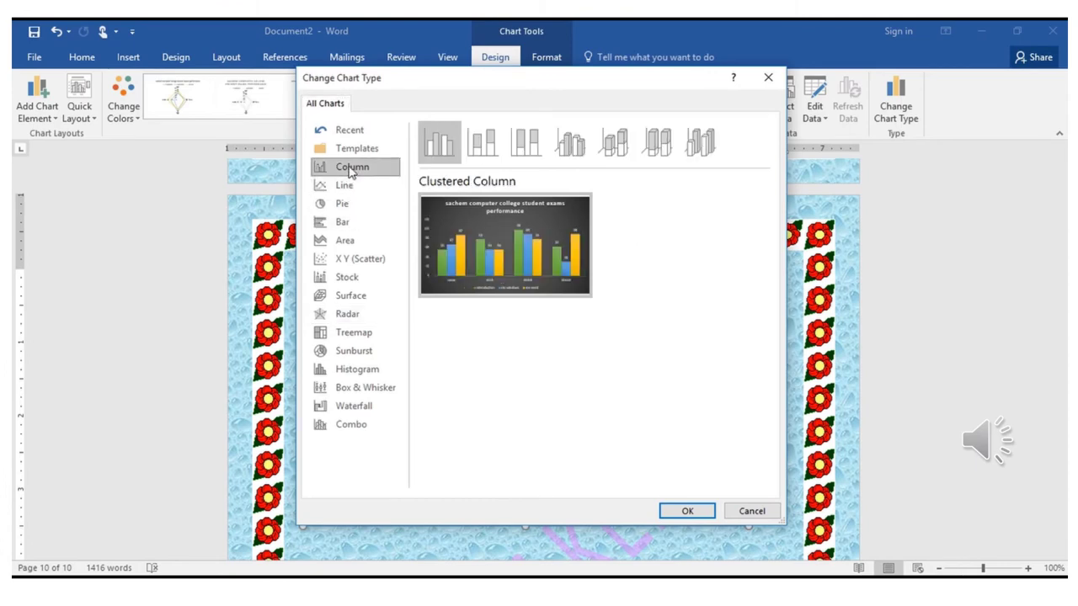
left_click(687, 511)
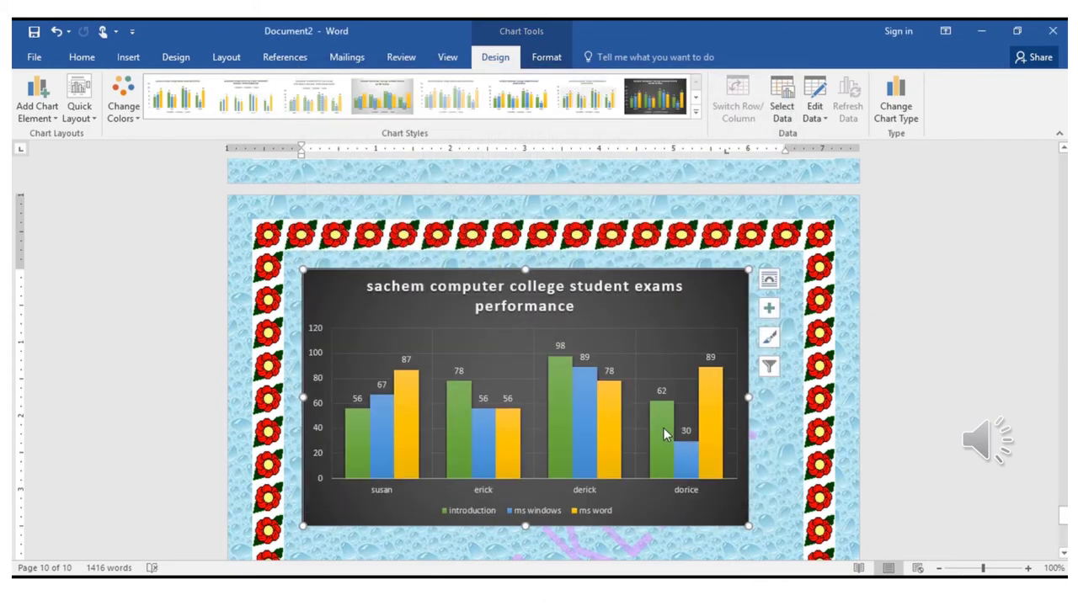
Step: Outline the chart legend in light blue and fill it with gold
scroll(667, 429, "down", 4)
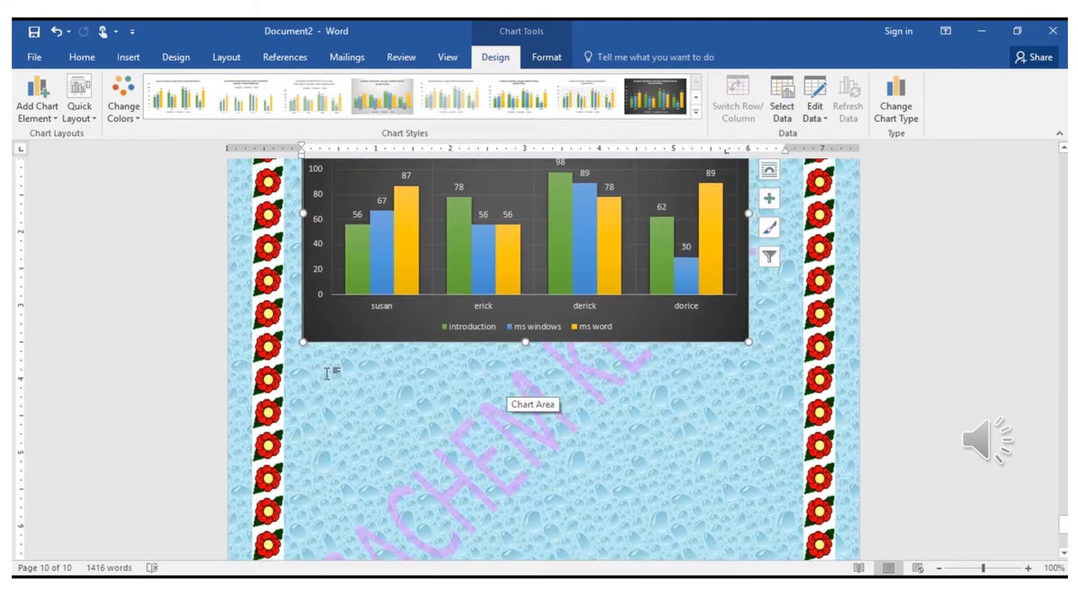
left_click(482, 330)
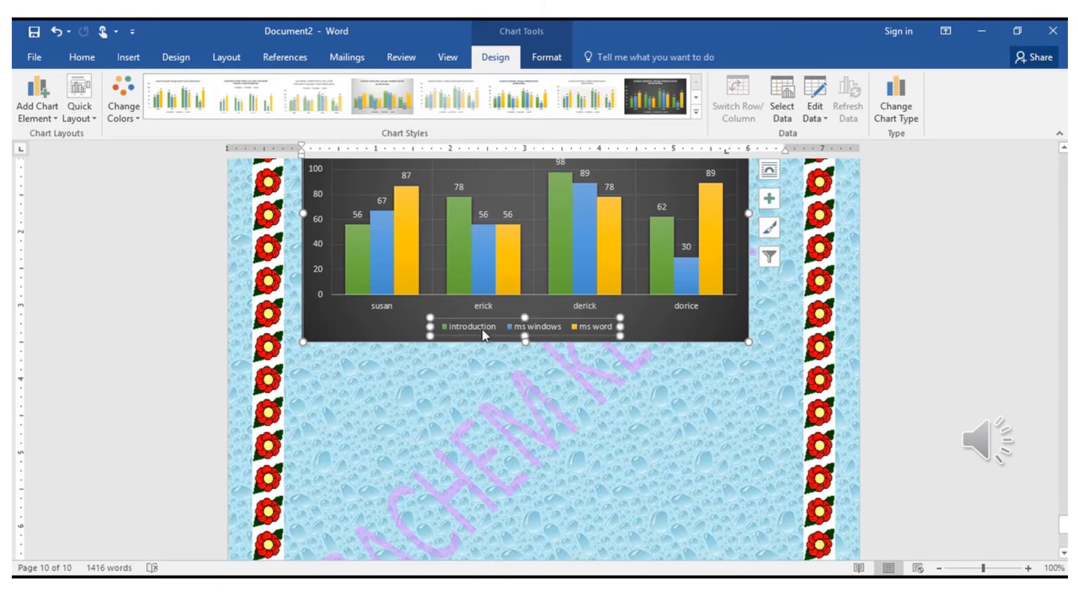
right_click(484, 334)
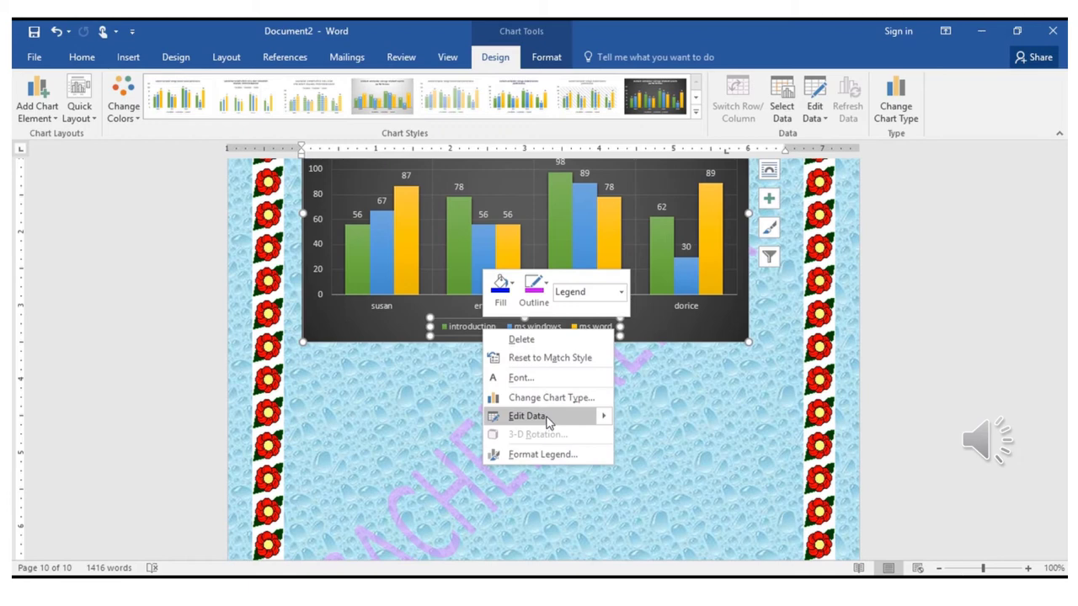
left_click(547, 286)
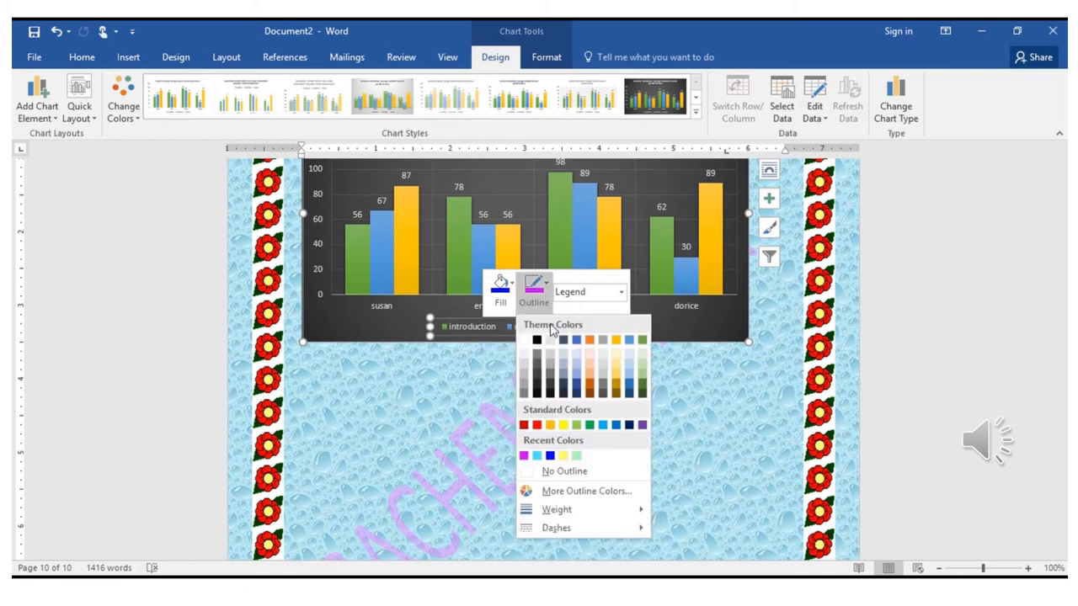
left_click(537, 455)
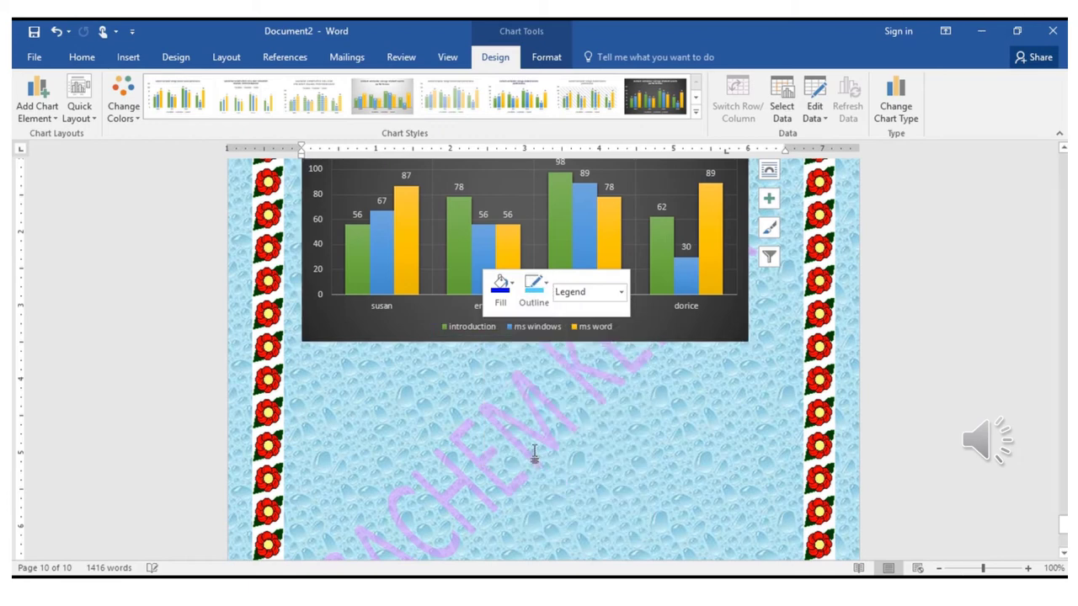
left_click(510, 284)
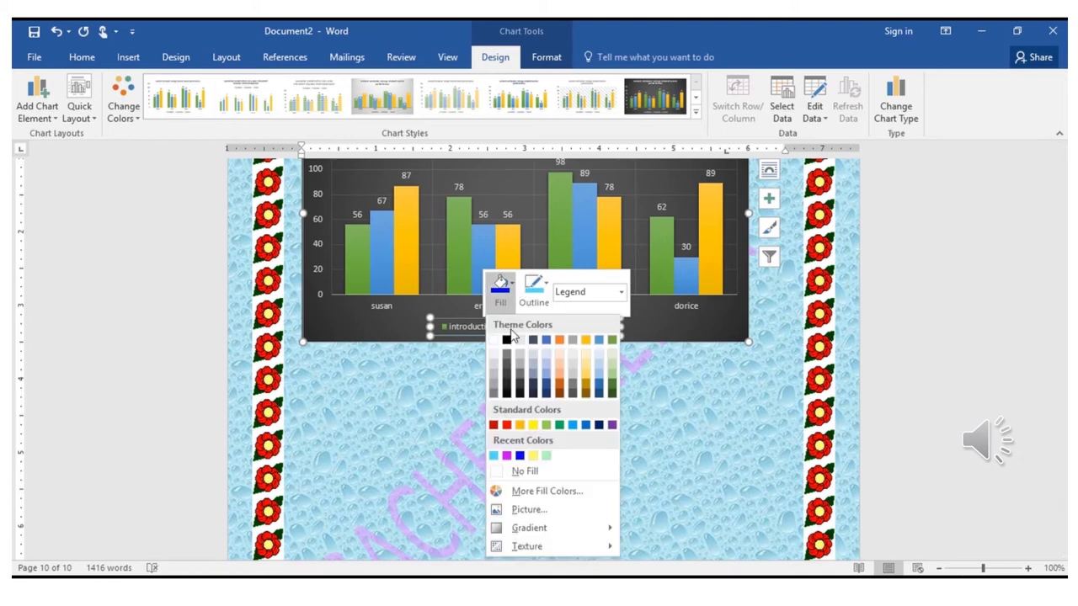
left_click(585, 340)
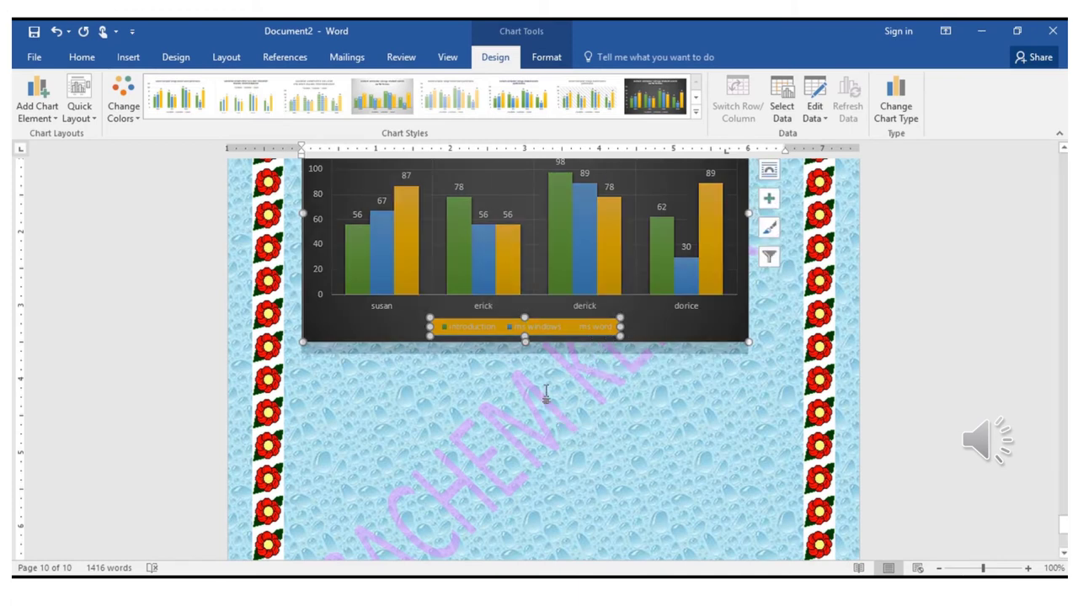
Step: Below the chart, insert a SmartArt graphic with the Cycle > Basic Cycle layout
left_click(322, 378)
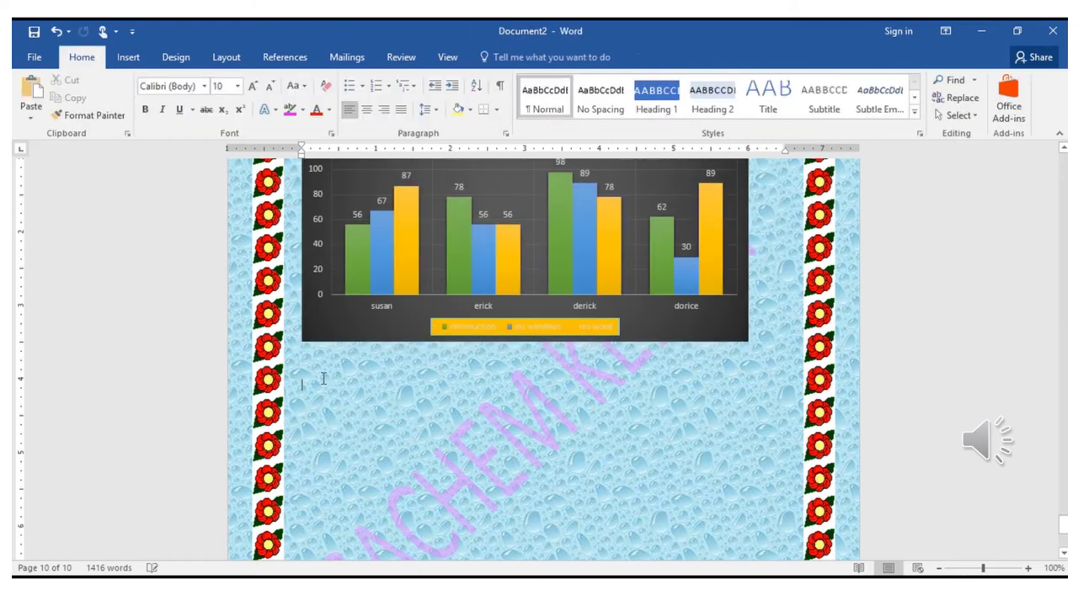
left_click(129, 58)
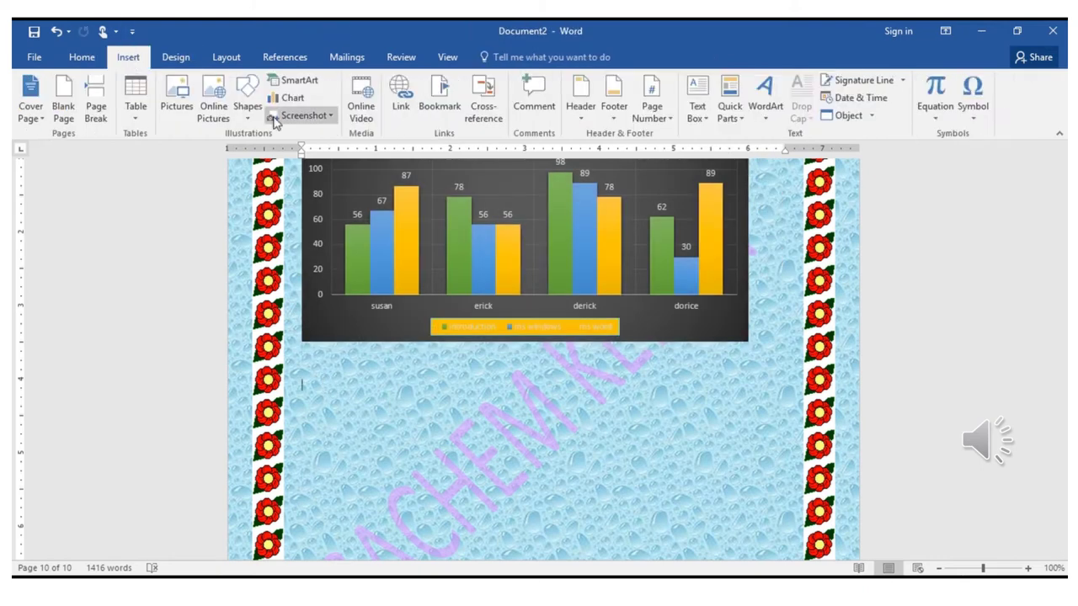
left_click(299, 82)
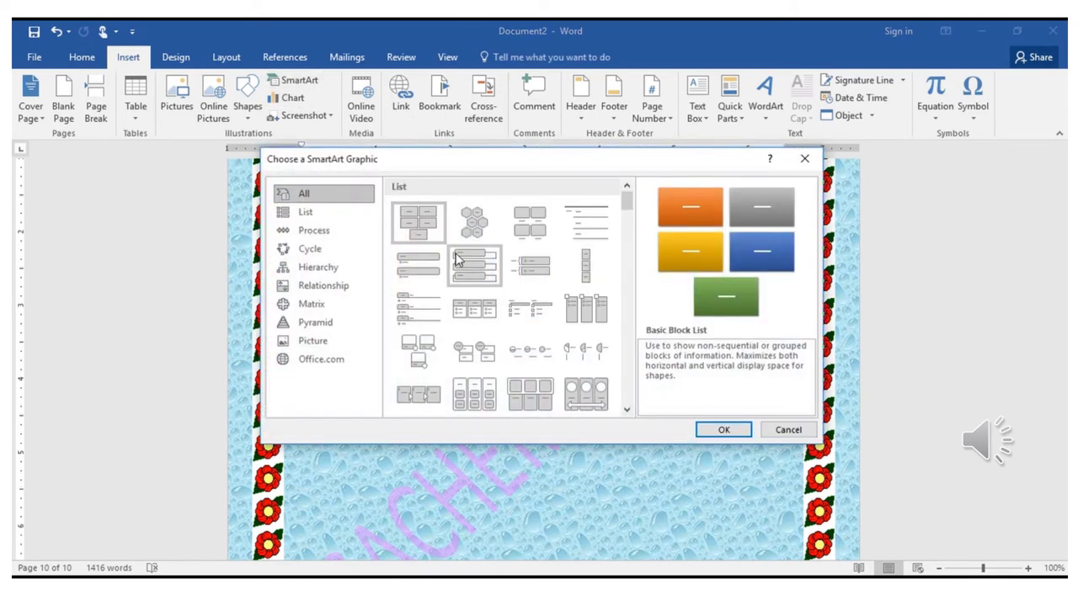
left_click(313, 268)
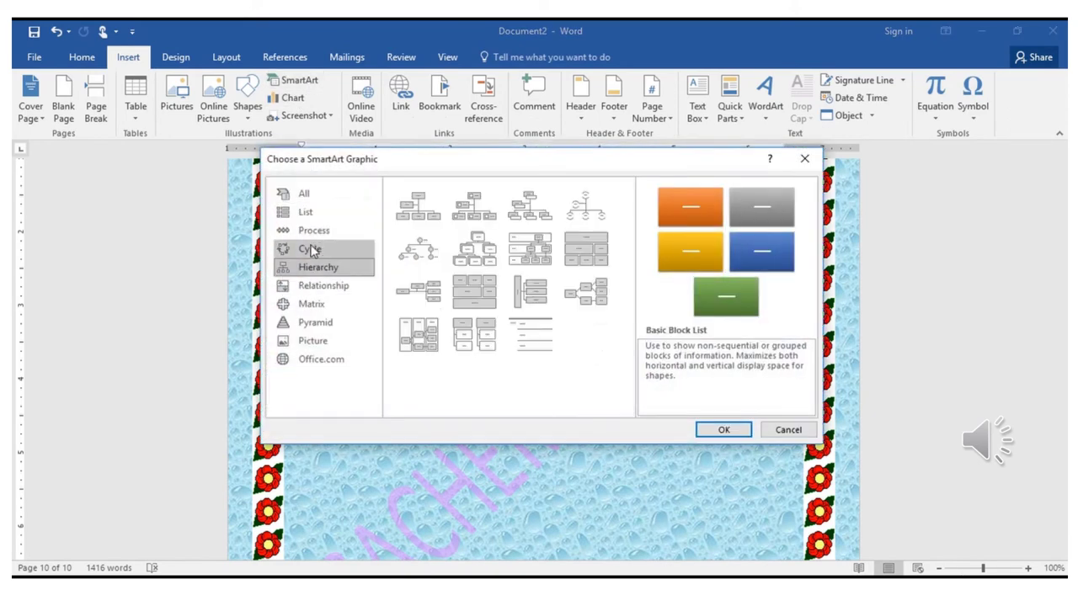
left_click(313, 251)
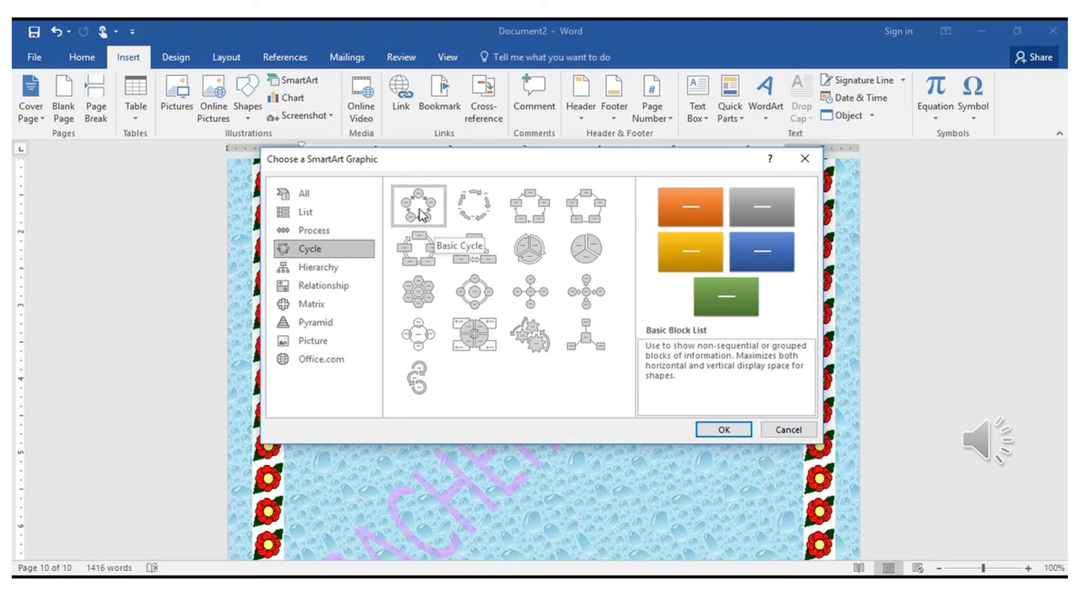
left_click(421, 215)
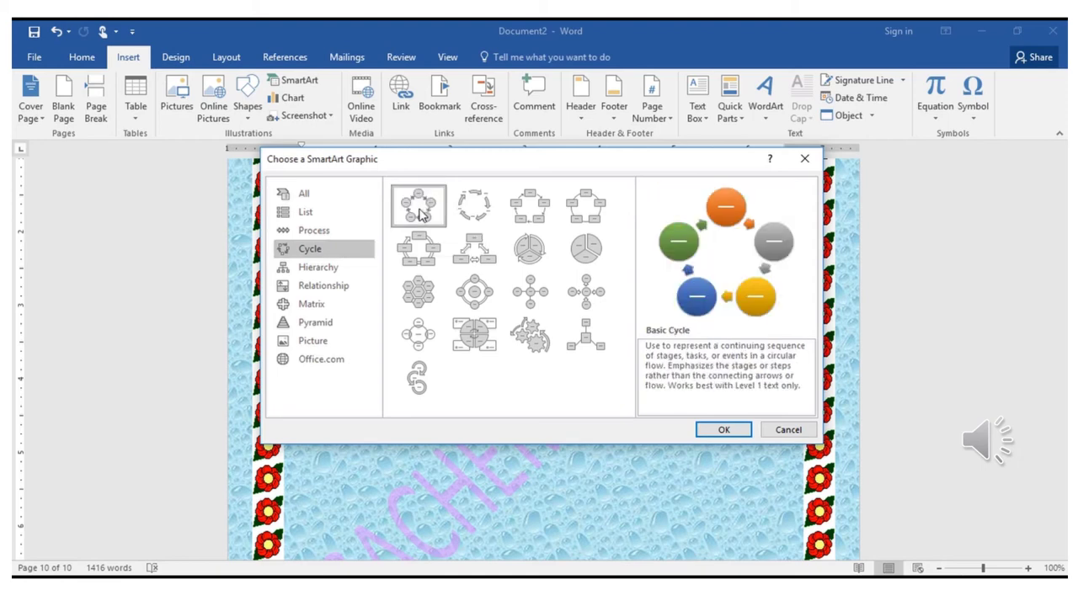
left_click(722, 430)
scroll(487, 414, "down", 4)
scroll(488, 410, "down", 6)
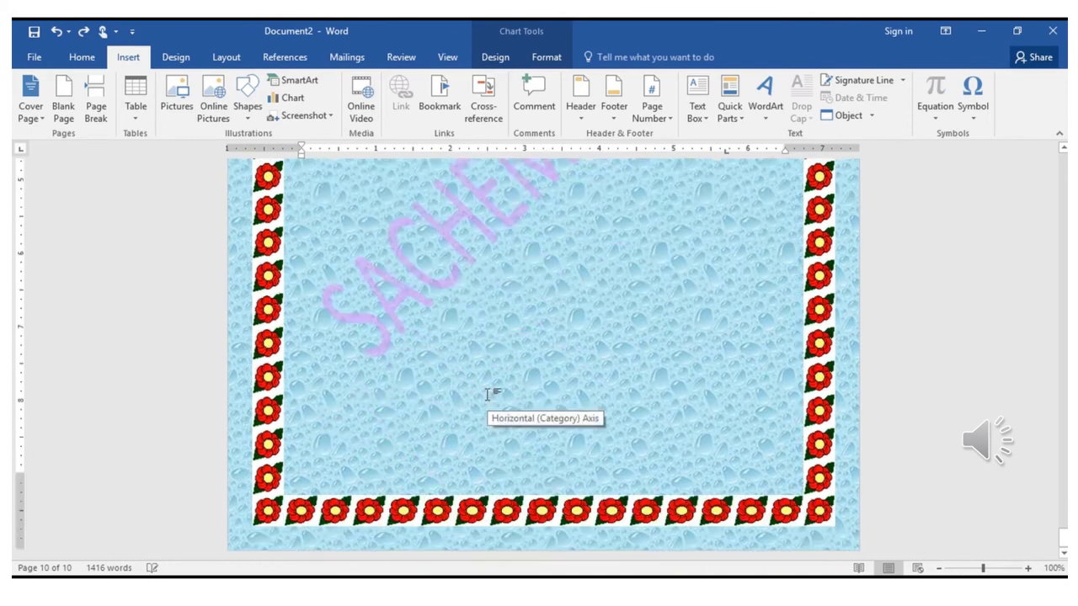
scroll(489, 392, "up", 8)
scroll(485, 383, "up", 6)
scroll(484, 379, "up", 6)
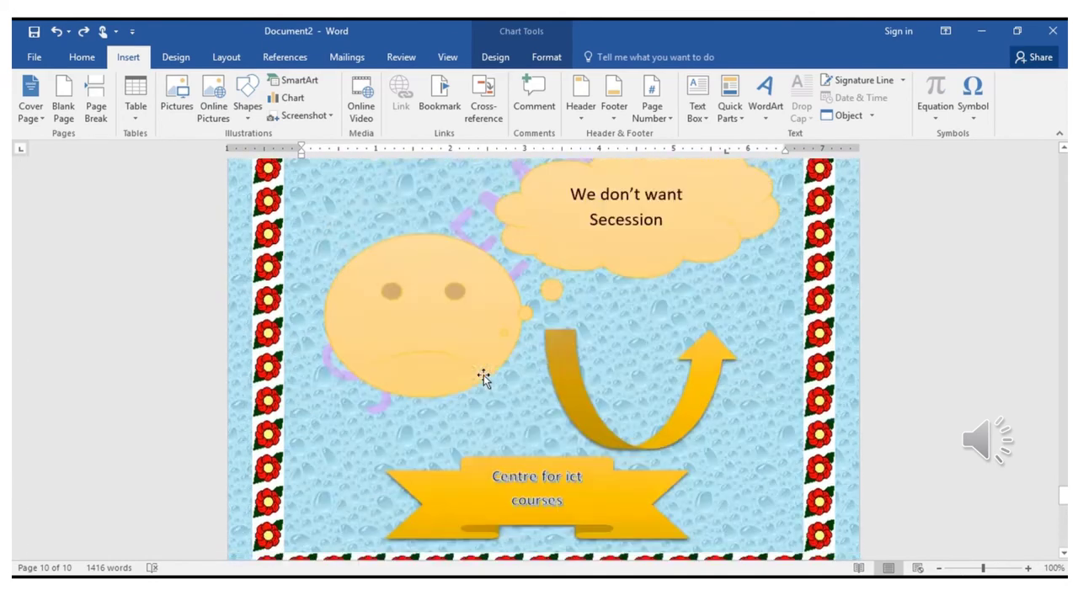
scroll(484, 375, "down", 8)
scroll(484, 375, "down", 5)
scroll(428, 349, "down", 3)
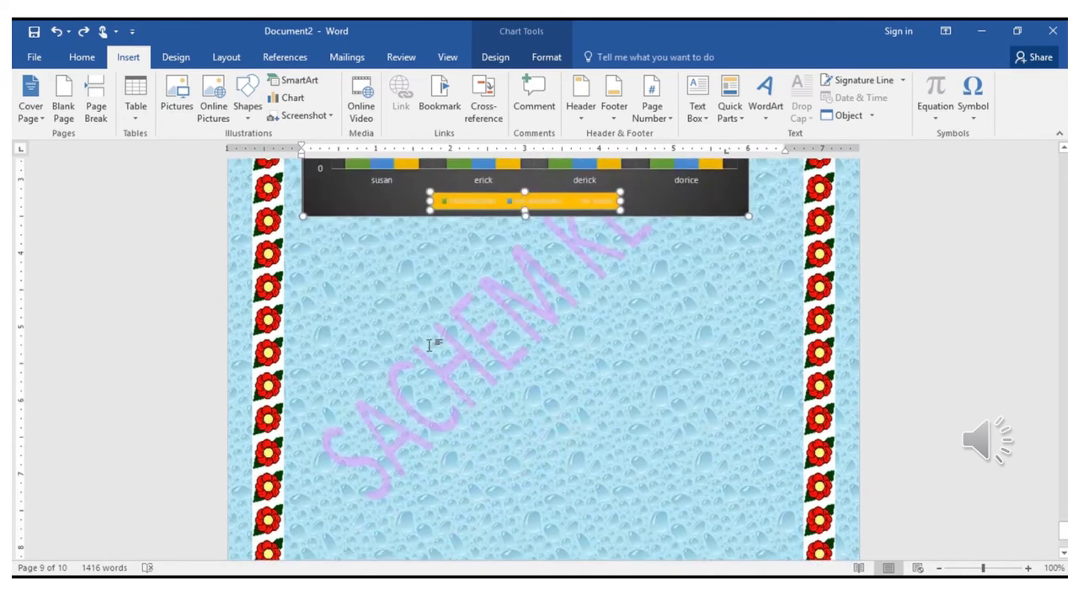
left_click(425, 331)
scroll(329, 248, "up", 7)
left_click(447, 452)
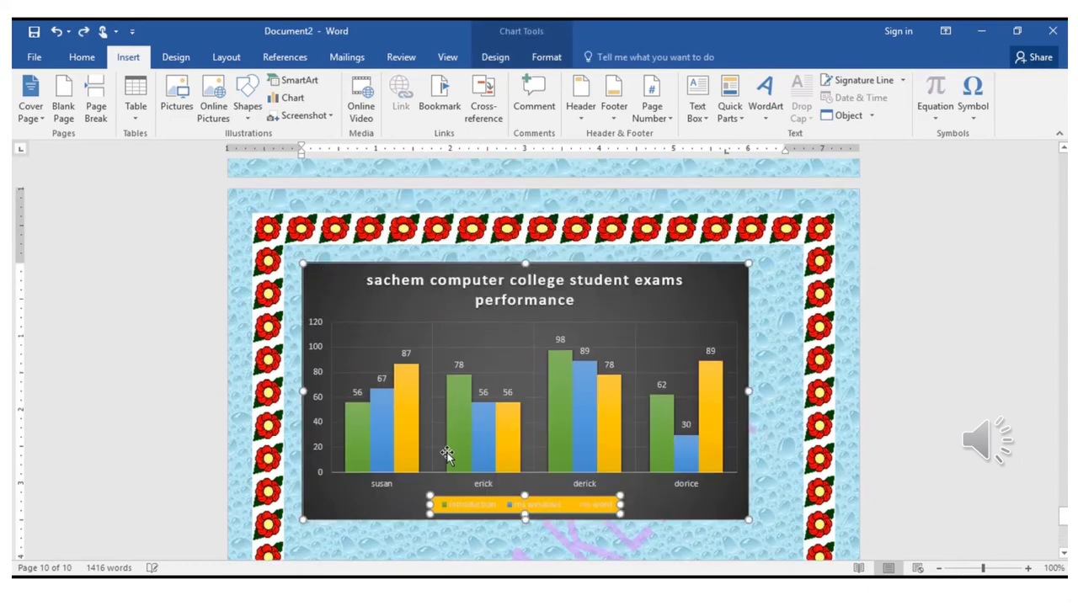
scroll(441, 421, "down", 5)
scroll(332, 322, "down", 1)
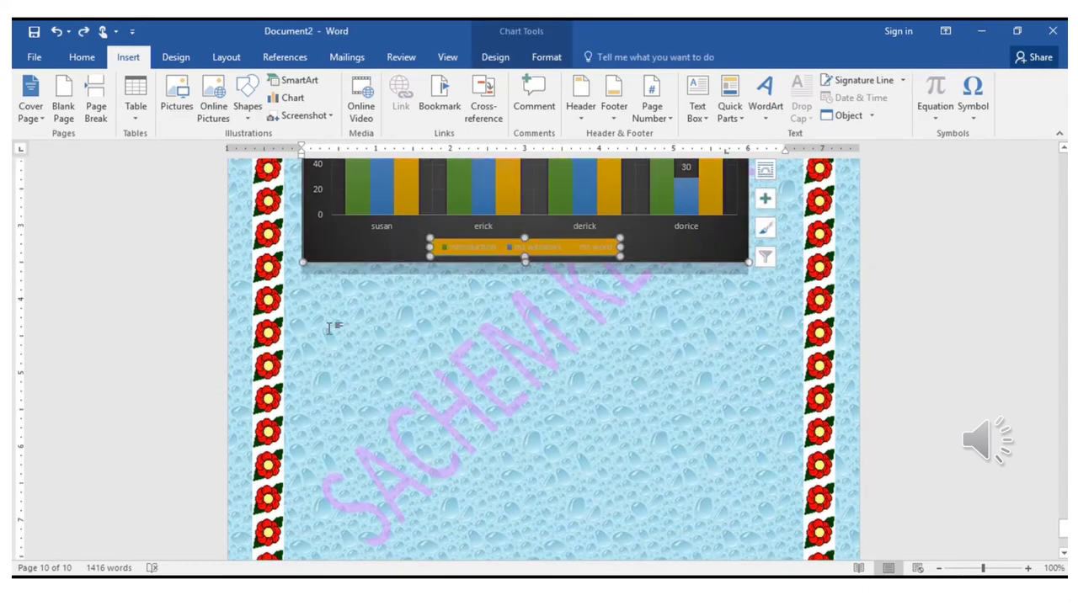
left_click(329, 327)
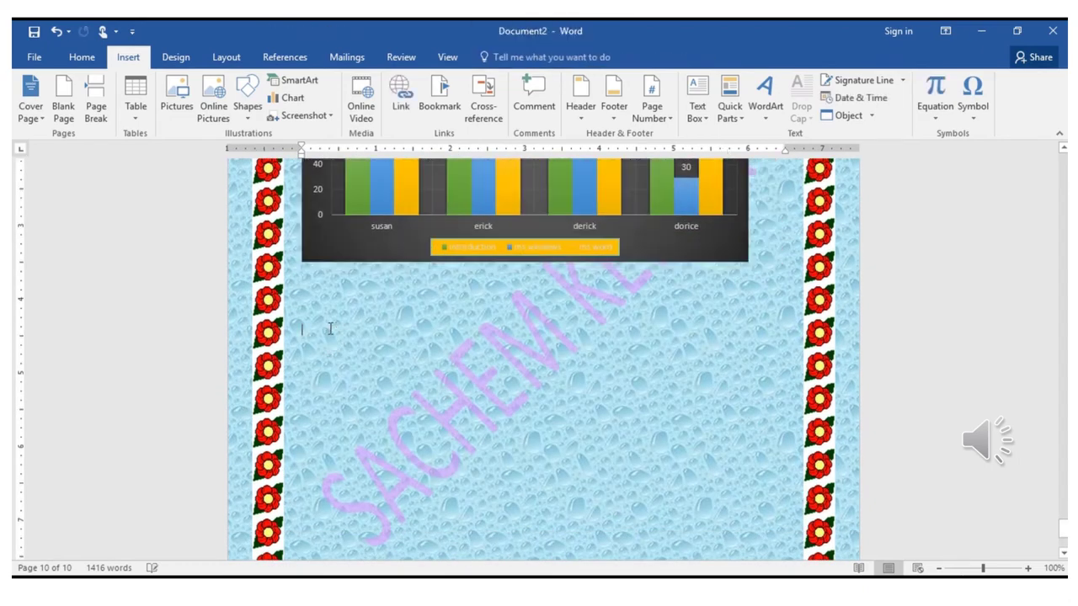
left_click(290, 81)
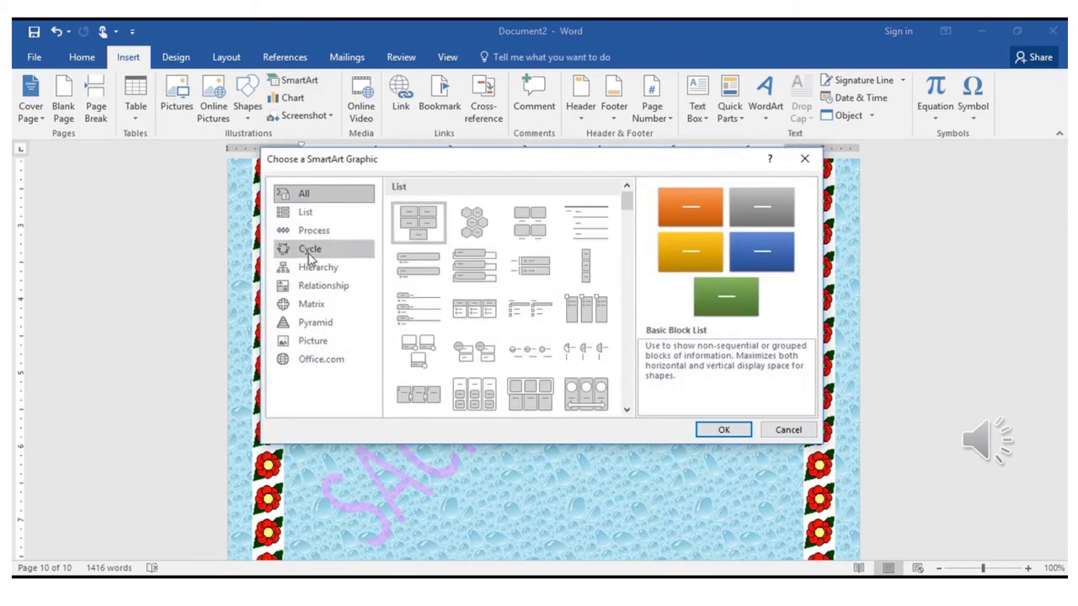
left_click(311, 250)
left_click(472, 208)
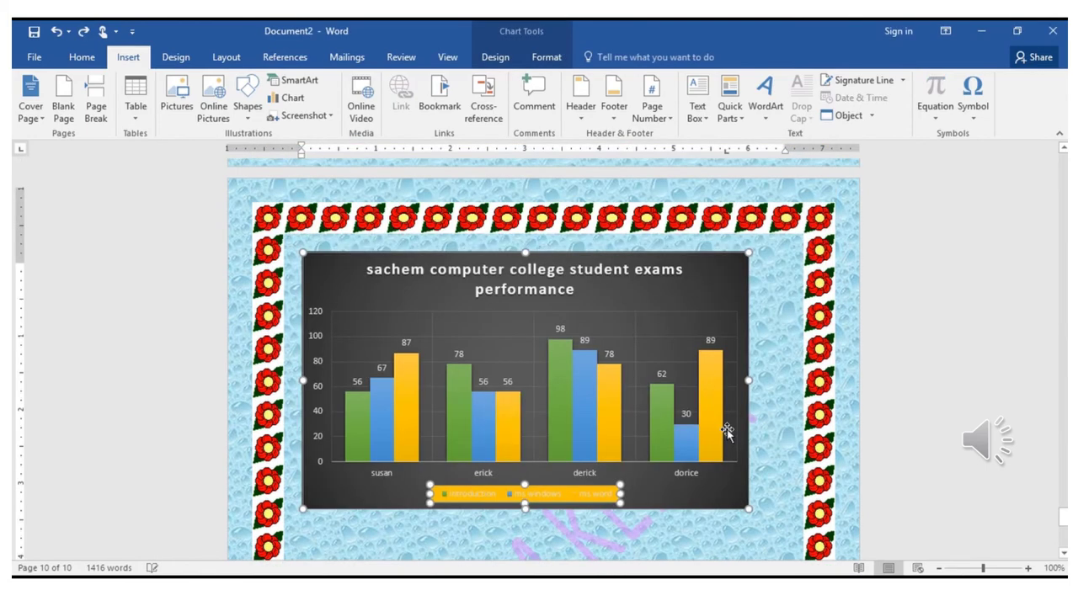
scroll(576, 410, "down", 5)
scroll(575, 410, "down", 1)
scroll(576, 410, "up", 5)
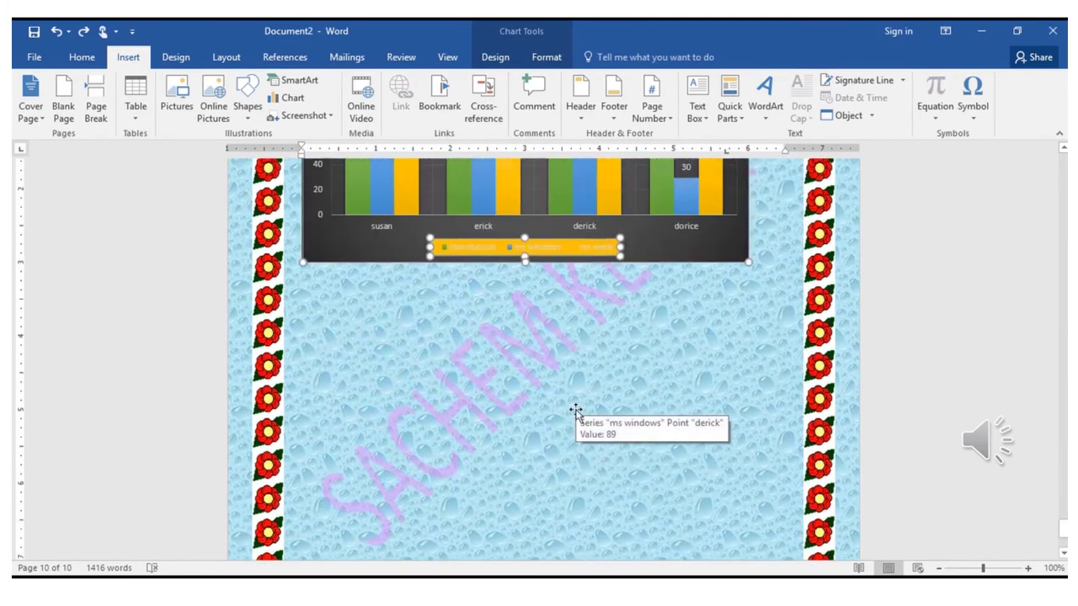
scroll(576, 410, "up", 3)
scroll(576, 407, "down", 8)
scroll(576, 410, "up", 1)
scroll(576, 410, "down", 8)
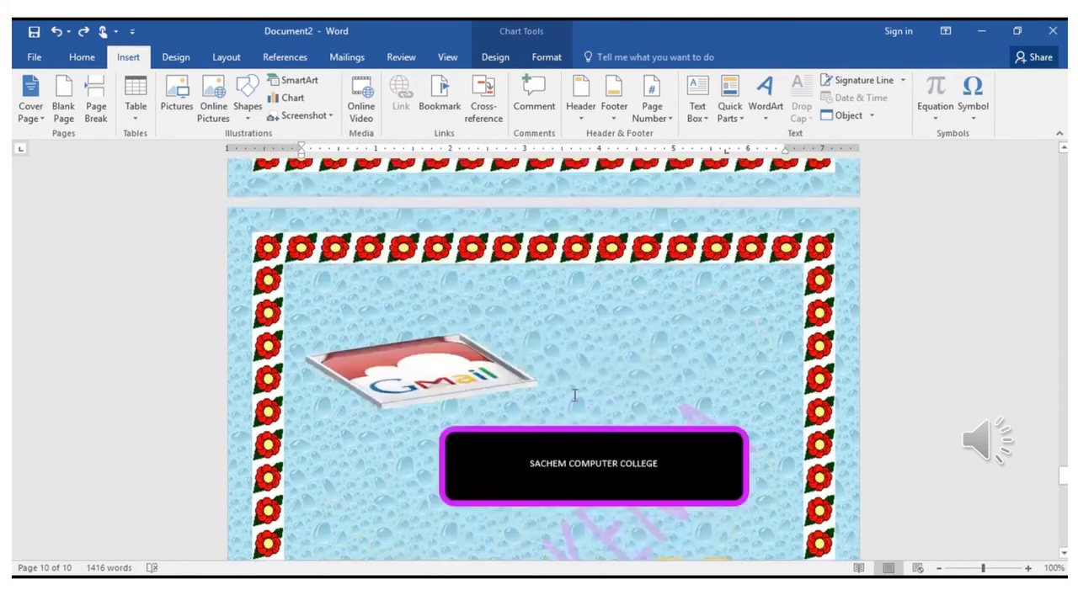
scroll(576, 410, "down", 15)
scroll(572, 389, "up", 10)
scroll(571, 389, "up", 8)
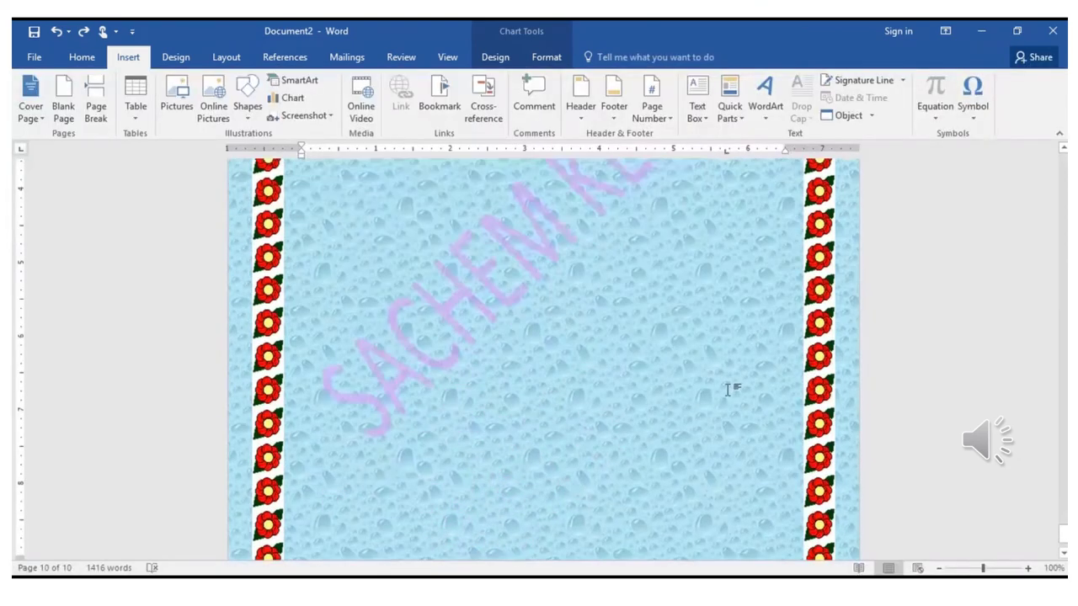
scroll(729, 389, "down", 2)
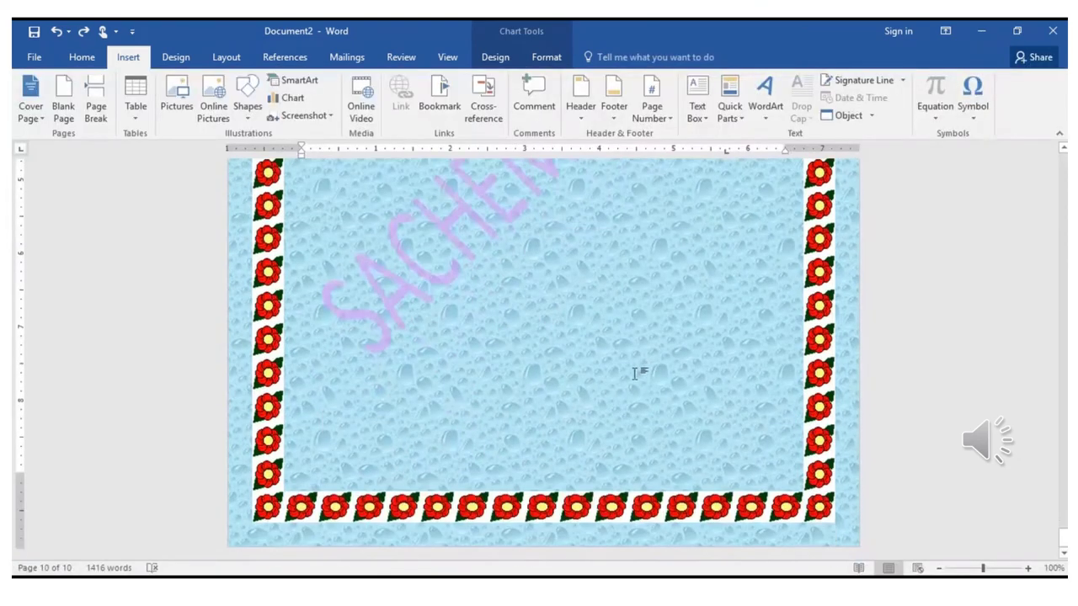
left_click(375, 337)
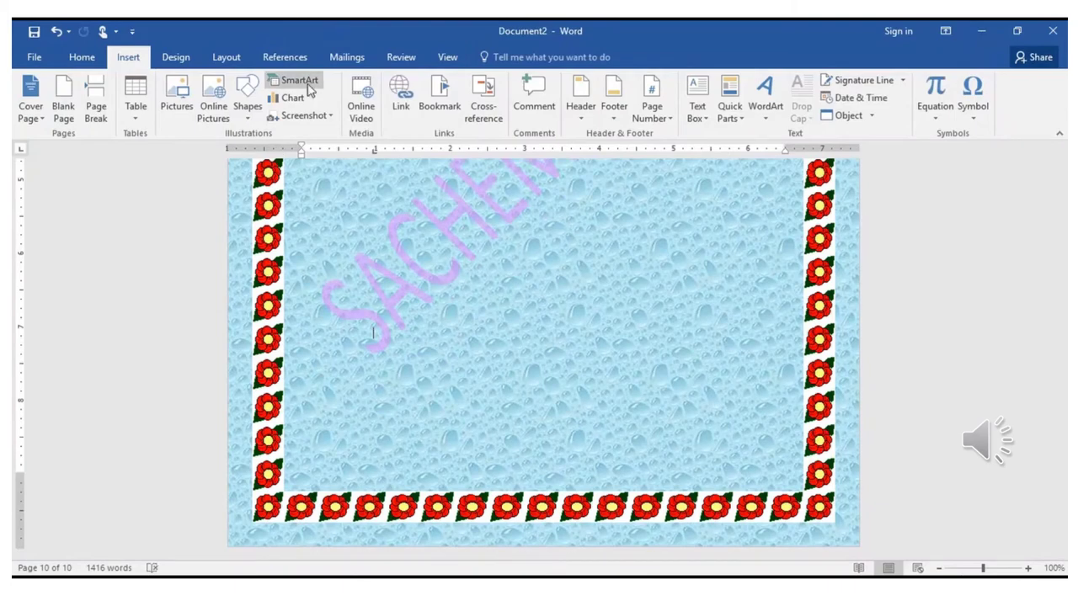
left_click(299, 81)
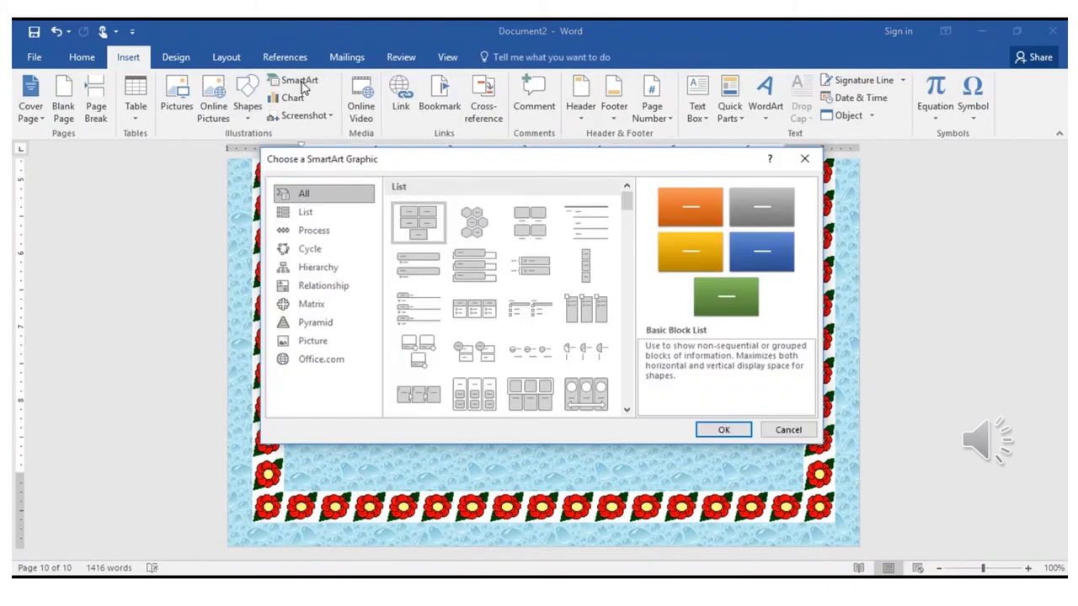
left_click(317, 268)
left_click(474, 254)
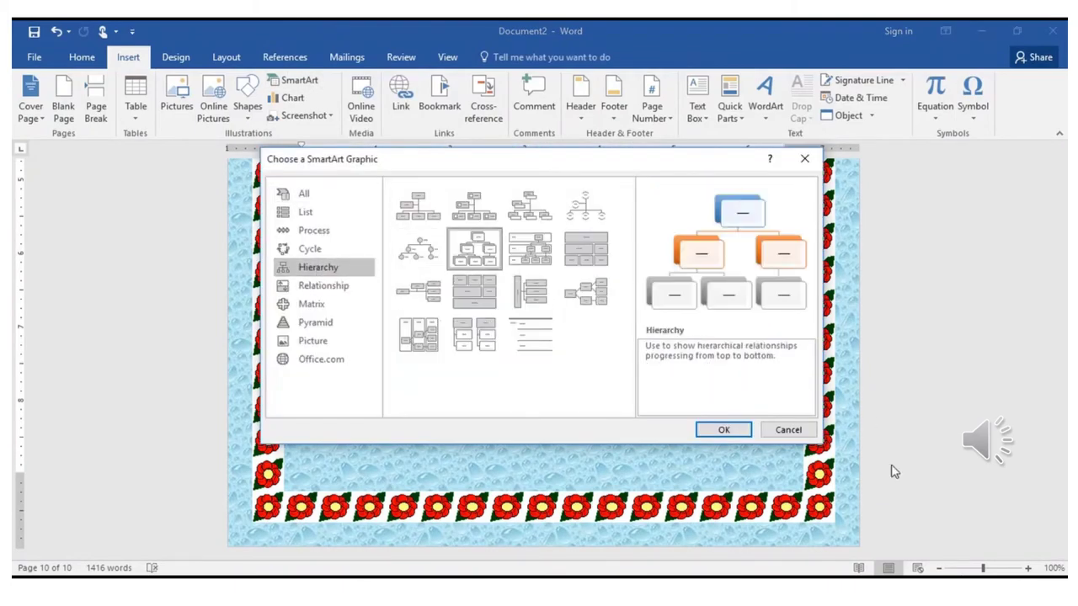
left_click(733, 432)
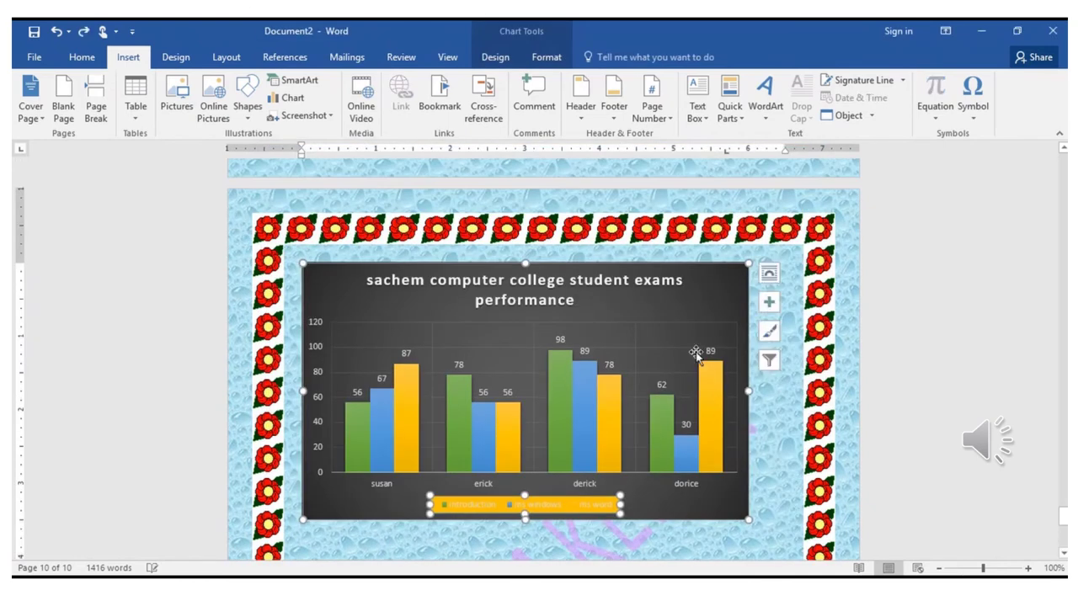
Step: Nudge the chart title slightly left and down
left_click(707, 448)
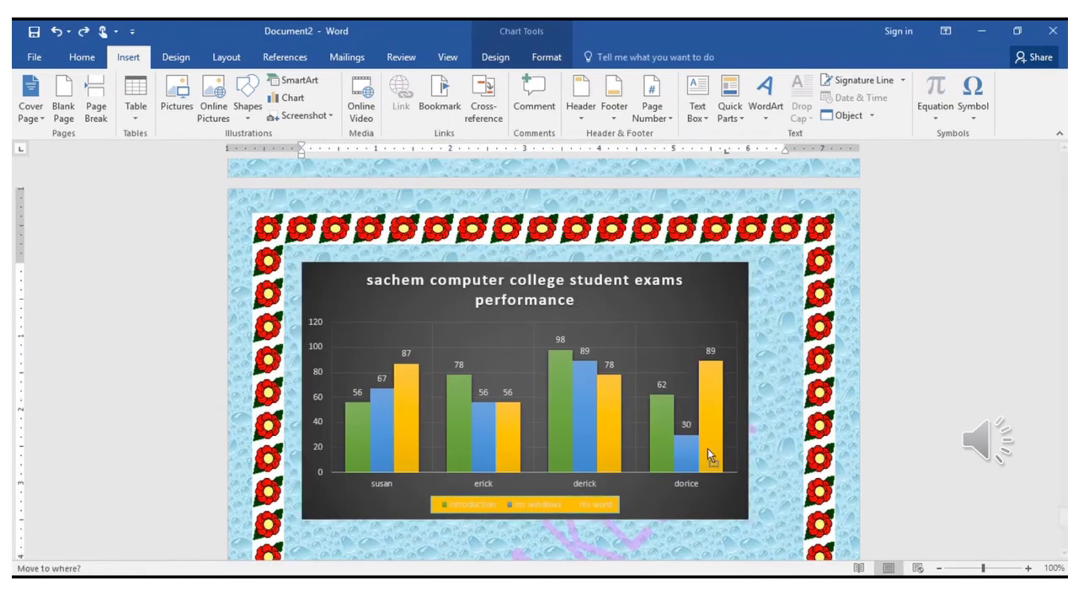
left_click(677, 284)
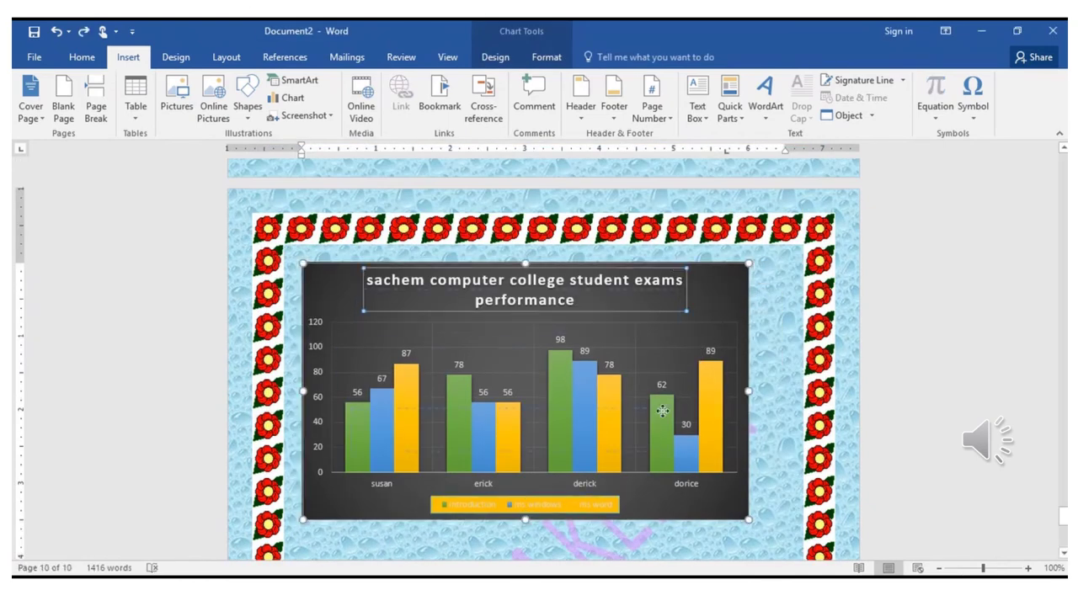
left_click_drag(662, 278, 652, 283)
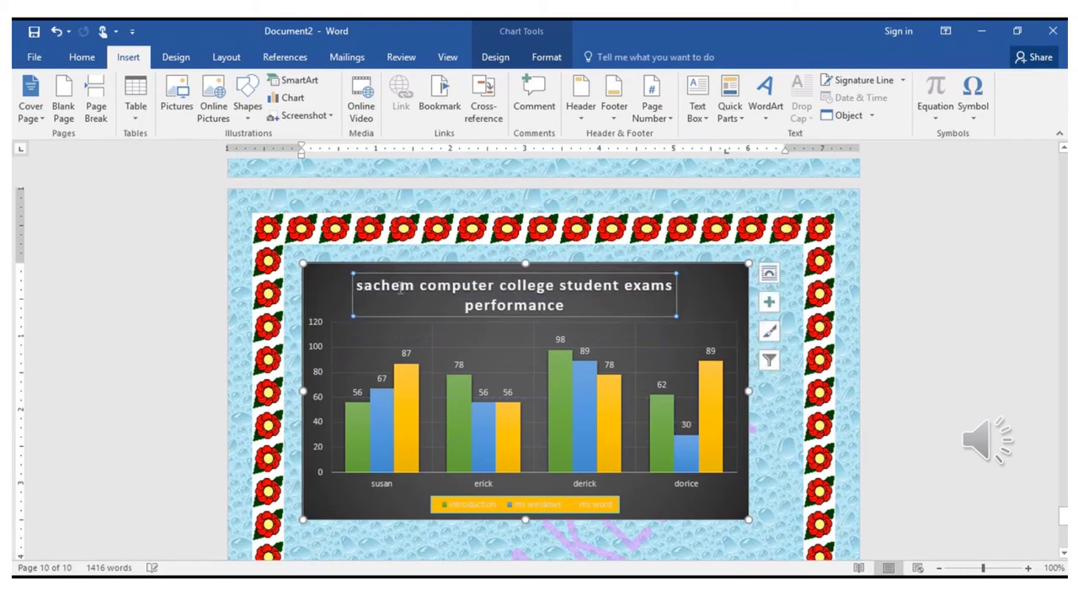
left_click(328, 266)
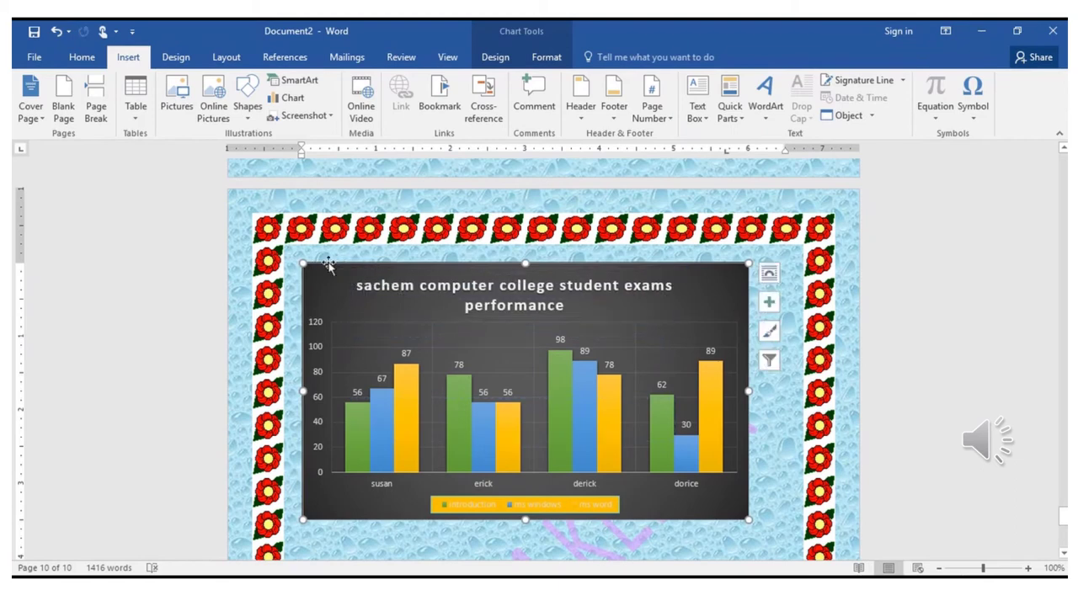
left_click(328, 266)
Step: Add blank lines above the chart to push it onto the next page
scroll(341, 261, "up", 3)
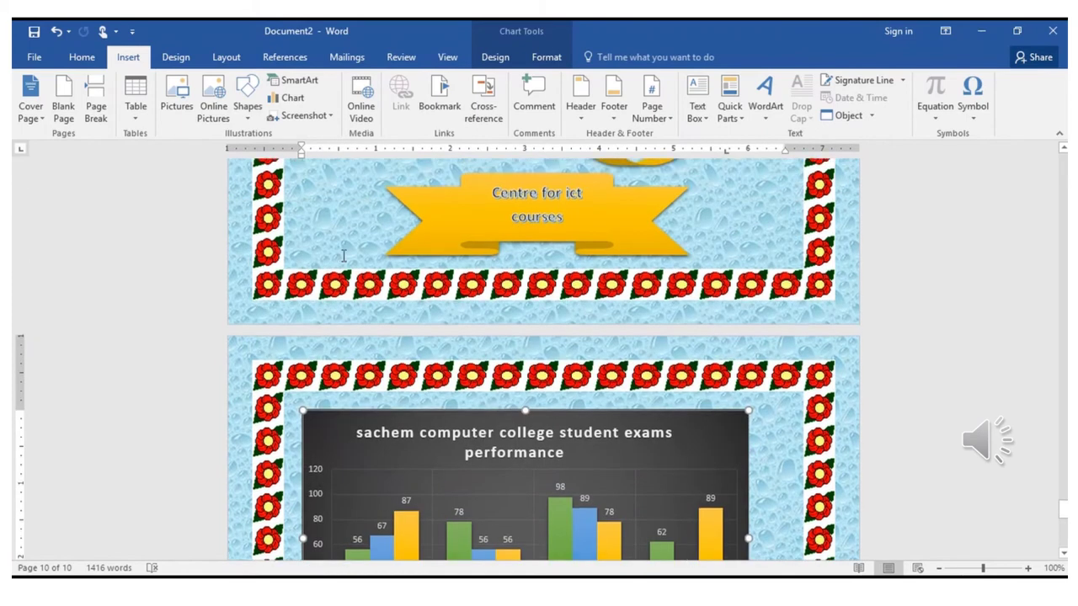
left_click(727, 230)
key("Return")
key("Return")
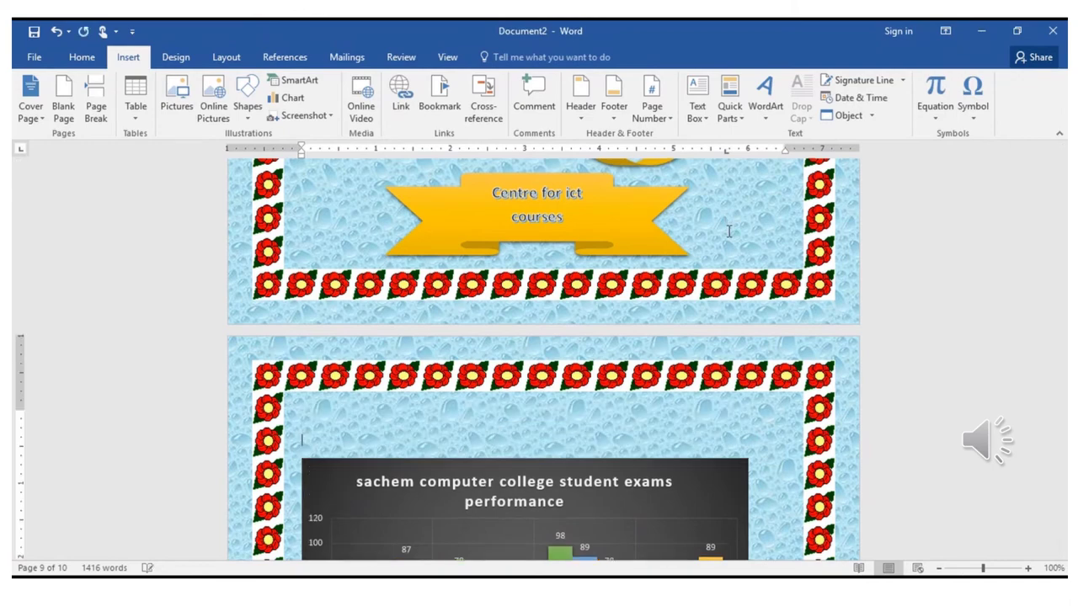
key("Return")
key("Return")
key("Return")
key("Return")
key("Return")
key("Return")
key("Return")
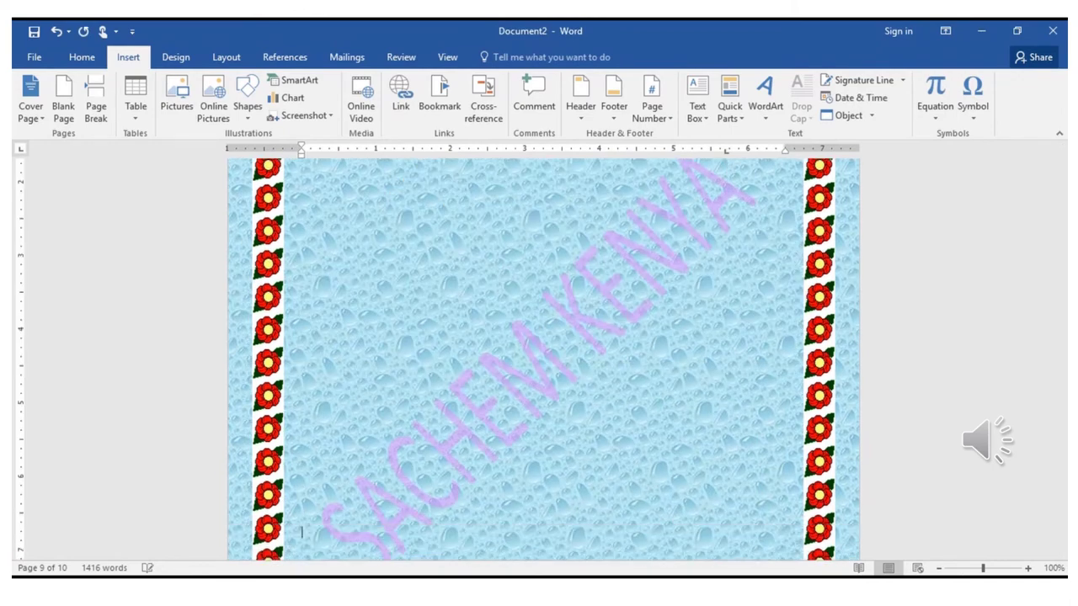
scroll(687, 362, "down", 5)
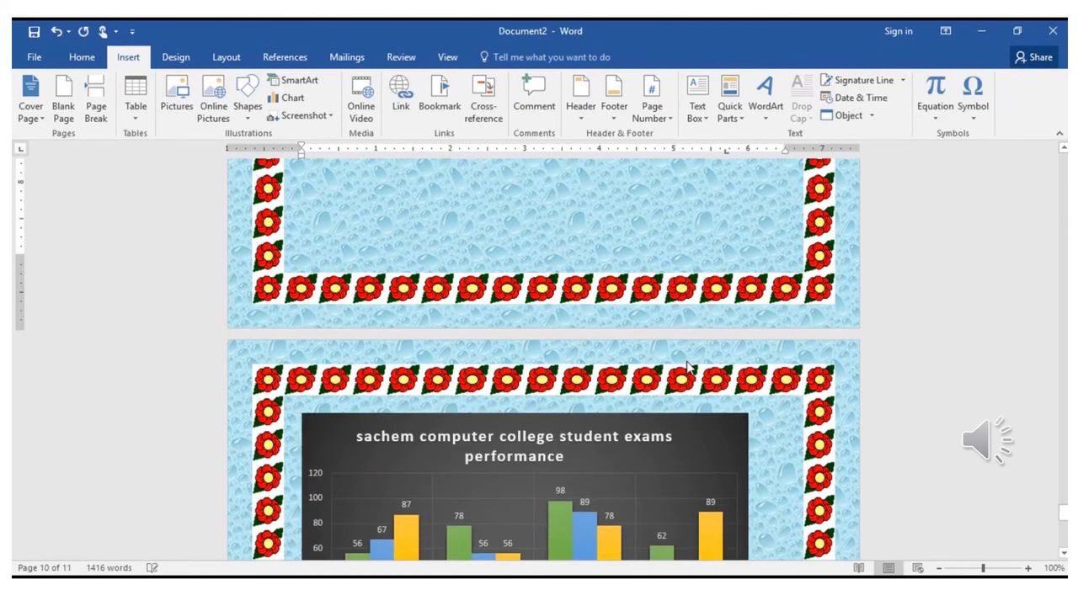
scroll(401, 279, "up", 5)
scroll(361, 250, "up", 2)
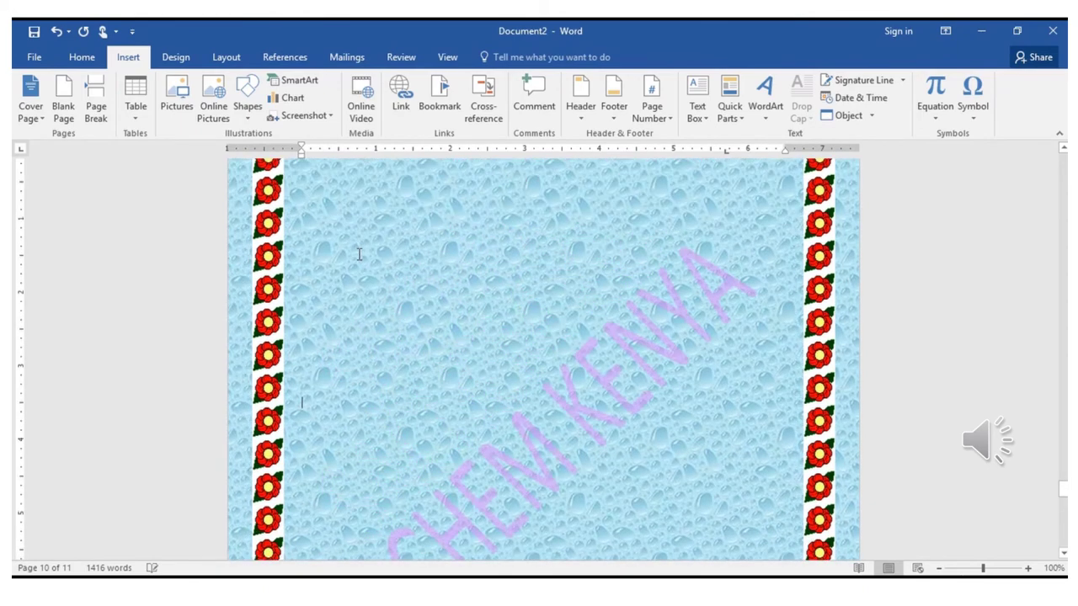
scroll(353, 265, "up", 2)
scroll(352, 265, "up", 3)
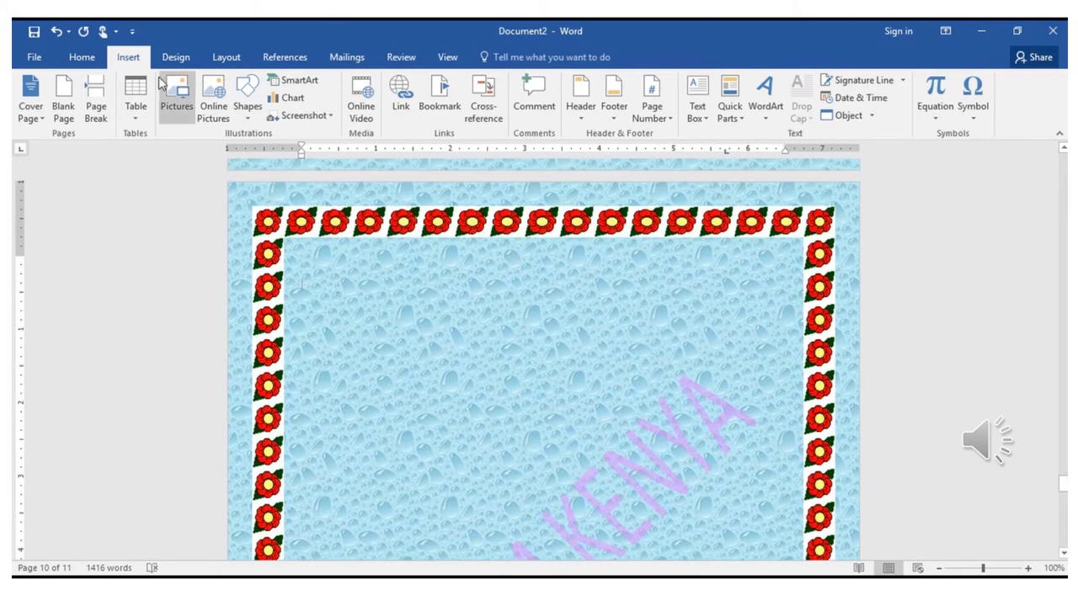
Step: Insert a Hierarchy > Hierarchy SmartArt diagram and type 'Computer' in its top box
left_click(296, 85)
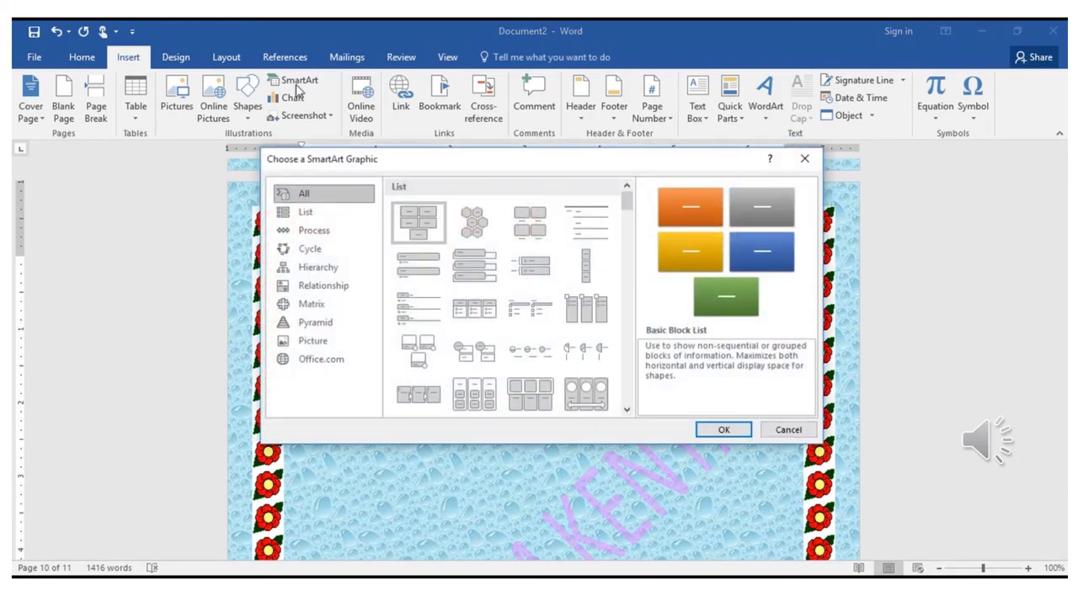
left_click(341, 269)
left_click(472, 263)
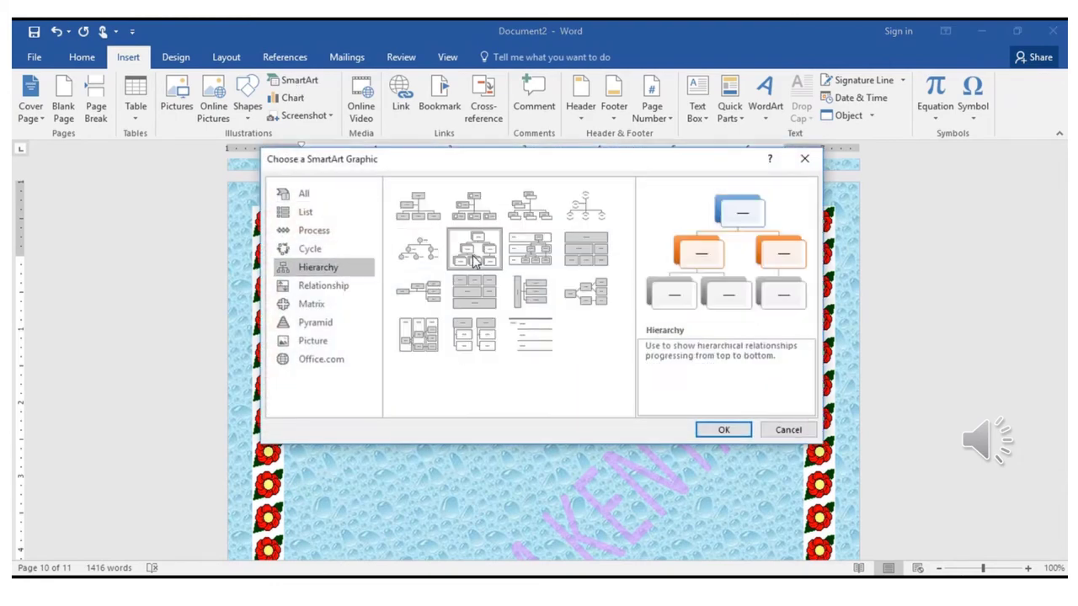
left_click(723, 429)
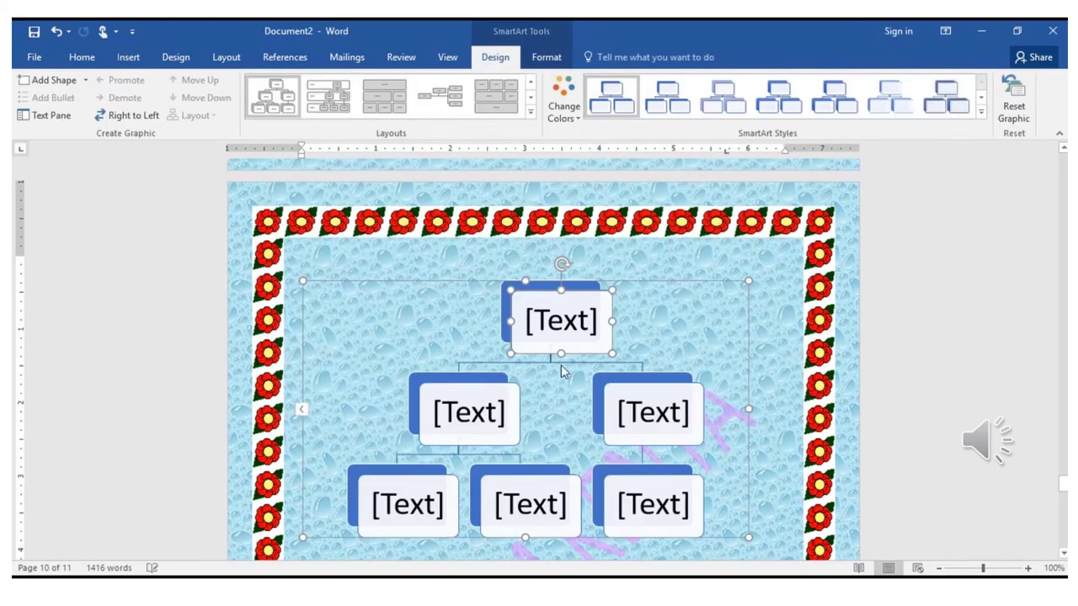
left_click(557, 325)
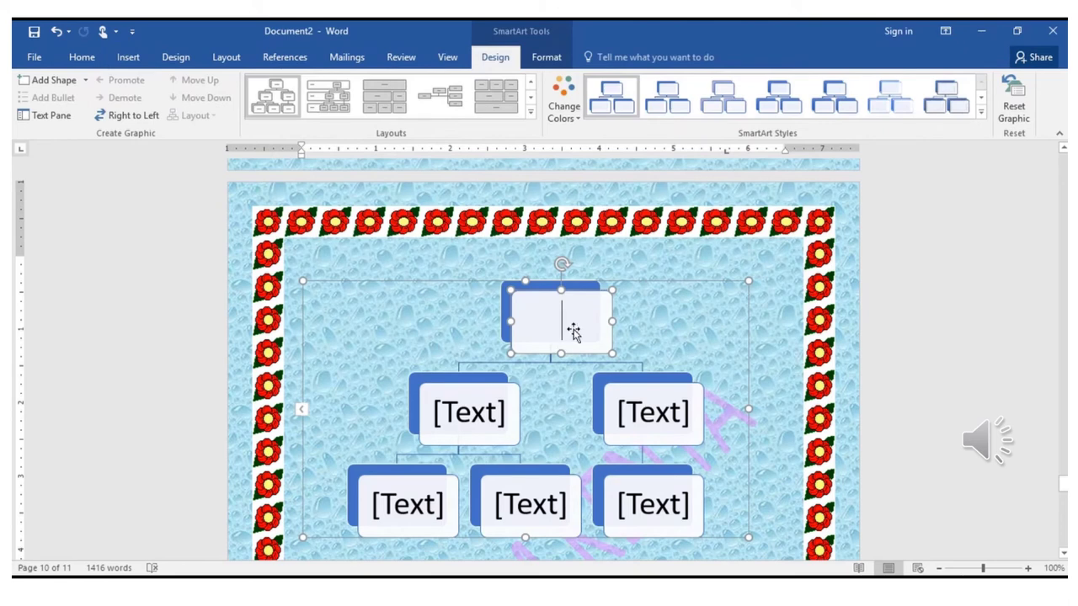
type("Com")
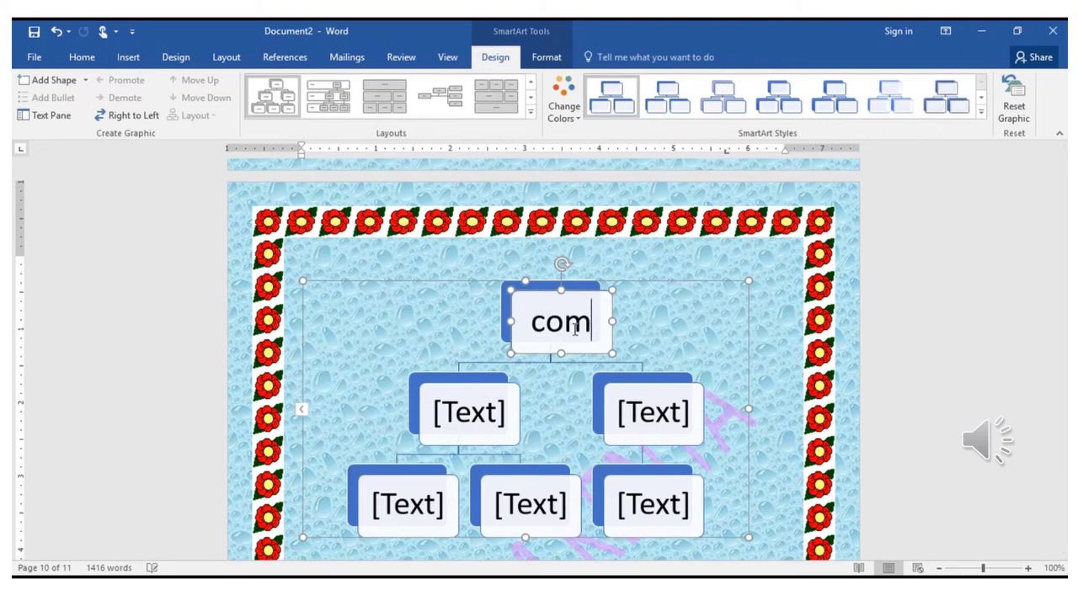
type("puter")
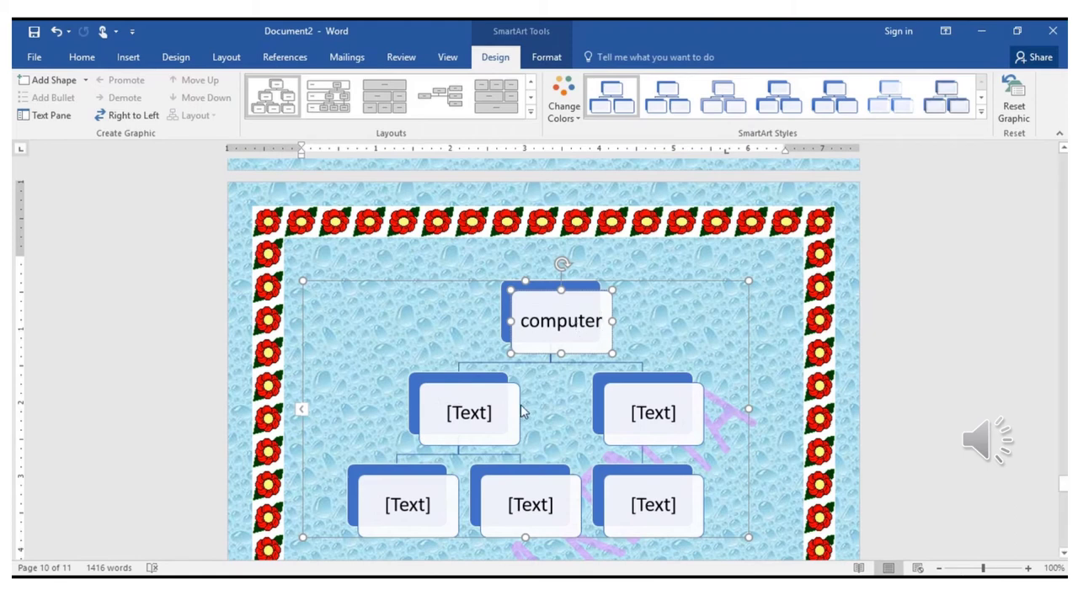
Step: Label the two second-level diagram boxes 'hardware' and 'software'
left_click(478, 421)
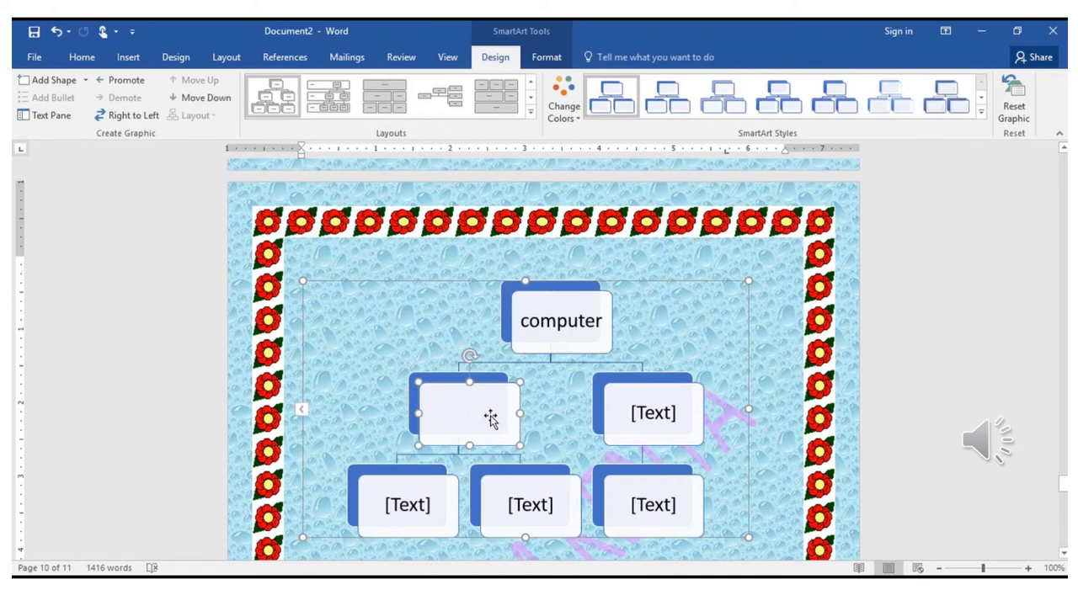
type("hard")
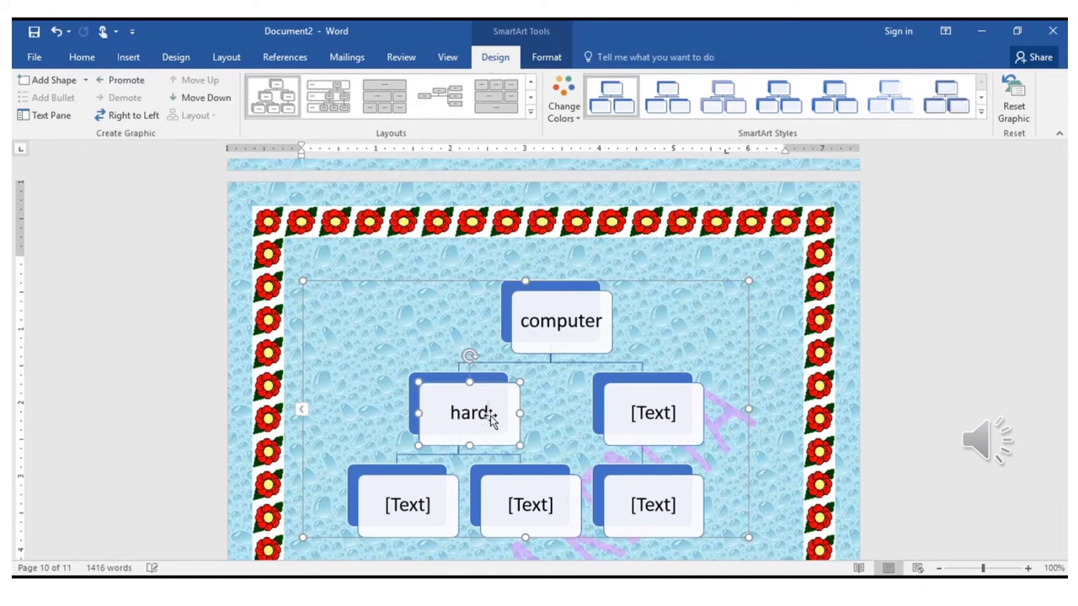
type("ware")
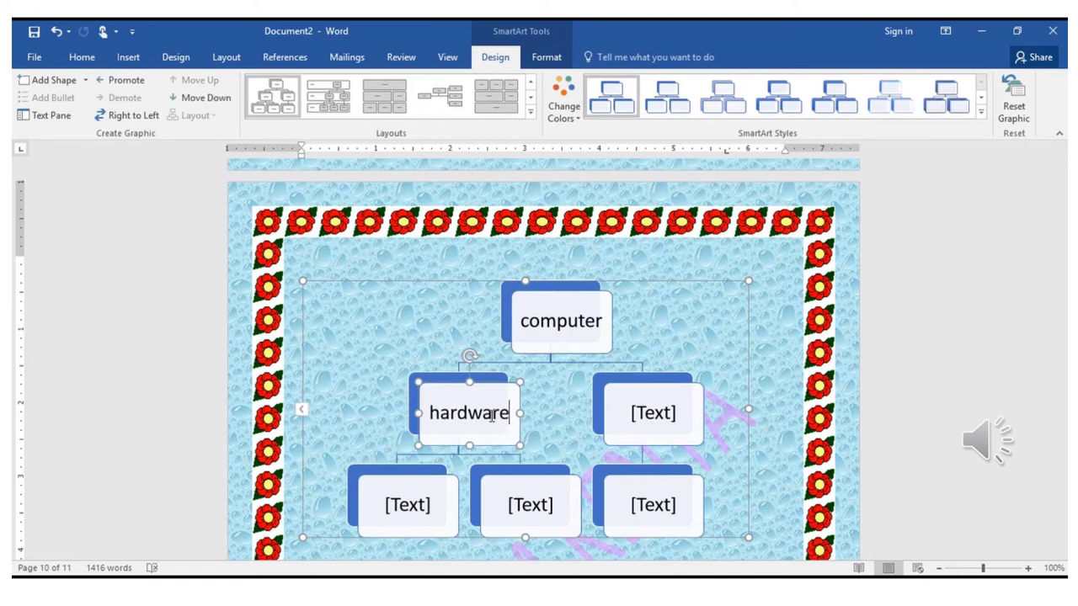
left_click(640, 410)
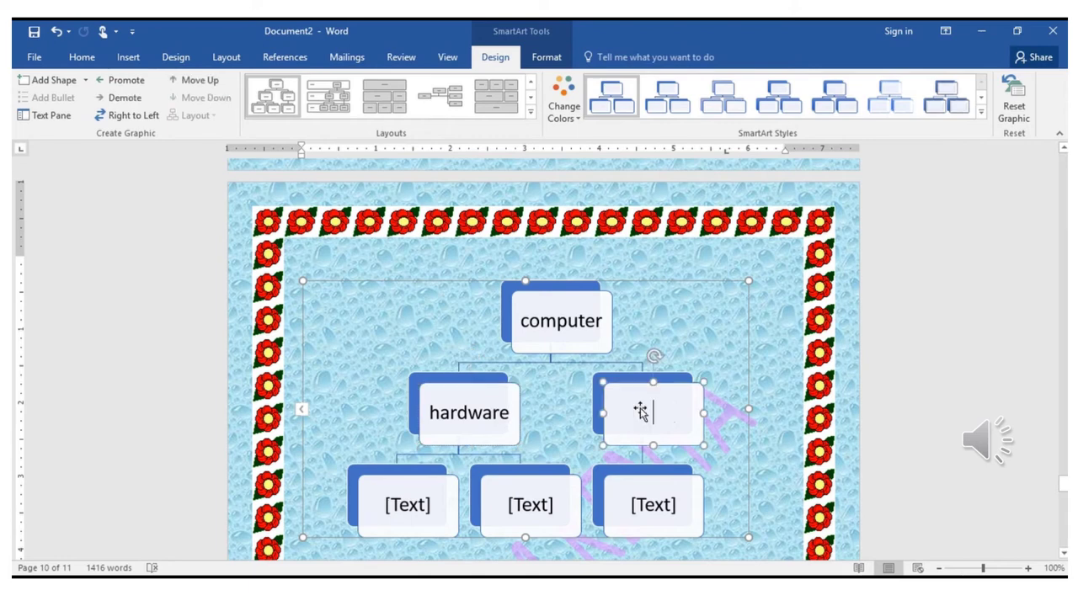
type("softw")
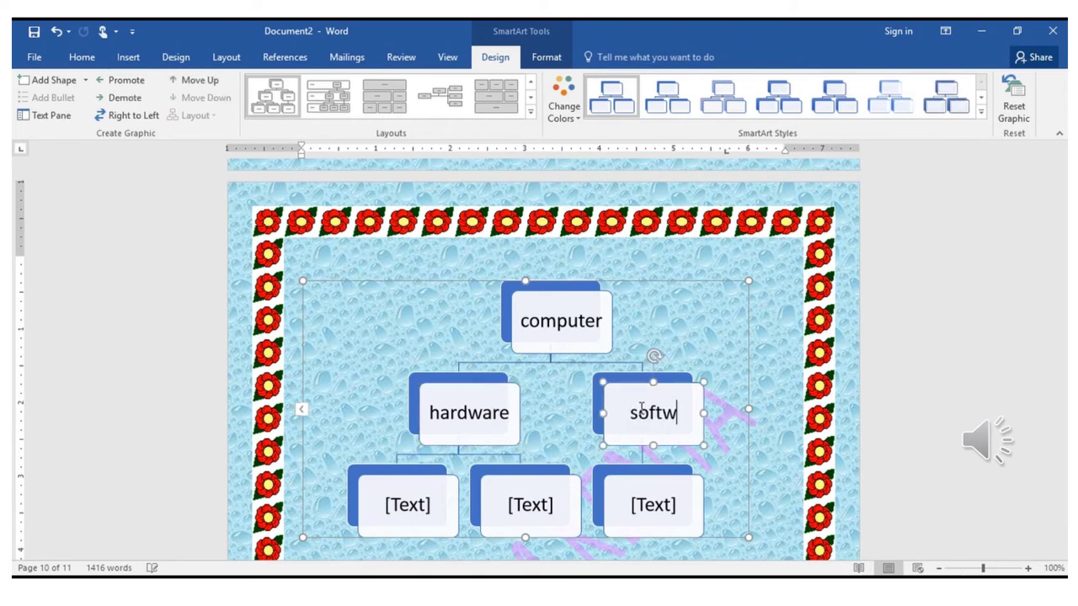
type("are")
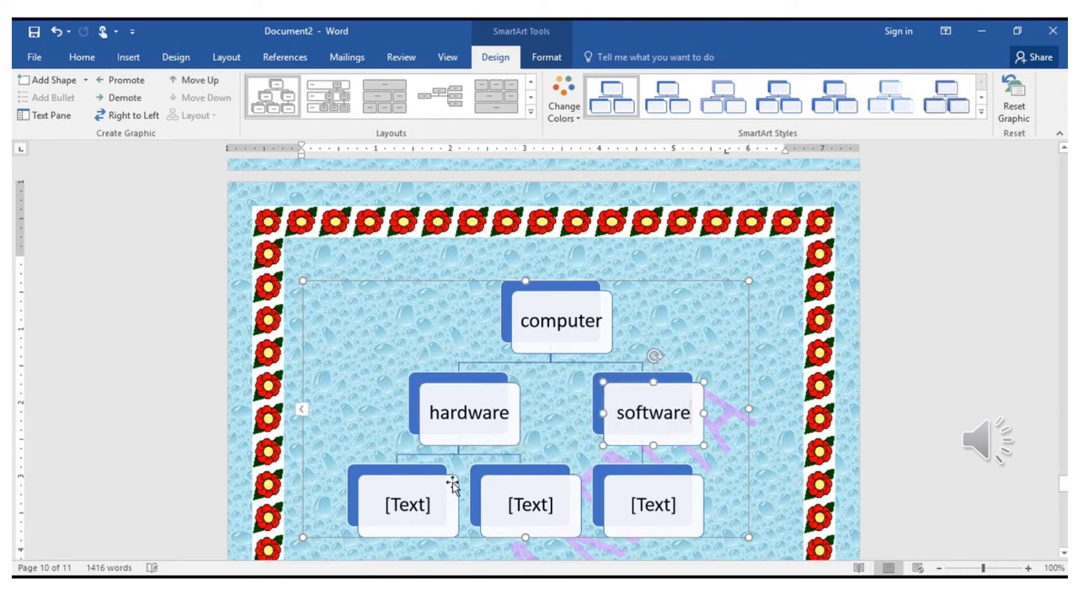
Step: Label the bottom-row boxes 'keyboard', 'mouse' and 'application'
left_click(419, 507)
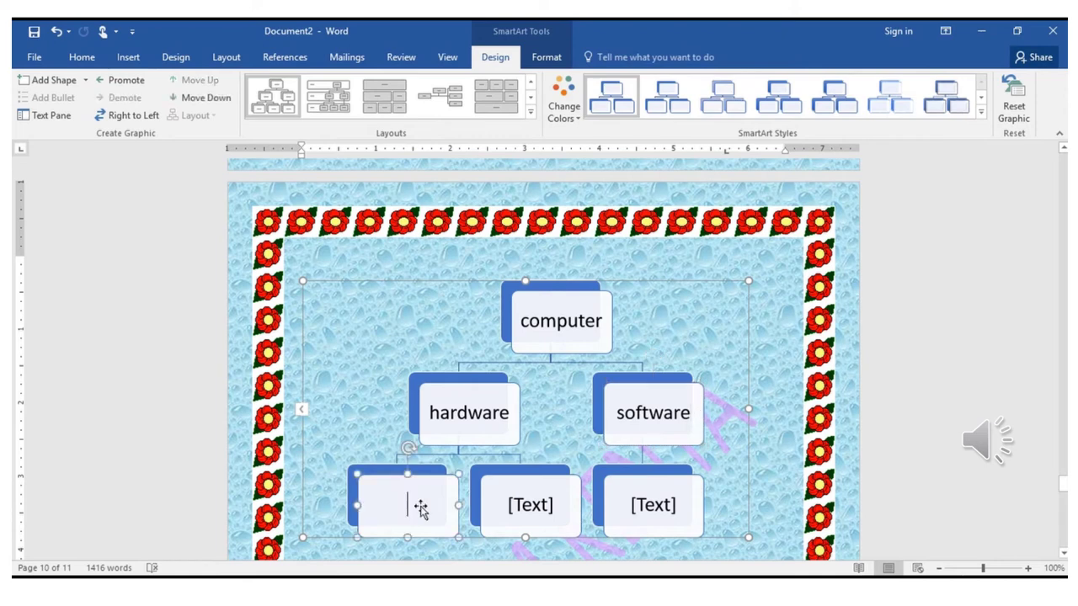
type("keybo")
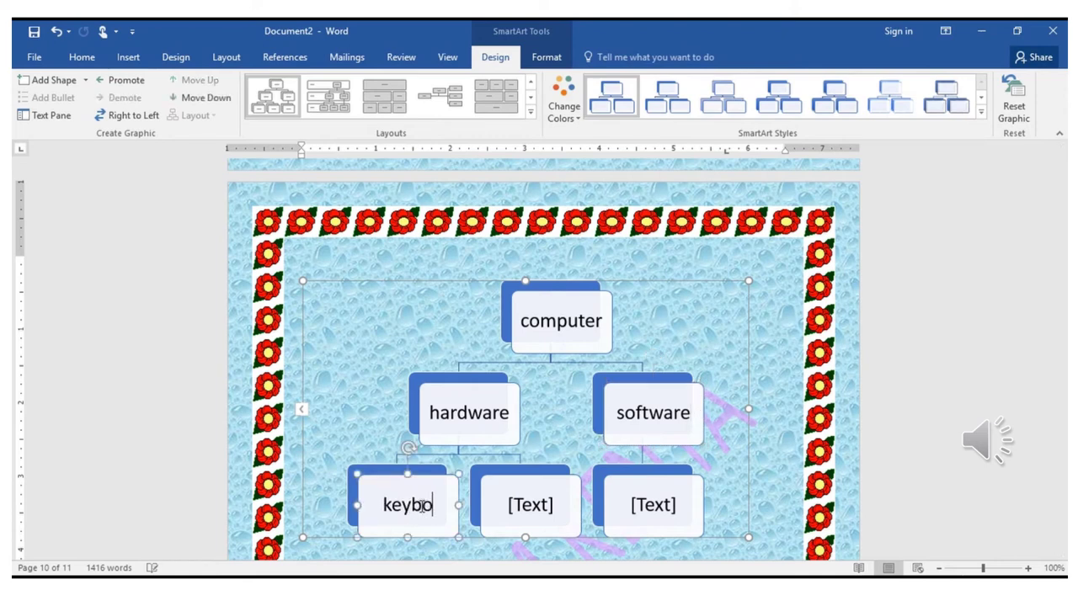
type("ard")
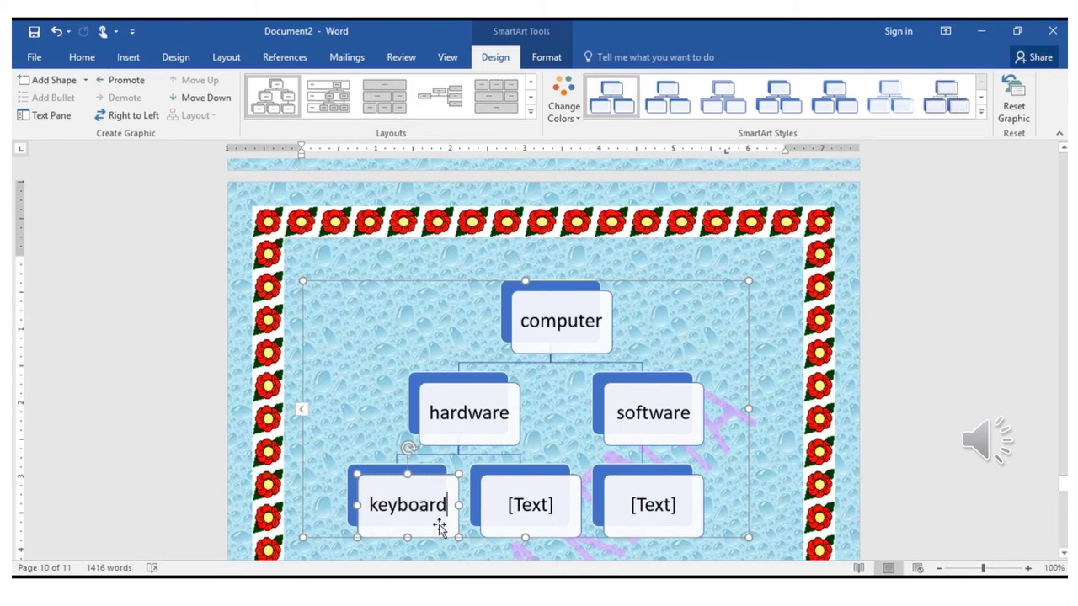
left_click(531, 517)
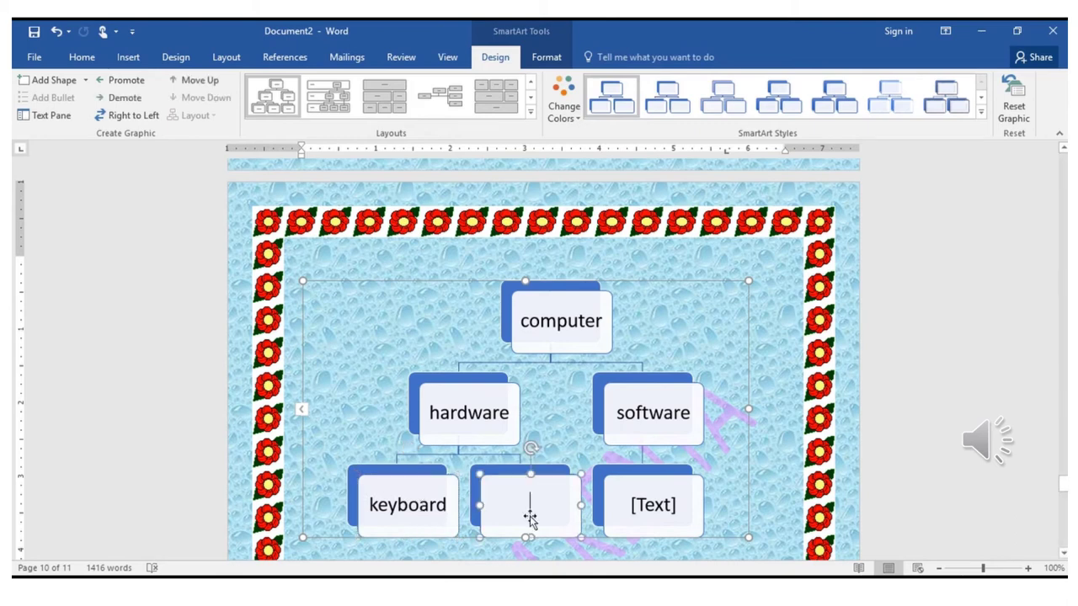
type("mouse")
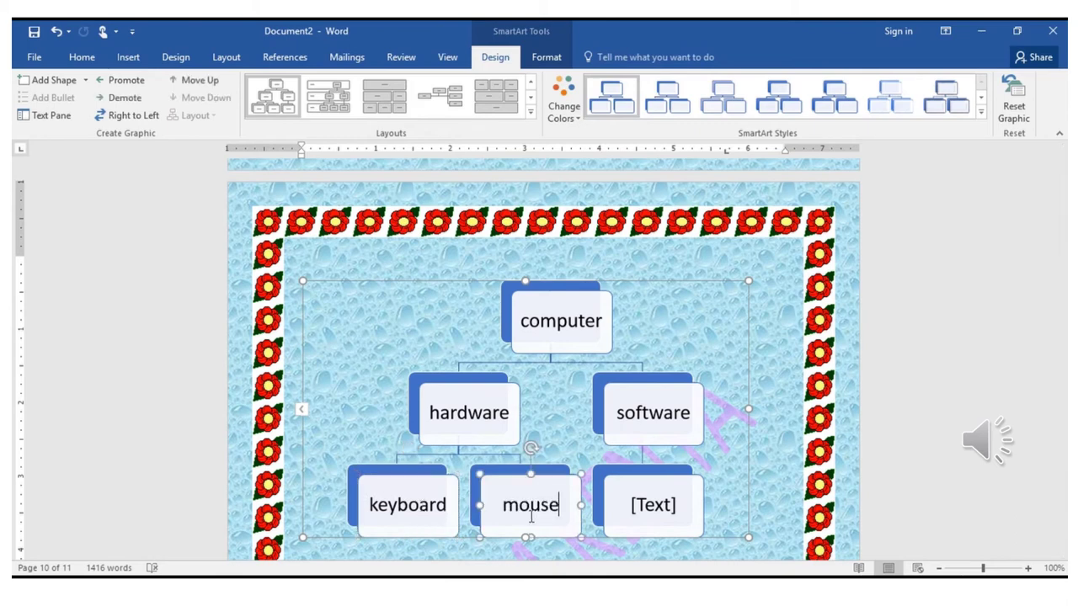
left_click(640, 508)
type("a")
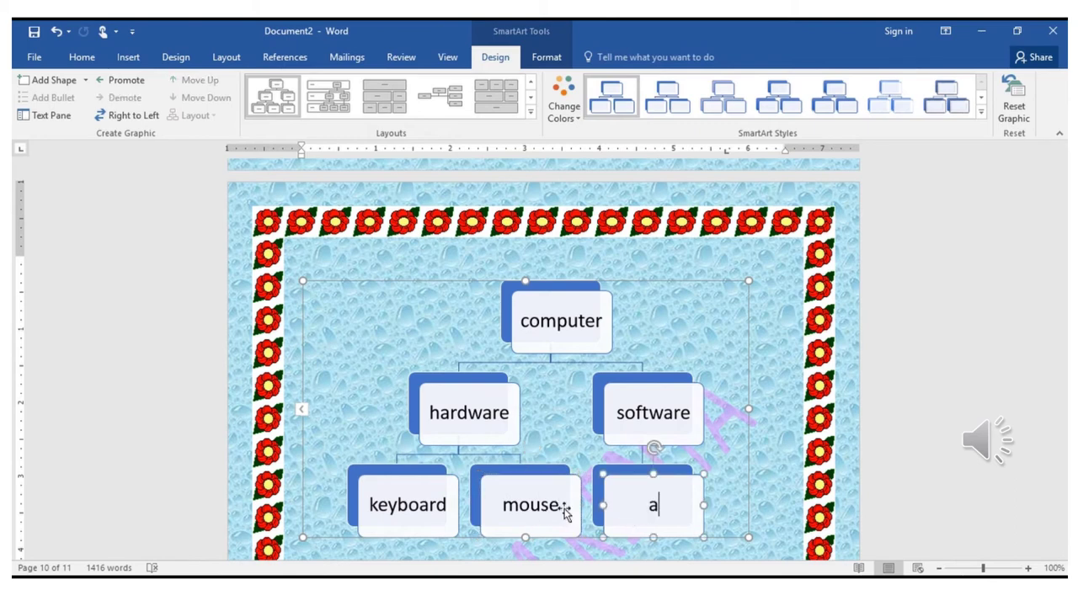
type("pplicat")
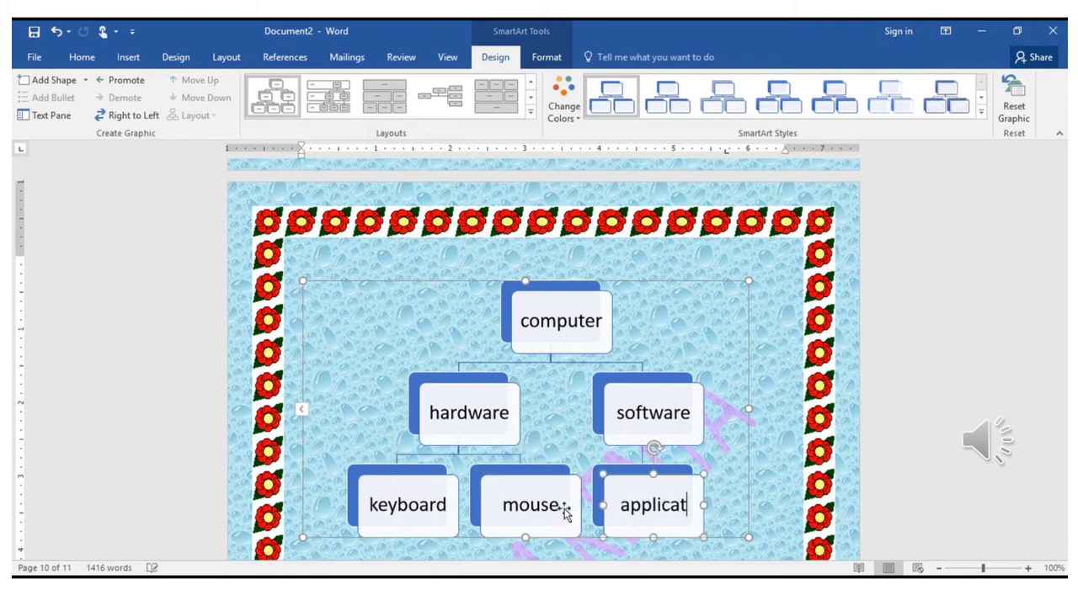
type("ion")
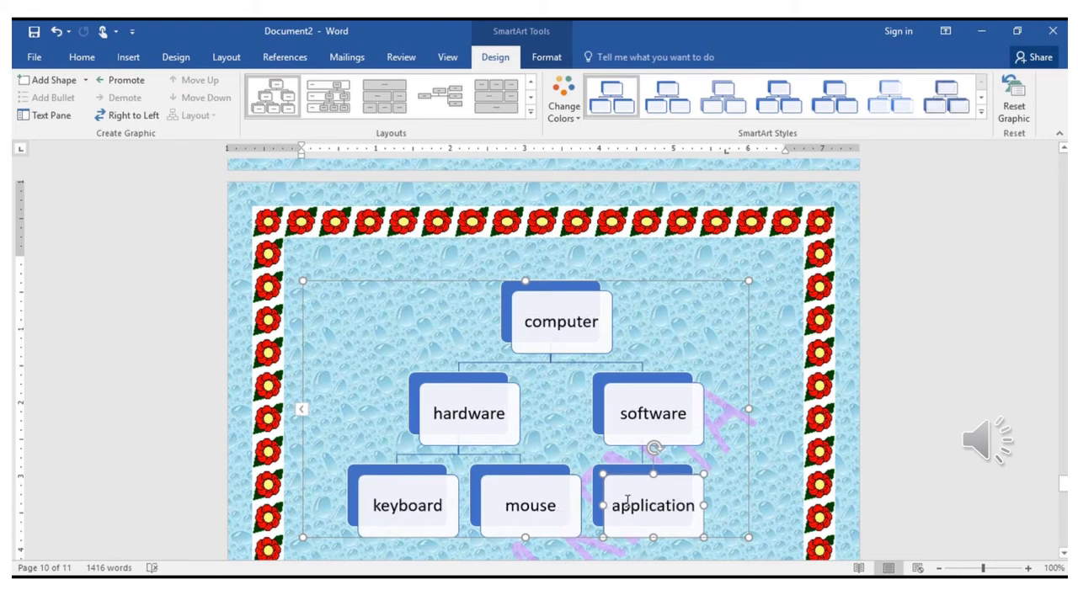
Step: Add a 'system' box before application and a 'cpu' box before mouse
right_click(689, 485)
mouse_move(739, 396)
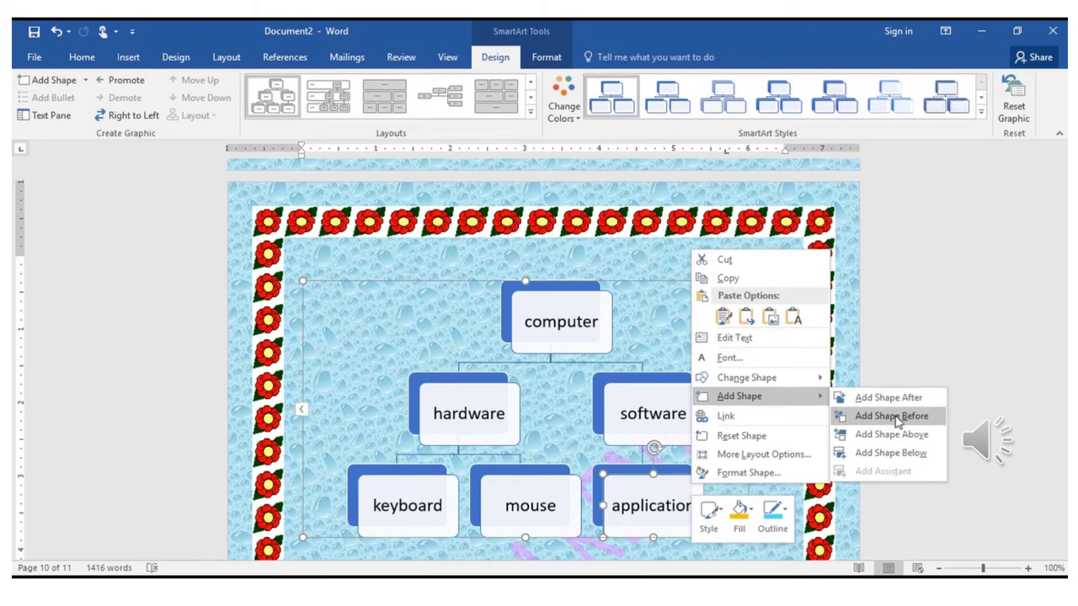
left_click(890, 416)
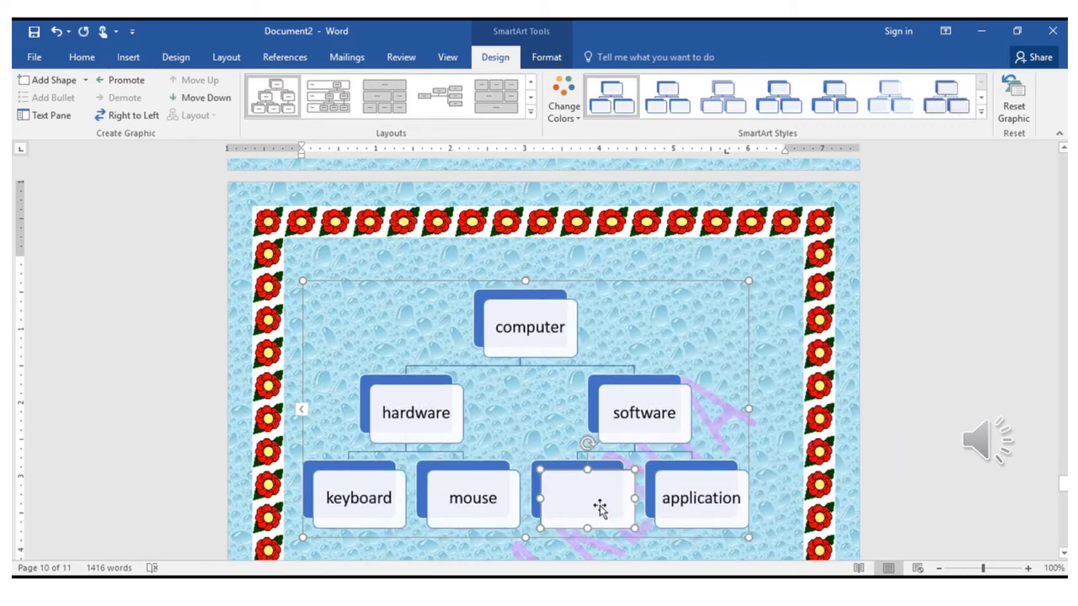
type("sy")
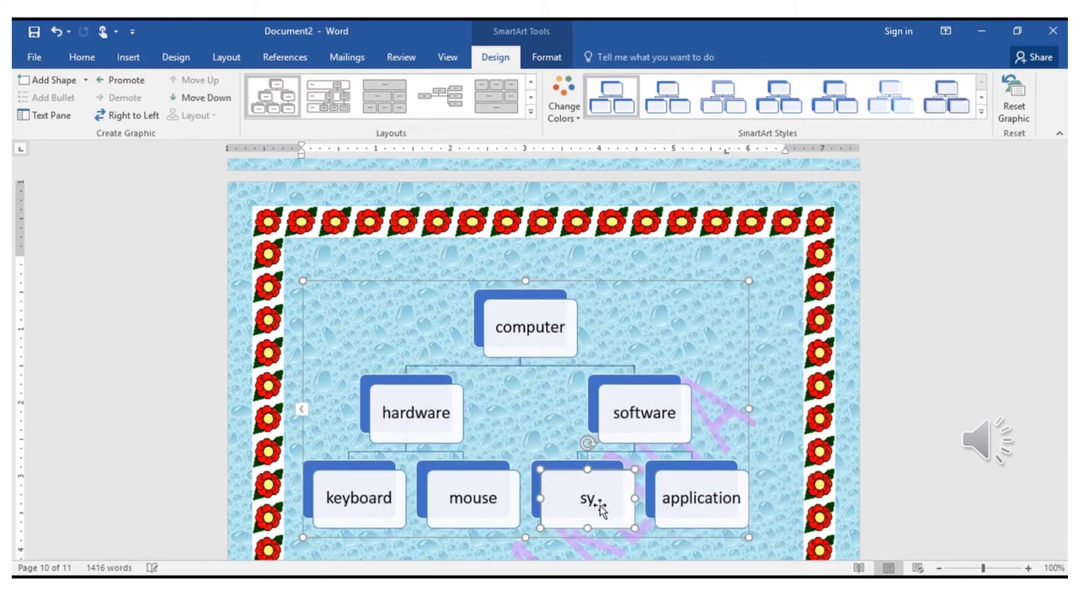
type("stem")
left_click(482, 519)
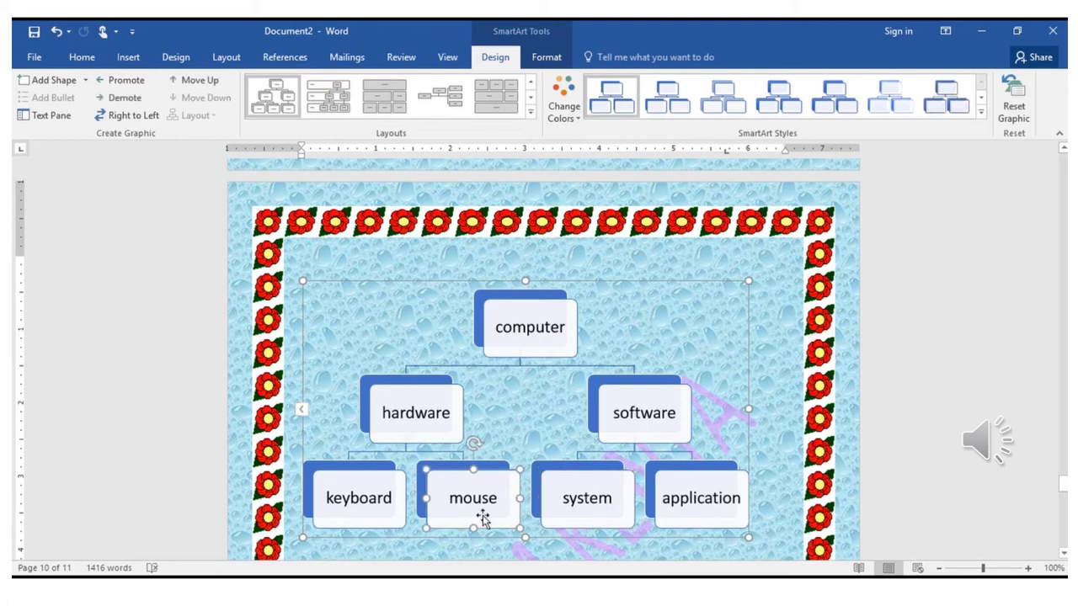
right_click(482, 518)
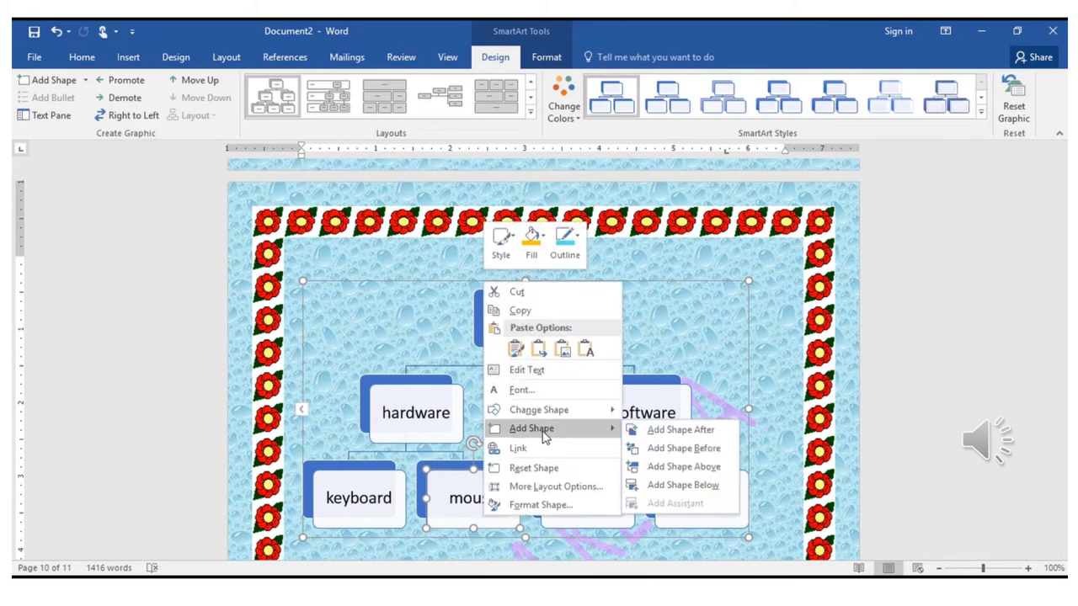
mouse_move(531, 428)
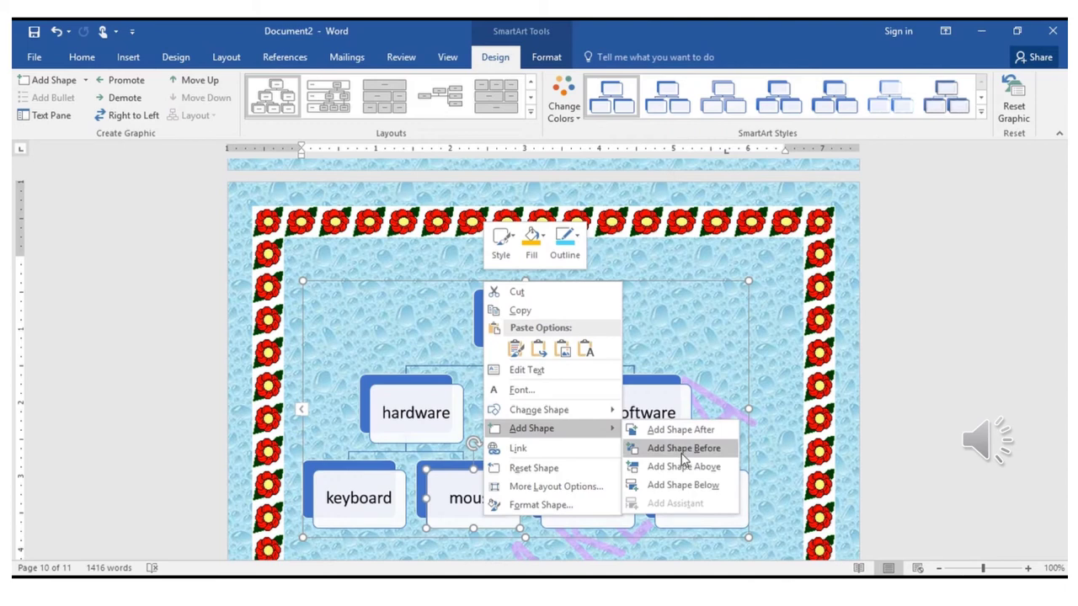
left_click(683, 449)
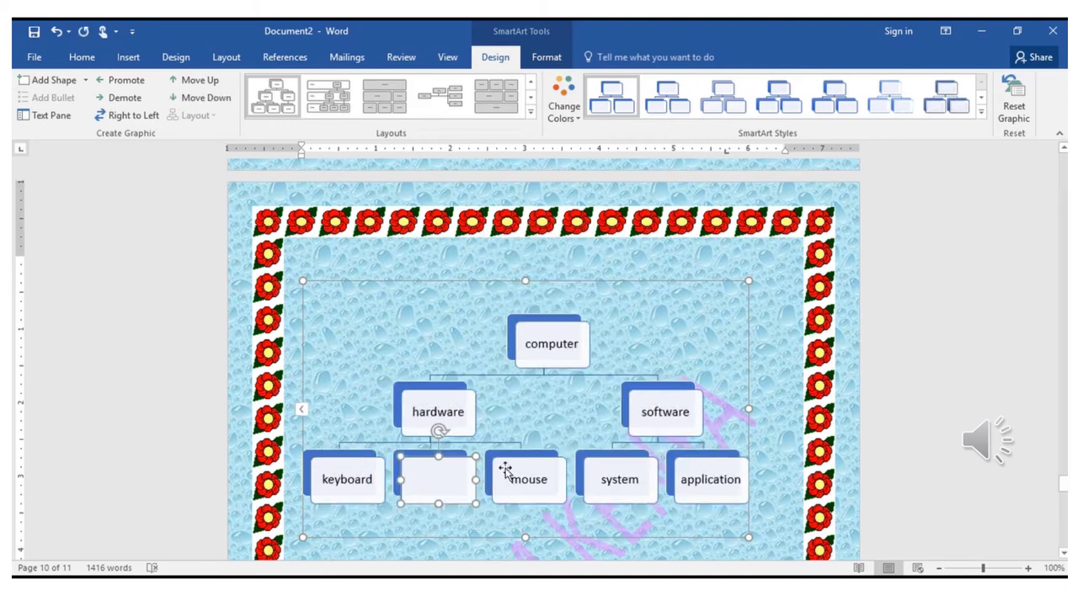
type("c")
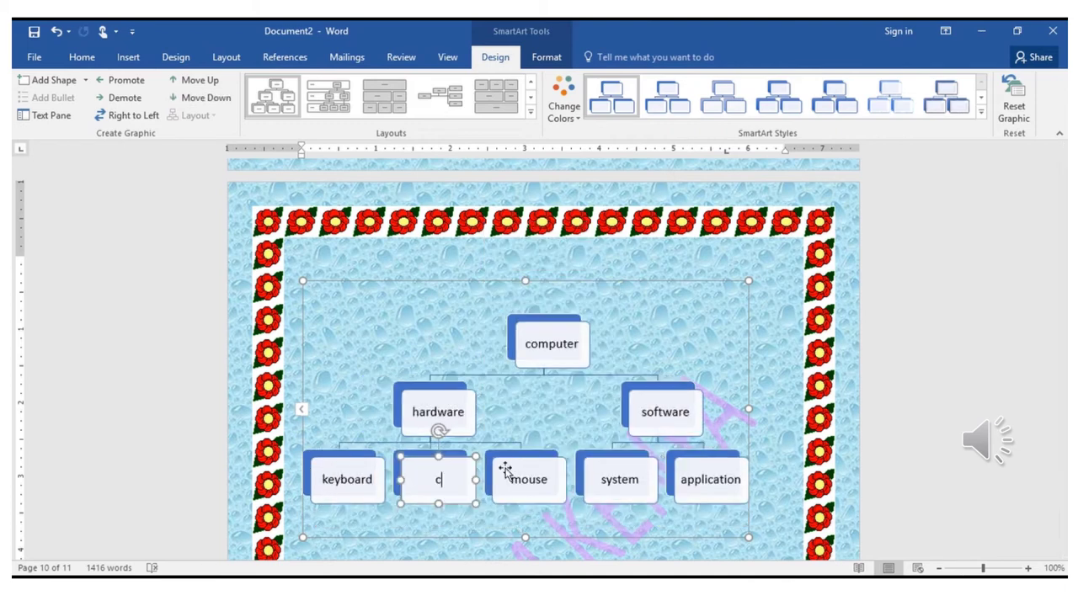
type("pu")
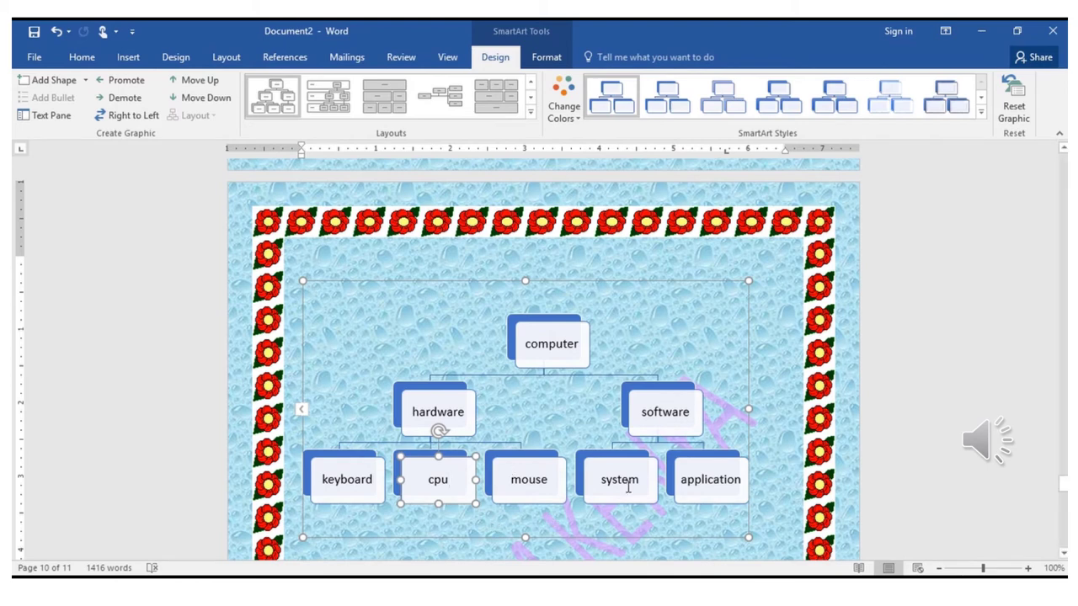
Step: Add a 'word' box below application and an 'excel' box beside it
right_click(703, 484)
mouse_move(755, 379)
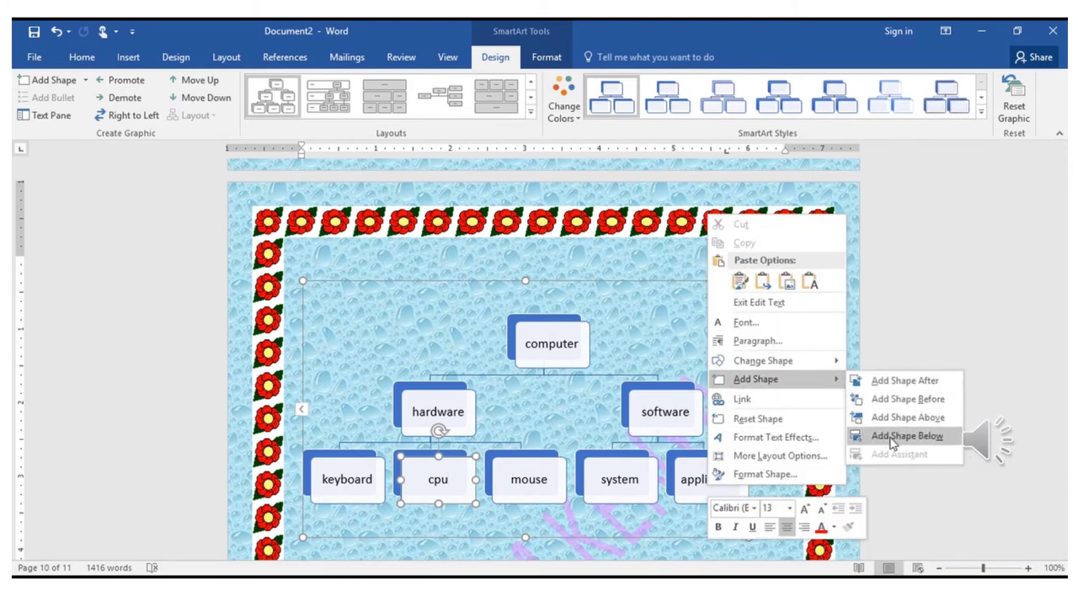
left_click(894, 436)
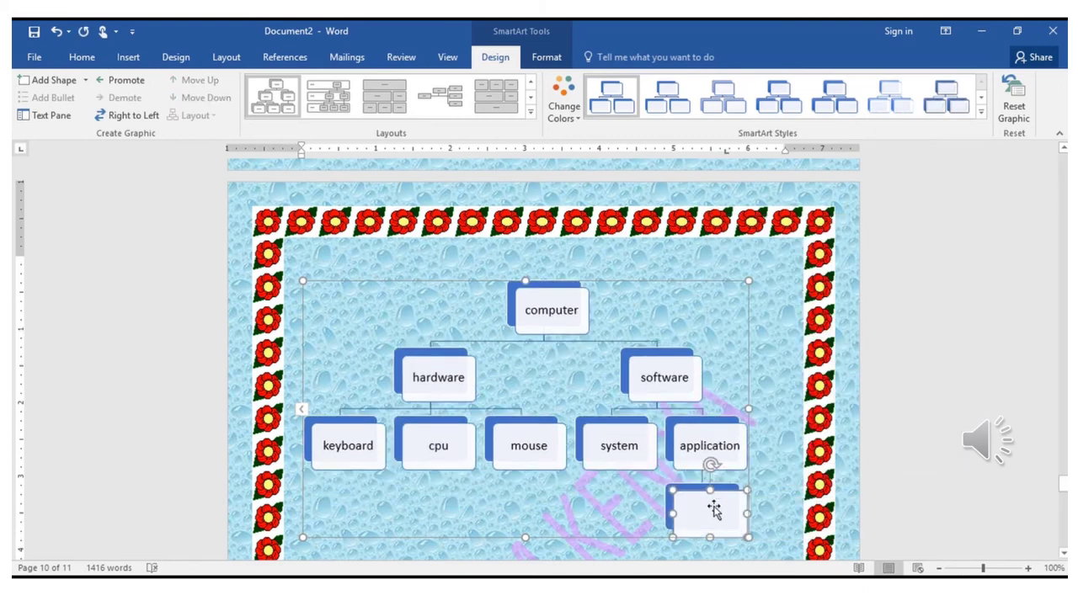
type("wi")
type("rd")
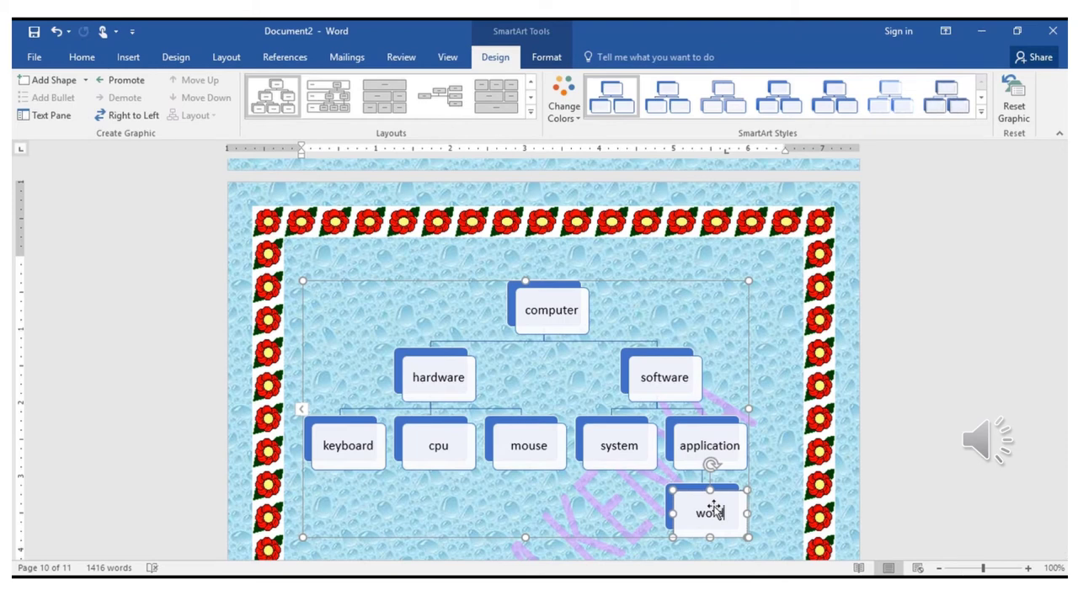
right_click(674, 446)
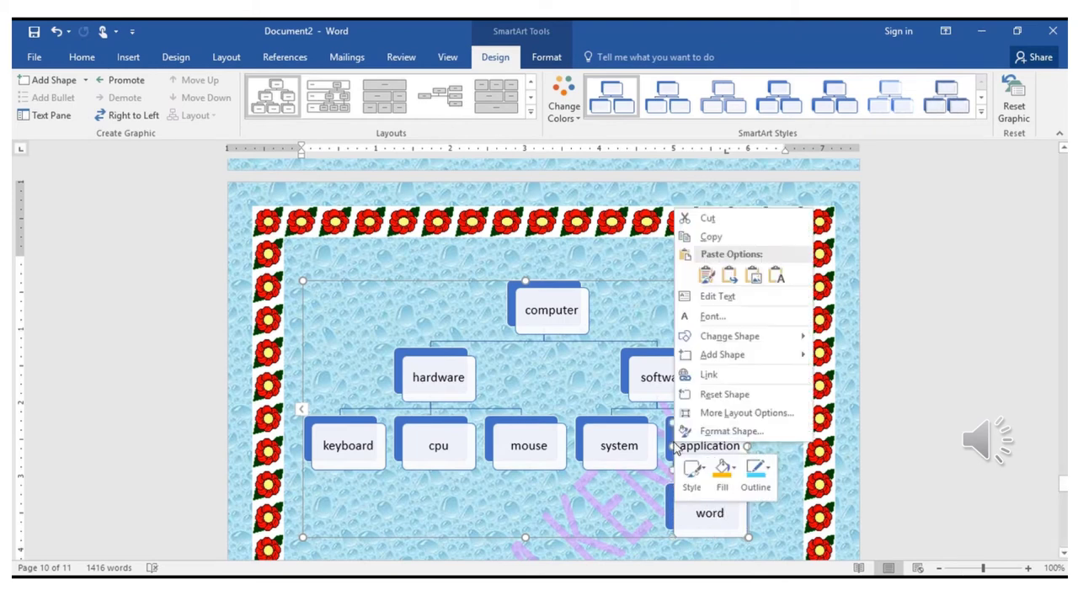
mouse_move(721, 355)
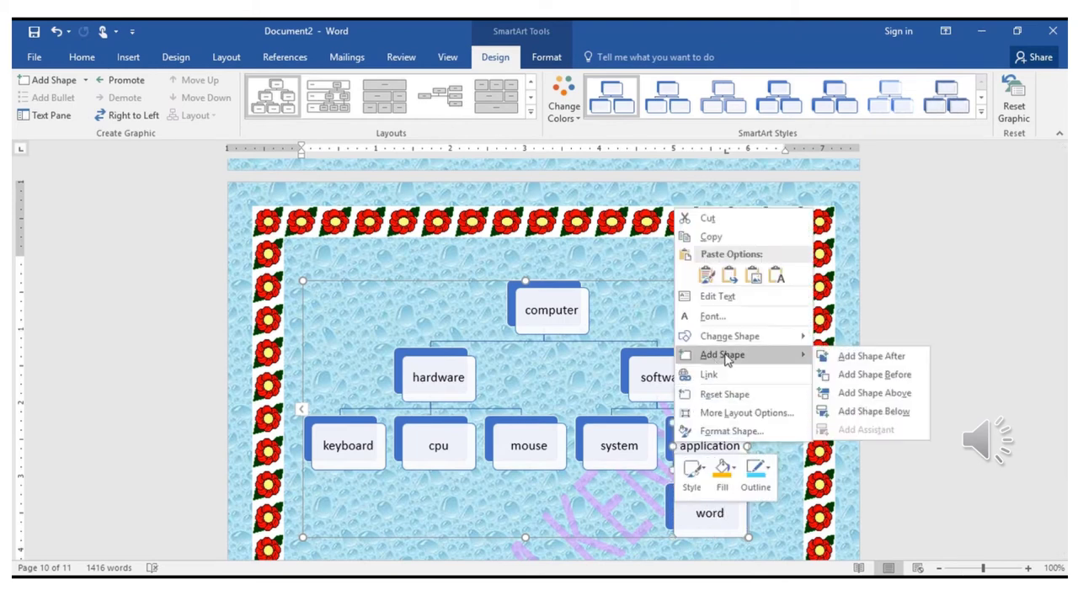
left_click(873, 412)
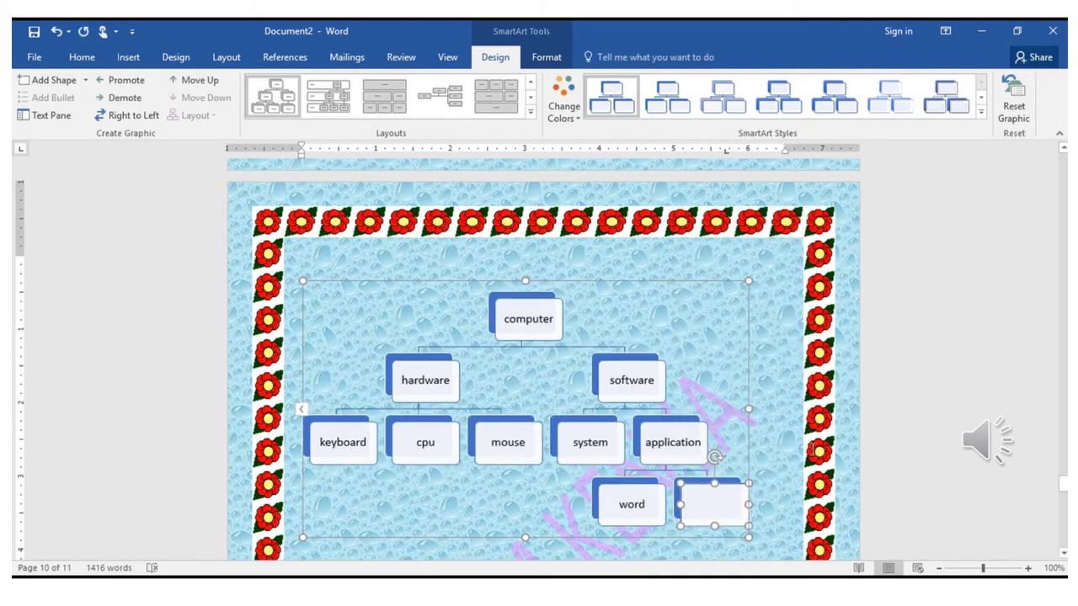
type("excel")
Step: Deselect the finished SmartArt diagram, scroll down and bring up the Insert commands
left_click(757, 363)
scroll(666, 381, "down", 4)
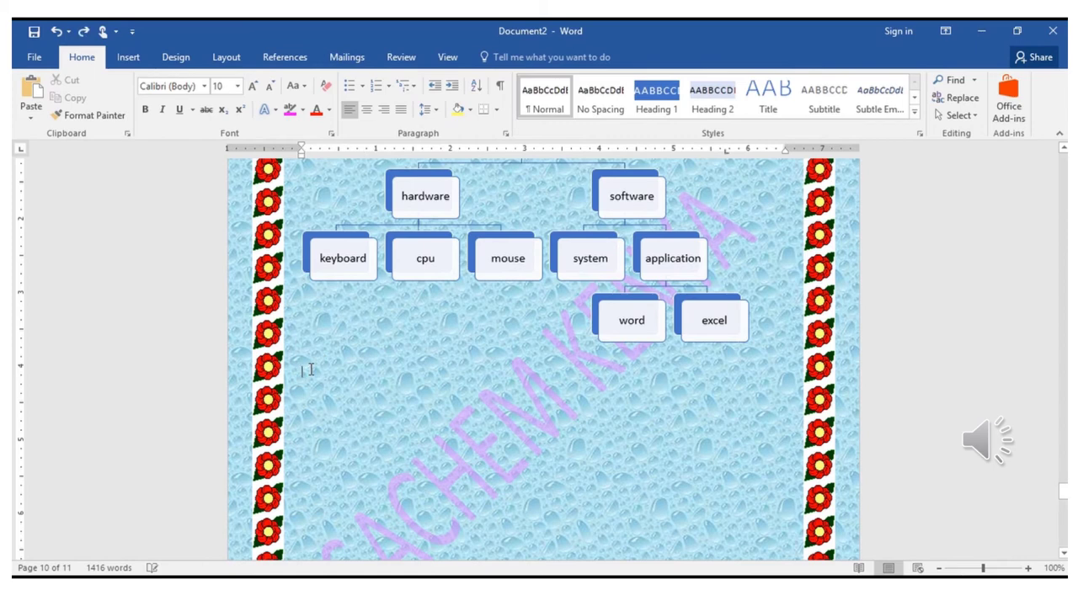
left_click(129, 61)
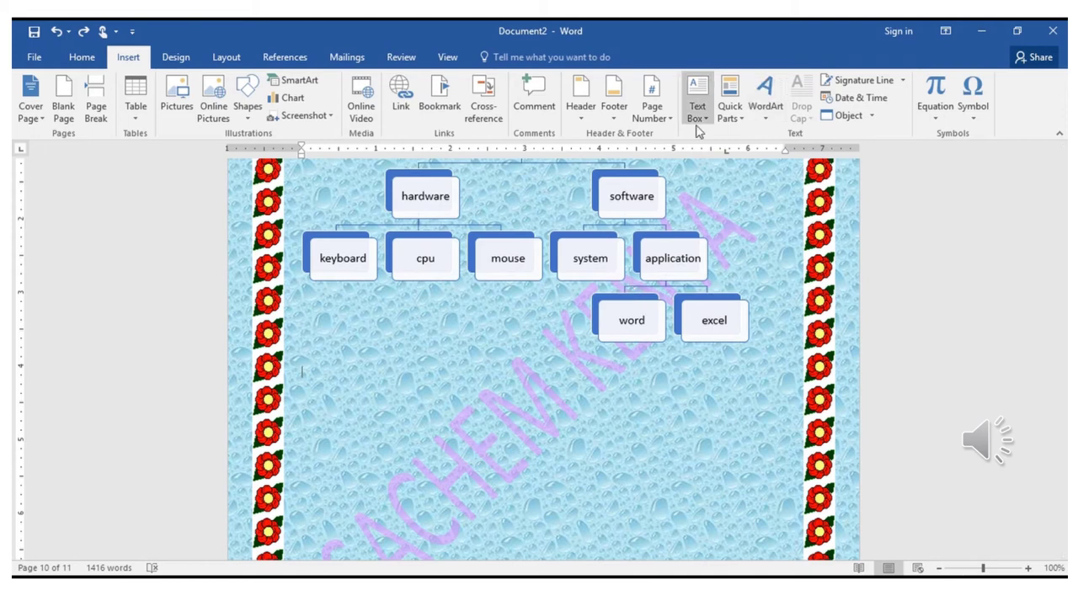
Step: Insert the built-in Whisp header with title SACHEM COLLEGE, an Author field and date 11/4/17
left_click(582, 120)
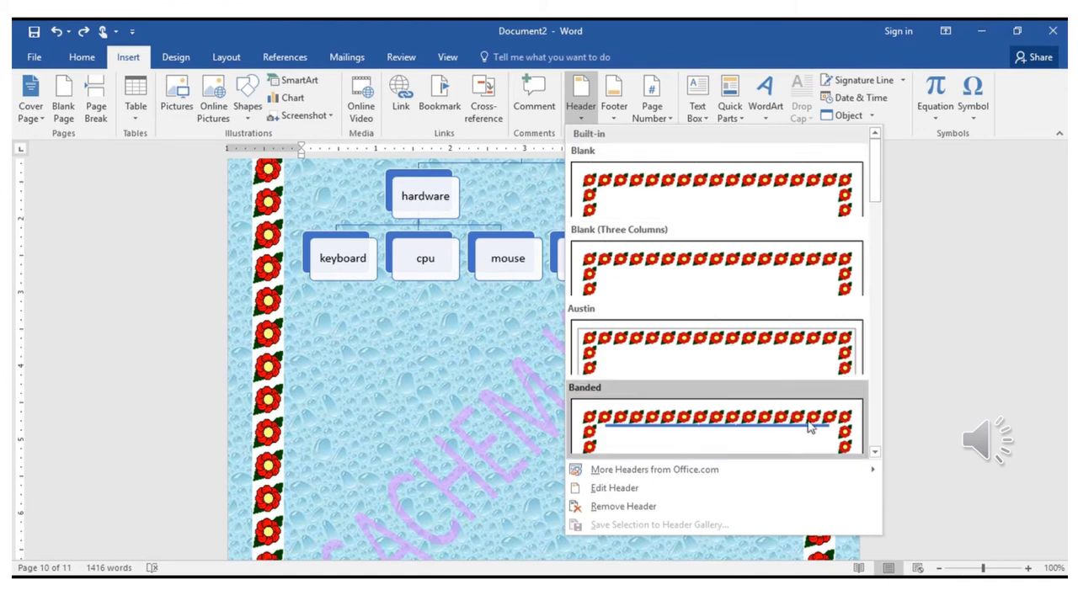
scroll(813, 434, "down", 4)
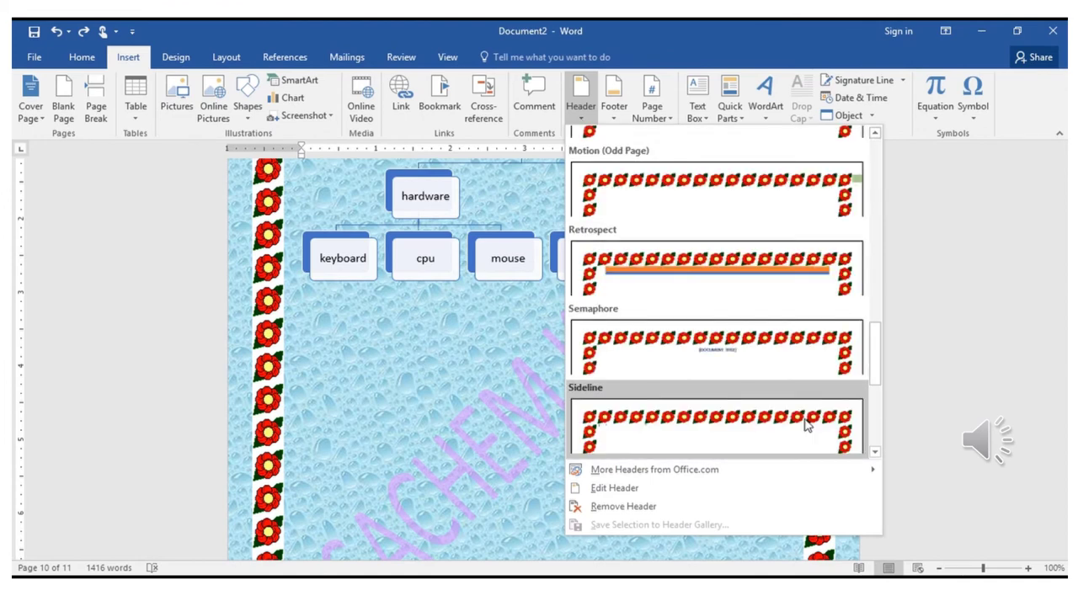
scroll(792, 421, "down", 4)
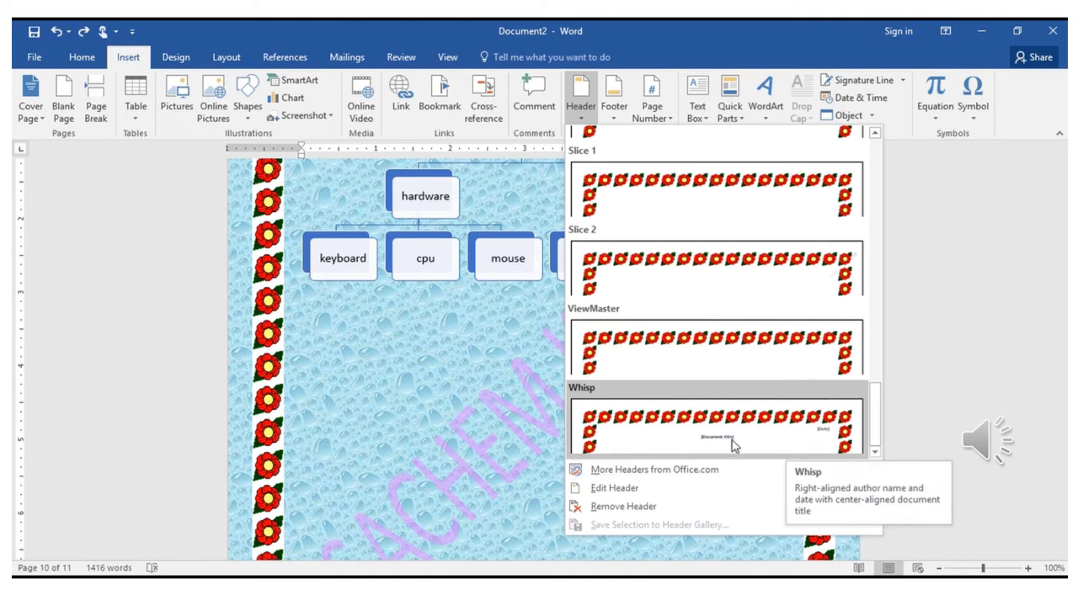
scroll(761, 355, "up", 5)
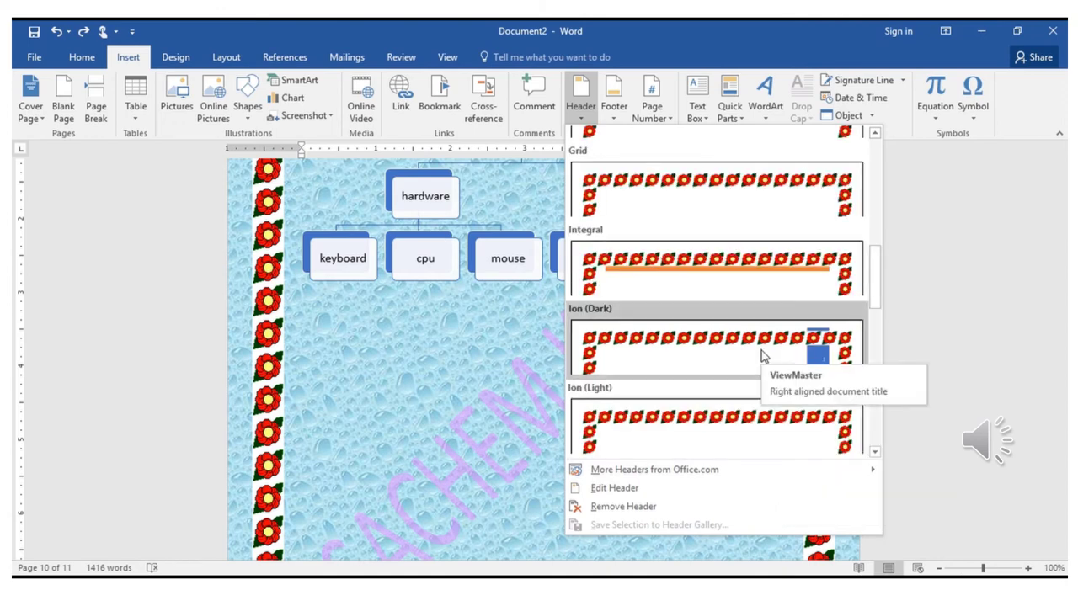
scroll(761, 355, "up", 5)
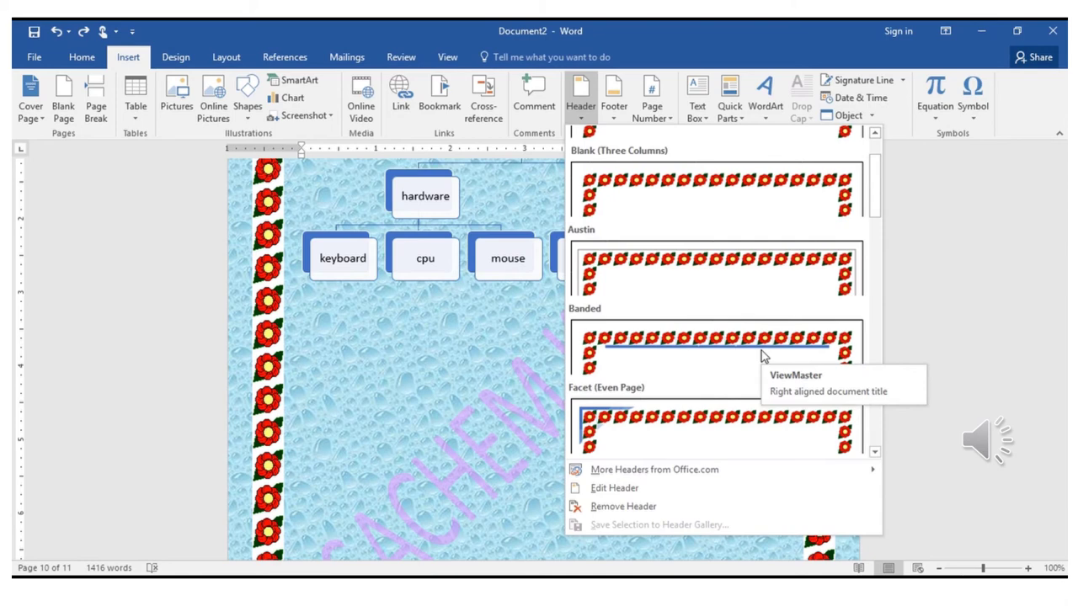
scroll(761, 356, "up", 1)
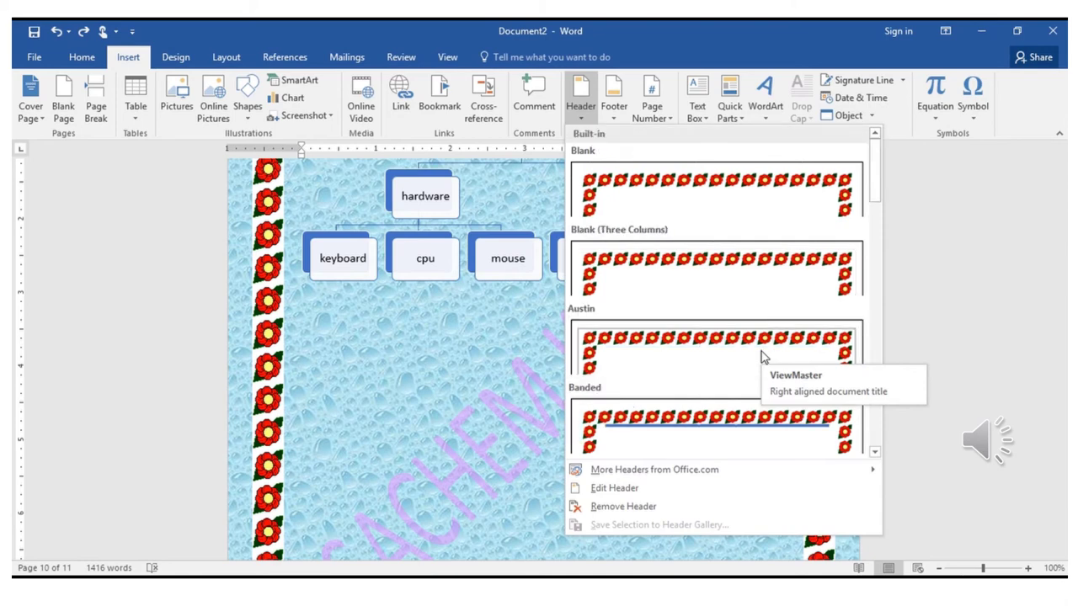
scroll(762, 356, "down", 10)
scroll(761, 355, "up", 6)
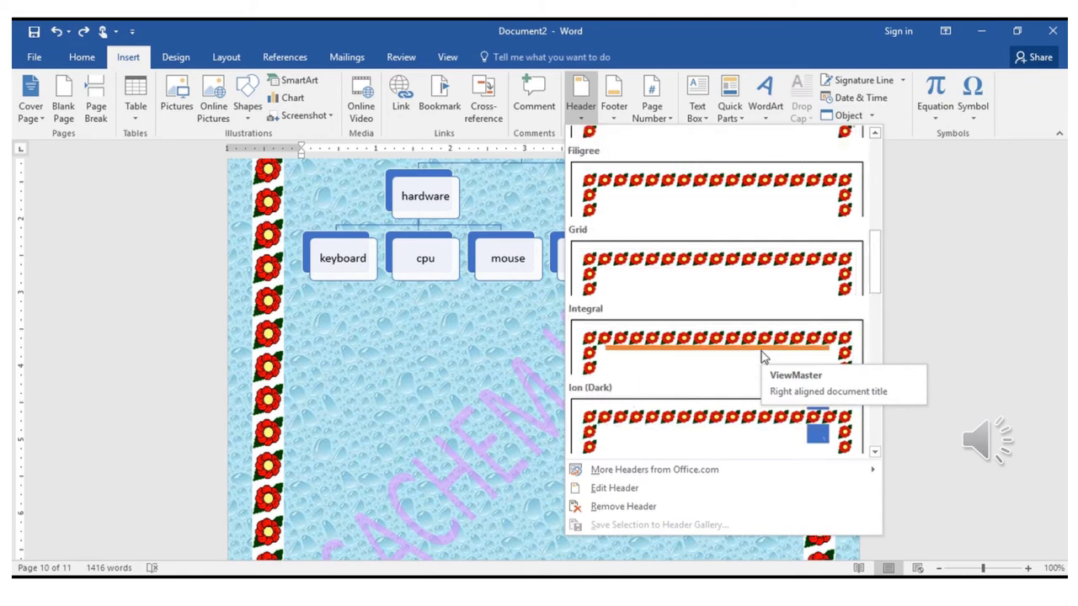
scroll(741, 408, "down", 9)
scroll(741, 408, "down", 1)
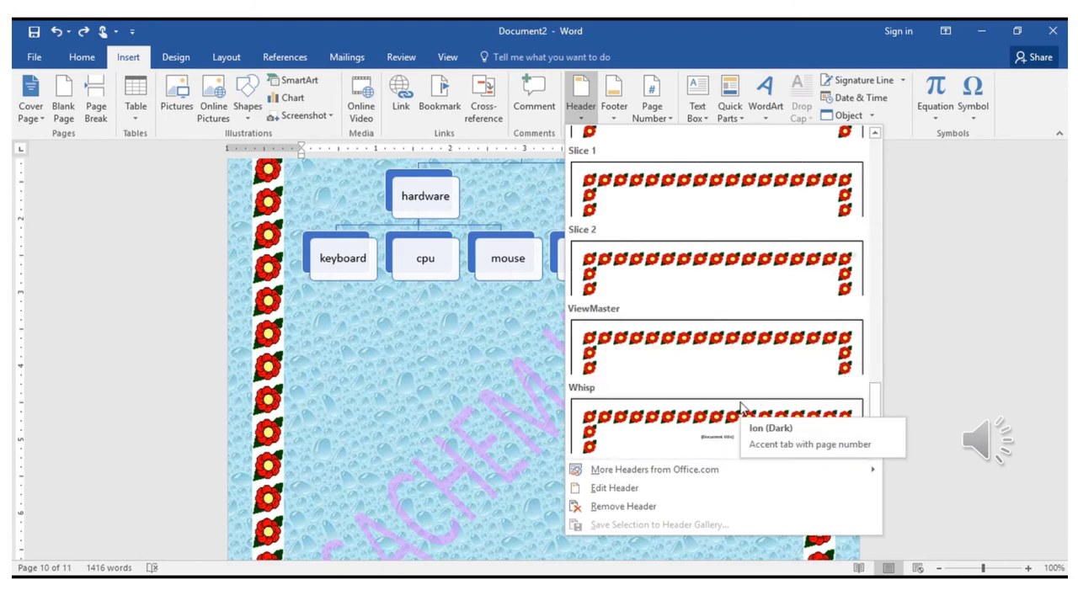
left_click(704, 441)
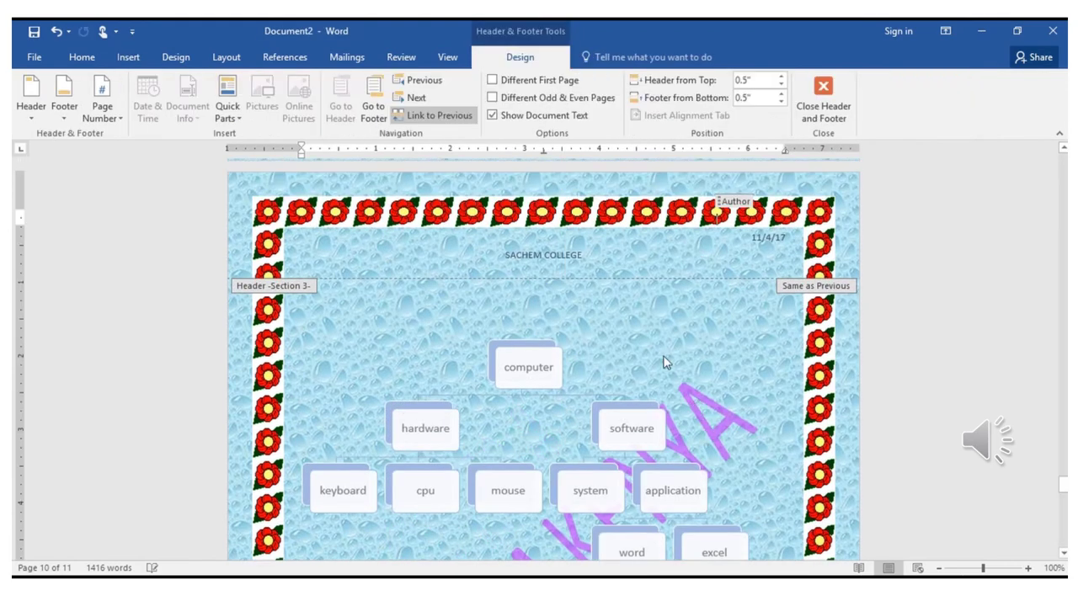
Step: Set the header date to today, 11/5/17, using the date calendar
left_click(772, 240)
left_click(806, 239)
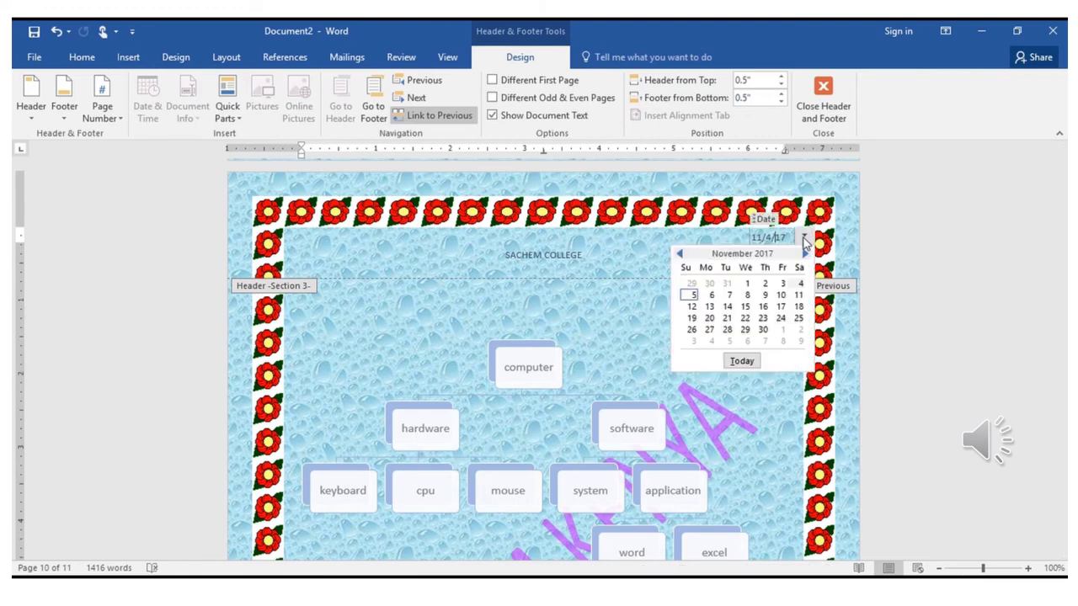
left_click(742, 360)
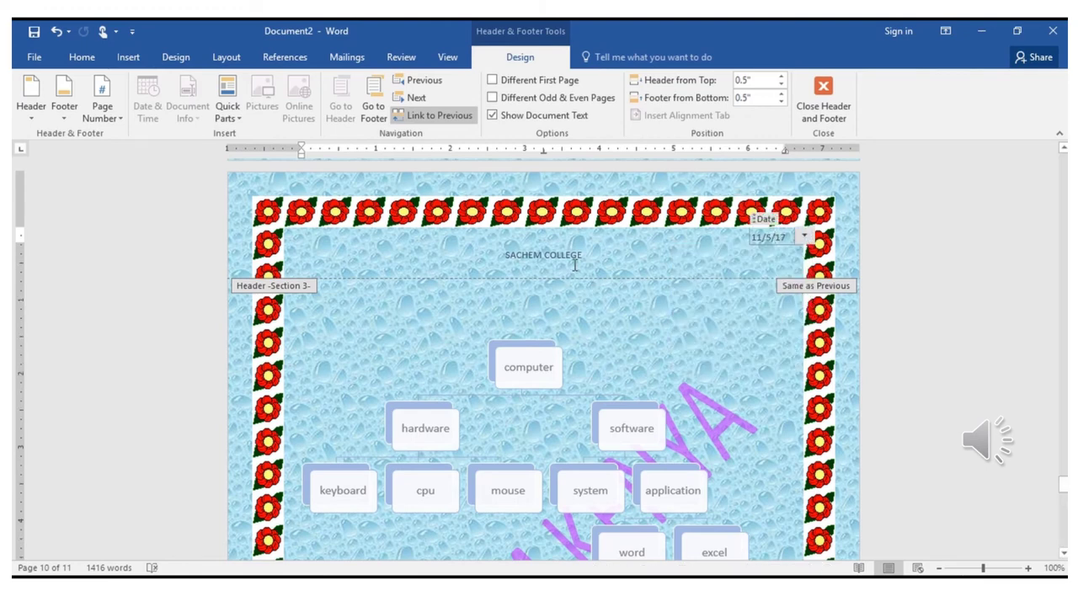
Step: Select the SACHEM COLLEGE header title and enlarge its font size repeatedly
left_click(575, 265)
left_click(584, 255)
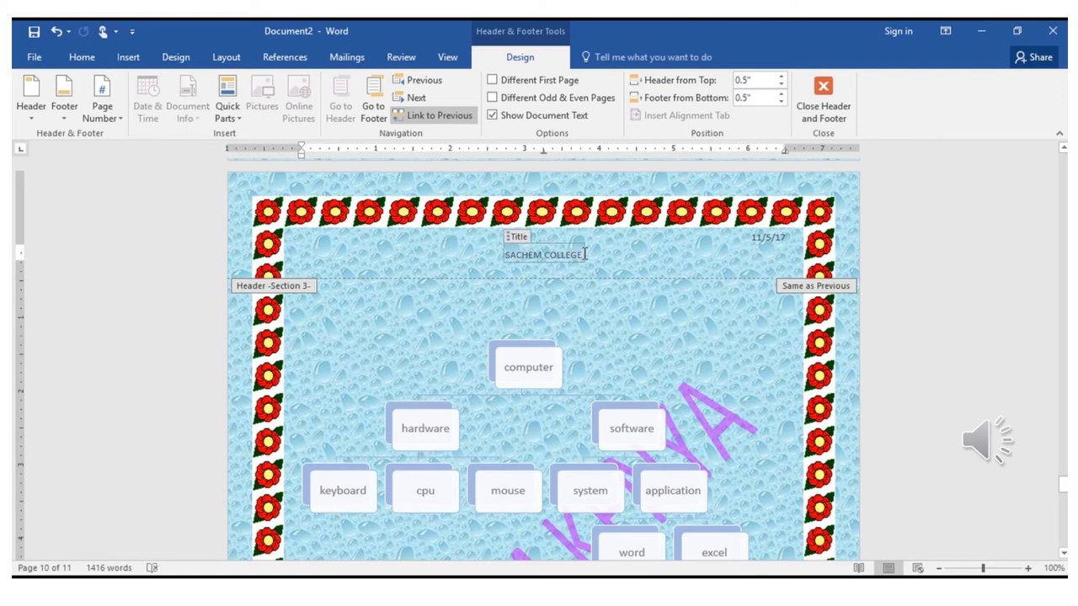
left_click_drag(584, 254, 504, 255)
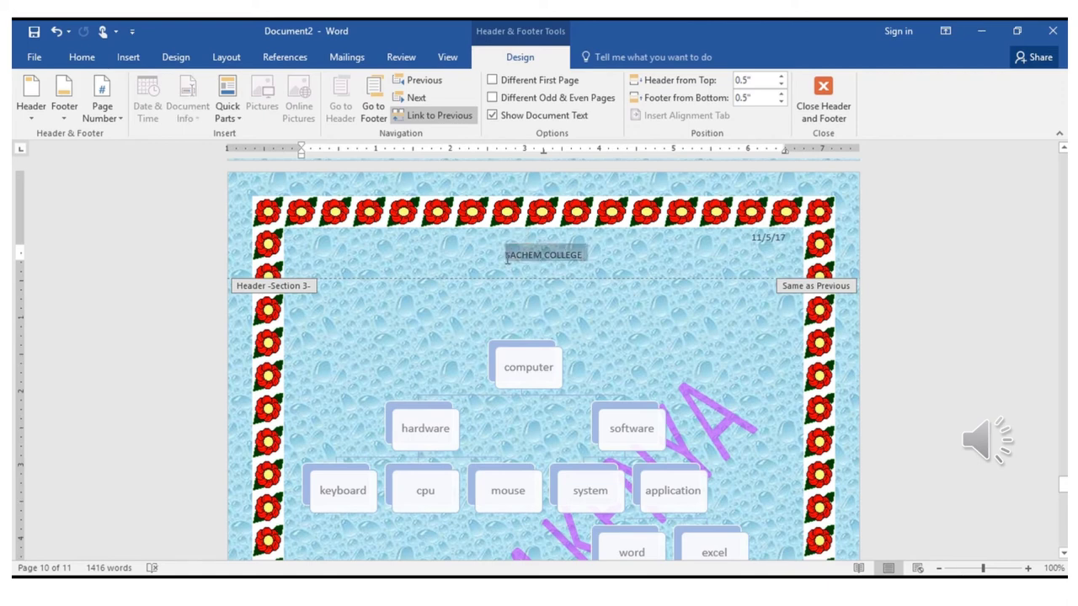
left_click(80, 56)
triple_click(252, 87)
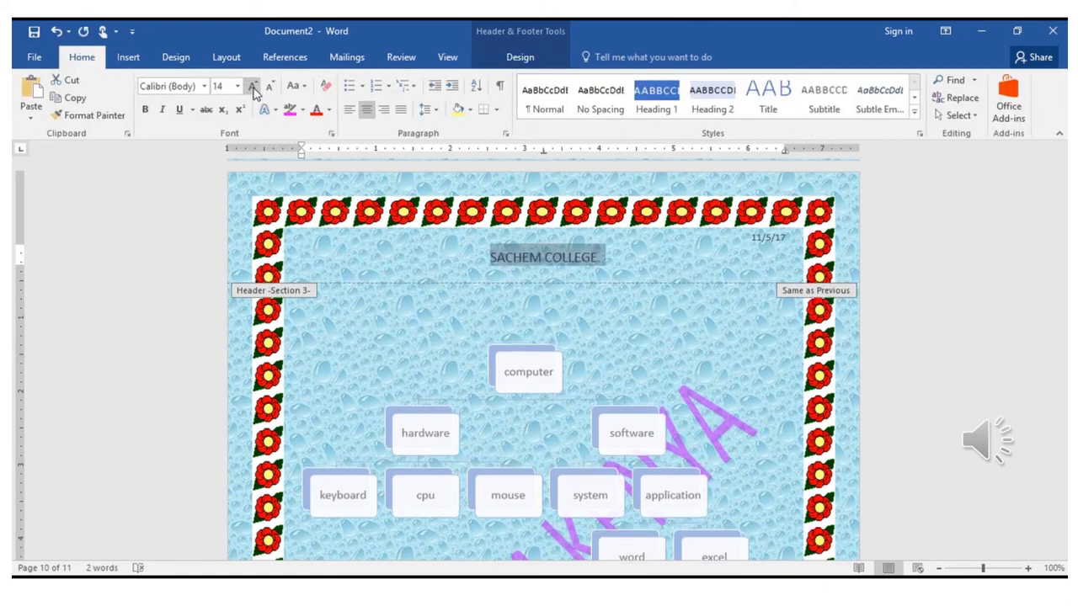
double_click(252, 87)
triple_click(252, 87)
left_click(252, 86)
left_click(251, 87)
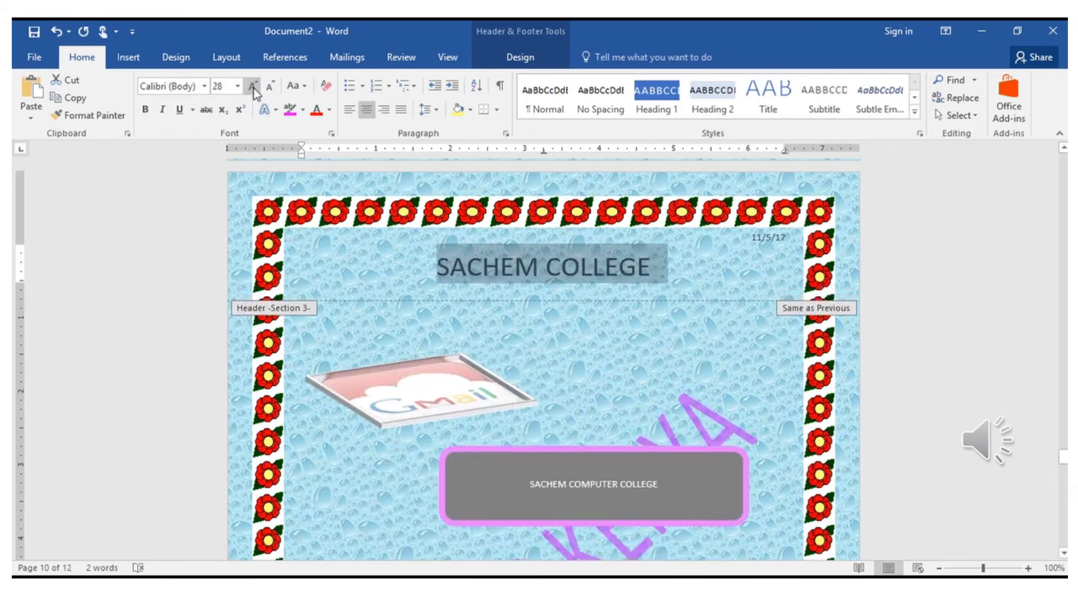
left_click(252, 87)
Step: Enlarge the header date 11/5/17 to 28 pt
left_click(773, 244)
left_click(787, 238)
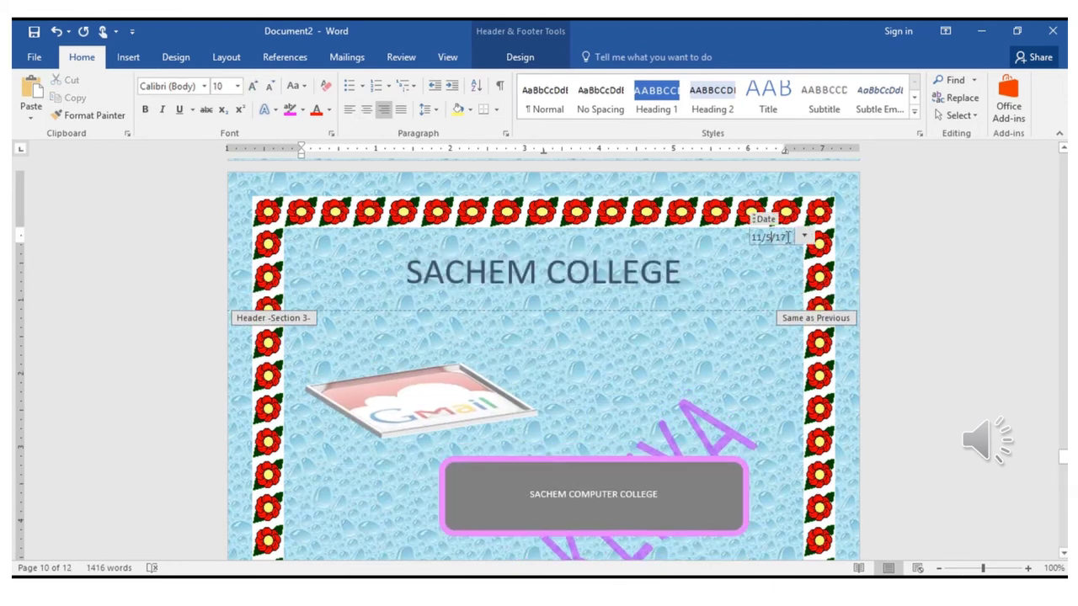
left_click_drag(793, 237, 731, 237)
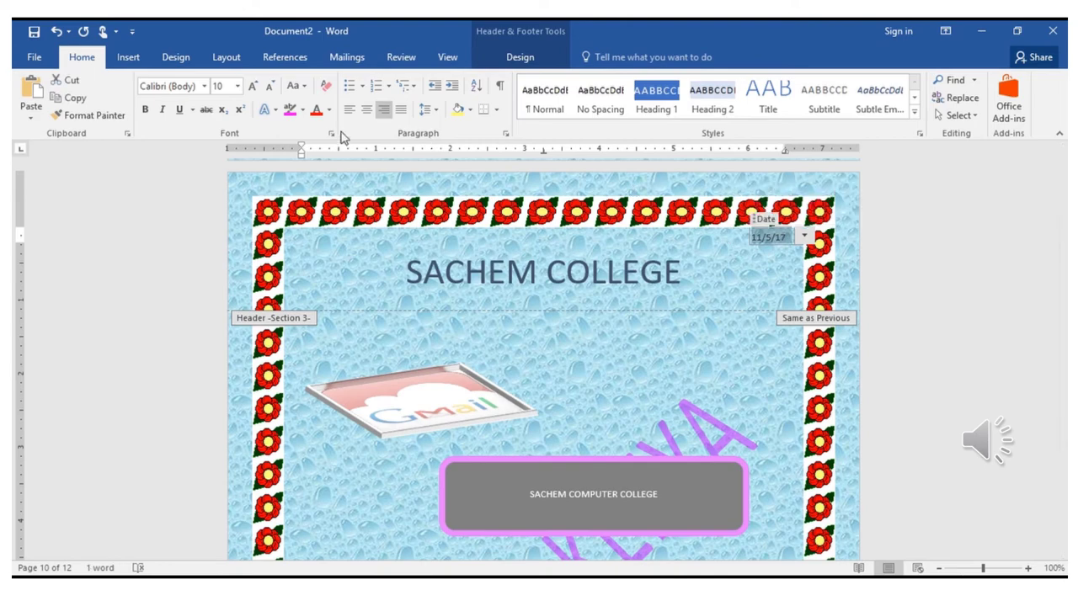
left_click(252, 87)
left_click(252, 86)
left_click(251, 87)
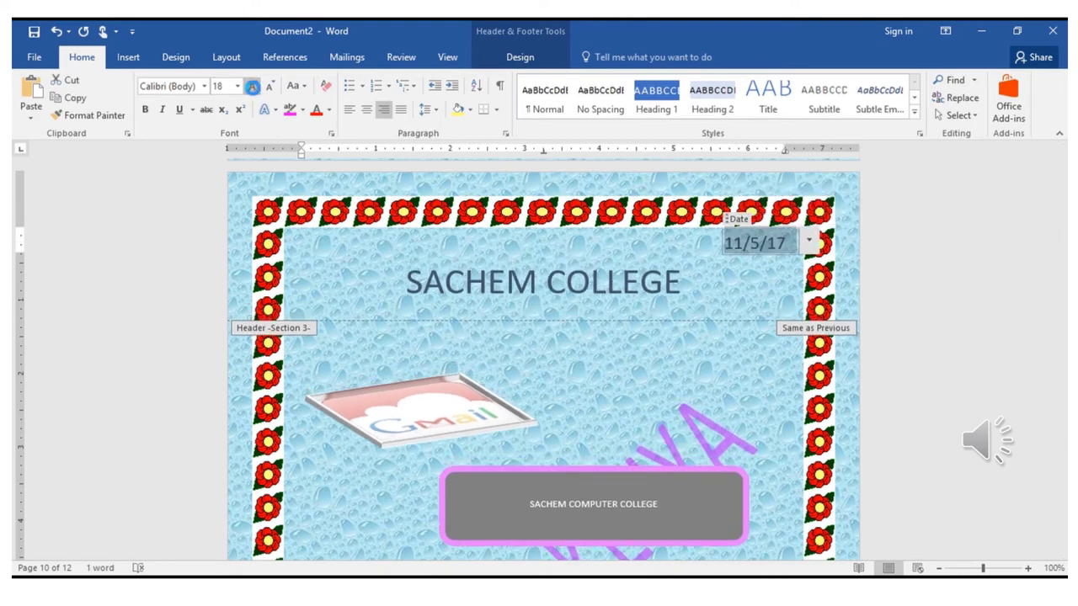
left_click(252, 86)
left_click(251, 87)
left_click(252, 87)
left_click(252, 87)
left_click(251, 86)
left_click(252, 86)
left_click(252, 87)
left_click(251, 86)
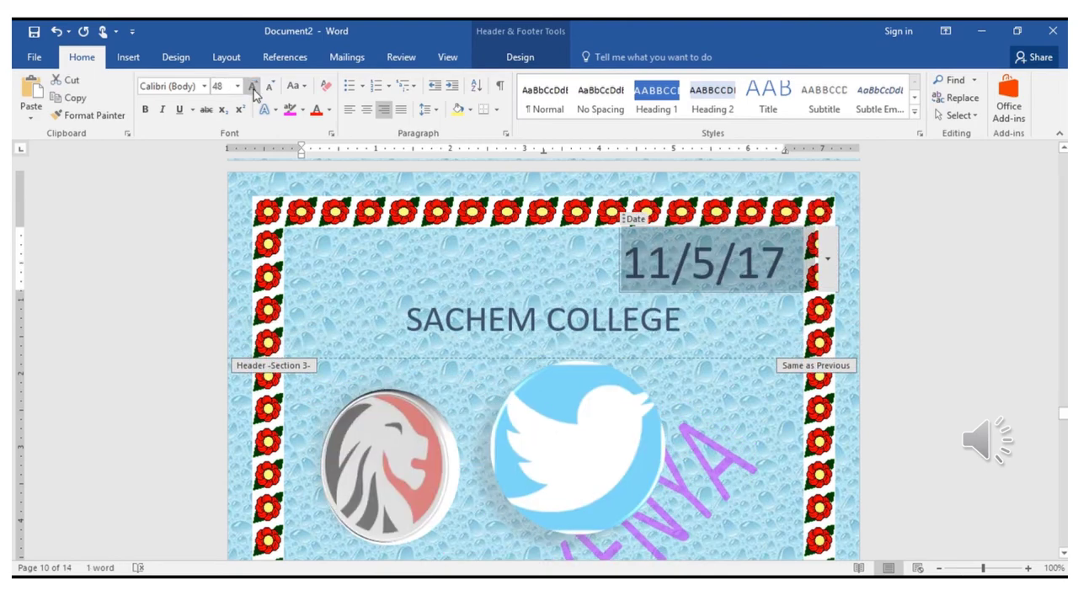
left_click(269, 87)
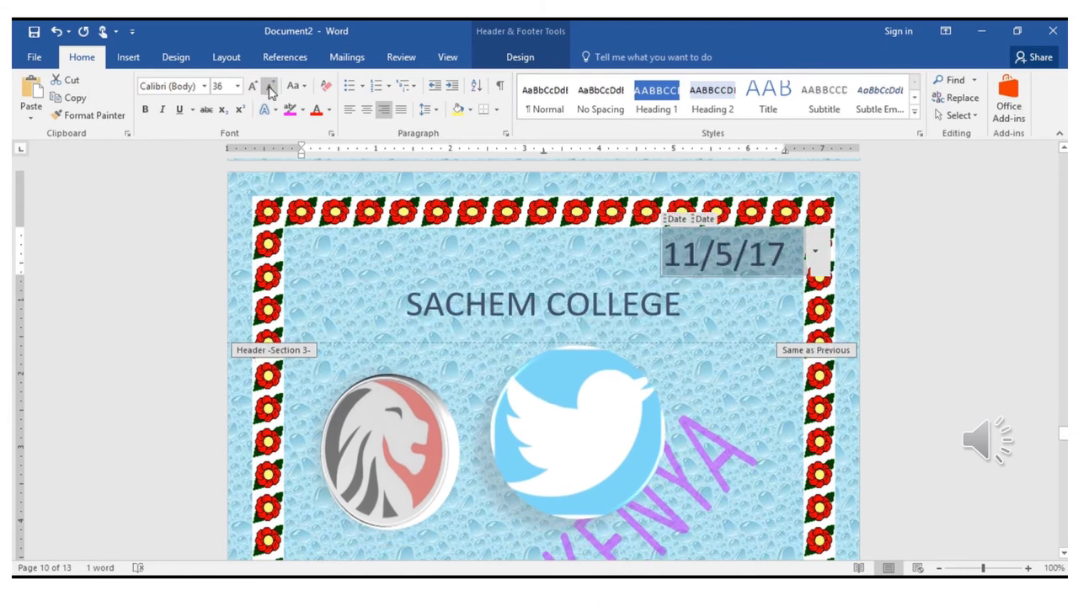
left_click(269, 86)
left_click(425, 245)
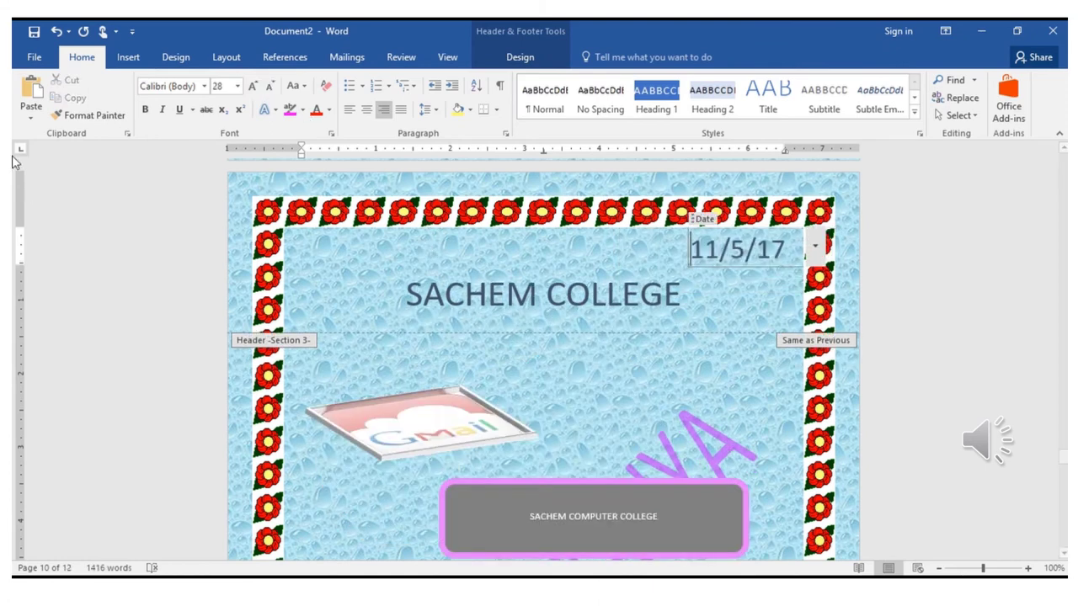
Step: Open the Insert tab's Footer gallery and browse the built-in footer designs
left_click(130, 57)
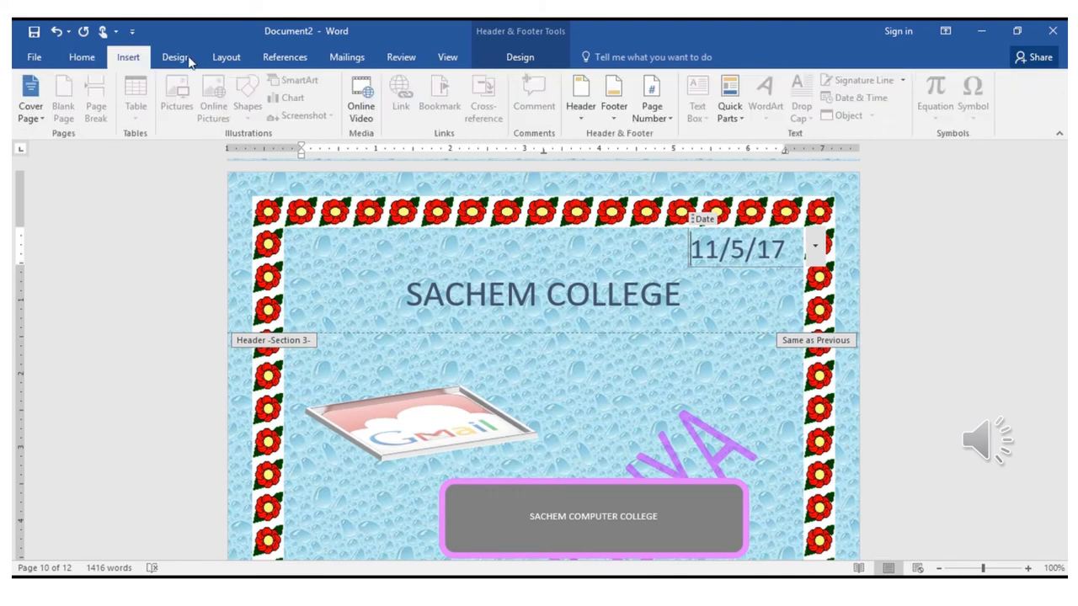
left_click(621, 118)
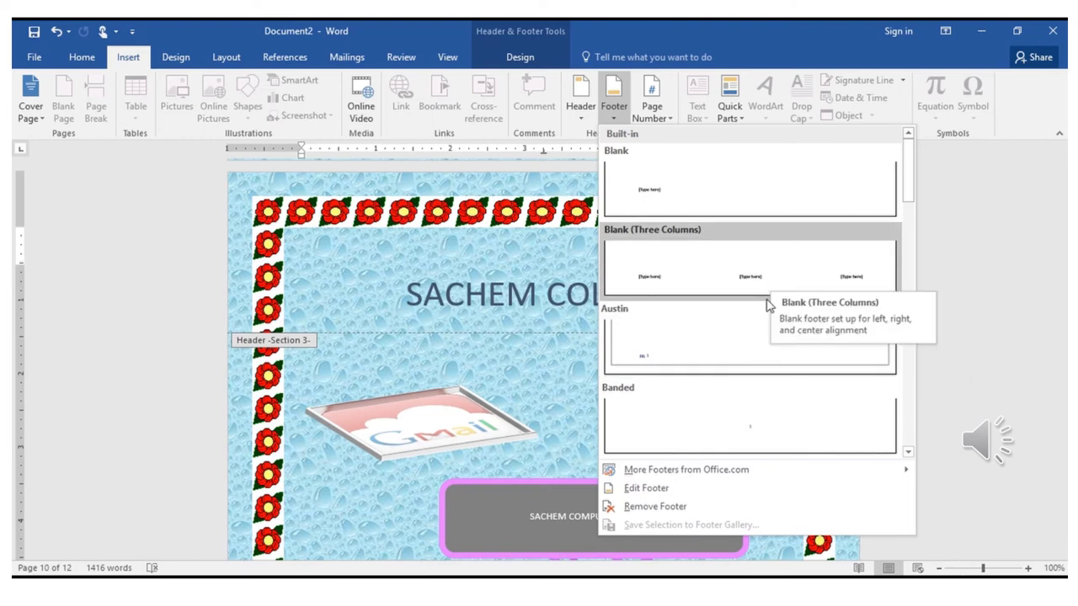
scroll(786, 382, "down", 5)
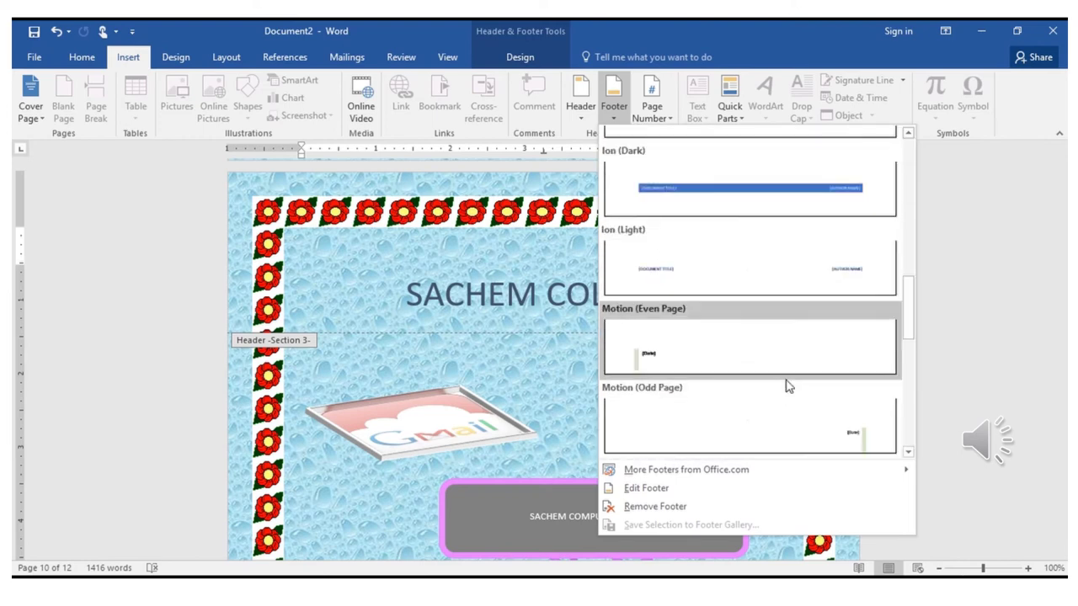
scroll(785, 376, "down", 4)
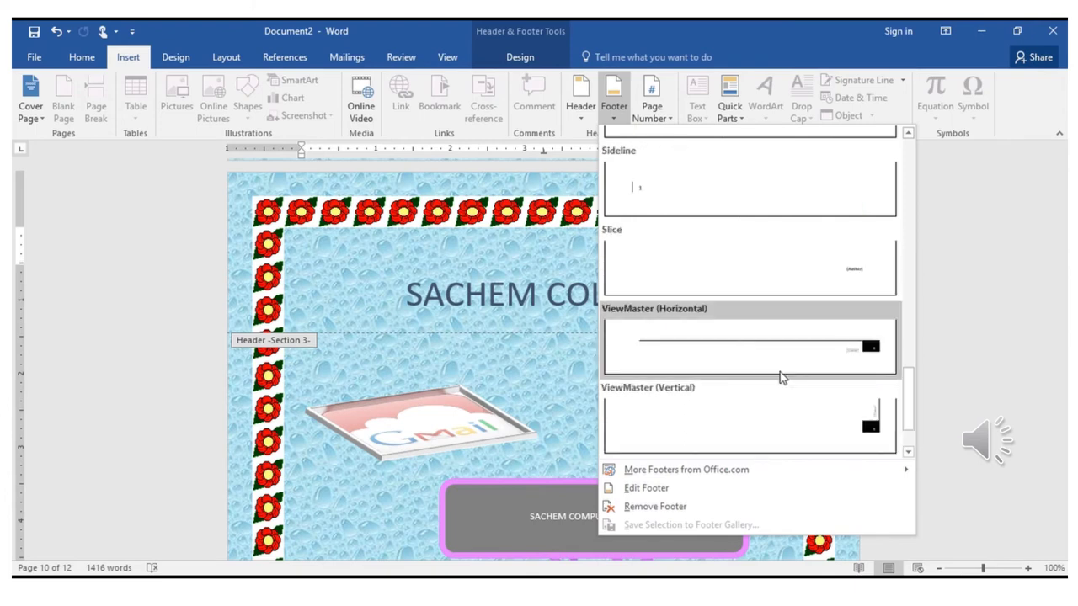
scroll(780, 378, "down", 1)
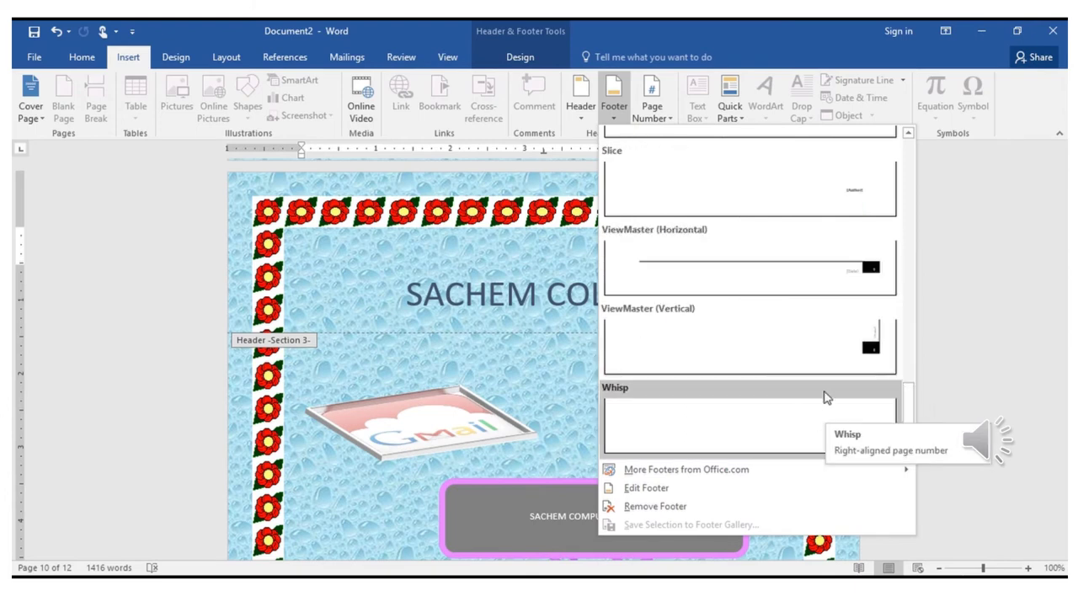
scroll(823, 392, "up", 3)
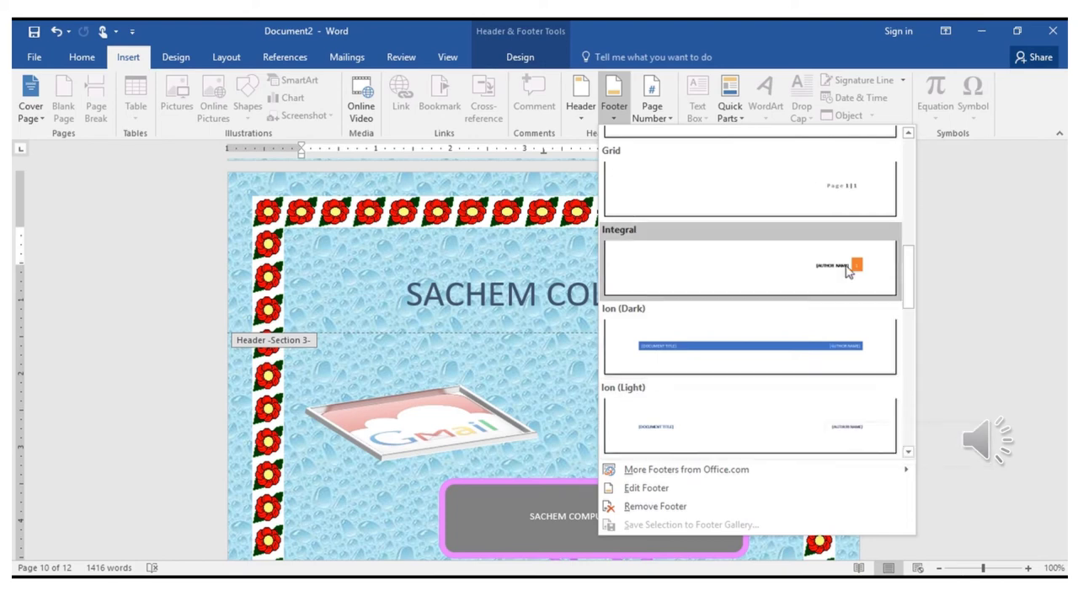
scroll(838, 268, "up", 3)
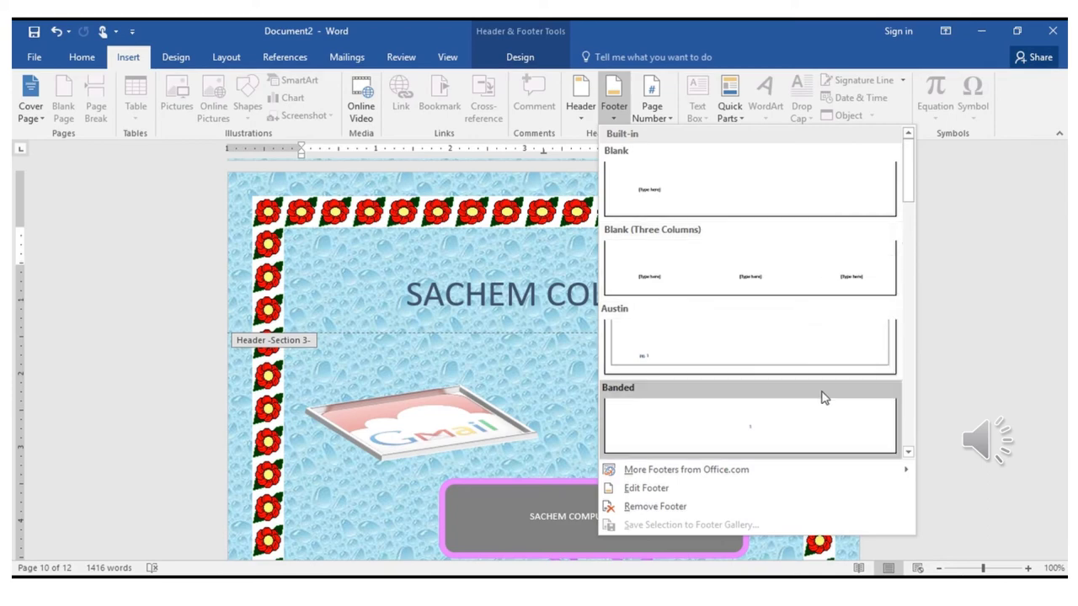
scroll(824, 396, "down", 3)
Step: Apply the Integral footer and enlarge its page number 9 to 48 pt
left_click(823, 352)
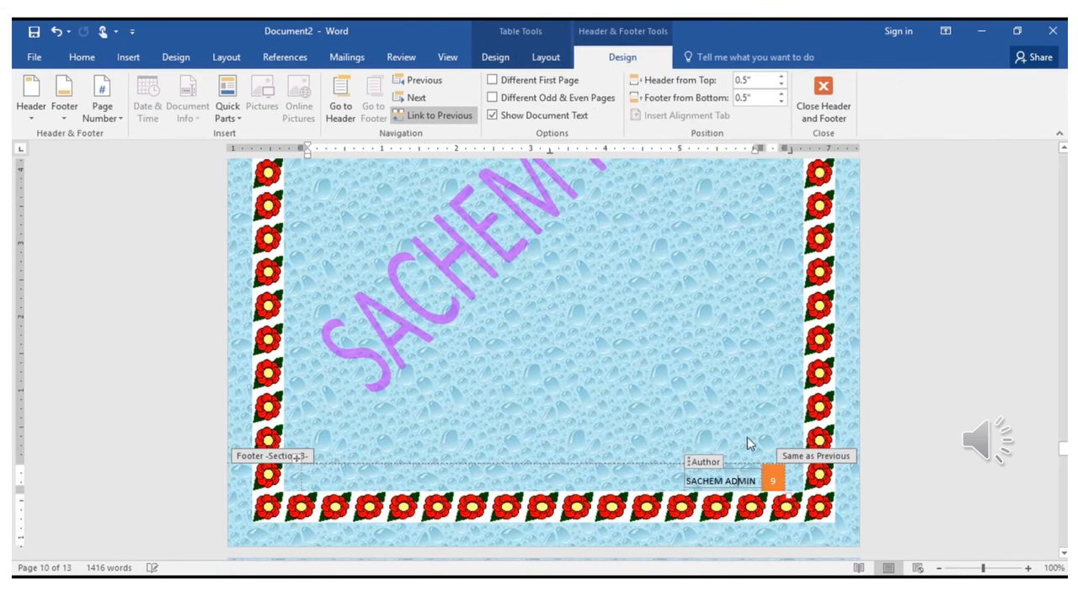
scroll(747, 437, "down", 3)
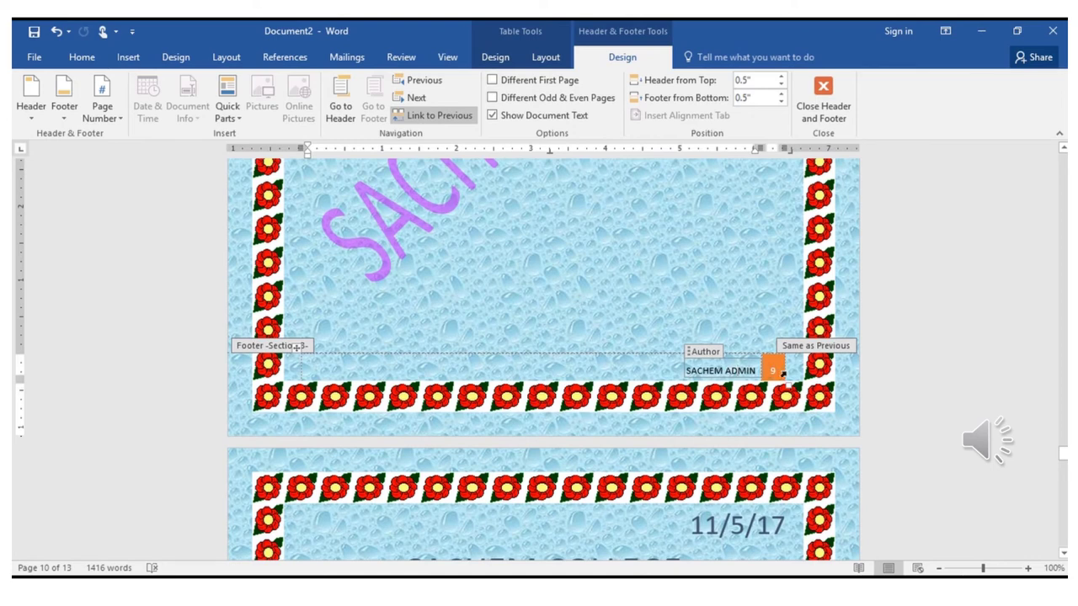
left_click(783, 373)
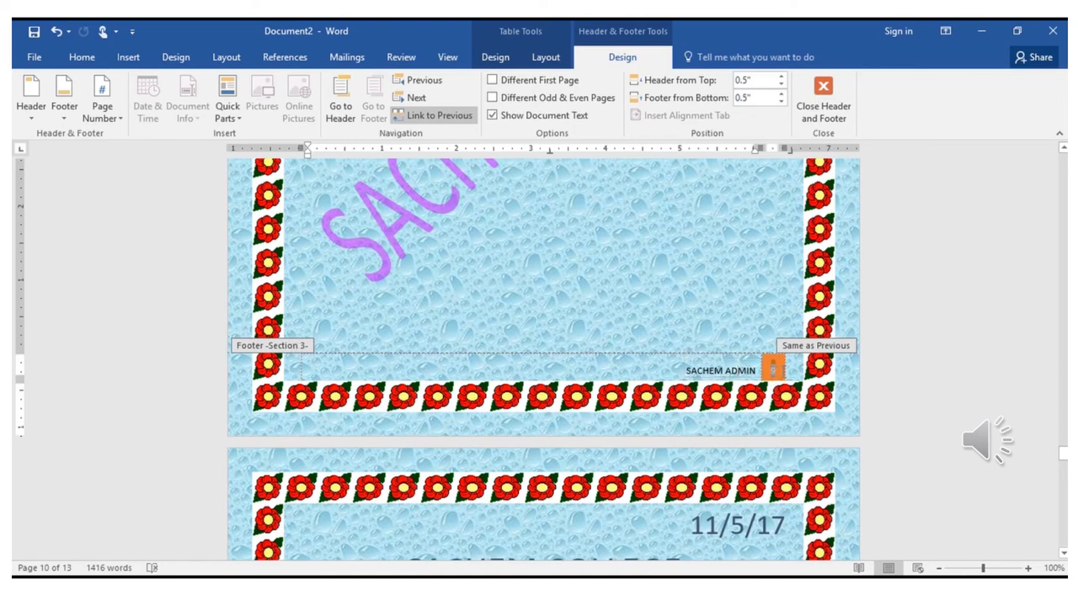
left_click(82, 60)
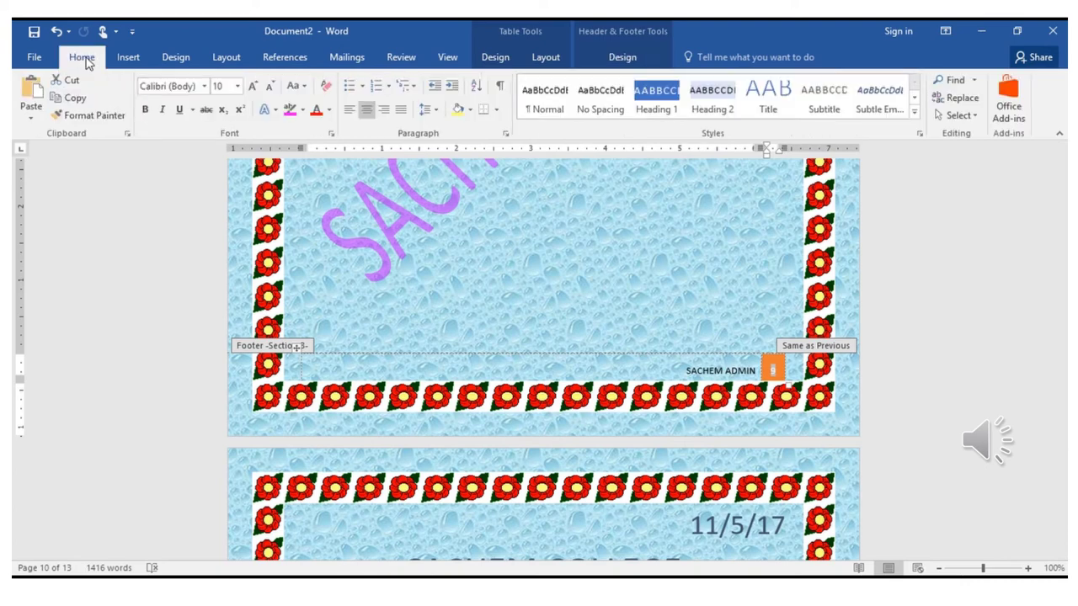
left_click(252, 86)
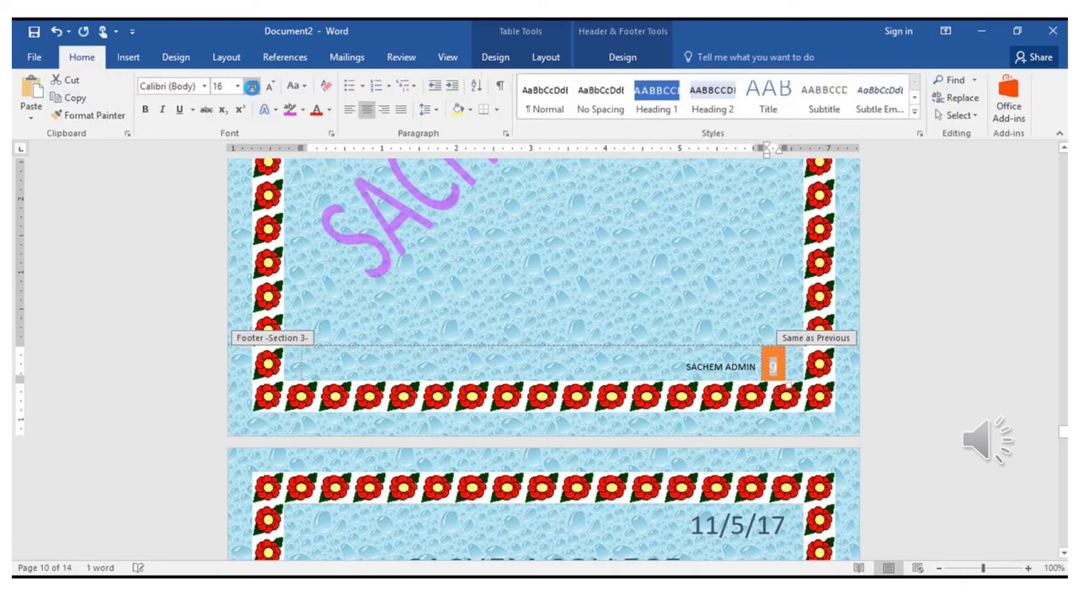
left_click(252, 87)
left_click(253, 87)
left_click(253, 86)
left_click(253, 87)
left_click(253, 87)
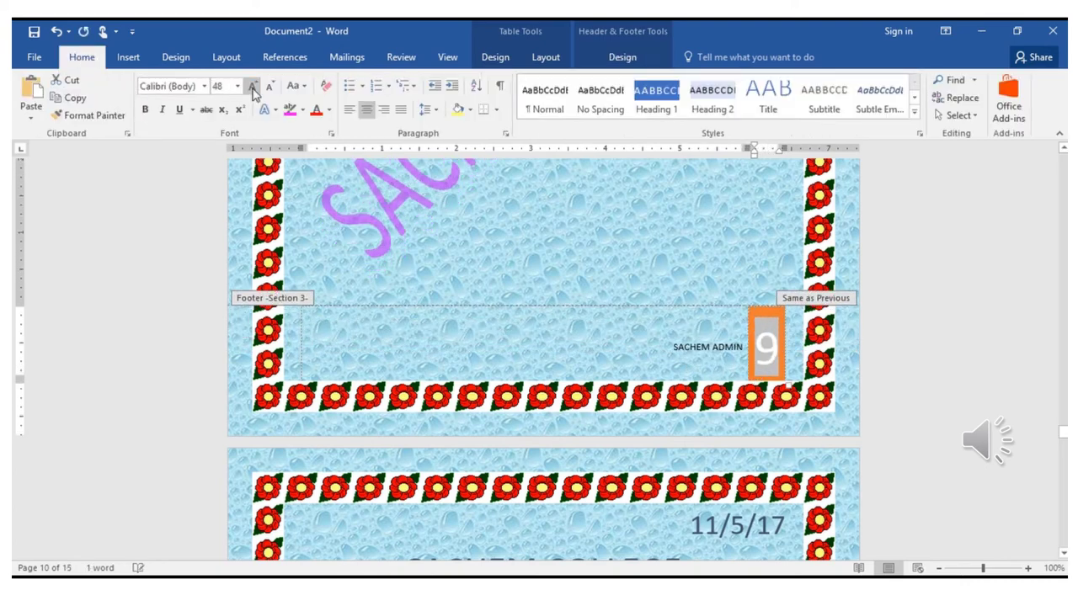
Step: Select the footer author text and enlarge it to 26 pt
left_click(710, 348)
left_click(709, 348)
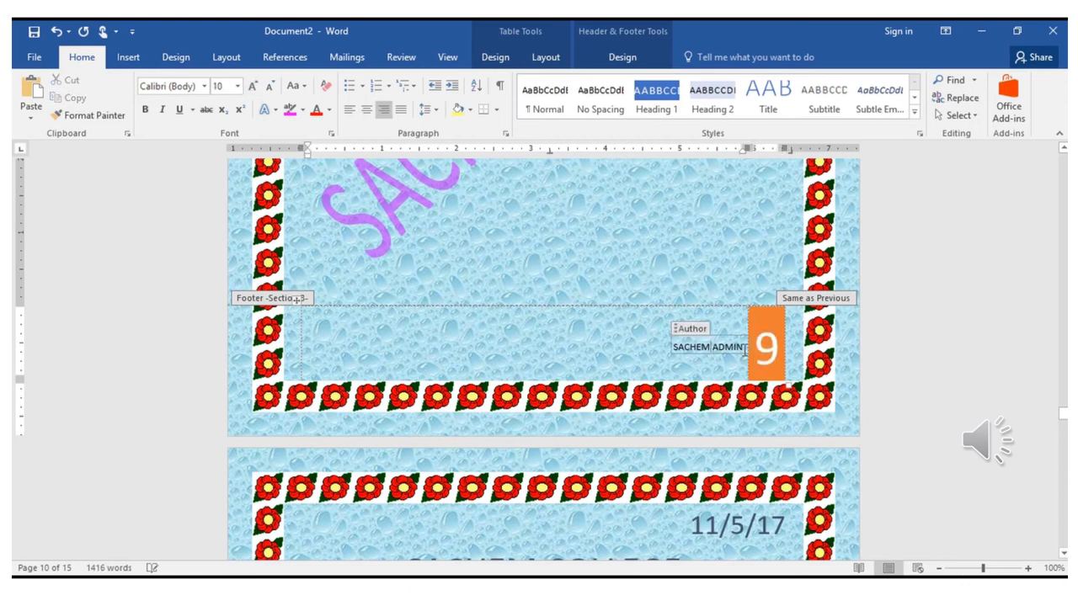
left_click_drag(744, 351, 717, 354)
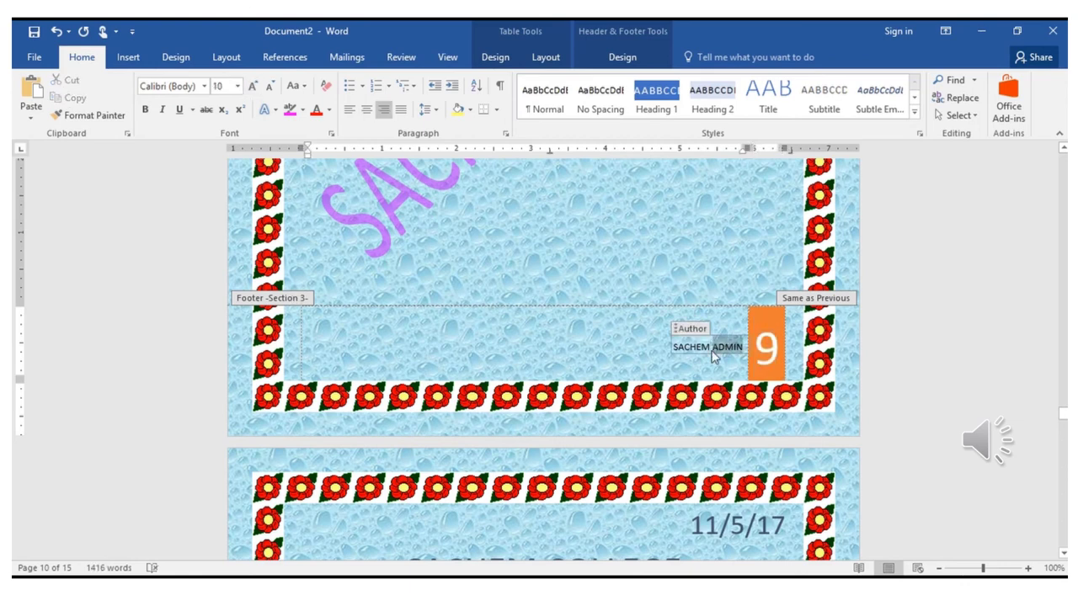
key("Right")
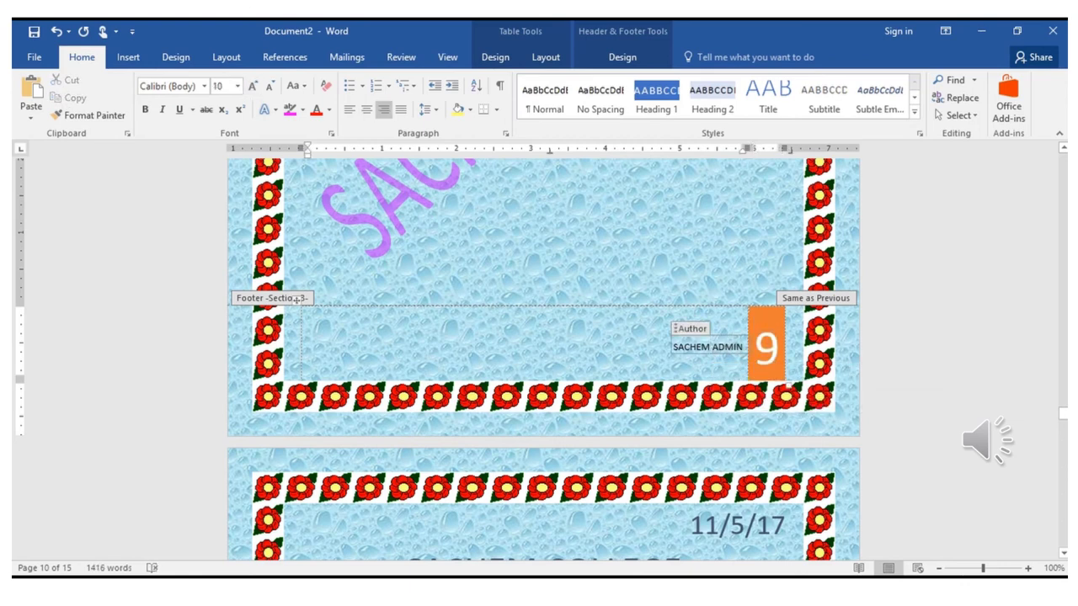
key("shift+Left")
key("shift+Left")
key("shift+Left")
key("shift+Left")
key("shift+Left")
key("shift+Left")
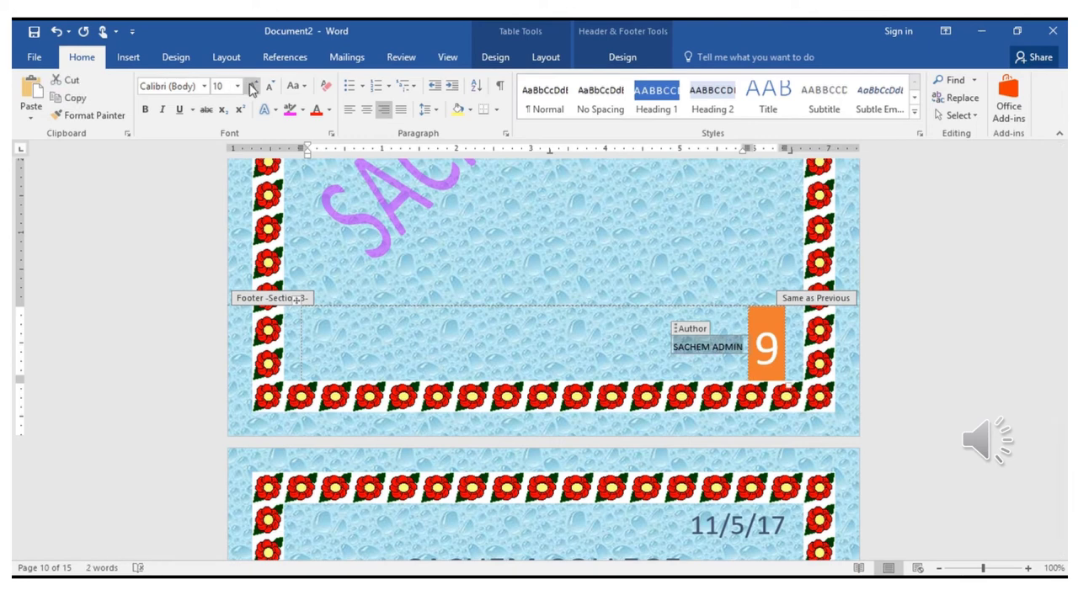
left_click(251, 88)
double_click(250, 87)
double_click(250, 85)
double_click(249, 85)
left_click(250, 85)
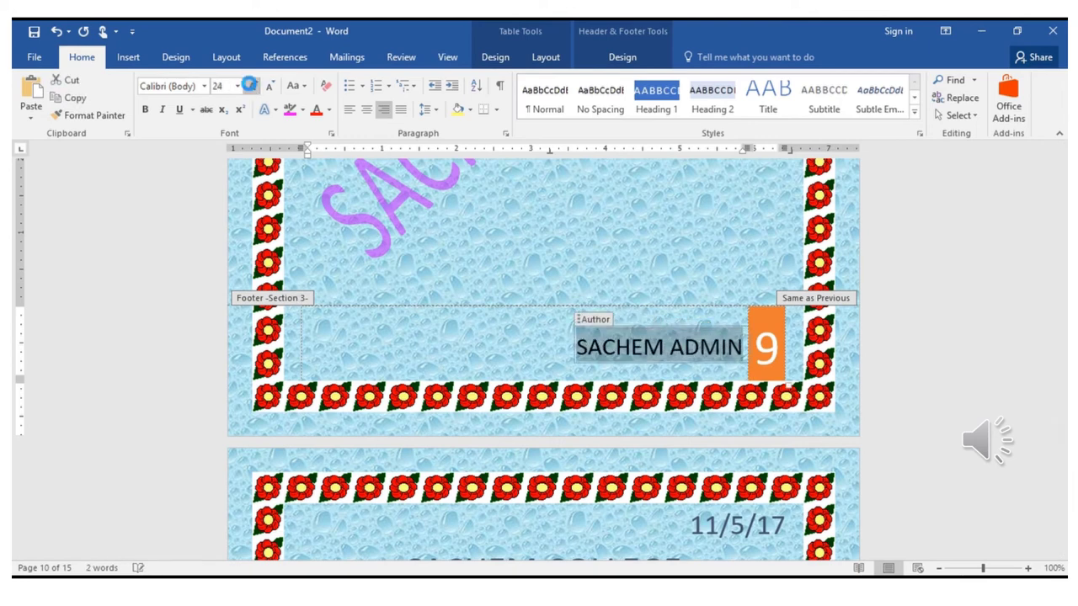
left_click(251, 87)
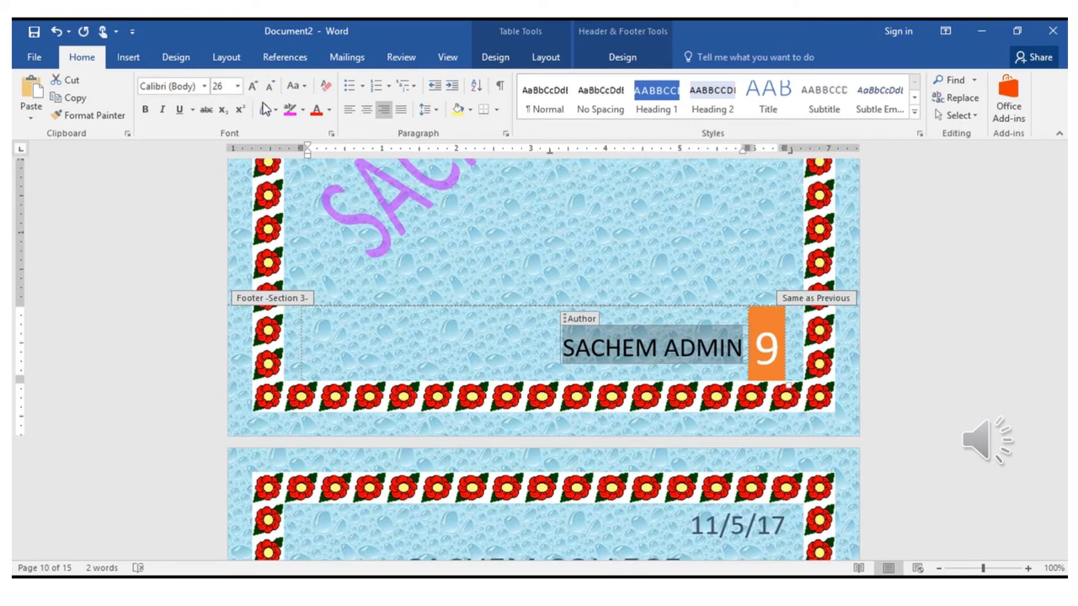
Step: Highlight the footer text magenta, switch the highlight colour to green, and select the whole footer line
left_click(290, 112)
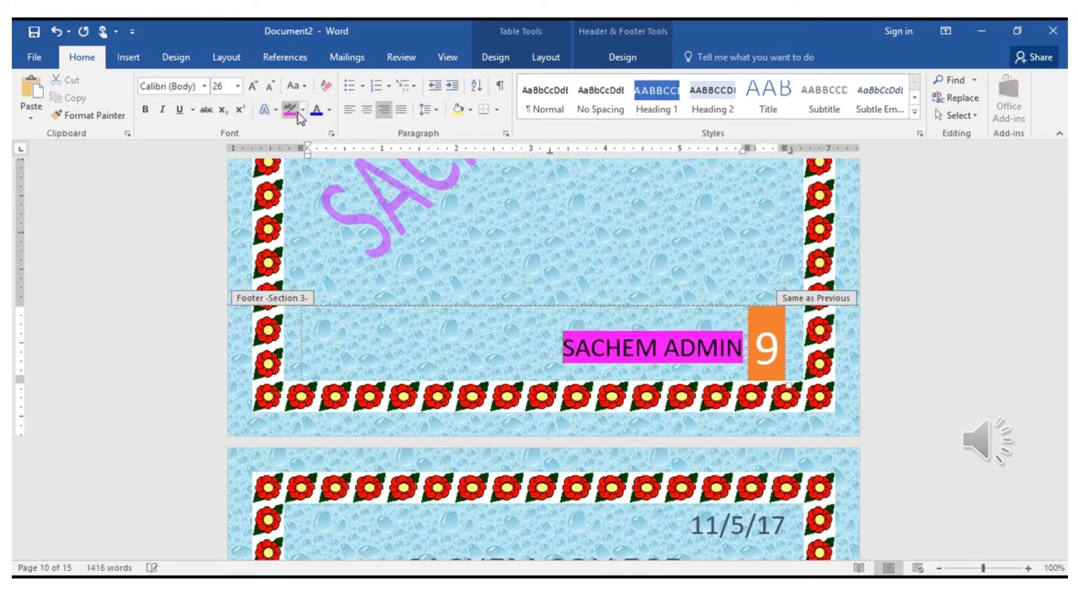
left_click(301, 112)
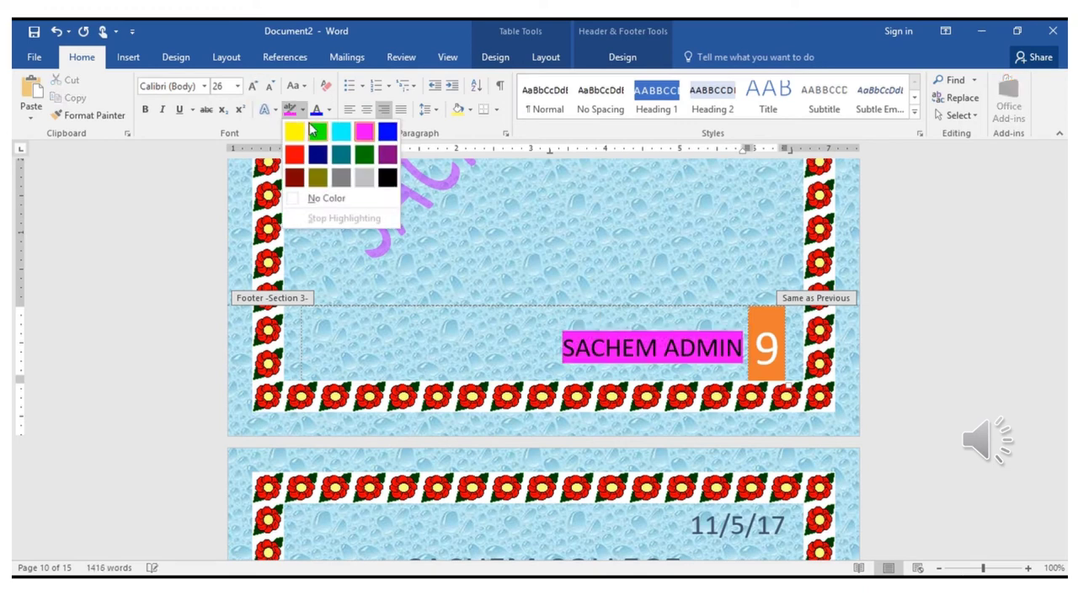
left_click(316, 133)
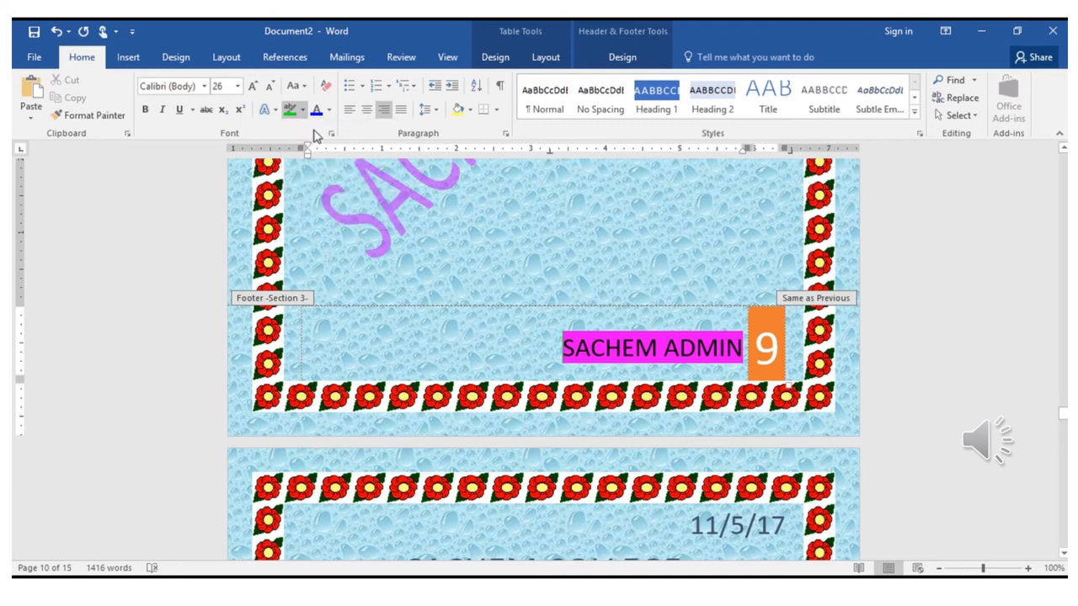
left_click(652, 341)
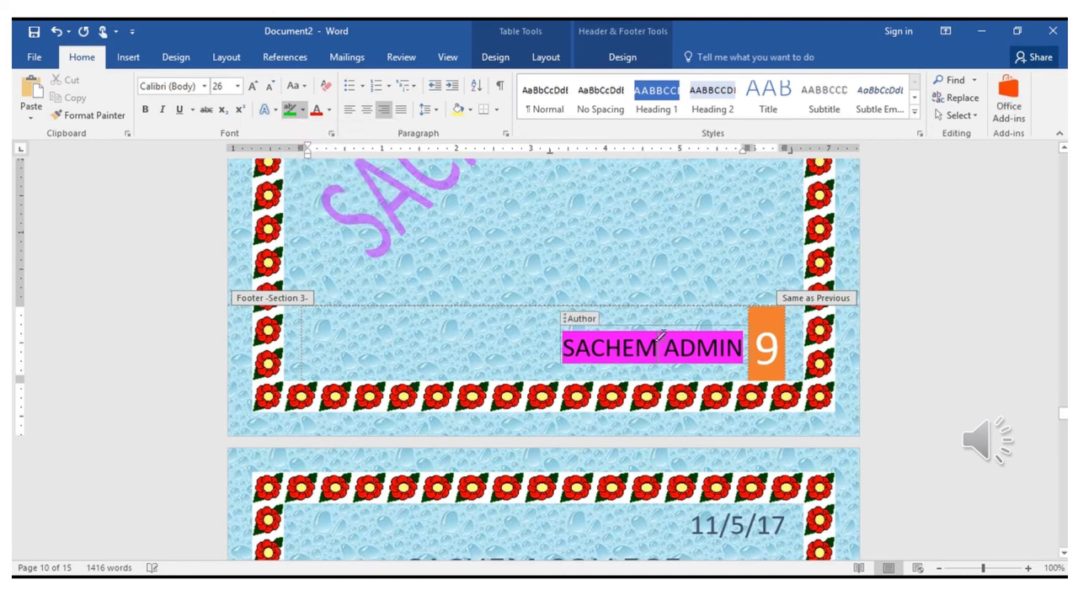
mouse_move(562, 346)
left_mouse_down()
mouse_move(773, 358)
mouse_move(743, 354)
left_mouse_up()
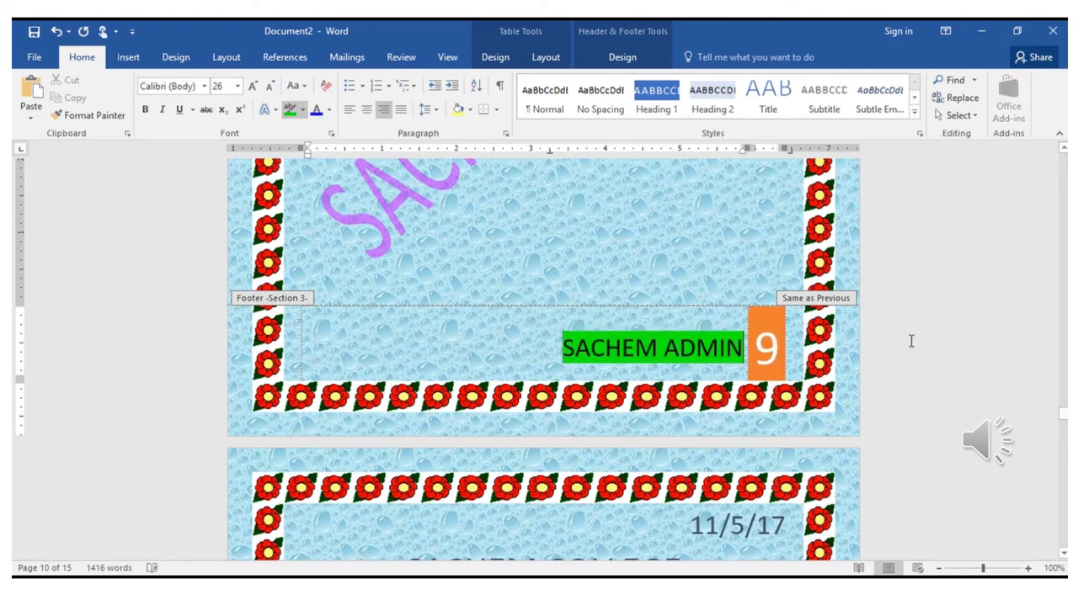
Step: Scroll down to page 14 and bring up the Insert commands
scroll(666, 293, "down", 4)
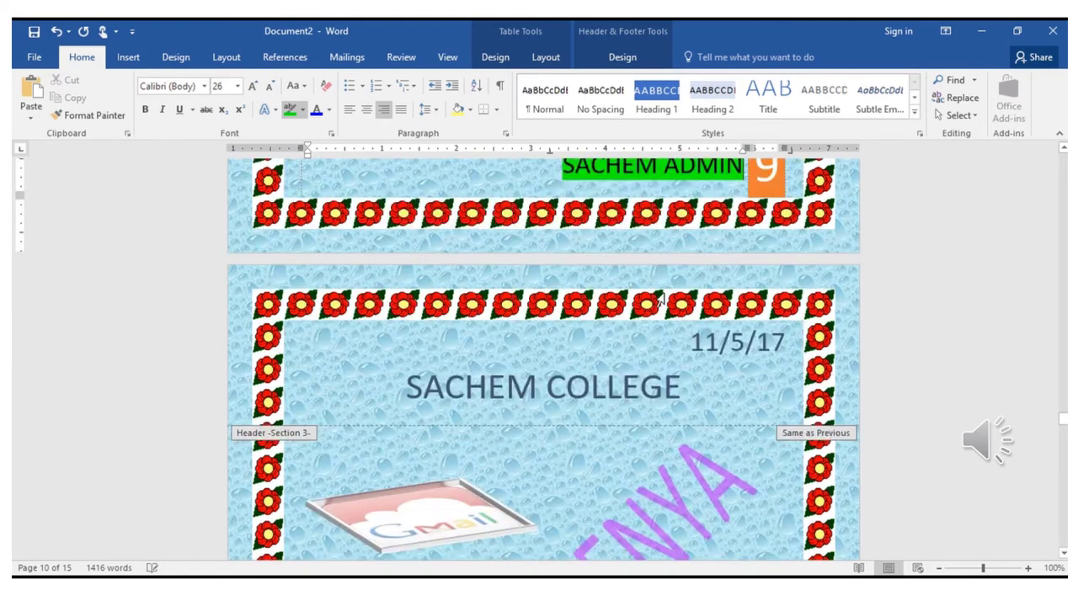
scroll(665, 295, "down", 5)
scroll(665, 297, "down", 3)
scroll(665, 298, "up", 6)
scroll(665, 301, "up", 3)
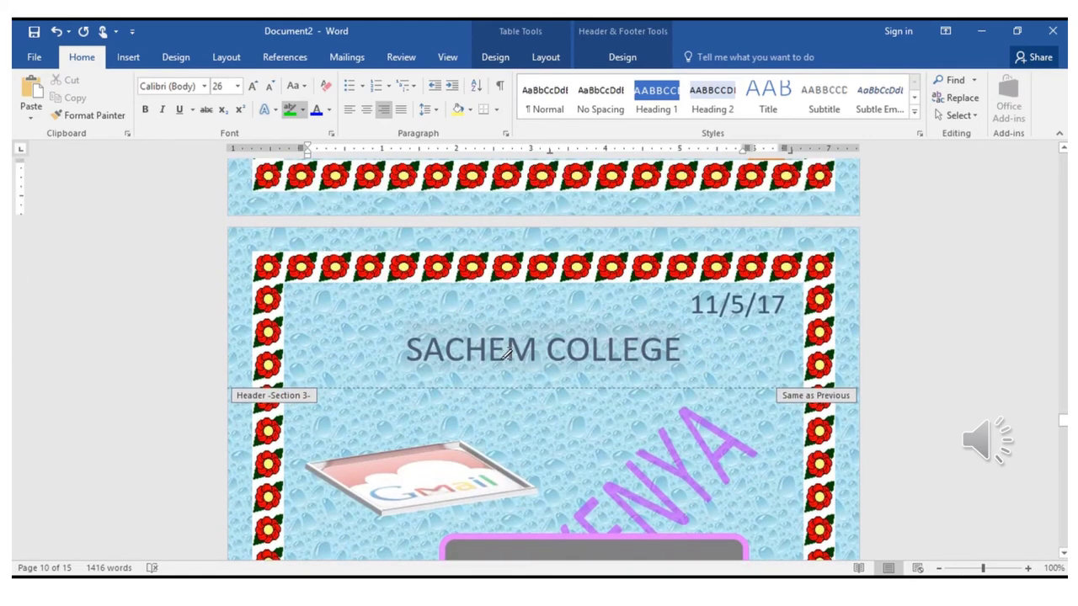
scroll(614, 341, "down", 5)
scroll(615, 347, "down", 5)
scroll(615, 346, "down", 8)
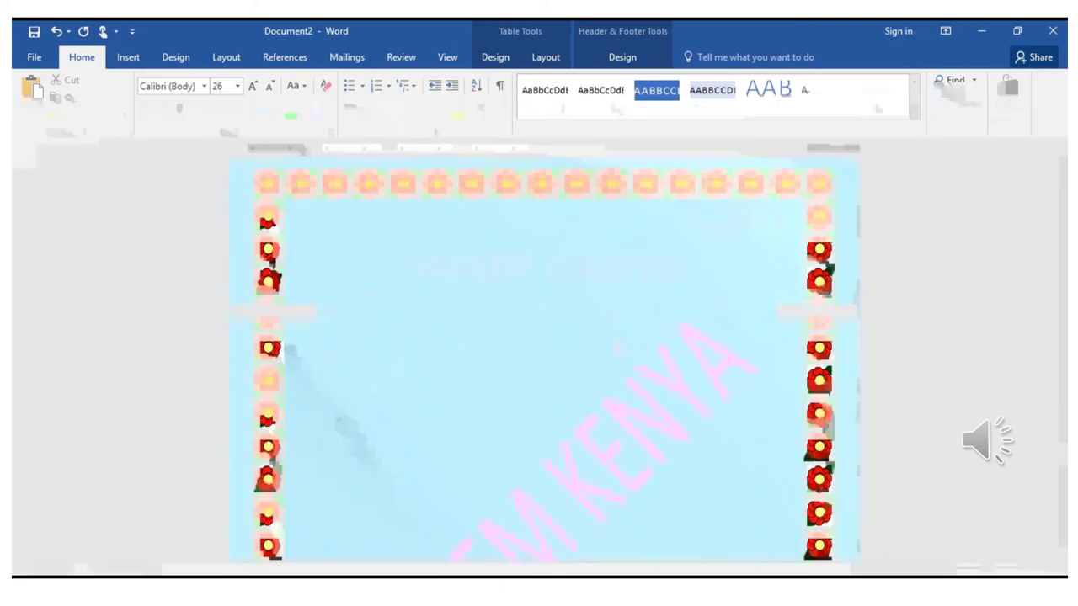
scroll(614, 345, "down", 2)
scroll(613, 343, "down", 10)
scroll(612, 341, "down", 4)
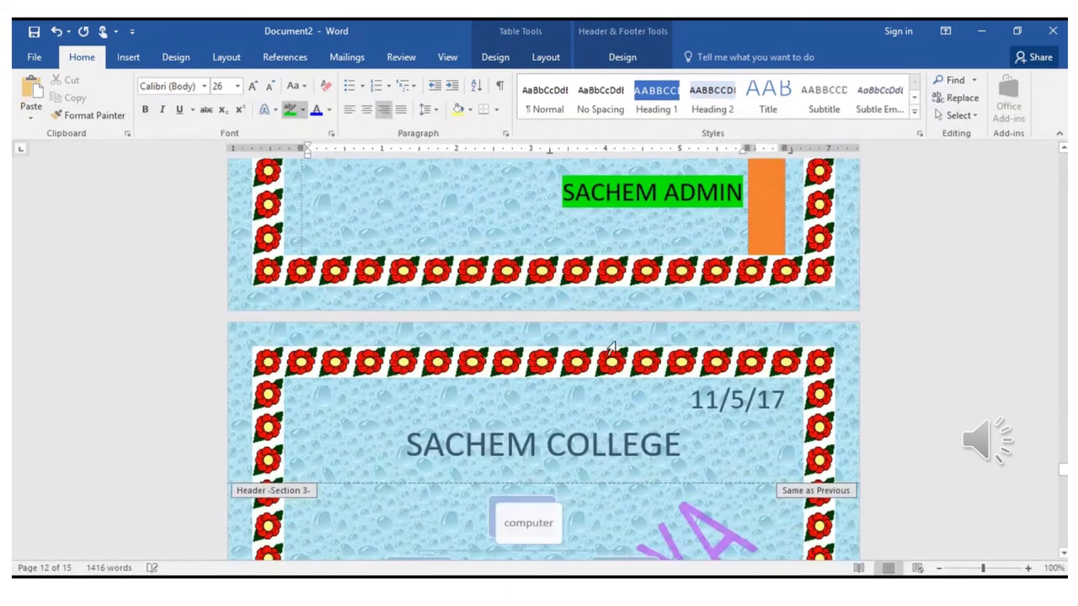
scroll(612, 341, "down", 4)
scroll(612, 341, "up", 9)
scroll(612, 341, "down", 2)
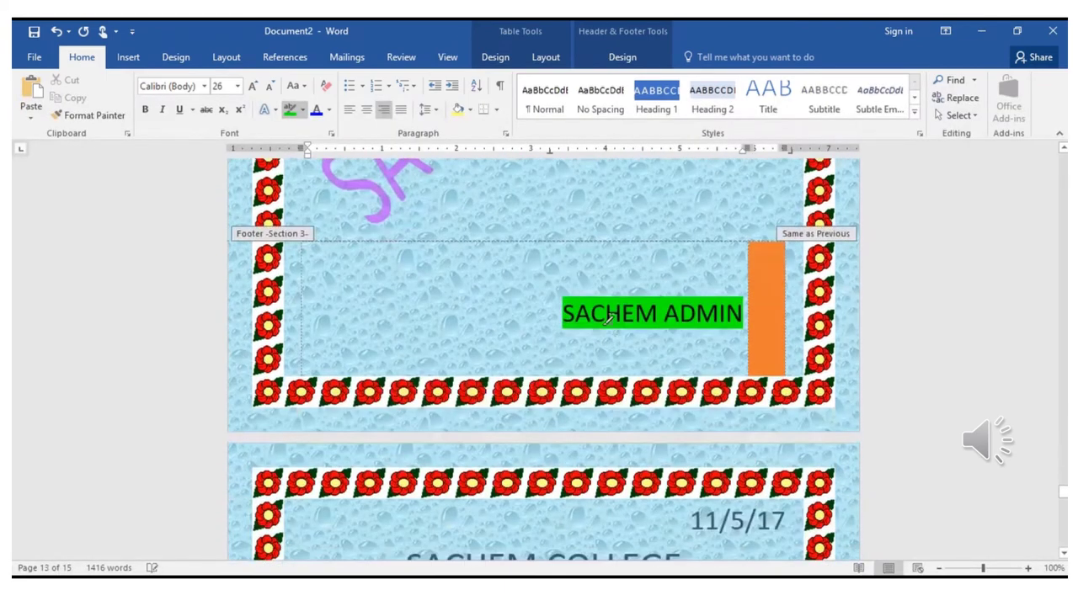
left_click(128, 58)
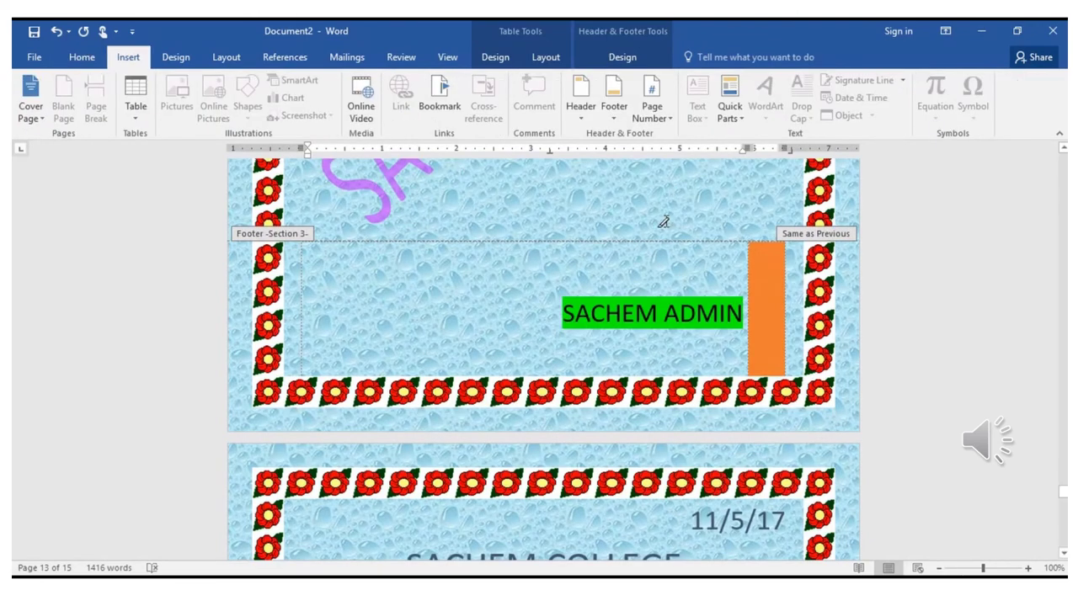
scroll(661, 222, "down", 5)
scroll(609, 223, "down", 5)
Step: Close header and footer editing to return to page 14's body with its SACHEM KENYA watermark
left_click(554, 210)
scroll(471, 235, "up", 3)
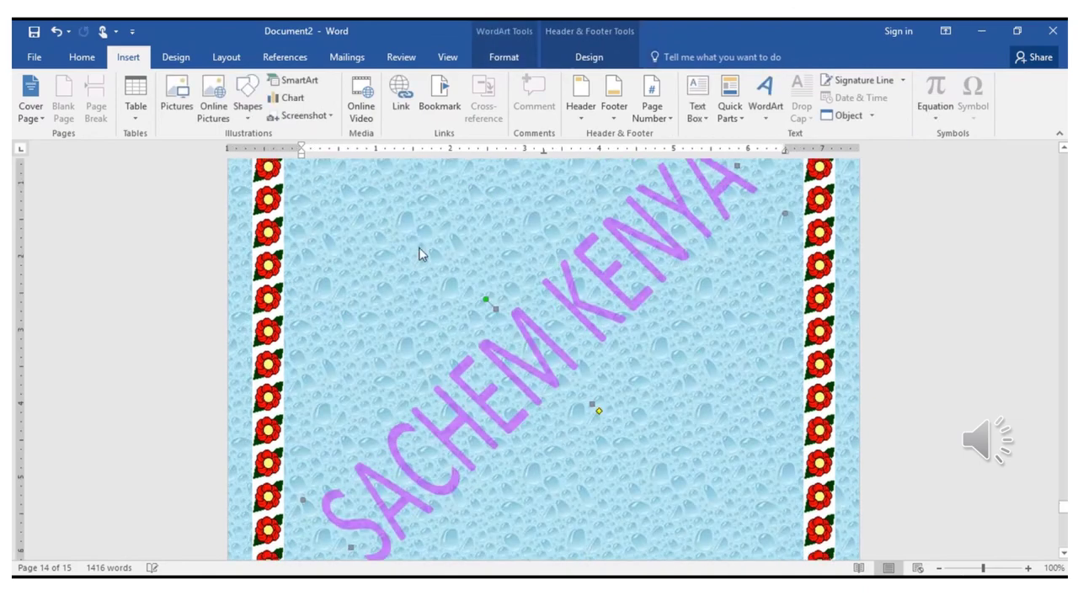
scroll(384, 244, "up", 1)
scroll(346, 248, "up", 3)
double_click(333, 270)
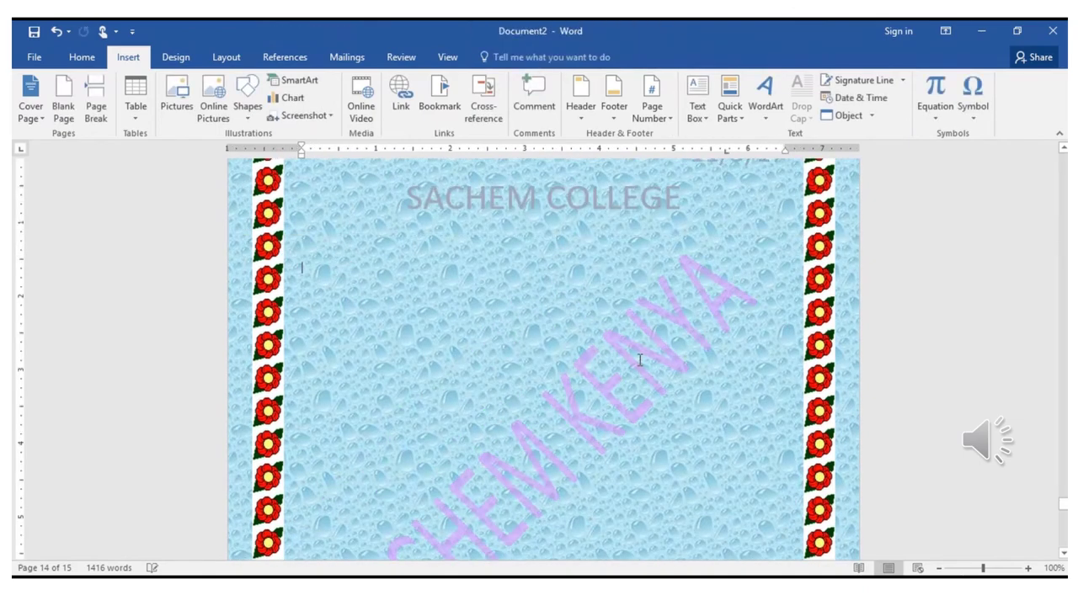
scroll(606, 363, "down", 3)
scroll(565, 369, "up", 1)
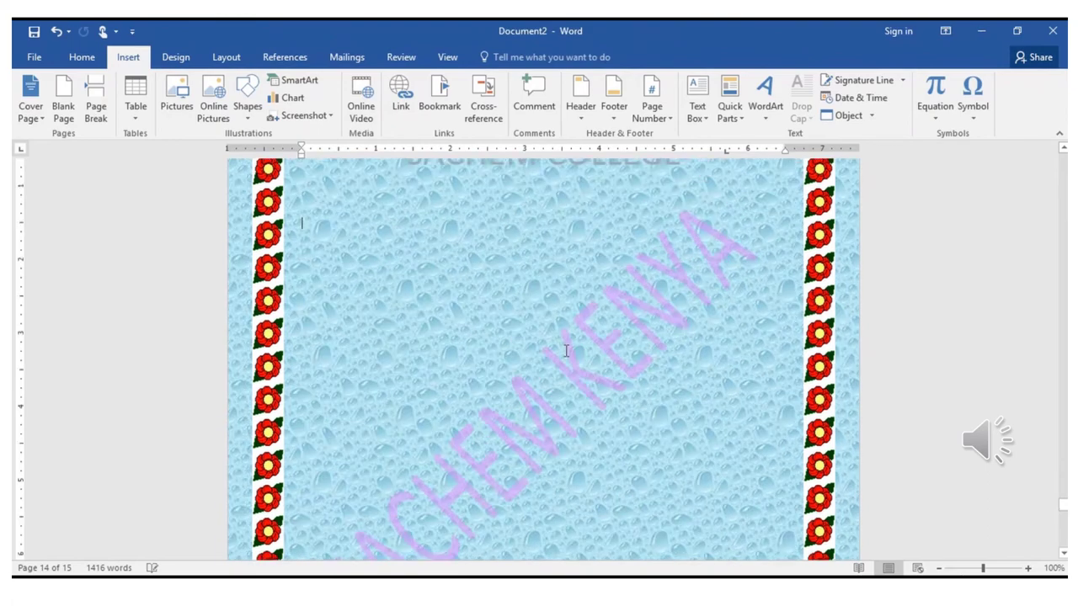
scroll(566, 353, "up", 1)
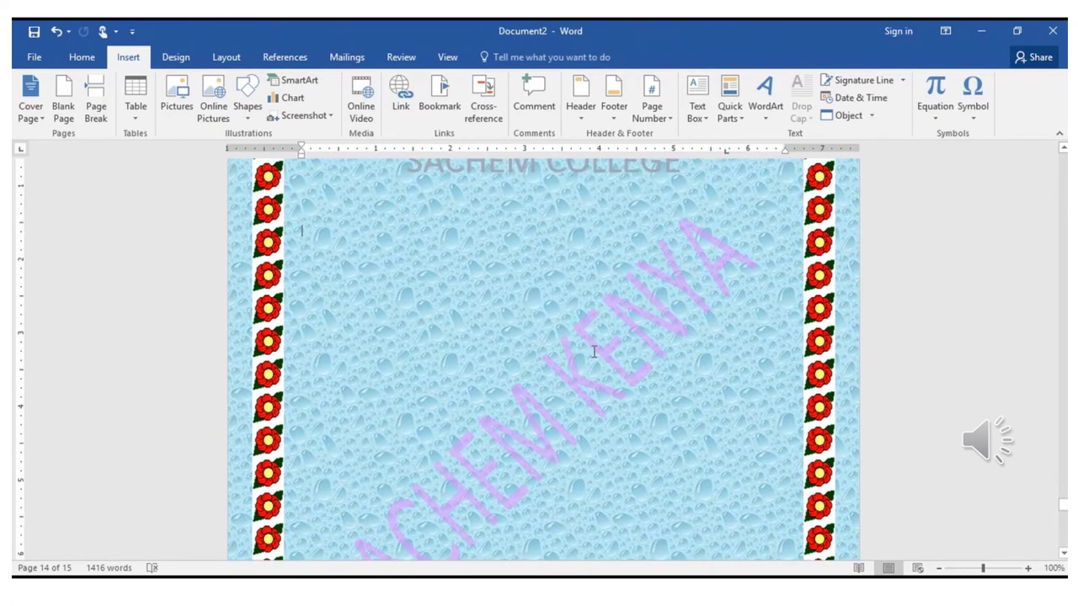
Step: Insert the built-in Fourier Series equation and add ÷ and ∓ symbols before f(x)
left_click(936, 123)
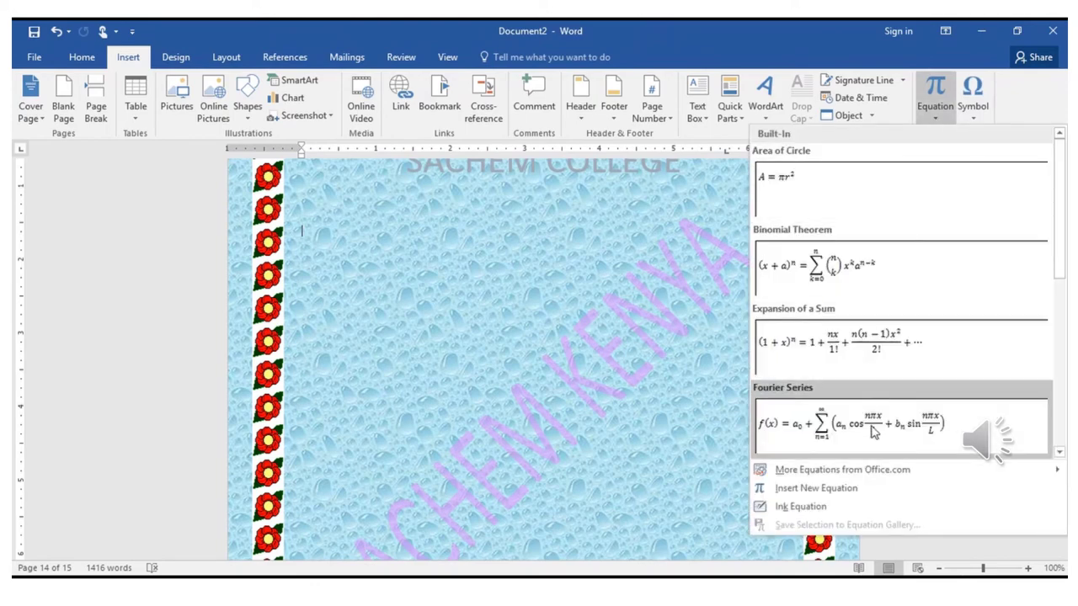
left_click(873, 431)
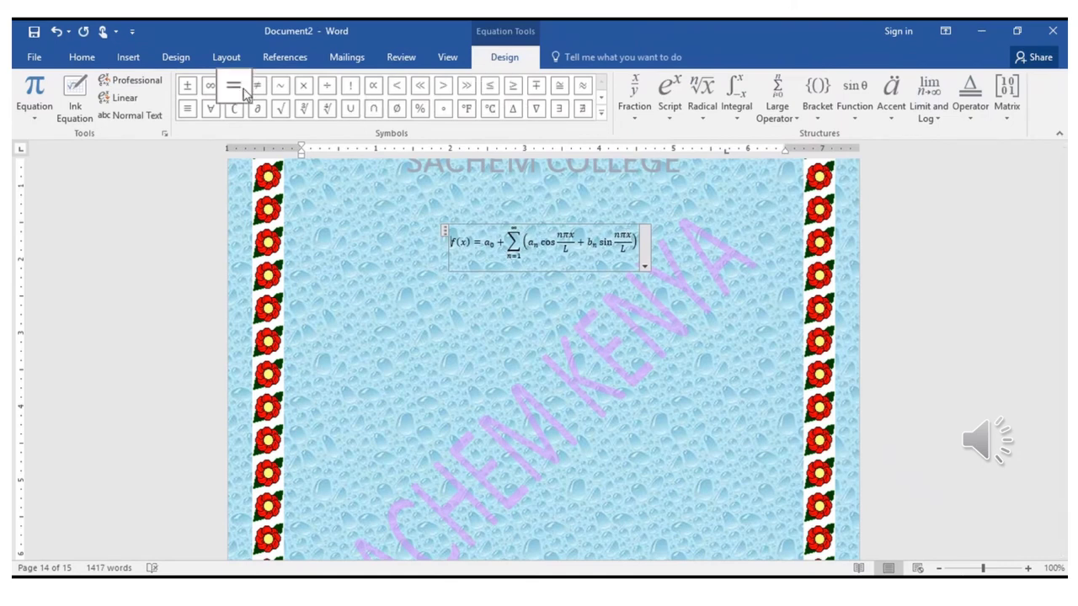
left_click(327, 87)
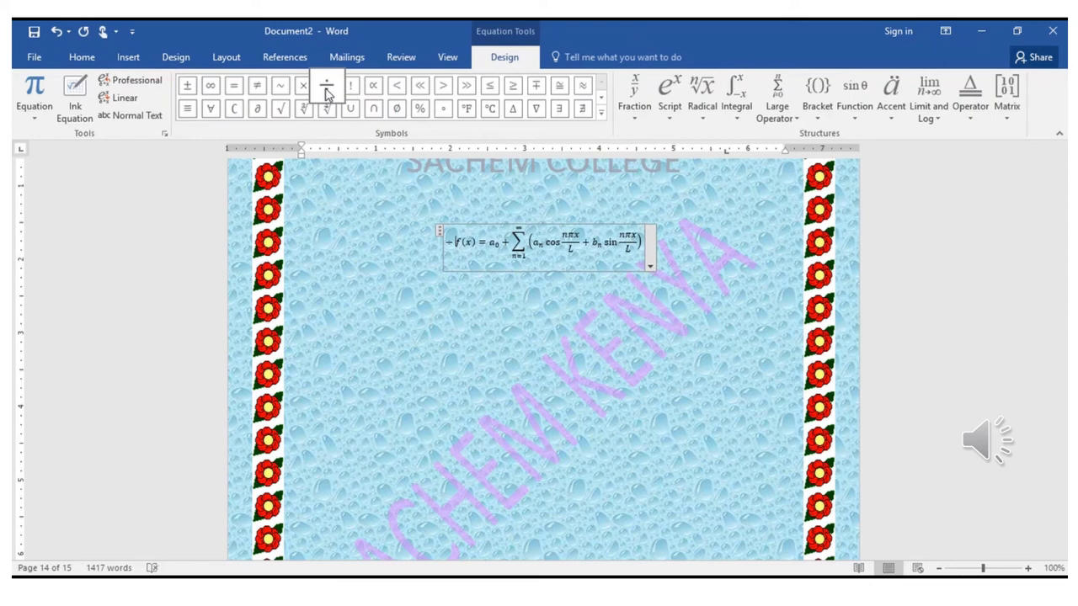
left_click(536, 87)
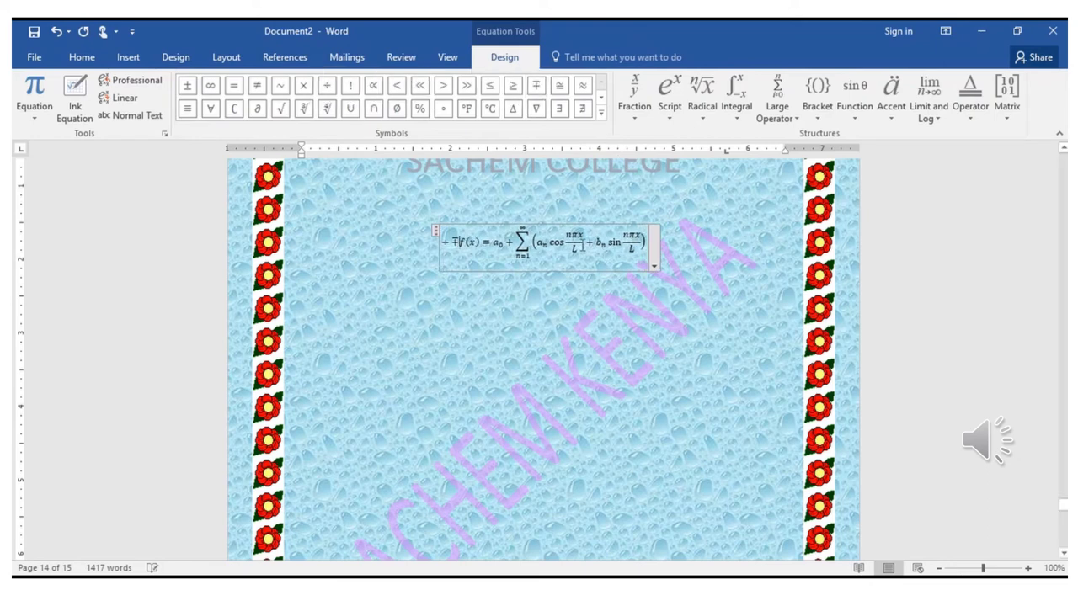
left_click(576, 232)
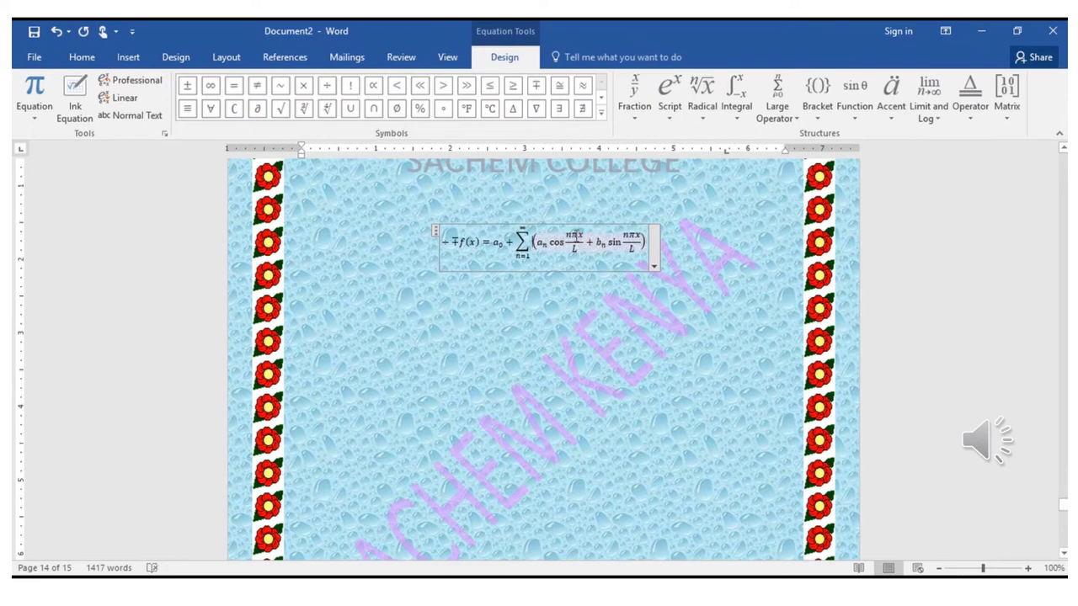
Step: Insert the quadratic formula into the cos term and an empty square bracket into the sin term
left_click(708, 93)
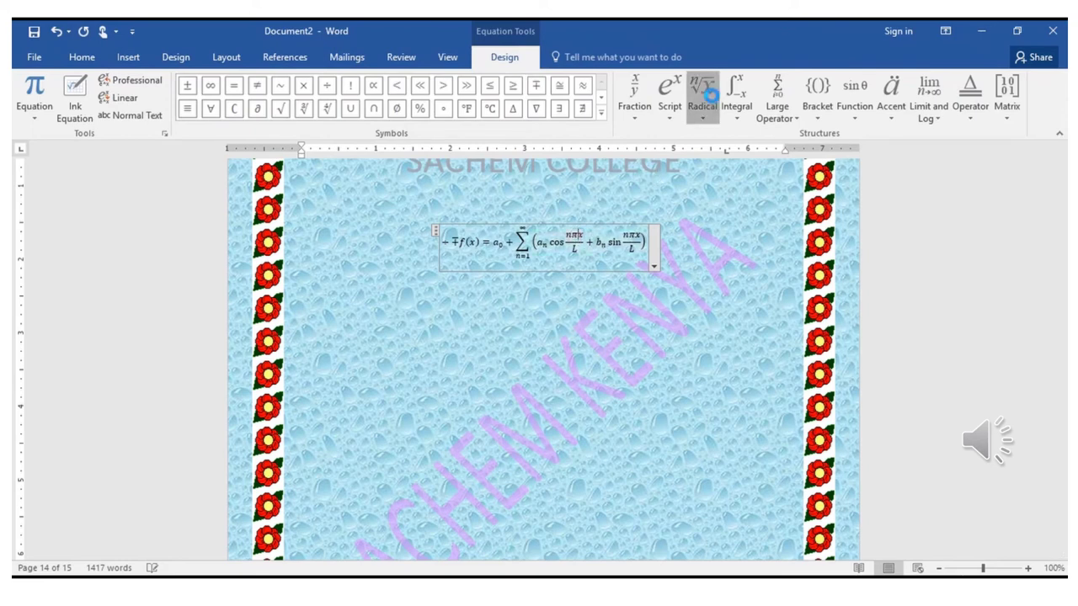
left_click(767, 269)
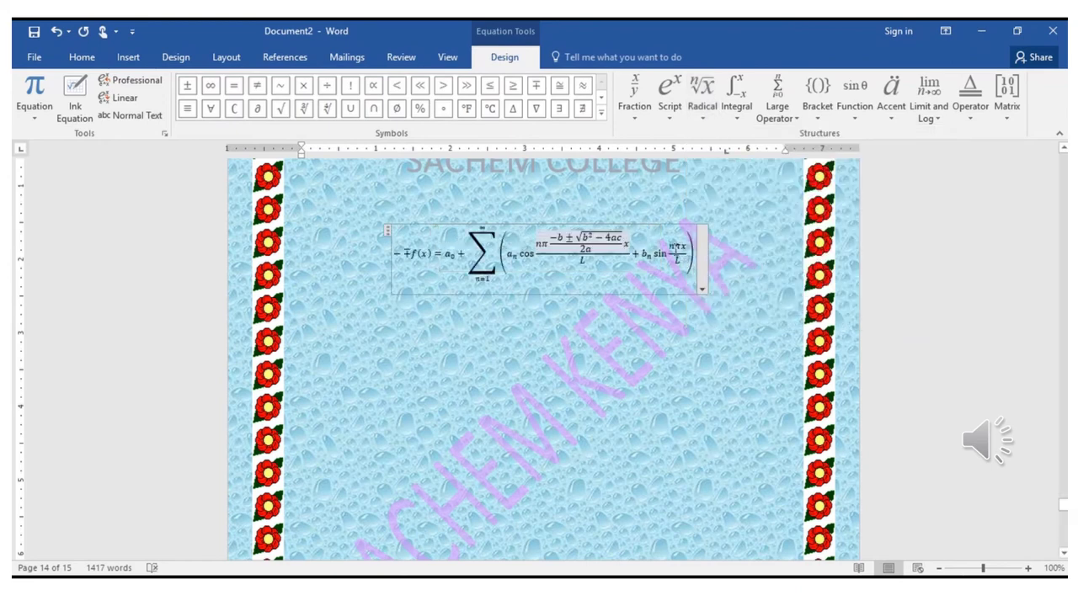
left_click(676, 248)
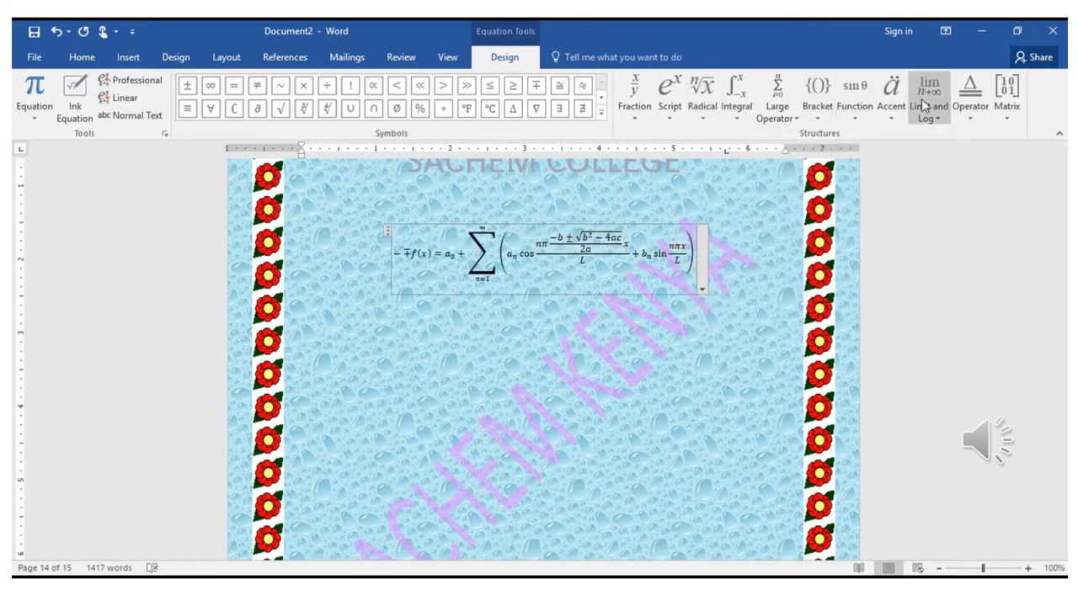
left_click(821, 89)
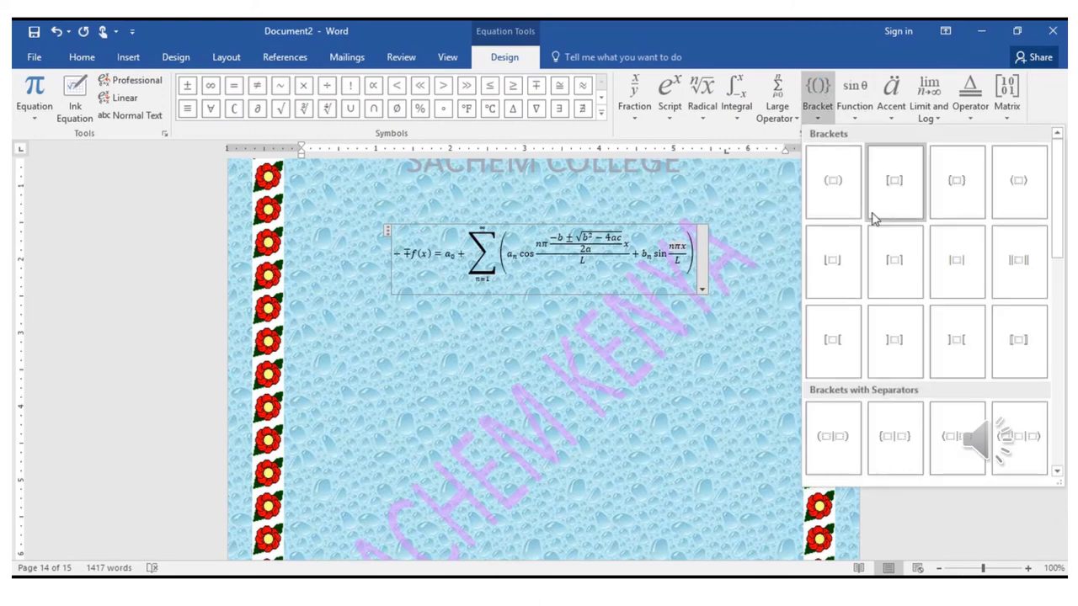
left_click(892, 258)
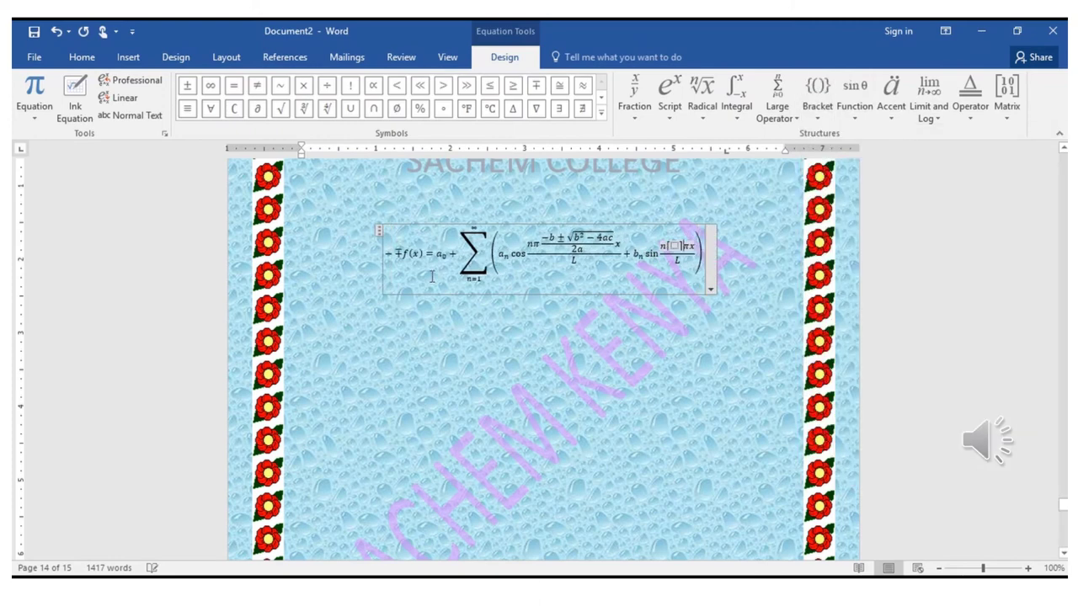
Step: Fill the sin-term square bracket with 56 and change -b to -5b
left_click(673, 245)
type("56")
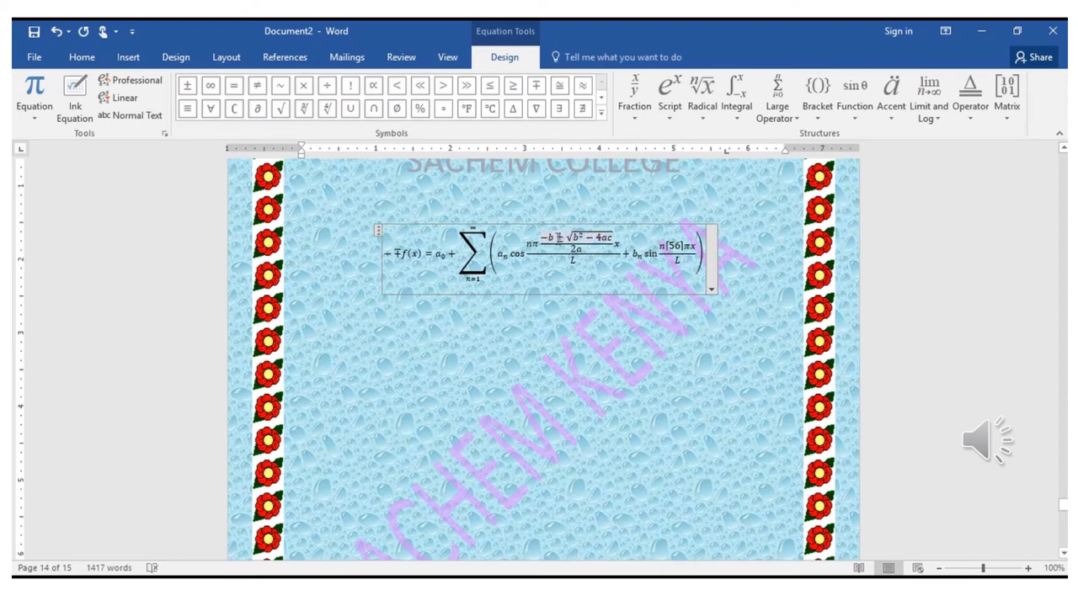
type("5")
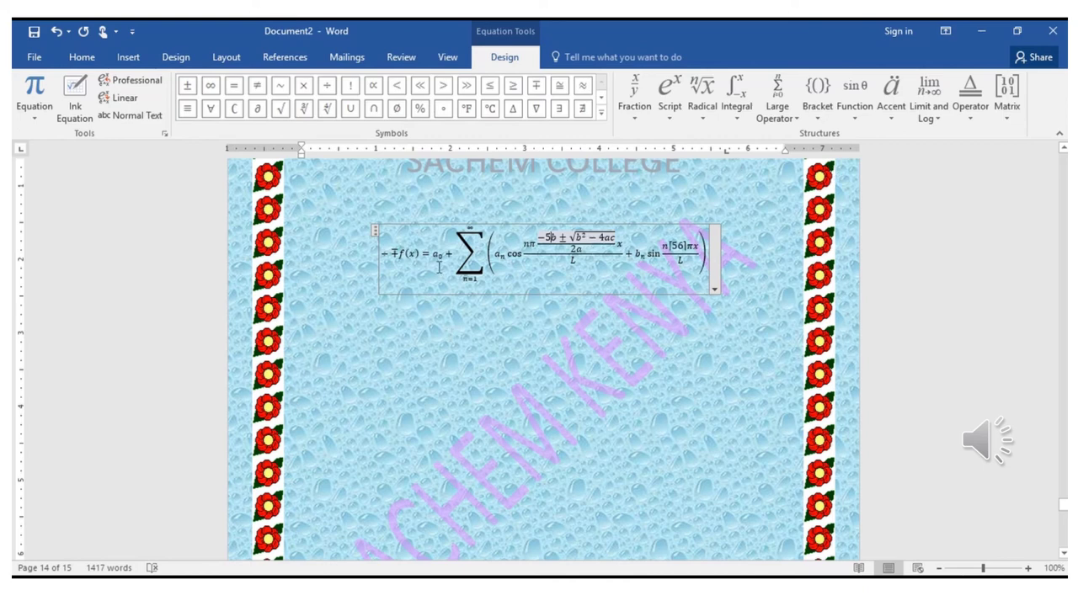
Step: Insert a new blank equation on the line below the Fourier series formula
left_click(388, 328)
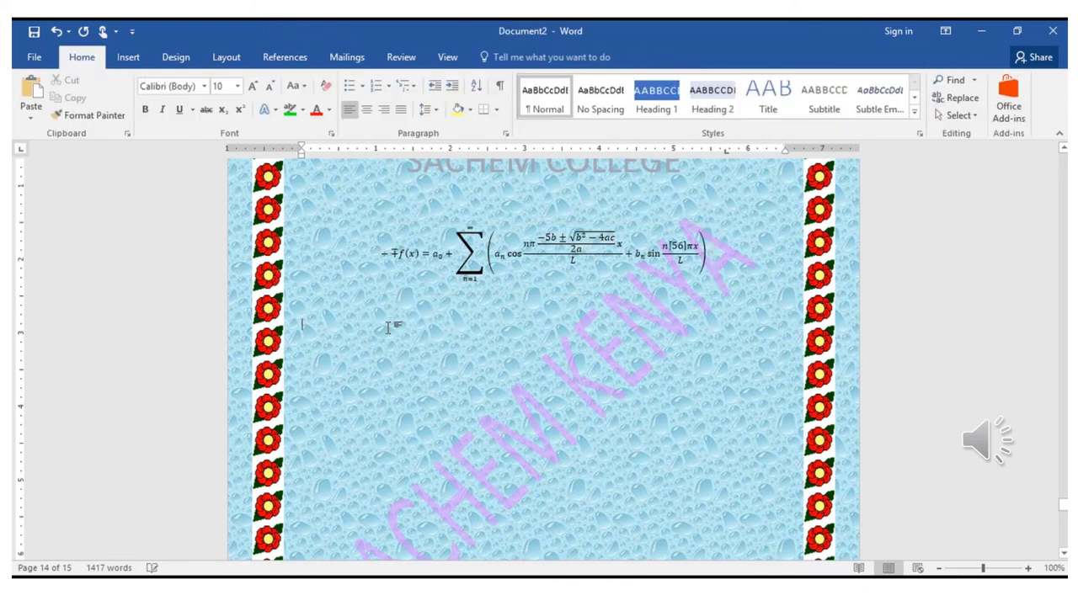
left_click(130, 63)
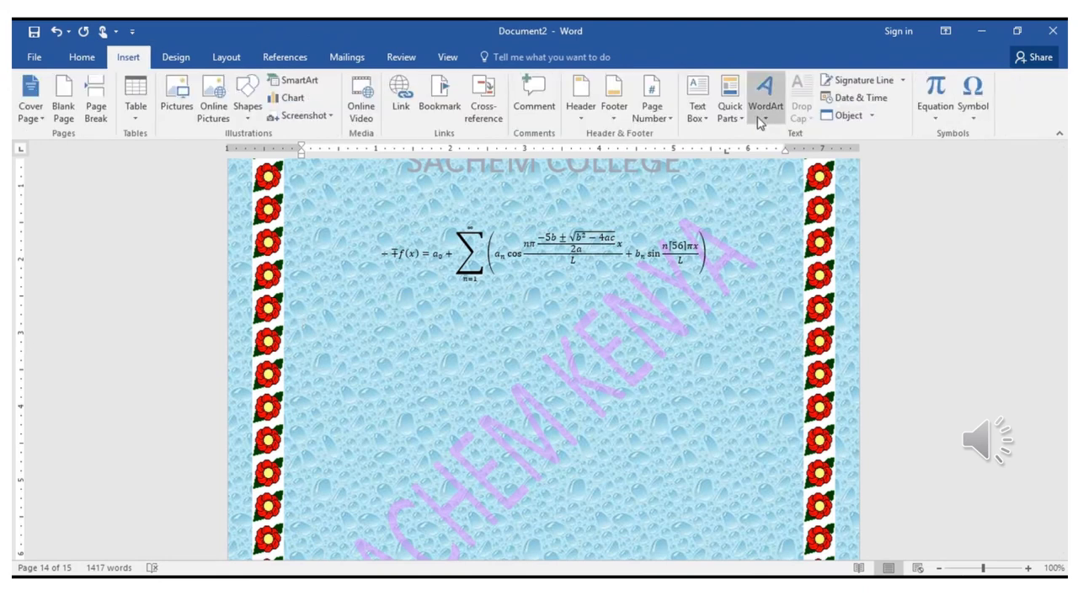
left_click(935, 117)
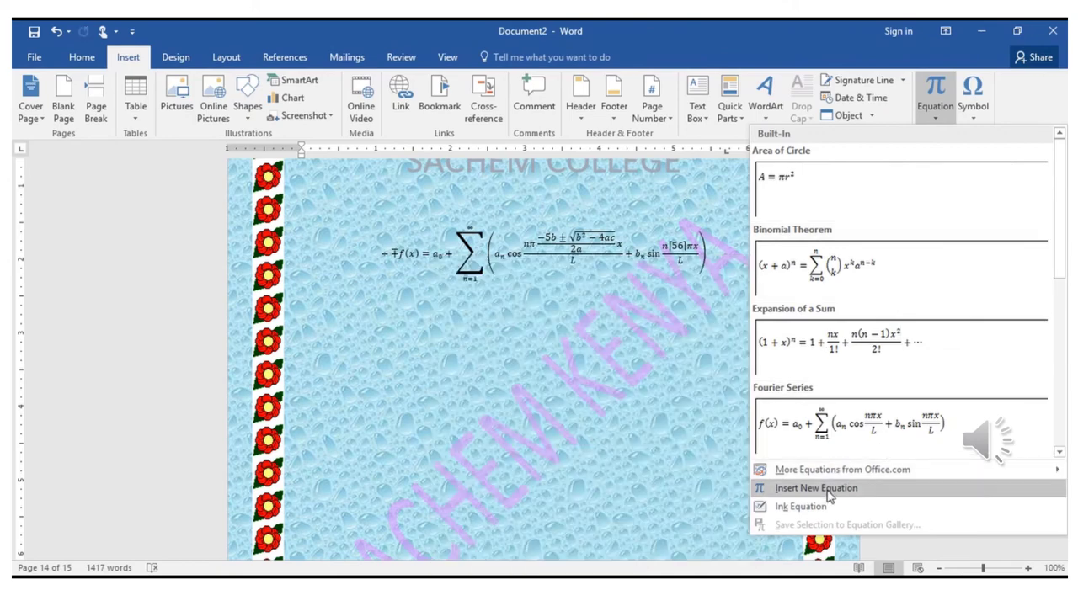
left_click(829, 489)
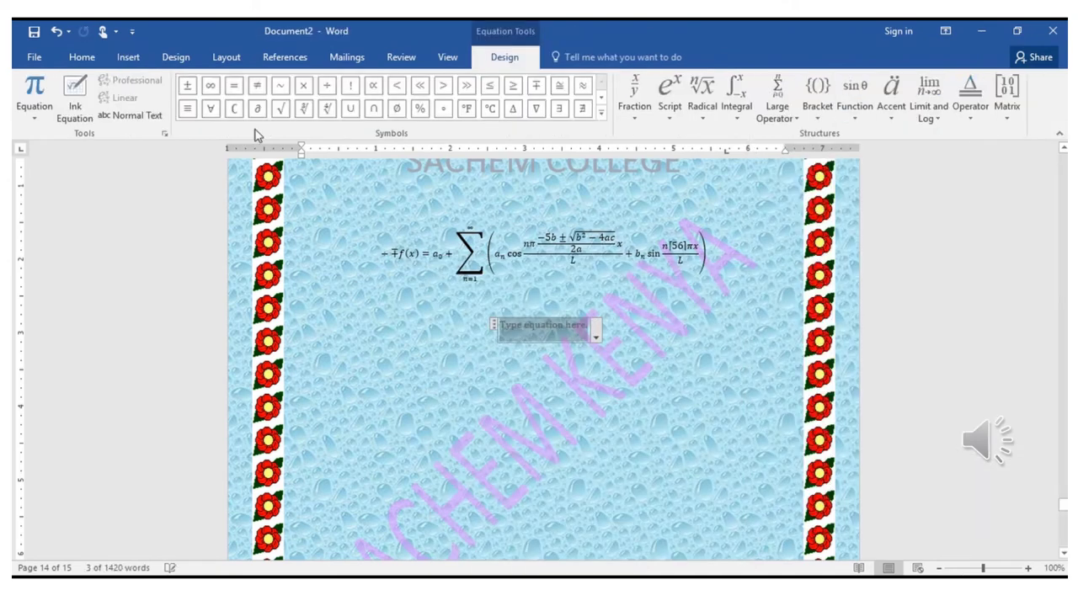
left_click(702, 93)
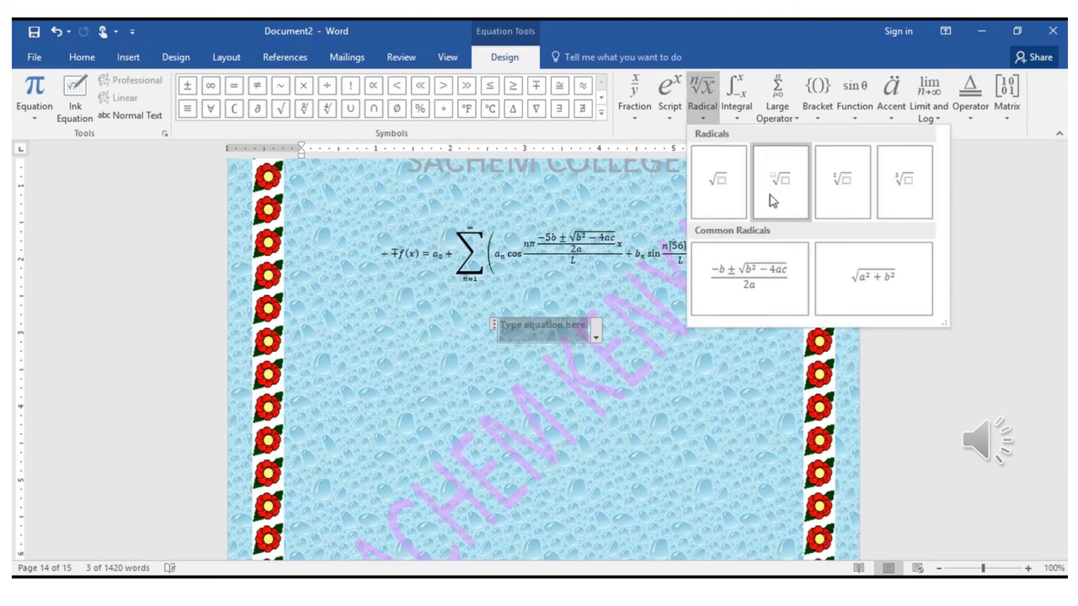
Step: Build a fourth root of 9 in the new equation using the nth-root template
left_click(779, 186)
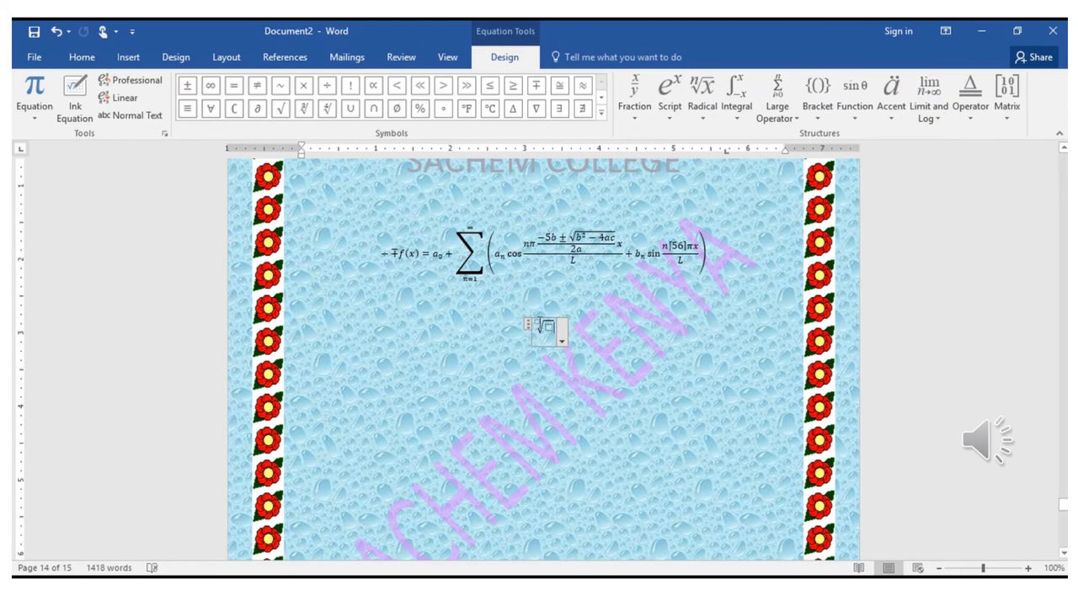
left_click(536, 323)
type("4")
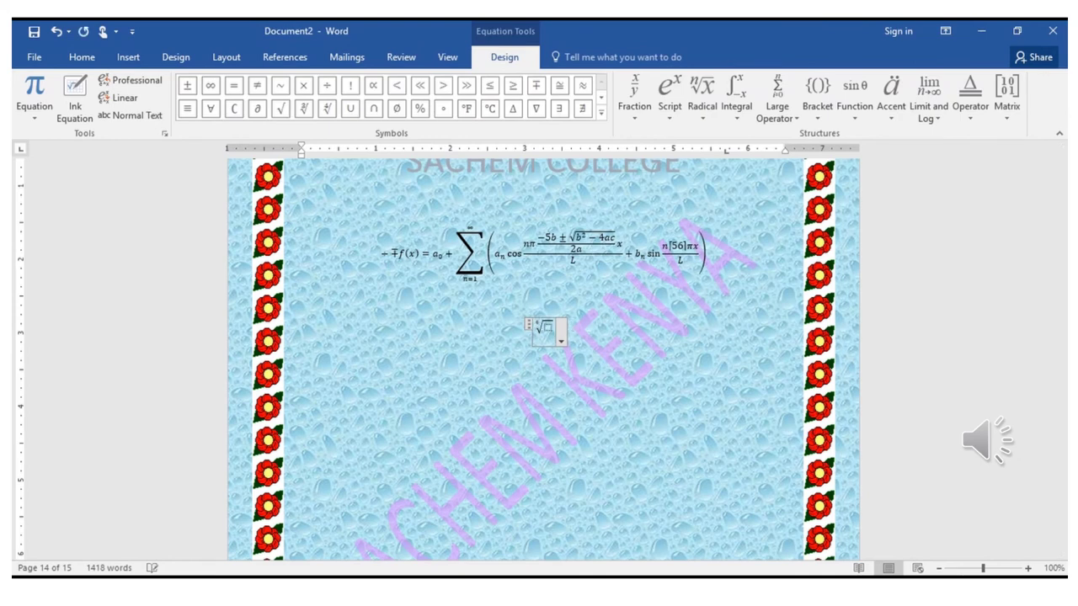
left_click(546, 329)
type("9")
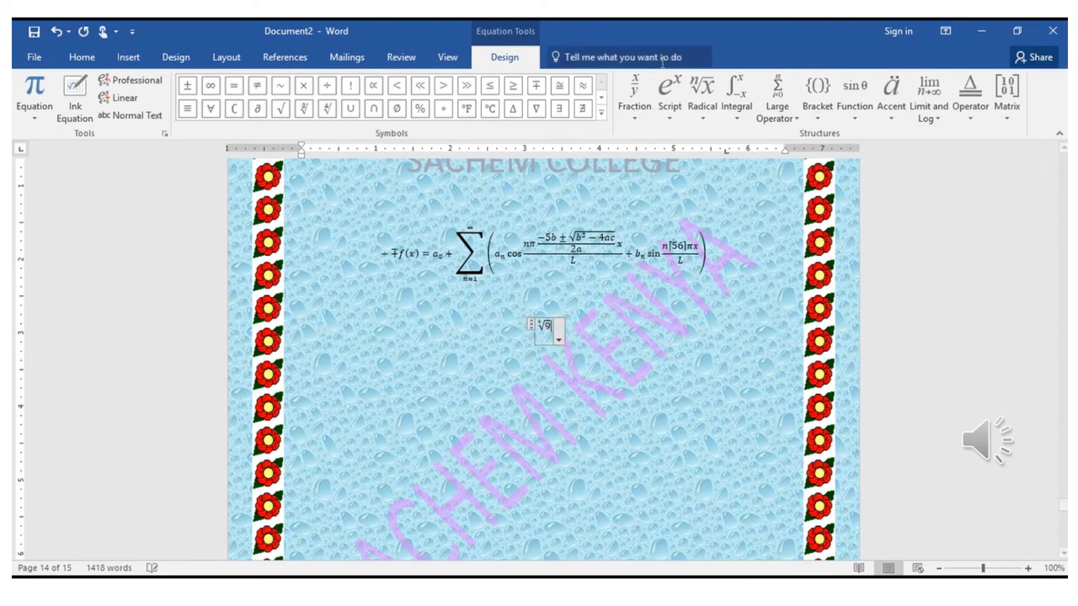
Step: Add a −7 superscript and an empty bracket pair after the root, then leave the equation
left_click(736, 97)
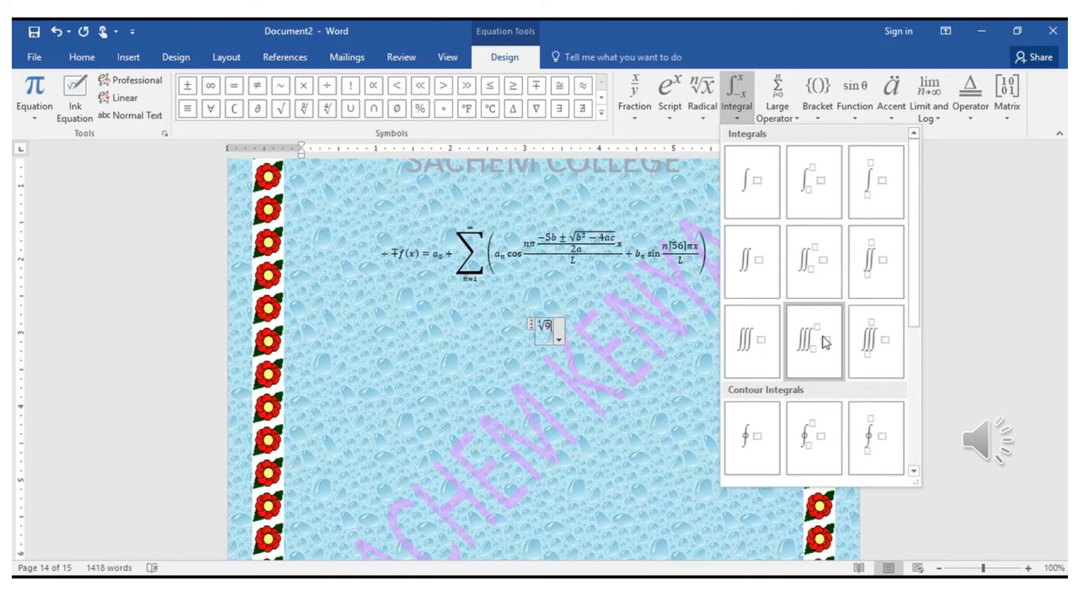
key("Escape")
left_click(679, 94)
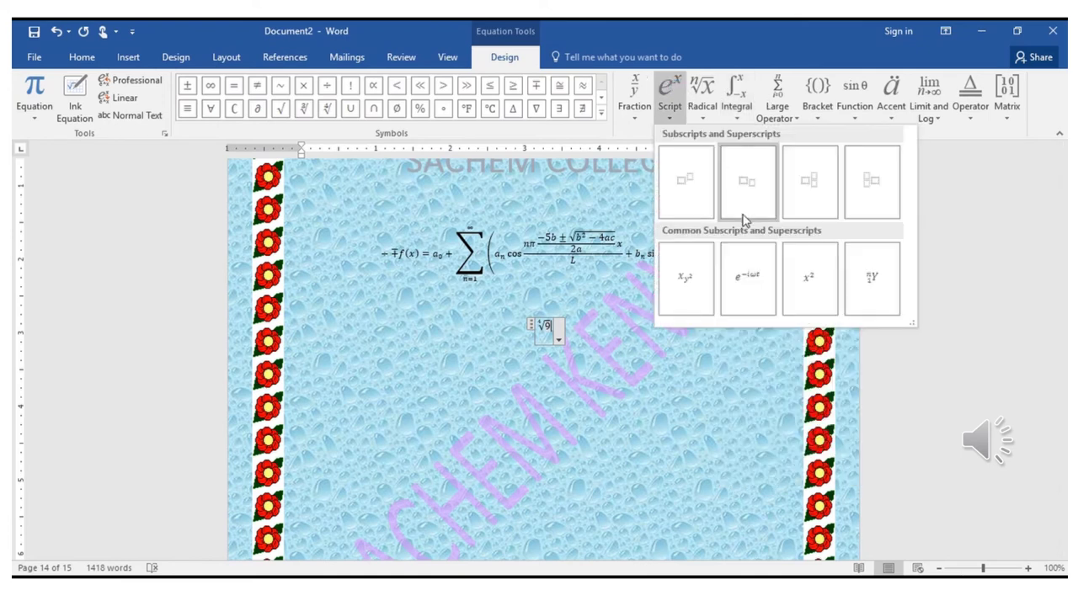
left_click(685, 180)
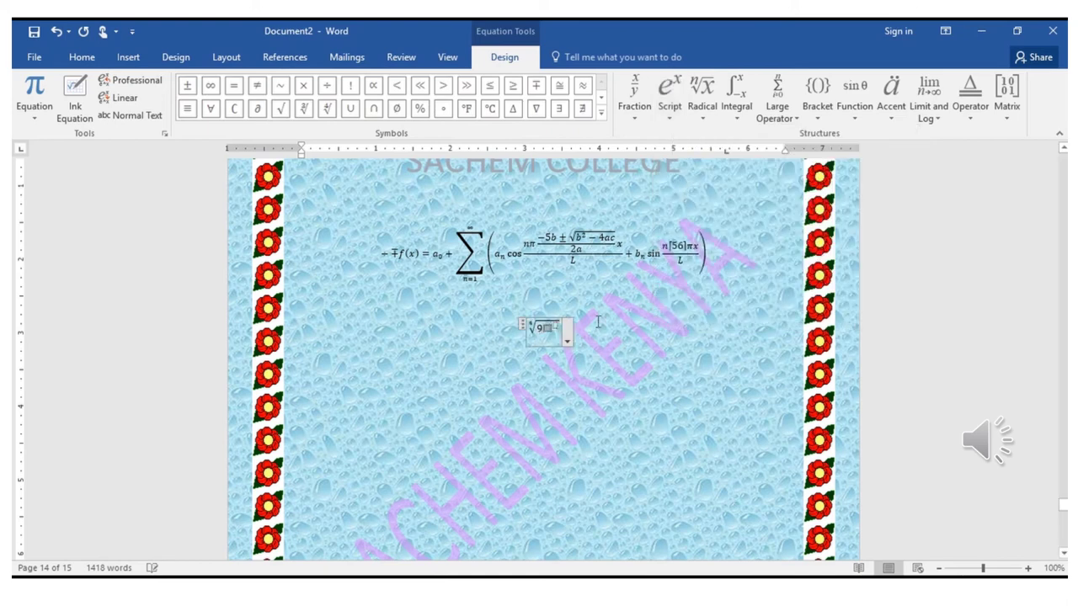
type("-")
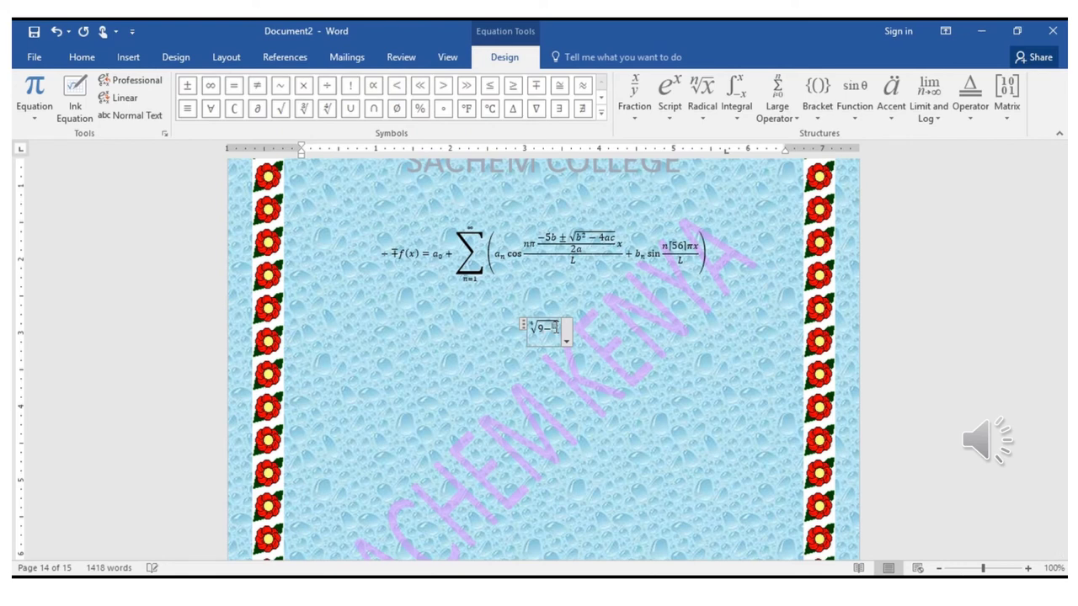
type("9")
key("BackSpace")
type("7")
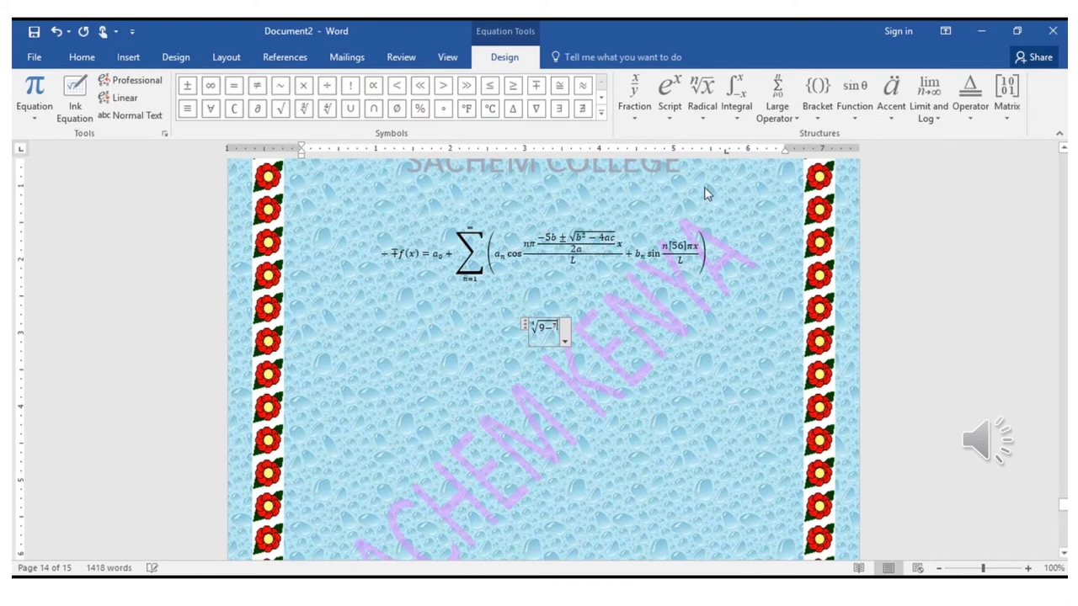
left_click(817, 101)
left_click(907, 340)
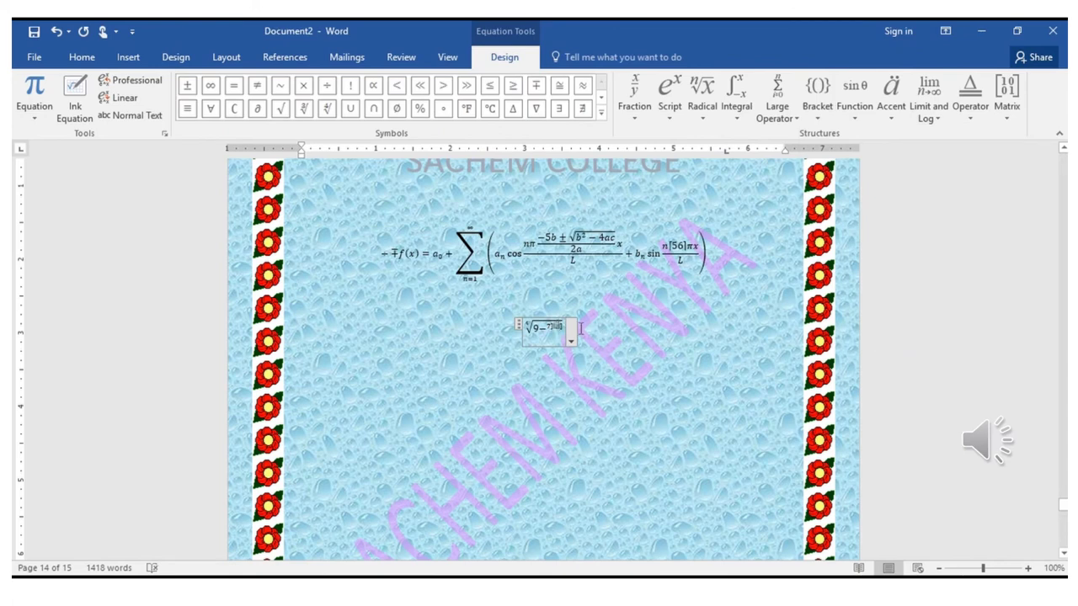
left_click(447, 345)
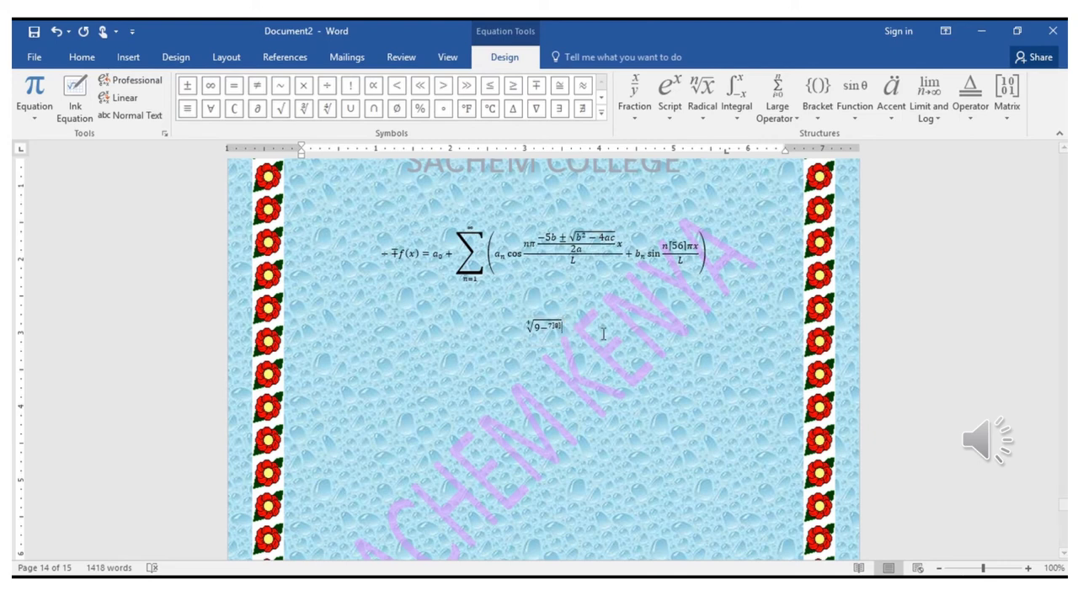
Step: Type H2O on a new left-aligned line and enlarge it with Grow Font
left_click(357, 334)
left_click(582, 328)
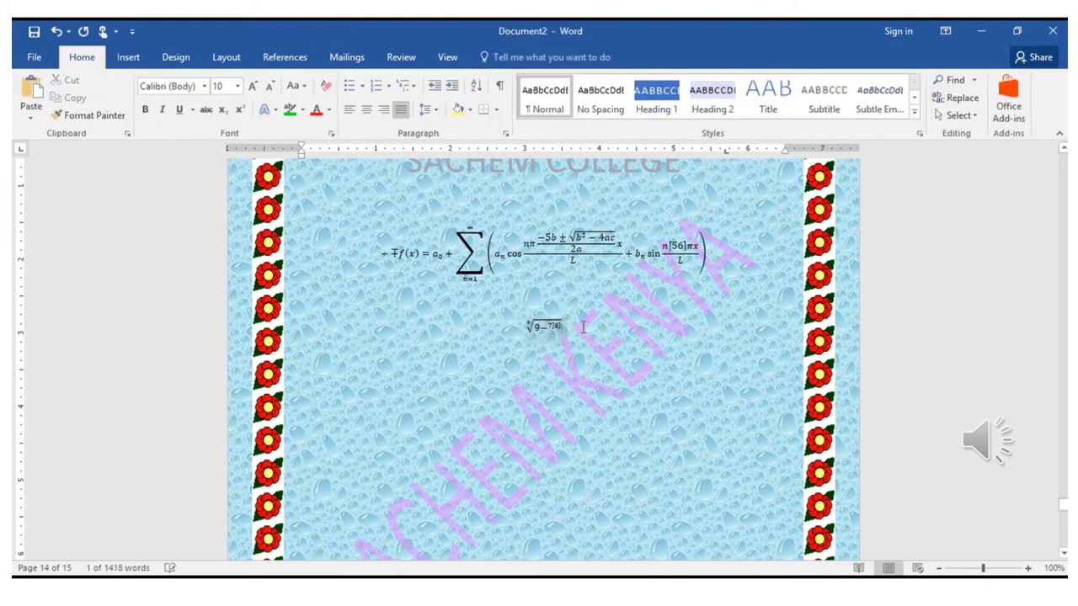
left_click(589, 328)
left_click(308, 344)
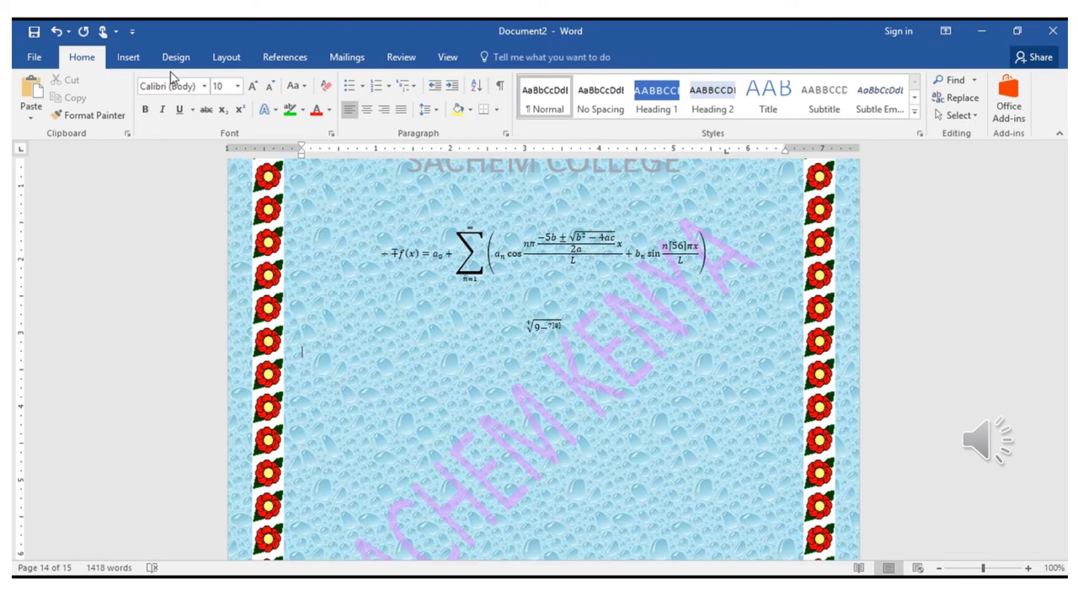
type("H2O")
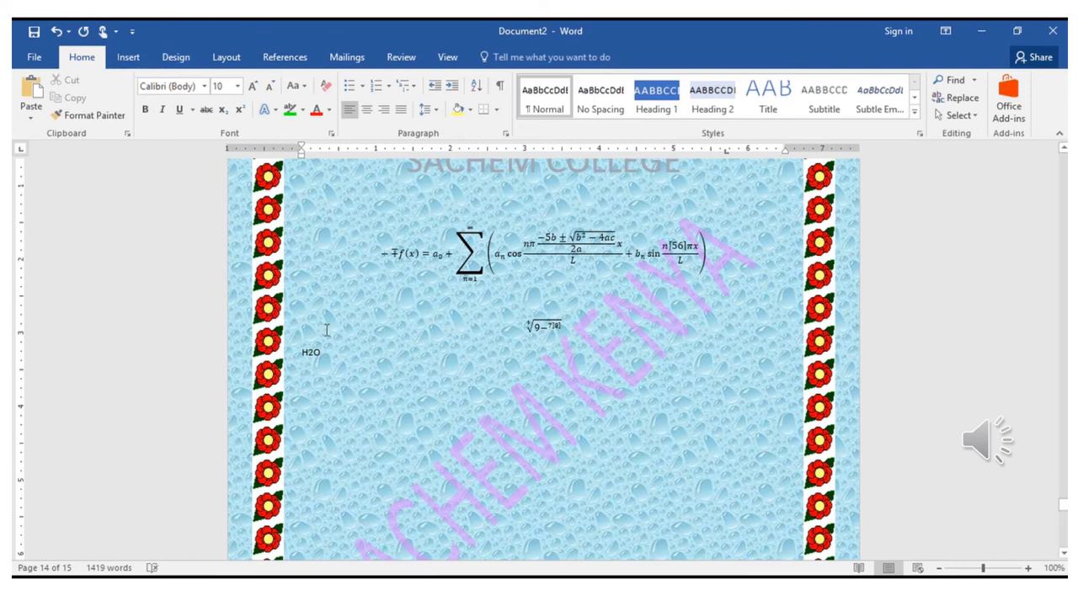
left_click_drag(309, 357, 301, 357)
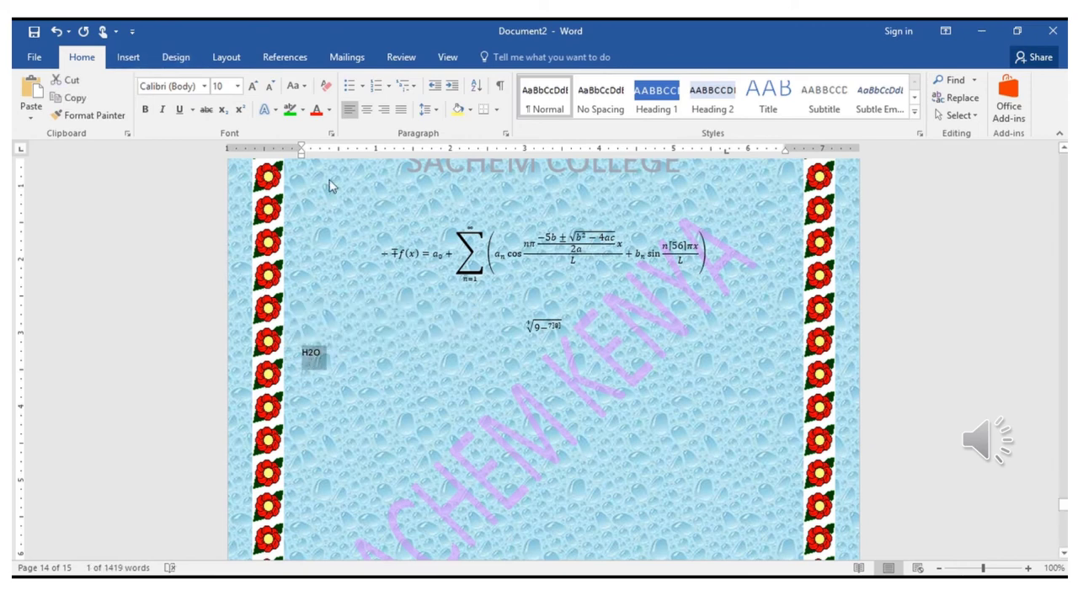
left_click(251, 87)
left_click(252, 87)
left_click(252, 88)
left_click(252, 88)
left_click(252, 87)
left_click(251, 87)
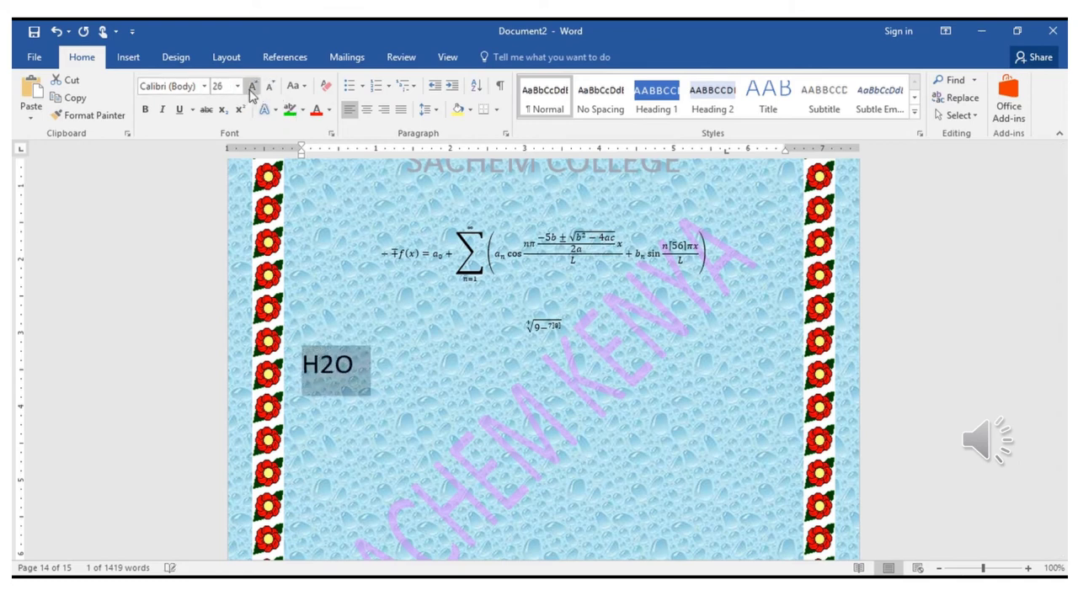
left_click(252, 87)
left_click(252, 87)
left_click(251, 87)
left_click(251, 88)
left_click(252, 88)
left_click(251, 87)
left_click(251, 88)
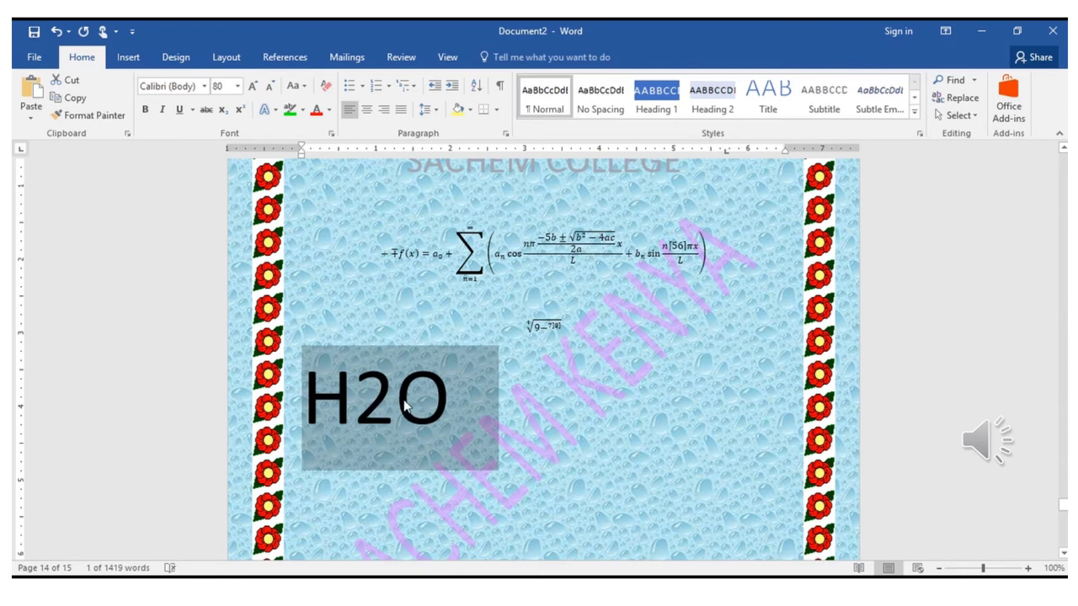
Step: Subscript the 2 in H2O, then type CO2 and subscript its 2
left_click_drag(393, 401, 354, 401)
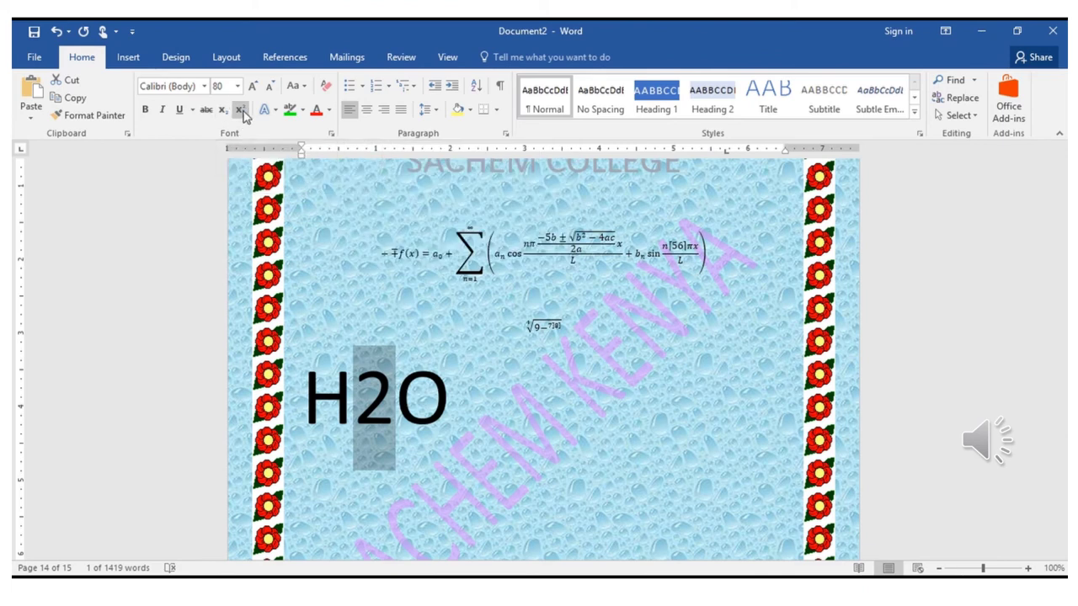
left_click(222, 110)
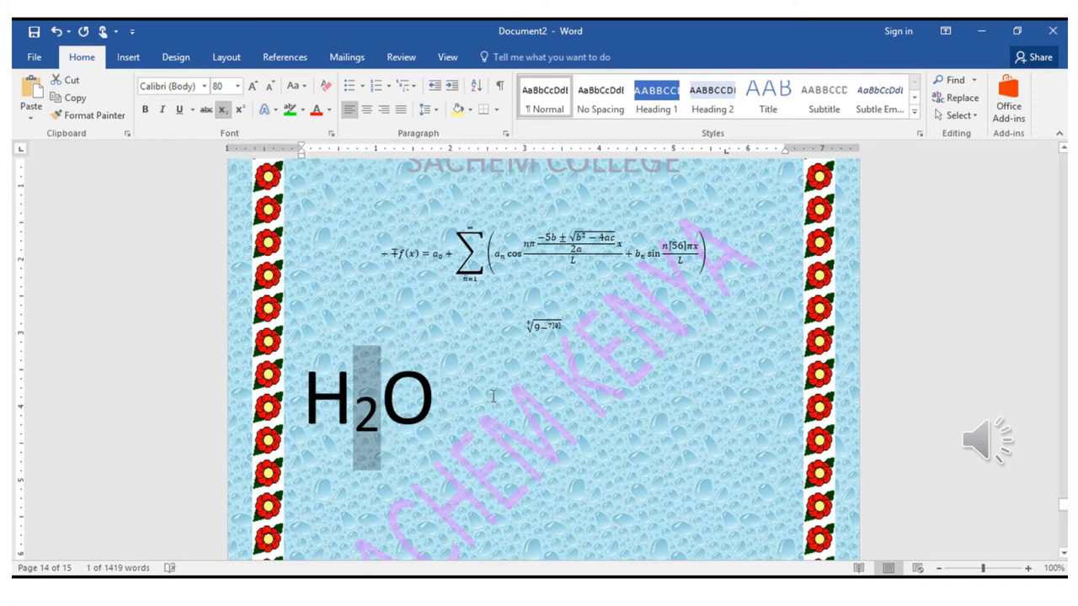
left_click(476, 426)
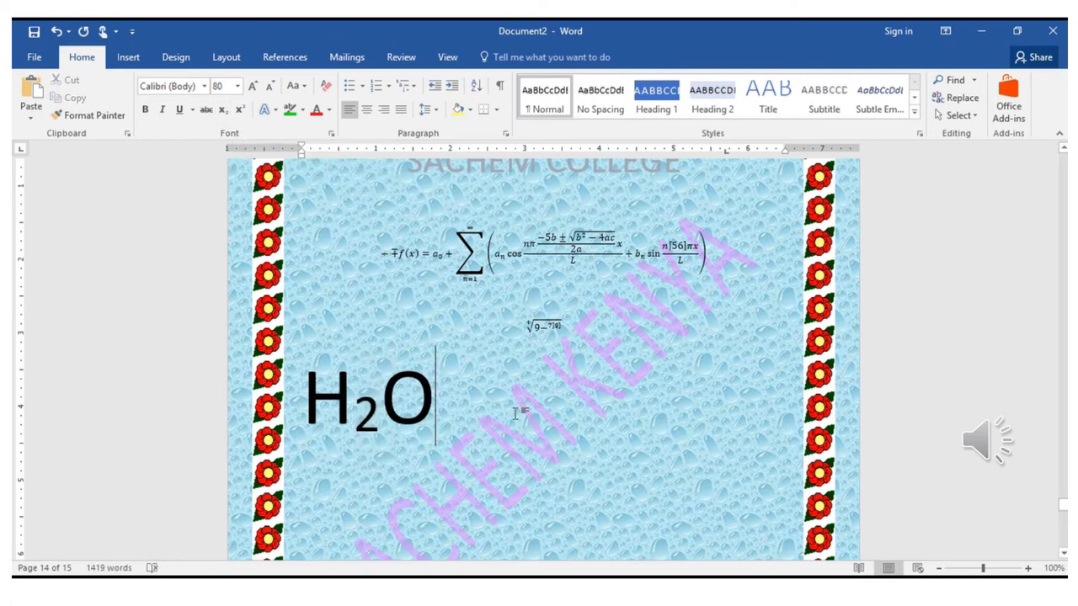
type("C")
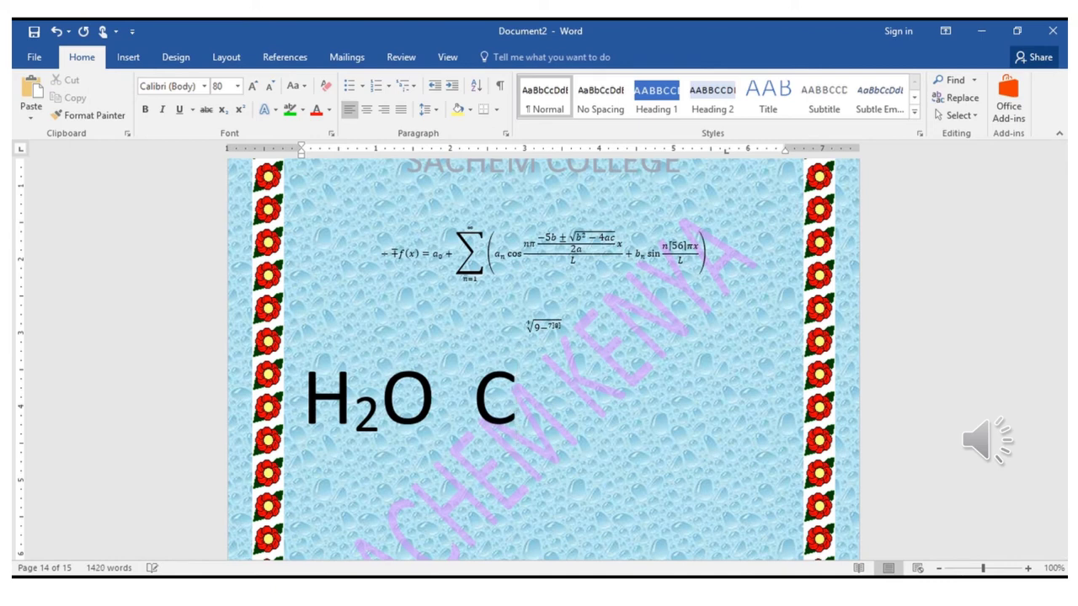
type("O2")
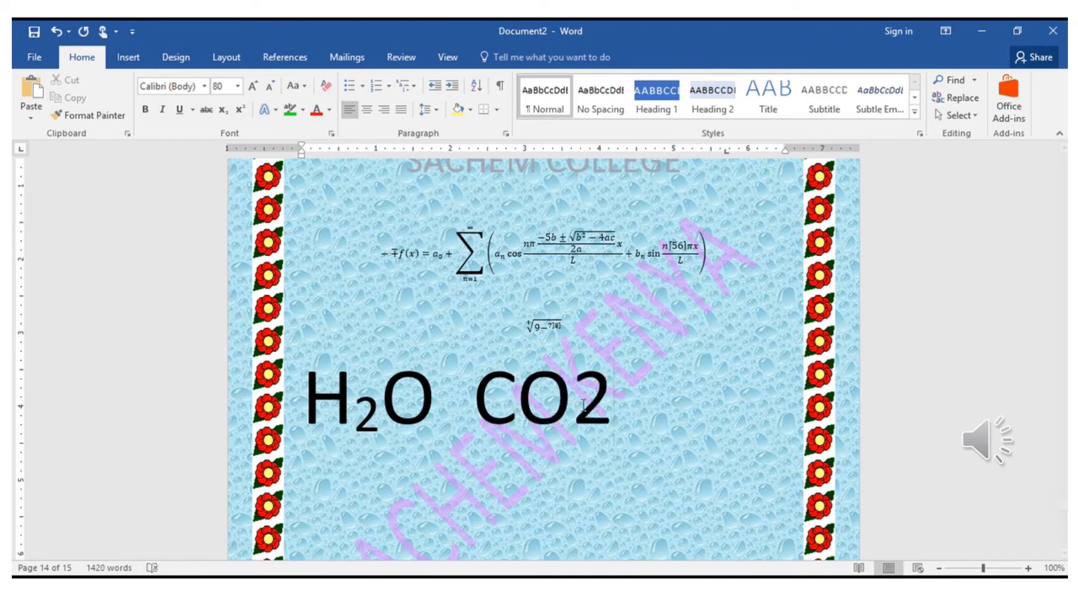
left_click_drag(562, 410, 615, 410)
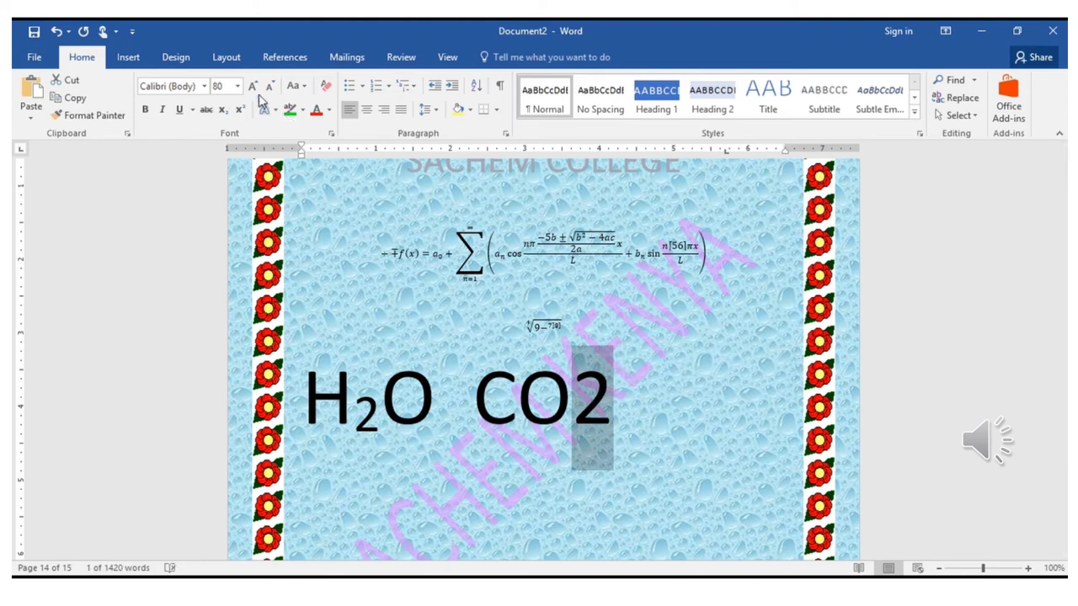
left_click(220, 111)
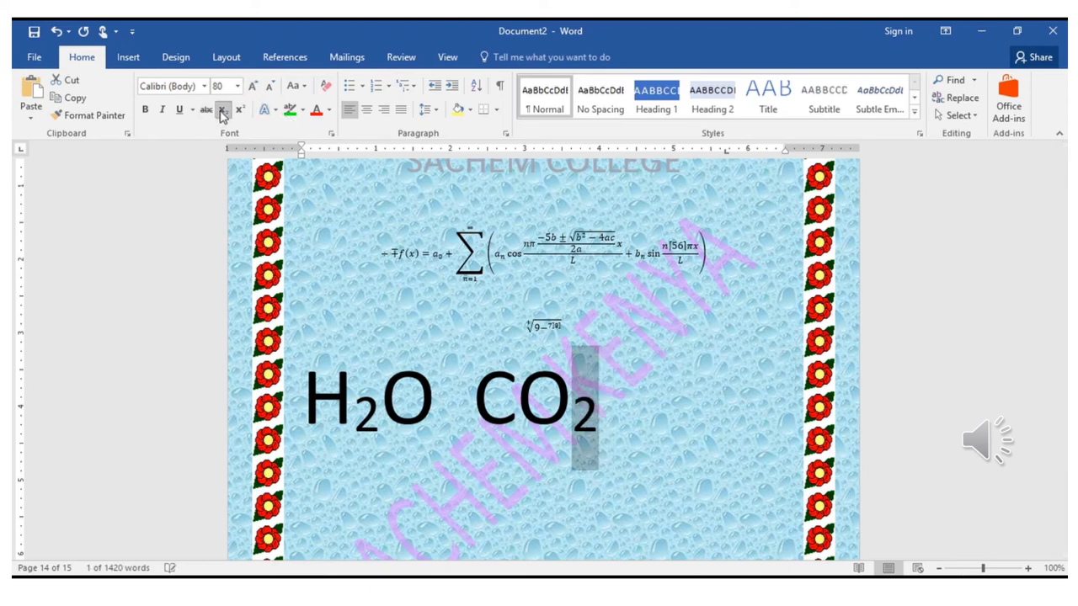
left_click(695, 394)
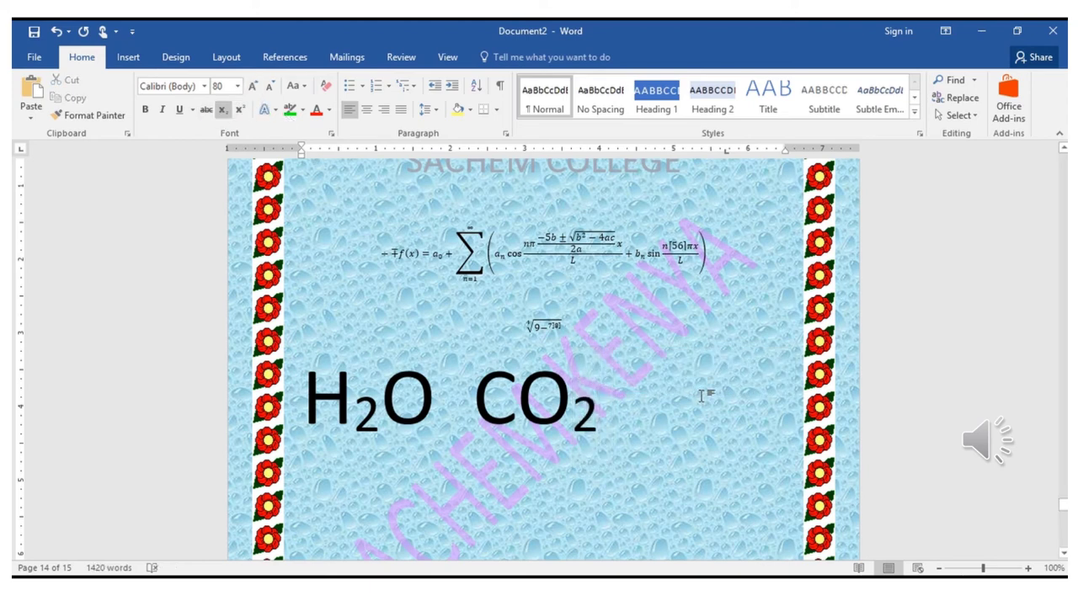
Step: Type the date 25TH DECEMBER 1980 on a new line below the formulas
key("Return")
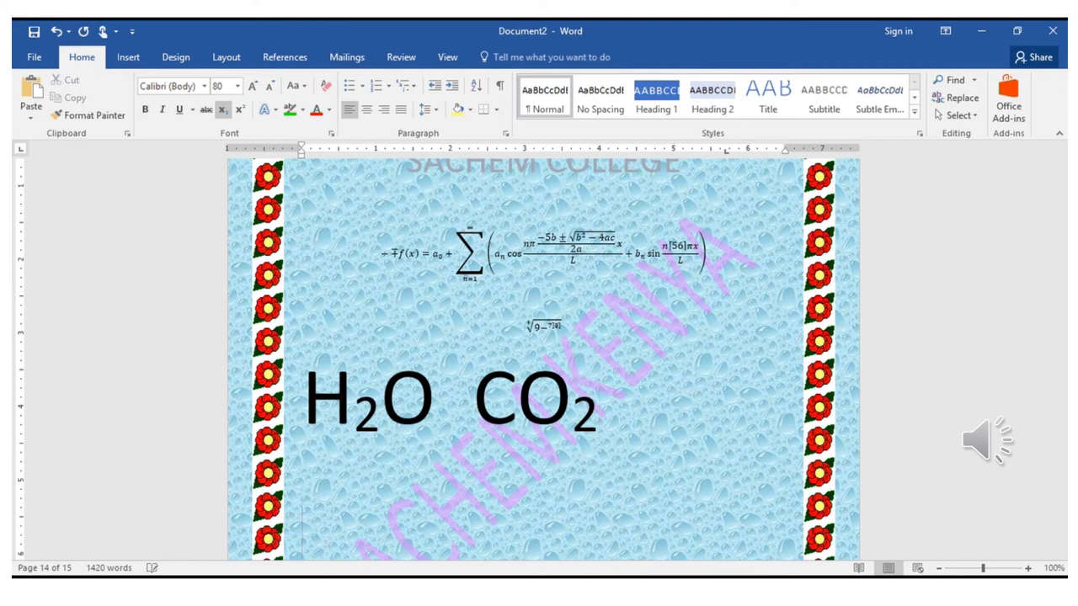
type("12")
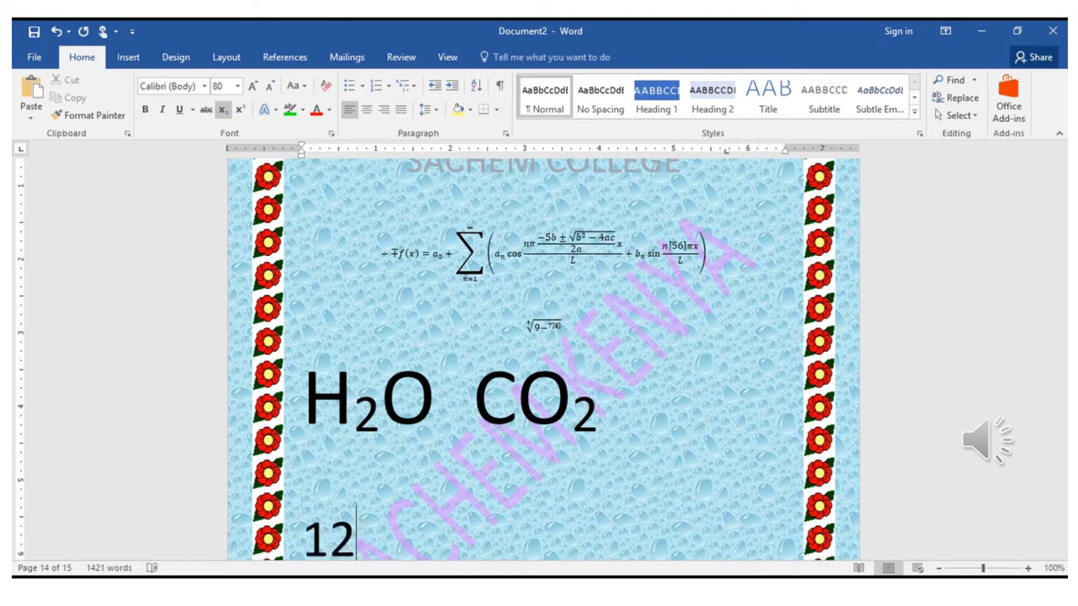
key("BackSpace")
key("BackSpace")
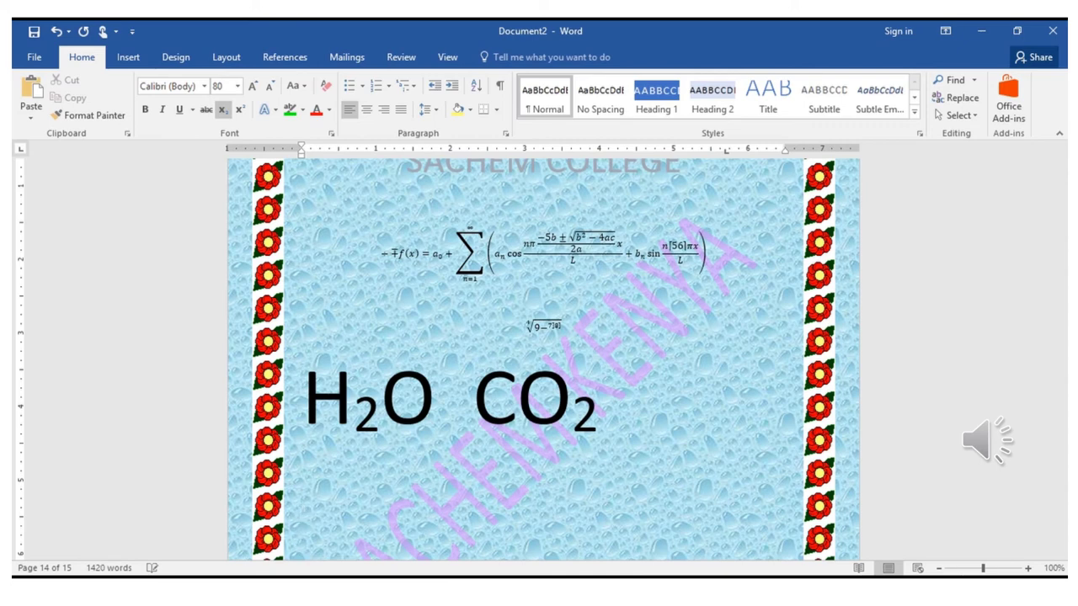
type("25")
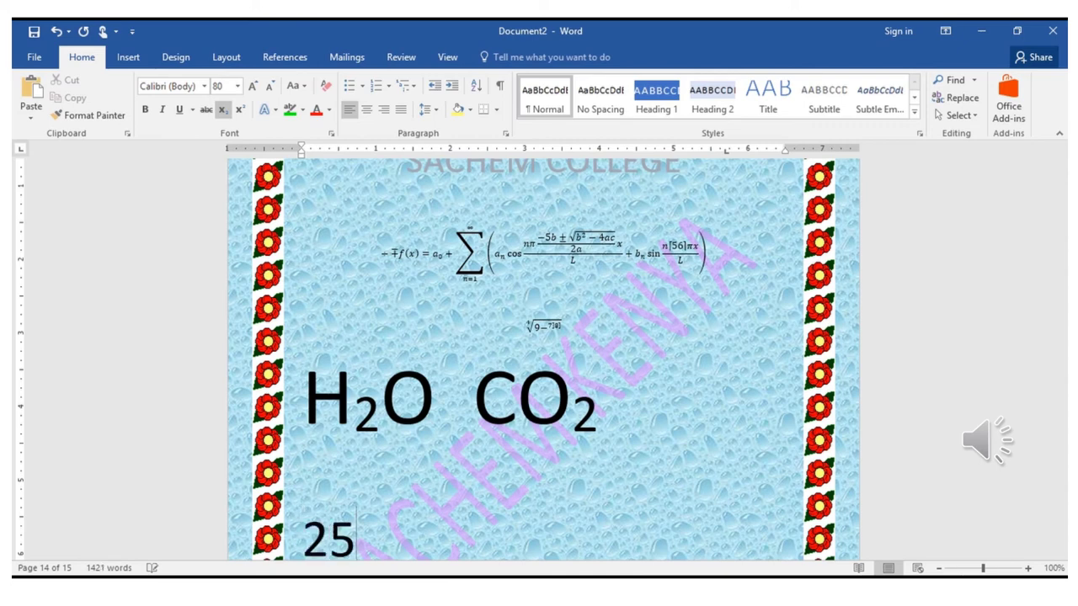
type("TH")
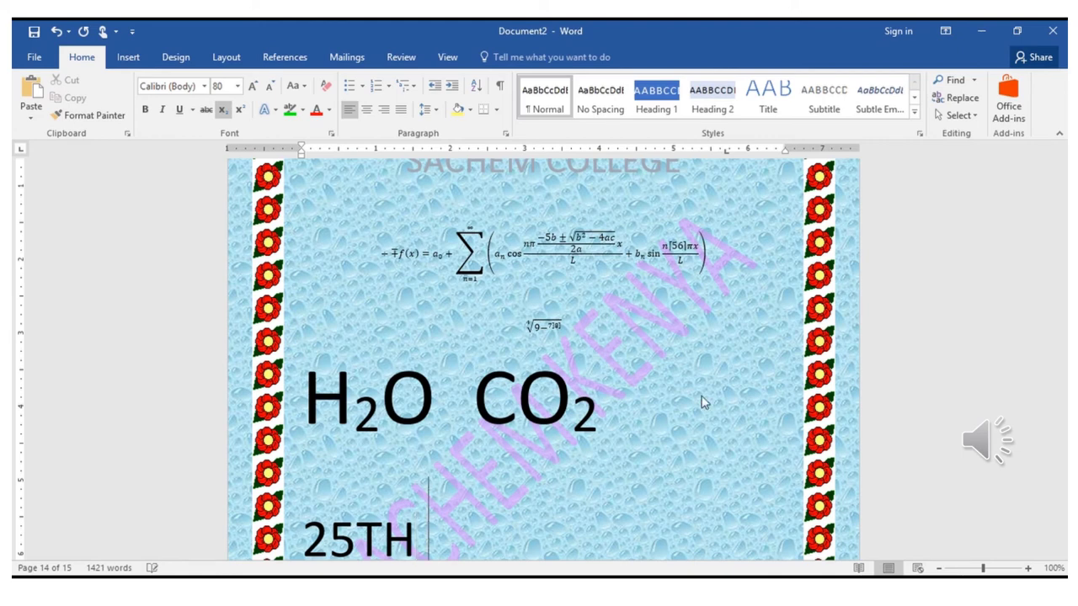
key("ctrl+equal")
type("DECD")
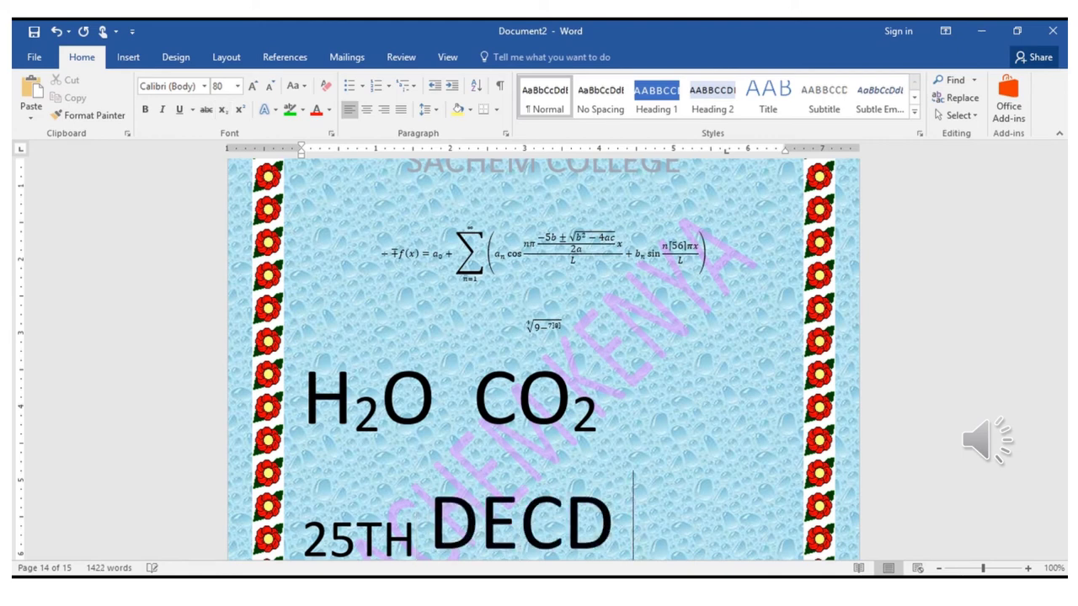
key("BackSpace")
key("BackSpace")
type("E")
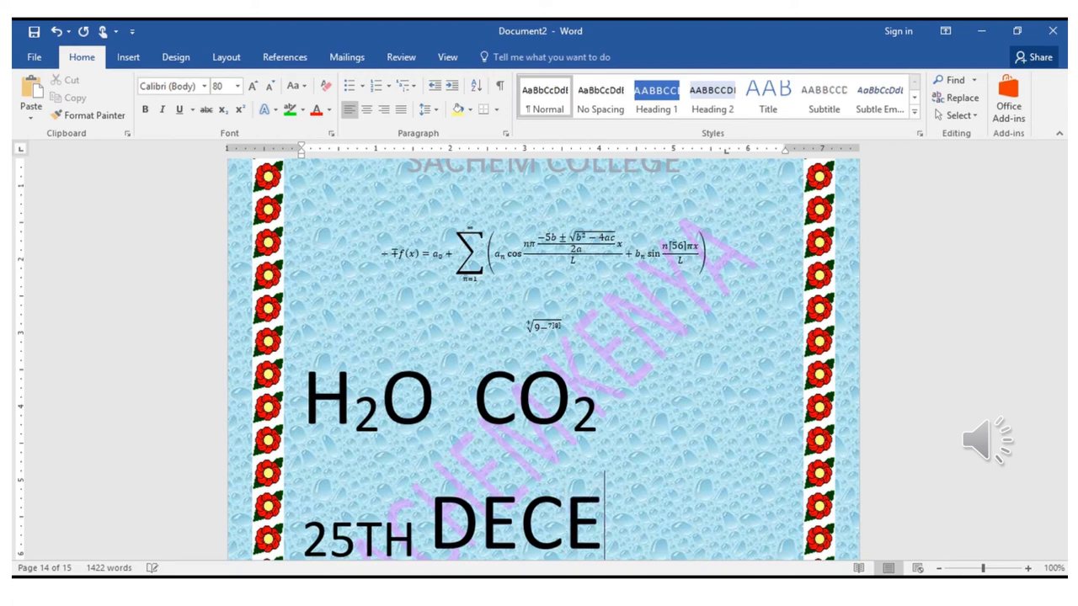
type("MBER ")
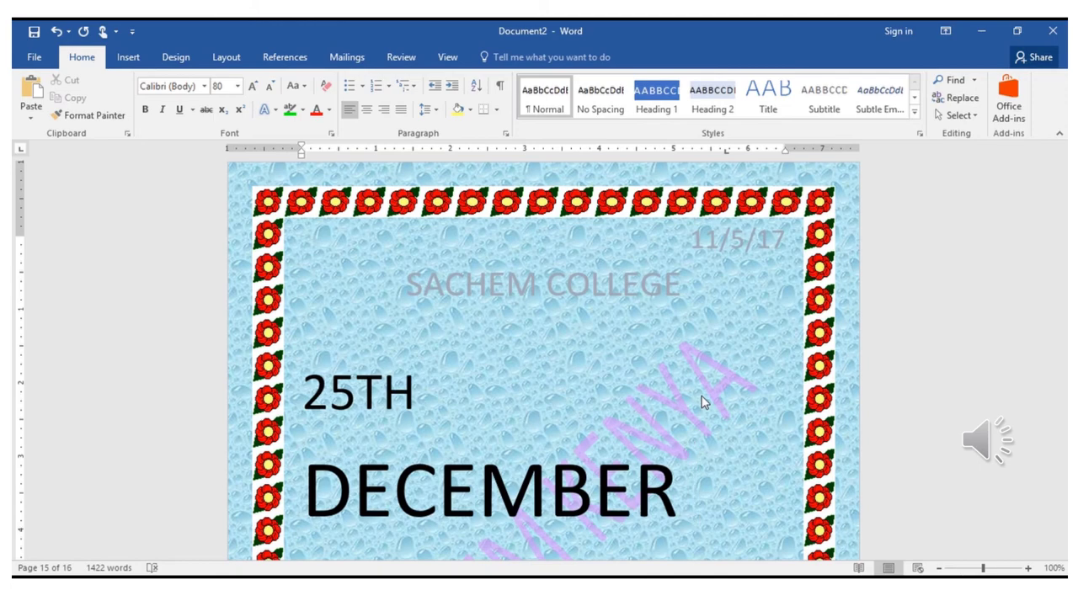
type("1980")
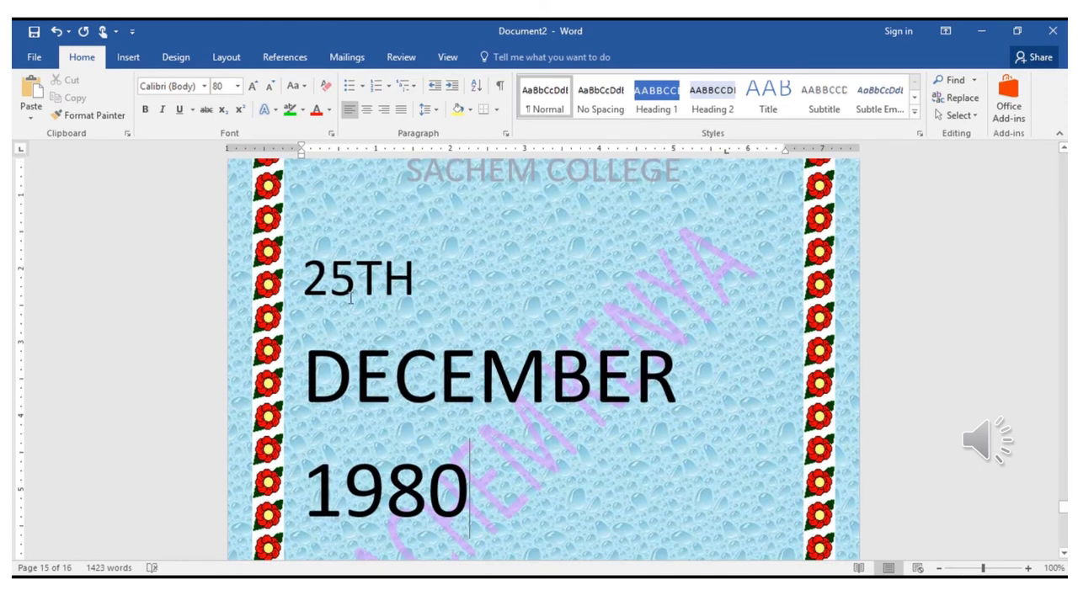
Step: Superscript the TH and shrink the font of the whole date
left_click_drag(357, 282, 411, 280)
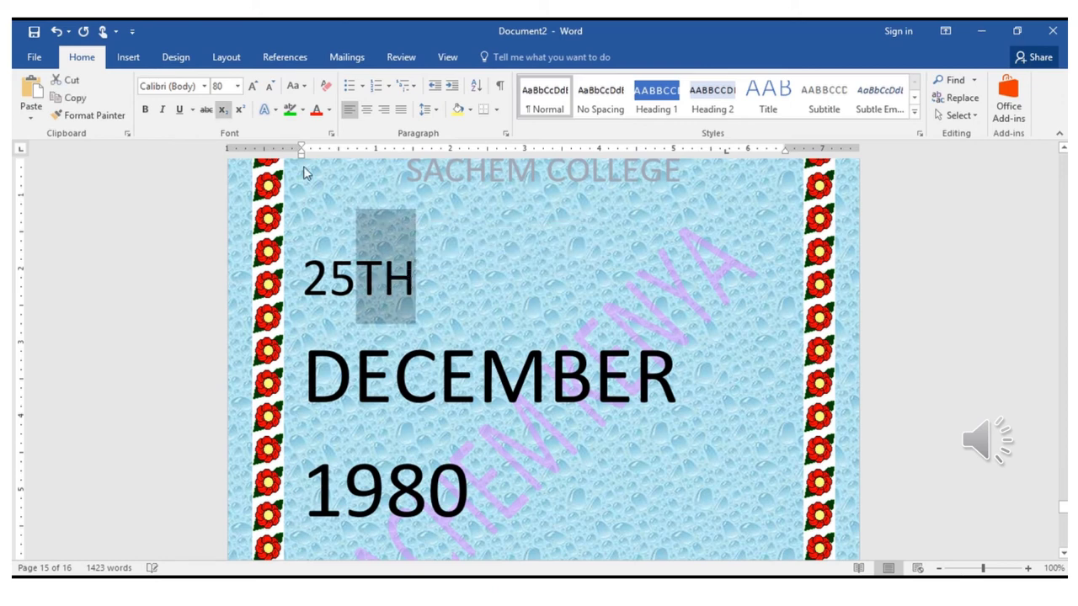
left_click(240, 110)
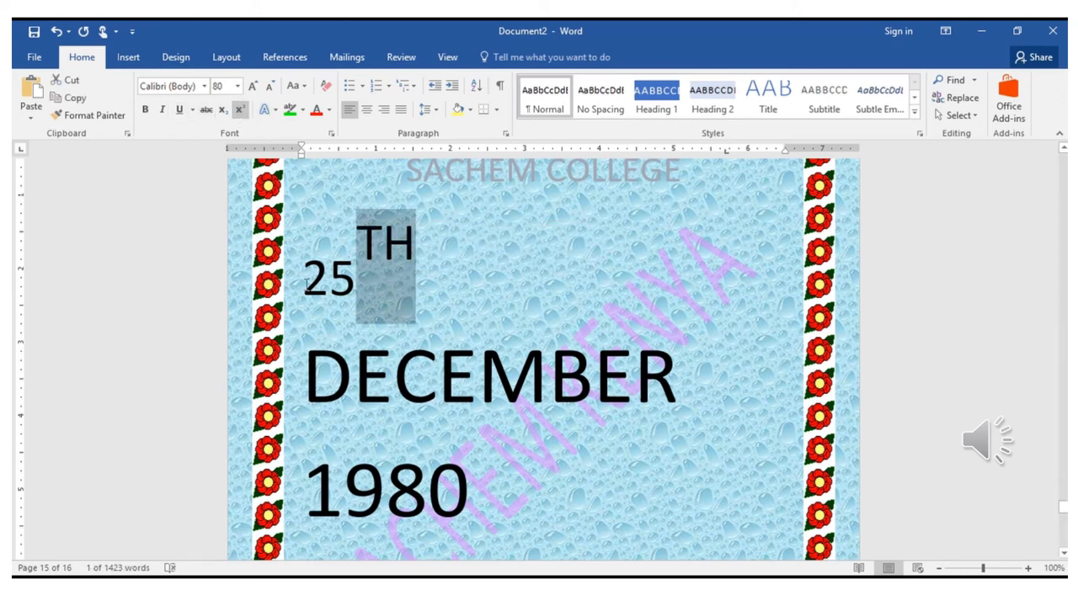
left_click_drag(305, 285, 513, 514)
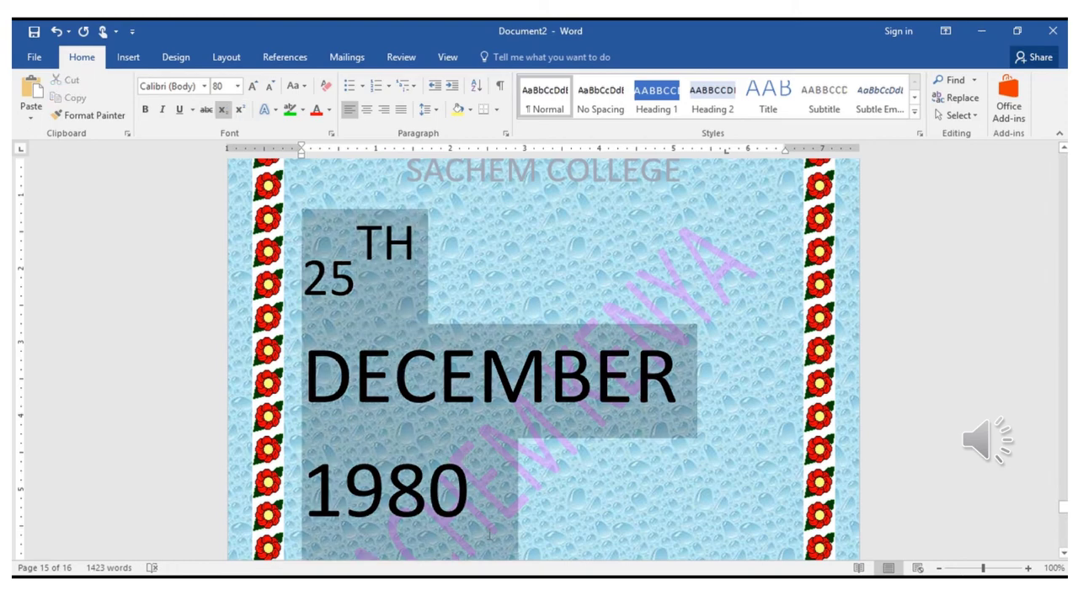
left_click(270, 86)
left_click(270, 86)
left_click(270, 86)
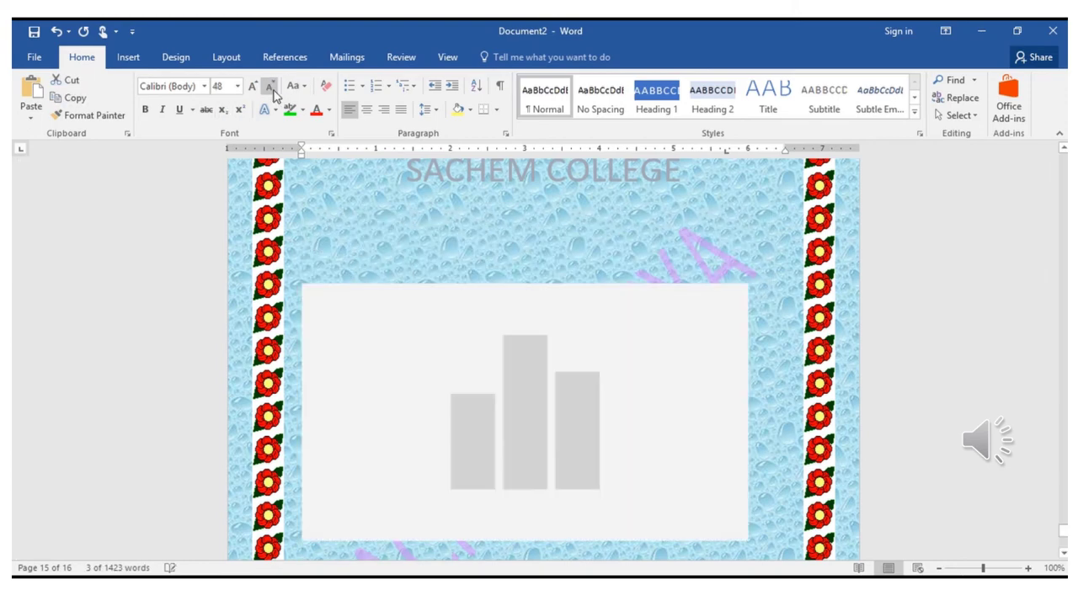
scroll(608, 272, "down", 6)
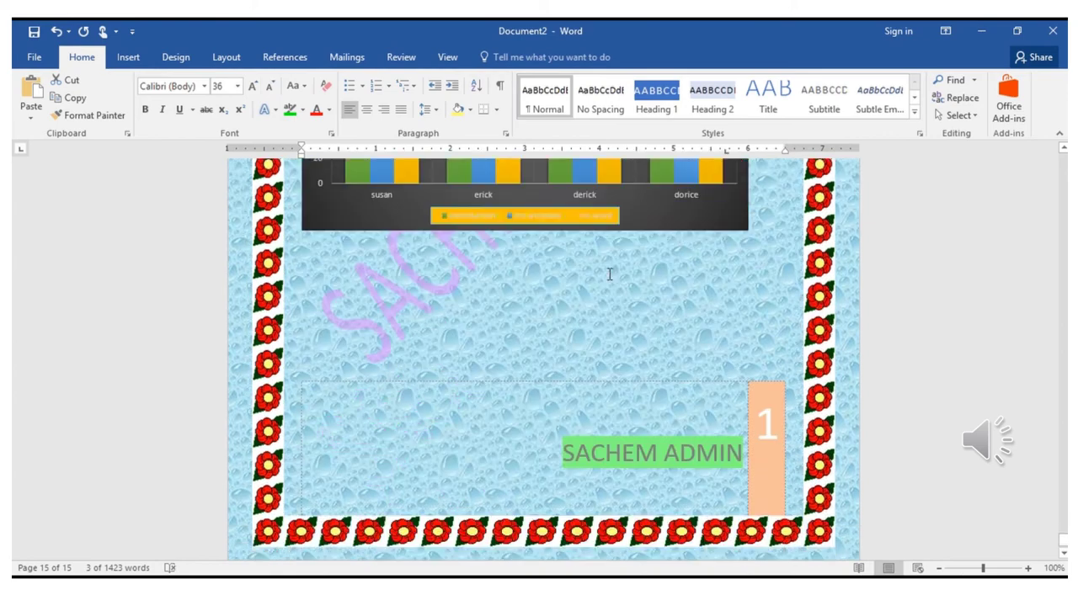
Step: Insert a © symbol followed by 2018 on the line after the date
scroll(607, 270, "up", 3)
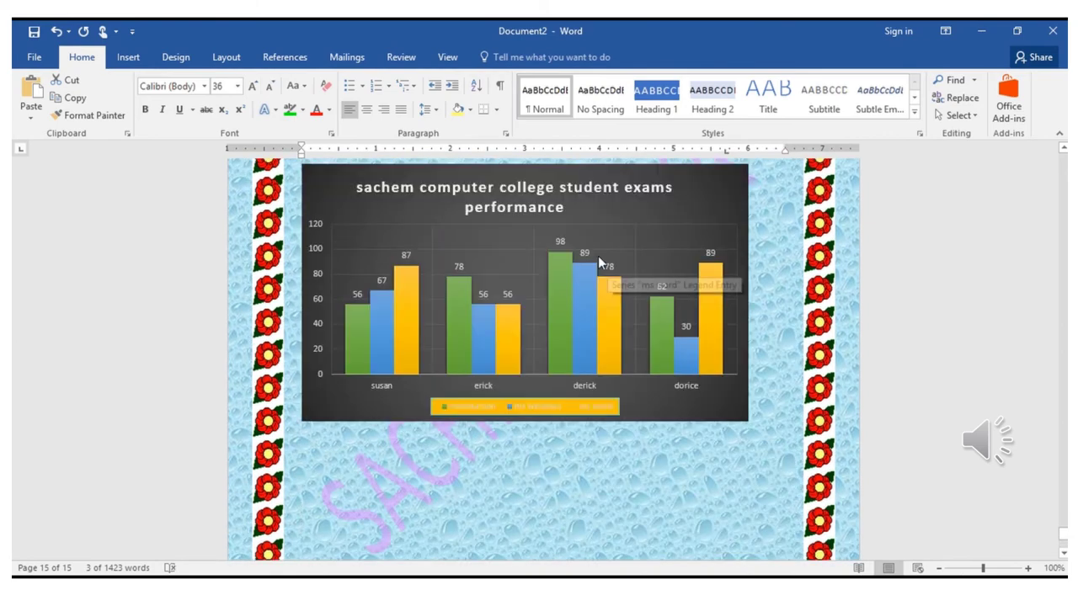
scroll(598, 261, "up", 5)
scroll(581, 265, "up", 5)
scroll(562, 271, "up", 4)
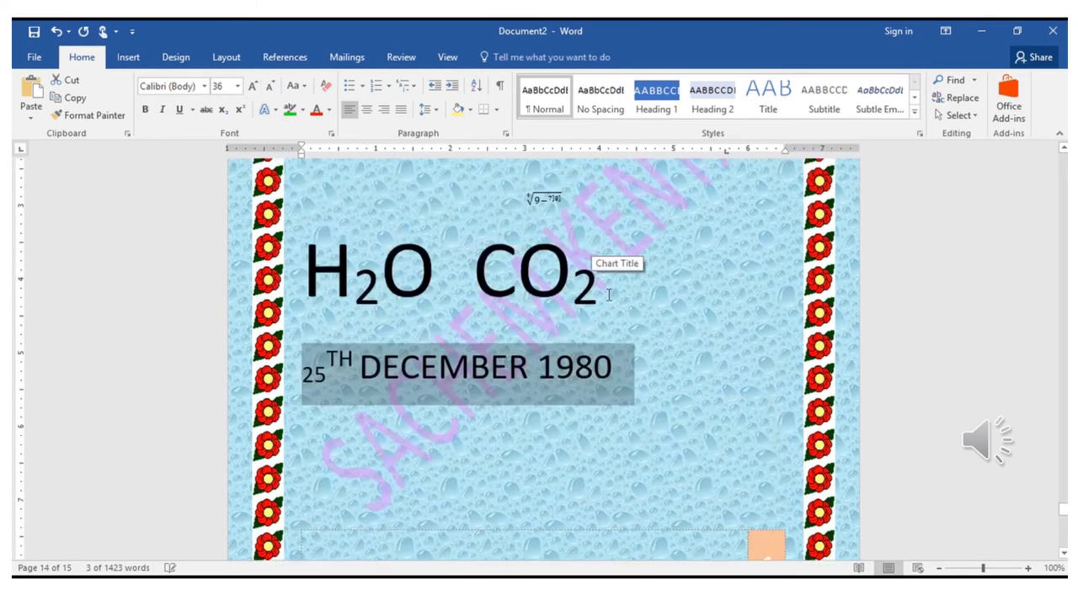
left_click(650, 373)
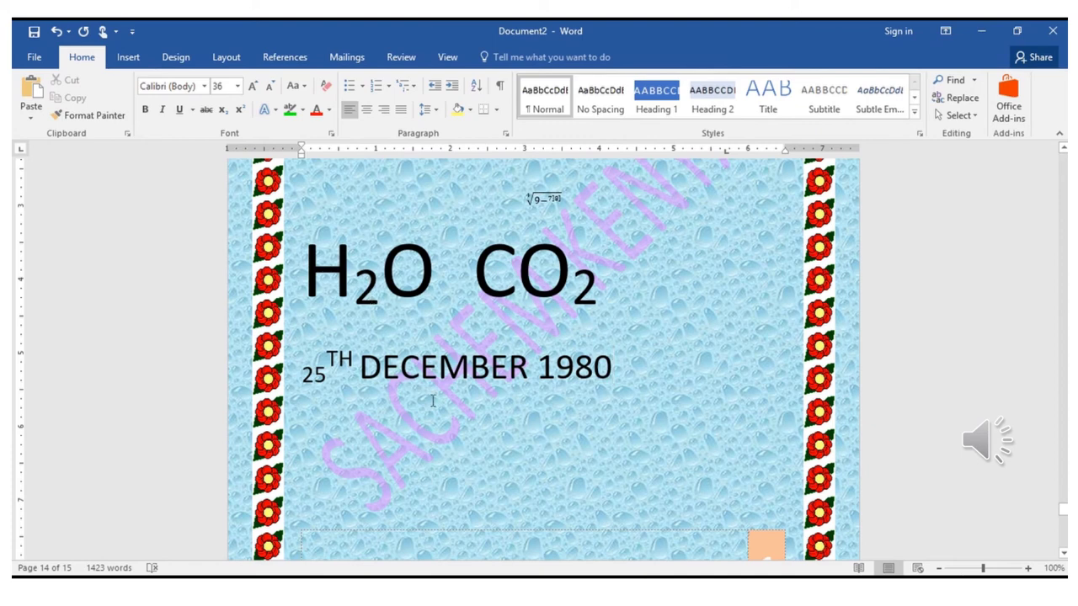
left_click(130, 57)
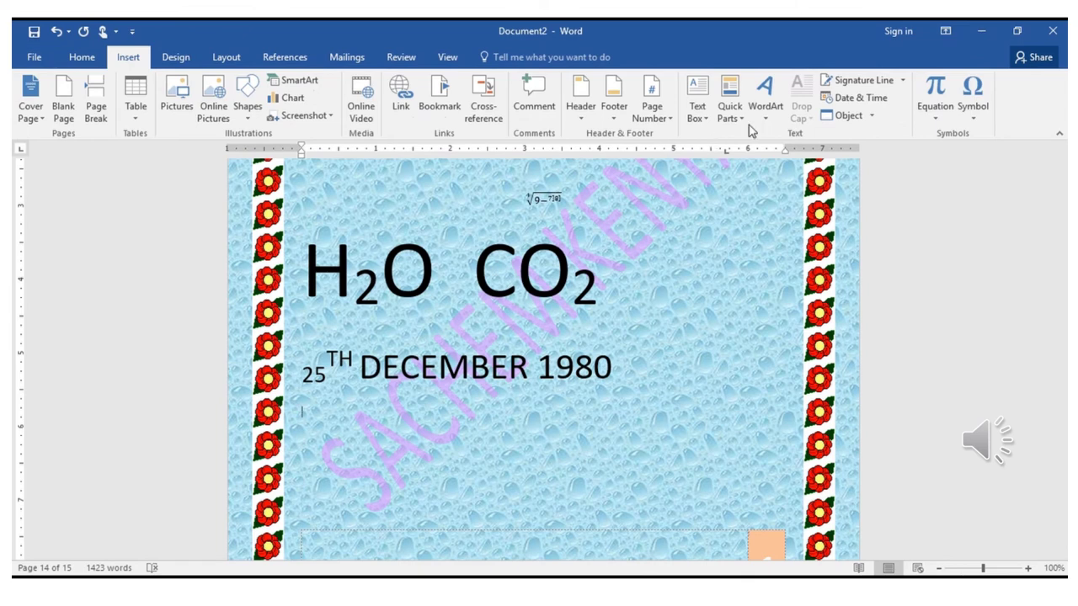
left_click(973, 108)
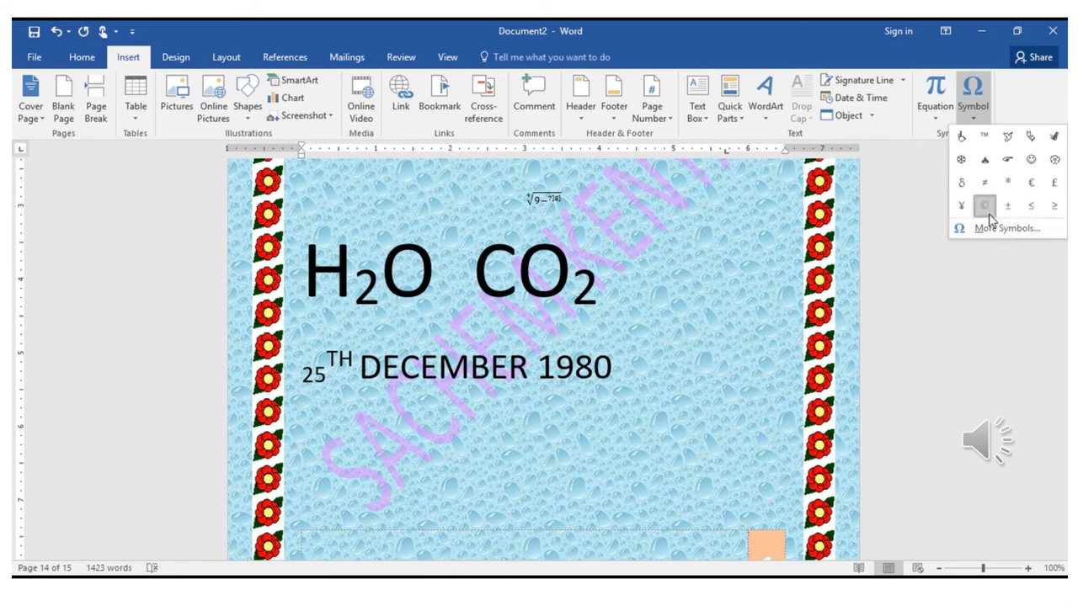
left_click(984, 205)
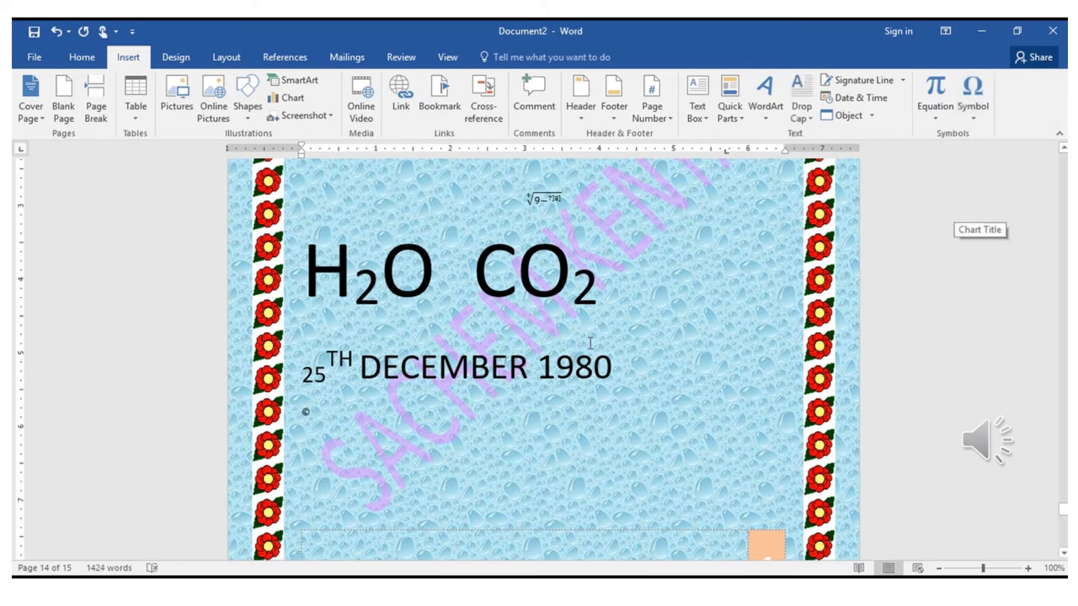
type("2018")
Step: Enlarge the ©2018 text to 72 pt with Grow Font
double_click(304, 423)
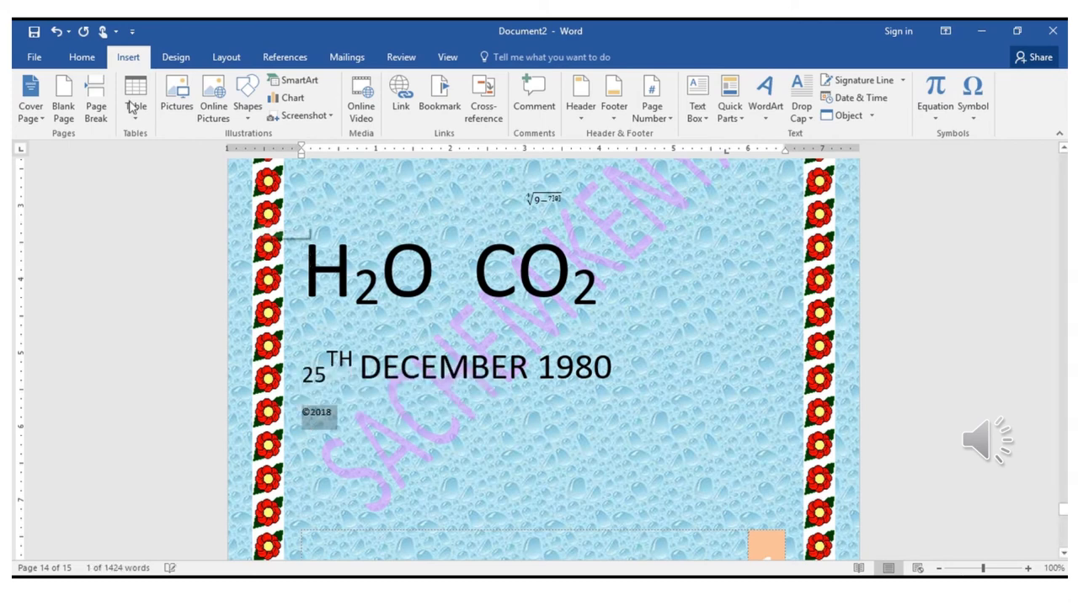
left_click(81, 56)
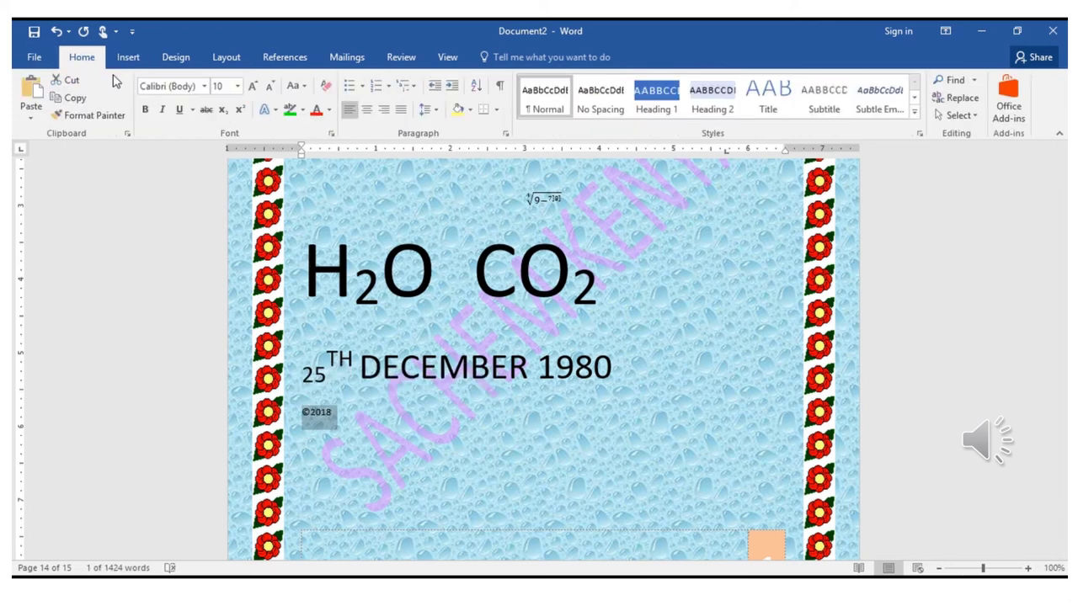
left_click(252, 86)
left_click(251, 86)
left_click(252, 86)
left_click(252, 86)
left_click(252, 86)
left_click(252, 86)
left_click(251, 86)
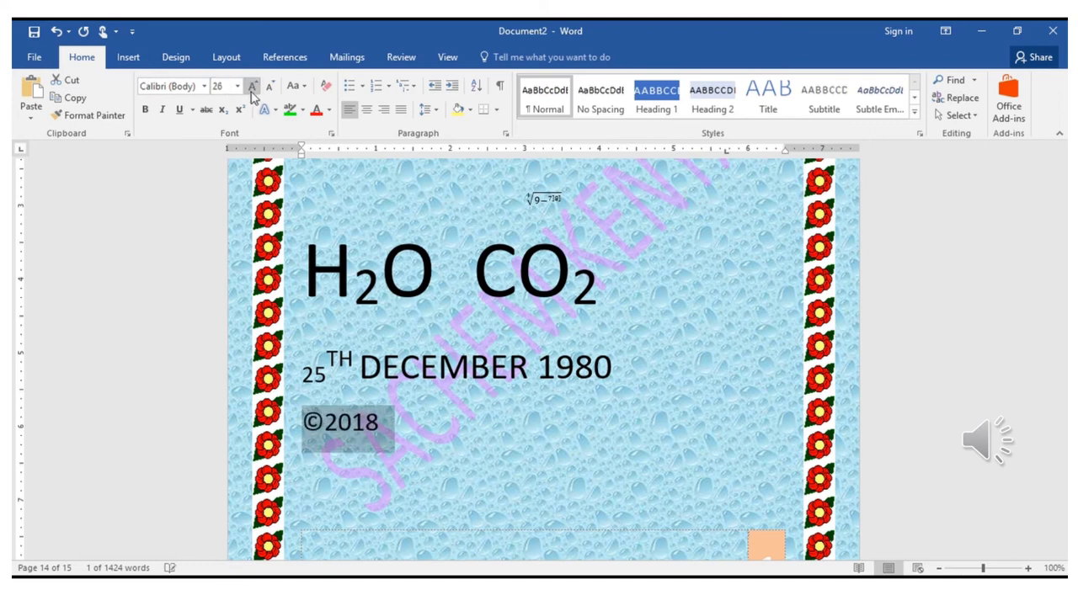
left_click(252, 86)
left_click(251, 86)
left_click(251, 86)
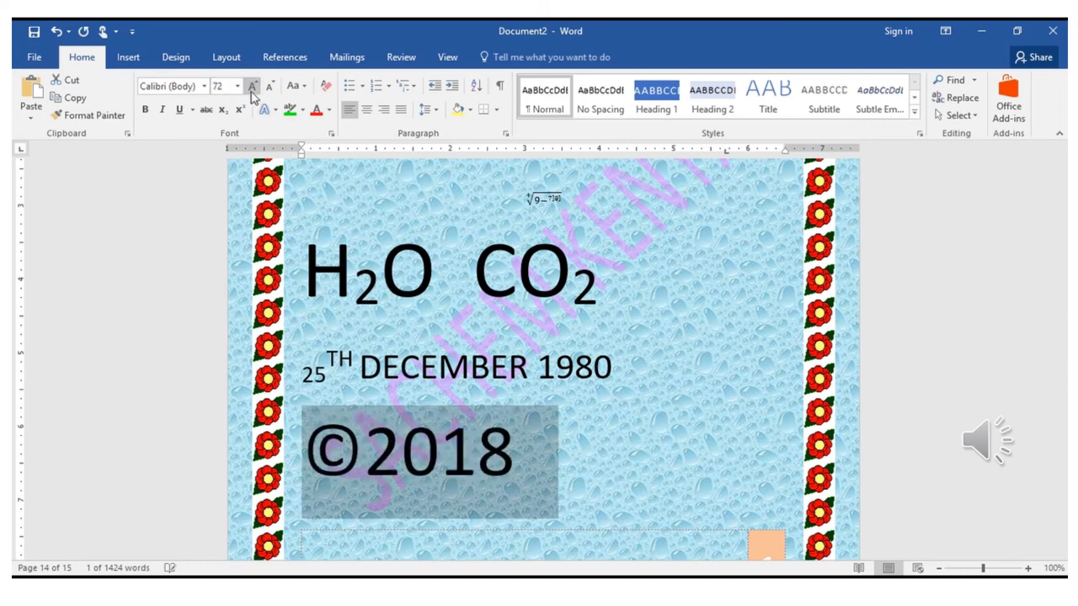
left_click(537, 440)
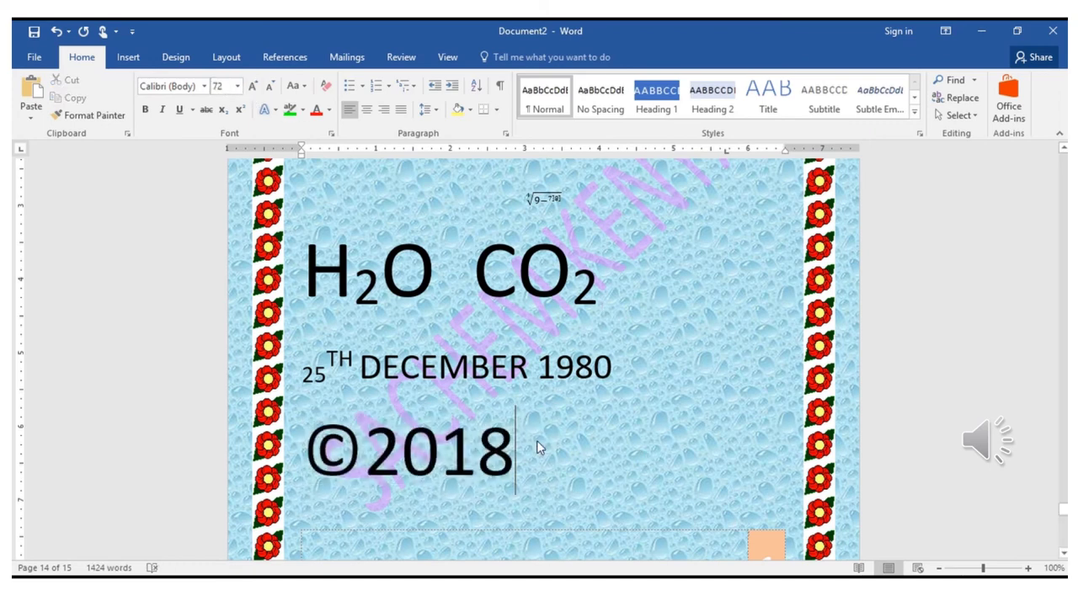
Step: Append the £, ®, ¥ and € symbols after ©2018 from the Symbol list
left_click(132, 61)
left_click(973, 94)
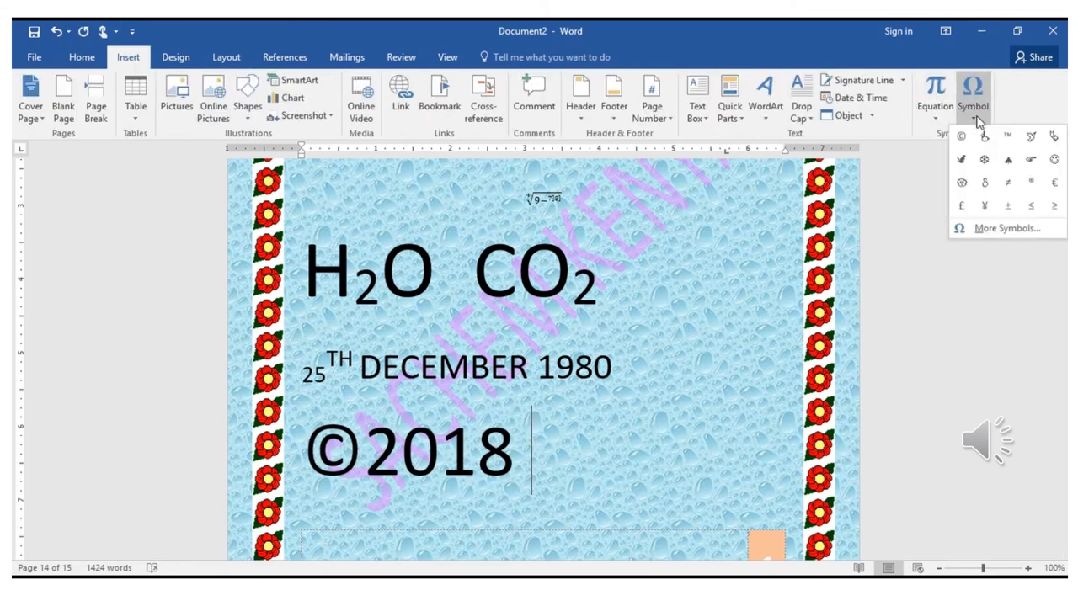
left_click(961, 206)
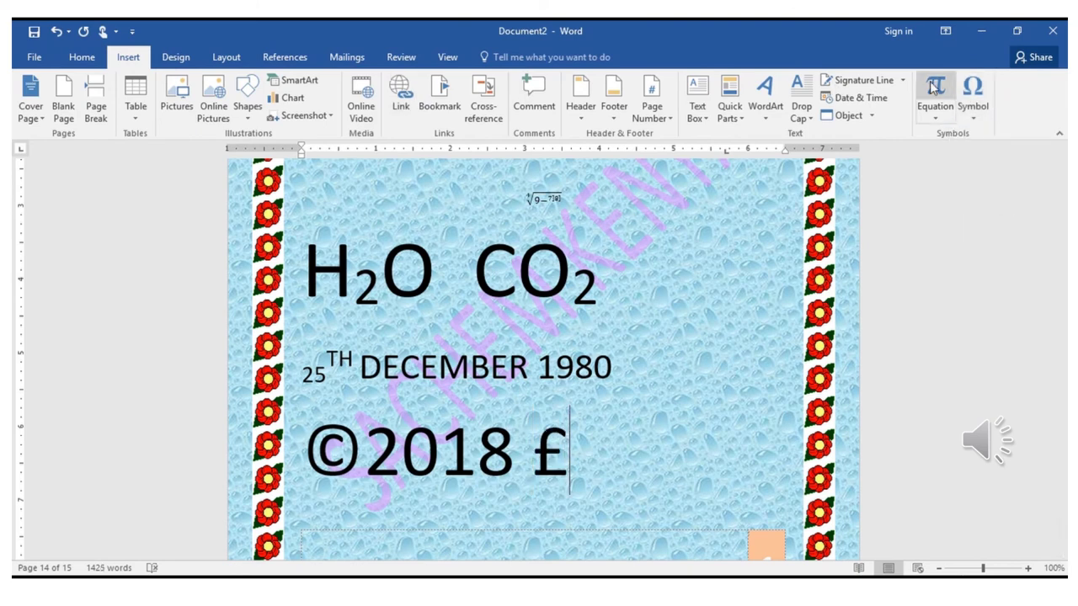
left_click(970, 111)
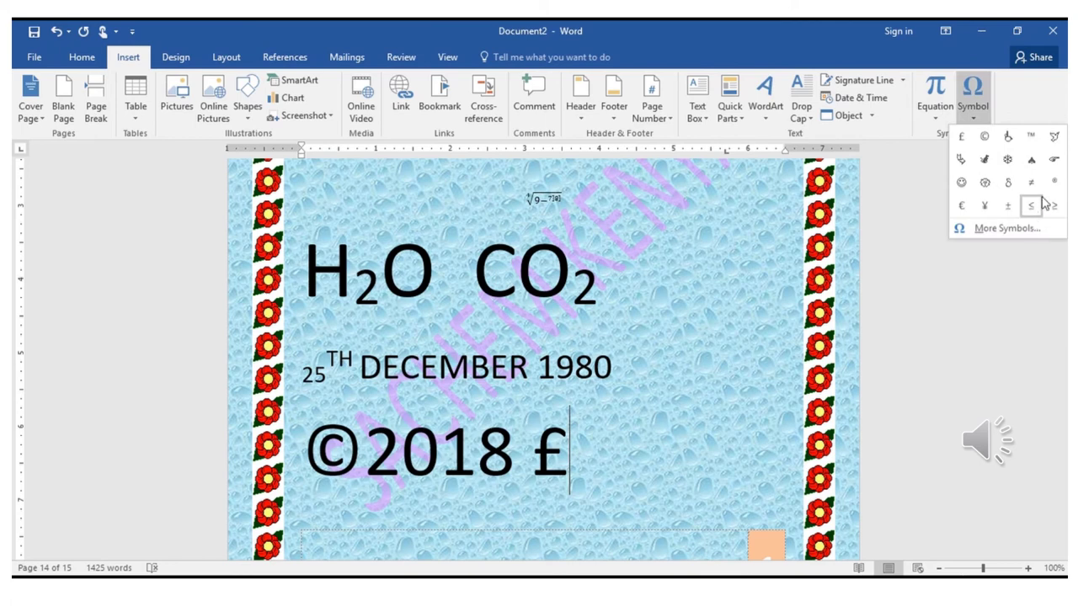
left_click(1053, 182)
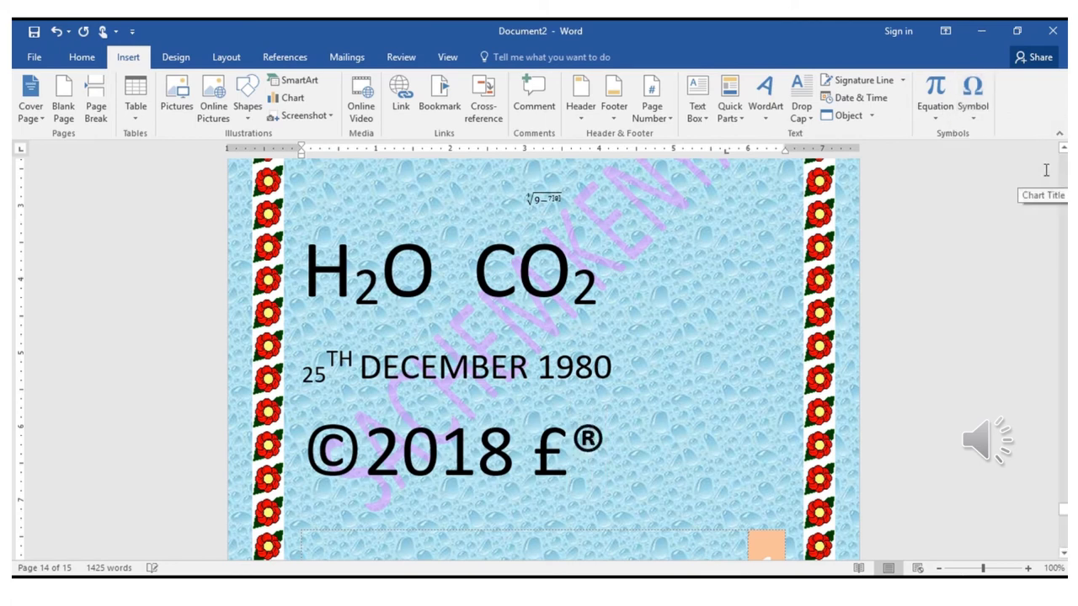
left_click(975, 105)
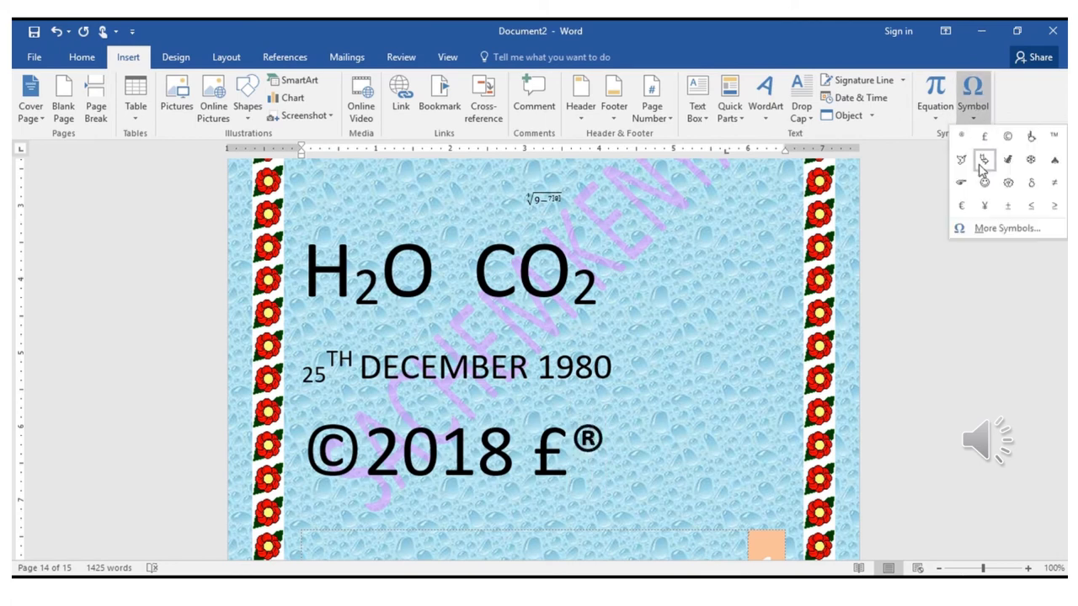
left_click(984, 205)
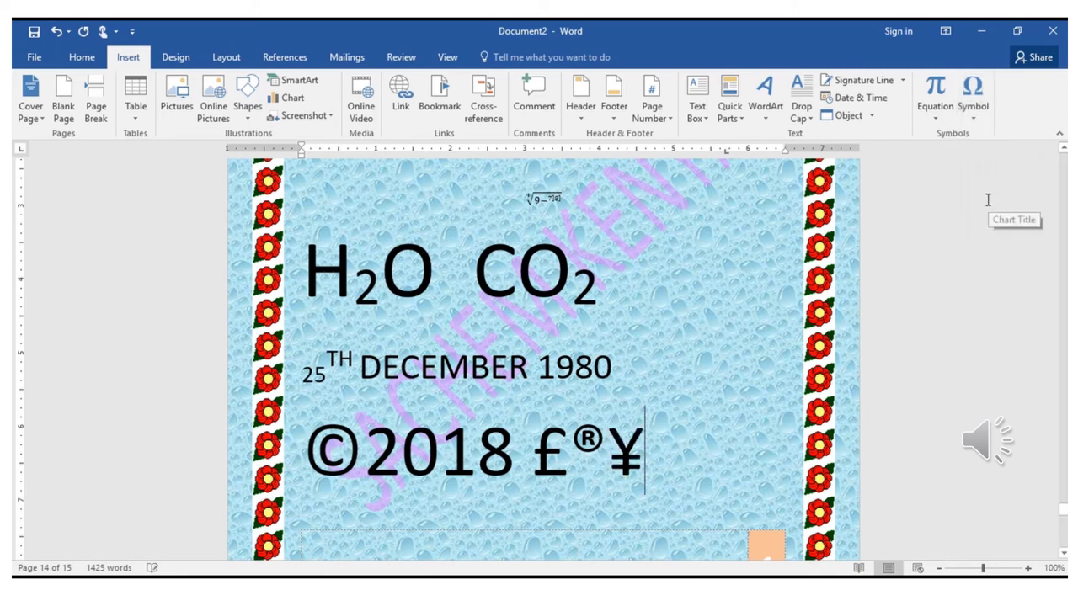
left_click(973, 95)
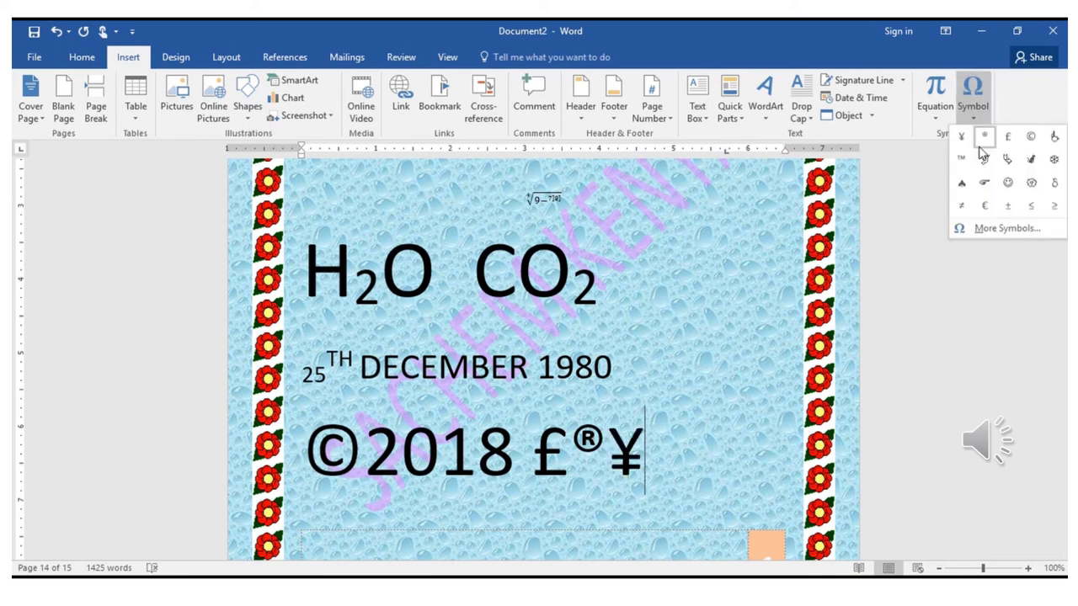
left_click(984, 207)
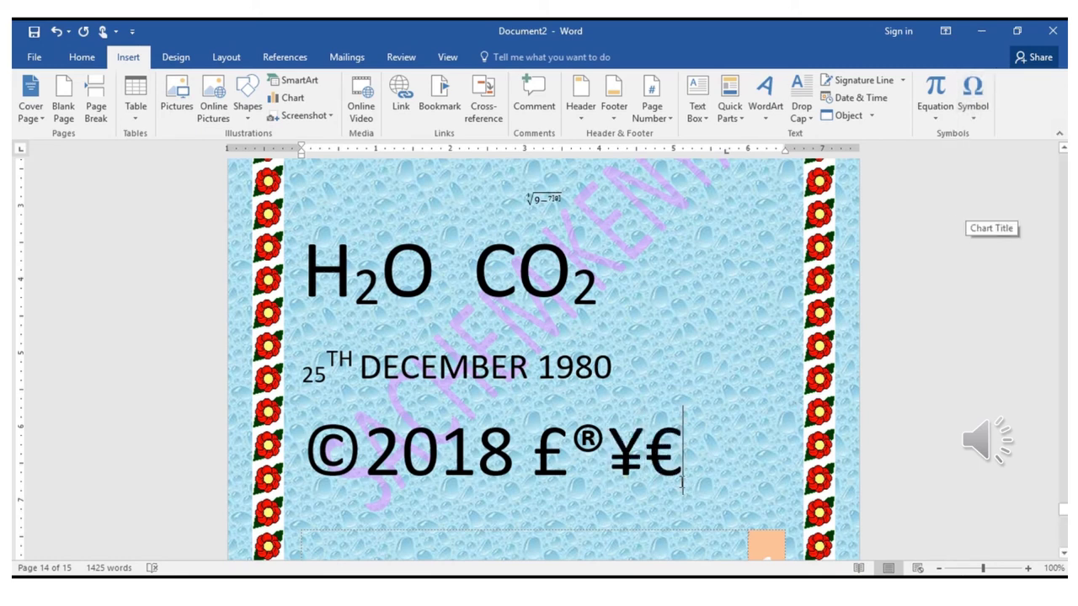
scroll(682, 482, "down", 3)
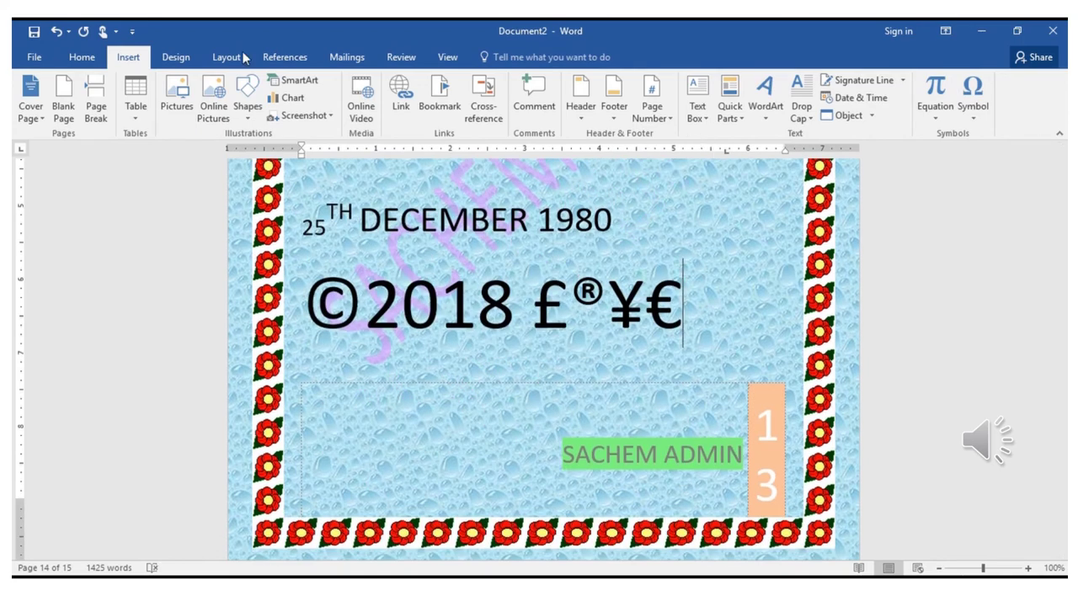
Step: Scroll back to page 5 and select the three search engine optimisation paragraphs
left_click(179, 59)
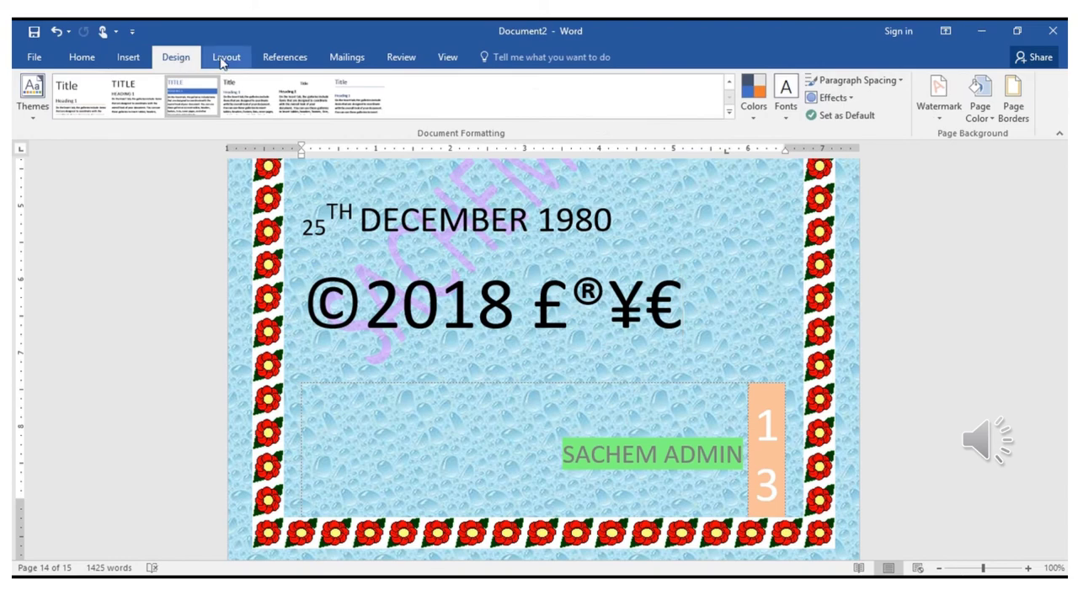
scroll(547, 240, "up", 2)
scroll(547, 240, "up", 5)
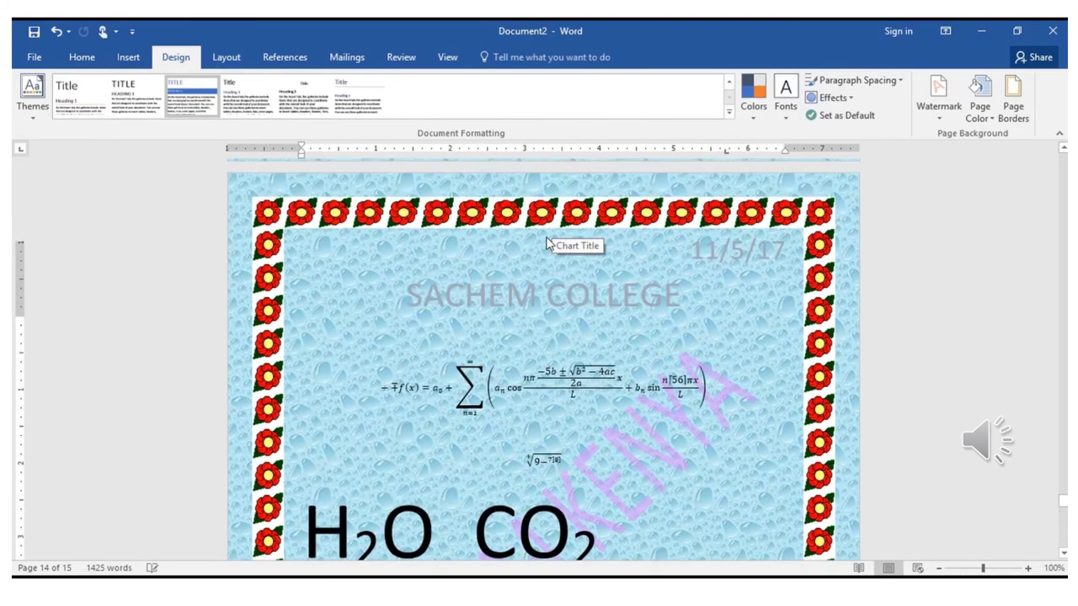
scroll(547, 240, "up", 7)
scroll(547, 240, "up", 6)
scroll(547, 240, "up", 5)
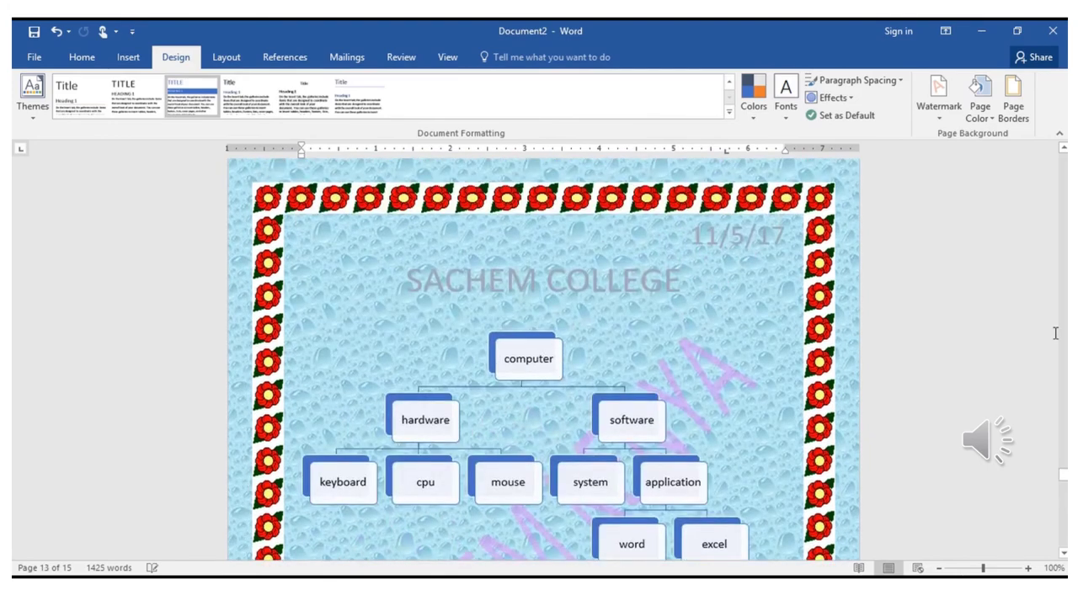
mouse_move(1062, 477)
left_mouse_down()
mouse_move(1035, 260)
mouse_move(1027, 272)
left_mouse_up()
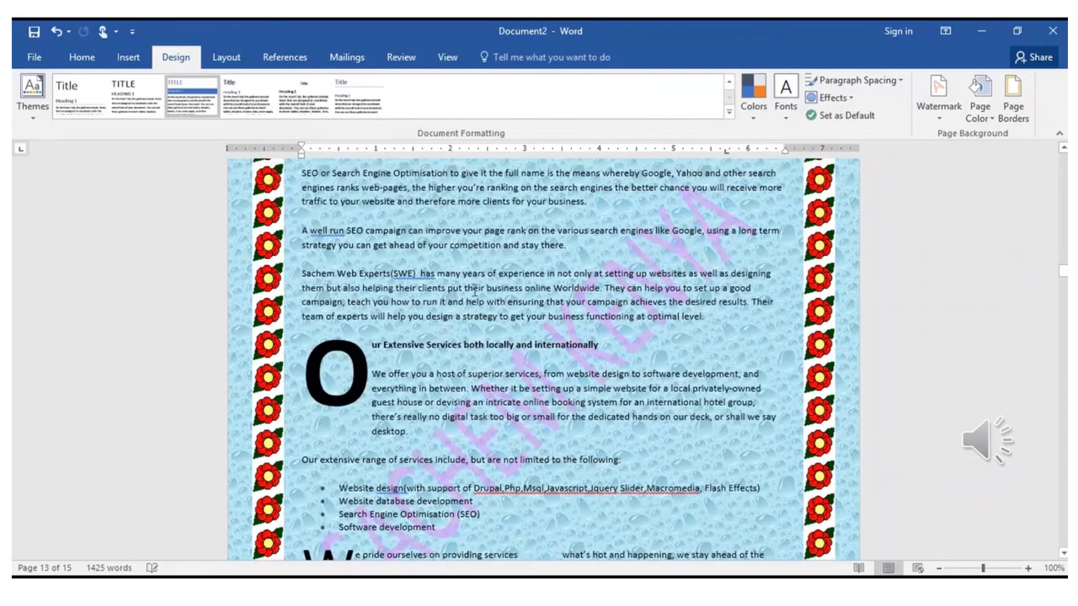
scroll(429, 229, "up", 3)
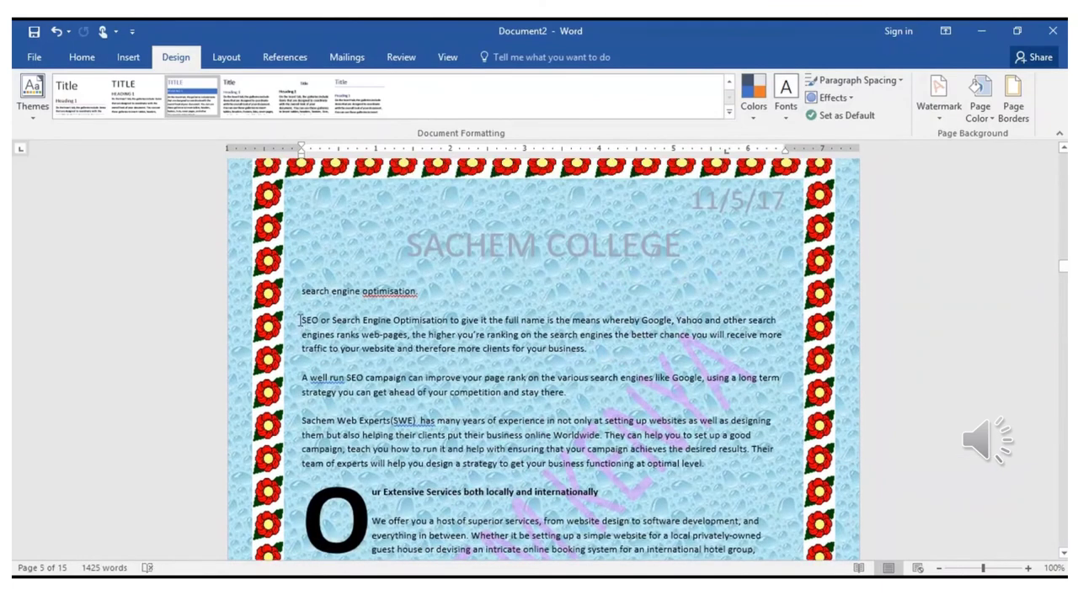
left_click_drag(300, 319, 706, 464)
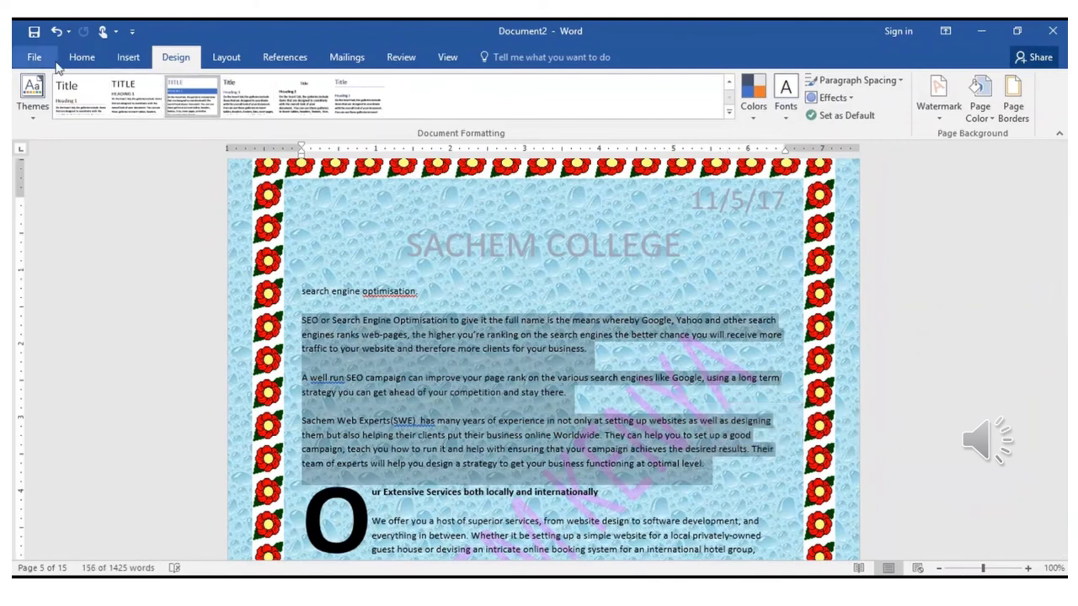
Step: Try 3.0 line spacing on the SEO paragraphs, then revert them to 1.0
left_click(81, 58)
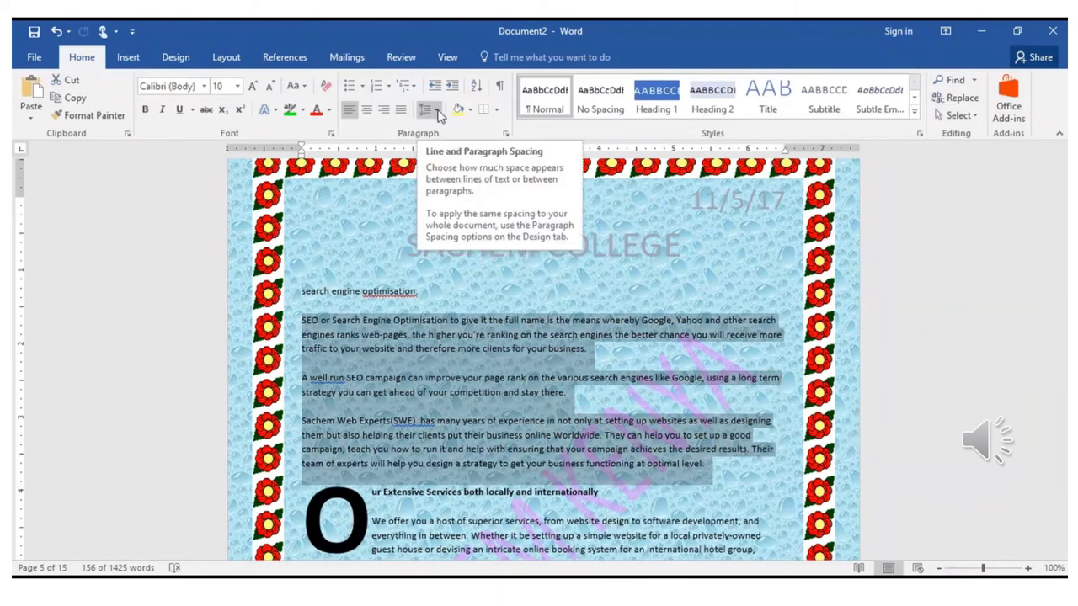
left_click(436, 110)
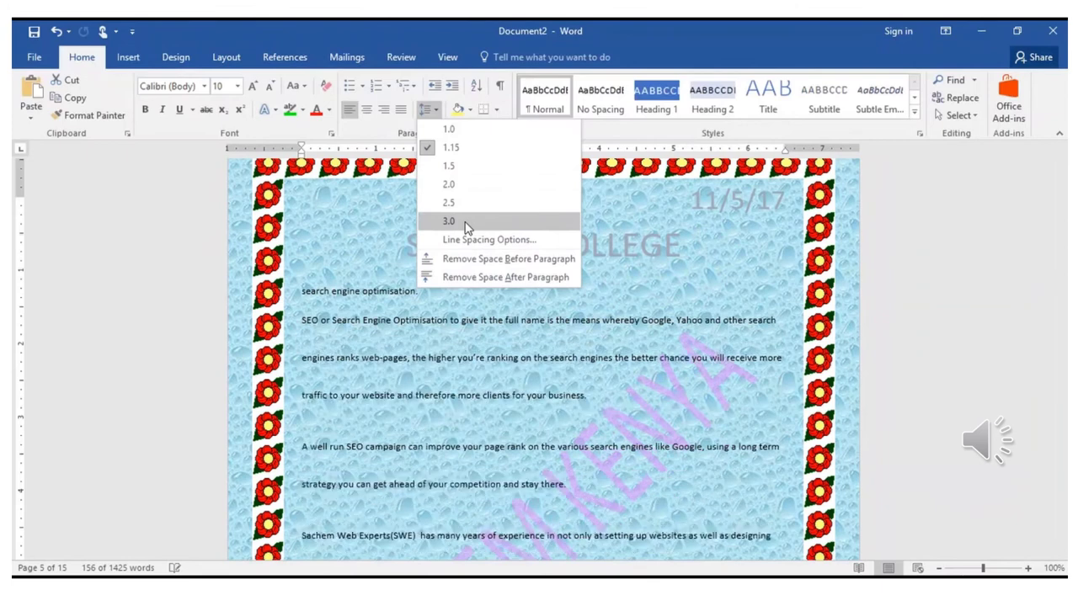
left_click(466, 226)
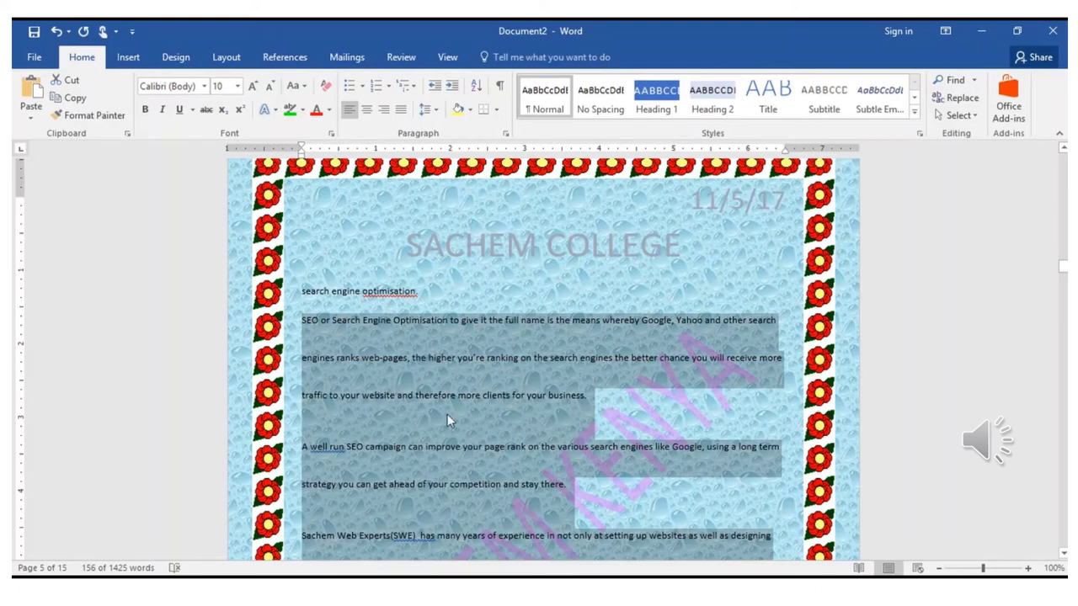
scroll(447, 421, "down", 4)
scroll(434, 370, "down", 2)
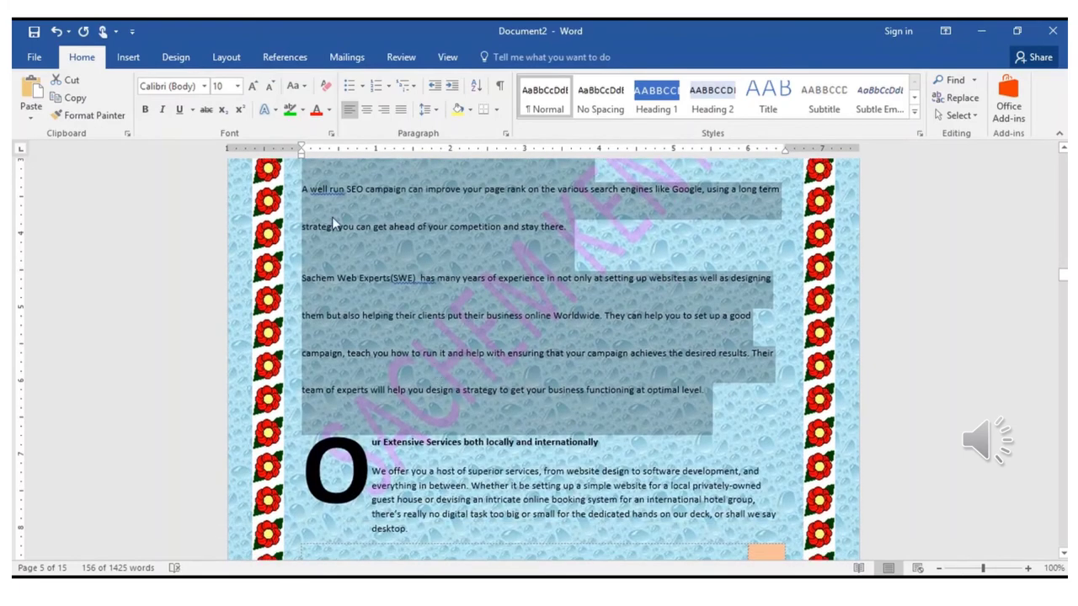
left_click(434, 113)
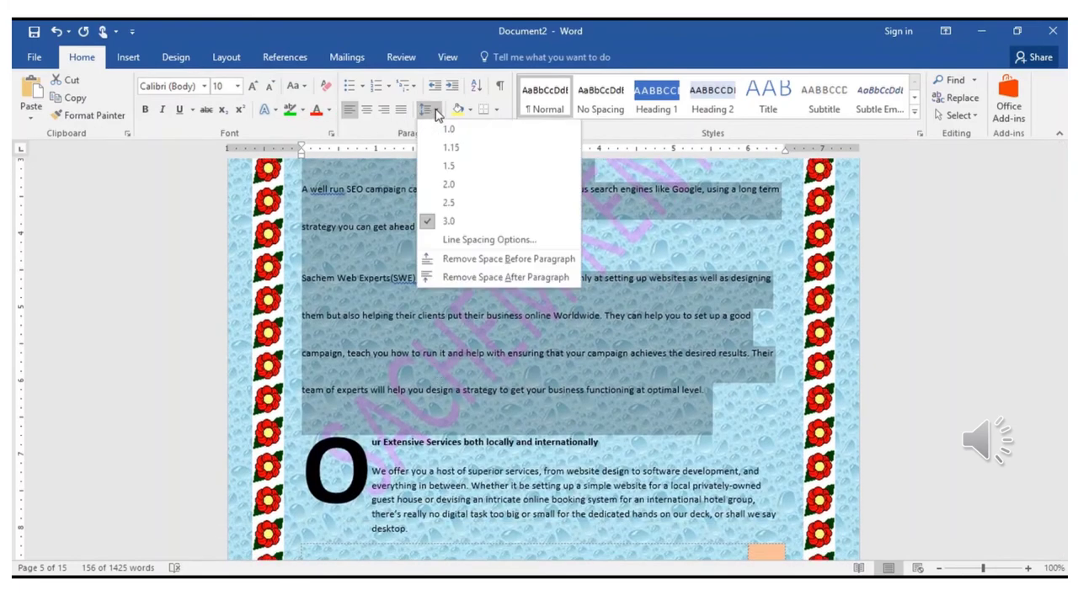
left_click(448, 130)
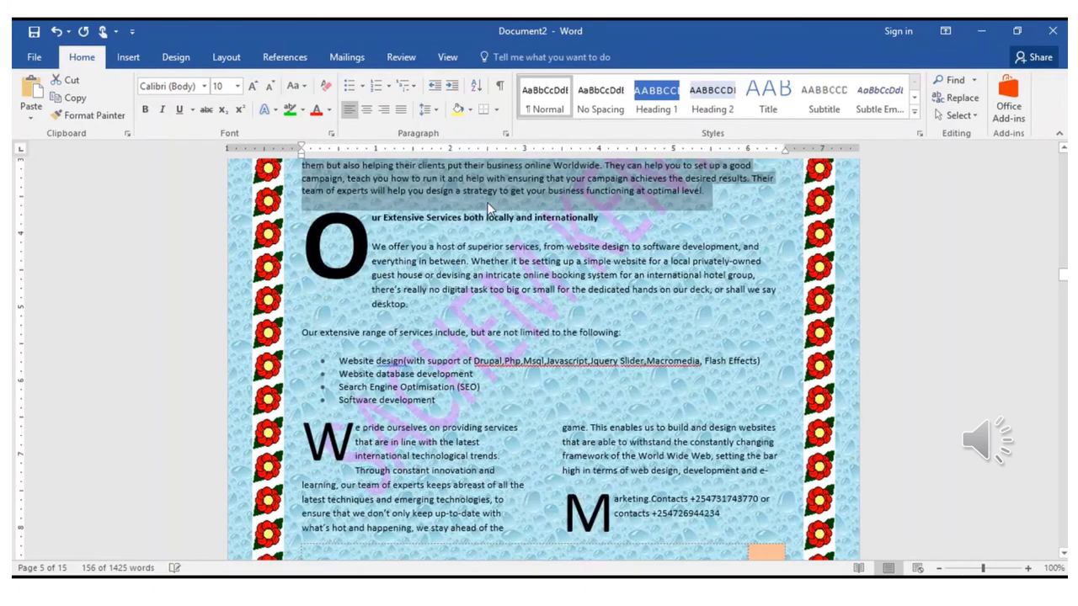
scroll(488, 204, "up", 3)
scroll(490, 205, "up", 4)
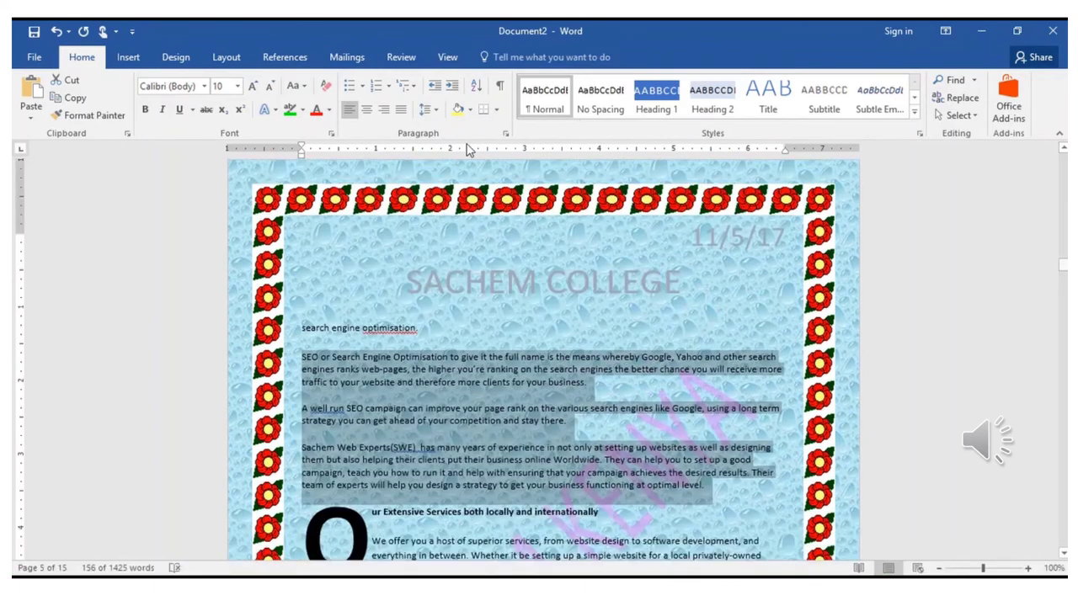
left_click(430, 109)
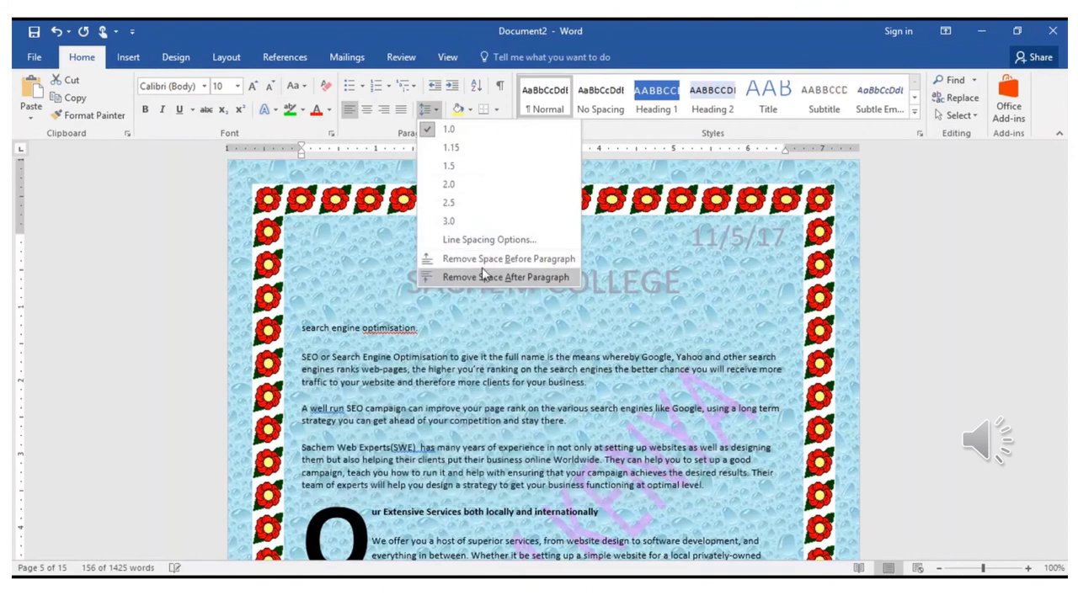
left_click(481, 259)
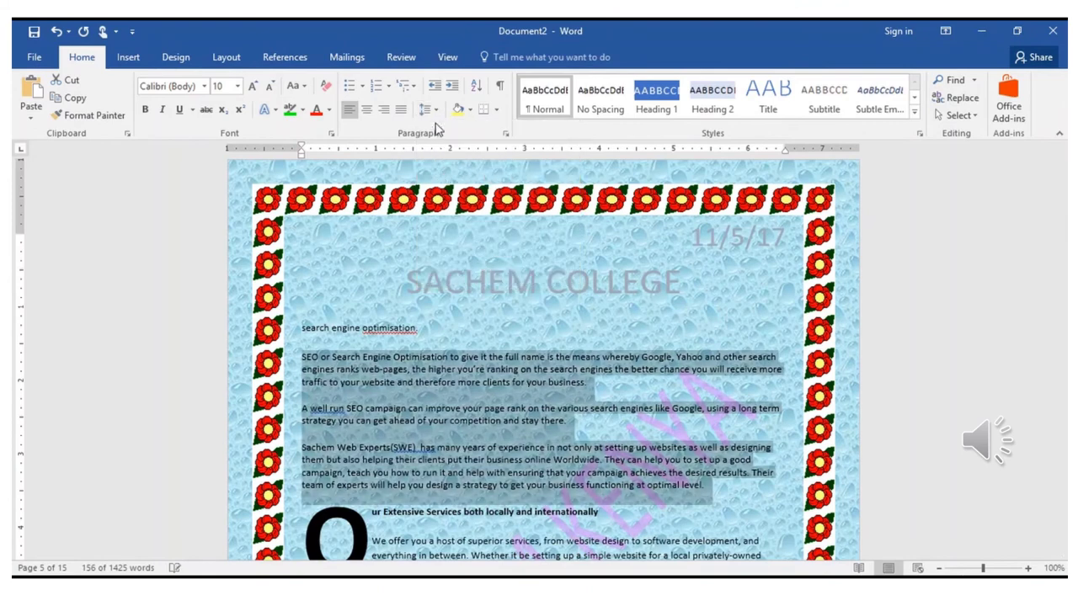
Step: Remove space after paragraphs, set 2.0 line spacing, grow text to 11 pt and italicize it
left_click(425, 109)
left_click(472, 279)
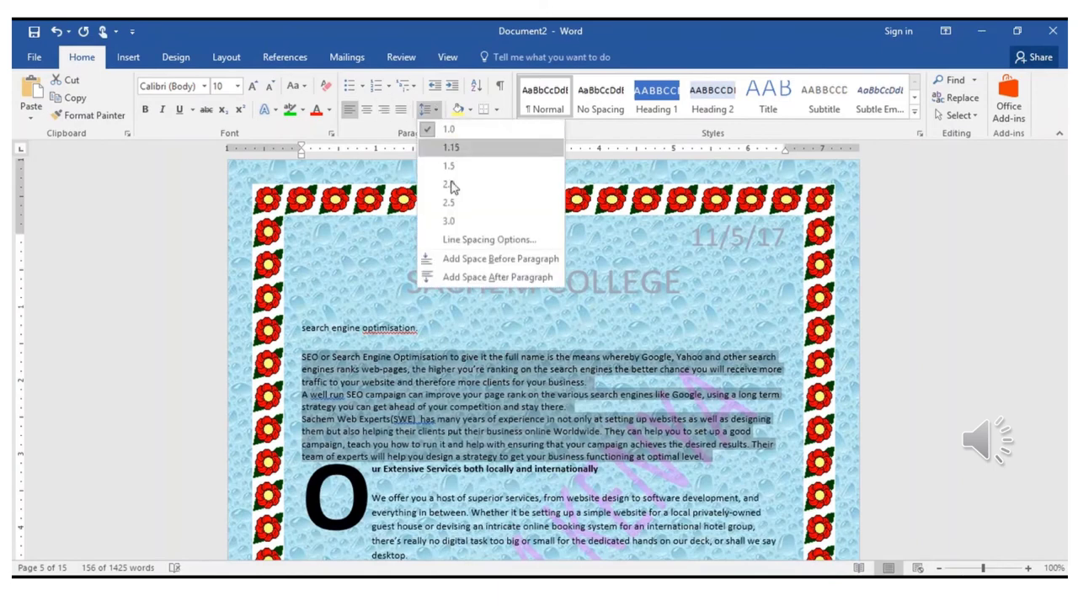
left_click(455, 190)
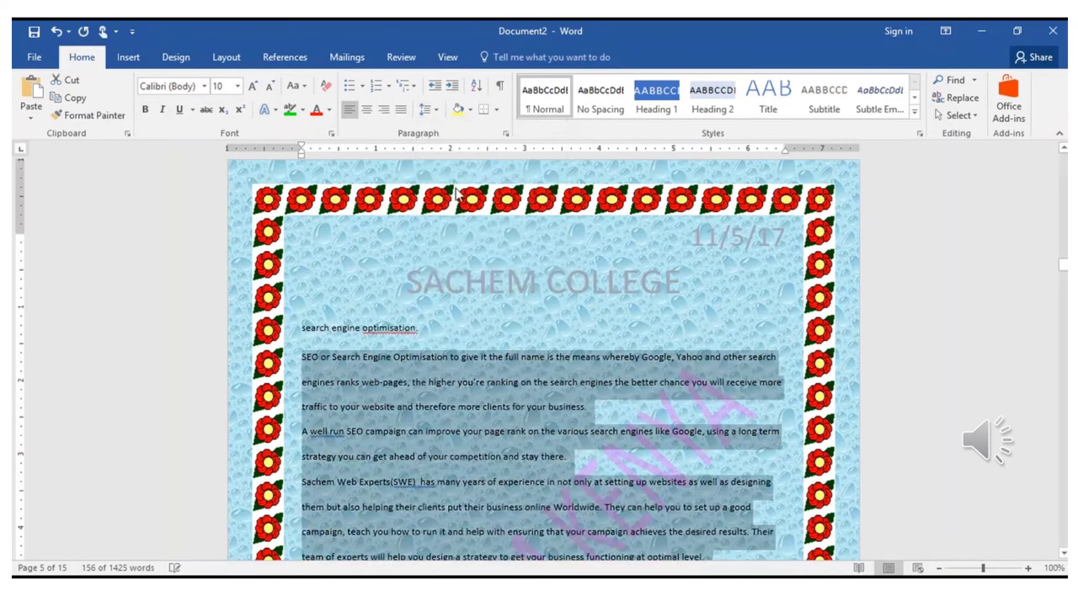
left_click(251, 88)
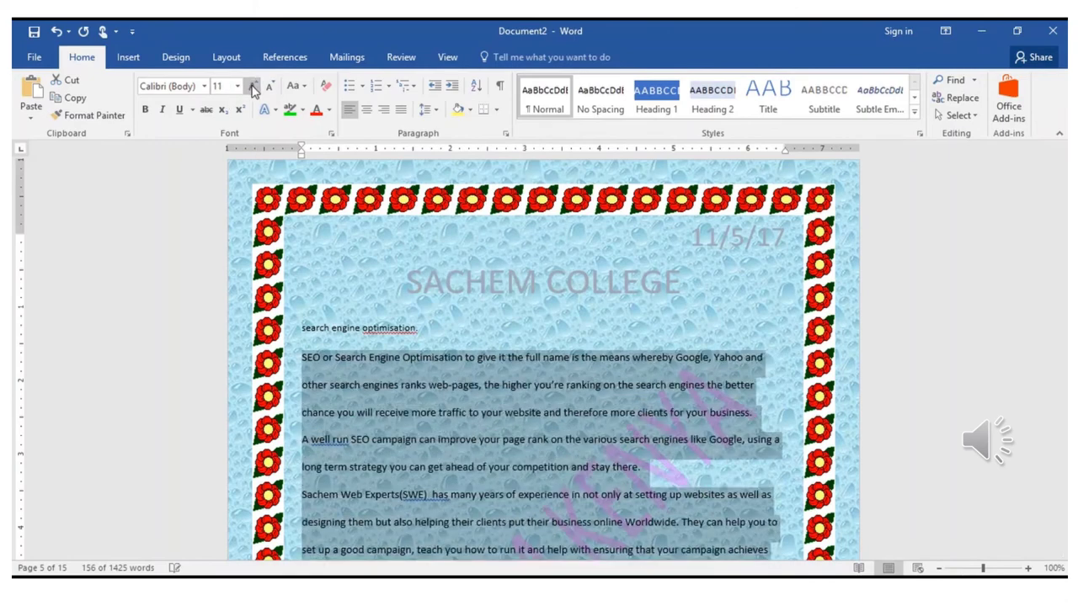
left_click(161, 110)
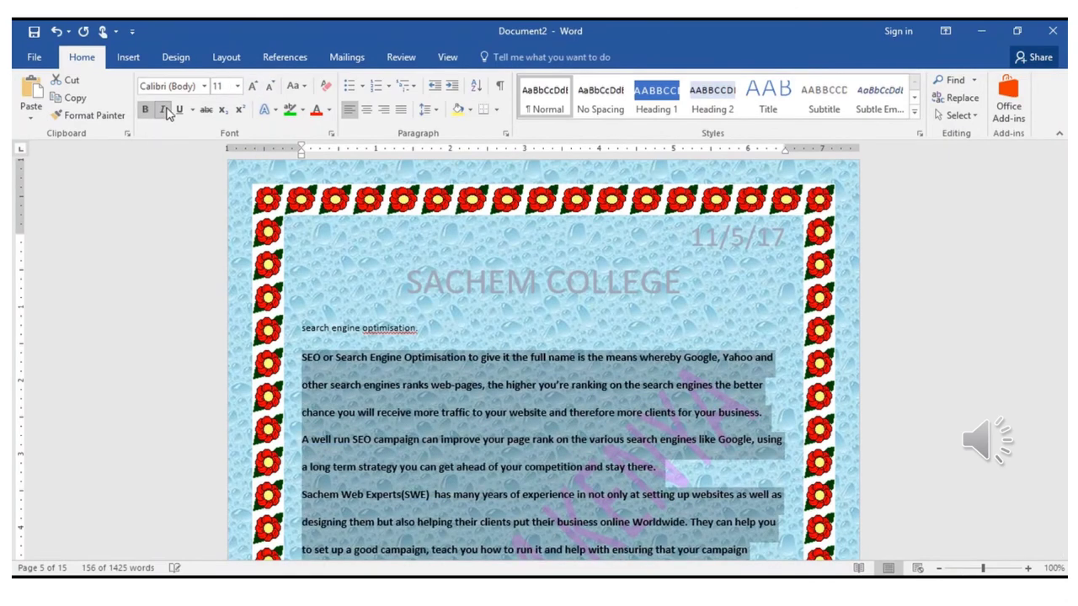
scroll(596, 288, "down", 3)
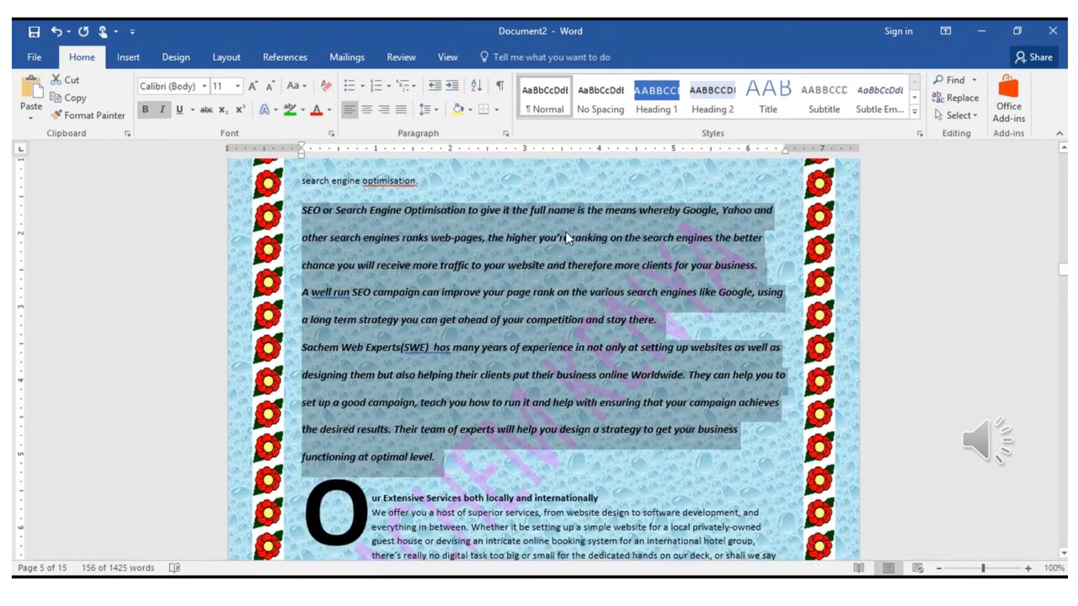
left_click(134, 59)
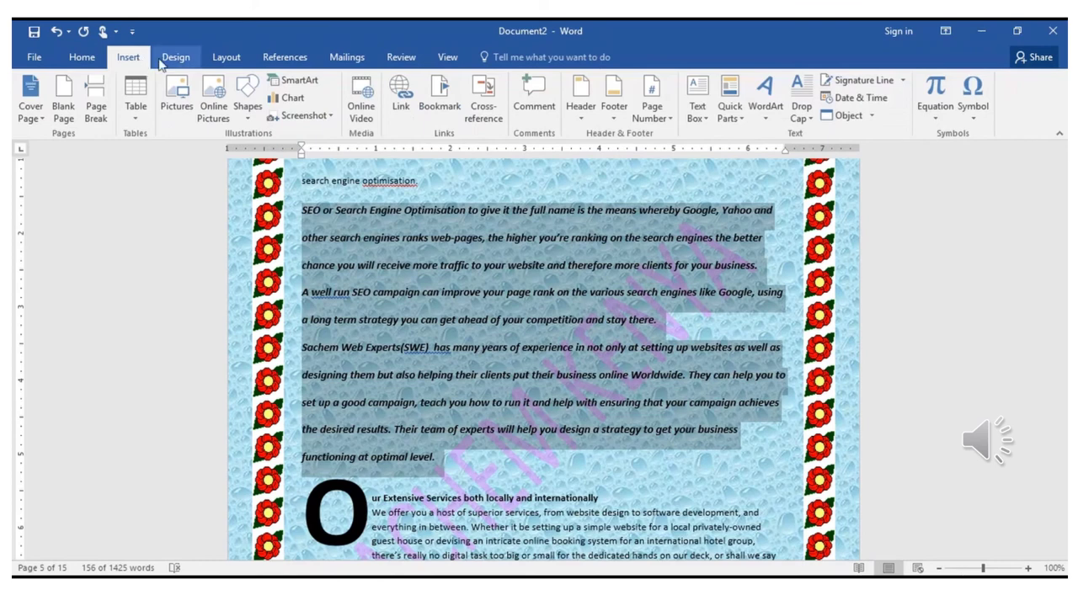
Step: Try Narrow and Wide margins, then apply Office 2003 Default (1" top/bottom, 1.25" sides)
left_click(172, 61)
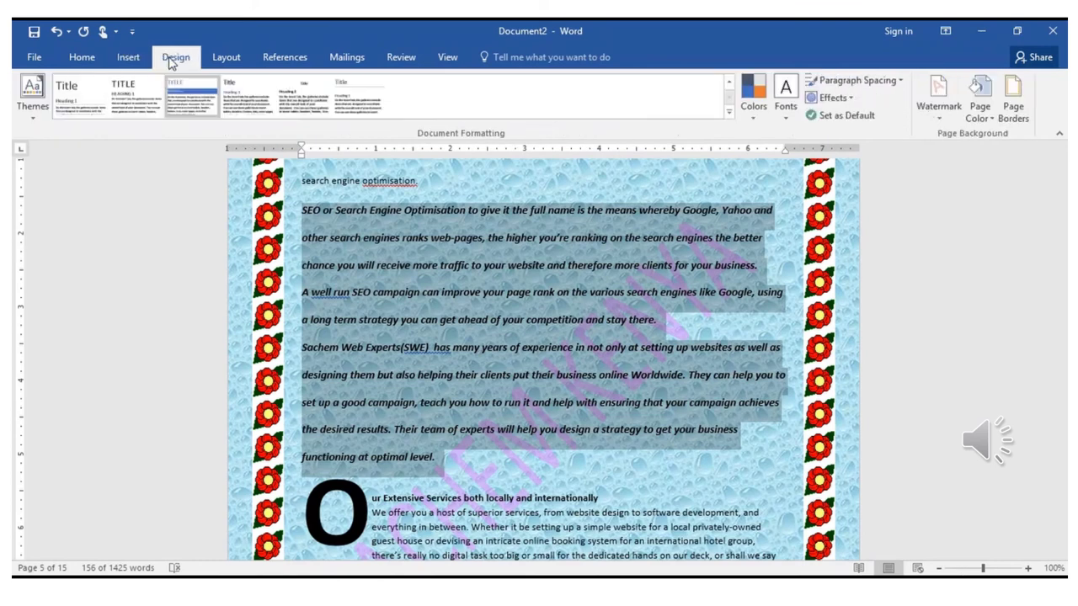
left_click(229, 66)
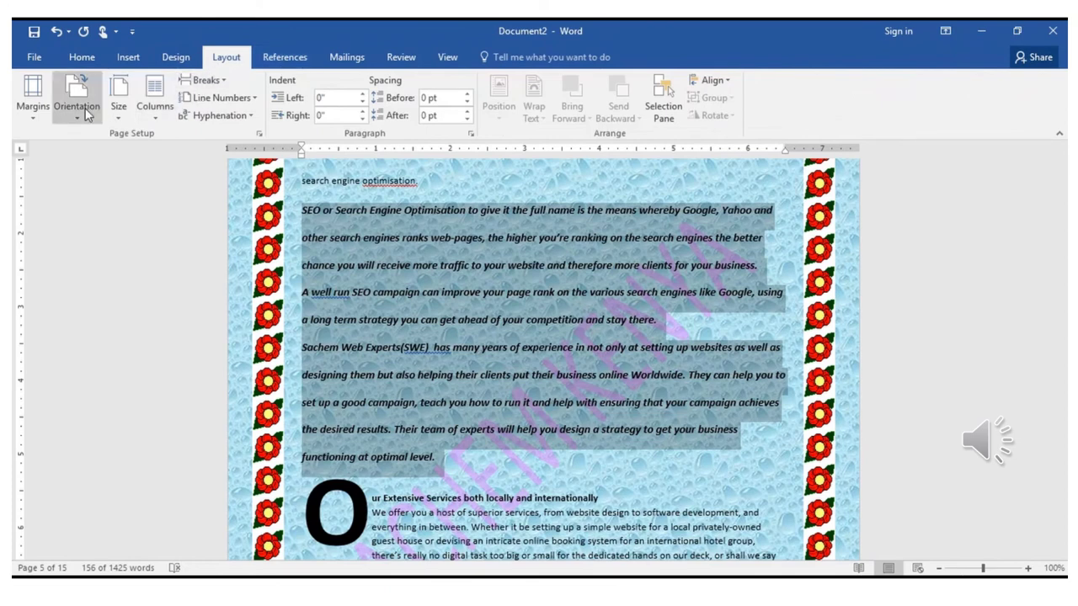
left_click(34, 103)
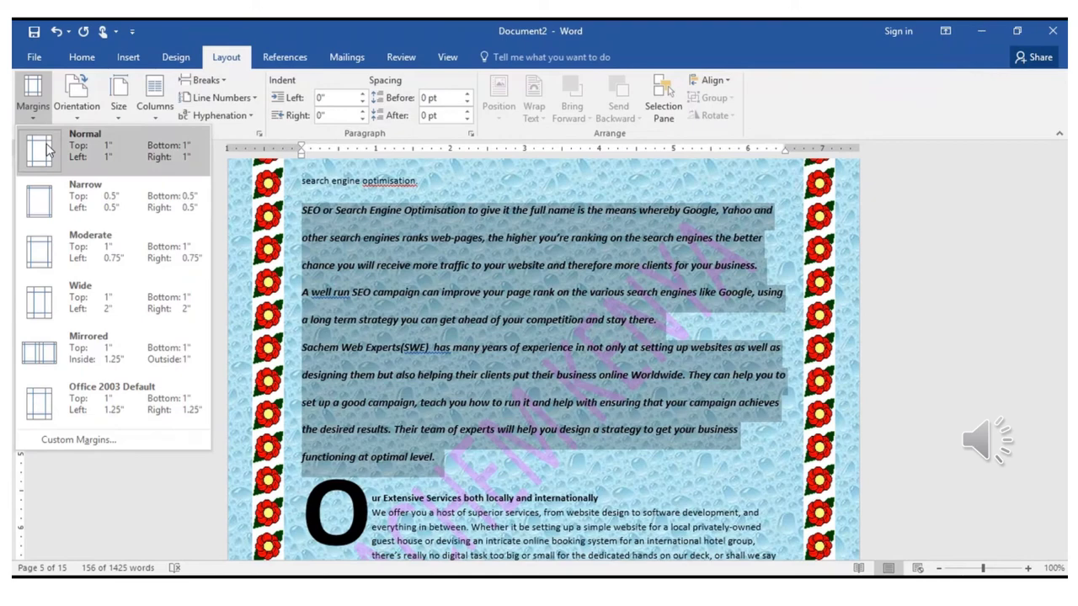
left_click(149, 203)
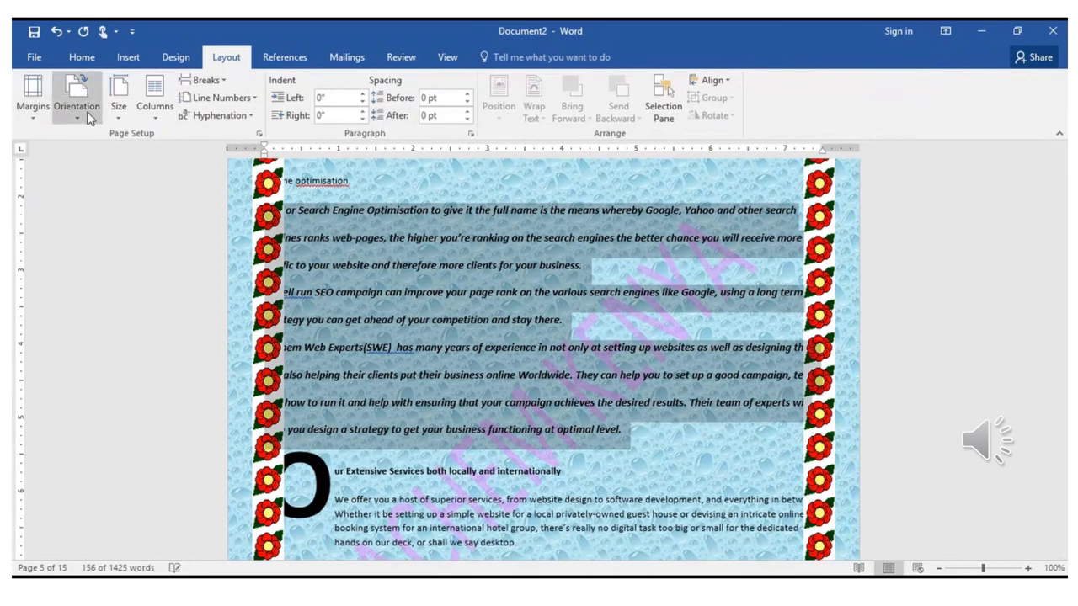
left_click(32, 107)
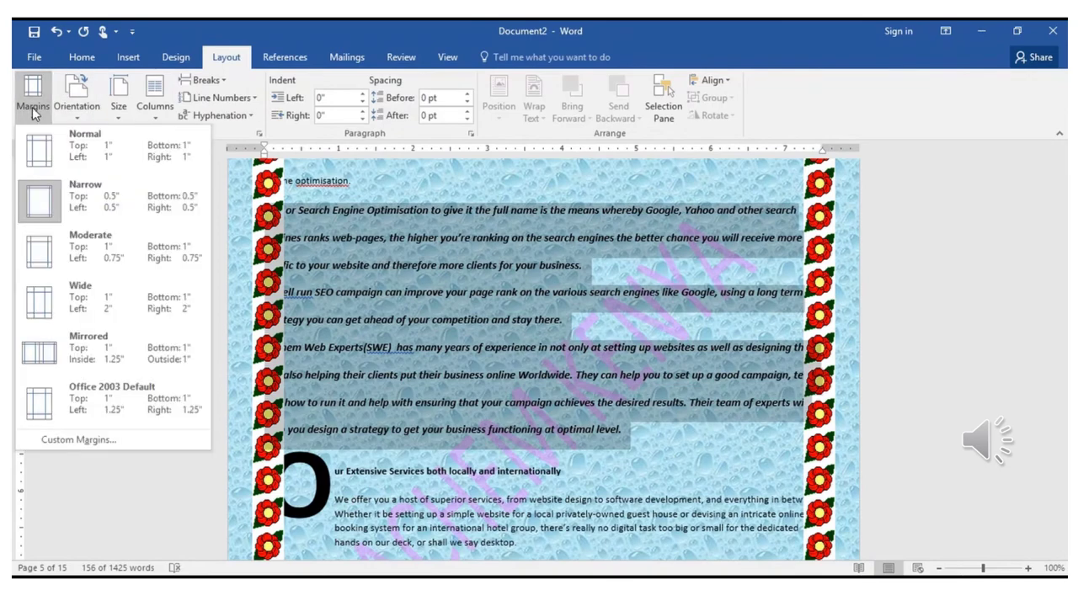
left_click(144, 323)
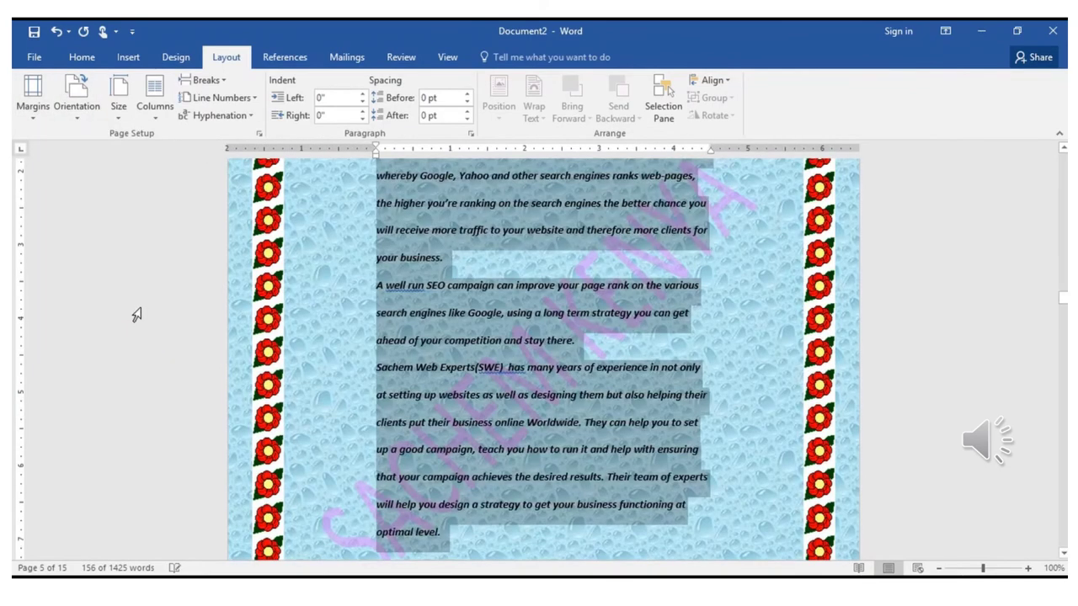
left_click(32, 107)
left_click(131, 420)
left_click(32, 99)
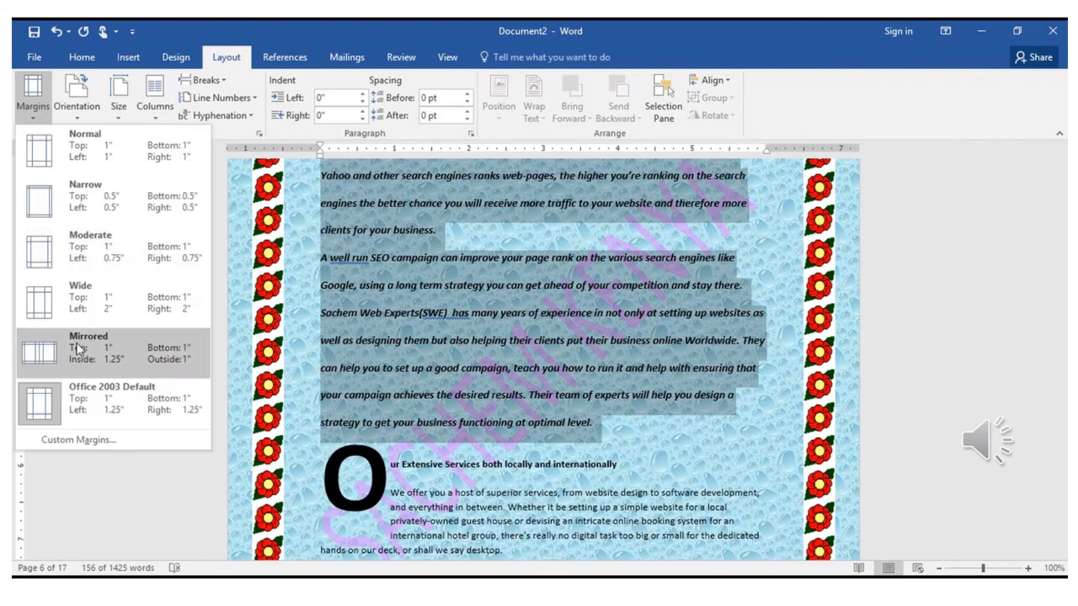
Step: In Custom Margins, change the paper size to Tabloid, then to A4
left_click(76, 440)
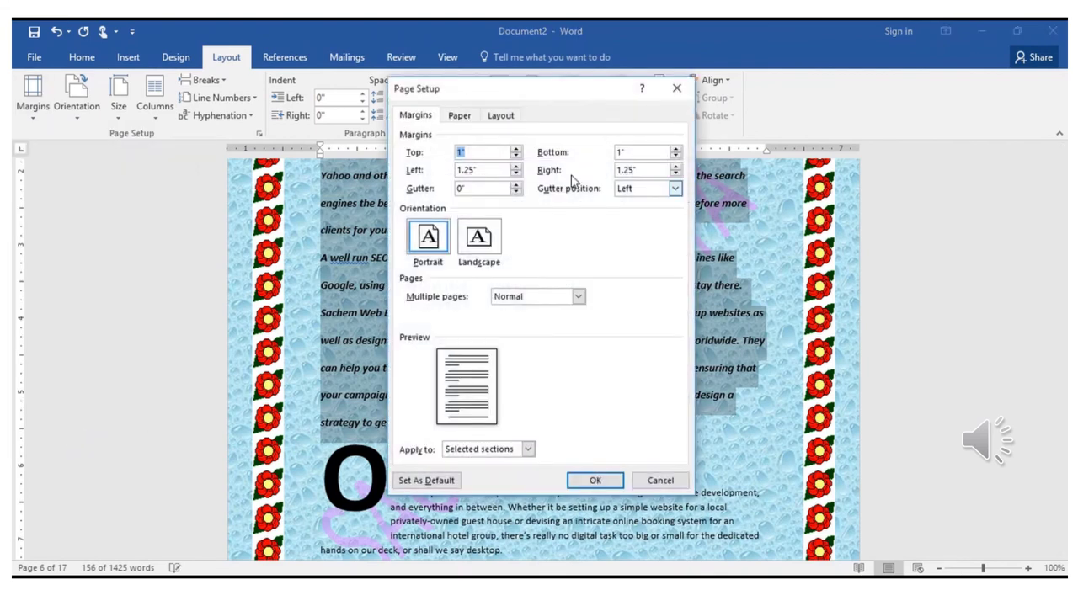
left_click(459, 118)
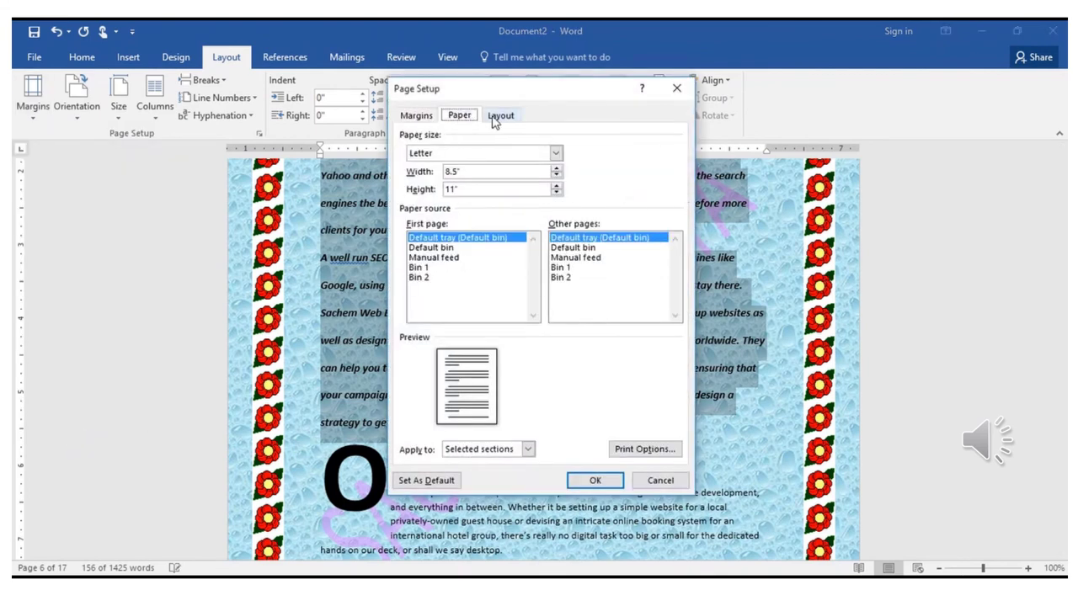
left_click(482, 154)
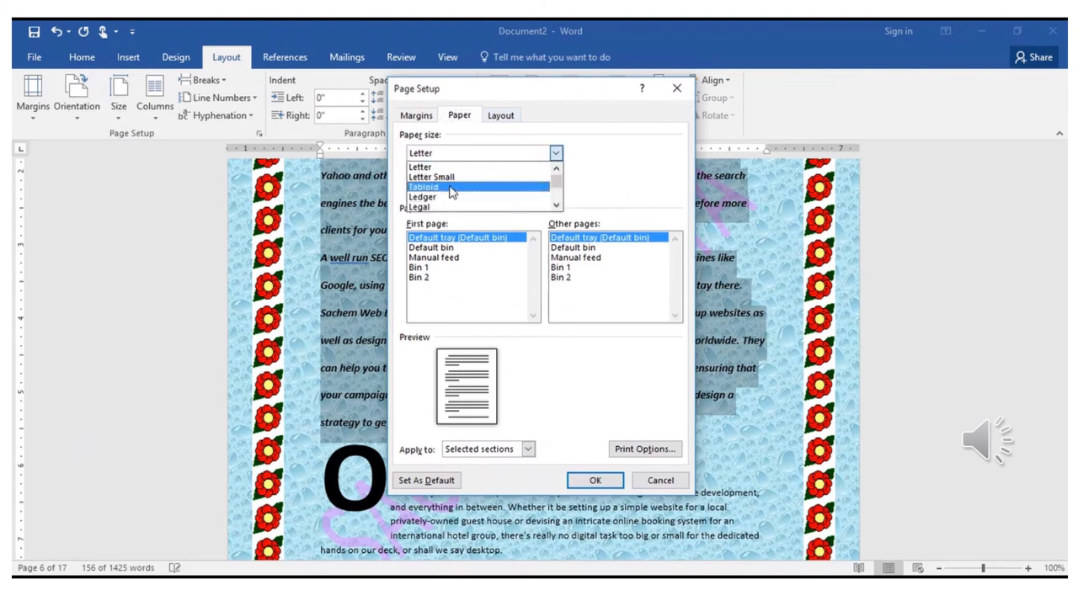
left_click(451, 191)
left_click(474, 157)
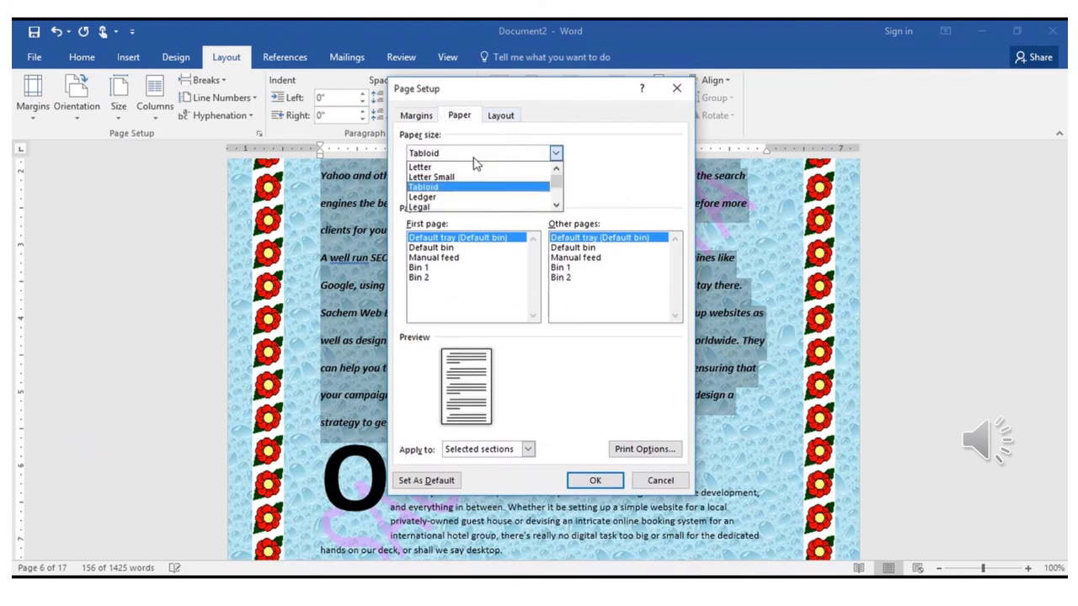
scroll(462, 180, "down", 1)
scroll(462, 186, "down", 2)
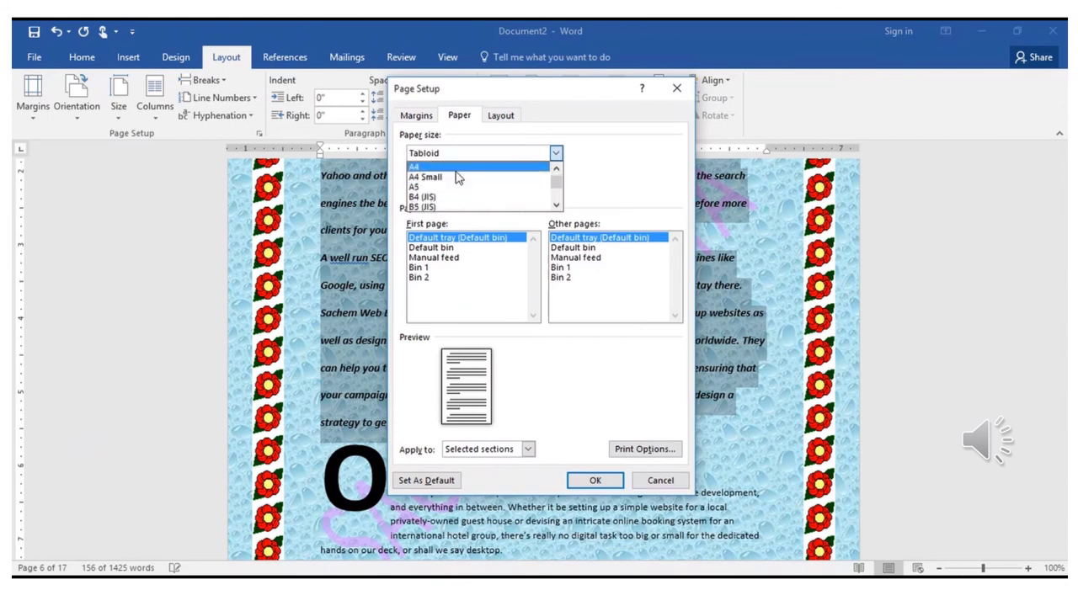
left_click(457, 168)
Step: Raise the top and bottom margins to 1.2" and keep the gutter on the left
left_click(503, 117)
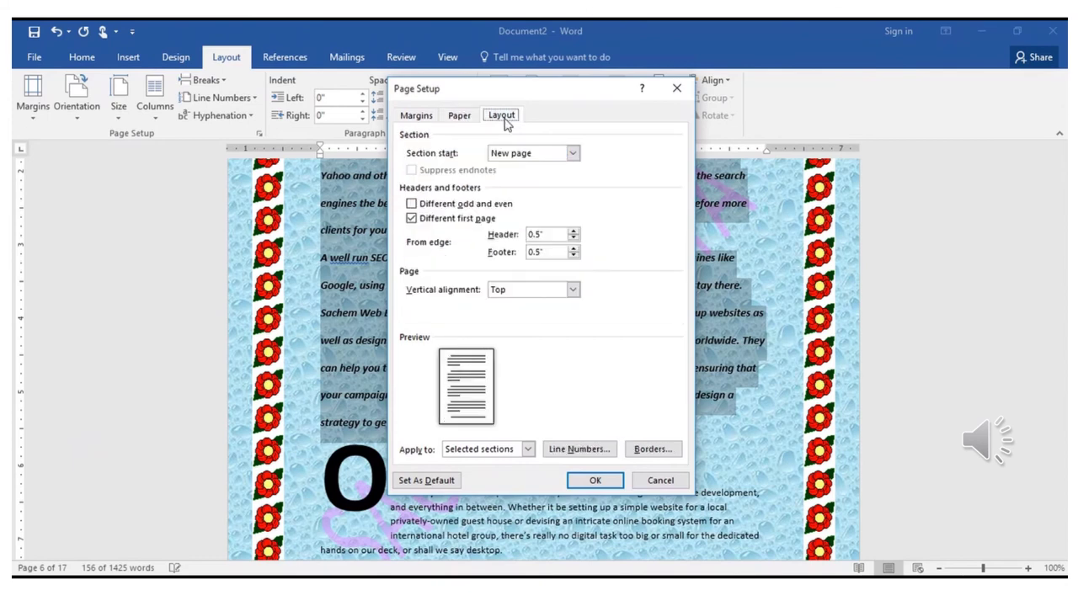
left_click(414, 118)
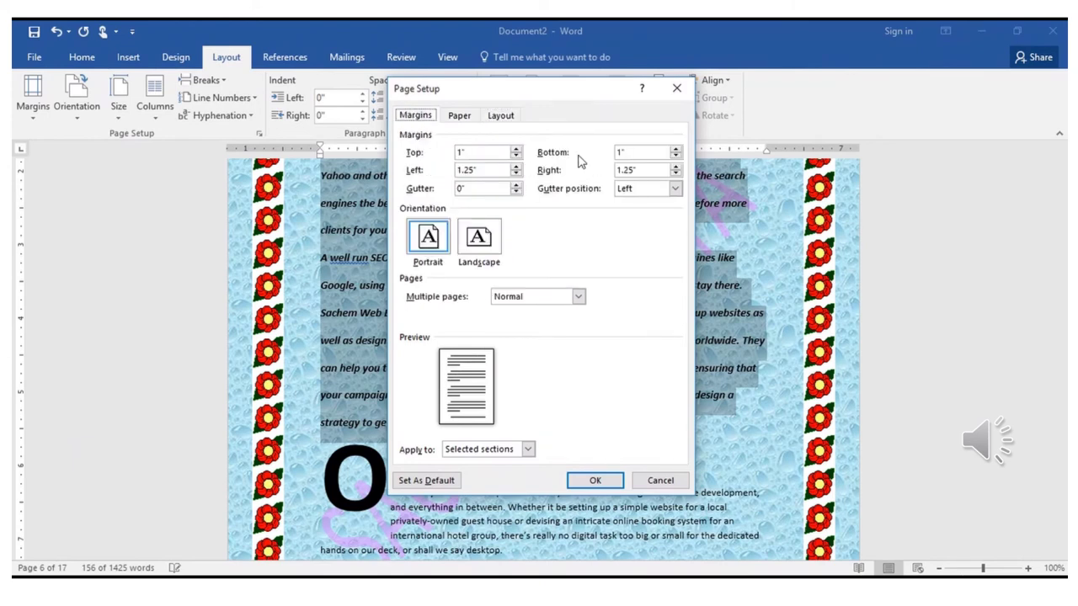
left_click(675, 149)
left_click(517, 149)
left_click(516, 149)
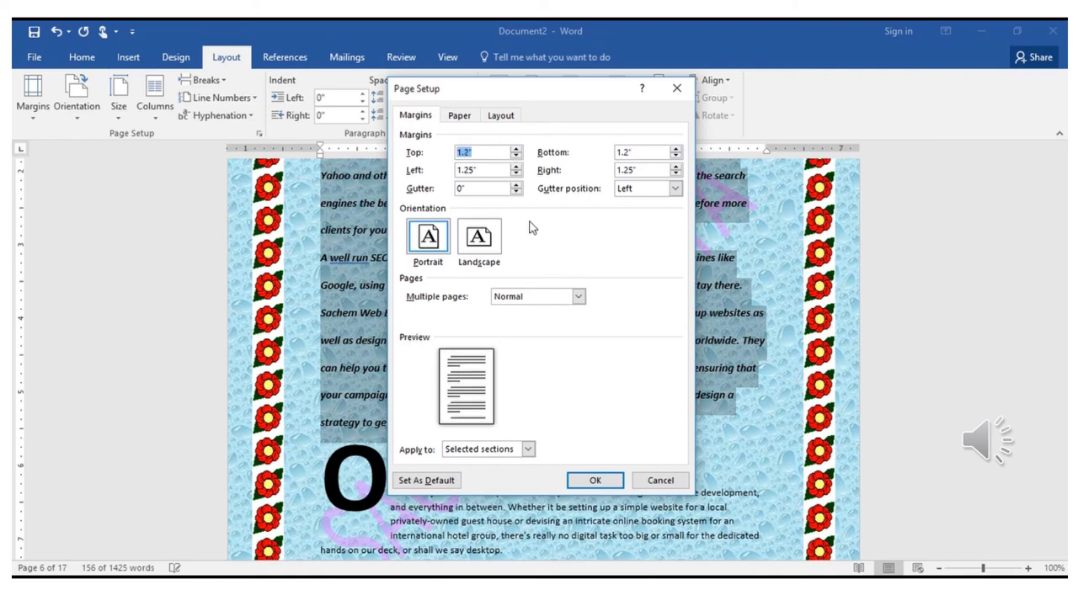
left_click(675, 190)
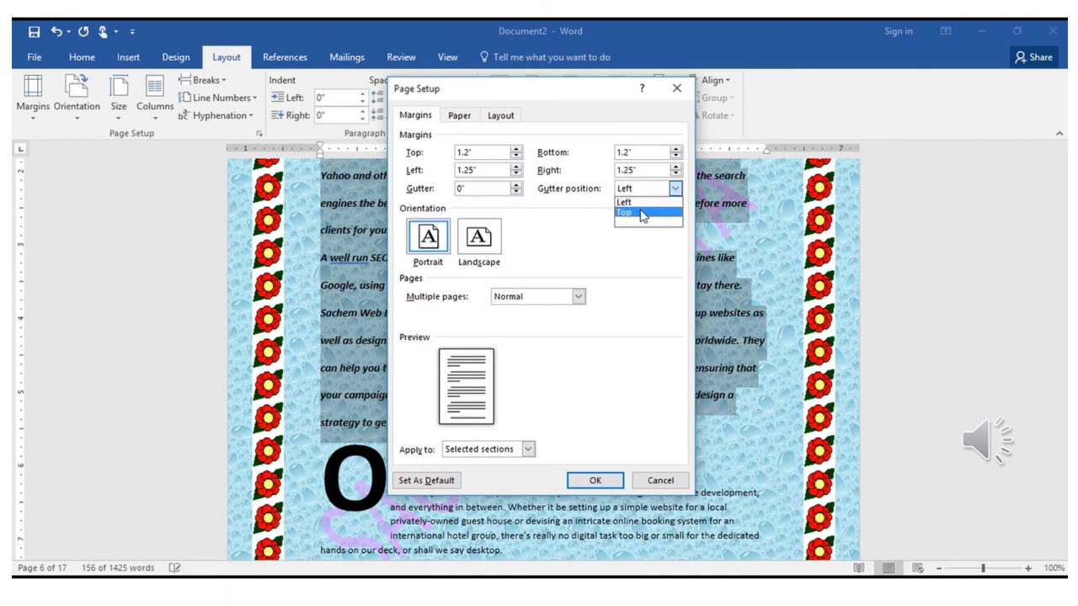
key("Escape")
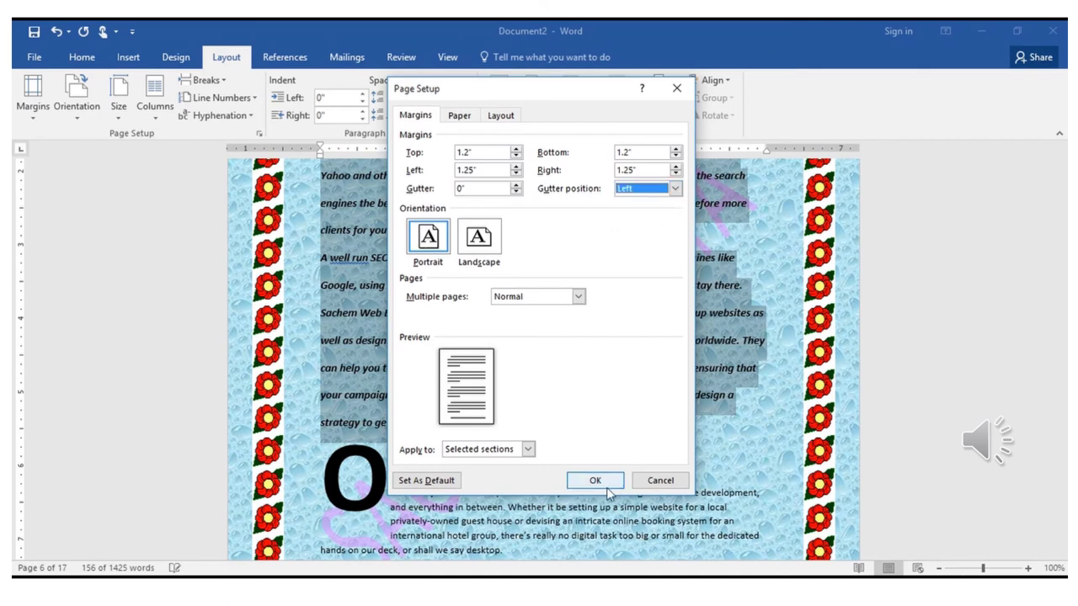
Step: Apply the new page setup to the document and review the pages
left_click(594, 481)
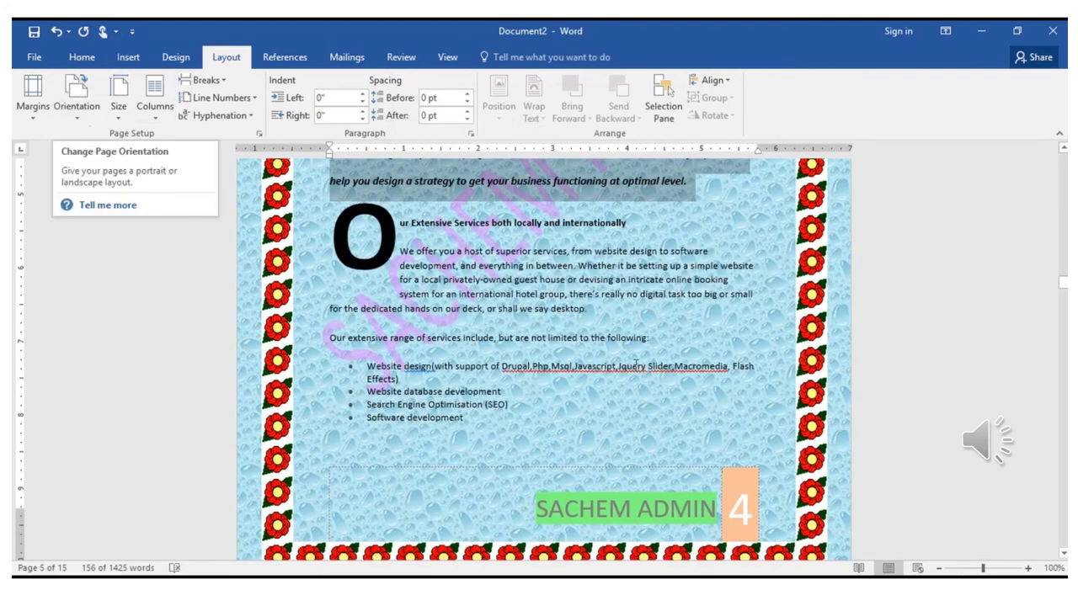
scroll(633, 327, "up", 2)
scroll(633, 327, "up", 5)
scroll(631, 320, "up", 3)
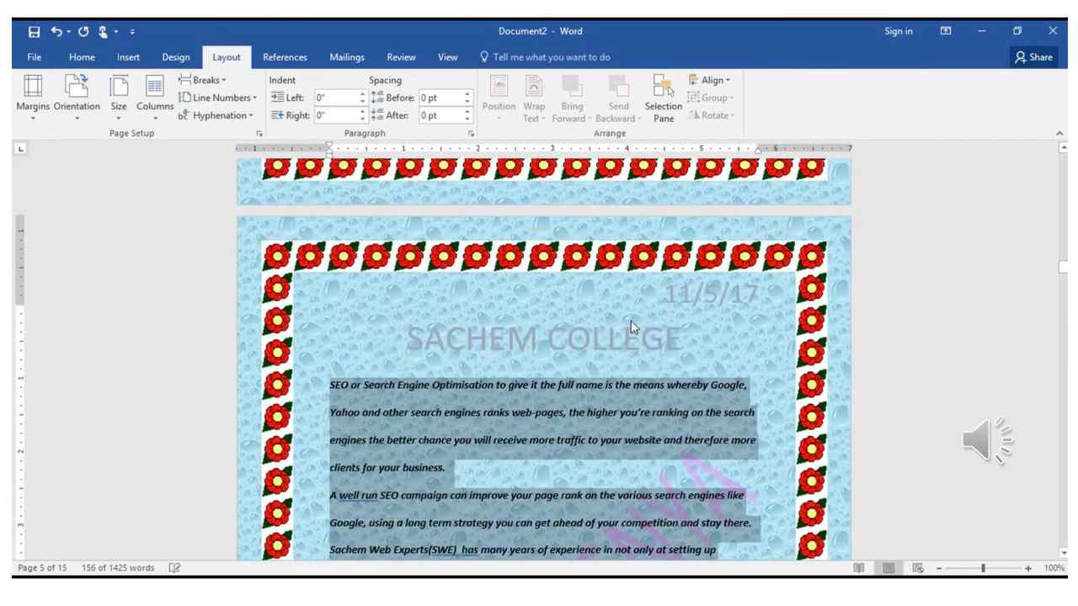
scroll(629, 319, "down", 2)
scroll(626, 316, "down", 4)
scroll(627, 316, "down", 3)
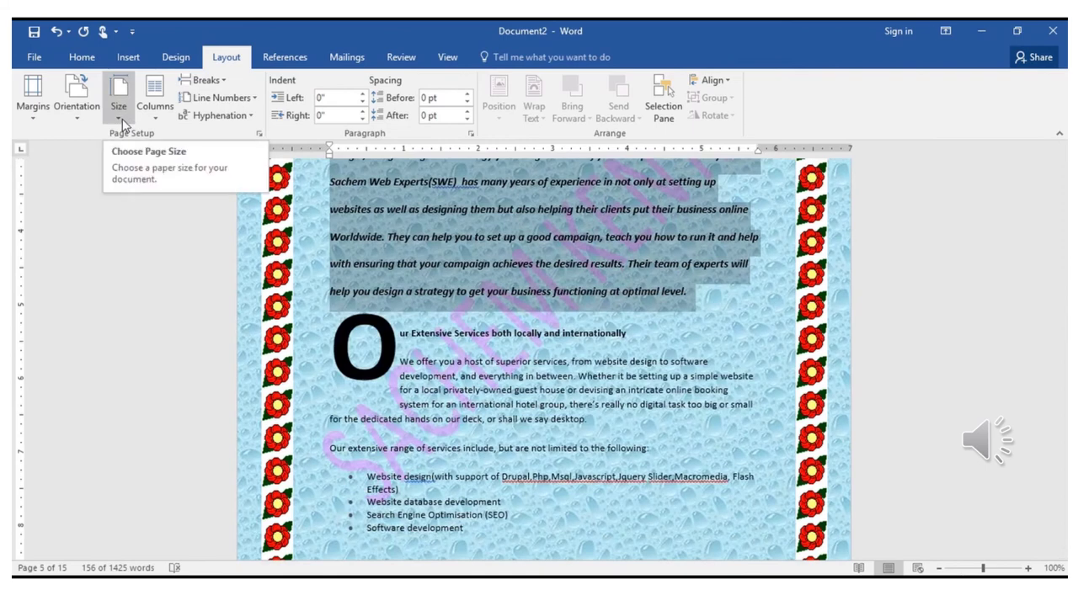
Step: Switch the pages to landscape orientation and scroll through the document
left_click(93, 123)
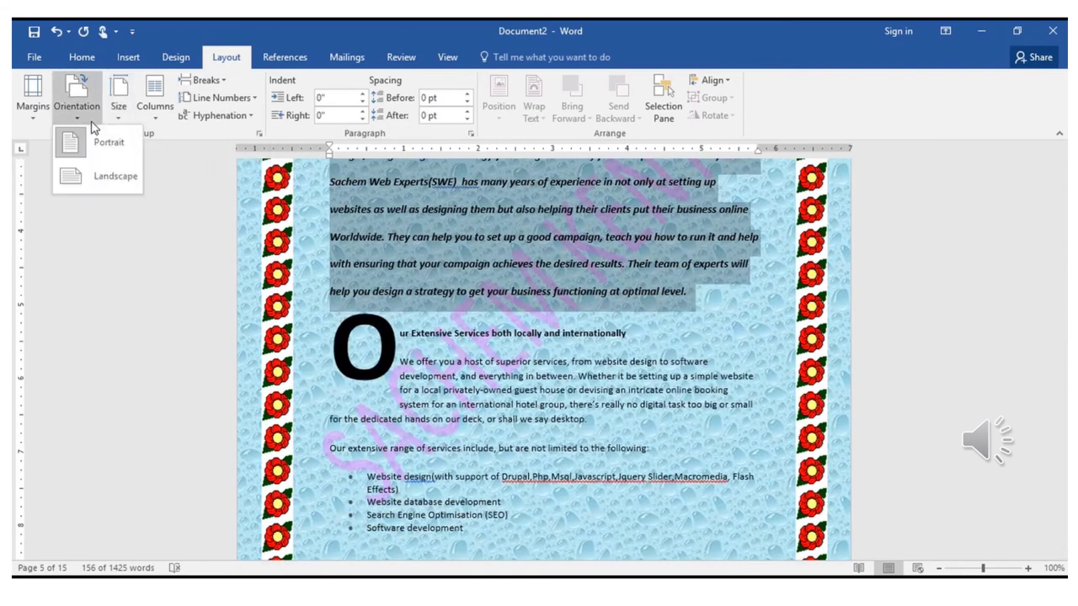
left_click(115, 177)
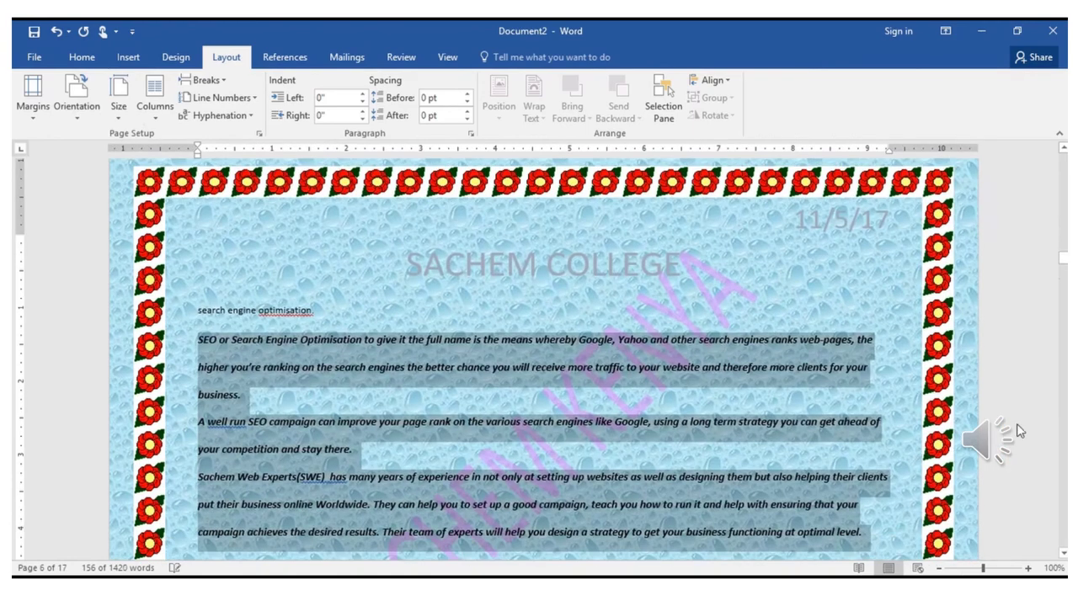
scroll(910, 417, "down", 5)
scroll(909, 401, "up", 3)
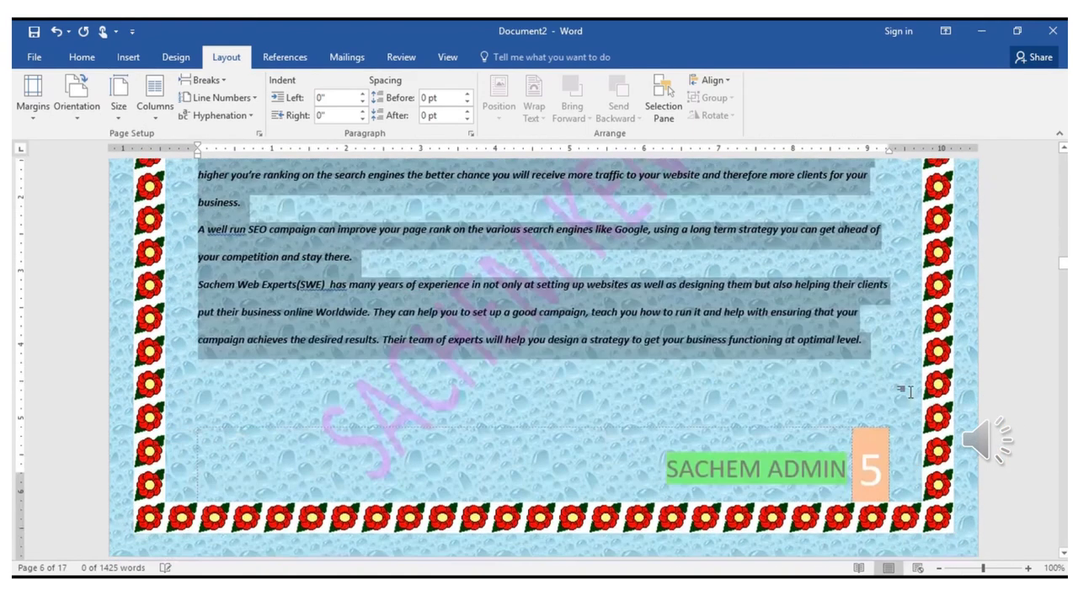
scroll(907, 390, "up", 1)
scroll(910, 391, "up", 2)
scroll(910, 391, "up", 4)
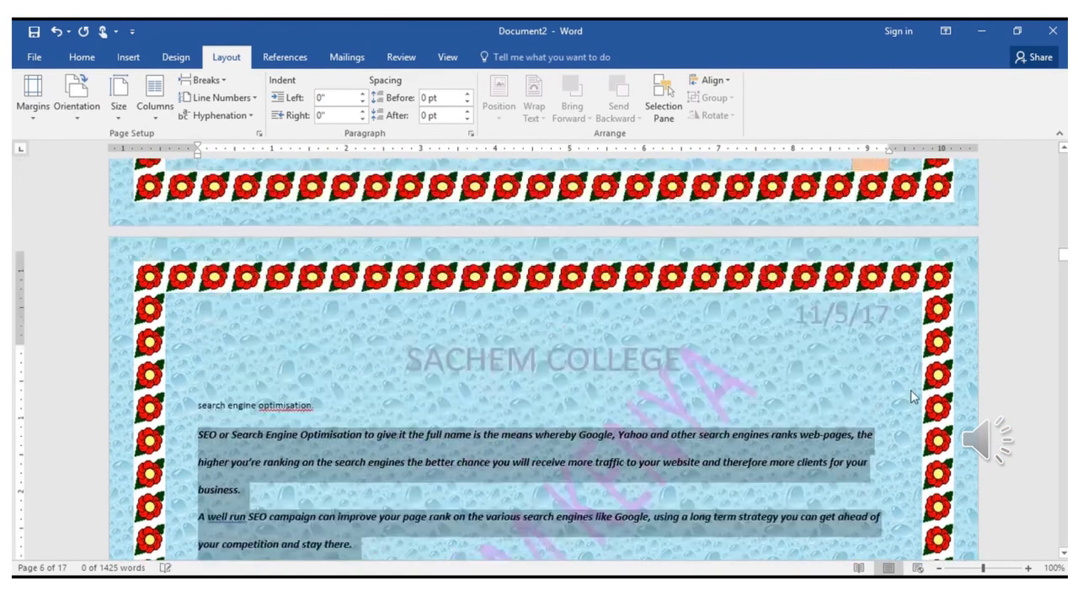
scroll(910, 390, "up", 1)
scroll(910, 390, "up", 2)
scroll(911, 372, "up", 3)
scroll(910, 353, "down", 4)
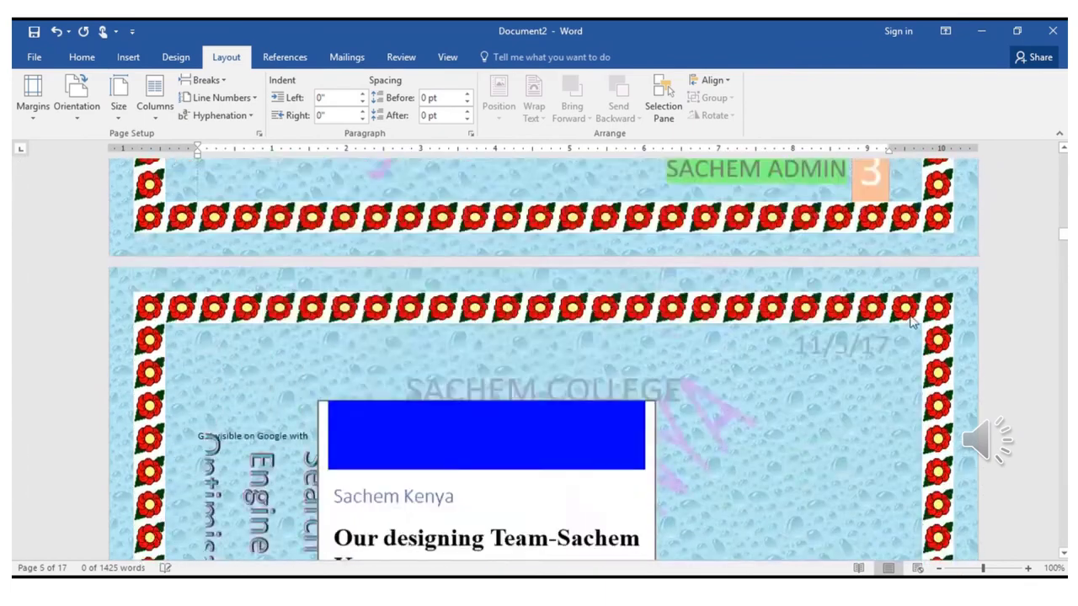
scroll(910, 337, "up", 3)
scroll(909, 320, "up", 15)
scroll(908, 312, "up", 4)
scroll(909, 313, "up", 4)
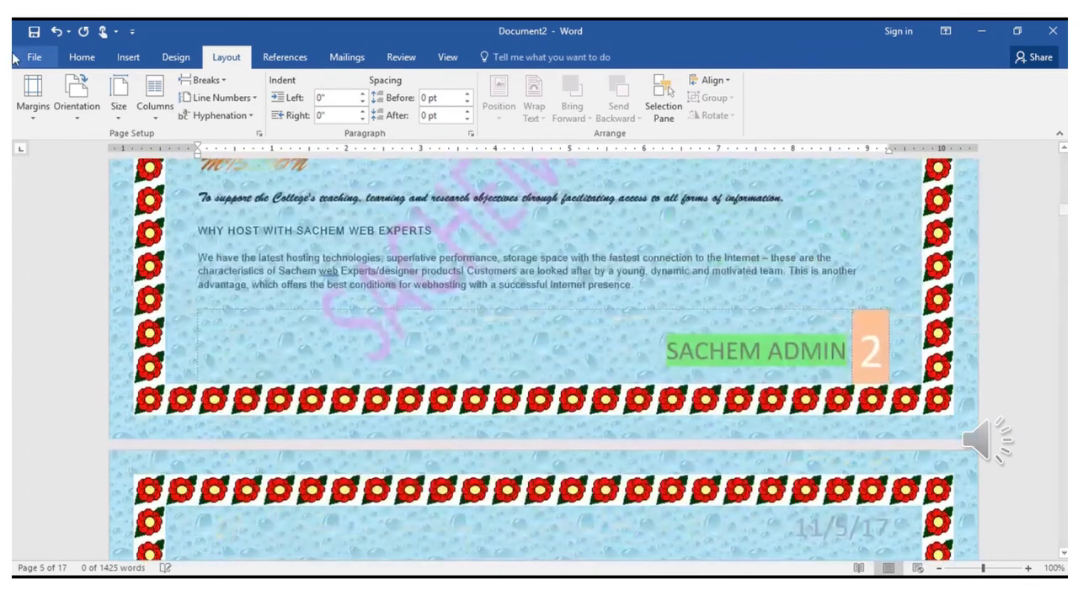
left_click(74, 110)
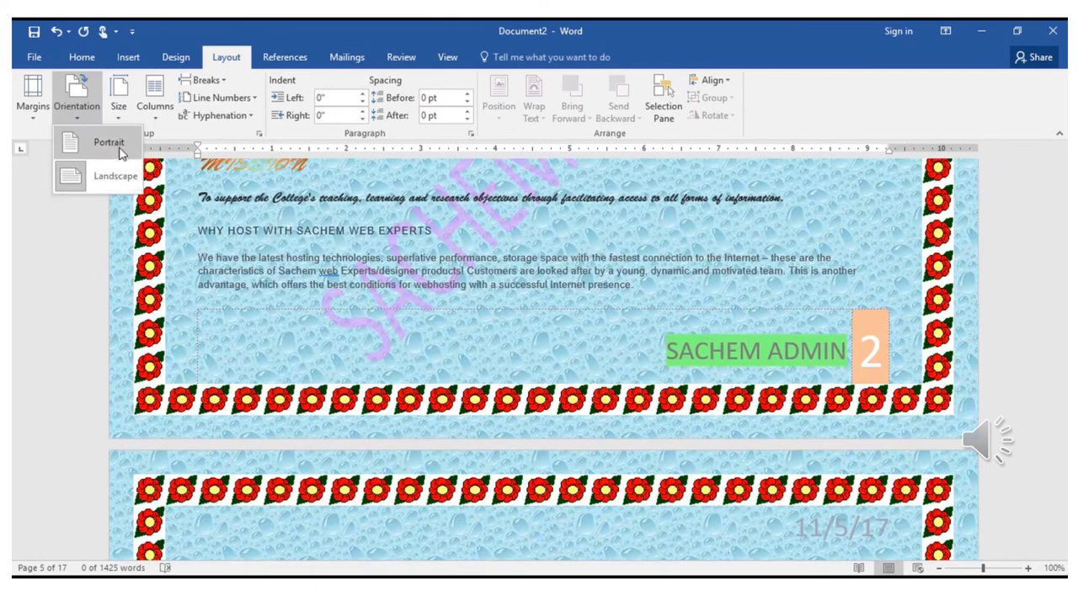
Step: Restore portrait orientation, then give the selected SEO text 4 columns with lines between
left_click(120, 148)
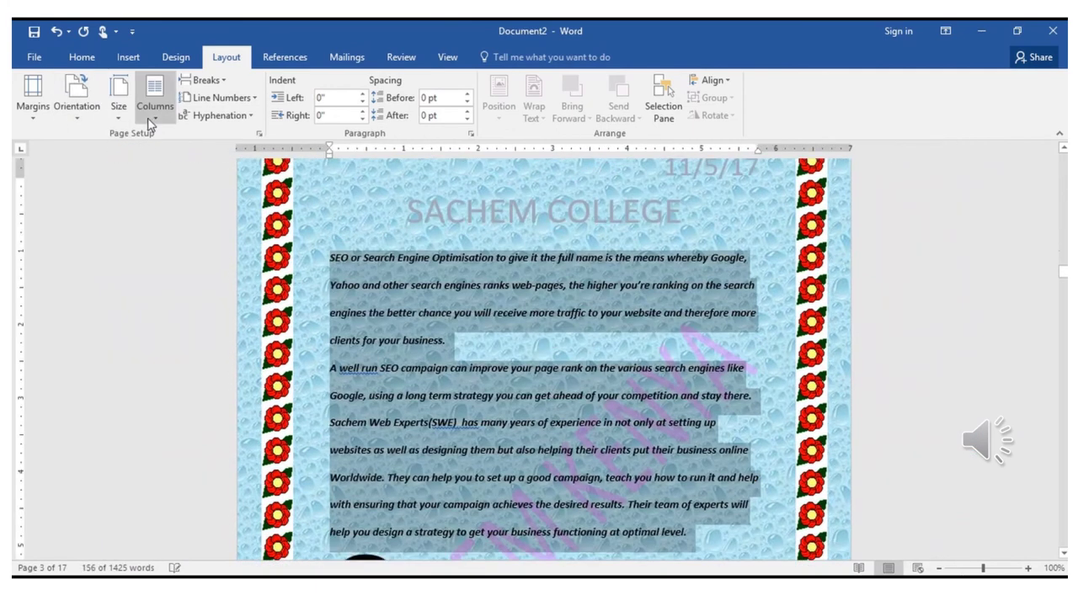
left_click(162, 122)
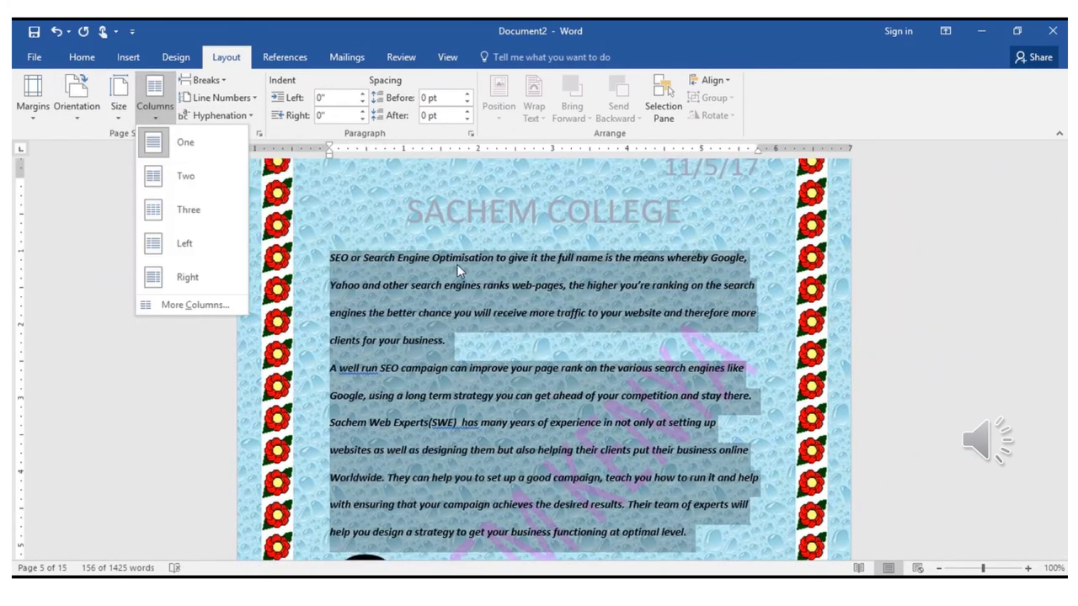
left_click(204, 304)
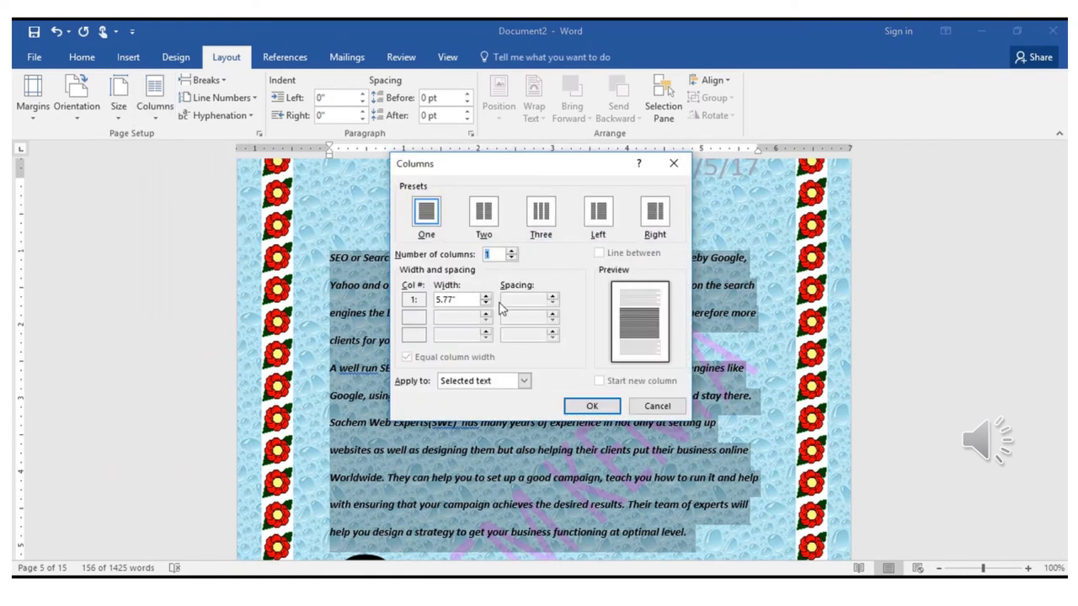
left_click(541, 215)
left_click(511, 251)
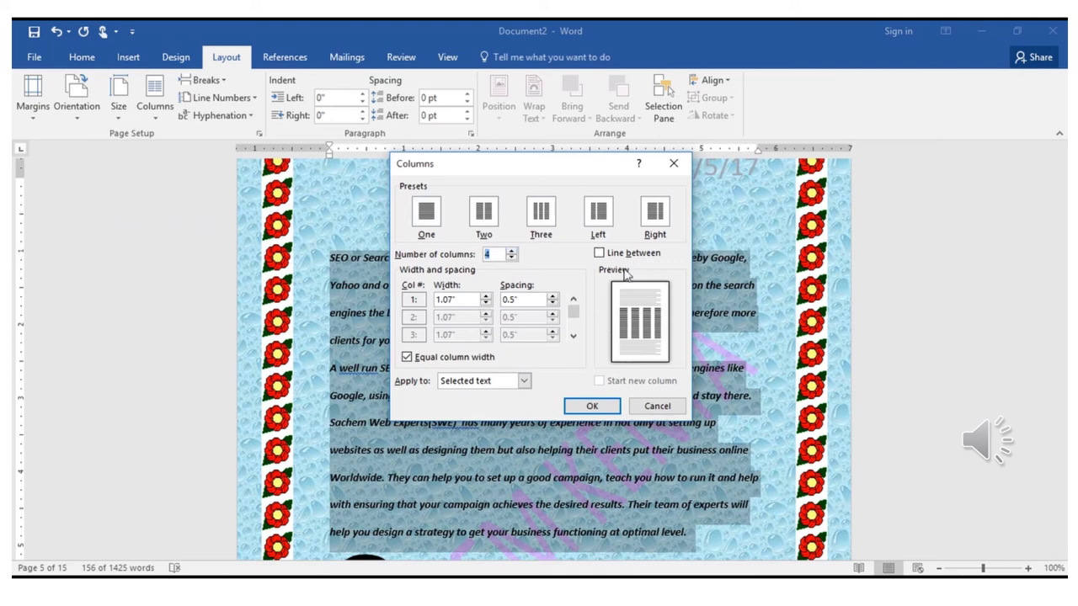
left_click(598, 254)
left_click(523, 380)
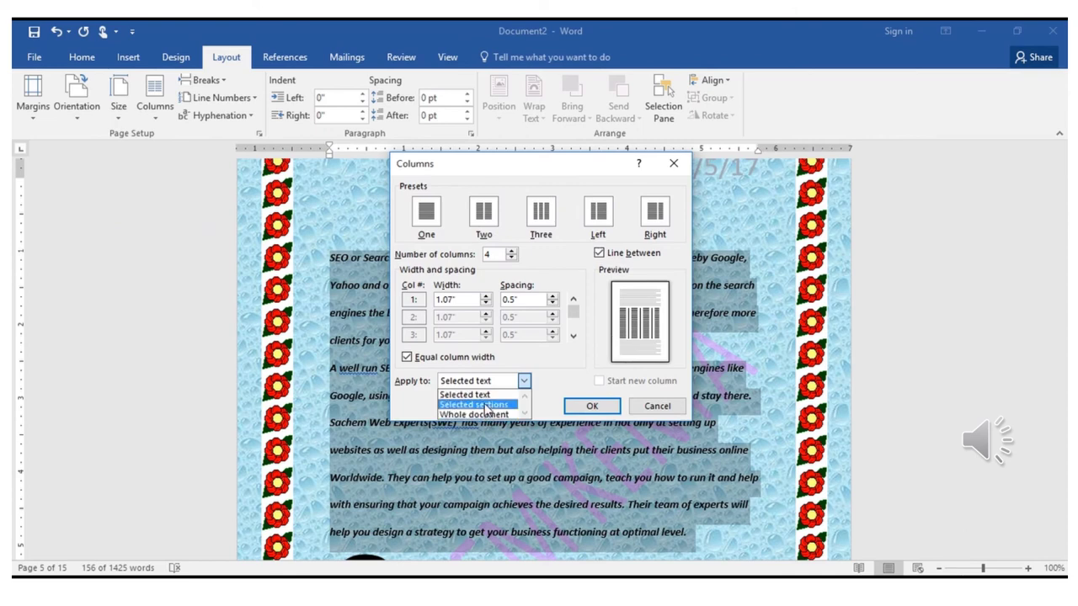
left_click(489, 395)
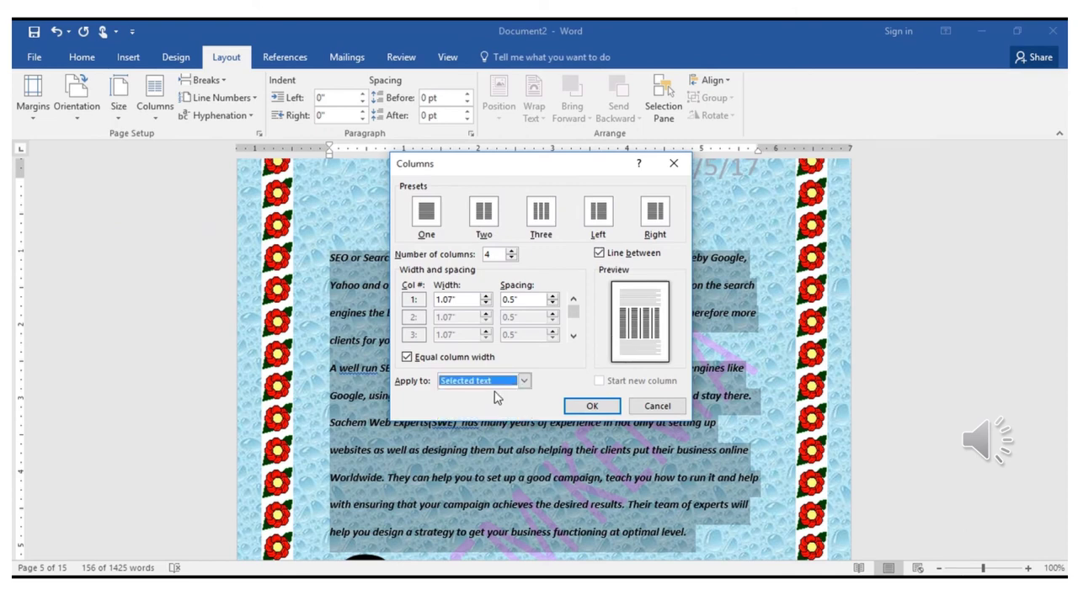
Step: Apply the four-column layout to the SEO text and review the result
left_click(591, 406)
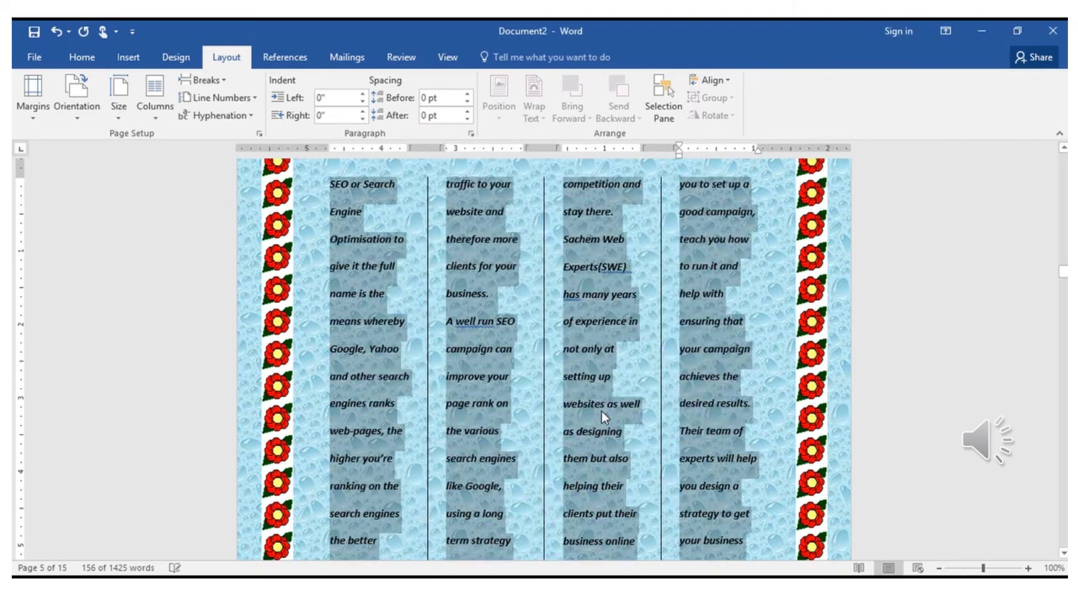
scroll(601, 320, "up", 2)
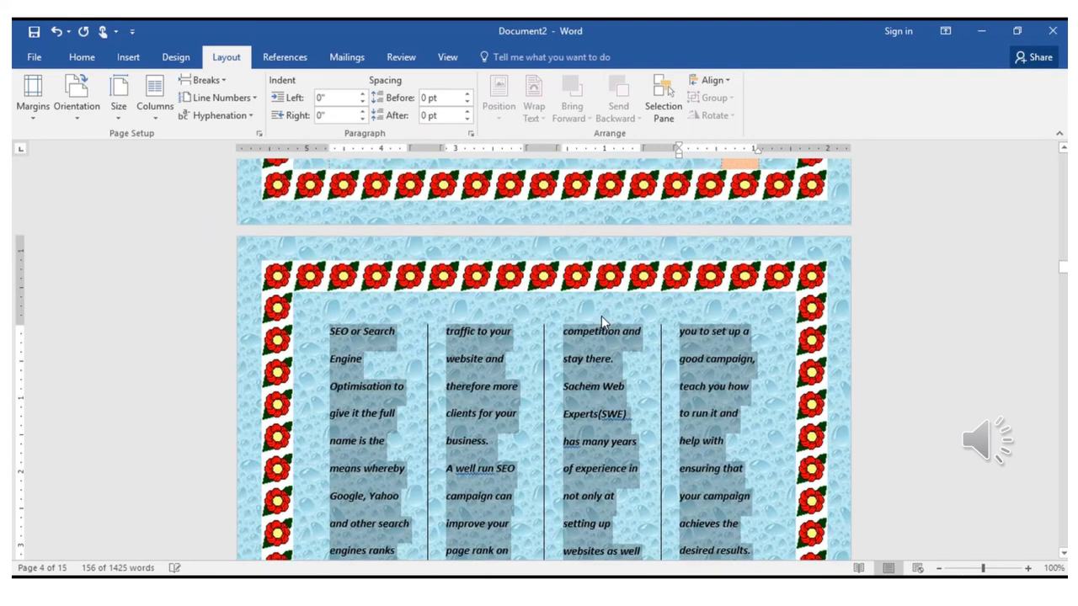
scroll(603, 323, "down", 3)
scroll(602, 322, "down", 2)
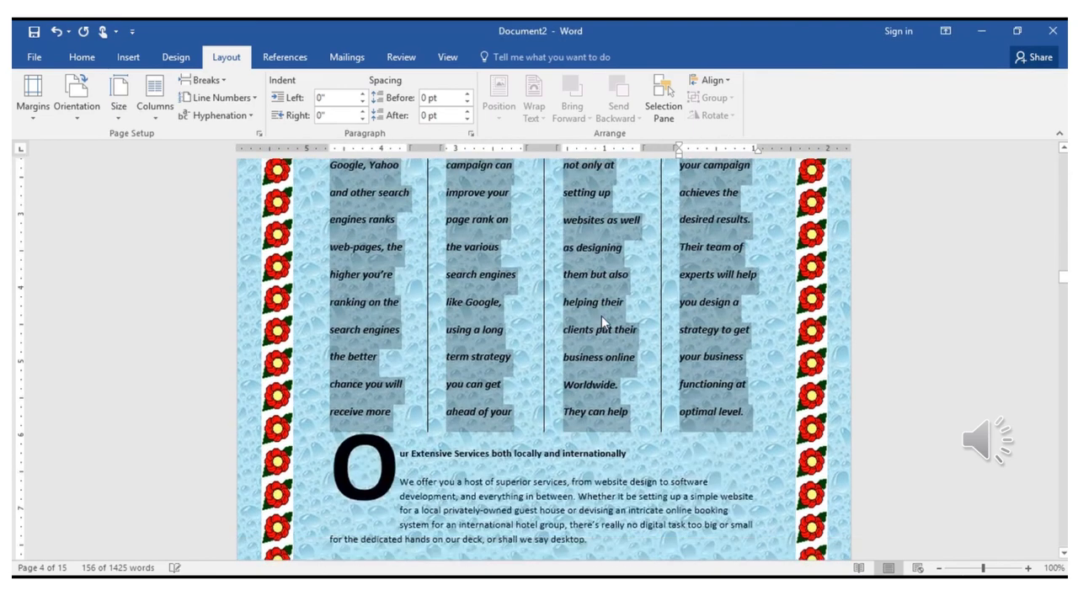
left_click(609, 357)
scroll(598, 337, "up", 2)
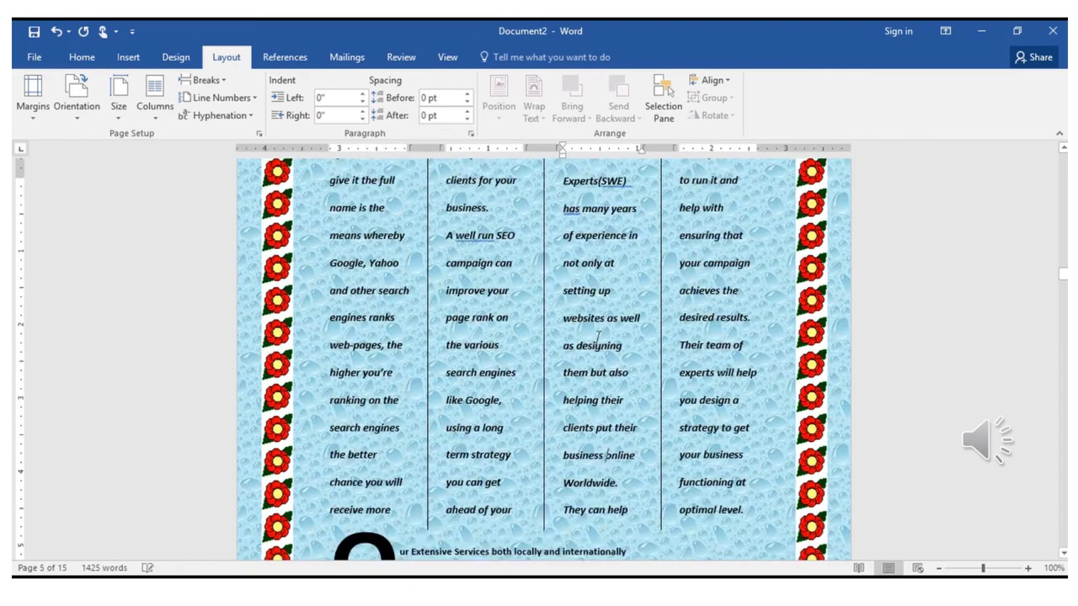
scroll(597, 337, "up", 1)
scroll(595, 330, "up", 4)
scroll(592, 324, "down", 7)
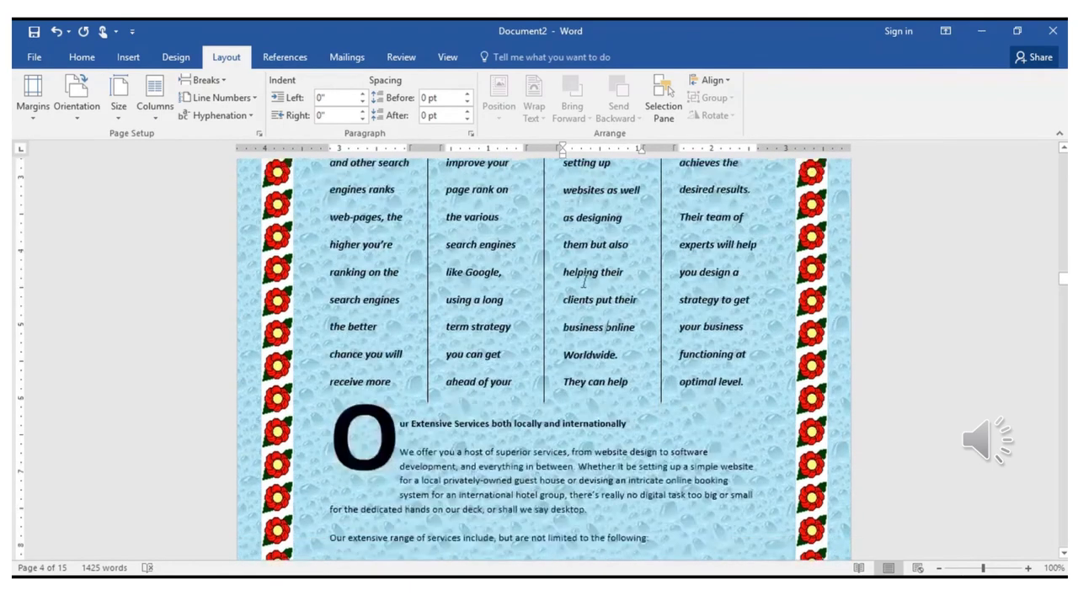
scroll(505, 337, "down", 4)
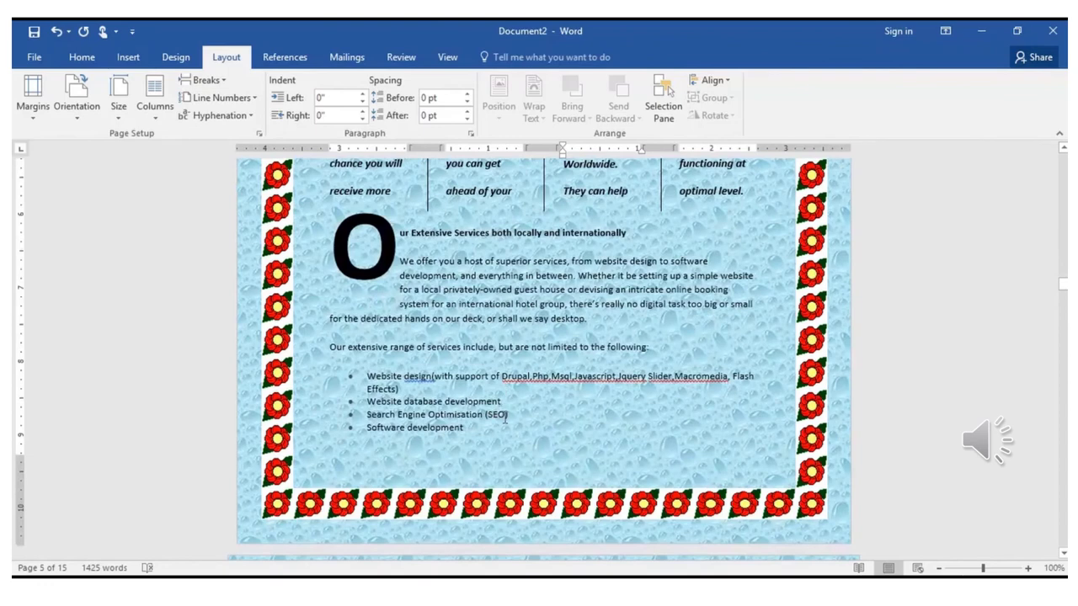
Step: Replace the bullet lines from Effects) to the end with a text wrapping break
left_click_drag(454, 427, 367, 389)
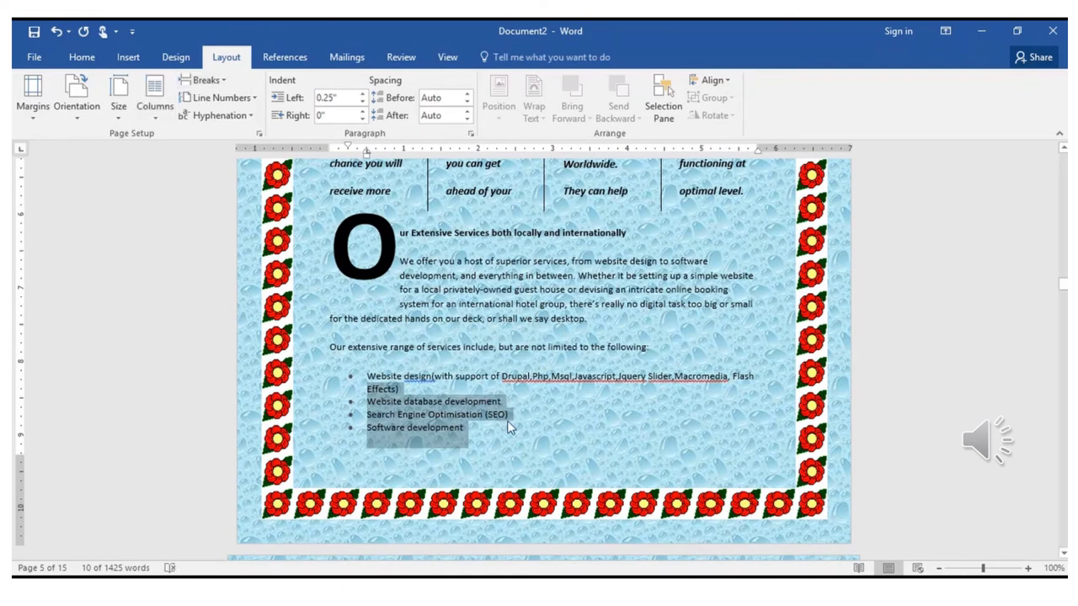
left_click(223, 80)
left_click(238, 219)
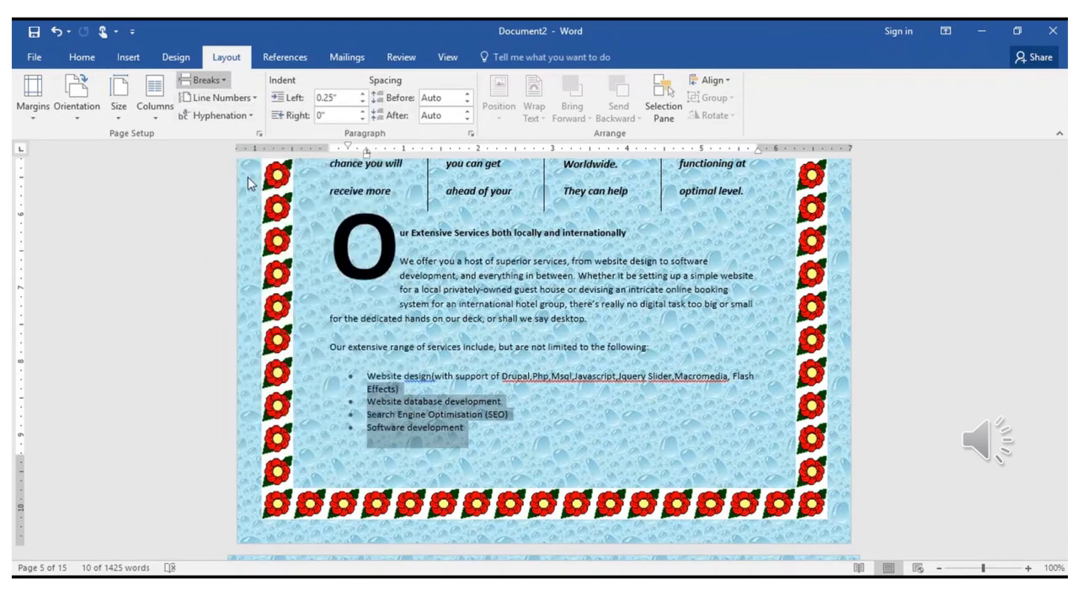
scroll(603, 362, "up", 1)
Step: Show the References tab's Table of Contents gallery on the SACHEM COLLEGE page
scroll(603, 362, "up", 2)
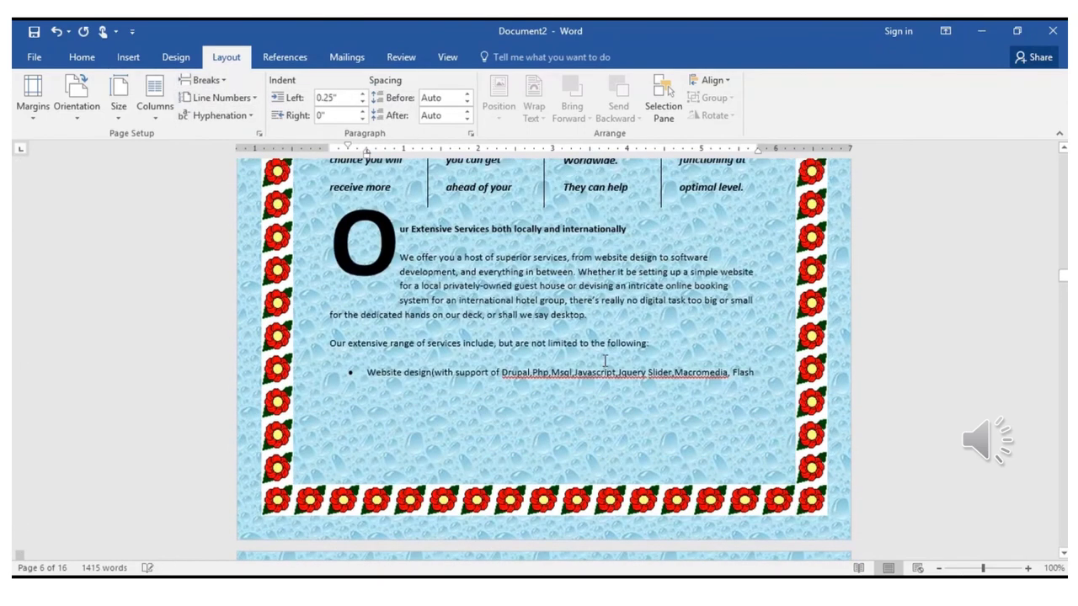
scroll(603, 362, "down", 3)
scroll(603, 362, "down", 4)
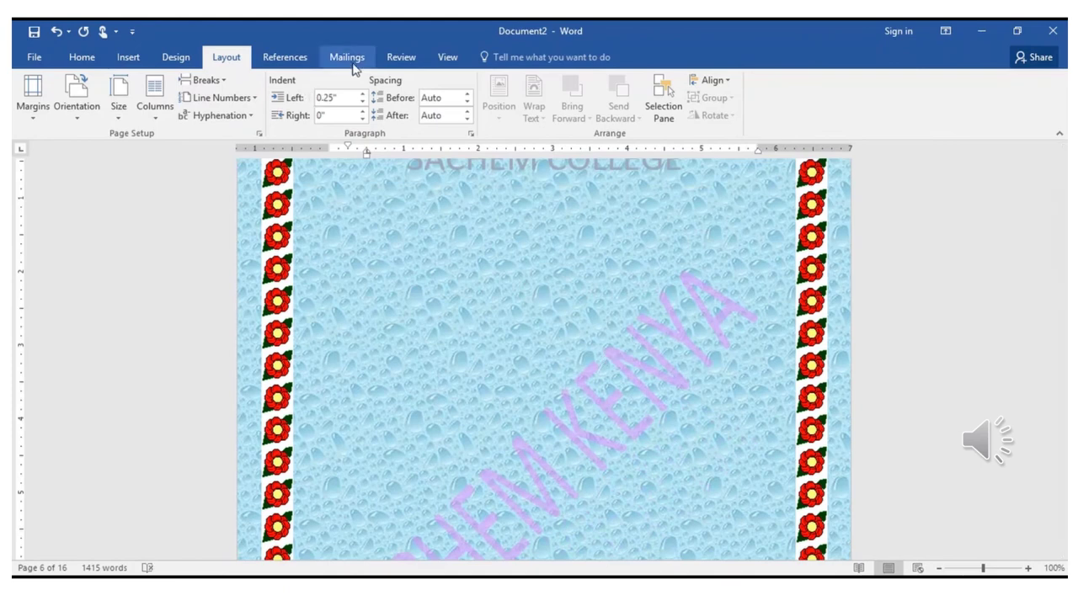
left_click(178, 59)
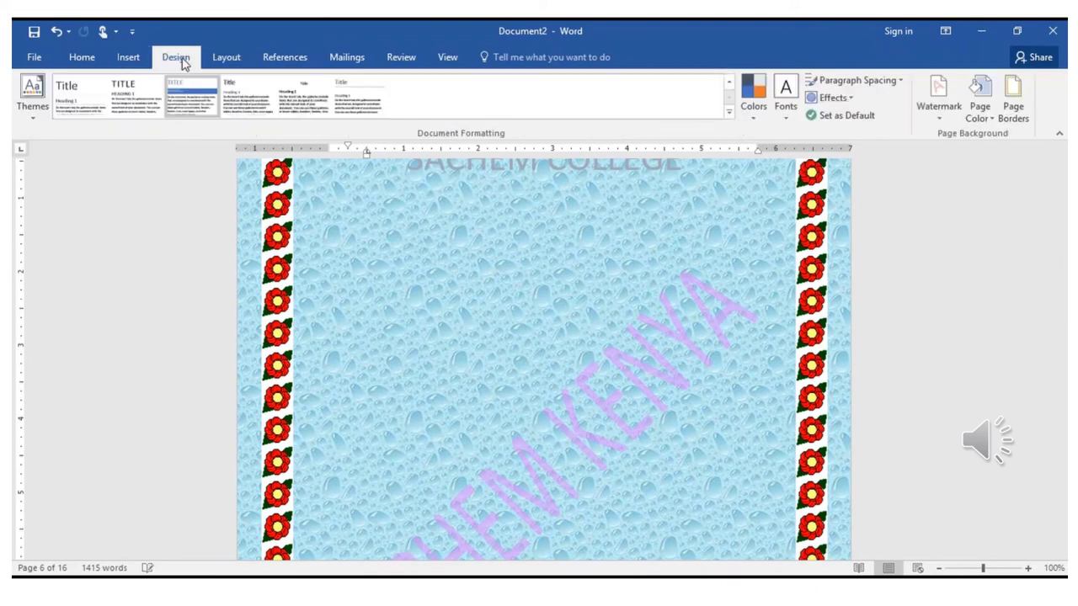
left_click(225, 59)
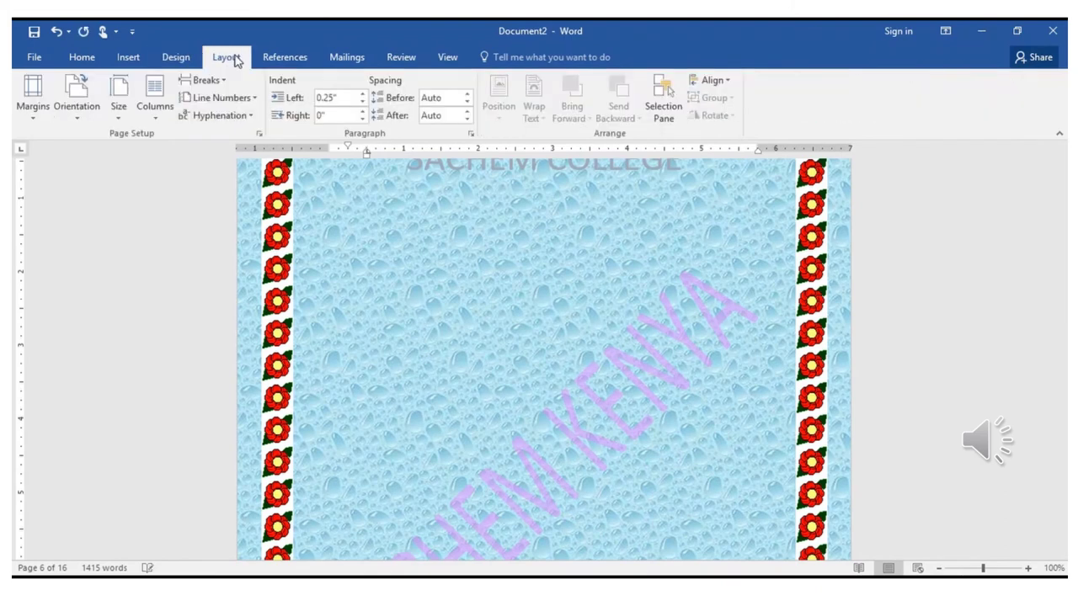
left_click(278, 59)
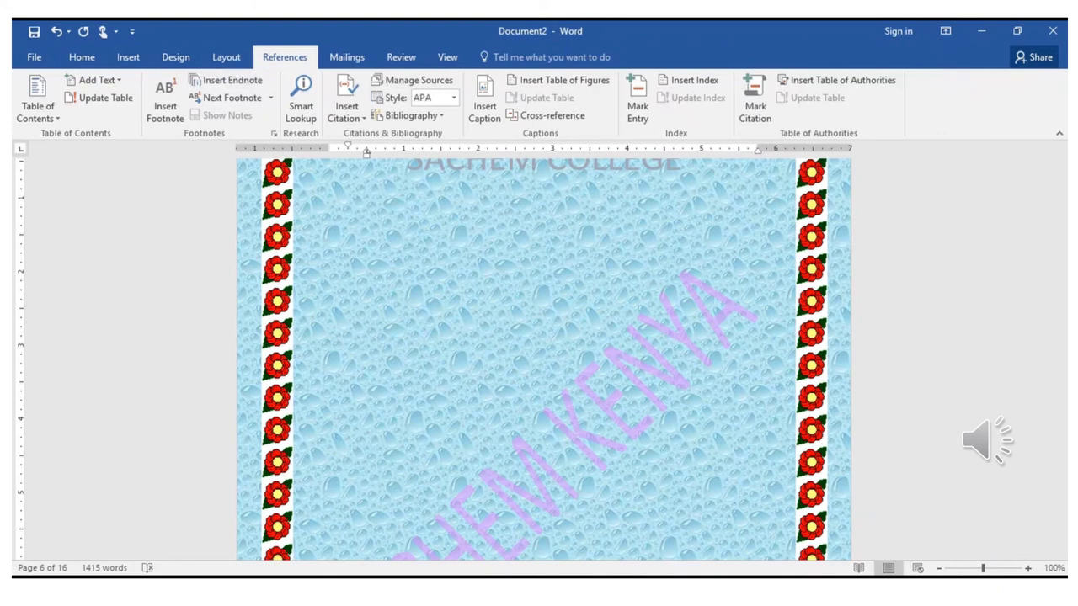
left_click(51, 120)
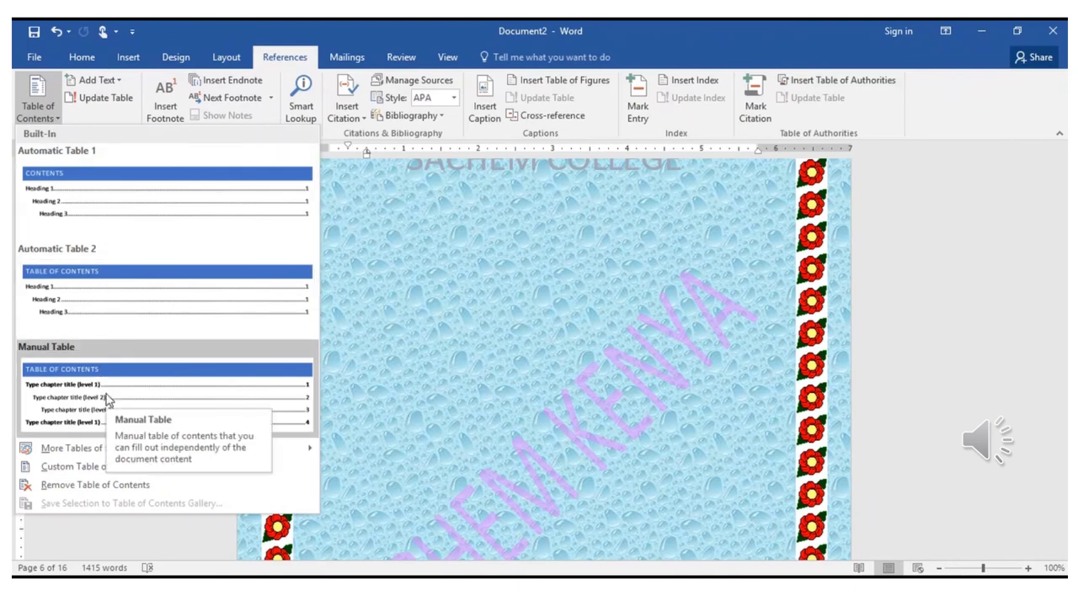
Step: Insert an Automatic Table 2 table of contents below the SACHEM COLLEGE title
left_click(95, 299)
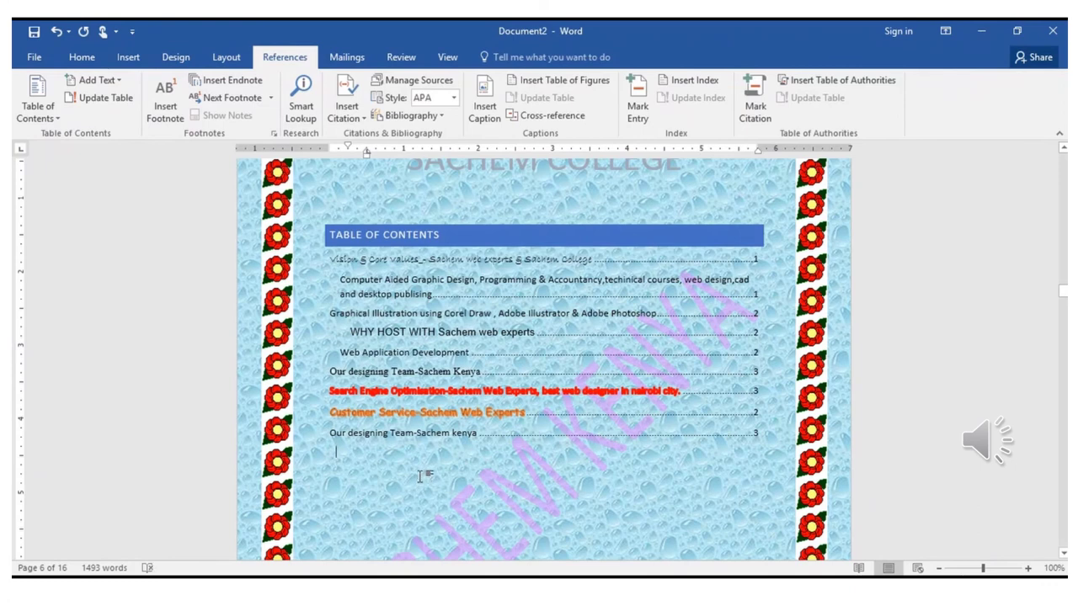
left_click(377, 494)
scroll(377, 494, "up", 1)
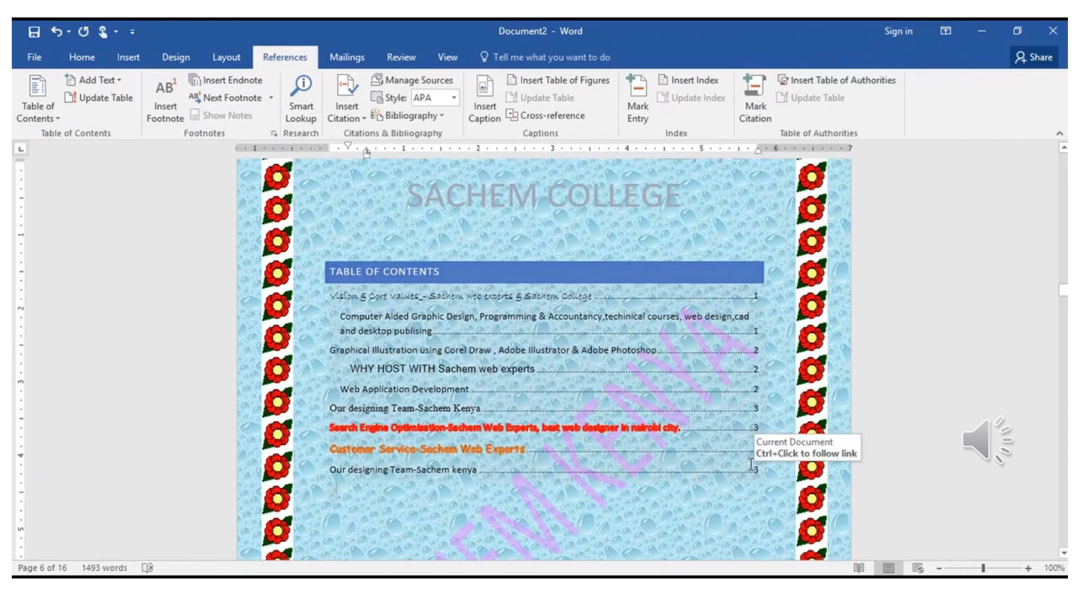
Step: Edit the contents page numbers, retyping the WHY HOST entry's number as 8
left_click(758, 331)
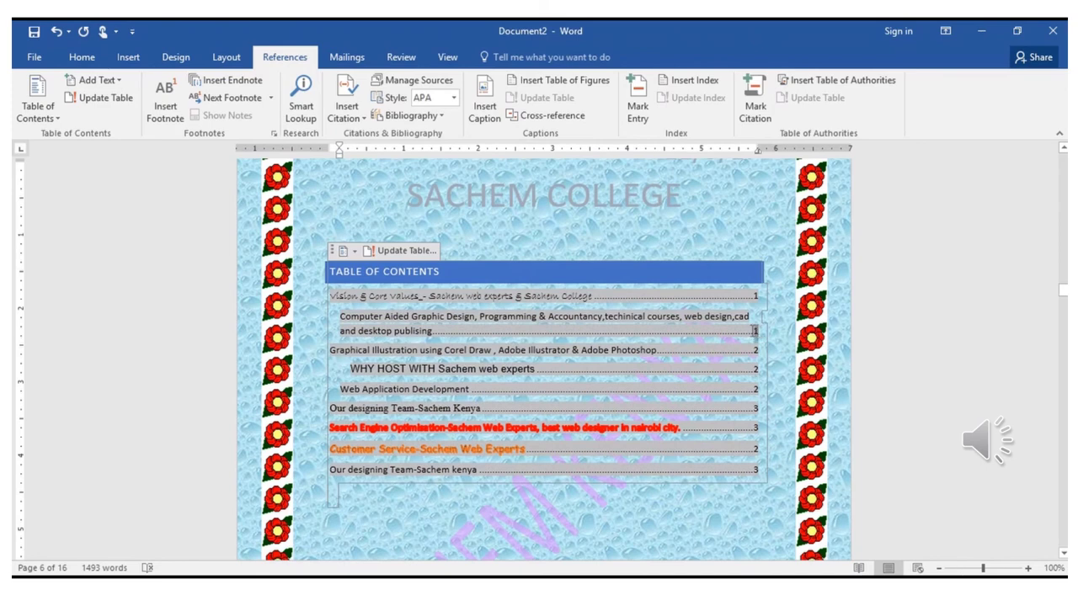
double_click(754, 330)
left_click(755, 331)
type("5")
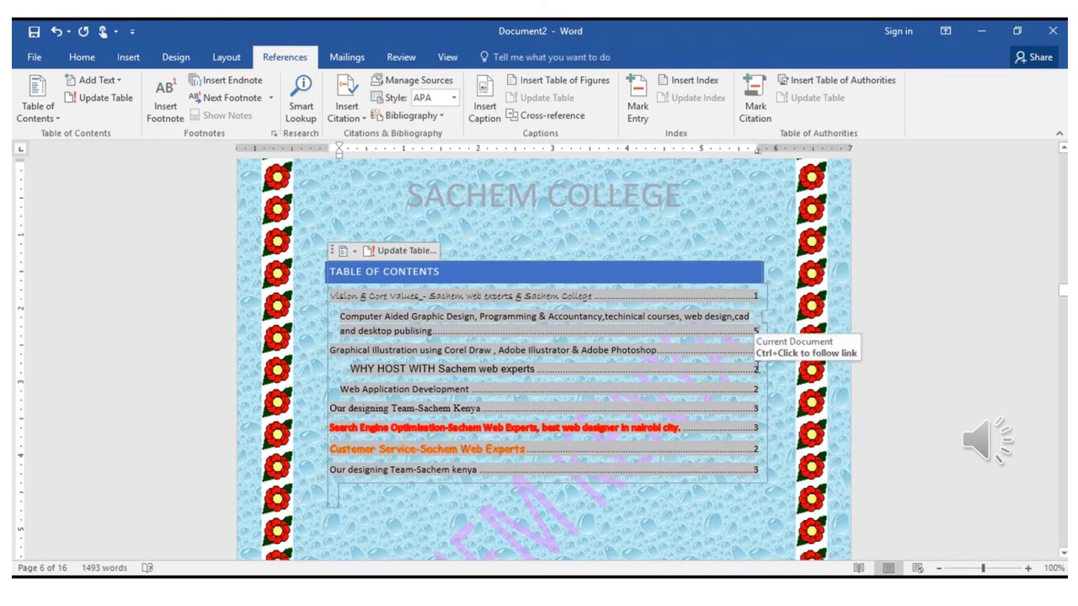
double_click(755, 368)
type("3")
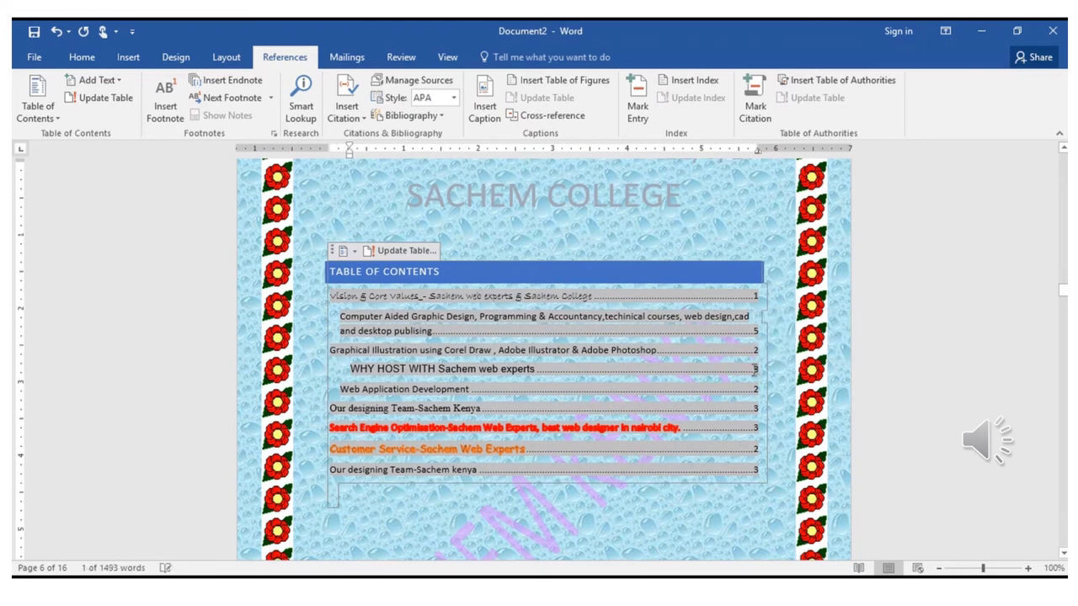
key("BackSpace")
type("8")
left_click(758, 407)
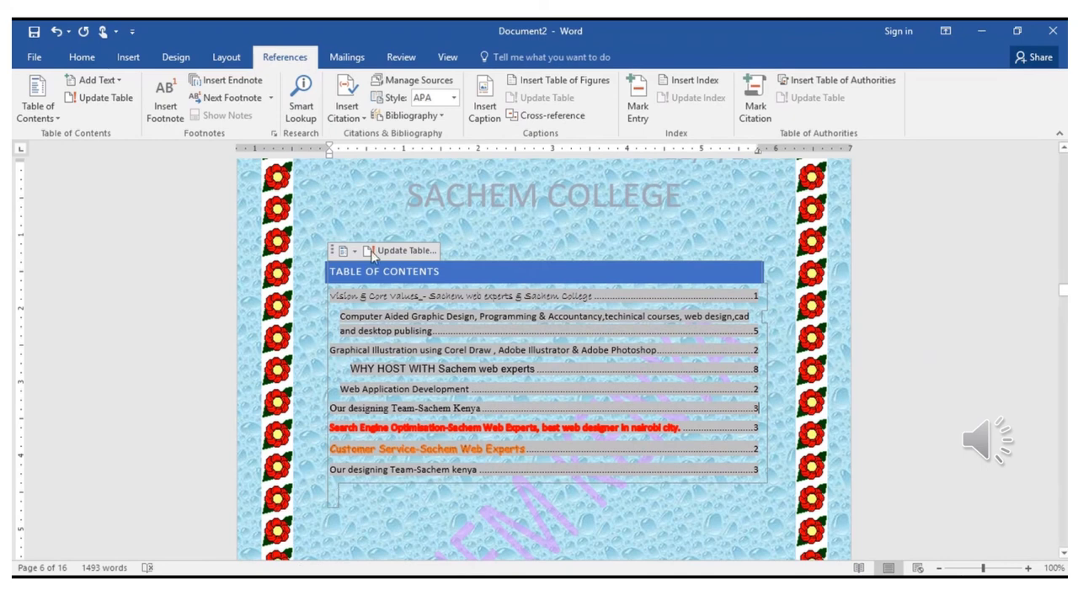
left_click(406, 250)
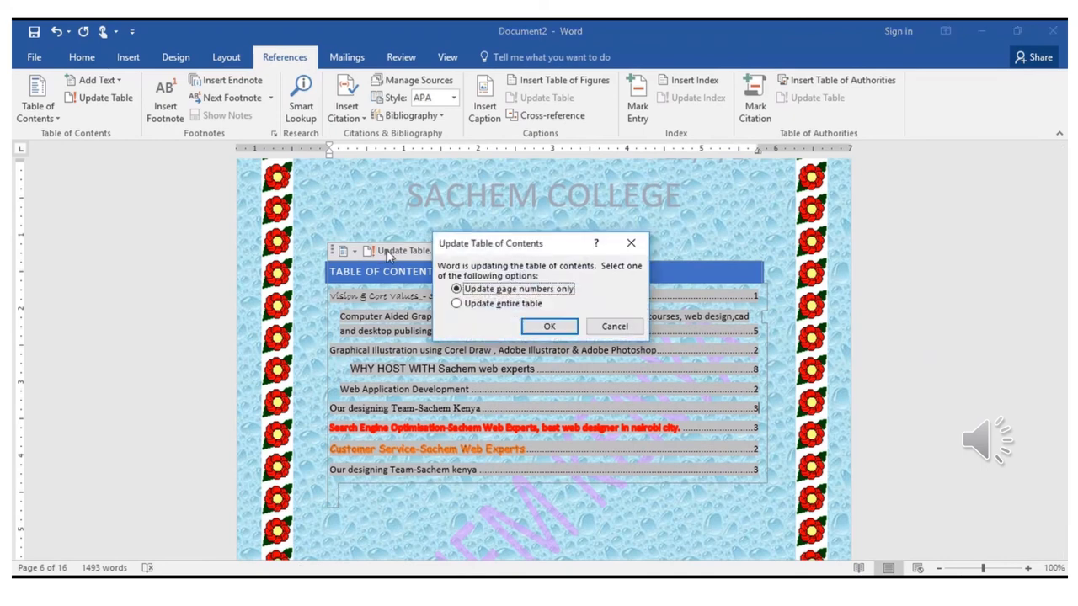
left_click(546, 327)
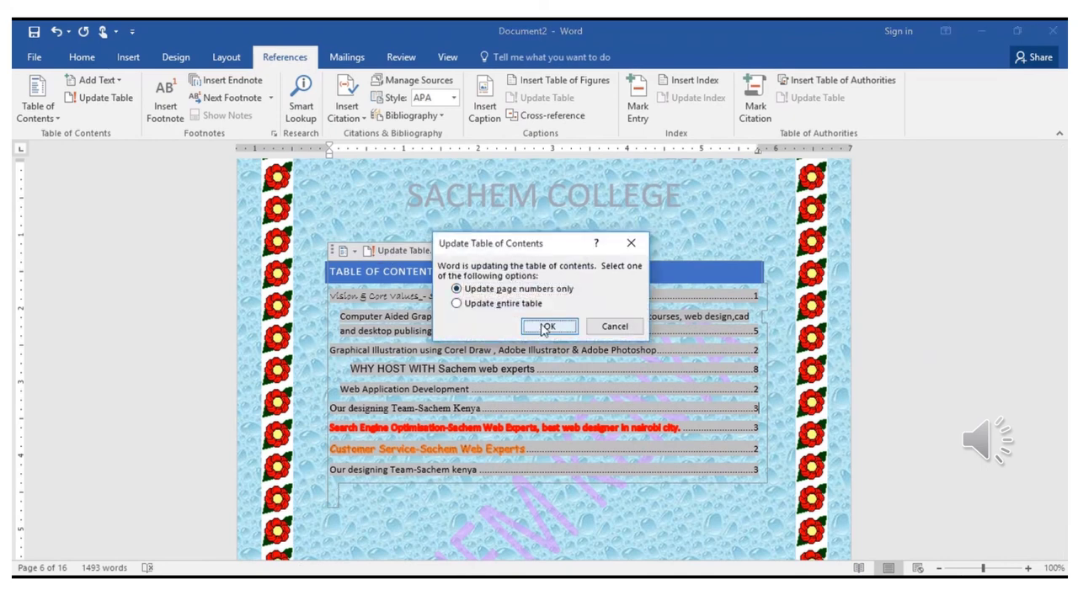
left_click(394, 505)
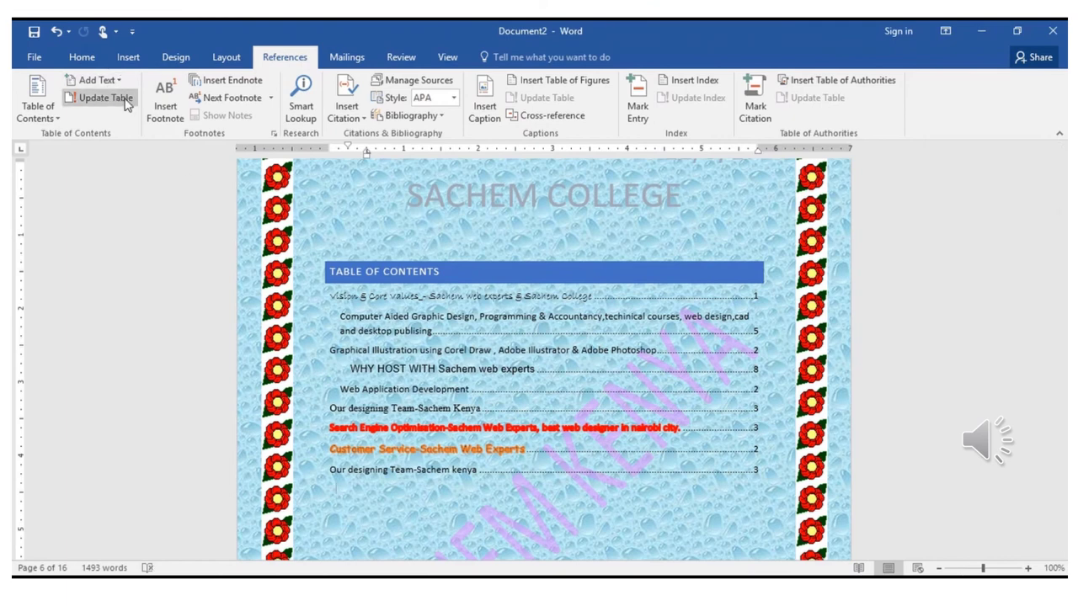
left_click(59, 120)
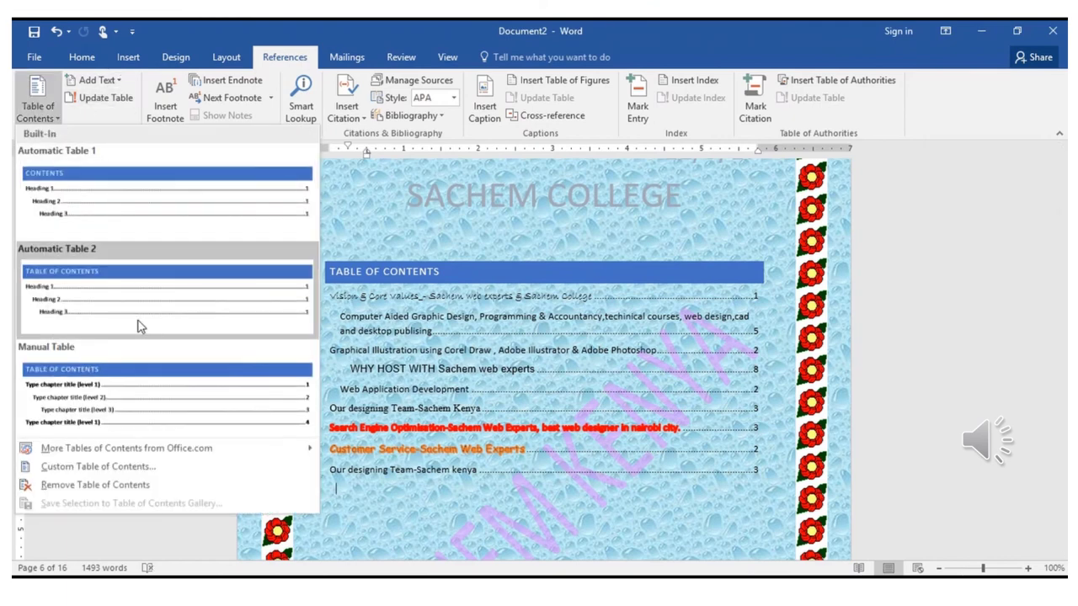
left_click(105, 215)
scroll(467, 400, "down", 4)
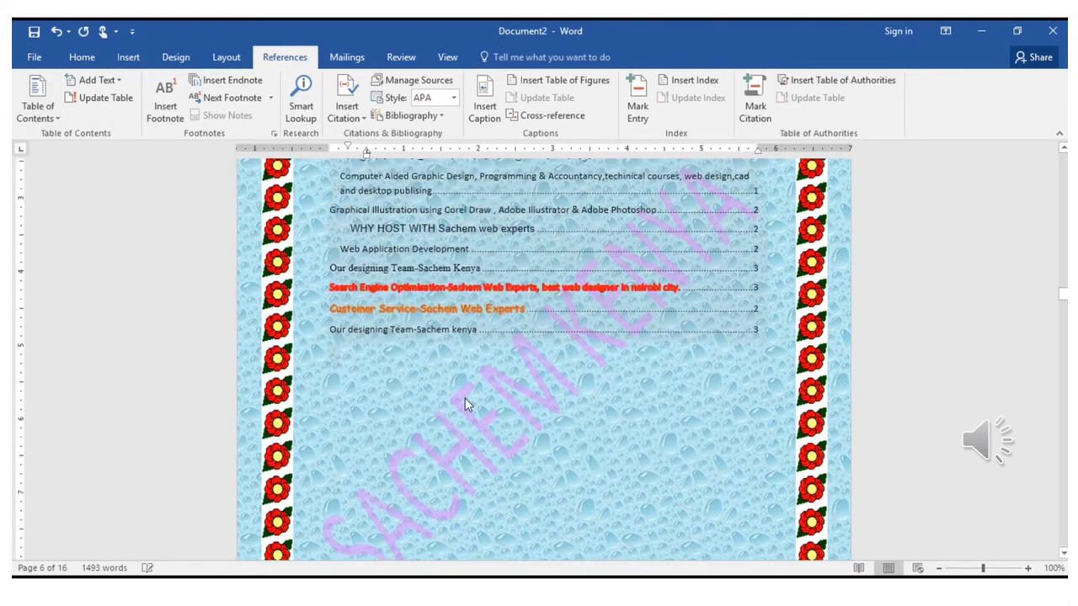
scroll(469, 398, "down", 5)
scroll(431, 352, "up", 4)
scroll(431, 351, "up", 1)
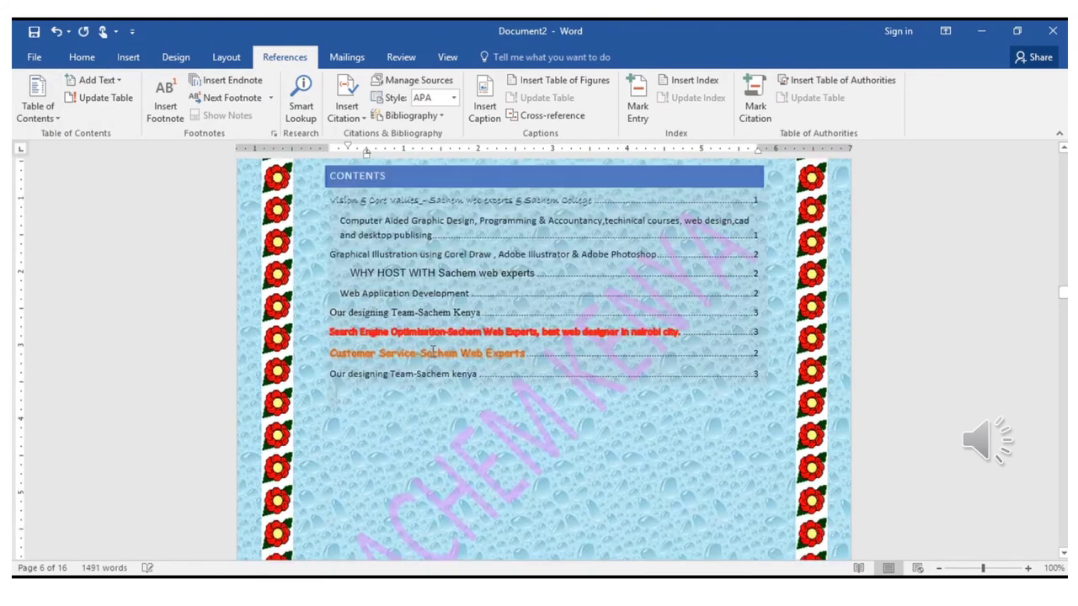
scroll(431, 351, "up", 1)
scroll(431, 352, "up", 4)
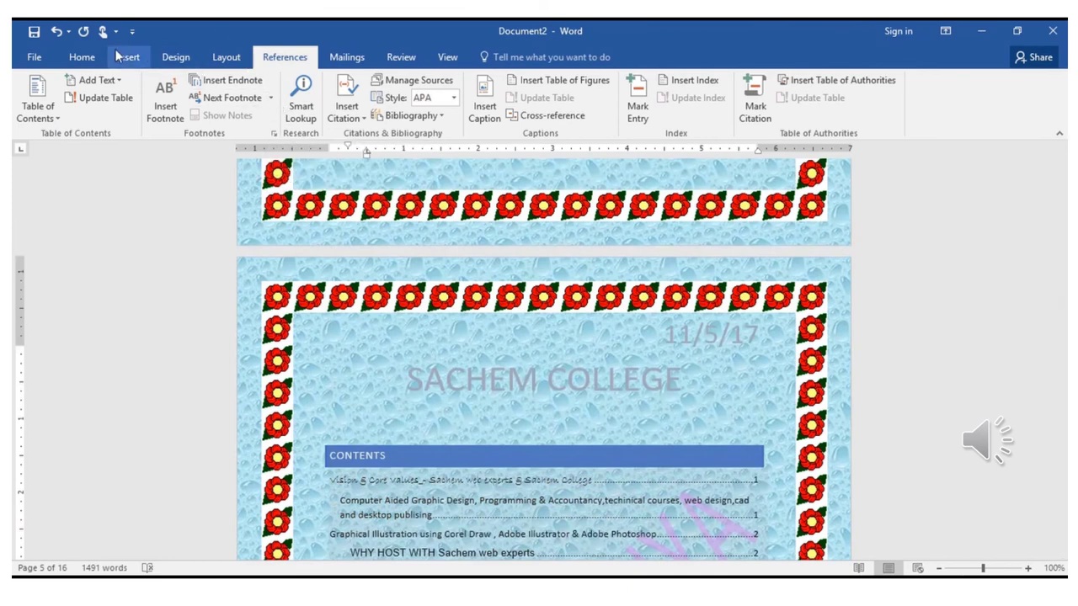
Step: Look through the Insert tab's signature line options
left_click(86, 60)
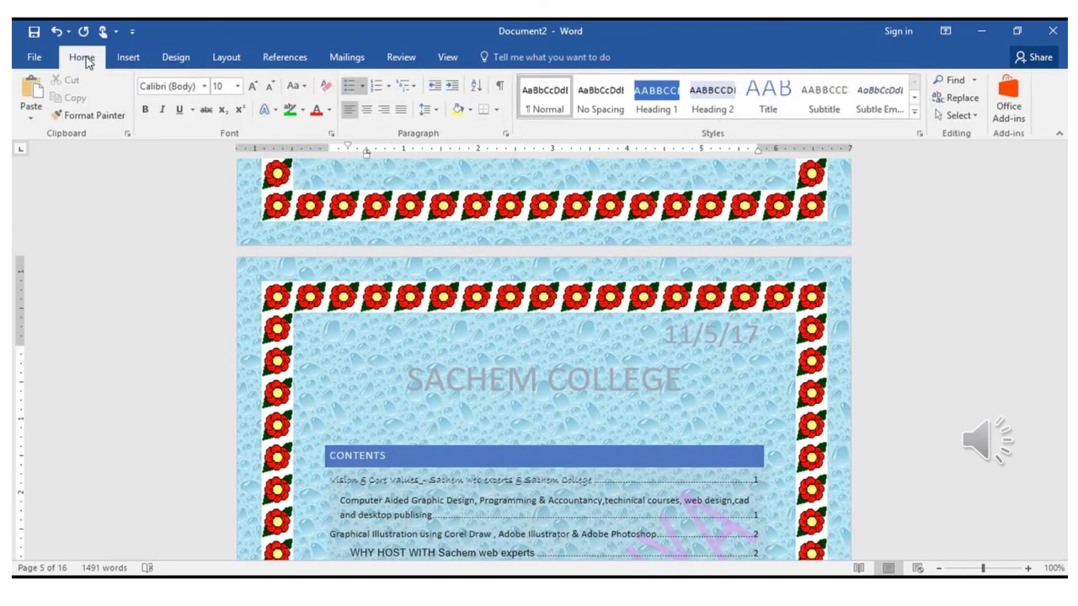
left_click(128, 62)
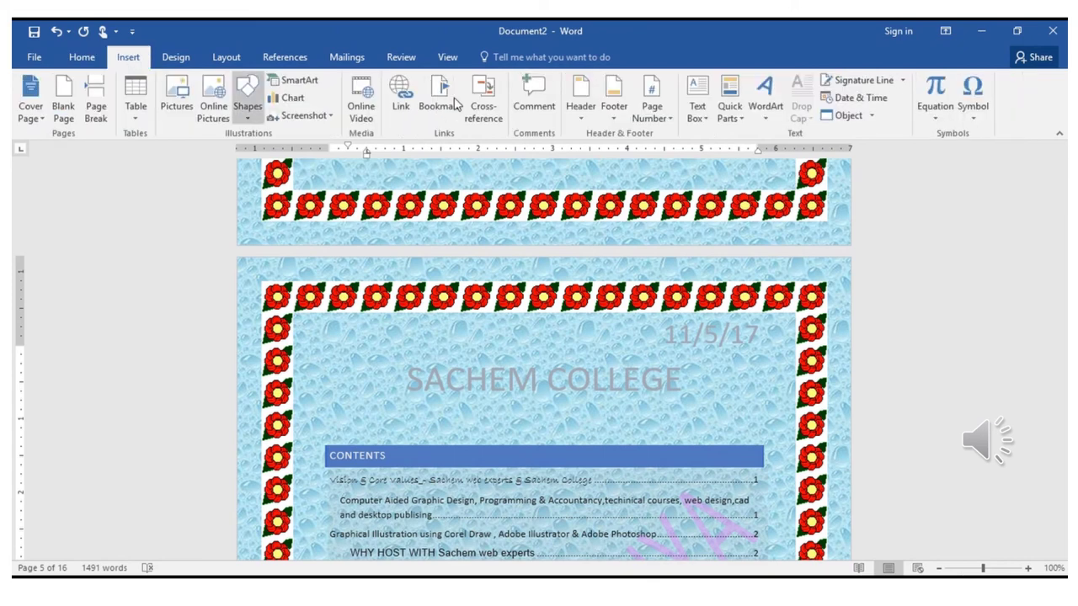
left_click(903, 80)
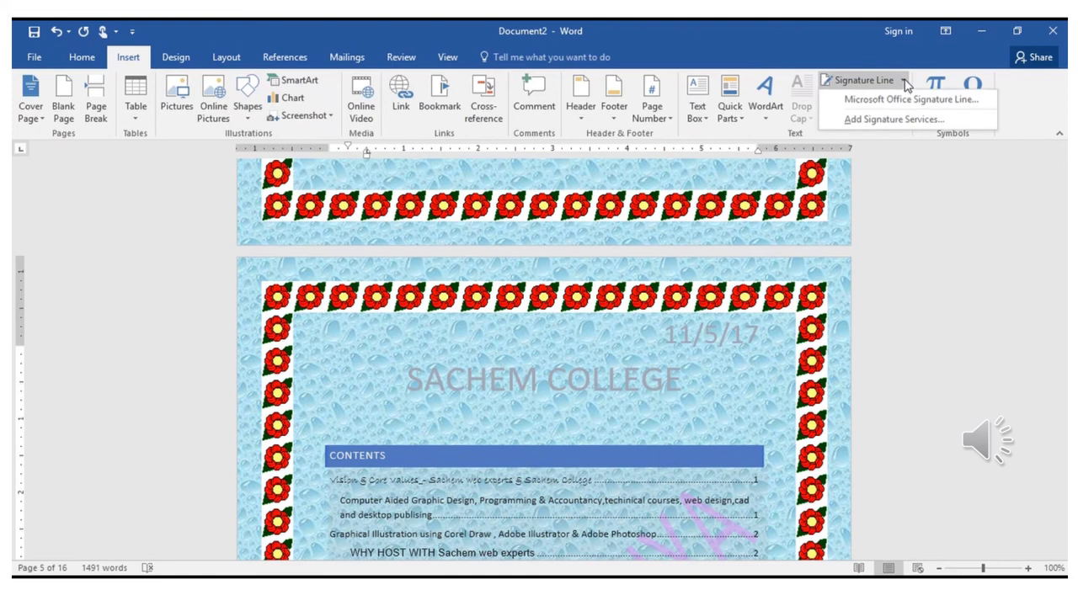
left_click(865, 121)
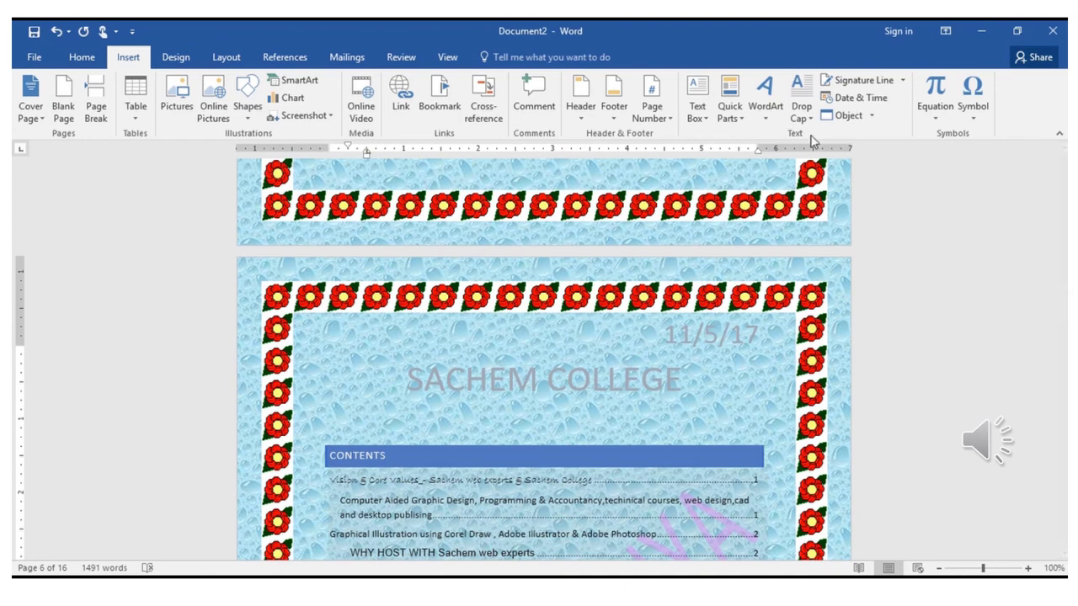
Step: Insert the current date and time in the '11/5/2017 12:24:57 AM' format
left_click(869, 116)
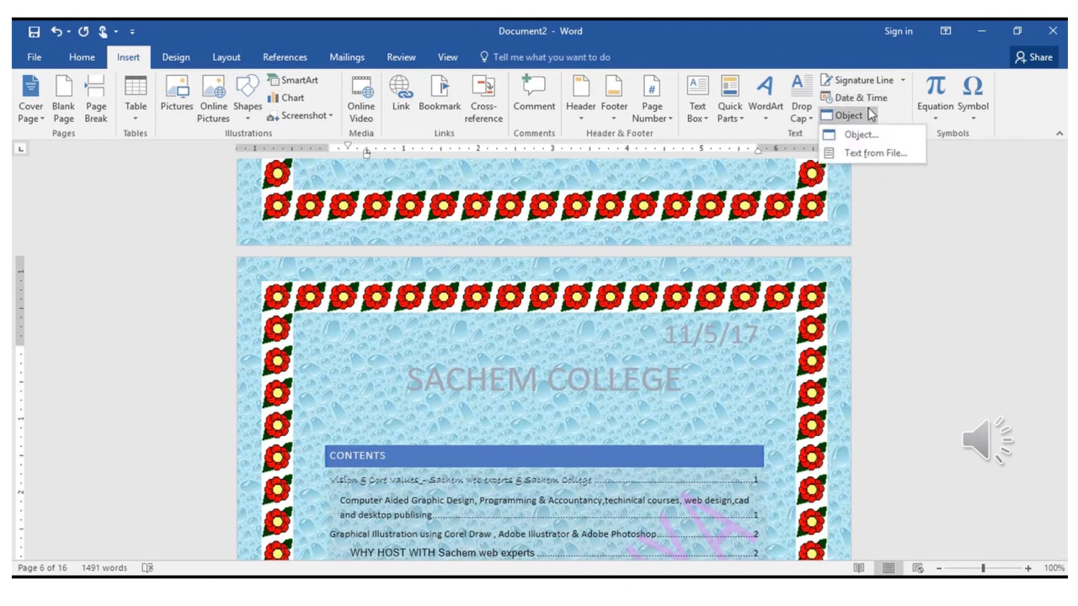
left_click(857, 99)
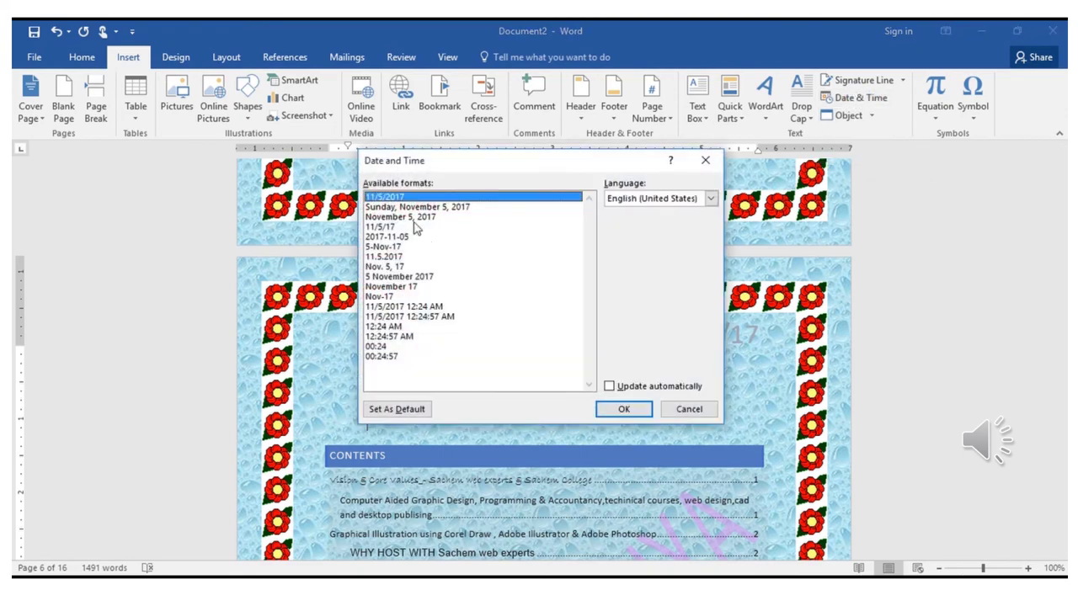
left_click(425, 210)
left_click(410, 317)
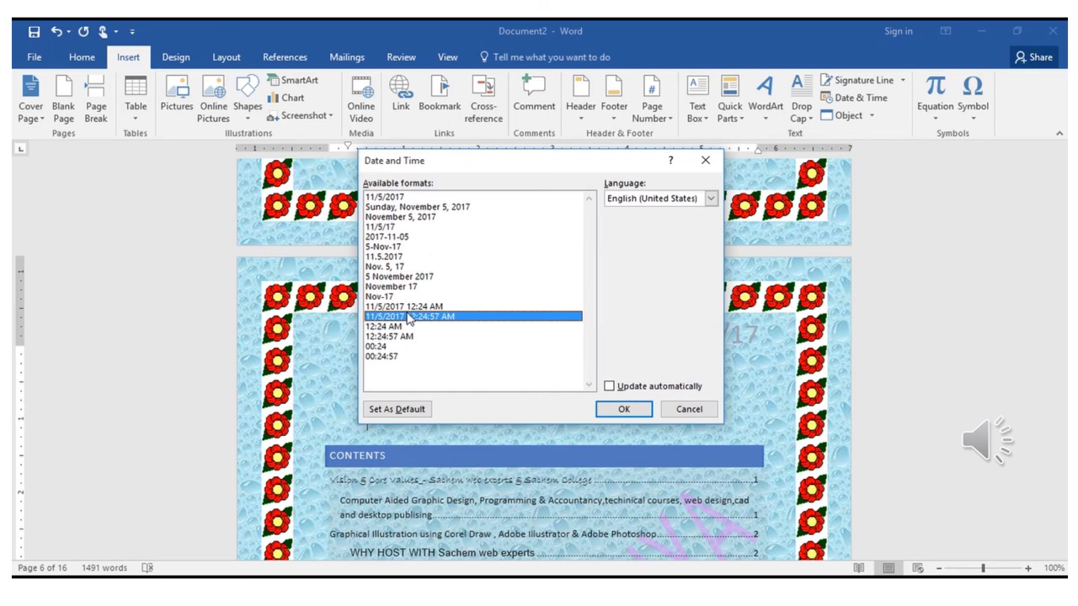
left_click(615, 410)
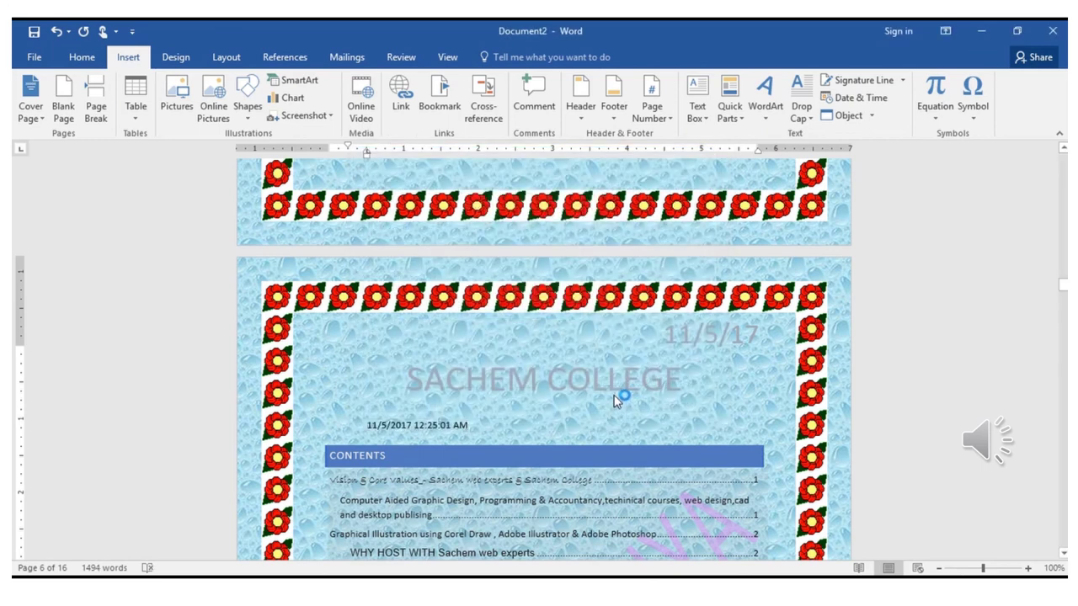
Step: Select the inserted date and time and try dark blue, then yellow-green font colours
left_click_drag(473, 426, 345, 423)
left_click(82, 57)
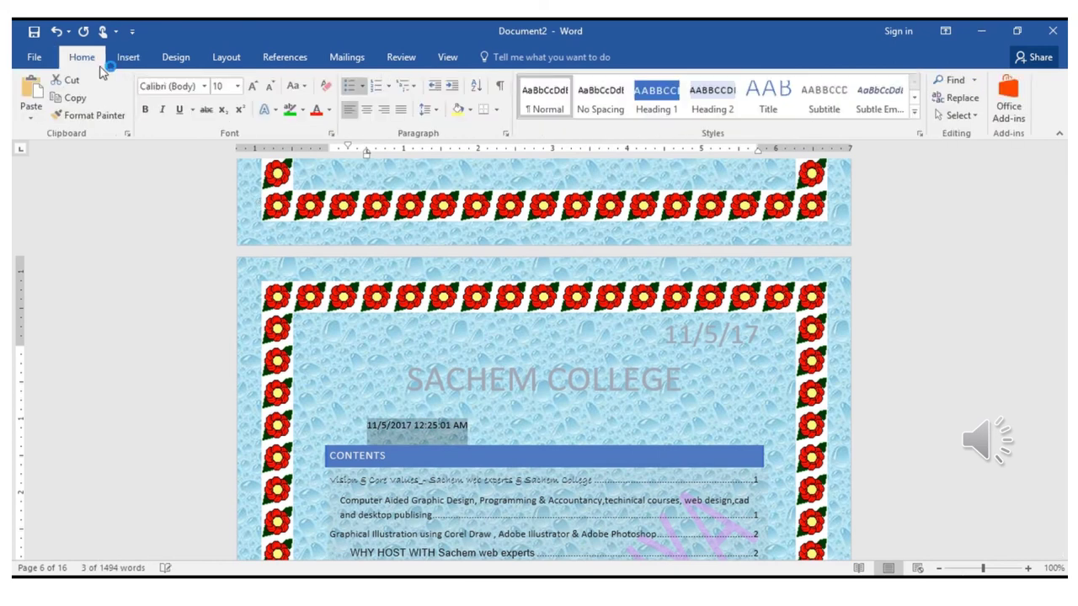
left_click(328, 109)
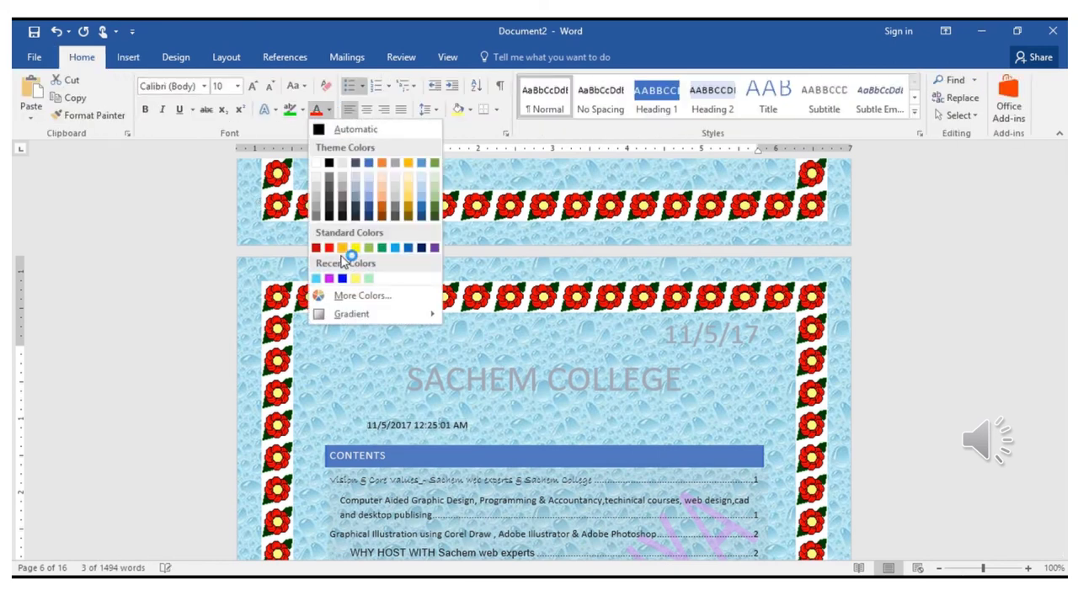
left_click(344, 278)
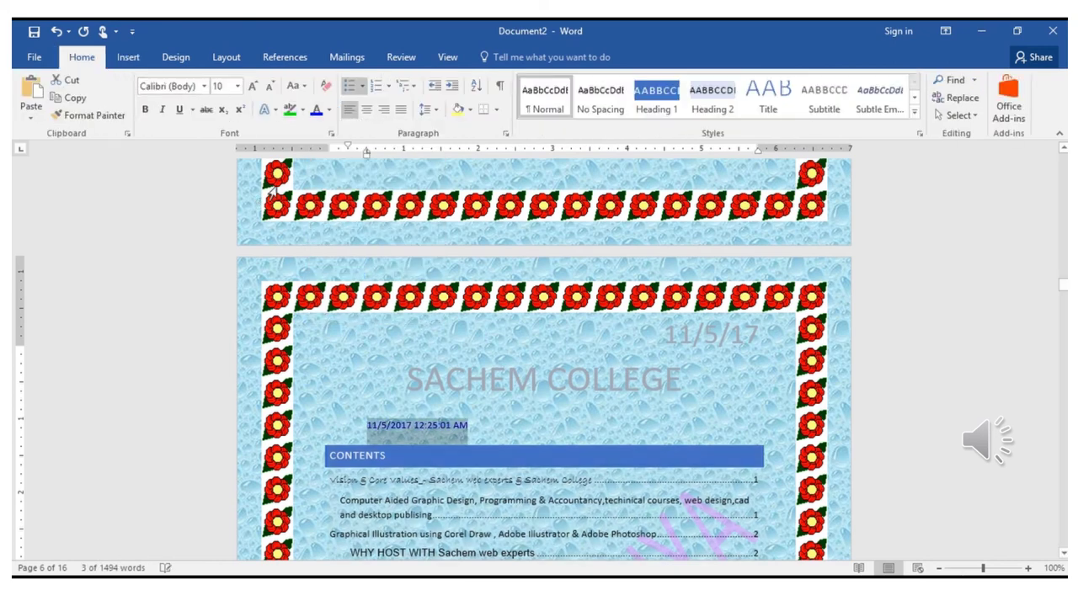
left_click(328, 109)
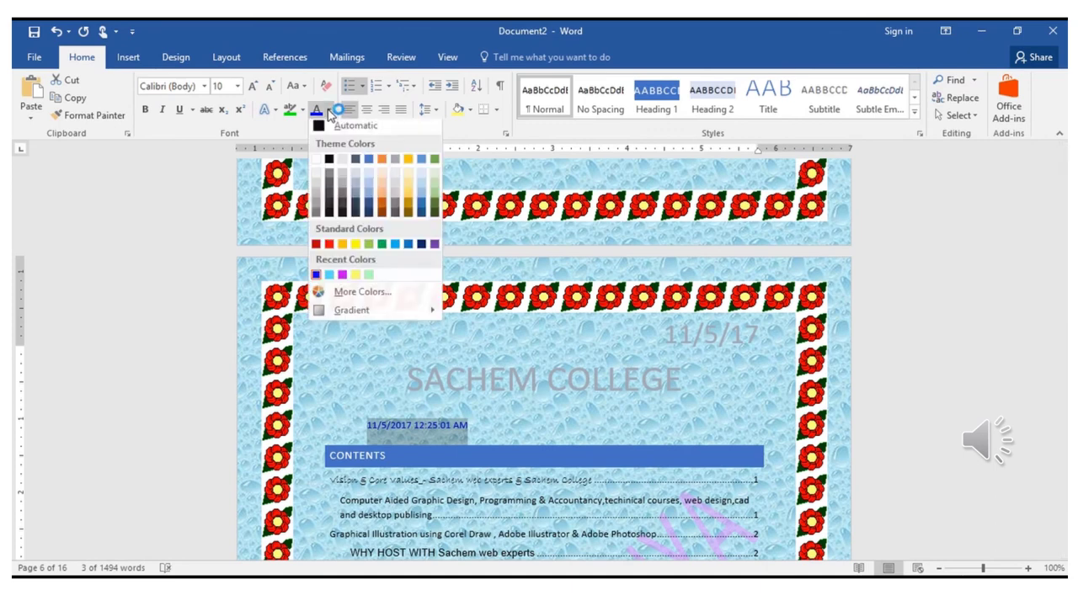
left_click(355, 279)
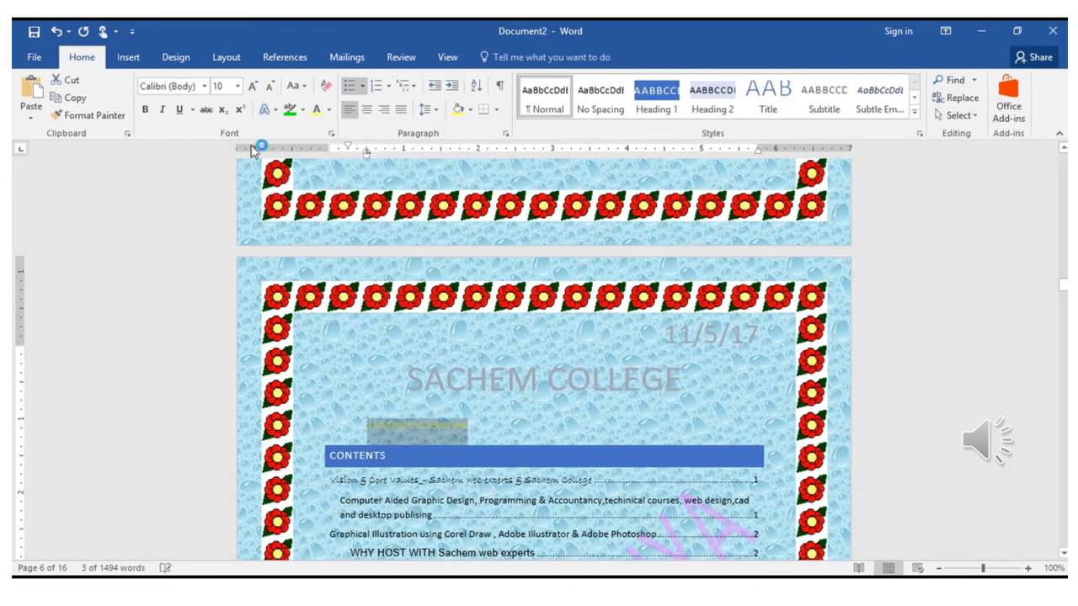
Step: Grow the date text to 26 pt and recolour the whole line purple
left_click(251, 86)
left_click(251, 86)
left_click(252, 86)
left_click(252, 85)
left_click(251, 86)
left_click(251, 85)
left_click(252, 86)
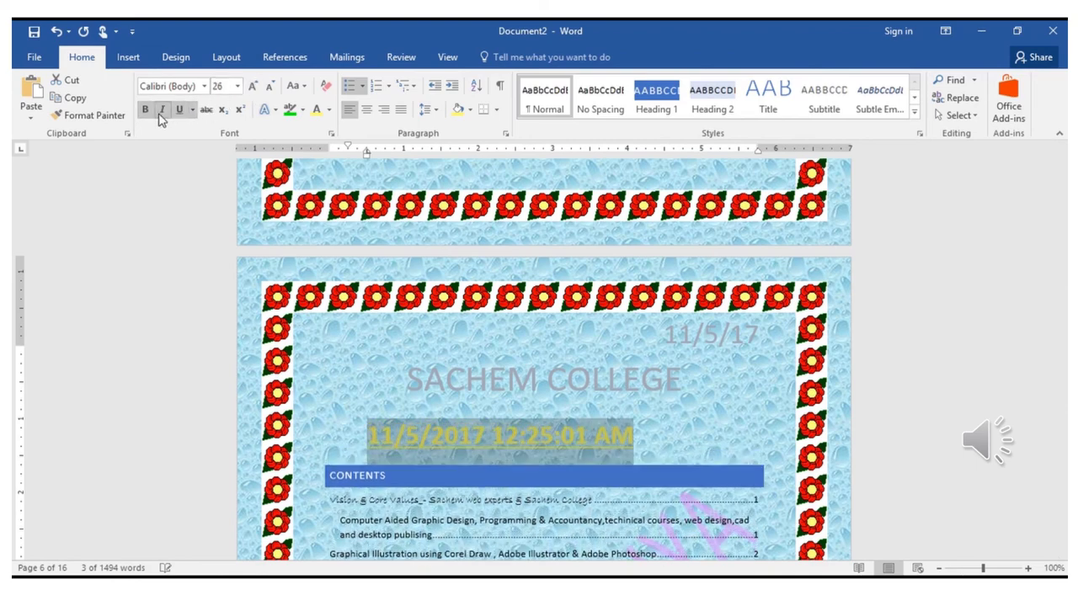
left_click(665, 421)
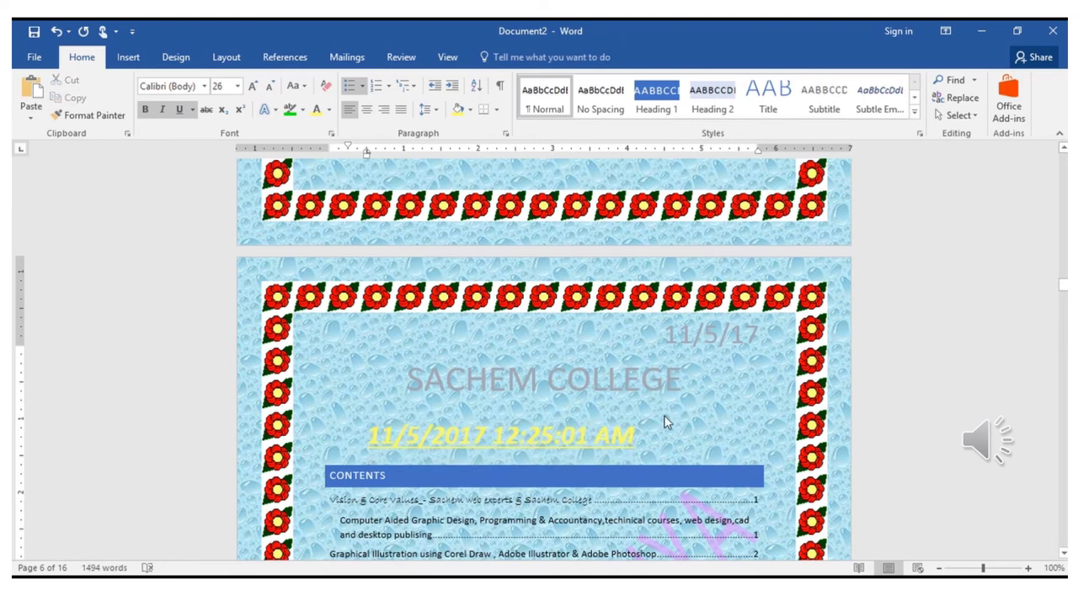
left_click_drag(638, 435, 371, 431)
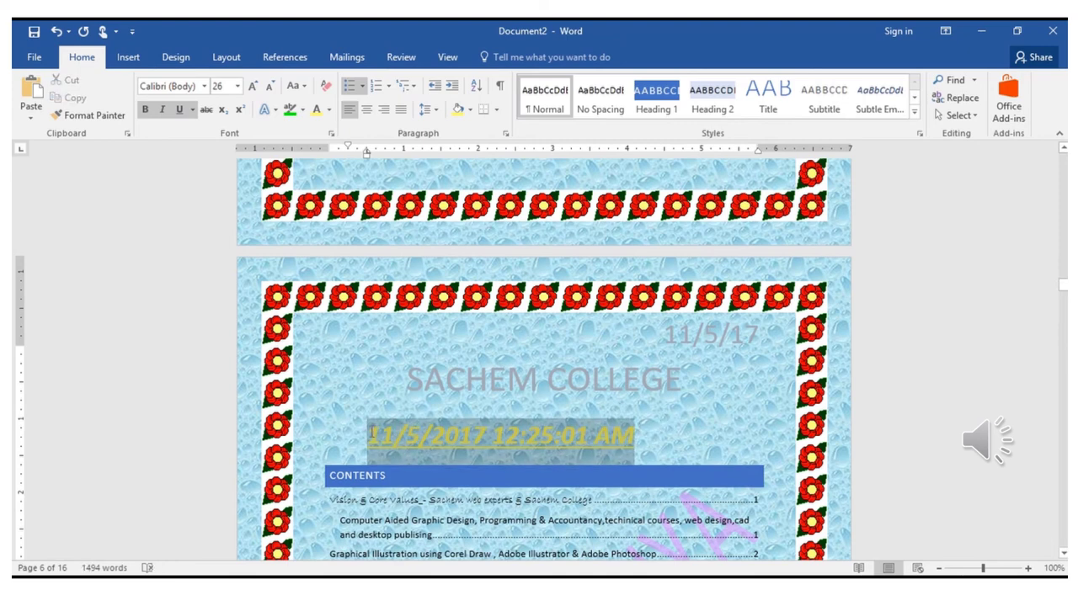
left_click(329, 109)
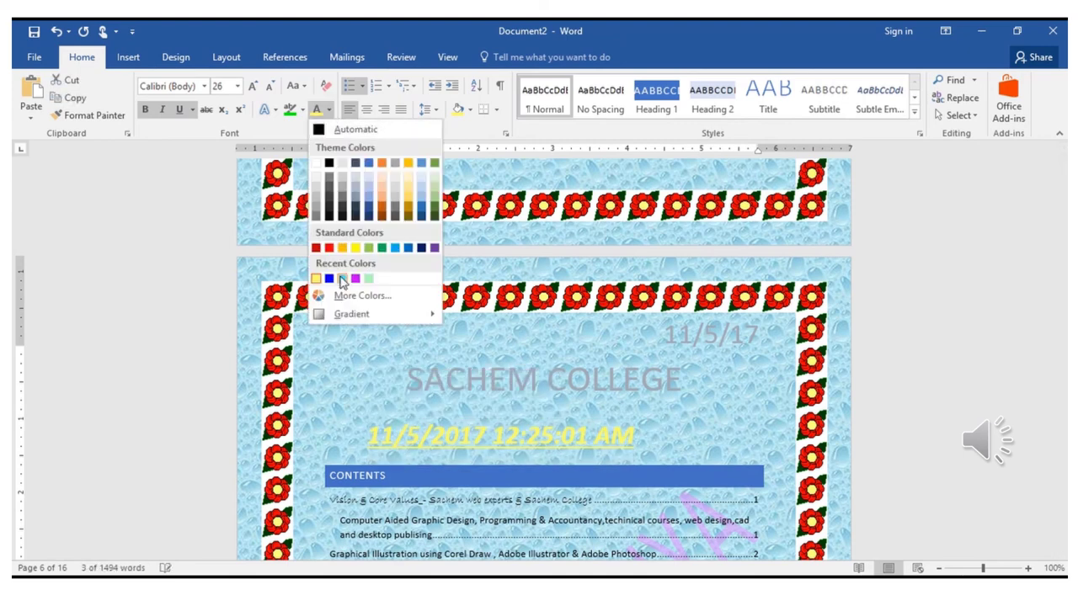
left_click(355, 278)
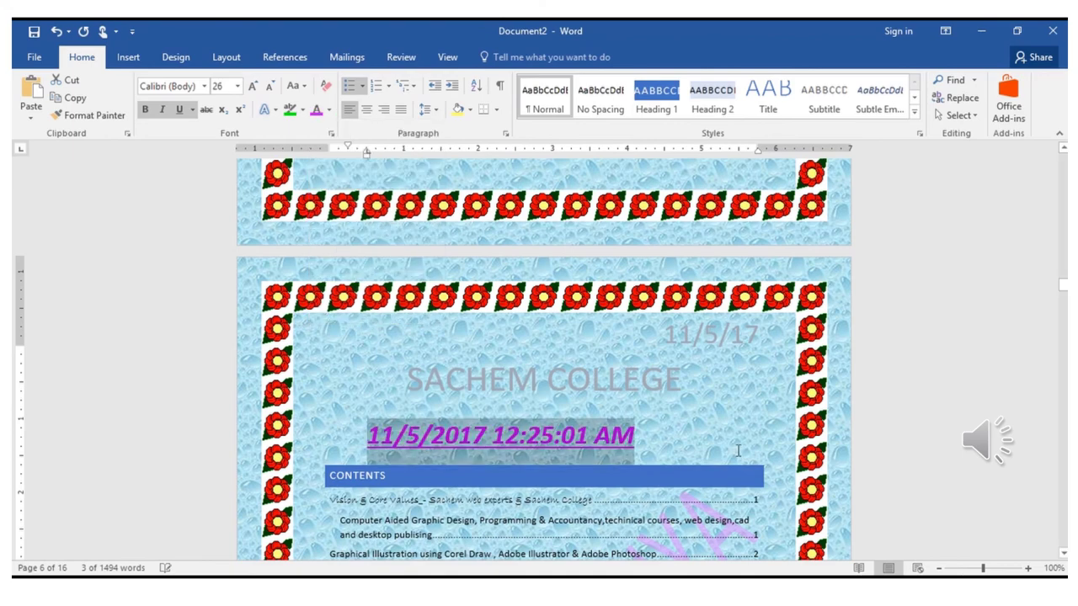
left_click(736, 449)
Step: Place the insertion point below the team line and browse the Insert and Home tabs
scroll(589, 404, "down", 4)
scroll(523, 384, "down", 6)
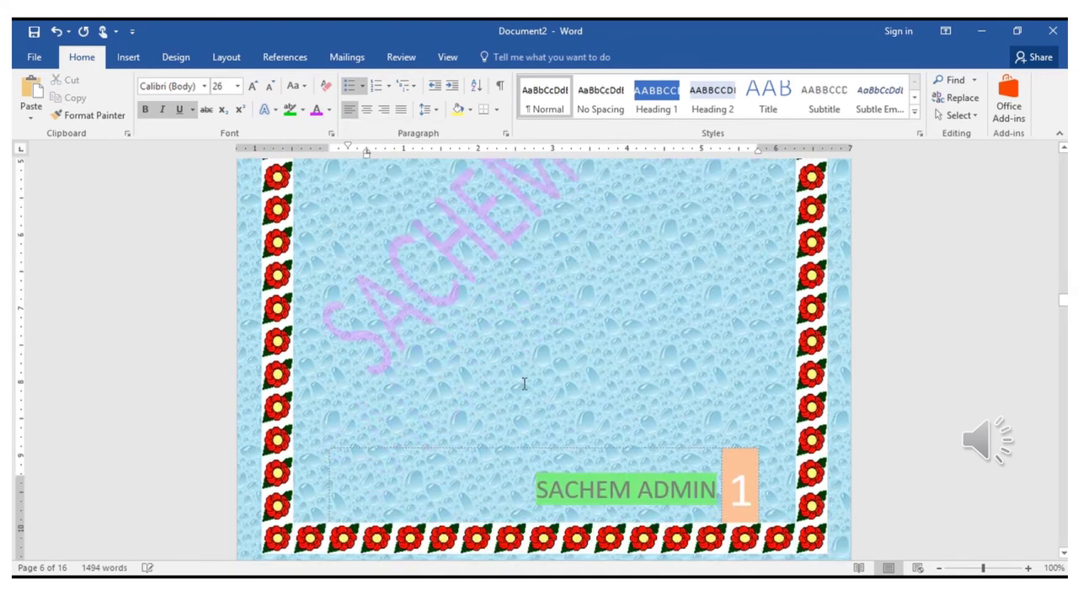
scroll(410, 277, "up", 1)
left_click(410, 274)
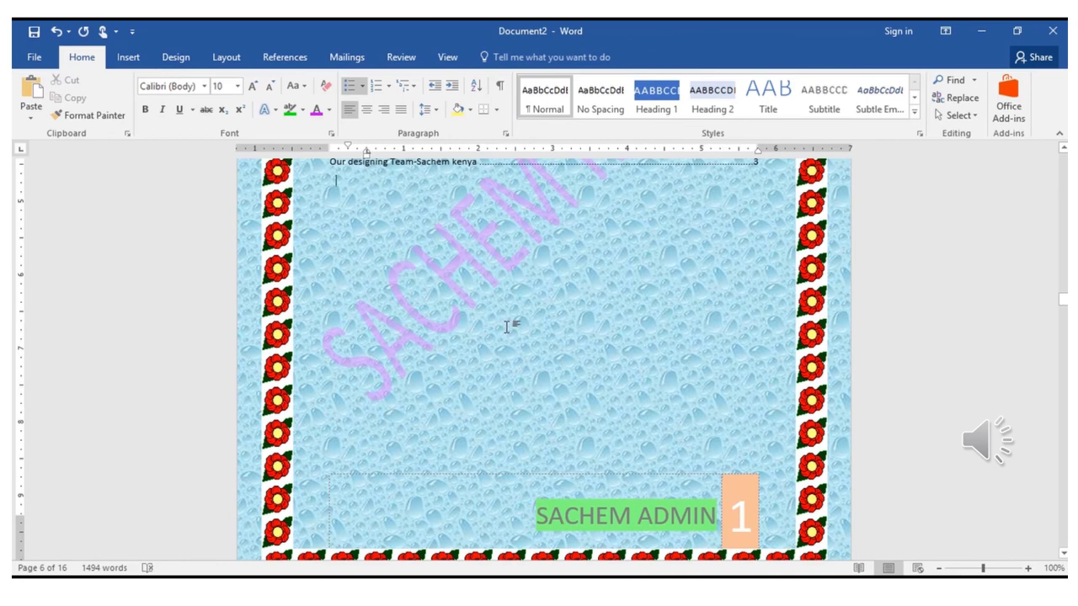
left_click(133, 58)
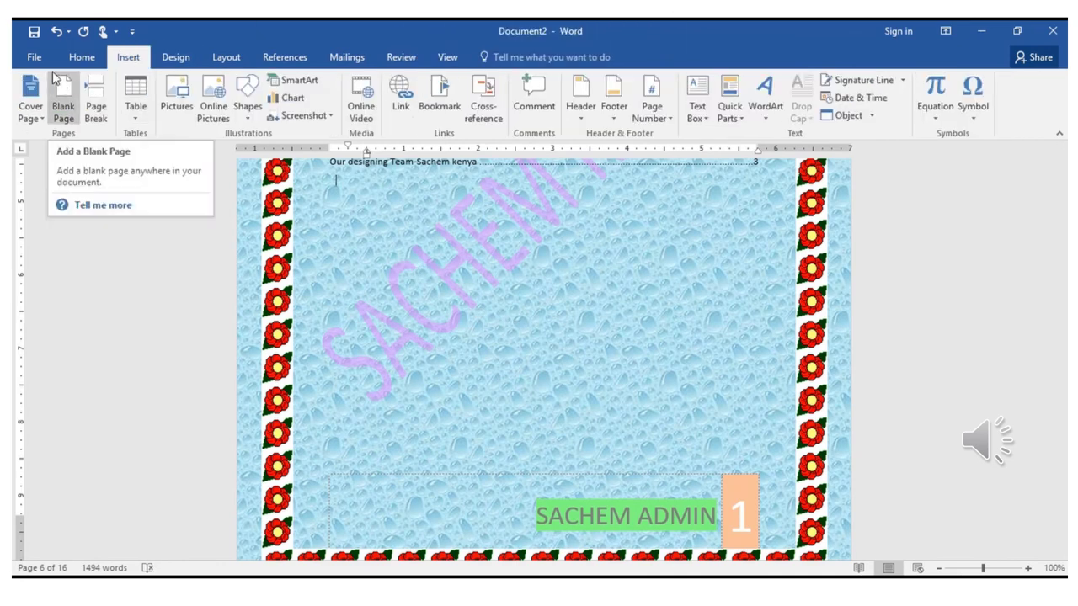
left_click(80, 59)
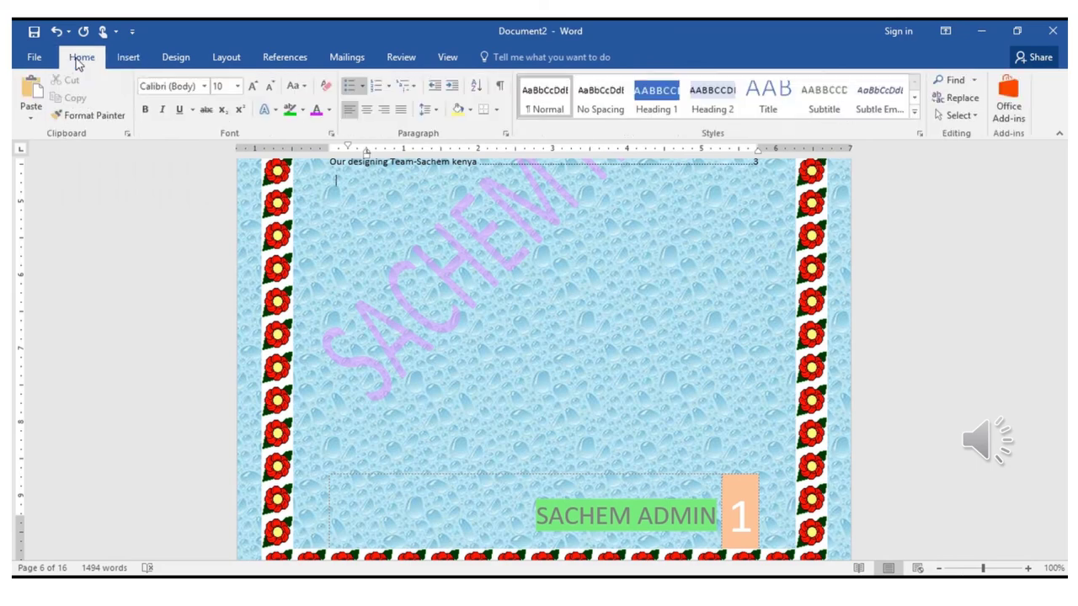
Step: In Save As, choose the Desktop, keeping name SACHEM COLLEGE and type Word Document
left_click(34, 58)
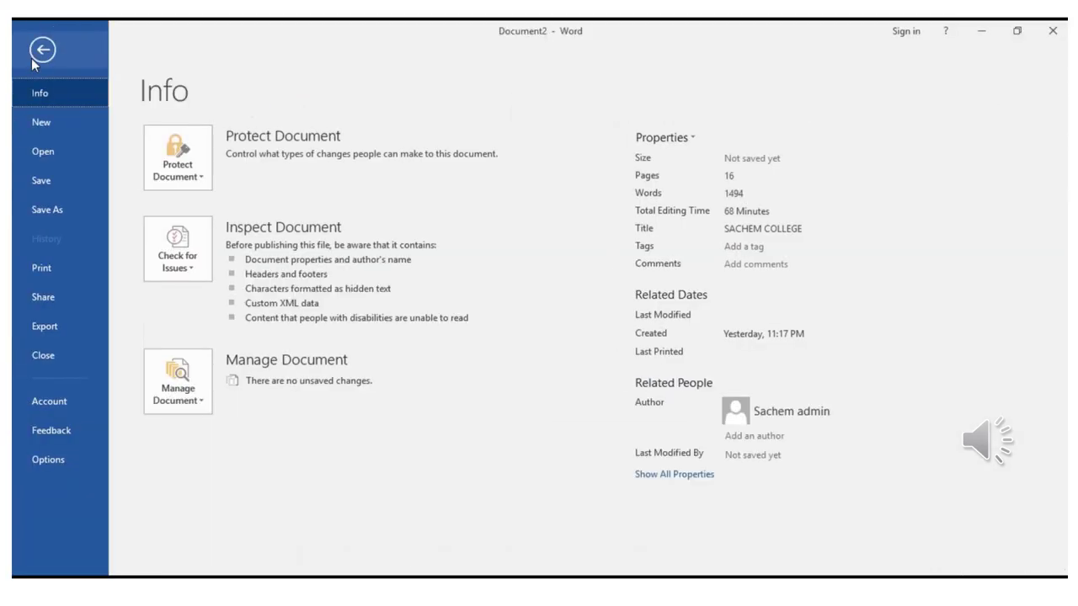
left_click(72, 215)
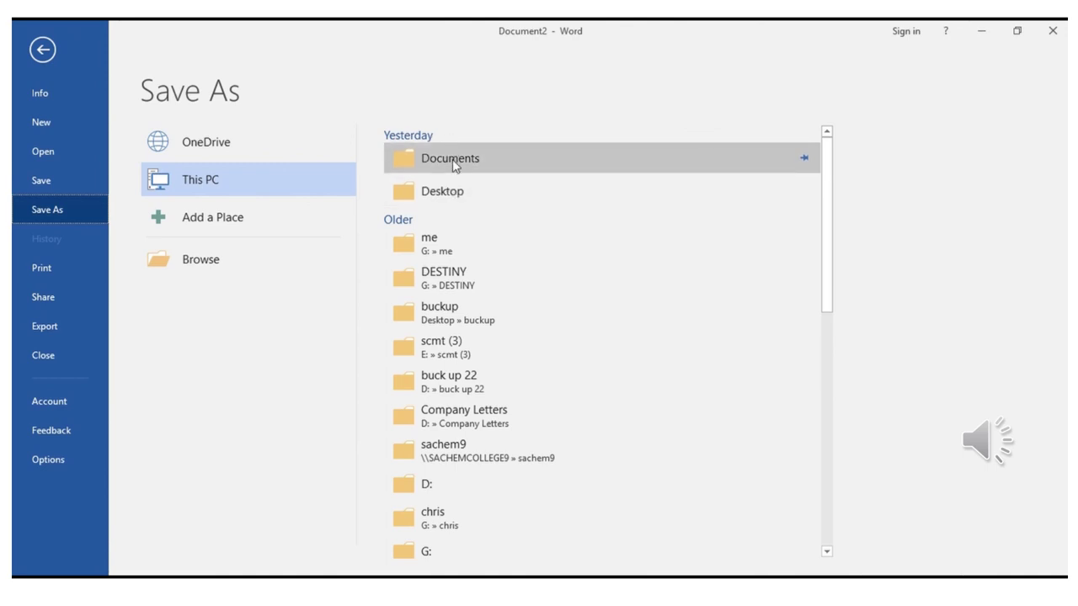
left_click(451, 193)
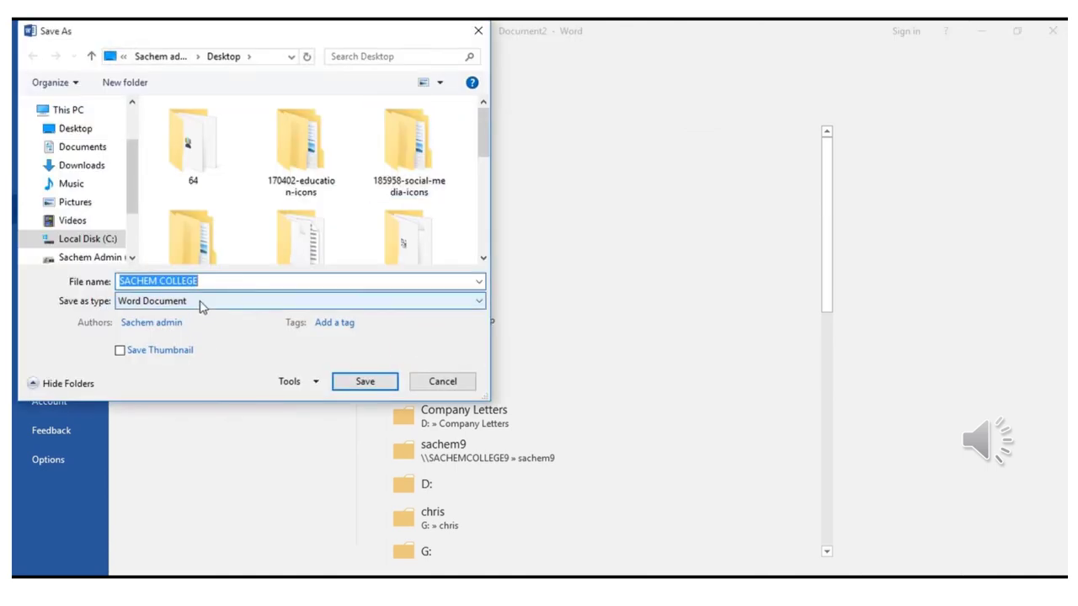
left_click(206, 282)
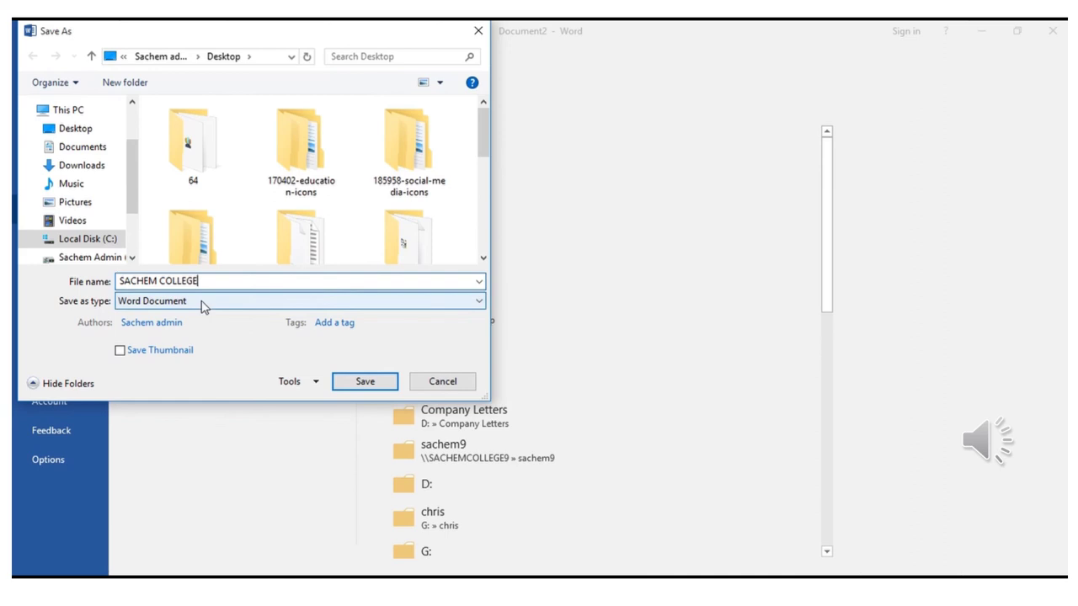
left_click(203, 303)
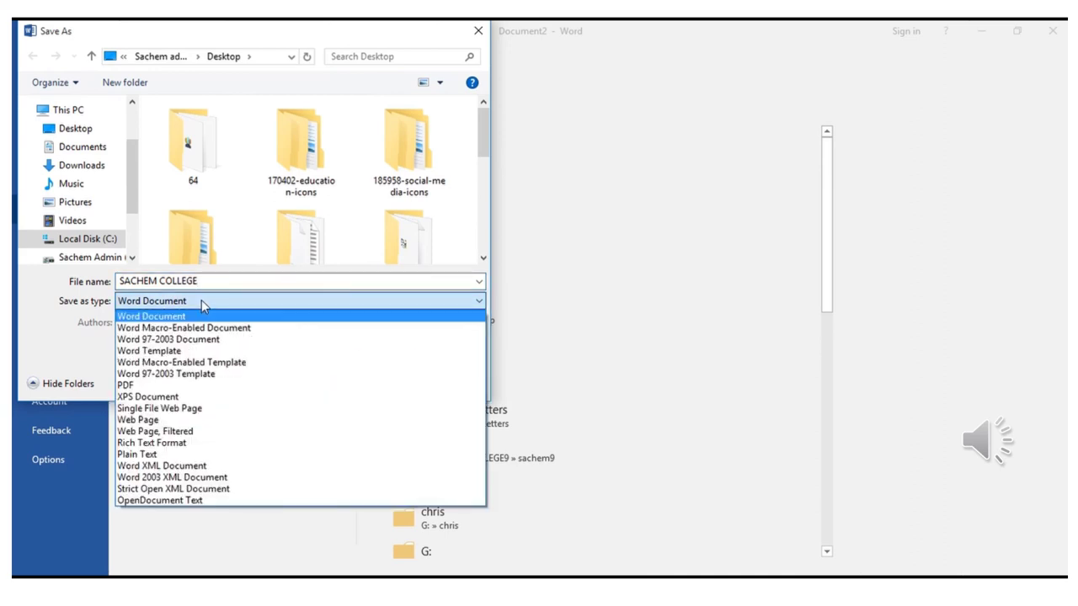
left_click(234, 305)
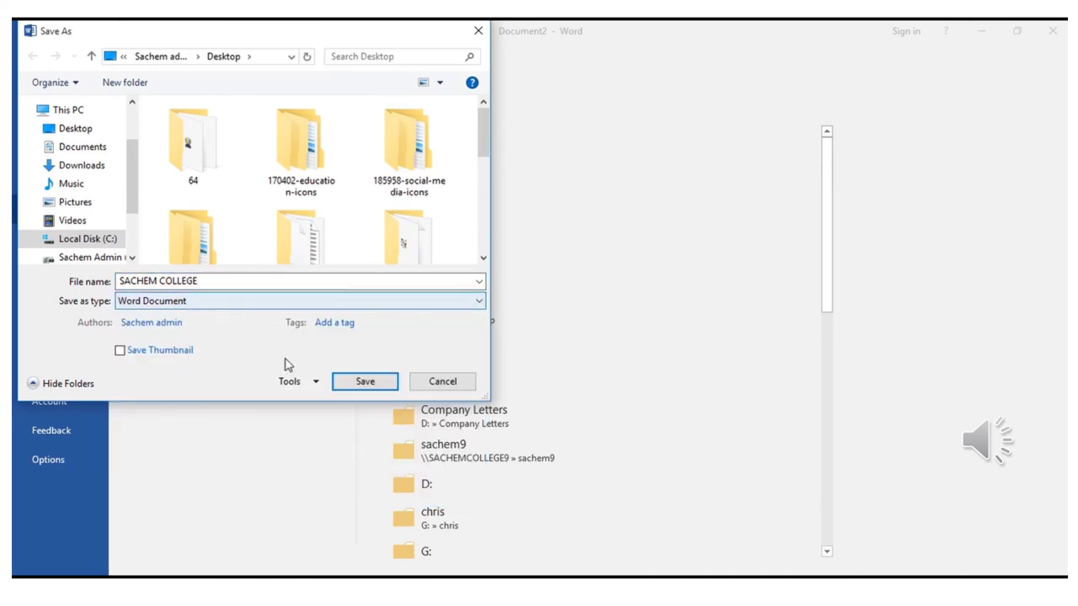